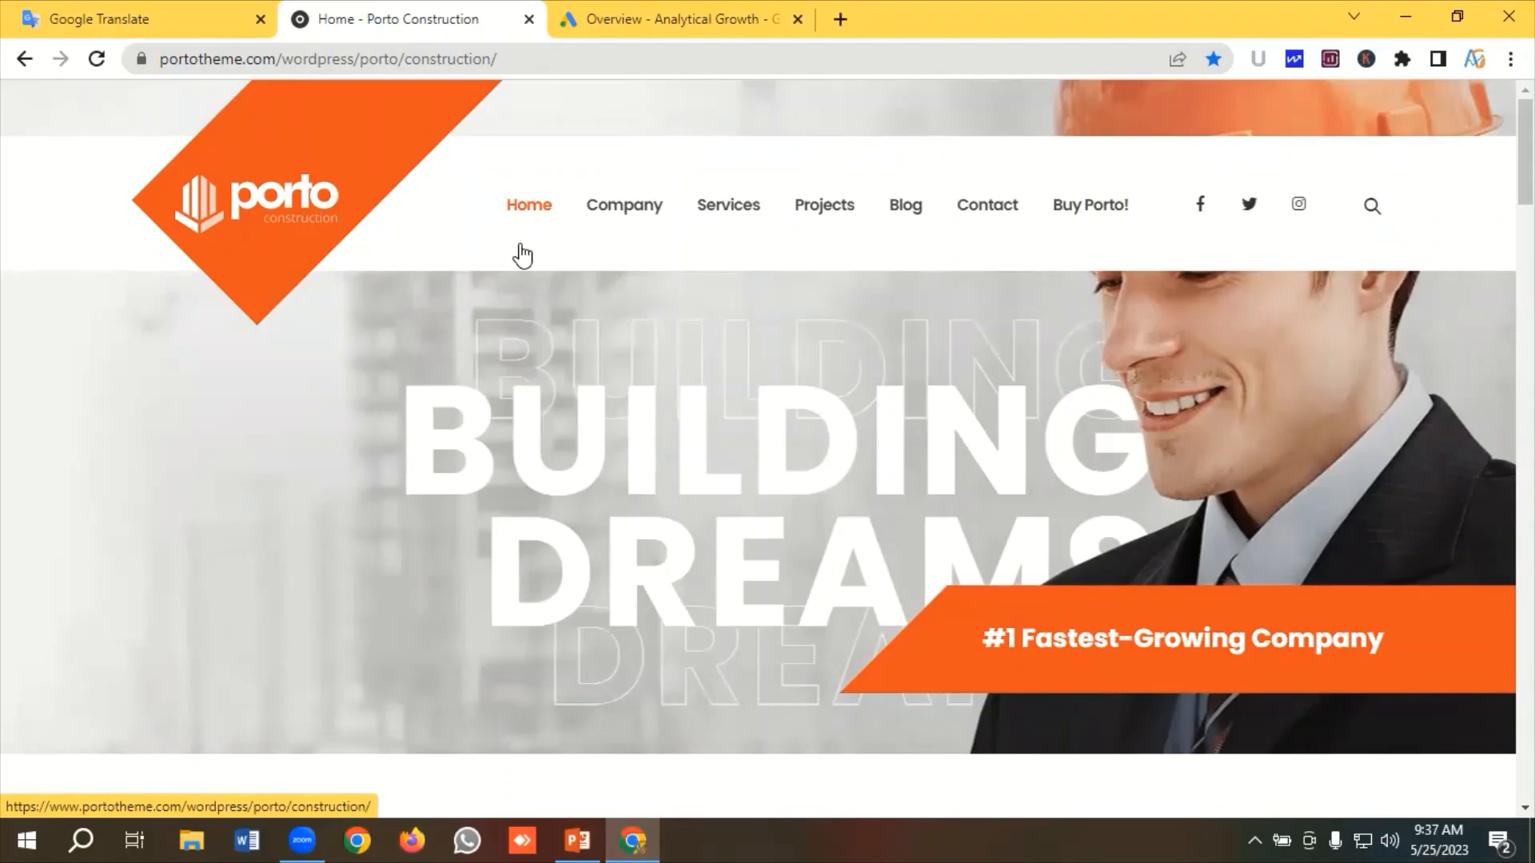
# Switch to Google Translate and review the steel detailing ad group name and its keyword list
pyautogui.click(196, 28)
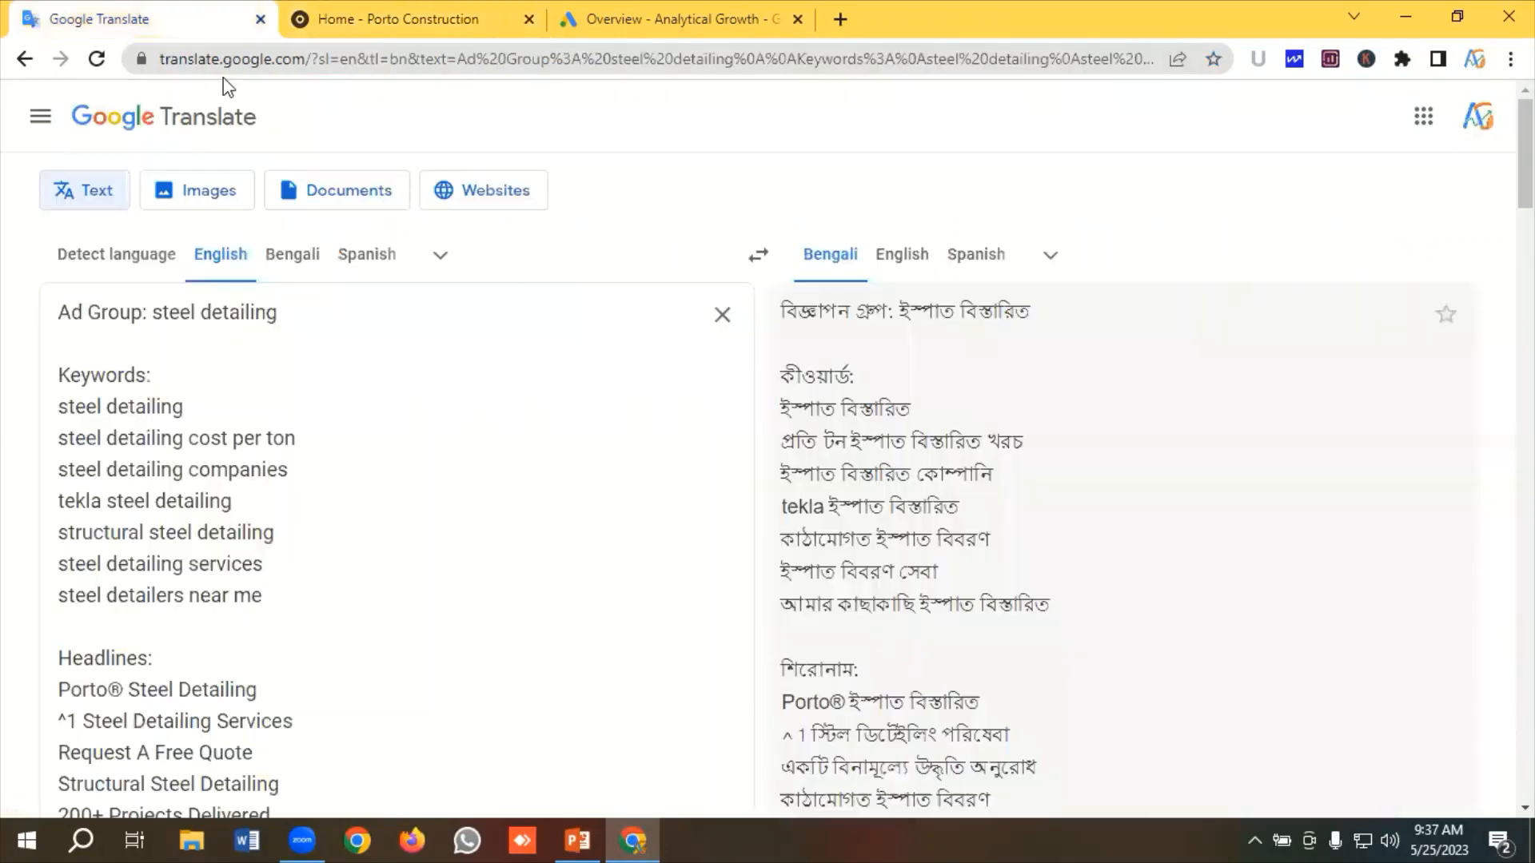
pyautogui.moveTo(158, 320); pyautogui.dragTo(288, 322)
pyautogui.click(331, 322)
pyautogui.scroll(-1, 261, 335)
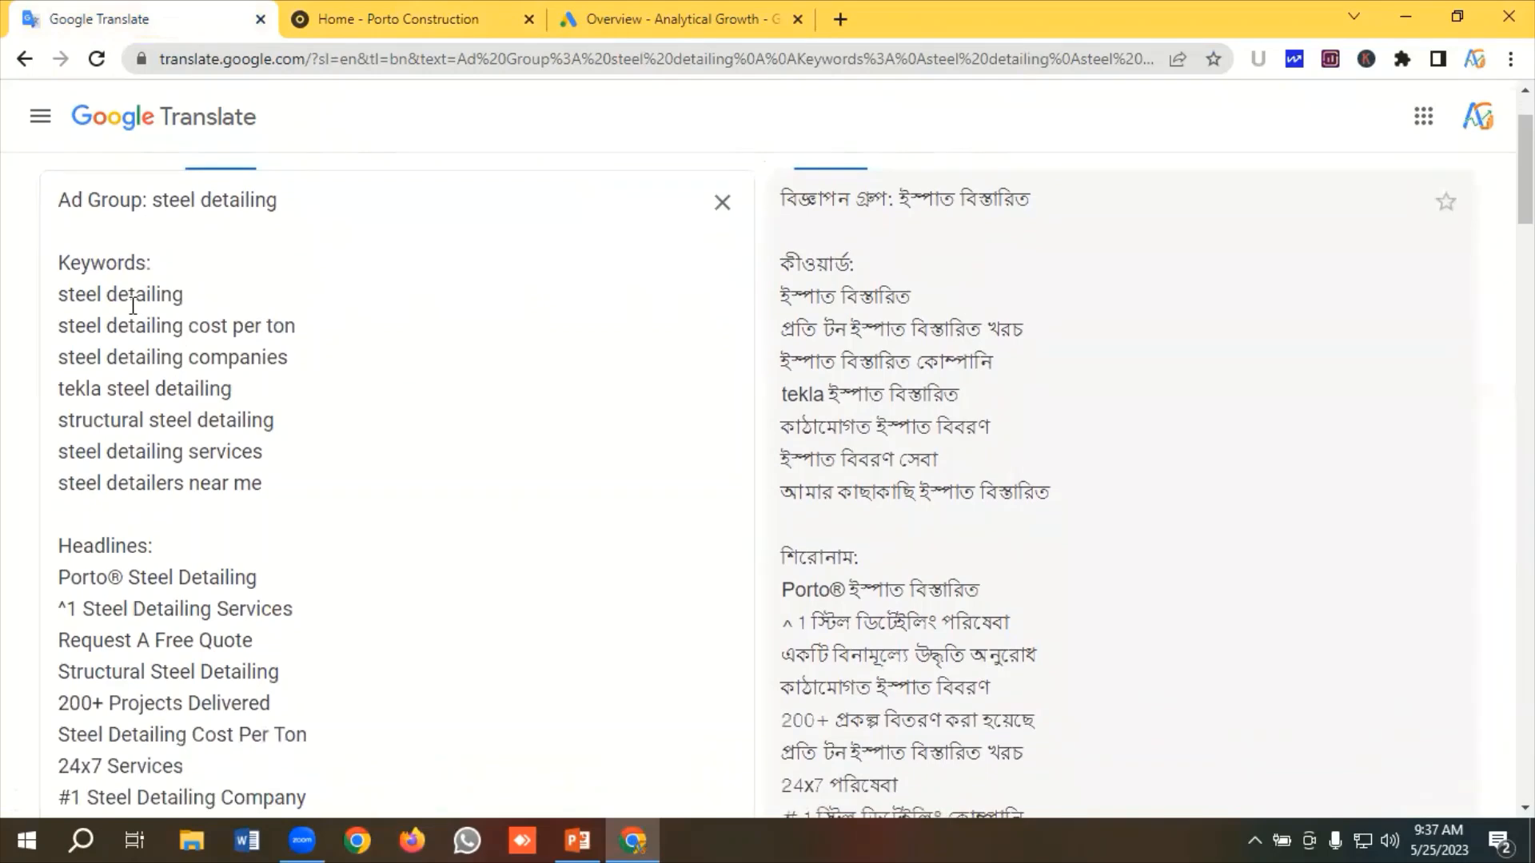
pyautogui.moveTo(295, 493); pyautogui.dragTo(145, 308)
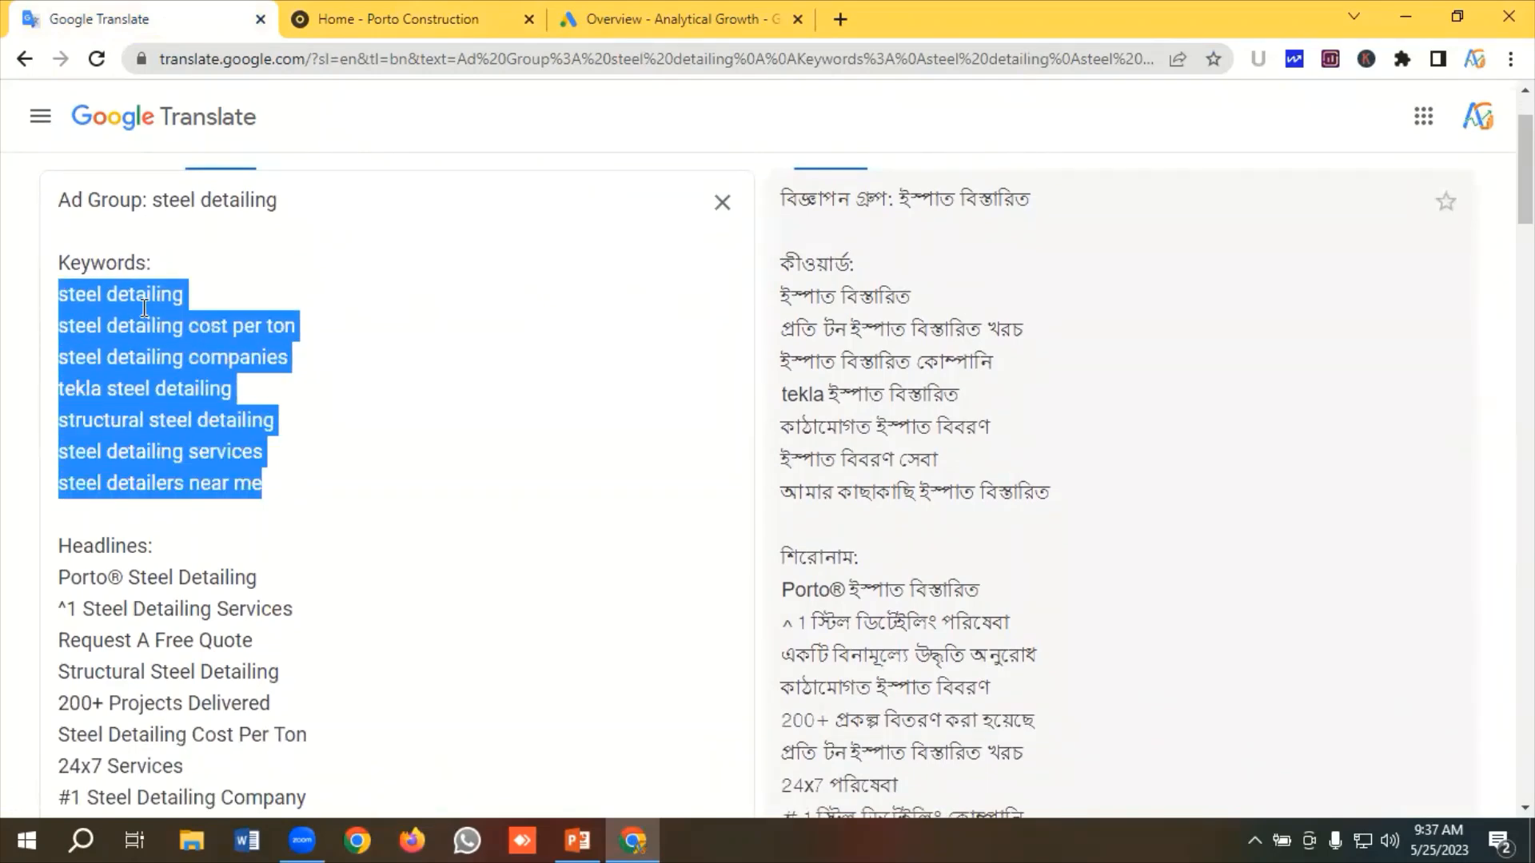
pyautogui.click(191, 296)
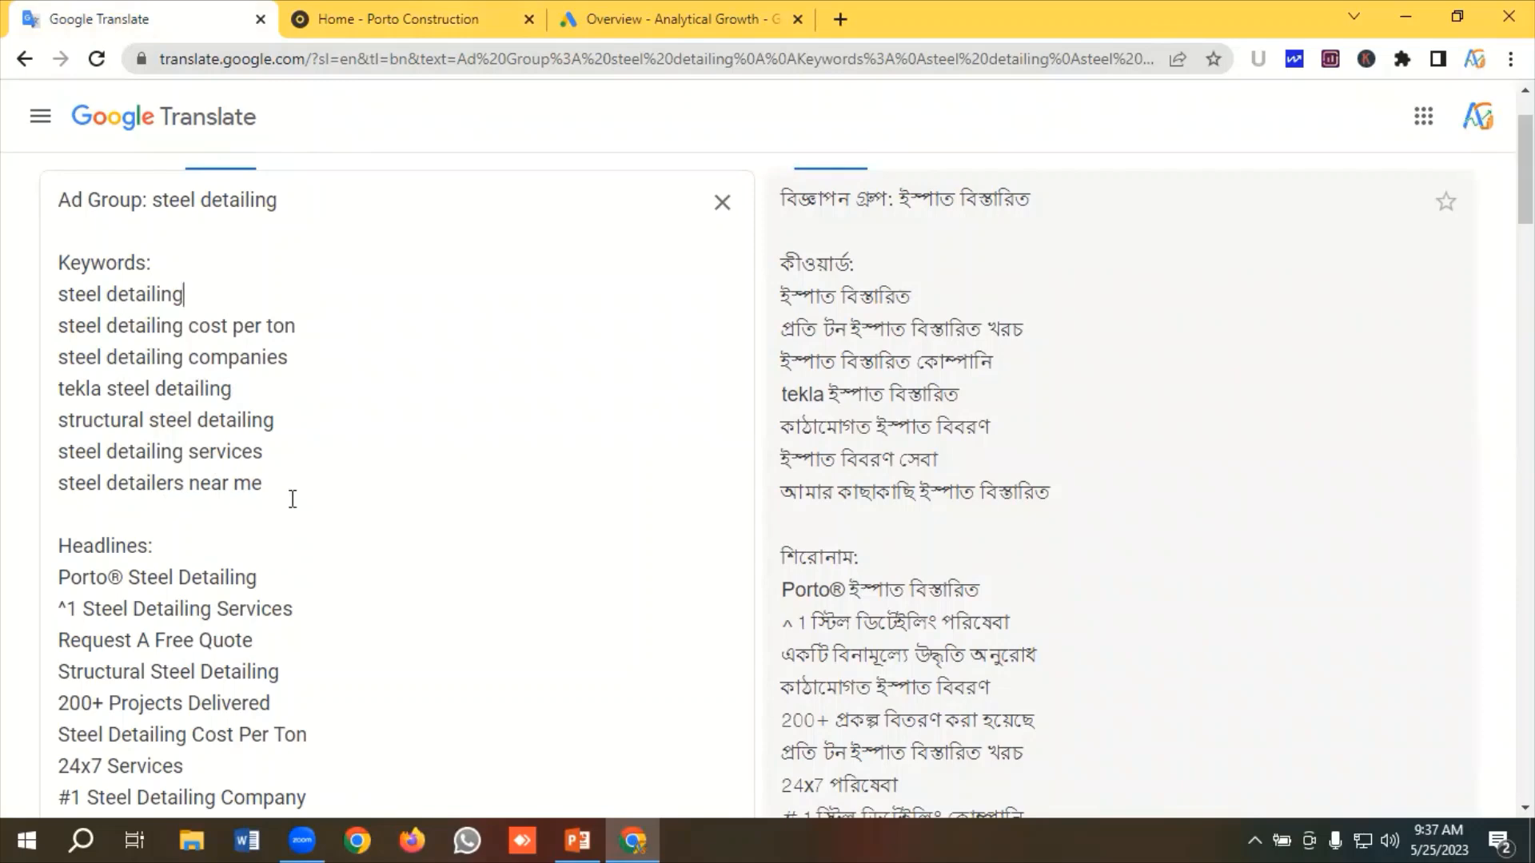
pyautogui.moveTo(292, 492); pyautogui.dragTo(58, 294)
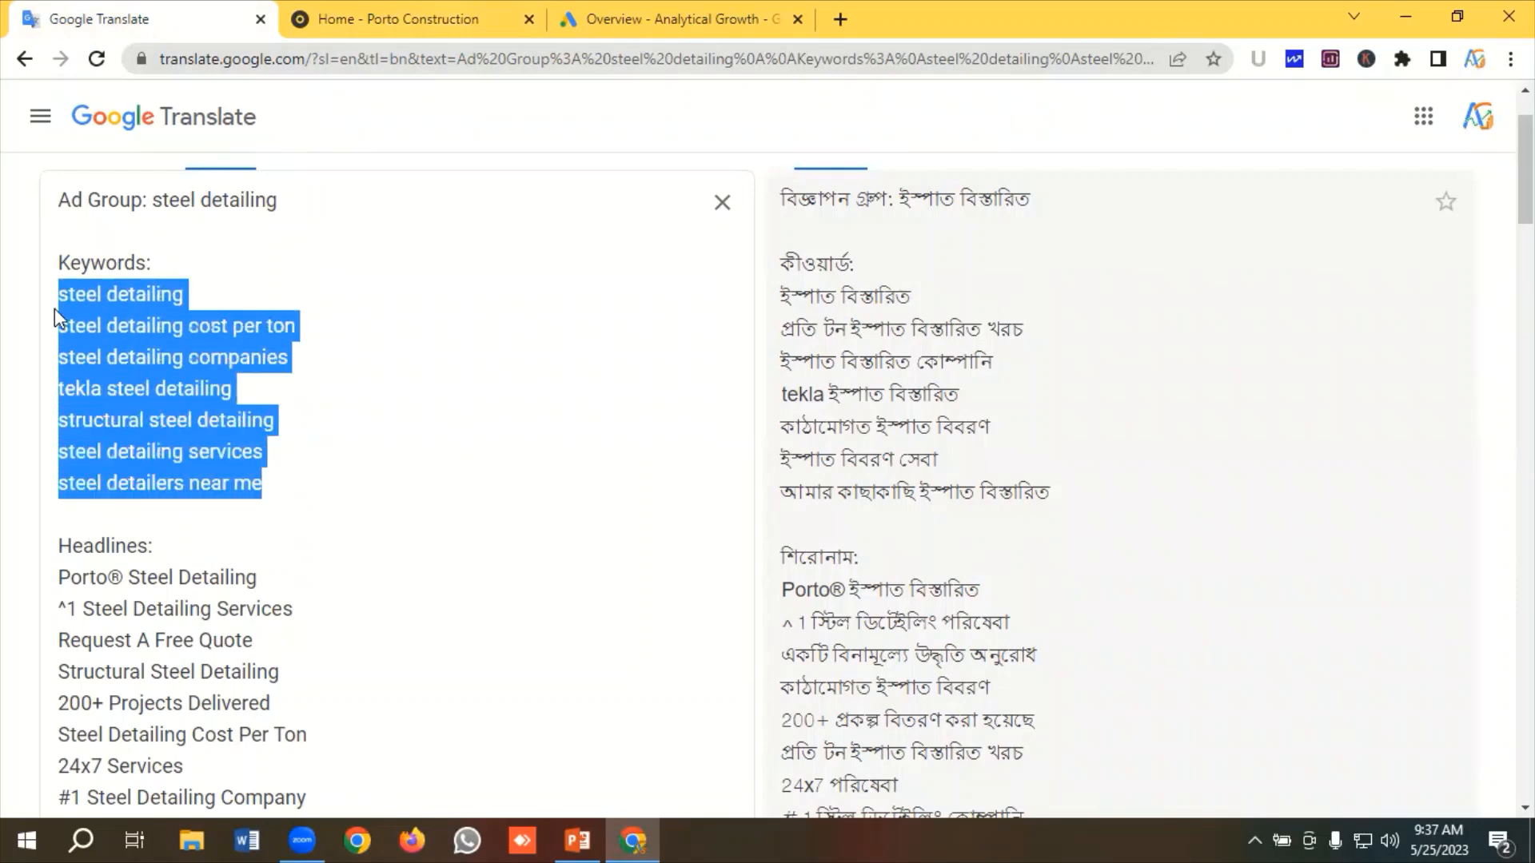
pyautogui.click(228, 327)
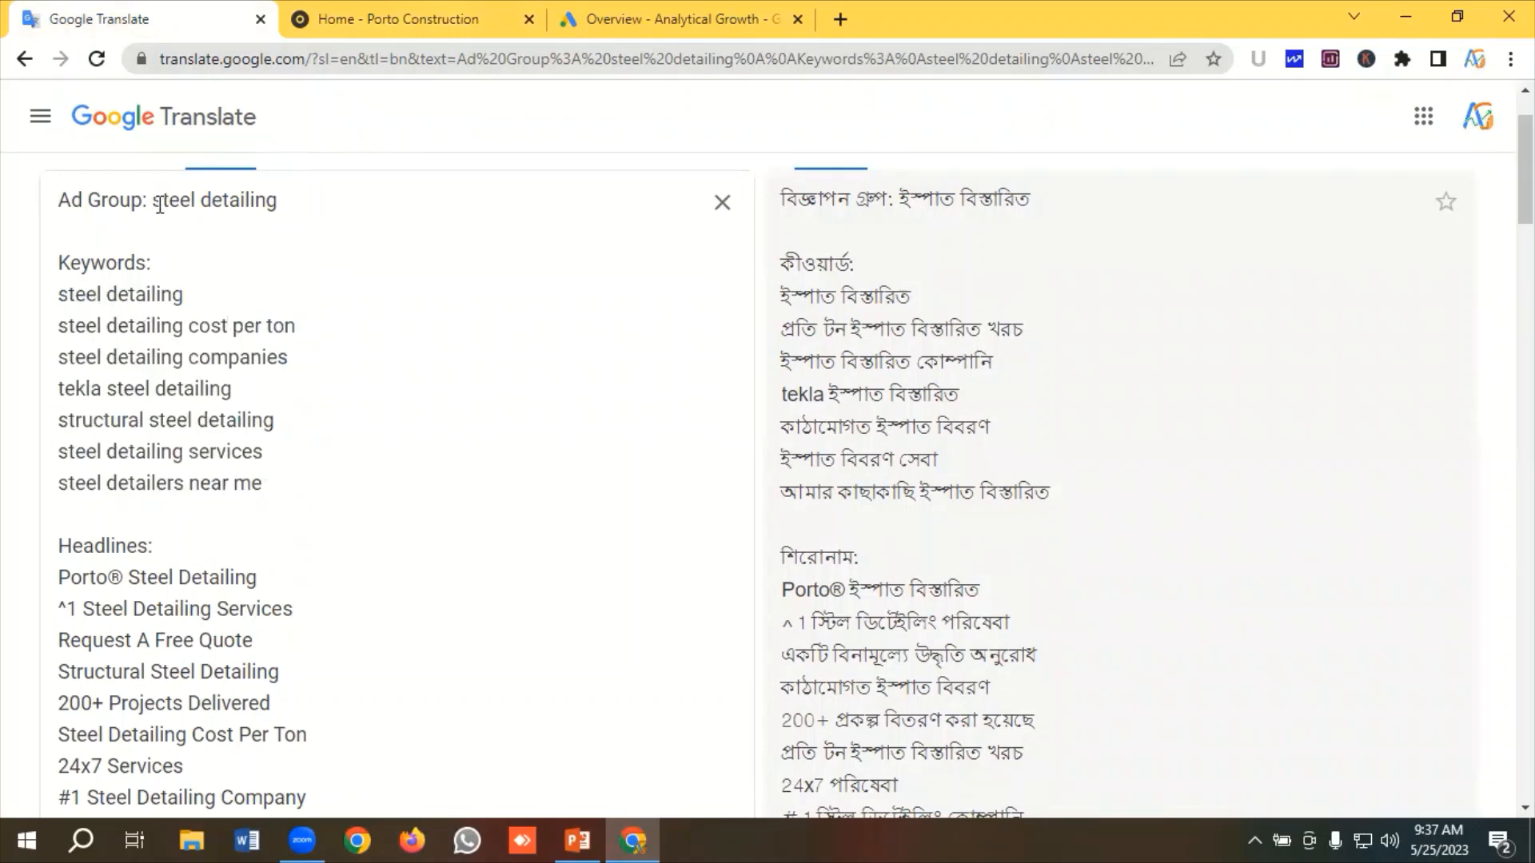
pyautogui.moveTo(148, 200); pyautogui.dragTo(286, 199)
pyautogui.click(284, 252)
# Read through the prepared headlines, descriptions, dynamic ad headlines, sitelinks, callouts, structured snippets and lead form assets
pyautogui.scroll(-2, 216, 400)
pyautogui.scroll(-2, 187, 420)
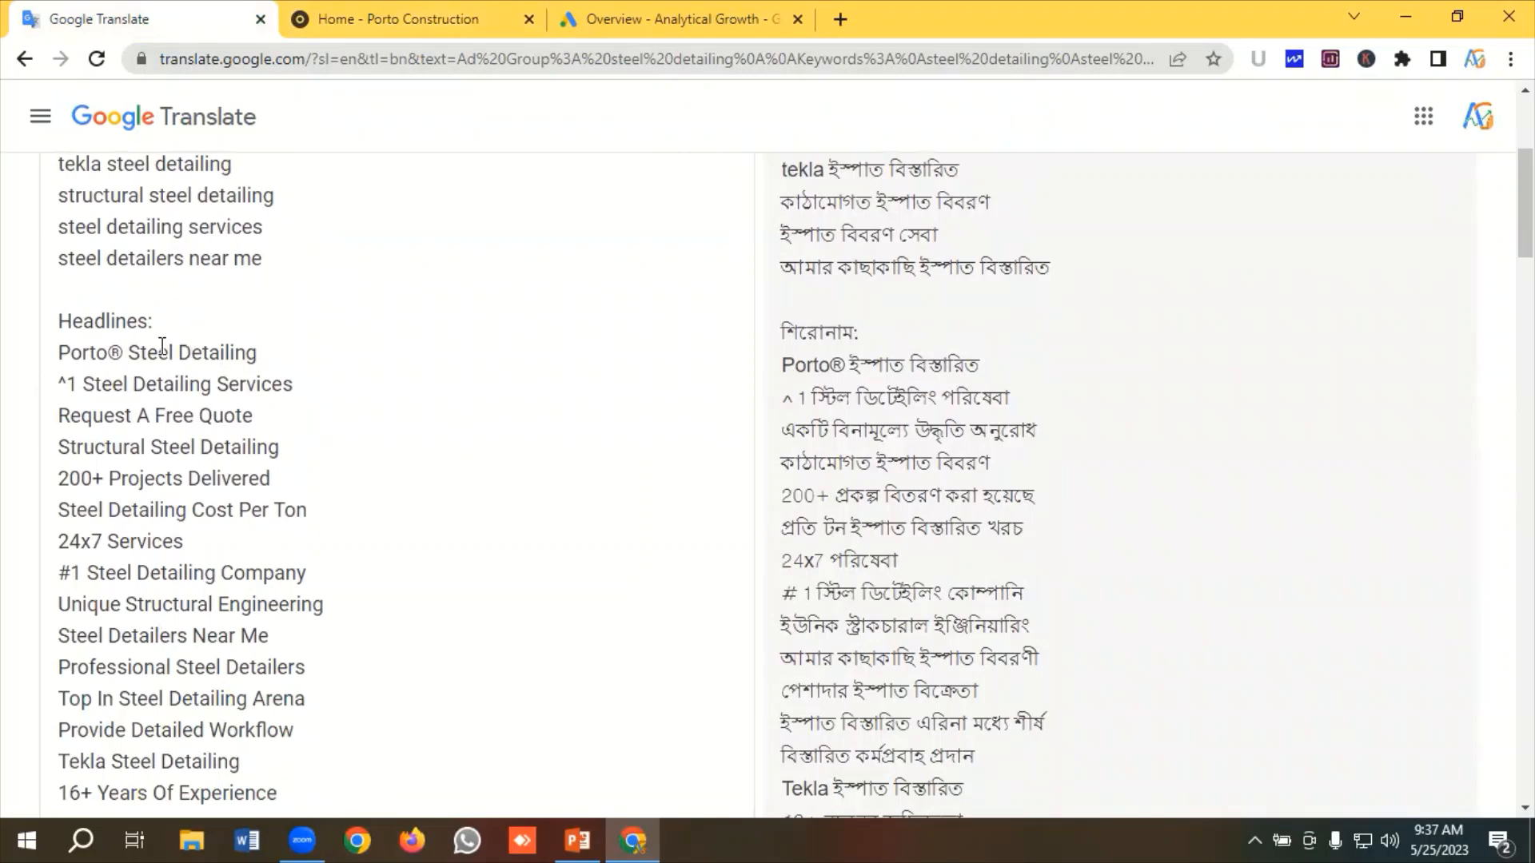
pyautogui.scroll(-10, 171, 344)
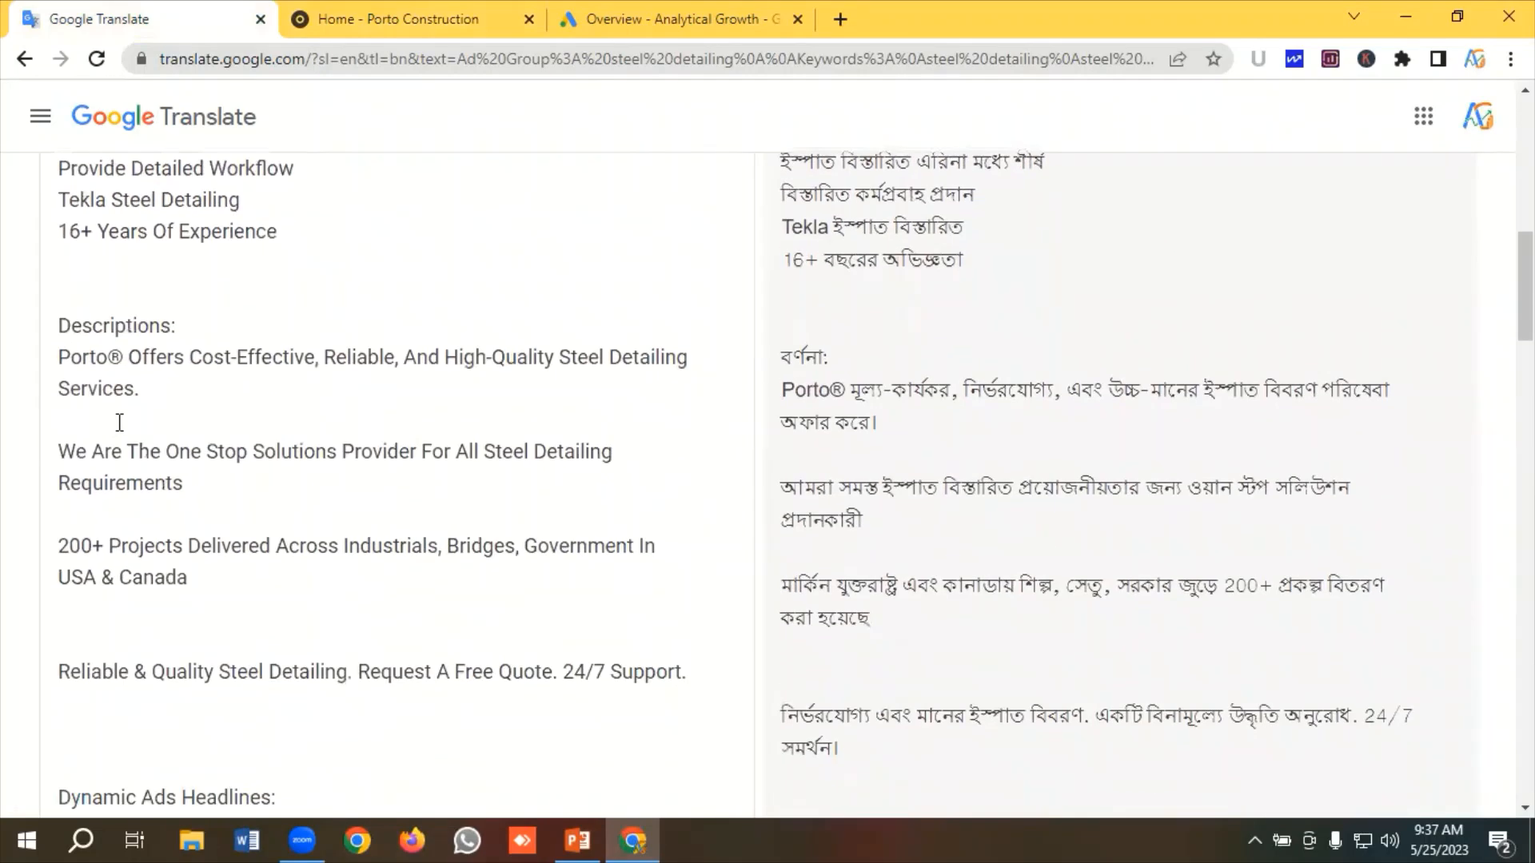
pyautogui.scroll(-2, 184, 432)
pyautogui.scroll(5, 208, 423)
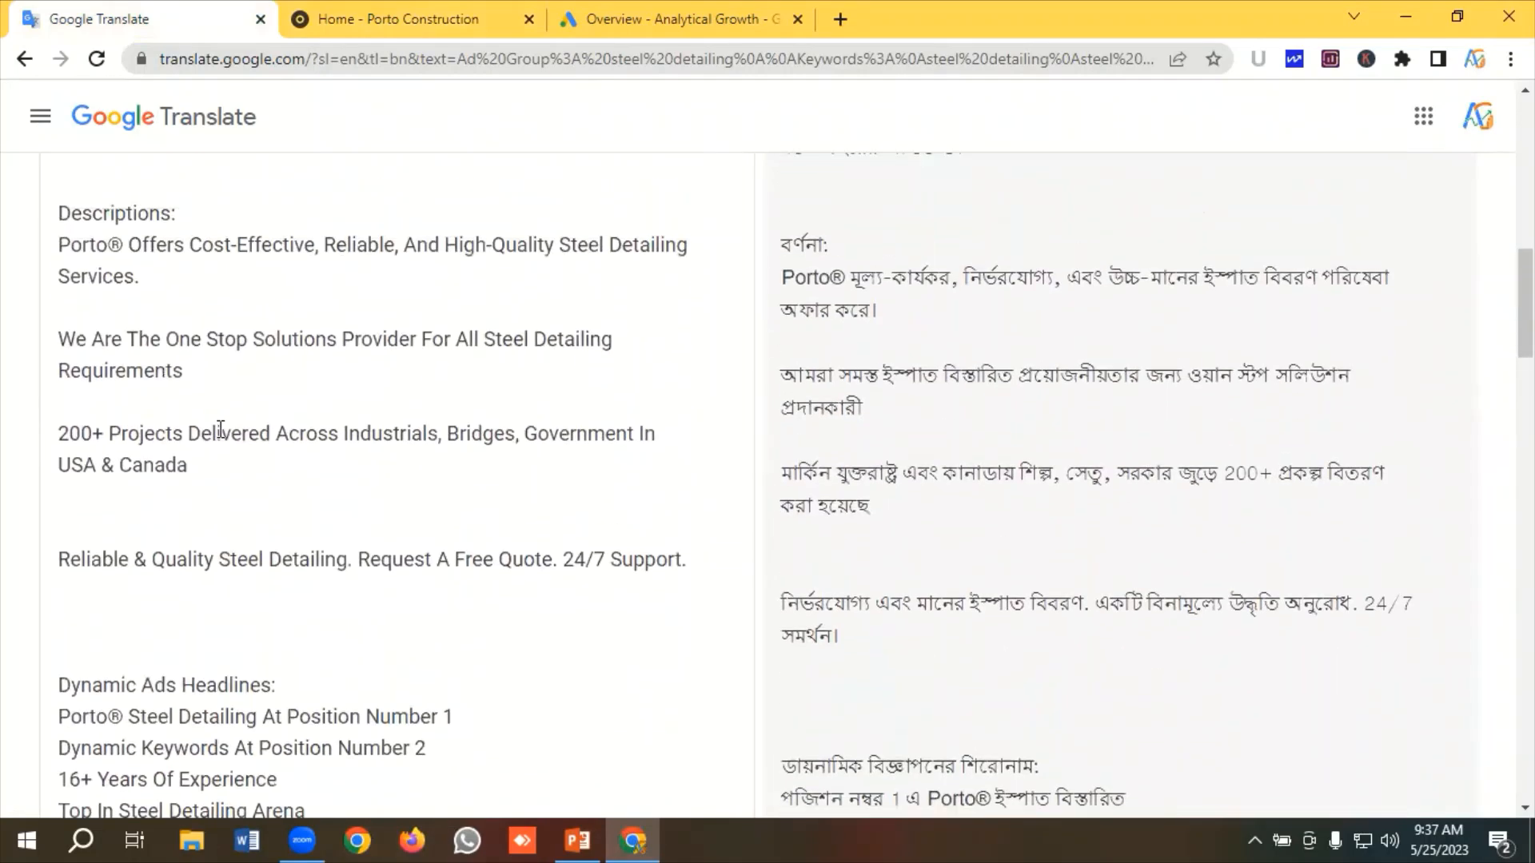
pyautogui.scroll(-9, 224, 428)
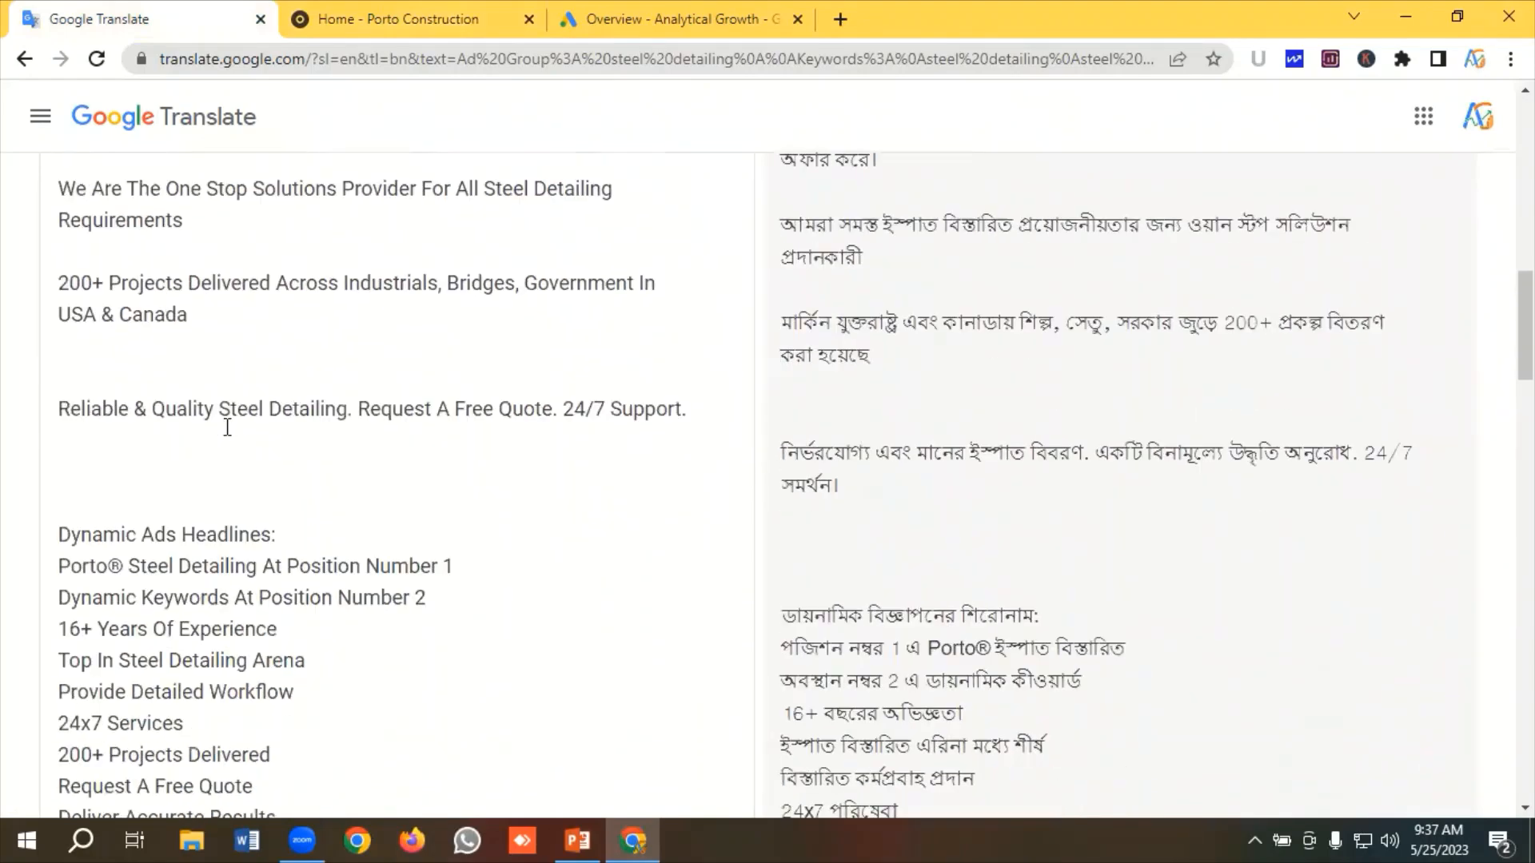
pyautogui.scroll(-13, 228, 428)
pyautogui.scroll(2, 192, 412)
pyautogui.scroll(1, 174, 393)
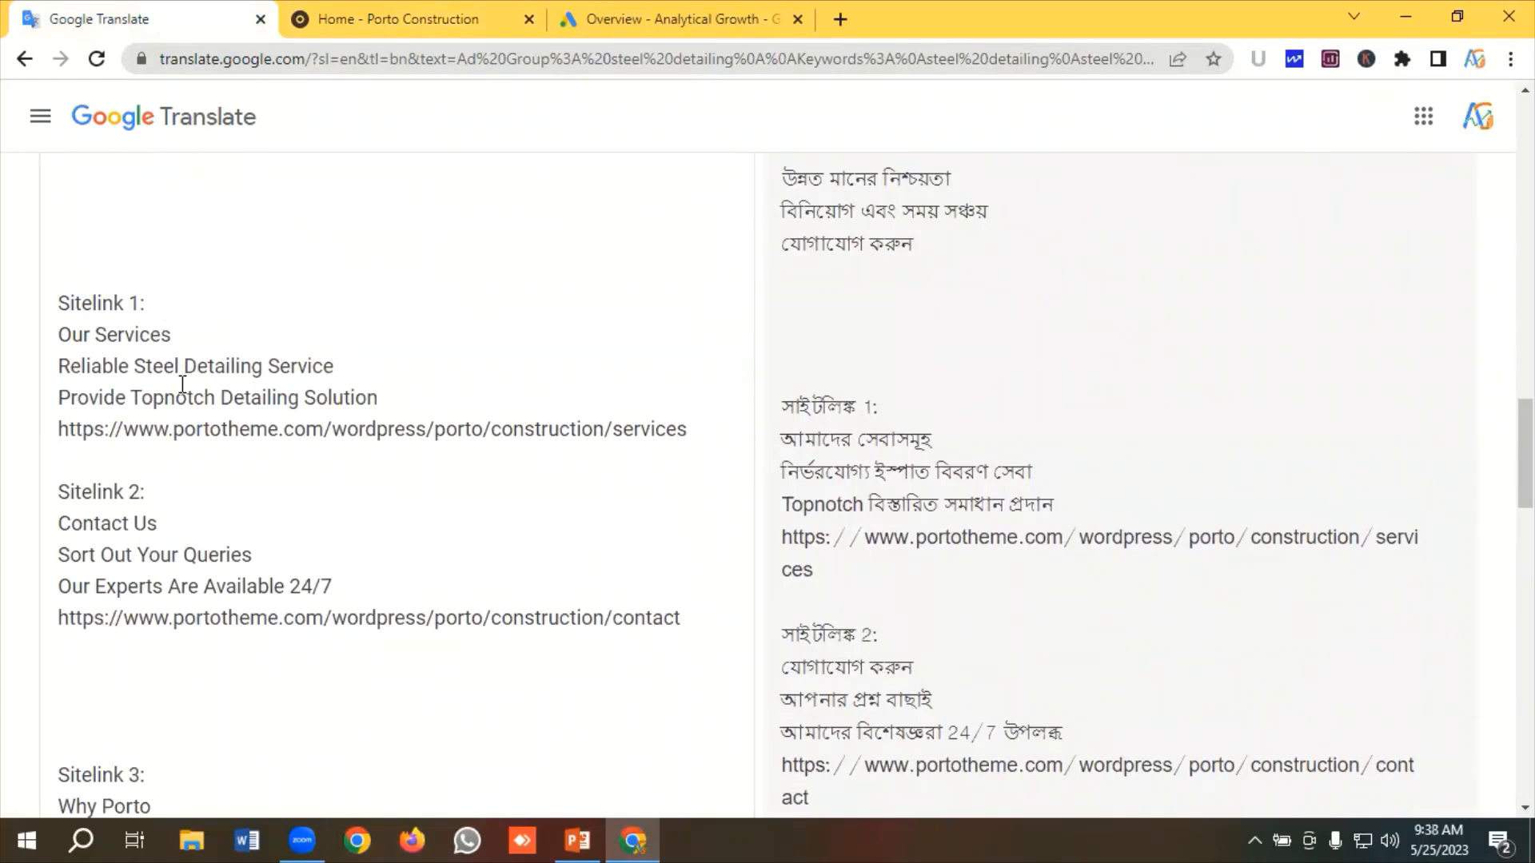
pyautogui.scroll(-4, 172, 342)
pyautogui.scroll(-8, 186, 357)
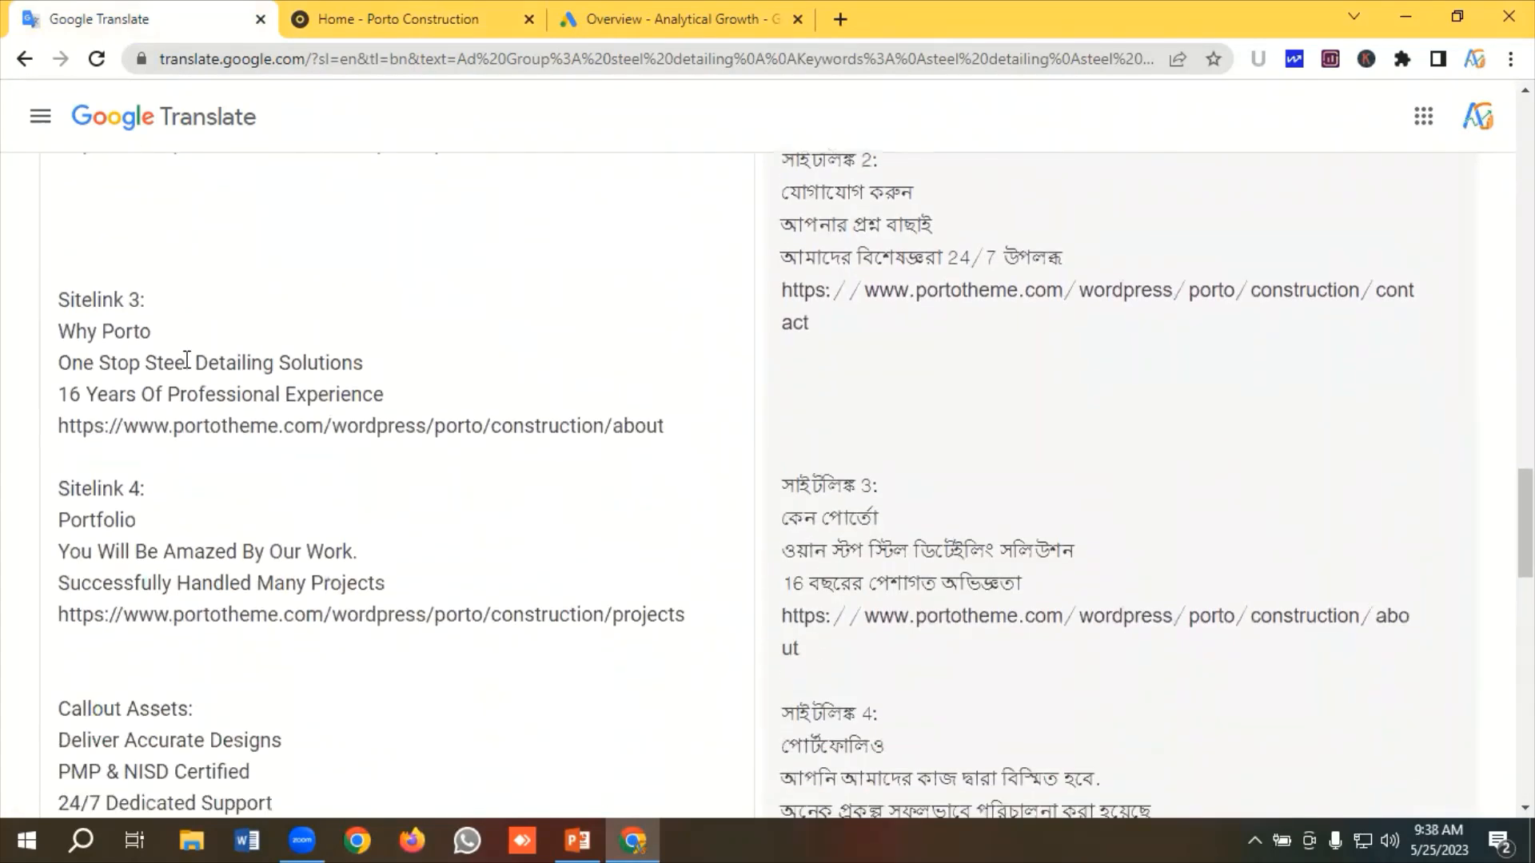
pyautogui.scroll(-8, 186, 360)
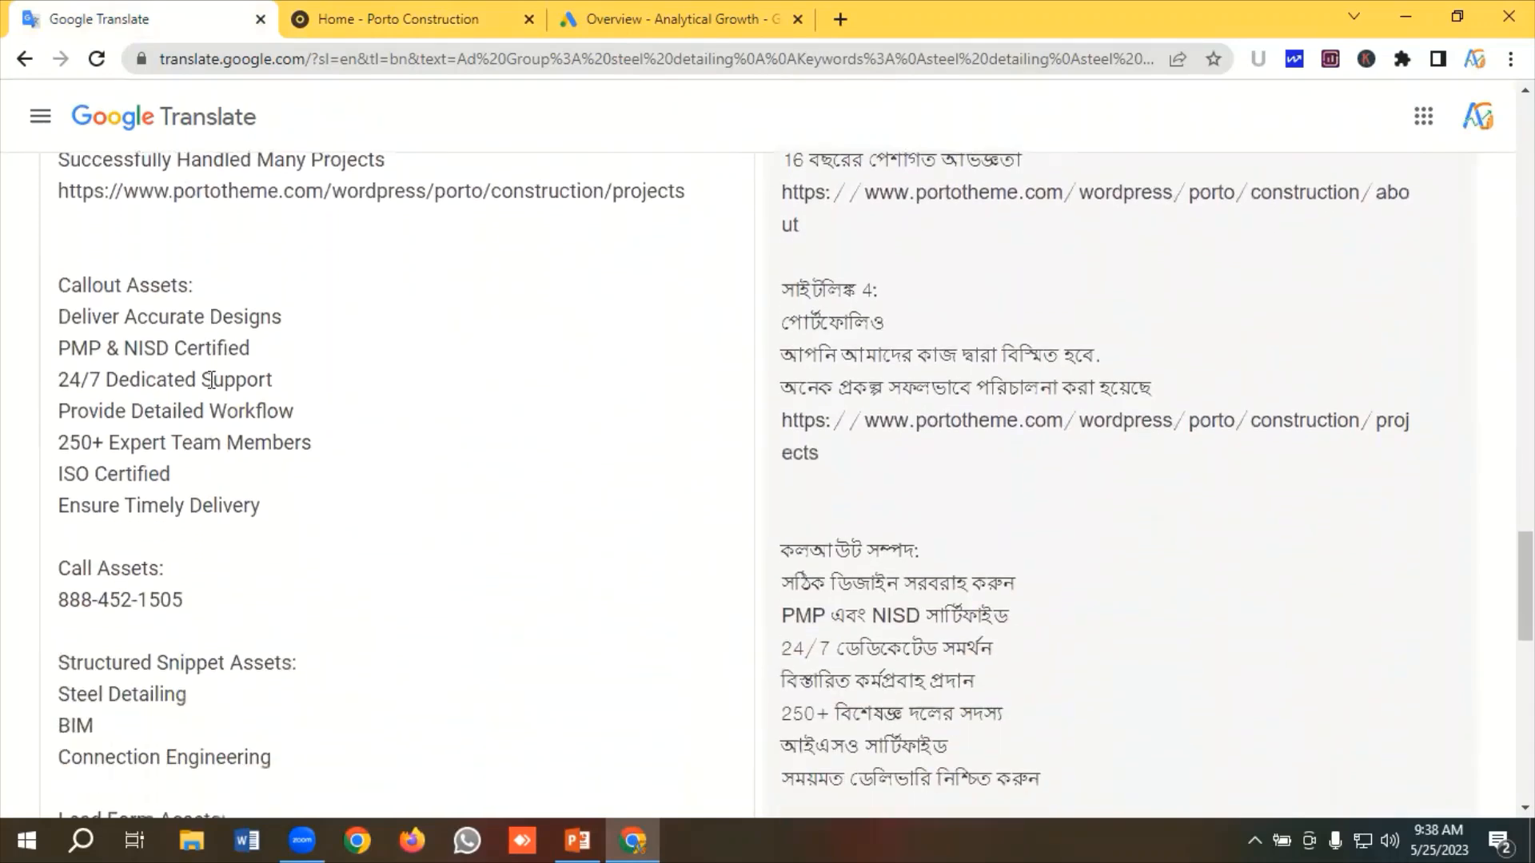
pyautogui.scroll(-4, 216, 387)
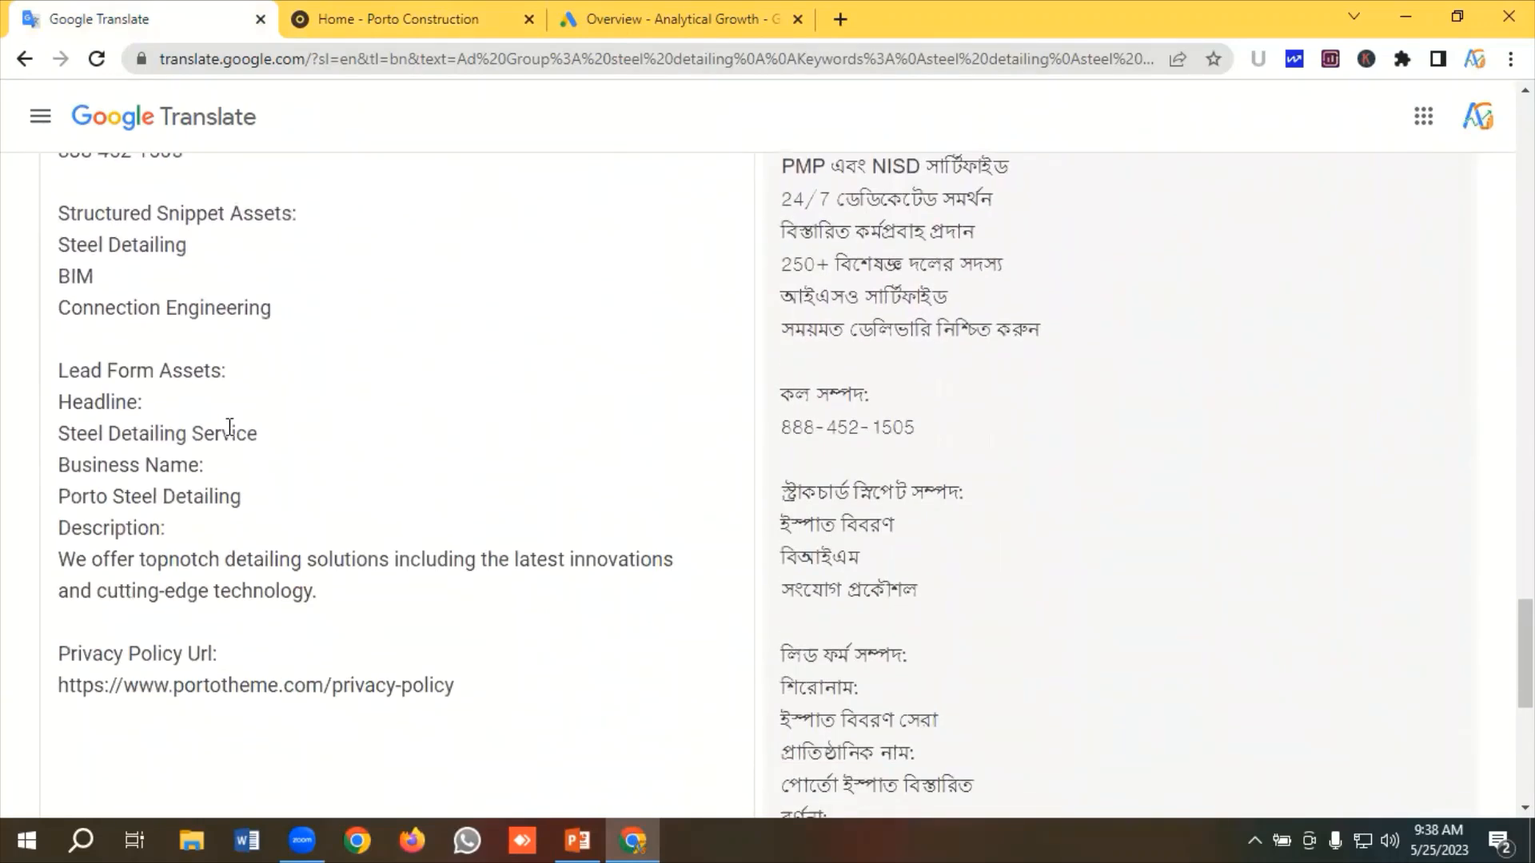
pyautogui.scroll(20, 248, 391)
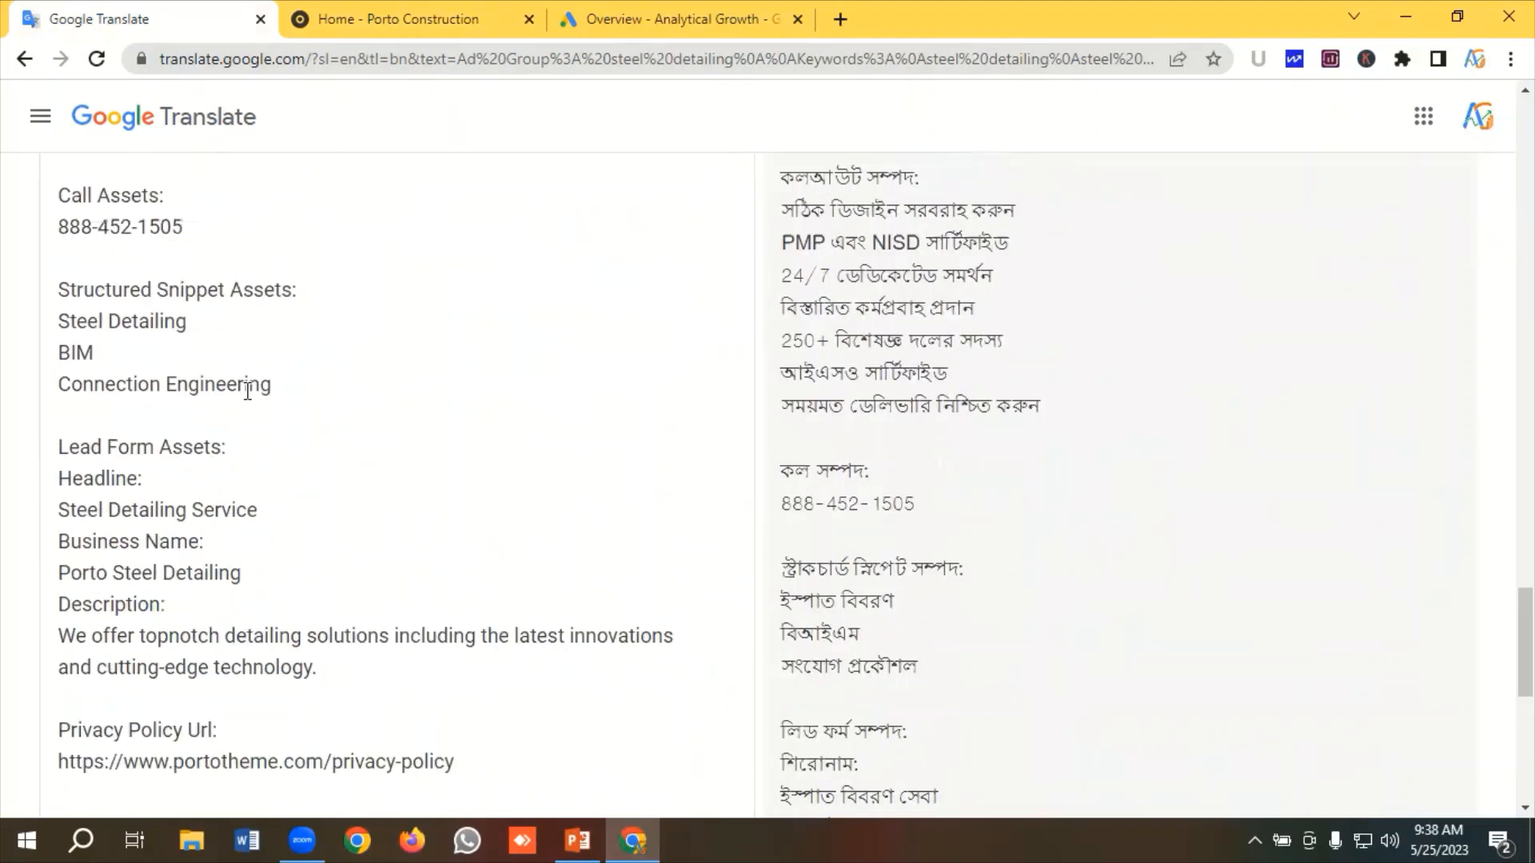
pyautogui.scroll(13, 248, 391)
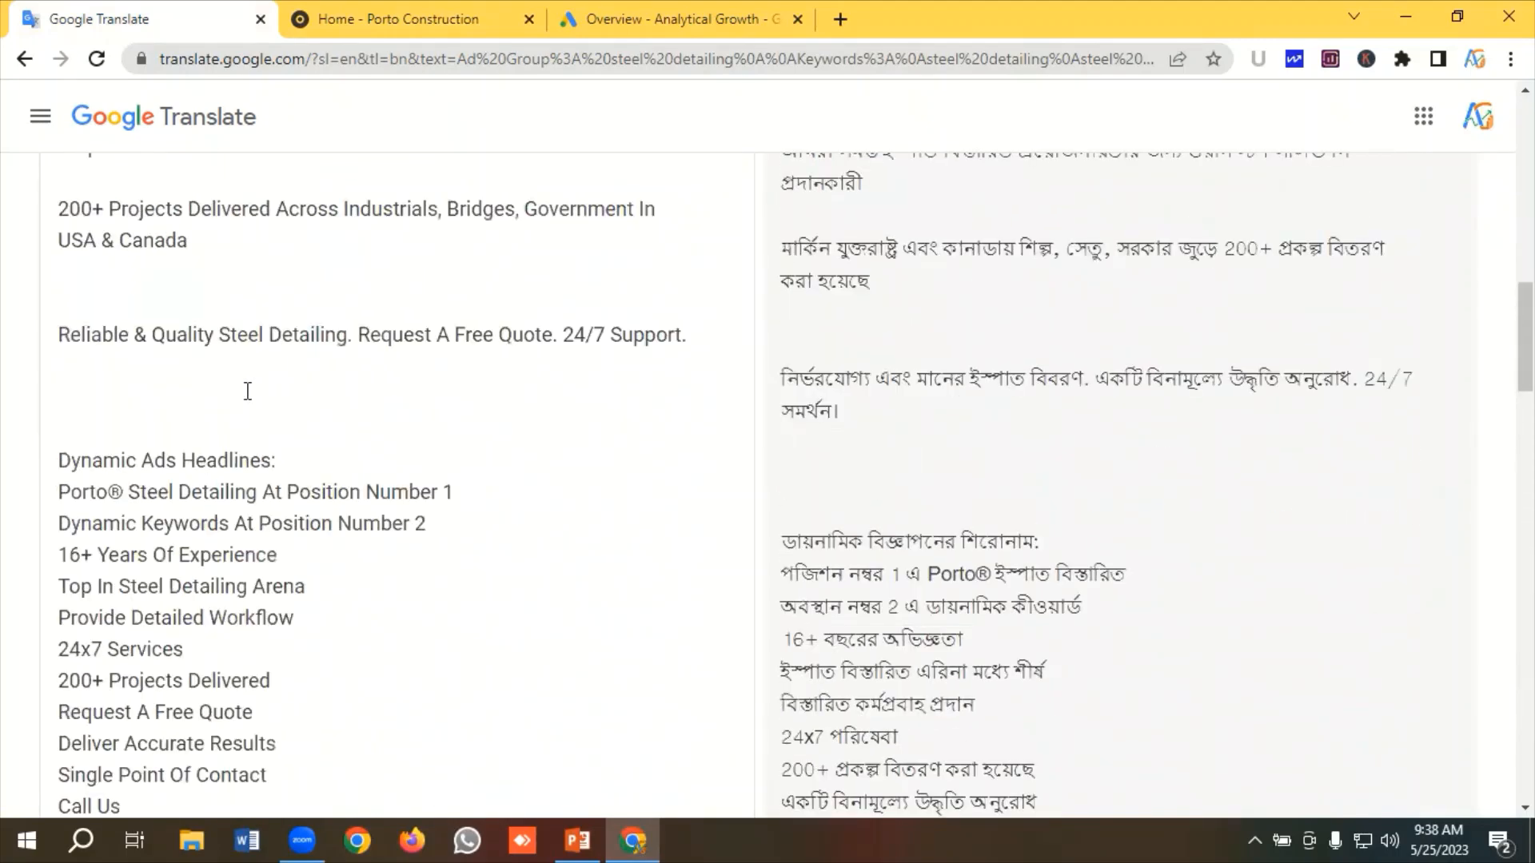
# Switch to Google Ads, open the conversions summary and examine the Submit lead form conversion actions
pyautogui.click(634, 19)
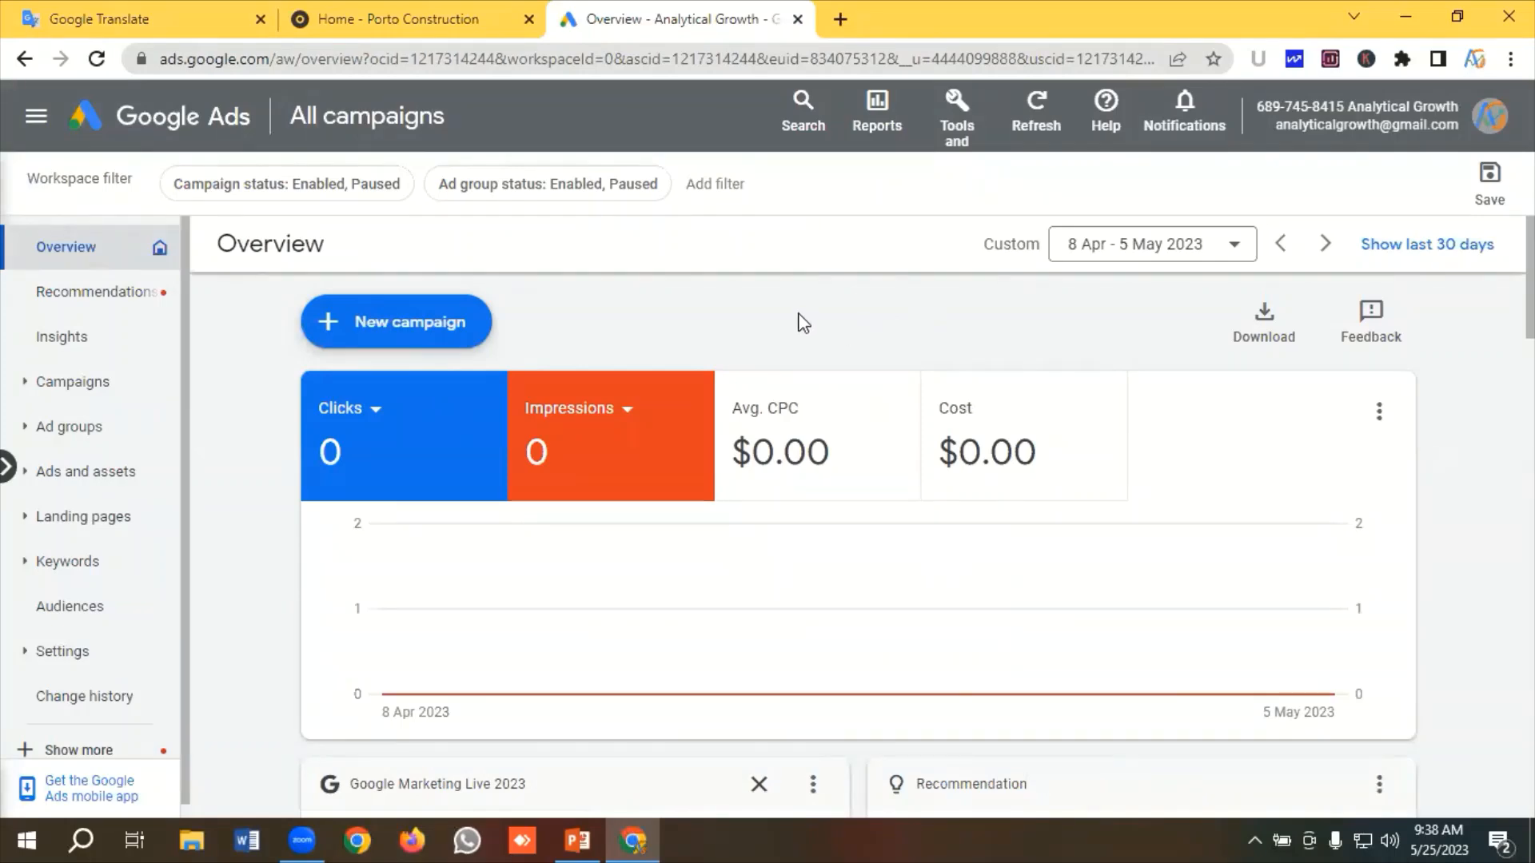
pyautogui.click(962, 109)
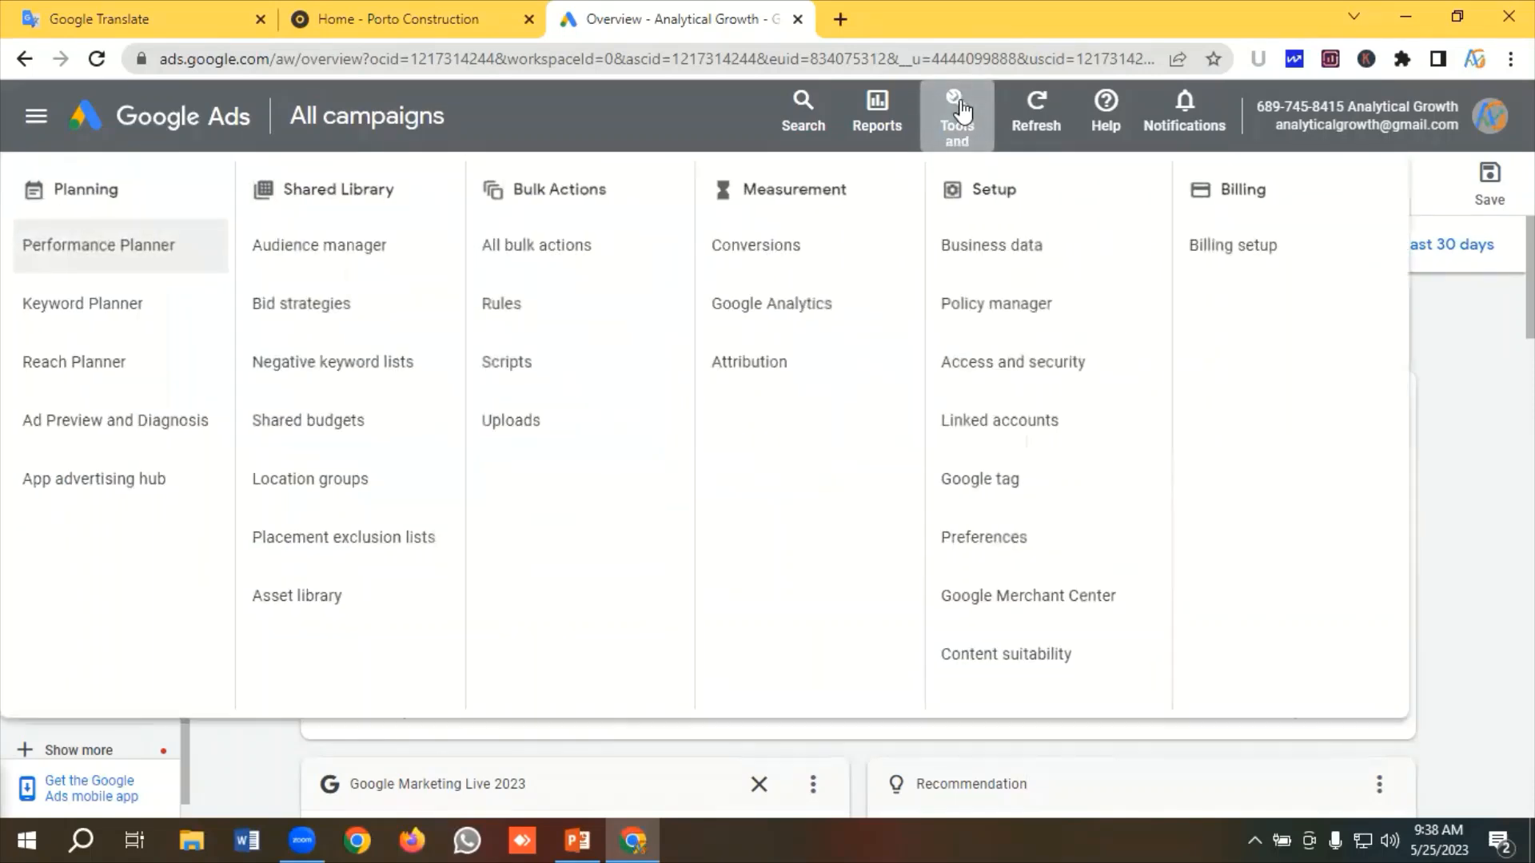
pyautogui.click(762, 256)
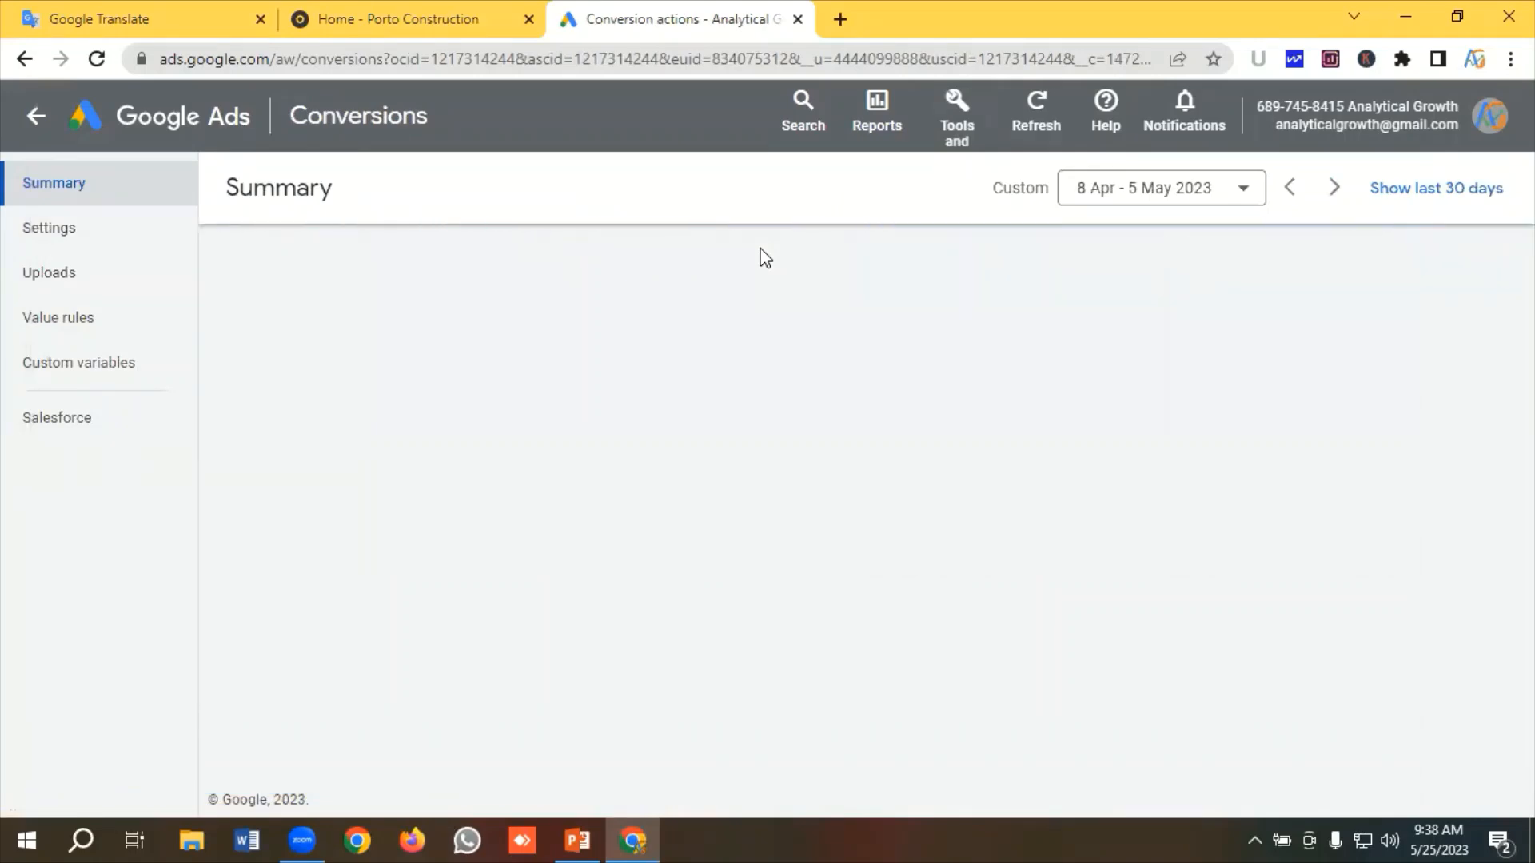
pyautogui.scroll(-5, 448, 417)
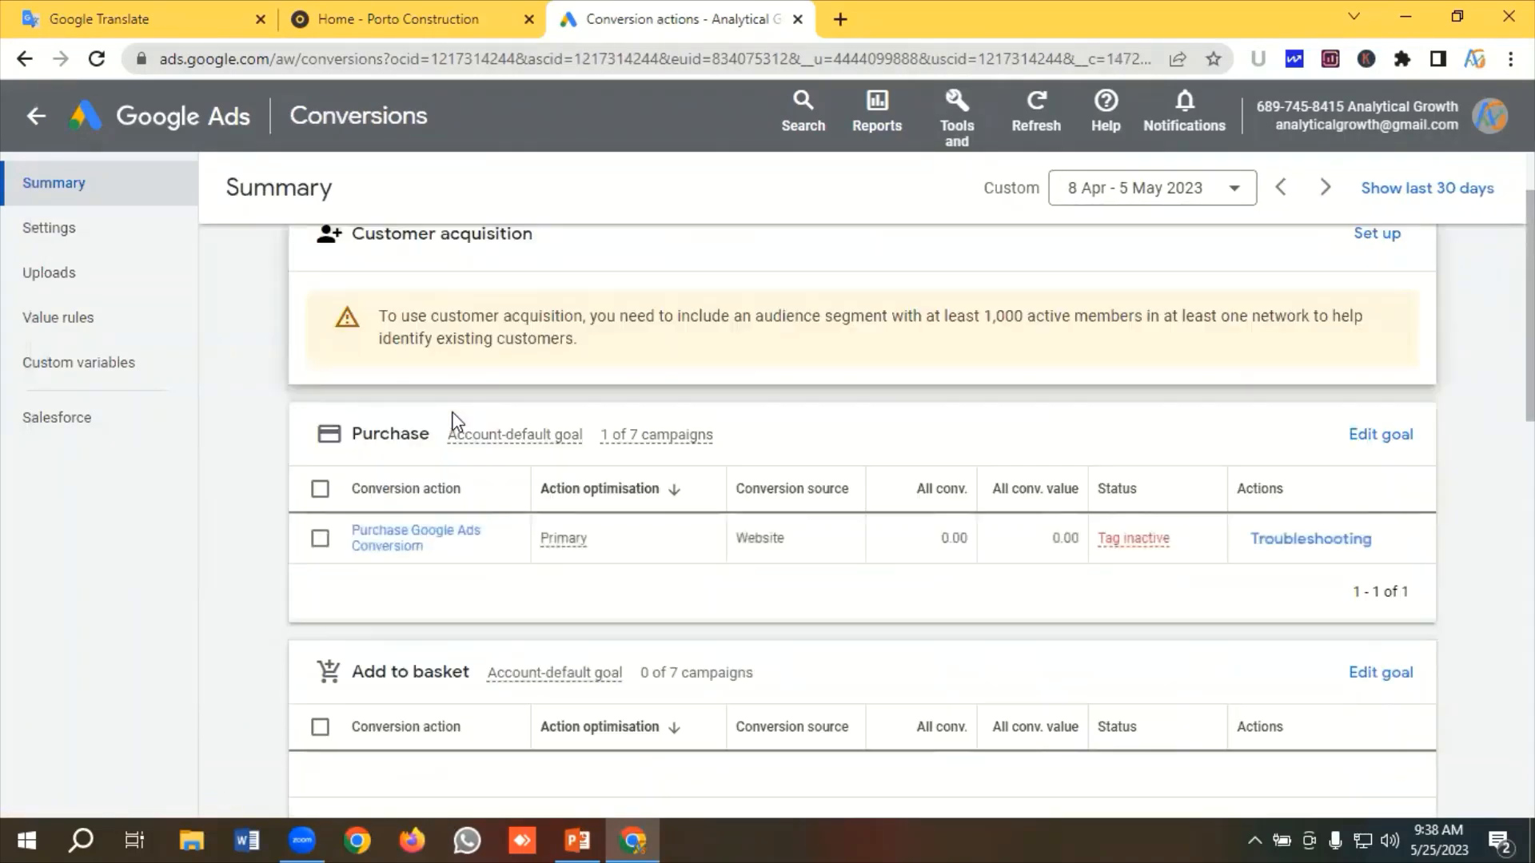
pyautogui.scroll(-3, 454, 424)
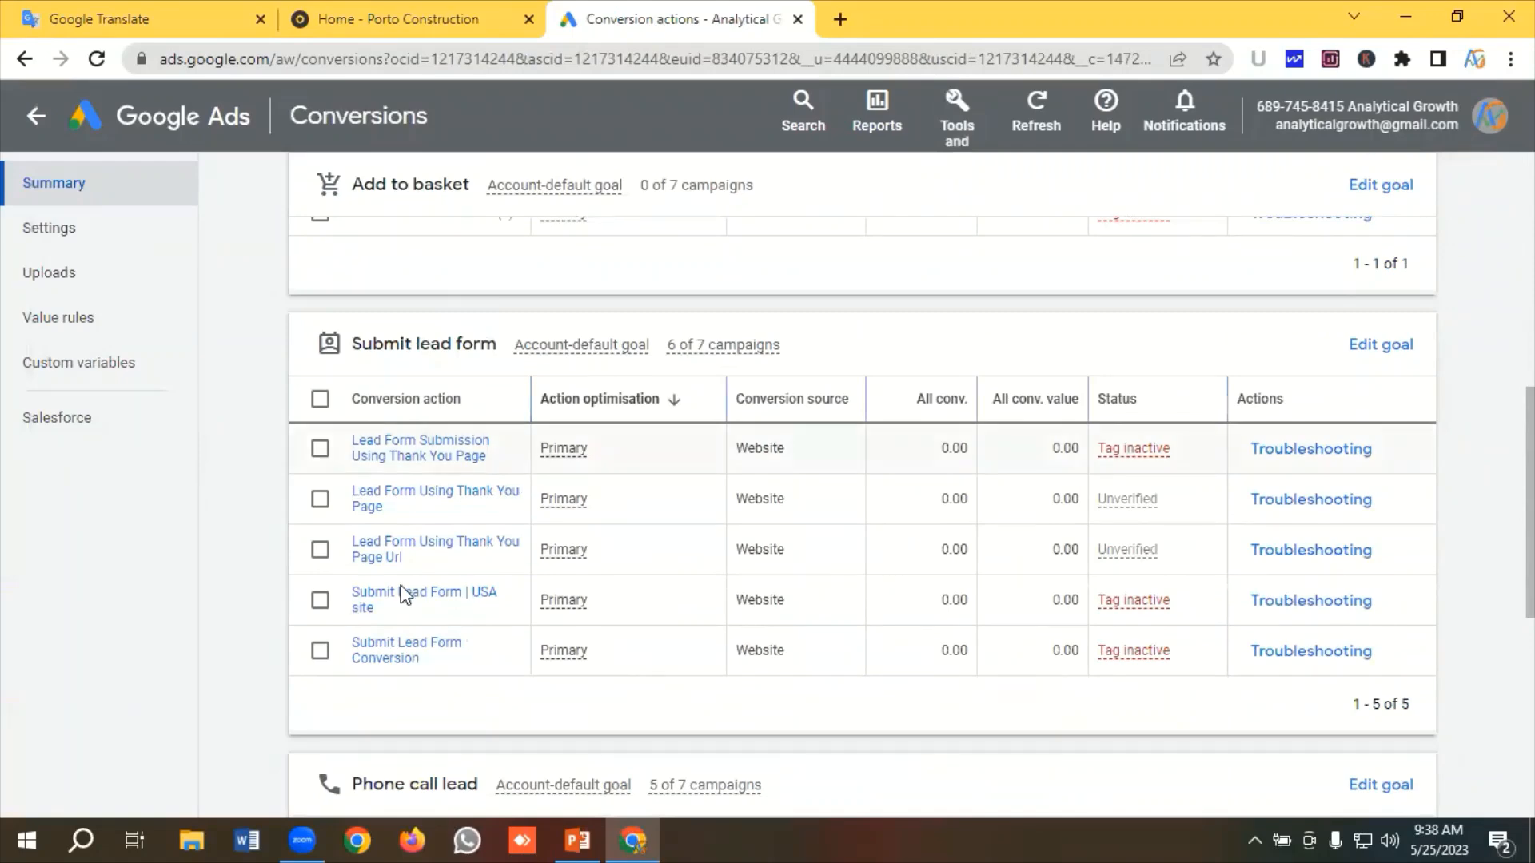
pyautogui.scroll(-2, 472, 572)
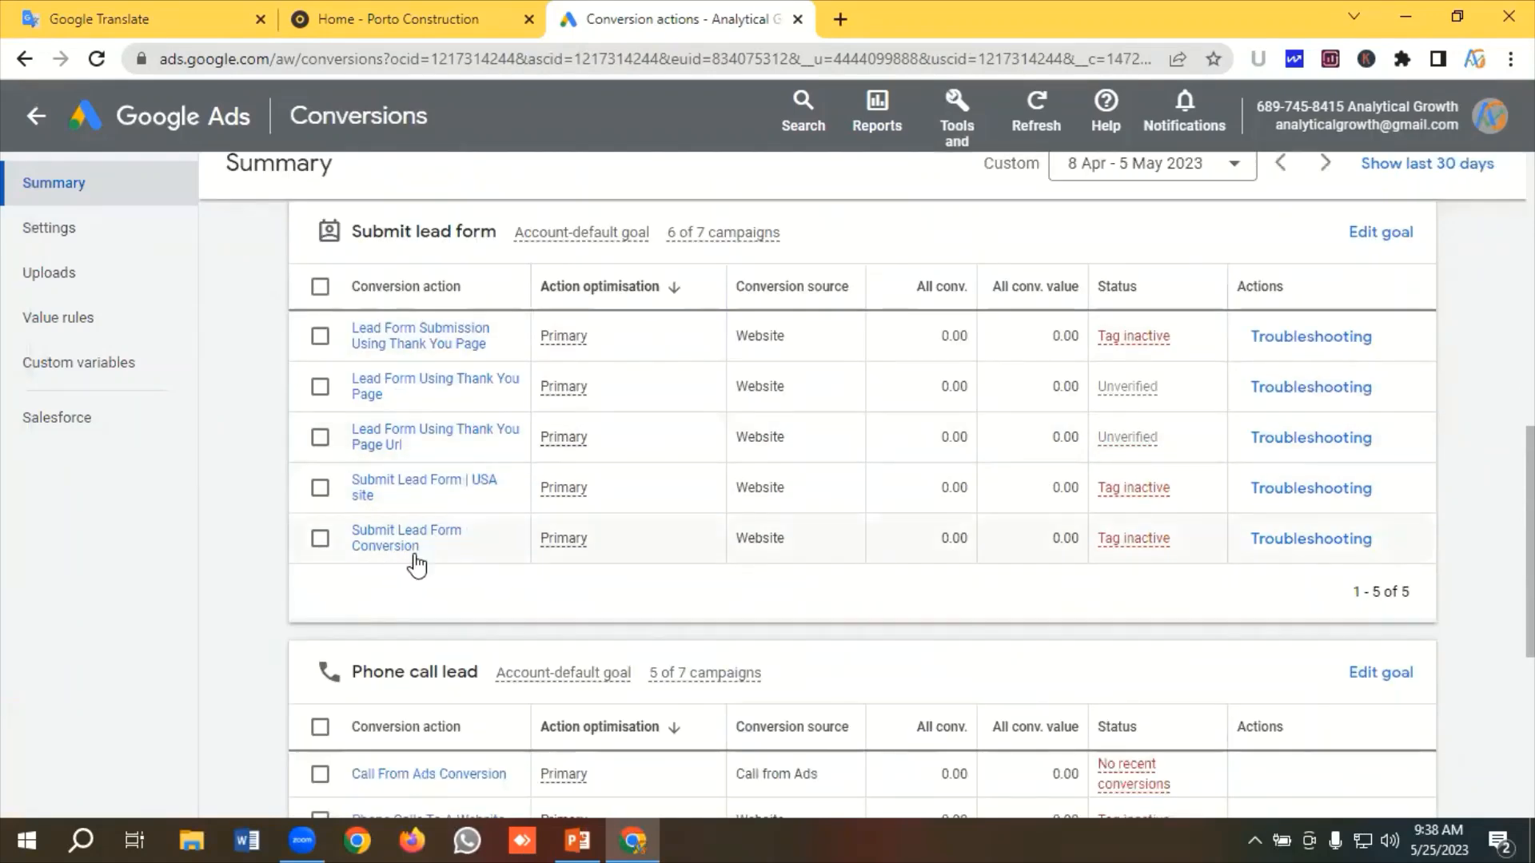
# Switch to the Porto Construction website, open its Contact page and look at the message form
pyautogui.click(403, 16)
pyautogui.click(986, 208)
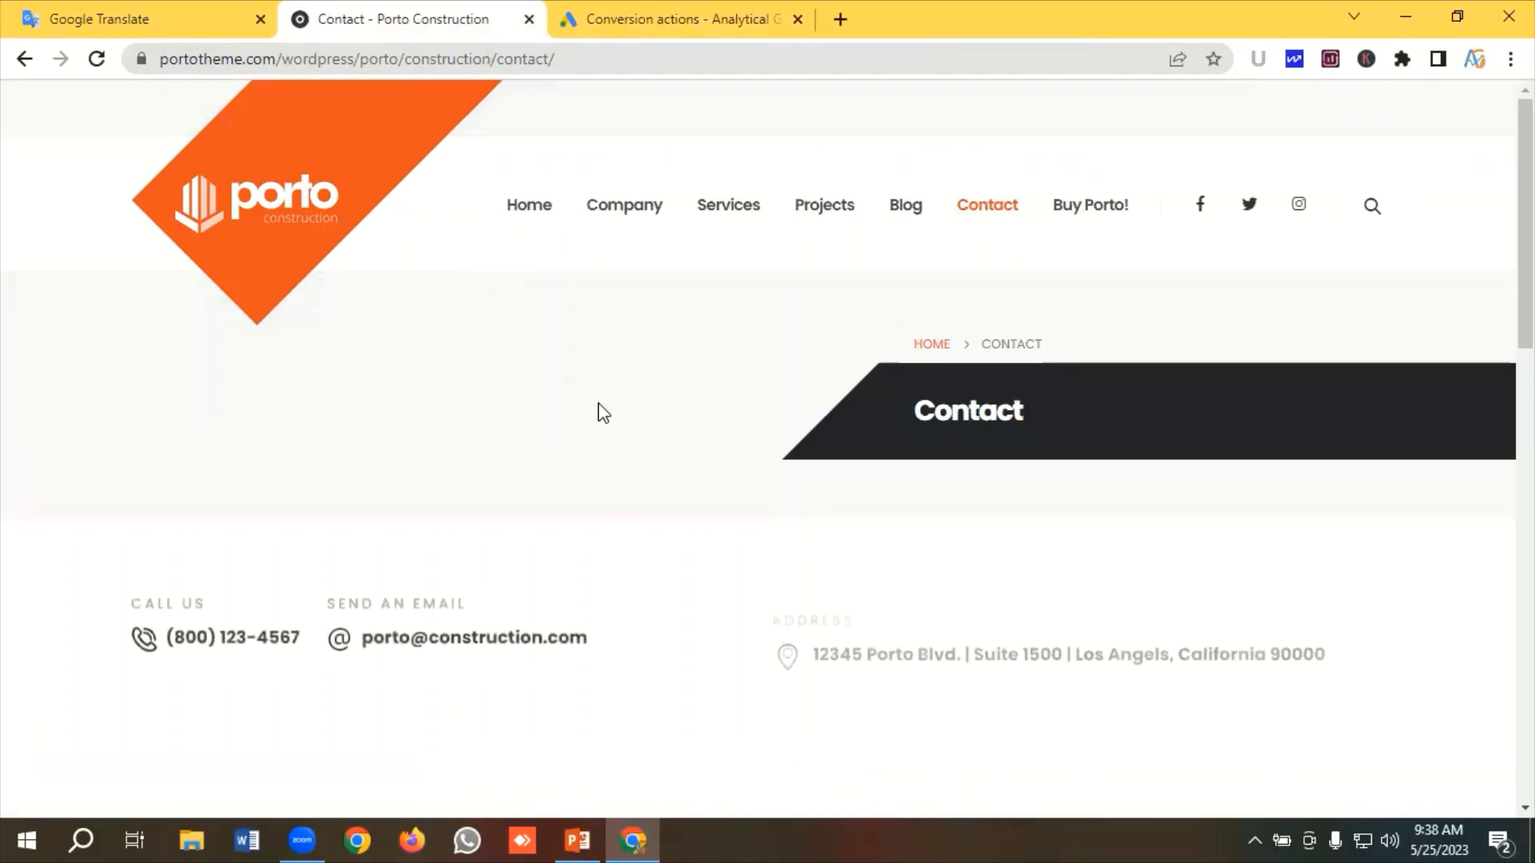
pyautogui.scroll(-4, 603, 413)
pyautogui.scroll(-3, 604, 413)
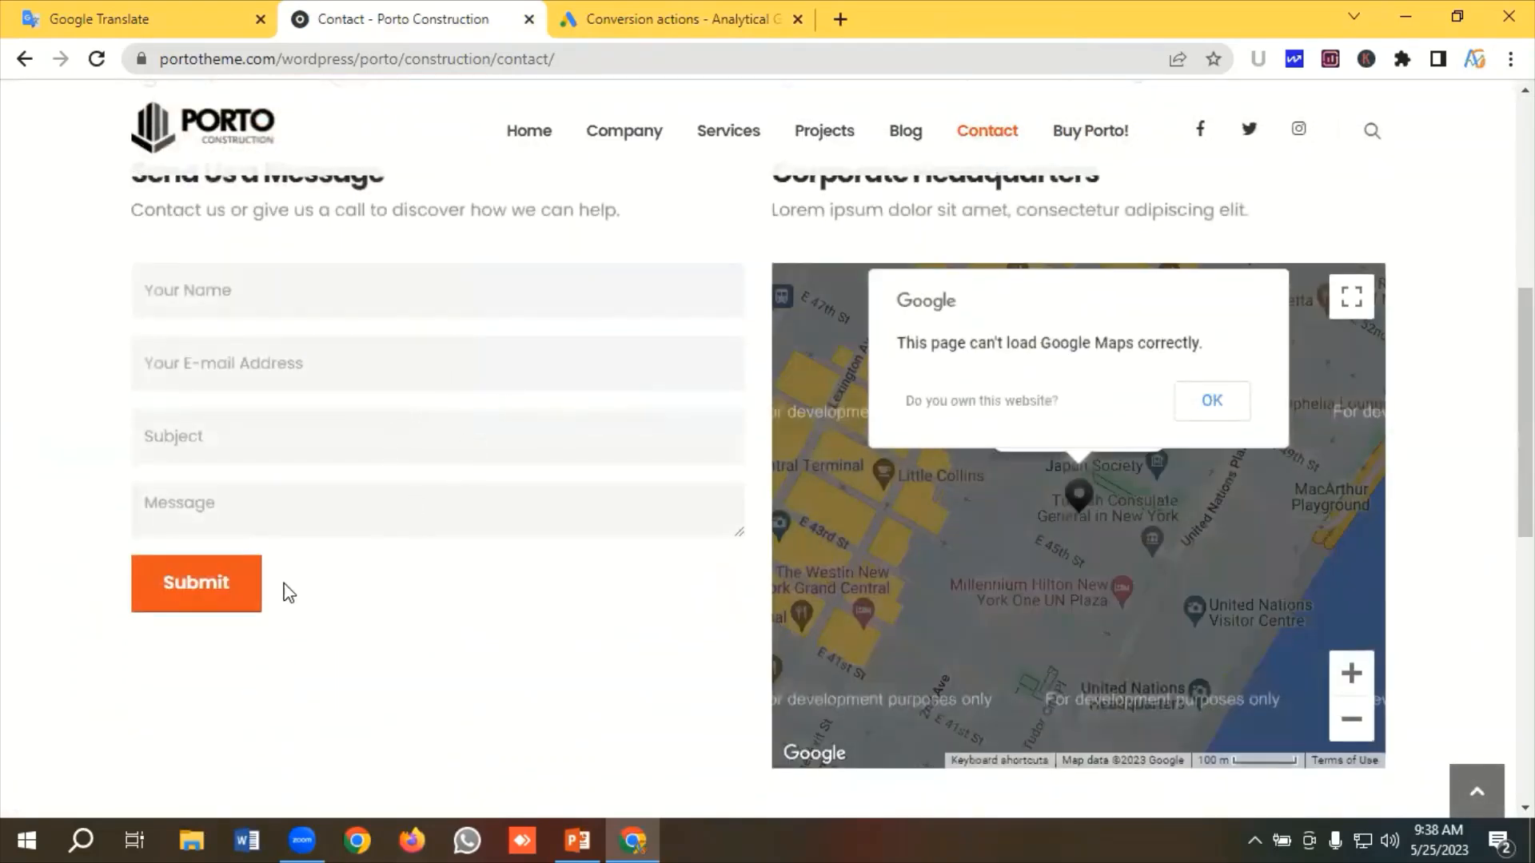
# Return to the Google Ads conversions summary and examine the Phone call lead conversion actions
pyautogui.click(673, 16)
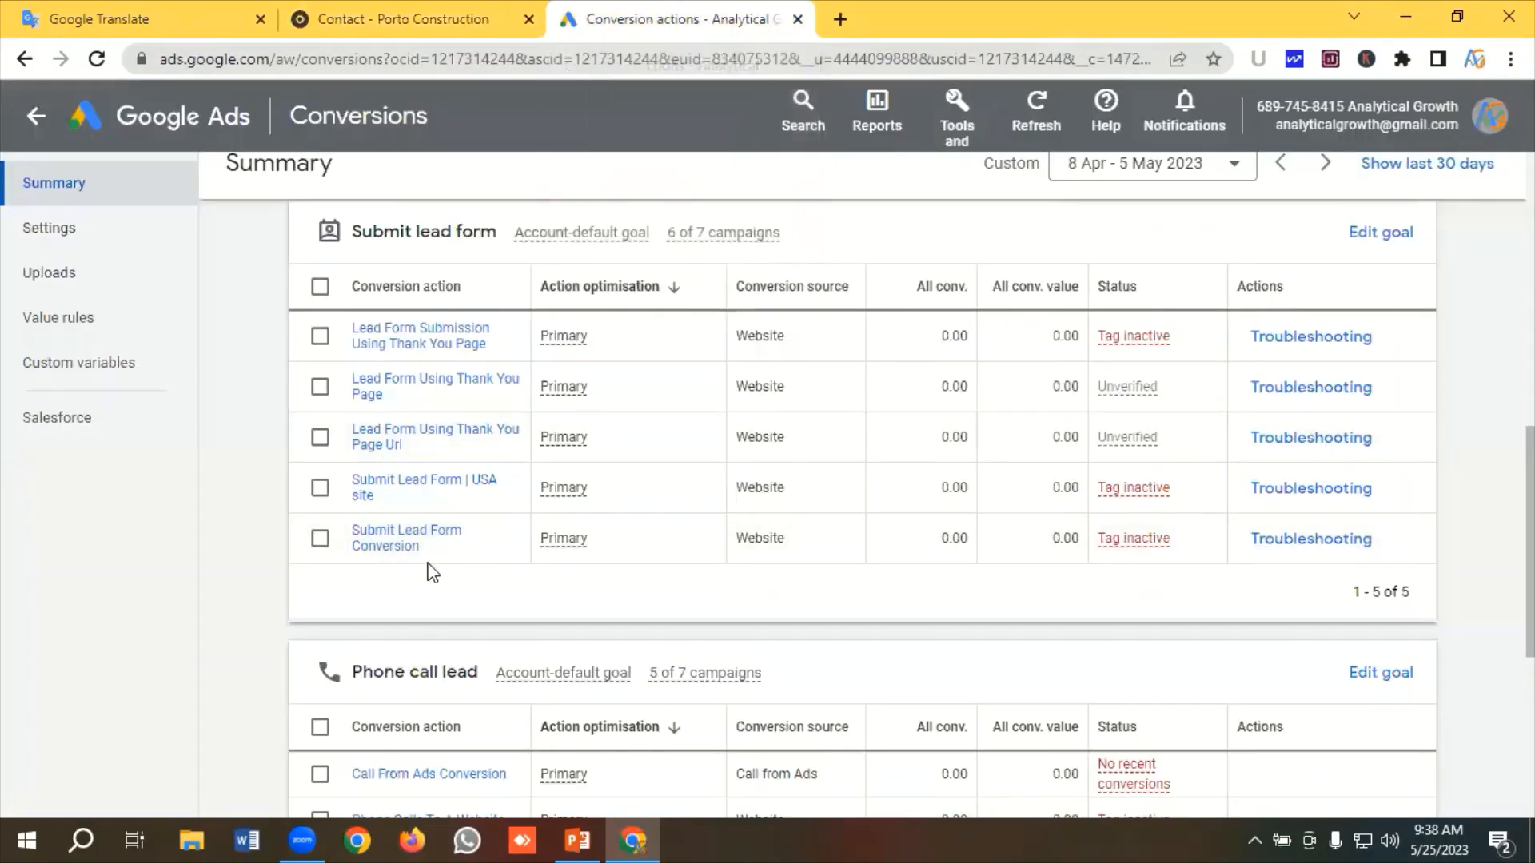
pyautogui.scroll(-2, 570, 549)
pyautogui.scroll(-2, 459, 583)
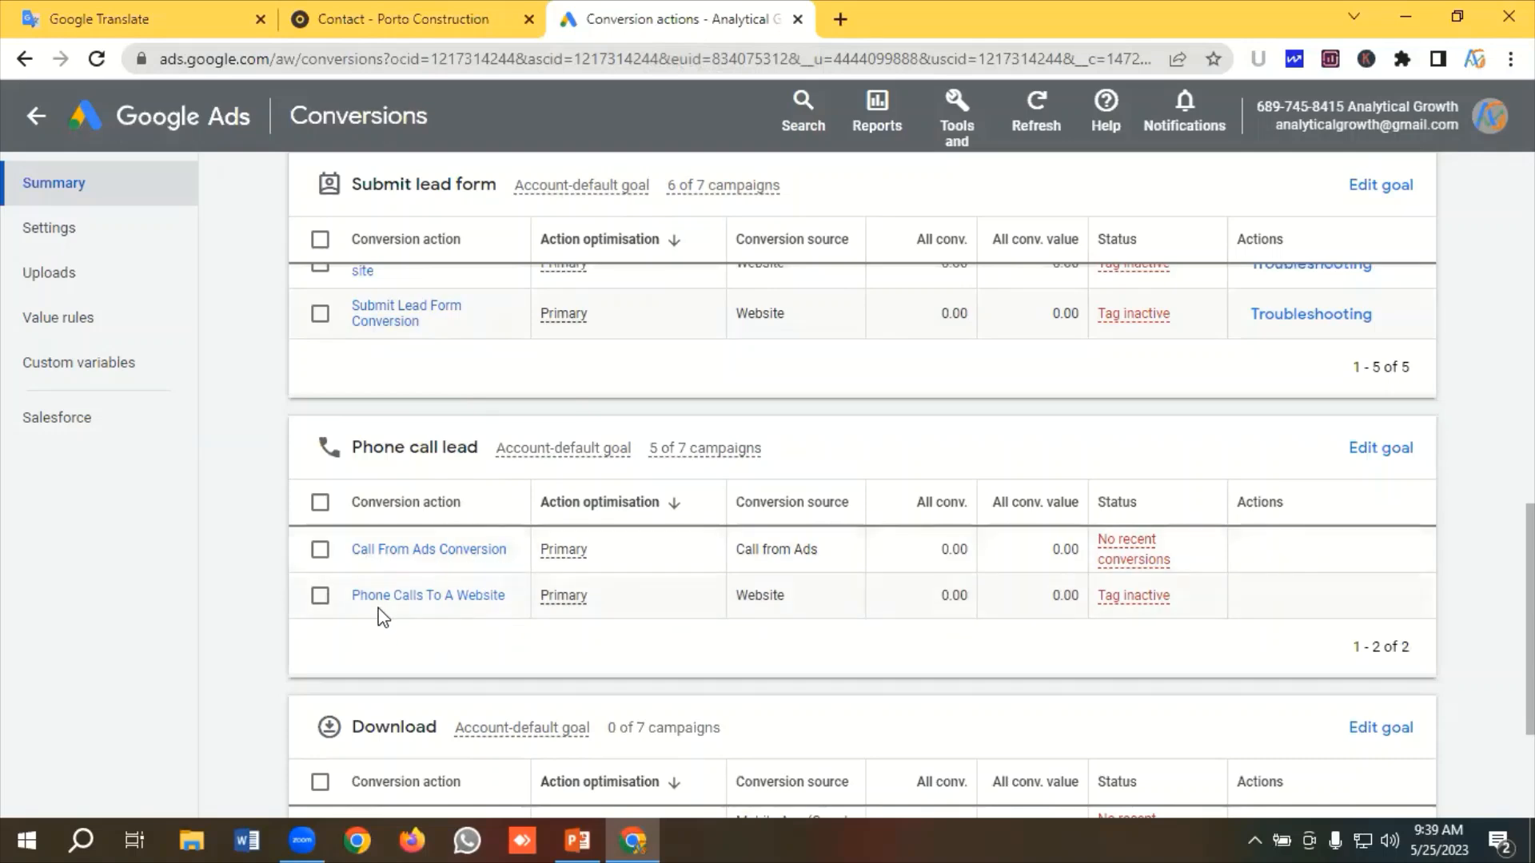
# Check the Call Us phone contact details on the Porto Construction Contact page
pyautogui.click(422, 11)
pyautogui.scroll(4, 410, 536)
pyautogui.scroll(2, 413, 533)
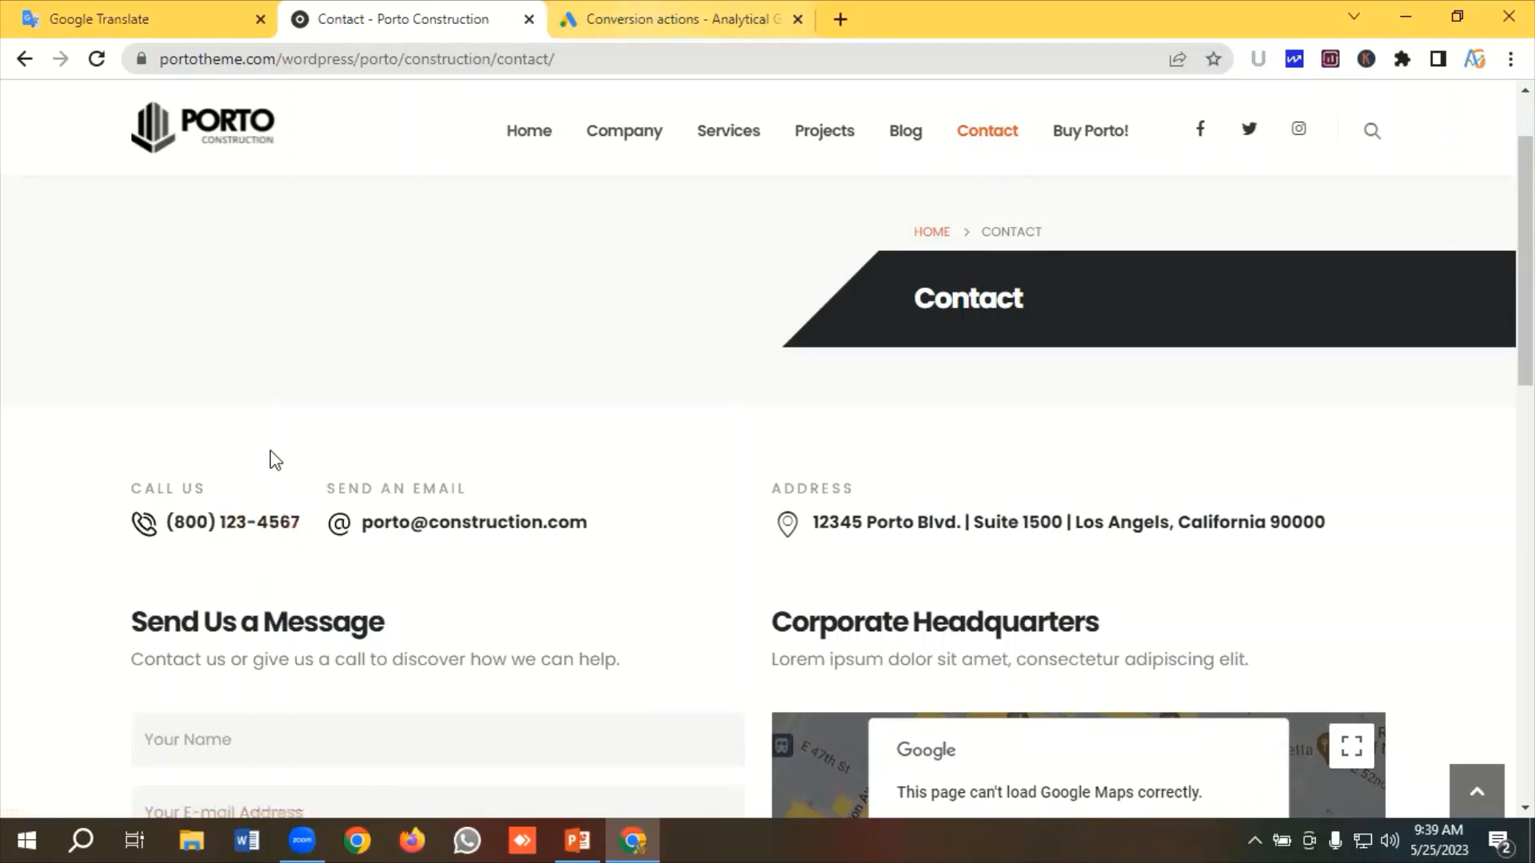
# Return to Google Ads, go back to the all-campaigns overview and start a new campaign
pyautogui.click(650, 24)
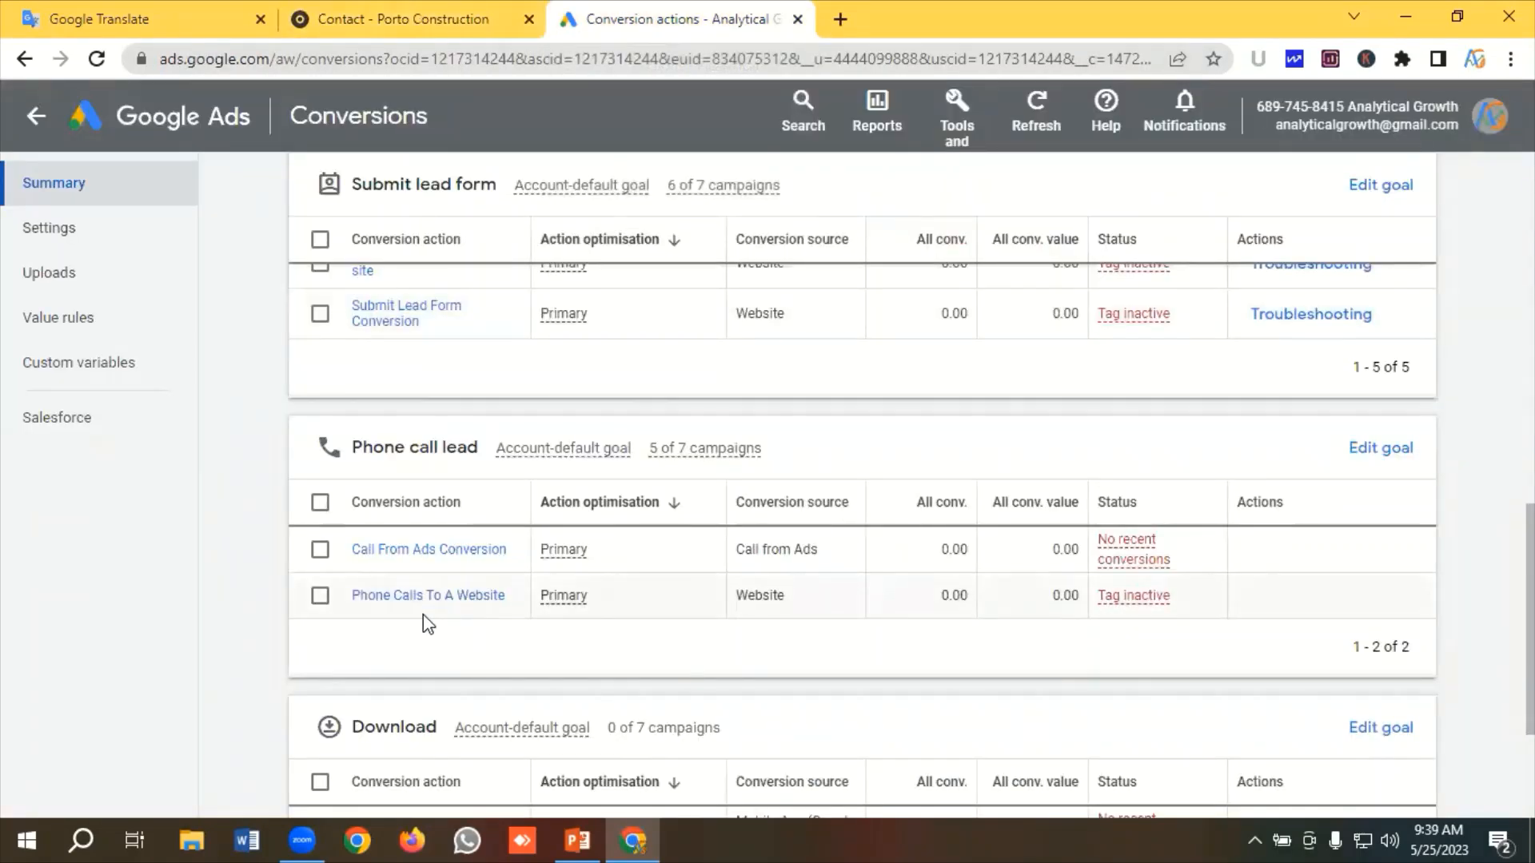
pyautogui.scroll(15, 773, 547)
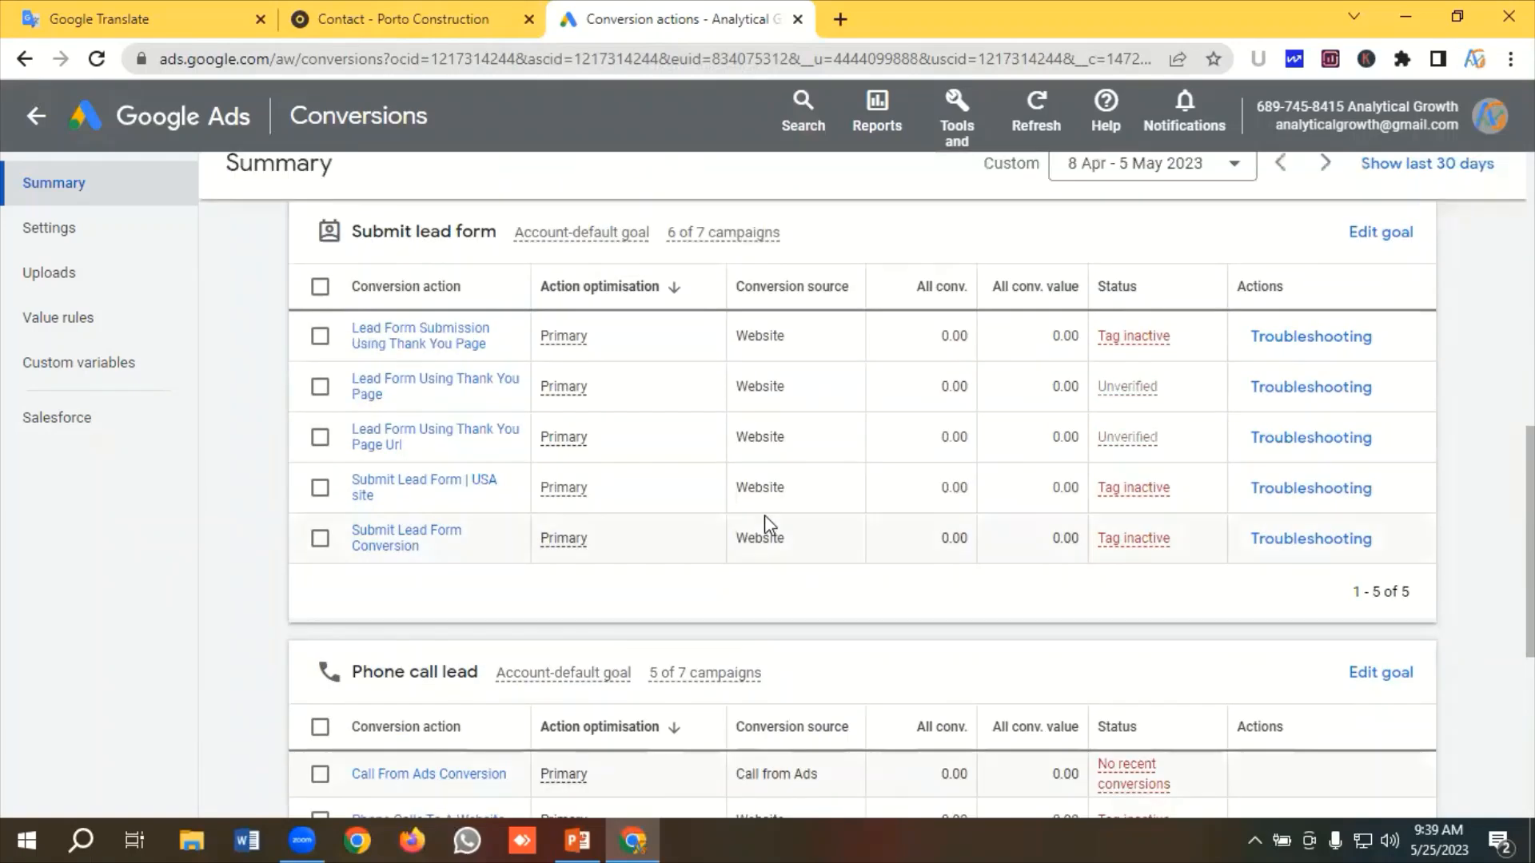
pyautogui.click(160, 99)
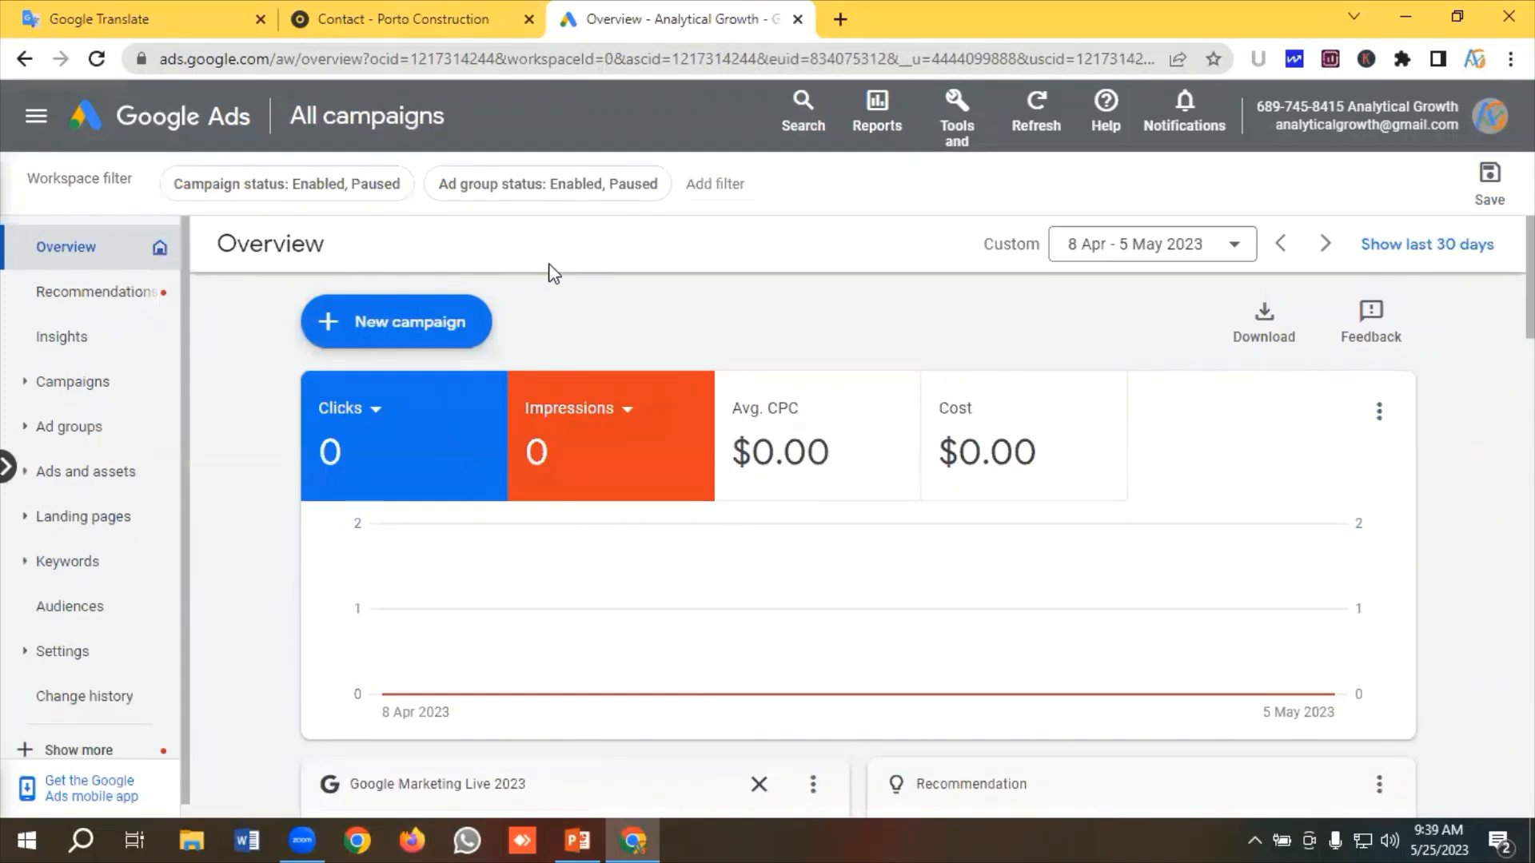
pyautogui.click(426, 331)
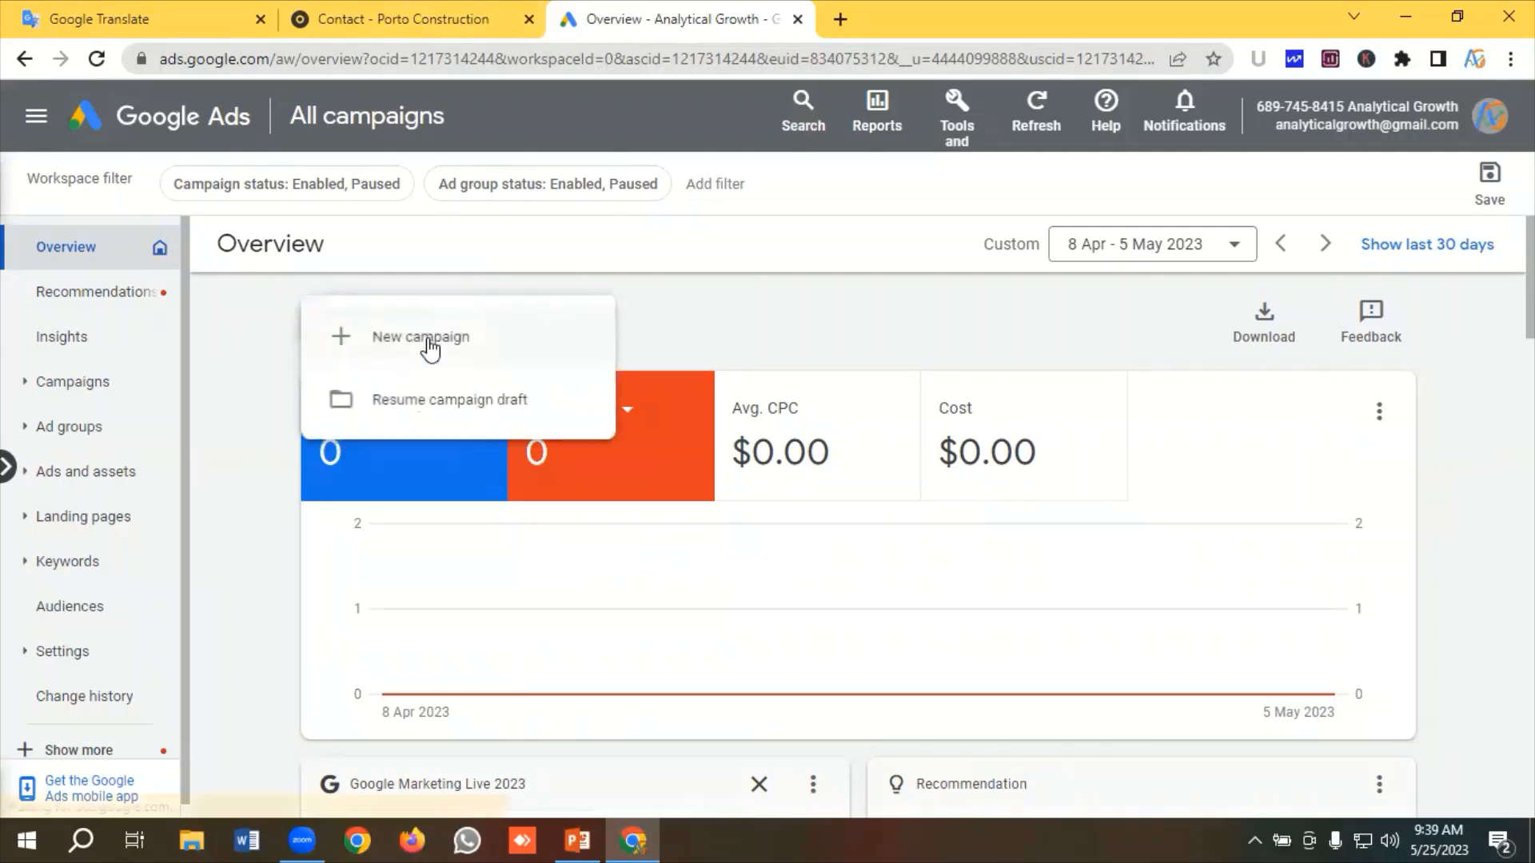
pyautogui.click(430, 342)
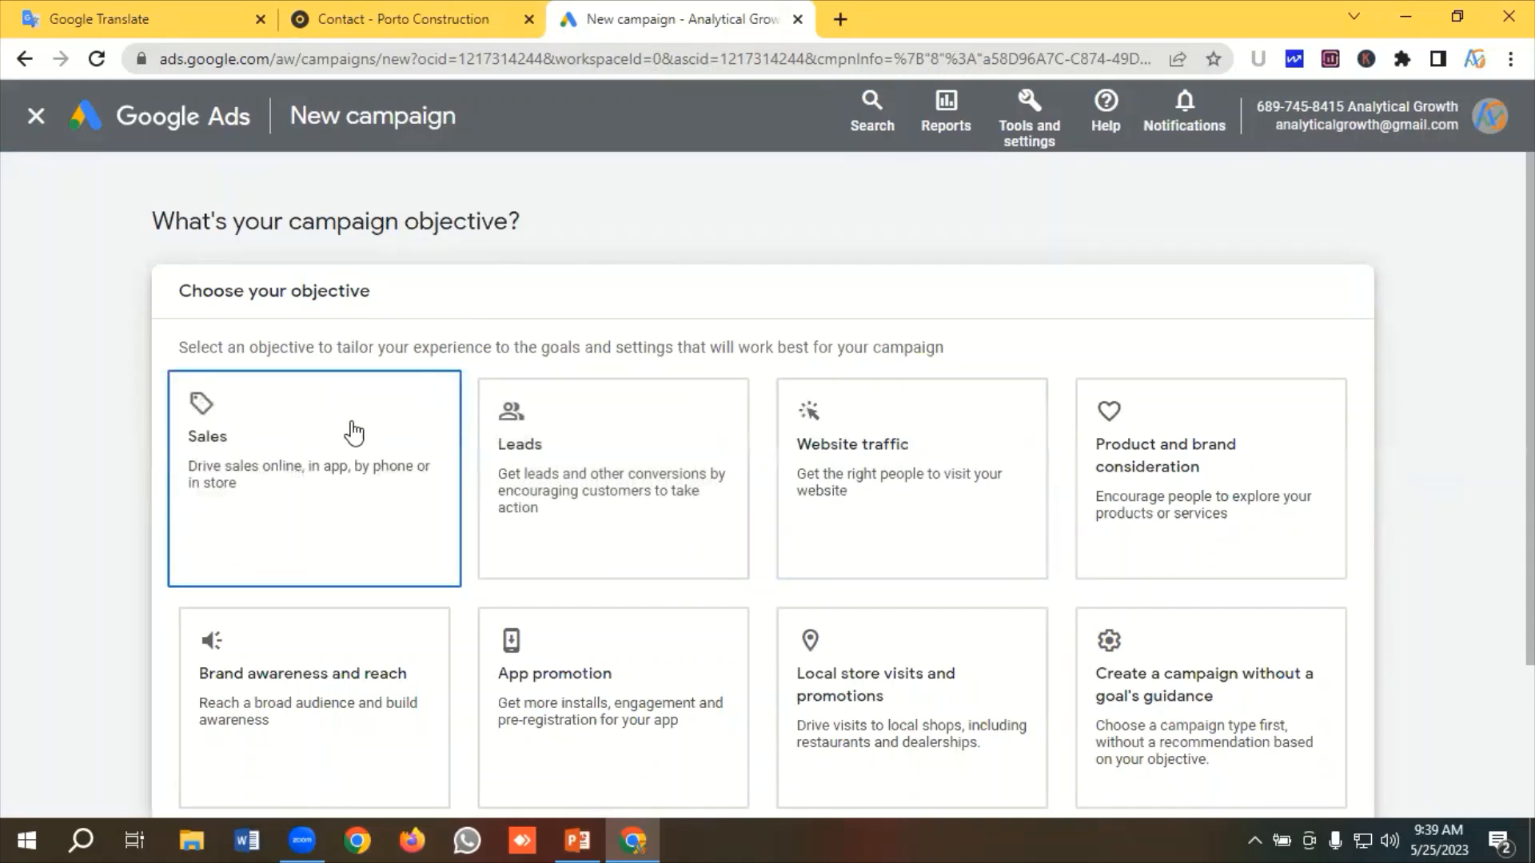
# Review the campaign objectives against the contact options on the Porto Construction Contact page
pyautogui.scroll(-2, 621, 453)
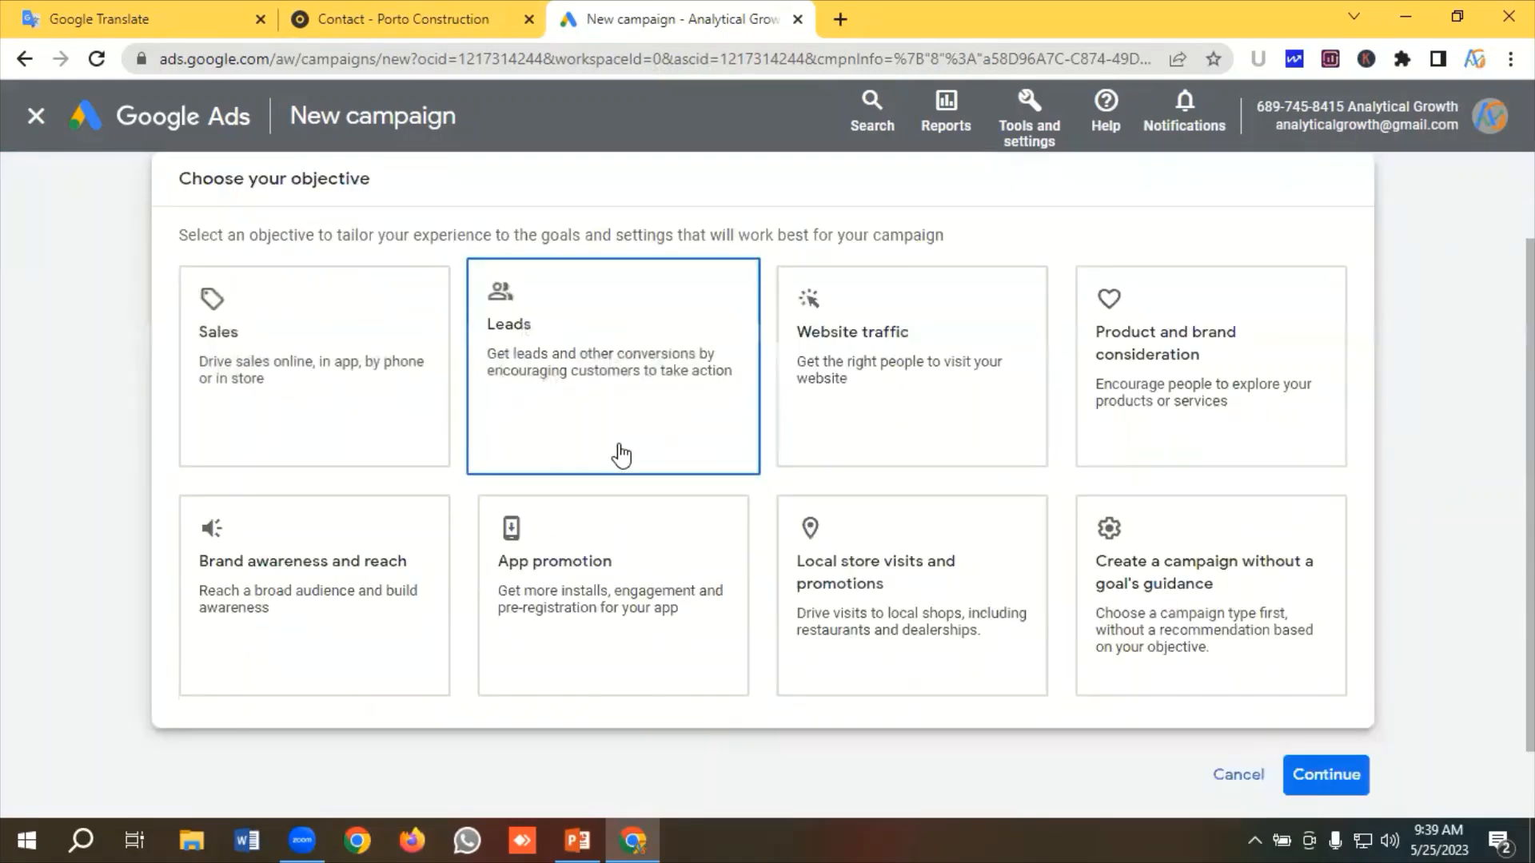
pyautogui.click(431, 16)
pyautogui.scroll(-4, 424, 504)
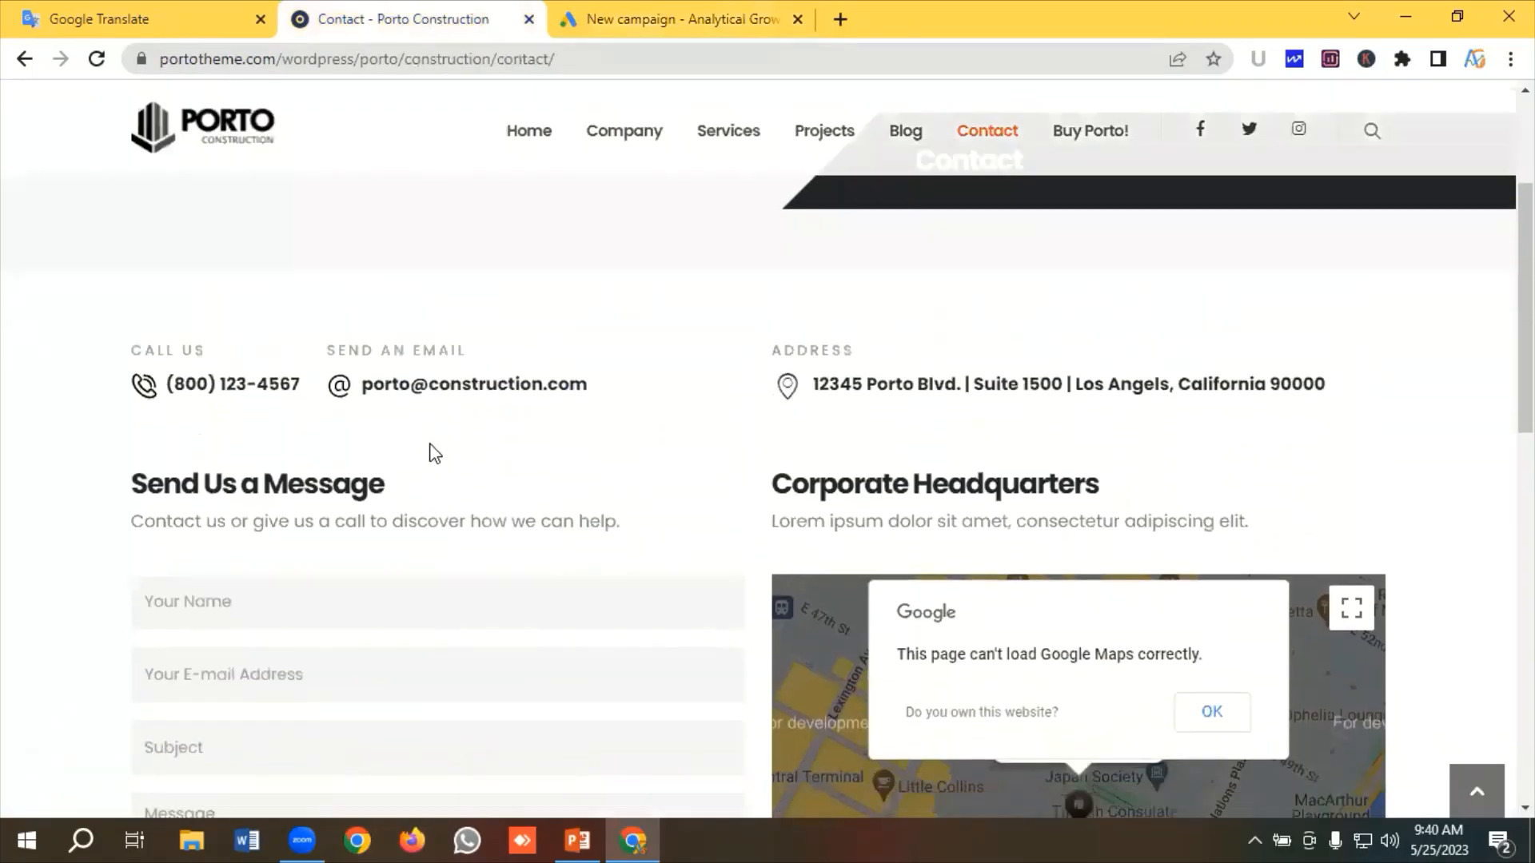
pyautogui.click(645, 9)
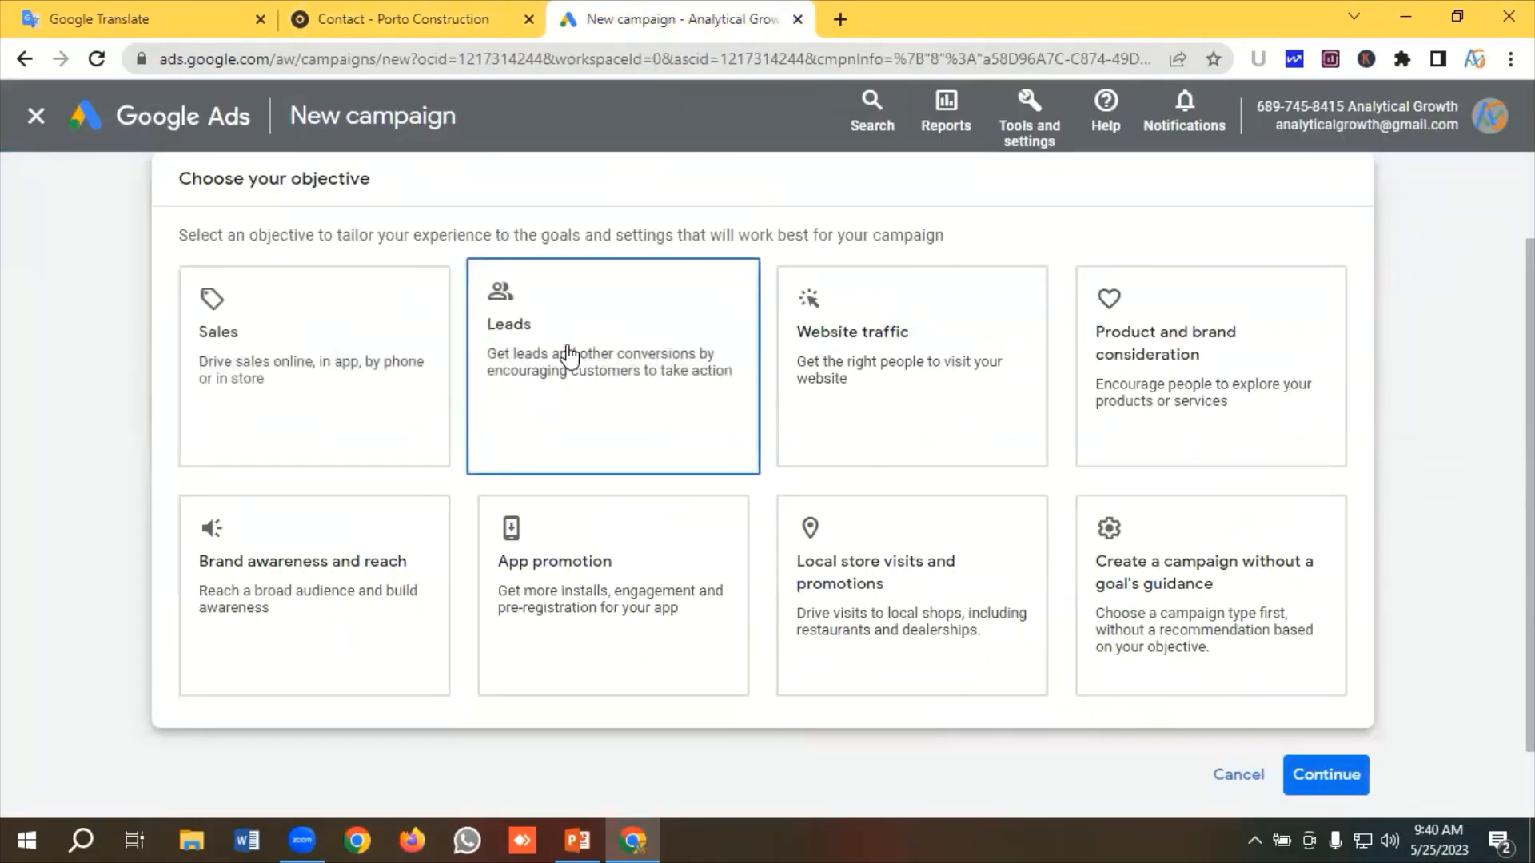
# Choose the Leads objective and remove the Add to basket and Purchases conversion goals from the campaign
pyautogui.scroll(-5, 584, 356)
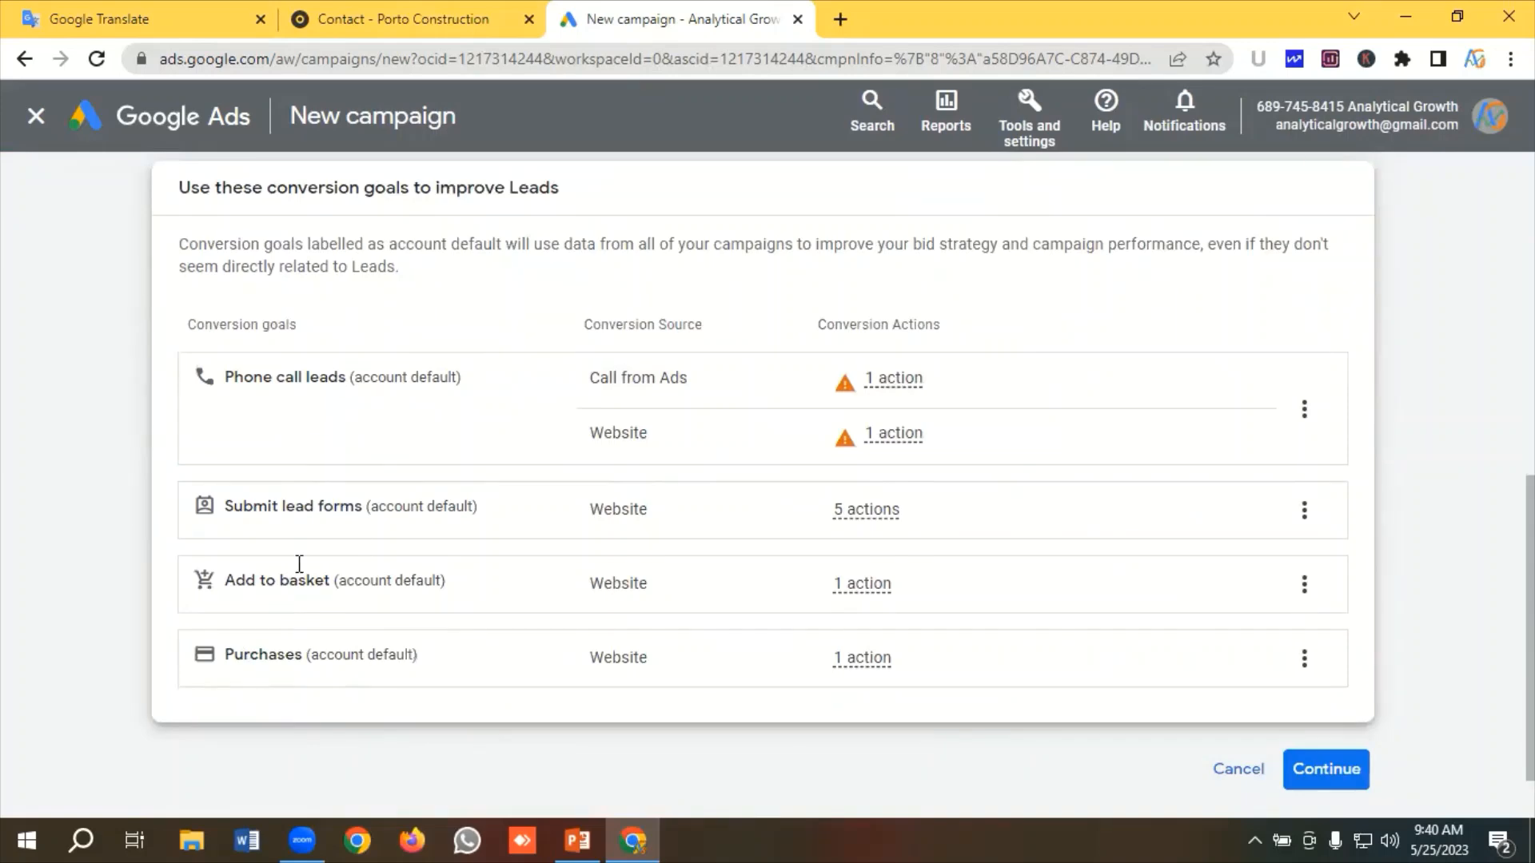
pyautogui.scroll(-1, 503, 417)
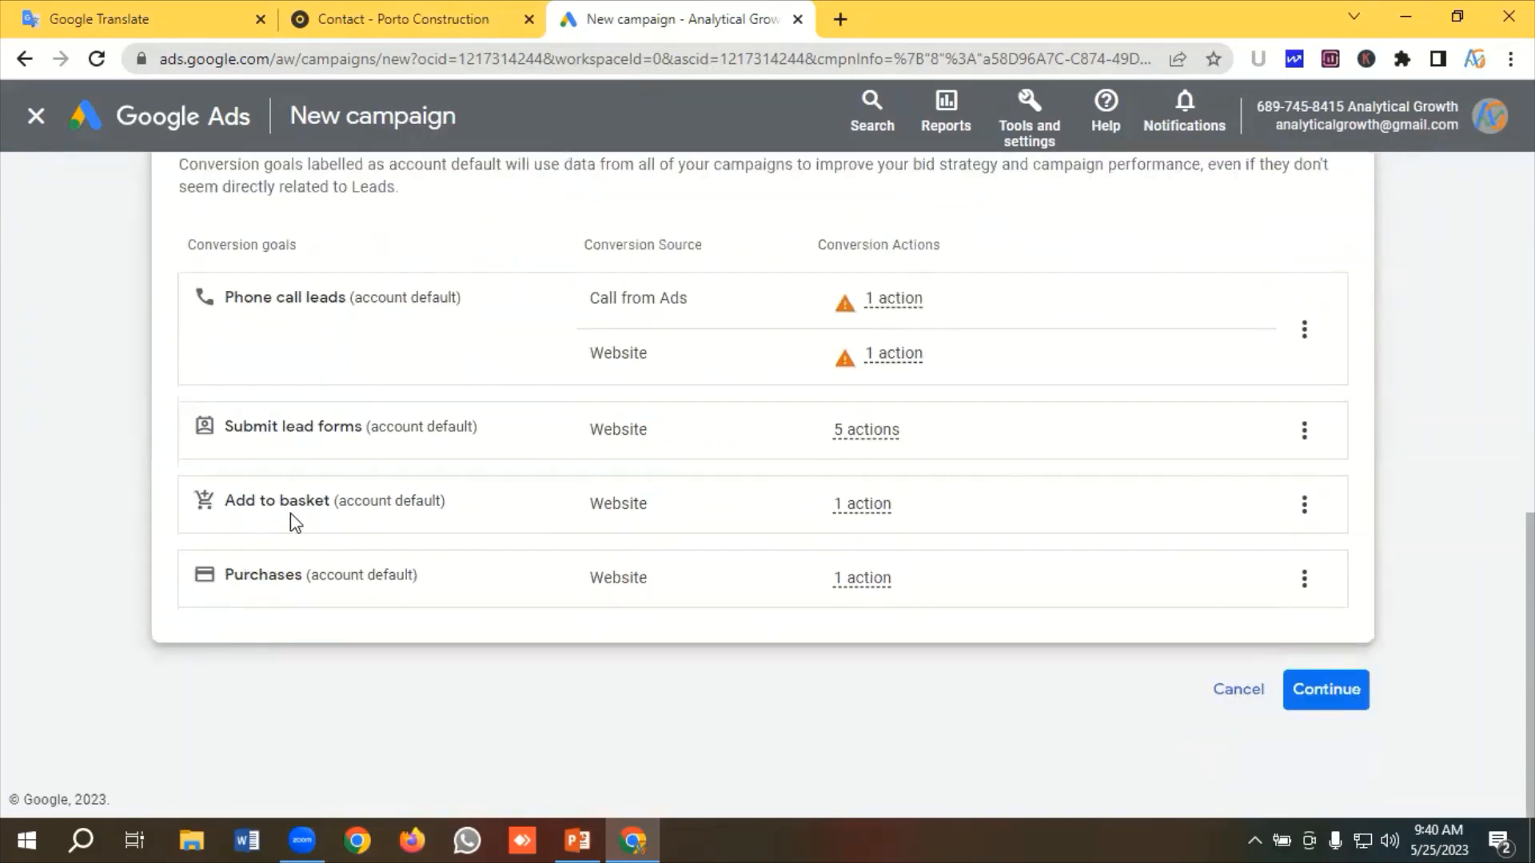
pyautogui.click(1304, 504)
pyautogui.click(1324, 523)
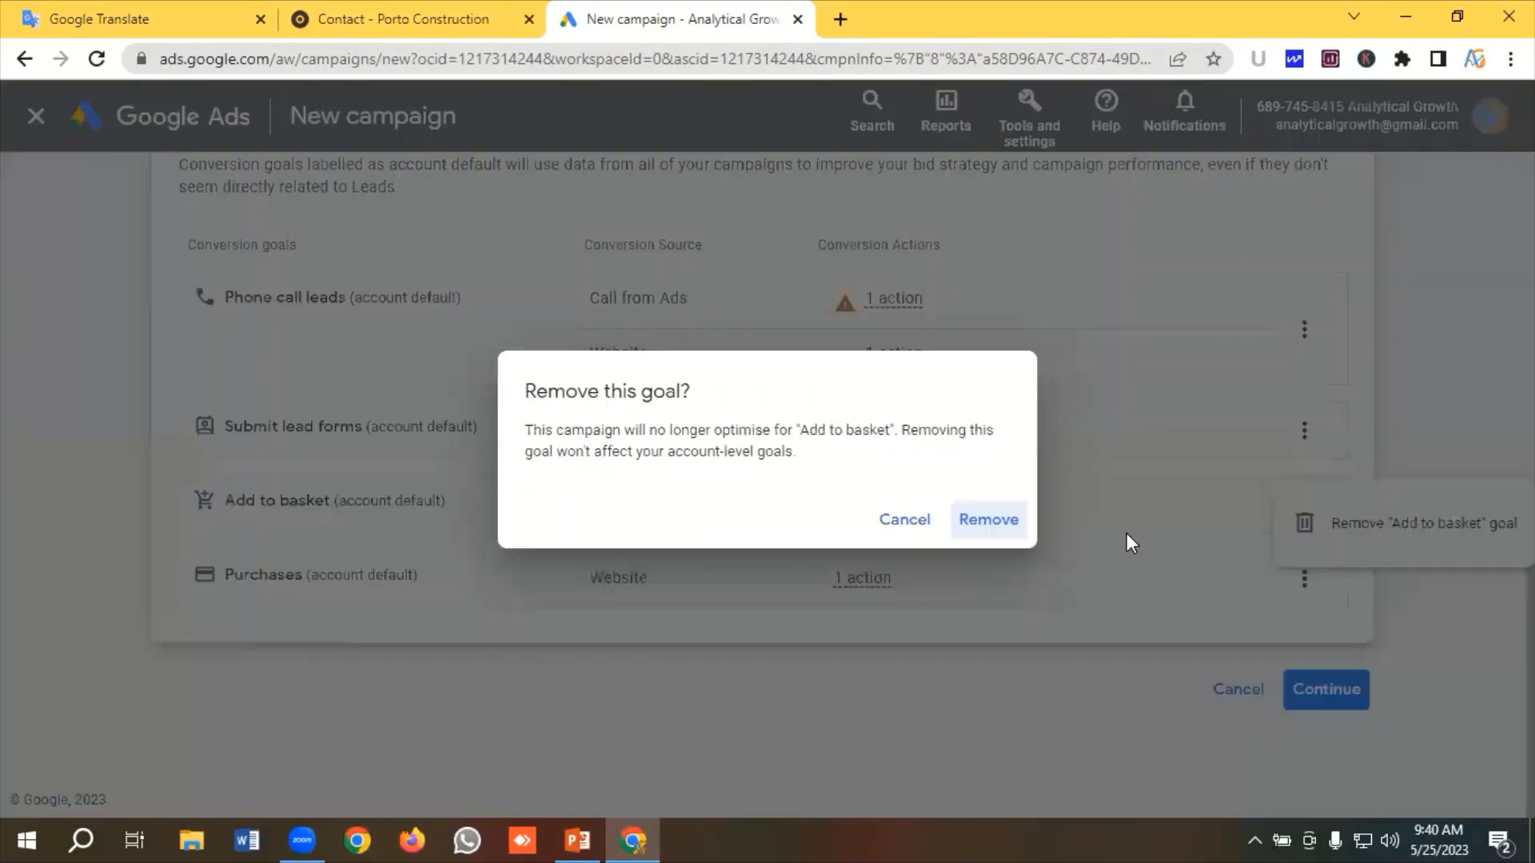
pyautogui.click(988, 518)
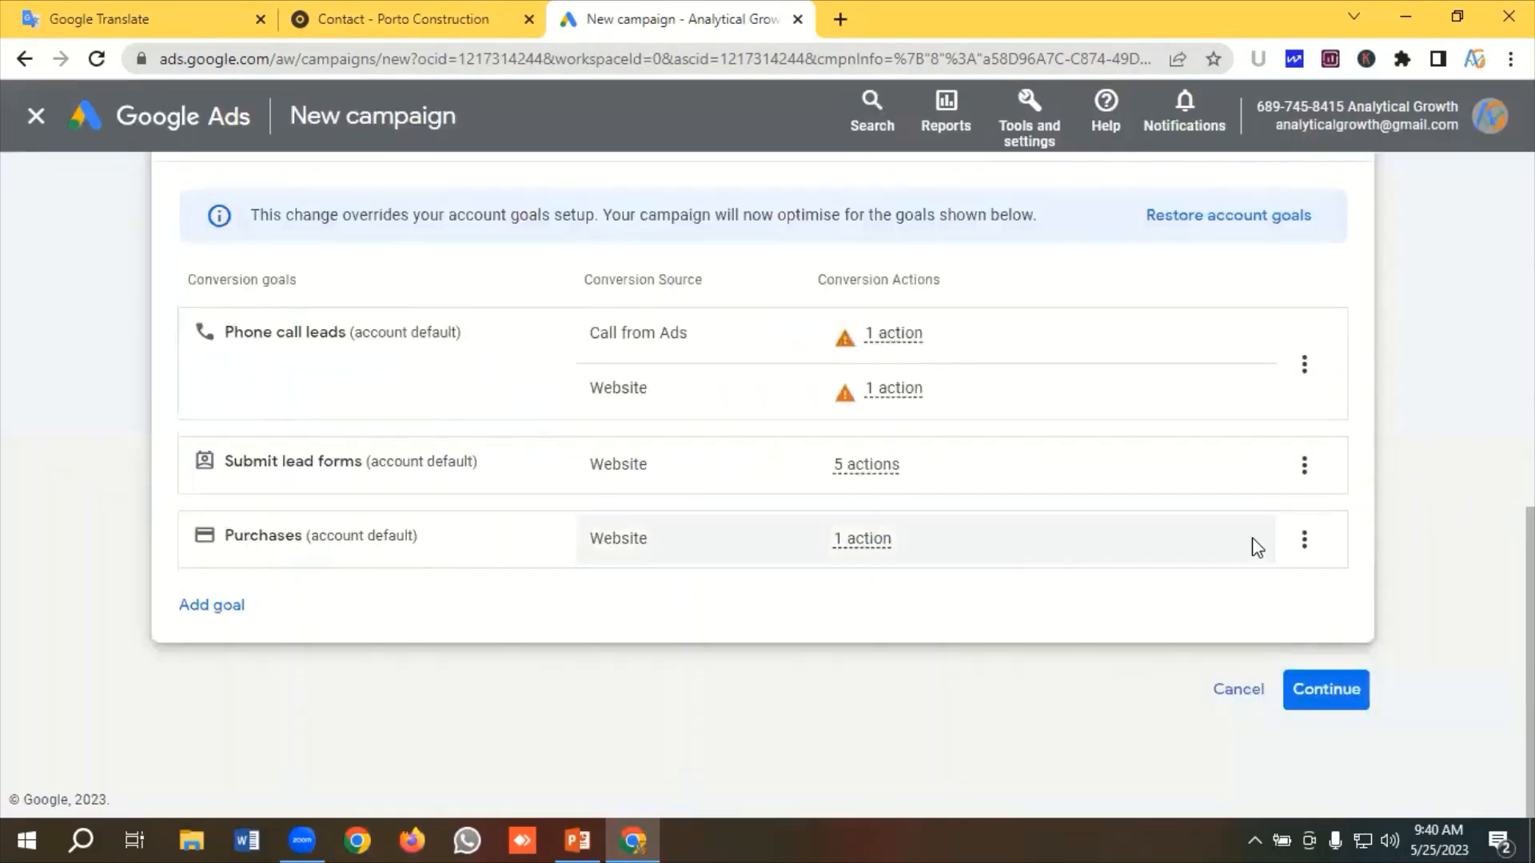
pyautogui.click(1304, 538)
pyautogui.click(1351, 560)
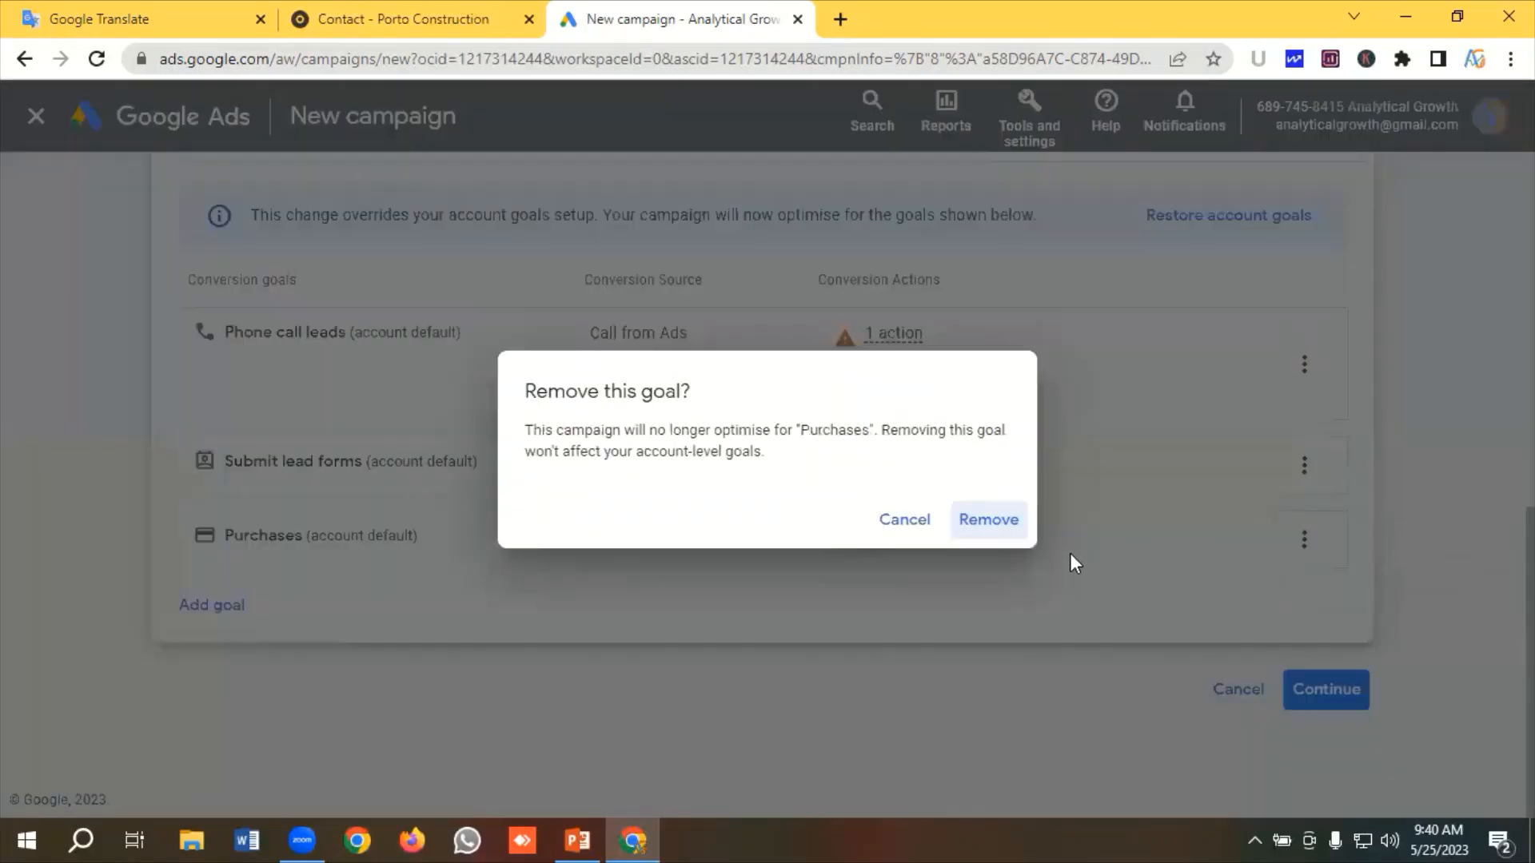
pyautogui.click(992, 518)
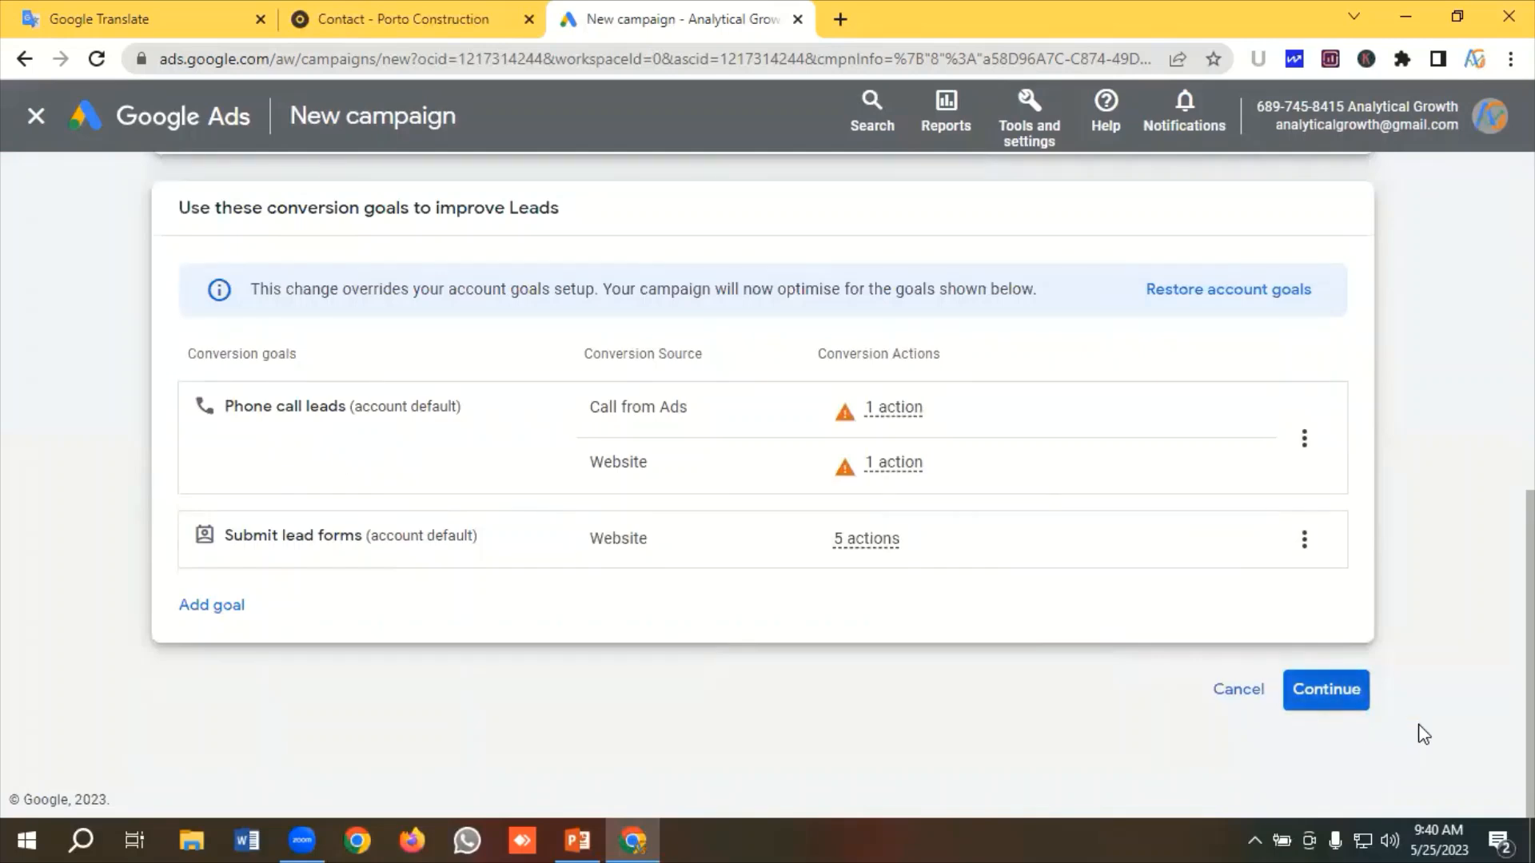
# Accept the remaining conversion goals and select Search as the campaign type
pyautogui.scroll(-2, 522, 412)
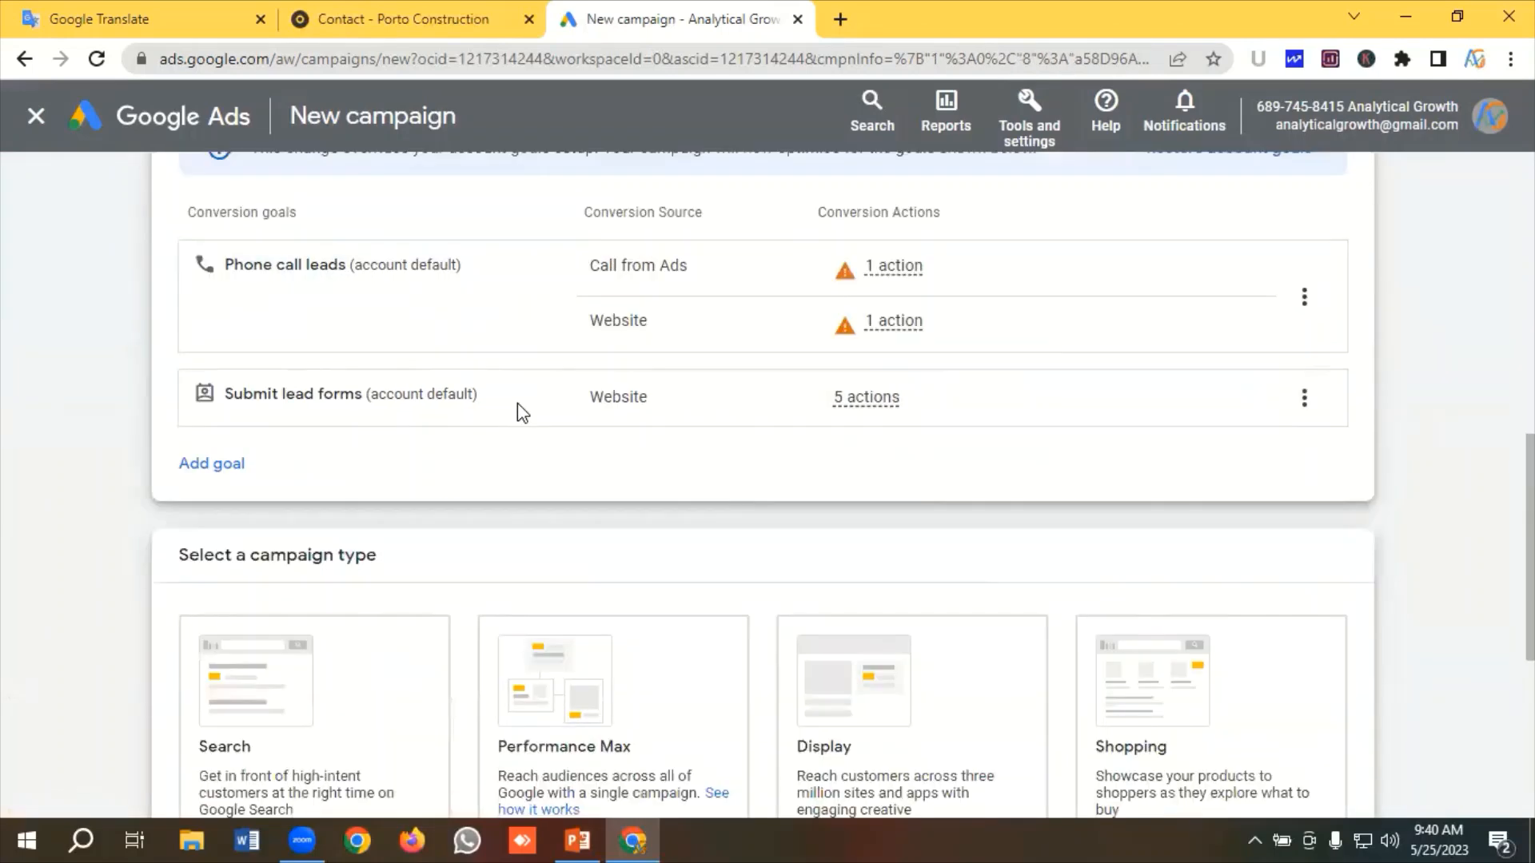
pyautogui.scroll(-1, 524, 411)
pyautogui.scroll(-1, 525, 411)
pyautogui.click(524, 410)
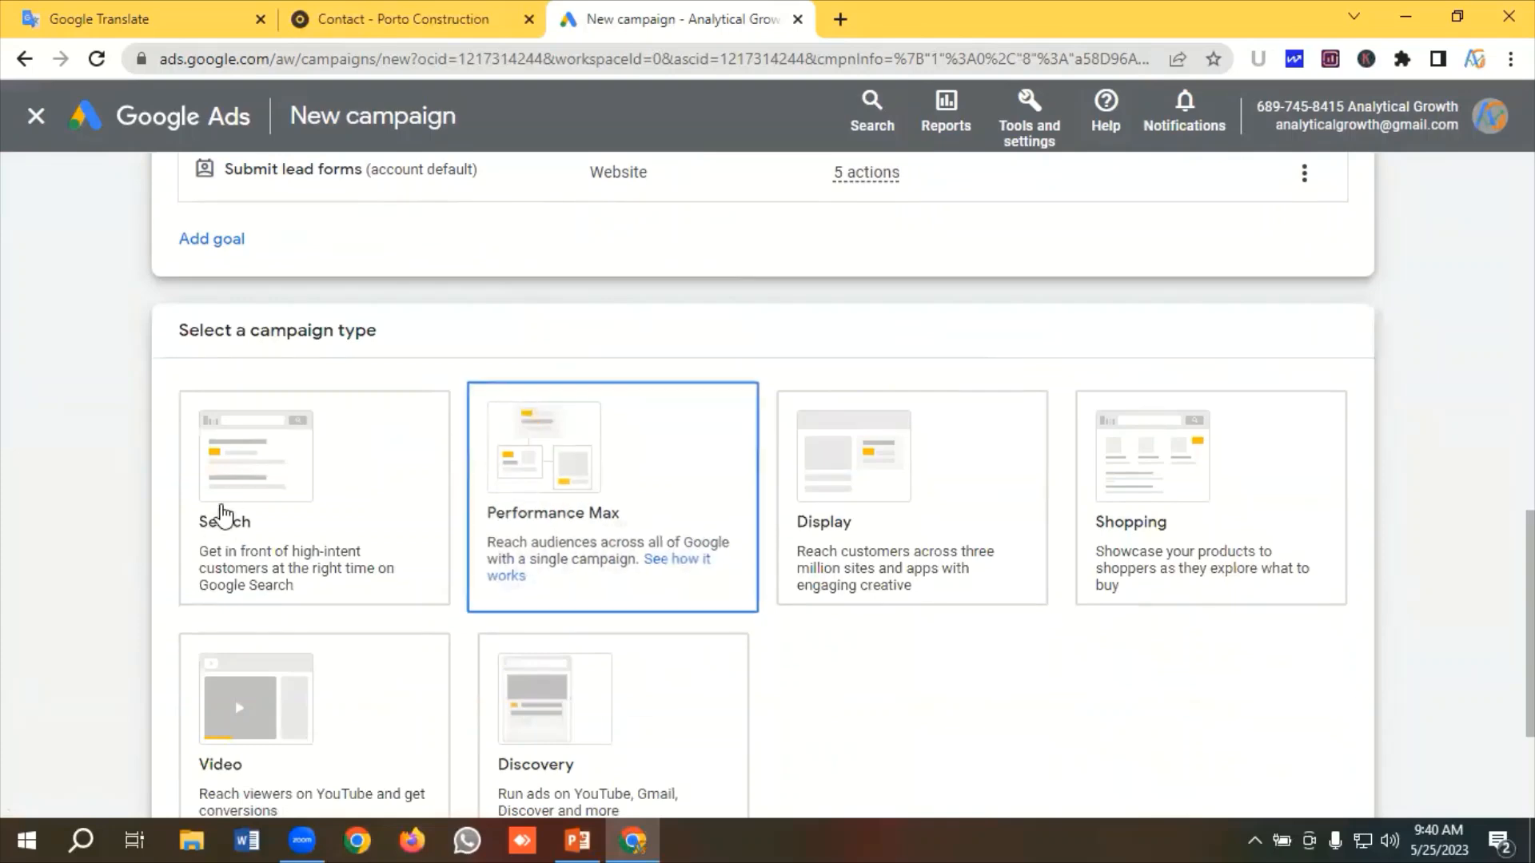
pyautogui.click(228, 509)
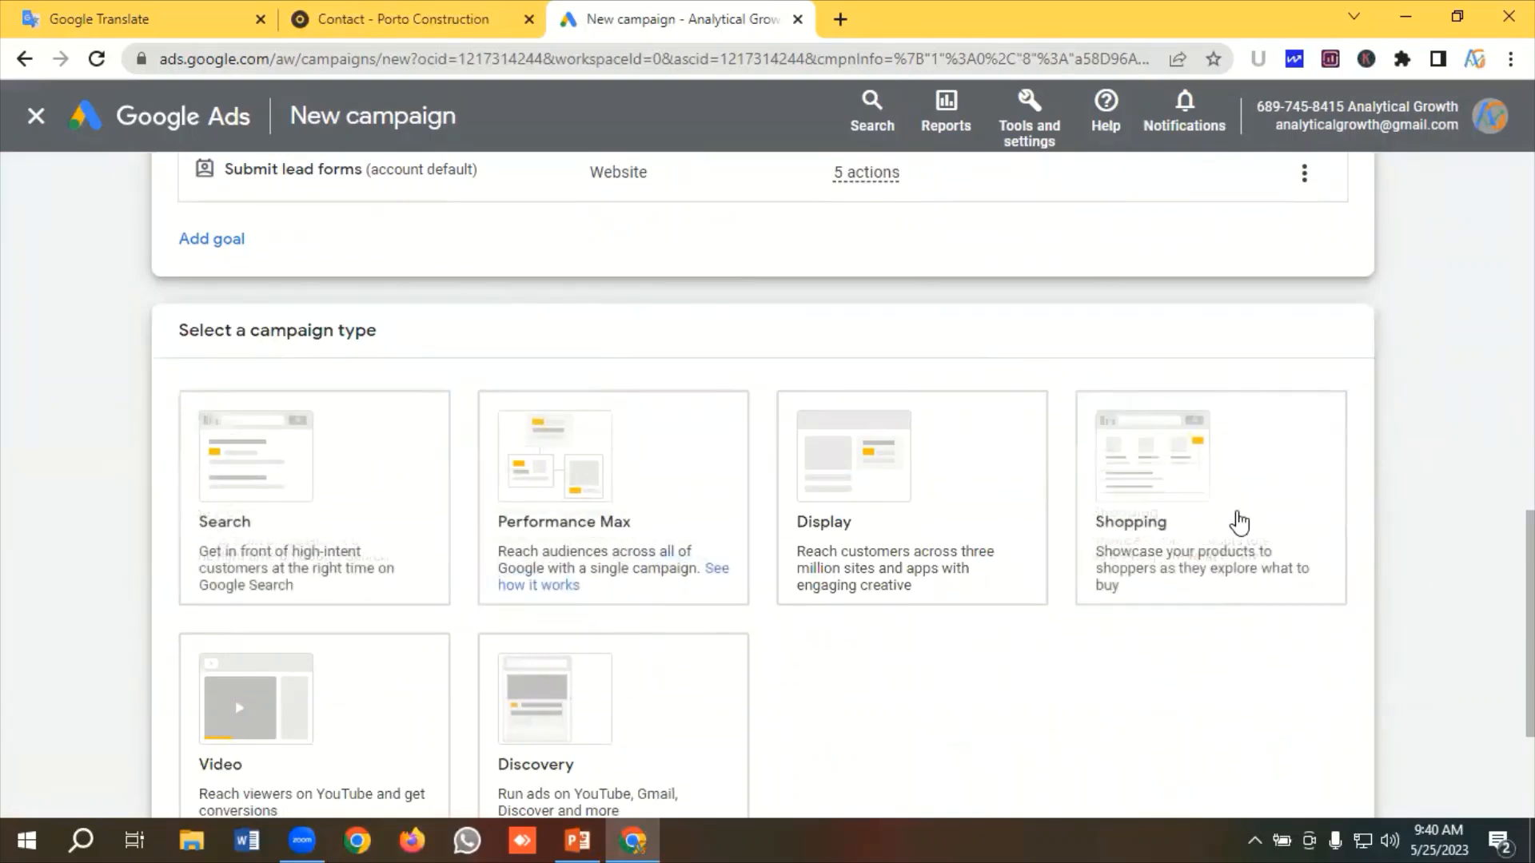
pyautogui.scroll(-2, 499, 486)
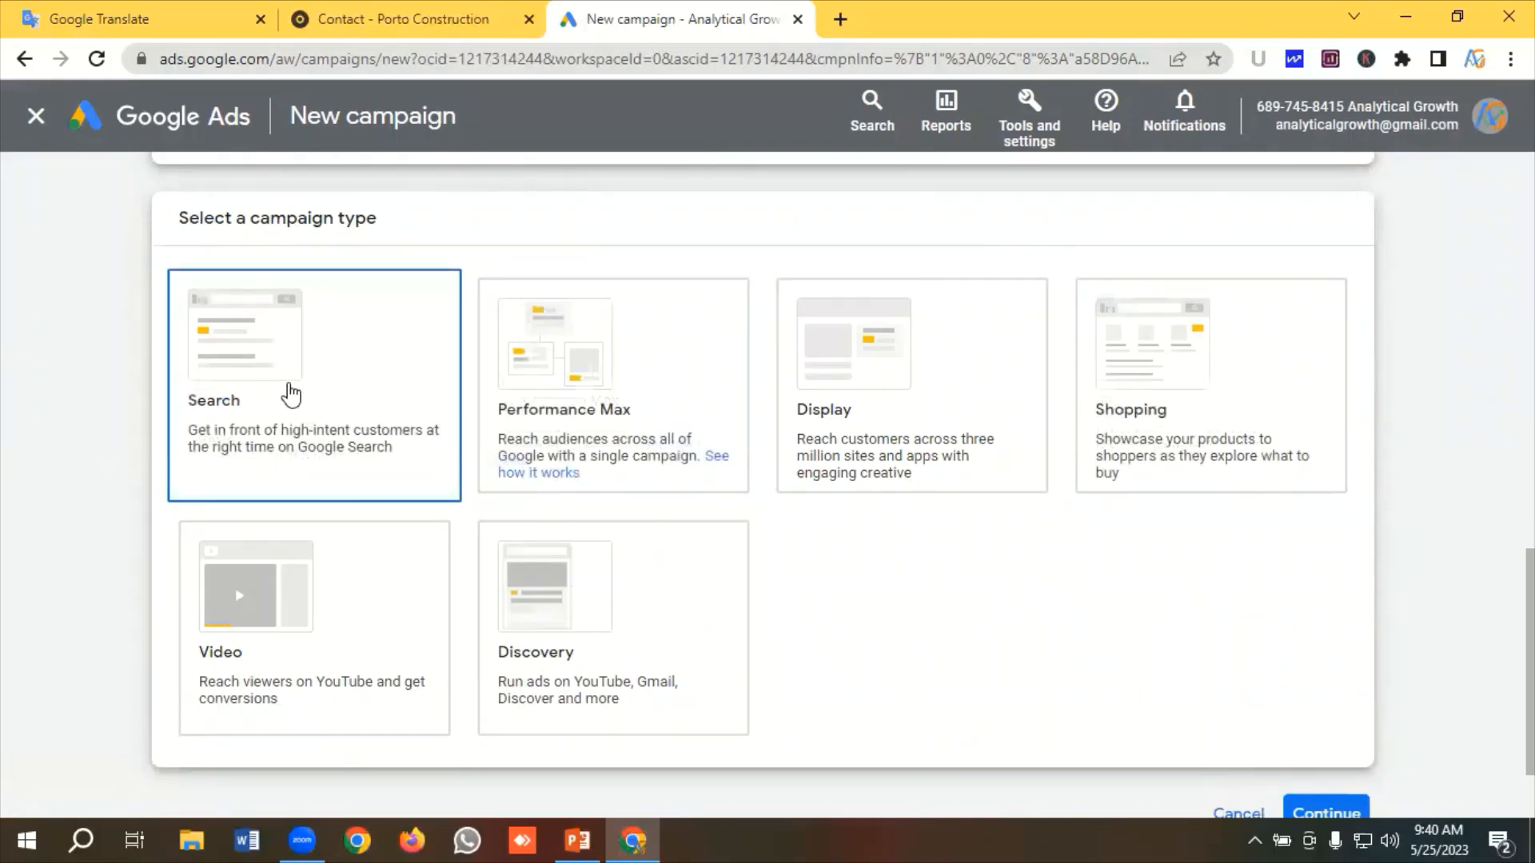
pyautogui.scroll(-9, 291, 394)
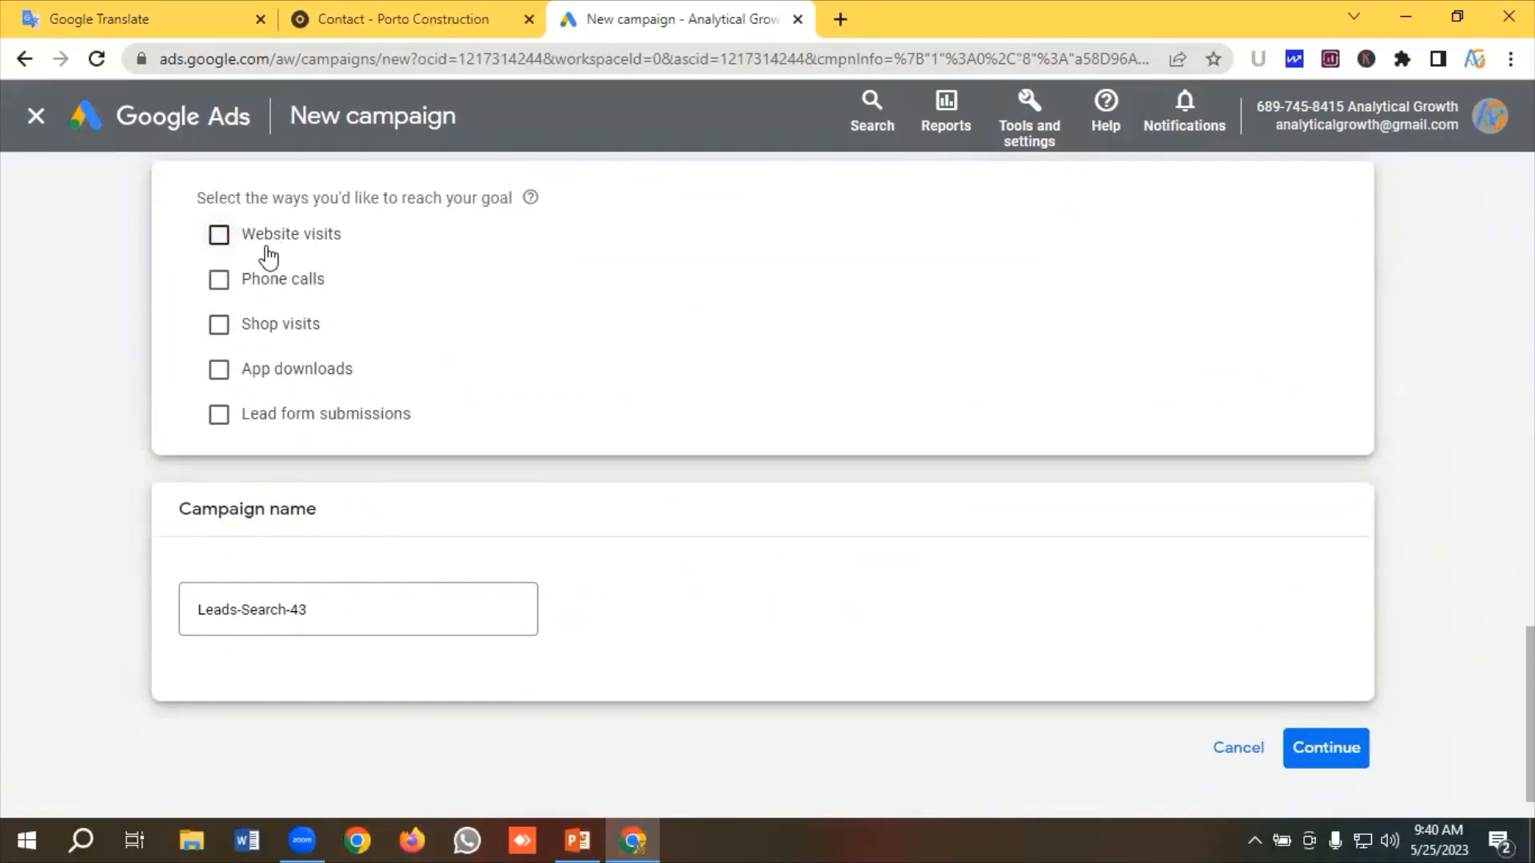
# Name the campaign "Porto Steel Detailing | Leads", replacing the default name
pyautogui.scroll(-1, 343, 448)
pyautogui.click(337, 539)
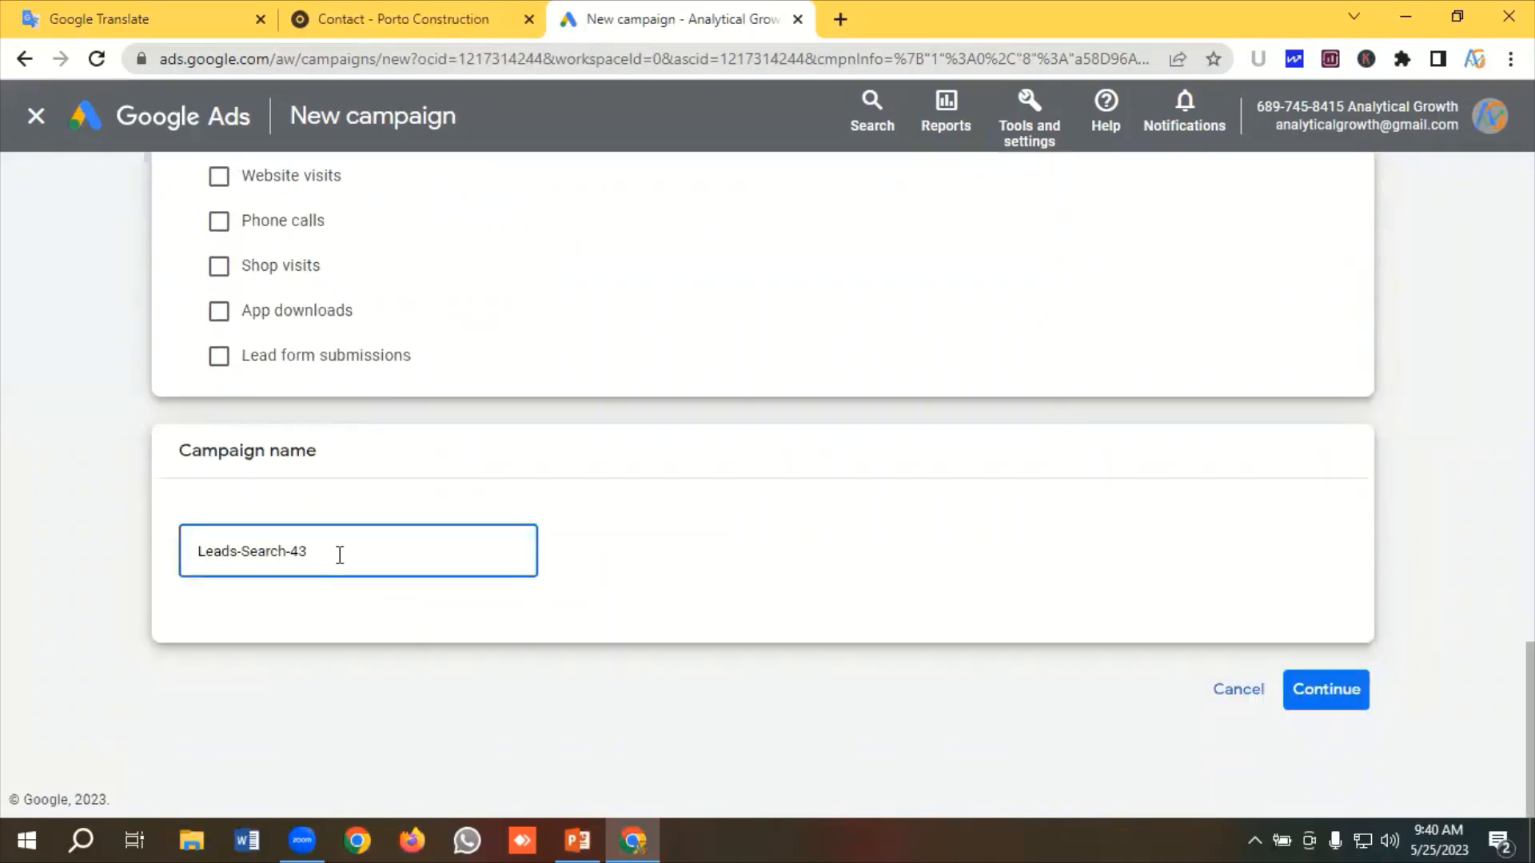
pyautogui.tripleClick(342, 555)
pyautogui.press('BackSpace')
pyautogui.write('Porto St')
pyautogui.click(342, 551)
pyautogui.write('Leads')
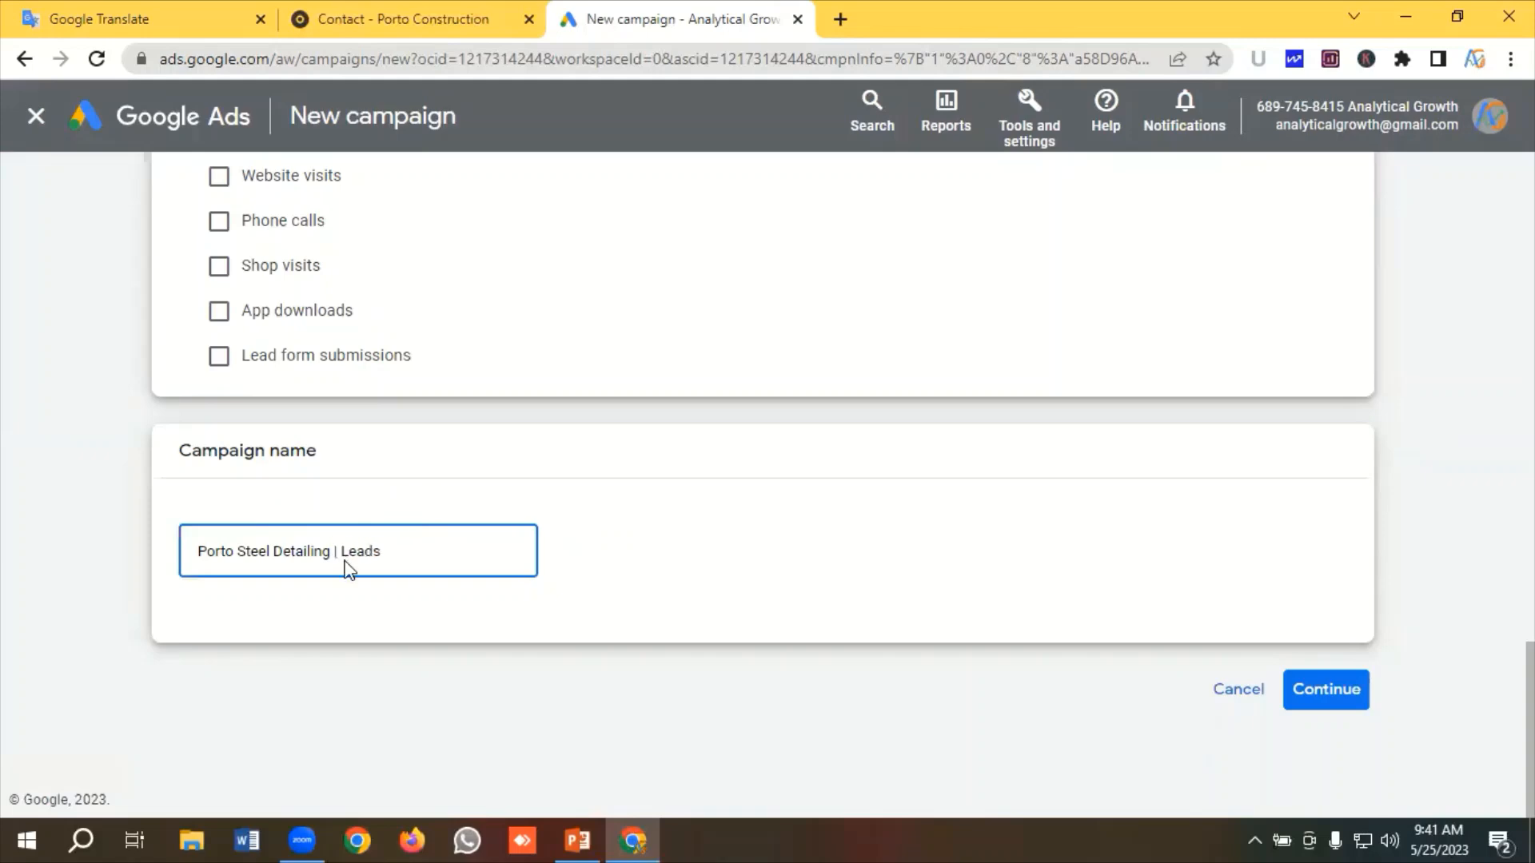
# Continue the campaign setup and start a new campaign instead of finishing one of the saved drafts
pyautogui.click(1209, 604)
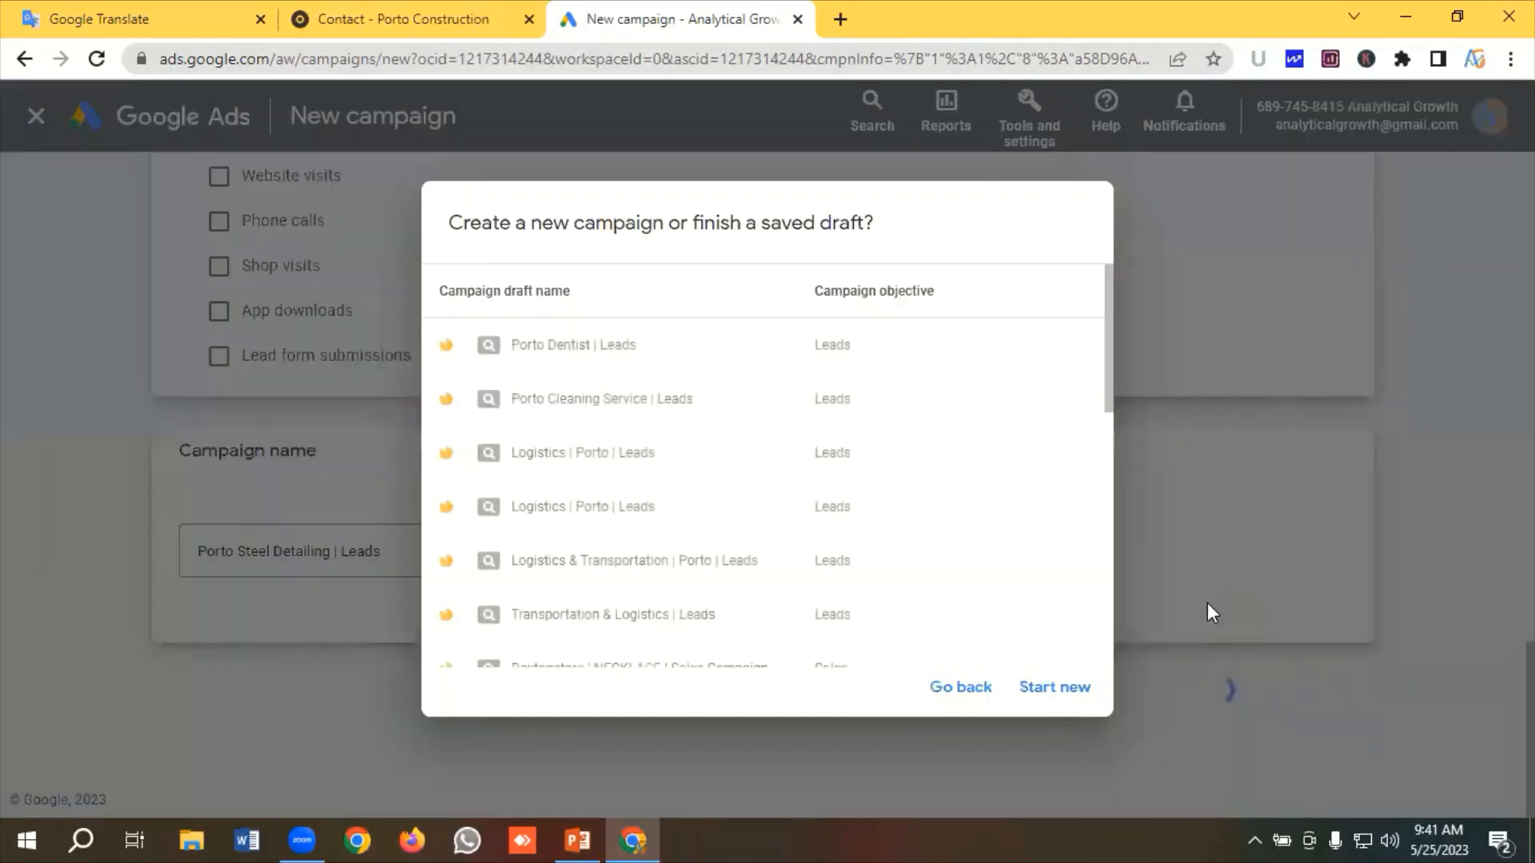
pyautogui.scroll(-1, 799, 432)
pyautogui.scroll(-3, 900, 629)
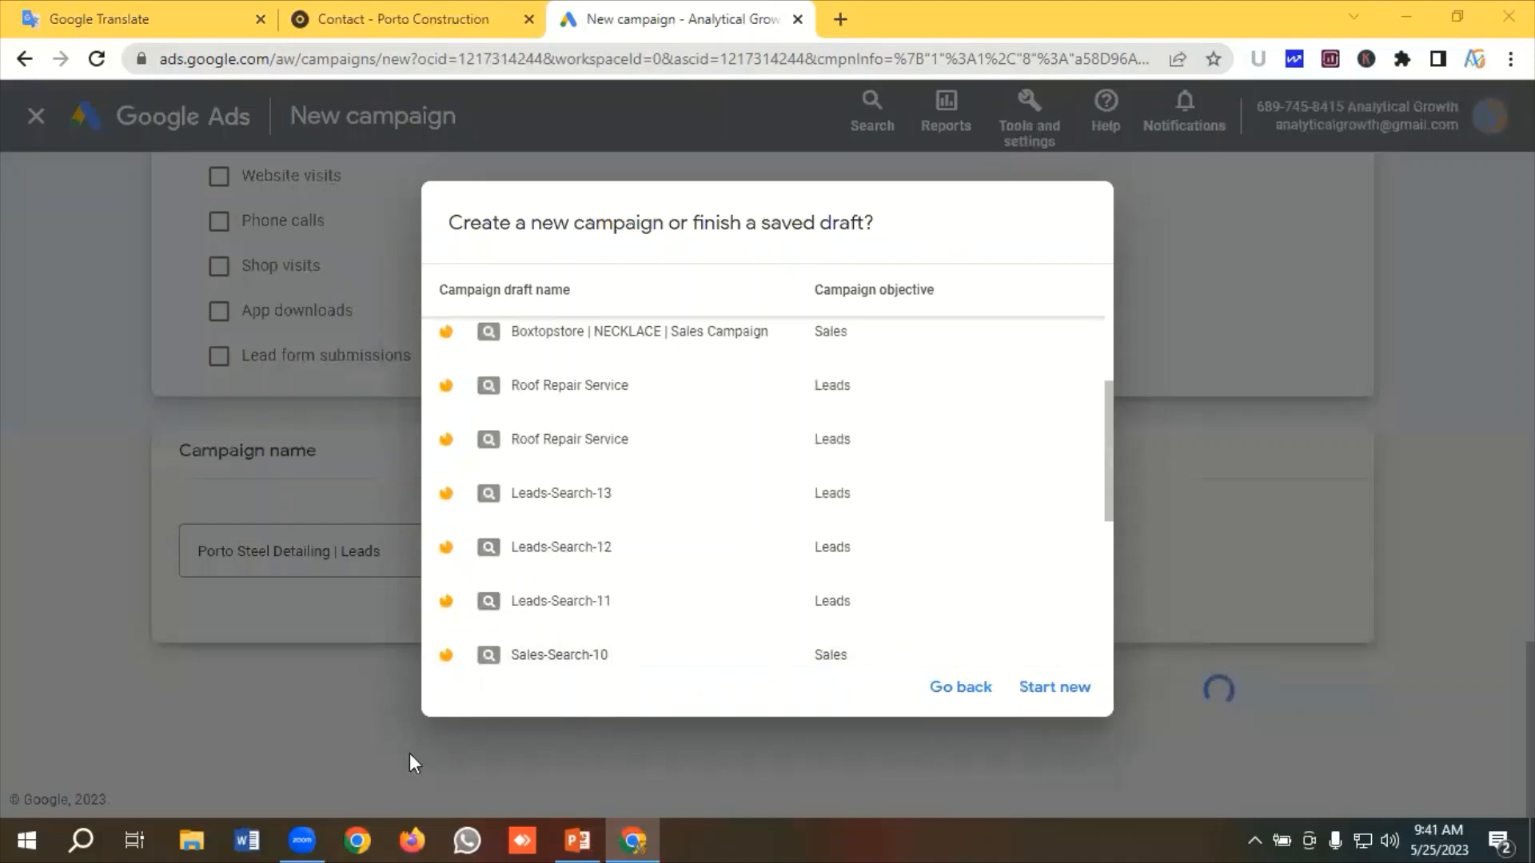
pyautogui.click(1041, 687)
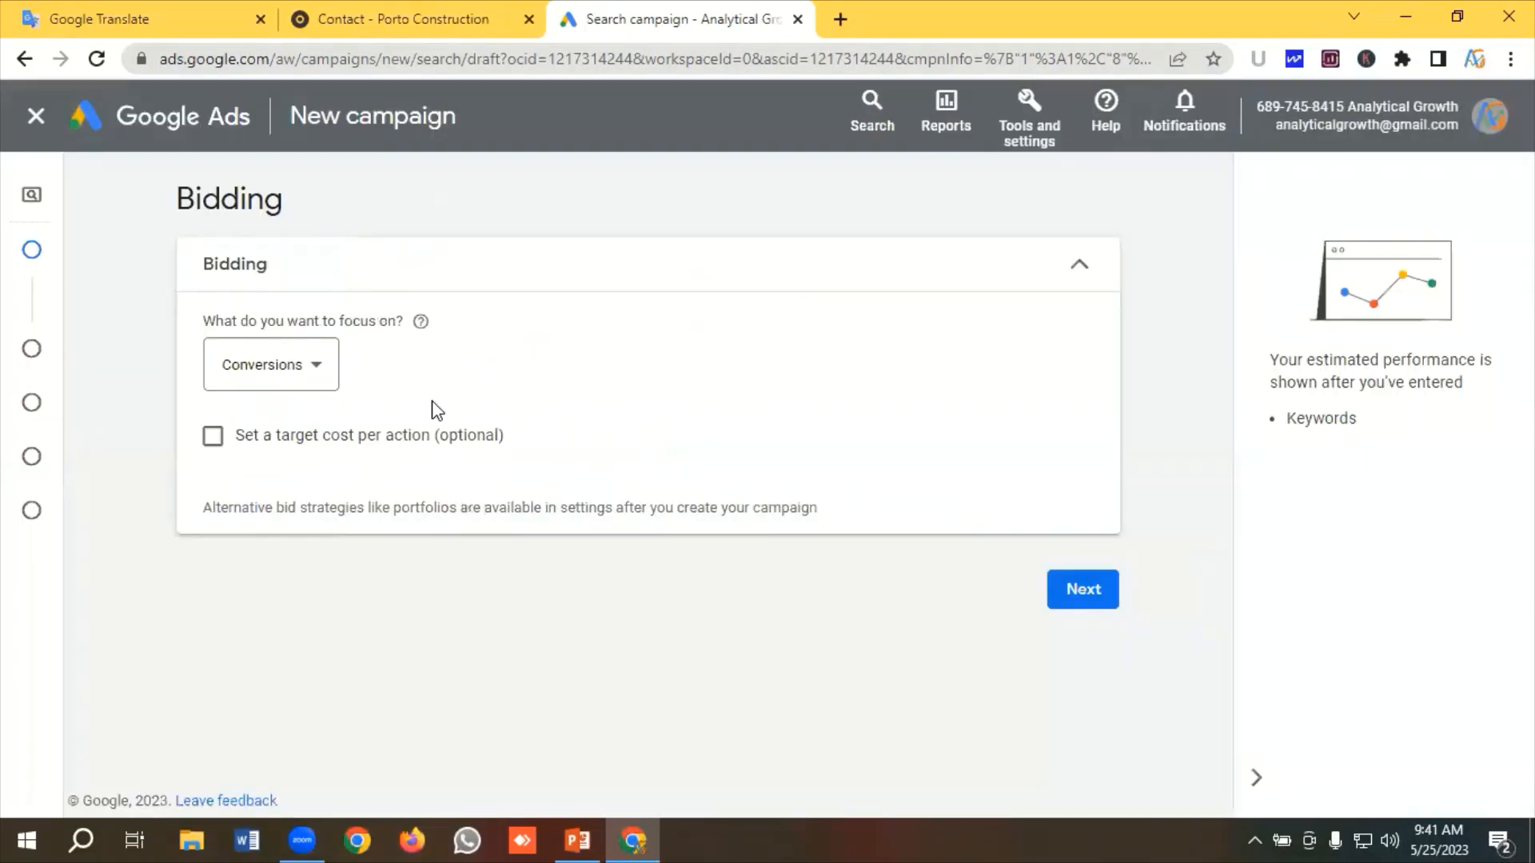
# Set the bidding focus to Clicks without a maximum cost per click limit and continue to the campaign settings
pyautogui.click(247, 369)
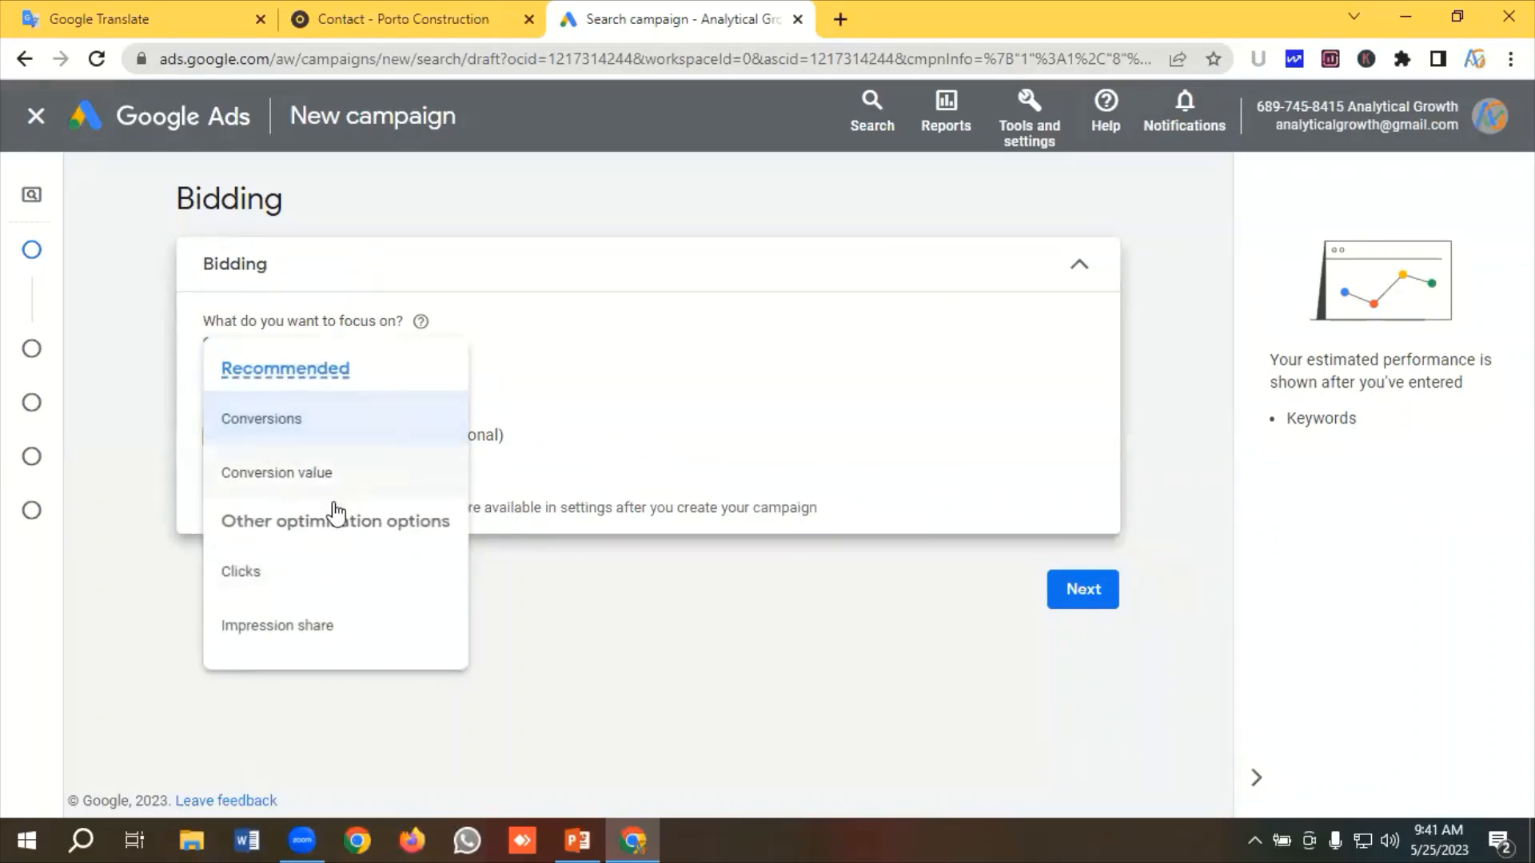
pyautogui.click(618, 353)
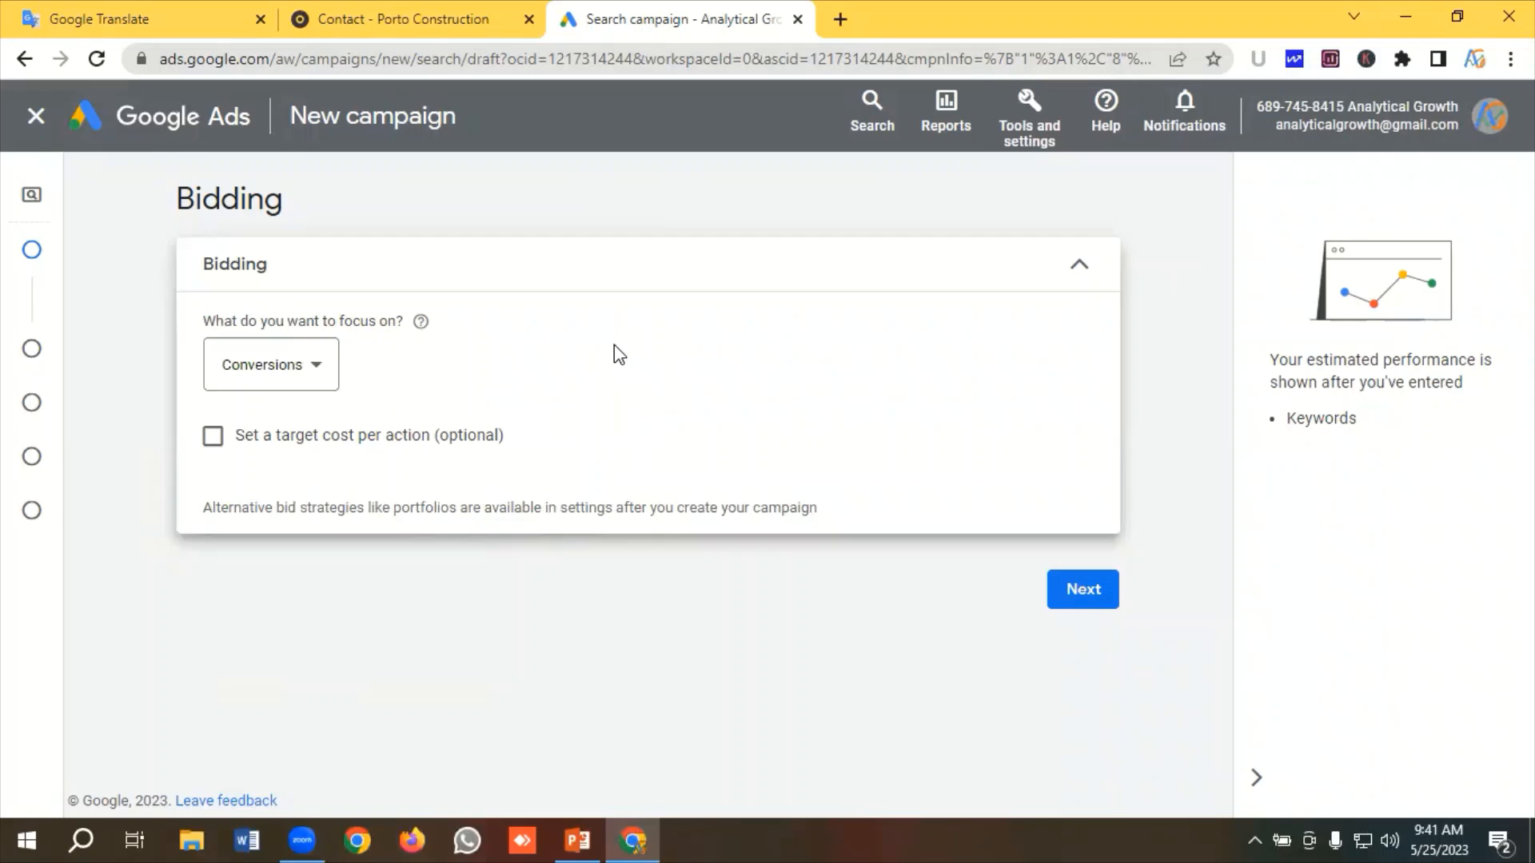
pyautogui.click(289, 374)
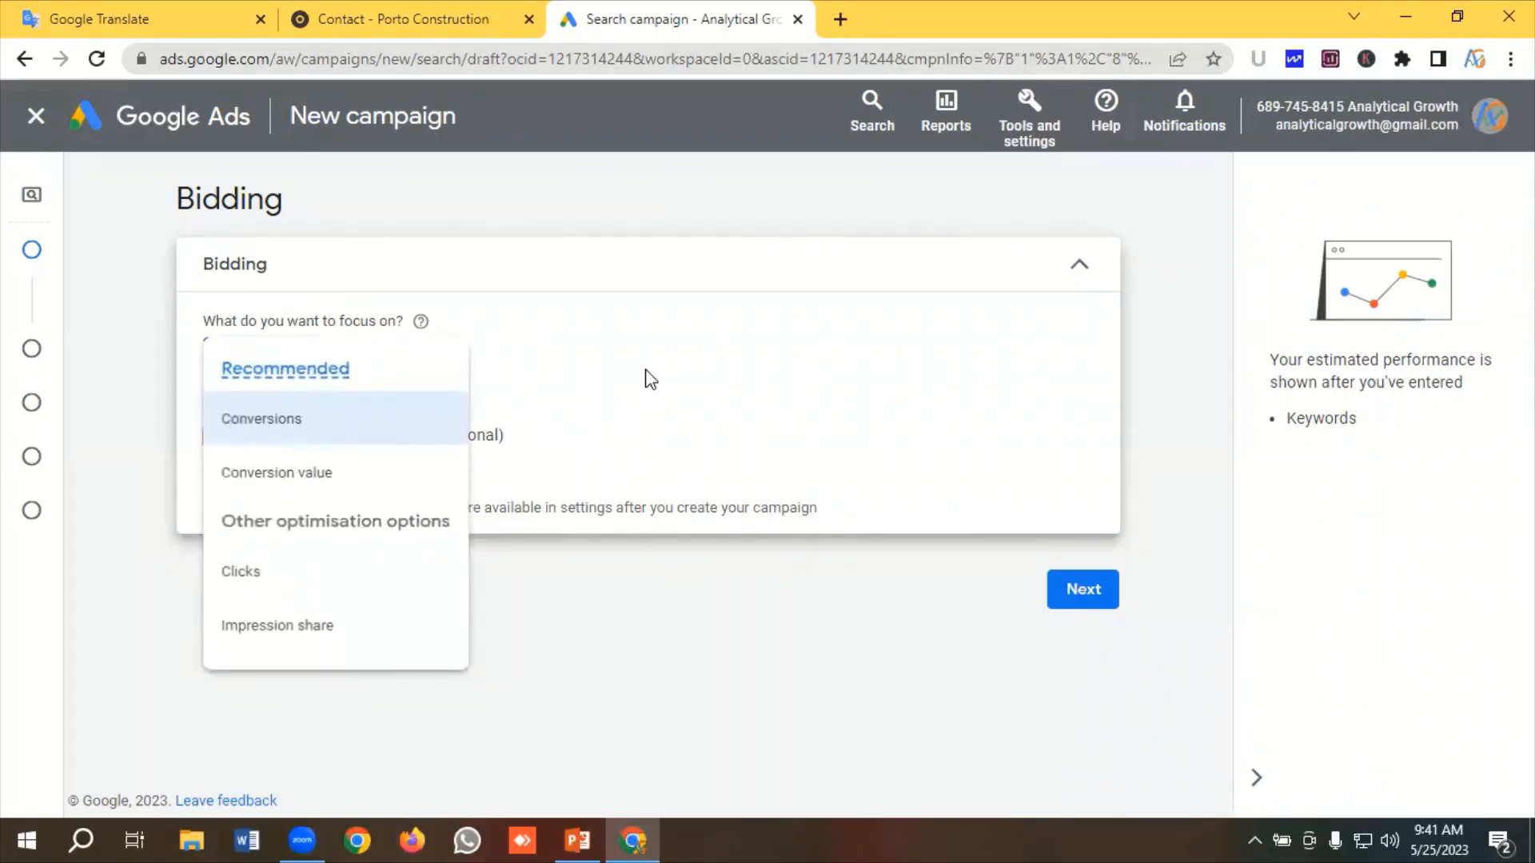
pyautogui.click(650, 379)
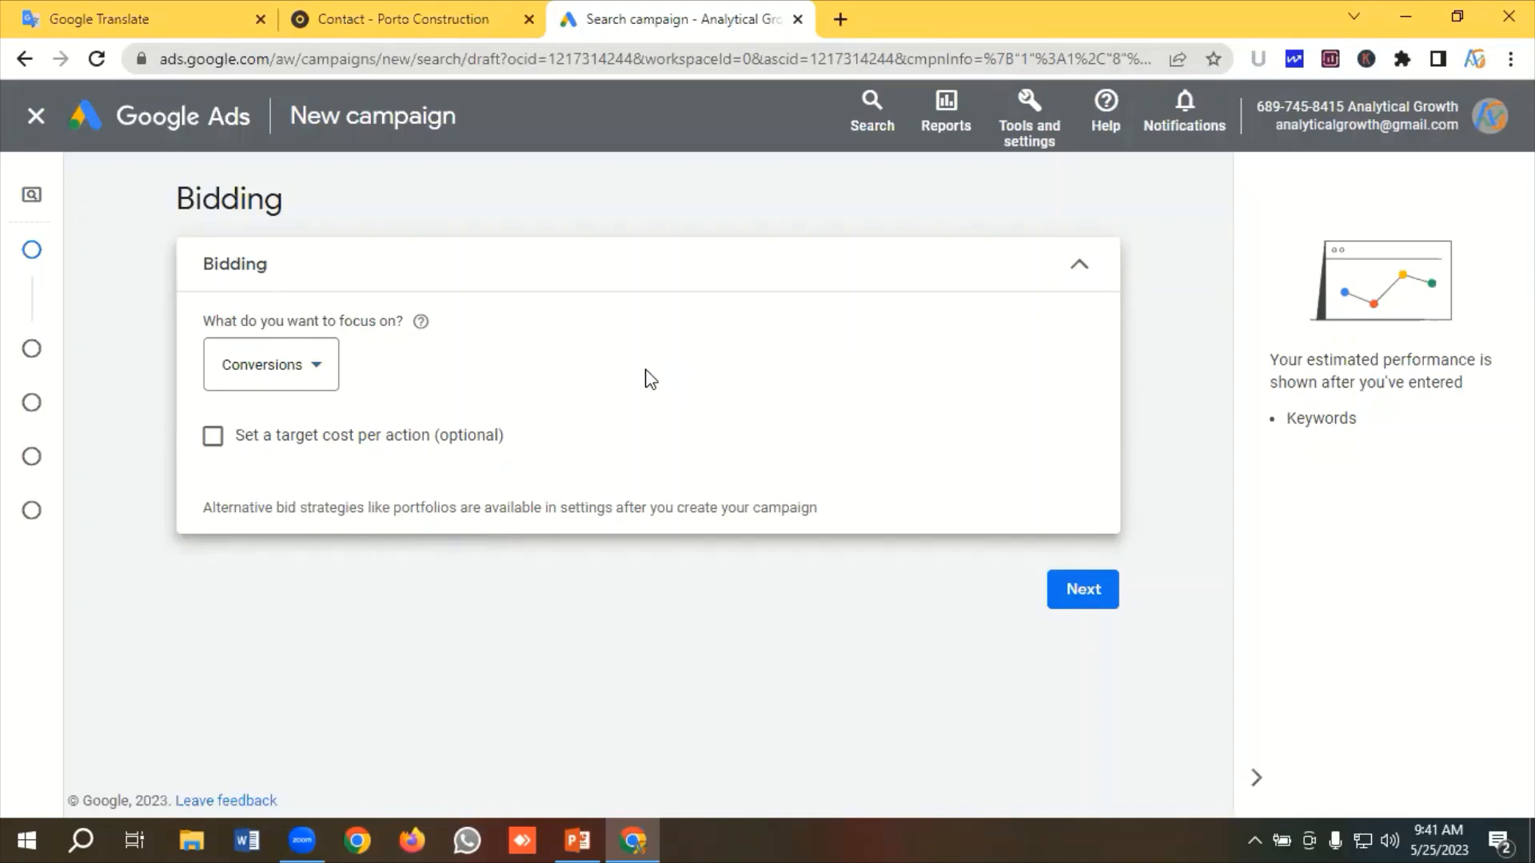
pyautogui.click(251, 363)
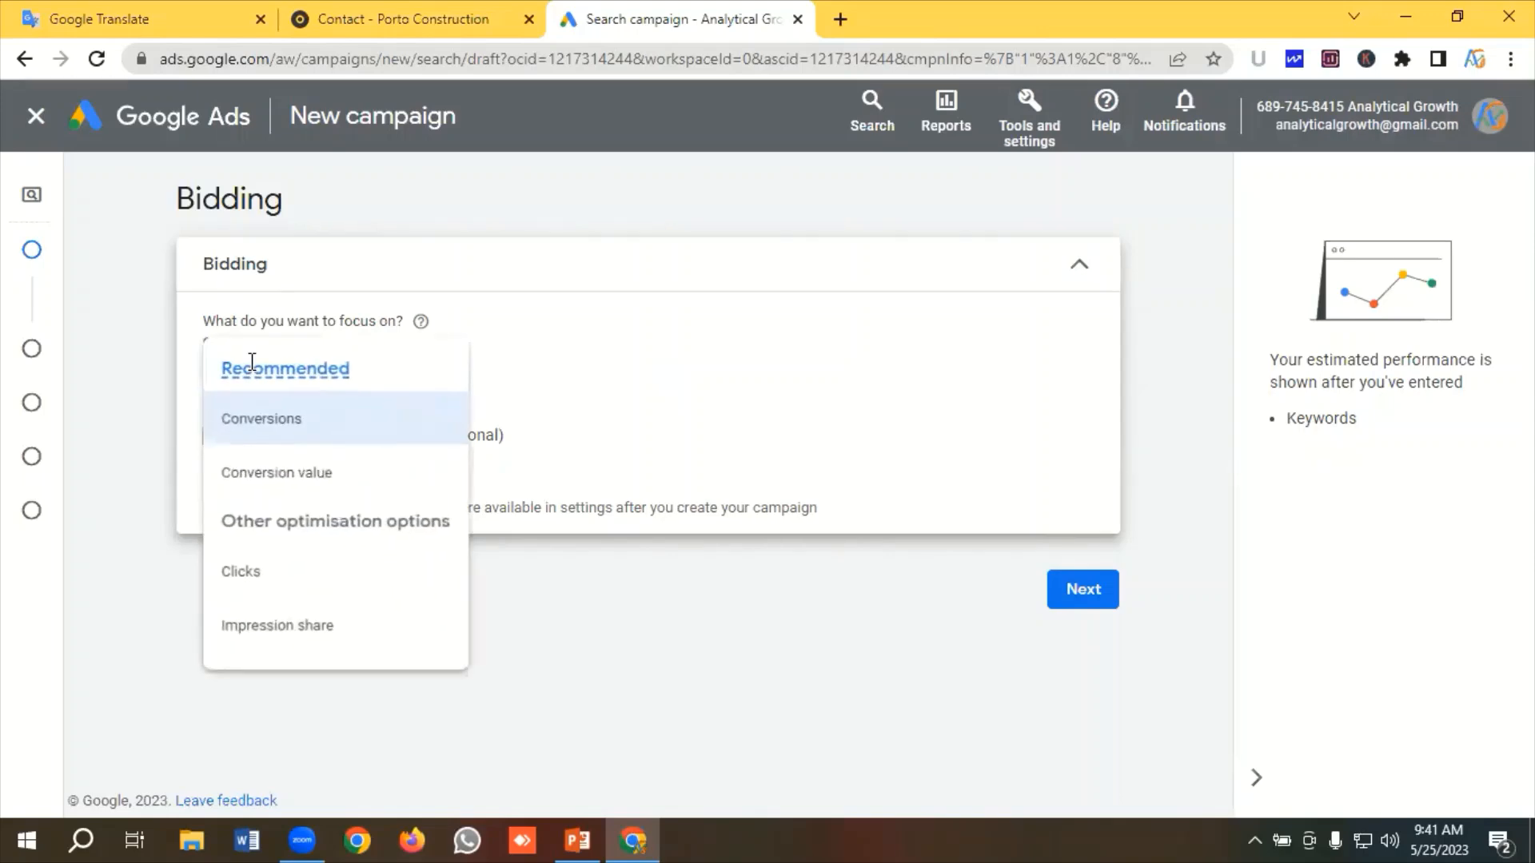
pyautogui.click(248, 572)
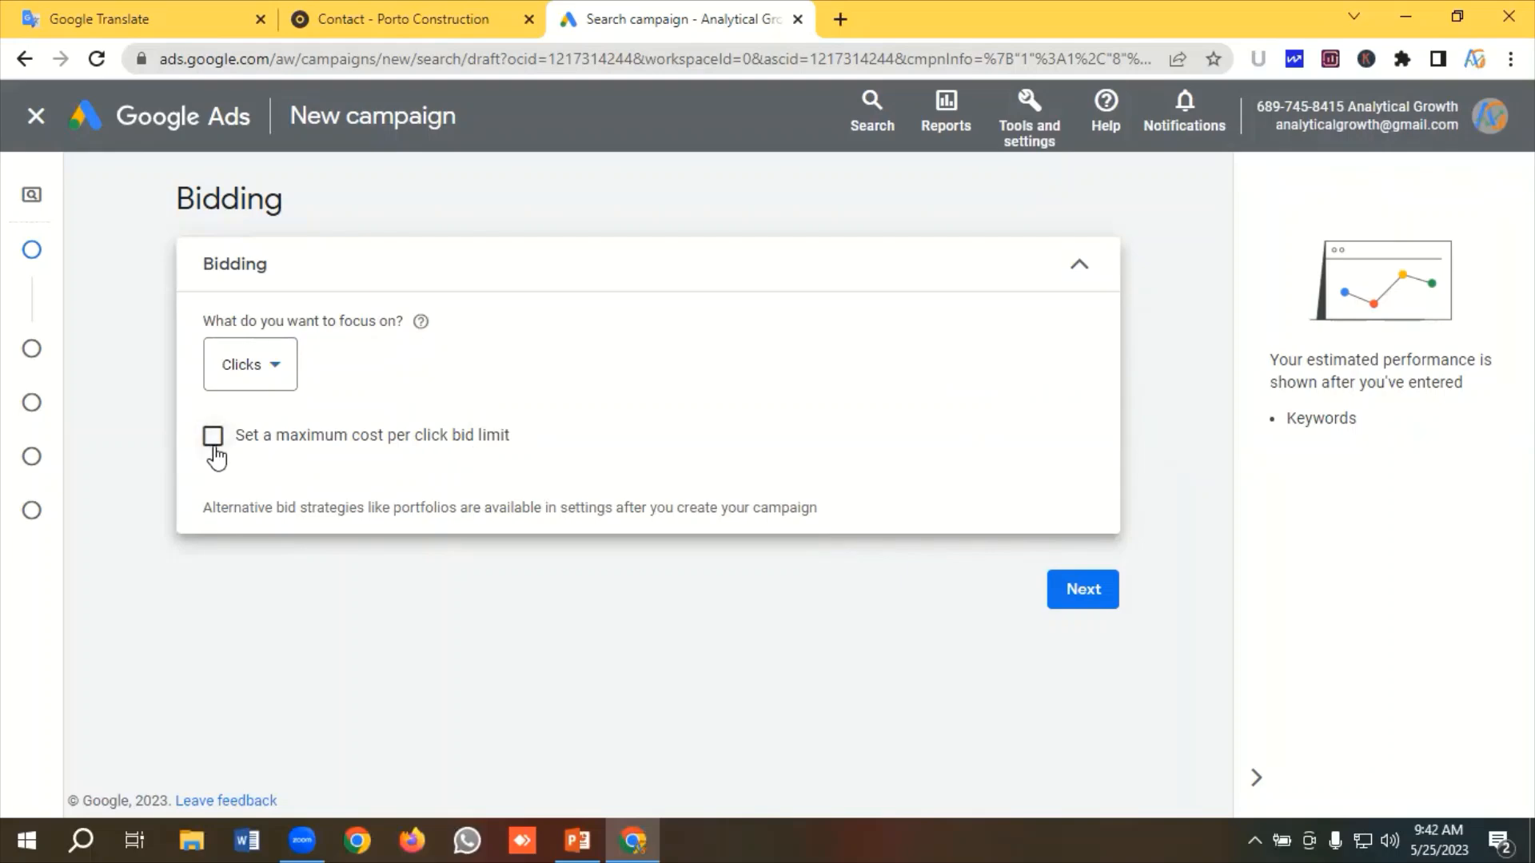
pyautogui.click(1077, 598)
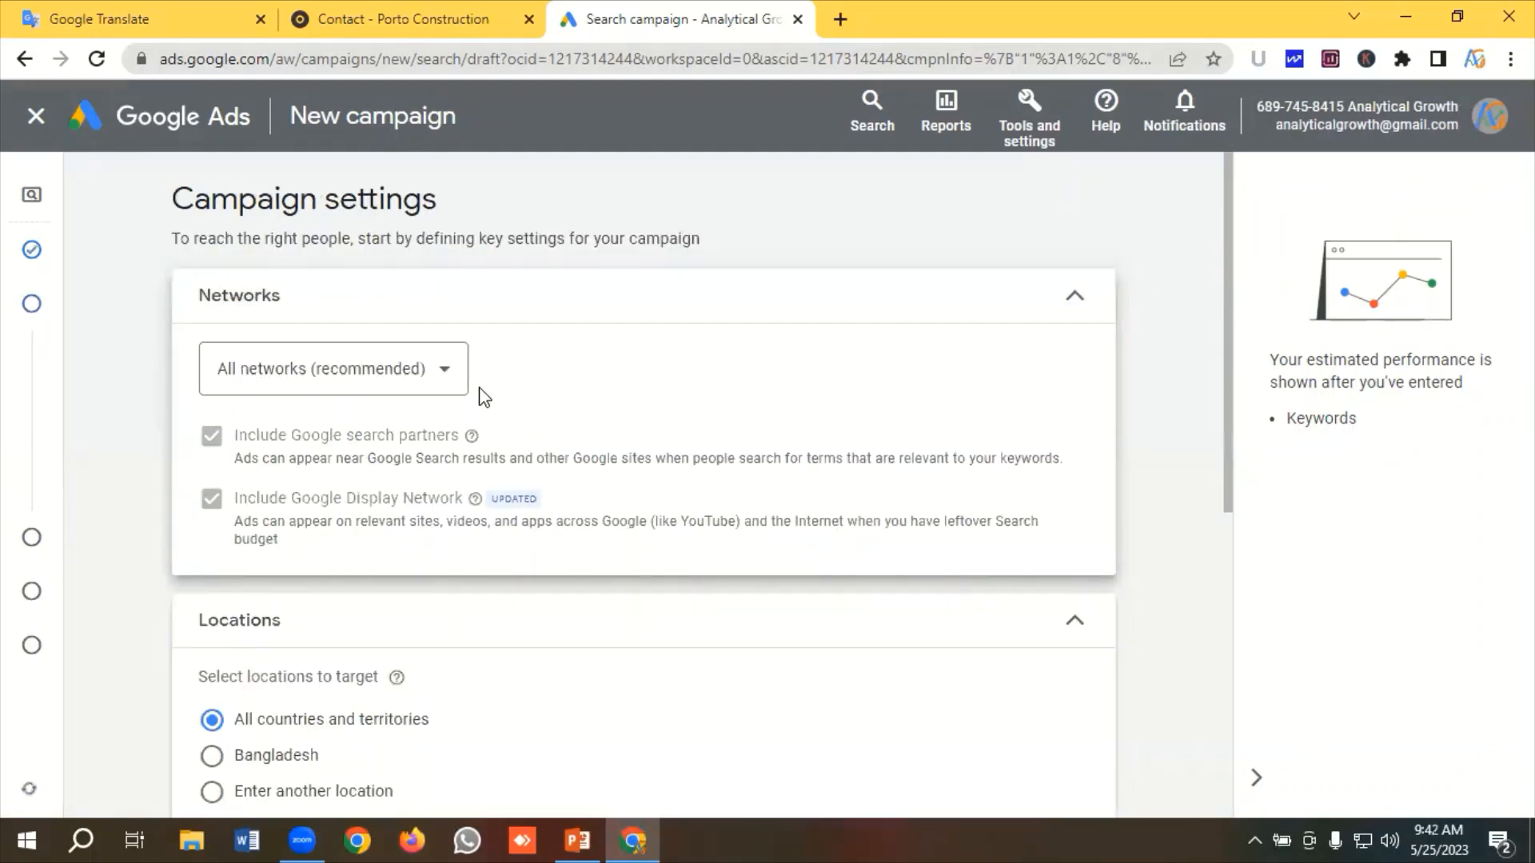
# Choose the campaign networks manually and exclude both Google search partners and the Google Display Network
pyautogui.scroll(-1, 530, 372)
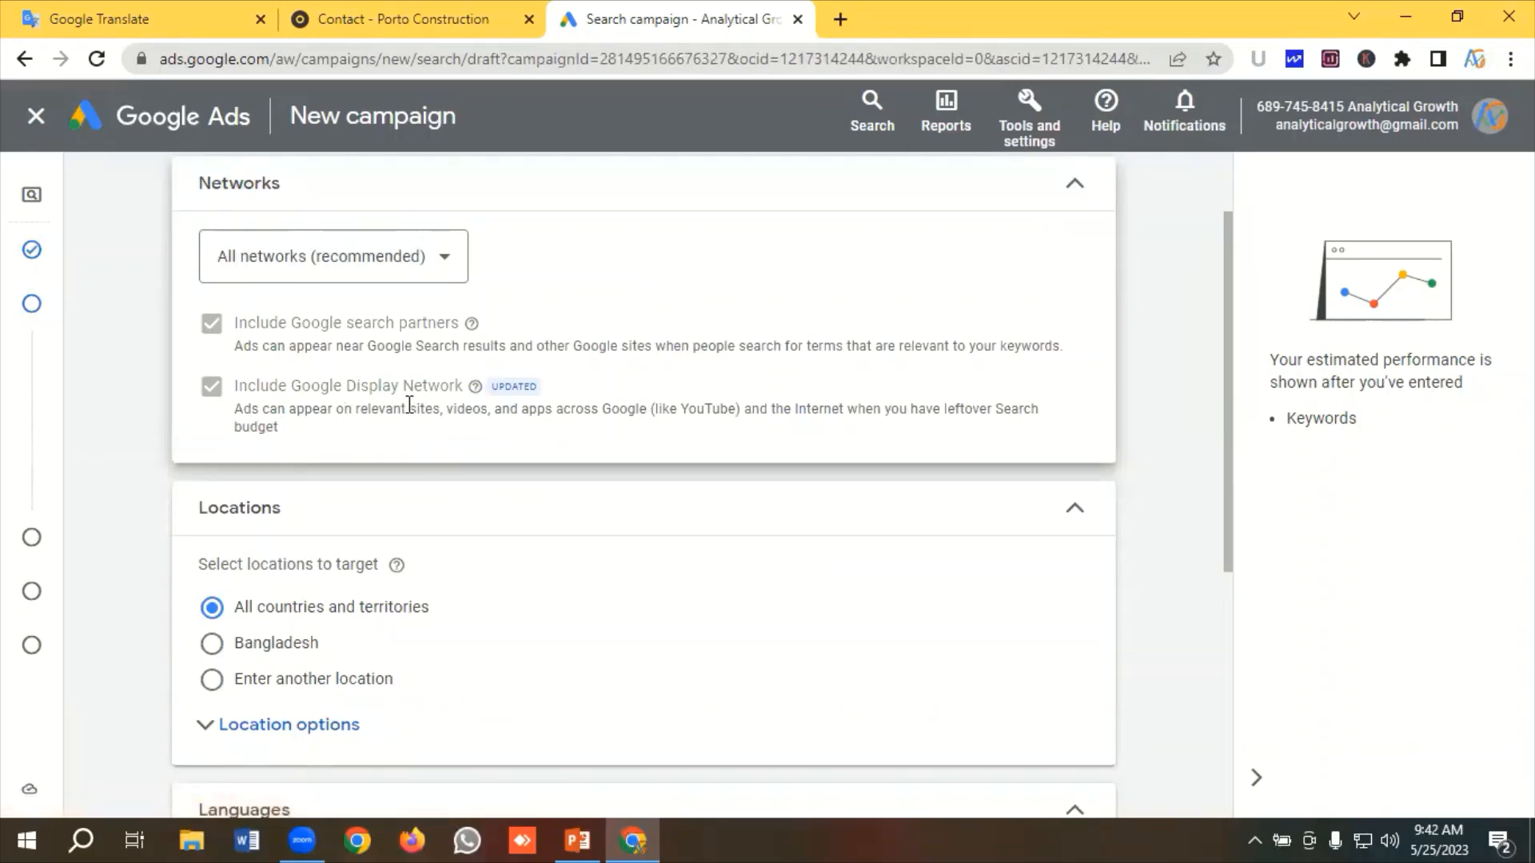
pyautogui.scroll(1, 408, 424)
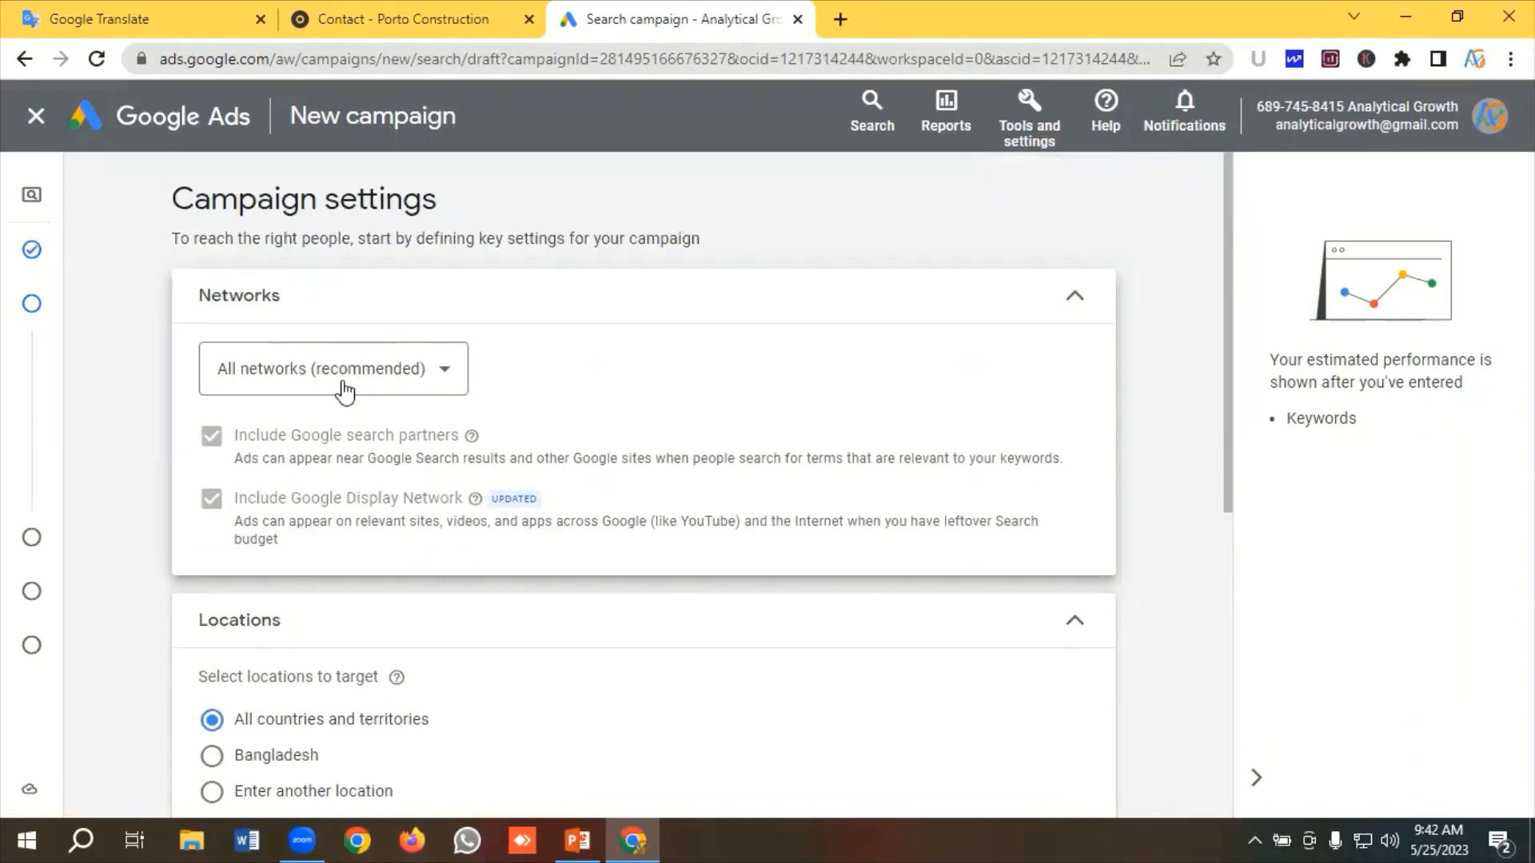
pyautogui.click(279, 380)
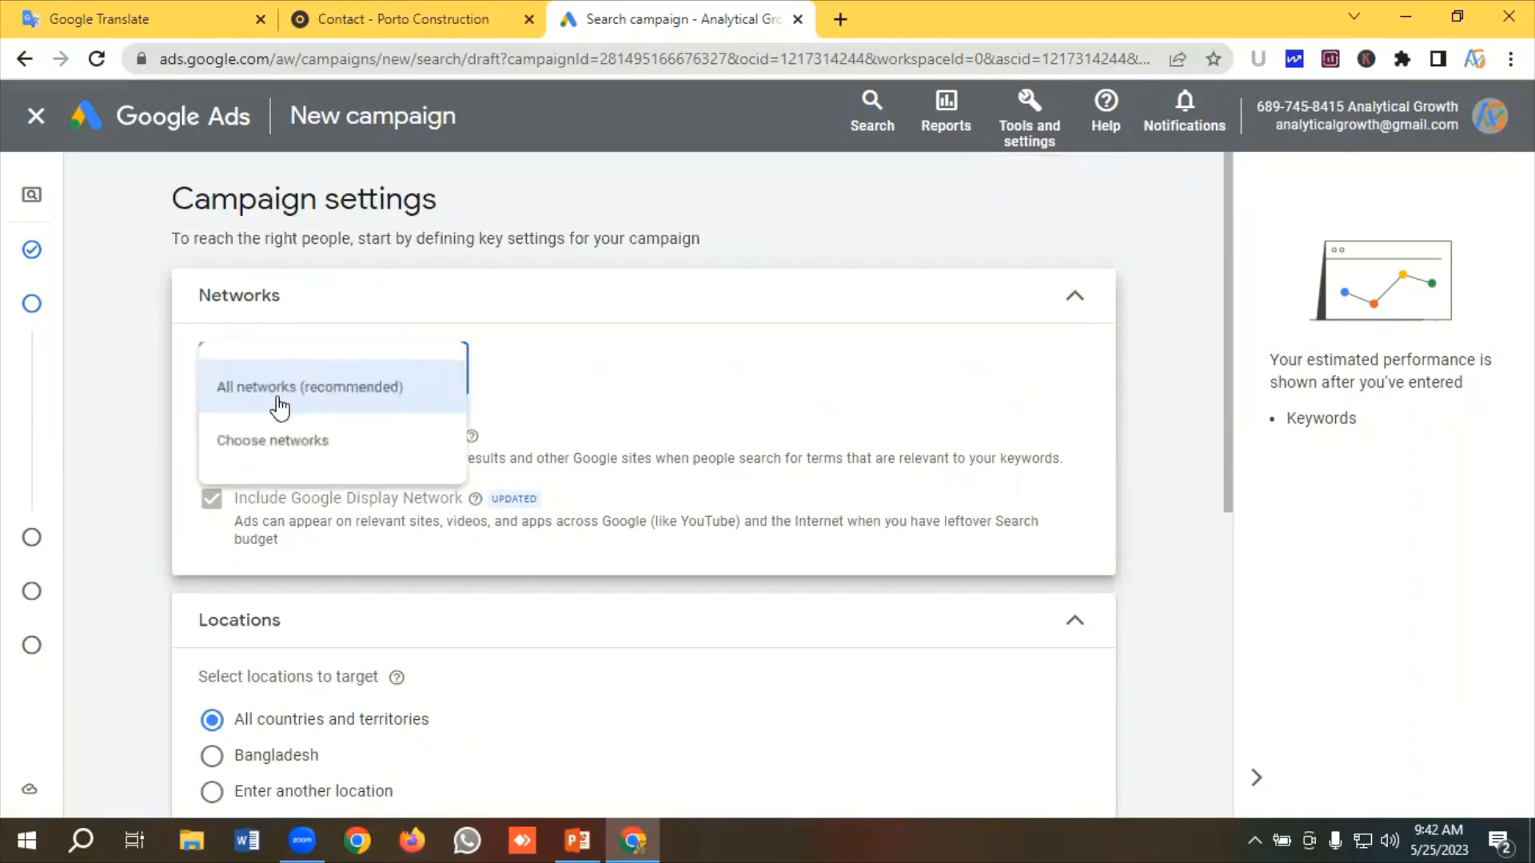
pyautogui.click(274, 452)
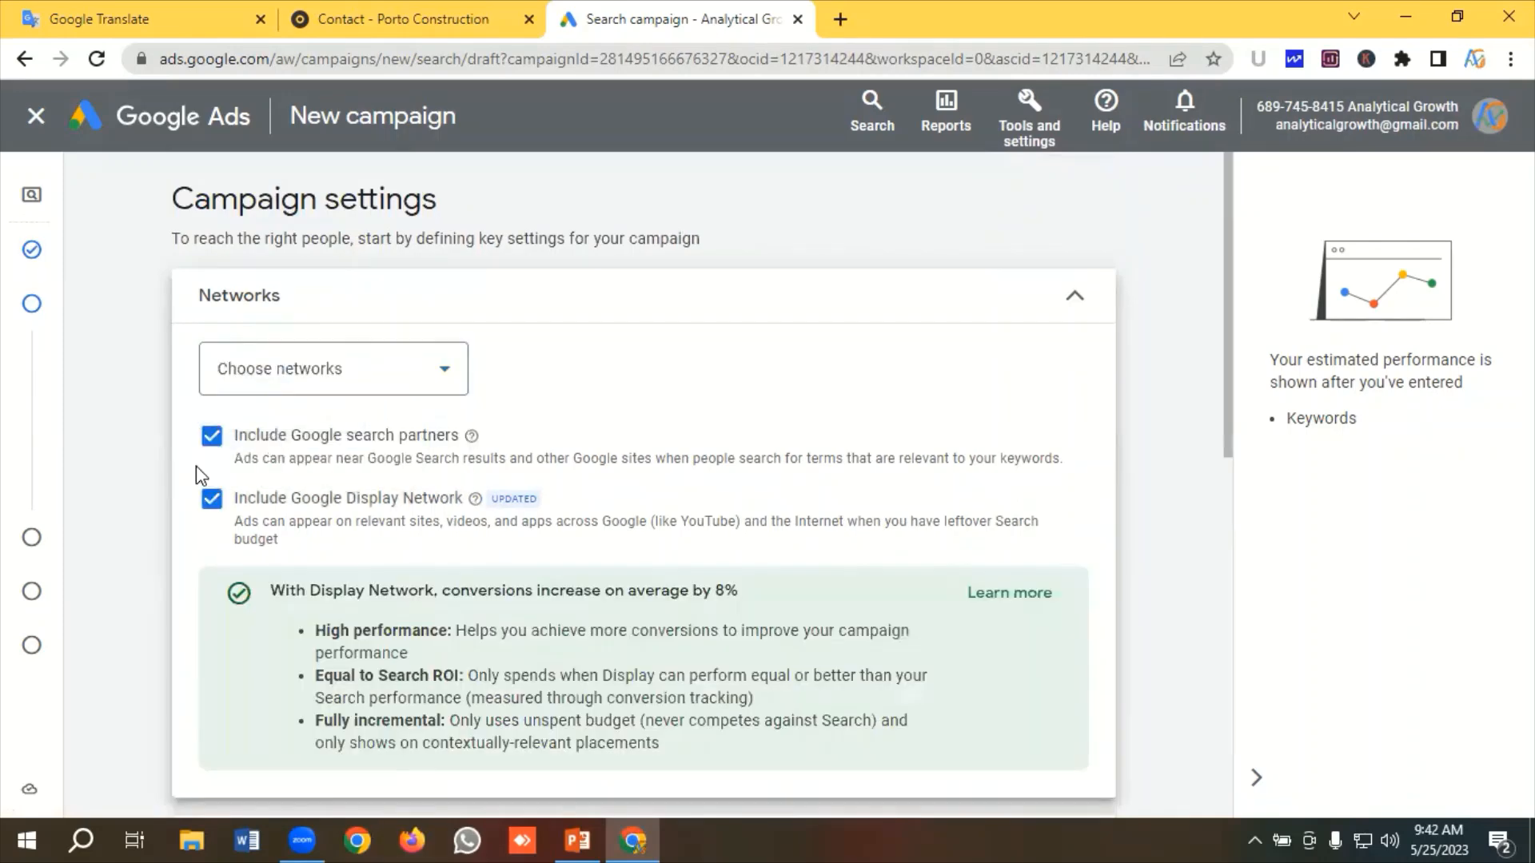
pyautogui.click(211, 436)
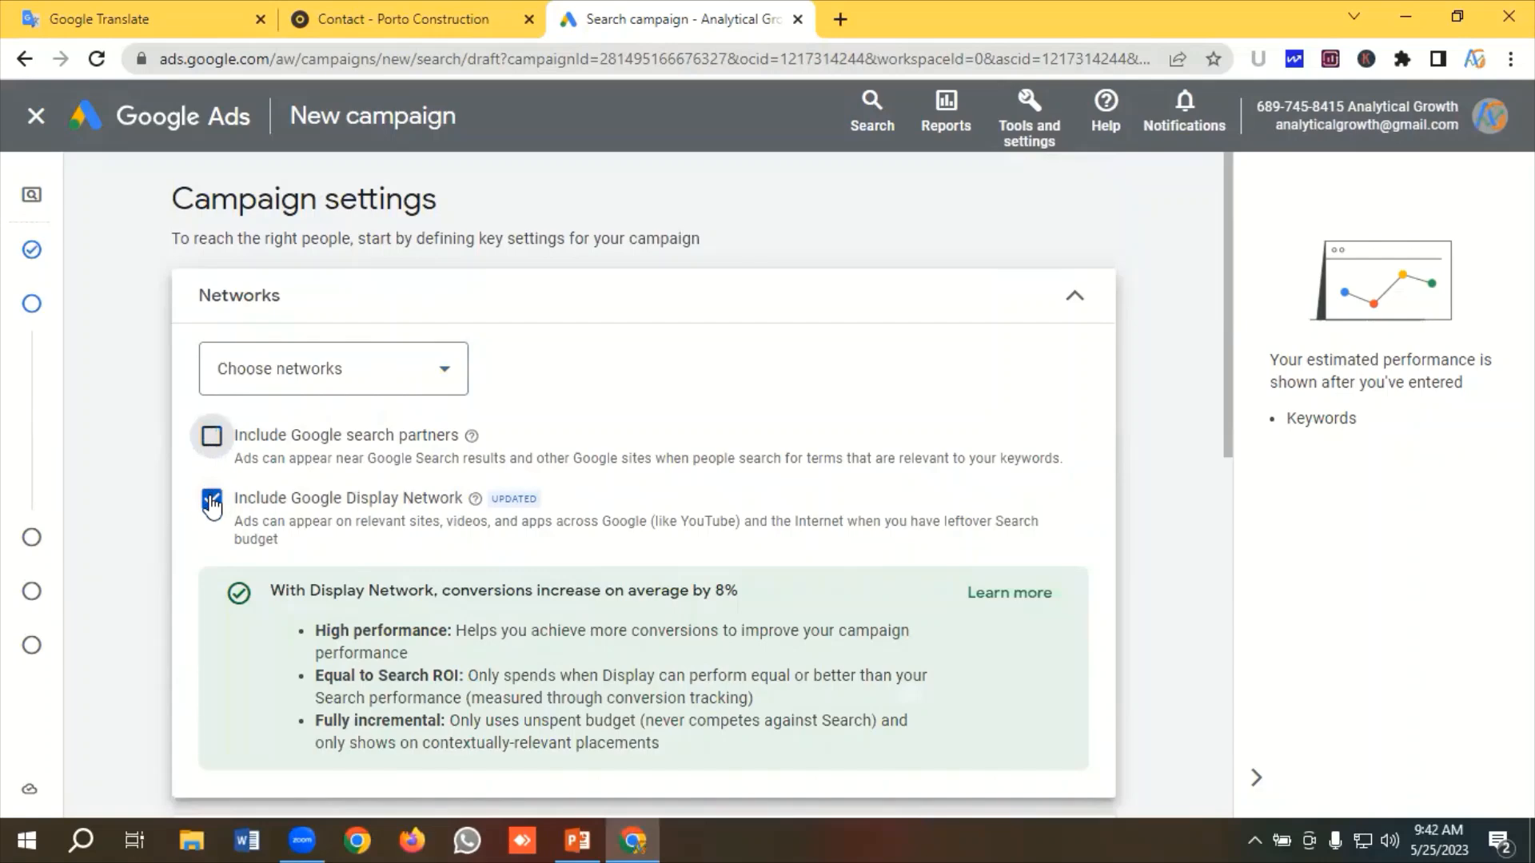
pyautogui.click(212, 502)
# Enter another location for targeting and add the United States as the campaign's targeted country
pyautogui.scroll(-3, 424, 423)
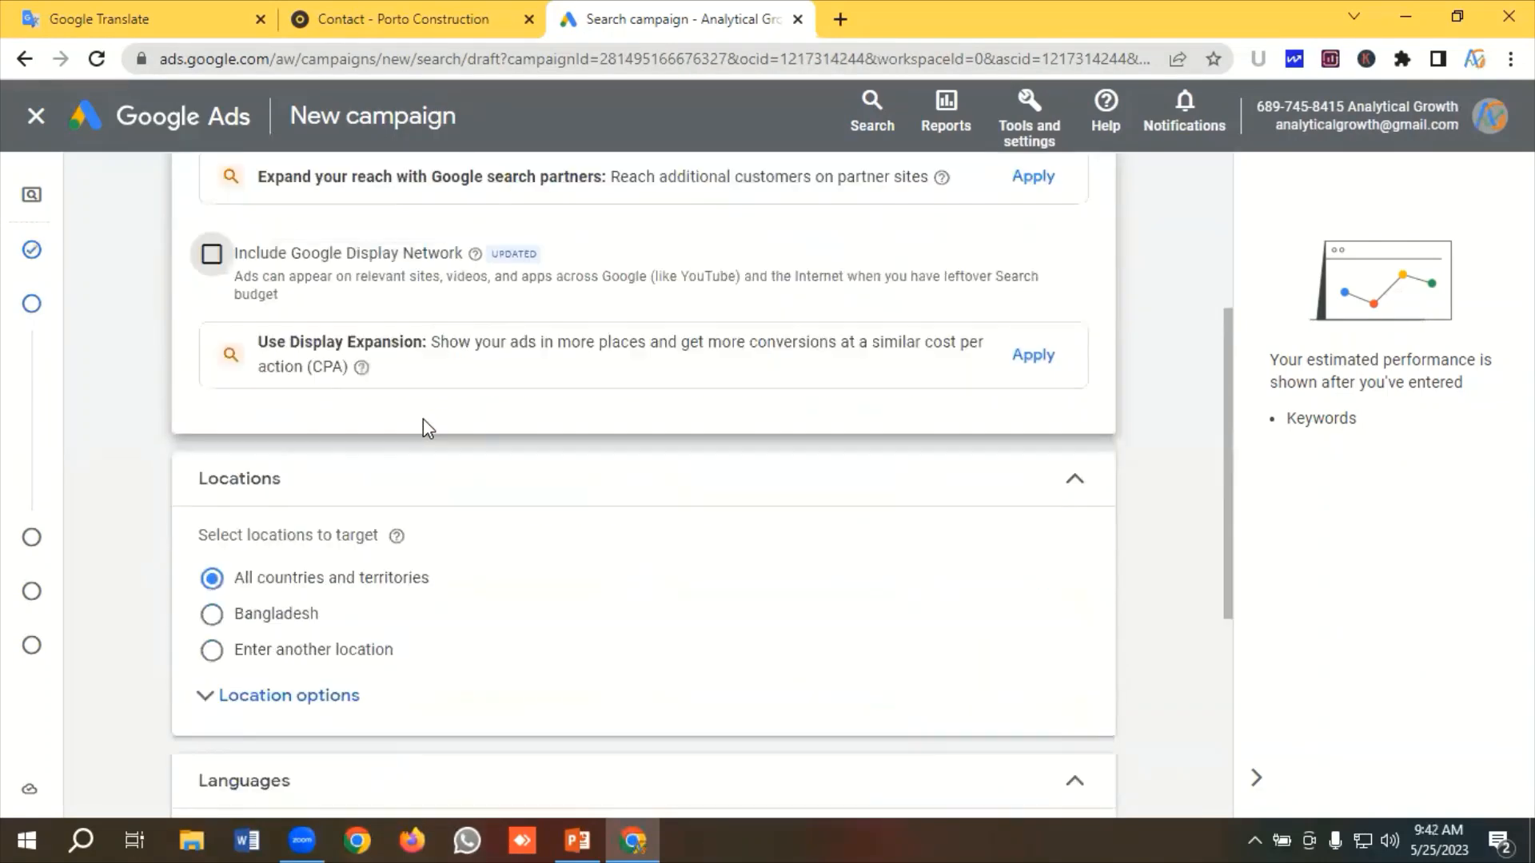
pyautogui.scroll(-3, 424, 419)
pyautogui.scroll(-1, 344, 391)
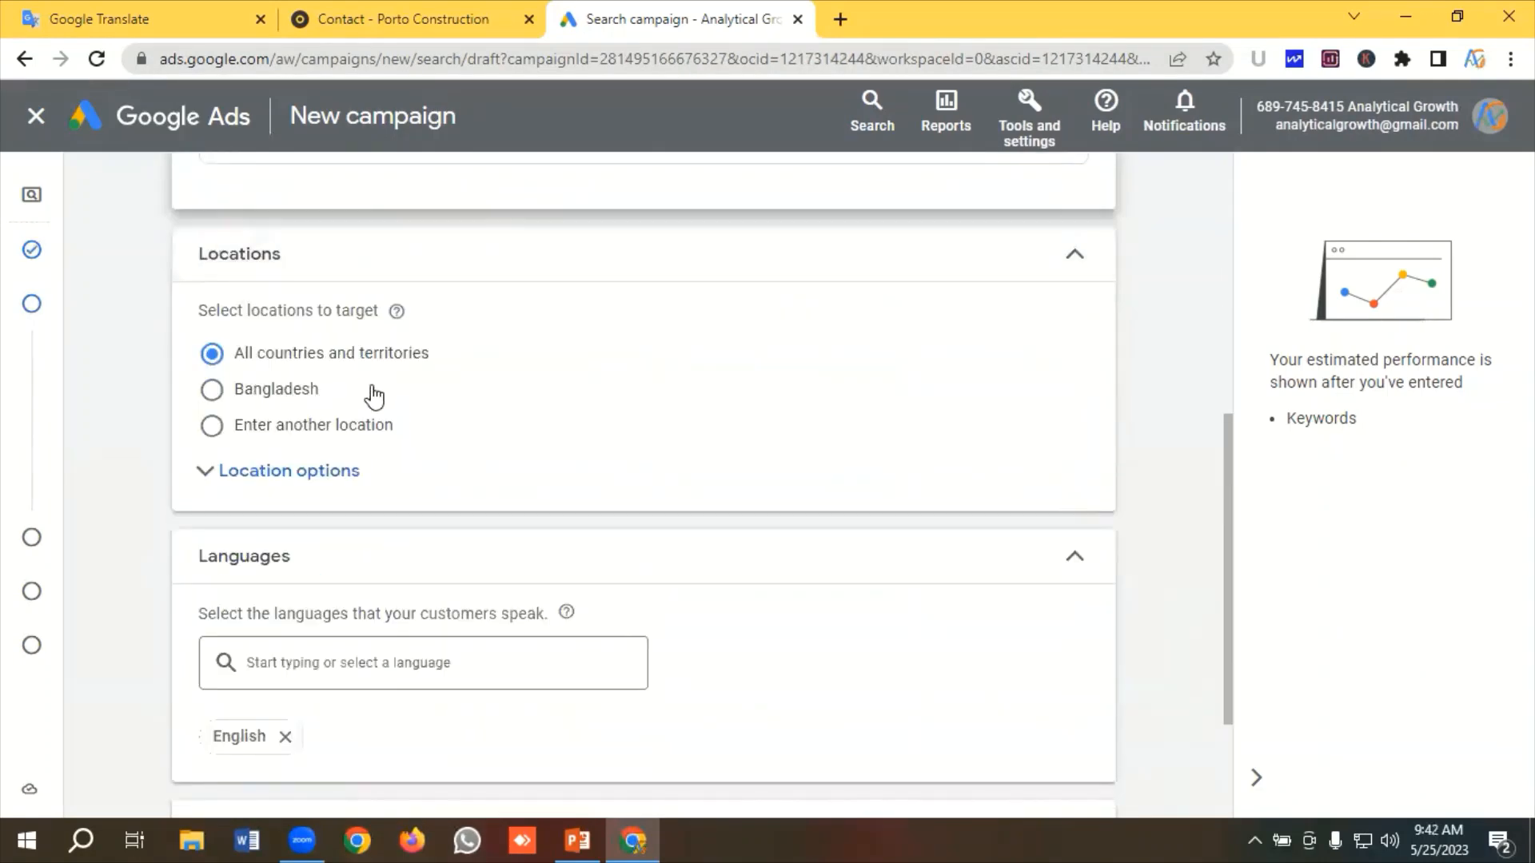
pyautogui.click(211, 426)
pyautogui.click(345, 497)
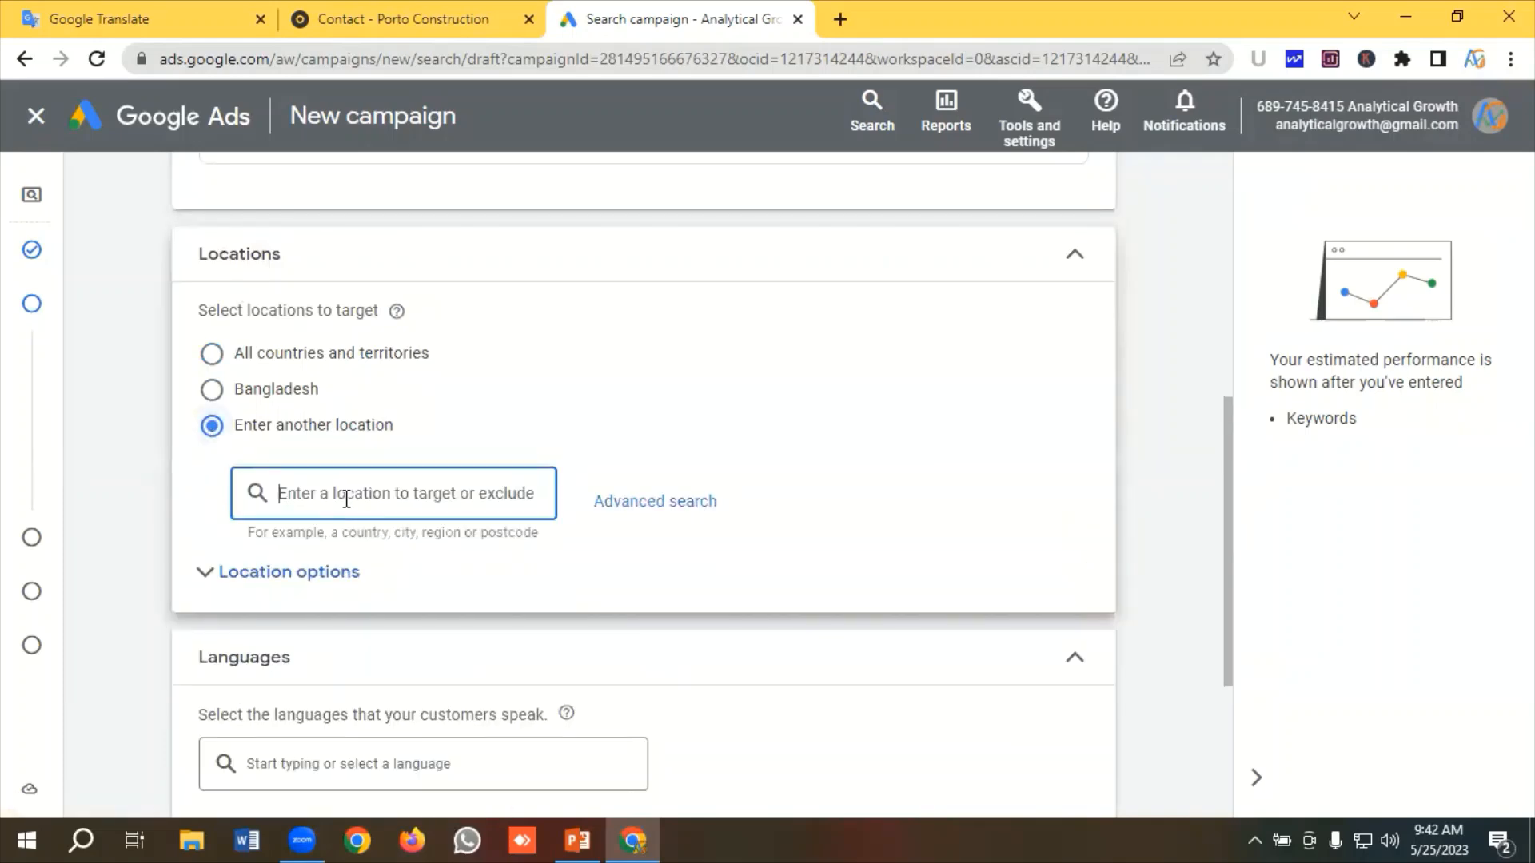
pyautogui.write('U')
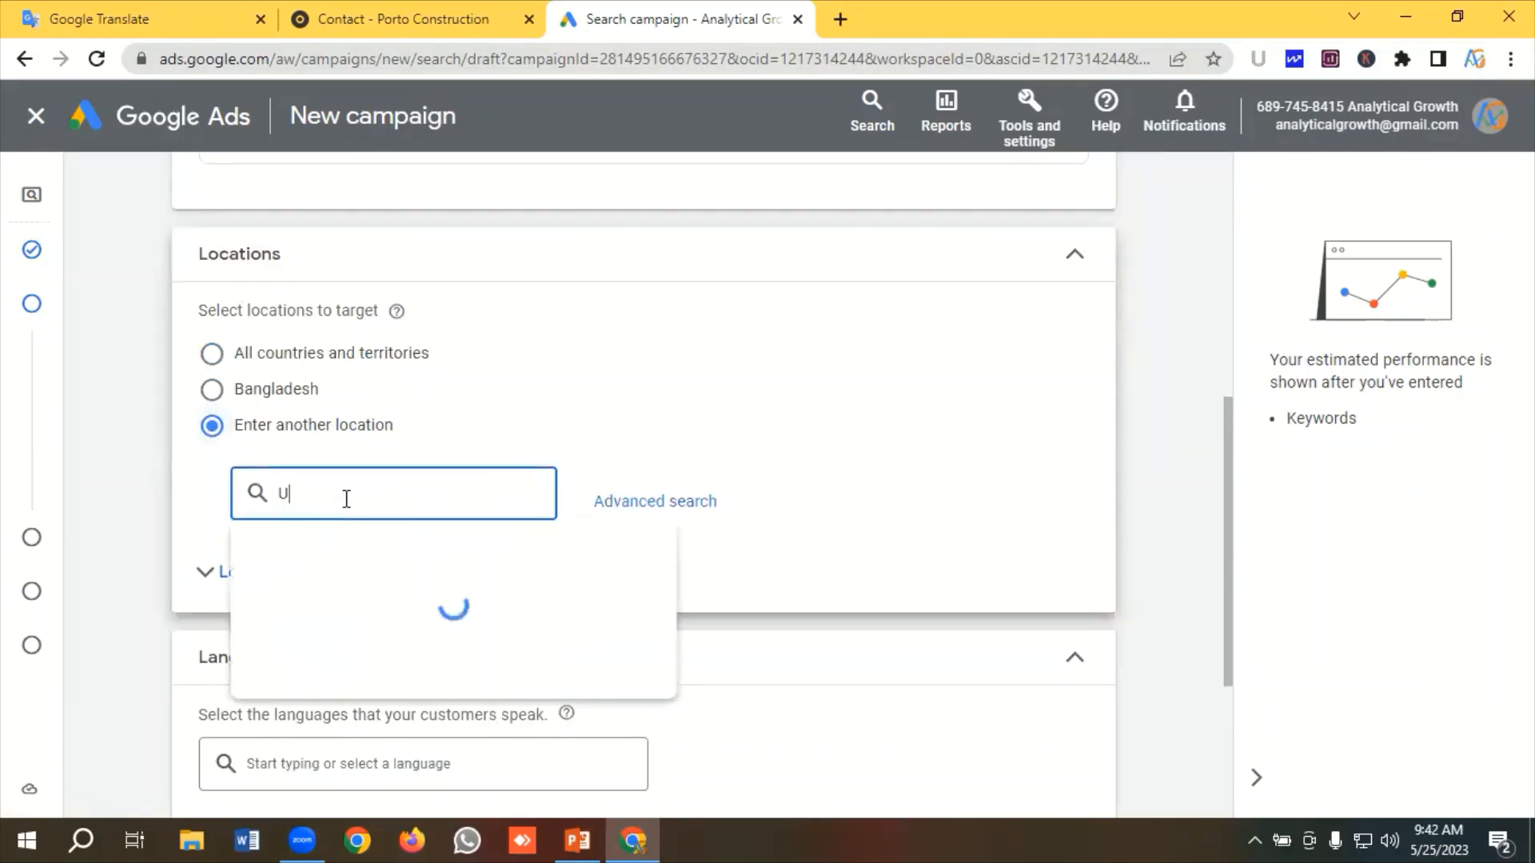
pyautogui.write('nite')
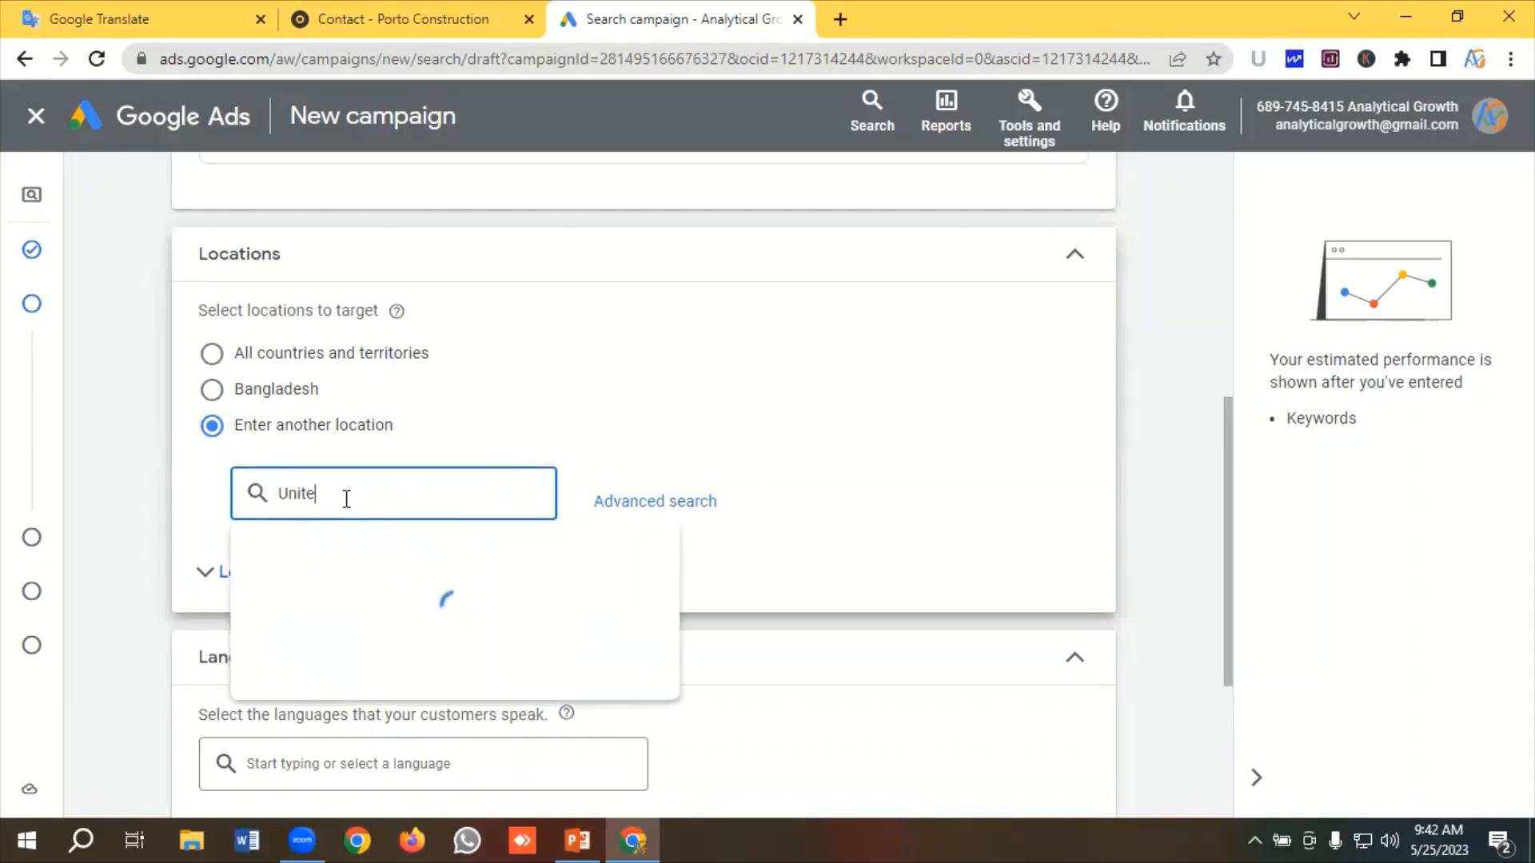
pyautogui.write('d States')
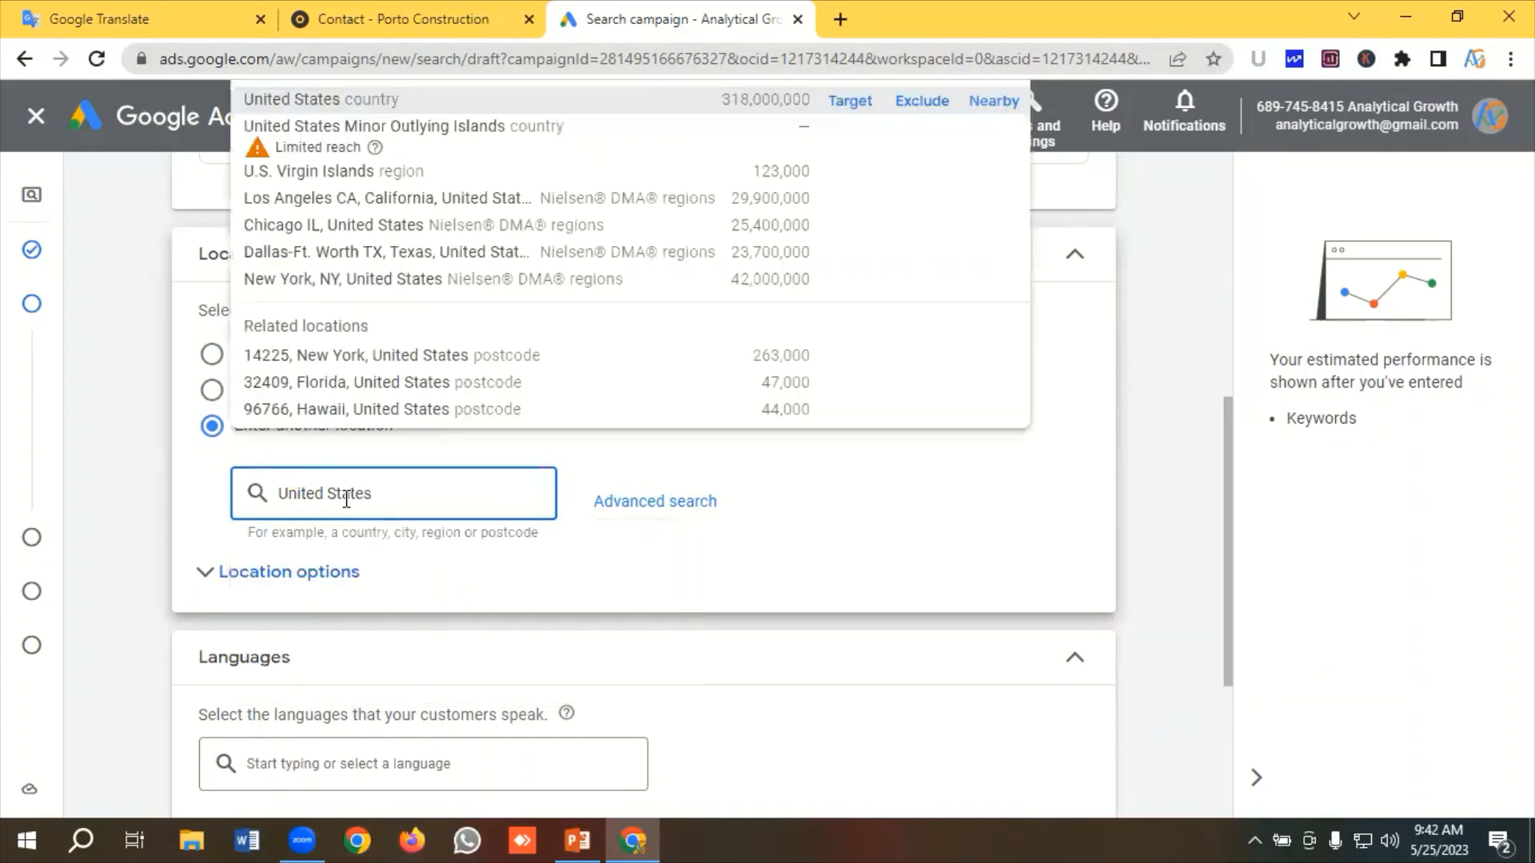
pyautogui.click(850, 131)
pyautogui.scroll(-1, 491, 420)
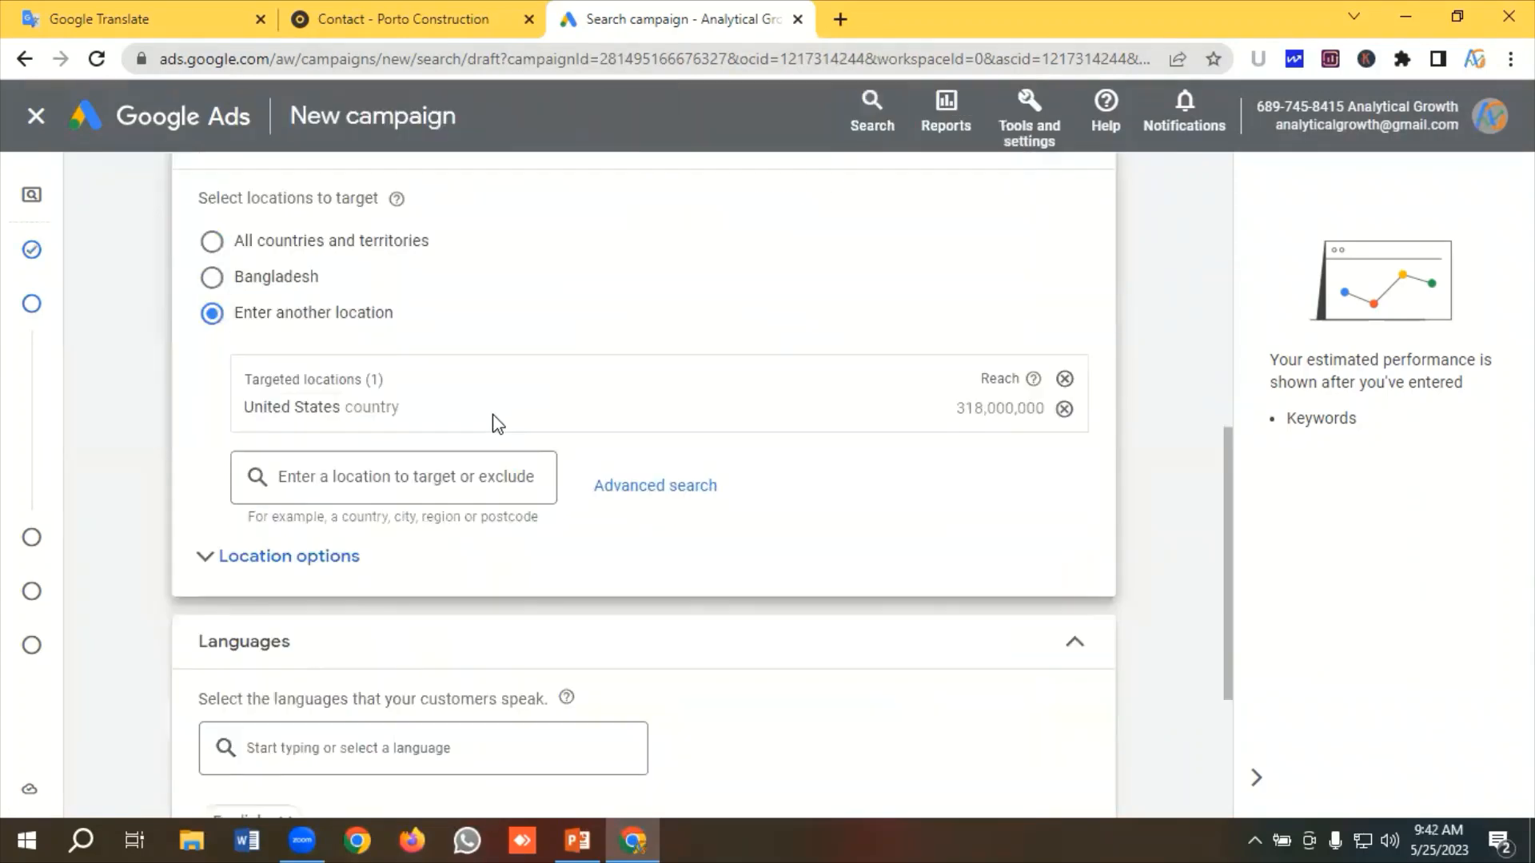
# Expand the location options and limit targeting to Presence: people in or regularly in the targeted locations
pyautogui.click(335, 558)
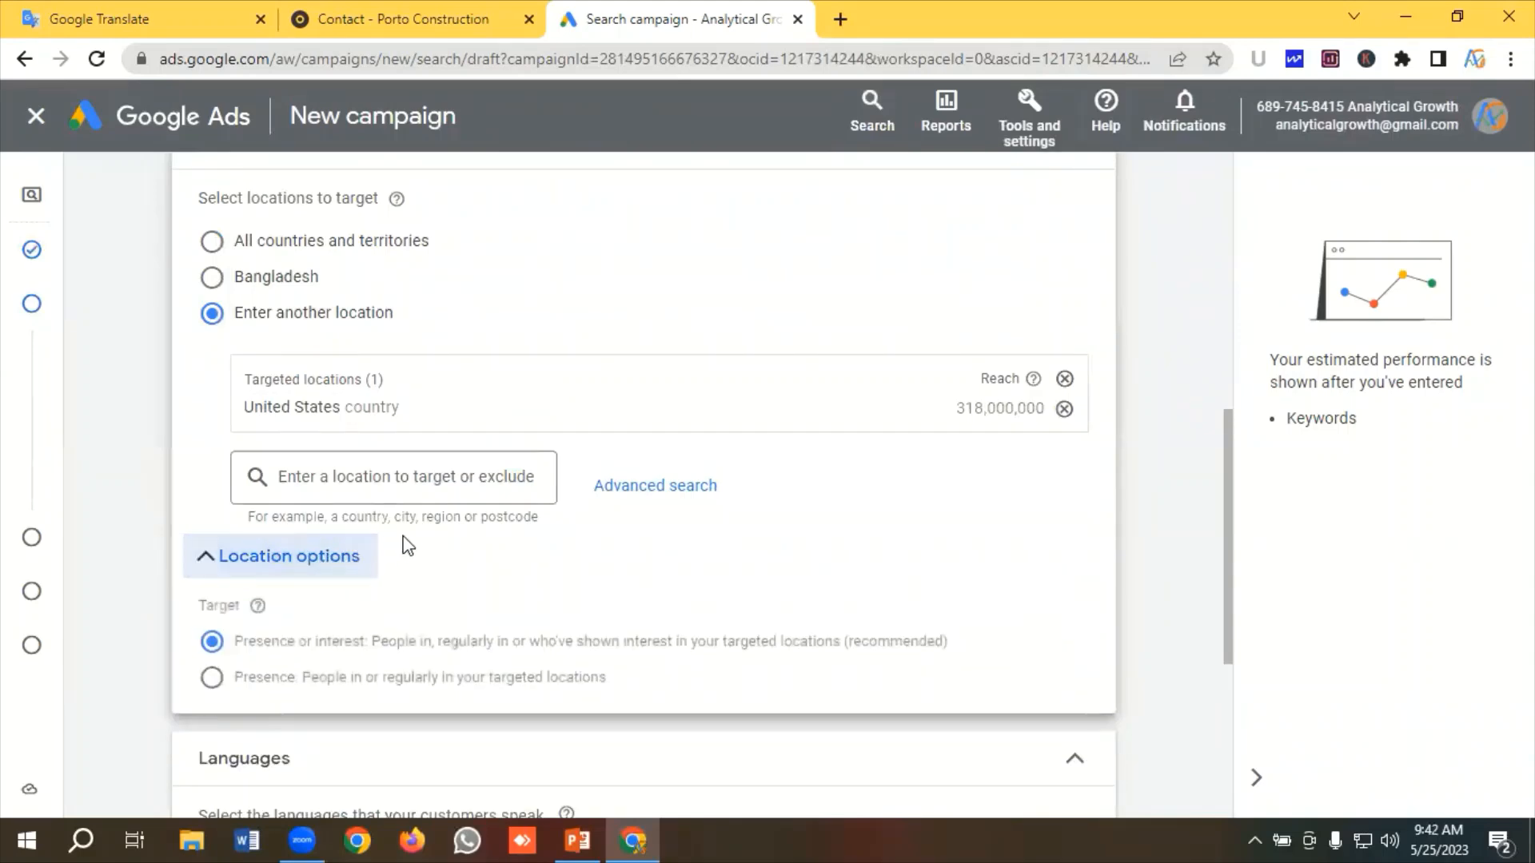
pyautogui.scroll(-1, 400, 543)
pyautogui.scroll(-1, 333, 538)
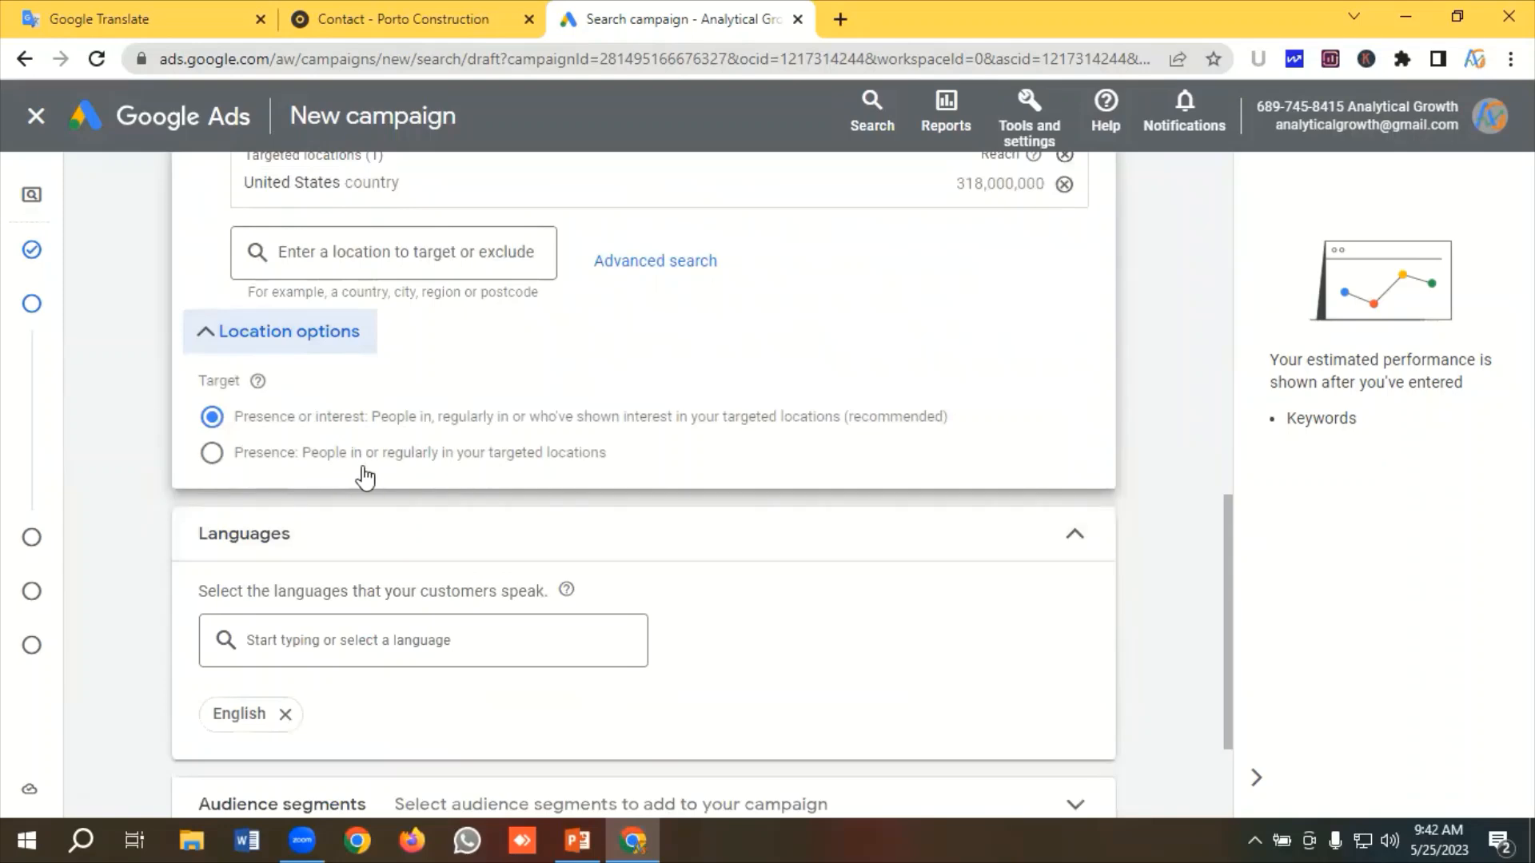
pyautogui.click(213, 460)
pyautogui.scroll(-2, 432, 377)
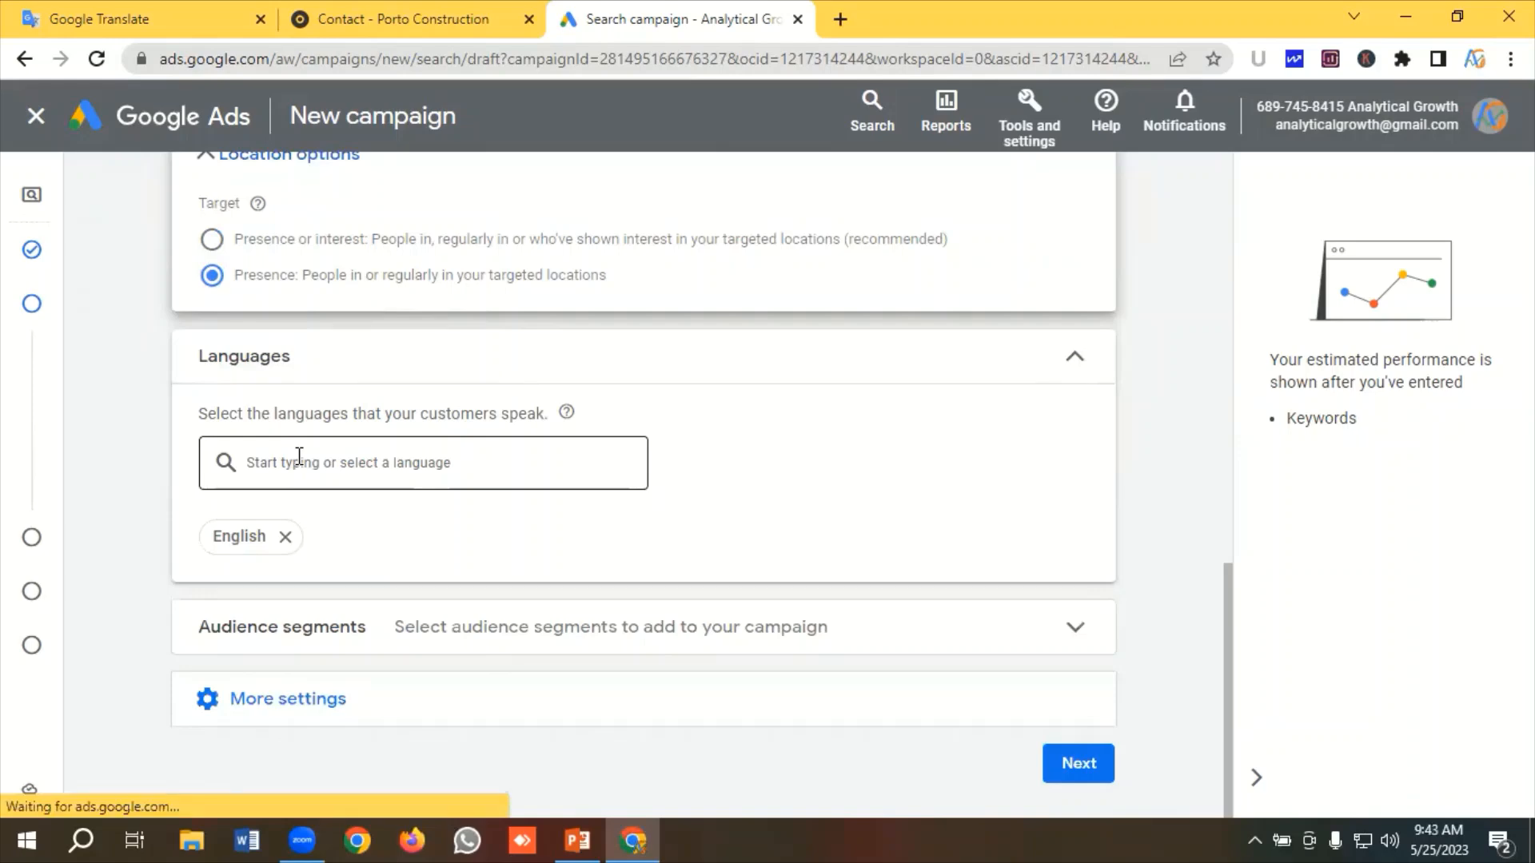
# Look through the list of selectable customer languages for the campaign and close it, keeping English as the language
pyautogui.click(299, 455)
pyautogui.scroll(-3, 319, 285)
pyautogui.scroll(3, 318, 288)
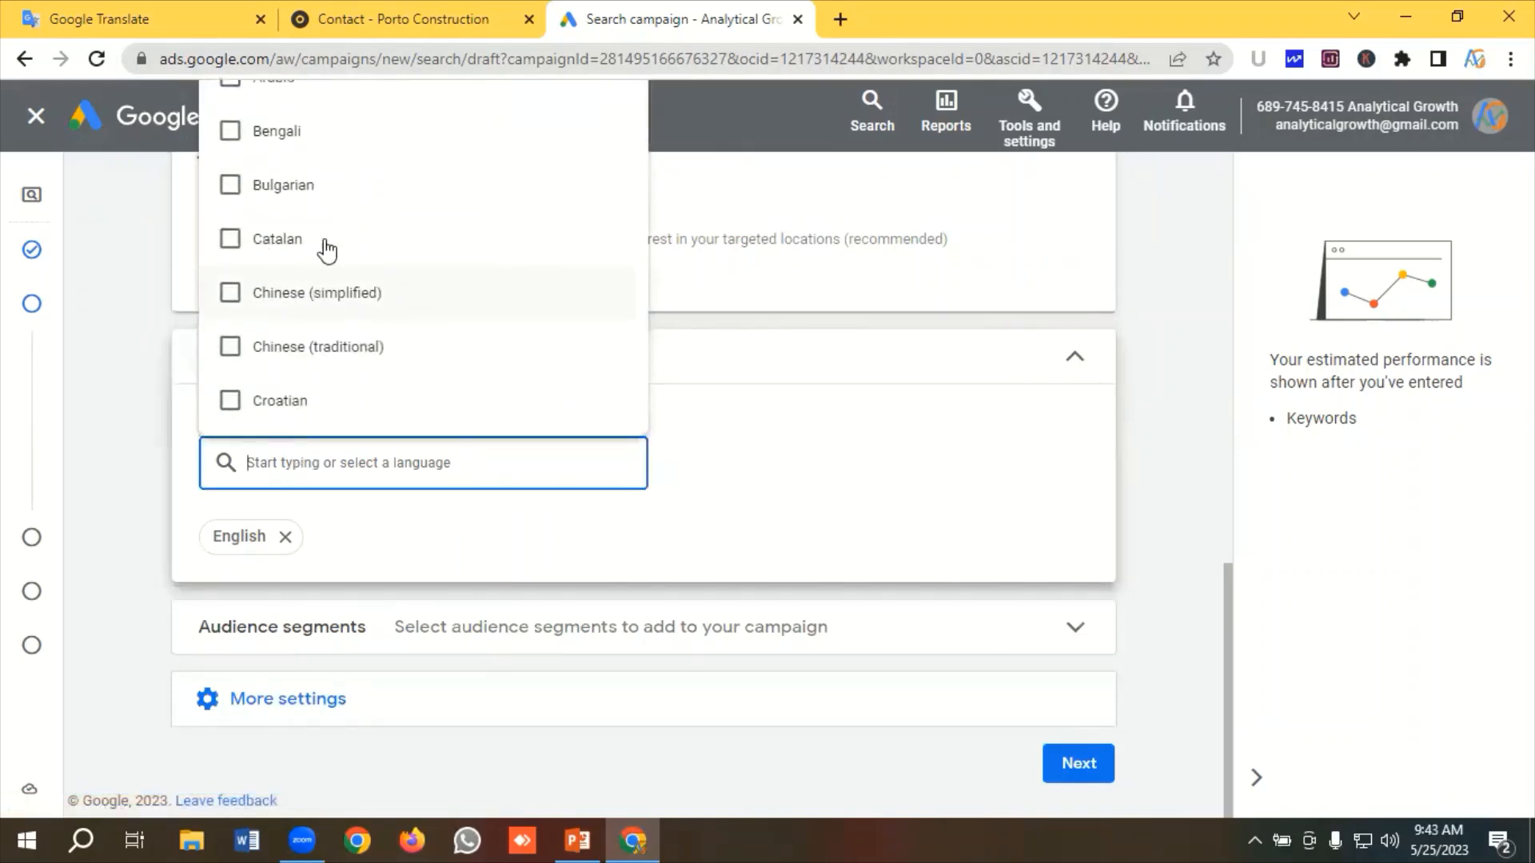
pyautogui.scroll(-1, 324, 252)
pyautogui.scroll(-3, 320, 262)
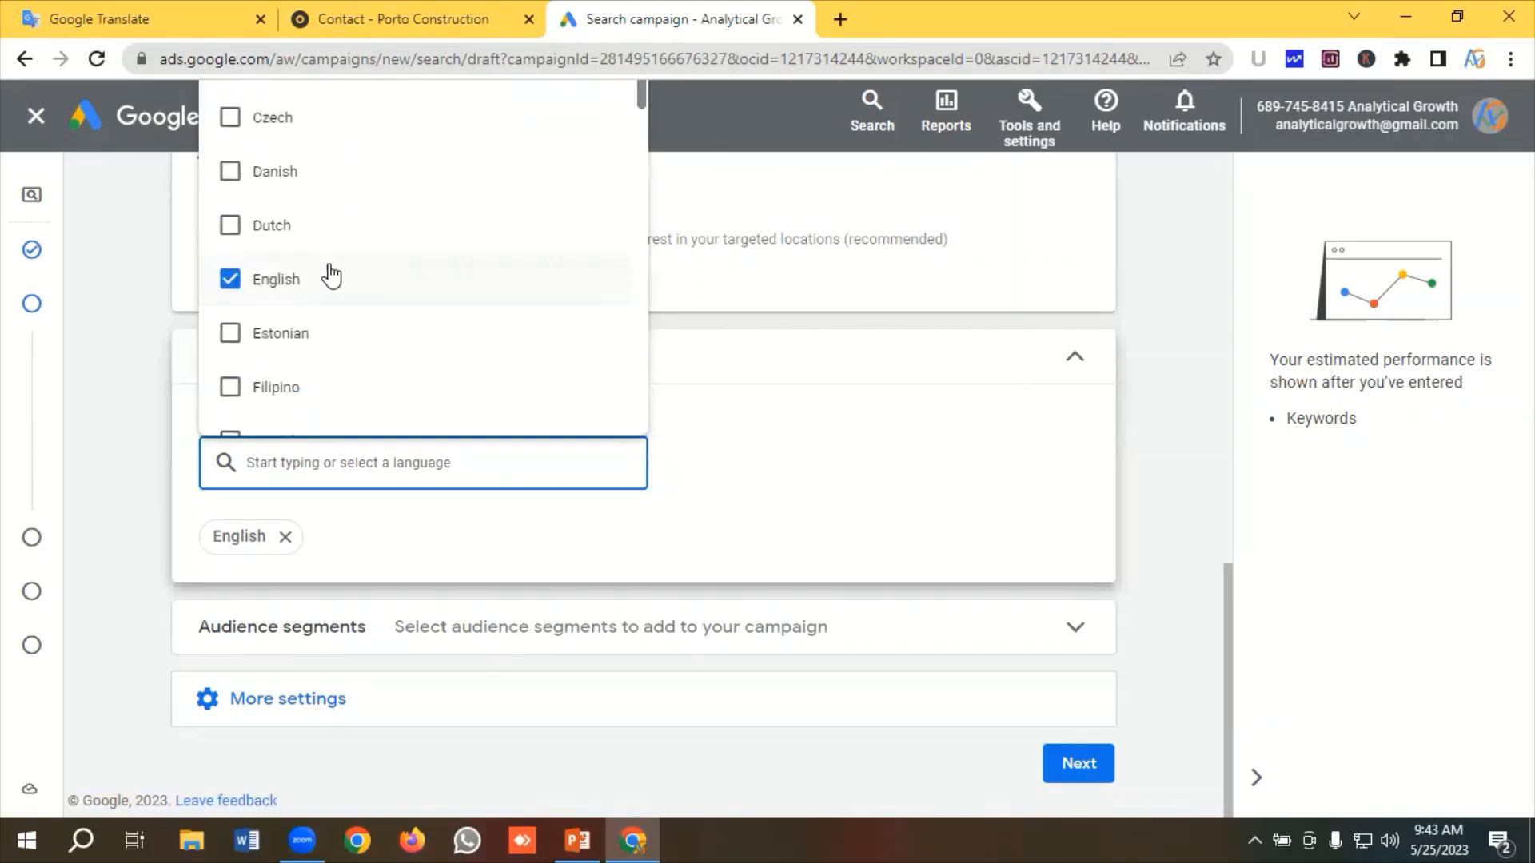
pyautogui.click(813, 474)
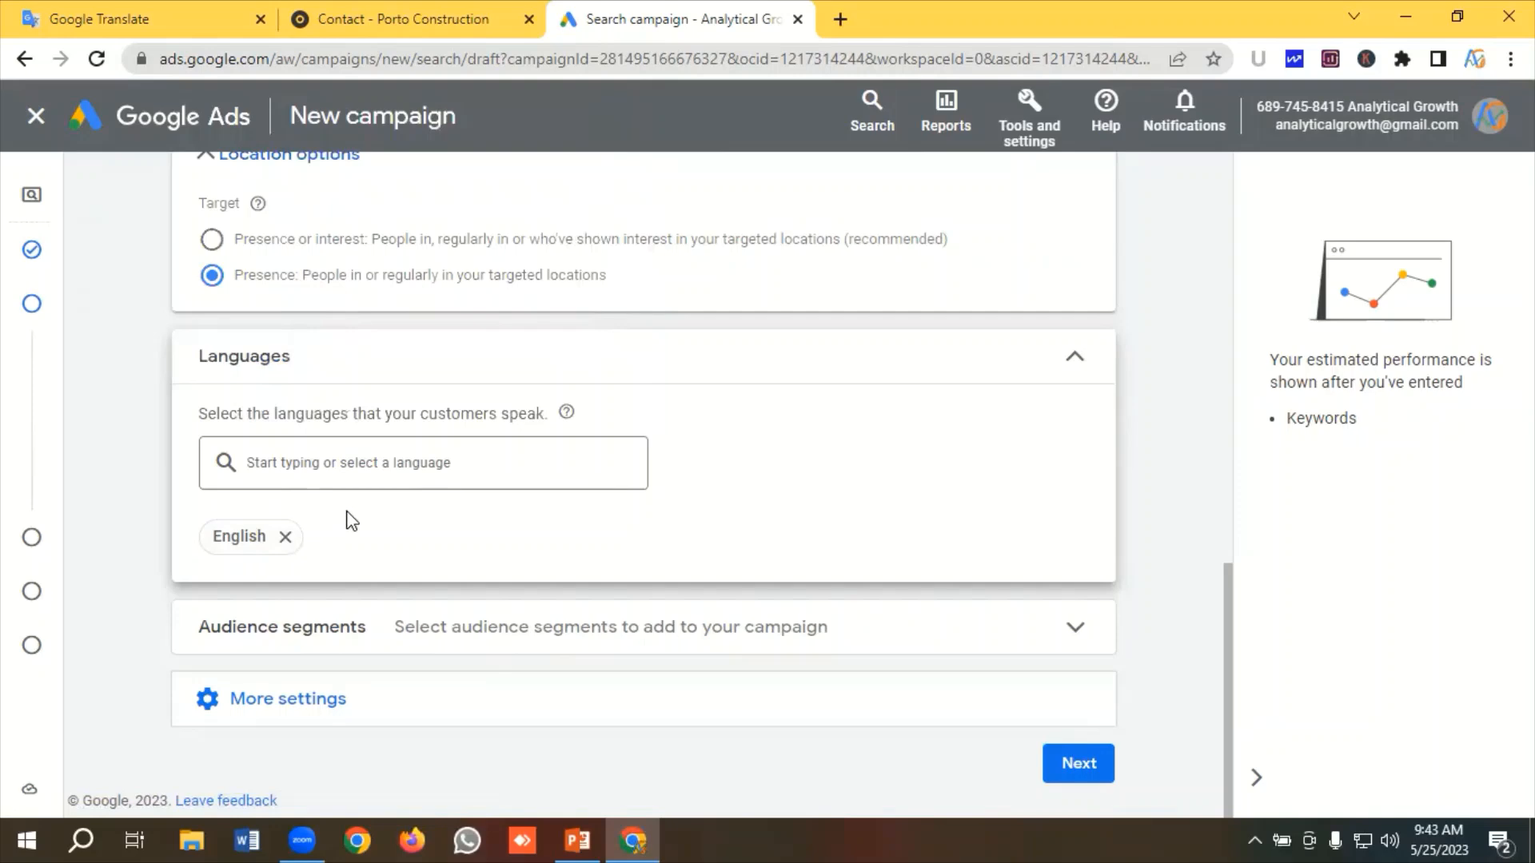
# Browse the audience segment categories available for the campaign and collapse the section without selecting any segment
pyautogui.click(294, 639)
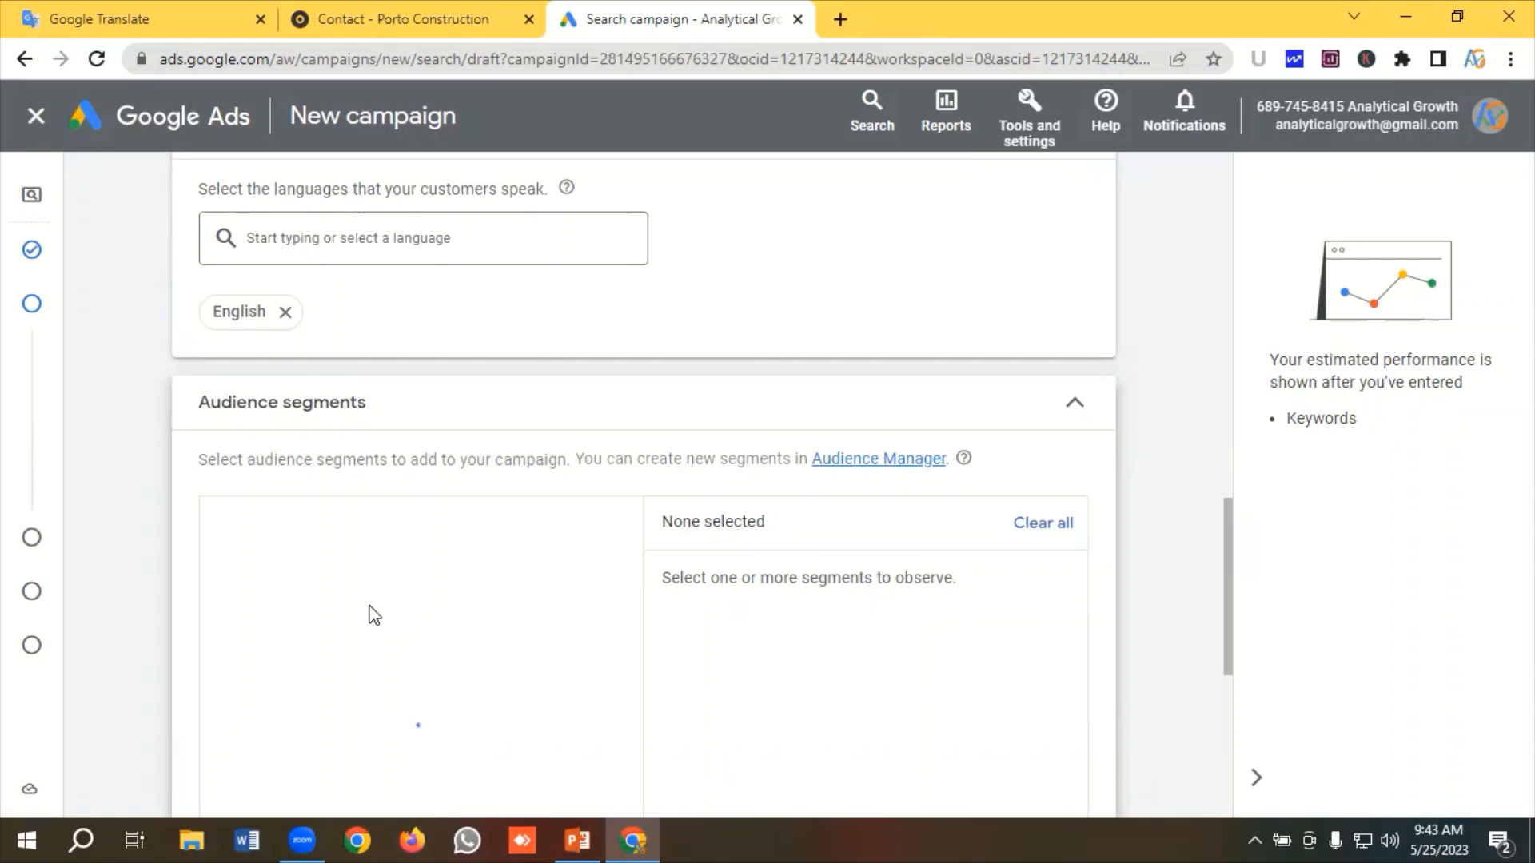
pyautogui.scroll(-1, 391, 607)
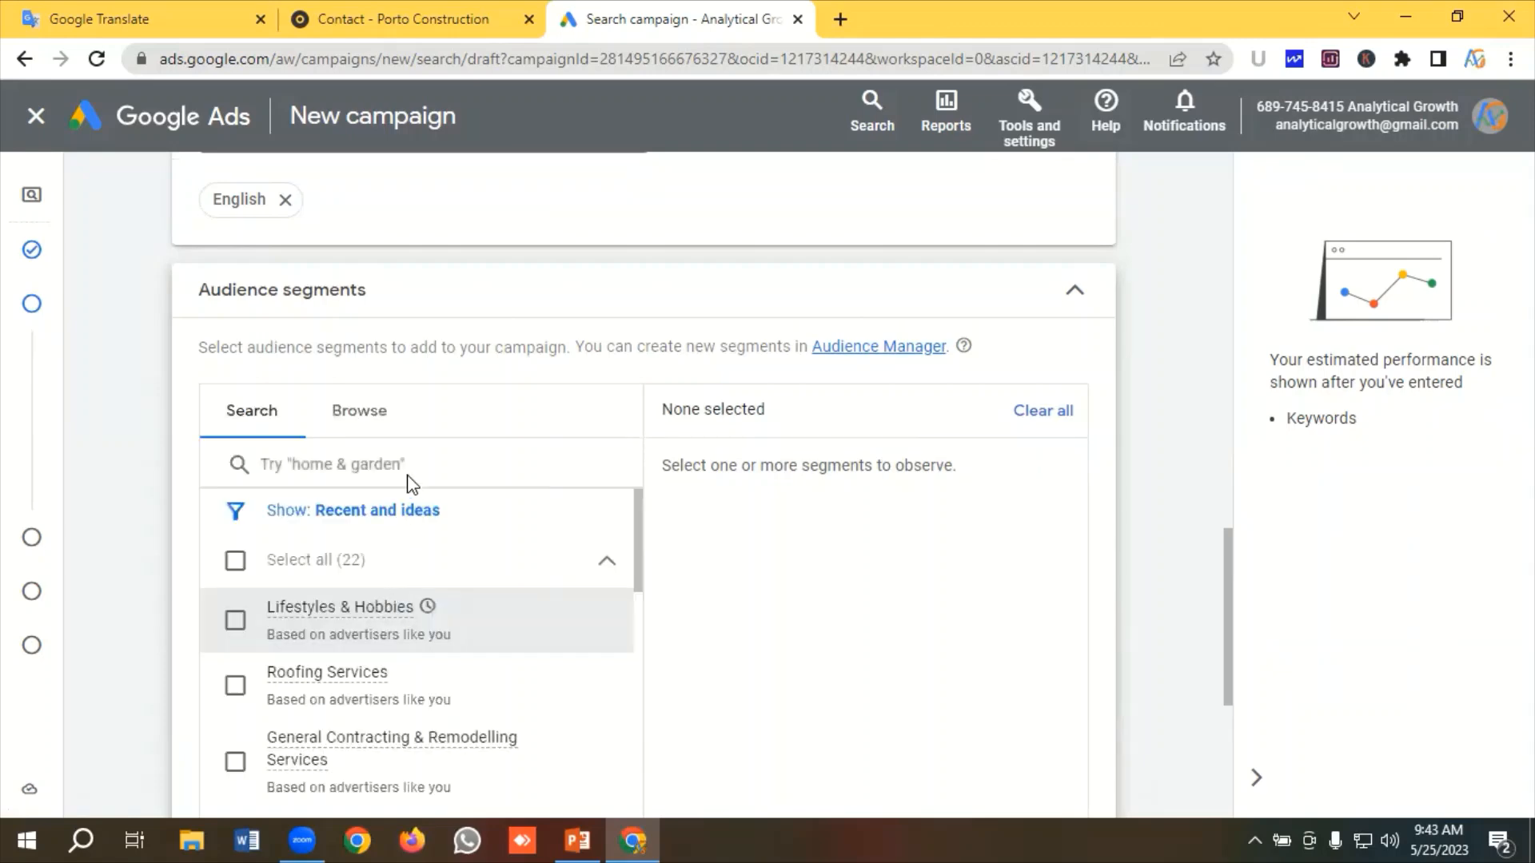
pyautogui.click(360, 412)
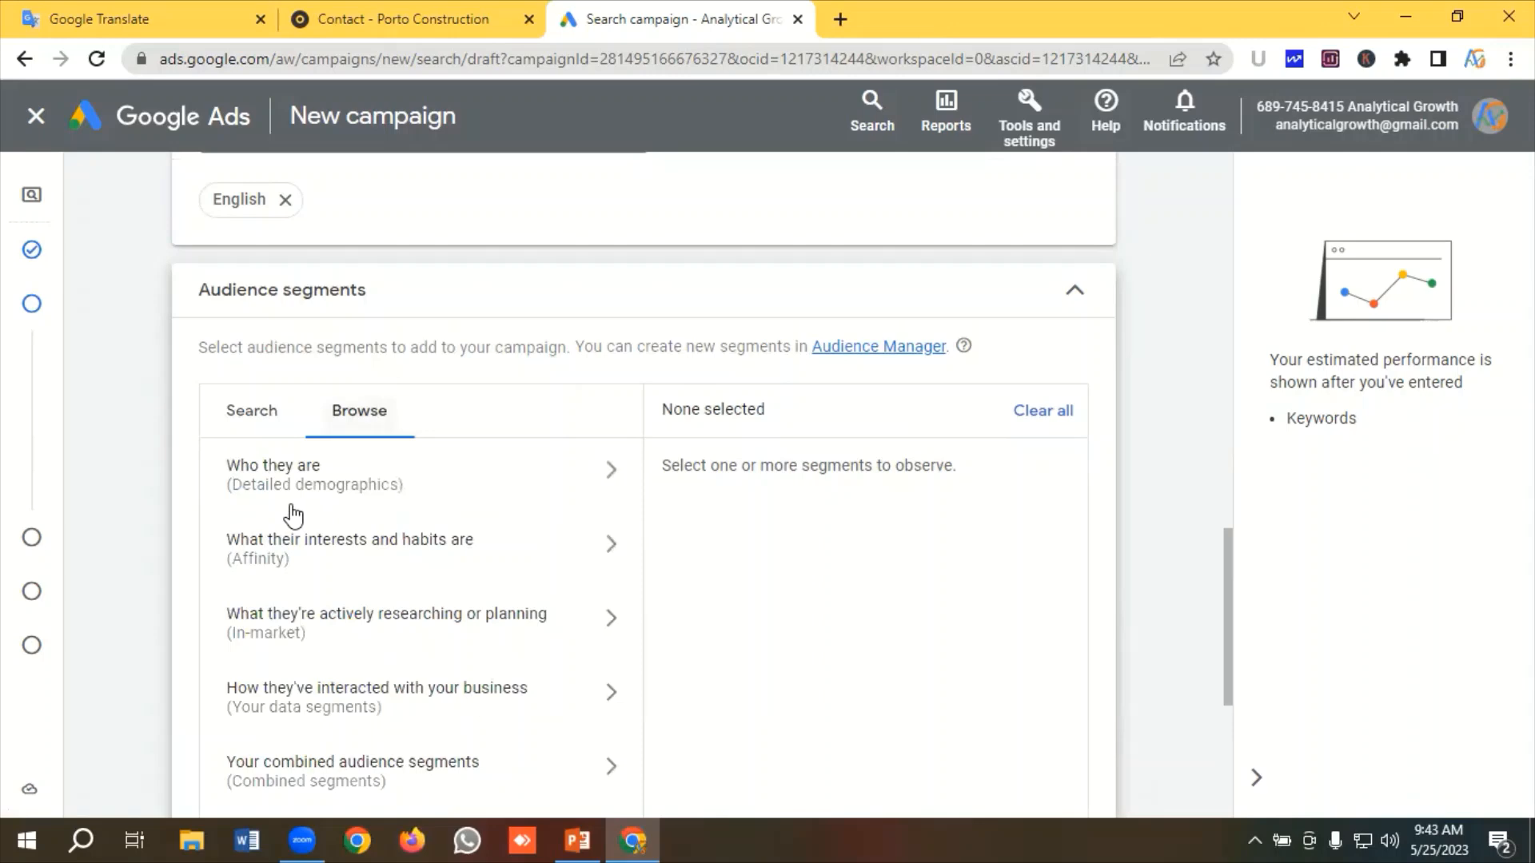
pyautogui.scroll(-1, 379, 516)
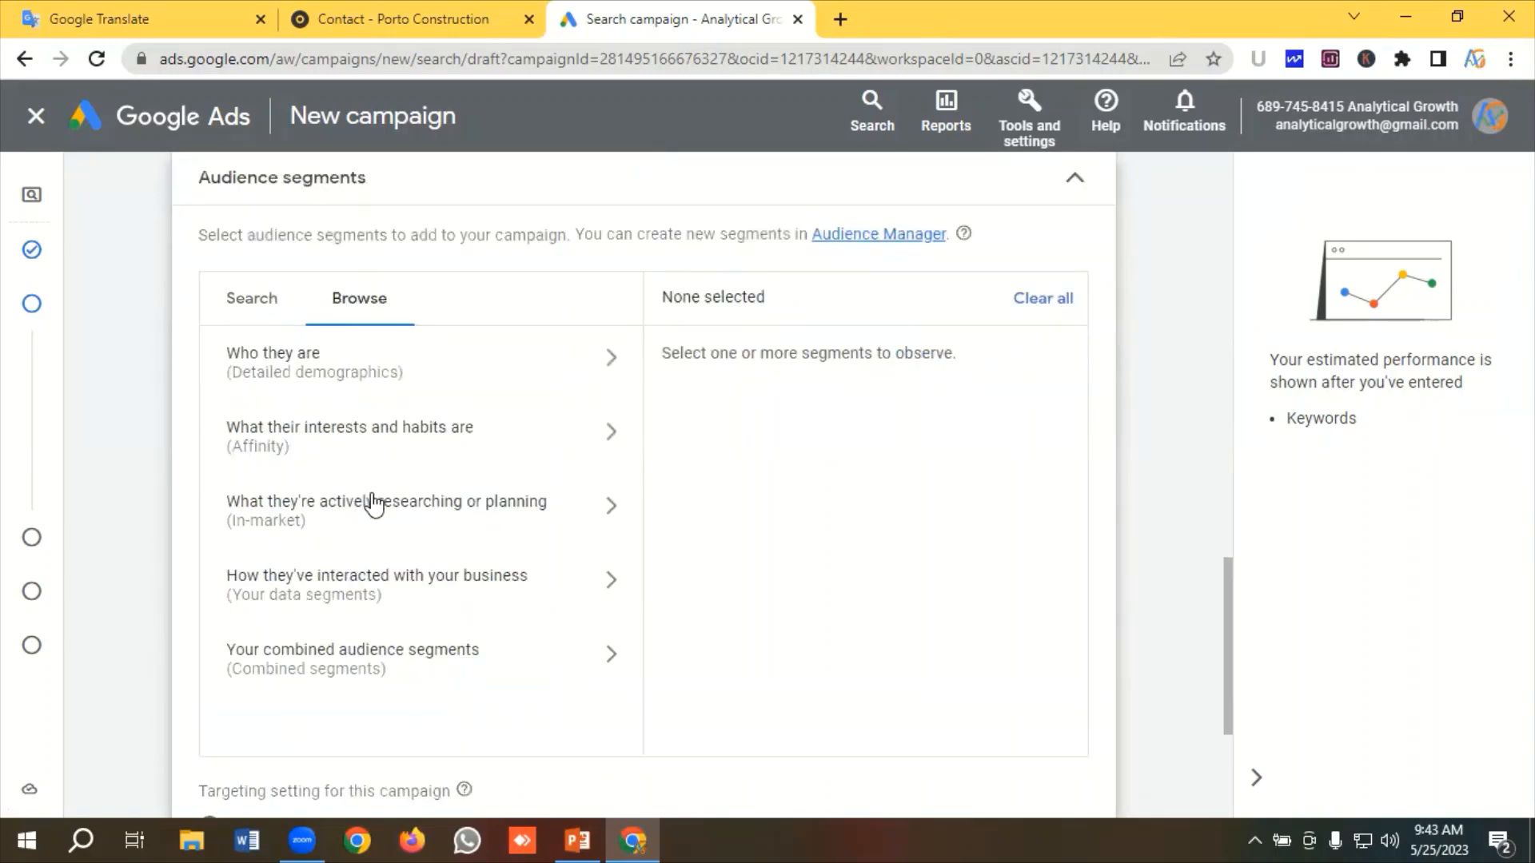
pyautogui.scroll(-1, 377, 529)
pyautogui.scroll(1, 396, 550)
pyautogui.click(1078, 177)
pyautogui.scroll(1, 306, 304)
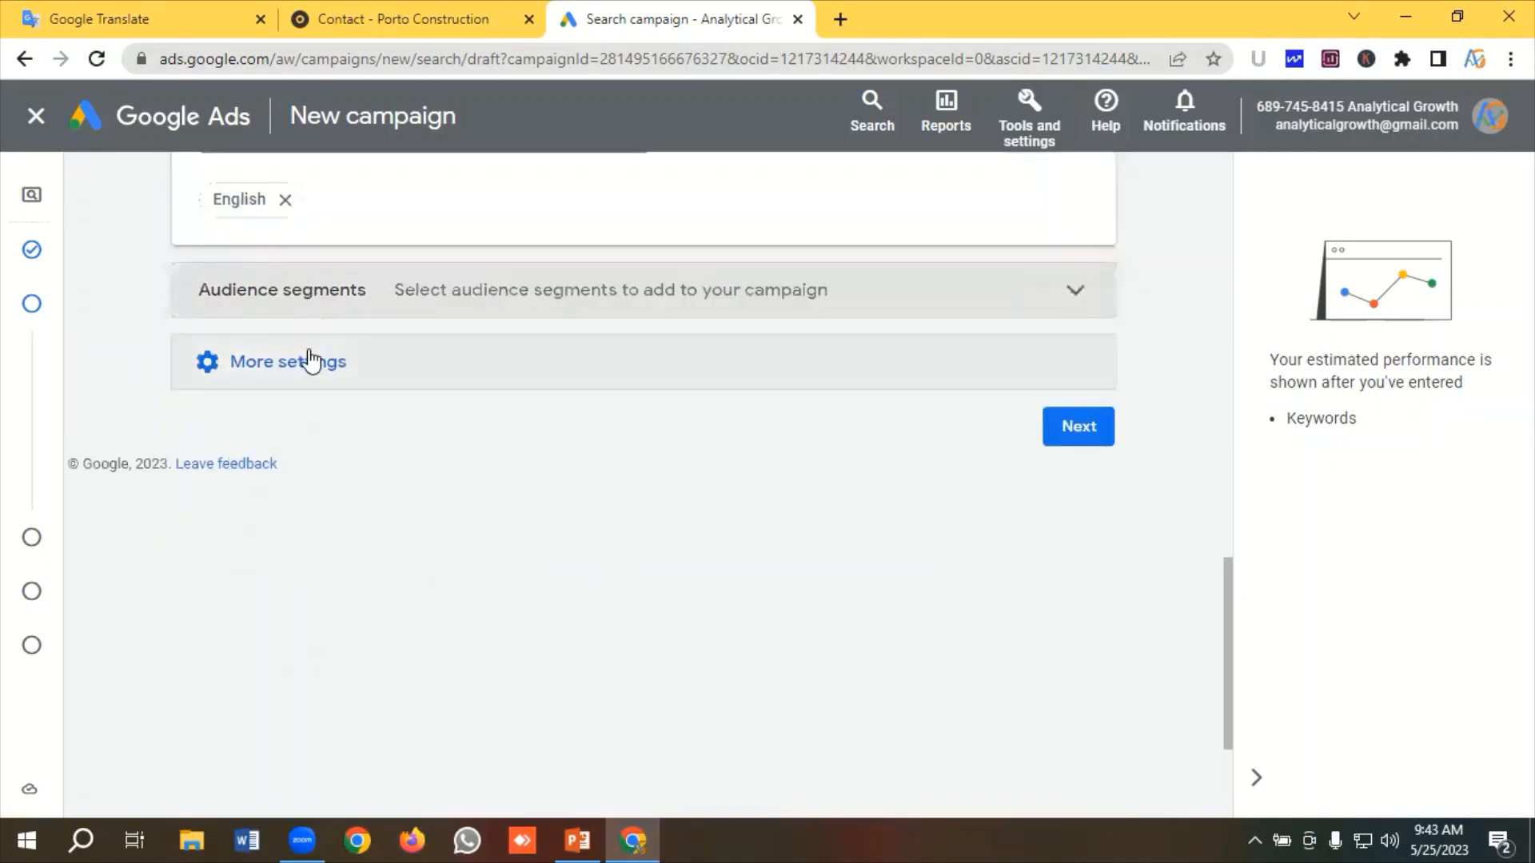
# Show the additional campaign settings and set the campaign's end date to 25 Jun 2023
pyautogui.click(296, 368)
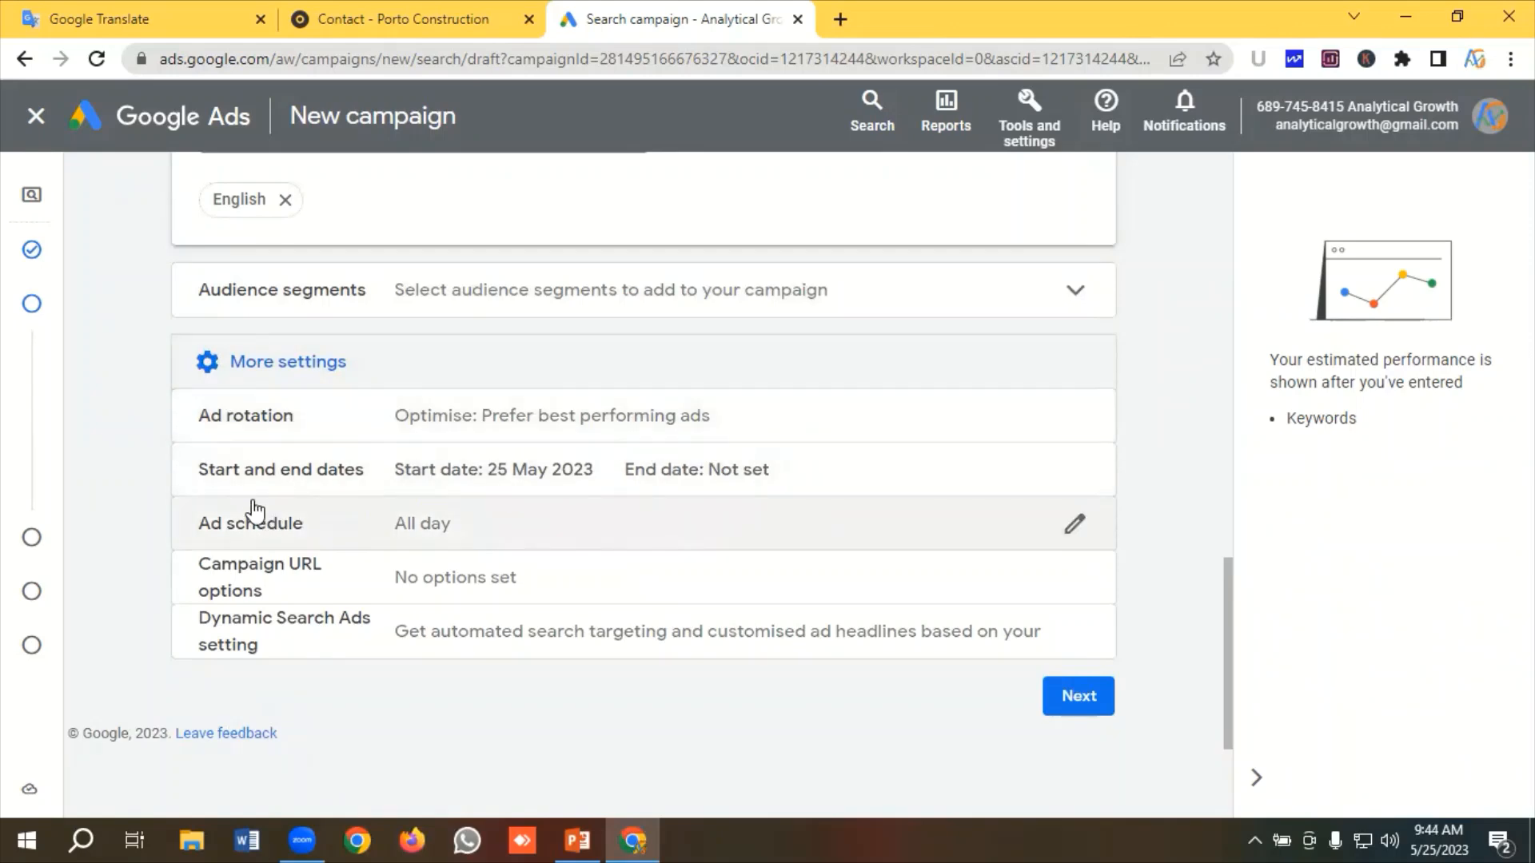
pyautogui.click(542, 472)
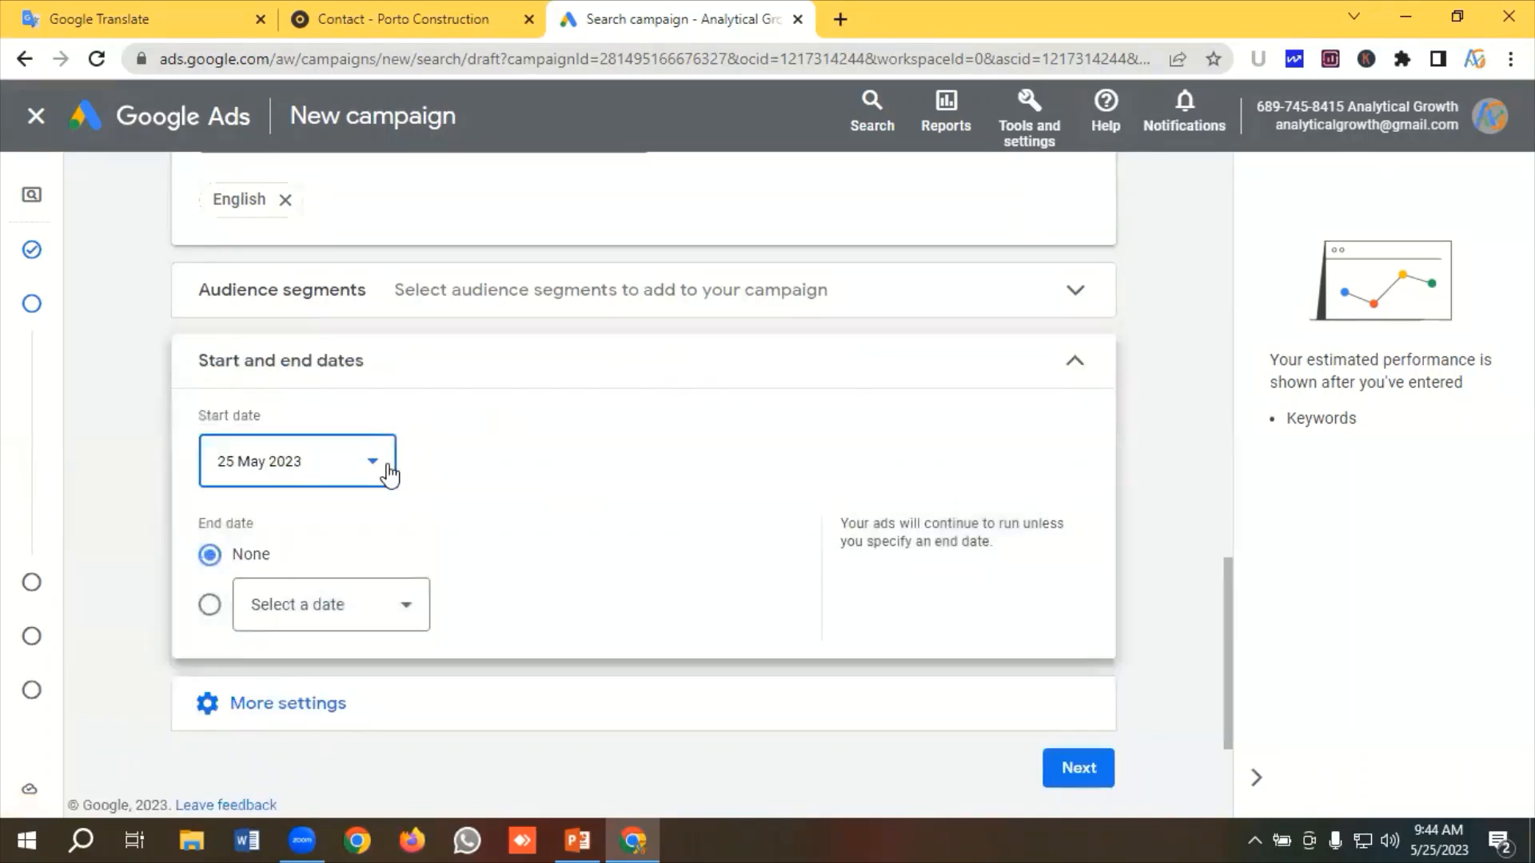
pyautogui.scroll(-2, 404, 472)
pyautogui.click(329, 507)
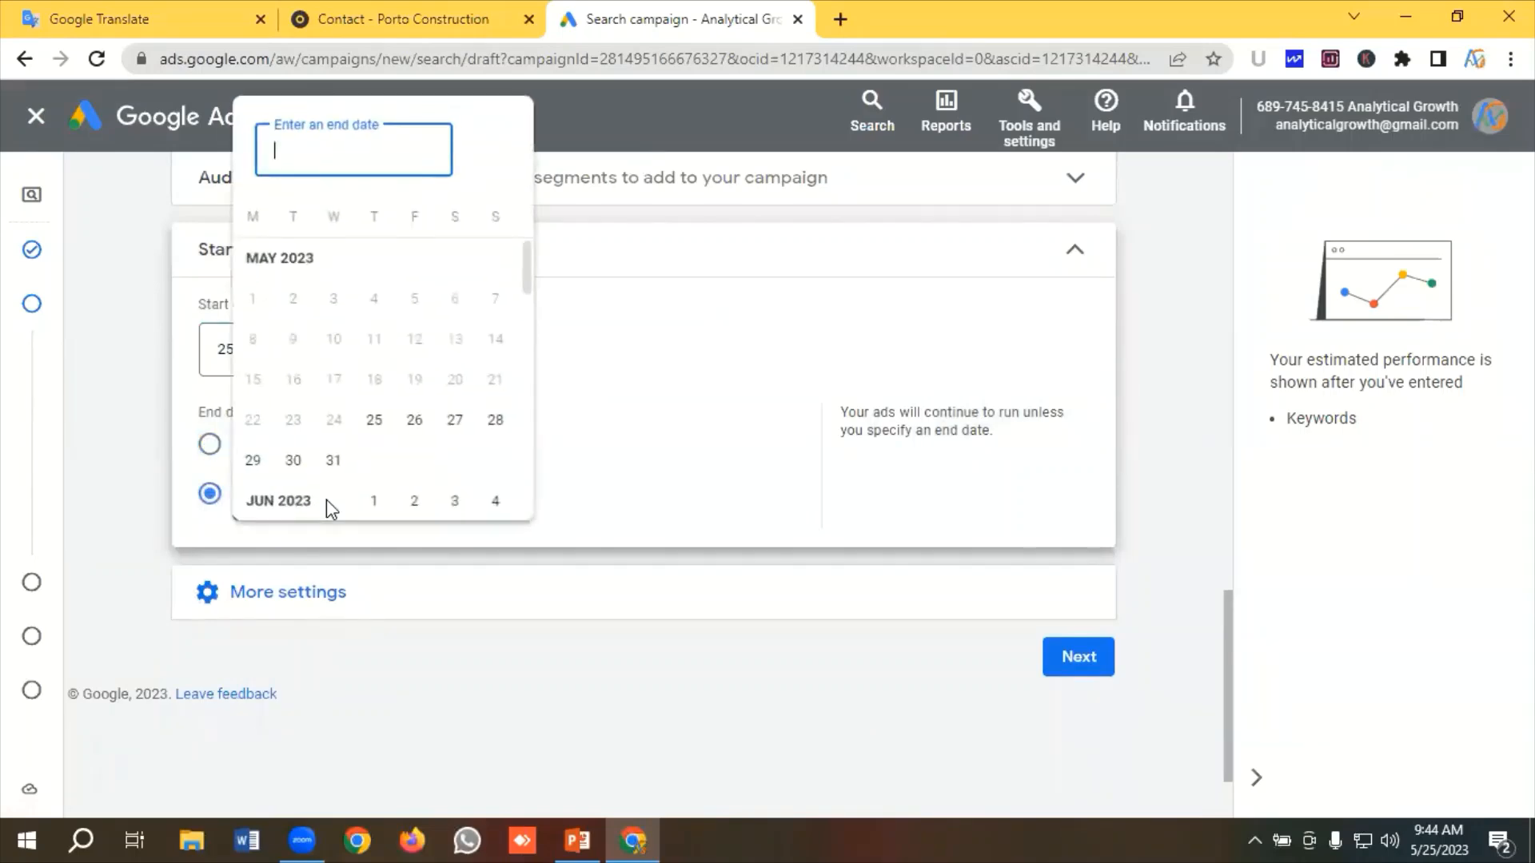
pyautogui.scroll(-1, 360, 454)
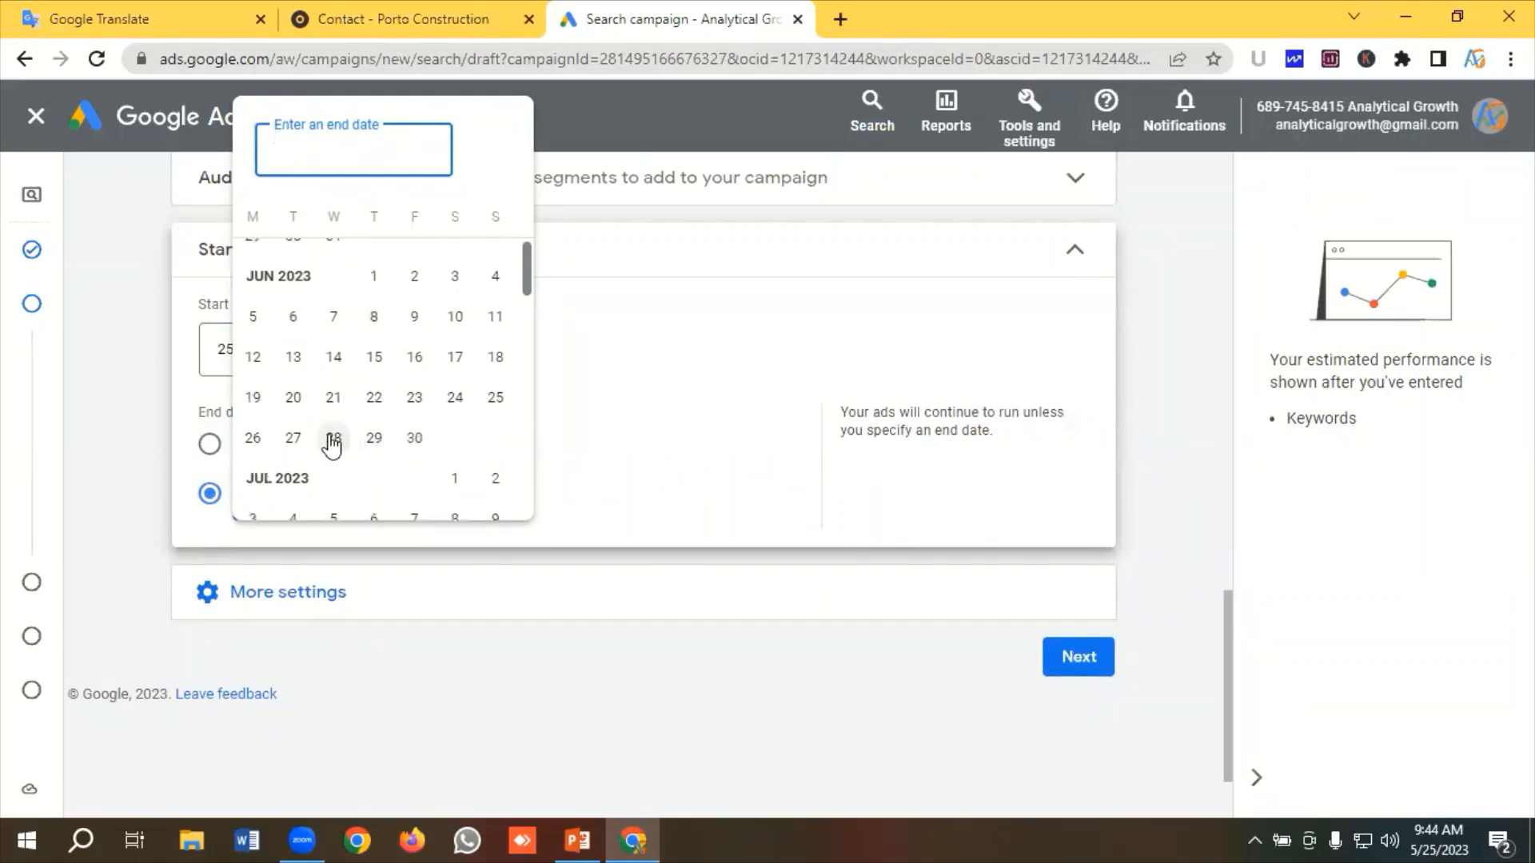
pyautogui.click(496, 397)
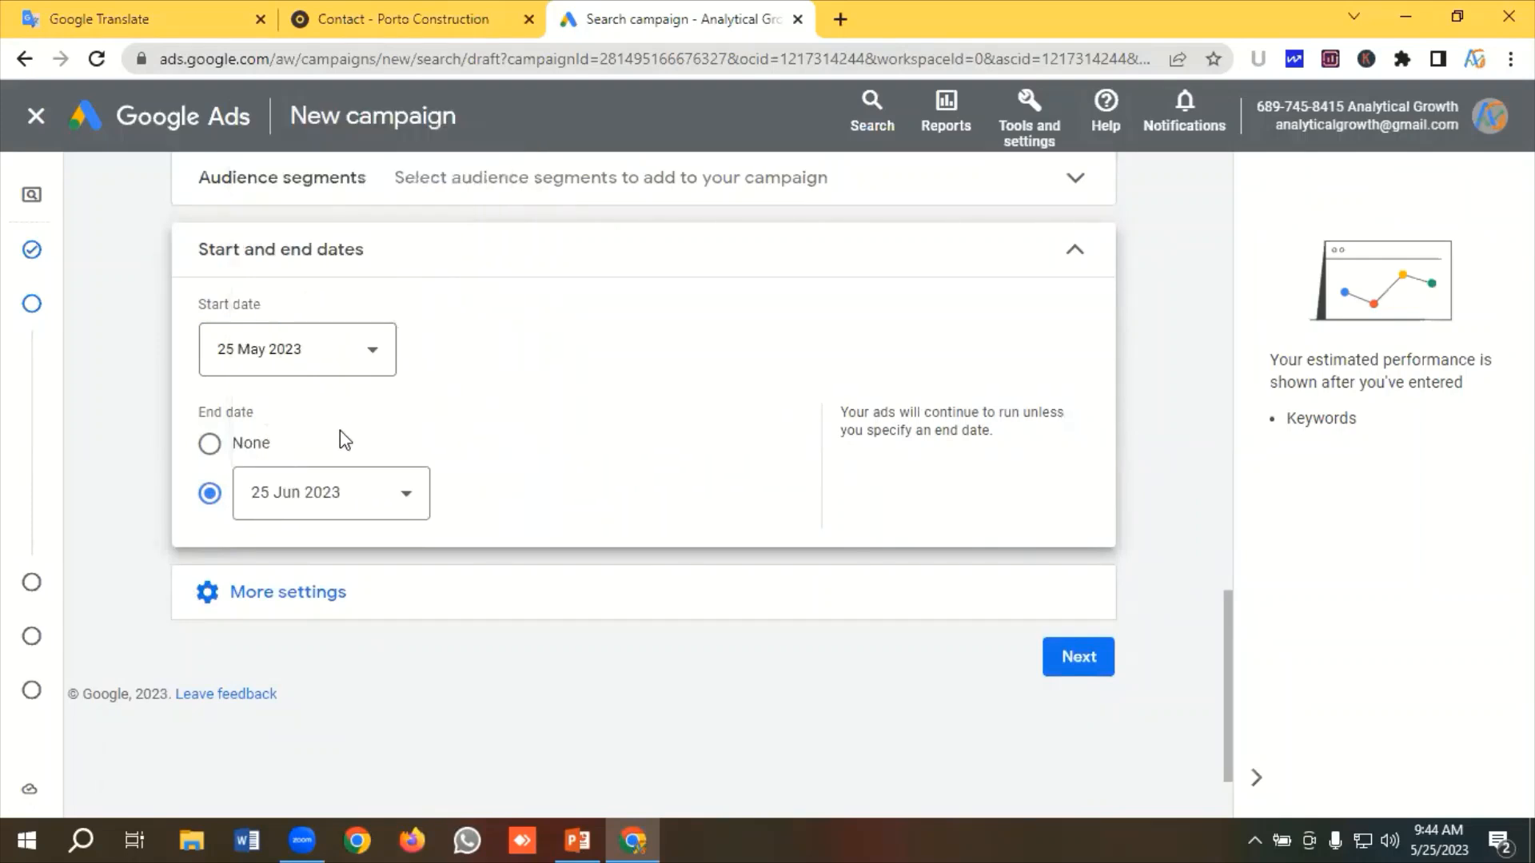
# Open the ad schedule and set it to Mondays - Fridays with a start time of 09:00
pyautogui.scroll(-1, 339, 431)
pyautogui.click(269, 482)
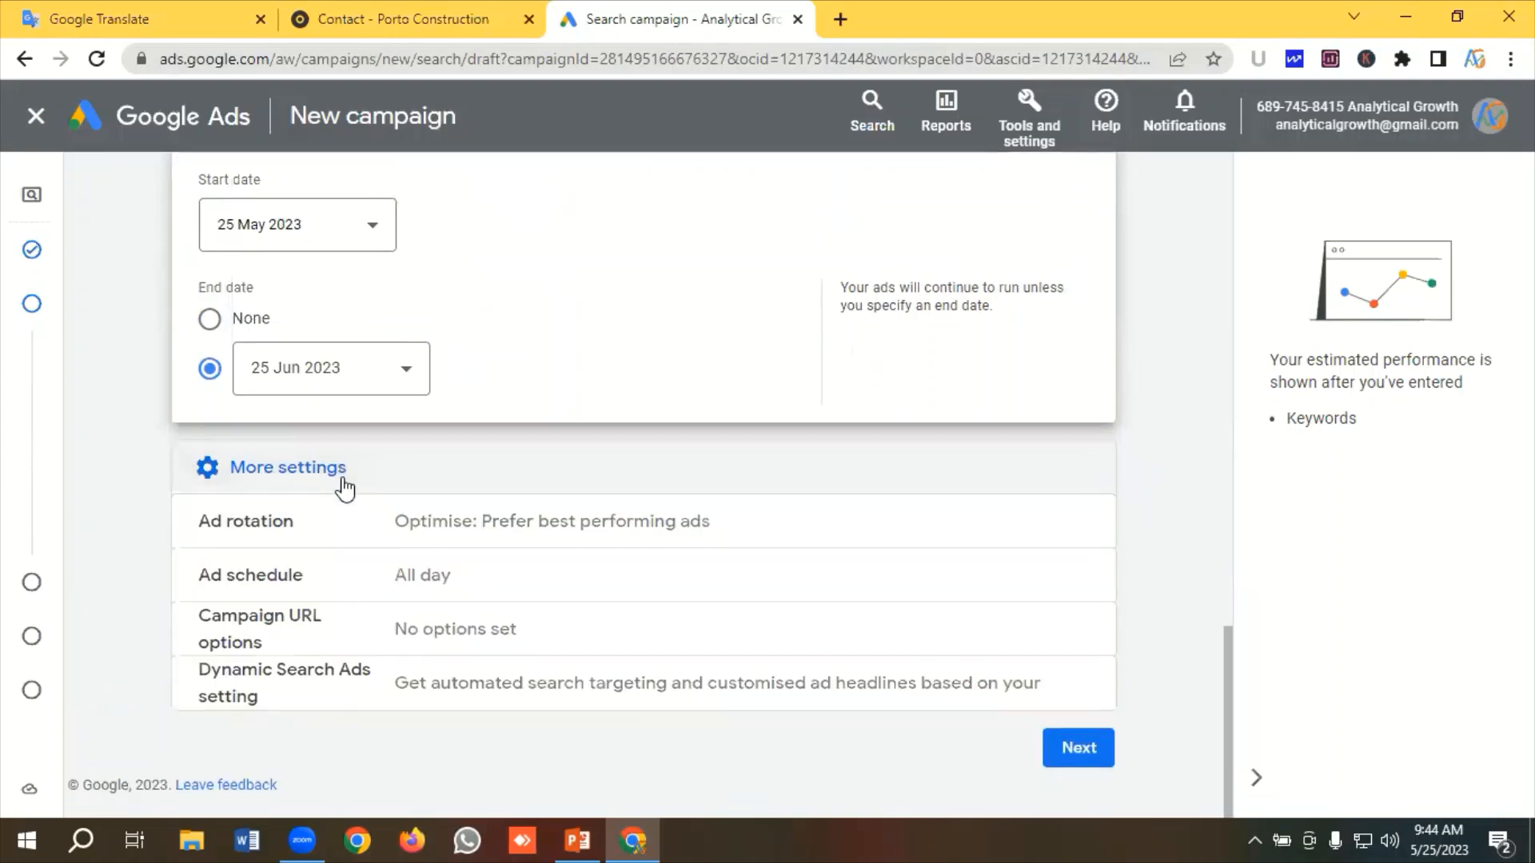
pyautogui.click(269, 586)
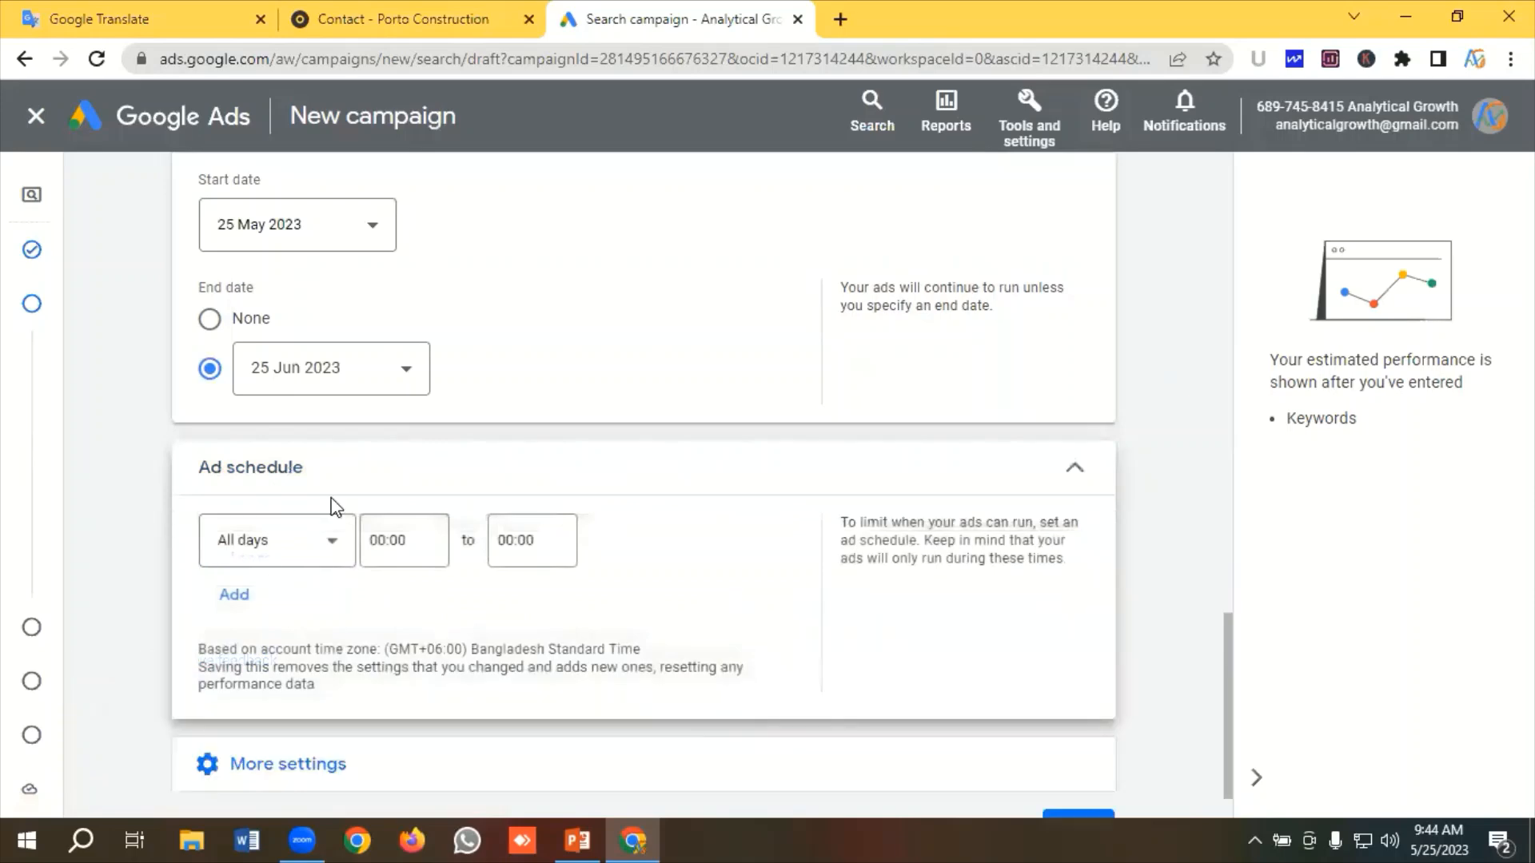
pyautogui.click(312, 552)
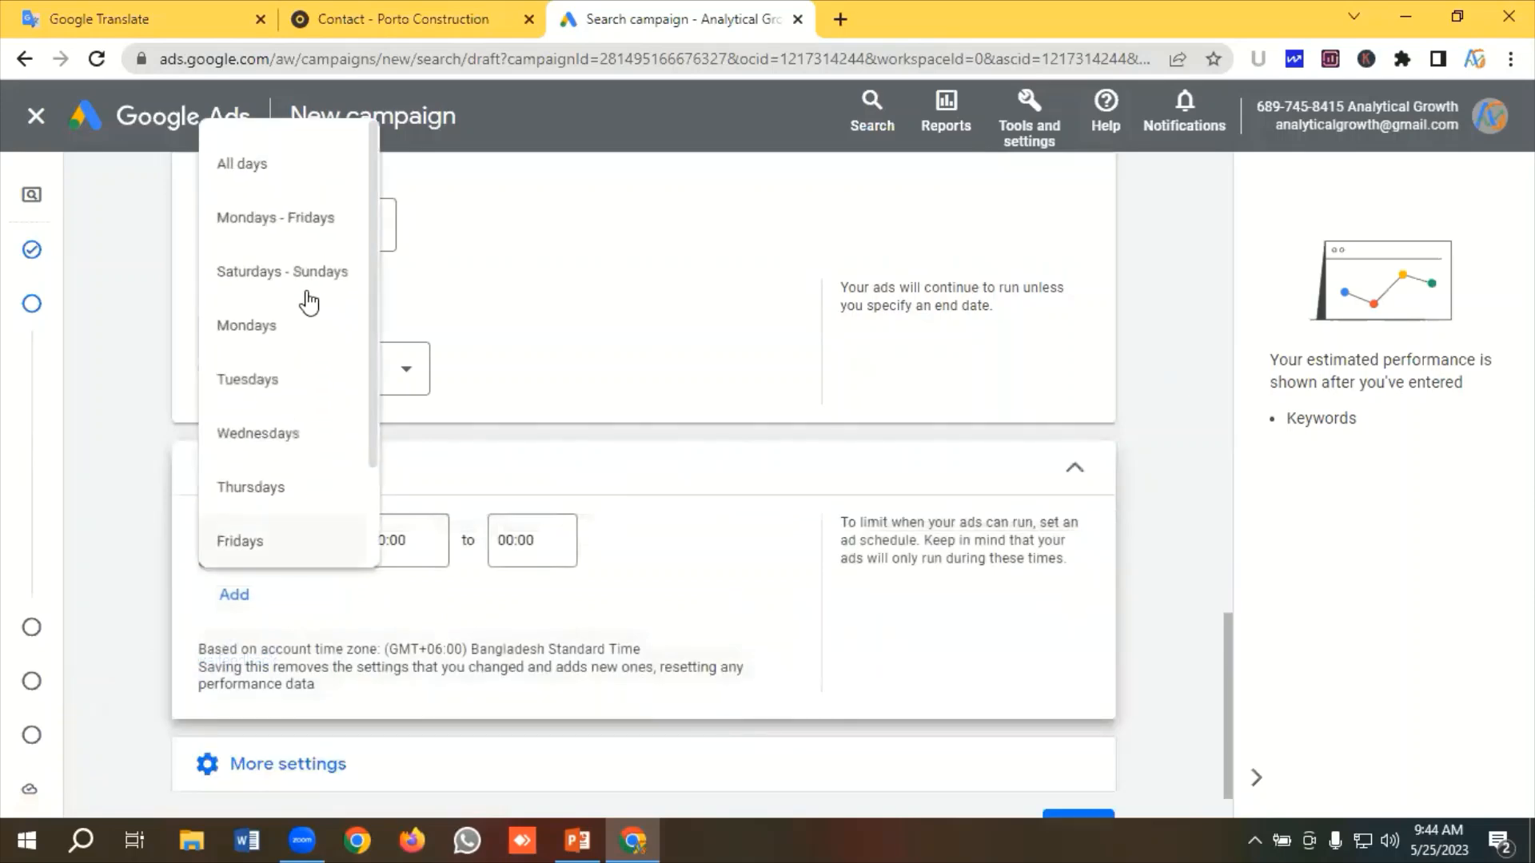
pyautogui.click(275, 222)
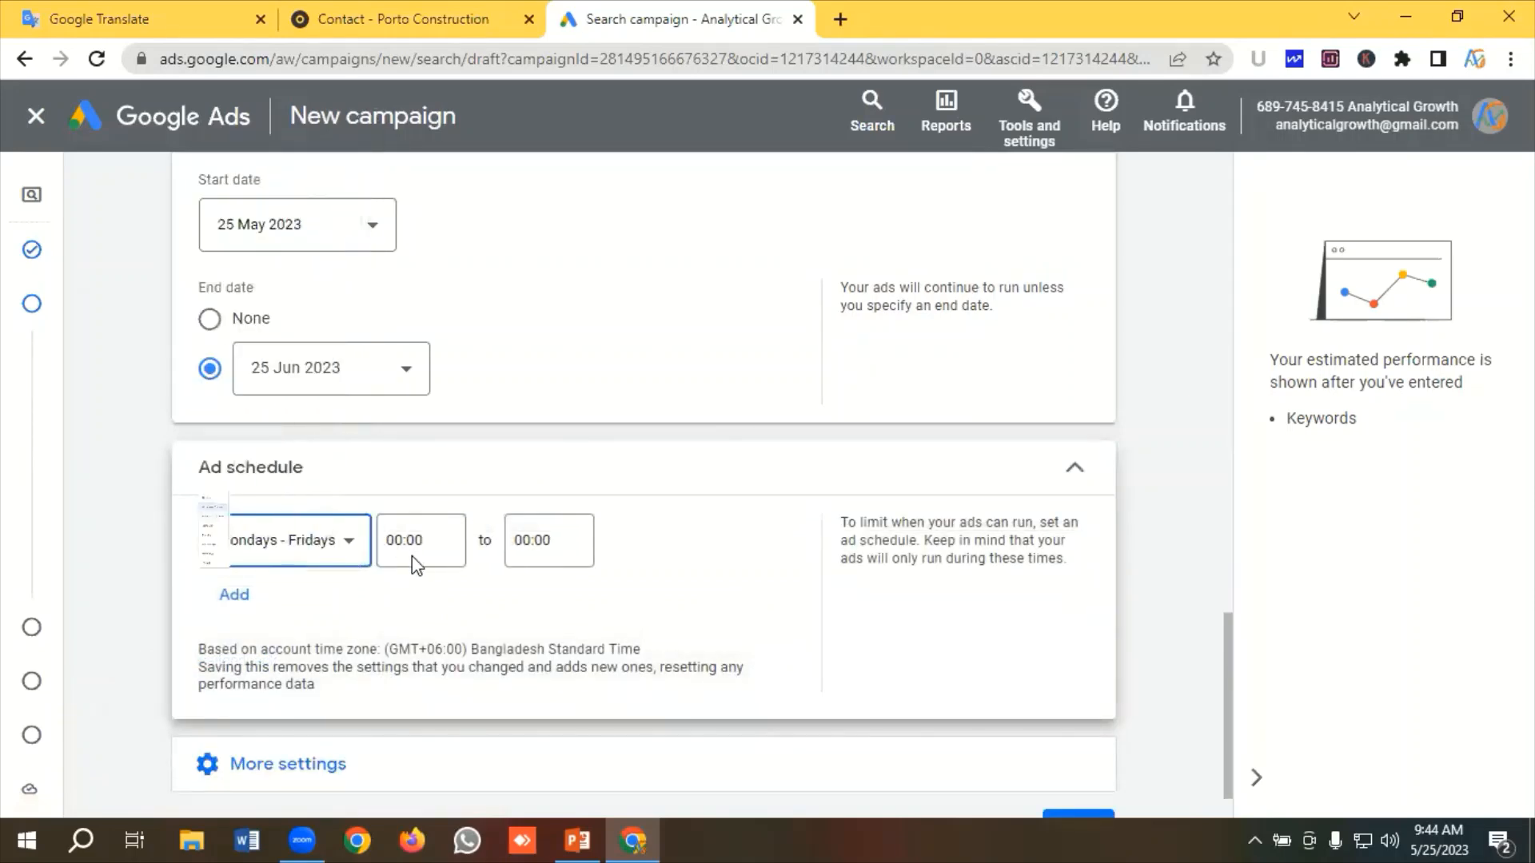
pyautogui.click(421, 551)
pyautogui.scroll(-15, 432, 334)
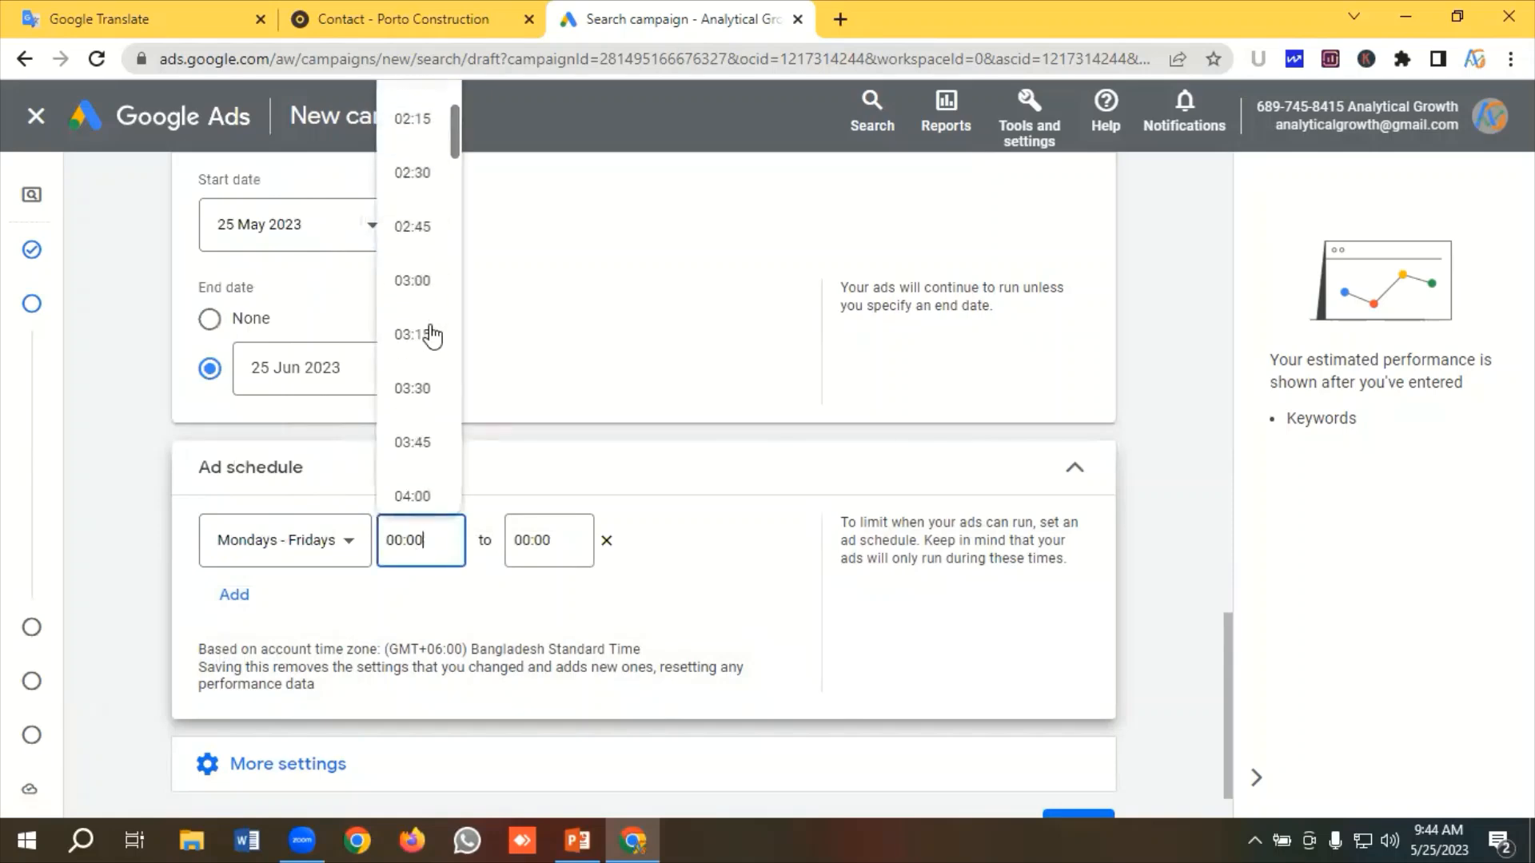
pyautogui.scroll(-7, 433, 334)
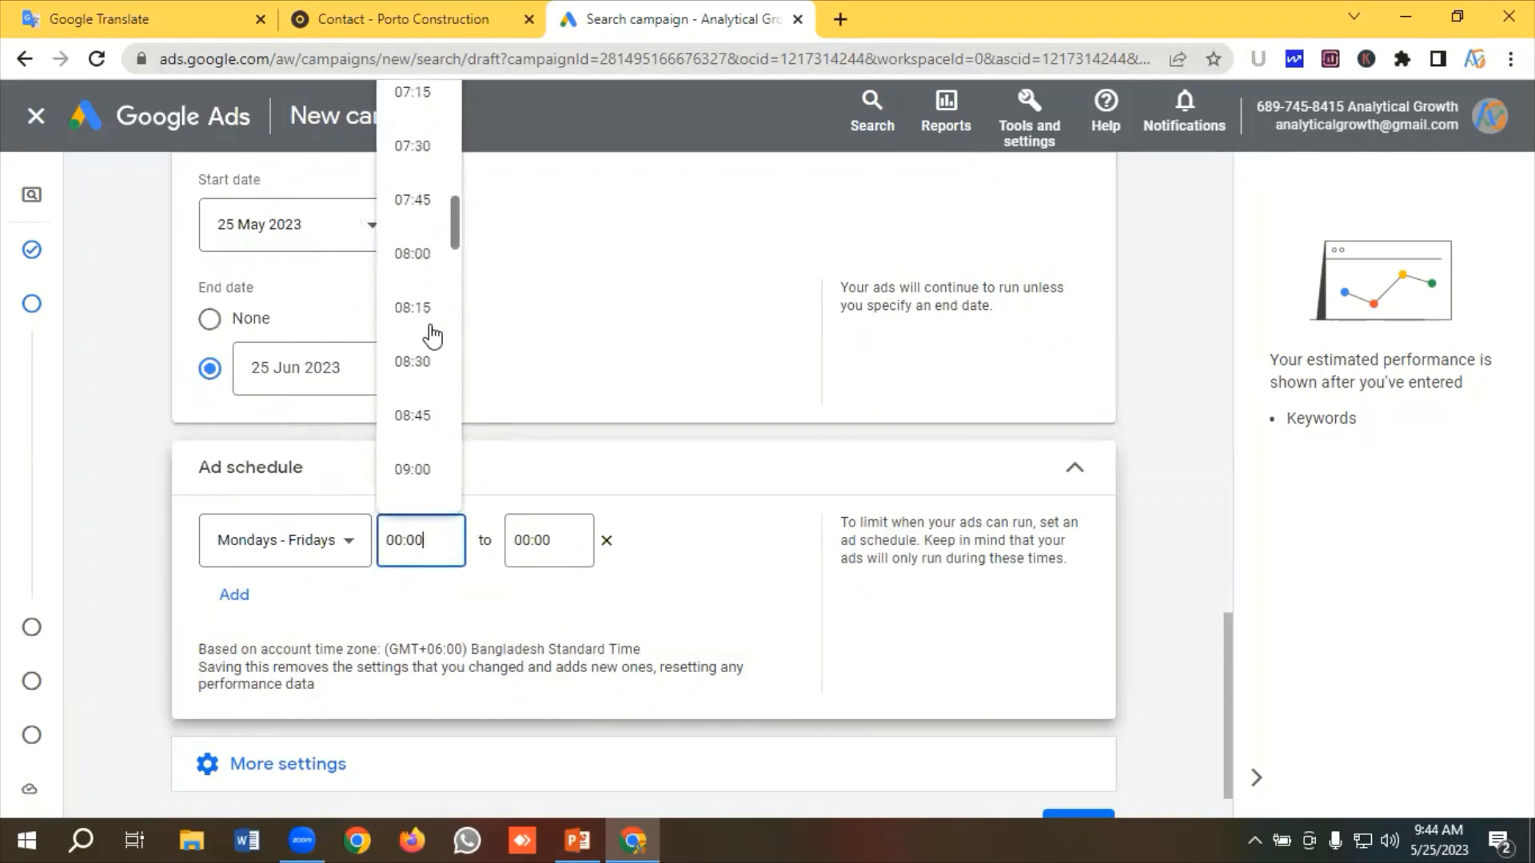
pyautogui.click(417, 254)
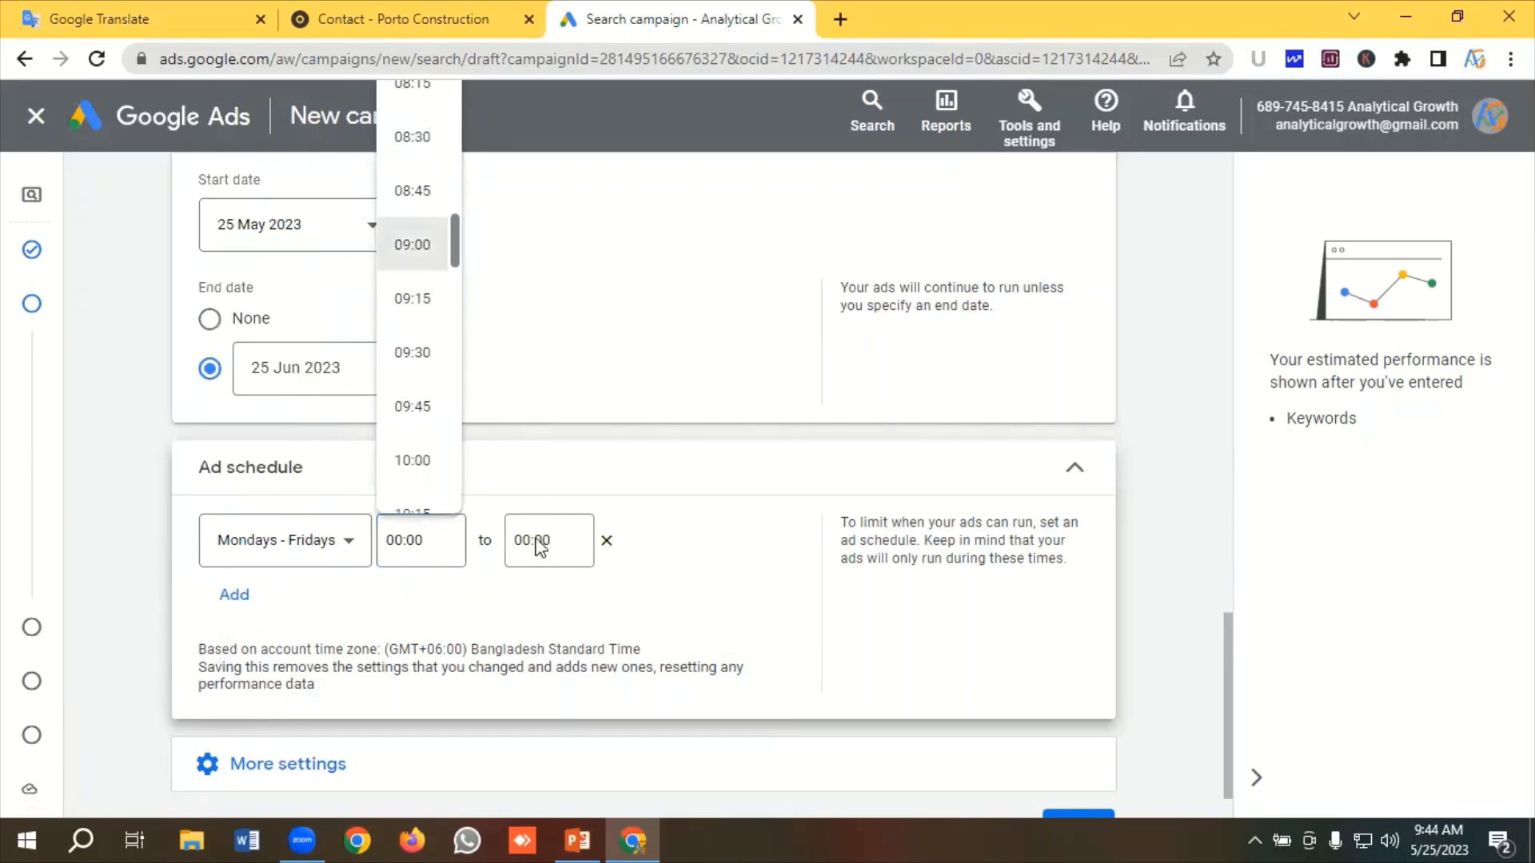
# Set the ad schedule's end time to 18:00 and continue to the keywords and ads stage
pyautogui.click(540, 545)
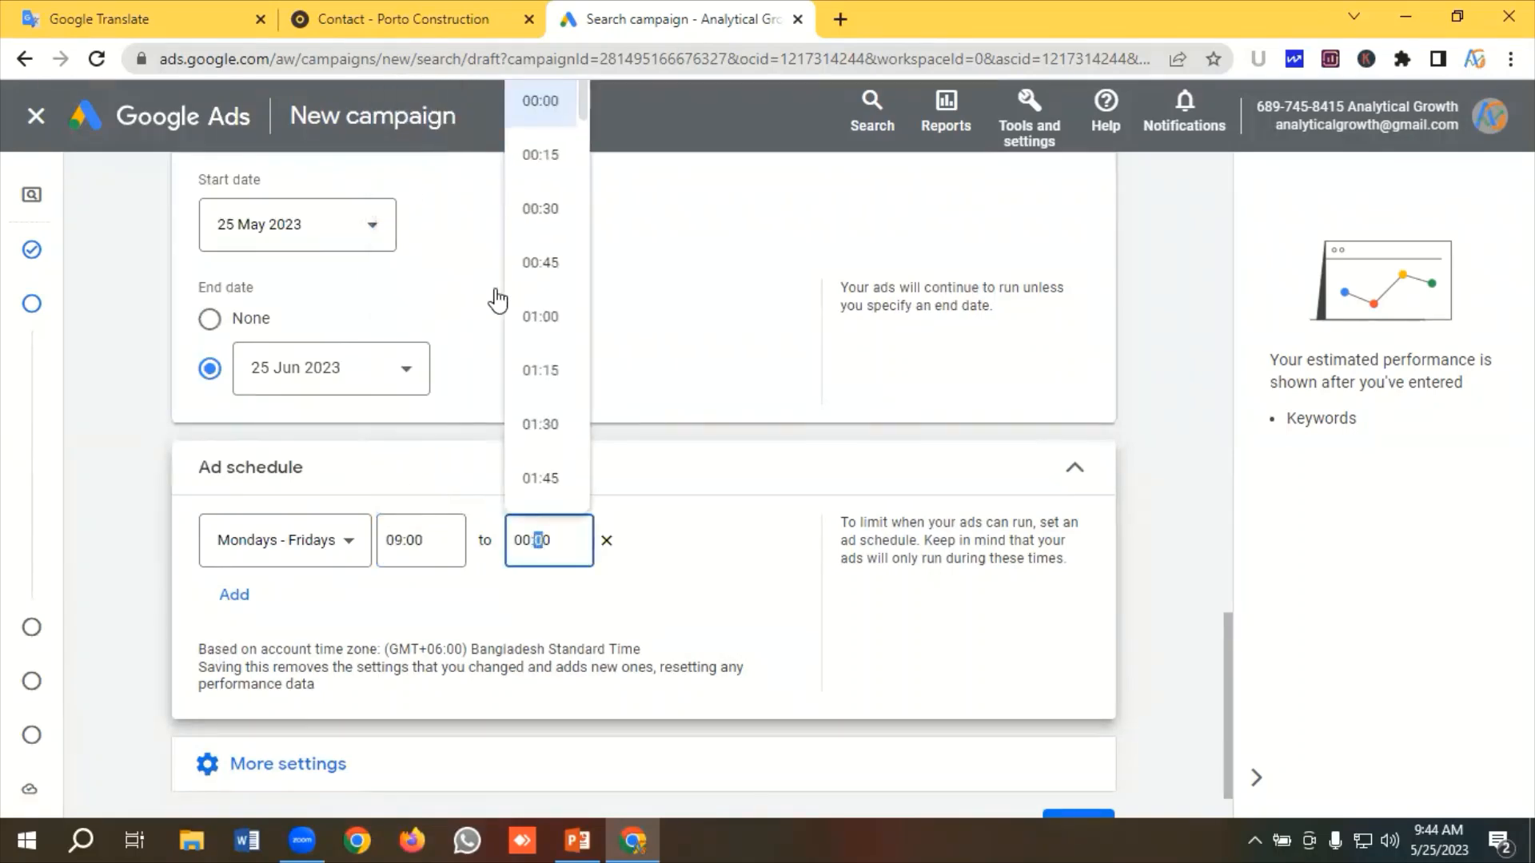
pyautogui.scroll(-10, 552, 347)
pyautogui.scroll(-20, 555, 349)
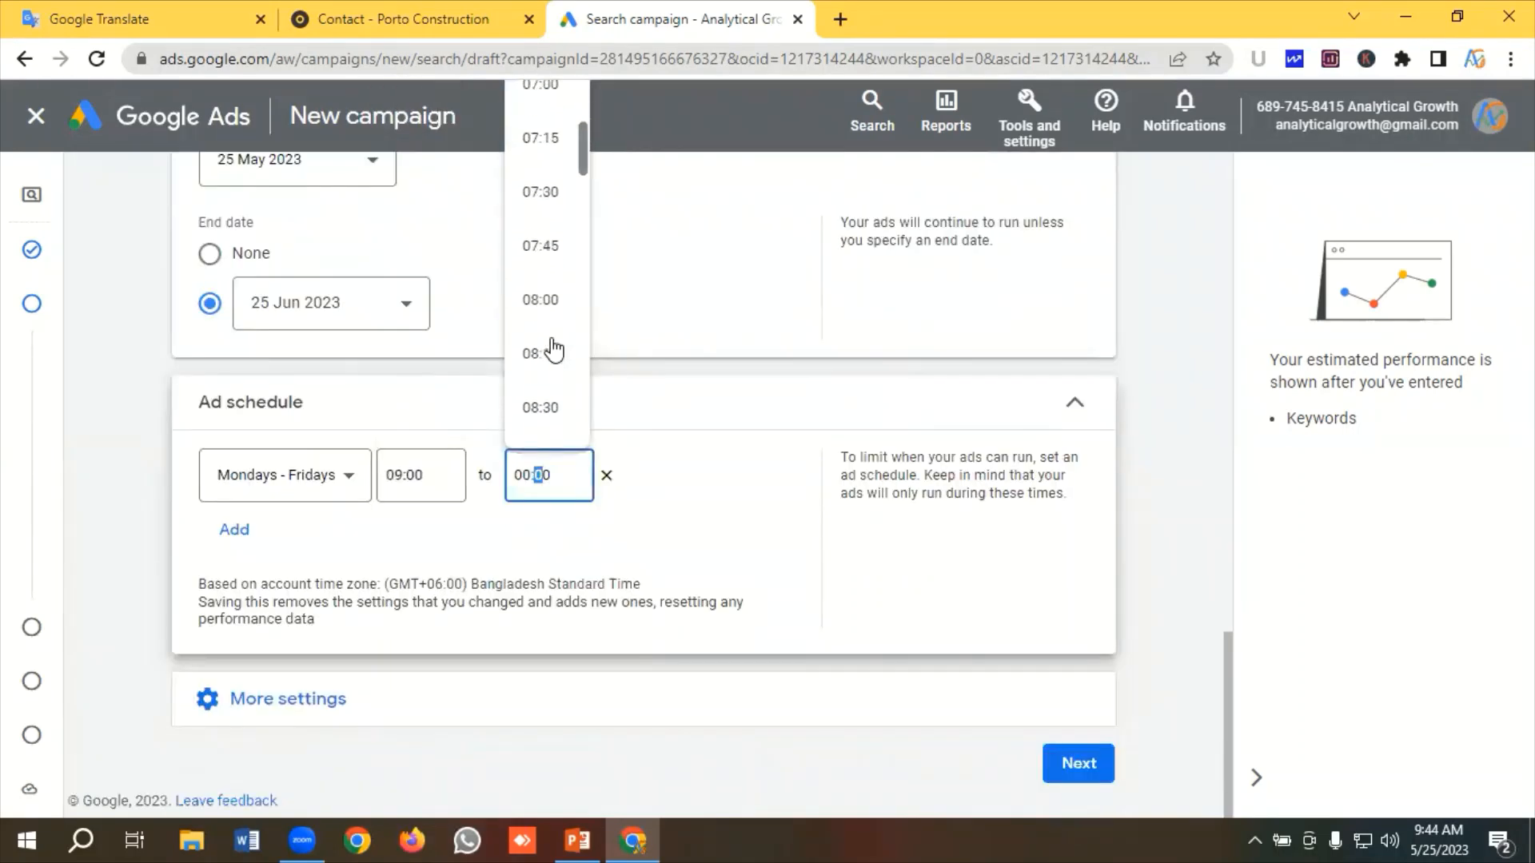
pyautogui.scroll(-7, 556, 345)
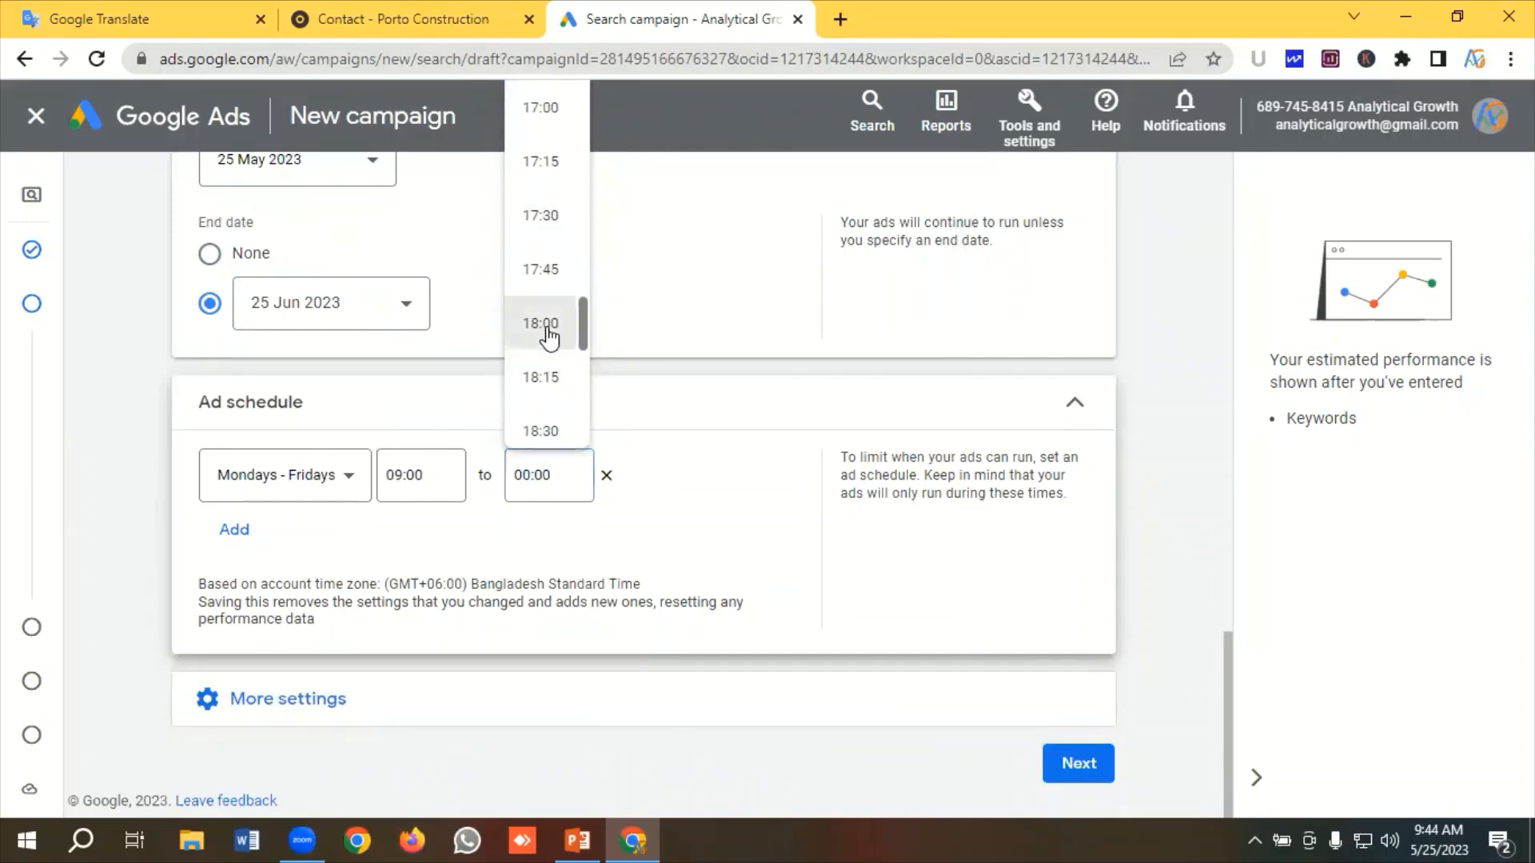
pyautogui.click(549, 336)
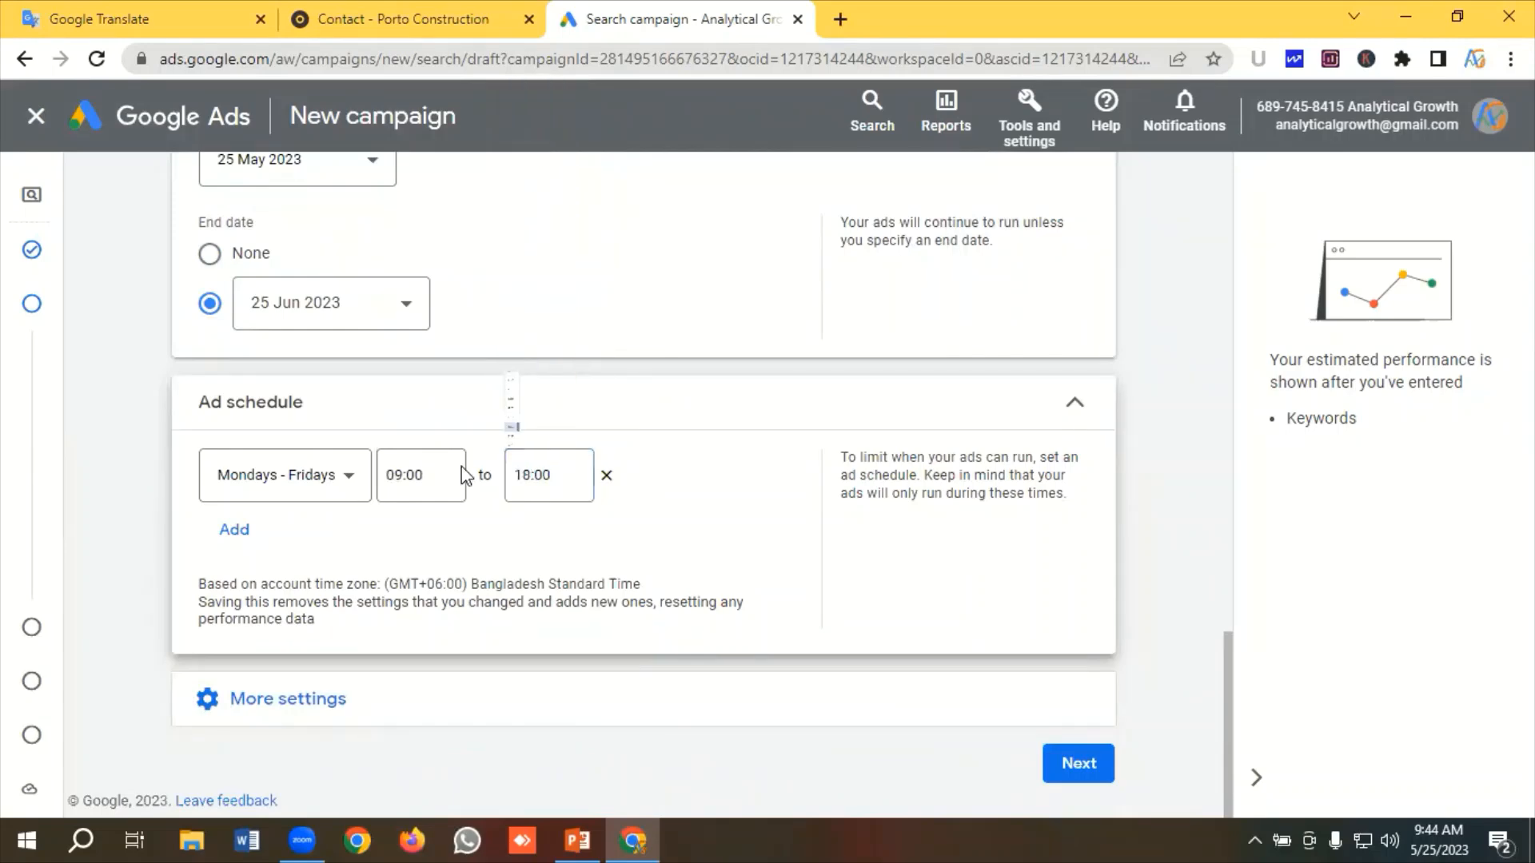
pyautogui.click(299, 709)
pyautogui.scroll(-2, 446, 483)
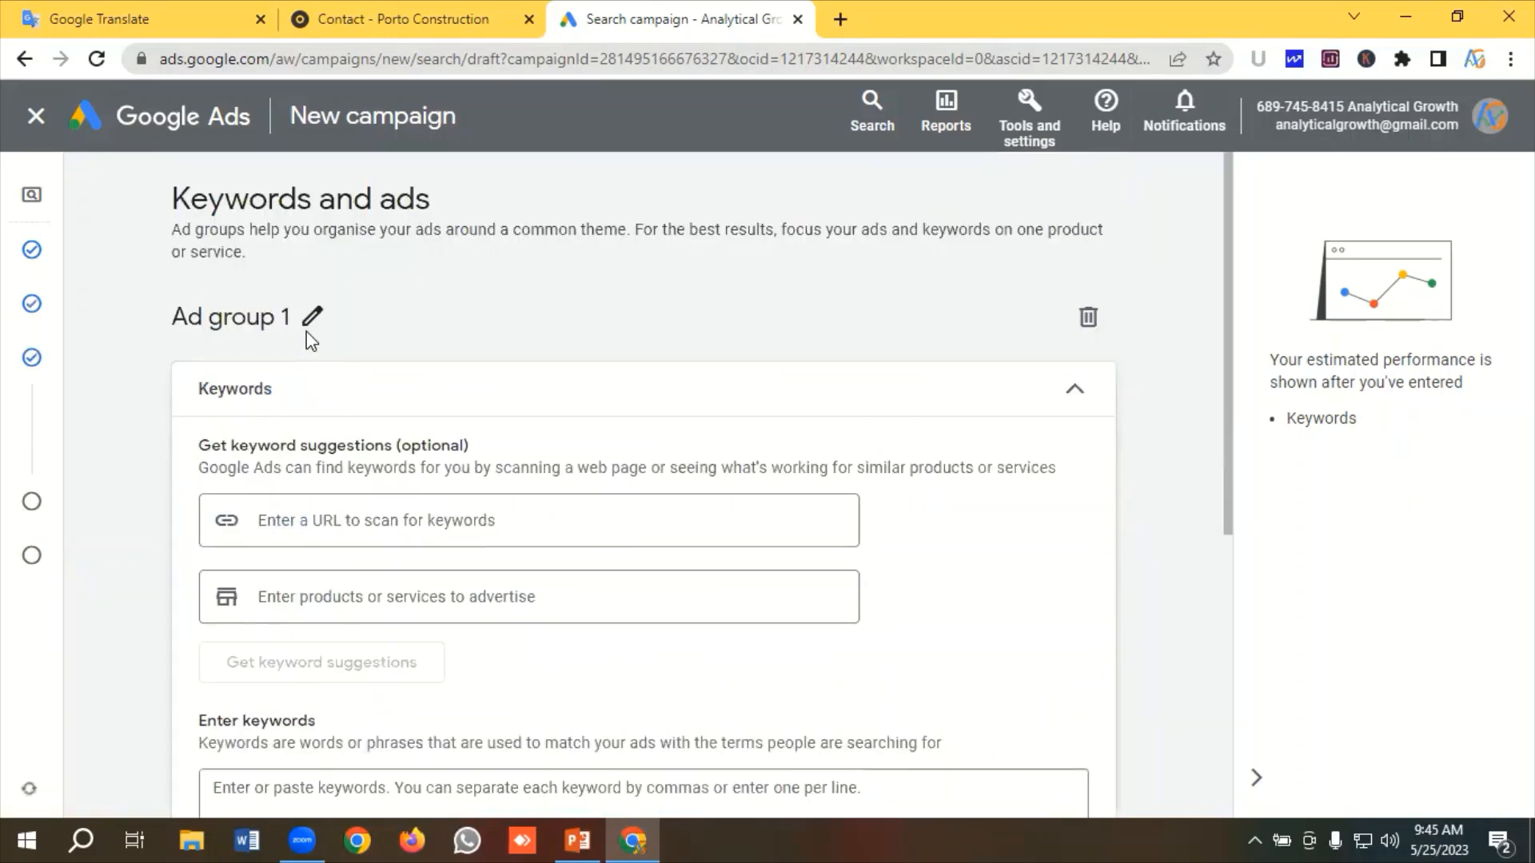
# Copy the ad group name "steel detailing" from the prepared text in Google Translate and return to the Google Ads campaign
pyautogui.click(133, 11)
pyautogui.scroll(11, 328, 375)
pyautogui.moveTo(278, 312); pyautogui.dragTo(163, 318)
pyautogui.rightClick(203, 314)
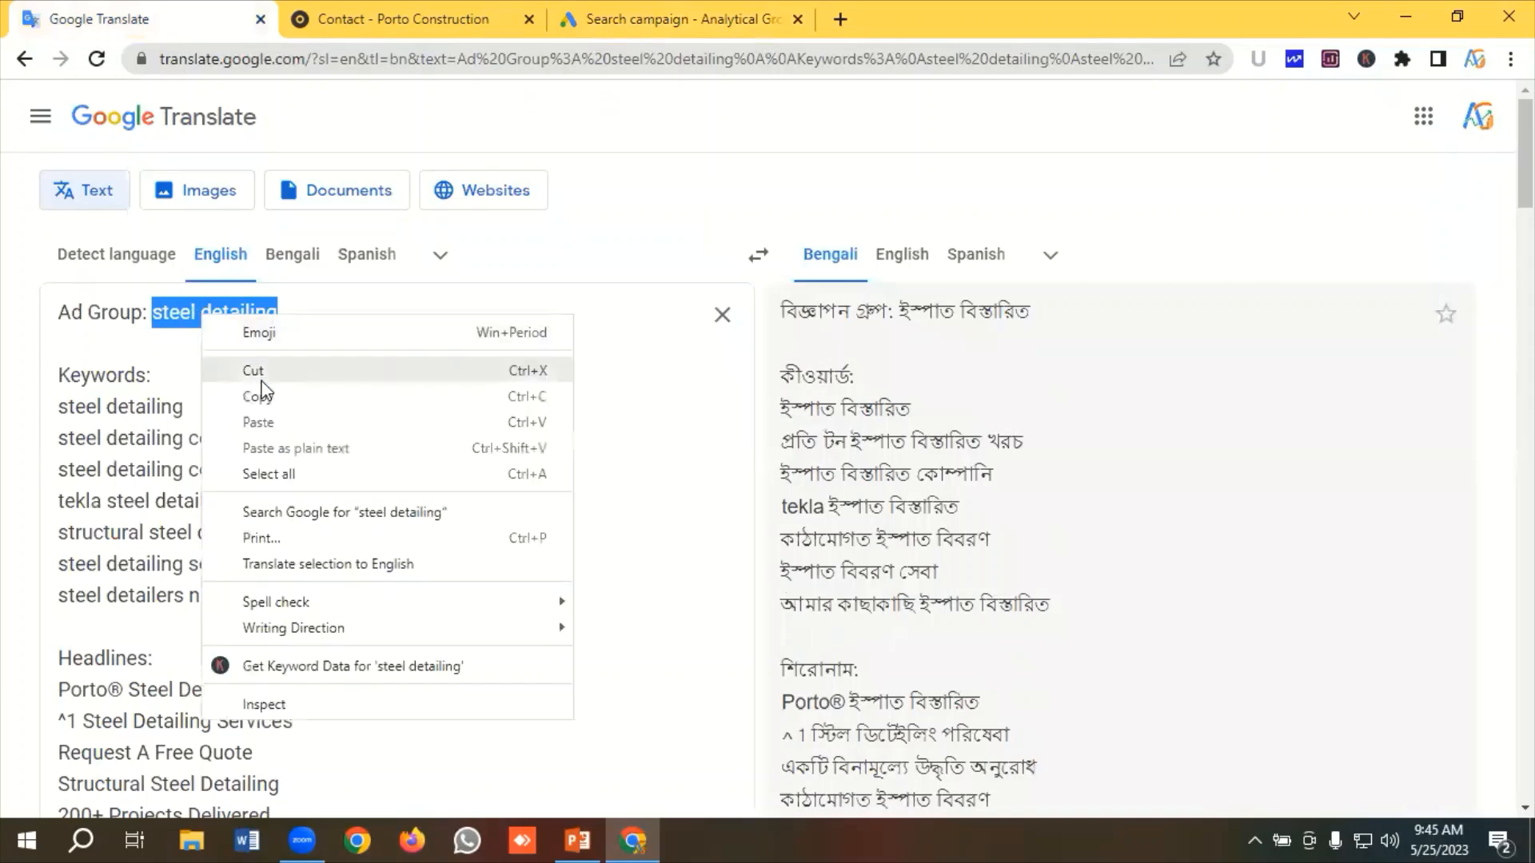
pyautogui.click(256, 394)
pyautogui.click(628, 18)
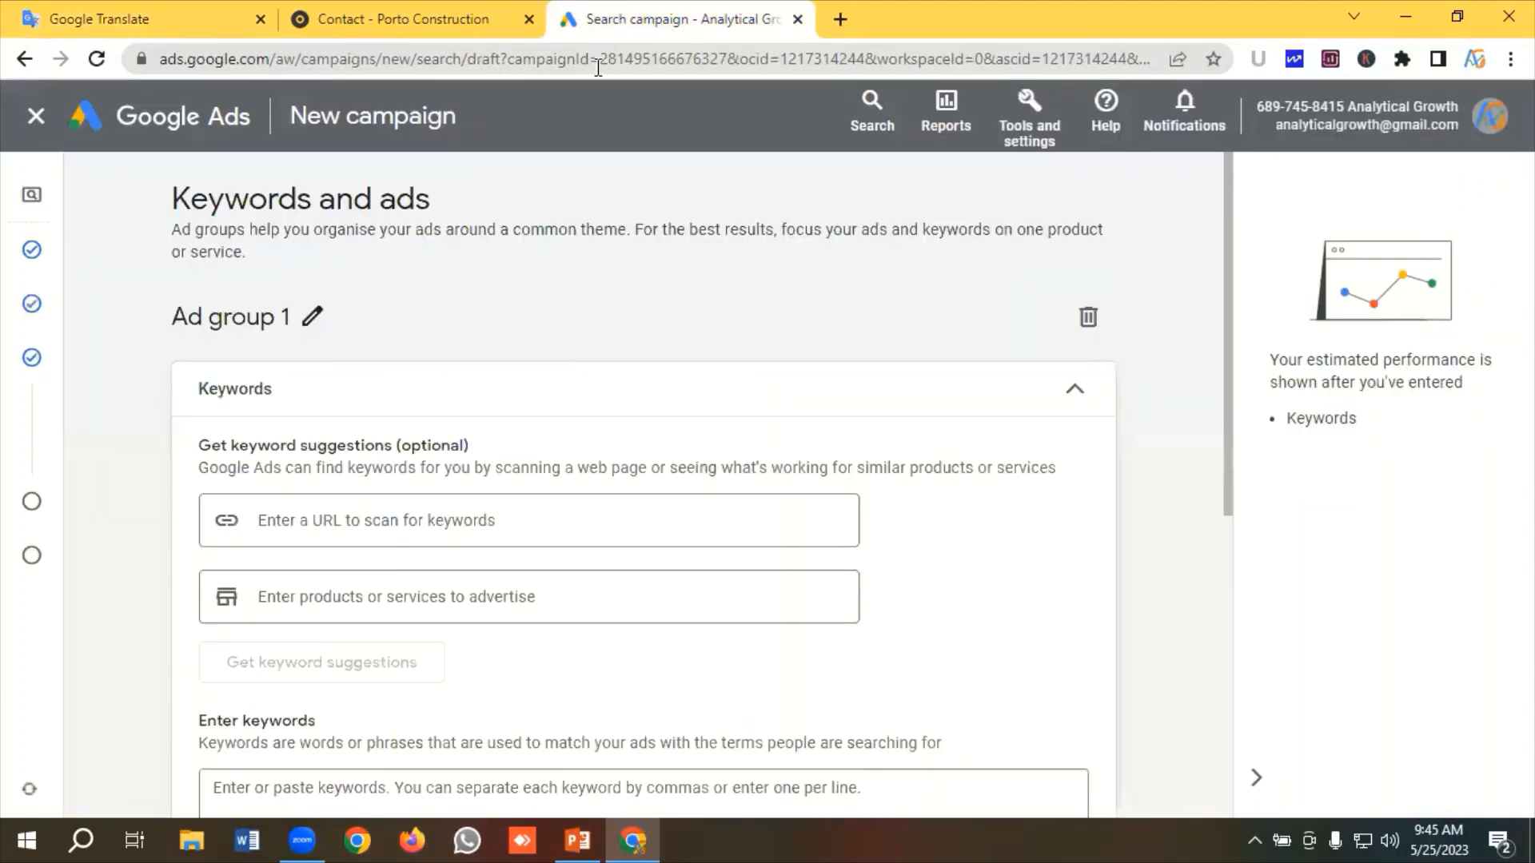
# Rename Ad group 1 as "steel detailing phrase", using the copied name
pyautogui.click(313, 320)
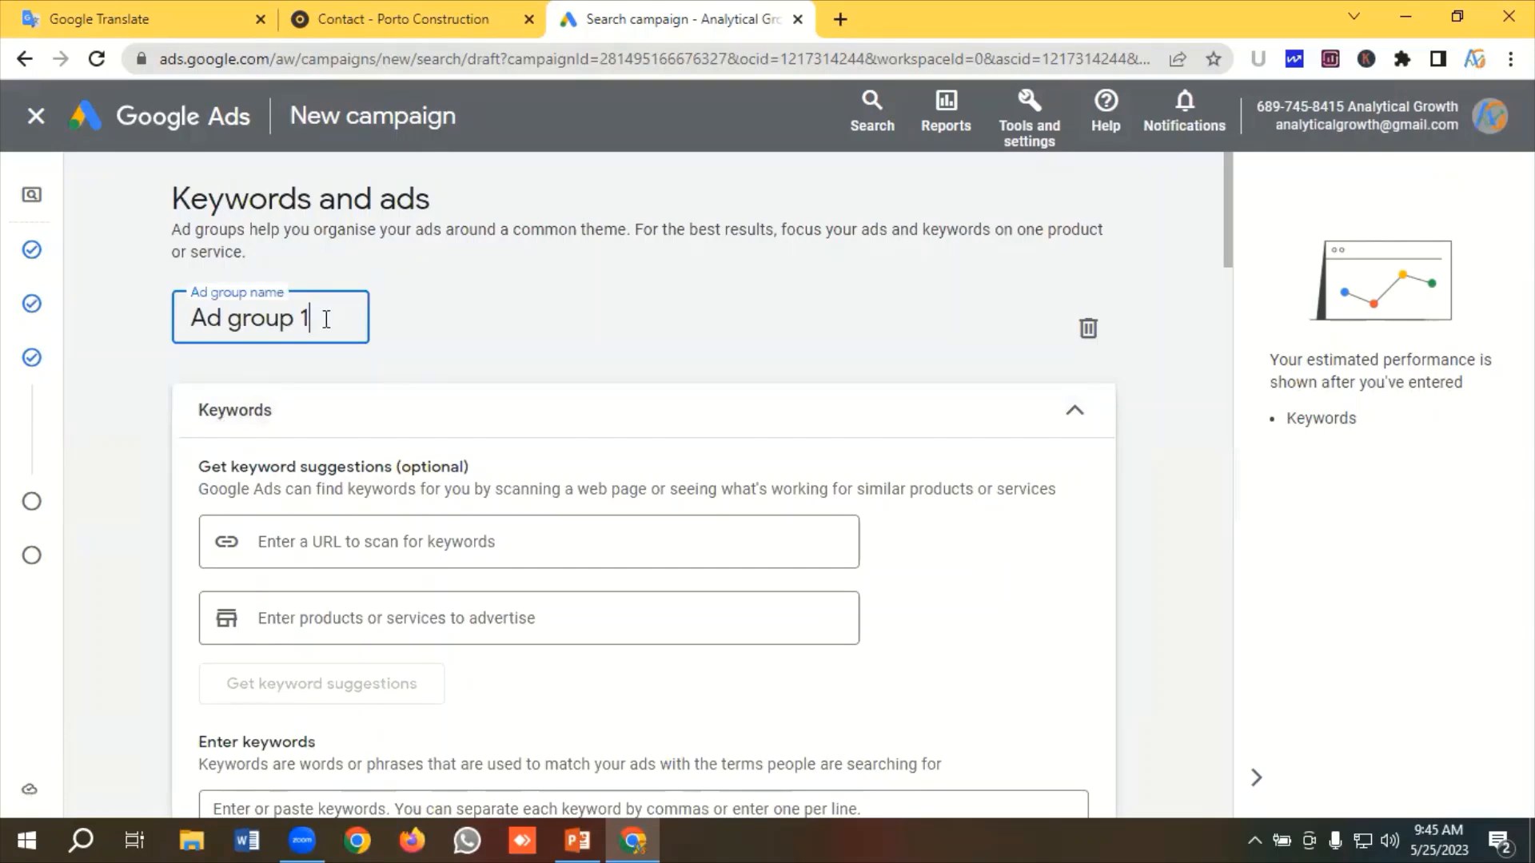
pyautogui.tripleClick(327, 326)
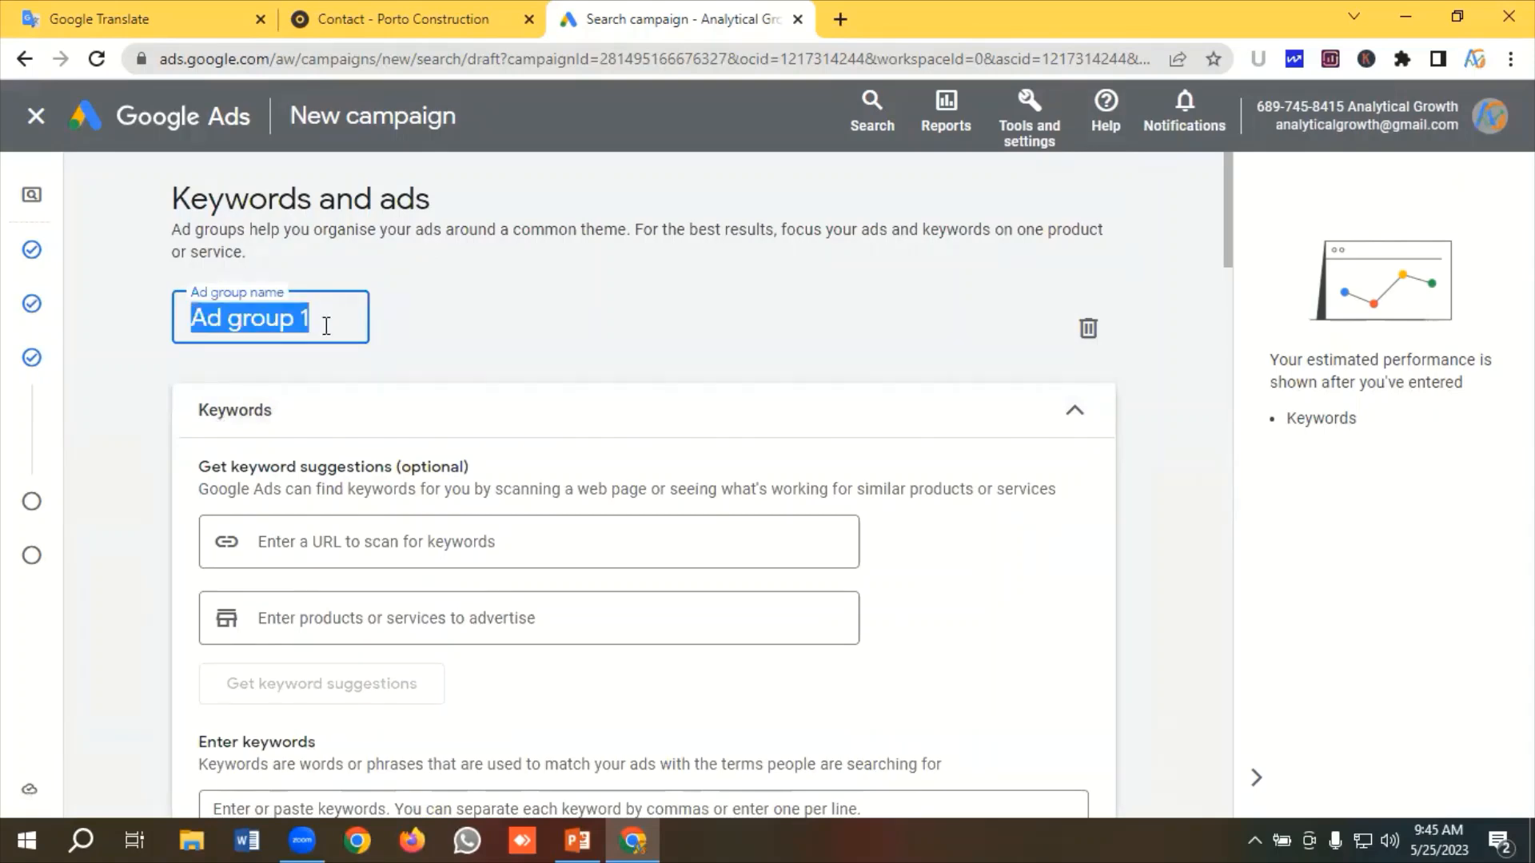
pyautogui.hotkey('ctrl', 'v')
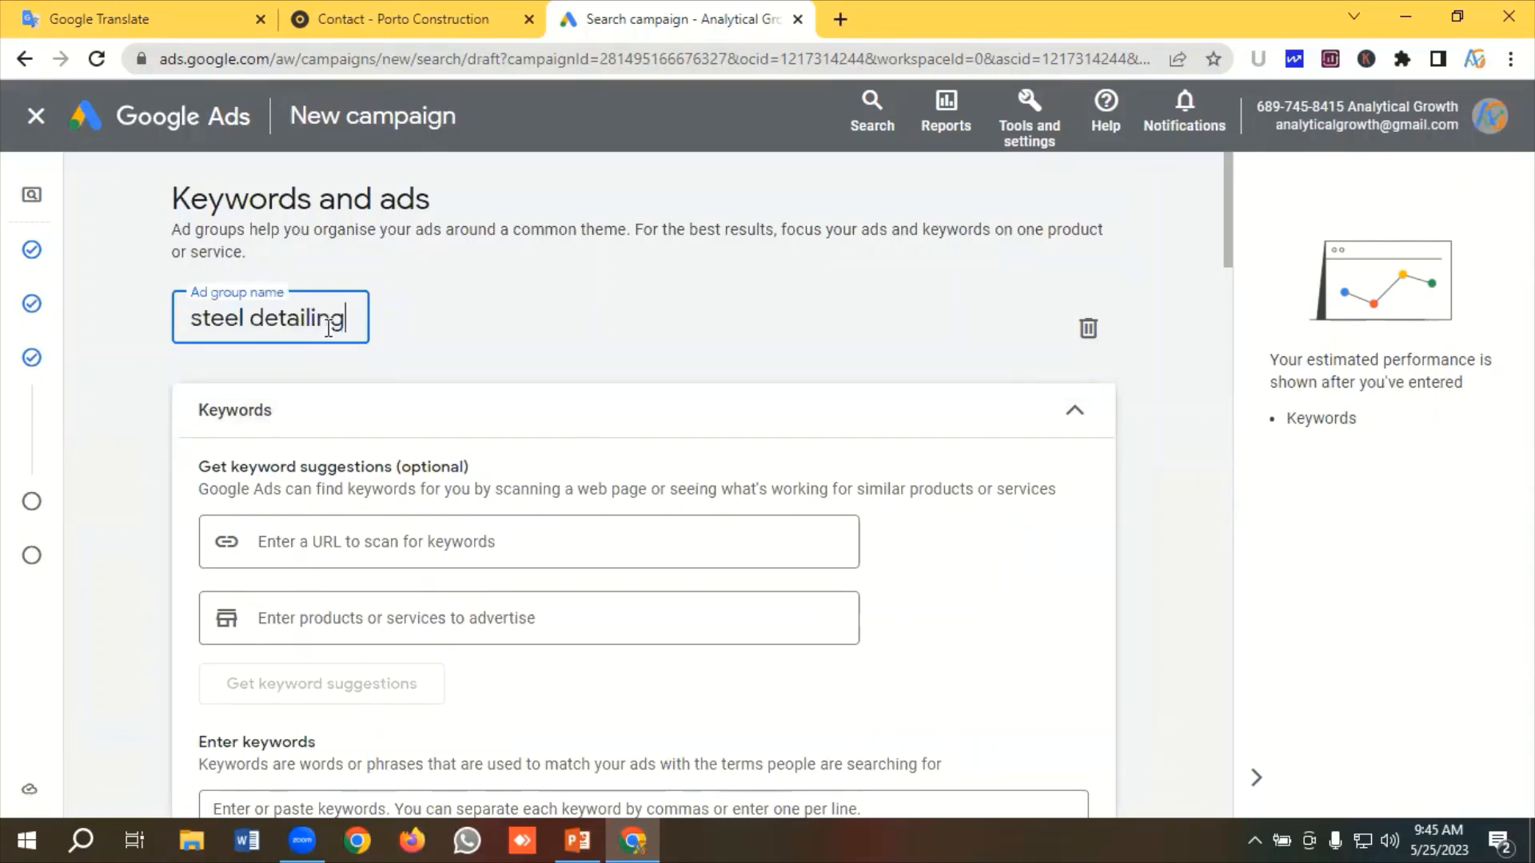
pyautogui.write('ph')
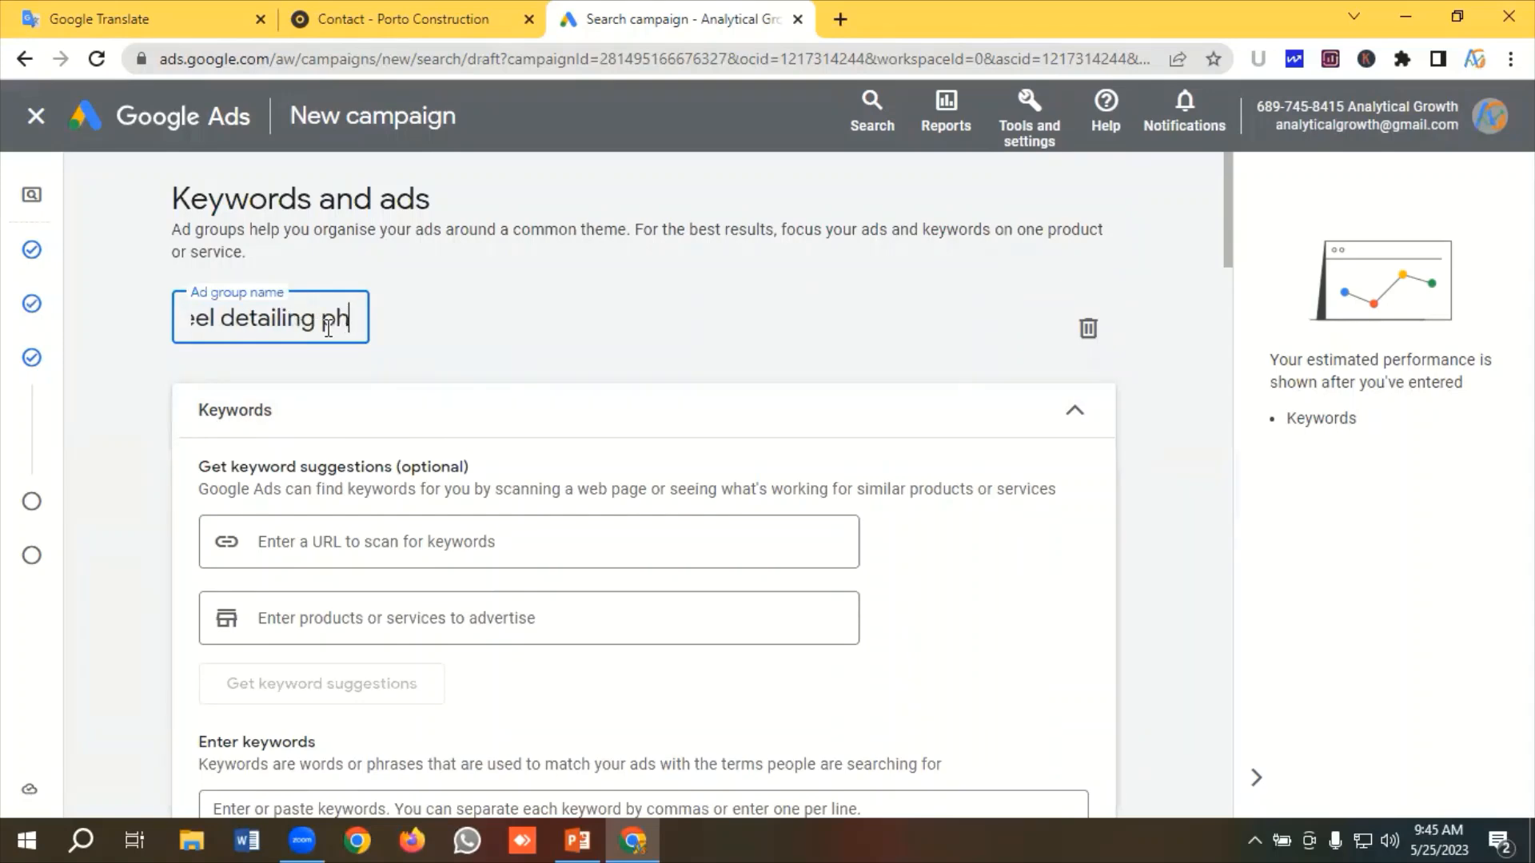
pyautogui.write('rase')
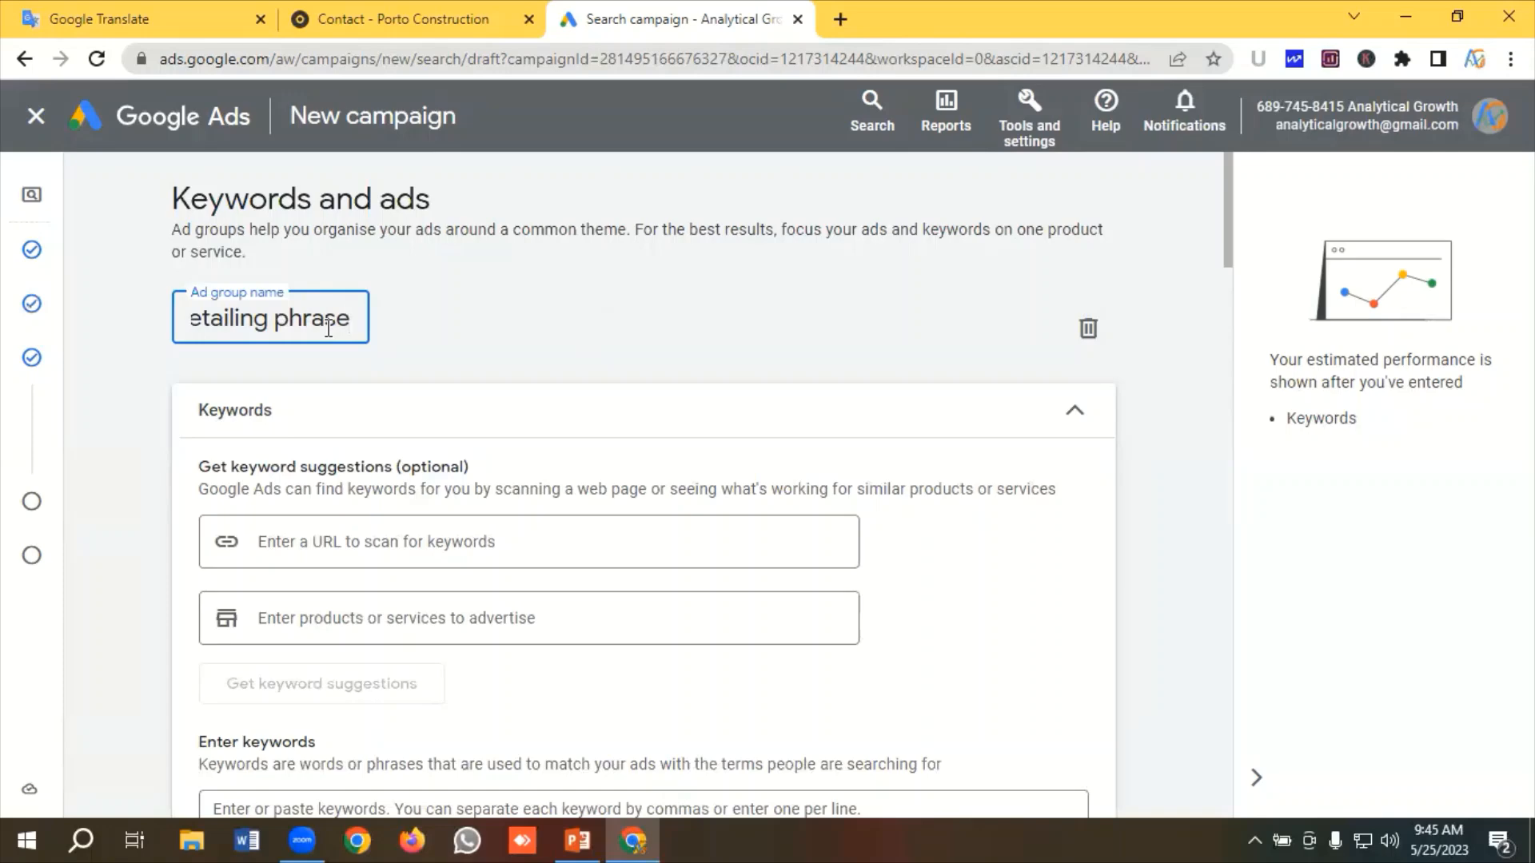
# Copy the seven prepared keywords, from "steel detailing" to "steel detailers near me", from the source text in Google Translate
pyautogui.scroll(-4, 368, 416)
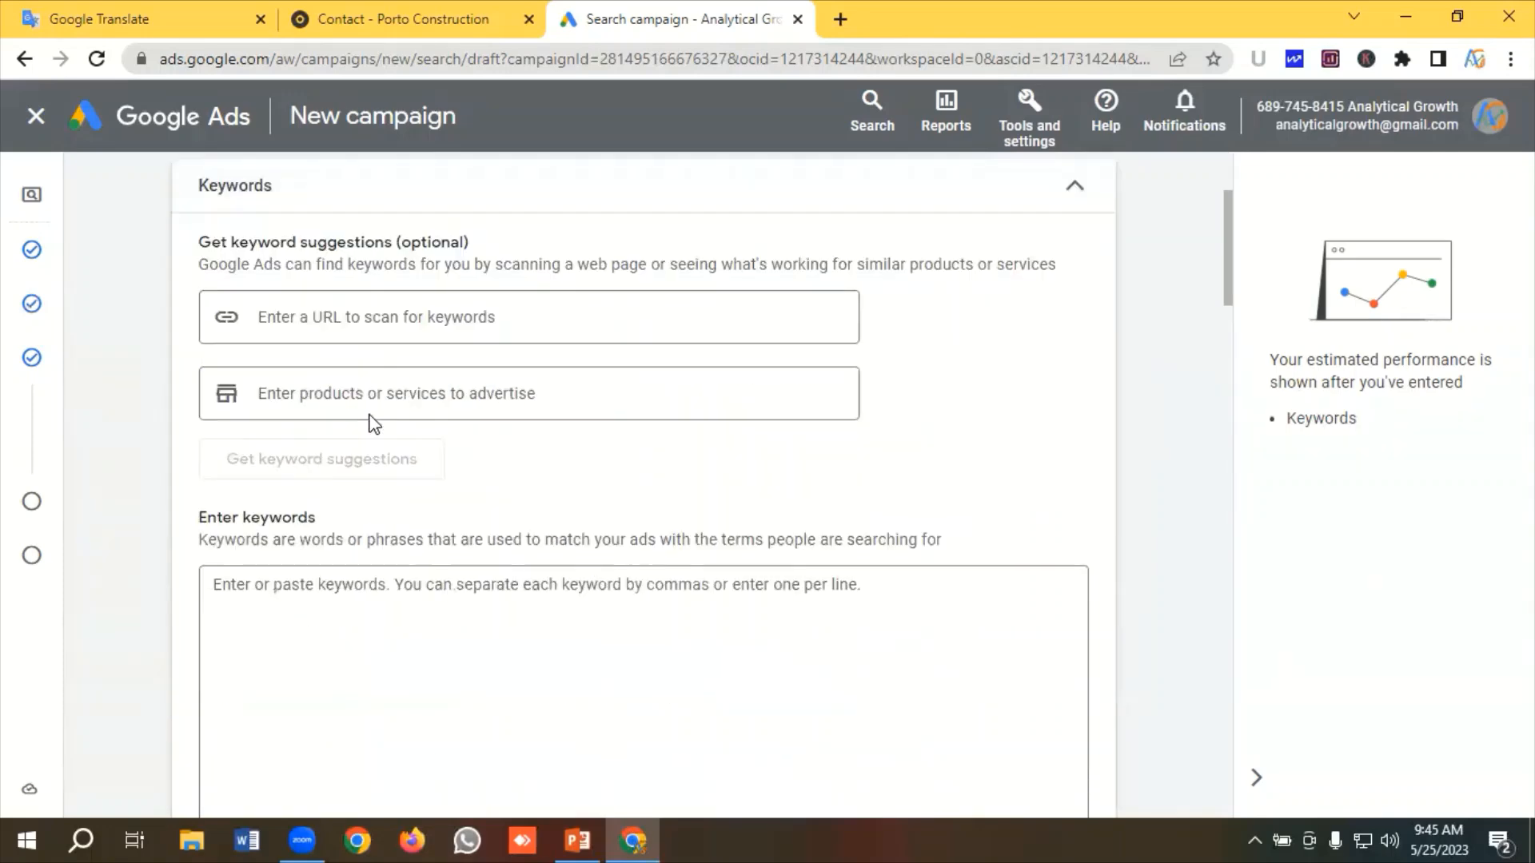
pyautogui.click(288, 478)
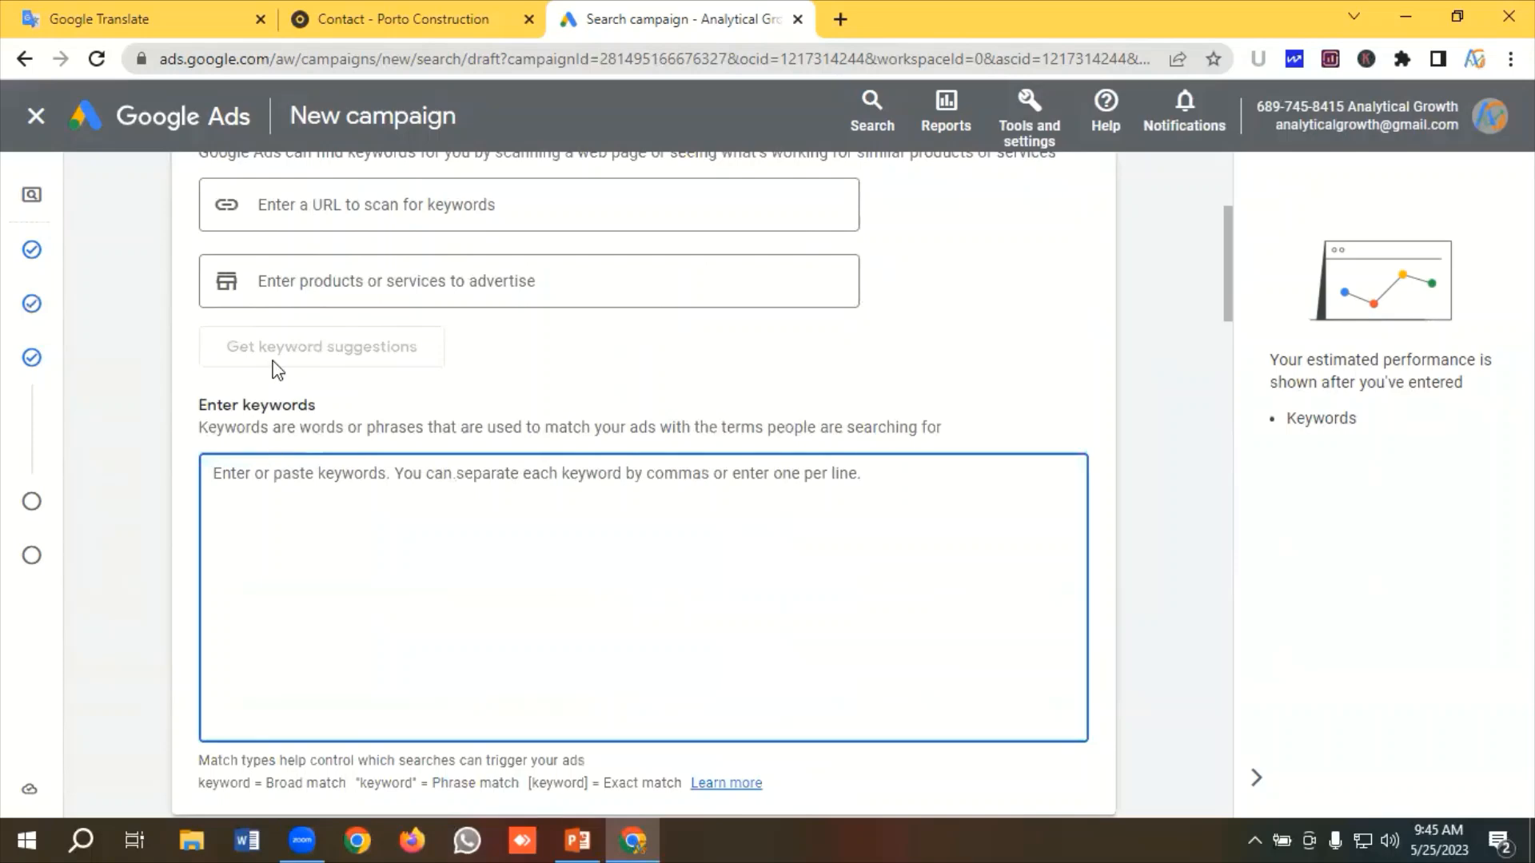
pyautogui.click(160, 23)
pyautogui.scroll(-1, 264, 448)
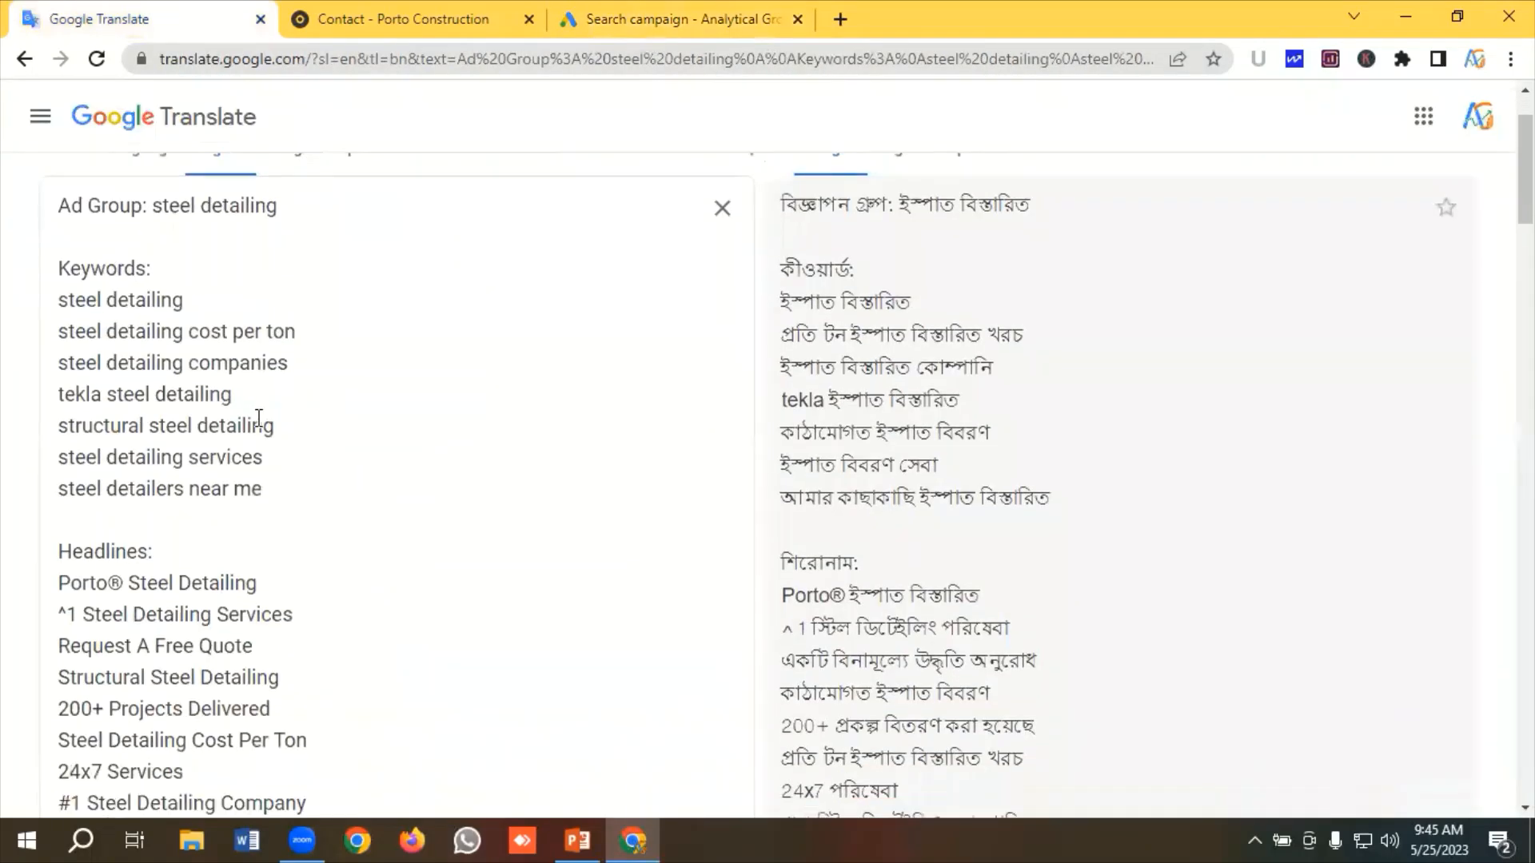
pyautogui.moveTo(286, 481); pyautogui.dragTo(58, 301)
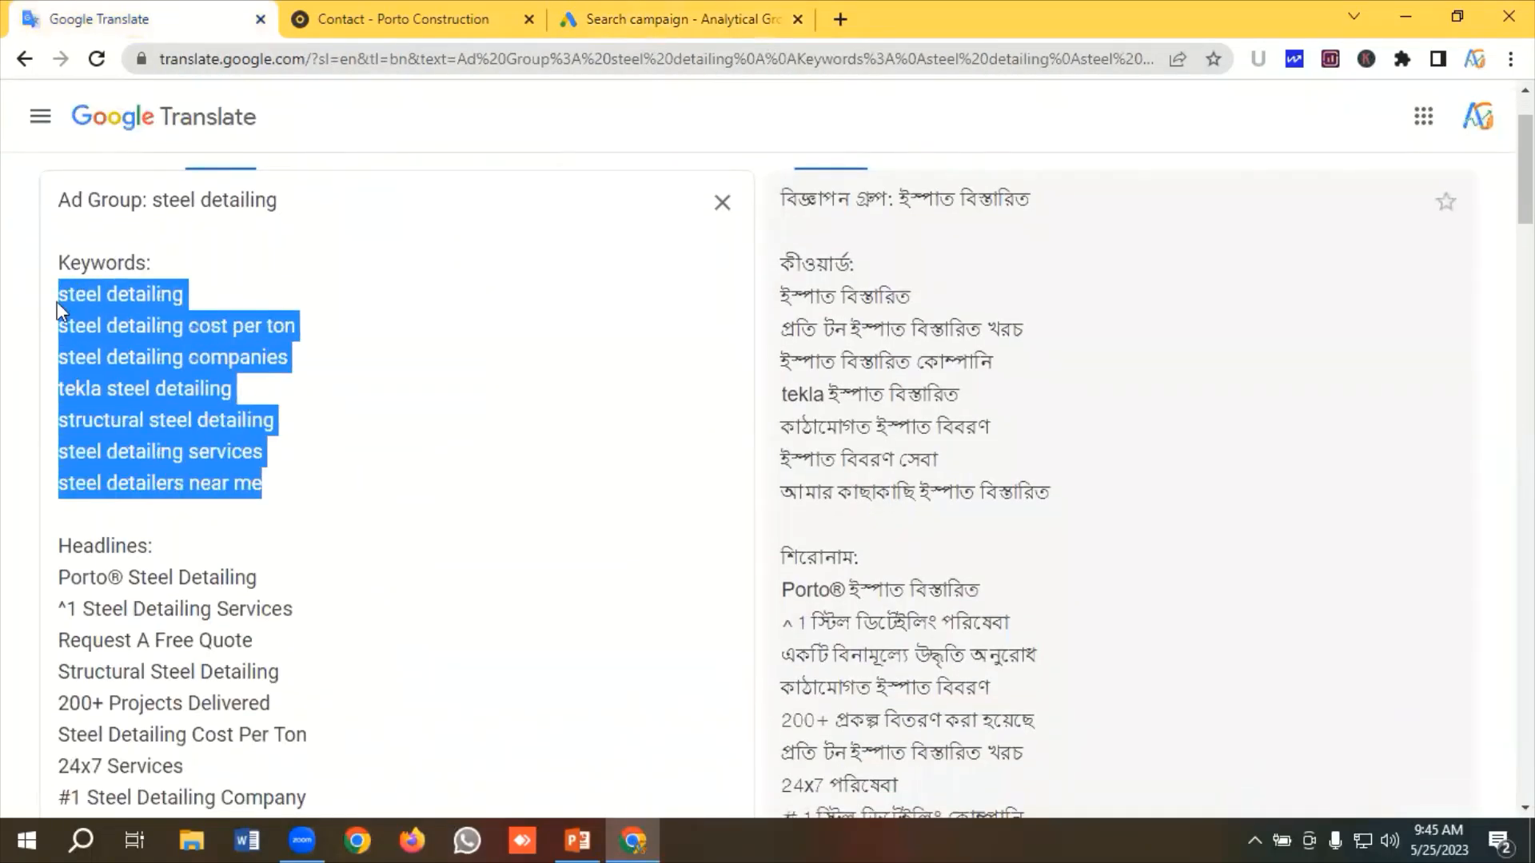
pyautogui.rightClick(166, 340)
pyautogui.click(196, 418)
# Open the AdWords Wrapper site (adwordswrapper.com) in a new browser tab
pyautogui.click(841, 21)
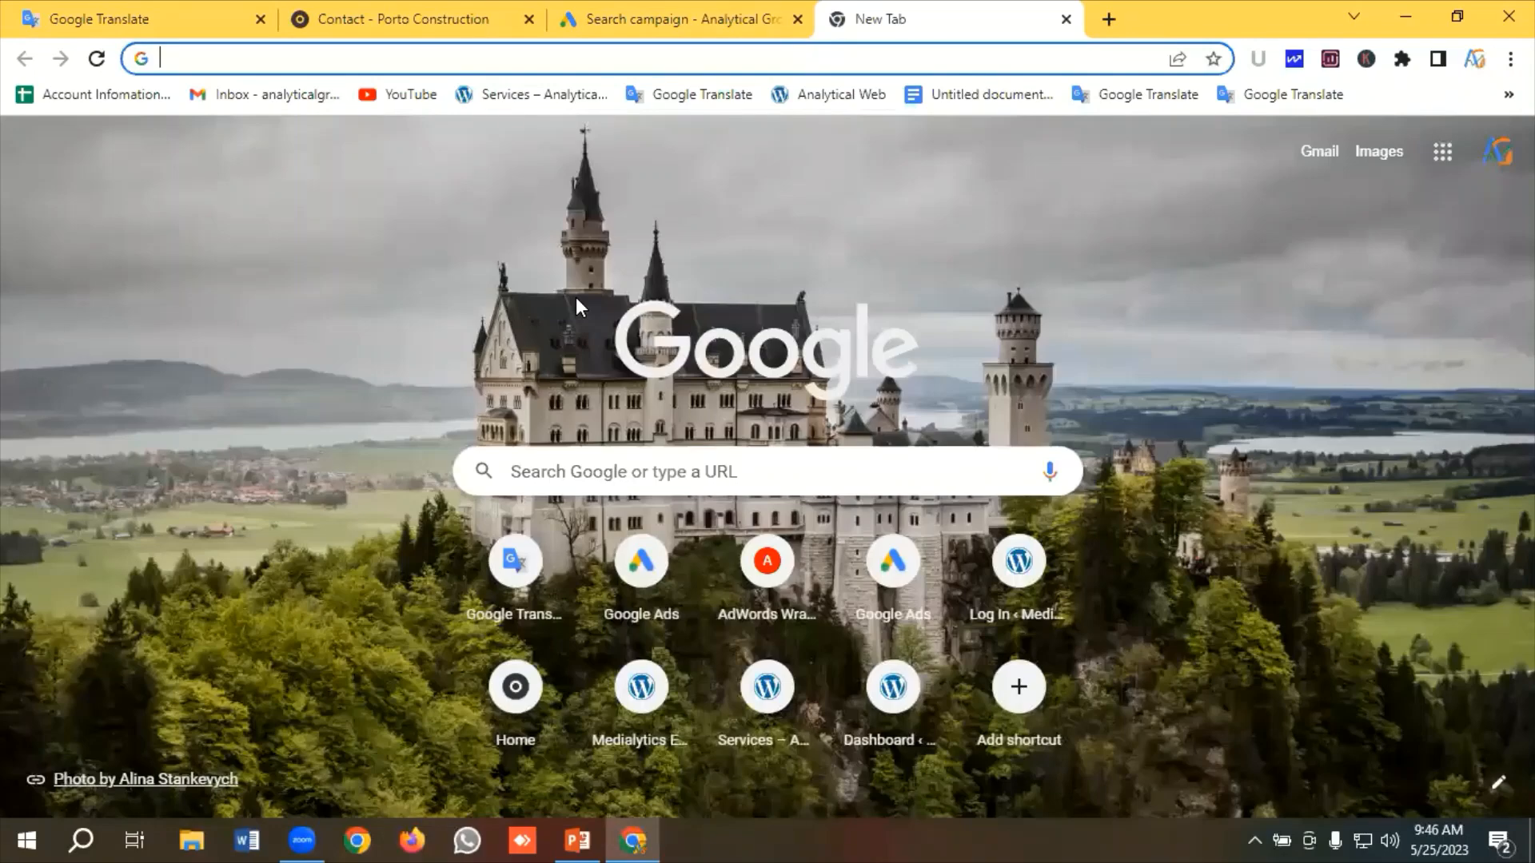
pyautogui.write('ad')
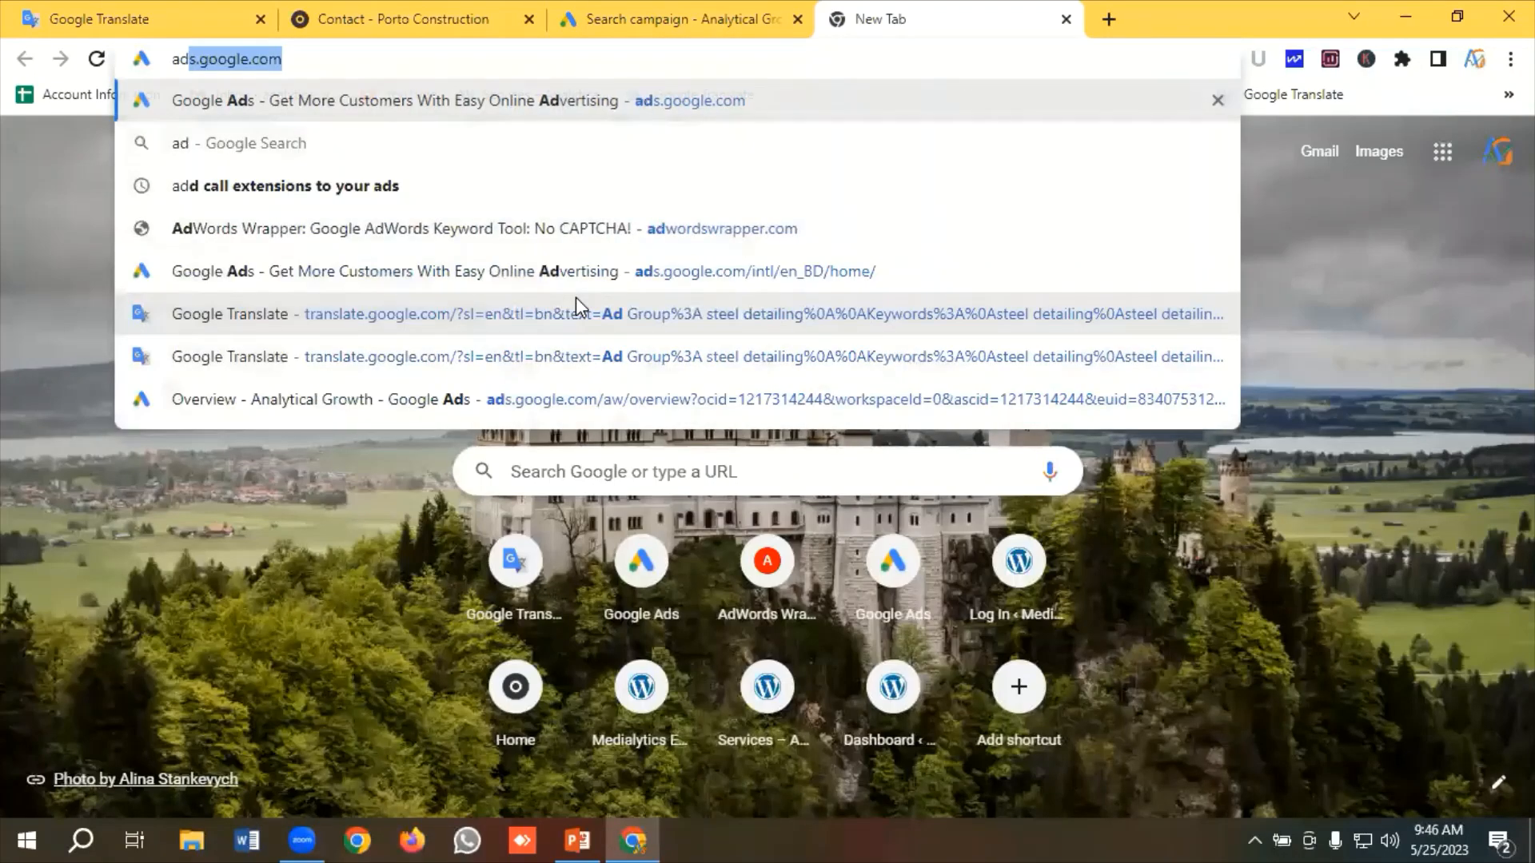
pyautogui.write('e')
pyautogui.press('BackSpace')
pyautogui.write('wordswrapper')
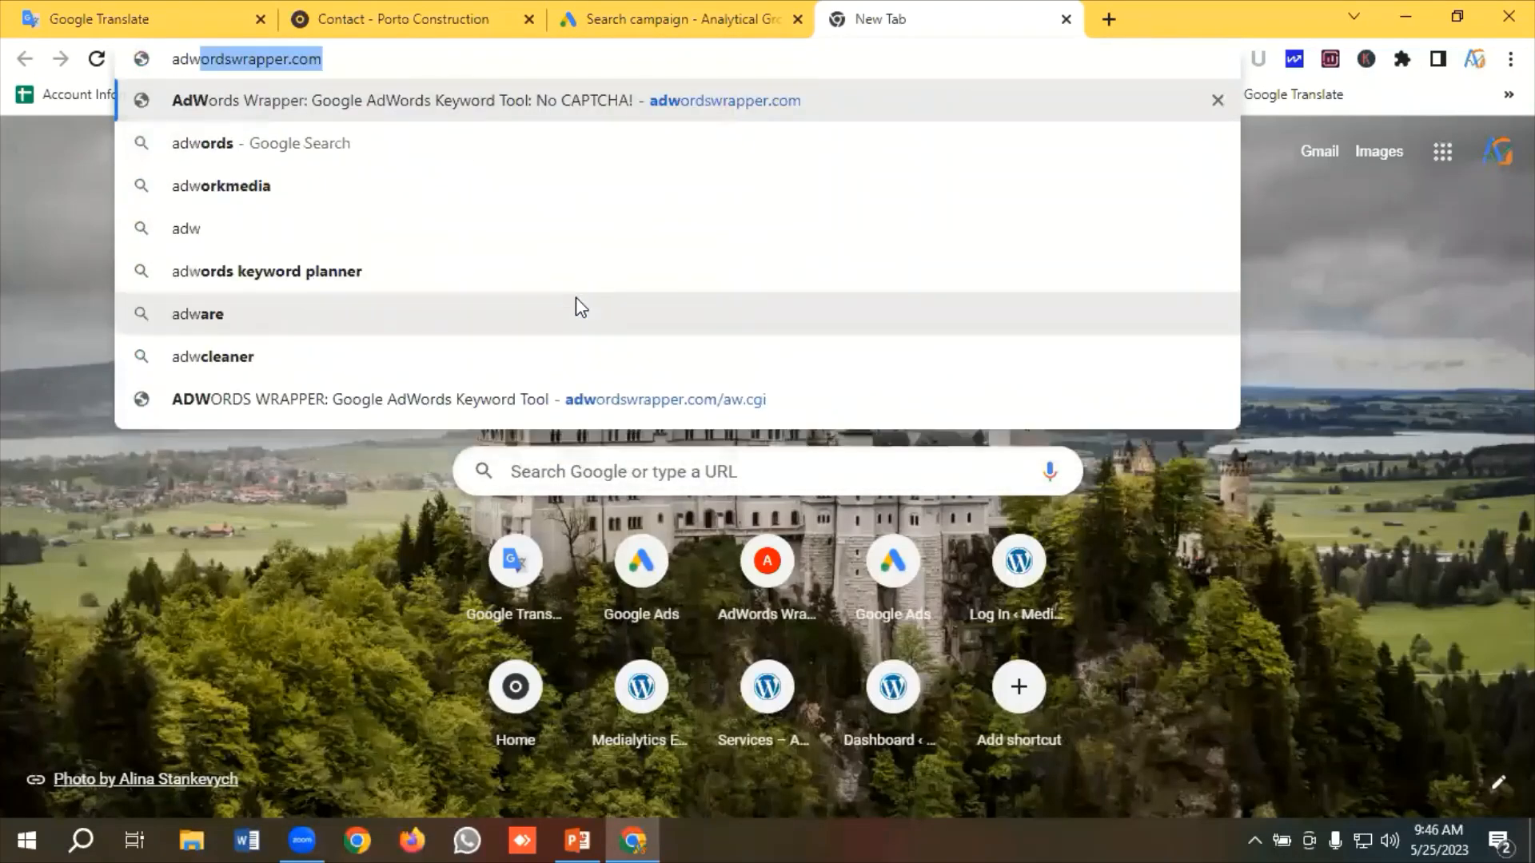
pyautogui.press('Return')
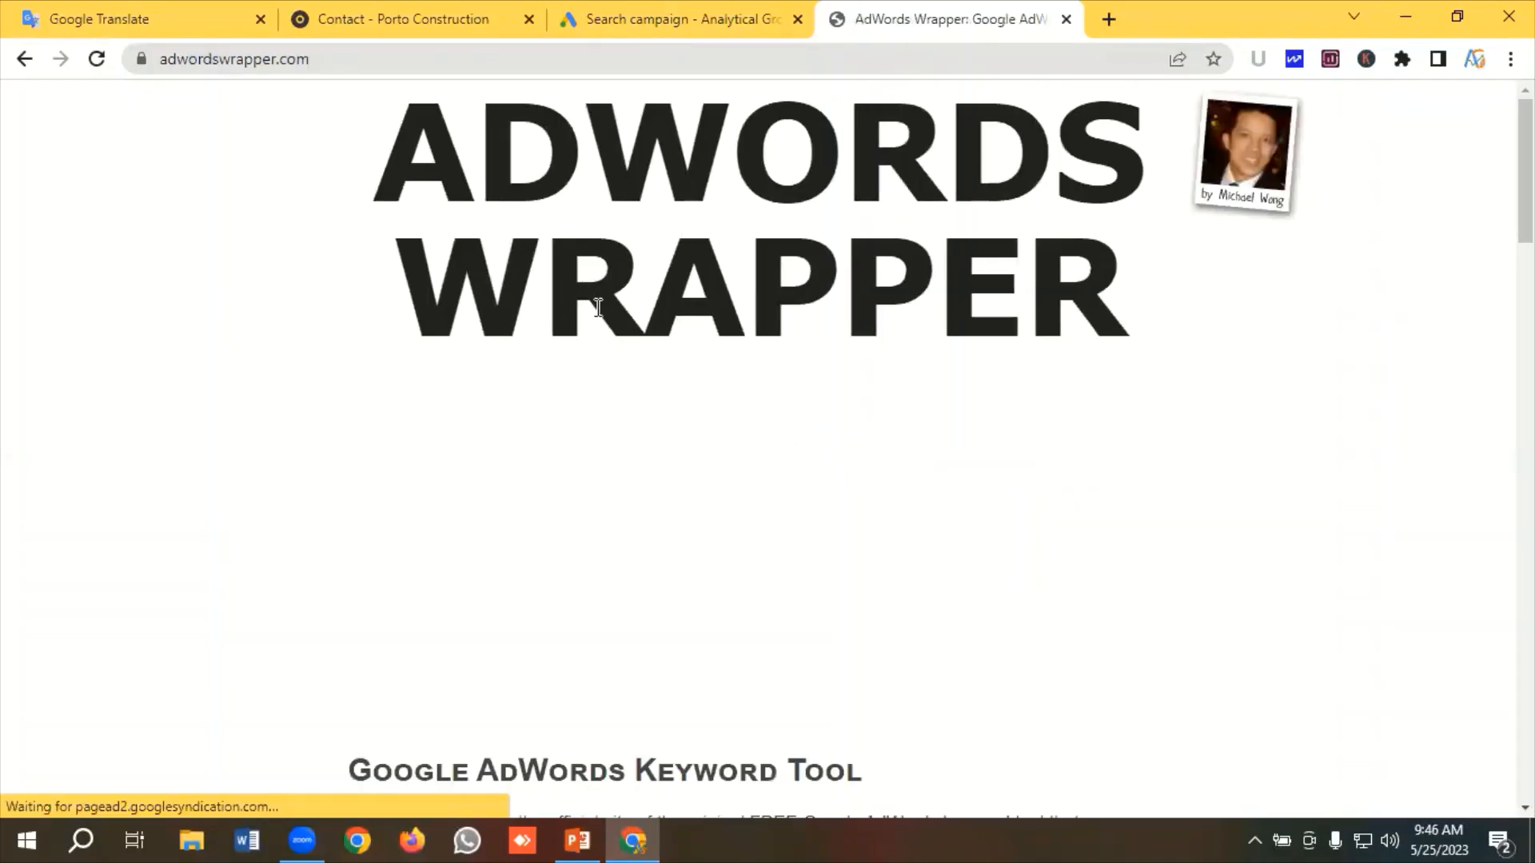
# Paste the copied keywords into the AdWords Wrapper keyword box and wrap them
pyautogui.scroll(-5, 590, 312)
pyautogui.scroll(-15, 592, 323)
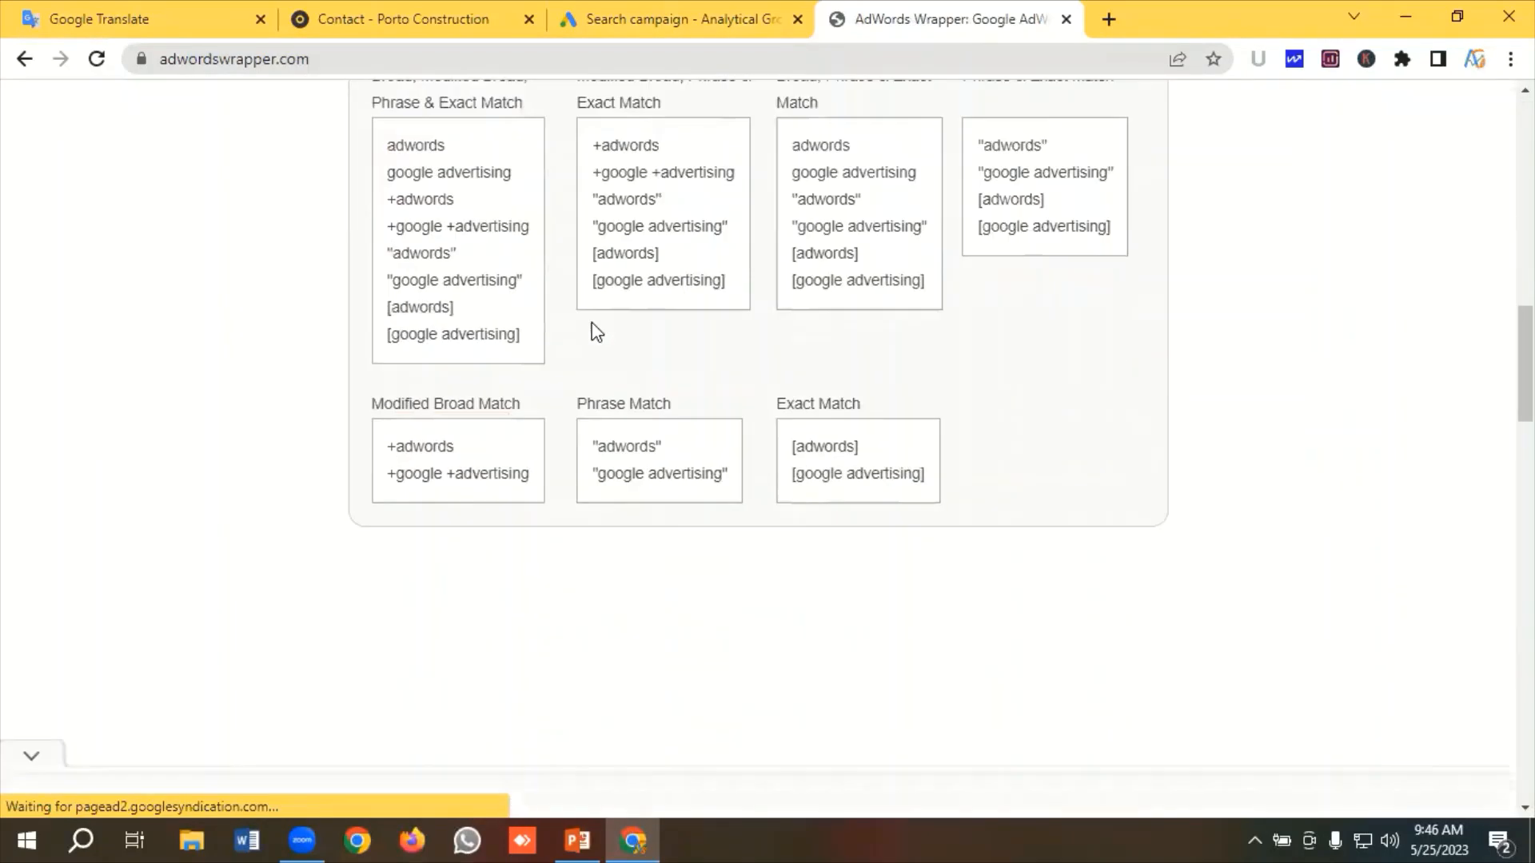
pyautogui.scroll(10, 592, 323)
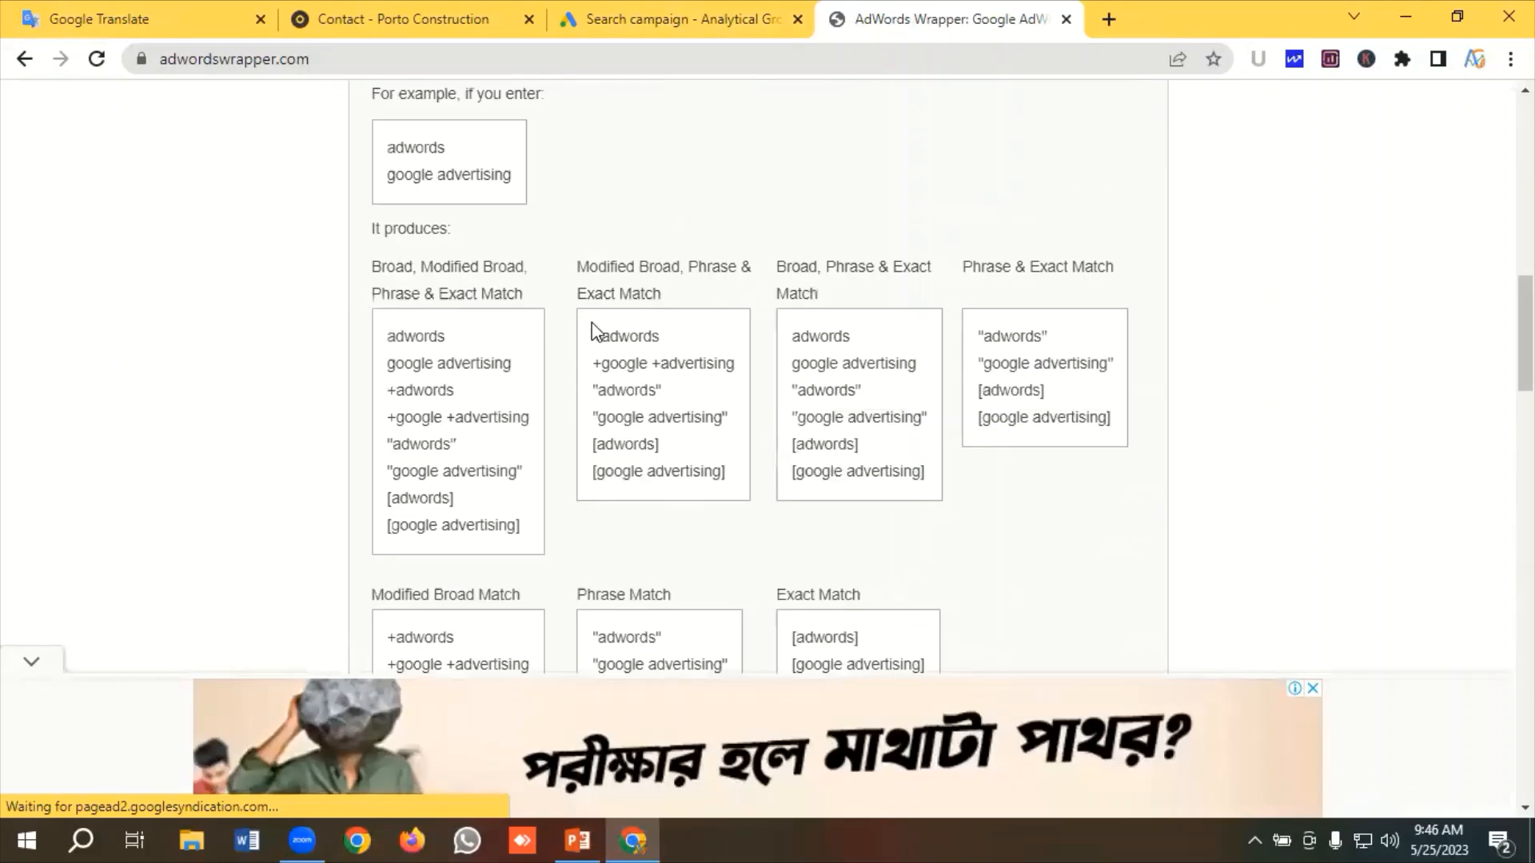
pyautogui.scroll(5, 596, 318)
pyautogui.scroll(-15, 597, 322)
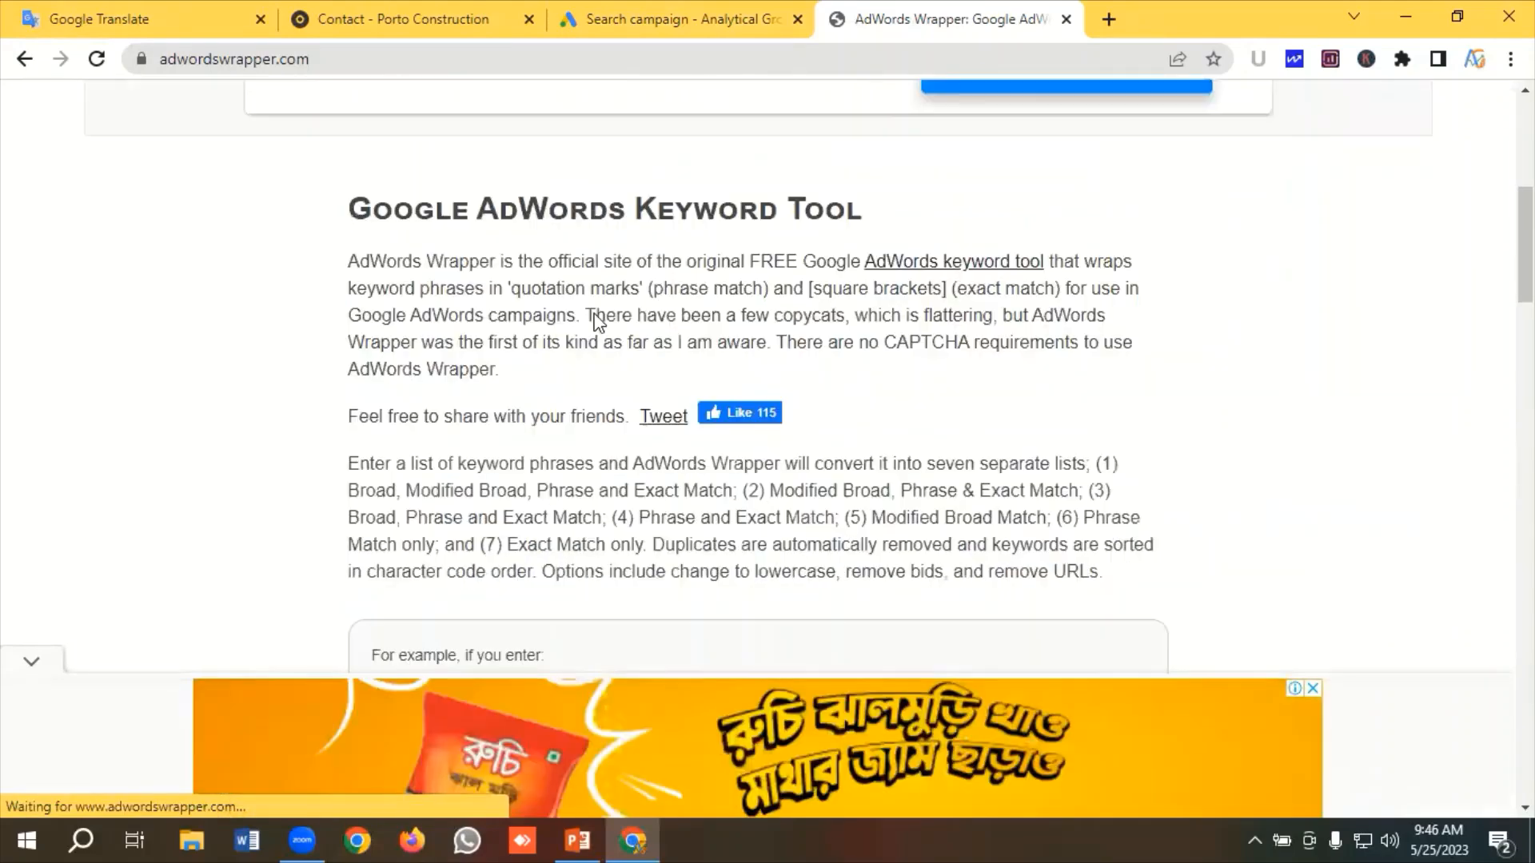
pyautogui.scroll(-10, 595, 323)
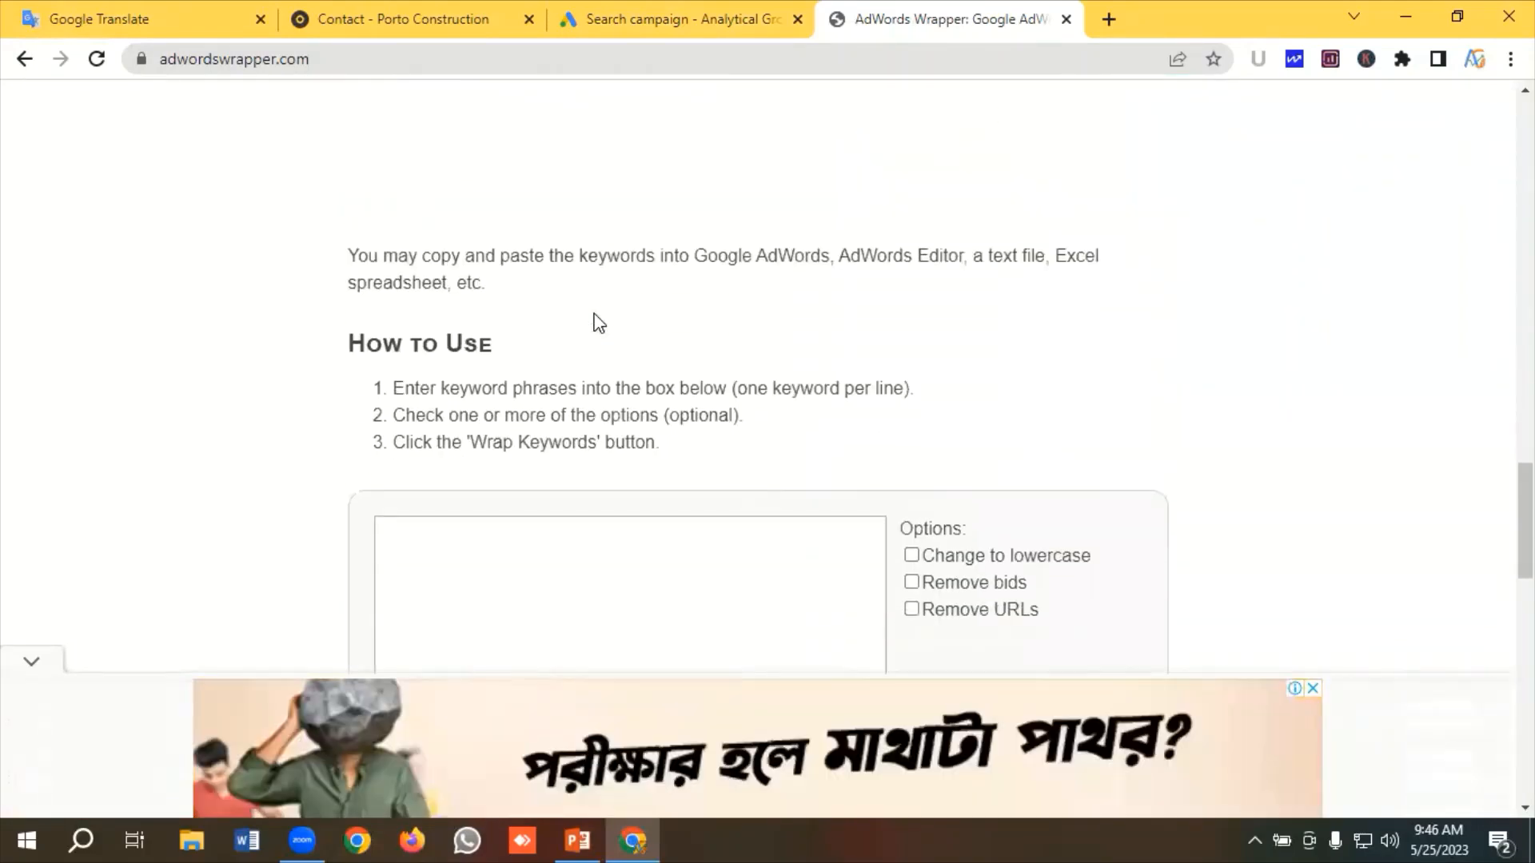
pyautogui.click(544, 332)
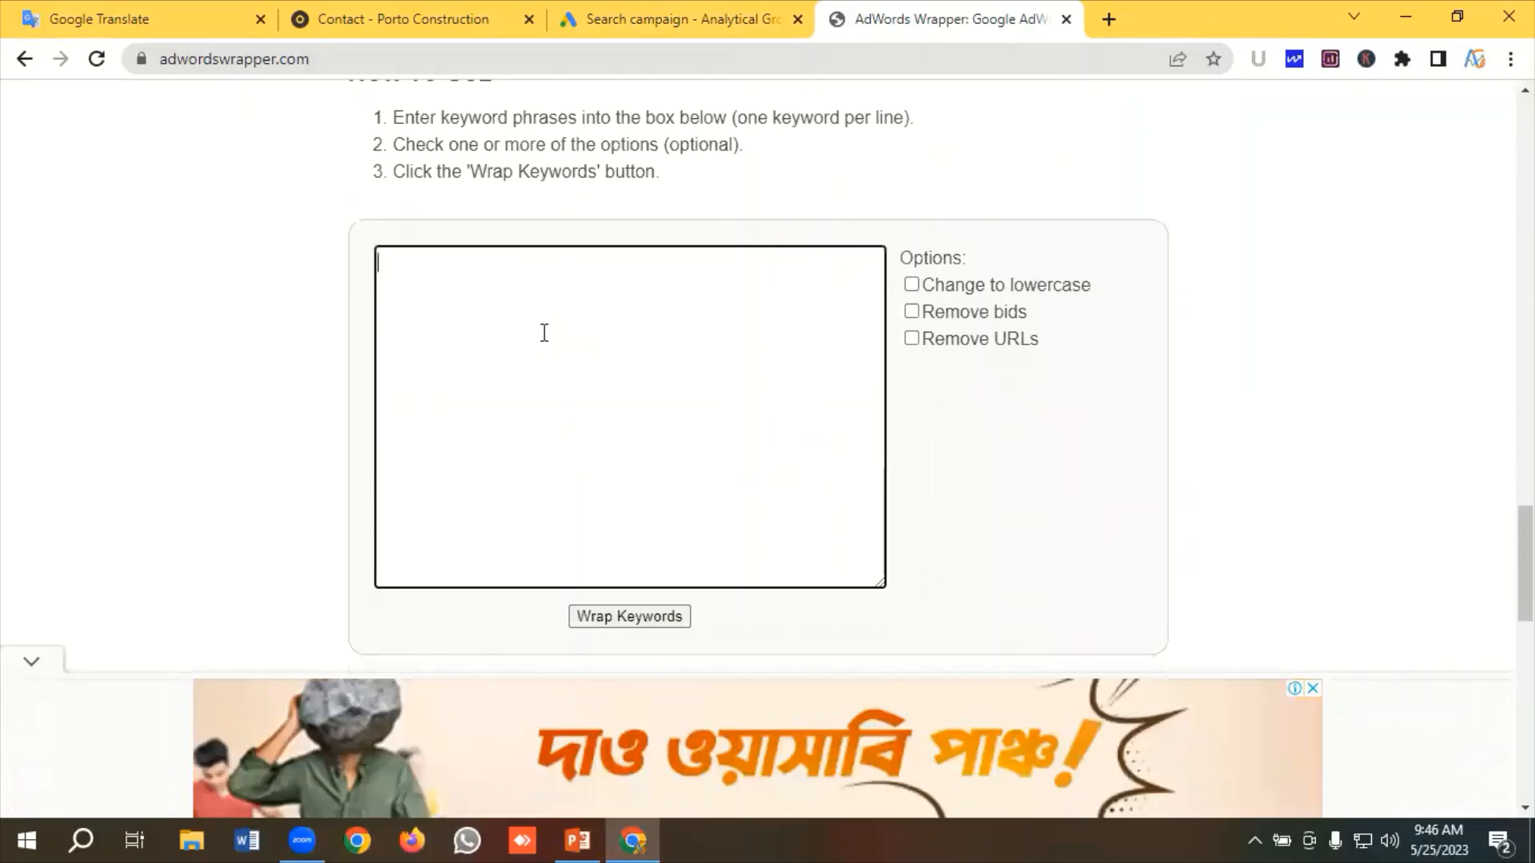
pyautogui.hotkey('ctrl', 'v')
pyautogui.scroll(-1, 589, 360)
pyautogui.click(628, 504)
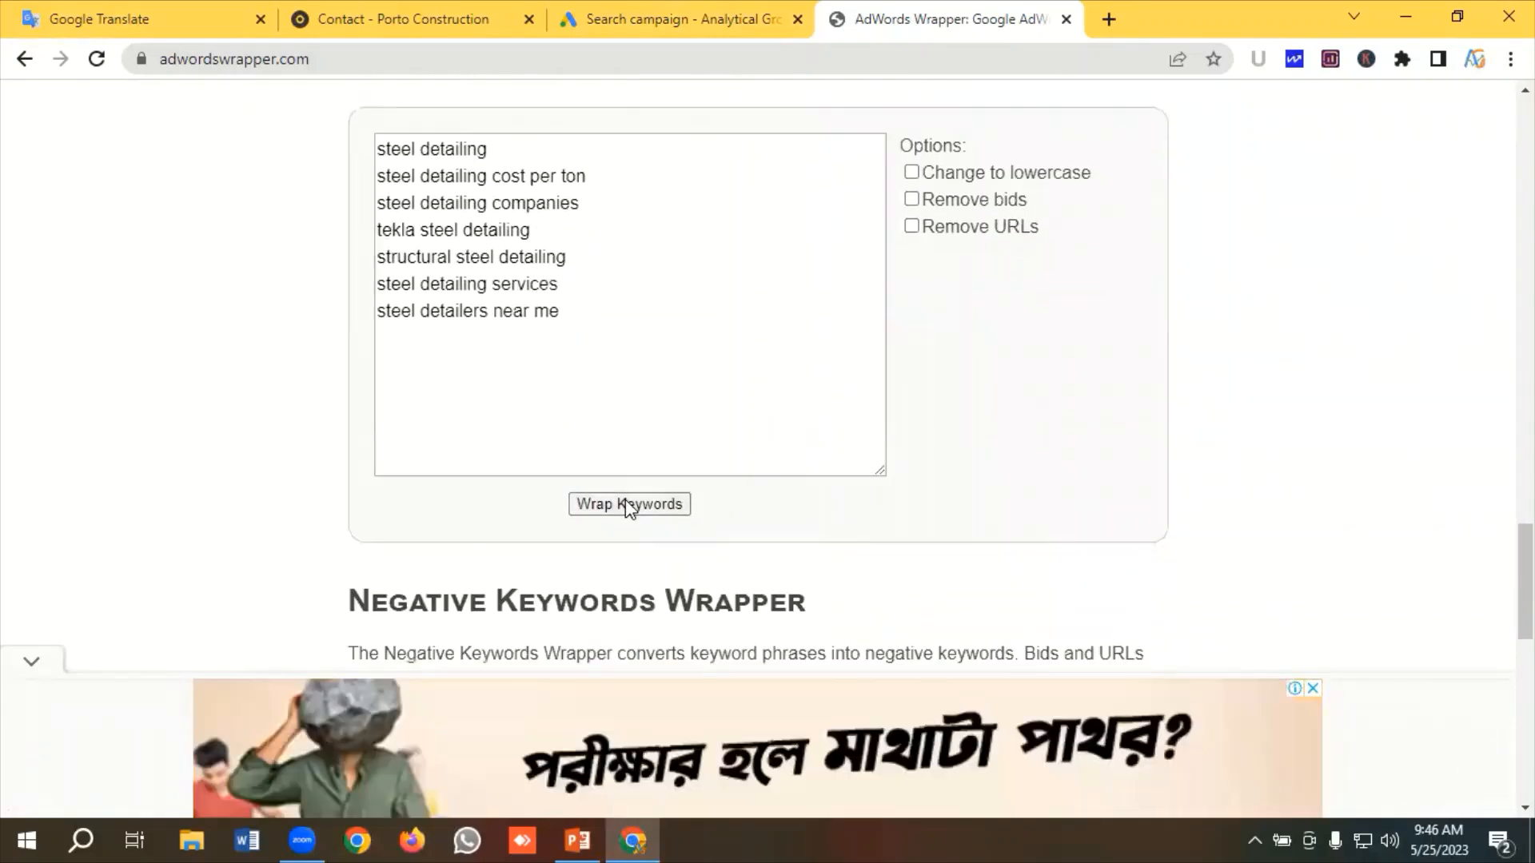
# Copy all the keywords in the "Phrase Match" result list
pyautogui.scroll(-14, 877, 407)
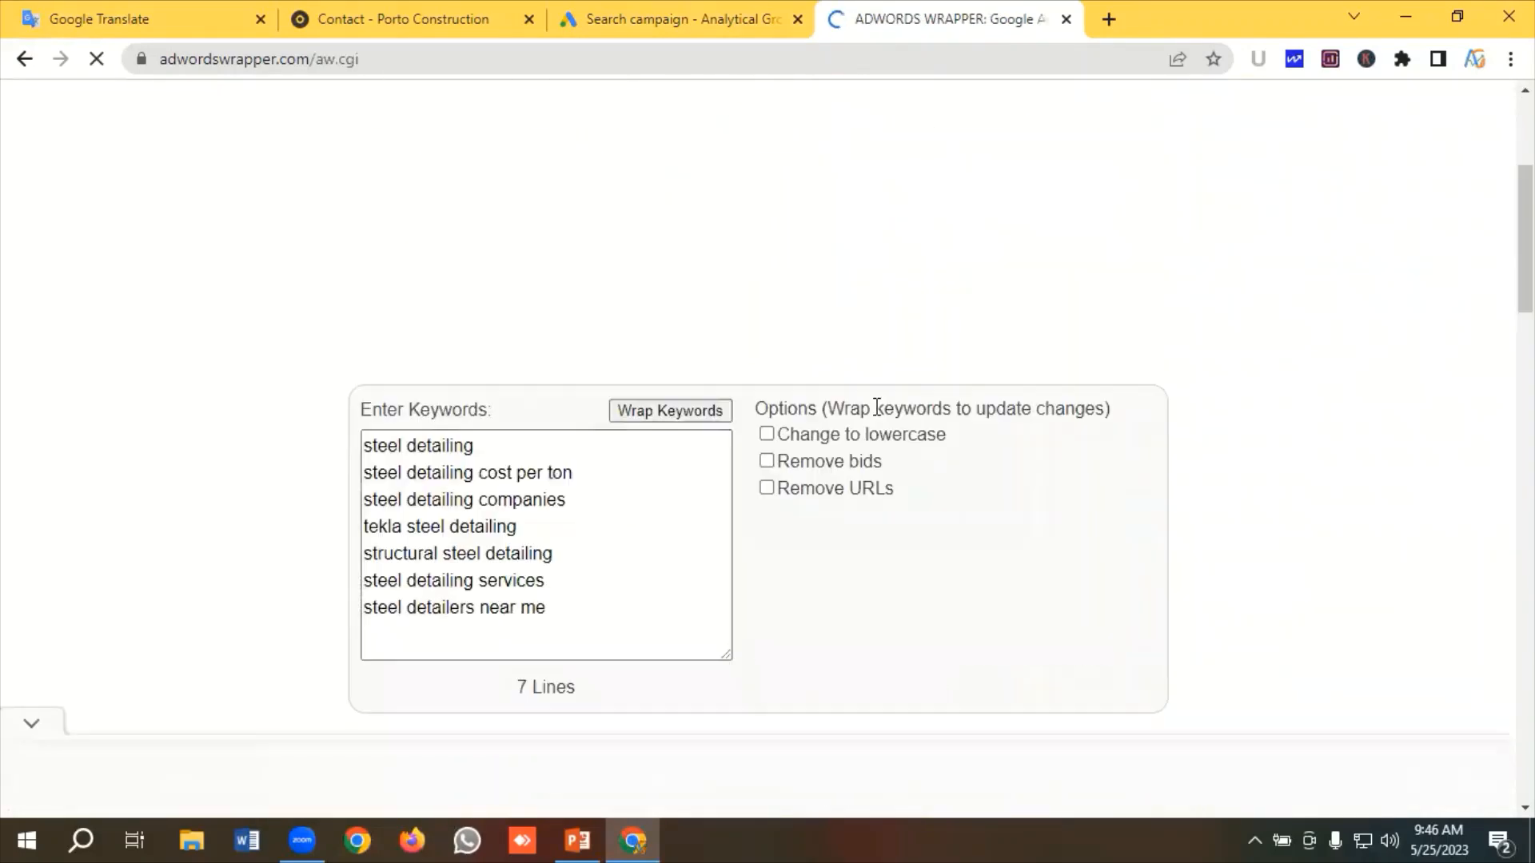
pyautogui.scroll(-8, 852, 435)
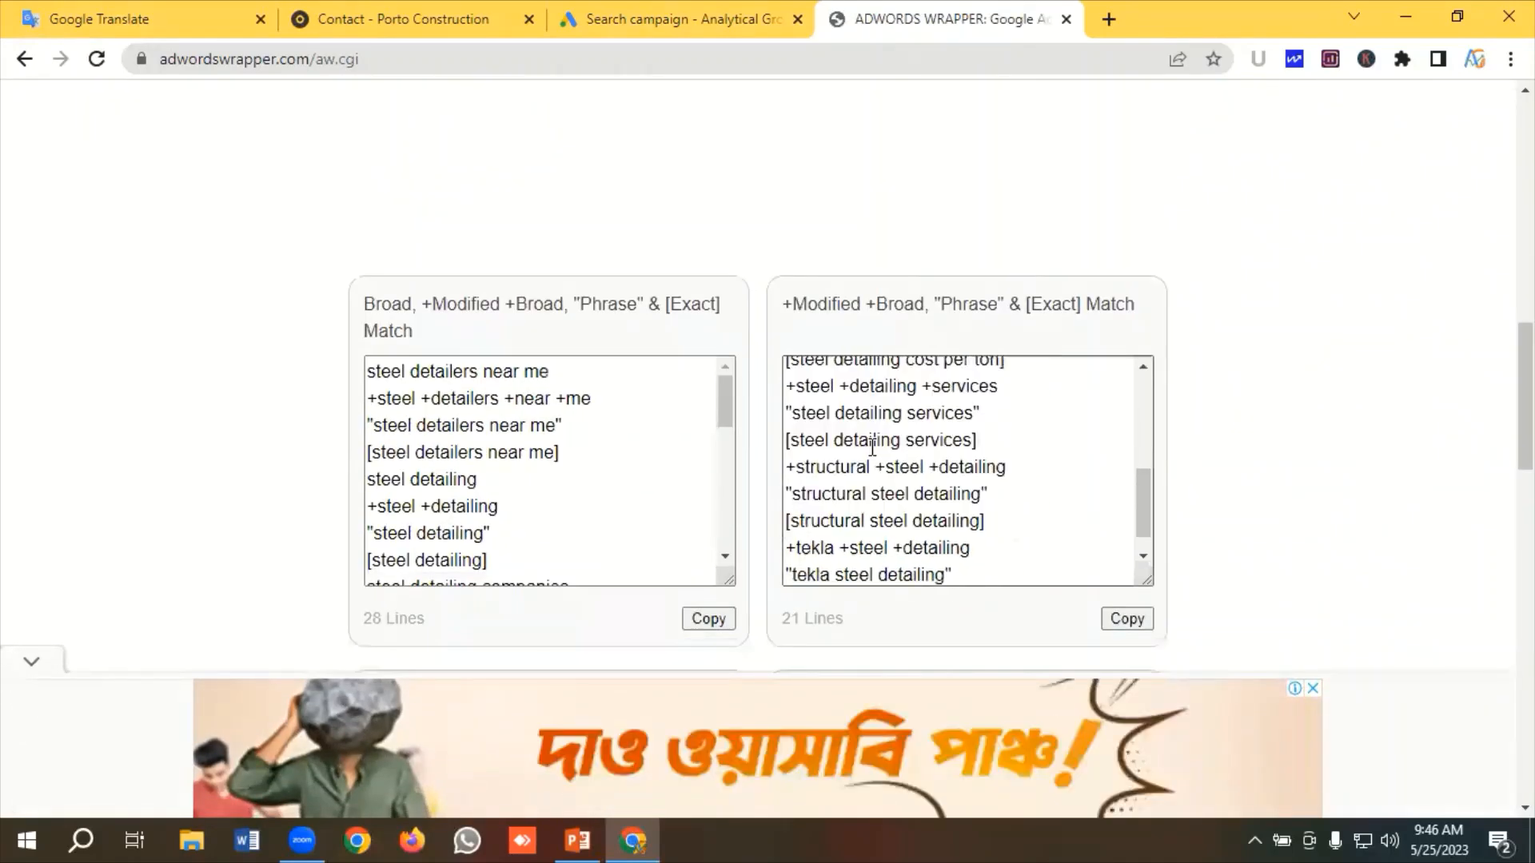
pyautogui.scroll(-6, 798, 422)
pyautogui.scroll(-4, 755, 423)
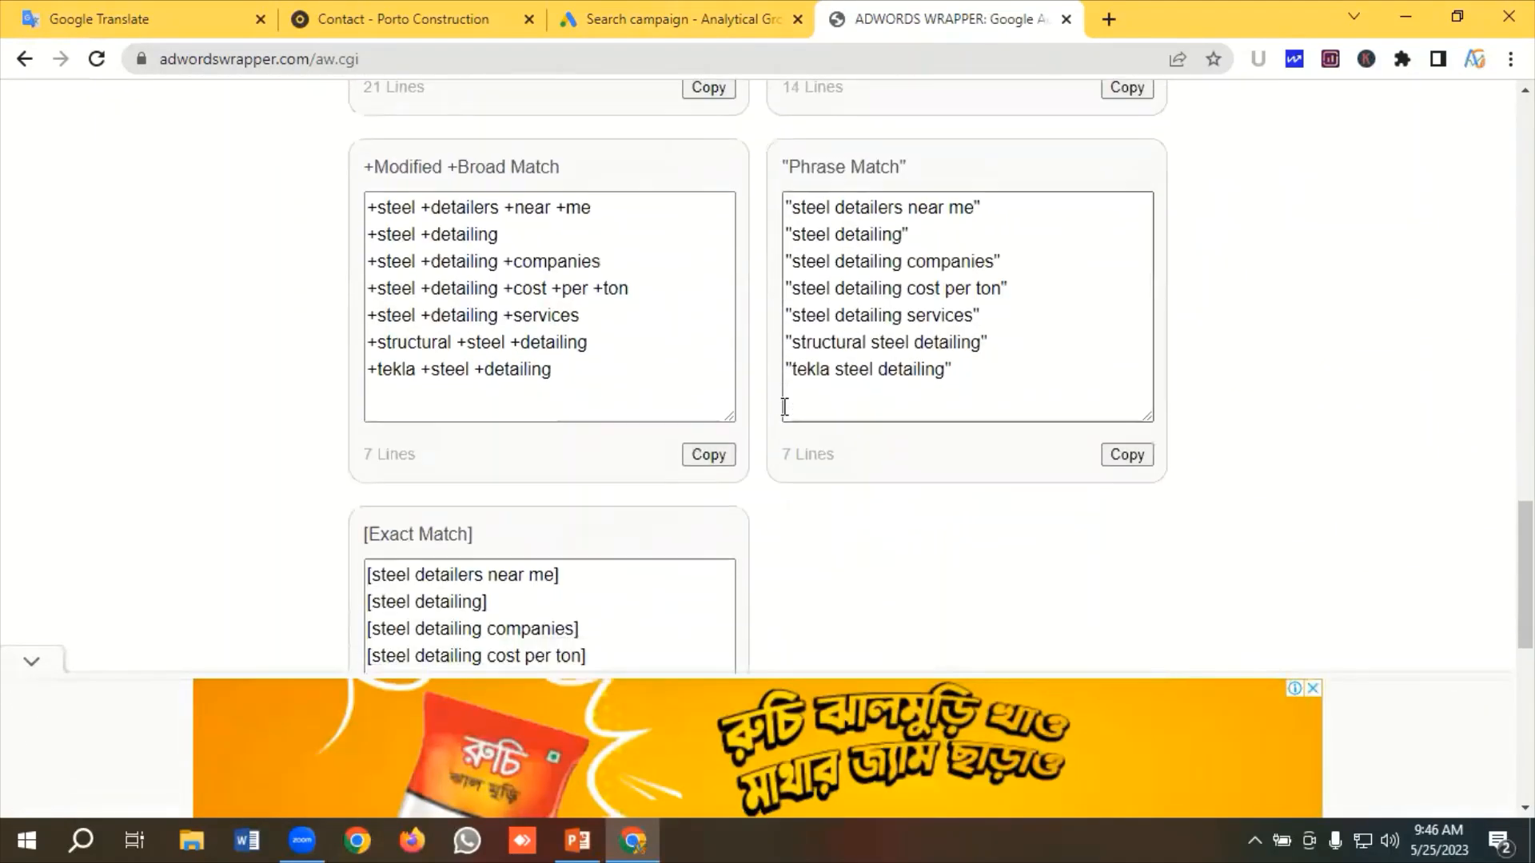
pyautogui.moveTo(976, 370); pyautogui.dragTo(785, 202)
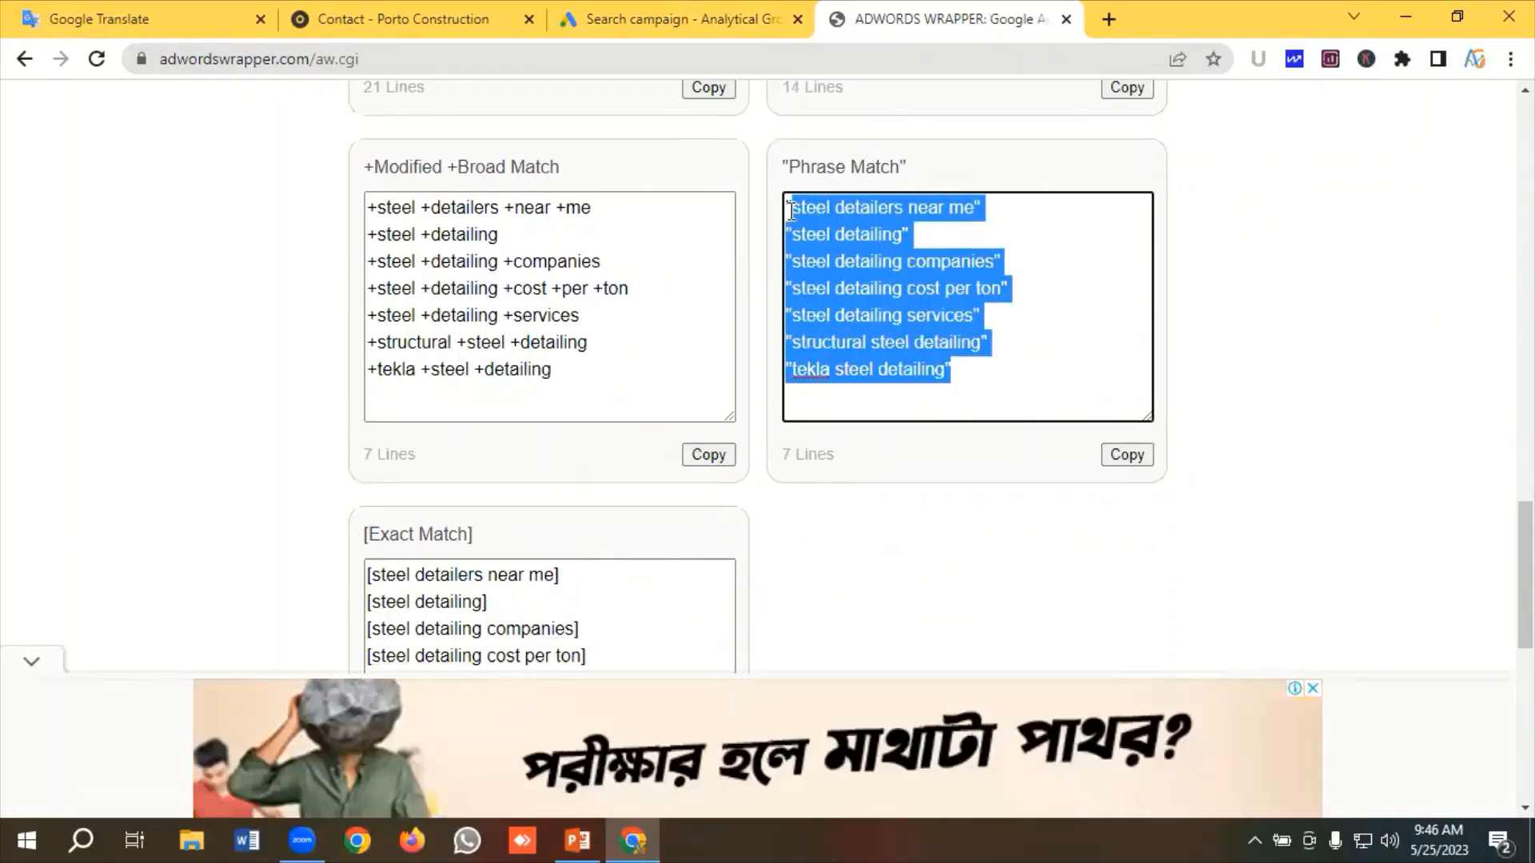
pyautogui.rightClick(837, 246)
pyautogui.click(893, 330)
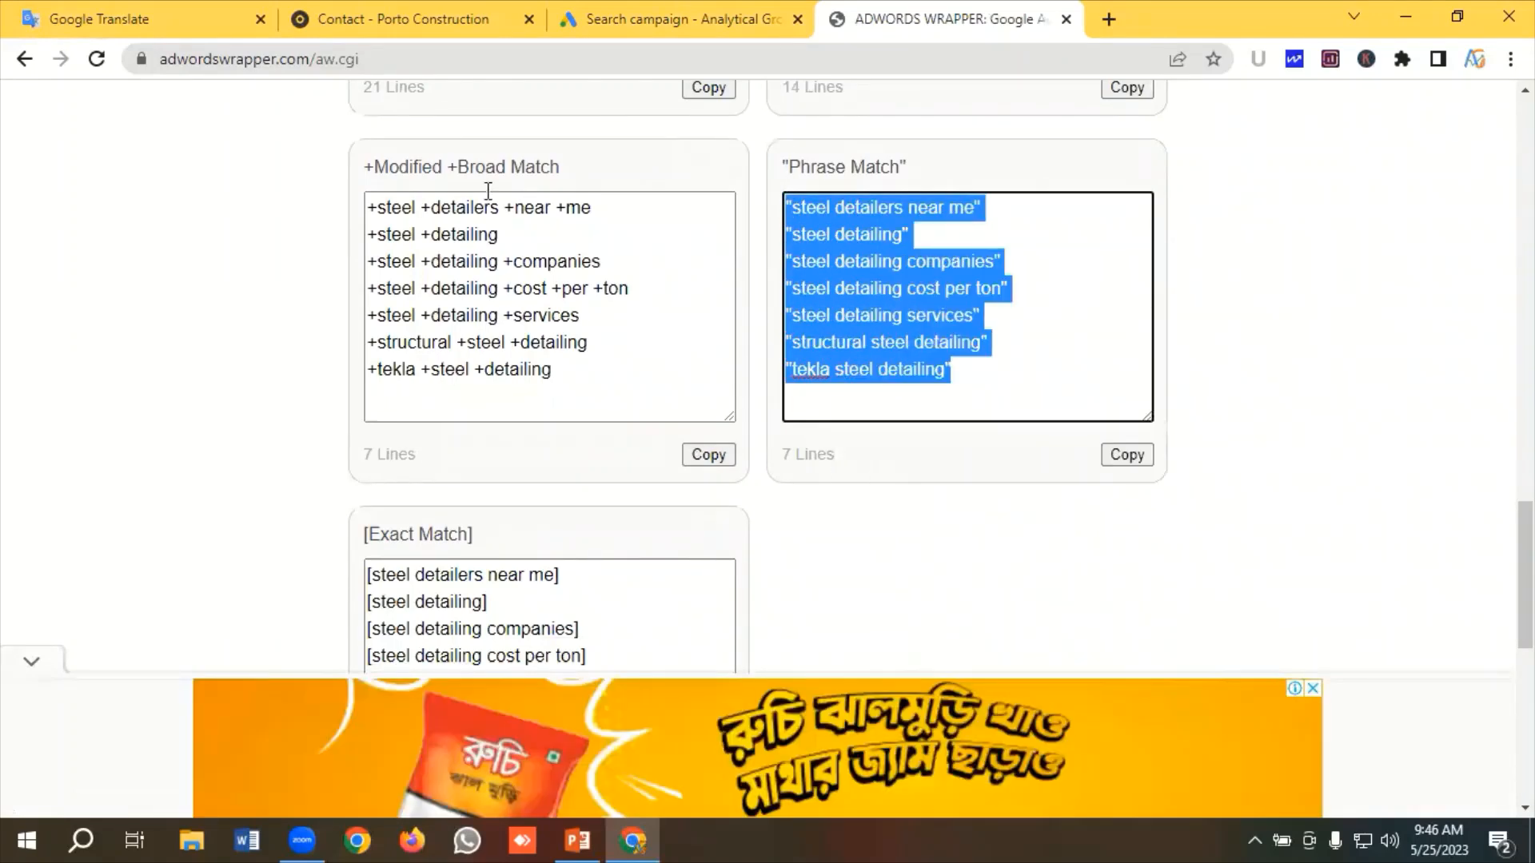
# Return to the Google Ads campaign and paste the phrase match keywords into the ad group's keywords
pyautogui.click(617, 19)
pyautogui.click(280, 457)
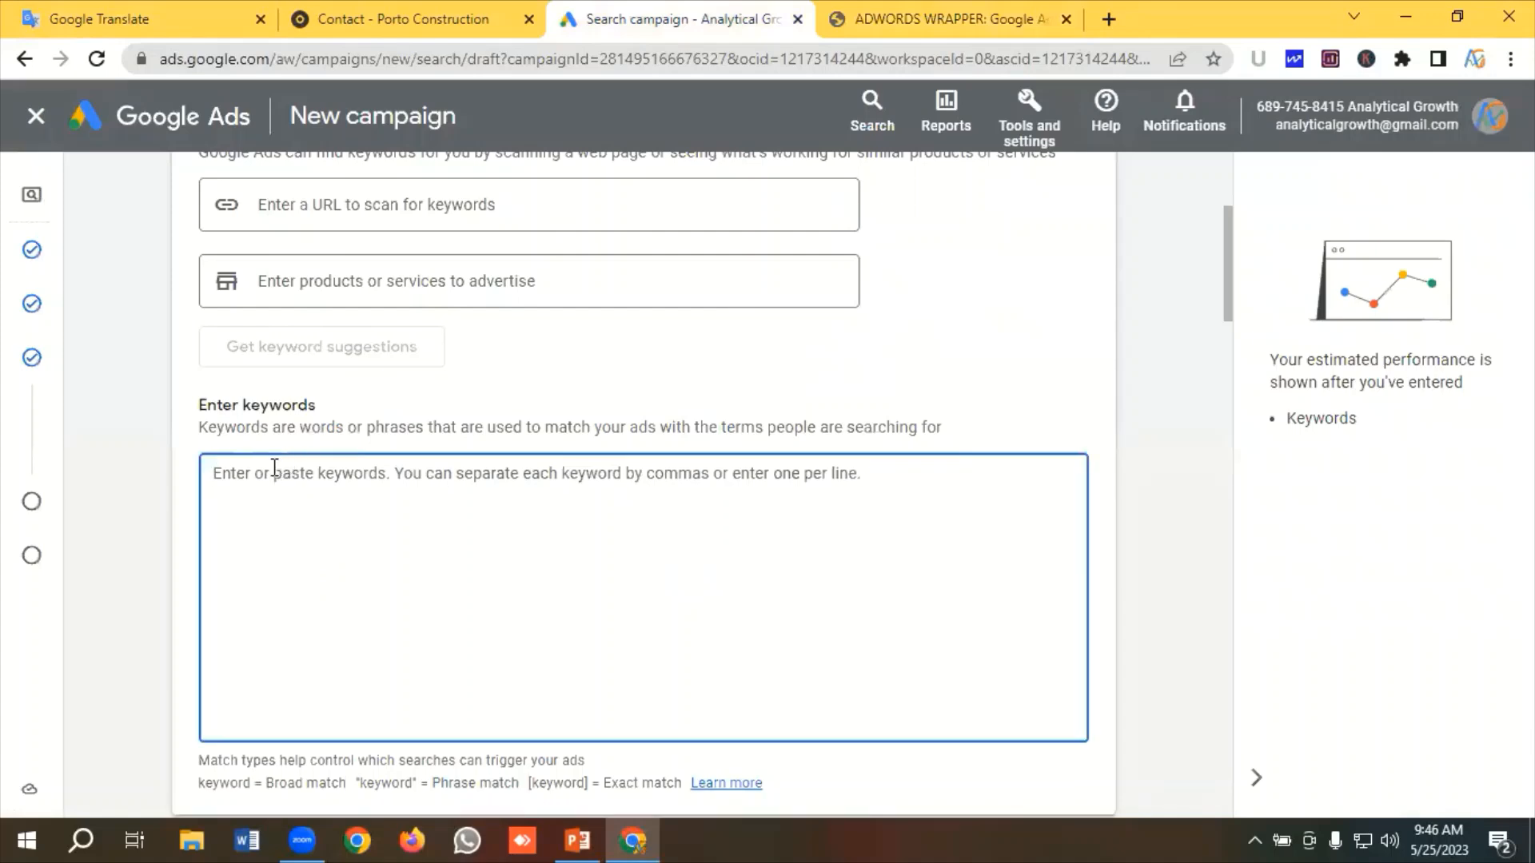
pyautogui.hotkey('ctrl', 'v')
# Go to the ad's Final URL, then copy the Porto Construction site address up to "/construction/" from its contact page
pyautogui.scroll(-4, 319, 504)
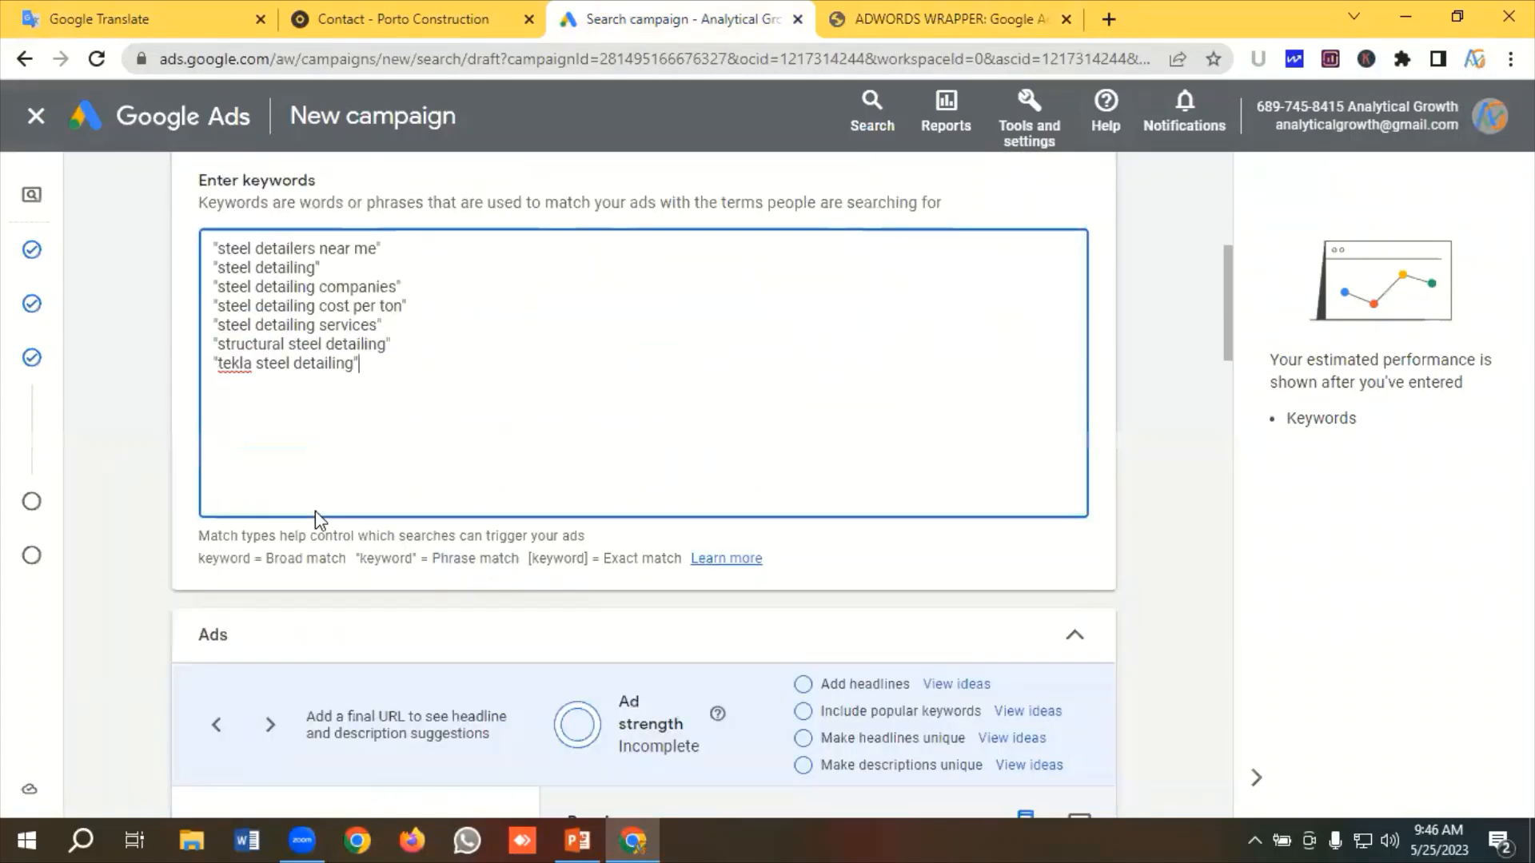
pyautogui.scroll(-2, 323, 521)
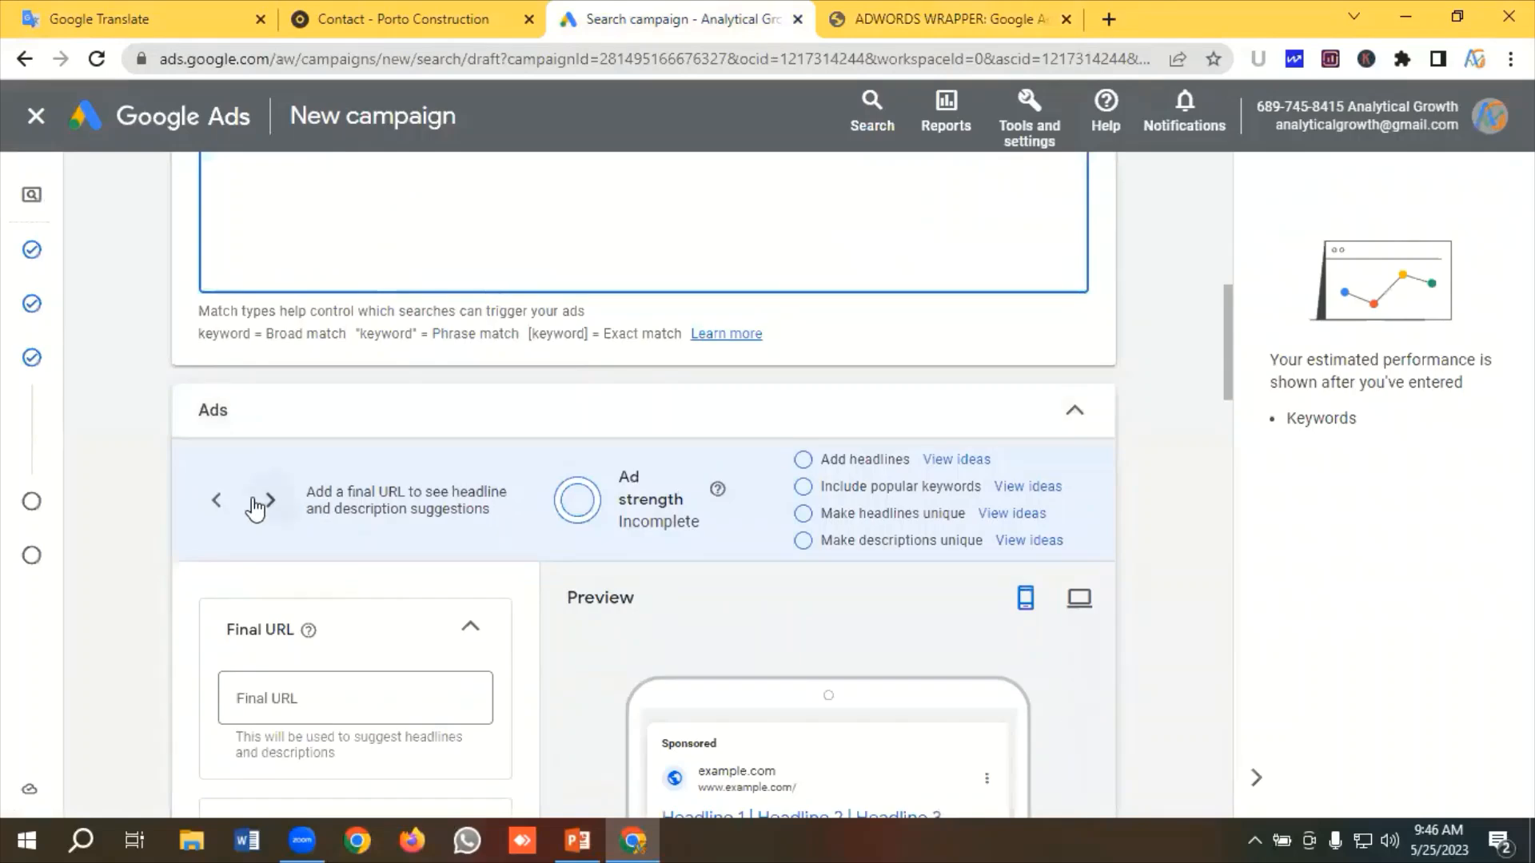
pyautogui.scroll(-2, 256, 500)
pyautogui.scroll(-1, 377, 457)
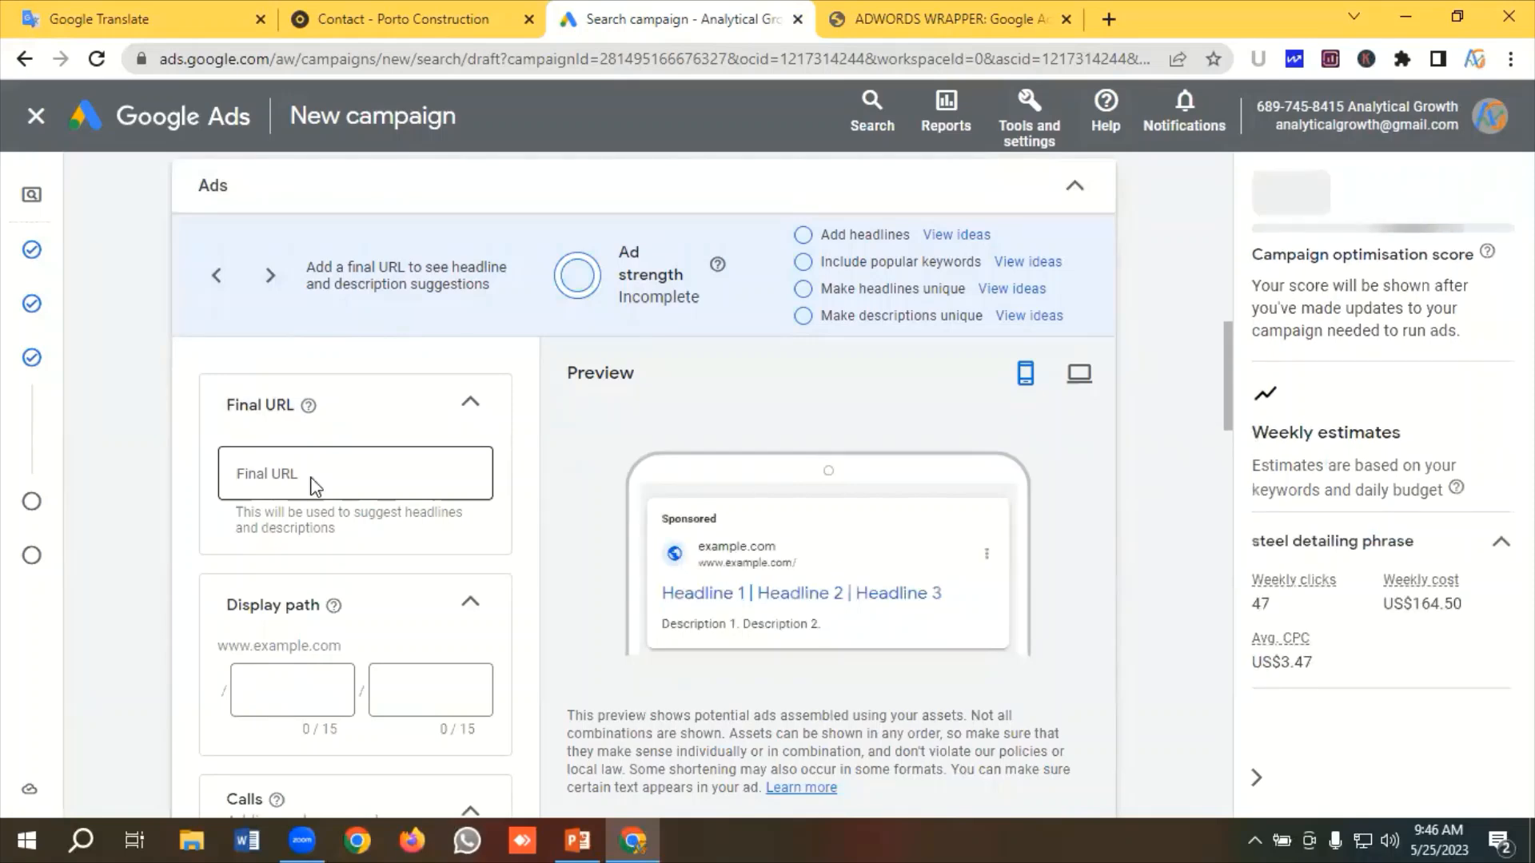
pyautogui.click(313, 476)
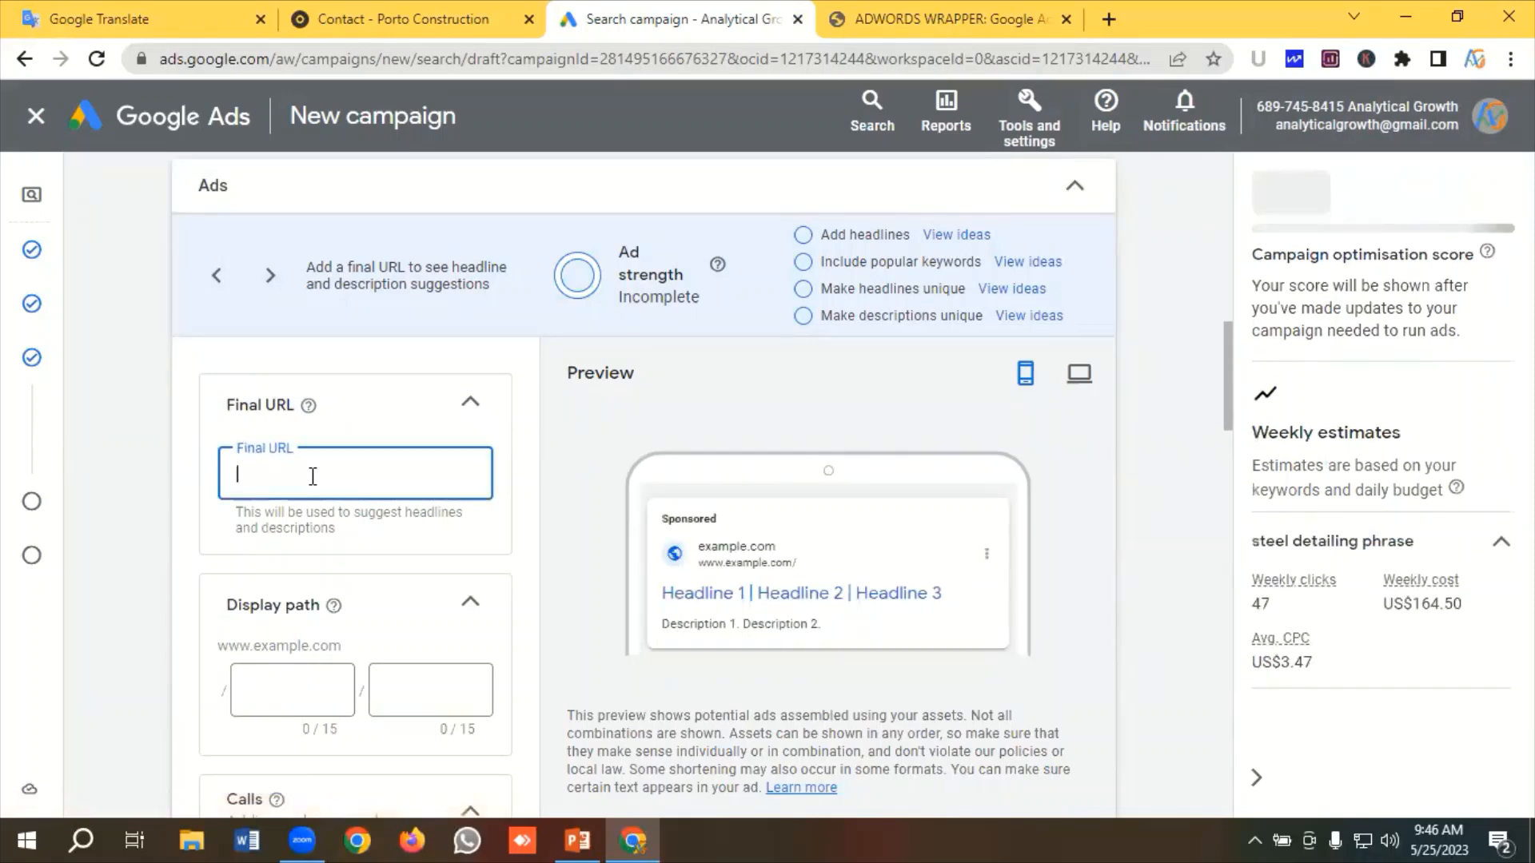
pyautogui.click(404, 16)
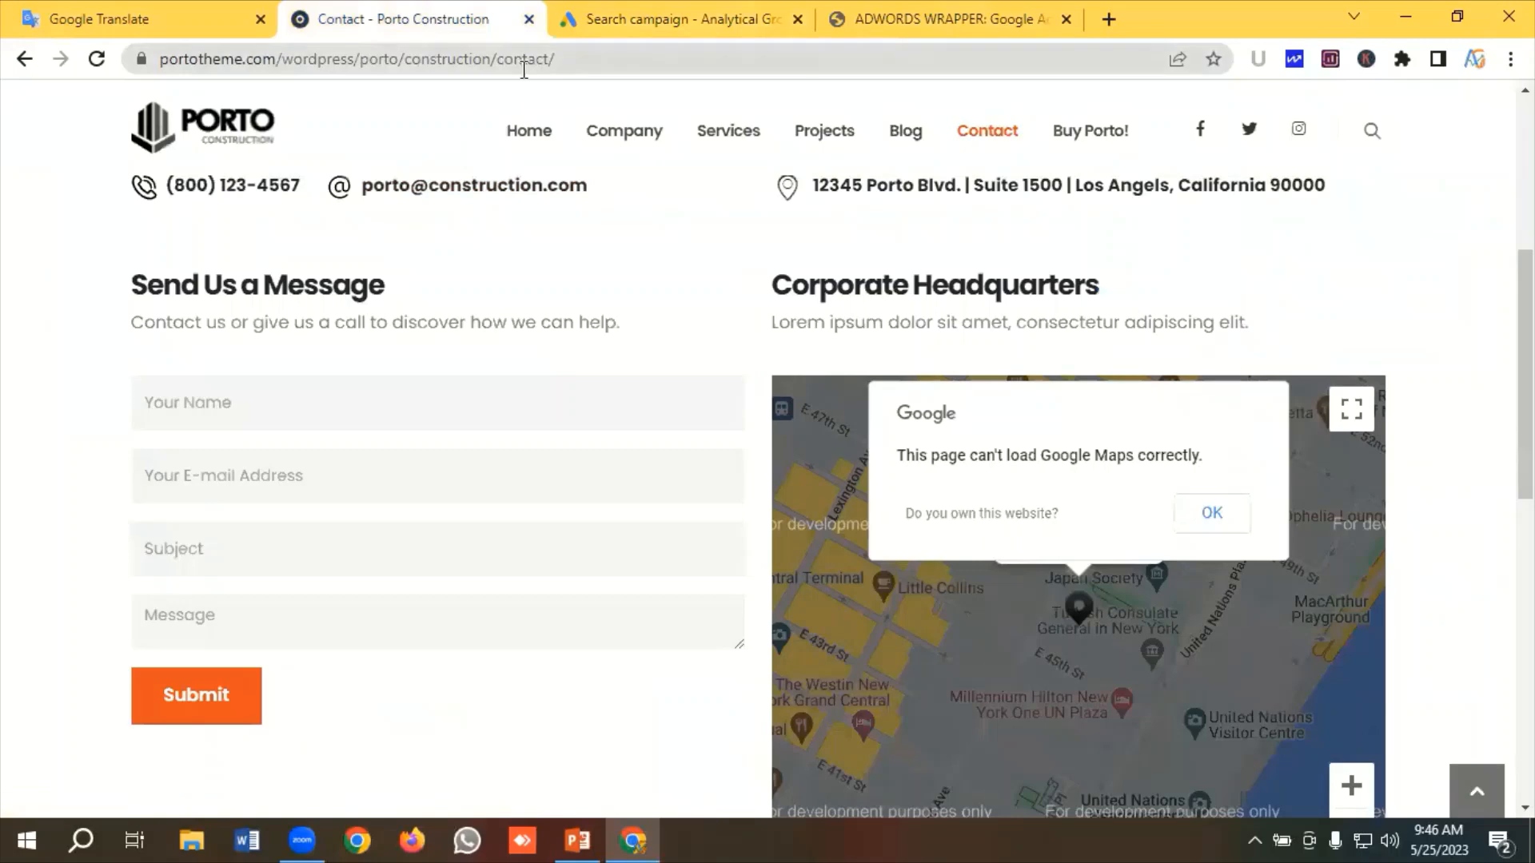
pyautogui.click(177, 59)
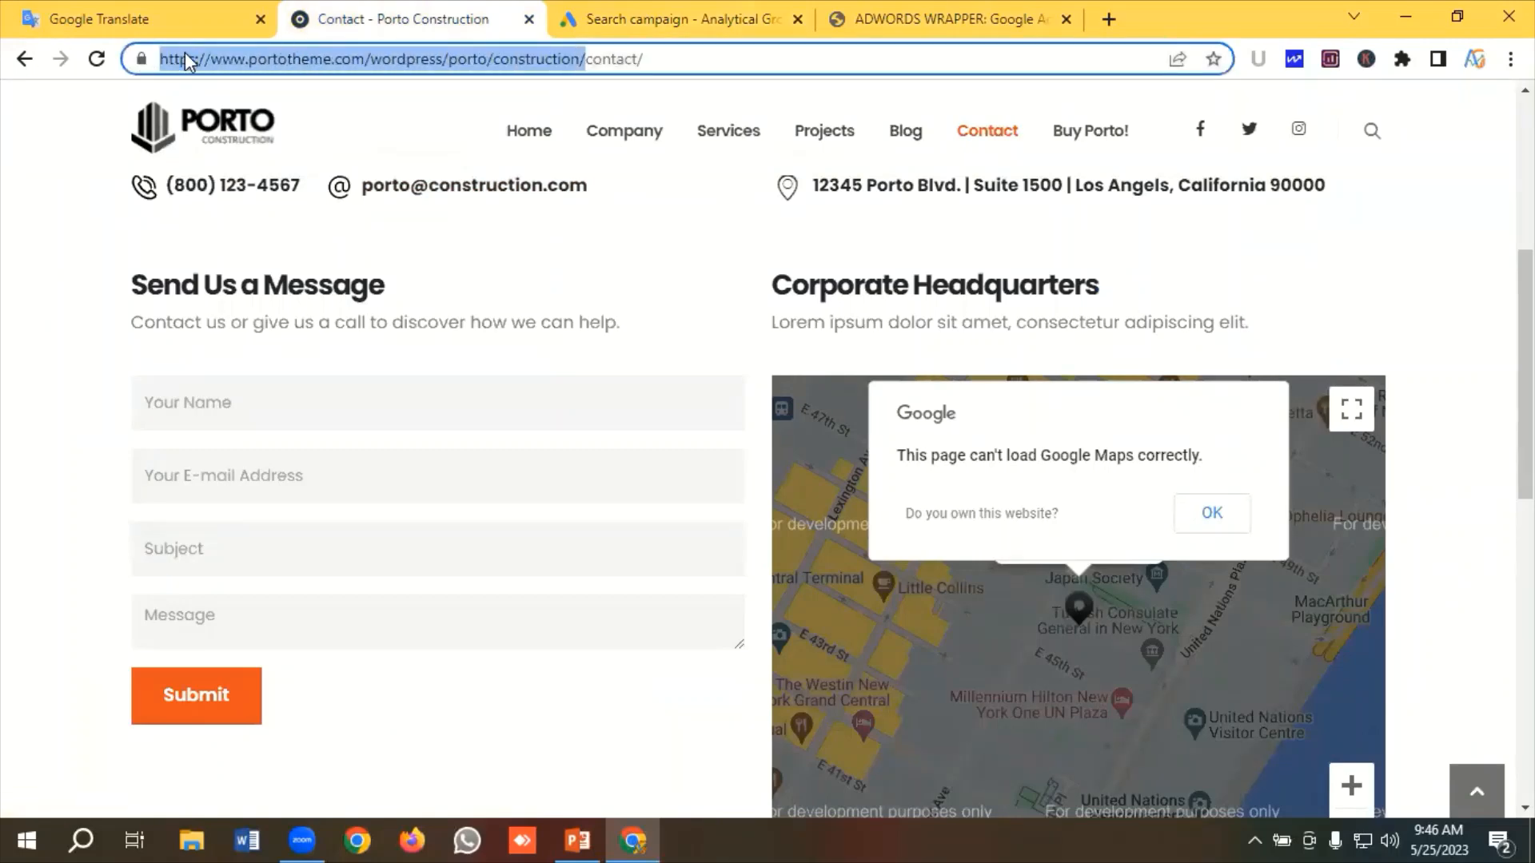
pyautogui.rightClick(189, 56)
pyautogui.click(247, 176)
# Open the Campaign URL Builder in a new browser tab
pyautogui.click(1107, 17)
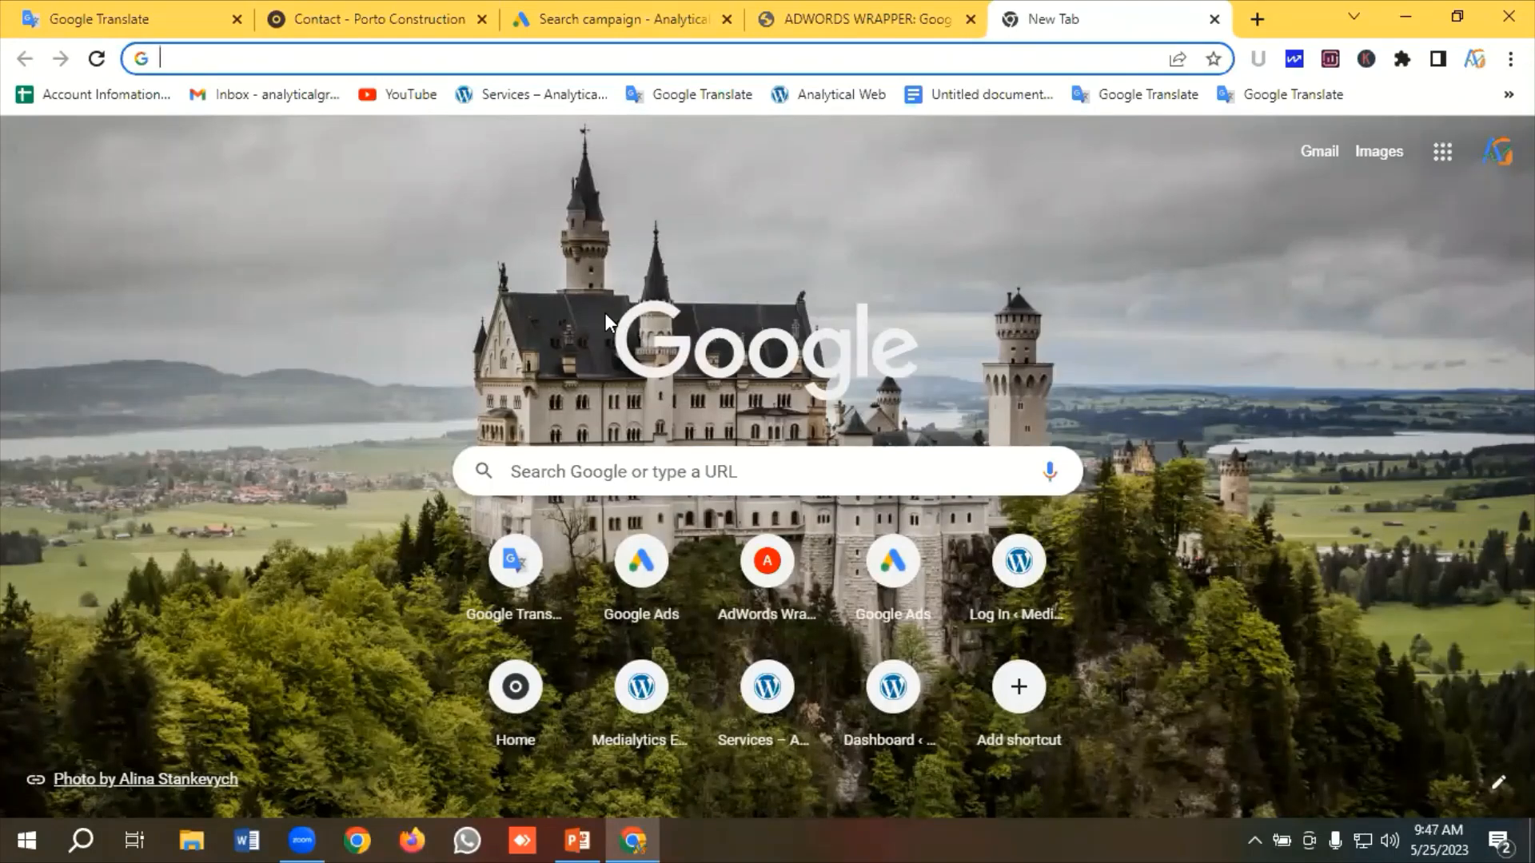
pyautogui.write('Ca')
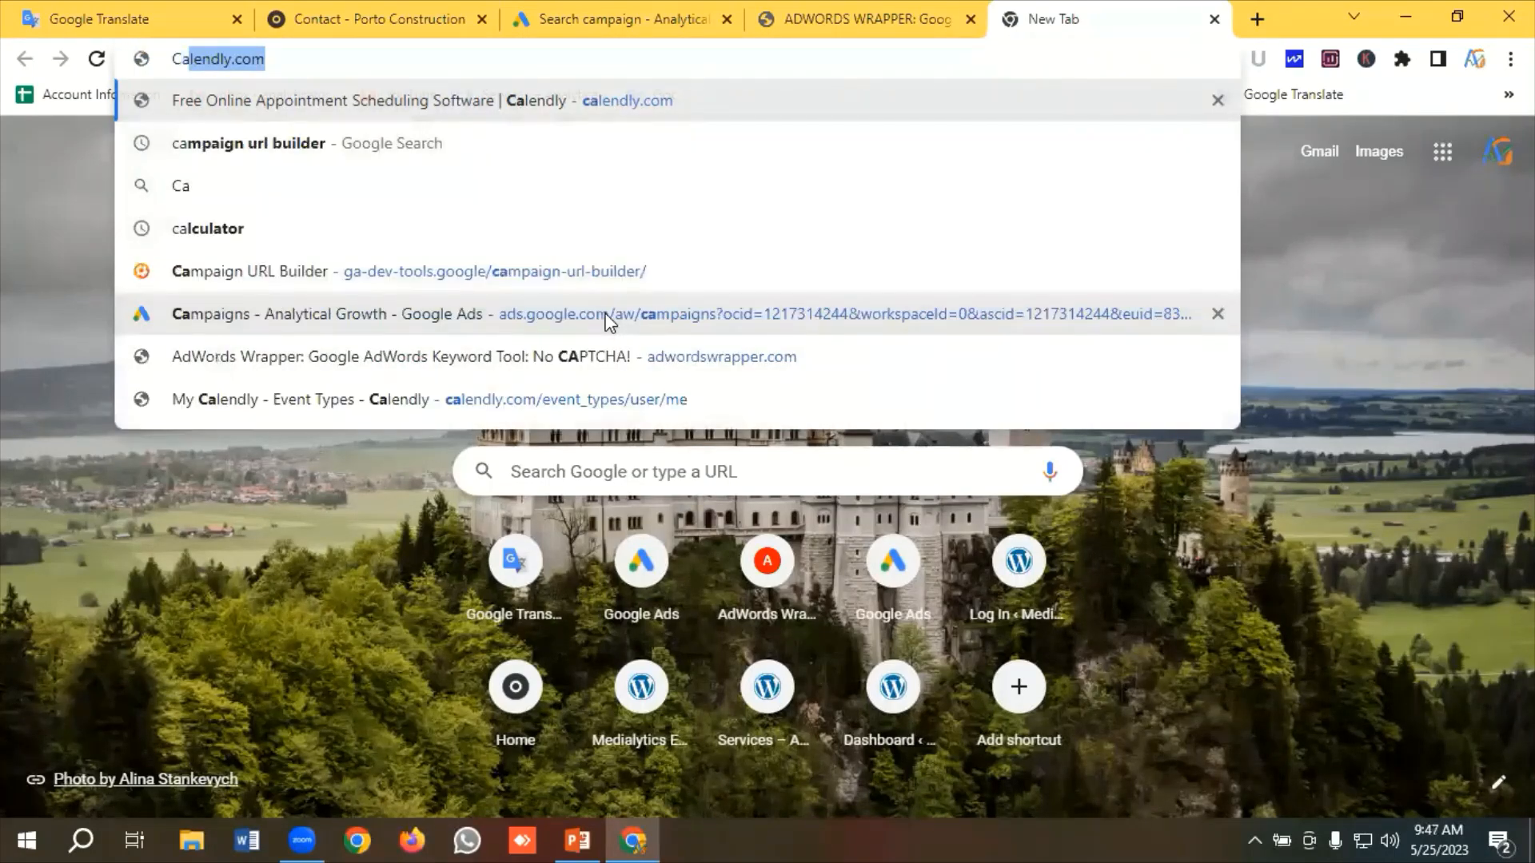
pyautogui.write('mpa')
pyautogui.press('Return')
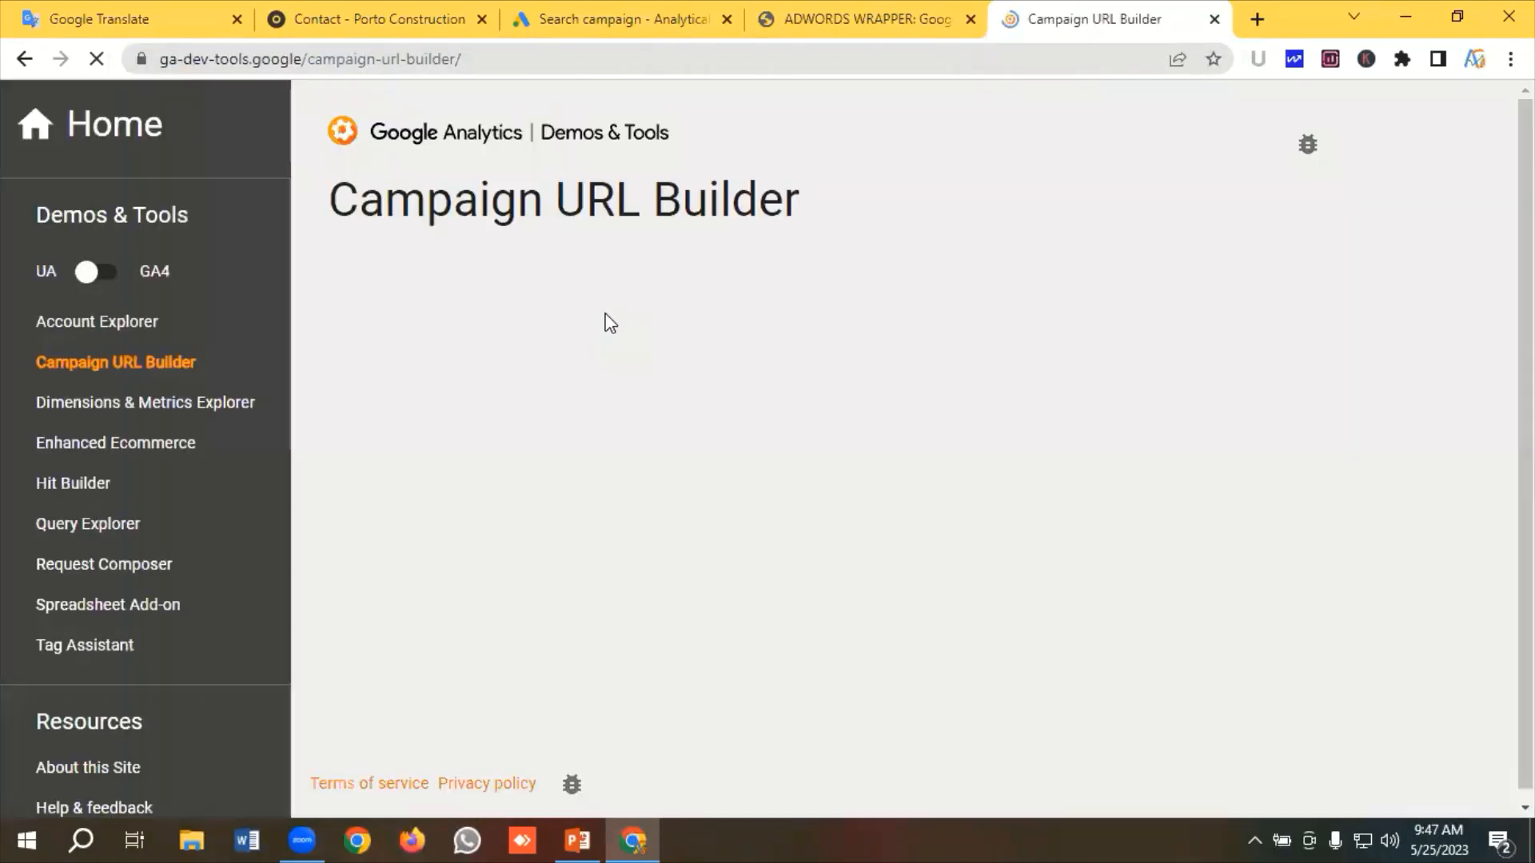
pyautogui.scroll(-3, 632, 327)
pyautogui.click(644, 318)
pyautogui.hotkey('ctrl', 'a')
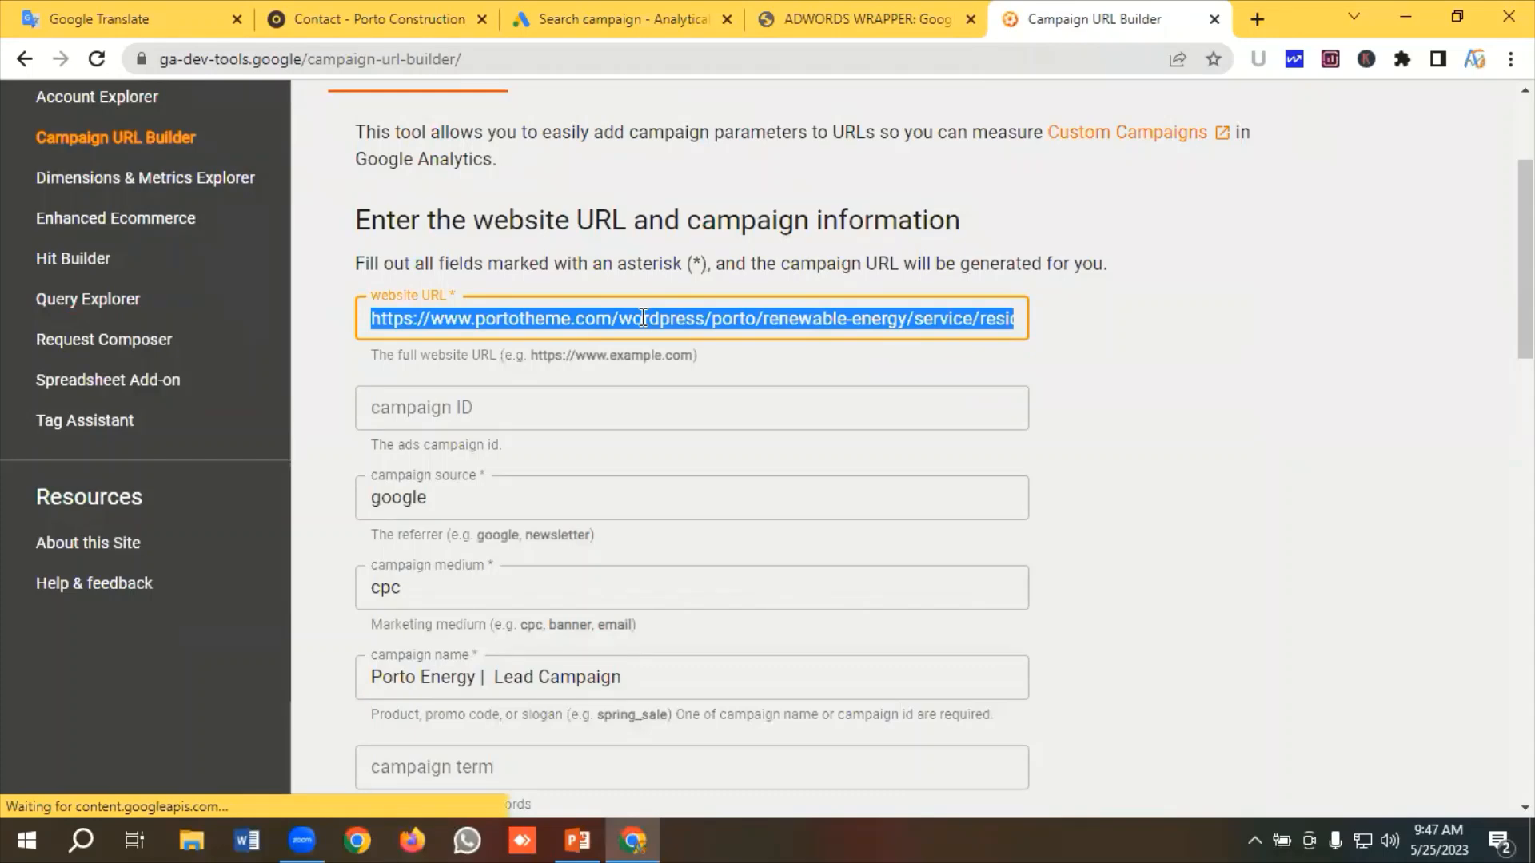
pyautogui.hotkey('ctrl', 'v')
# Change the campaign name in the URL builder to "Porto Steel Detailing| Lead Campaign"
pyautogui.scroll(-2, 640, 315)
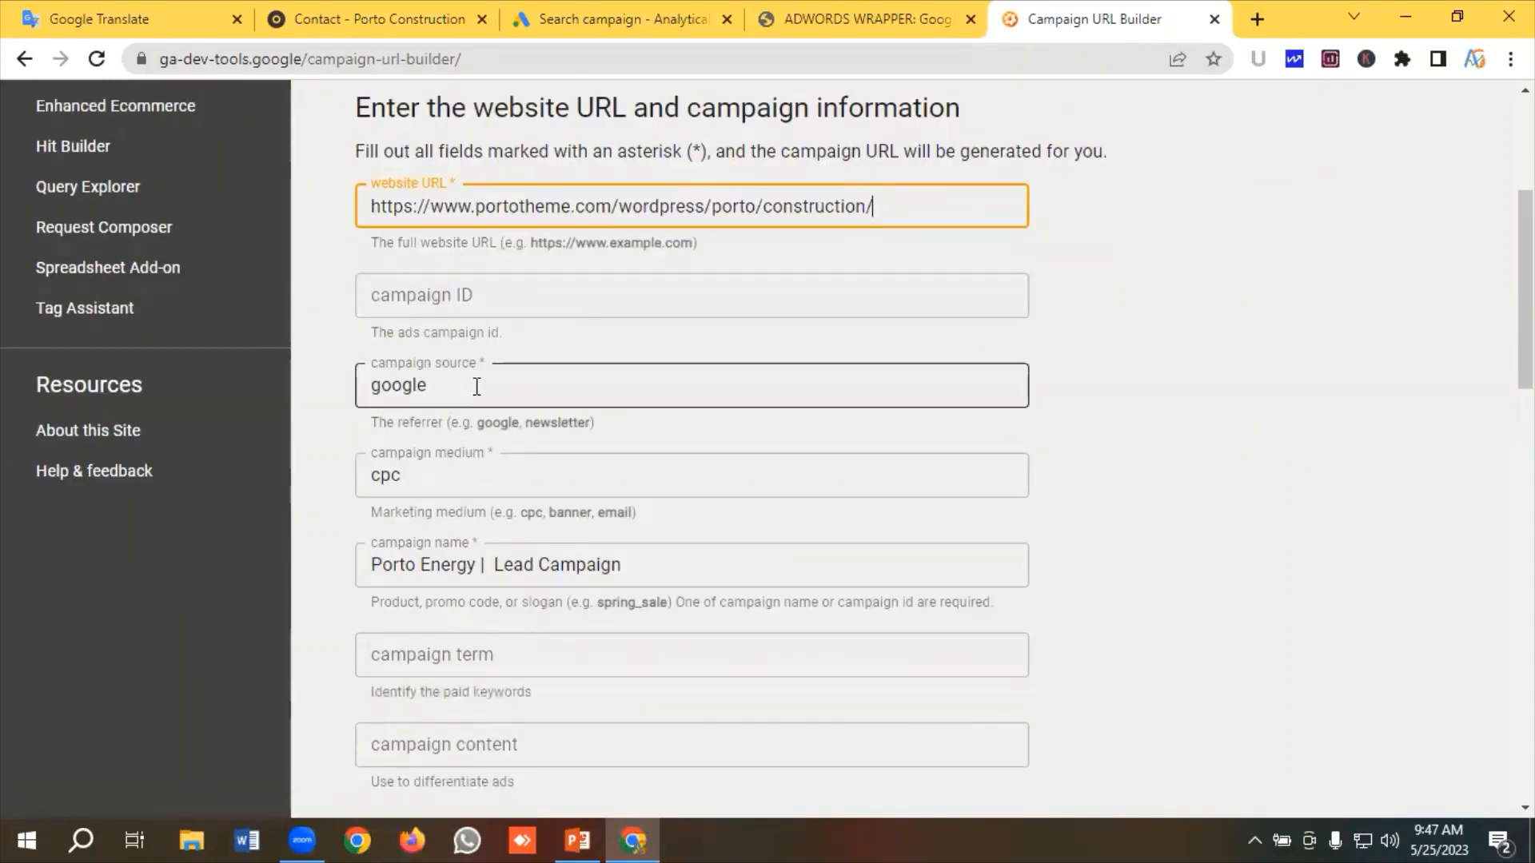
pyautogui.scroll(-1, 435, 303)
pyautogui.scroll(-1, 489, 280)
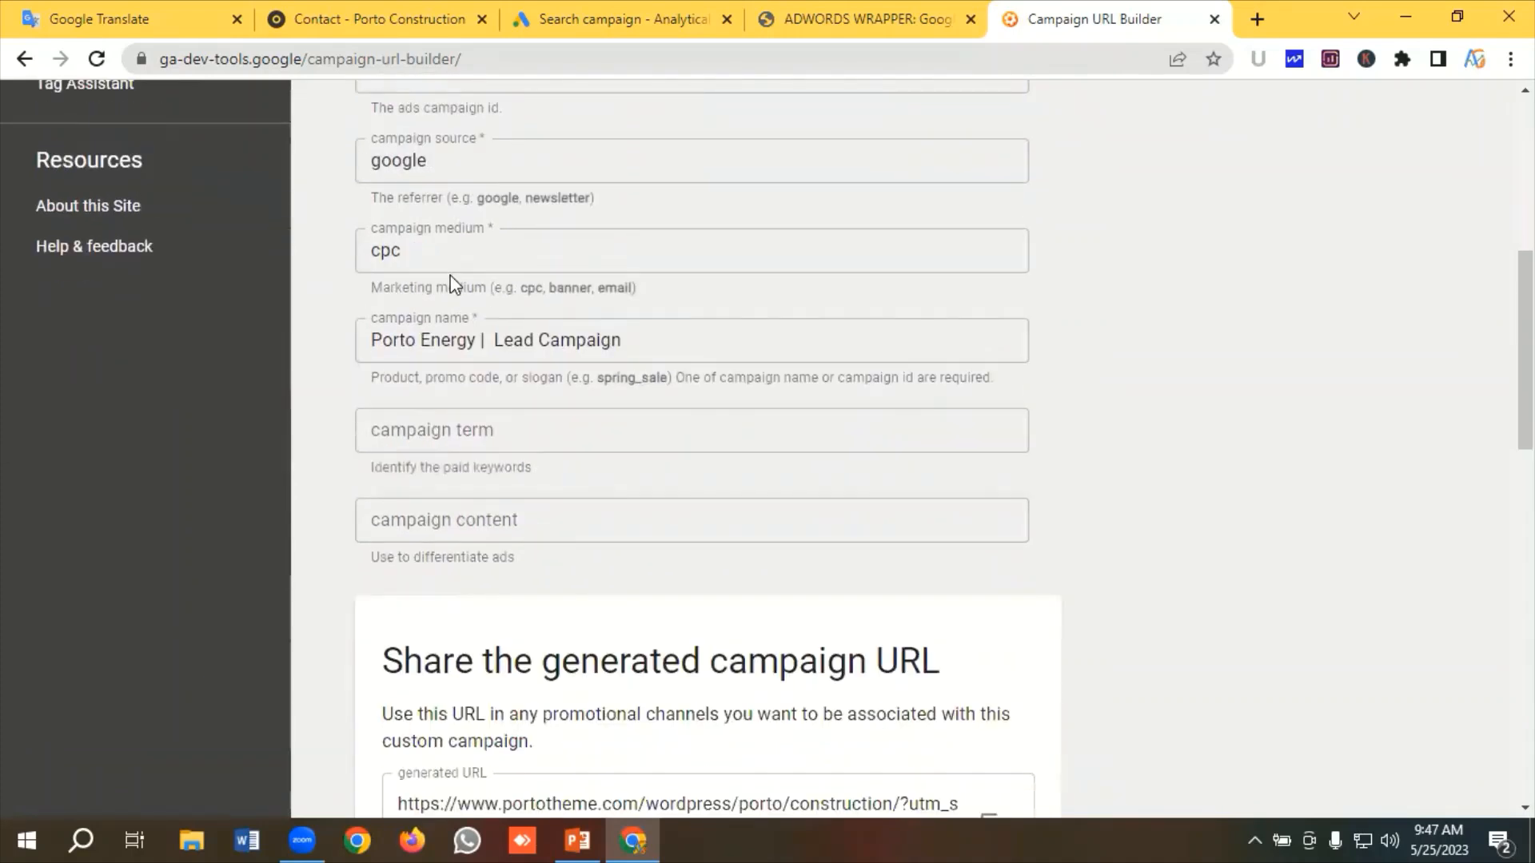
pyautogui.doubleClick(447, 344)
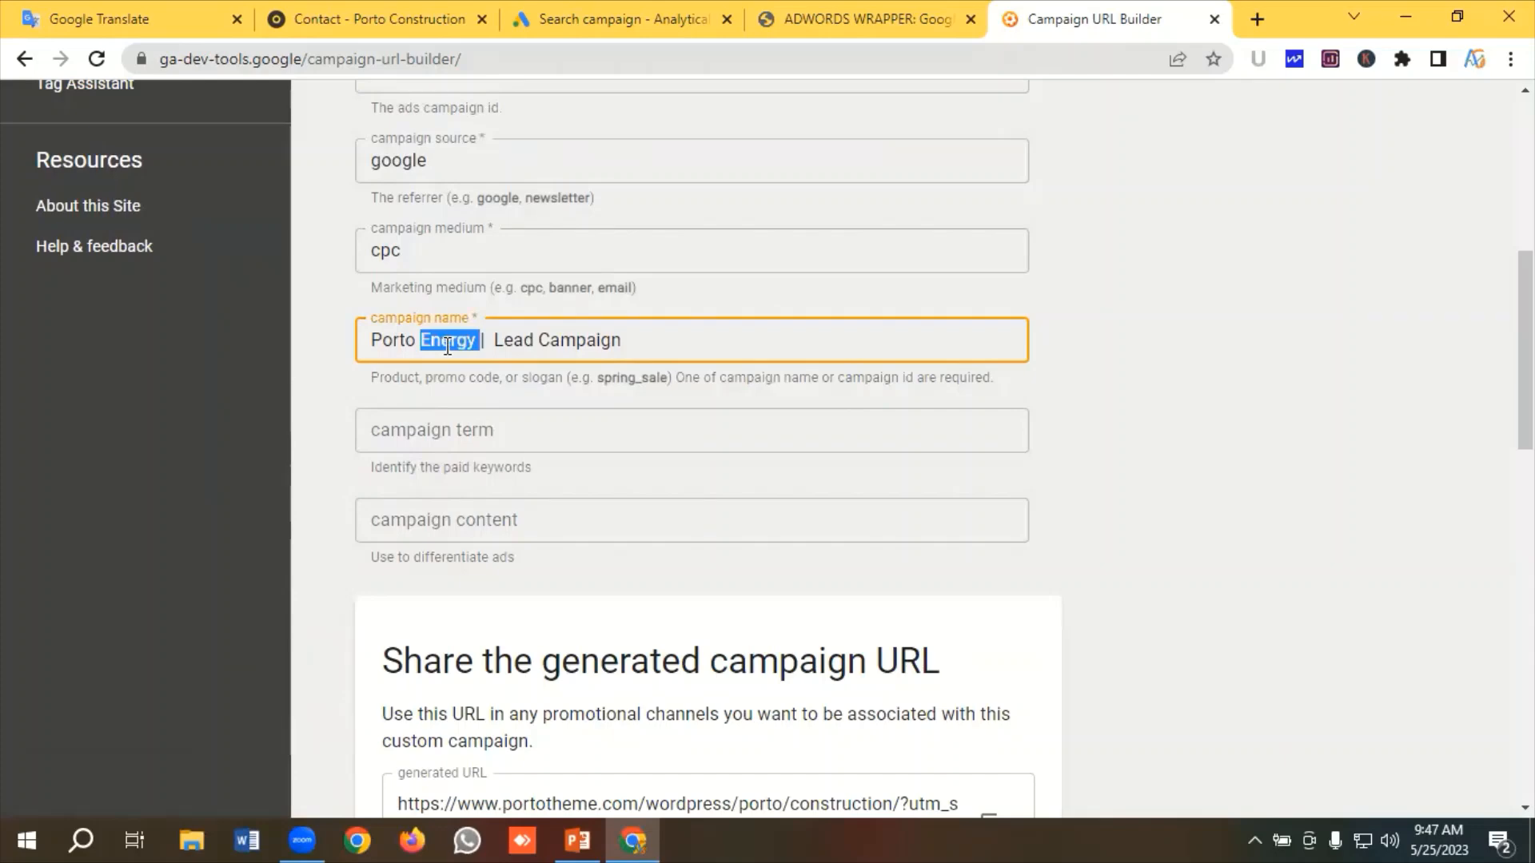
pyautogui.press('BackSpace')
pyautogui.write('Steel D')
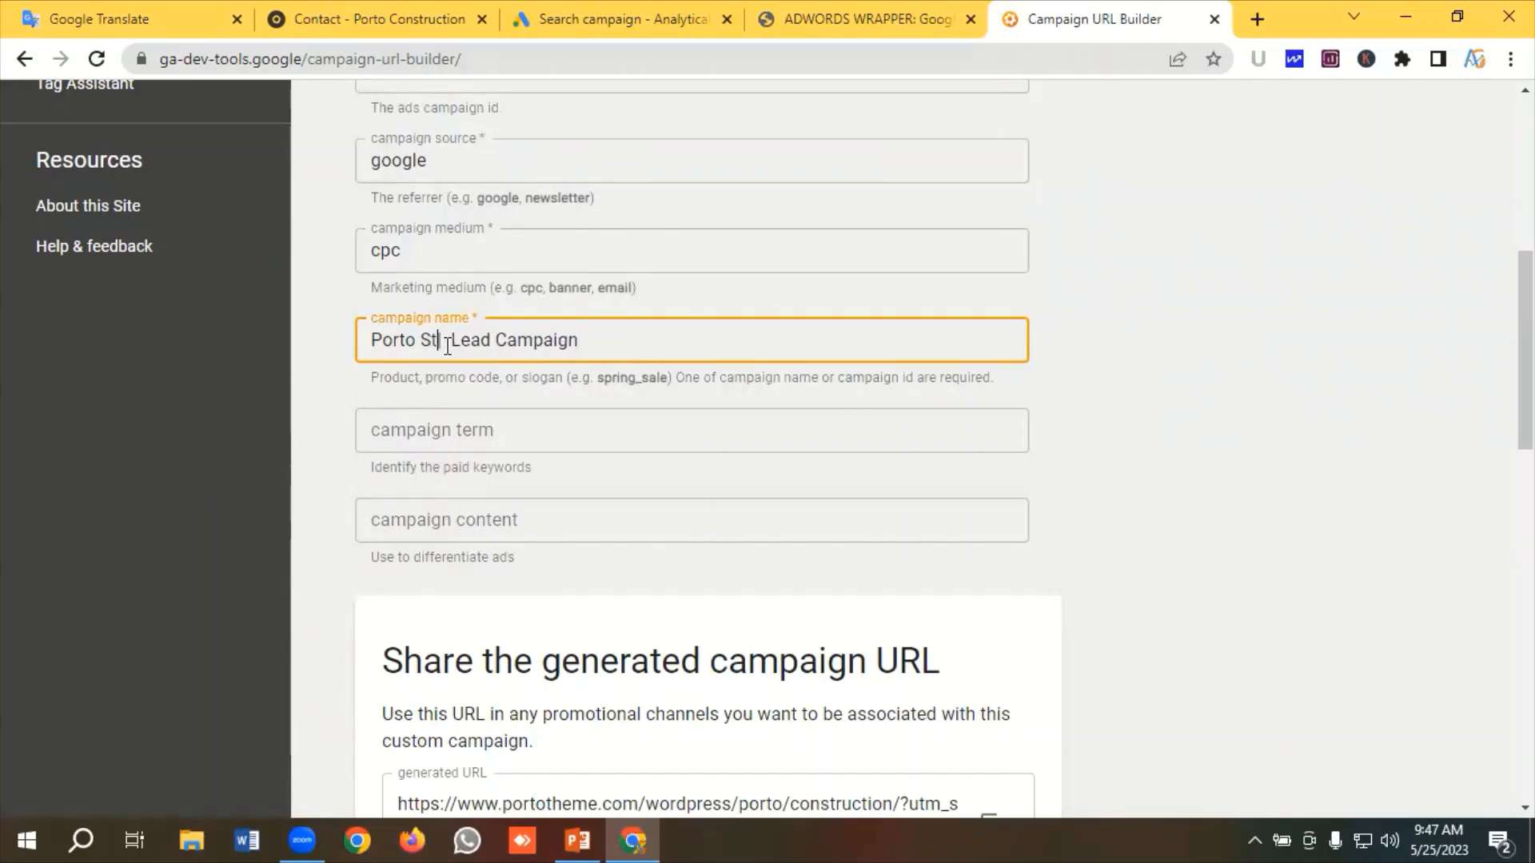
pyautogui.write('etaili')
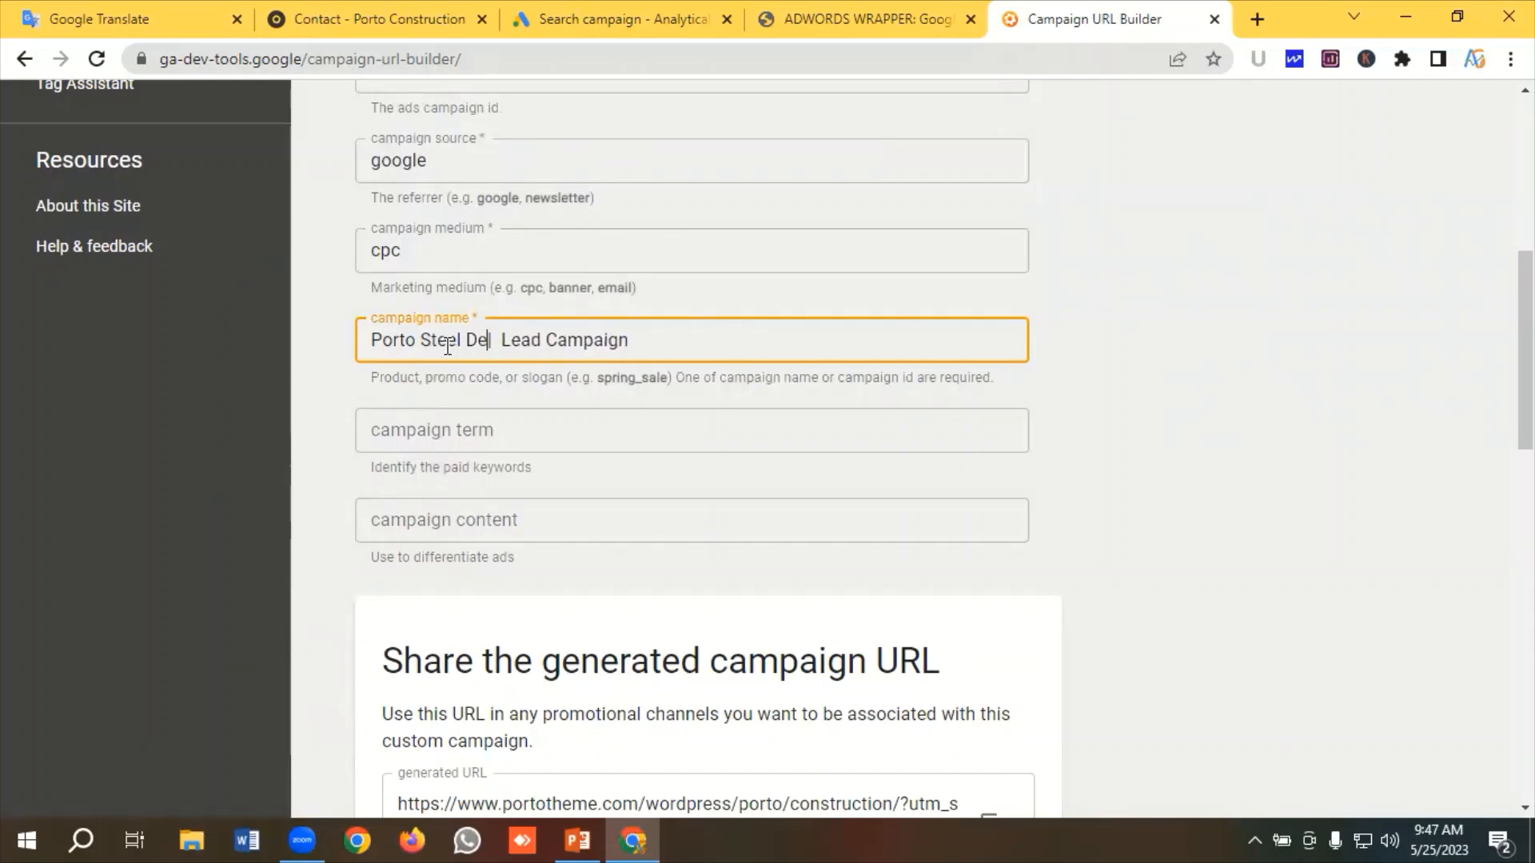
pyautogui.write('ng')
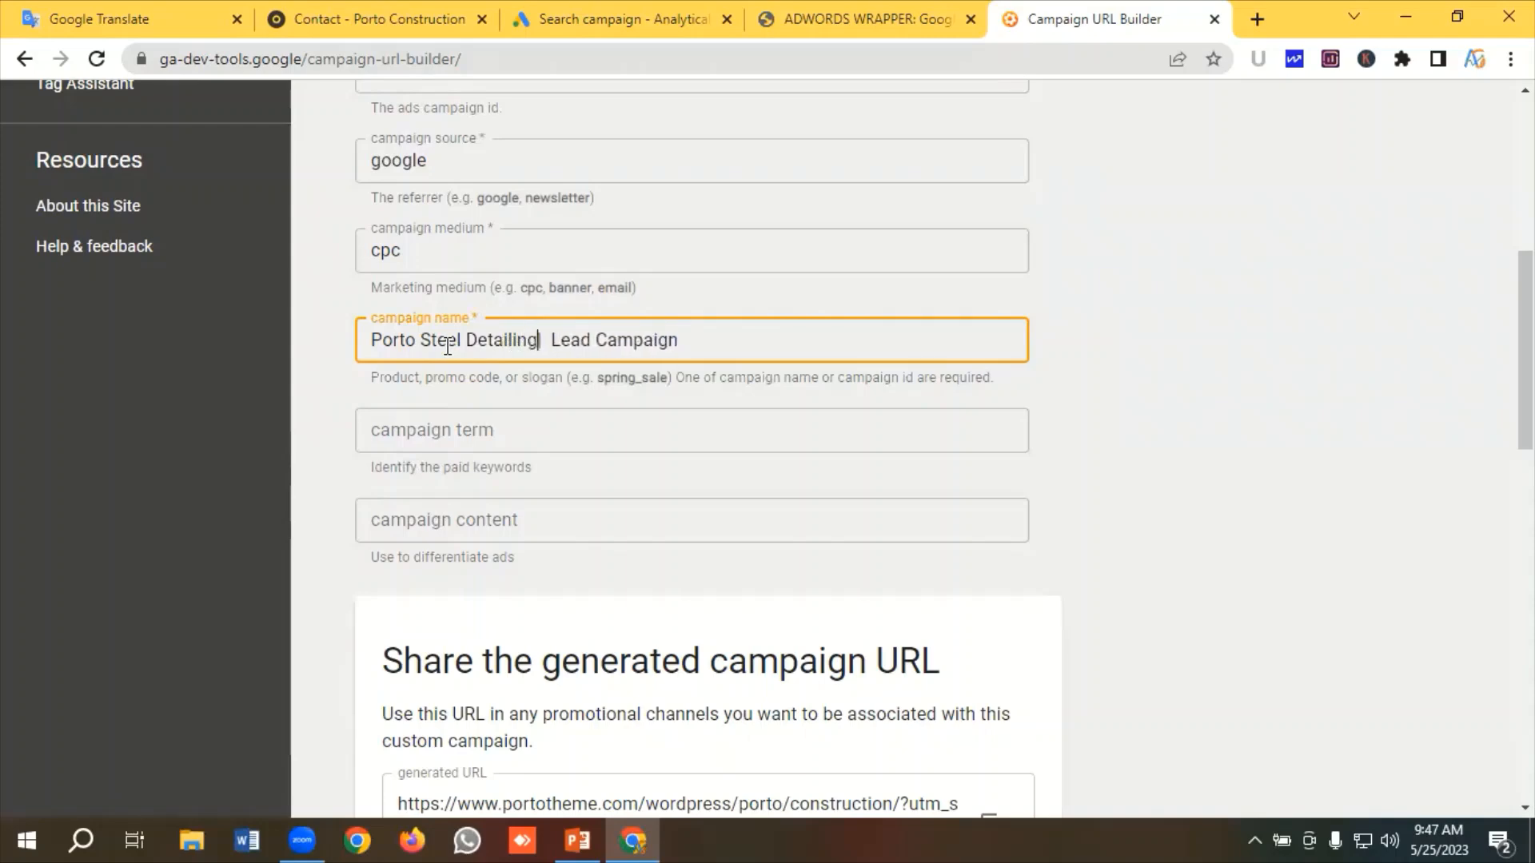
# Copy the generated campaign URL and paste it as the Final URL of the ad in Google Ads
pyautogui.scroll(-4, 715, 511)
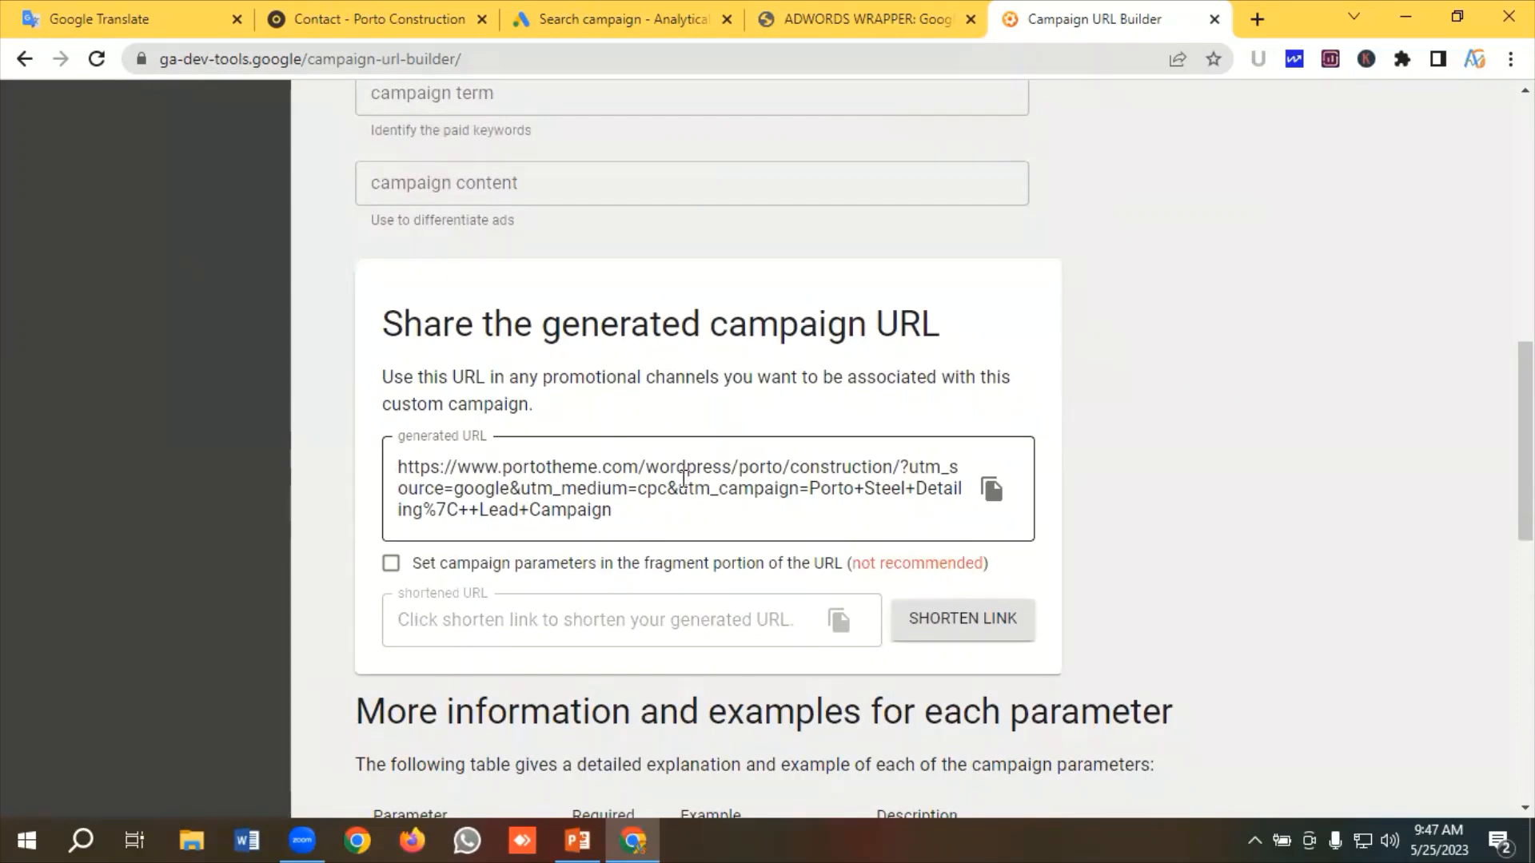
pyautogui.scroll(-1, 636, 501)
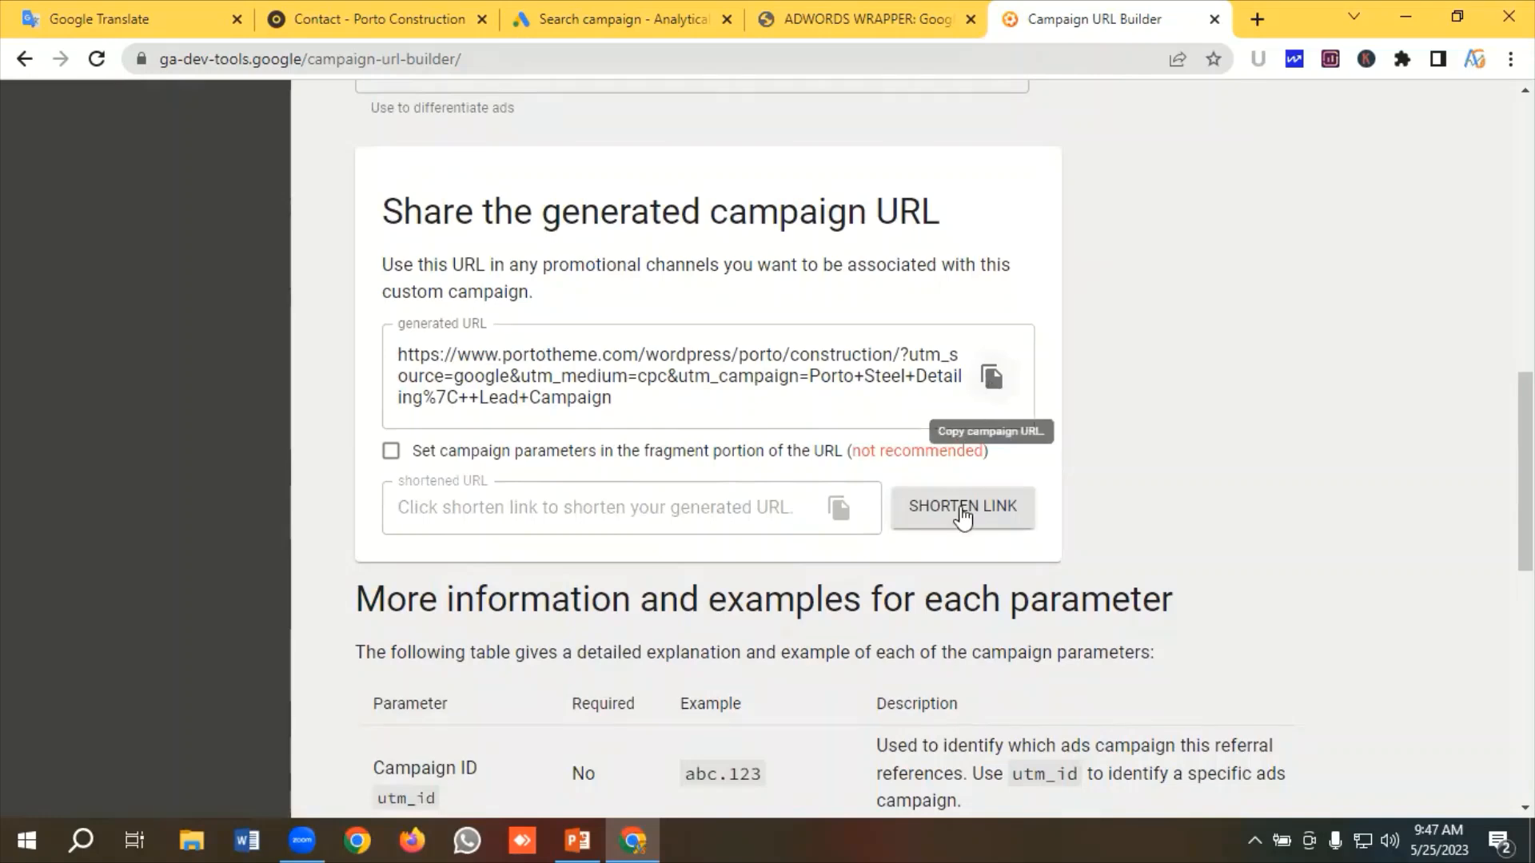
pyautogui.click(992, 379)
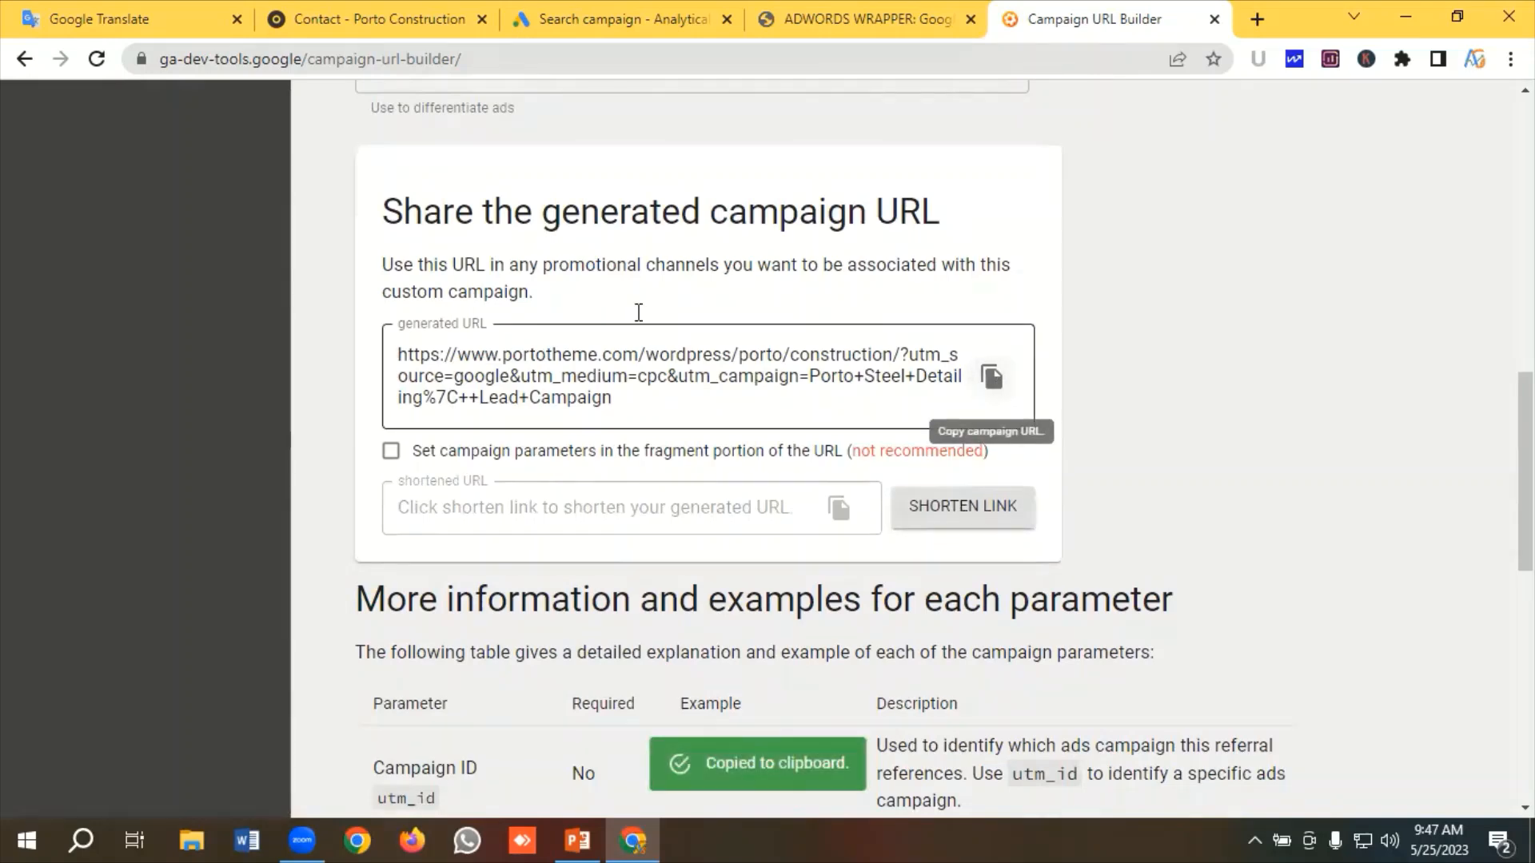
pyautogui.click(563, 13)
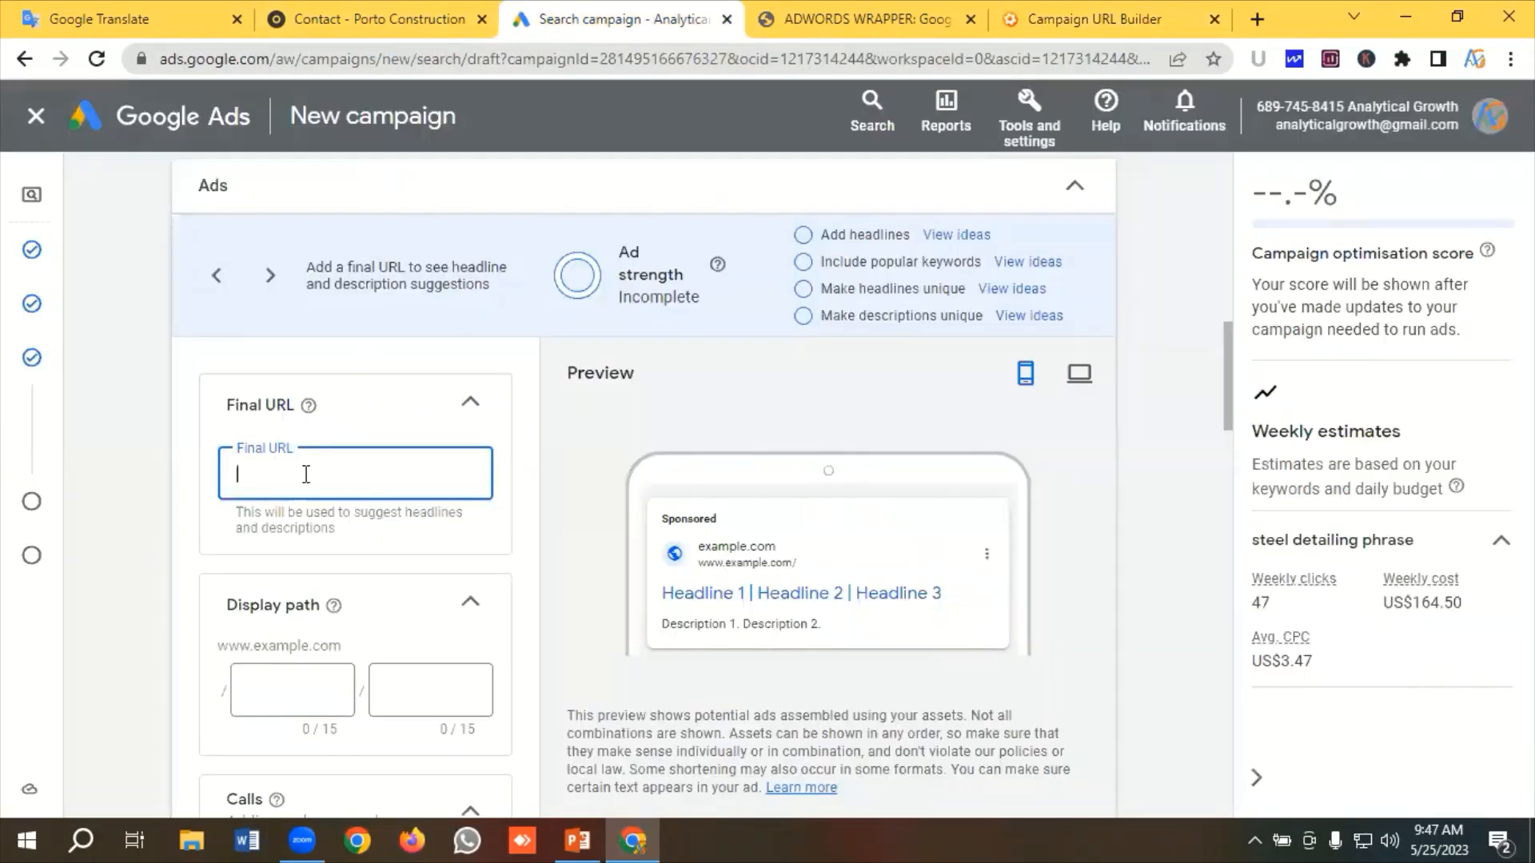
pyautogui.hotkey('ctrl', 'v')
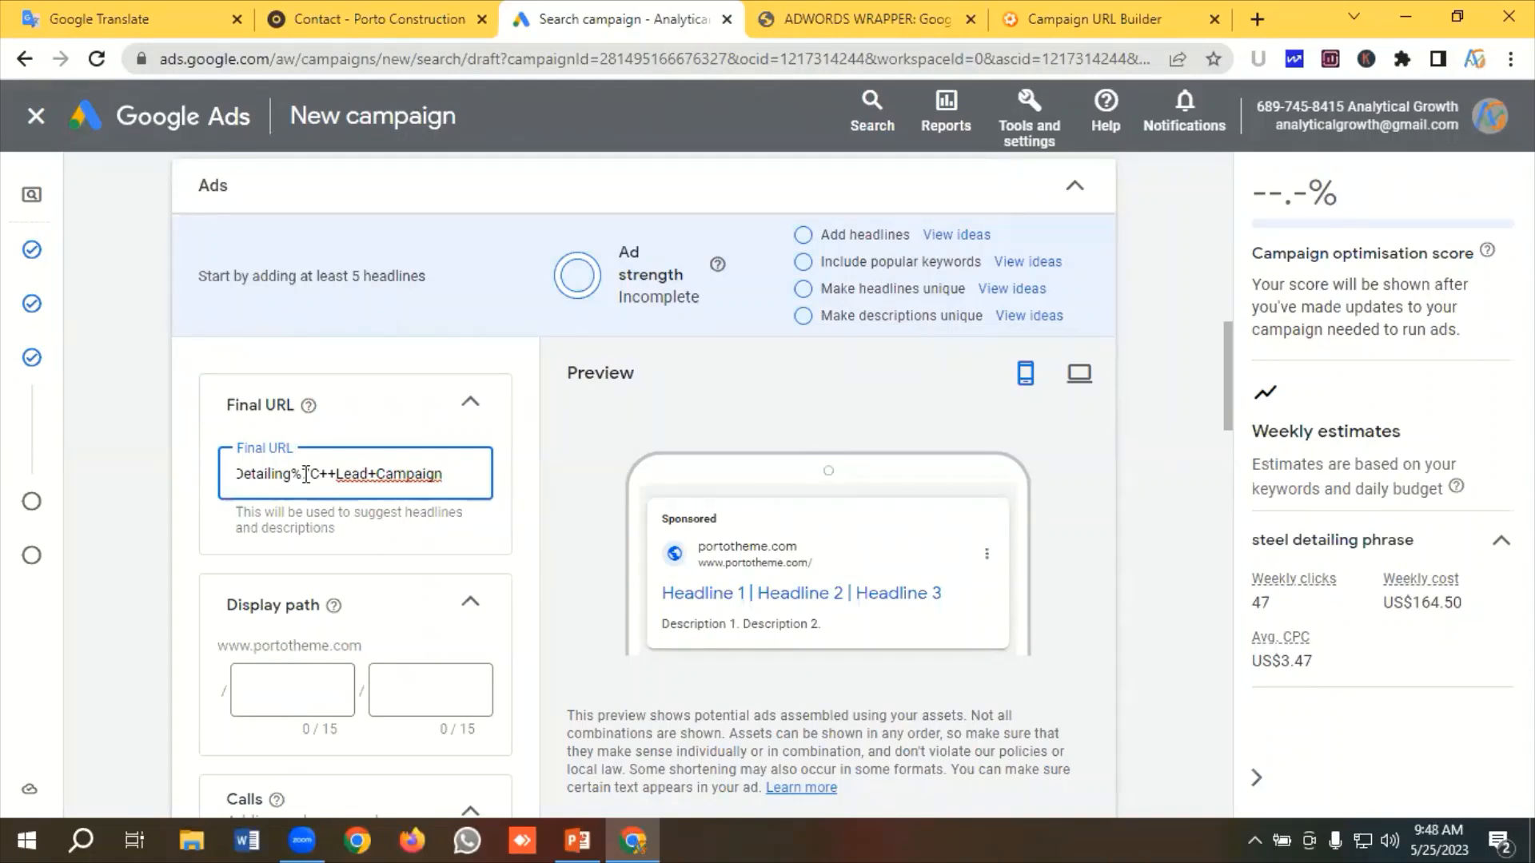
# Copy the keyword "steel detailing" from the notes in Google Translate and paste it as the first part of the ad's display path
pyautogui.scroll(-1, 307, 480)
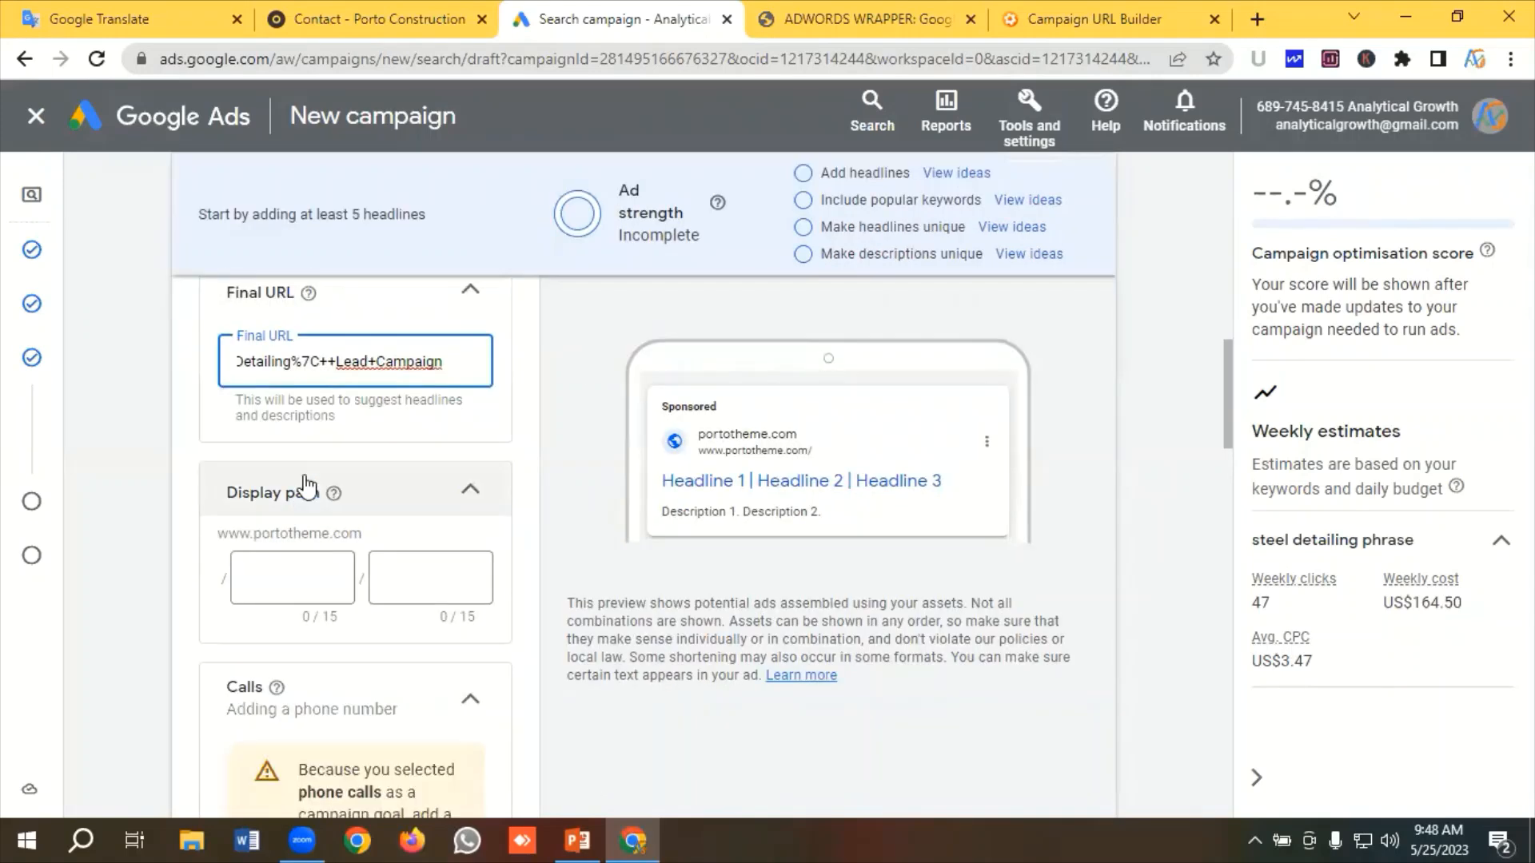
pyautogui.scroll(-1, 307, 486)
pyautogui.click(276, 466)
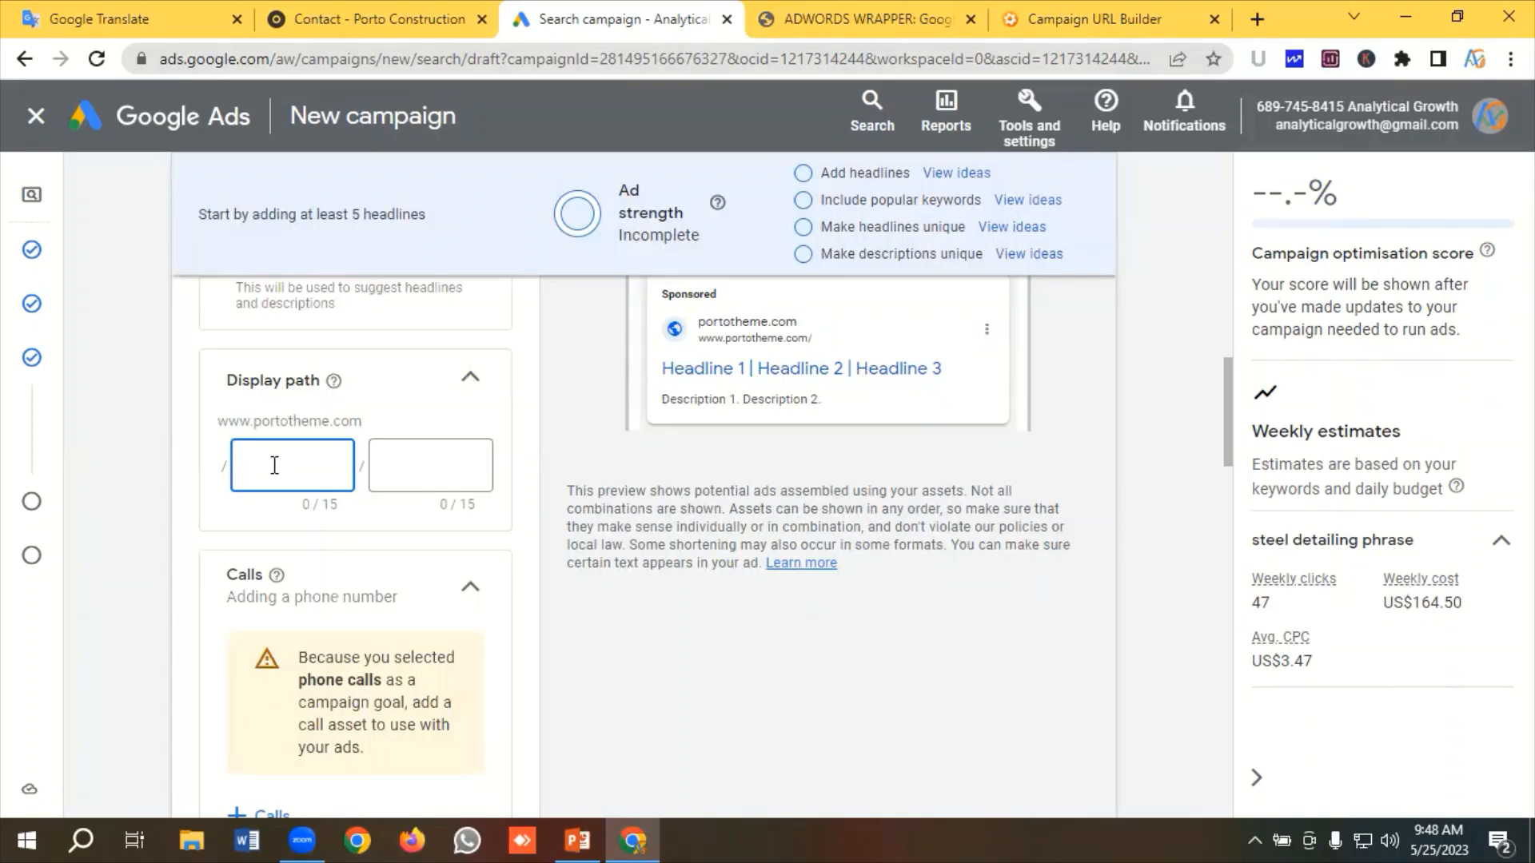
pyautogui.click(126, 6)
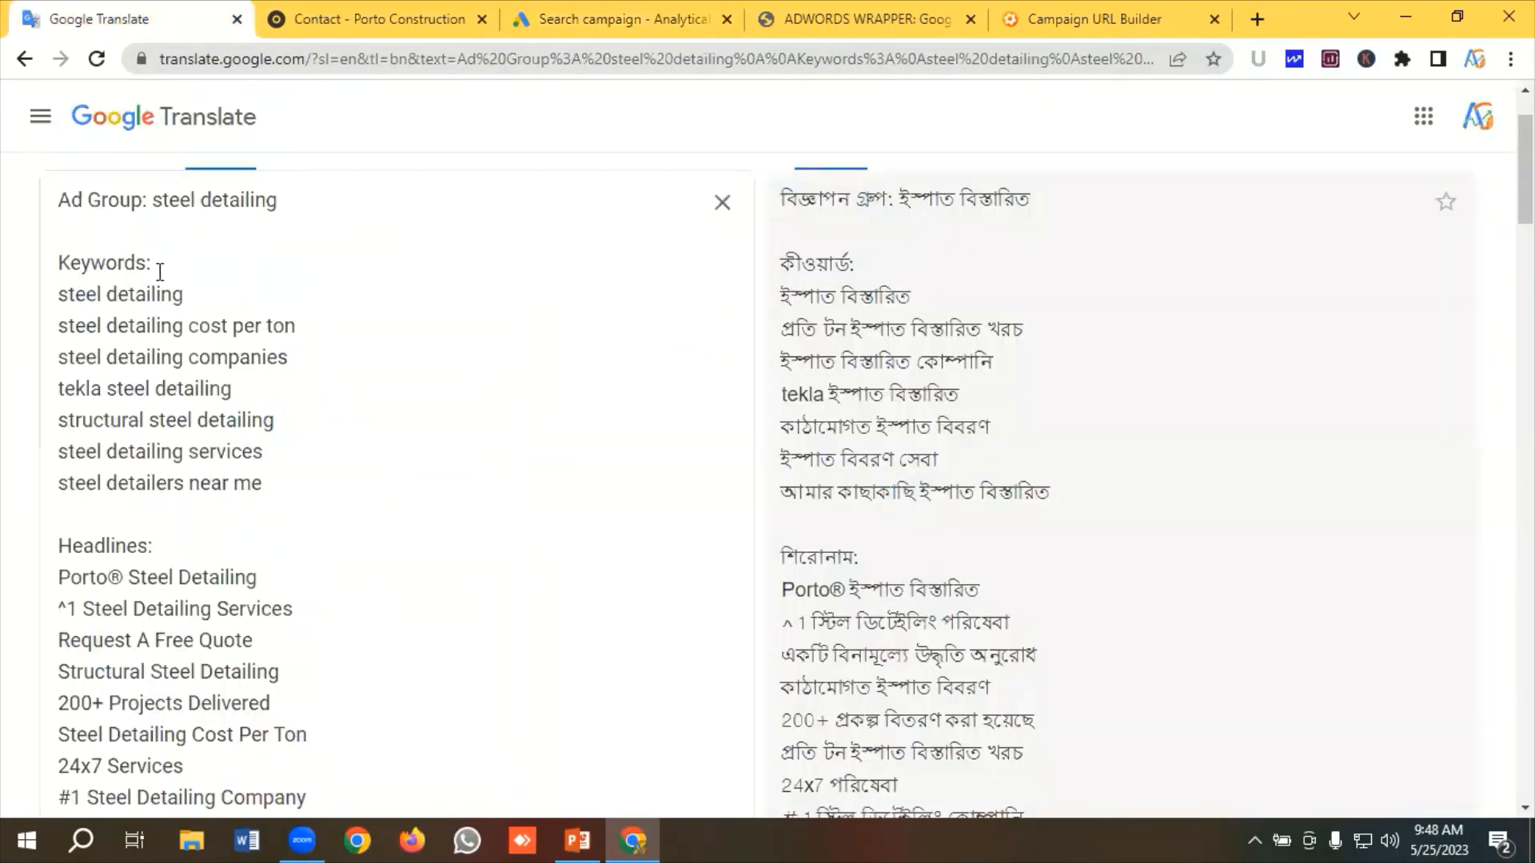
pyautogui.moveTo(179, 296); pyautogui.dragTo(56, 296)
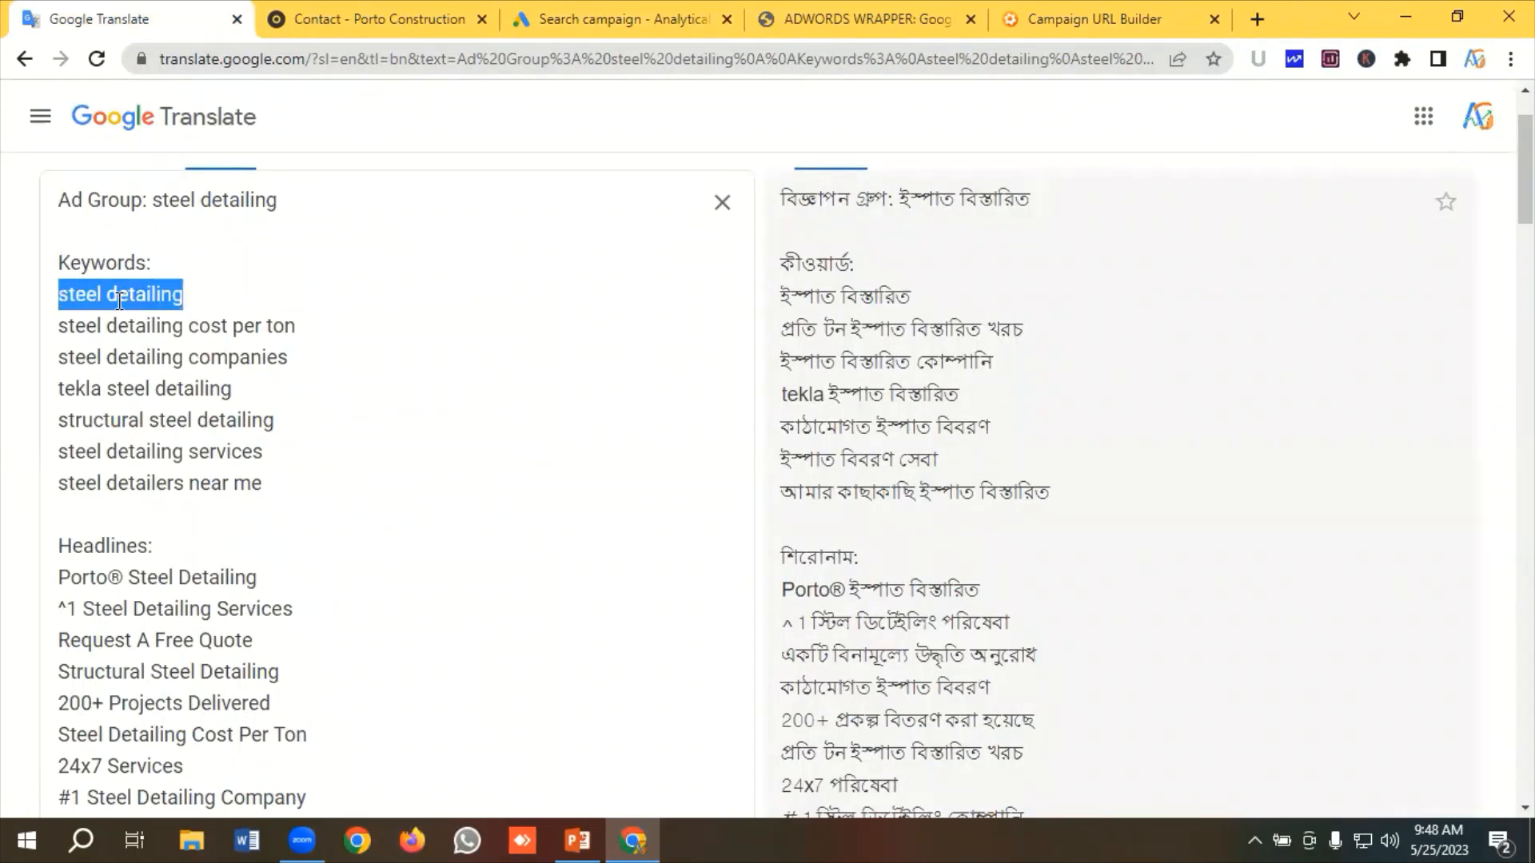
pyautogui.rightClick(120, 302)
pyautogui.click(174, 386)
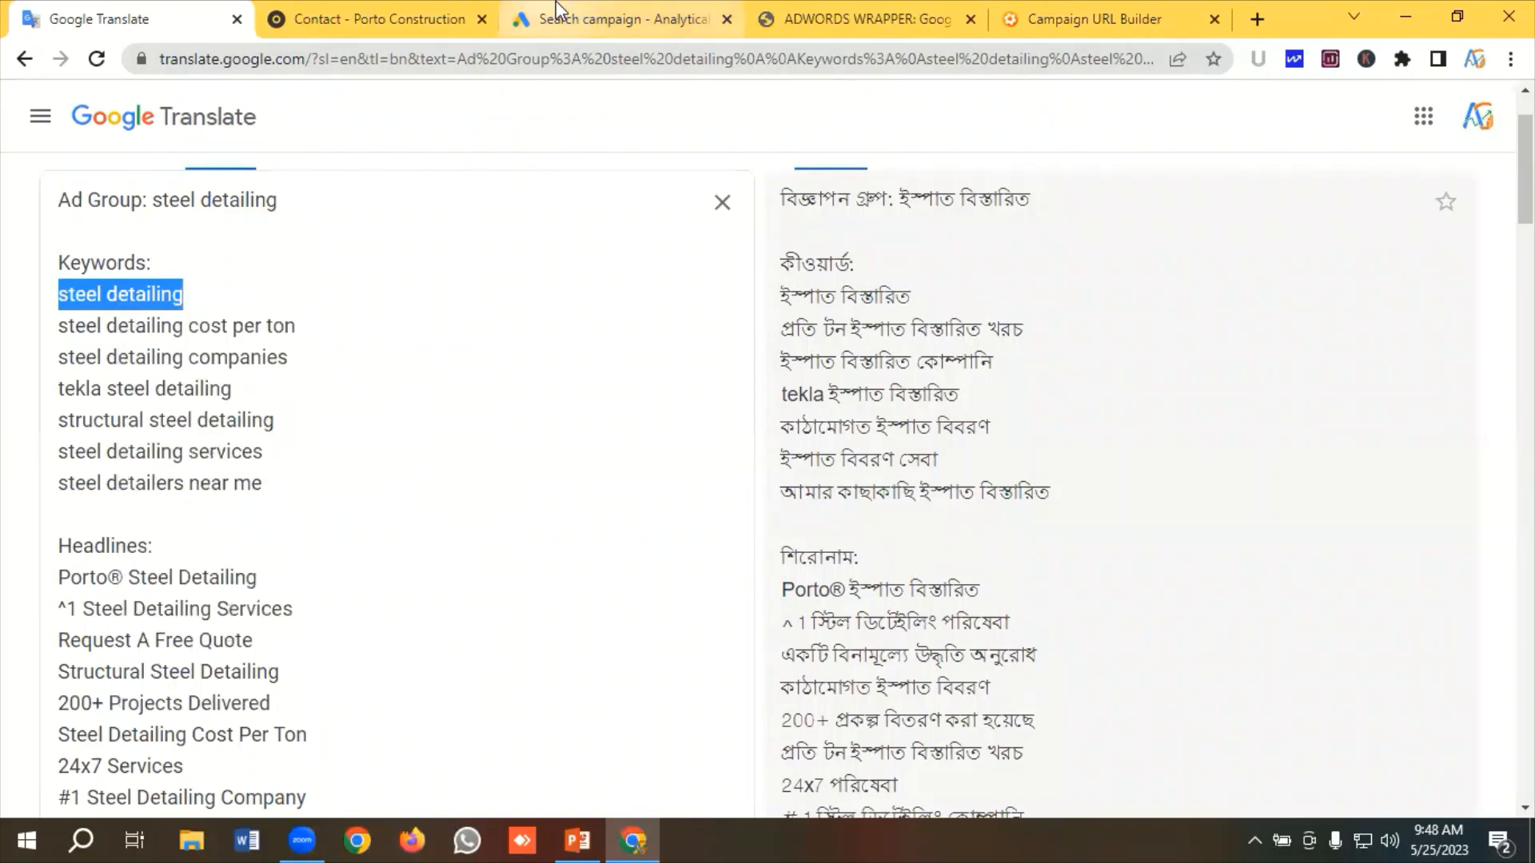
pyautogui.click(608, 18)
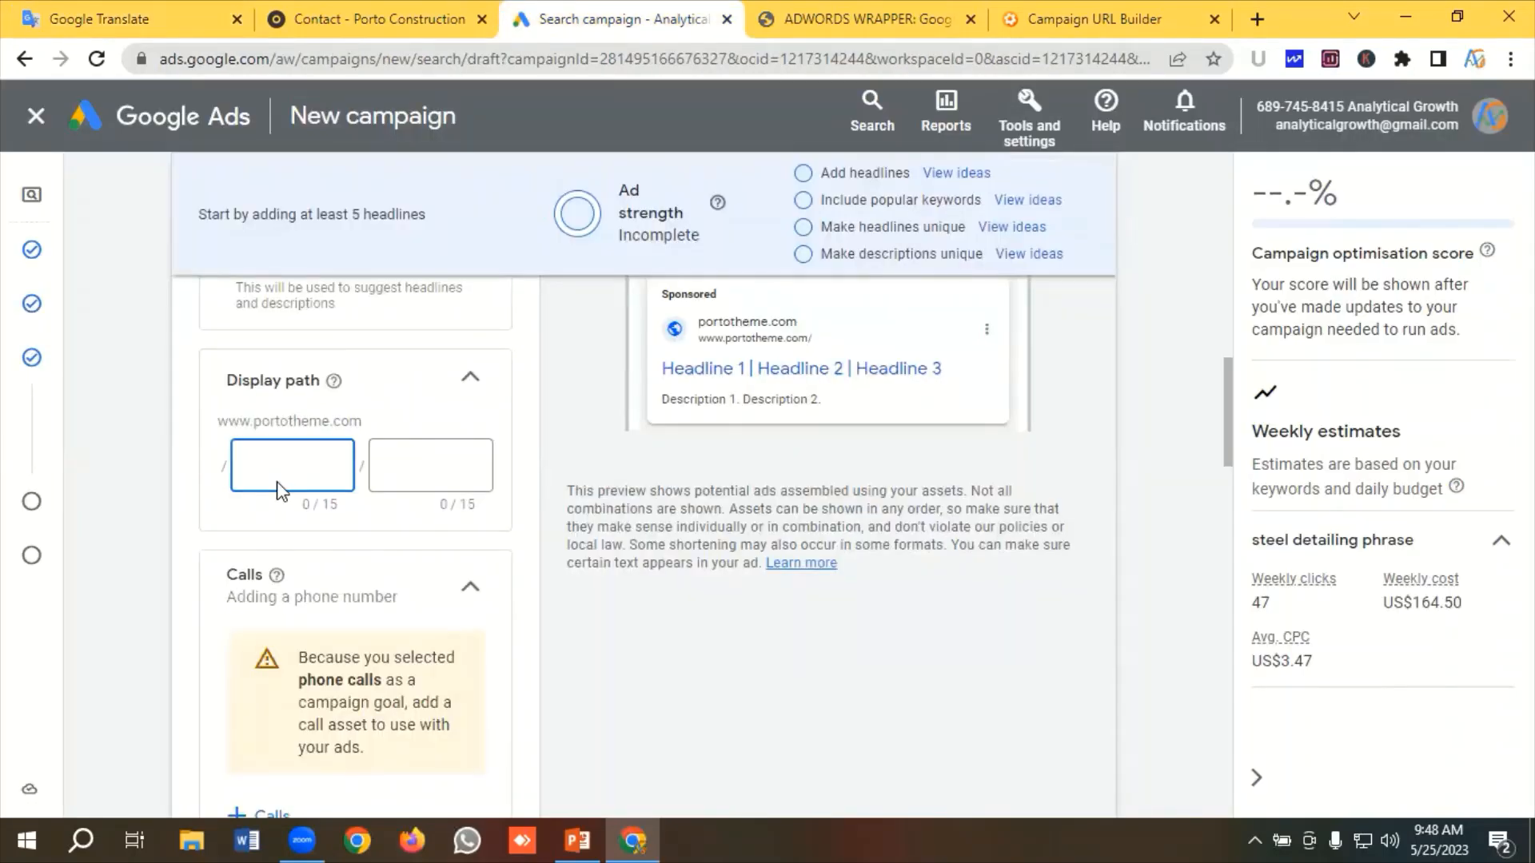
pyautogui.hotkey('ctrl', 'v')
pyautogui.scroll(1, 712, 472)
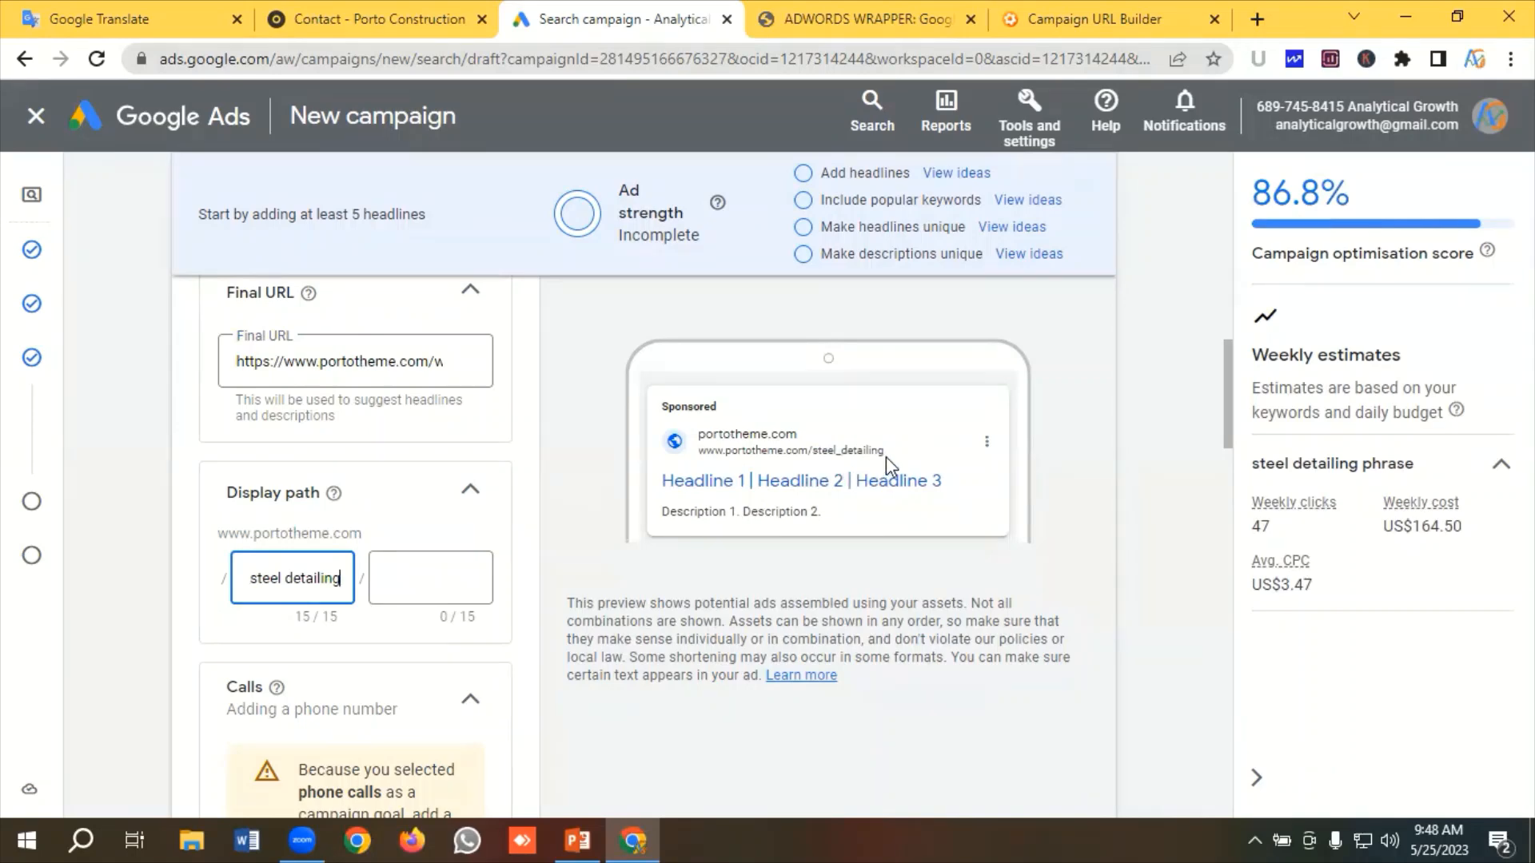
# Start adding a call asset to the ad, copy the call asset phone number from the Google Translate notes, and return to Google Ads
pyautogui.scroll(-3, 480, 531)
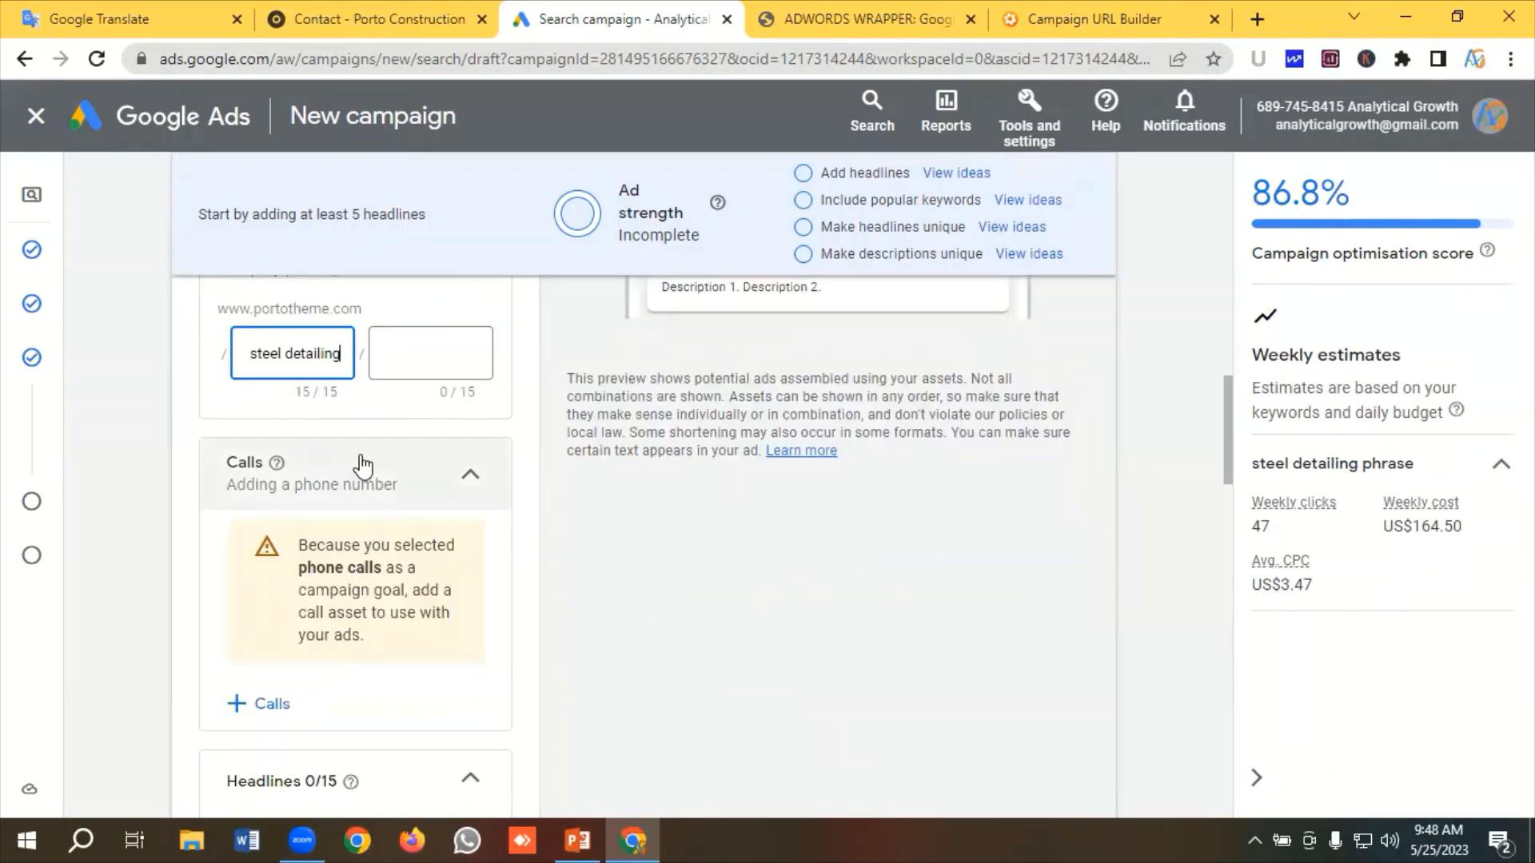
pyautogui.scroll(-2, 362, 464)
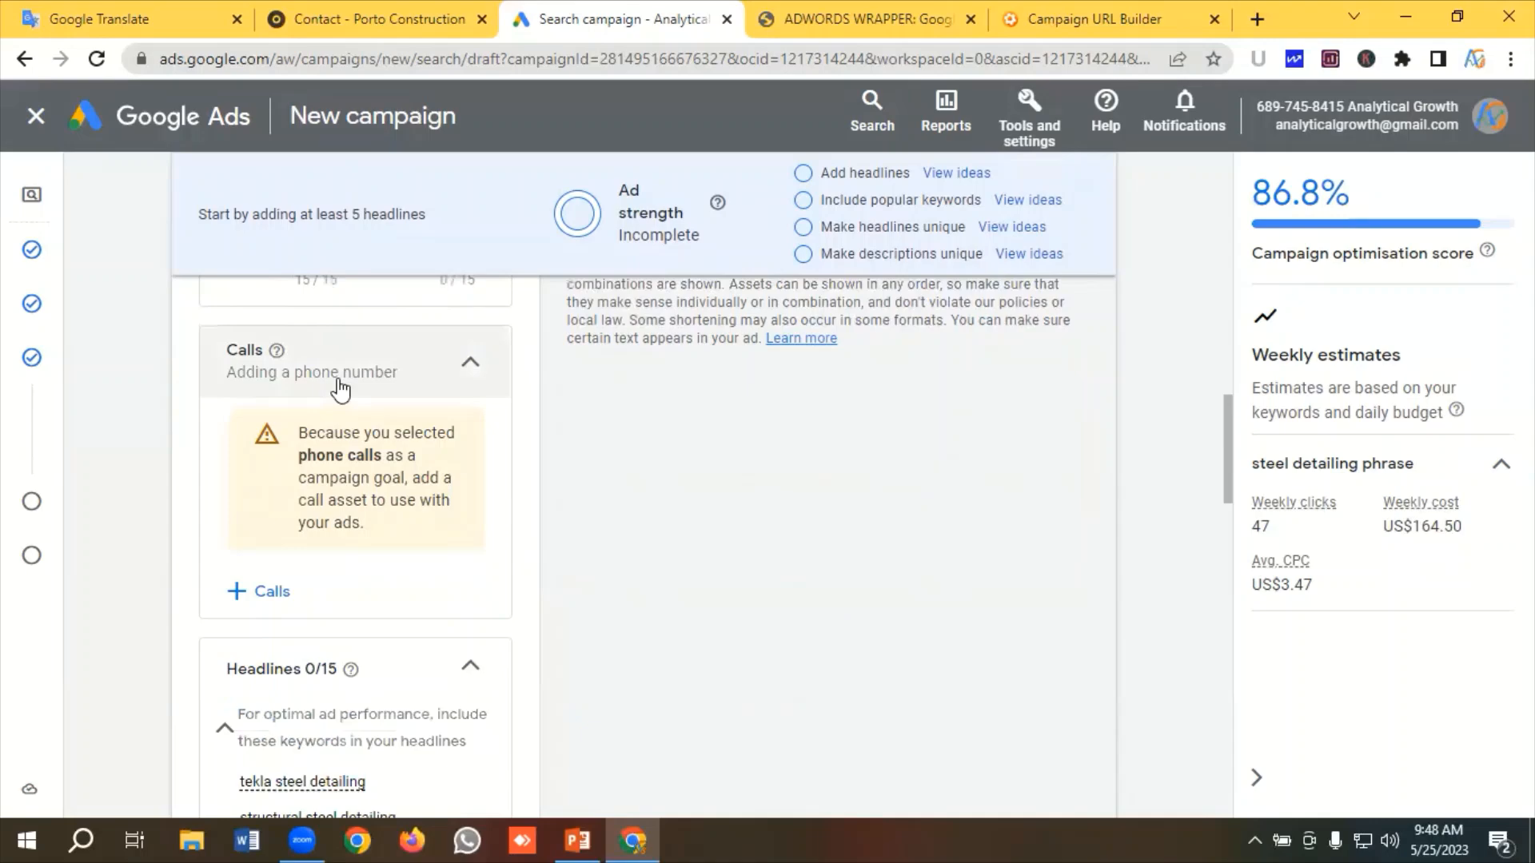
pyautogui.click(271, 593)
pyautogui.click(183, 19)
pyautogui.scroll(-20, 256, 422)
pyautogui.scroll(-15, 268, 416)
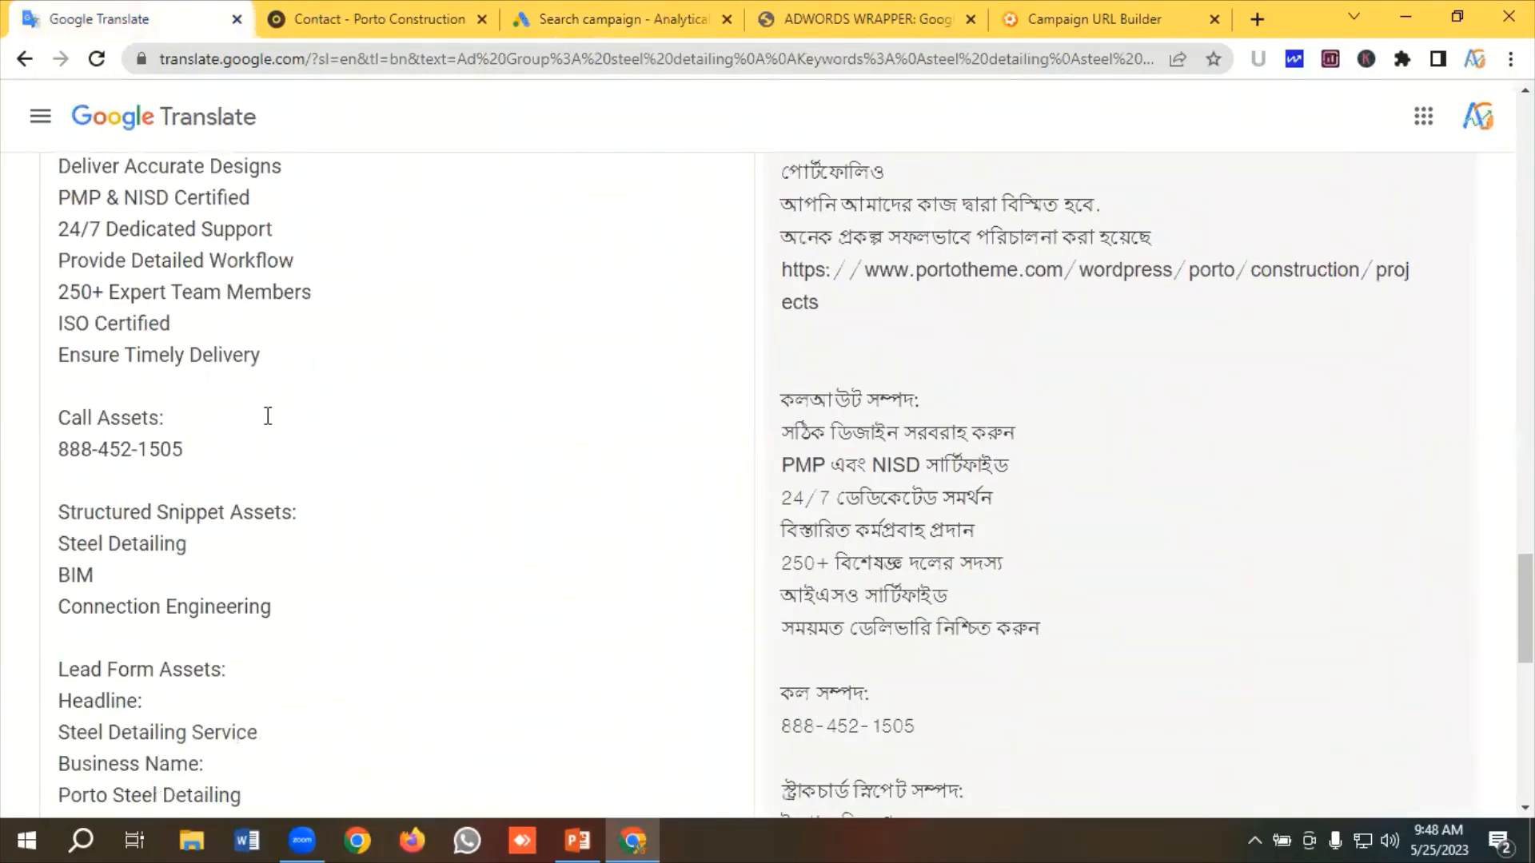
pyautogui.scroll(-1, 268, 415)
pyautogui.moveTo(220, 382); pyautogui.dragTo(89, 376)
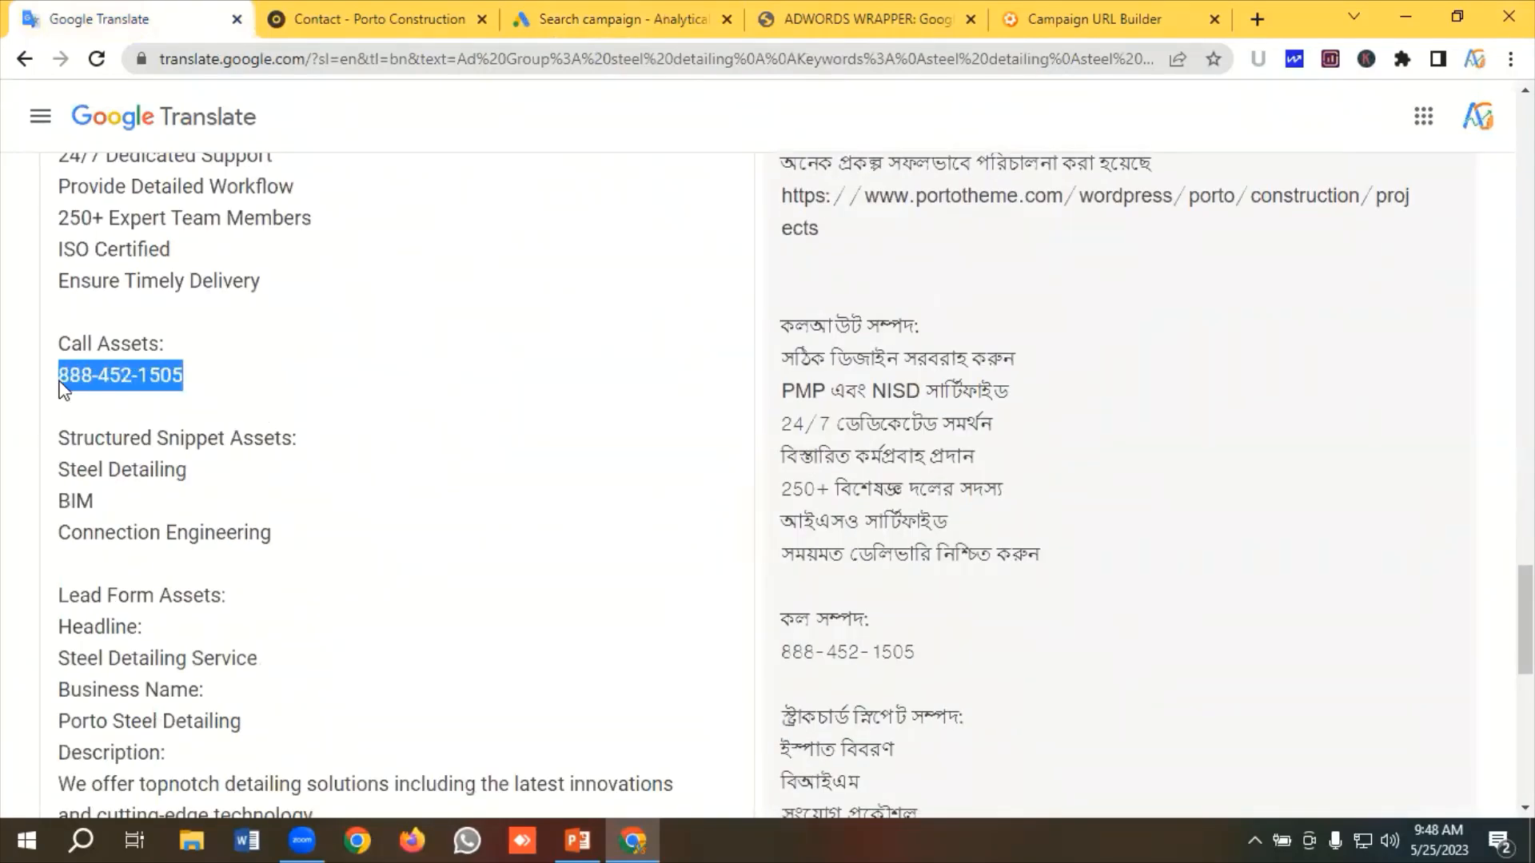
pyautogui.rightClick(92, 381)
pyautogui.click(170, 472)
pyautogui.click(583, 24)
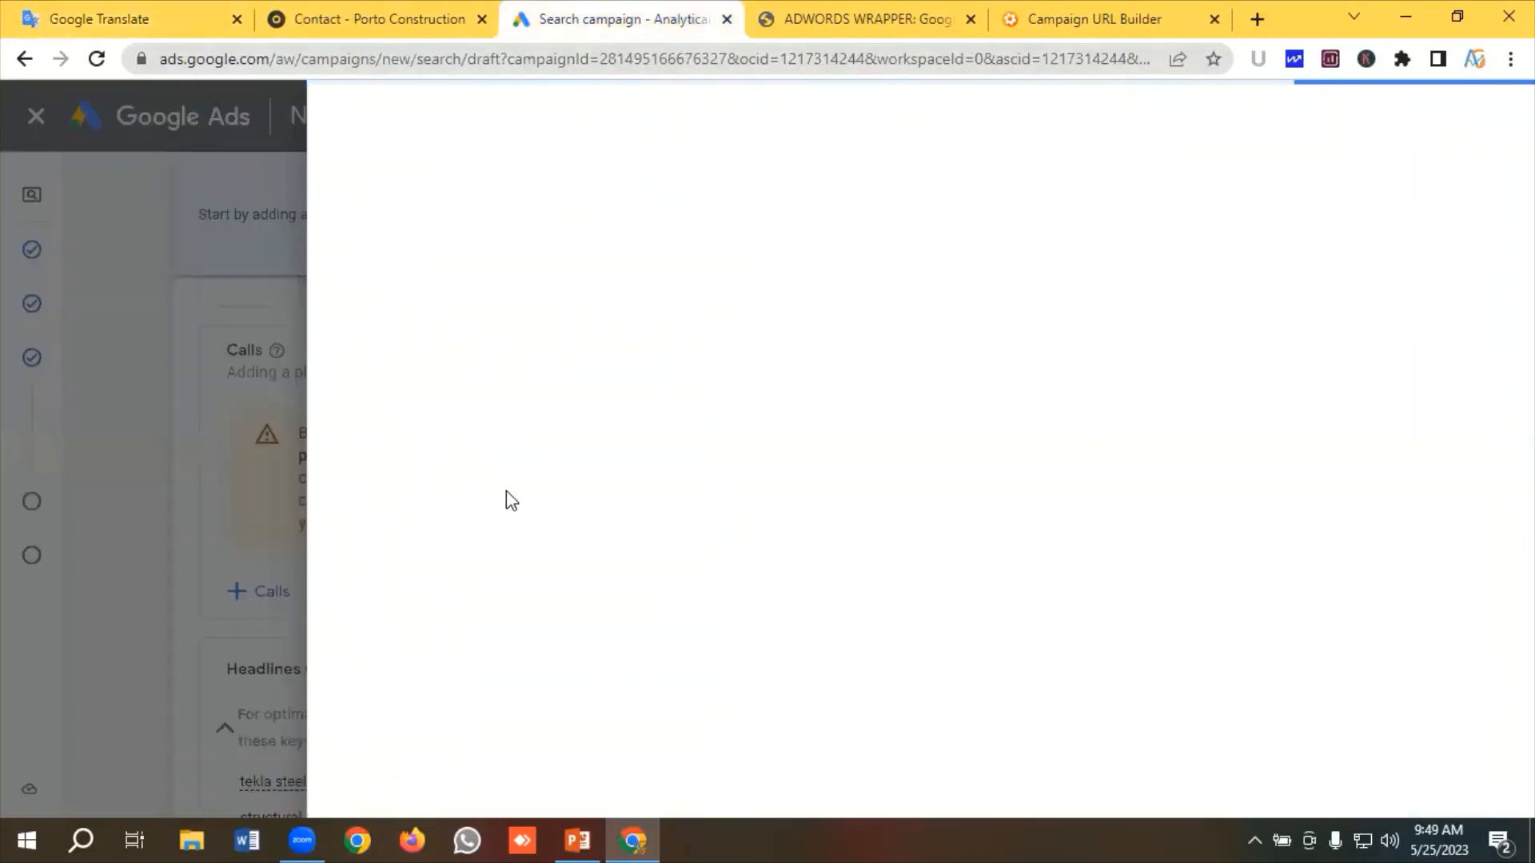
# Create a new call asset with the copied phone number and the "Calls from ads" conversion action, and apply it to the campaign
pyautogui.scroll(-4, 490, 531)
pyautogui.scroll(-6, 488, 533)
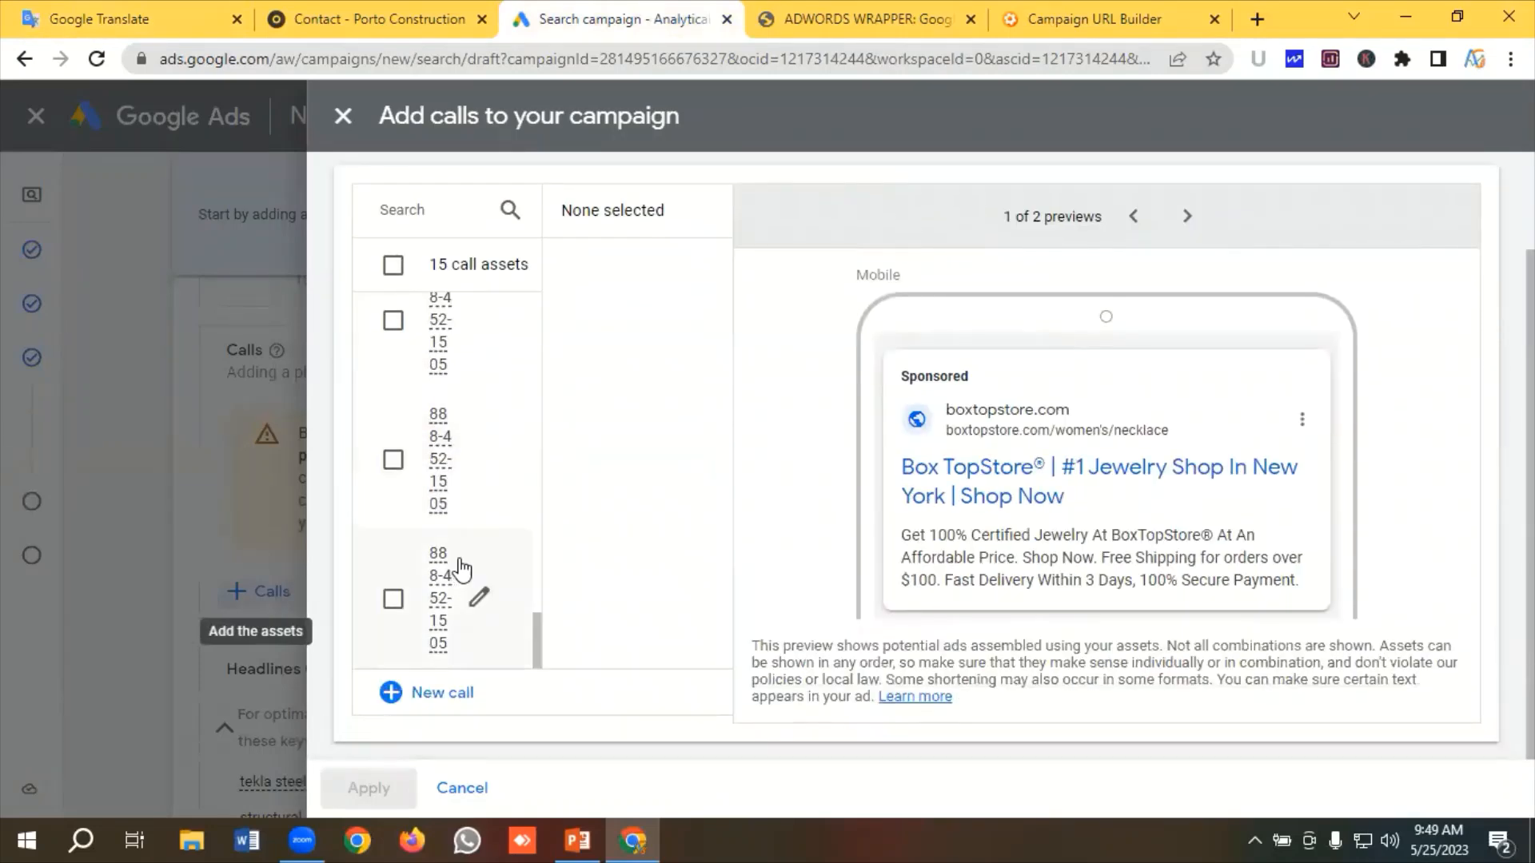
pyautogui.click(446, 694)
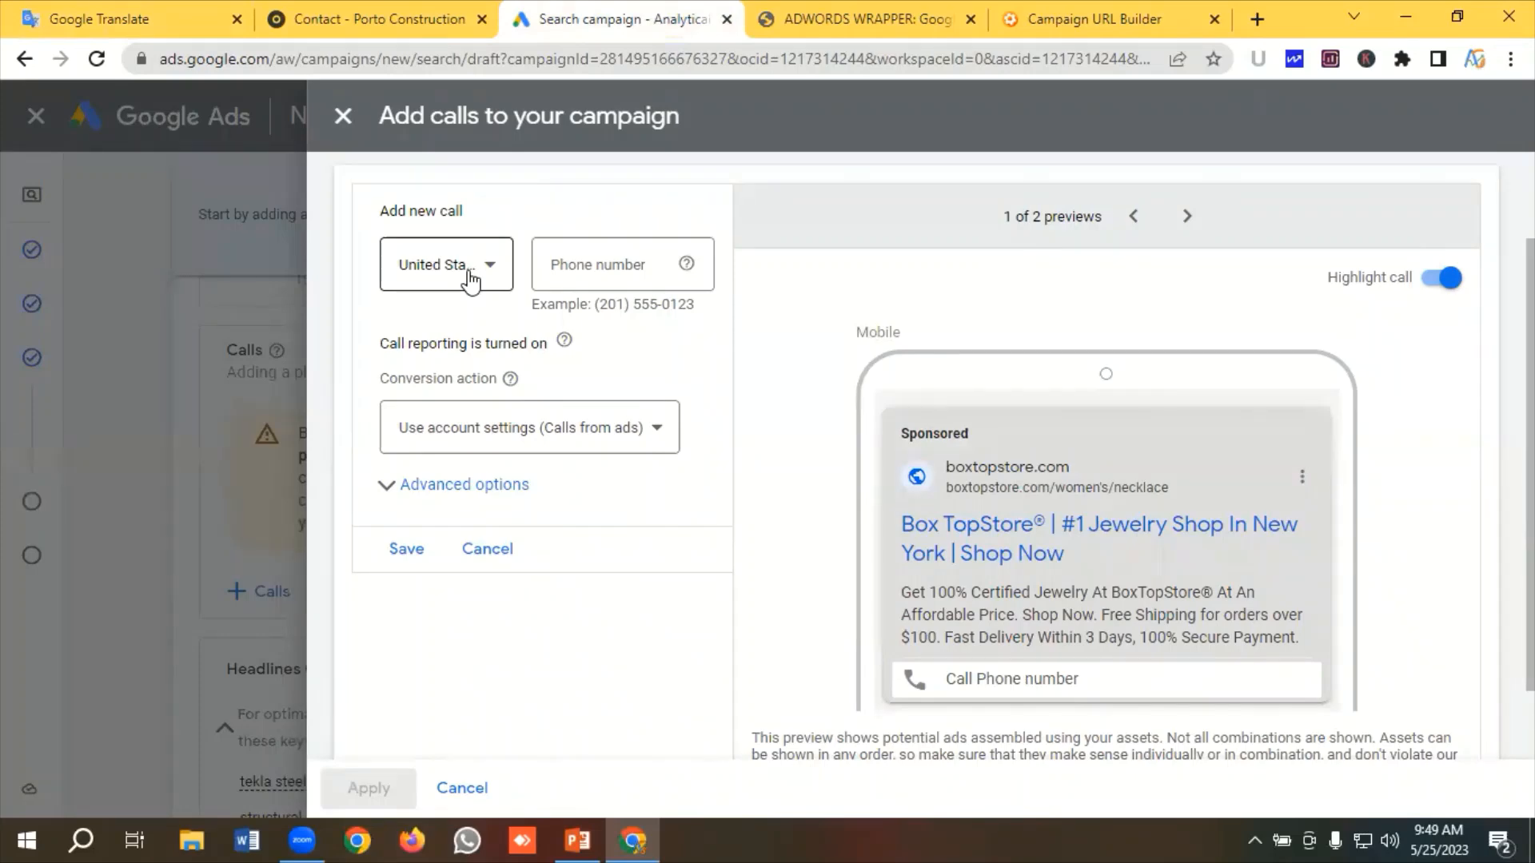
pyautogui.click(602, 256)
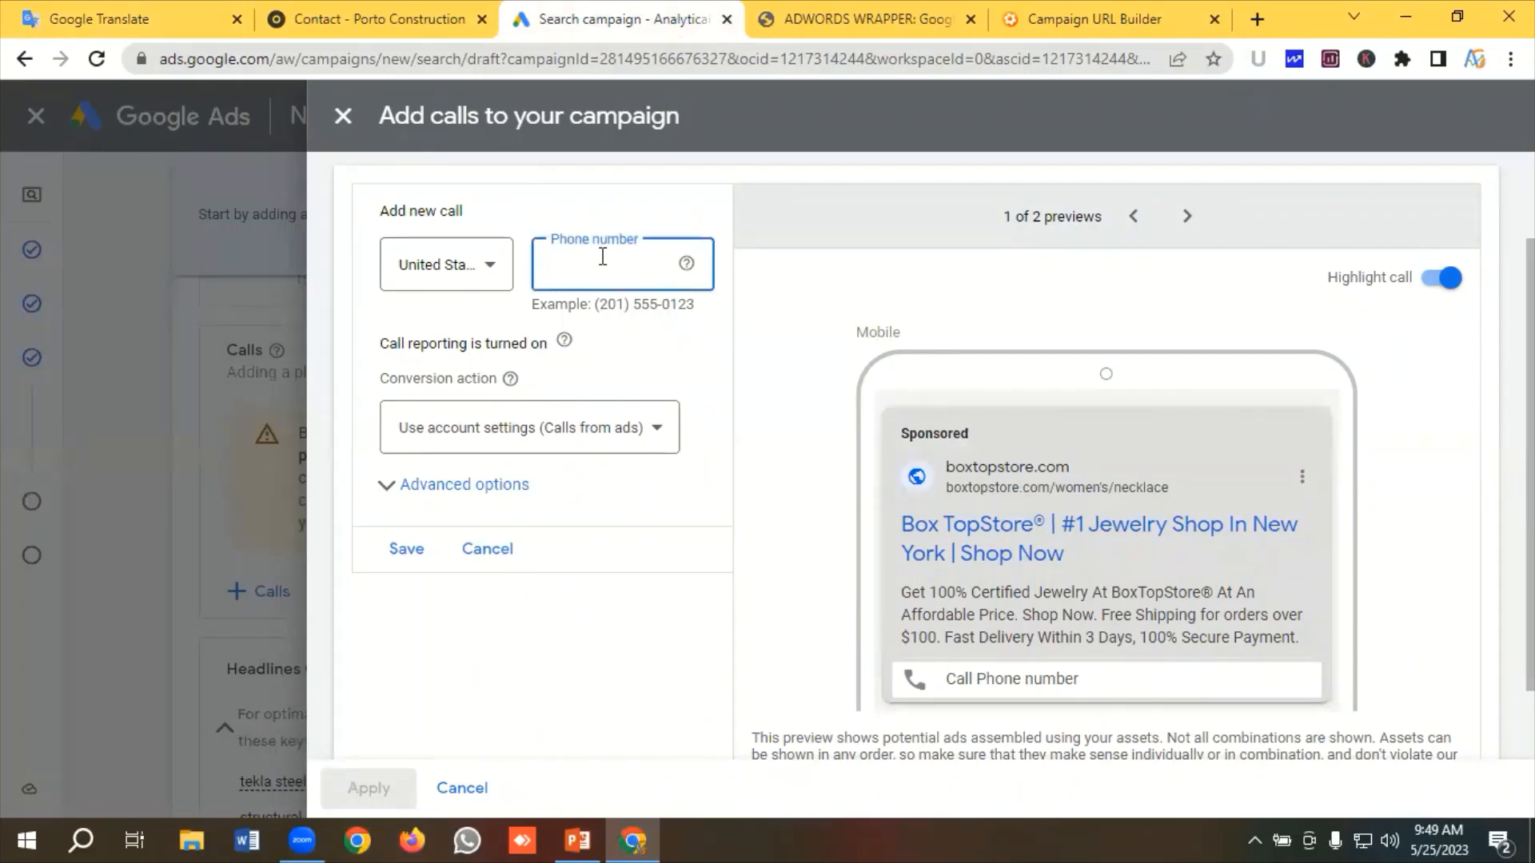
pyautogui.hotkey('ctrl', 'v')
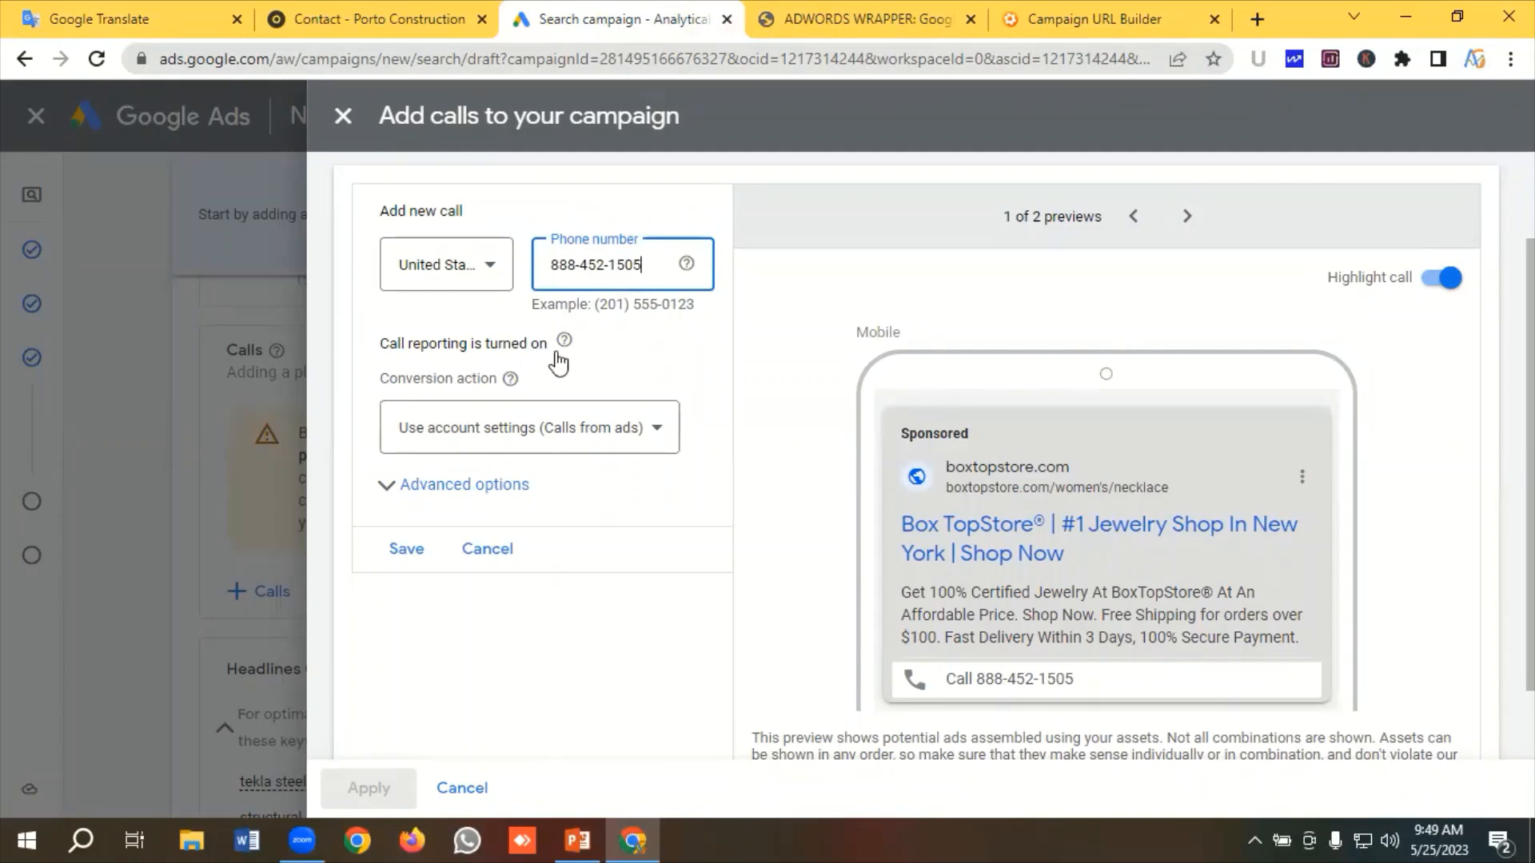
pyautogui.click(493, 435)
pyautogui.click(454, 505)
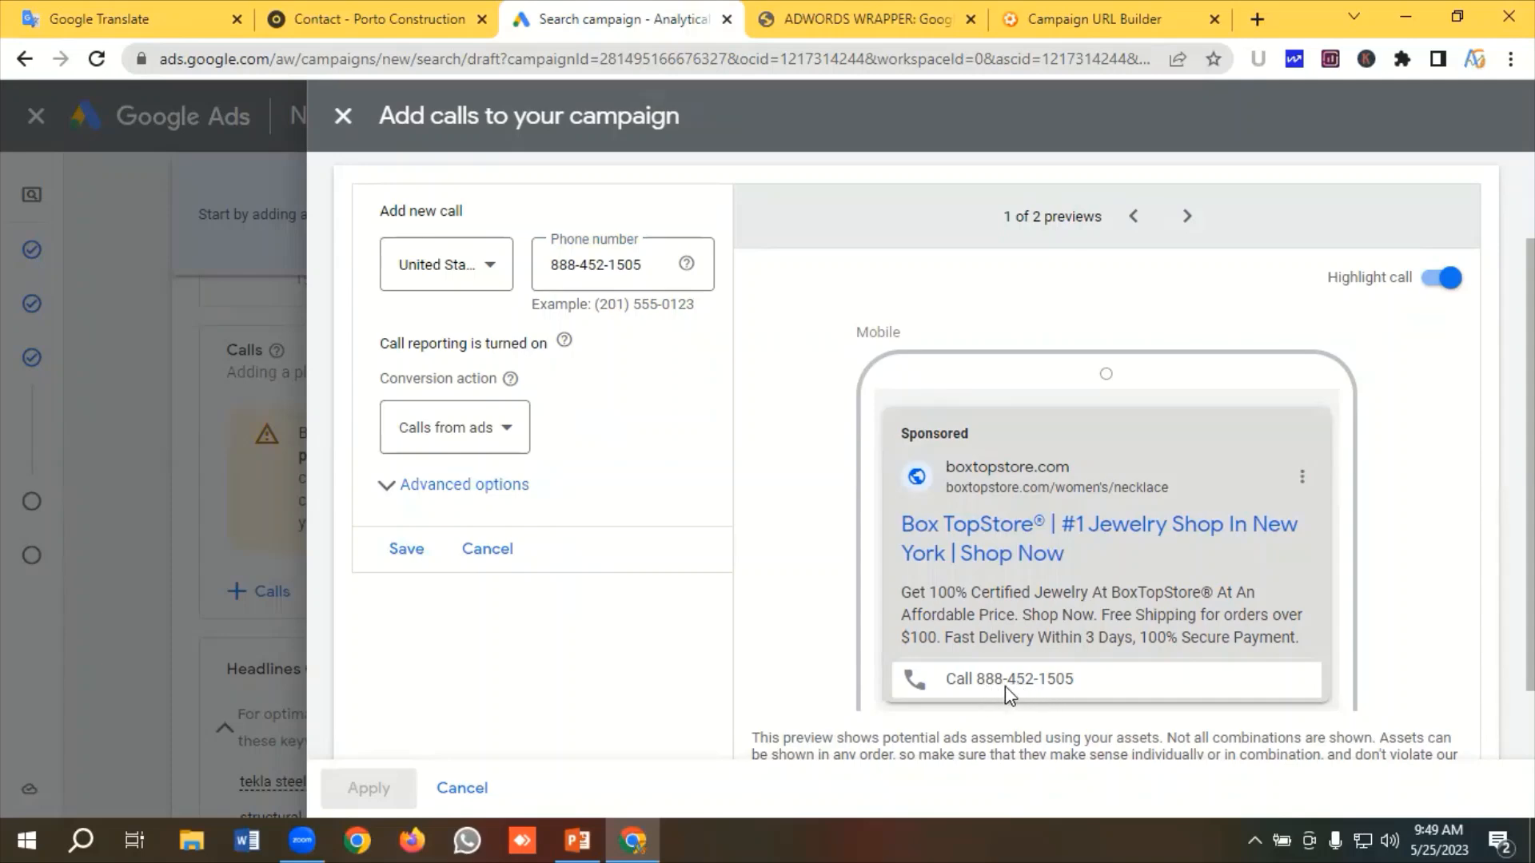
pyautogui.click(411, 558)
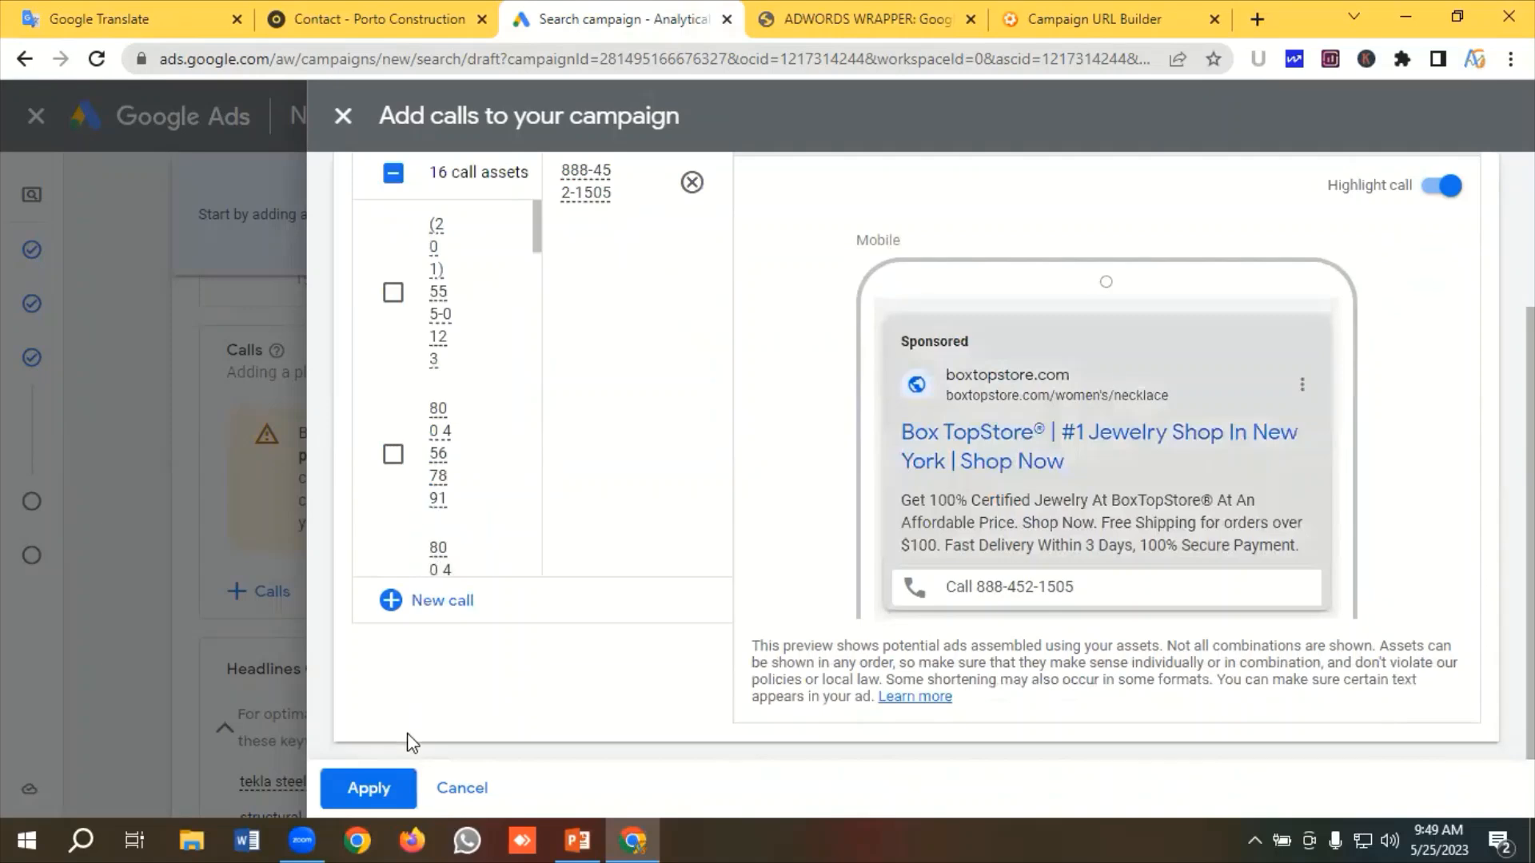
pyautogui.click(384, 793)
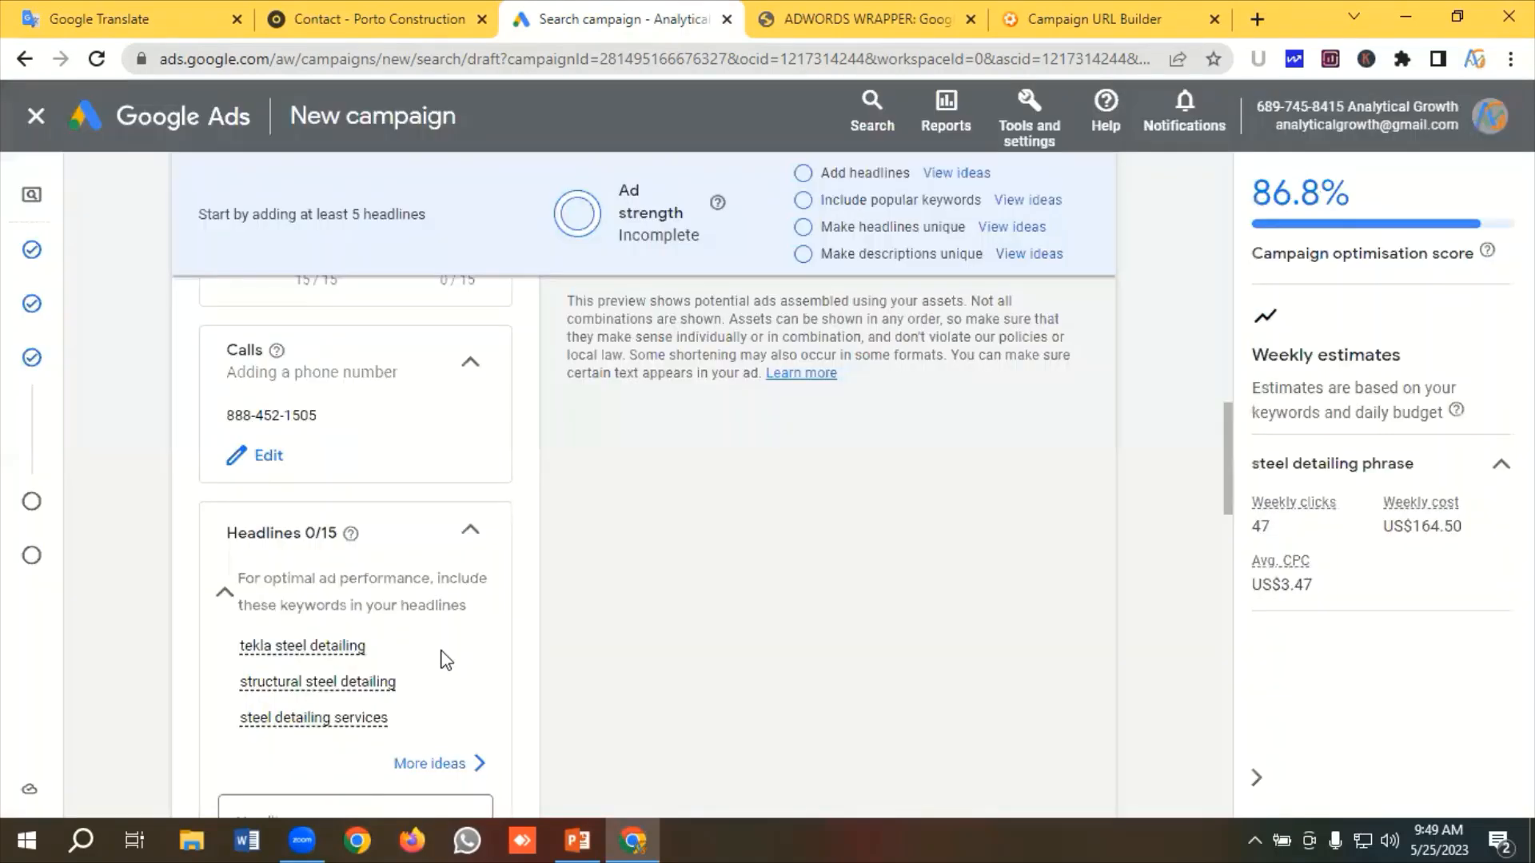
# Add more empty headline fields to the ad so it can hold the prepared list of headlines
pyautogui.scroll(-1, 367, 417)
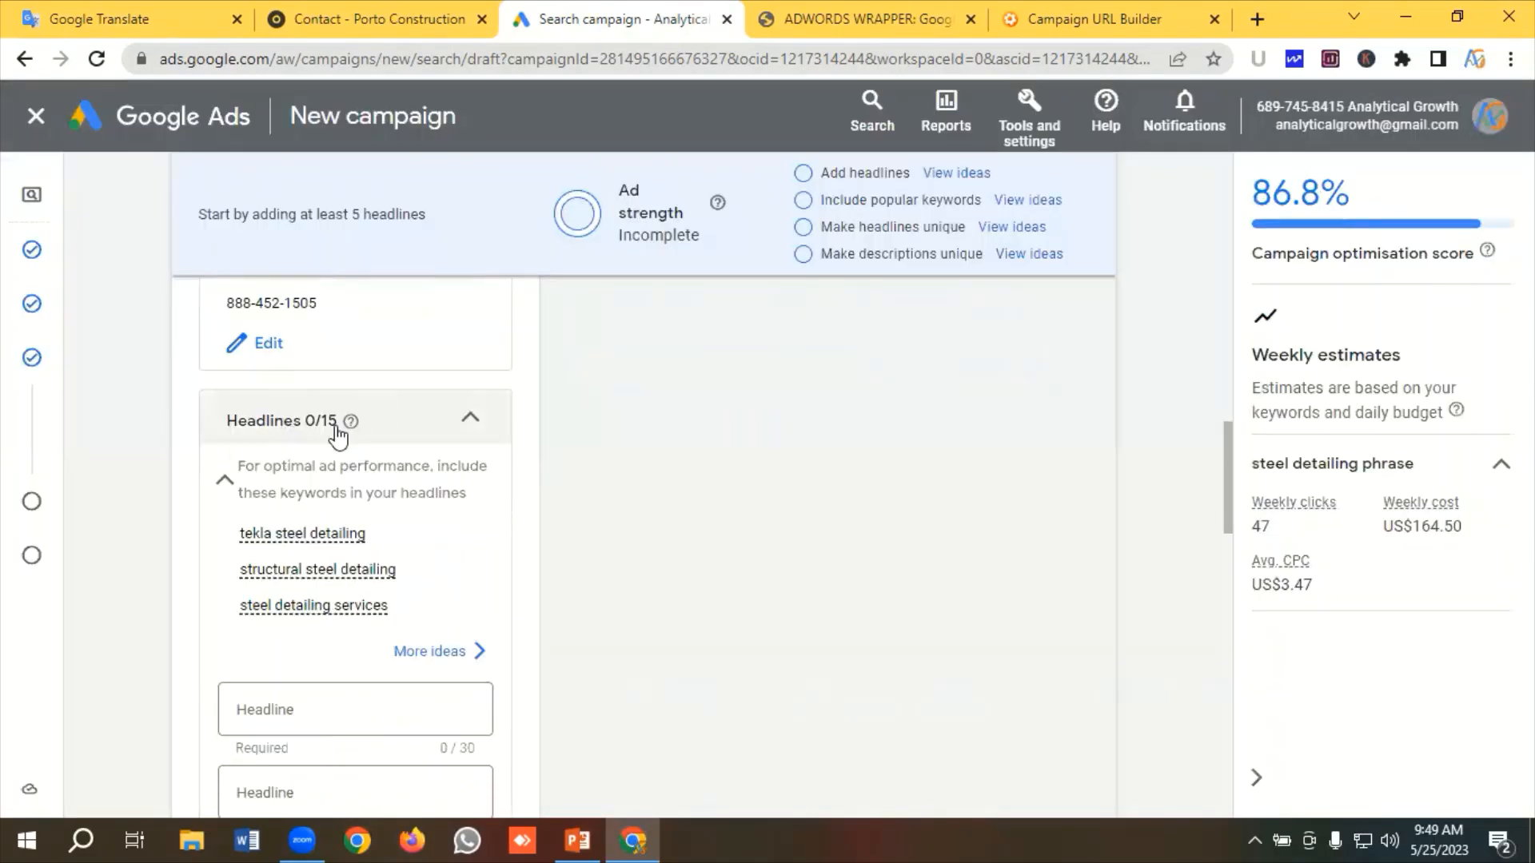
pyautogui.scroll(-5, 320, 552)
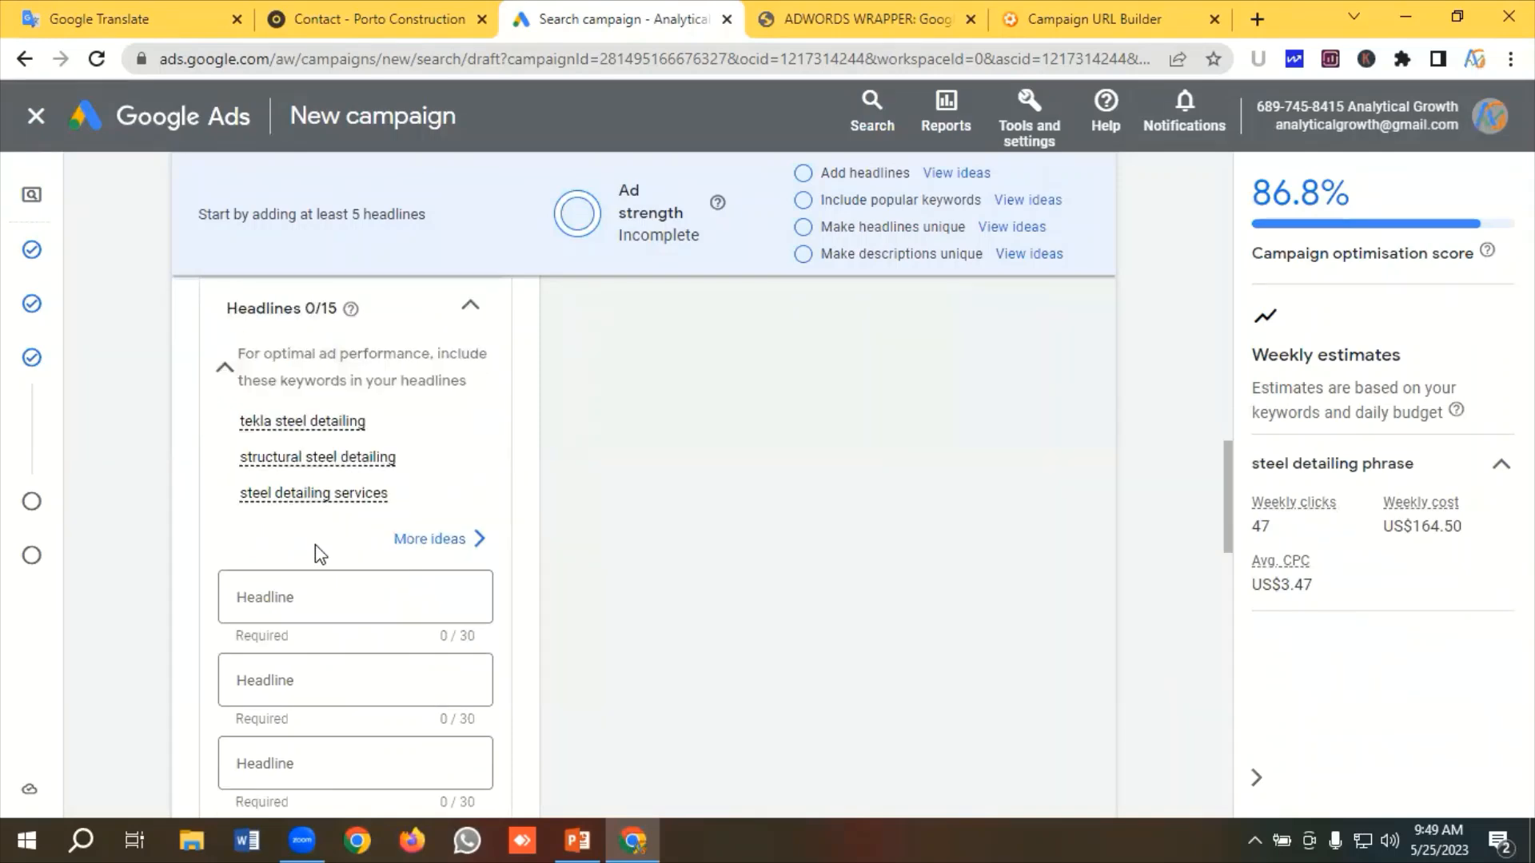
pyautogui.click(300, 619)
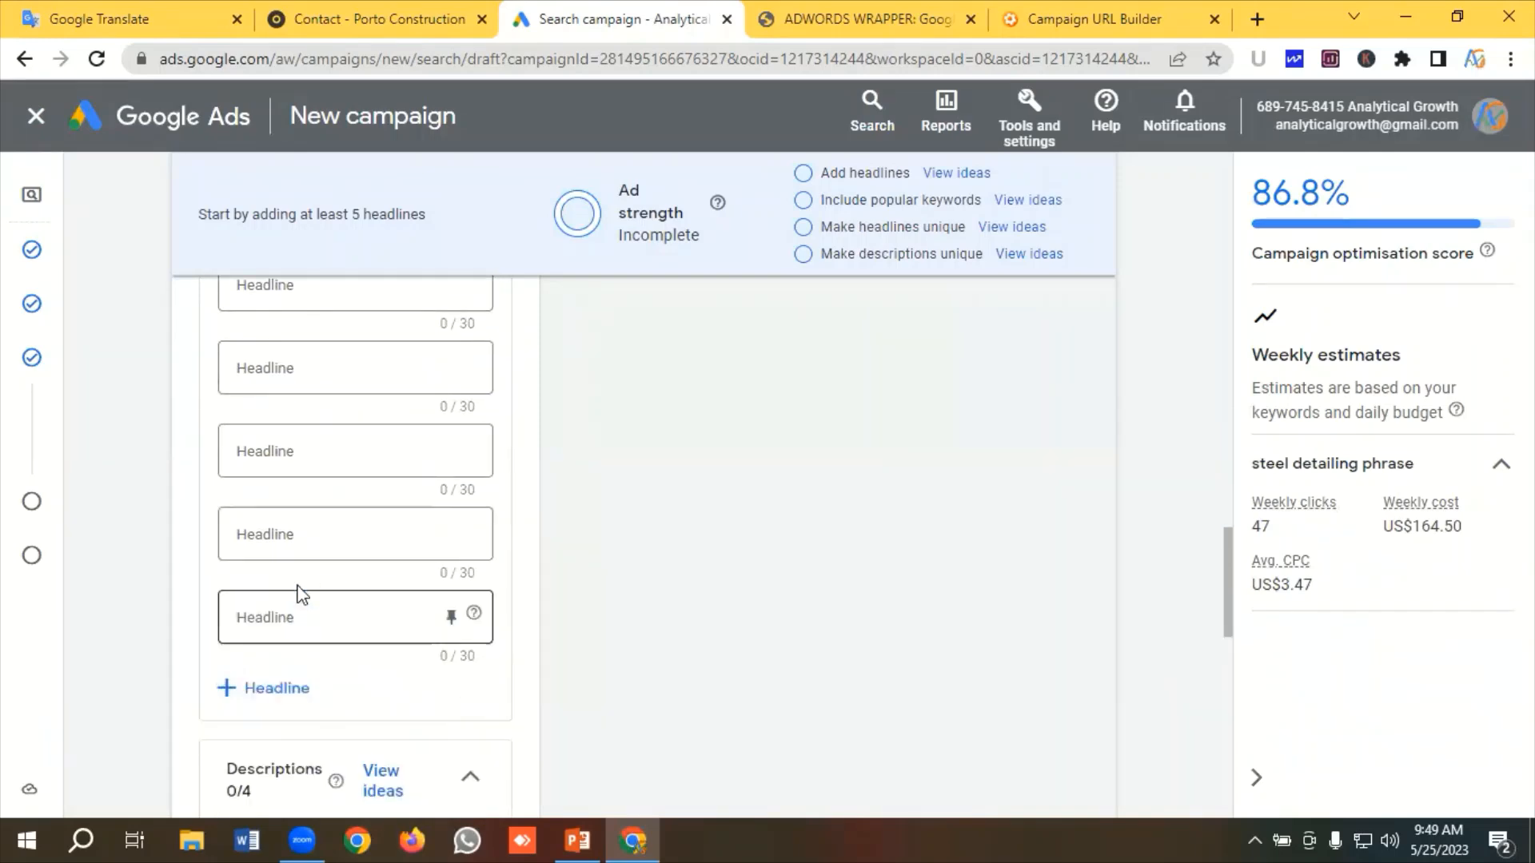
pyautogui.scroll(-2, 311, 560)
pyautogui.click(279, 465)
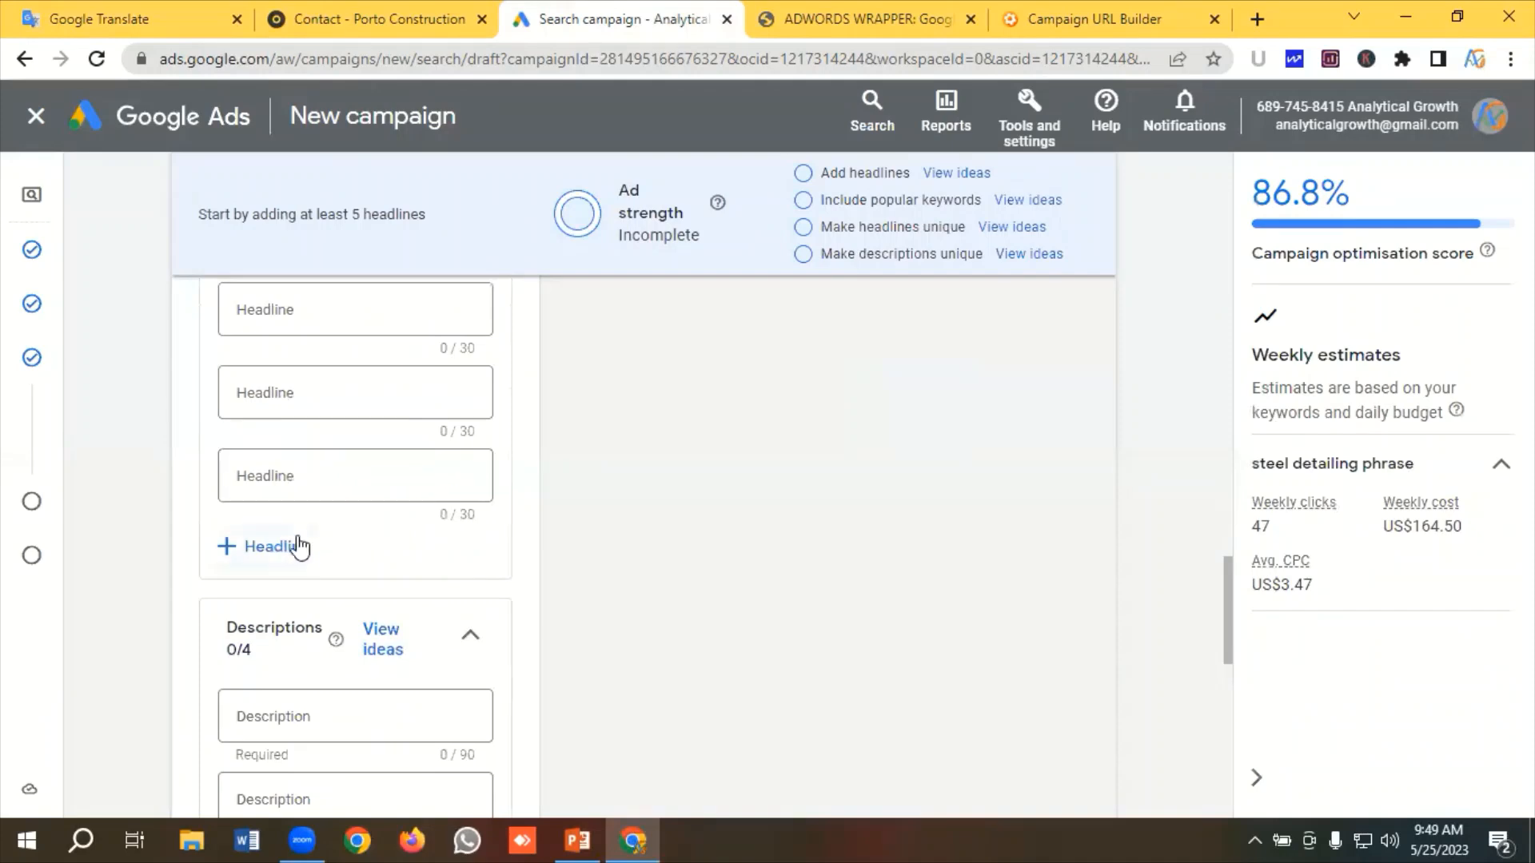
pyautogui.click(291, 541)
pyautogui.scroll(-1, 308, 504)
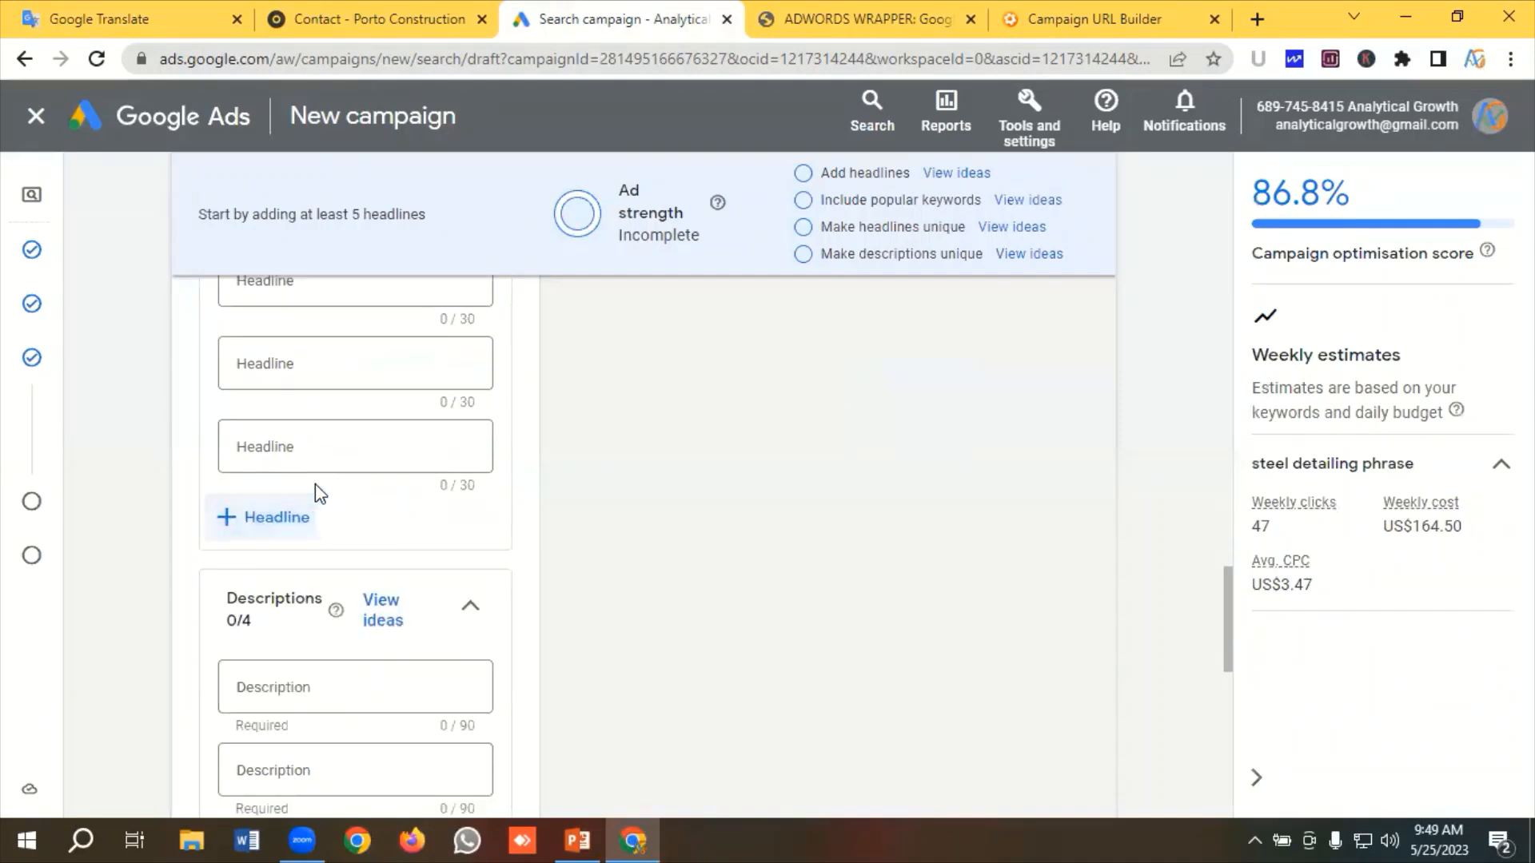
pyautogui.click(297, 515)
pyautogui.scroll(-1, 309, 507)
pyautogui.click(310, 492)
pyautogui.scroll(-1, 316, 492)
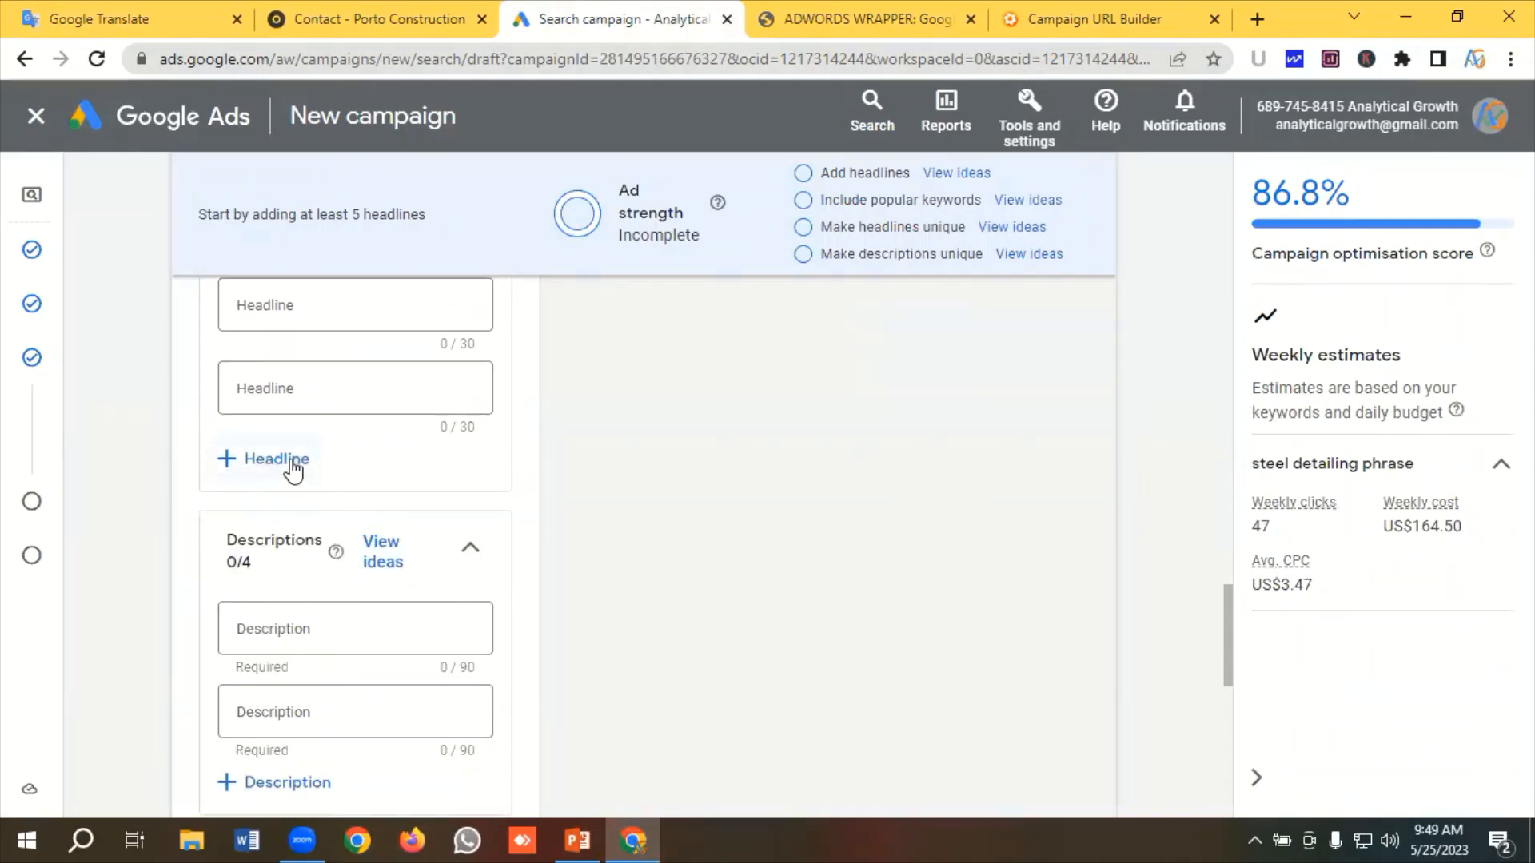
pyautogui.click(302, 465)
pyautogui.scroll(-1, 288, 536)
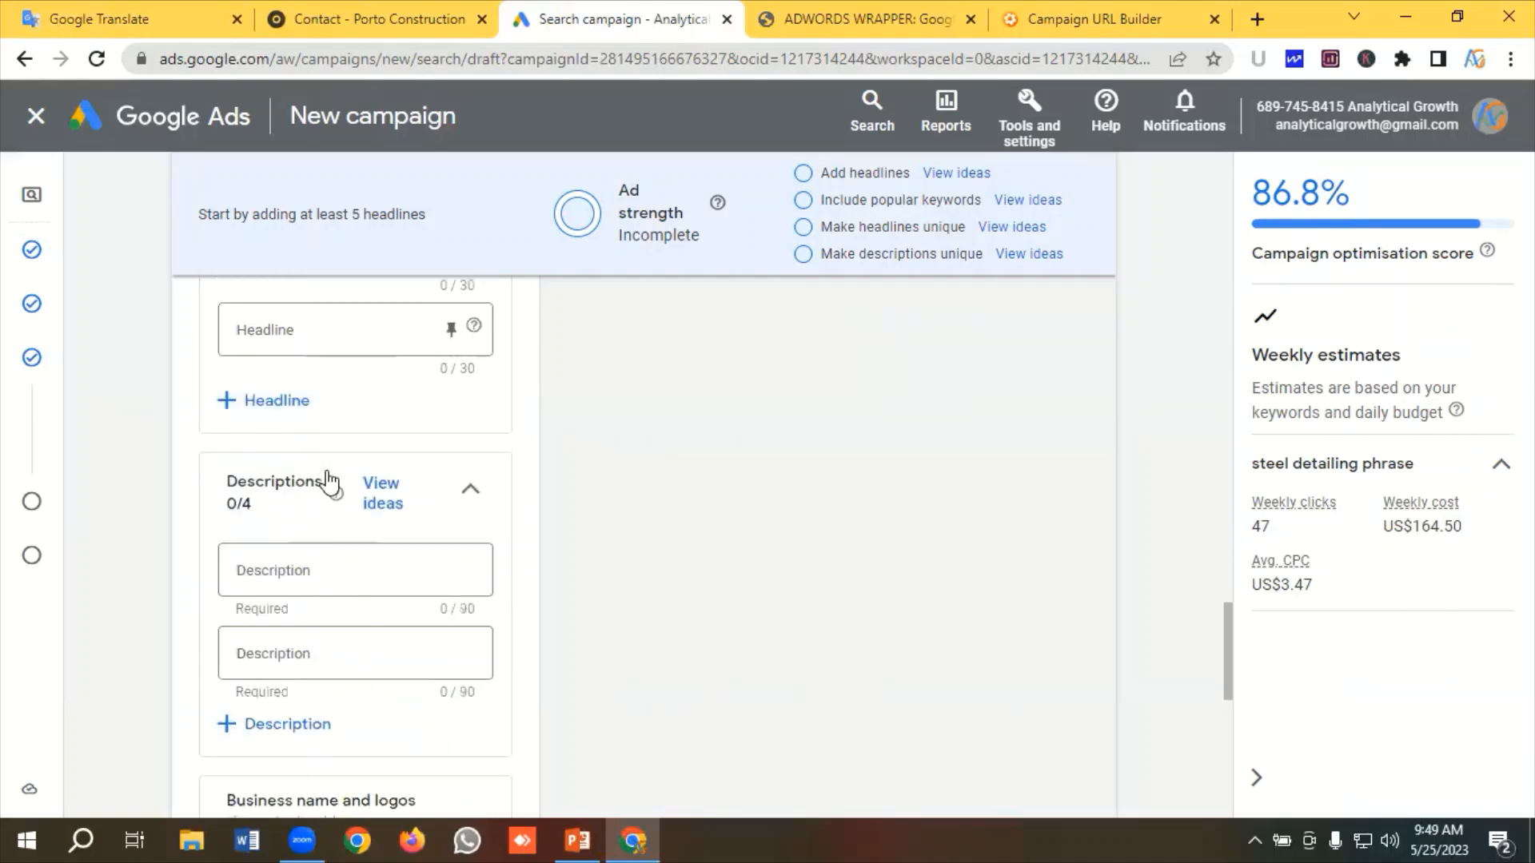
pyautogui.click(293, 401)
pyautogui.scroll(-3, 320, 472)
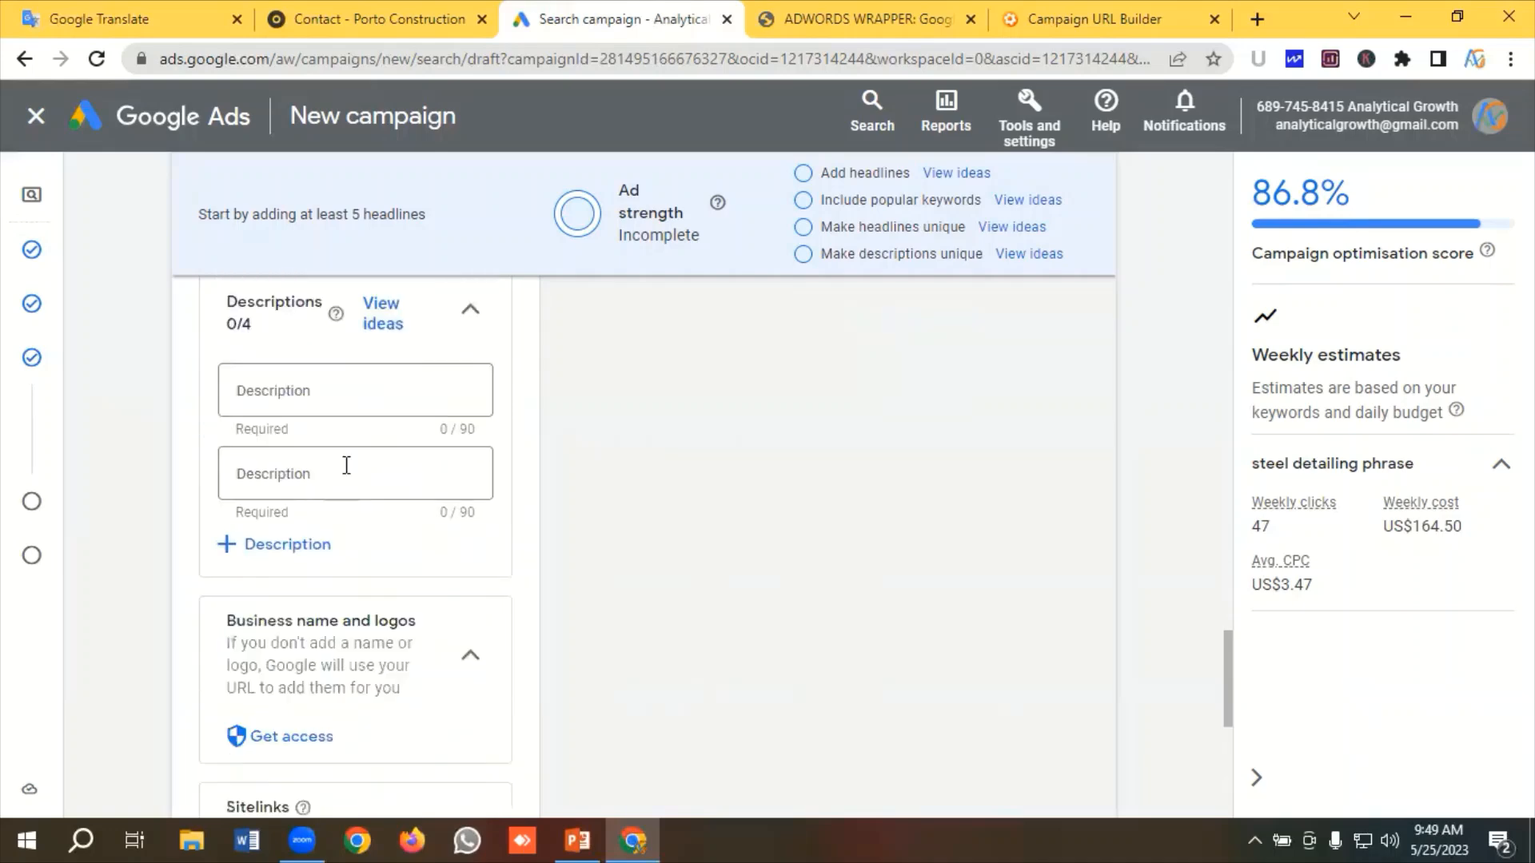
# Add extra empty description fields to the ad and return to the headlines
pyautogui.click(302, 439)
pyautogui.click(313, 518)
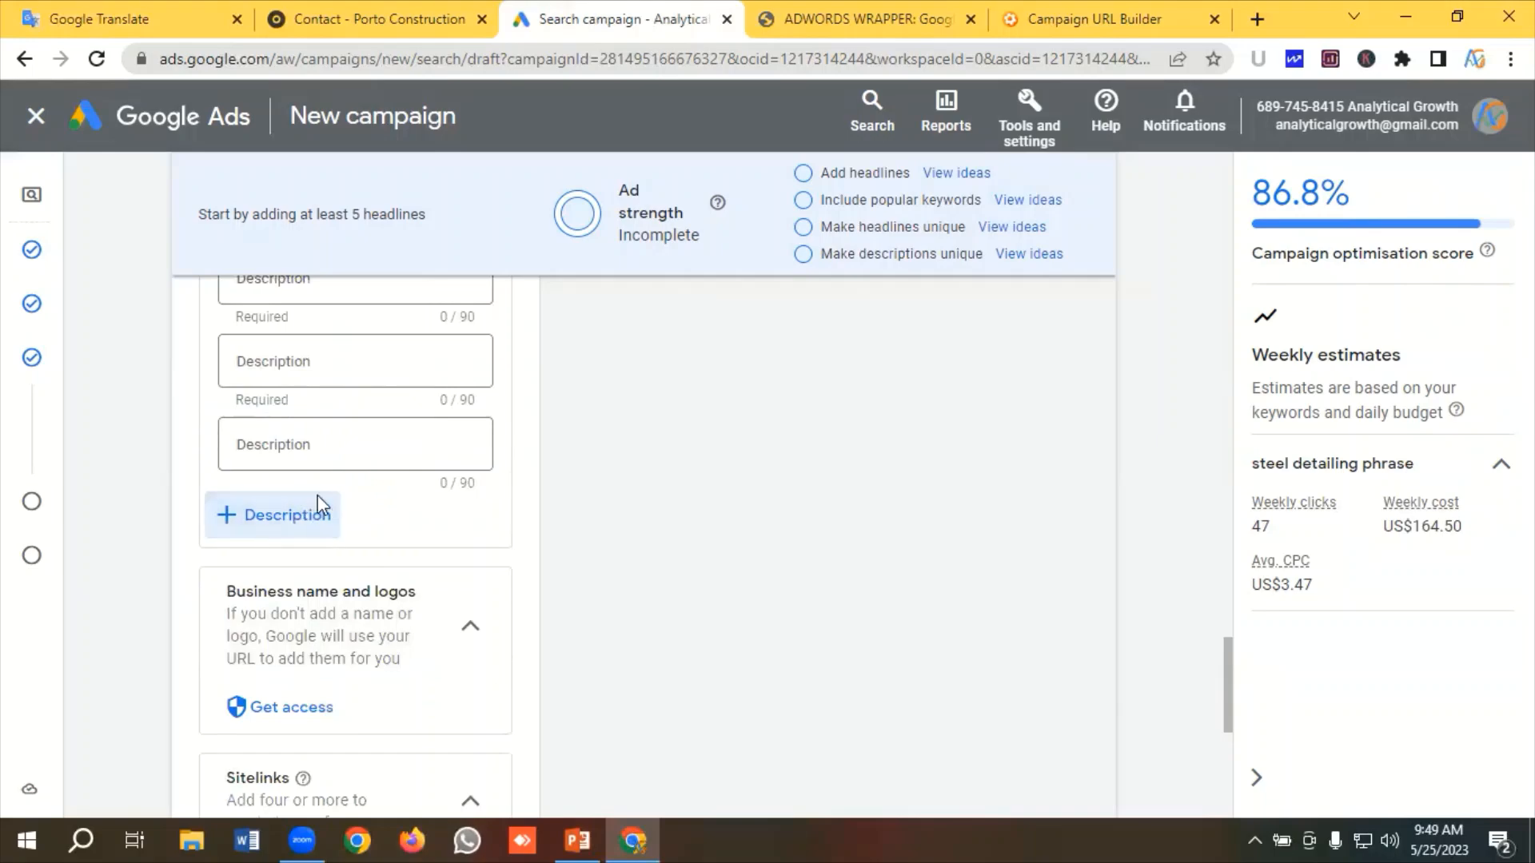
pyautogui.scroll(5, 336, 496)
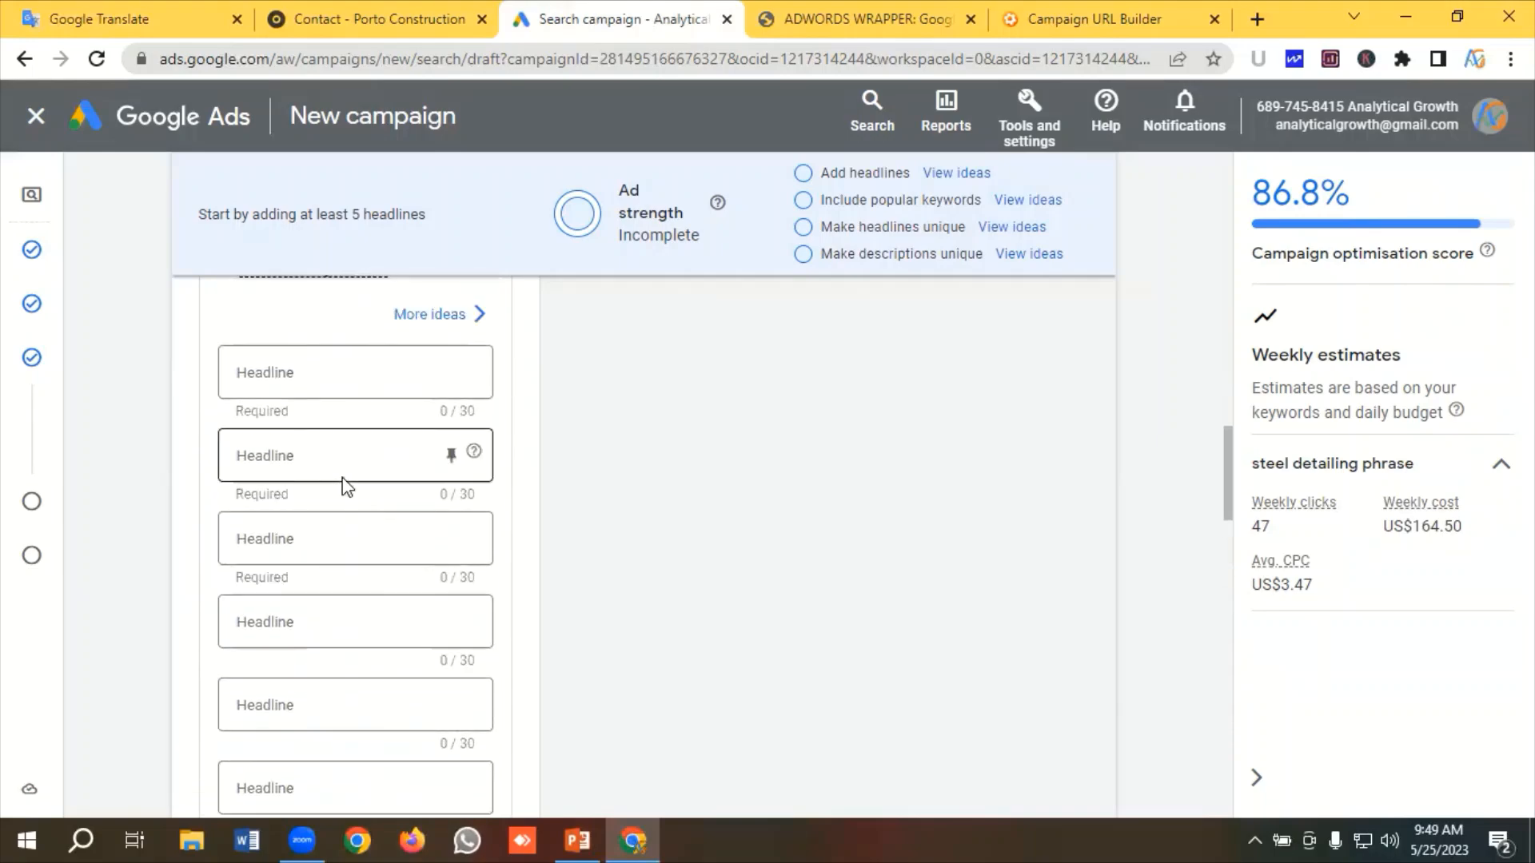
# Copy "Porto® Steel Detailing" from the Google Translate notes and paste it as the first headline of the ad in Google Ads
pyautogui.click(120, 19)
pyautogui.scroll(10, 268, 373)
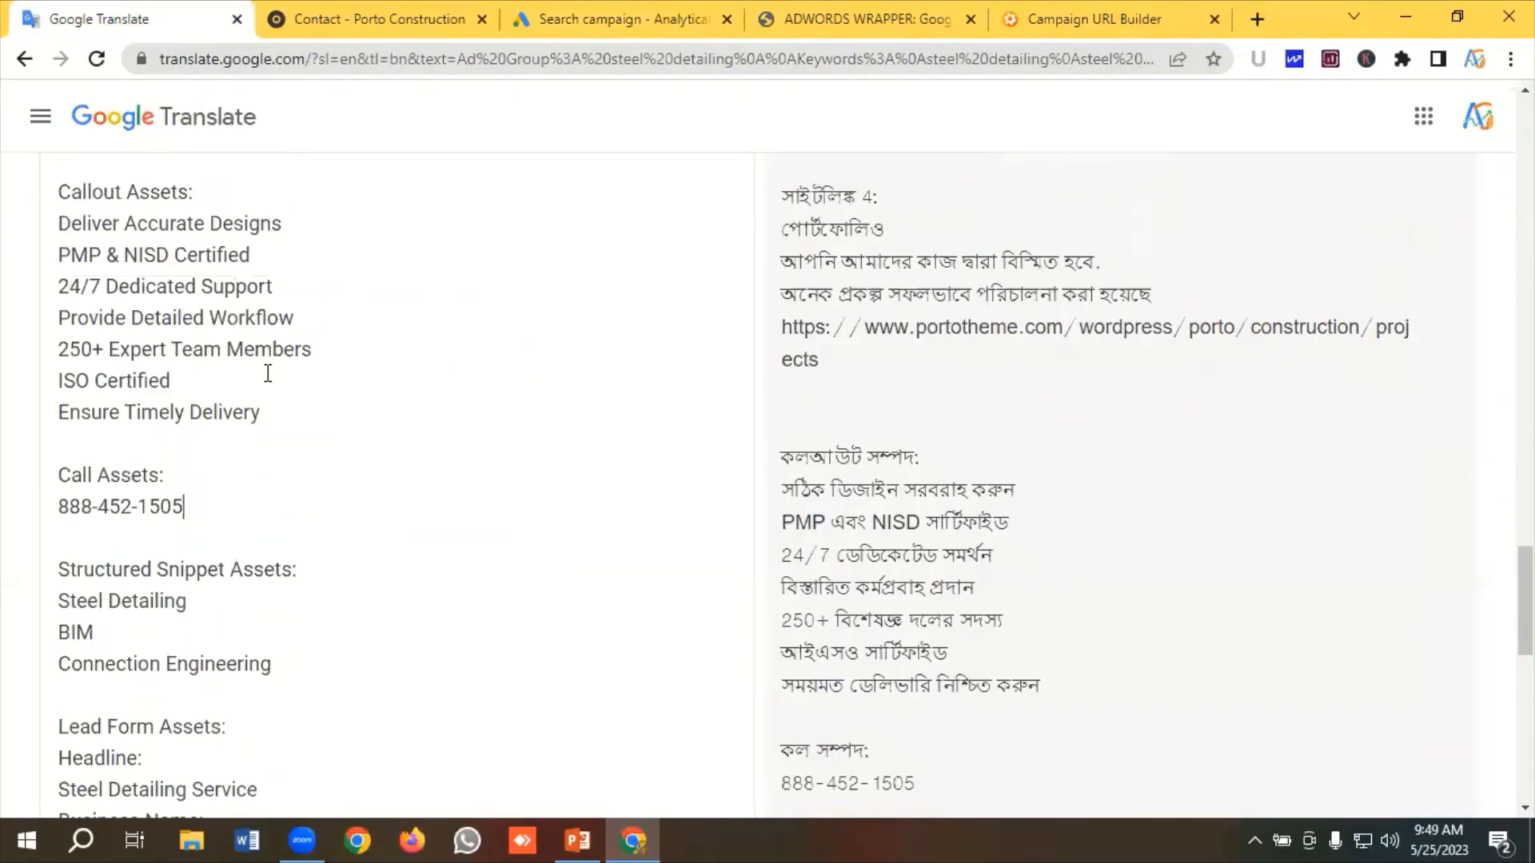
pyautogui.scroll(15, 268, 373)
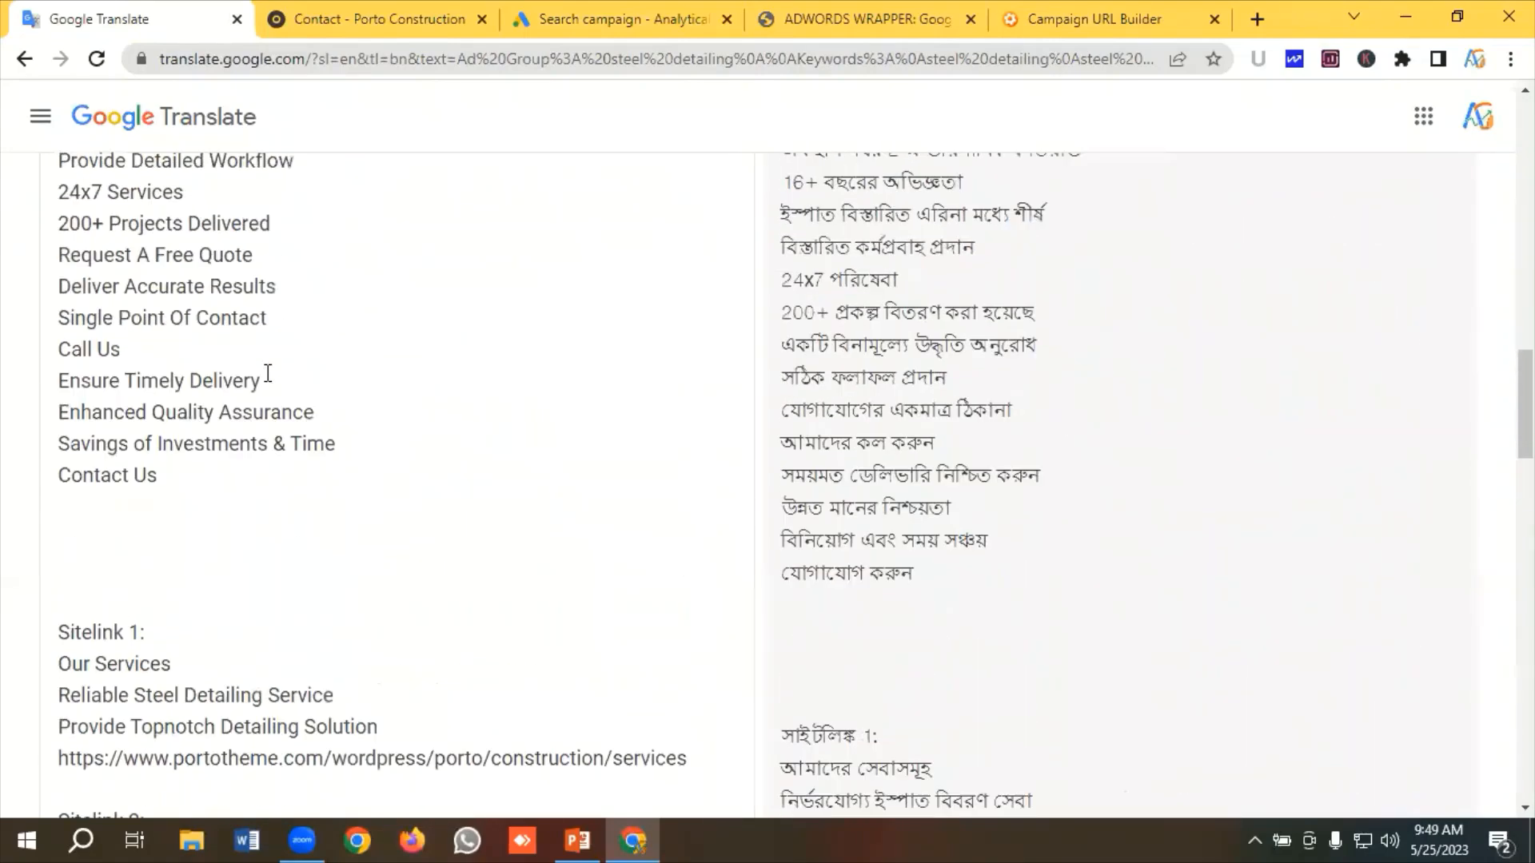
pyautogui.scroll(15, 268, 373)
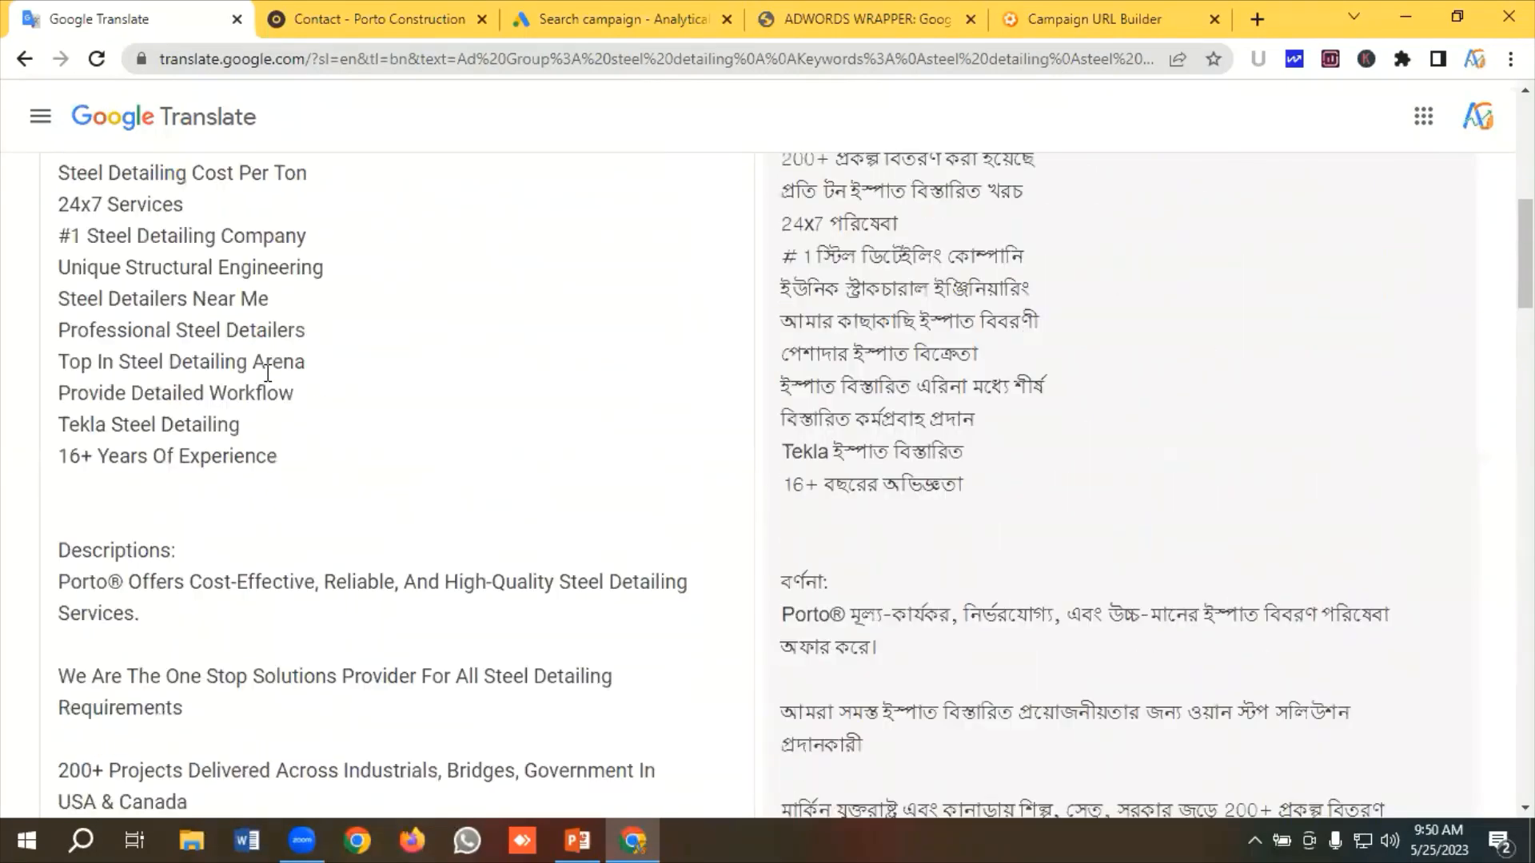
pyautogui.moveTo(291, 464); pyautogui.dragTo(128, 472)
pyautogui.rightClick(160, 472)
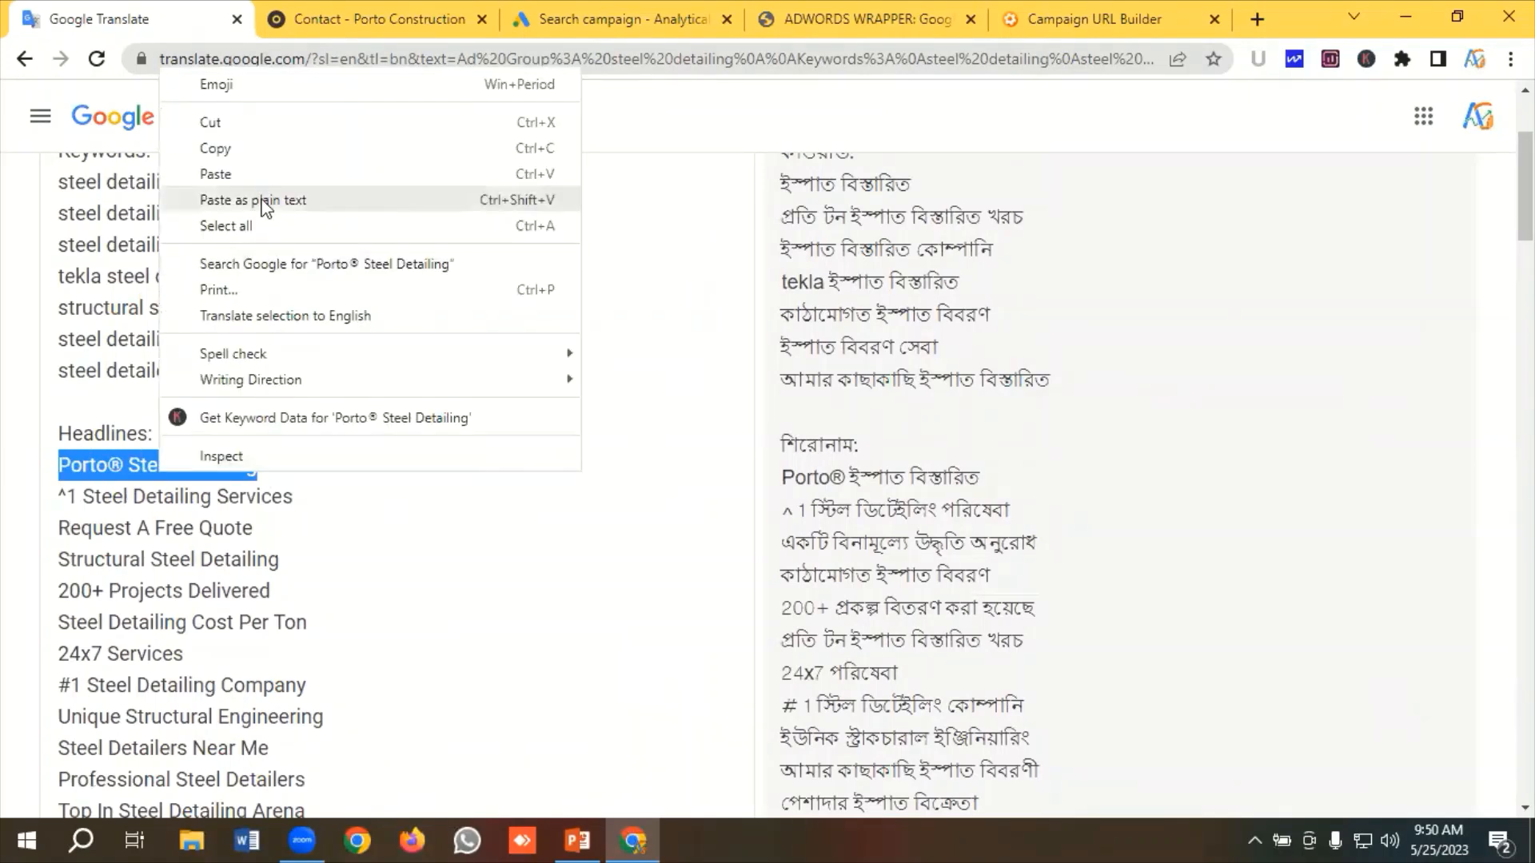
pyautogui.click(229, 148)
pyautogui.click(587, 24)
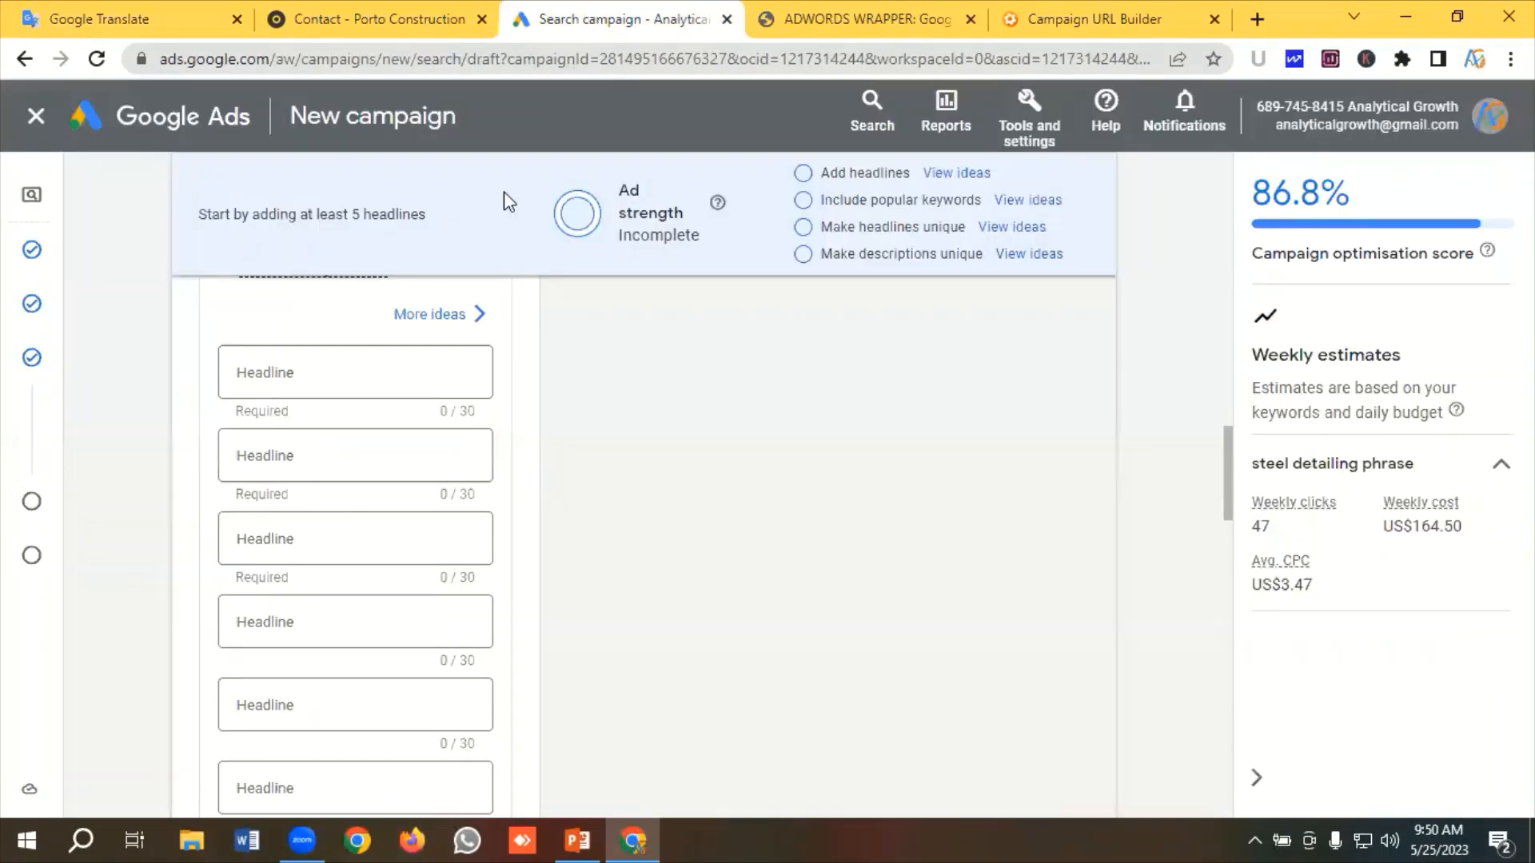
pyautogui.click(316, 371)
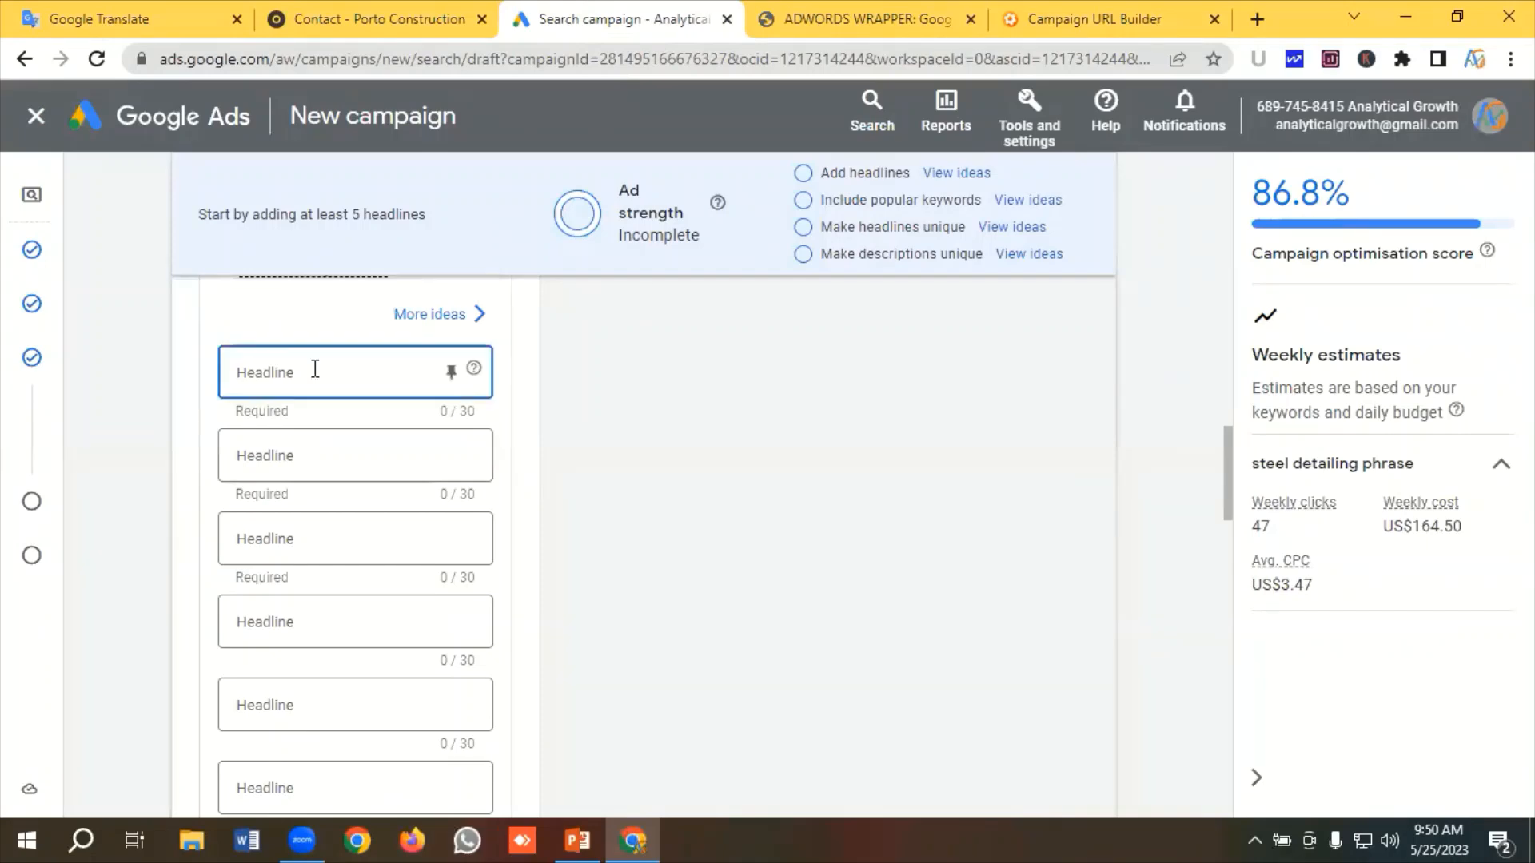
pyautogui.hotkey('ctrl', 'v')
# Copy "^1 Steel Detailing Services" from the Google Translate notes and paste it as the ad's second headline in Google Ads
pyautogui.click(120, 19)
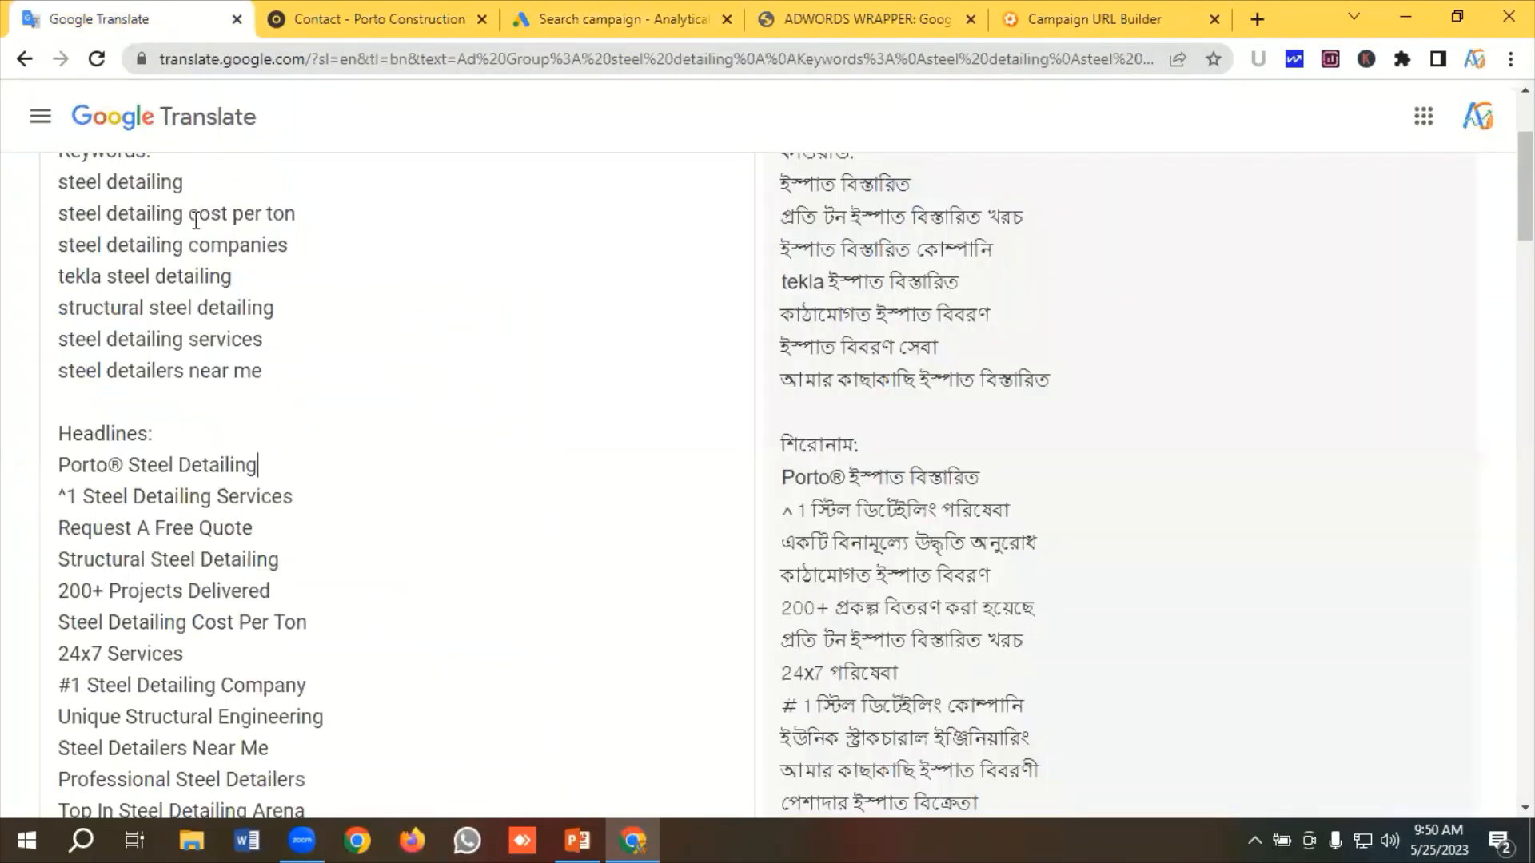
pyautogui.scroll(-1, 276, 382)
pyautogui.moveTo(310, 378); pyautogui.dragTo(55, 377)
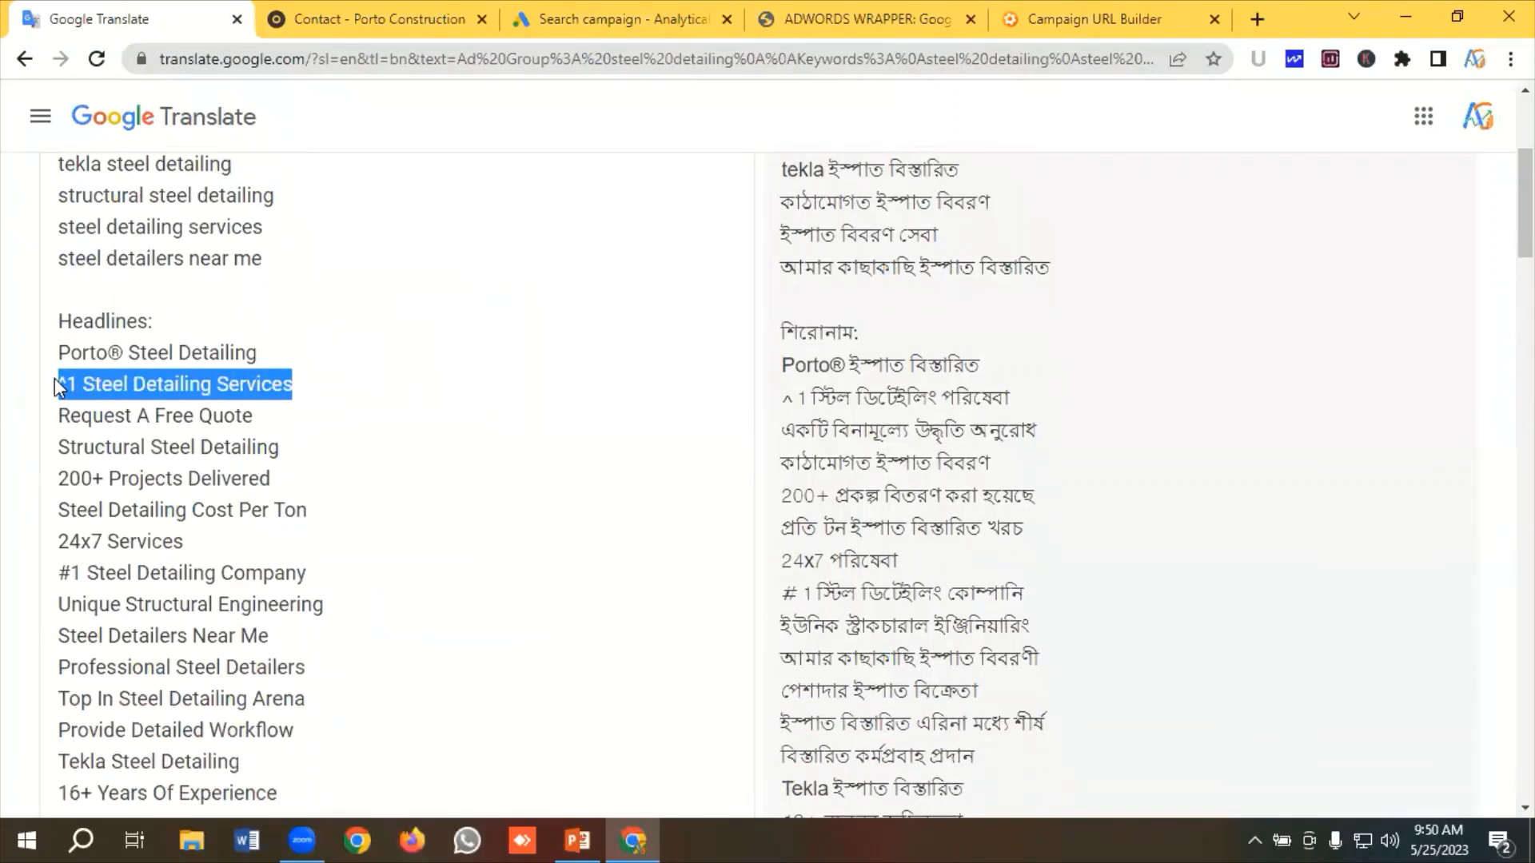
pyautogui.rightClick(111, 385)
pyautogui.click(181, 467)
pyautogui.click(570, 29)
pyautogui.click(313, 456)
pyautogui.hotkey('ctrl', 'v')
# Copy "Request A Free Quote" from the Google Translate notes and paste it as the ad's third headline in Google Ads
pyautogui.click(128, 23)
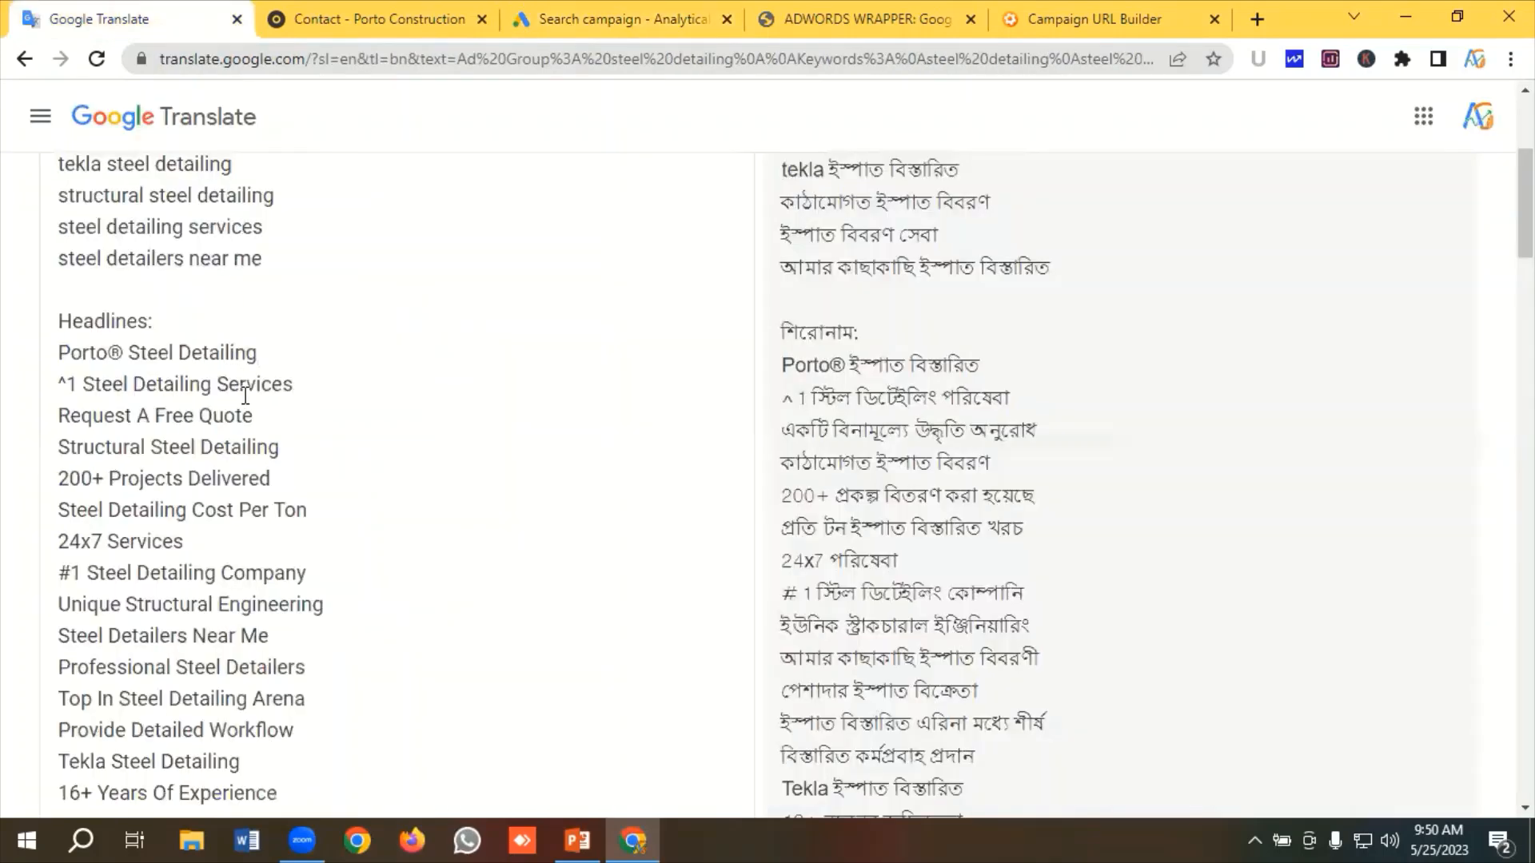
pyautogui.scroll(-1, 293, 295)
pyautogui.moveTo(279, 305); pyautogui.dragTo(53, 307)
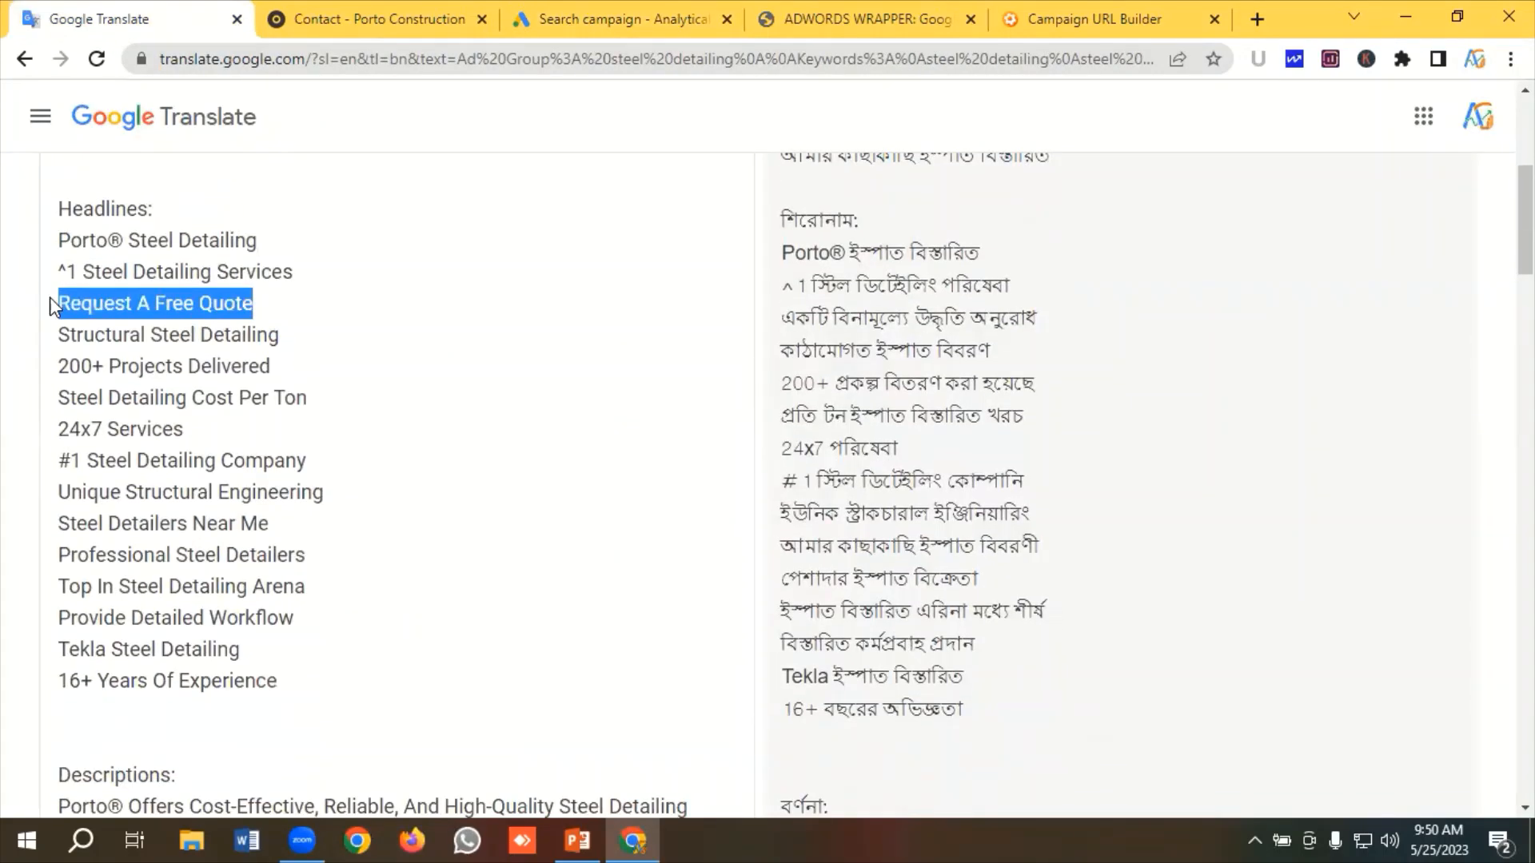
pyautogui.rightClick(110, 316)
pyautogui.click(137, 382)
pyautogui.click(588, 17)
pyautogui.click(313, 541)
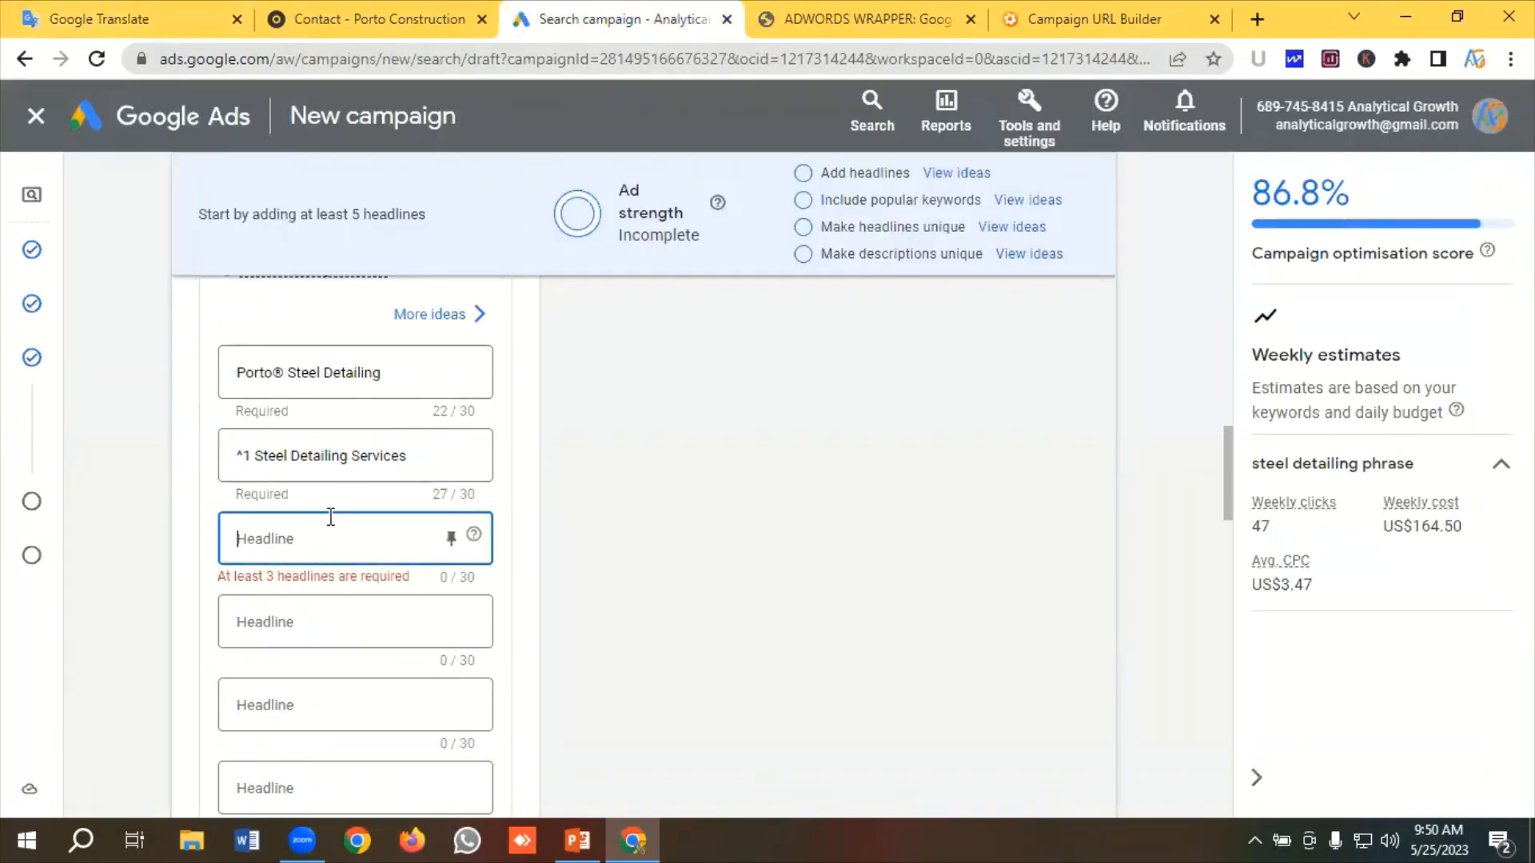
pyautogui.hotkey('ctrl', 'v')
# Copy "Structural Steel Detailing" from the Google Translate notes and paste it as the ad's fourth headline in Google Ads
pyautogui.scroll(-1, 343, 507)
pyautogui.click(154, 18)
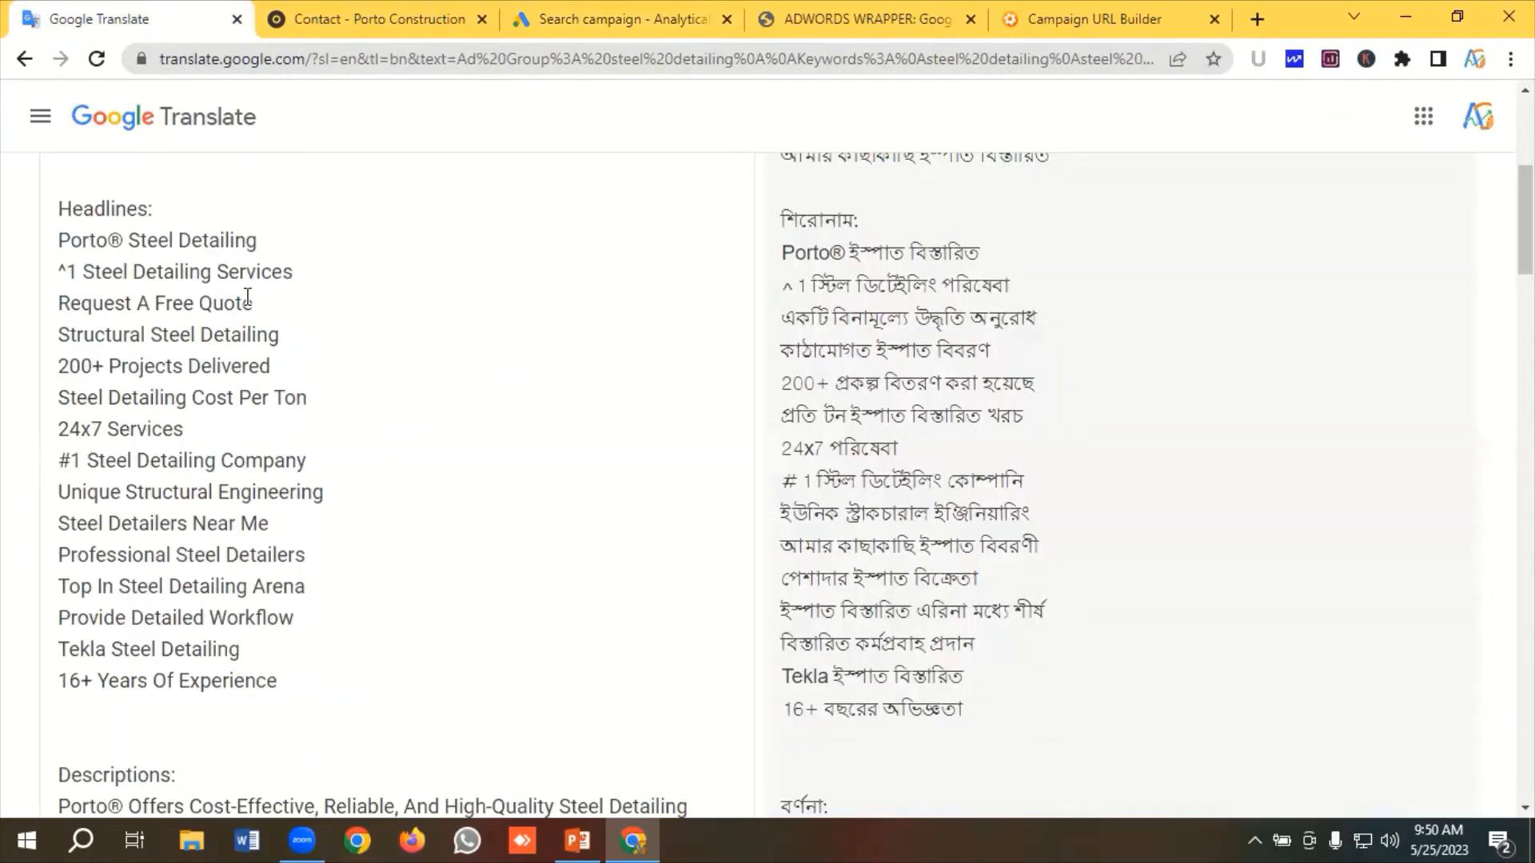
pyautogui.moveTo(289, 331); pyautogui.dragTo(41, 343)
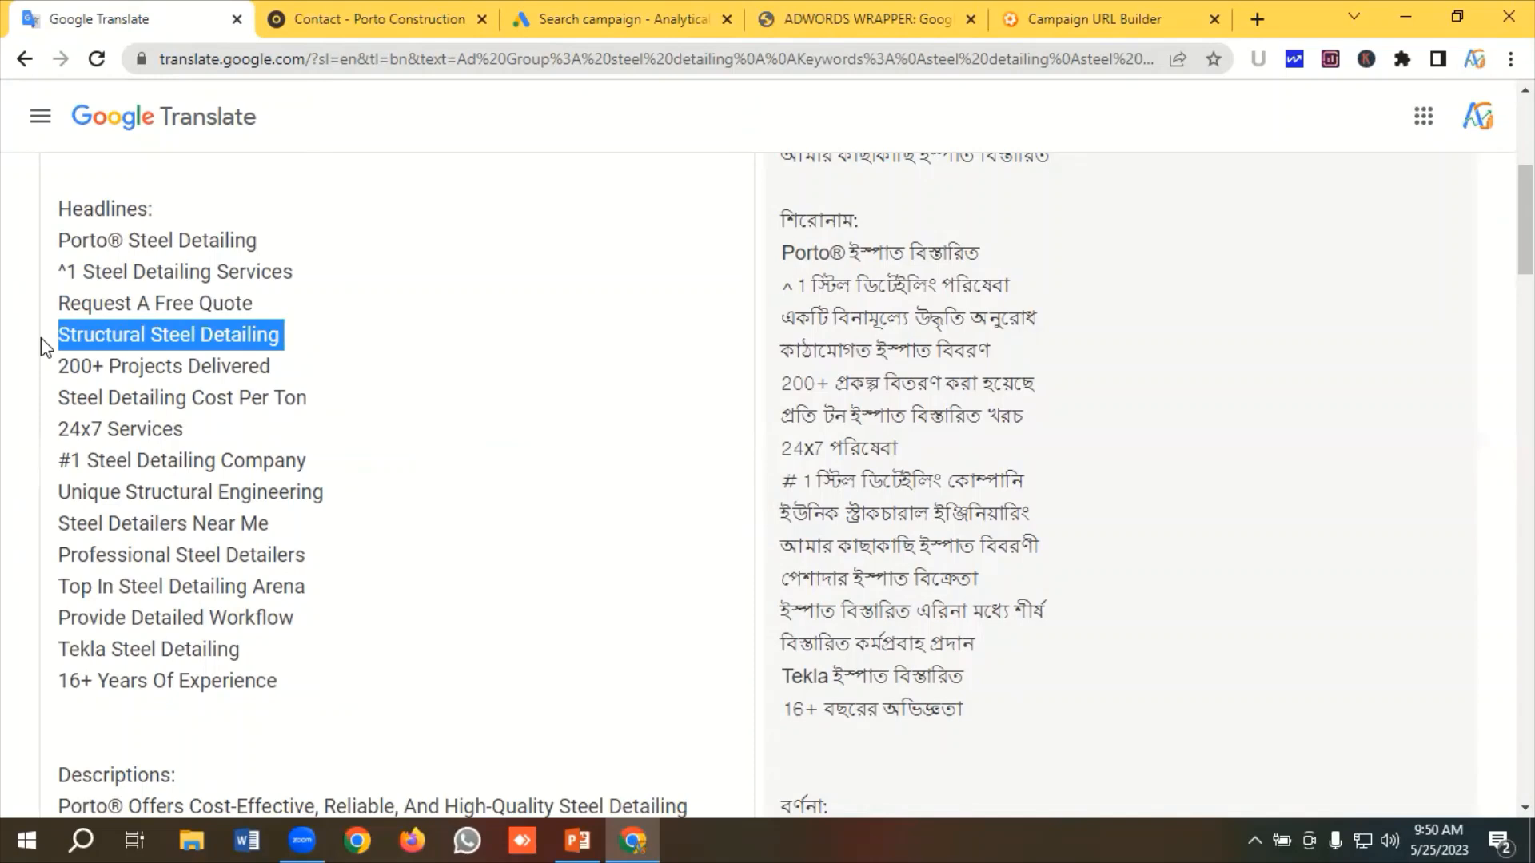
pyautogui.rightClick(90, 336)
pyautogui.click(152, 421)
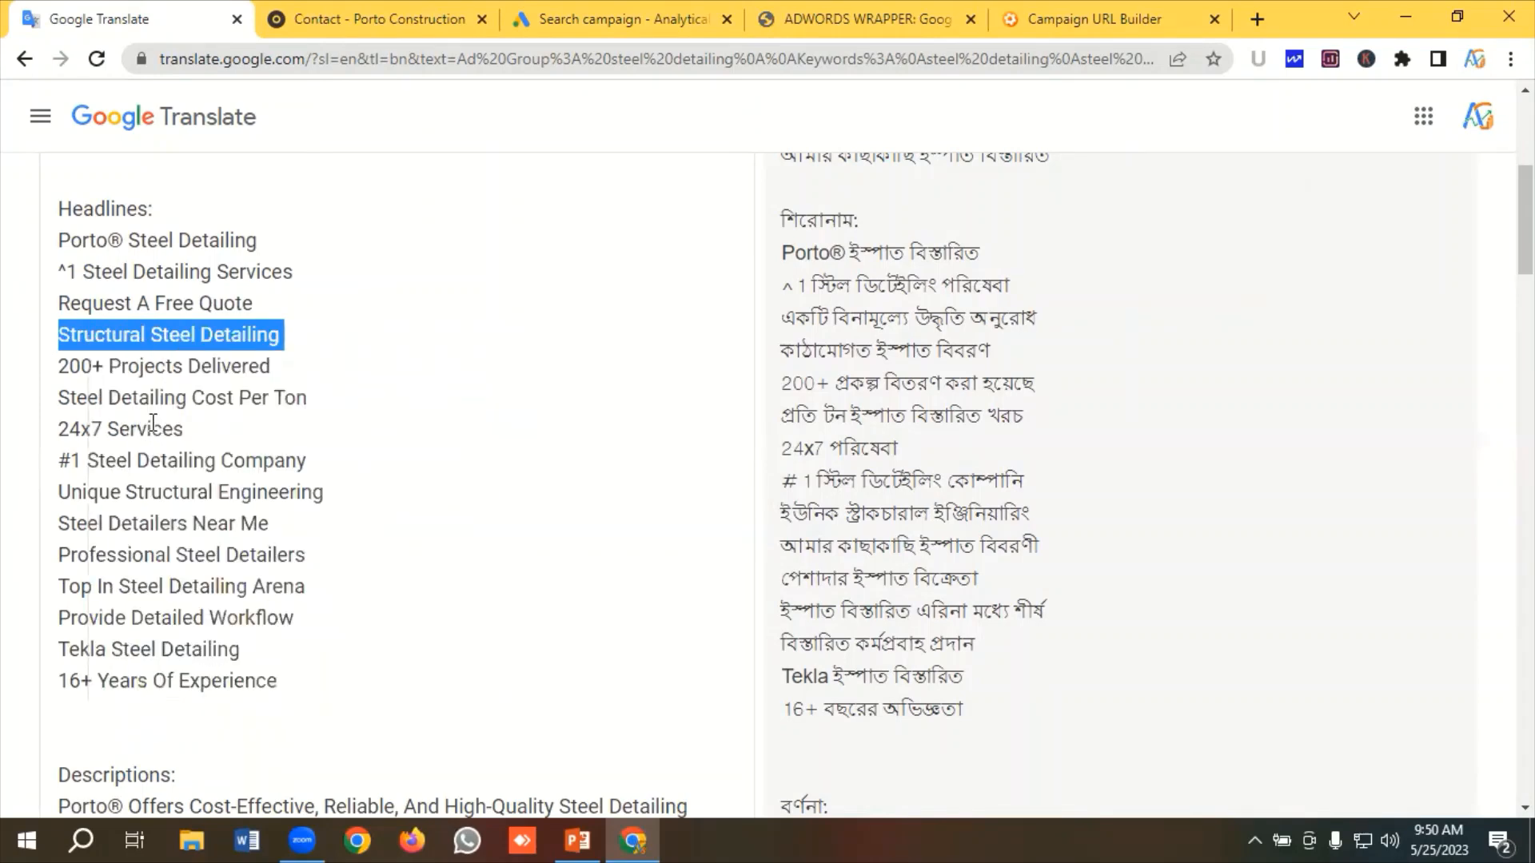
pyautogui.click(592, 20)
pyautogui.click(318, 504)
pyautogui.hotkey('ctrl', 'v')
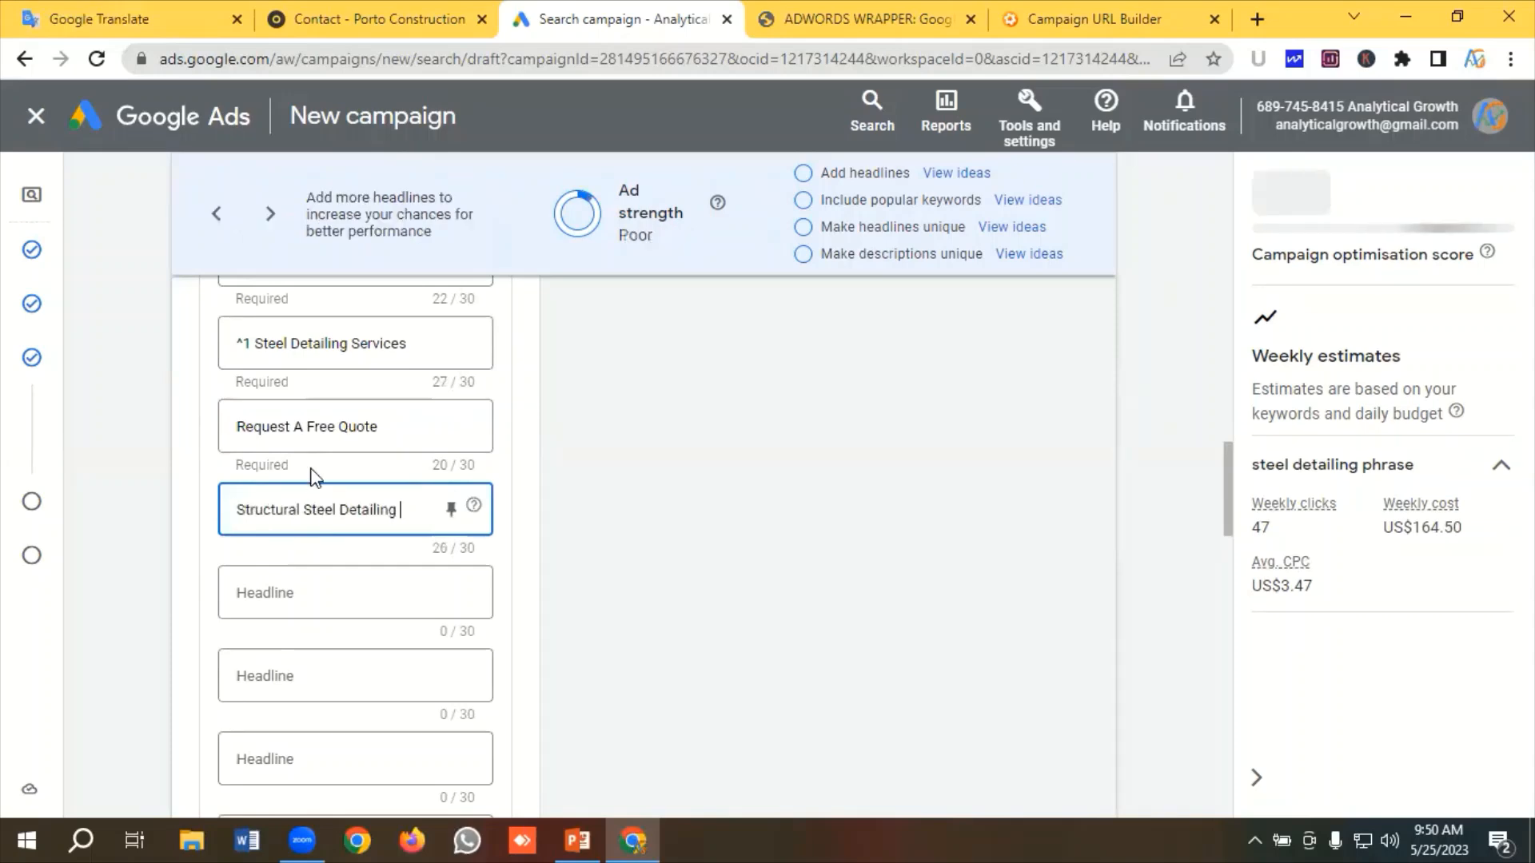
# Copy "200+ Projects Delivered" from the Google Translate notes and paste it as the ad's fifth headline in Google Ads
pyautogui.click(208, 26)
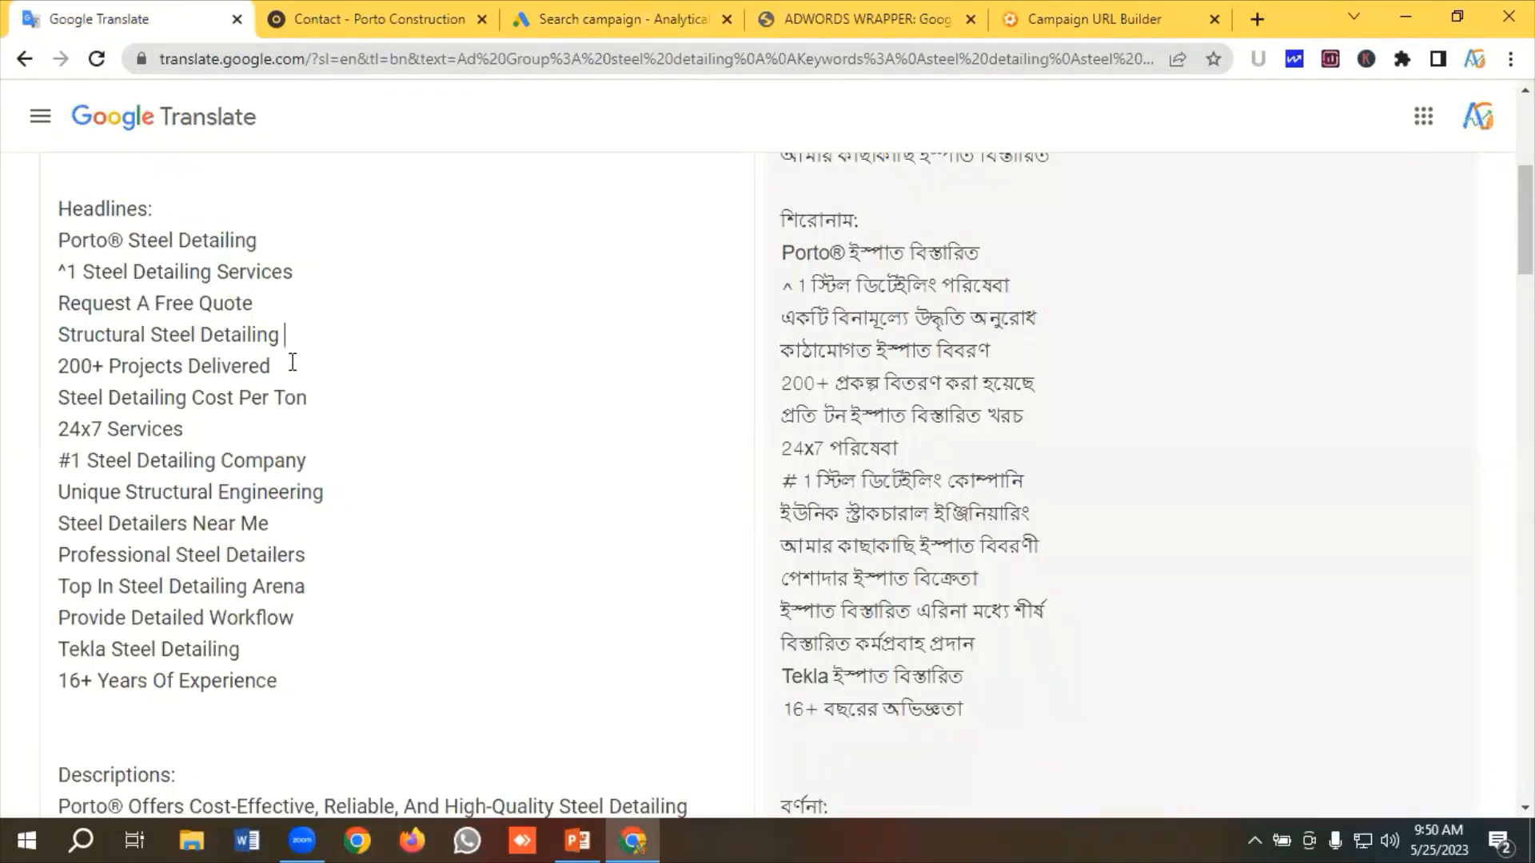
pyautogui.moveTo(292, 362); pyautogui.dragTo(40, 358)
pyautogui.rightClick(185, 367)
pyautogui.click(224, 439)
pyautogui.click(587, 18)
pyautogui.click(320, 512)
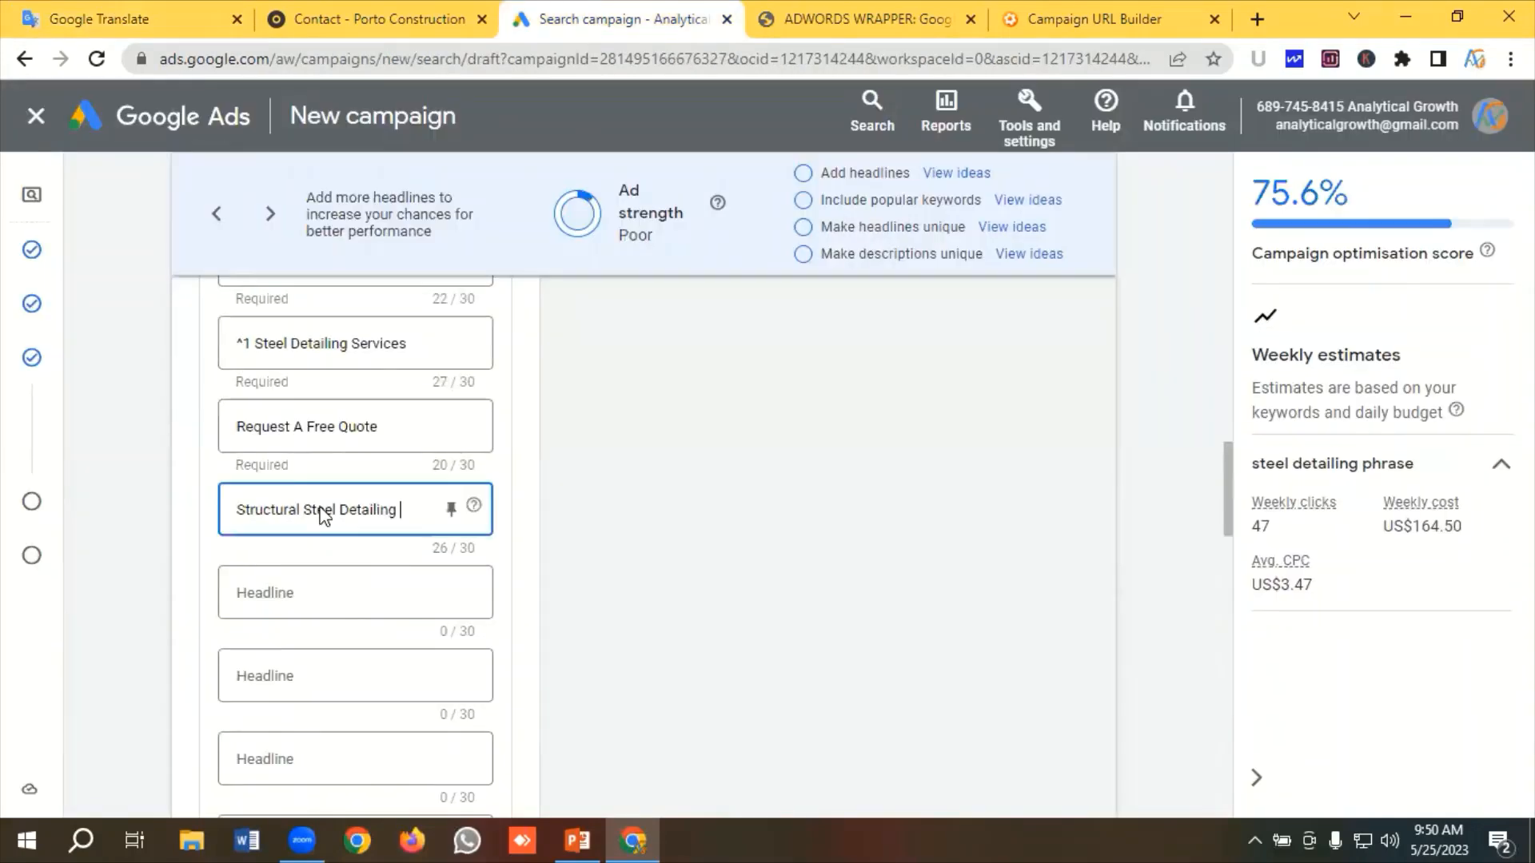
pyautogui.scroll(-2, 322, 514)
pyautogui.click(292, 479)
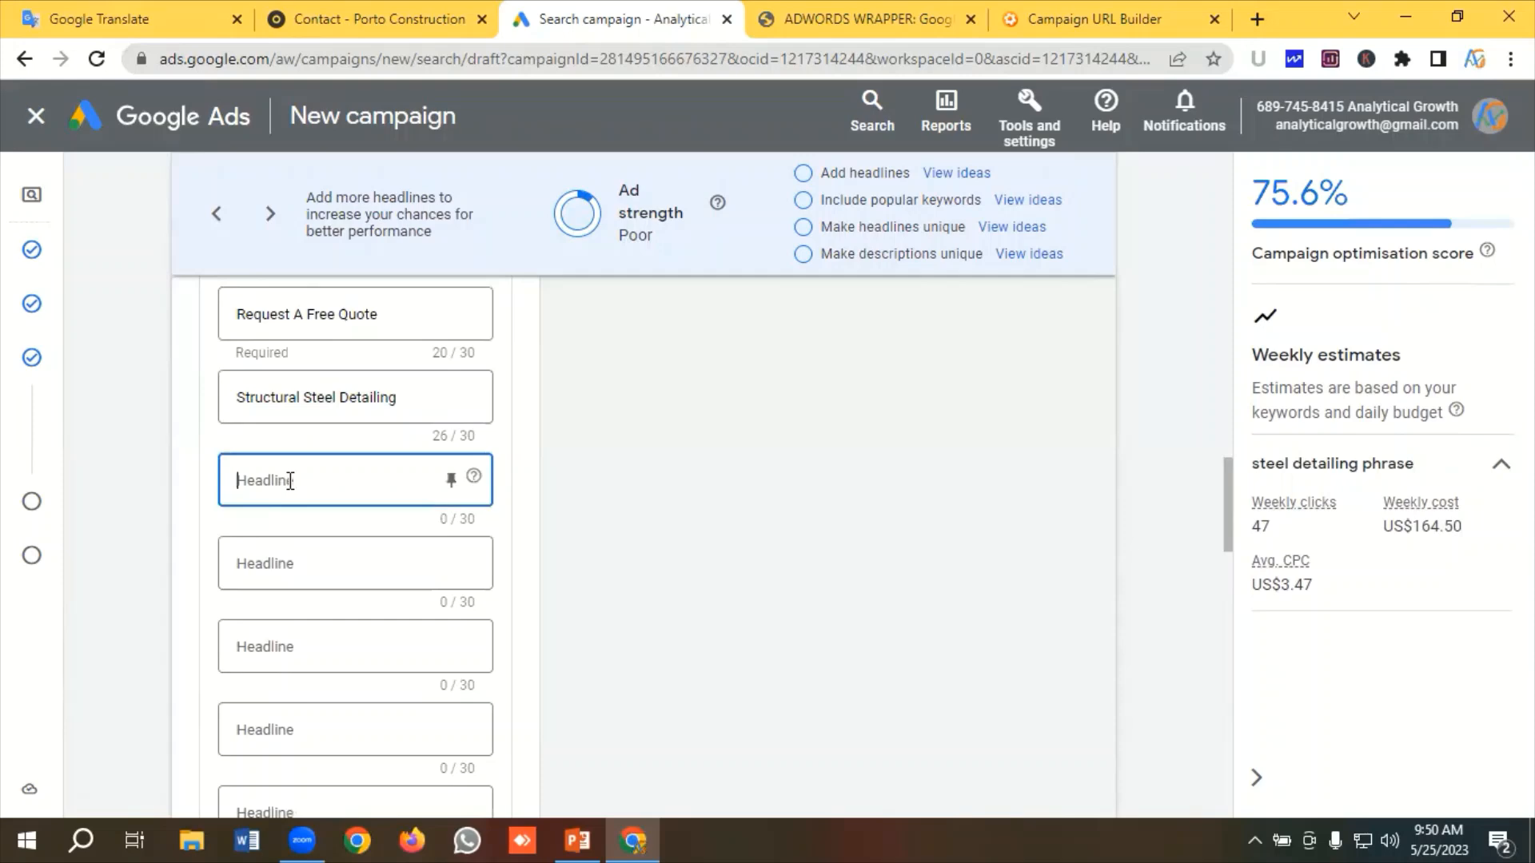
pyautogui.hotkey('ctrl', 'v')
# Copy "Steel Detailing Cost Per Ton" from the Google Translate notes and paste it as the ad's sixth headline in Google Ads
pyautogui.click(154, 18)
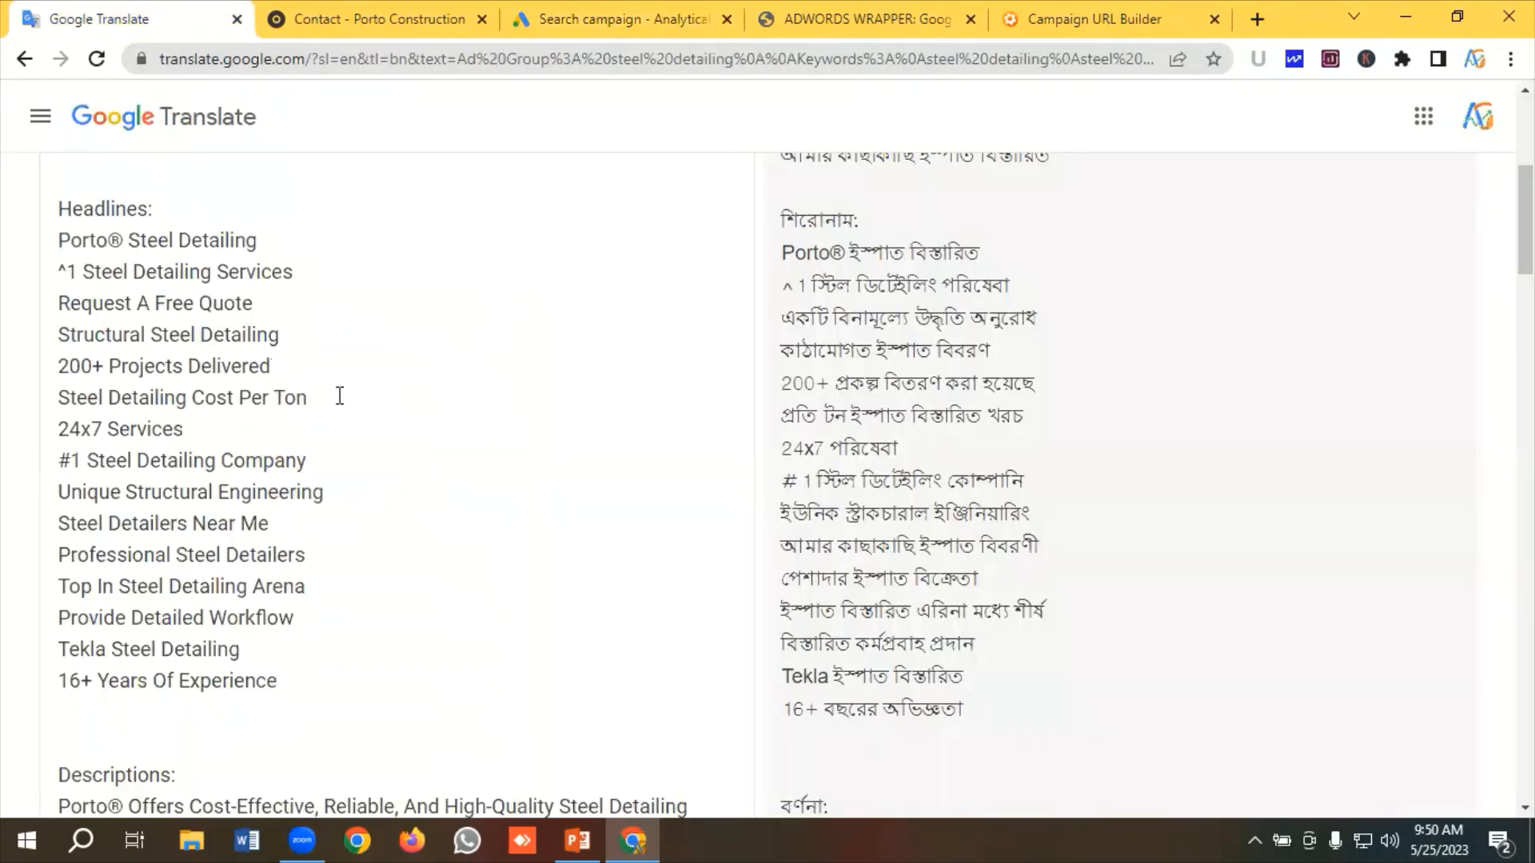
pyautogui.moveTo(309, 397); pyautogui.dragTo(41, 397)
pyautogui.rightClick(164, 395)
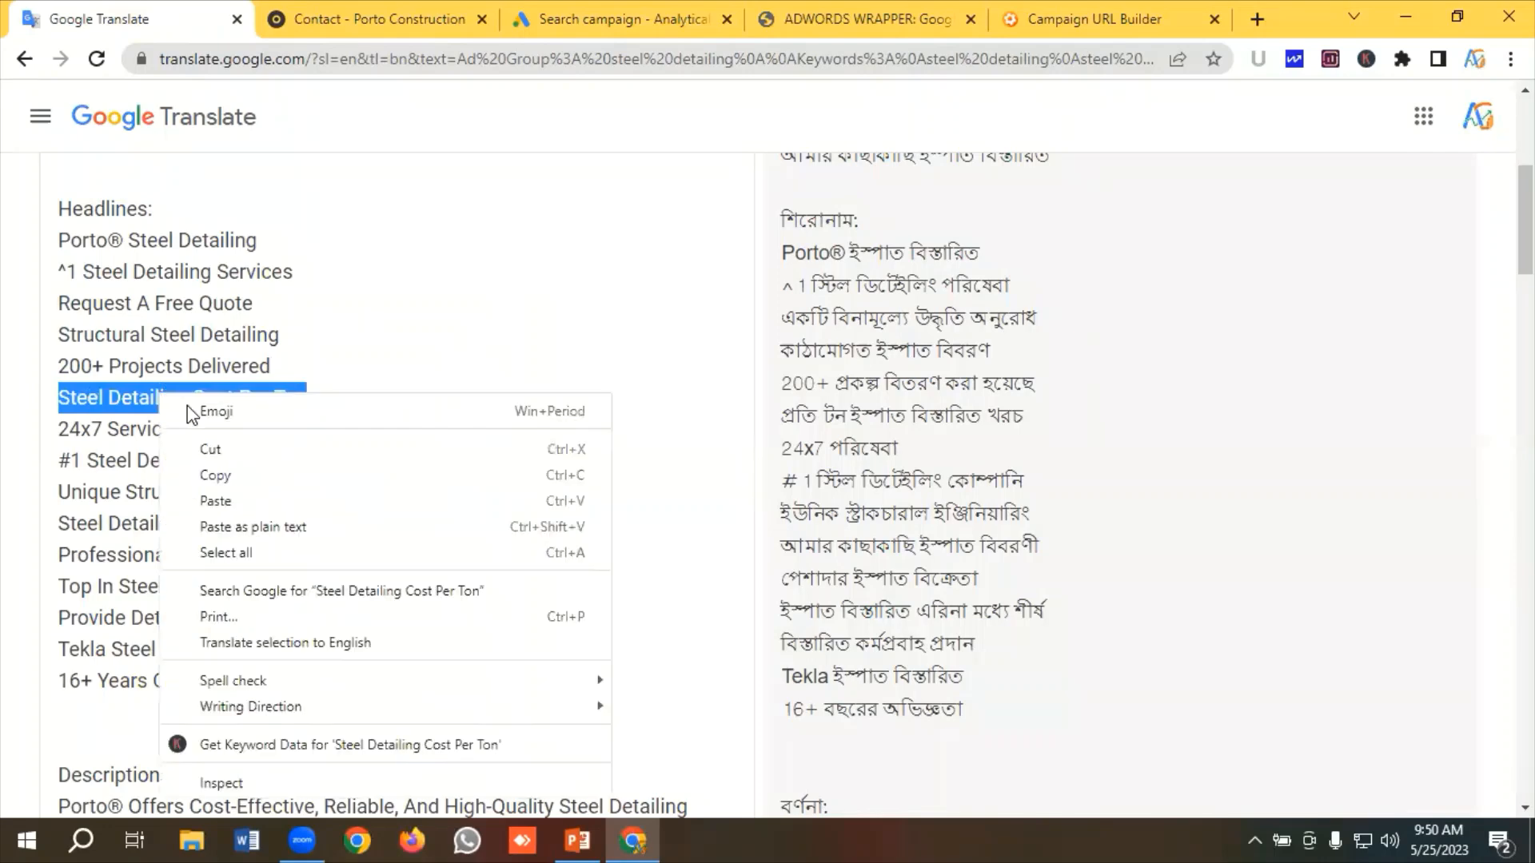
pyautogui.click(236, 474)
pyautogui.click(538, 21)
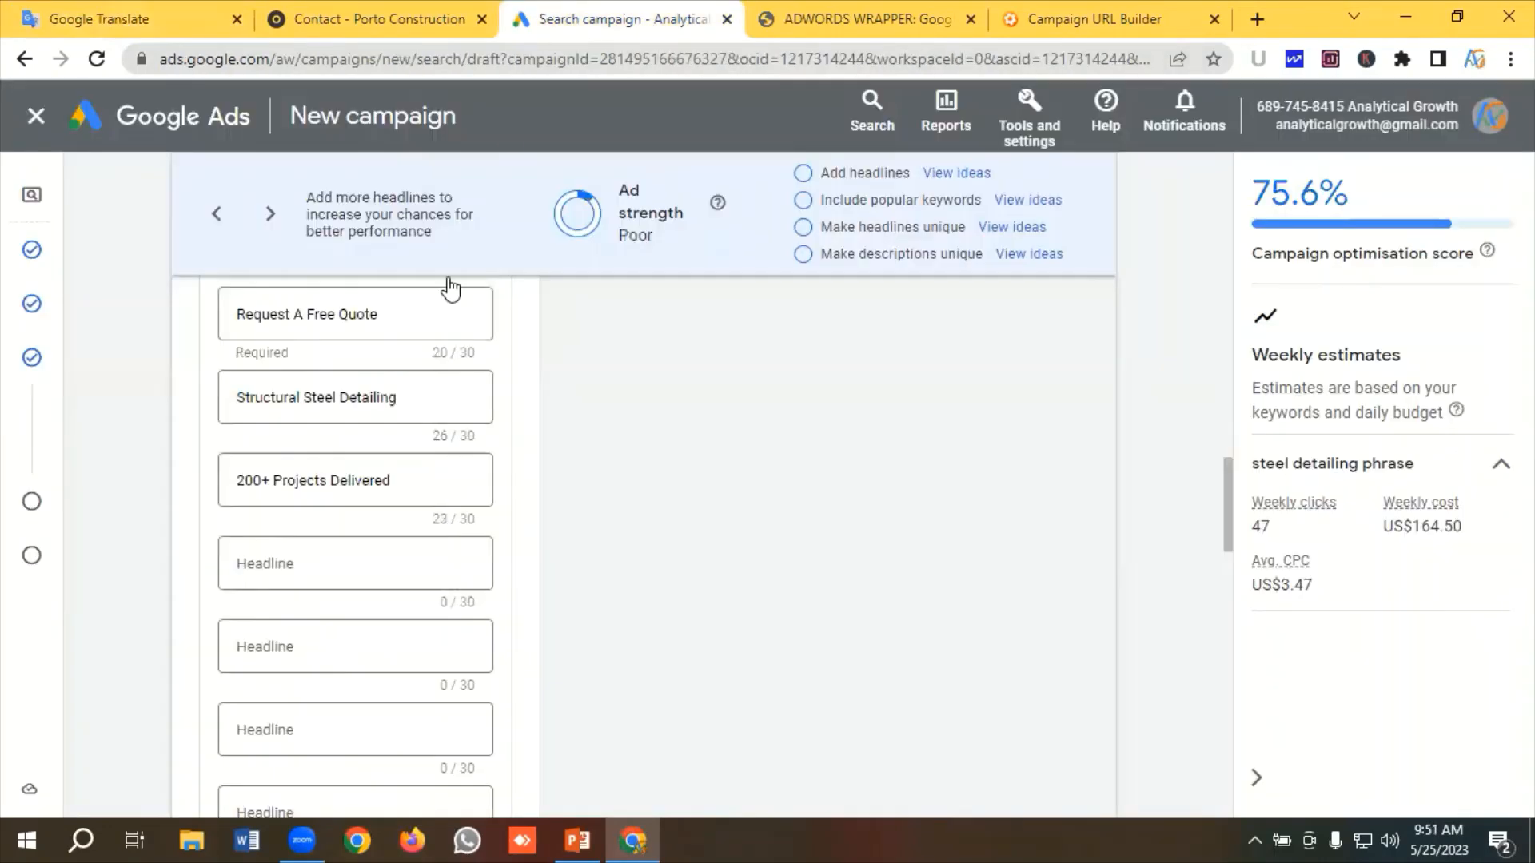
pyautogui.click(287, 566)
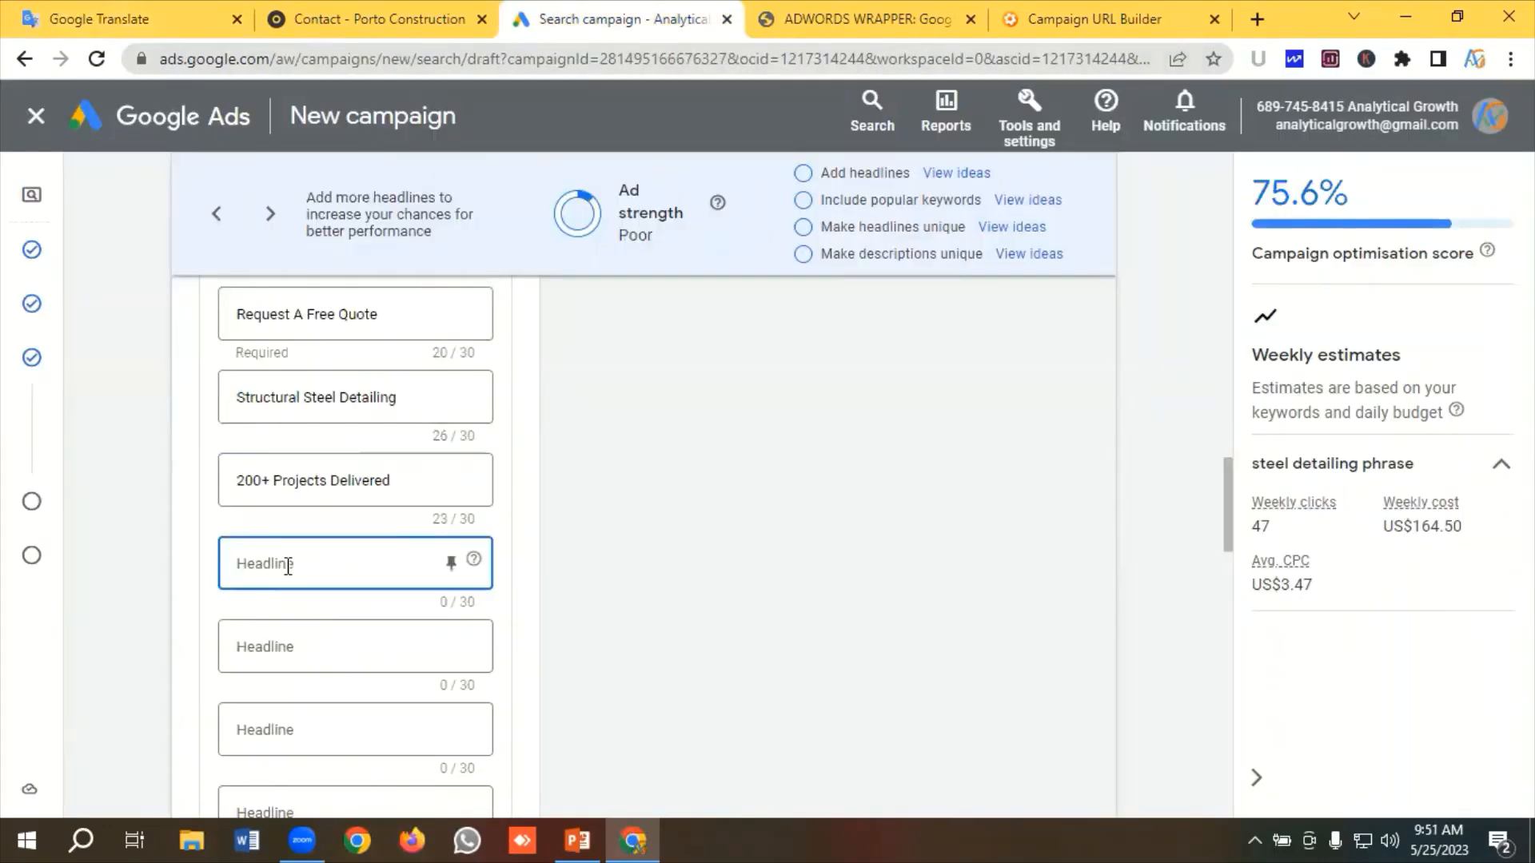
pyautogui.hotkey('ctrl', 'v')
# Copy "24x7 Services" from the Google Translate notes and paste it as the ad's seventh headline in Google Ads
pyautogui.scroll(-1, 344, 536)
pyautogui.click(328, 526)
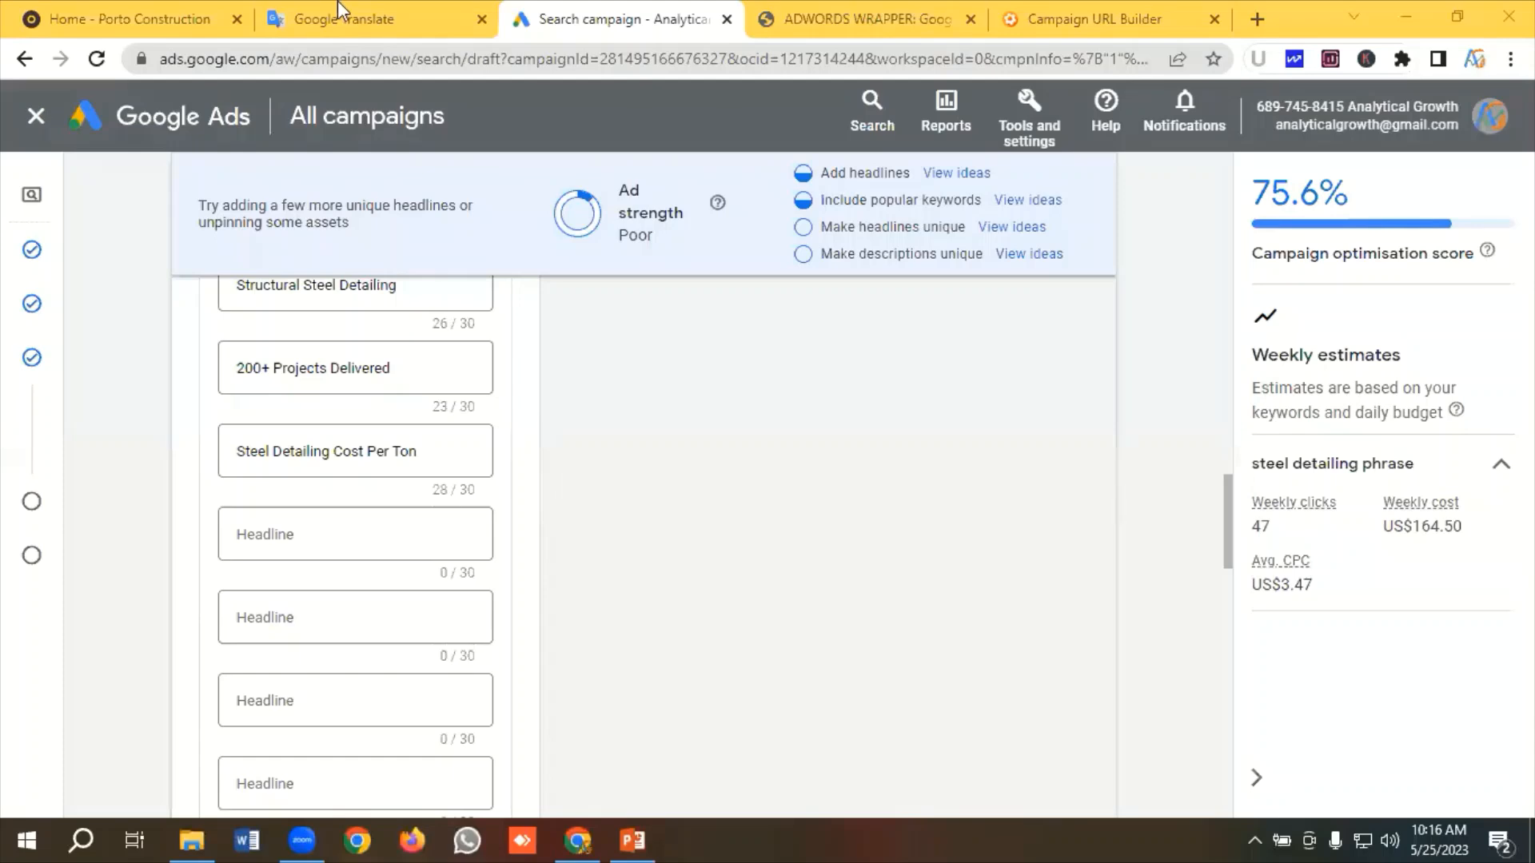
pyautogui.click(338, 4)
pyautogui.moveTo(196, 316); pyautogui.dragTo(36, 328)
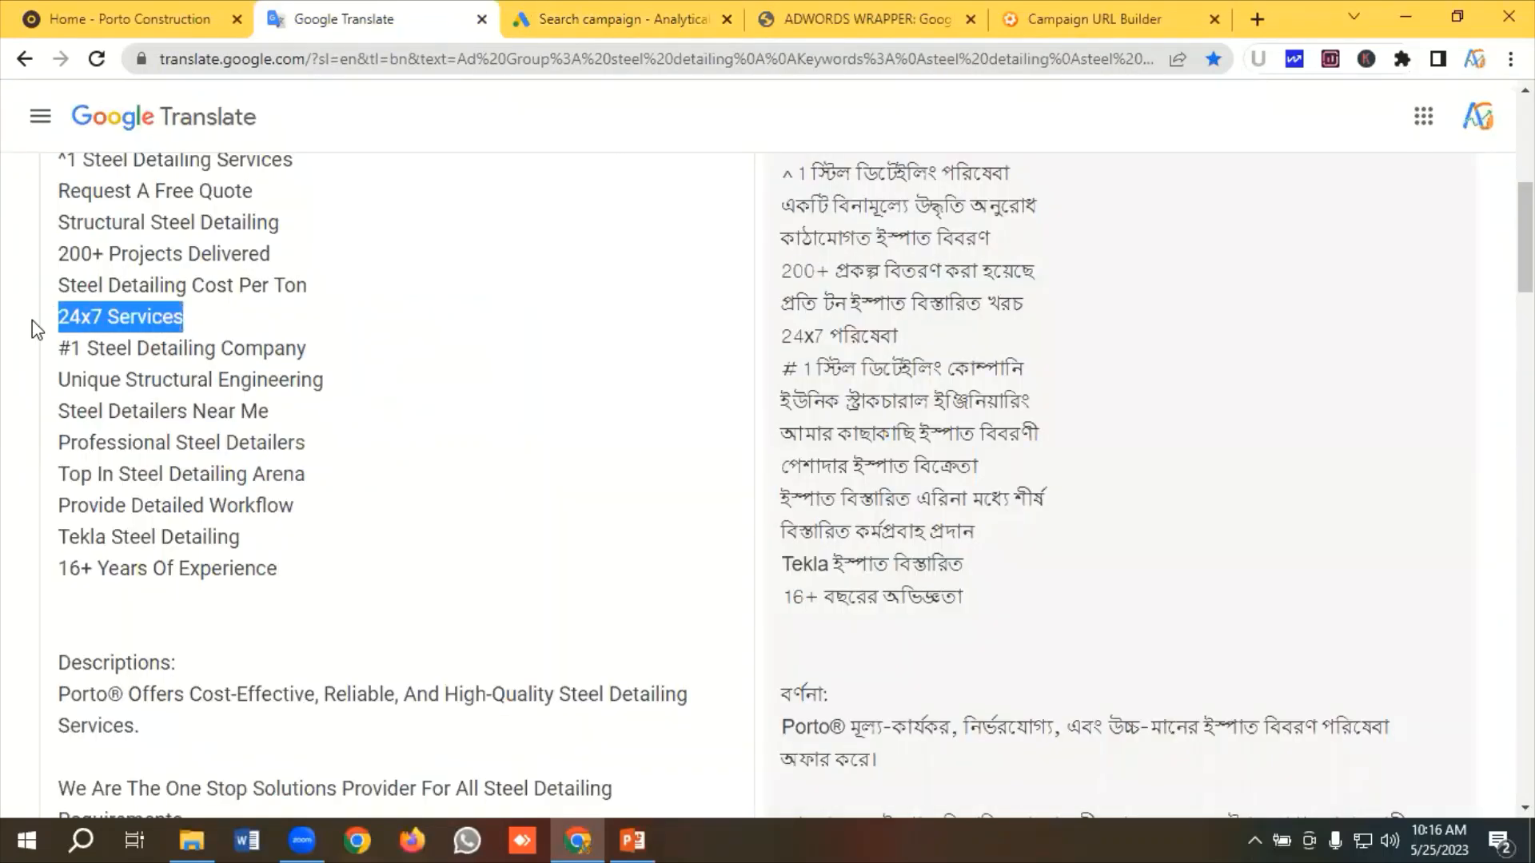
pyautogui.rightClick(116, 318)
pyautogui.click(158, 408)
pyautogui.click(552, 17)
pyautogui.click(319, 535)
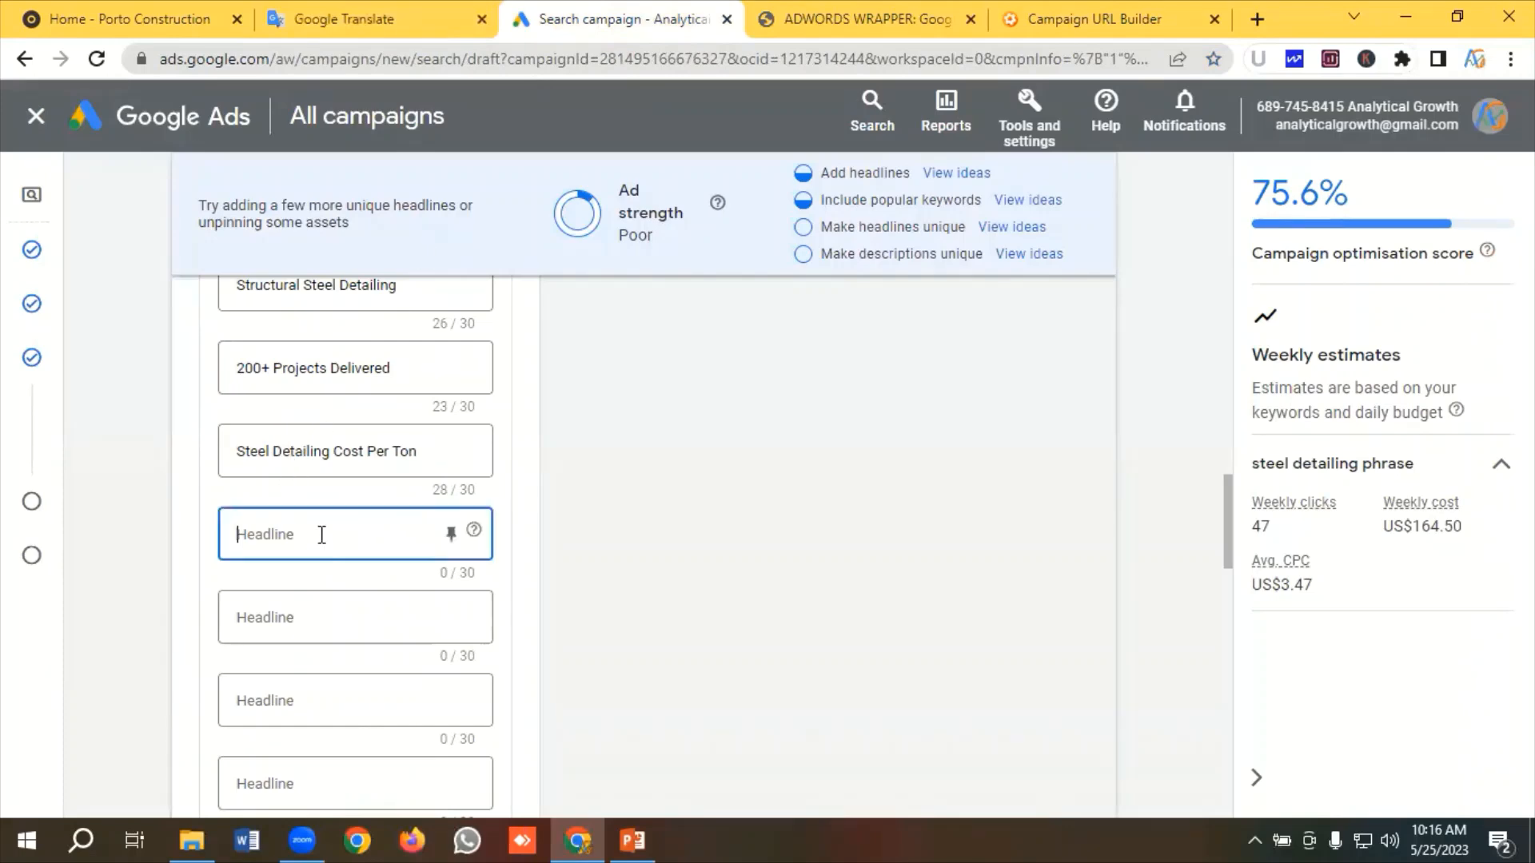
pyautogui.hotkey('ctrl', 'v')
# Copy "#1 Steel Detailing Company" from the Google Translate notes and paste it as the ad's eighth headline in Google Ads
pyautogui.click(326, 2)
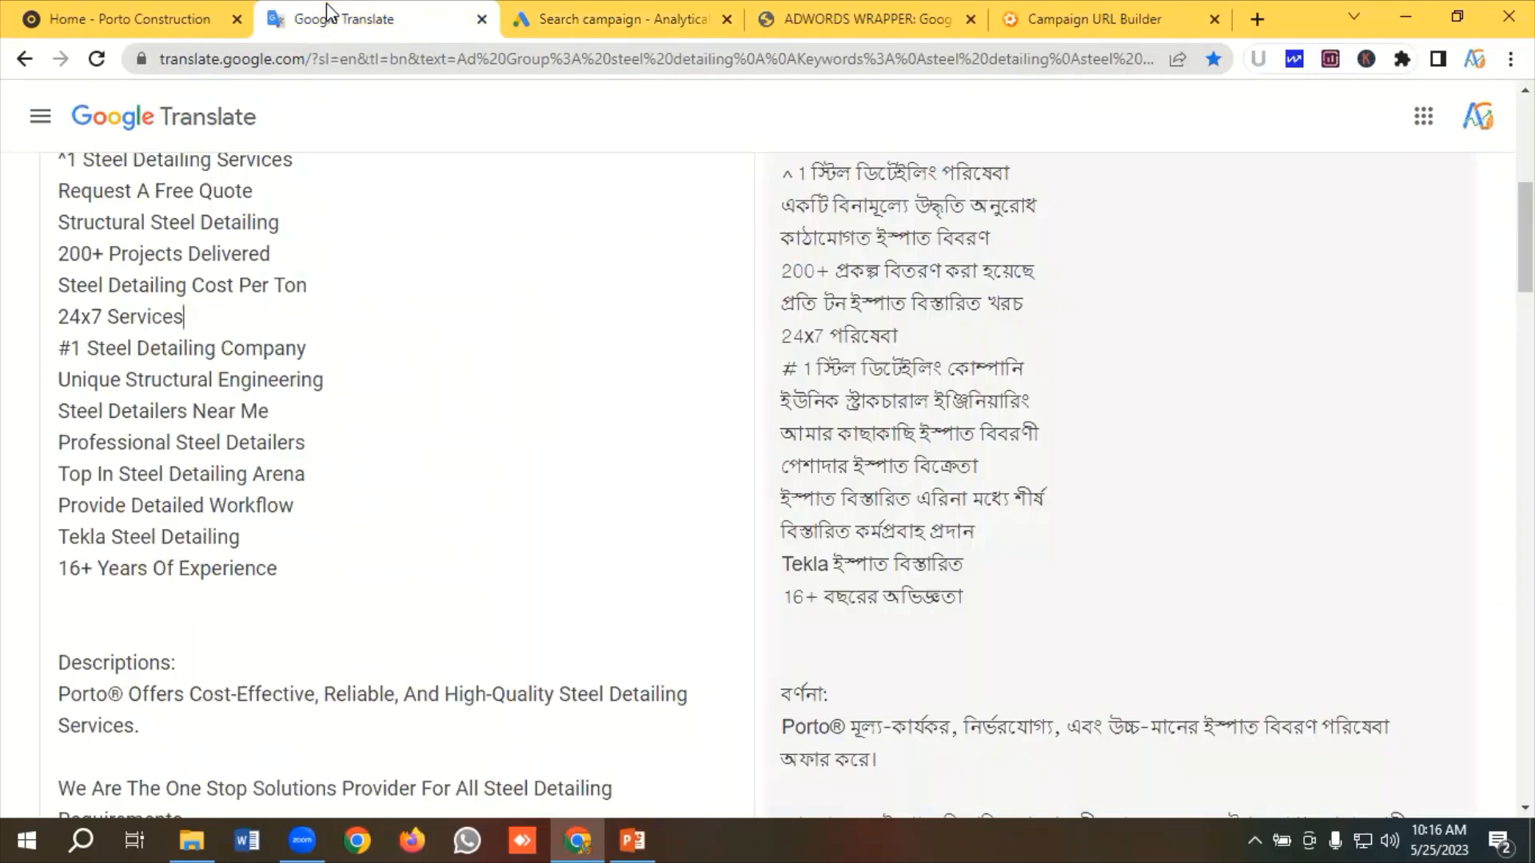
pyautogui.moveTo(346, 353); pyautogui.dragTo(50, 351)
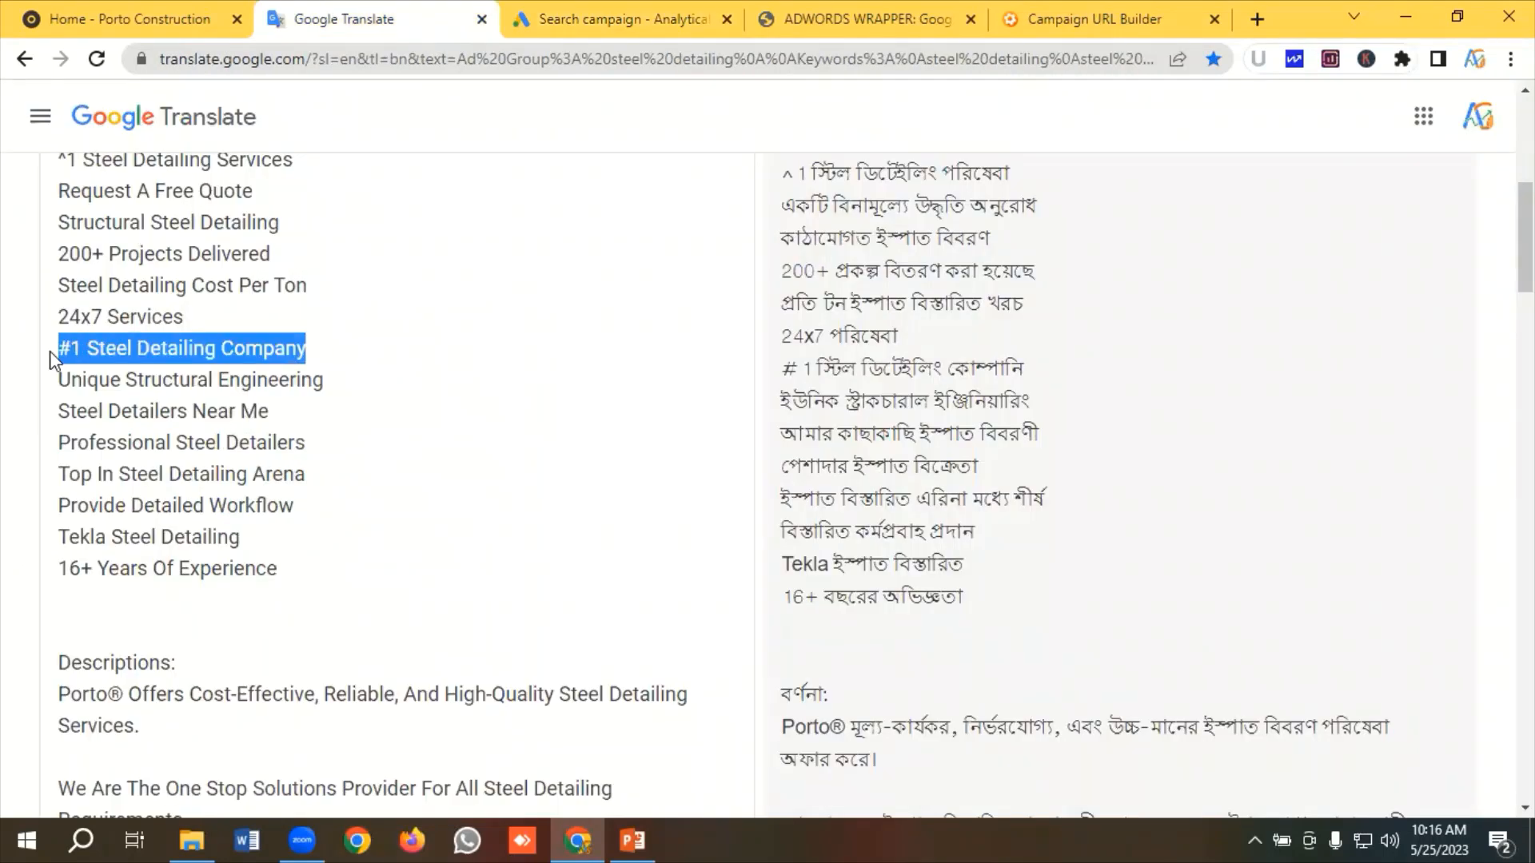
pyautogui.rightClick(112, 355)
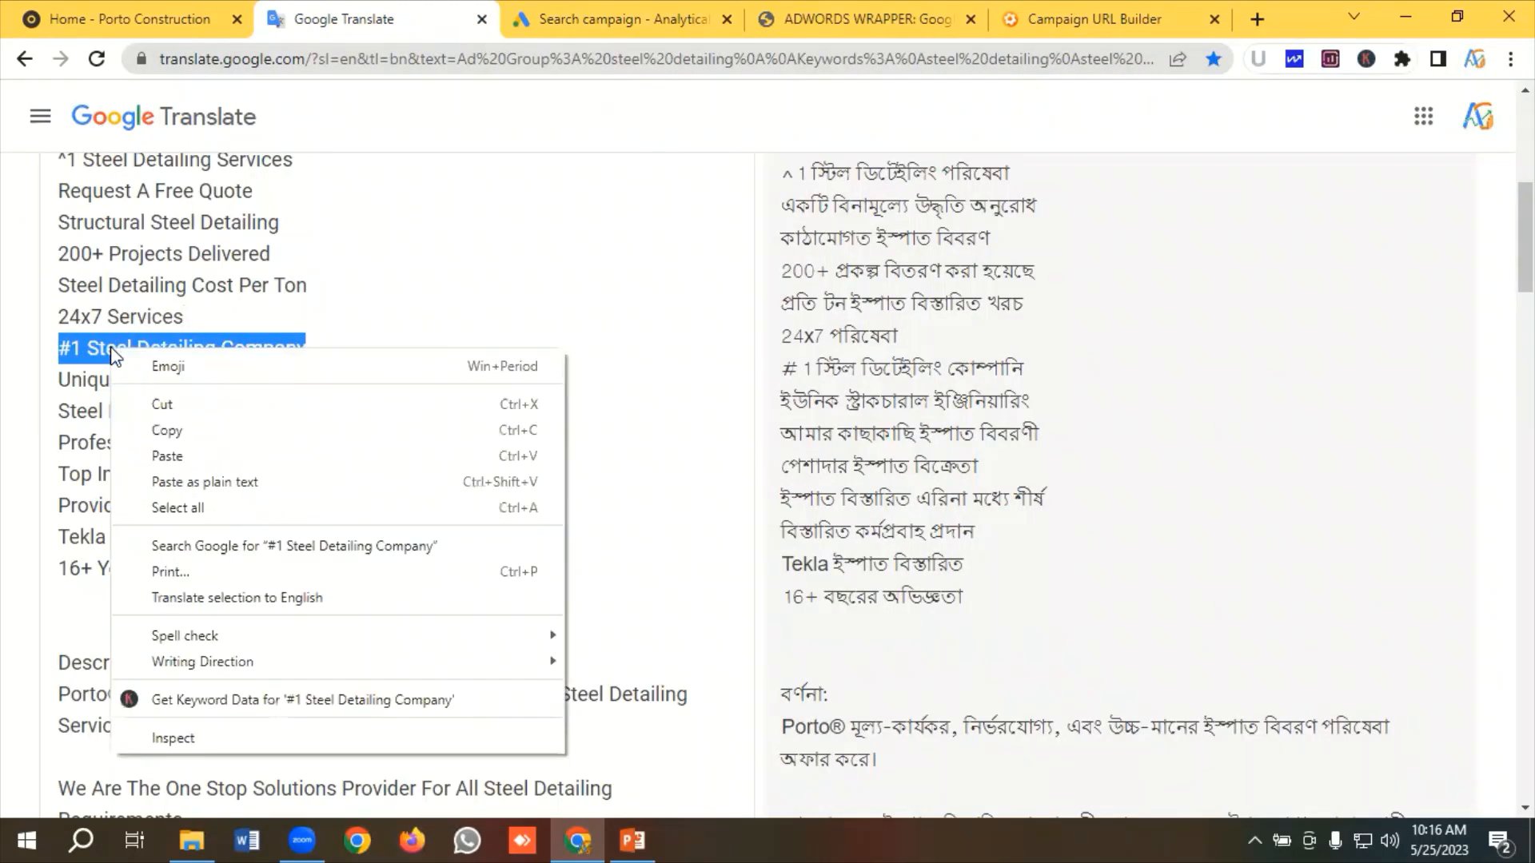
pyautogui.click(154, 430)
pyautogui.click(607, 18)
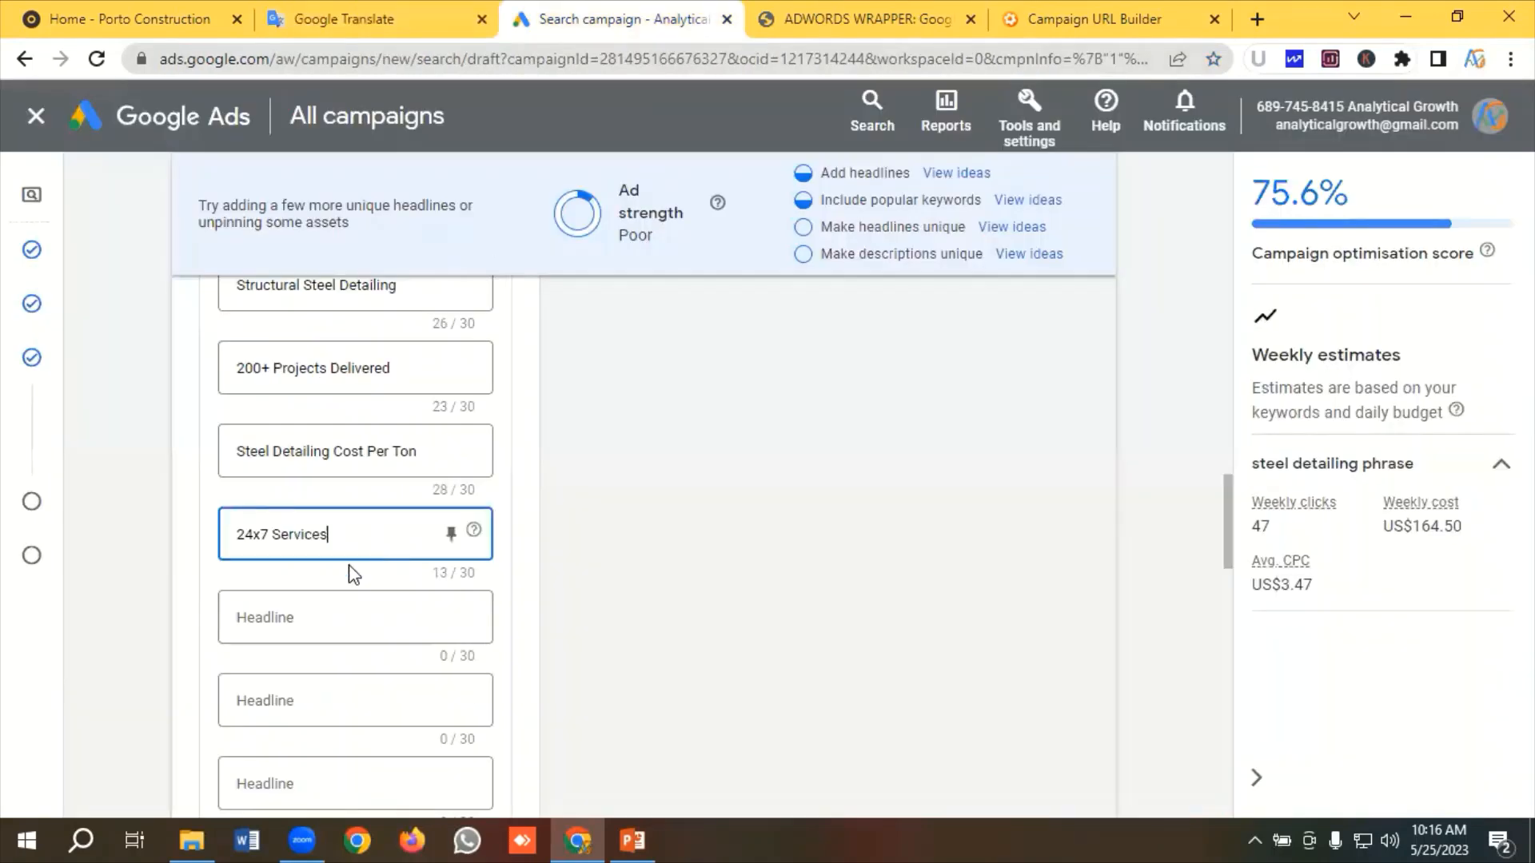
pyautogui.click(317, 614)
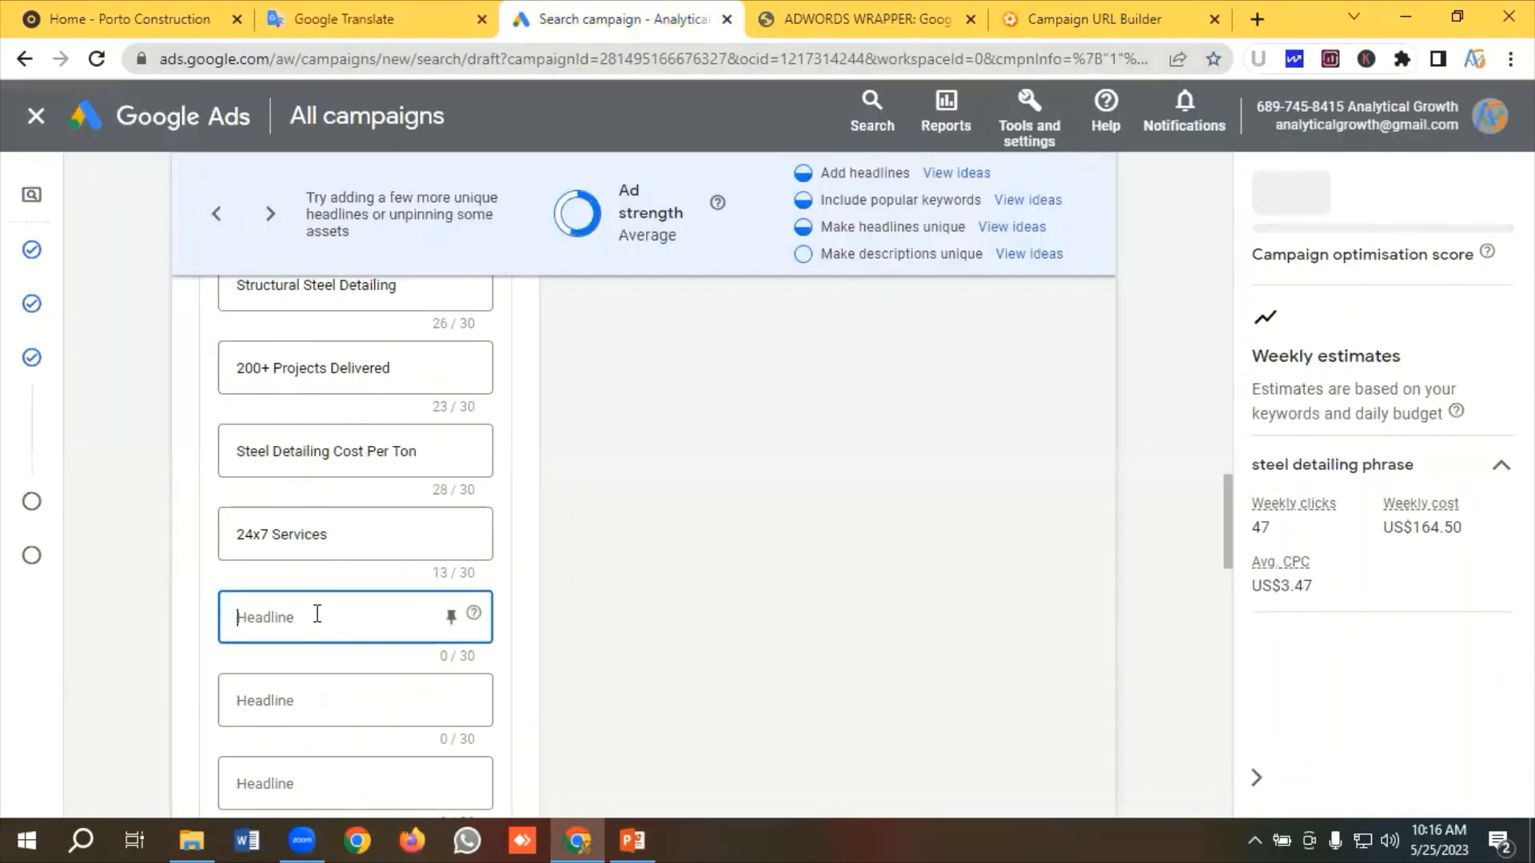
pyautogui.hotkey('ctrl', 'v')
# Copy "Unique Structural Engineering" from the Google Translate notes and paste it as the ad's ninth headline in Google Ads
pyautogui.scroll(-1, 315, 621)
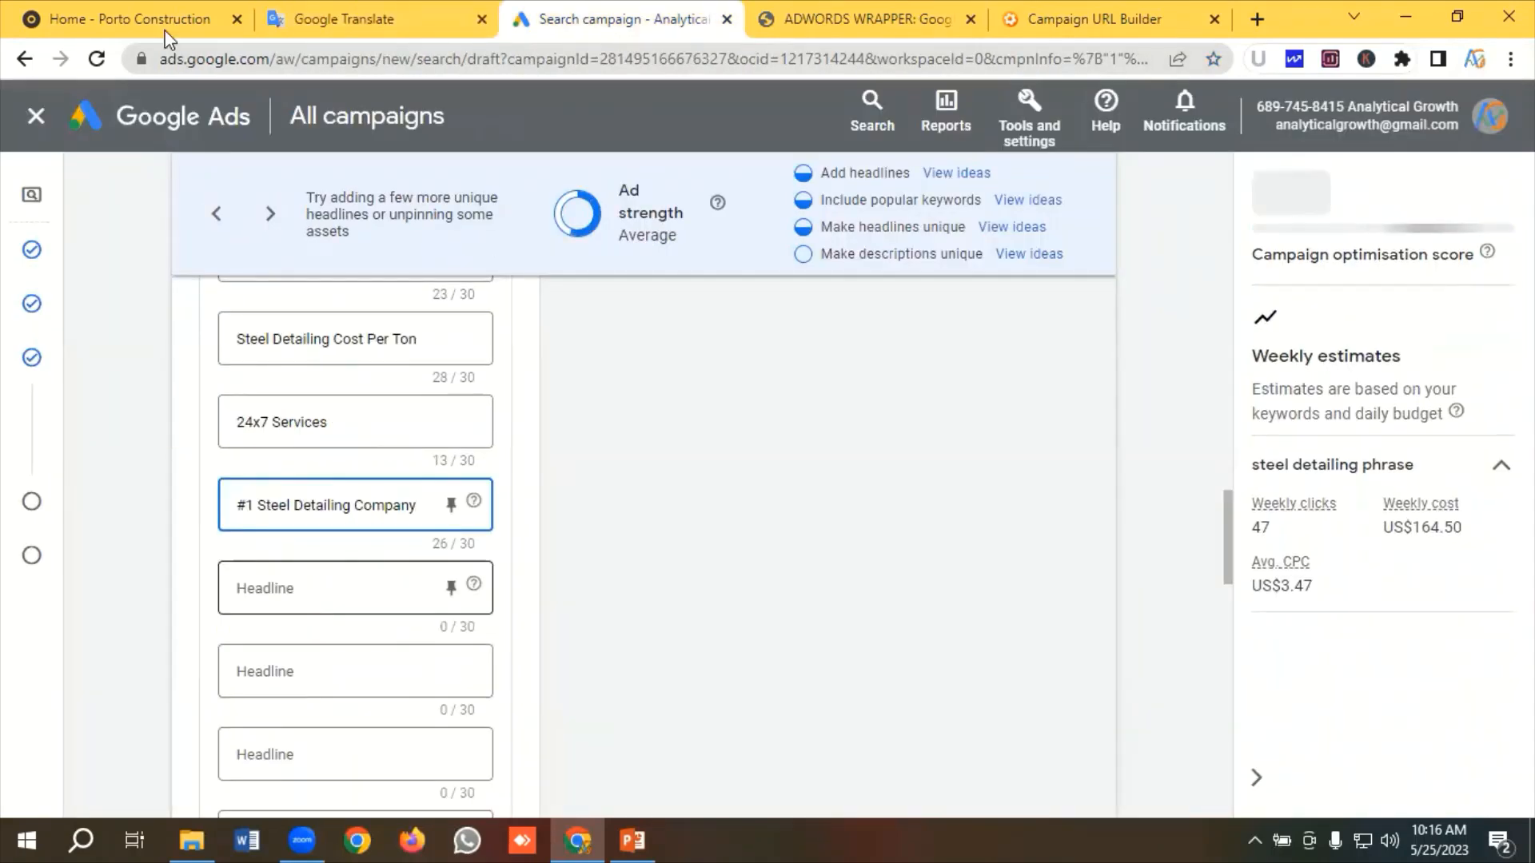
pyautogui.click(357, 16)
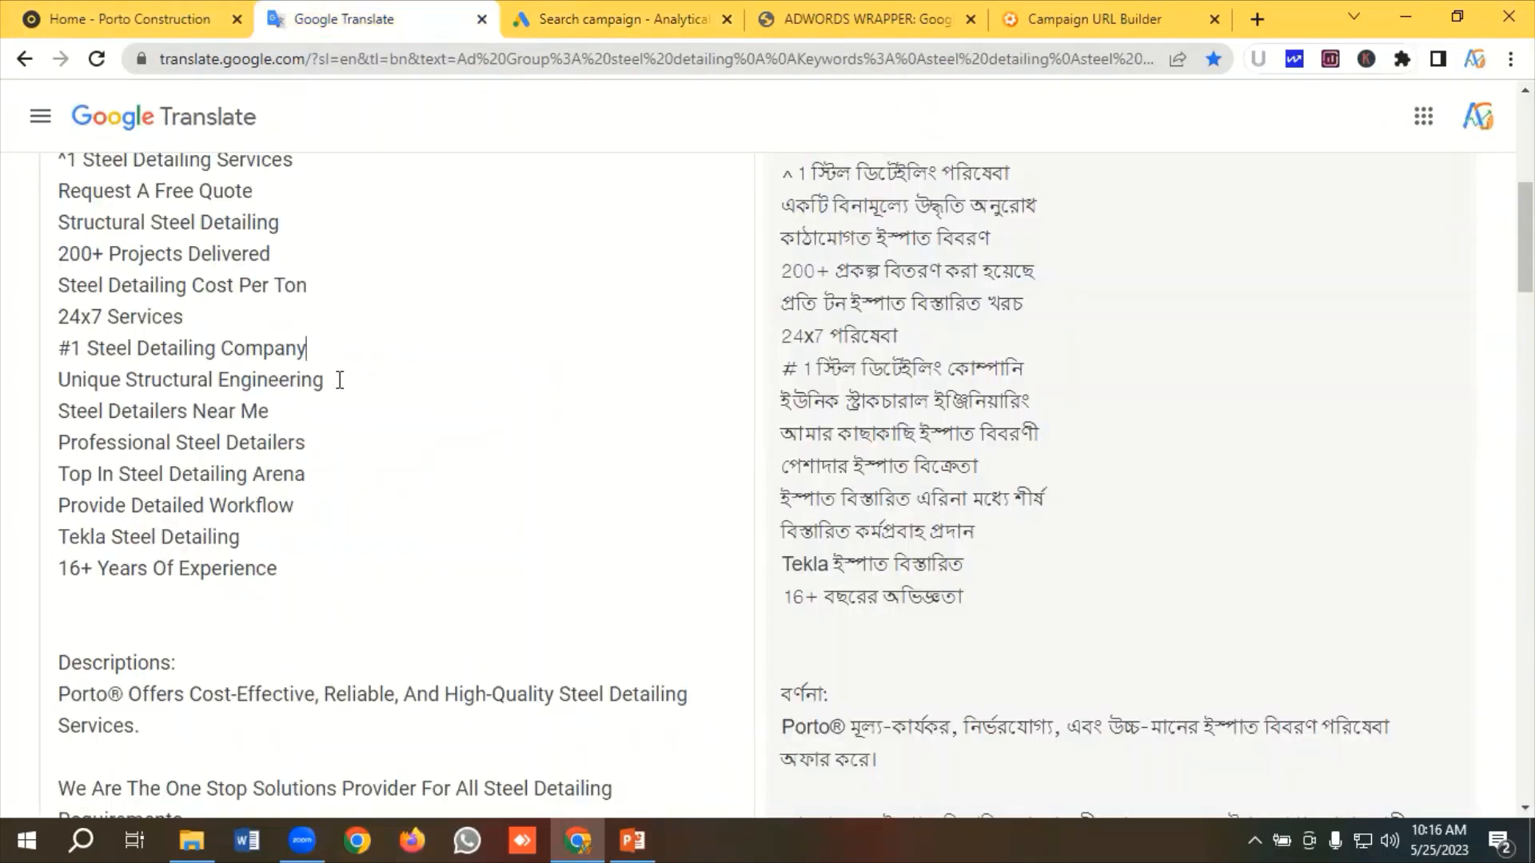
pyautogui.moveTo(340, 381); pyautogui.dragTo(21, 381)
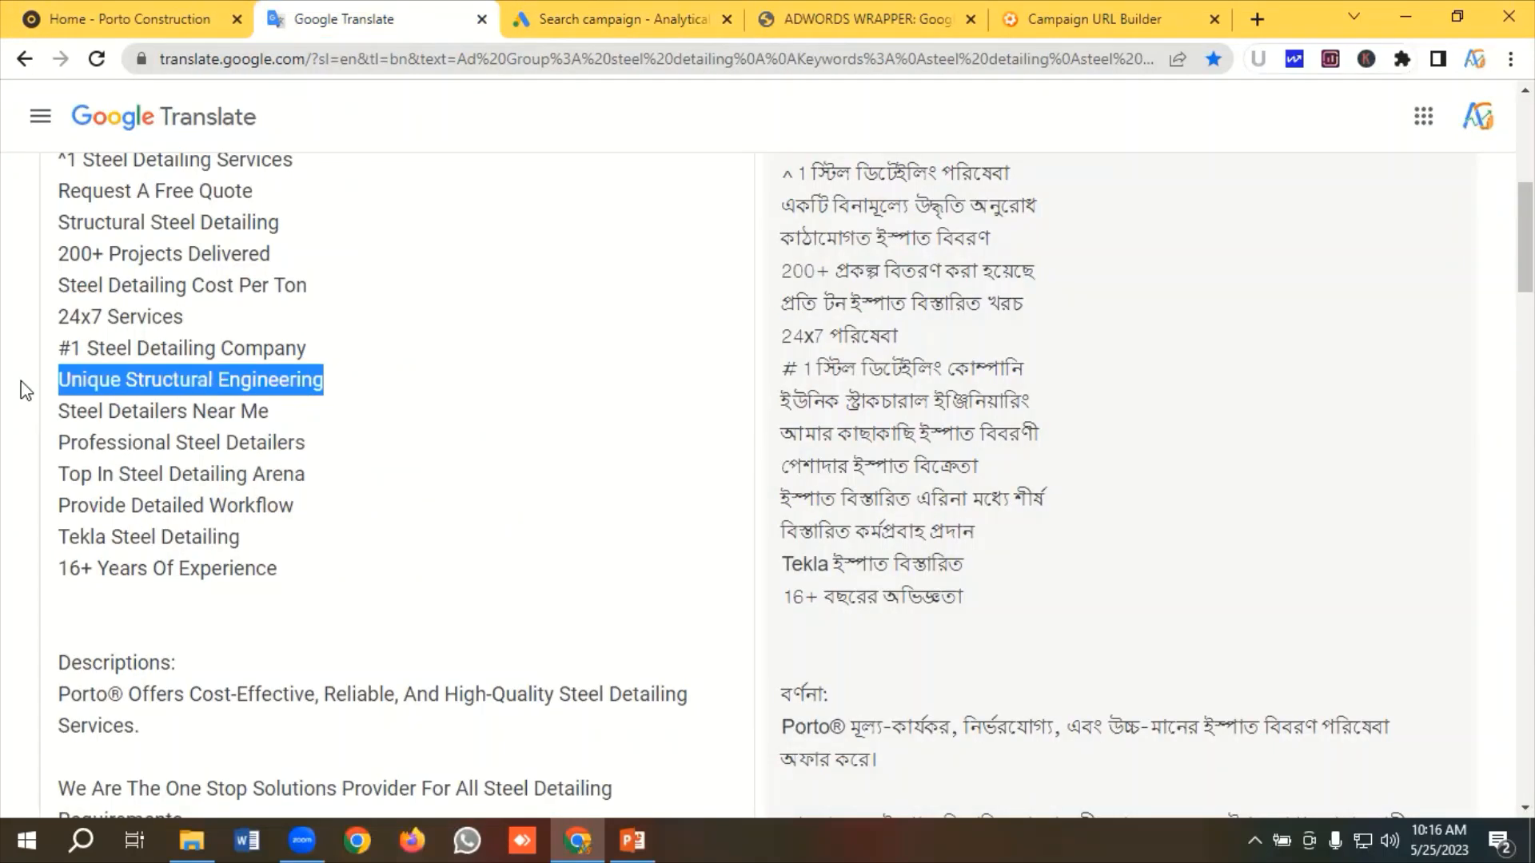
pyautogui.rightClick(127, 381)
pyautogui.click(171, 462)
pyautogui.click(624, 18)
pyautogui.scroll(-1, 329, 554)
pyautogui.click(306, 480)
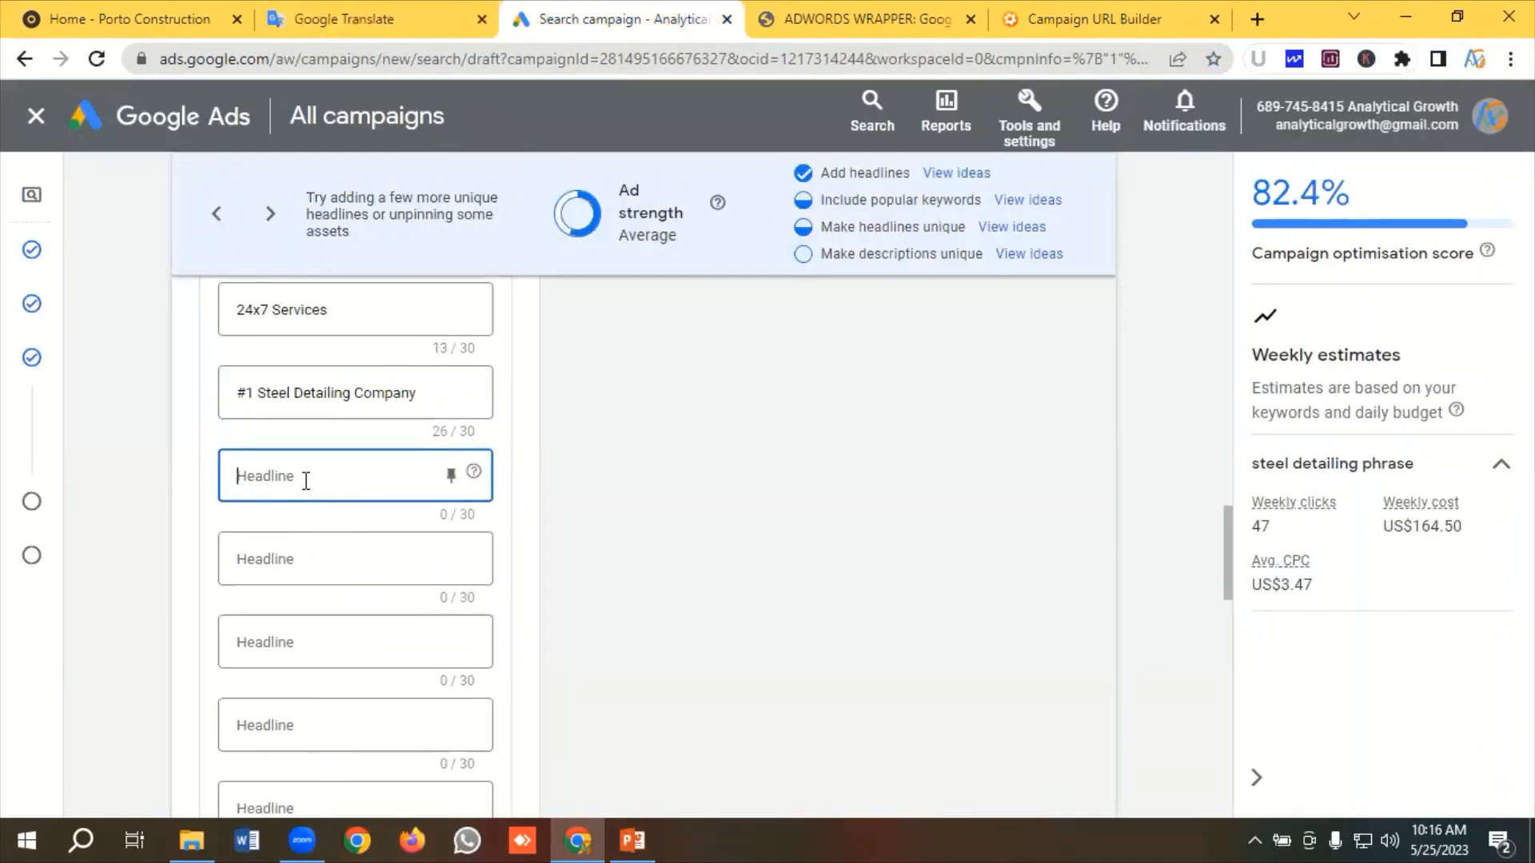
pyautogui.hotkey('ctrl', 'v')
# Copy "Steel Detailers Near Me" from the Google Translate notes and paste it as the ad's tenth headline in Google Ads
pyautogui.click(350, 16)
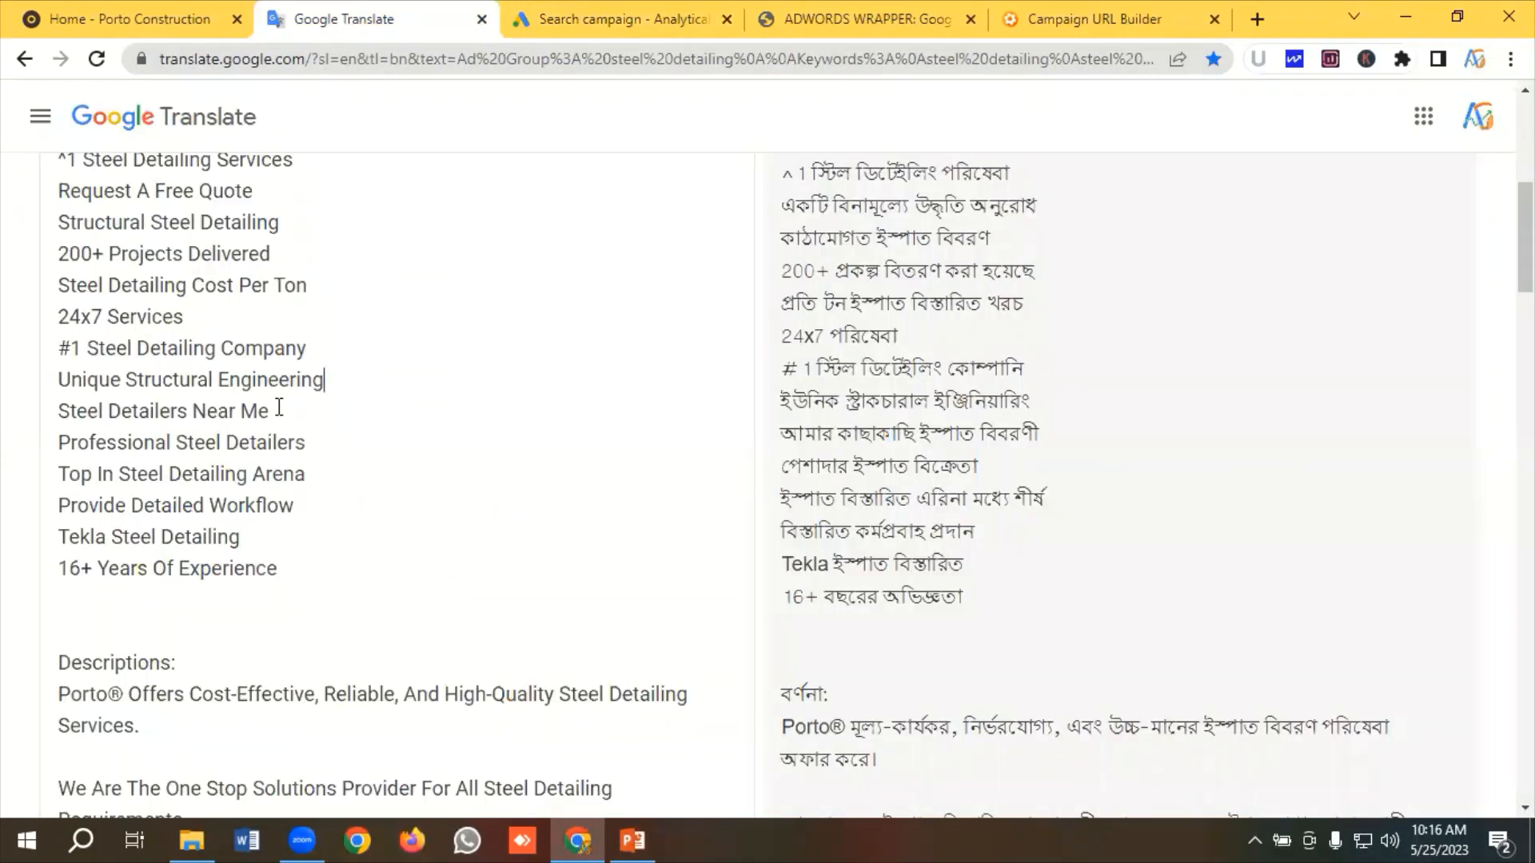
pyautogui.tripleClick(137, 411)
pyautogui.rightClick(142, 408)
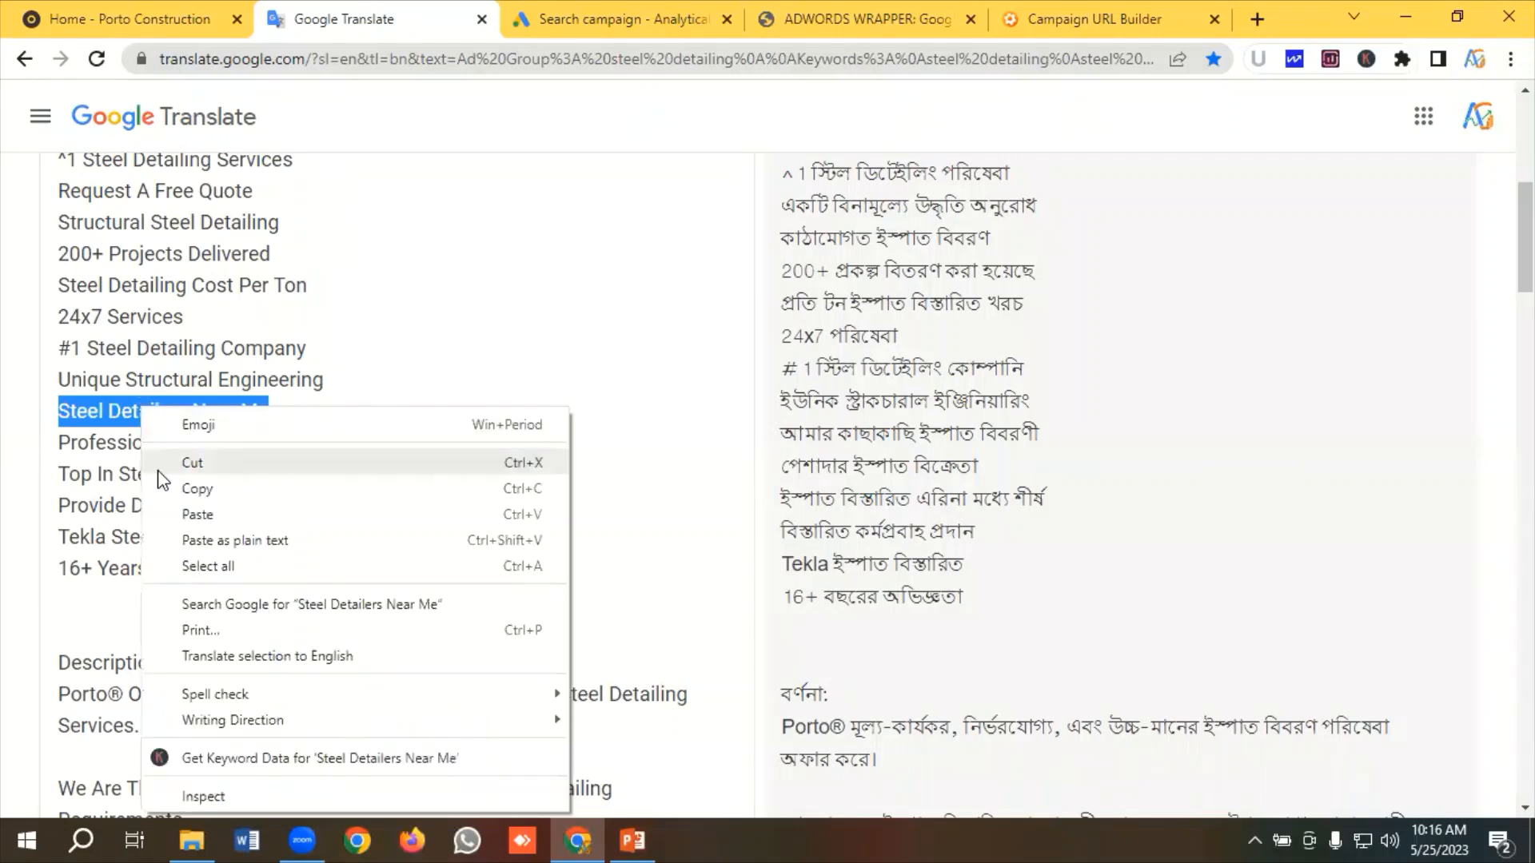
pyautogui.click(200, 490)
pyautogui.click(576, 26)
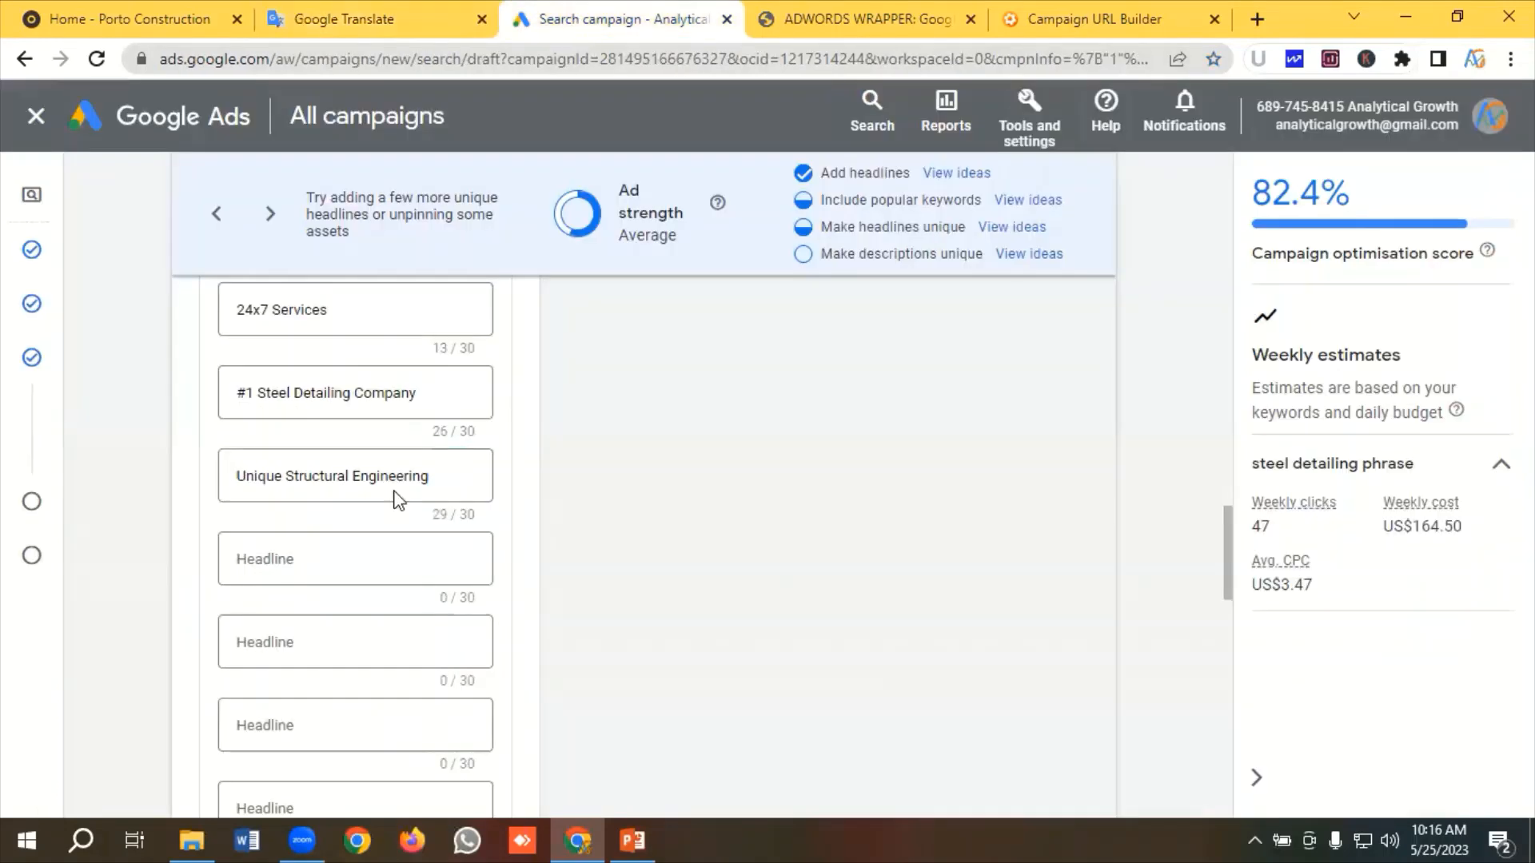
pyautogui.click(293, 559)
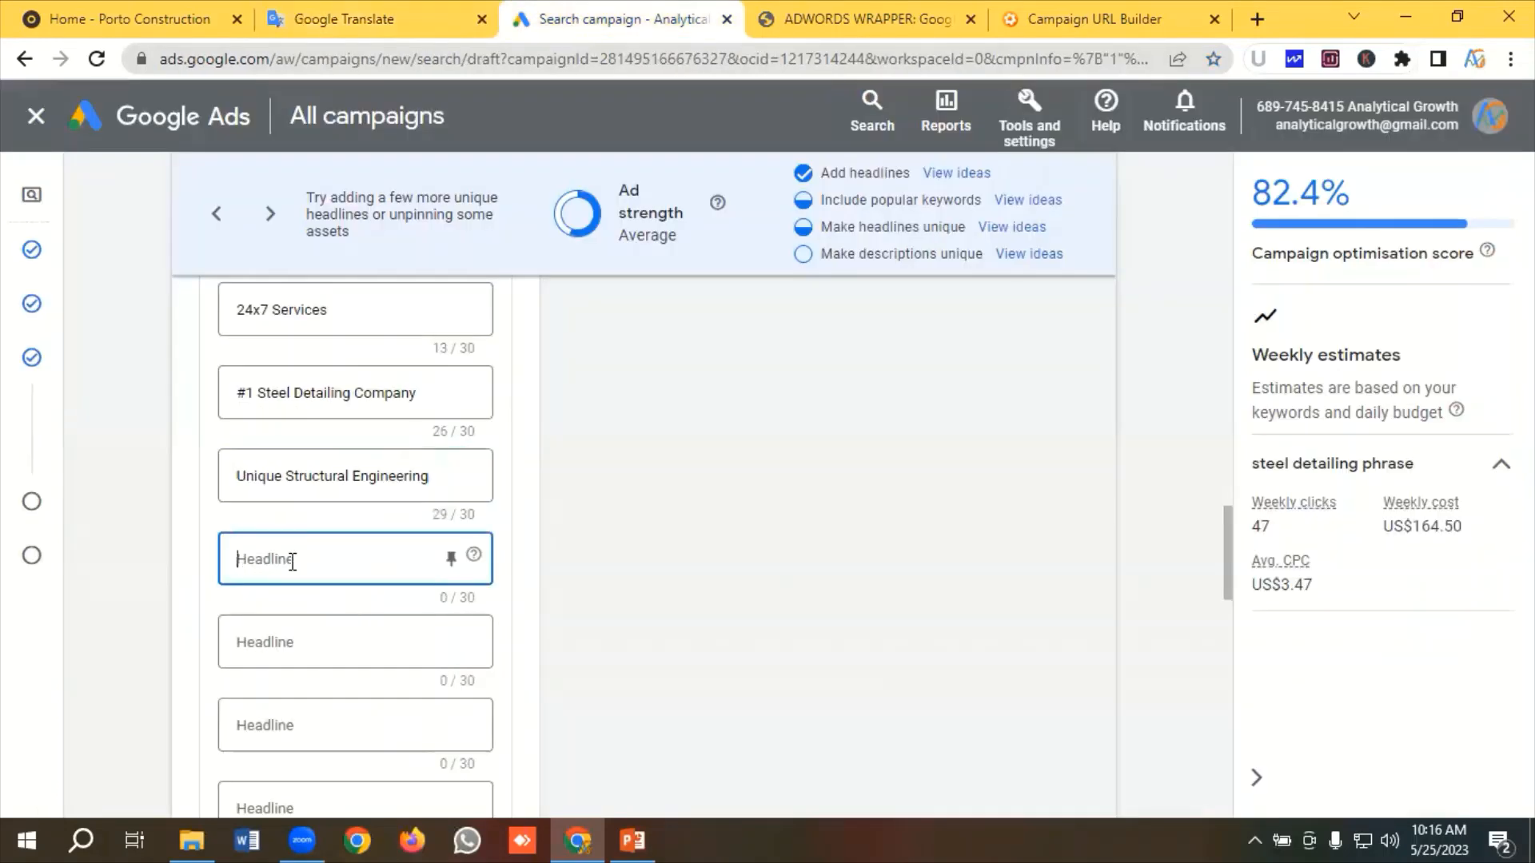
pyautogui.hotkey('ctrl', 'v')
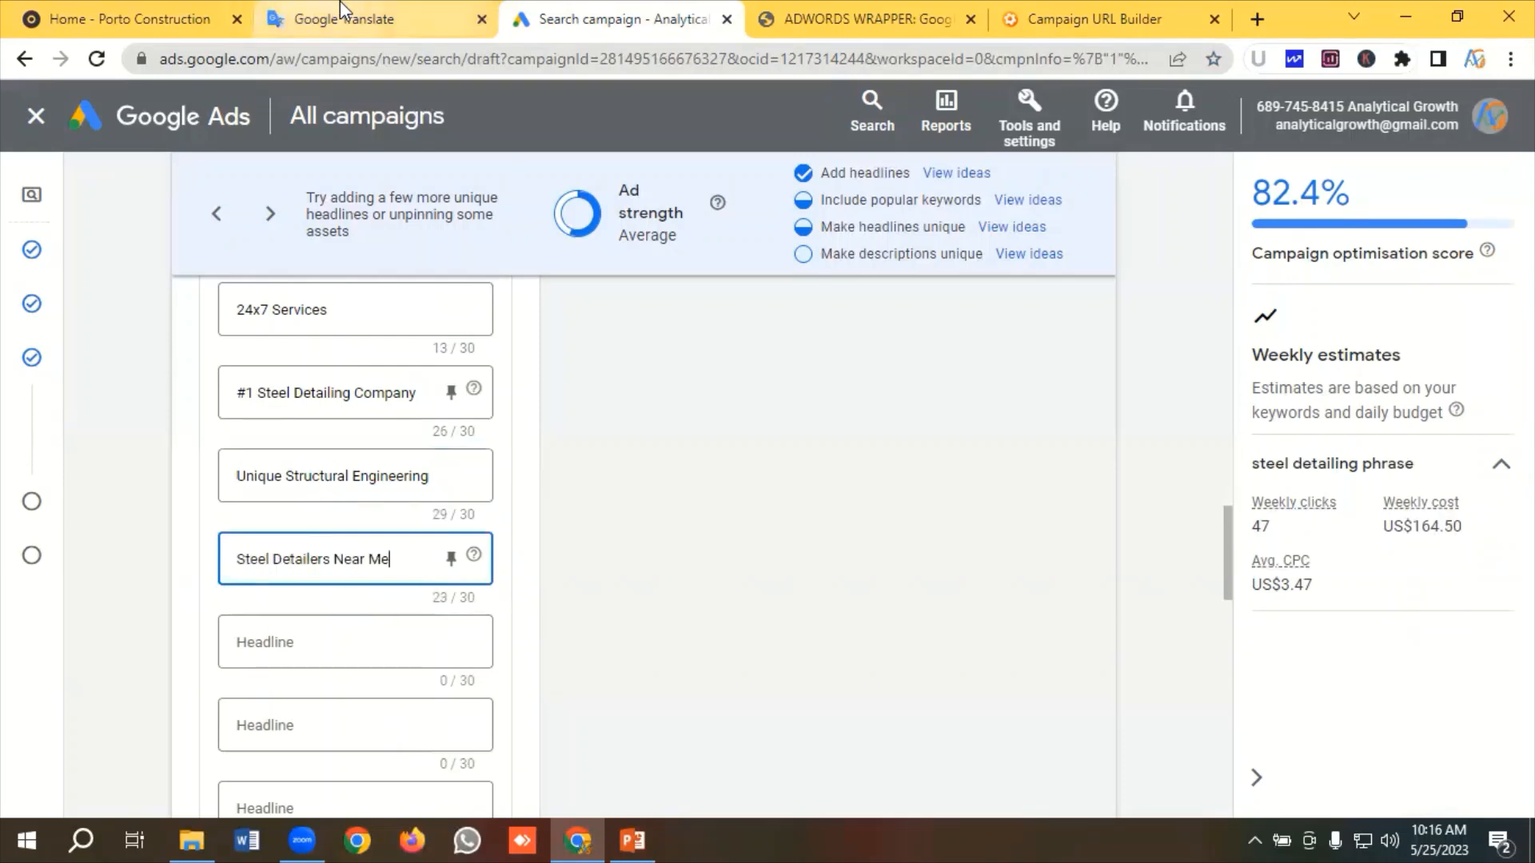
# Copy "Professional Steel Detailers" from the Google Translate notes and paste it as the ad's eleventh headline in Google Ads
pyautogui.click(324, 19)
pyautogui.scroll(-1, 291, 408)
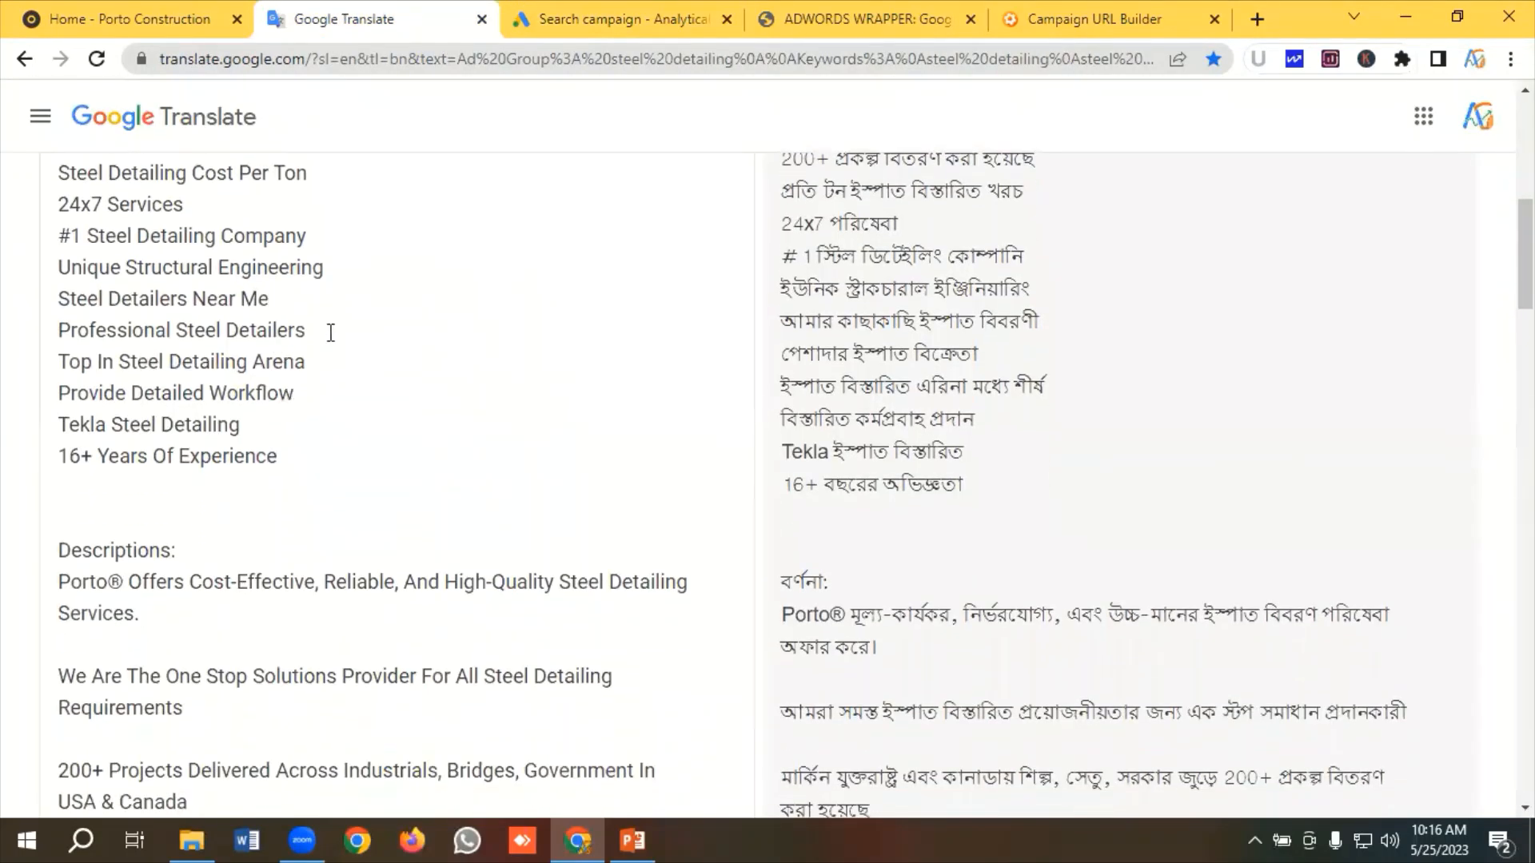
pyautogui.moveTo(330, 333); pyautogui.dragTo(6, 339)
pyautogui.rightClick(114, 330)
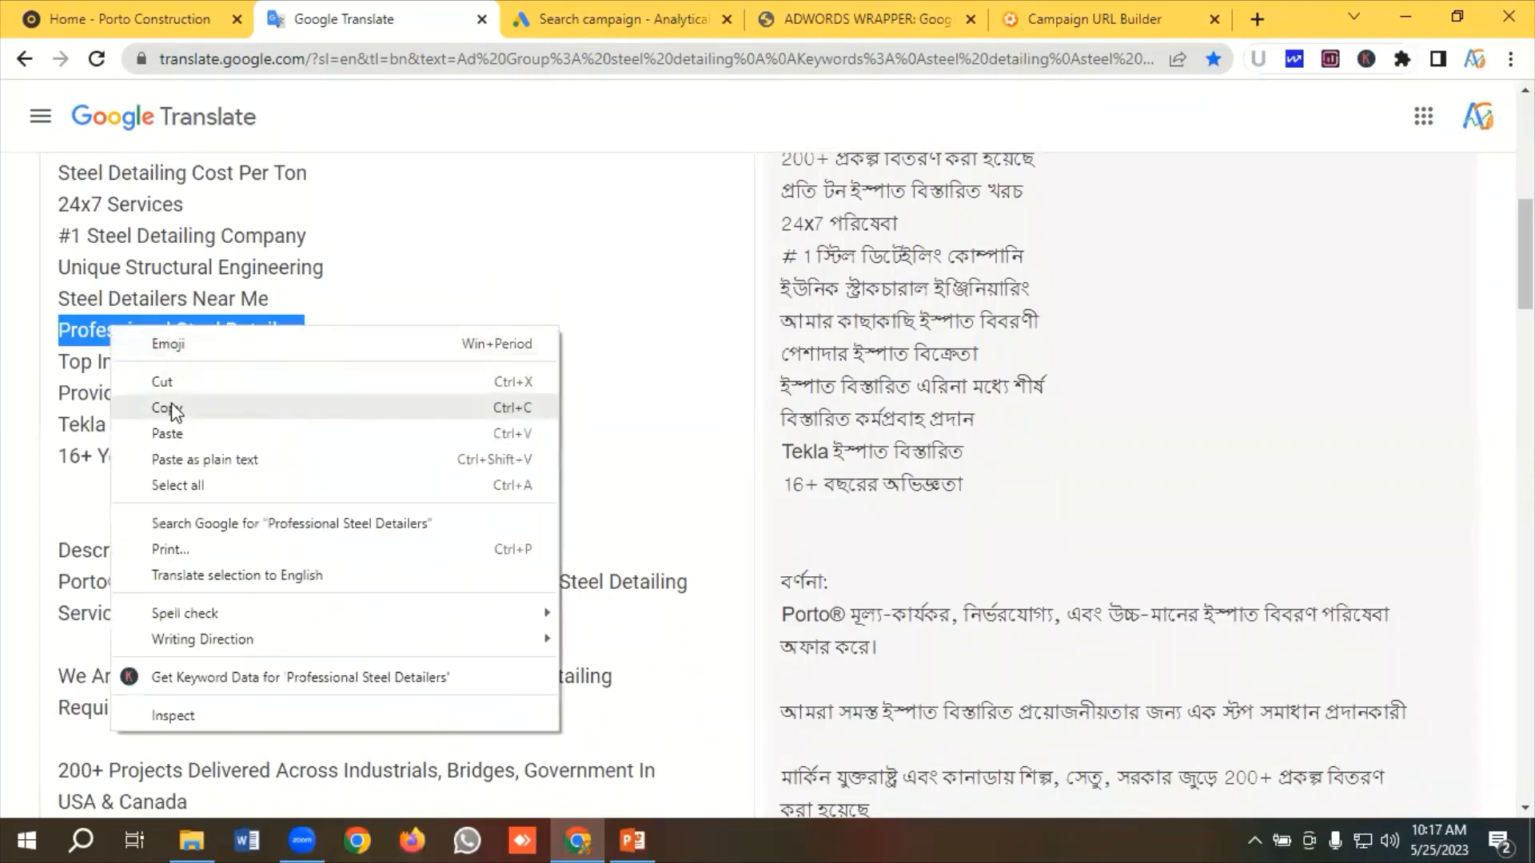
pyautogui.click(238, 407)
pyautogui.click(607, 19)
pyautogui.click(276, 644)
pyautogui.hotkey('ctrl', 'v')
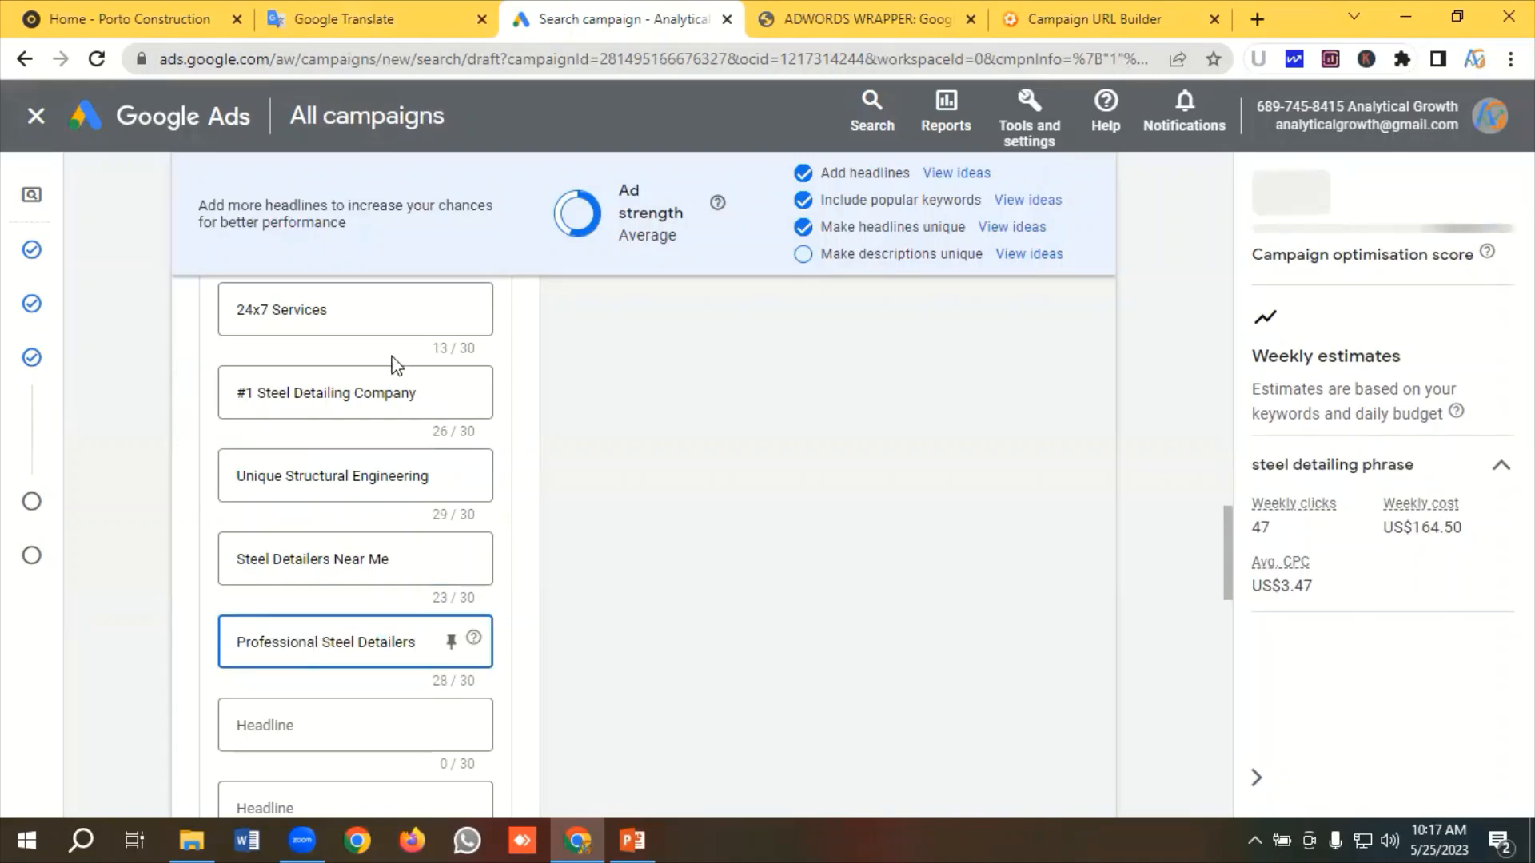
# Copy "Top In Steel Detailing Arena" from the Google Translate notes and paste it as the ad's twelfth headline in Google Ads
pyautogui.click(328, 9)
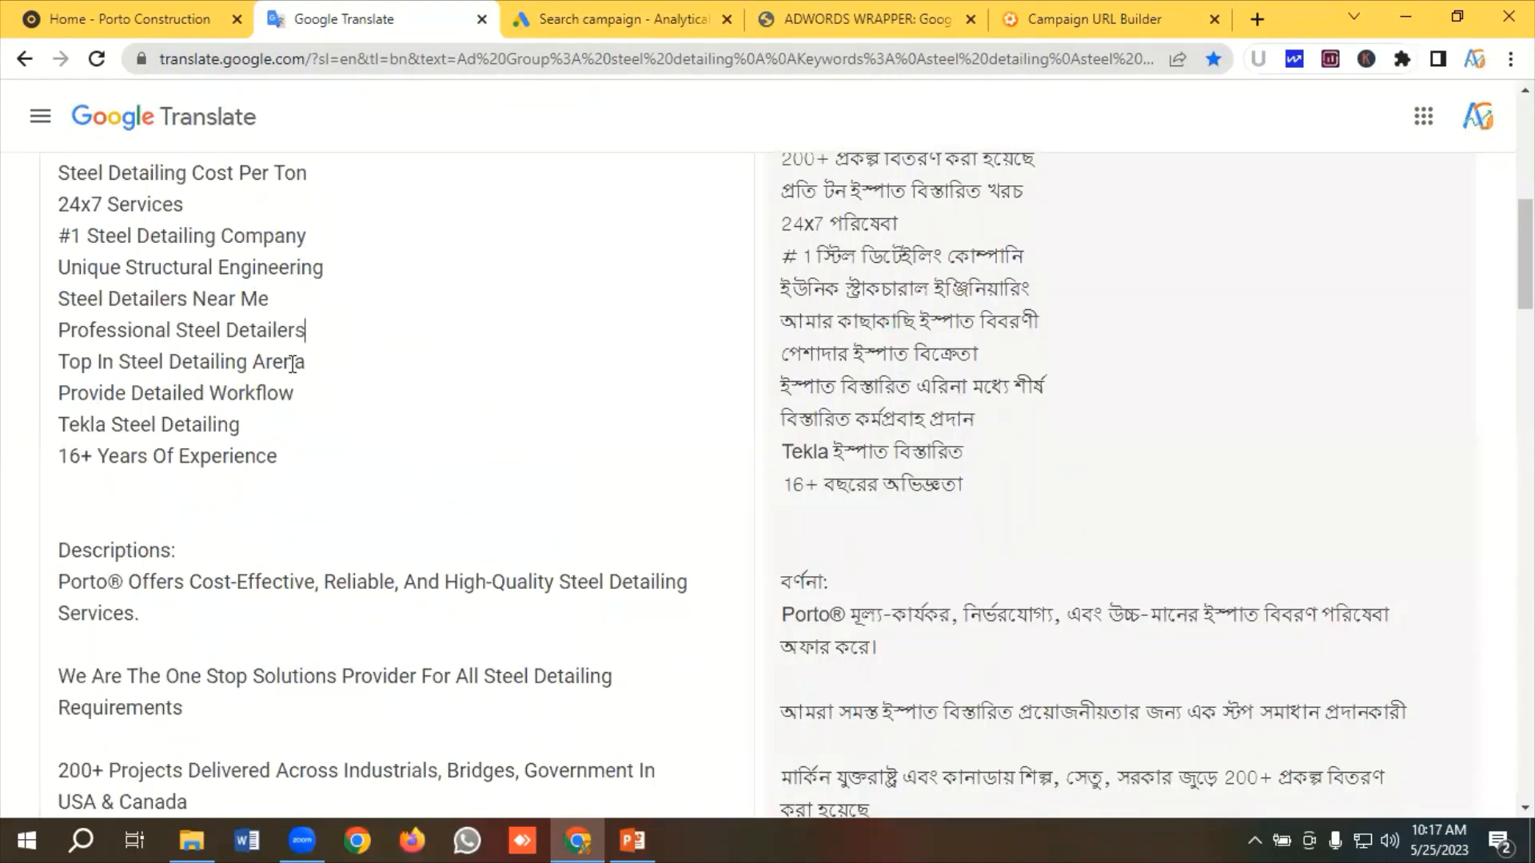
pyautogui.moveTo(336, 364); pyautogui.dragTo(63, 367)
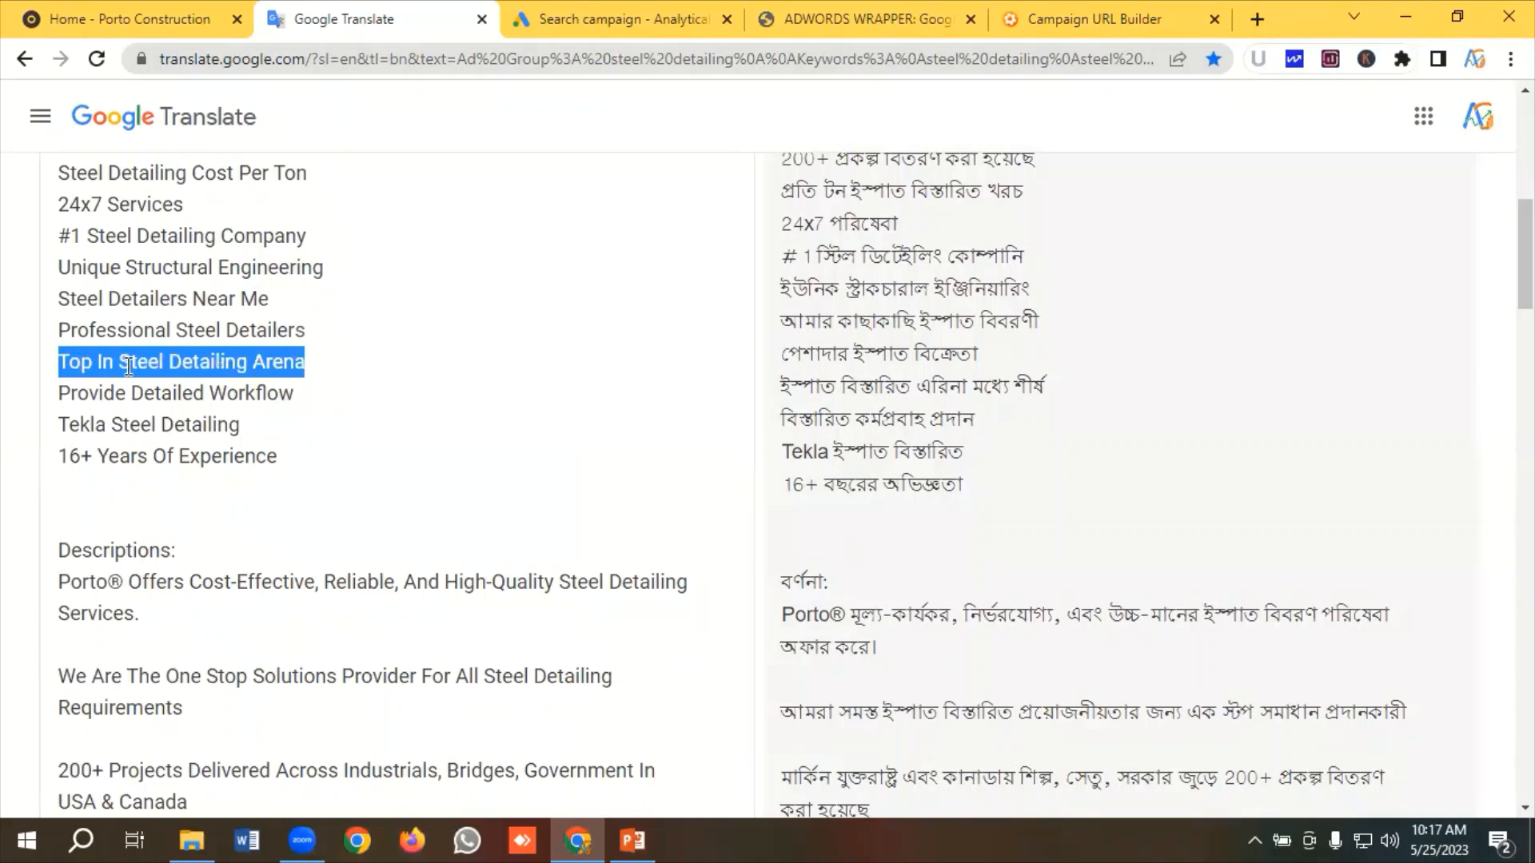
pyautogui.rightClick(205, 367)
pyautogui.click(192, 446)
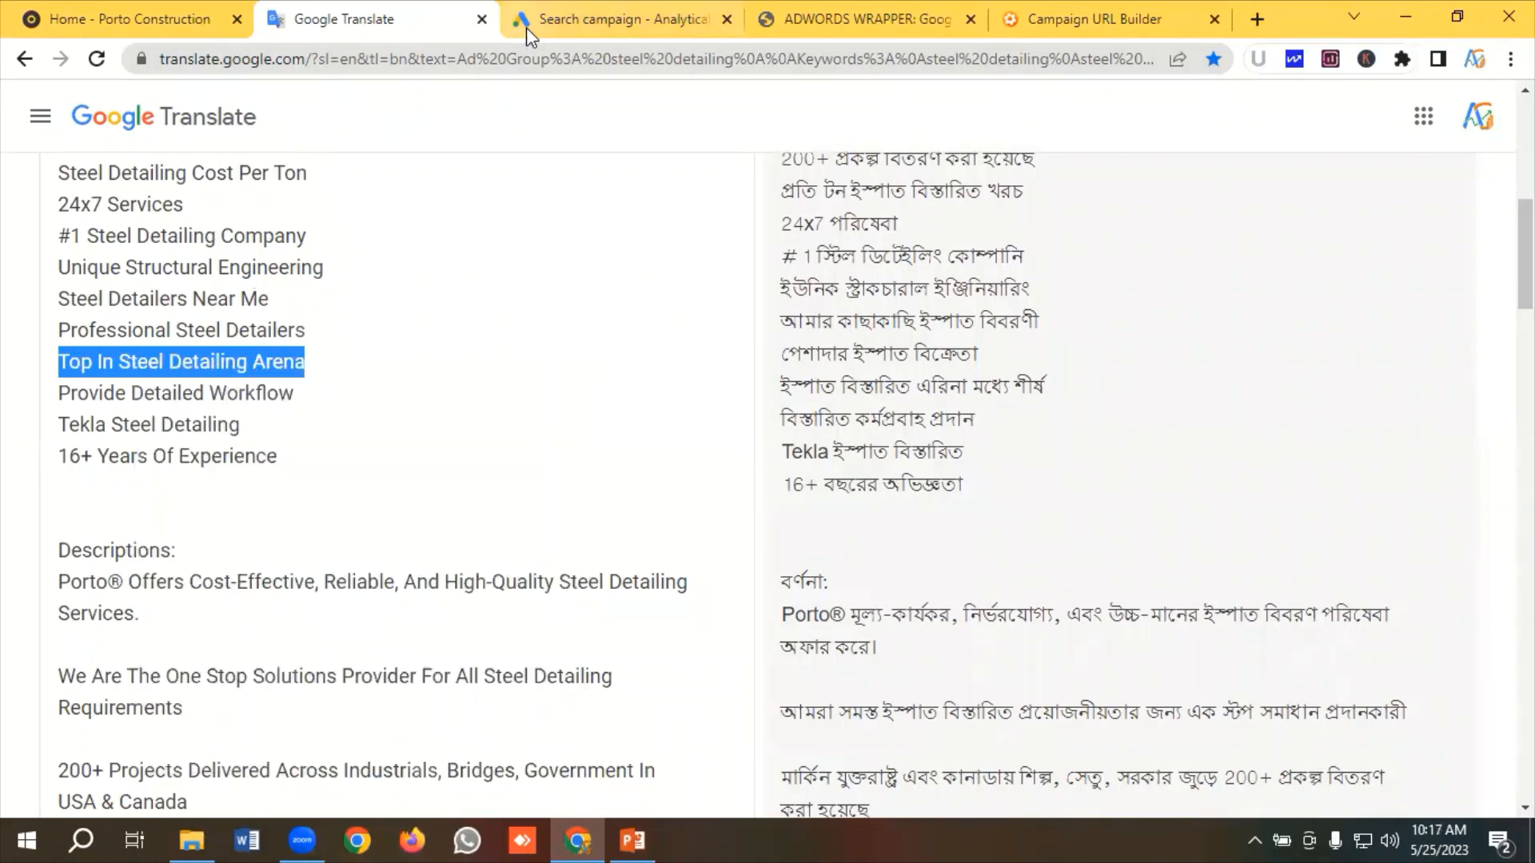
pyautogui.click(557, 31)
pyautogui.click(335, 616)
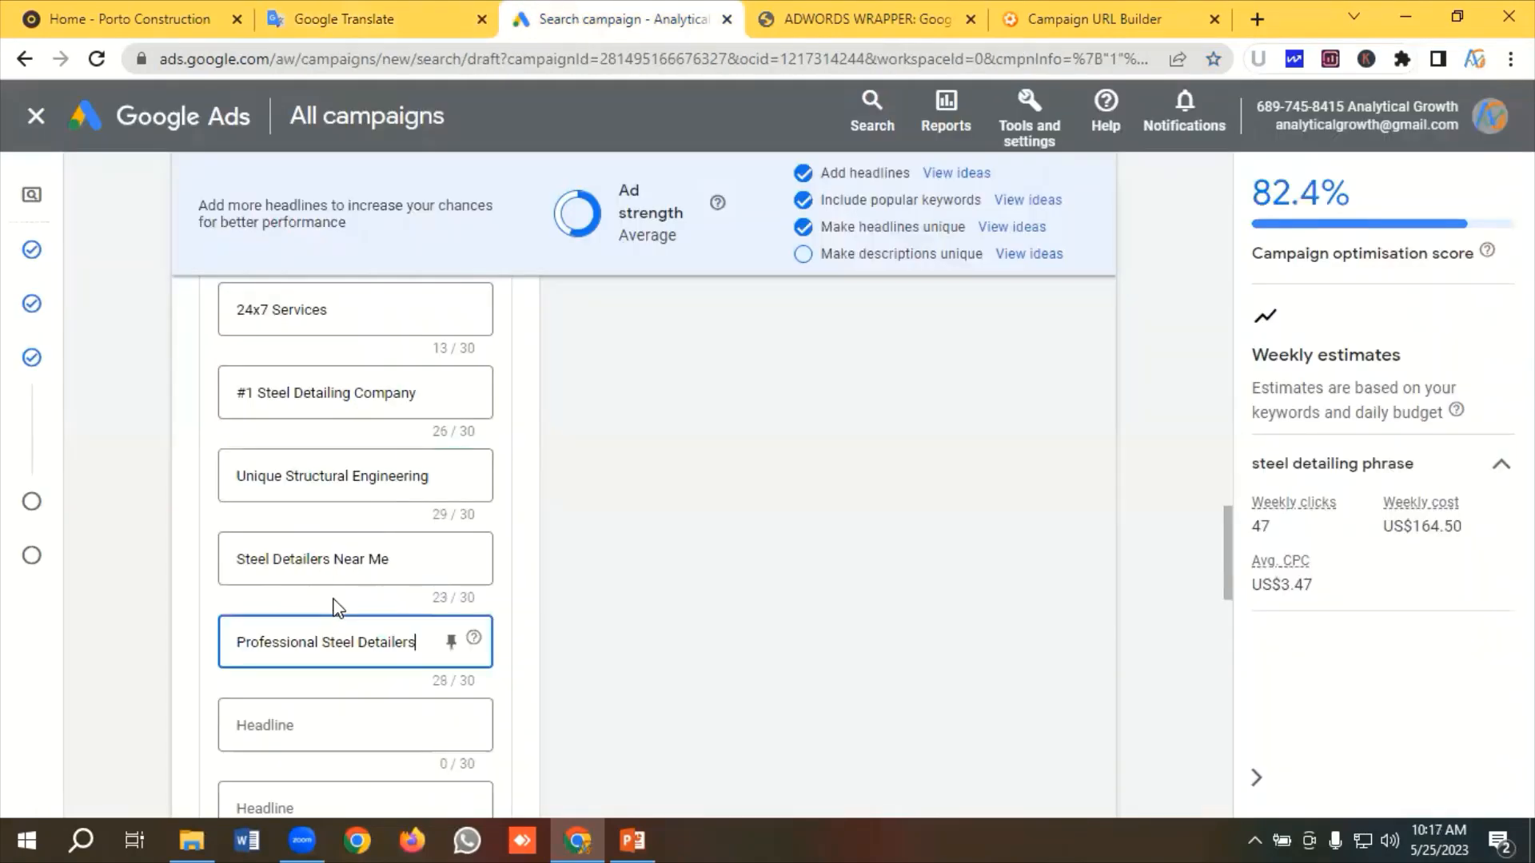
pyautogui.scroll(-3, 329, 612)
pyautogui.click(316, 505)
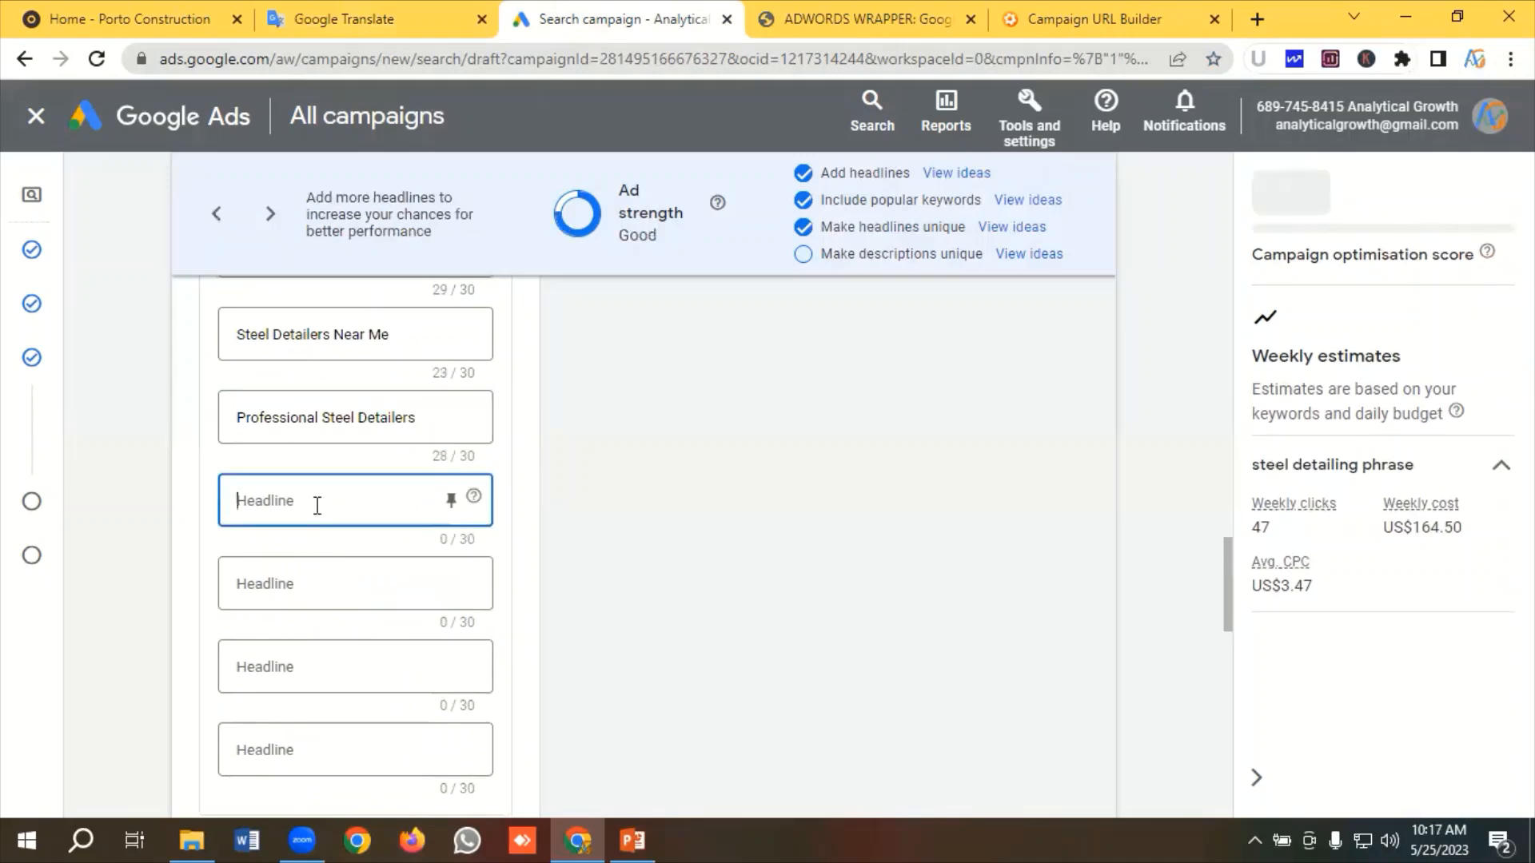
pyautogui.hotkey('ctrl', 'v')
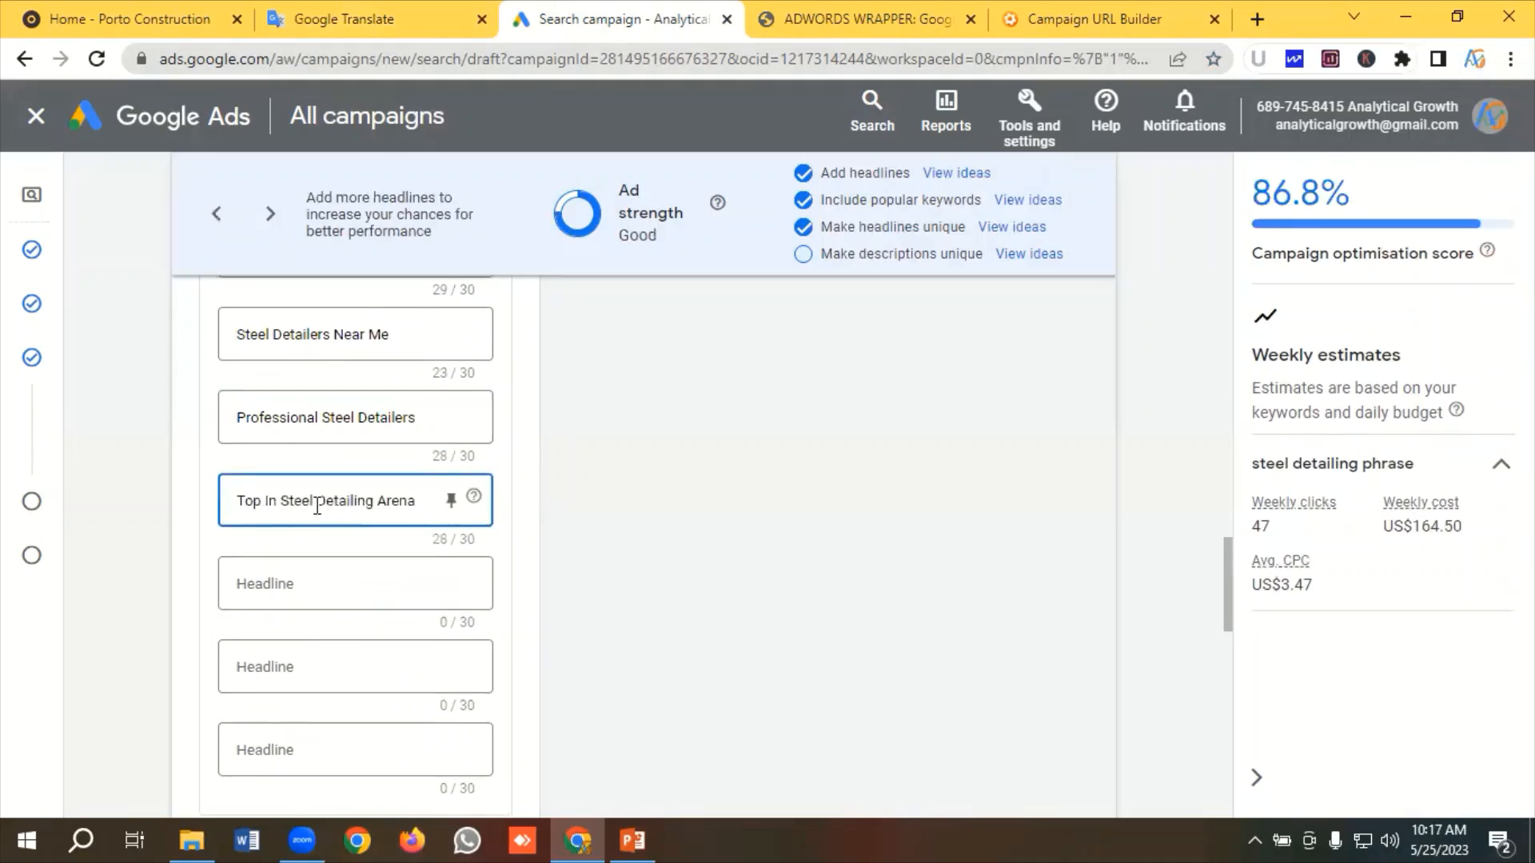
# Copy "Provide Detailed Workflow" from the Google Translate notes and paste it as the ad's thirteenth headline in Google Ads
pyautogui.click(336, 17)
pyautogui.moveTo(322, 396); pyautogui.dragTo(43, 389)
pyautogui.rightClick(149, 387)
pyautogui.click(201, 473)
pyautogui.click(611, 16)
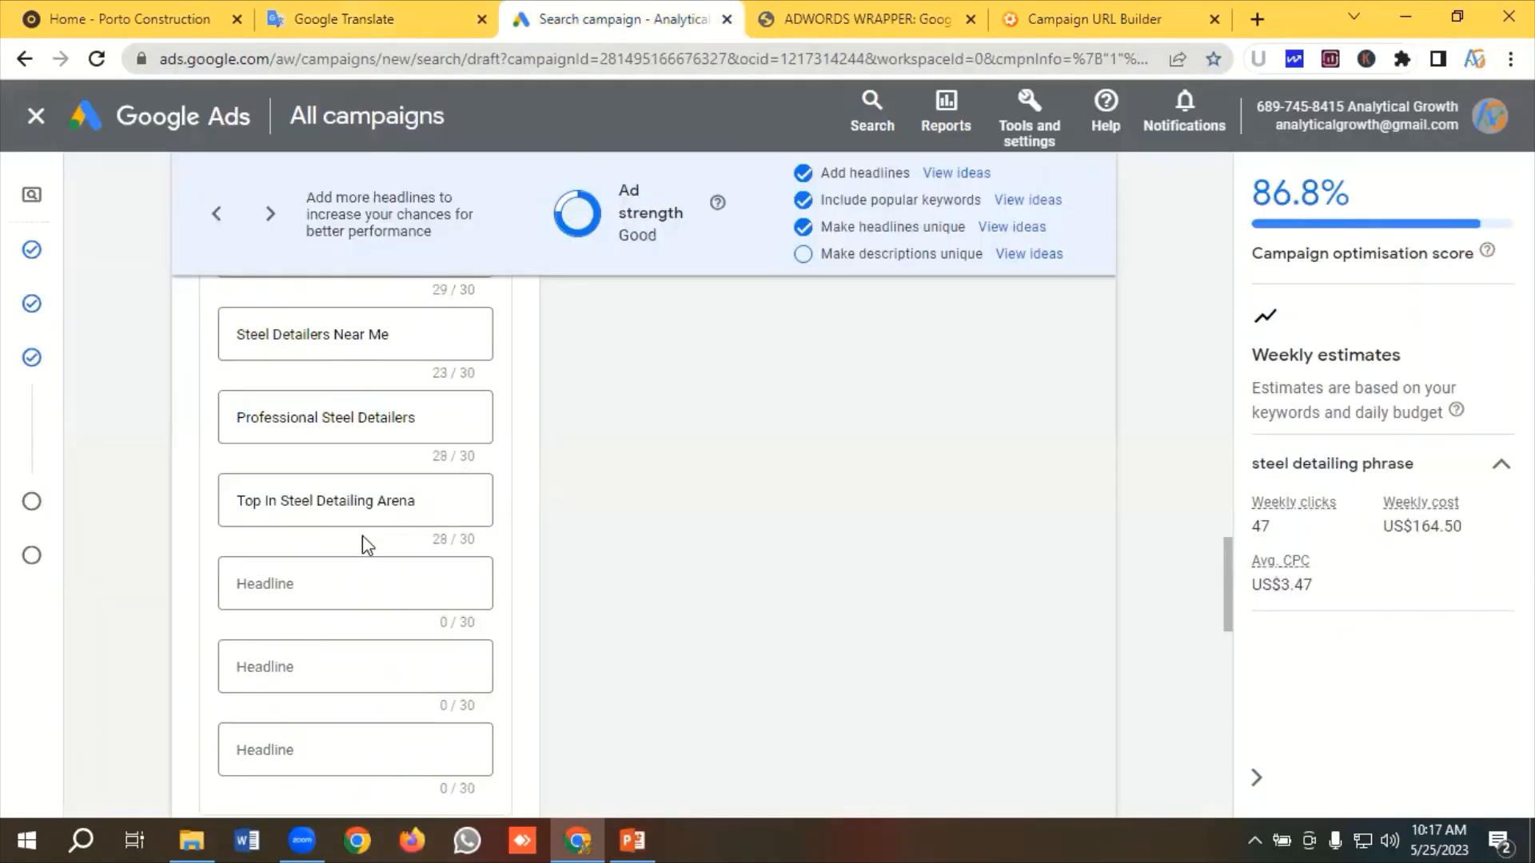
pyautogui.click(310, 589)
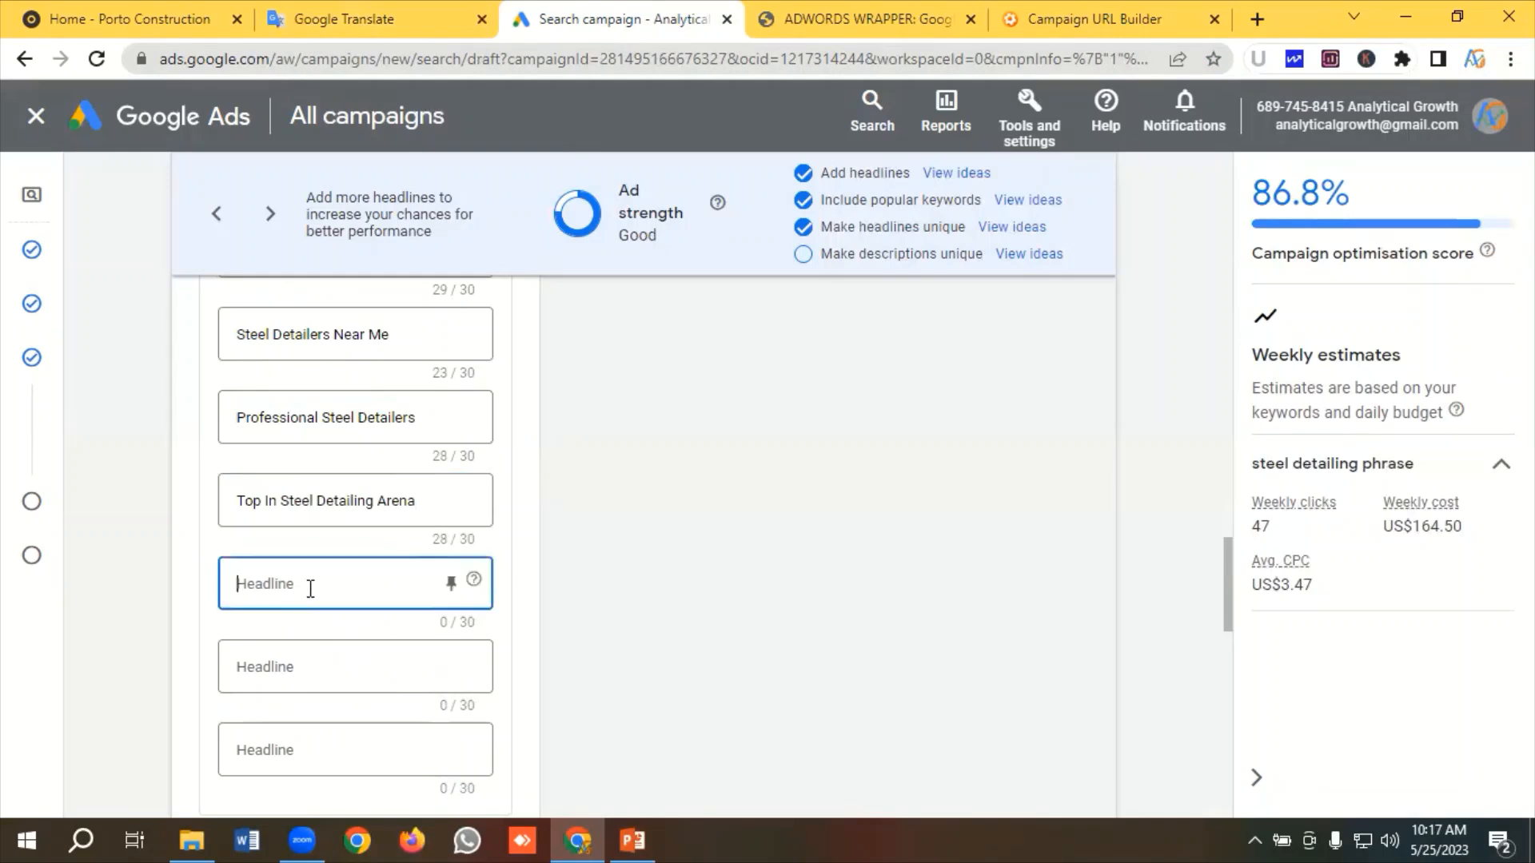
pyautogui.hotkey('ctrl', 'v')
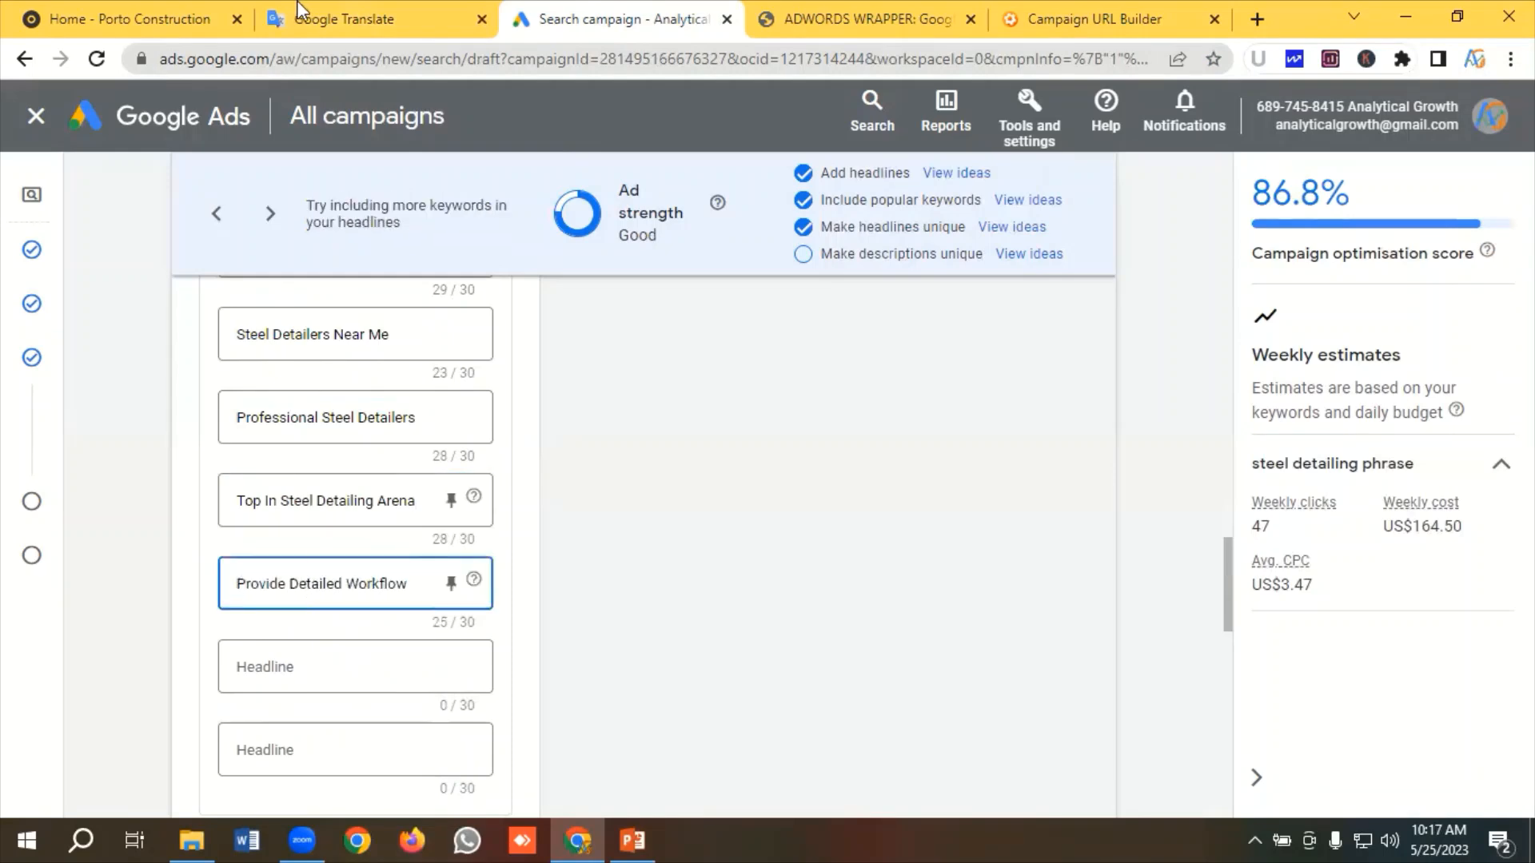
# Copy "Tekla Steel Detailing" from the Google Translate notes and paste it as the ad's fourteenth headline in Google Ads
pyautogui.click(339, 2)
pyautogui.moveTo(239, 424); pyautogui.dragTo(29, 431)
pyautogui.rightClick(135, 430)
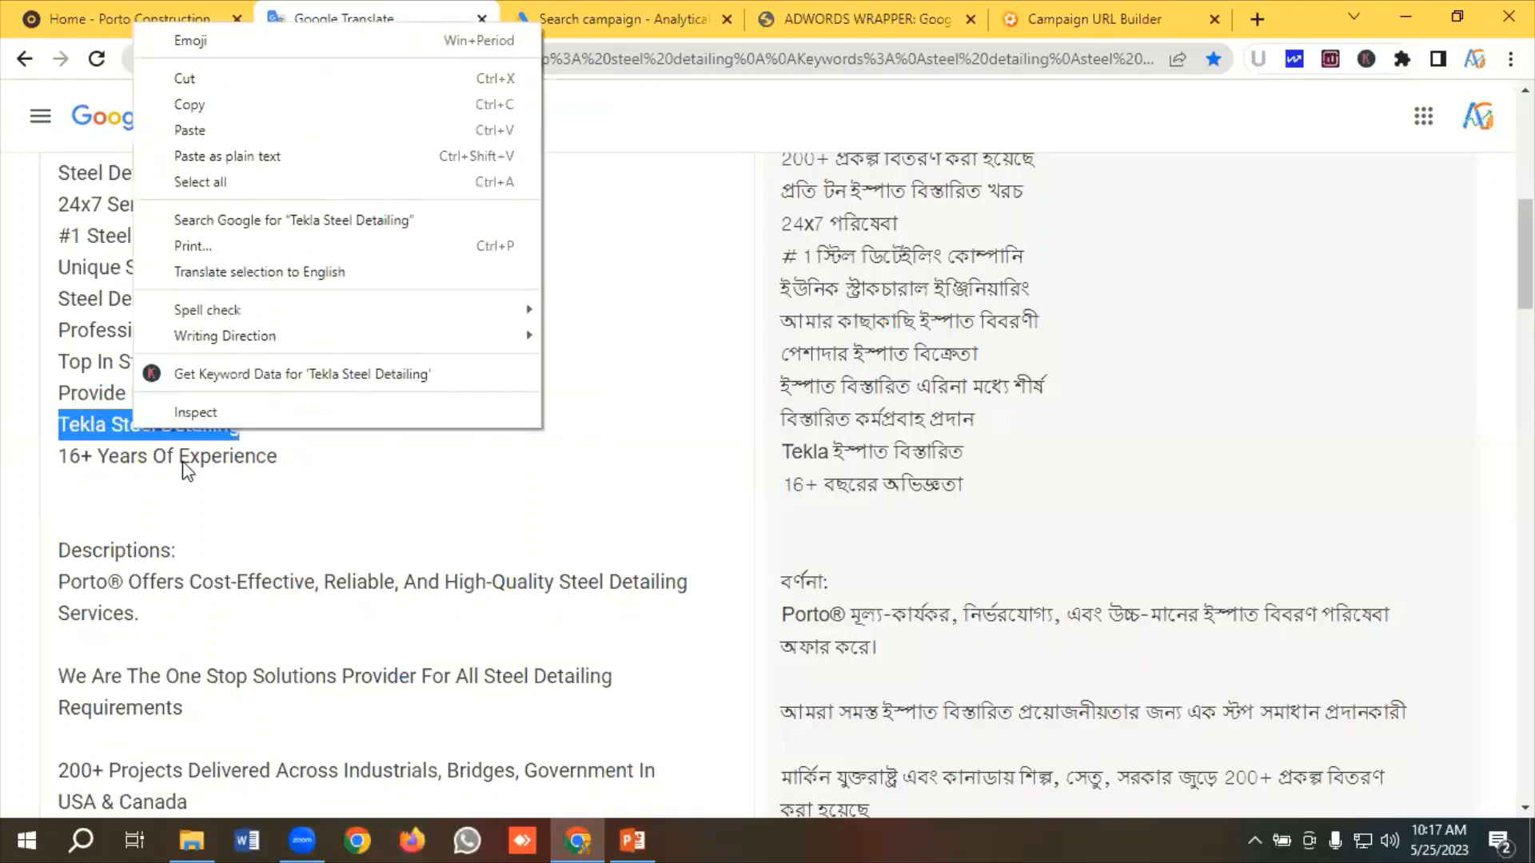
pyautogui.click(204, 104)
pyautogui.click(658, 16)
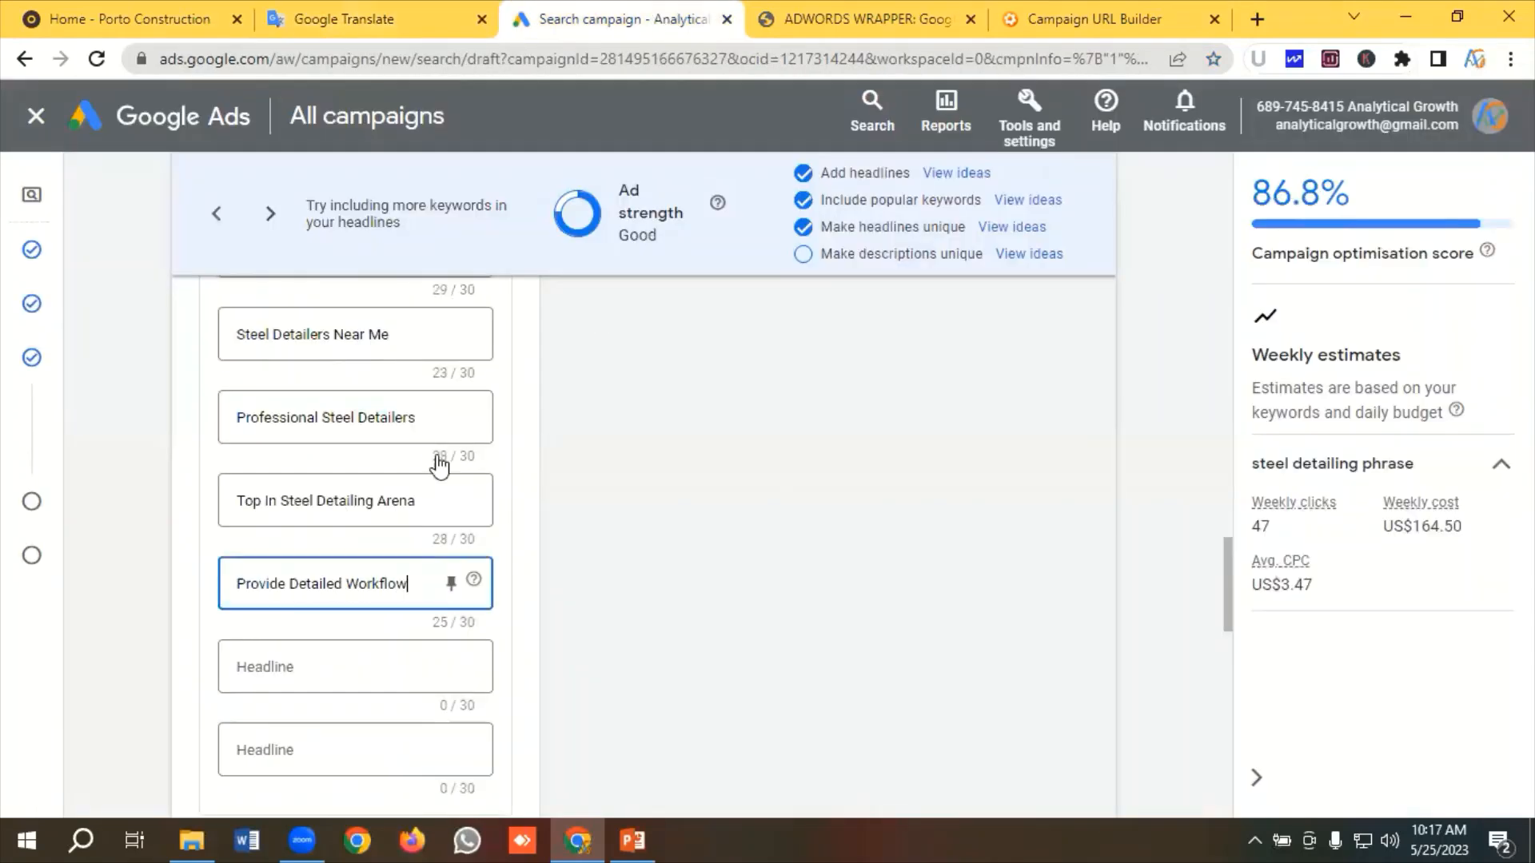
pyautogui.scroll(-1, 412, 418)
pyautogui.click(318, 549)
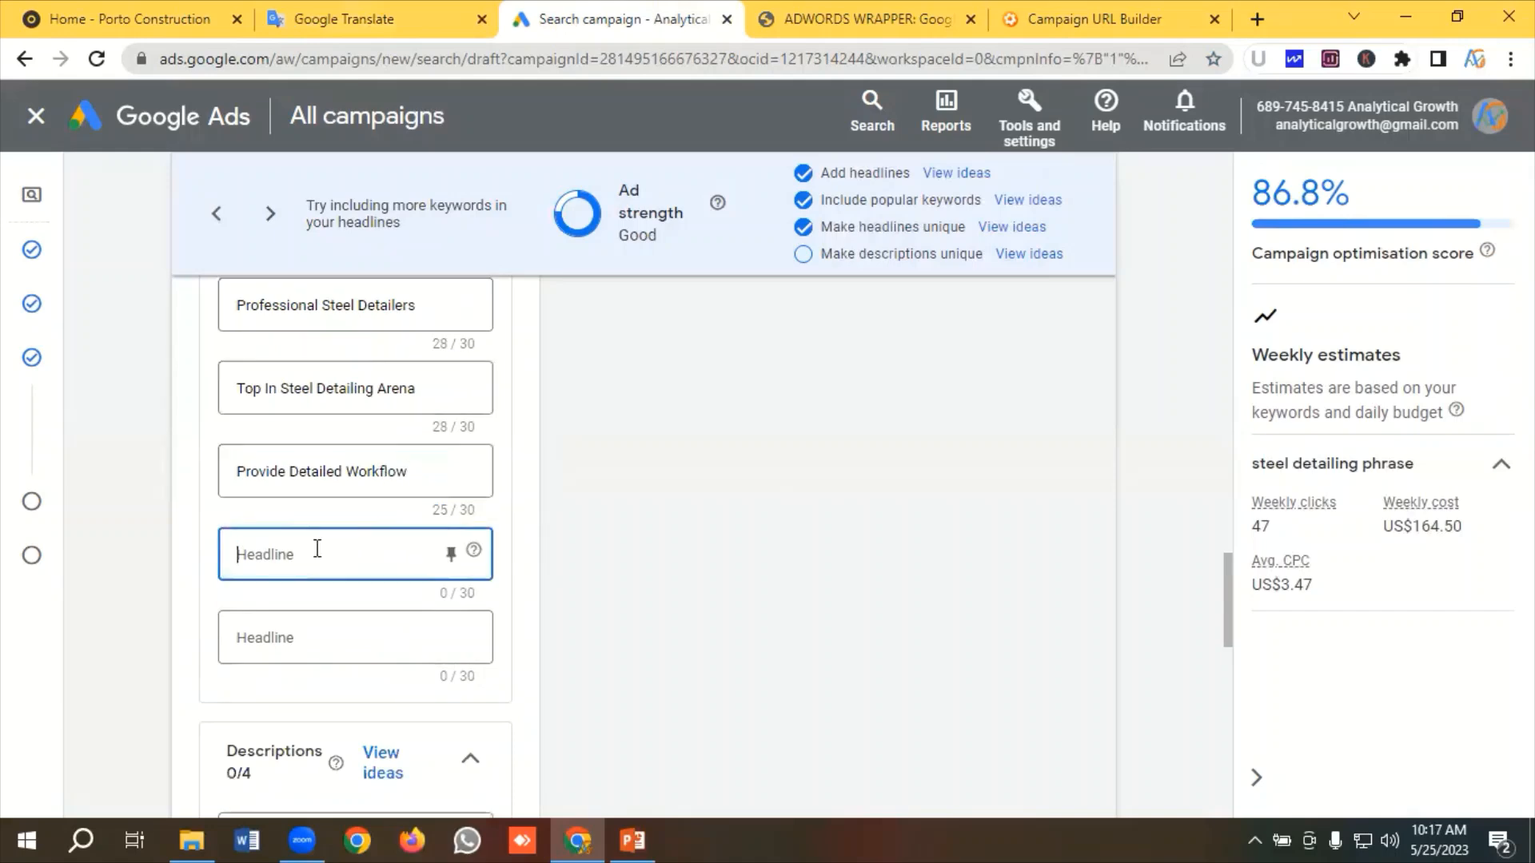
pyautogui.hotkey('ctrl', 'v')
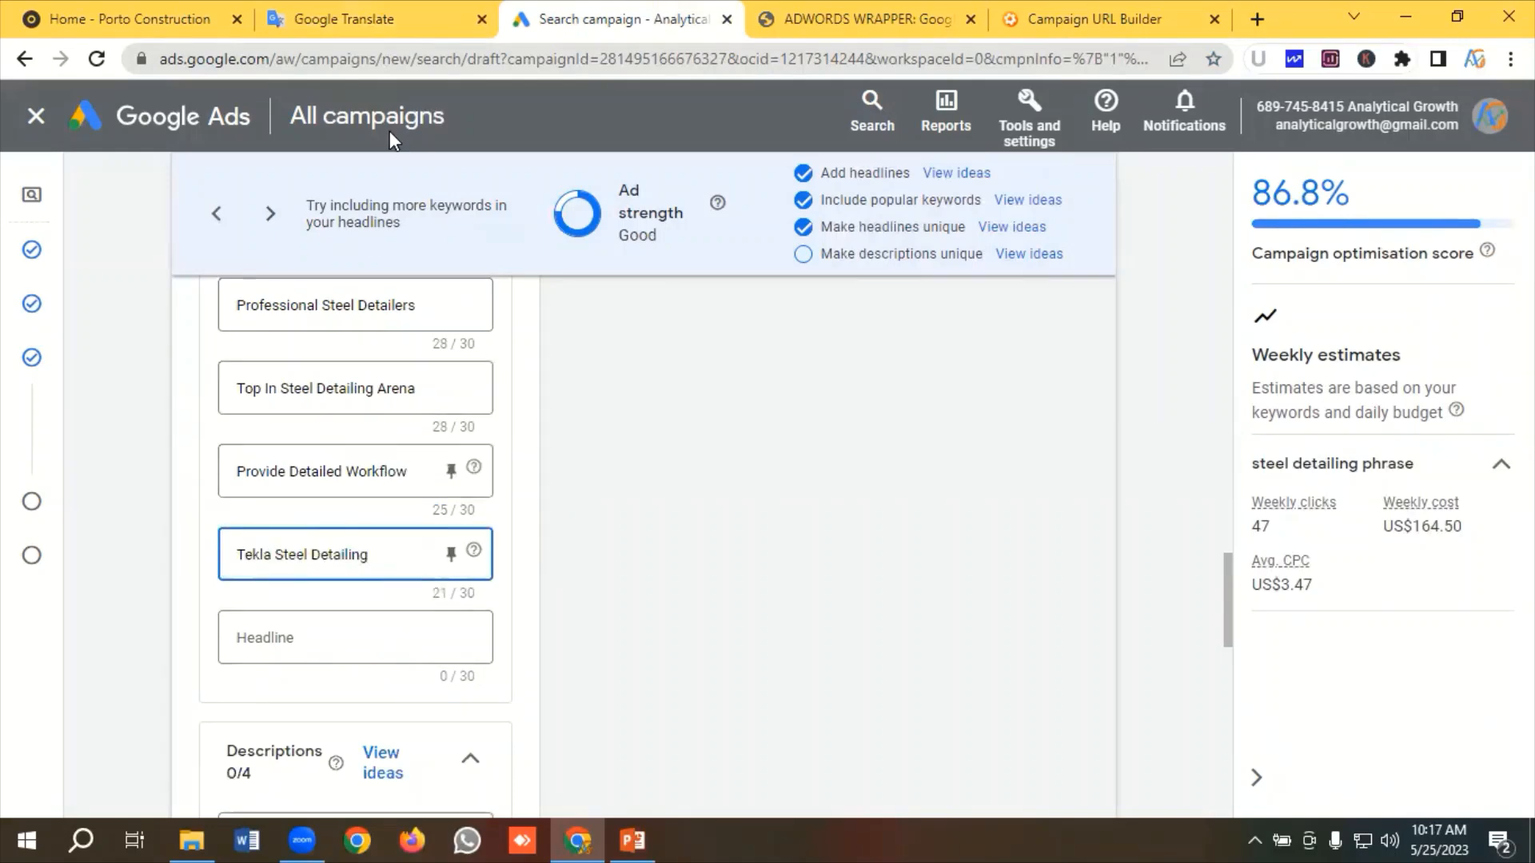
# Copy "16+ Years Of Experience" from the Google Translate notes and paste it as the ad's fifteenth headline in Google Ads
pyautogui.click(376, 4)
pyautogui.moveTo(317, 463); pyautogui.dragTo(76, 452)
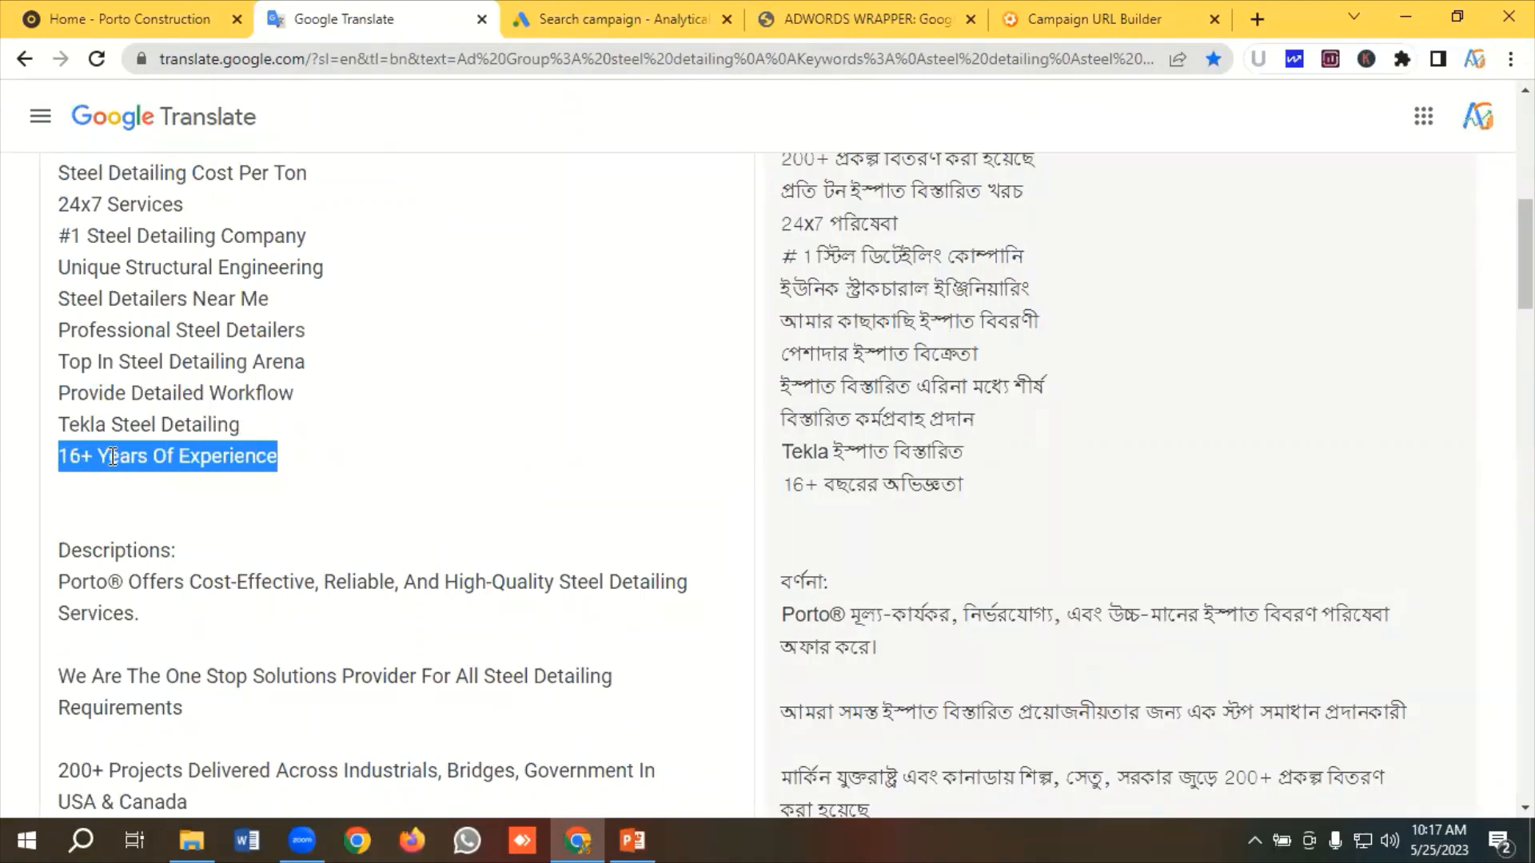
pyautogui.rightClick(110, 458)
pyautogui.click(236, 132)
pyautogui.click(568, 18)
pyautogui.click(276, 637)
pyautogui.hotkey('ctrl', 'v')
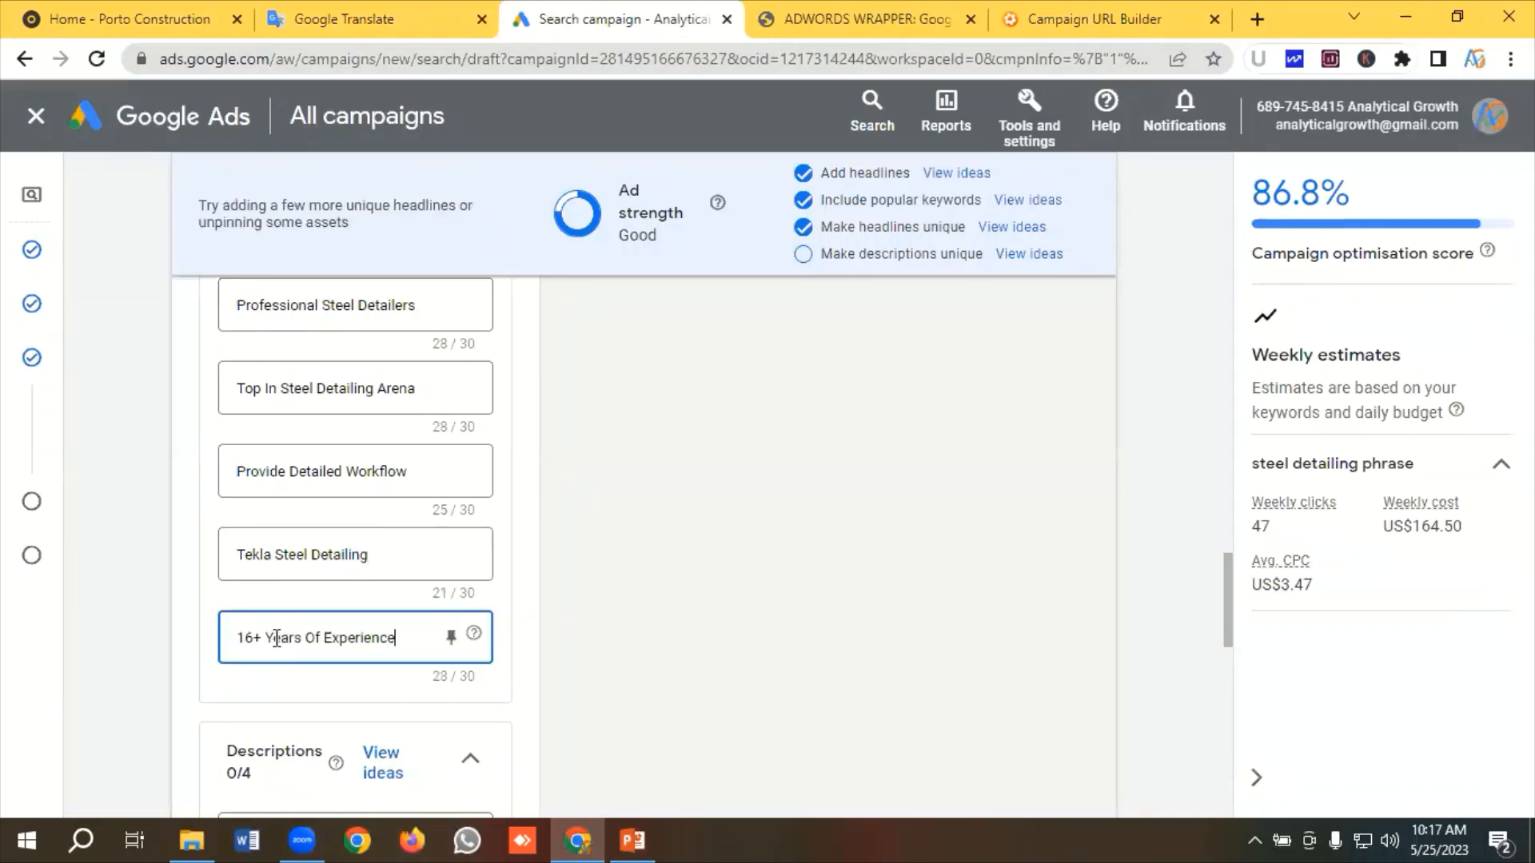
# Delete the surplus trailing spaces after "16+ Years Of Experience" in the ad's fifteenth headline
pyautogui.press('BackSpace')
pyautogui.press('BackSpace')
pyautogui.press('BackSpace')
pyautogui.press('BackSpace')
pyautogui.press('BackSpace')
# Copy "Porto® Offers Cost-Effective, Reliable, And High-Quality Steel Detailing Services." from the Google Translate notes and paste it as the ad's first description in Google Ads
pyautogui.scroll(-3, 320, 631)
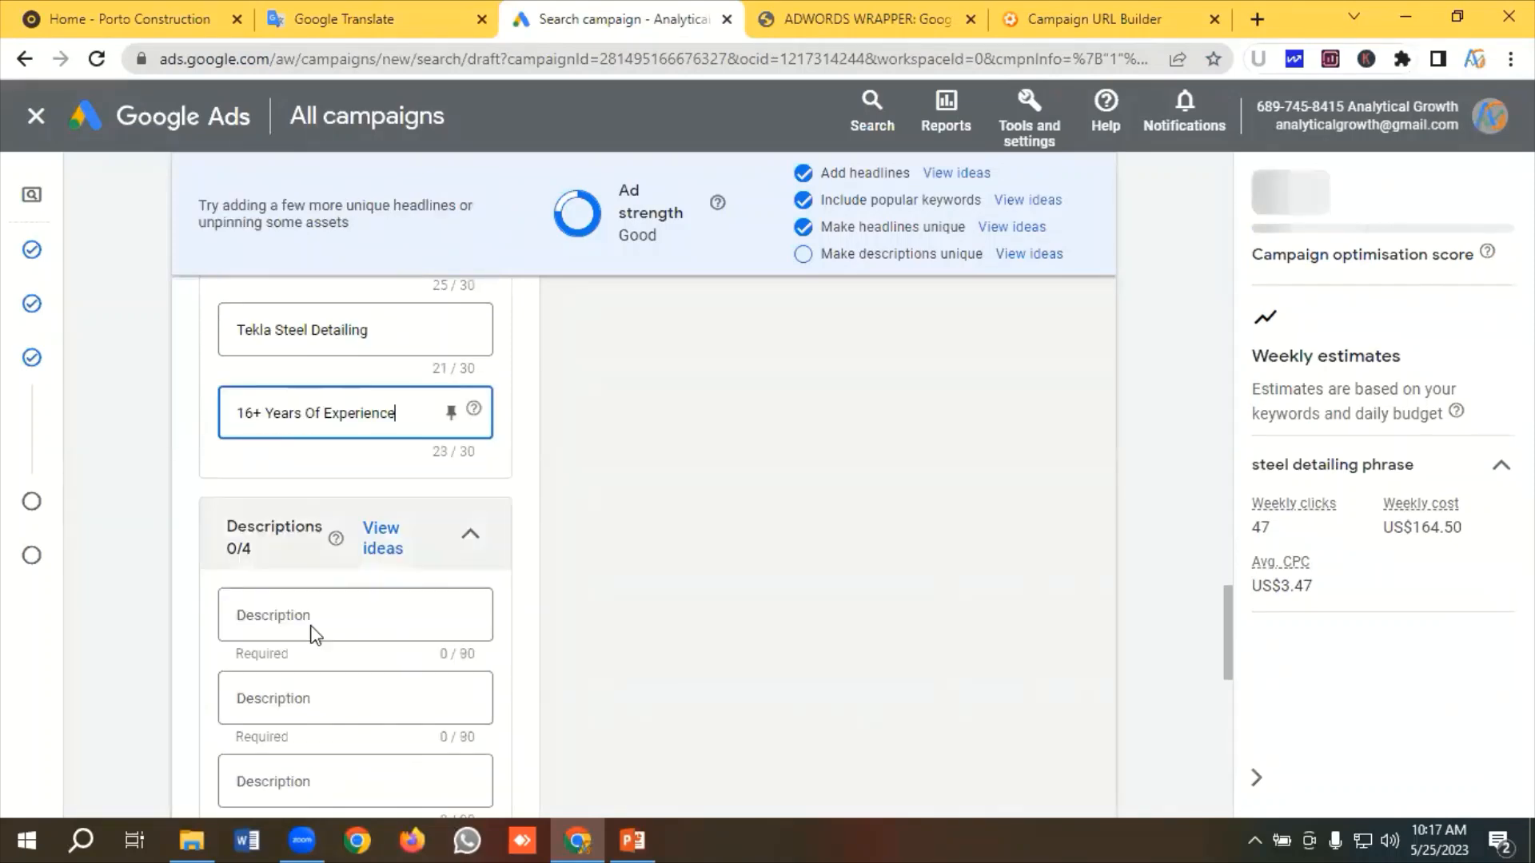
pyautogui.click(352, 18)
pyautogui.scroll(-3, 230, 448)
pyautogui.click(152, 391)
pyautogui.moveTo(153, 391); pyautogui.dragTo(55, 360)
pyautogui.rightClick(111, 360)
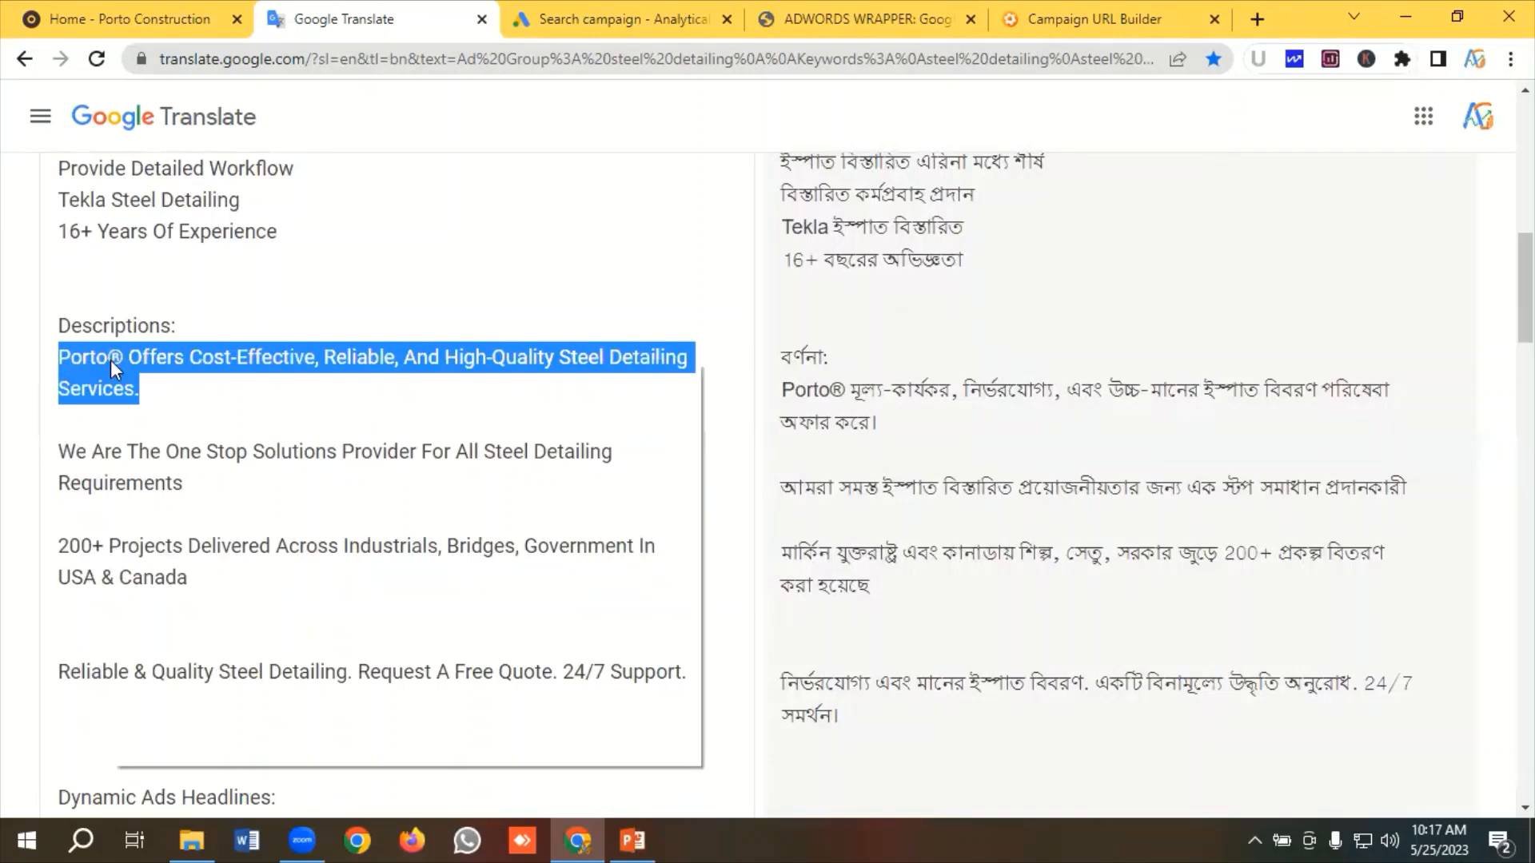
pyautogui.click(170, 443)
pyautogui.click(623, 18)
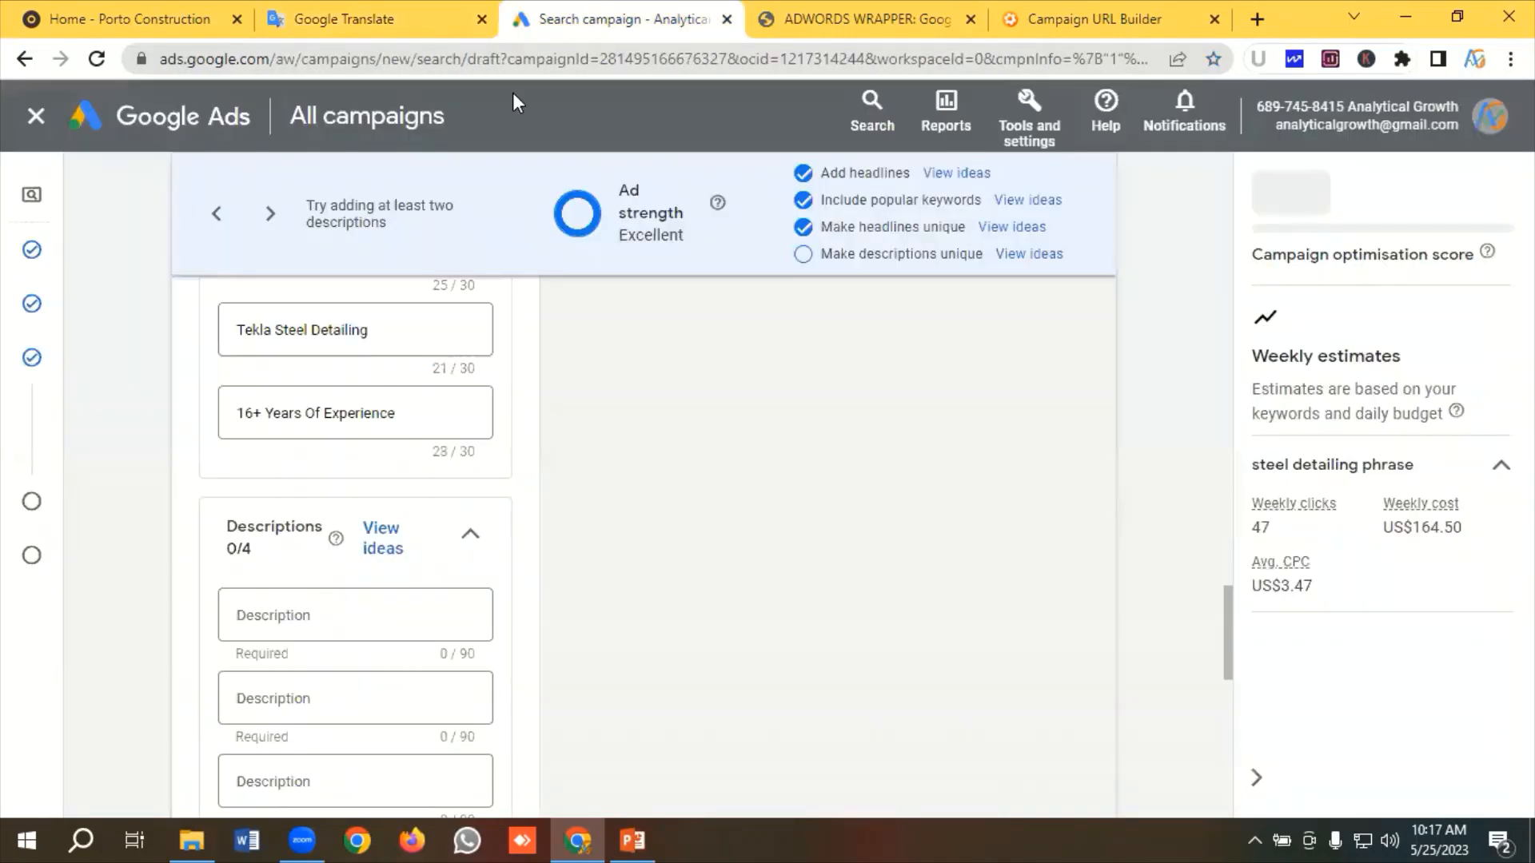
pyautogui.click(304, 617)
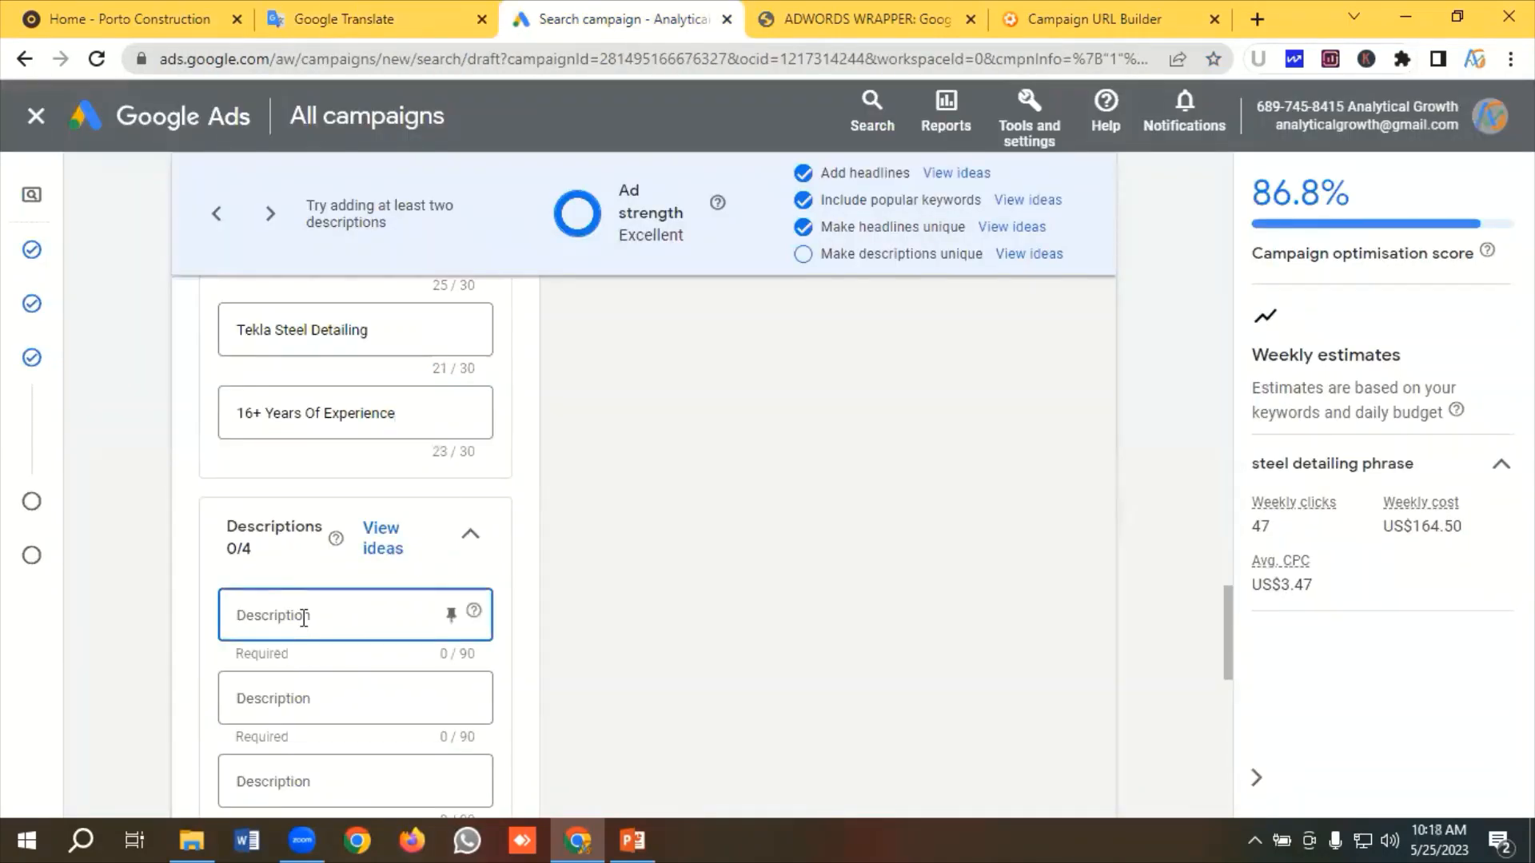
pyautogui.hotkey('ctrl', 'v')
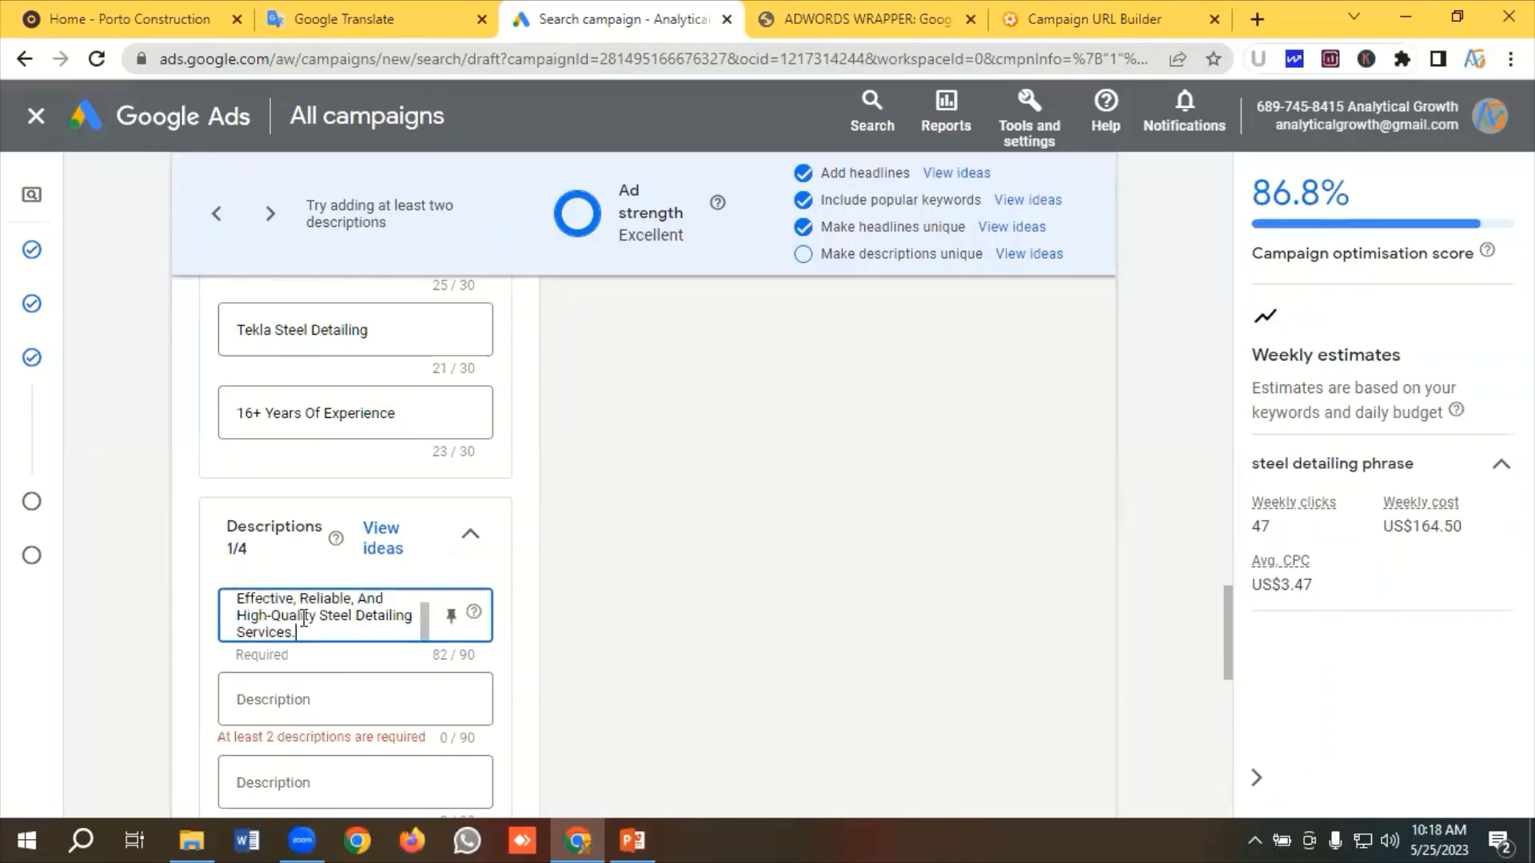
# Copy "We Are The One Stop Solutions Provider For All Steel Detailing Requirements" from the Google Translate notes into the second description in Google Ads
pyautogui.click(406, 12)
pyautogui.moveTo(212, 486); pyautogui.dragTo(32, 449)
pyautogui.rightClick(103, 450)
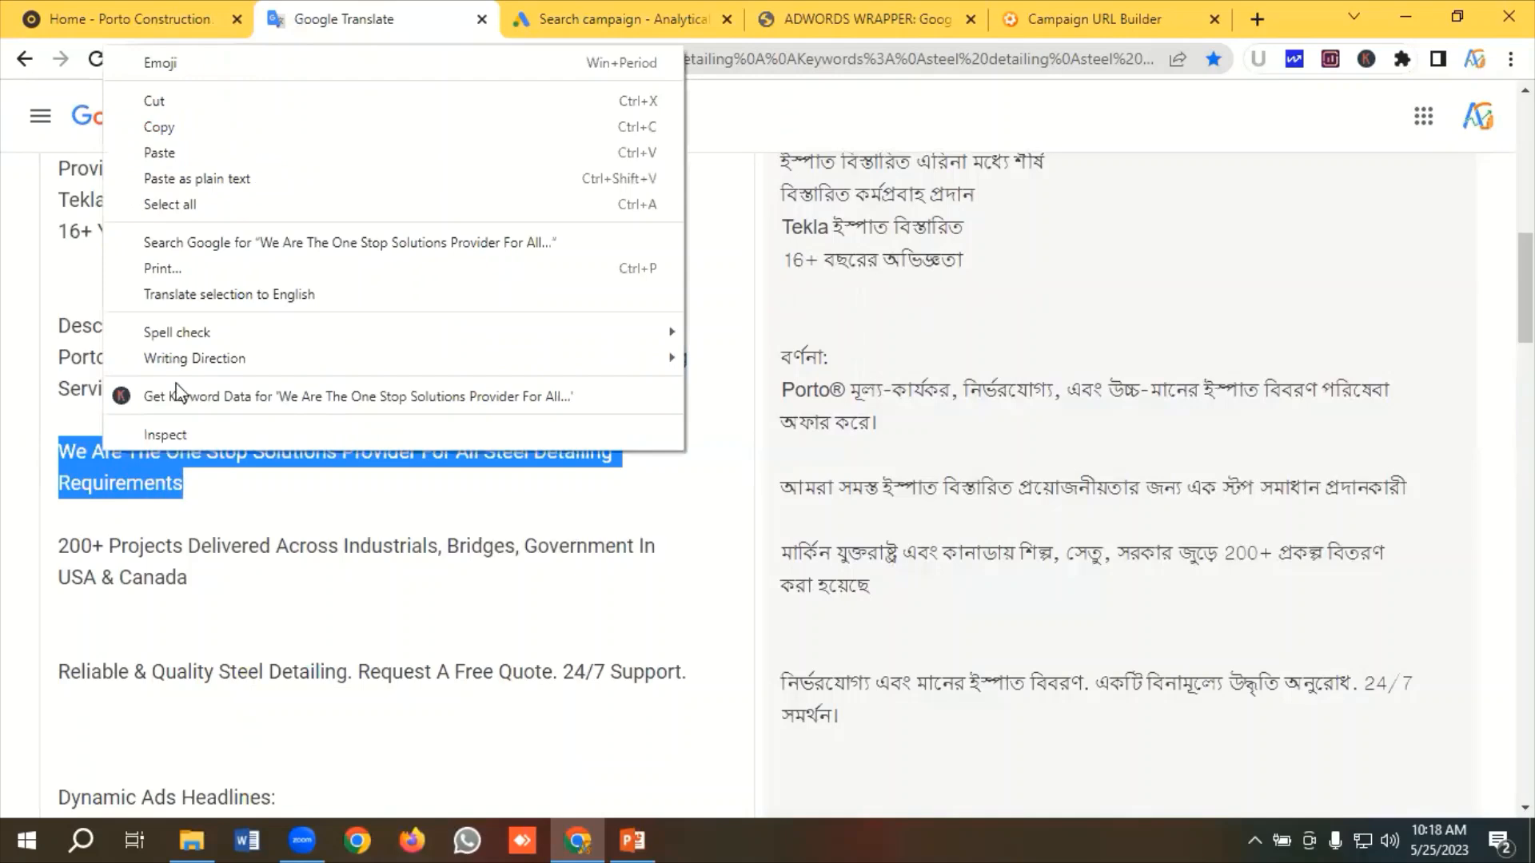
pyautogui.click(171, 129)
pyautogui.click(553, 28)
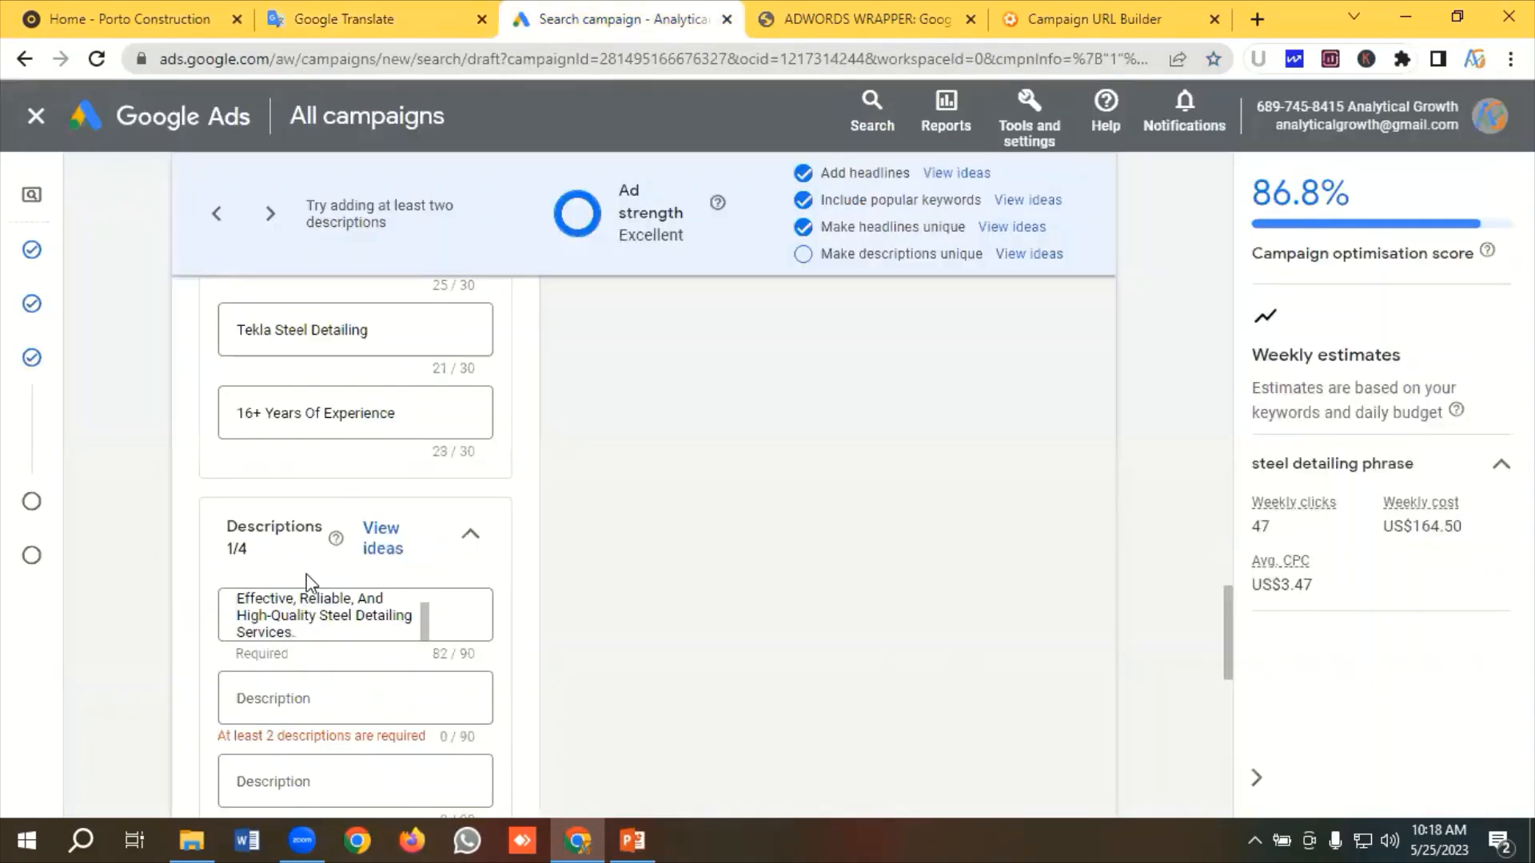
pyautogui.scroll(-4, 308, 565)
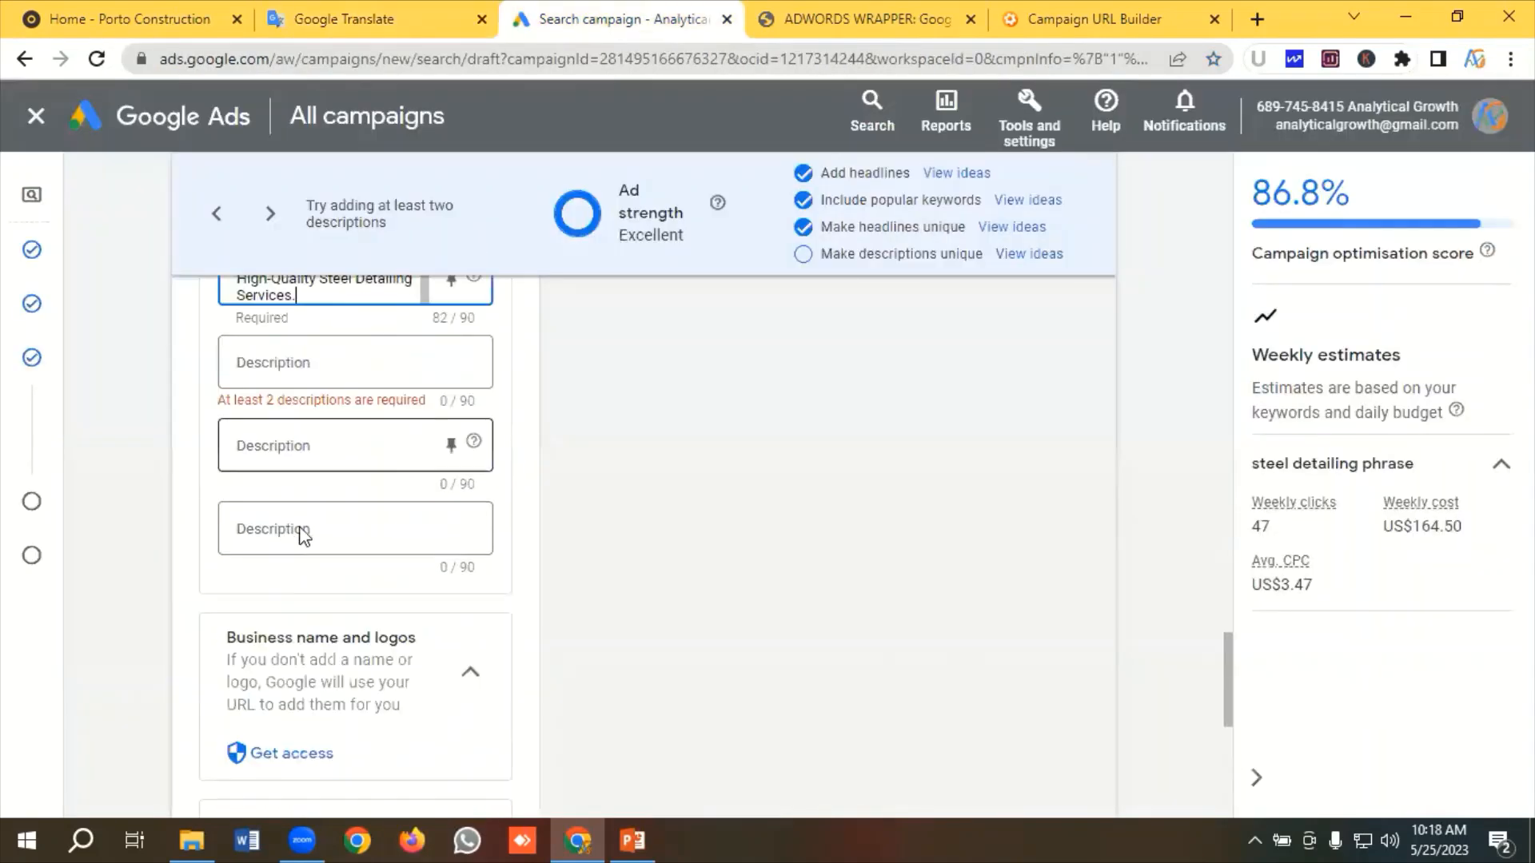
pyautogui.click(275, 362)
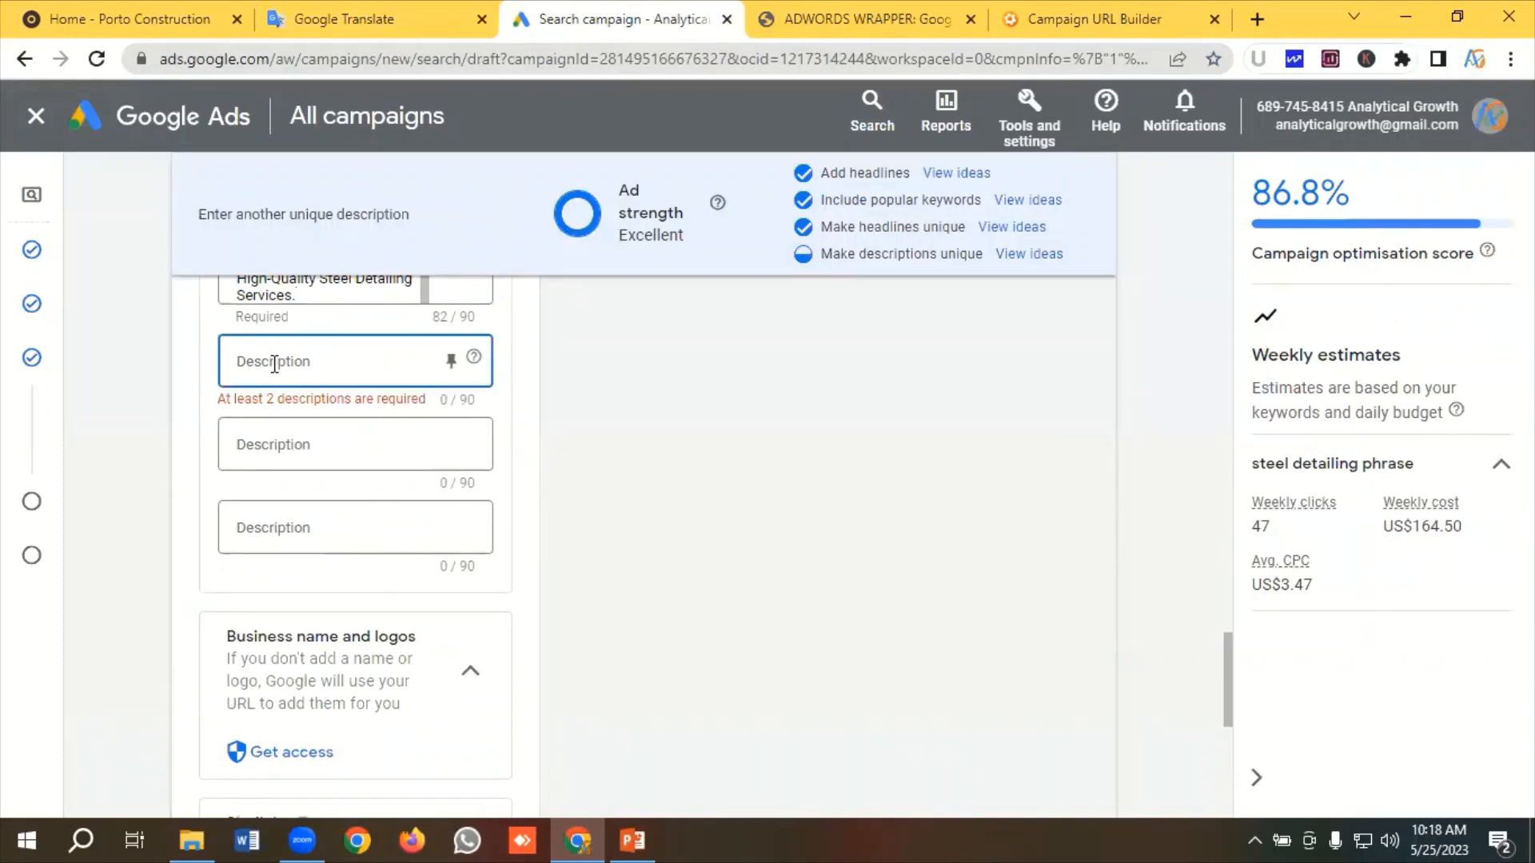
pyautogui.hotkey('ctrl', 'v')
# Copy "200+ Projects Delivered Across Industrials, Bridges, Government In USA & Canada" from the Google Translate notes into the third description in Google Ads
pyautogui.click(336, 19)
pyautogui.moveTo(186, 579); pyautogui.dragTo(36, 549)
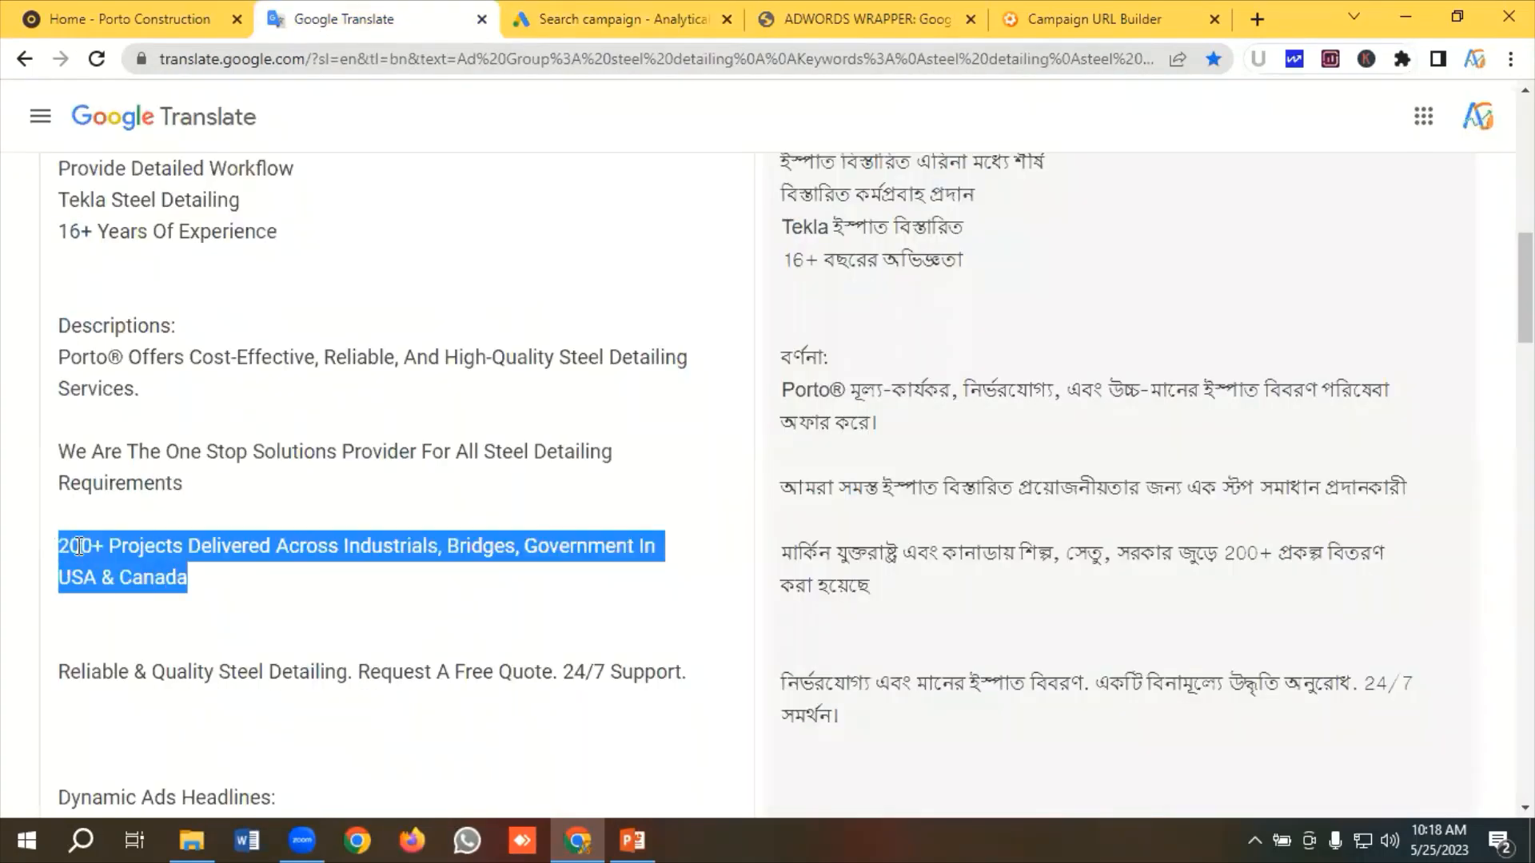
pyautogui.rightClick(124, 548)
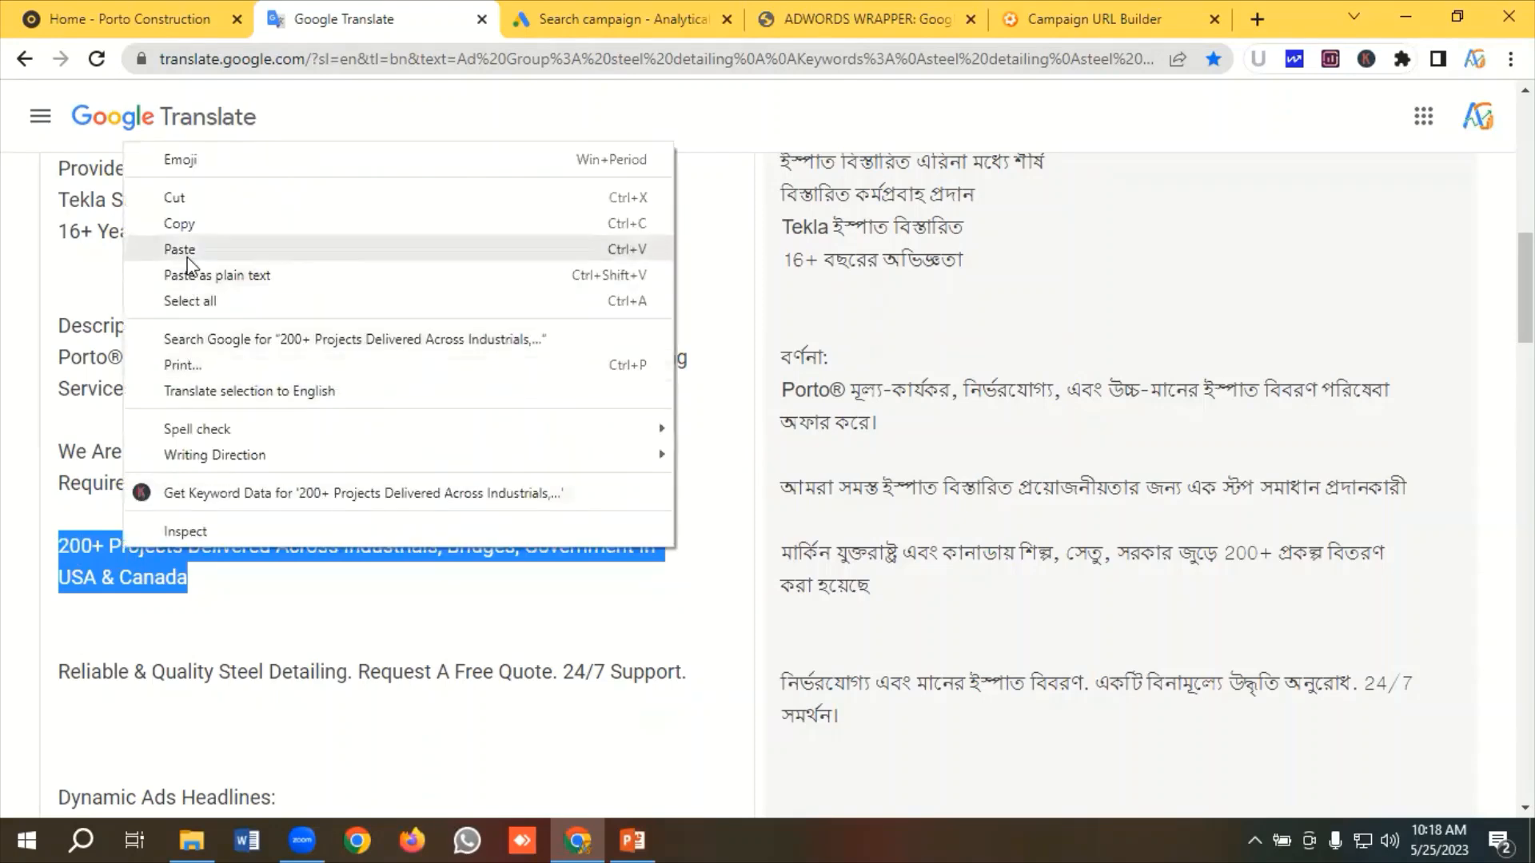
pyautogui.click(192, 232)
pyautogui.click(624, 19)
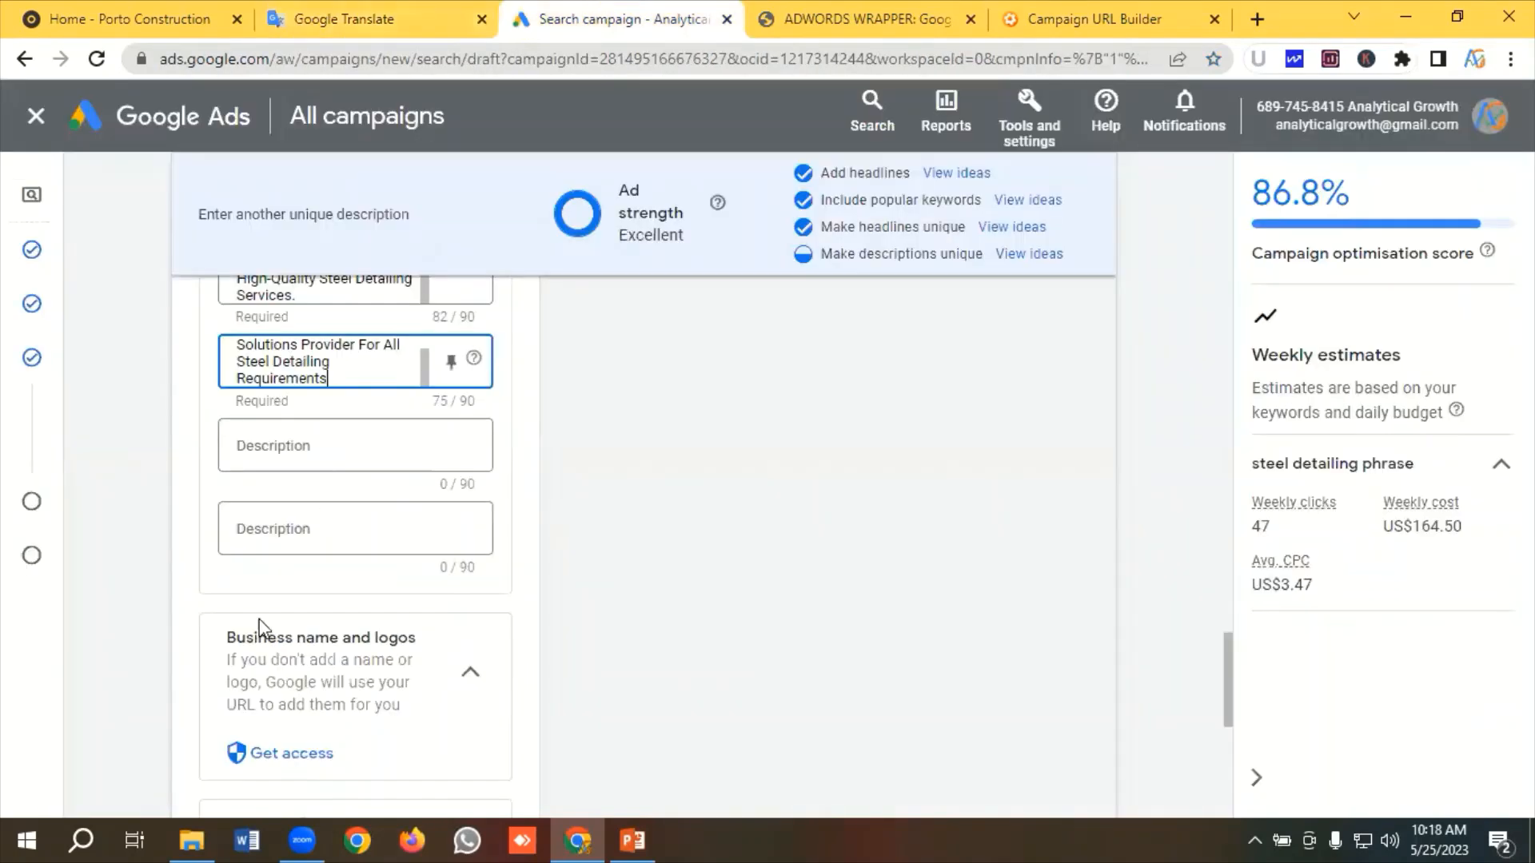
pyautogui.click(293, 454)
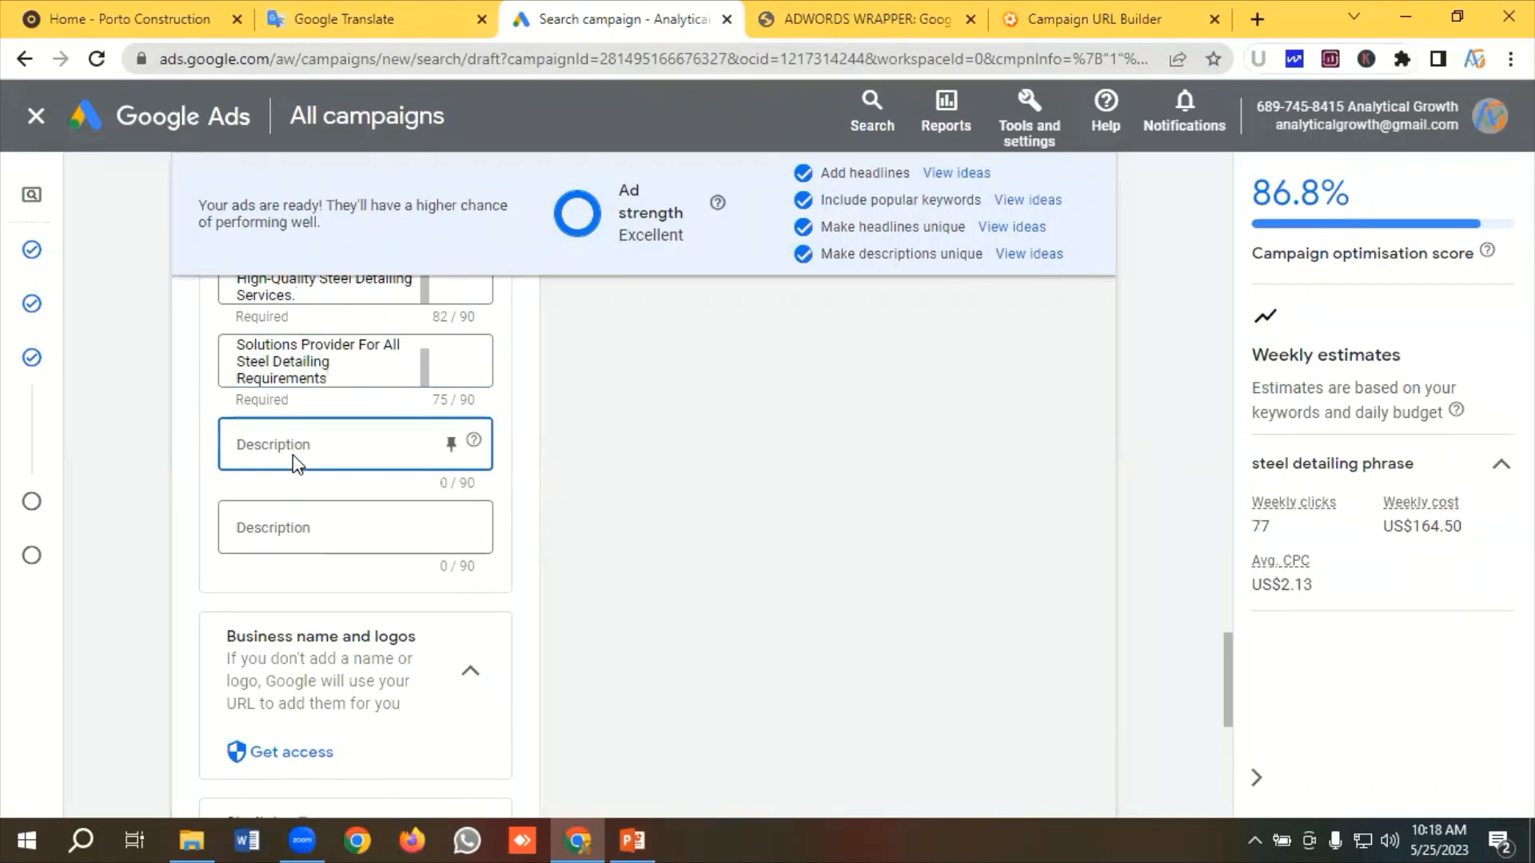
pyautogui.hotkey('ctrl', 'v')
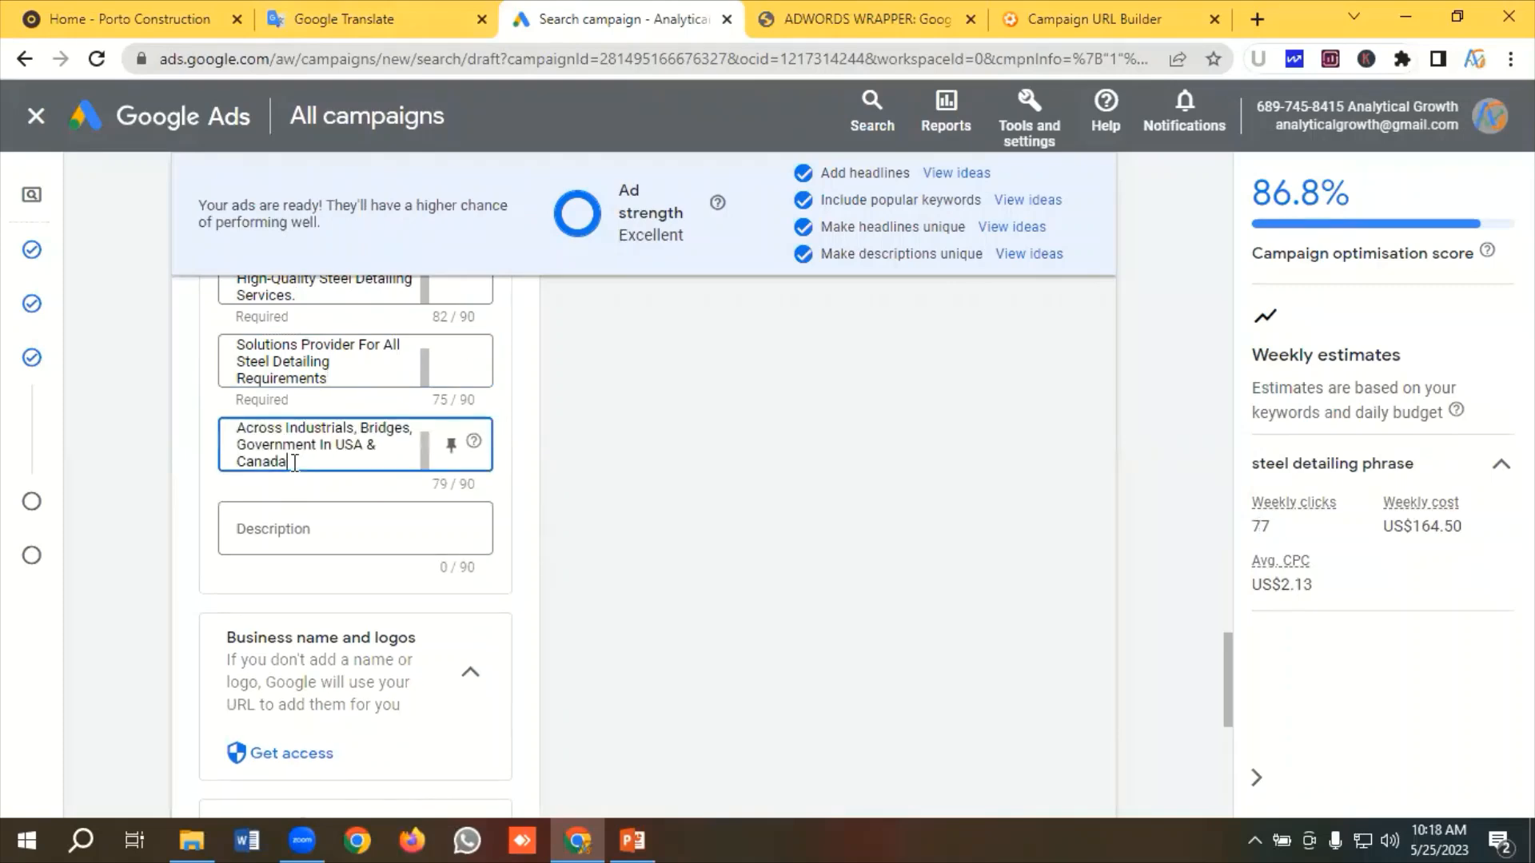
# Copy "Reliable & Quality Steel Detailing. Request A Free Quote. 24/7 Support." from the Google Translate notes into the fourth description in Google Ads
pyautogui.click(323, 18)
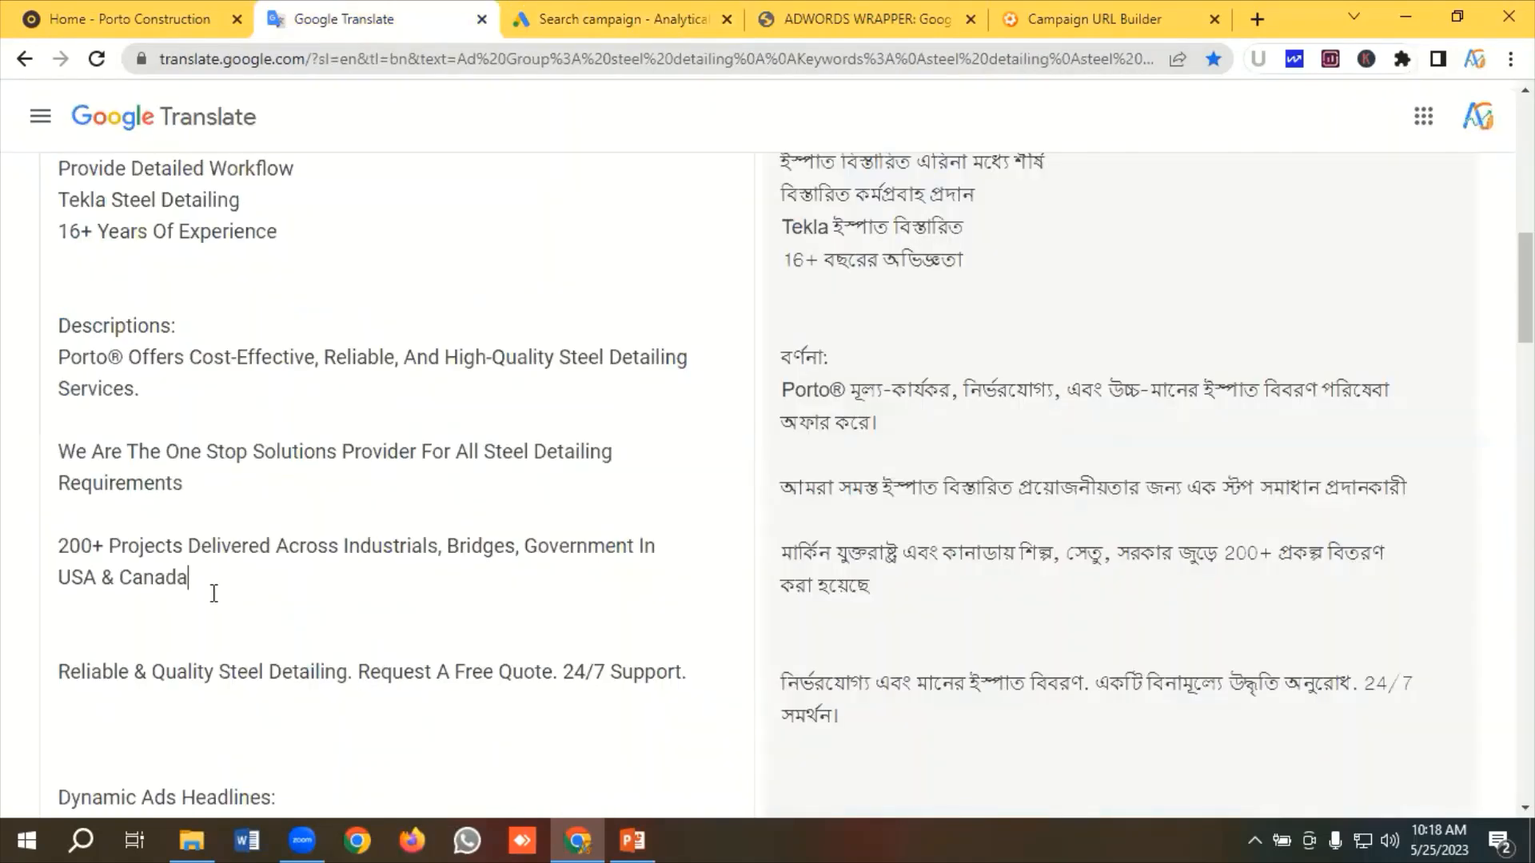
pyautogui.scroll(-1, 214, 602)
pyautogui.keyDown('shift'); pyautogui.click(54, 560); pyautogui.keyUp('shift')
pyautogui.click(191, 568)
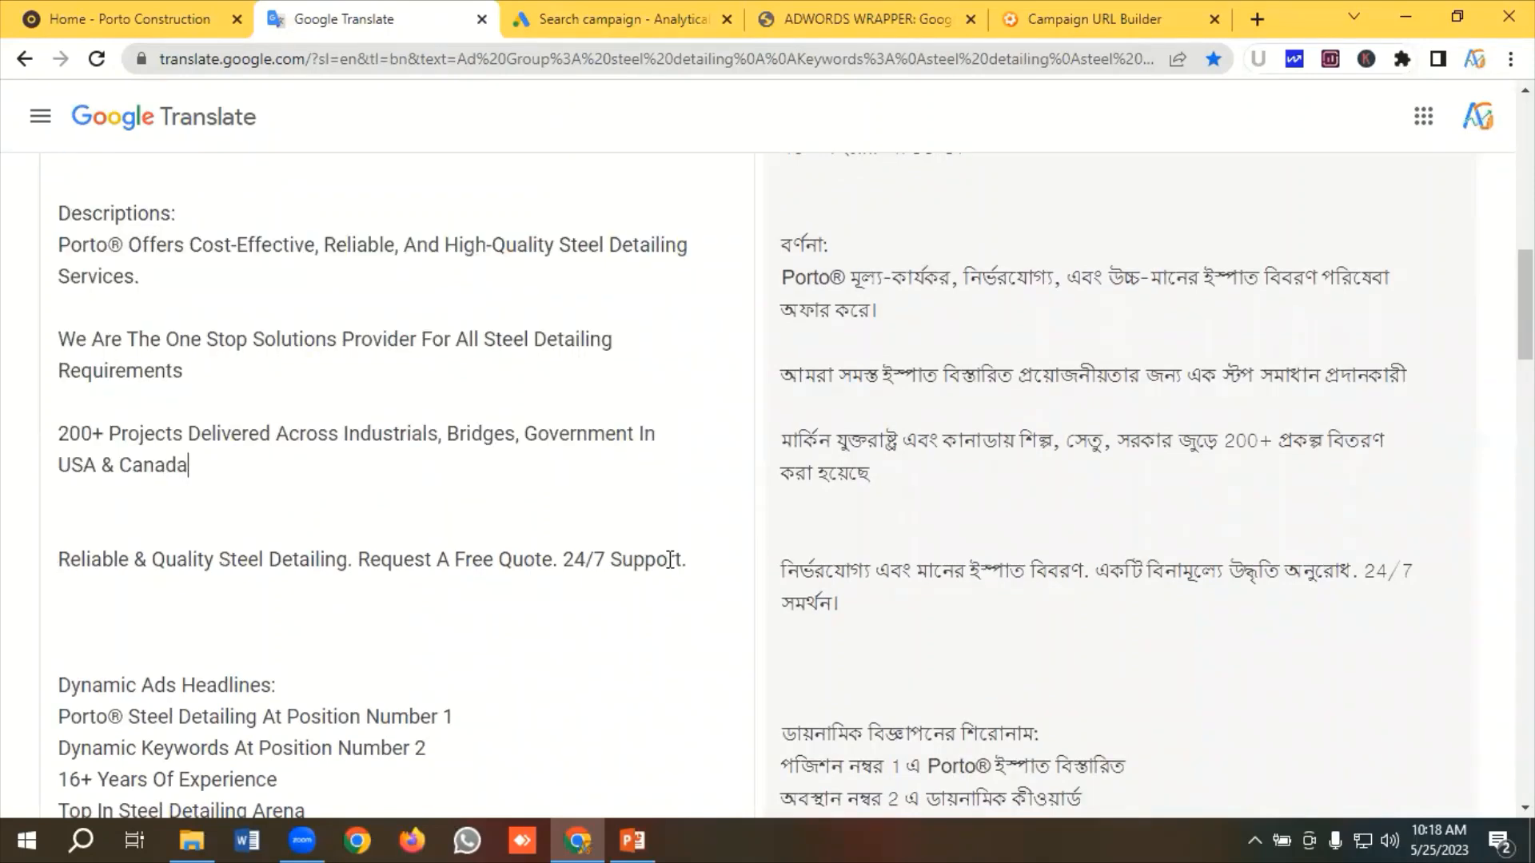
pyautogui.moveTo(692, 555); pyautogui.dragTo(25, 564)
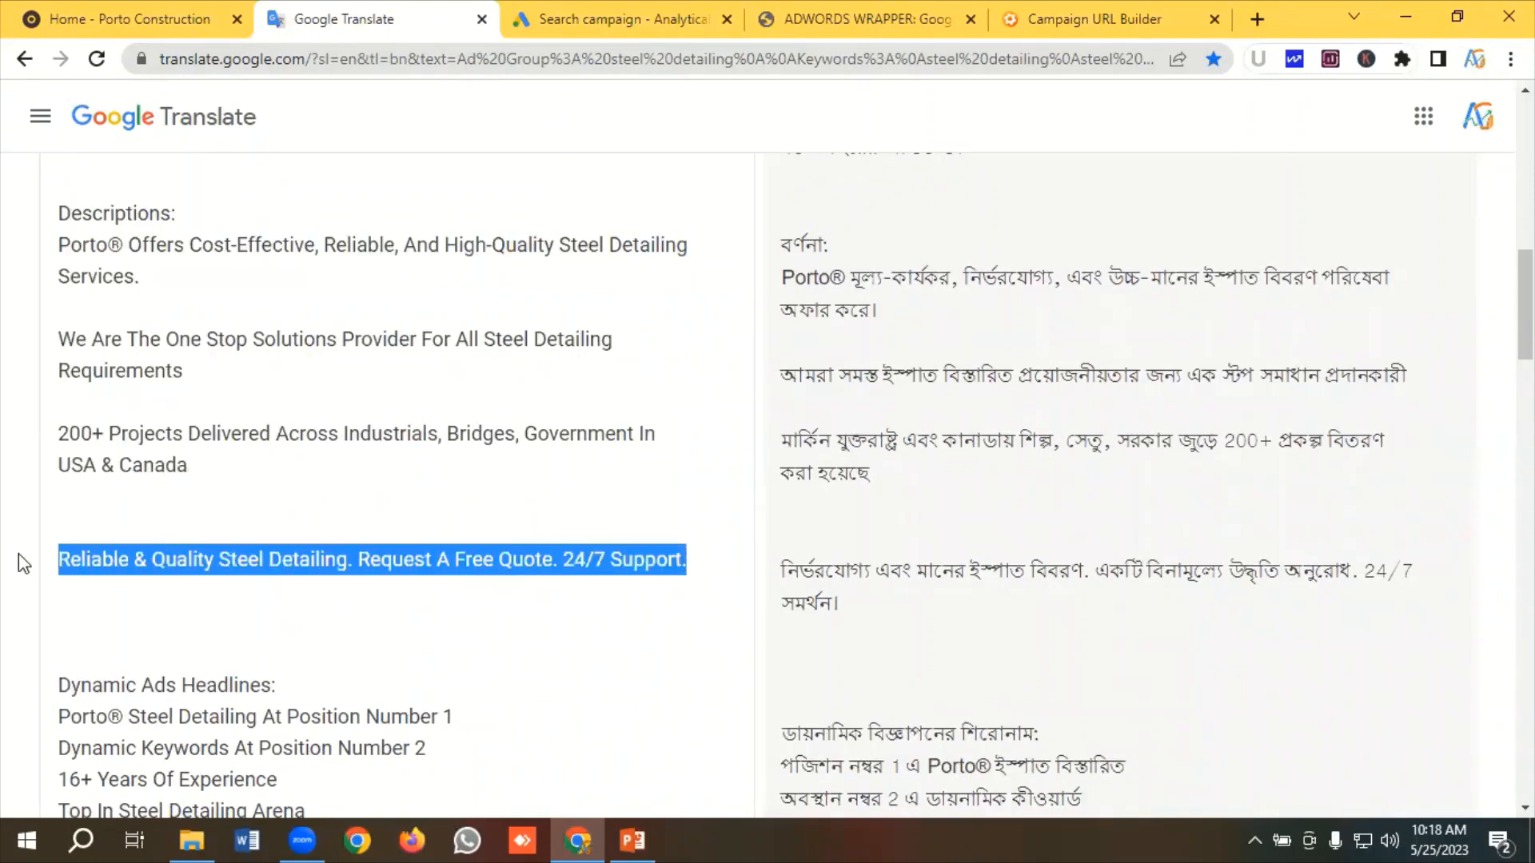
pyautogui.rightClick(187, 562)
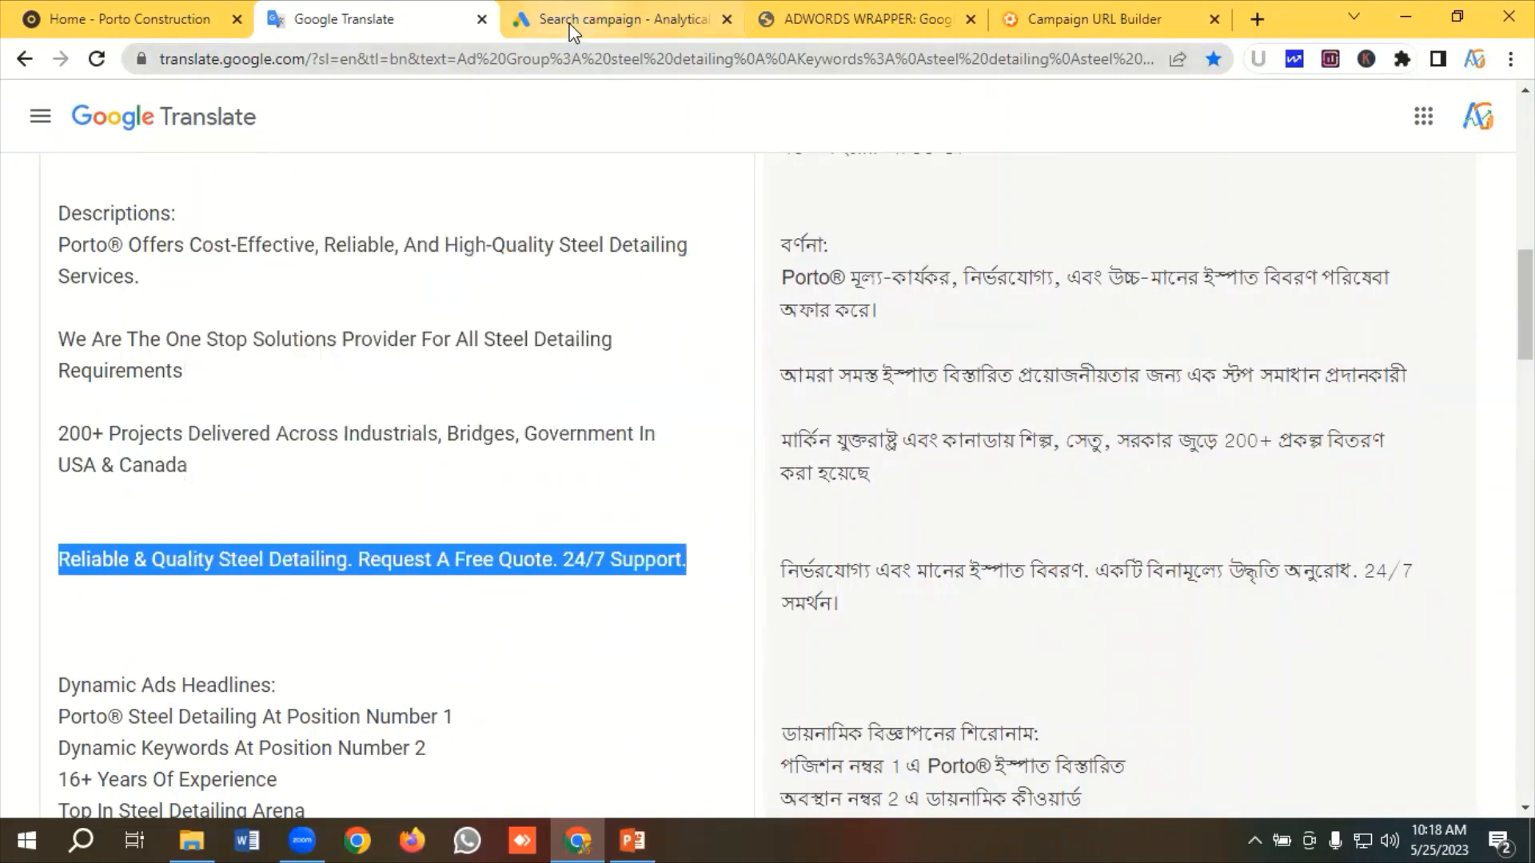
pyautogui.click(568, 24)
pyautogui.click(304, 534)
pyautogui.hotkey('ctrl', 'v')
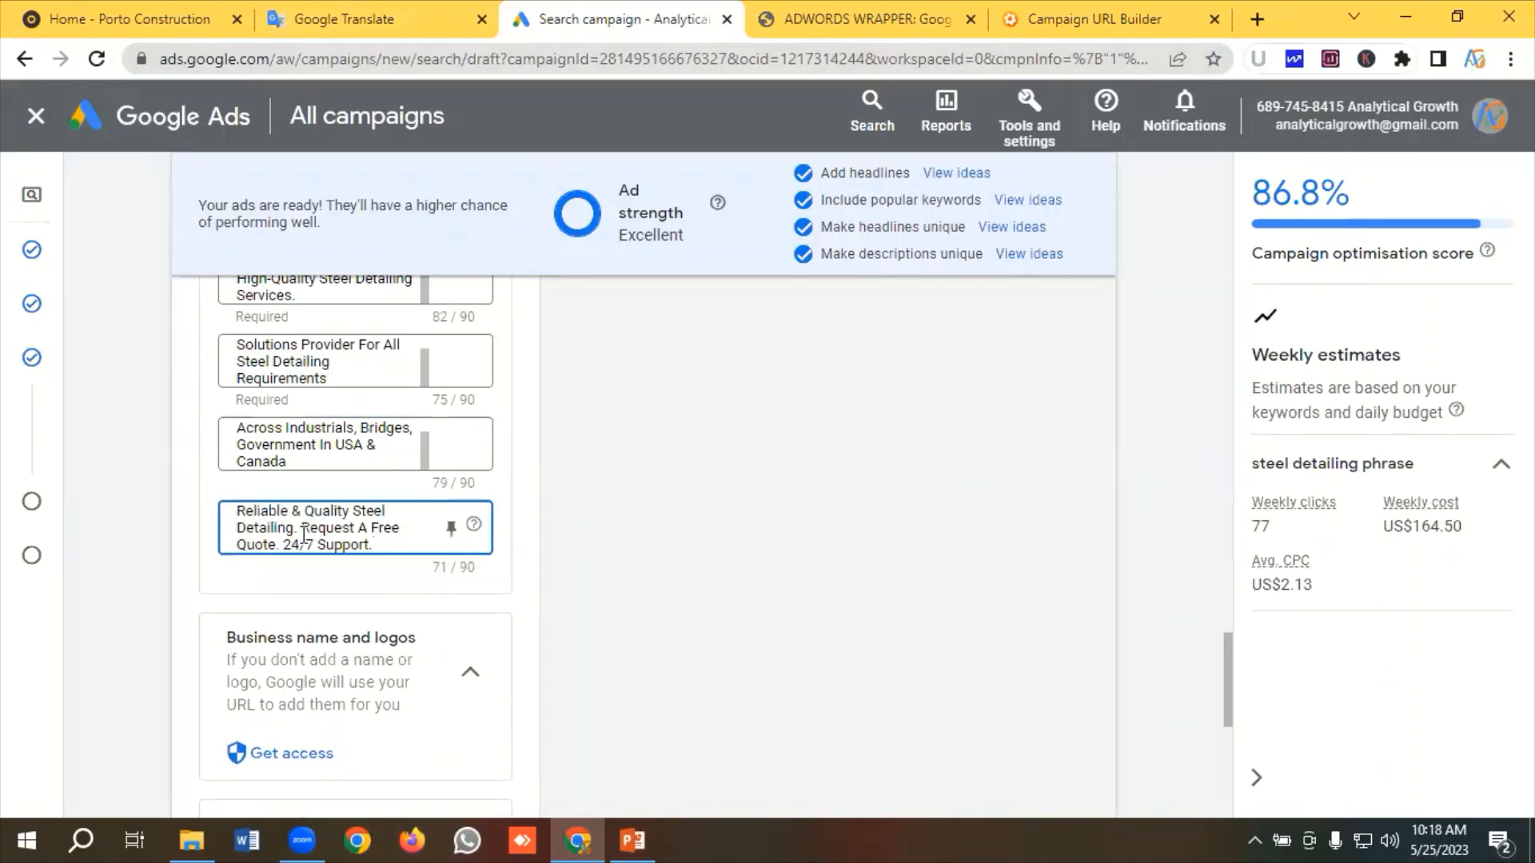
# Review the completed headlines and the mobile ad preview with its assembled headlines, descriptions and call line
pyautogui.scroll(5, 654, 480)
pyautogui.scroll(10, 656, 480)
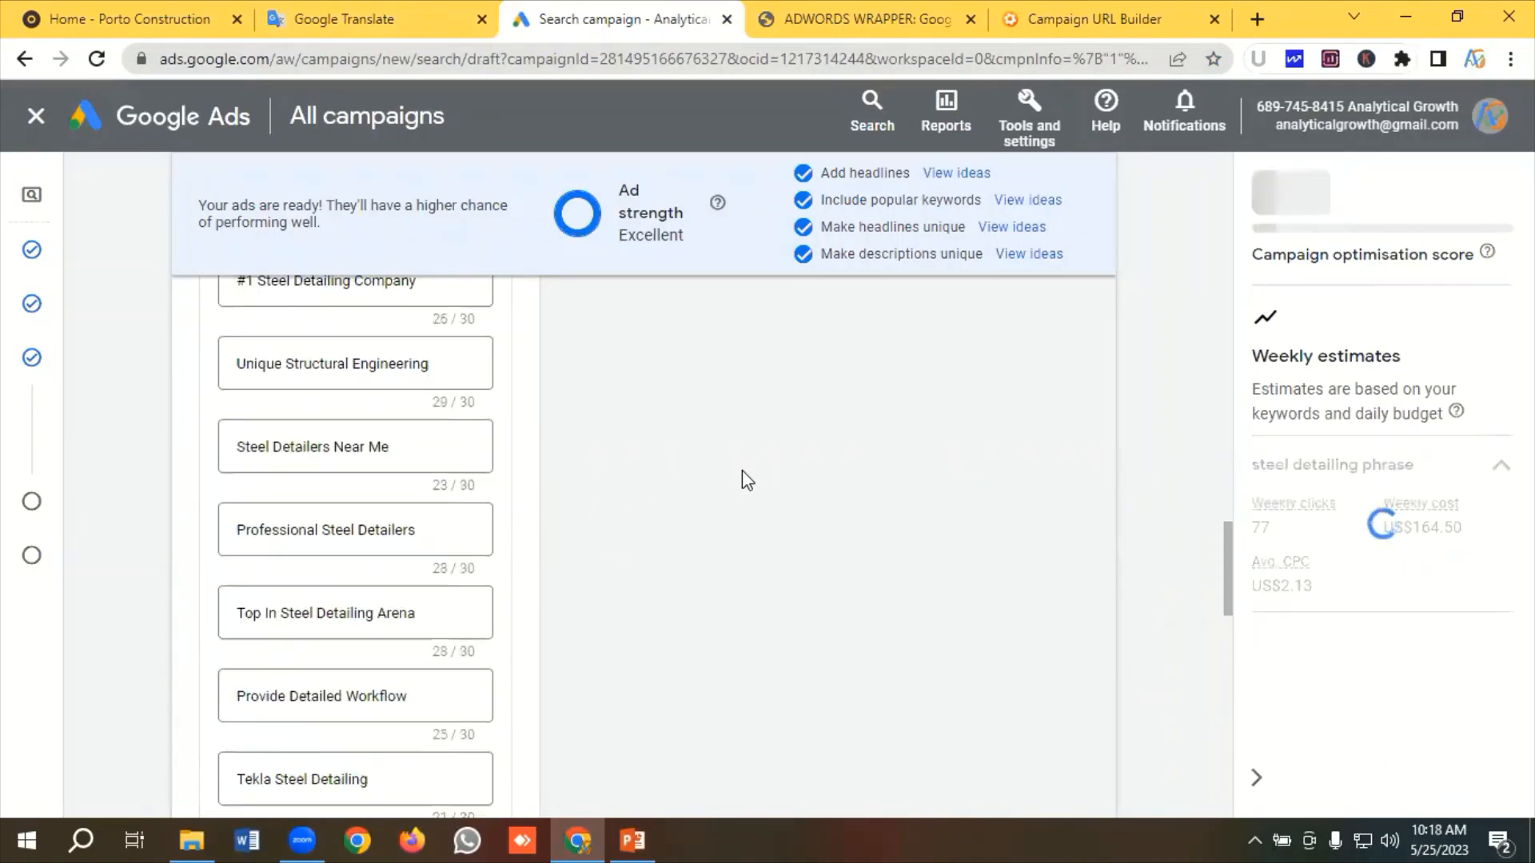
pyautogui.scroll(10, 731, 417)
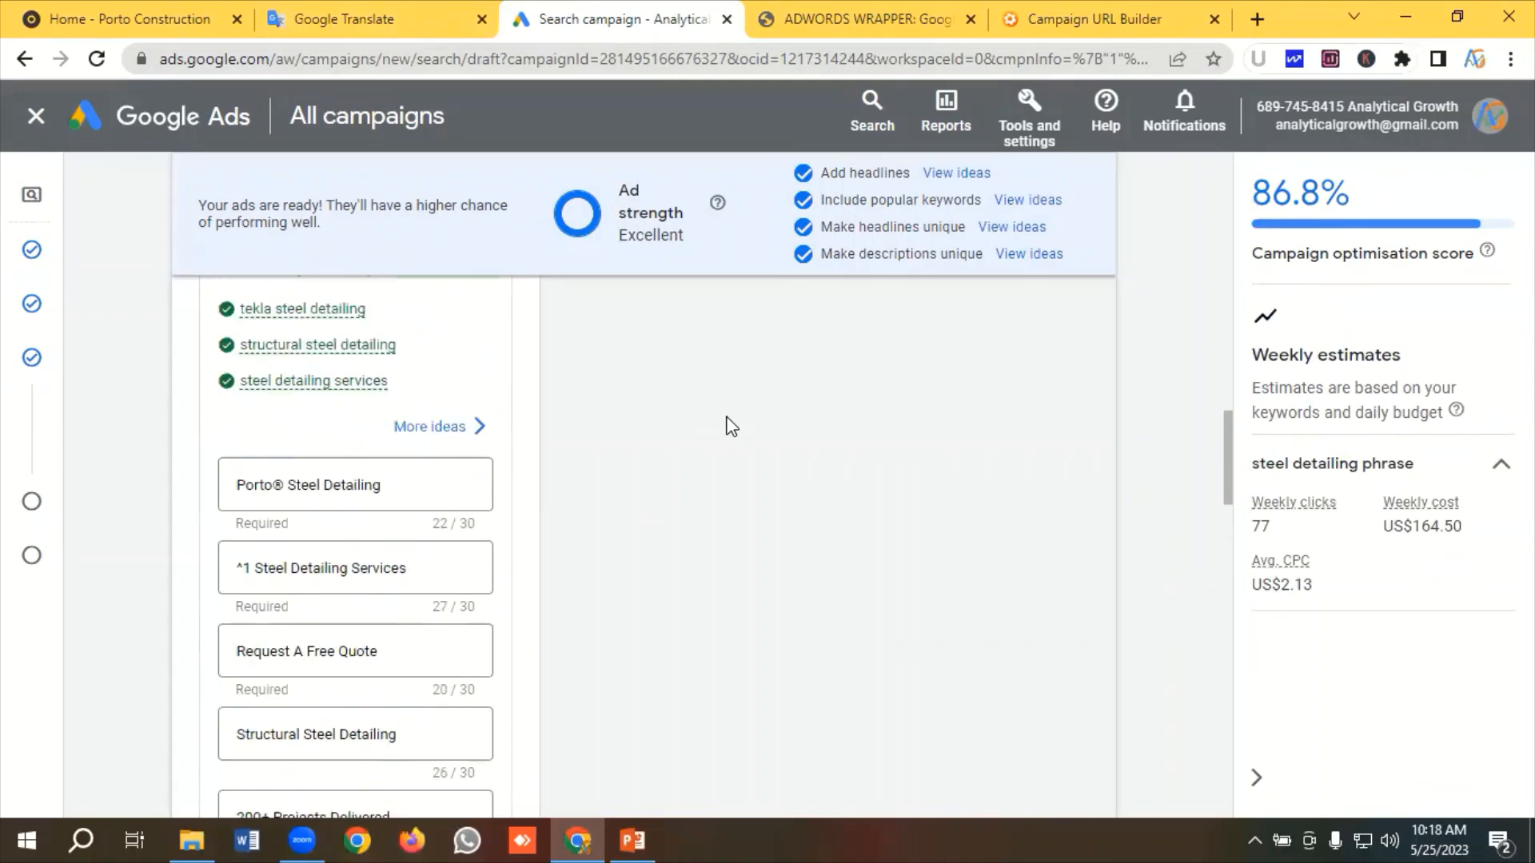
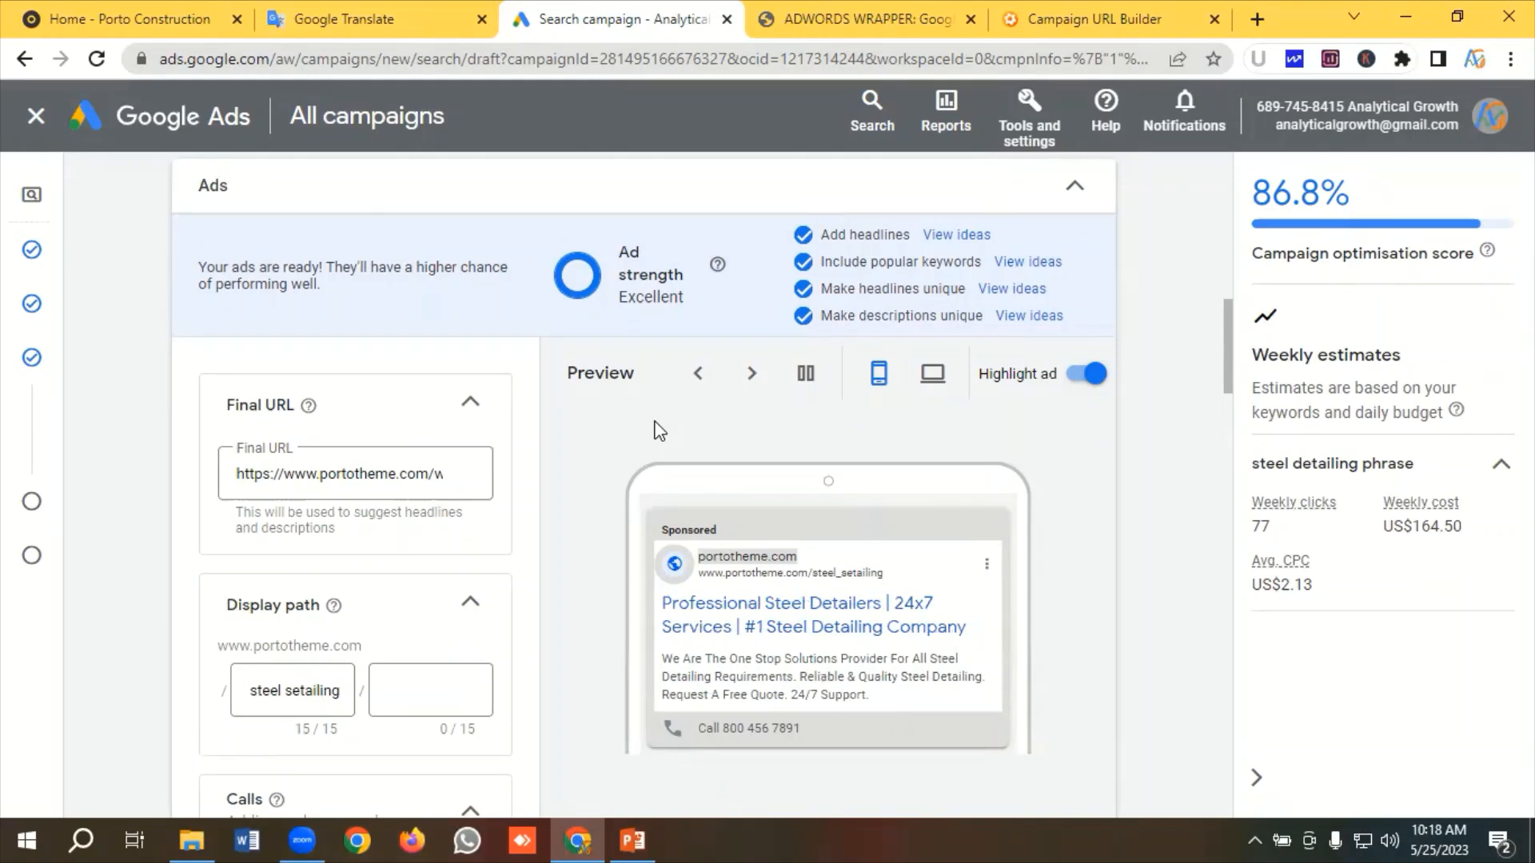
pyautogui.scroll(-1, 654, 430)
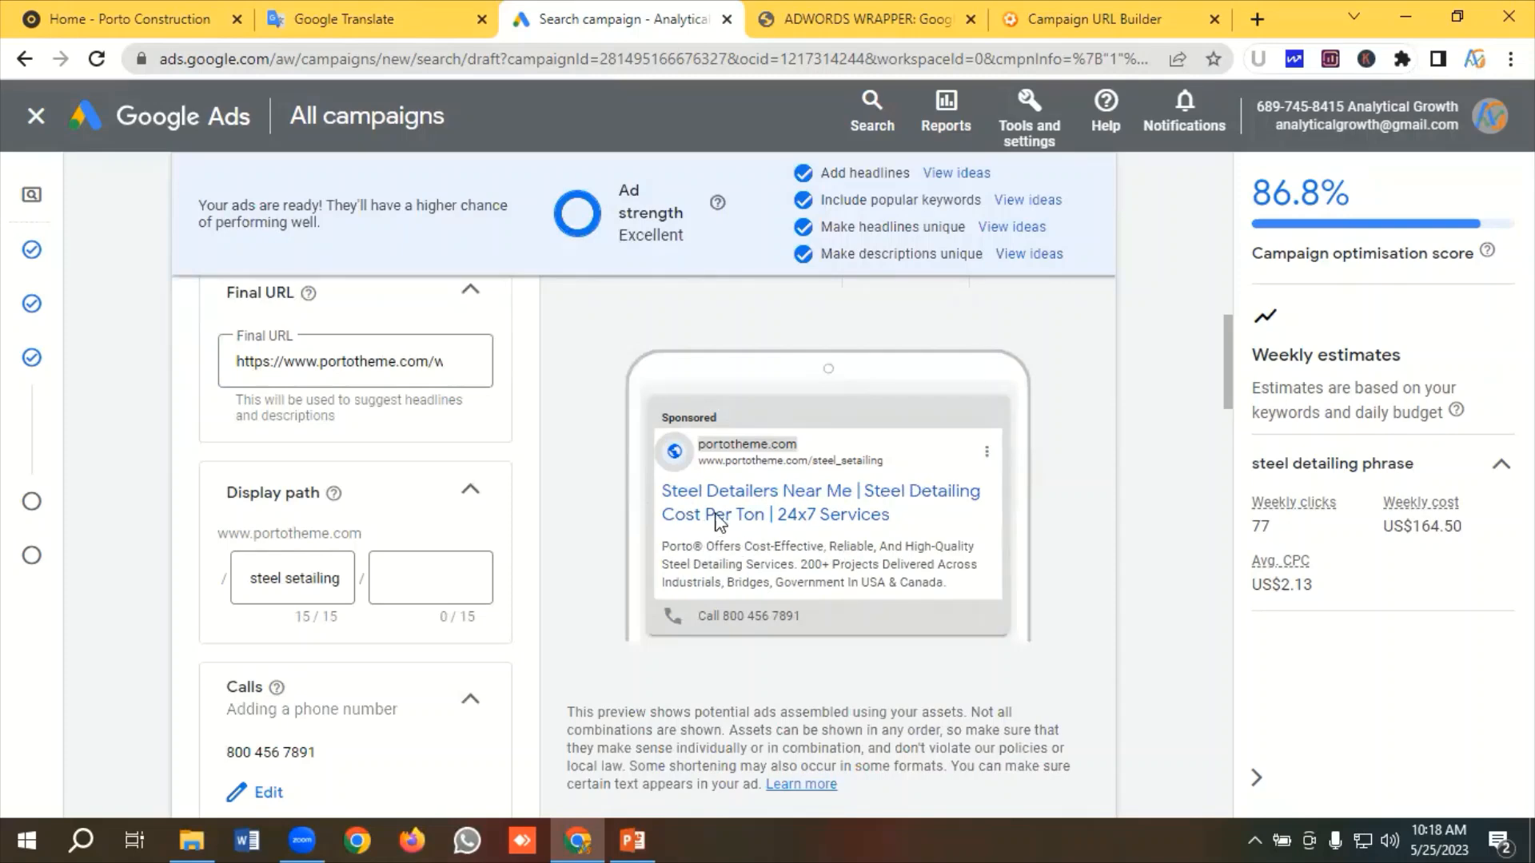
pyautogui.scroll(1, 774, 541)
# Start adding campaign-level sitelinks to the ad and open the entry form for new sitelinks
pyautogui.scroll(-12, 376, 491)
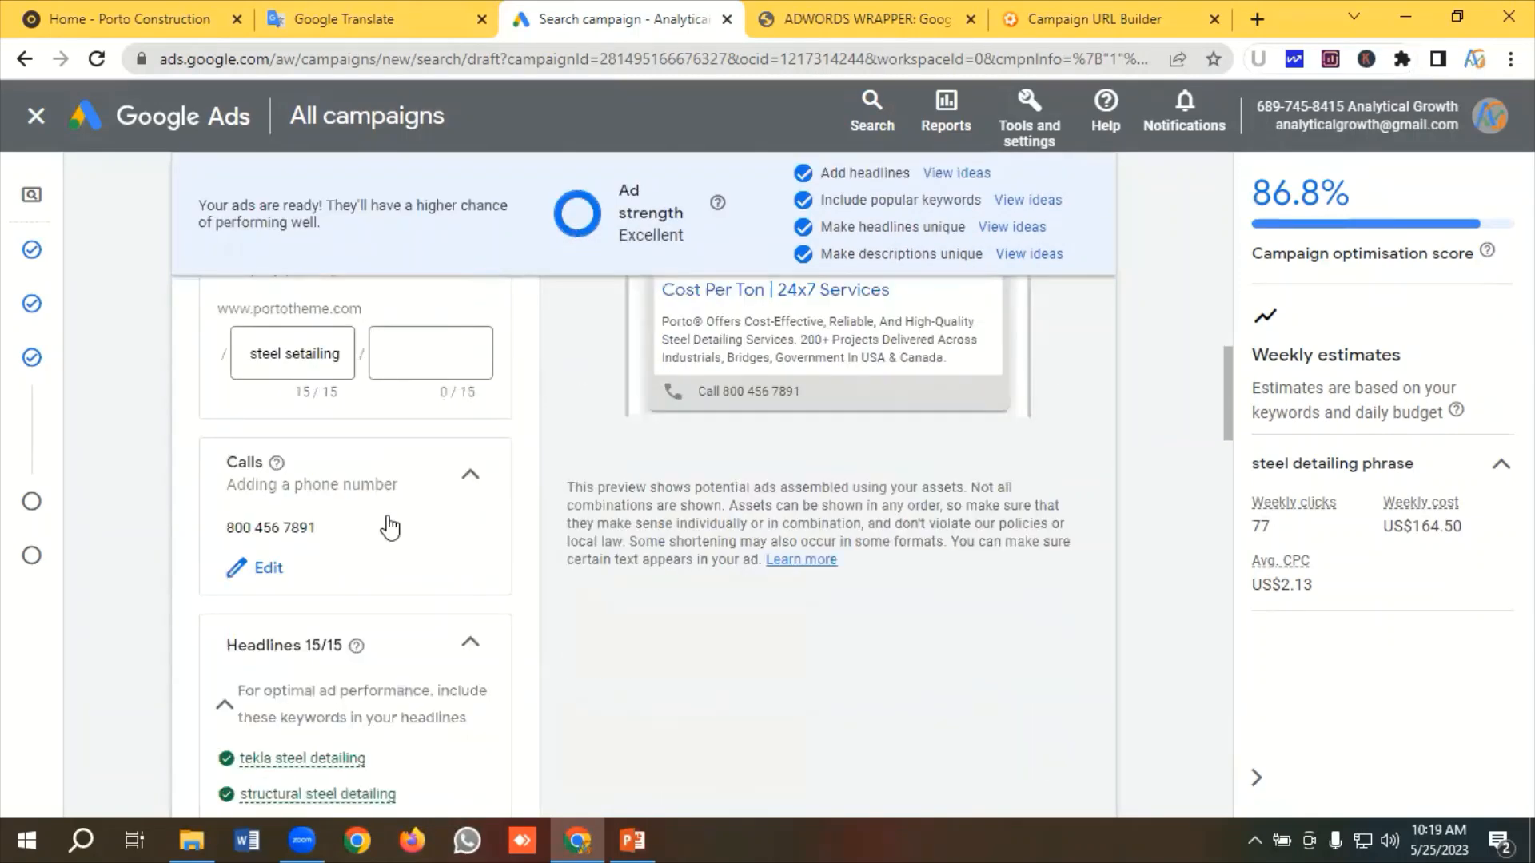
pyautogui.scroll(-9, 354, 516)
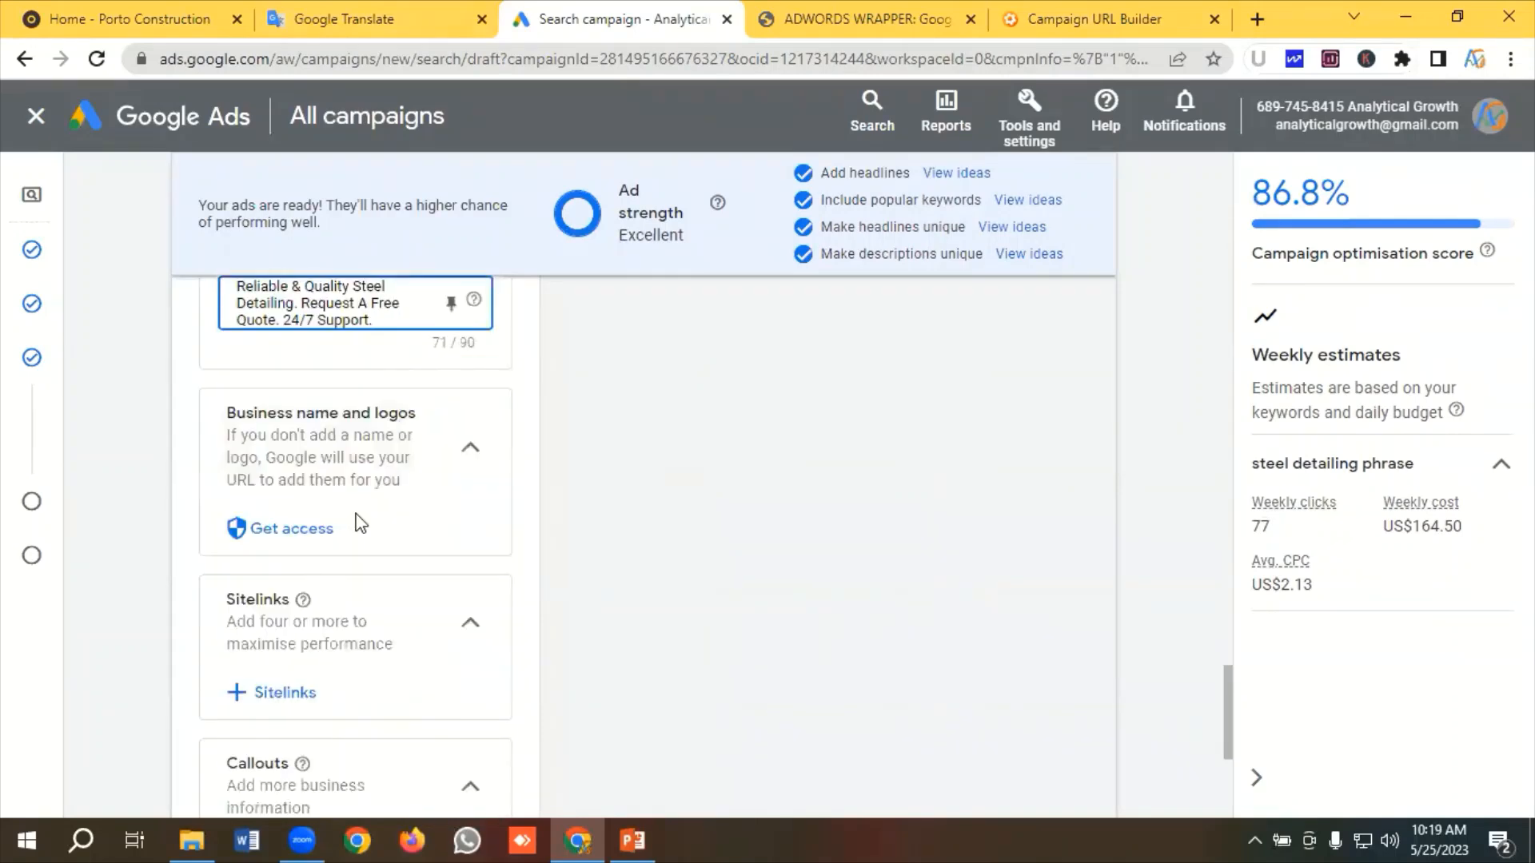
pyautogui.scroll(-2, 359, 522)
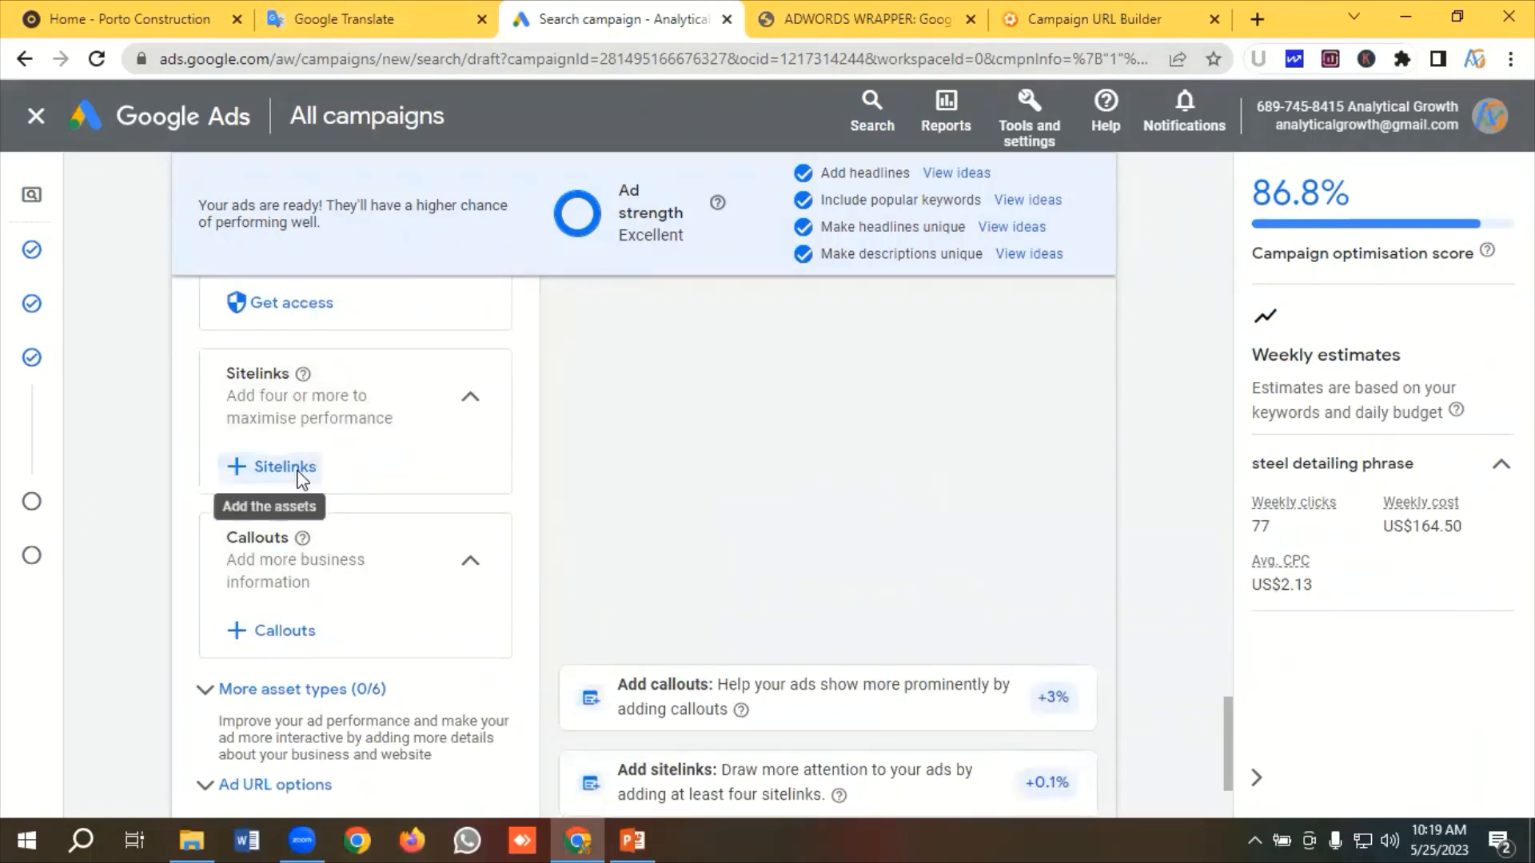
pyautogui.click(299, 472)
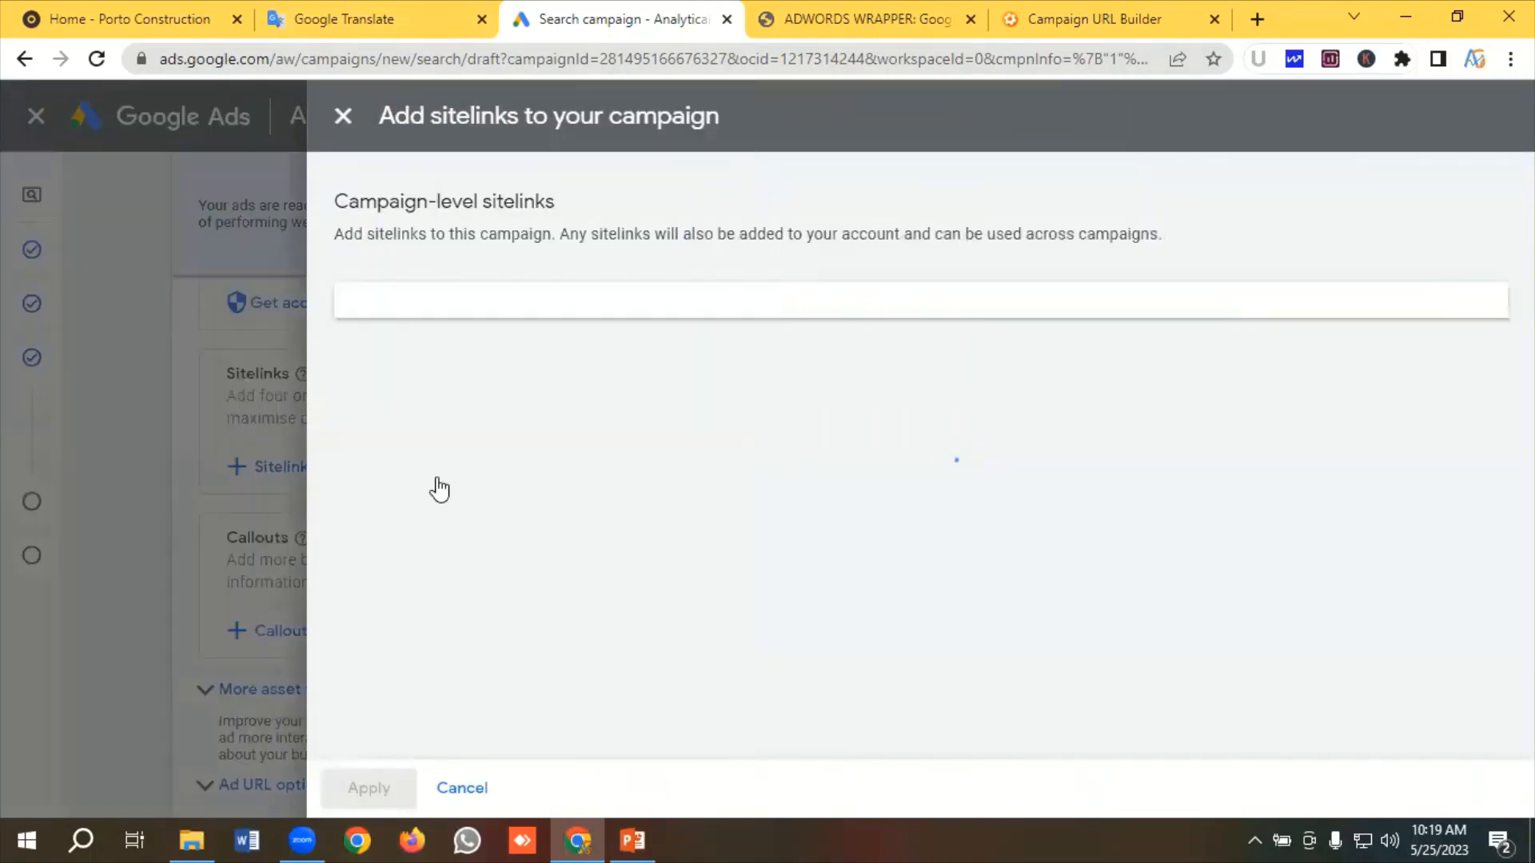
pyautogui.scroll(-5, 535, 440)
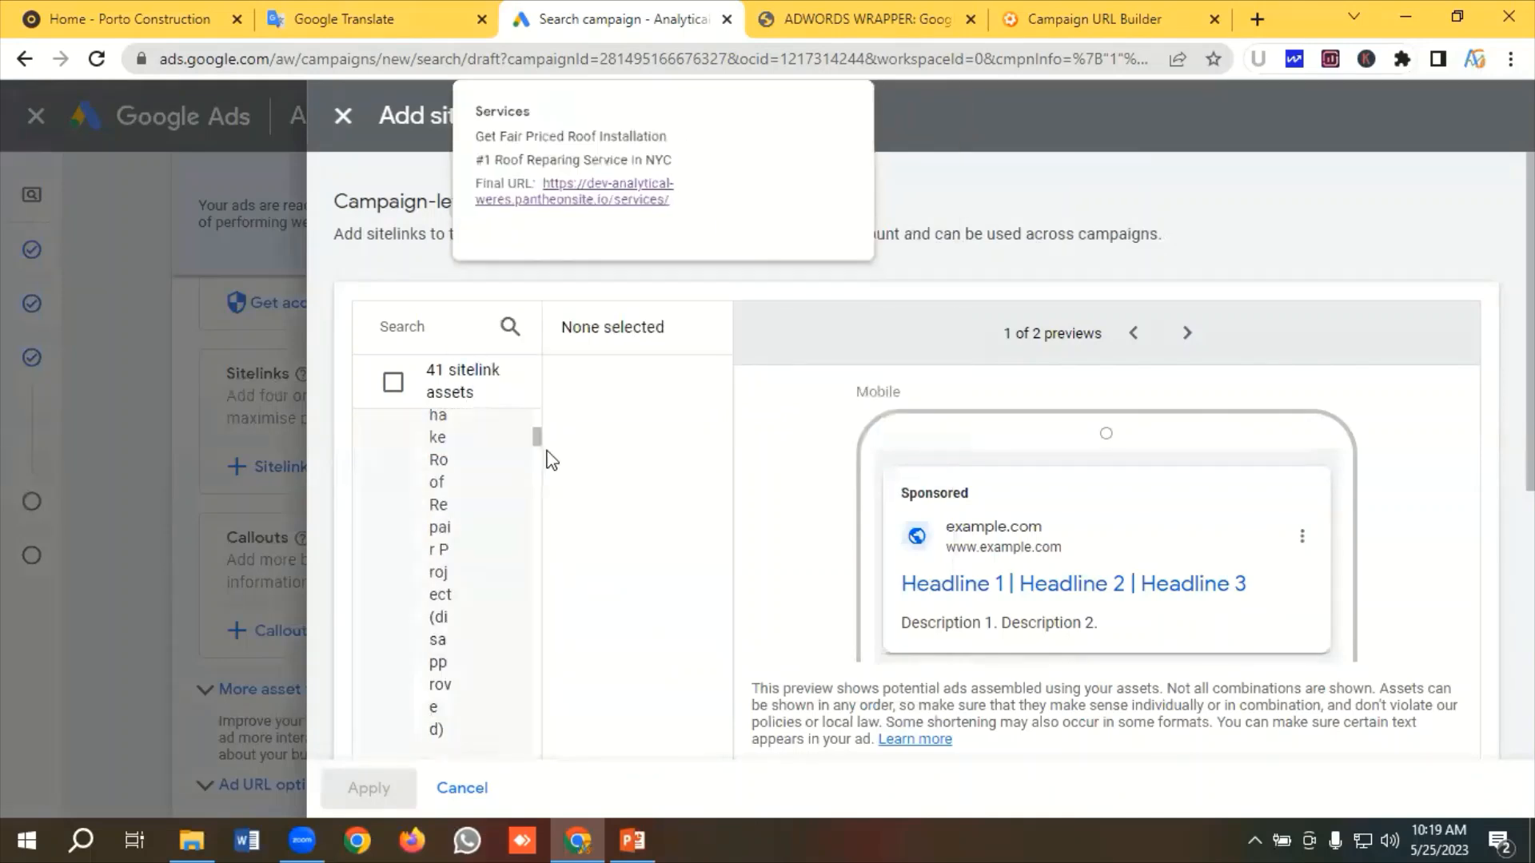
pyautogui.scroll(-5, 528, 552)
pyautogui.scroll(-10, 512, 640)
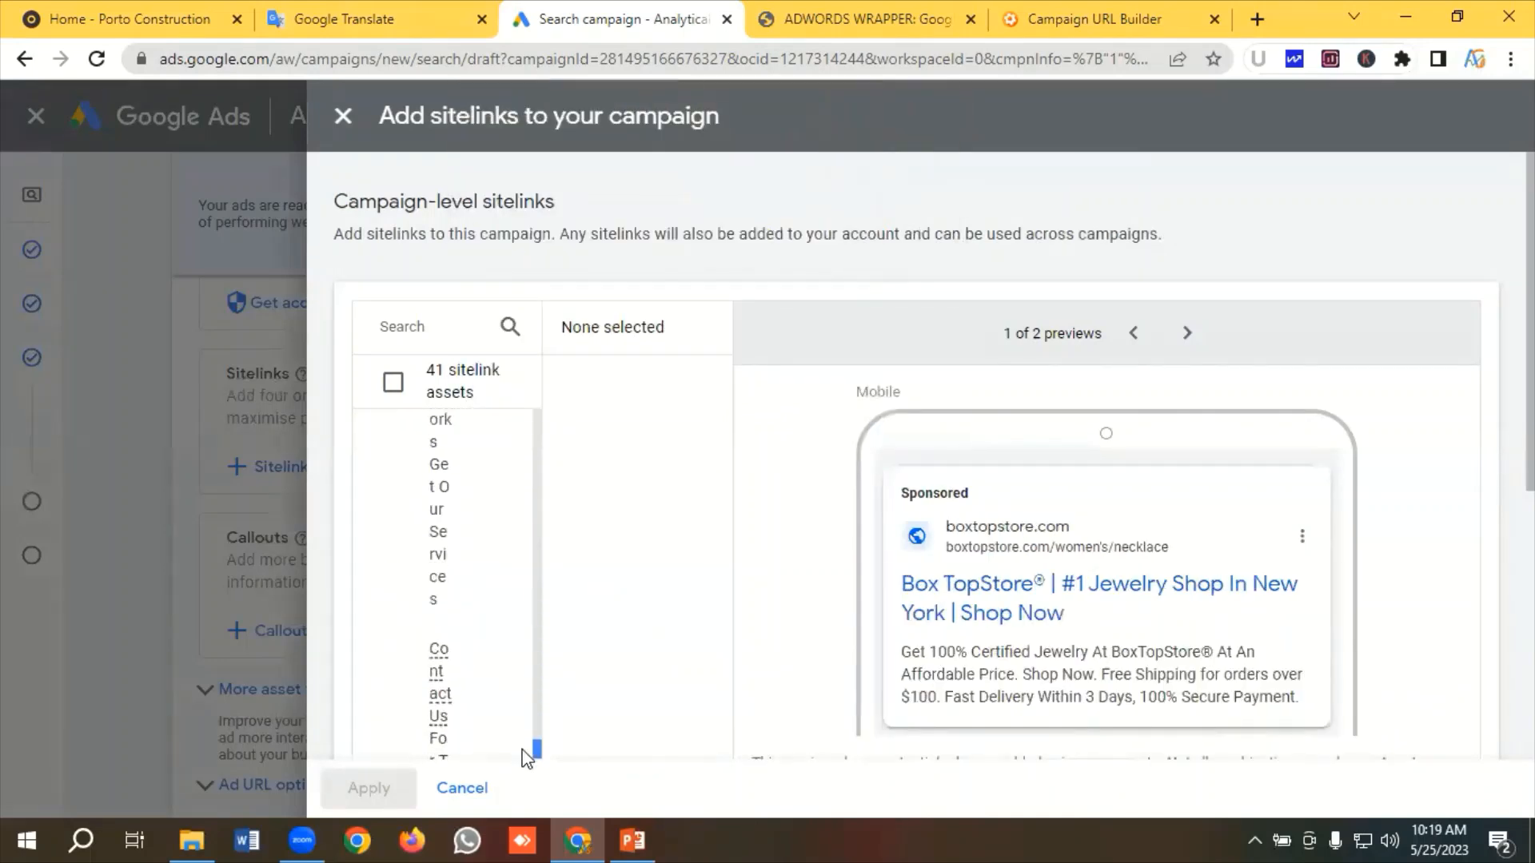
pyautogui.scroll(-6, 497, 700)
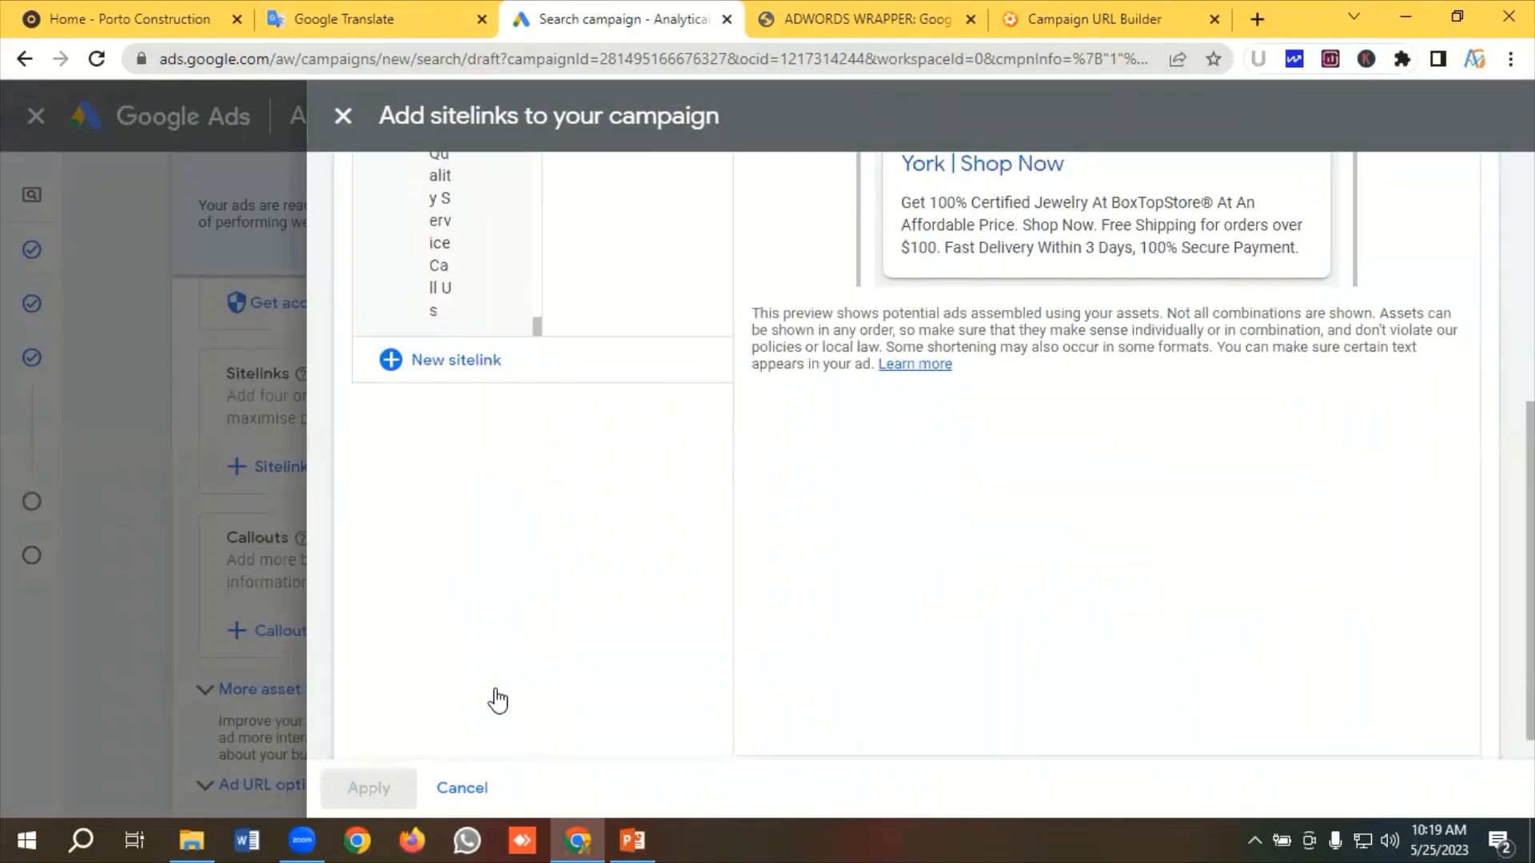
pyautogui.click(480, 331)
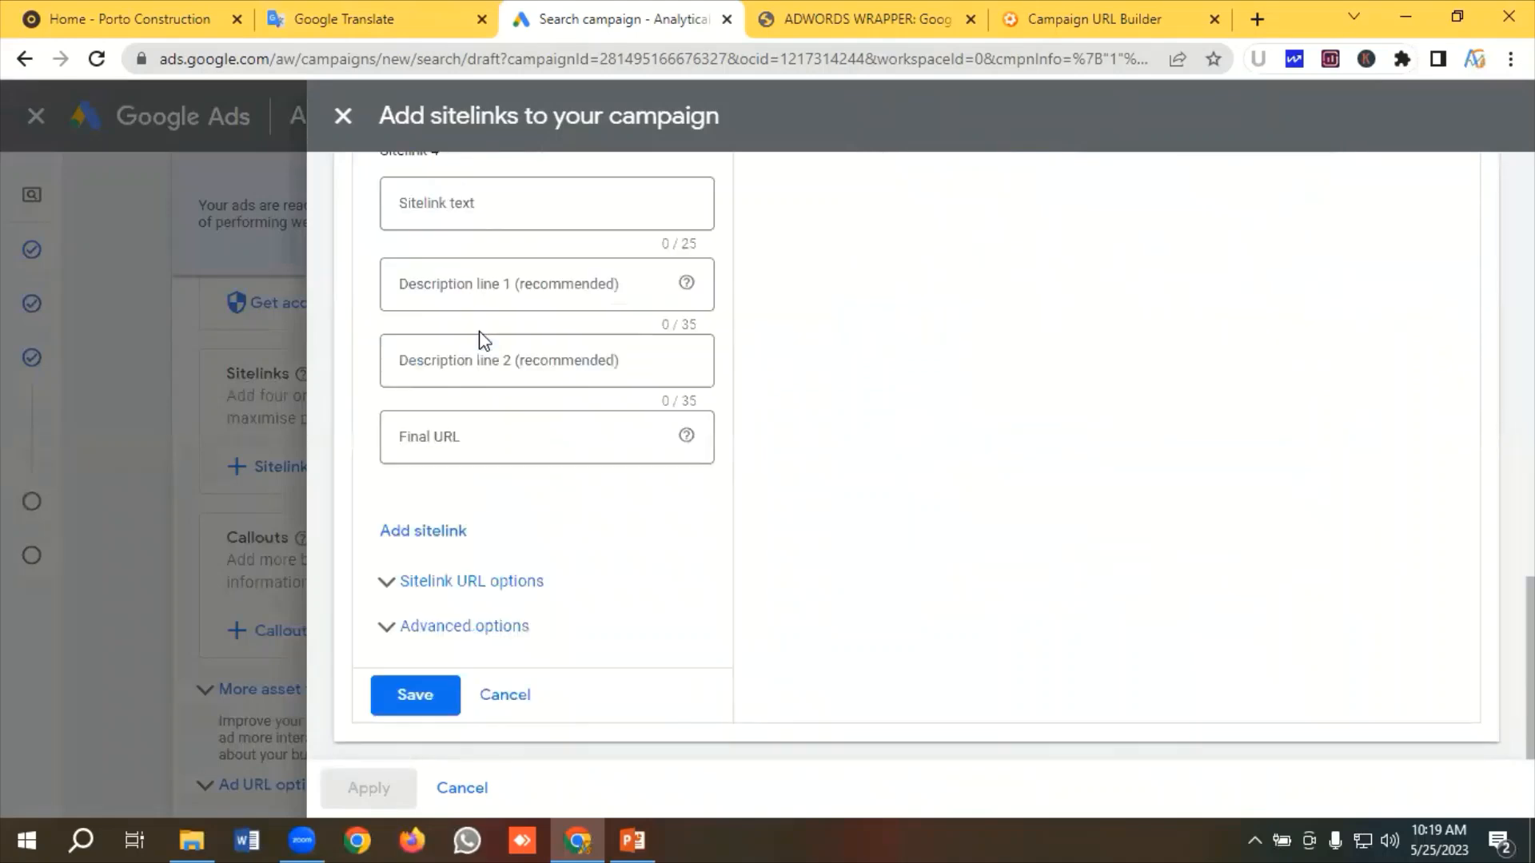
# Copy "Our Services" from the Google Translate notes into the sitelink text of Sitelink 1 in Google Ads
pyautogui.click(351, 18)
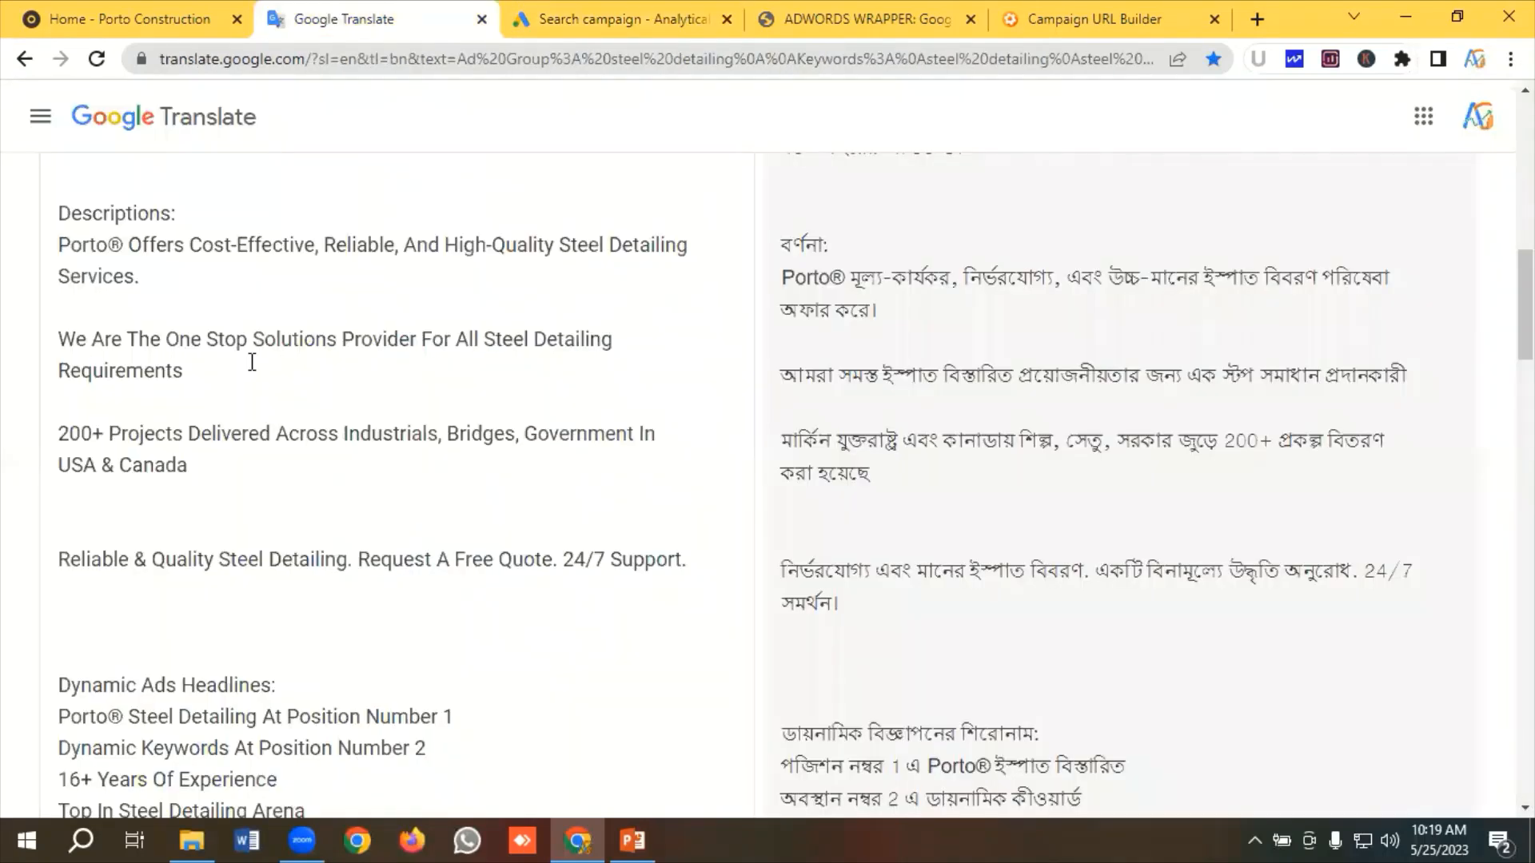
pyautogui.scroll(-10, 252, 362)
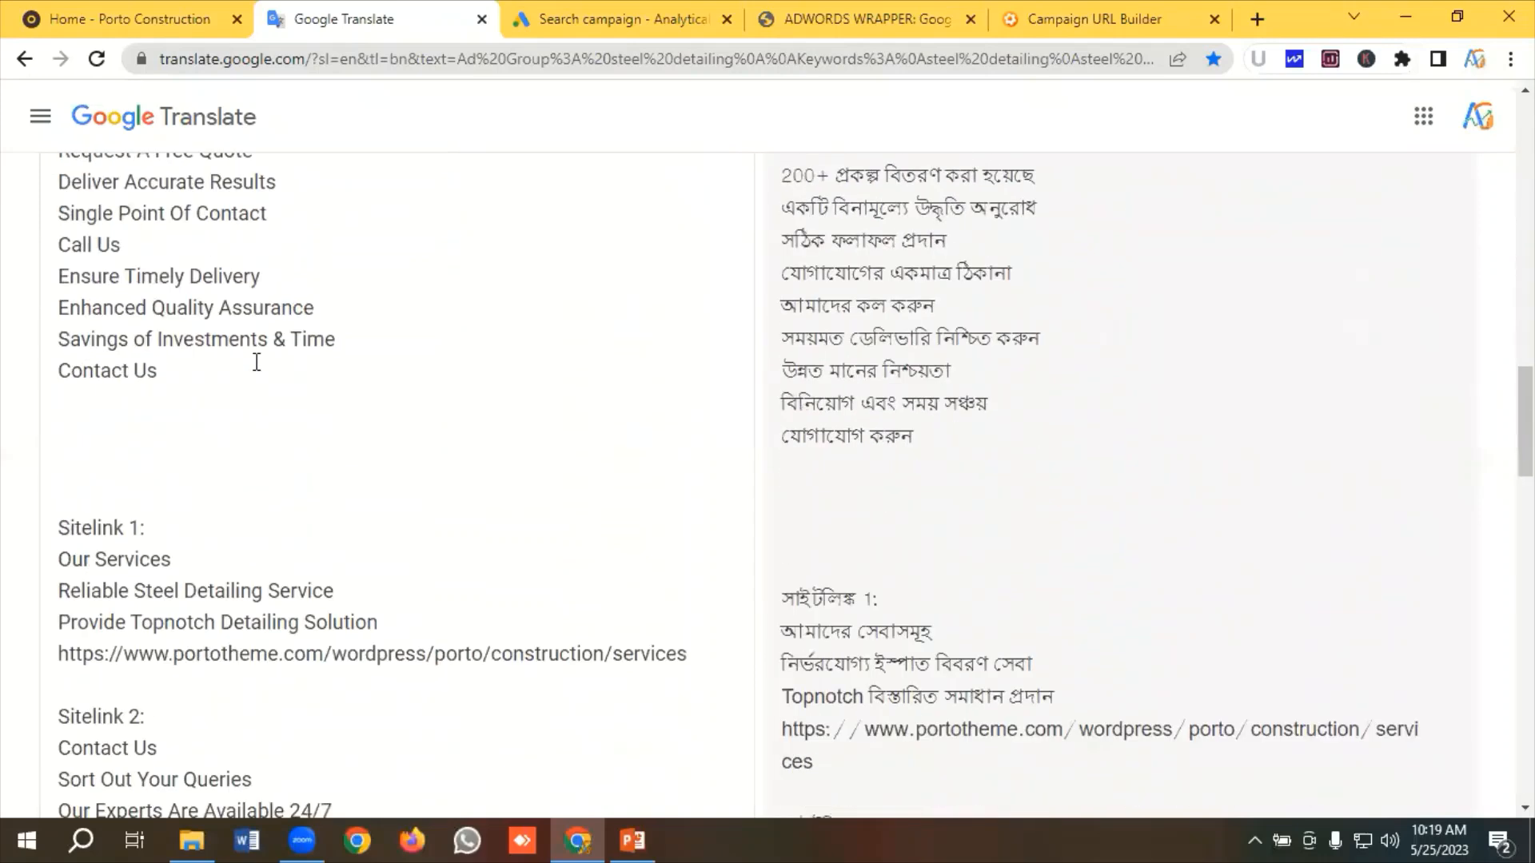
pyautogui.scroll(-3, 257, 362)
pyautogui.moveTo(184, 331); pyautogui.dragTo(42, 346)
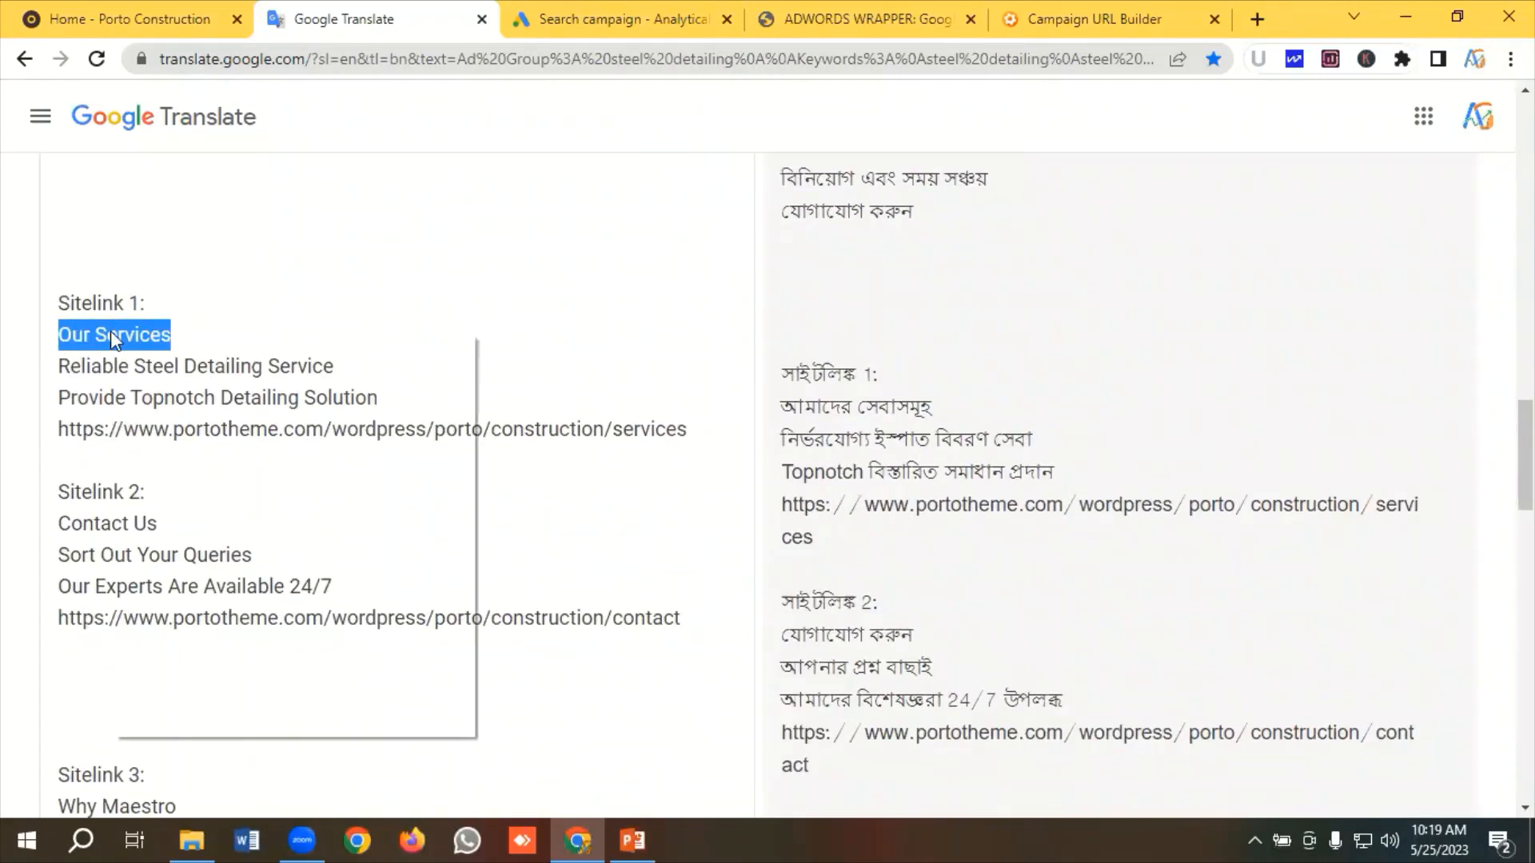
pyautogui.rightClick(113, 331)
pyautogui.click(162, 412)
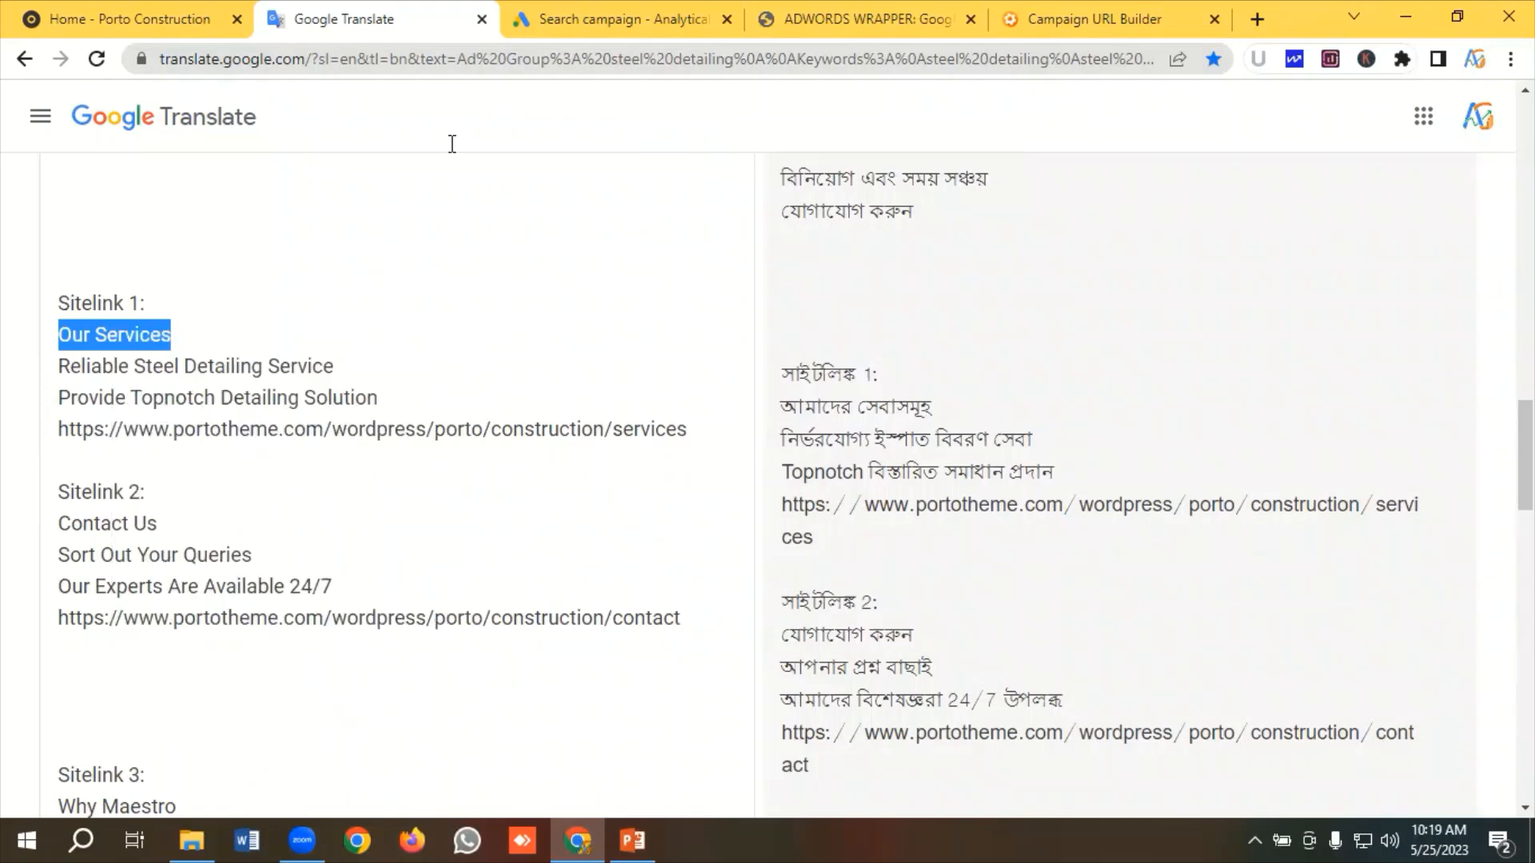
pyautogui.click(596, 11)
pyautogui.scroll(15, 459, 376)
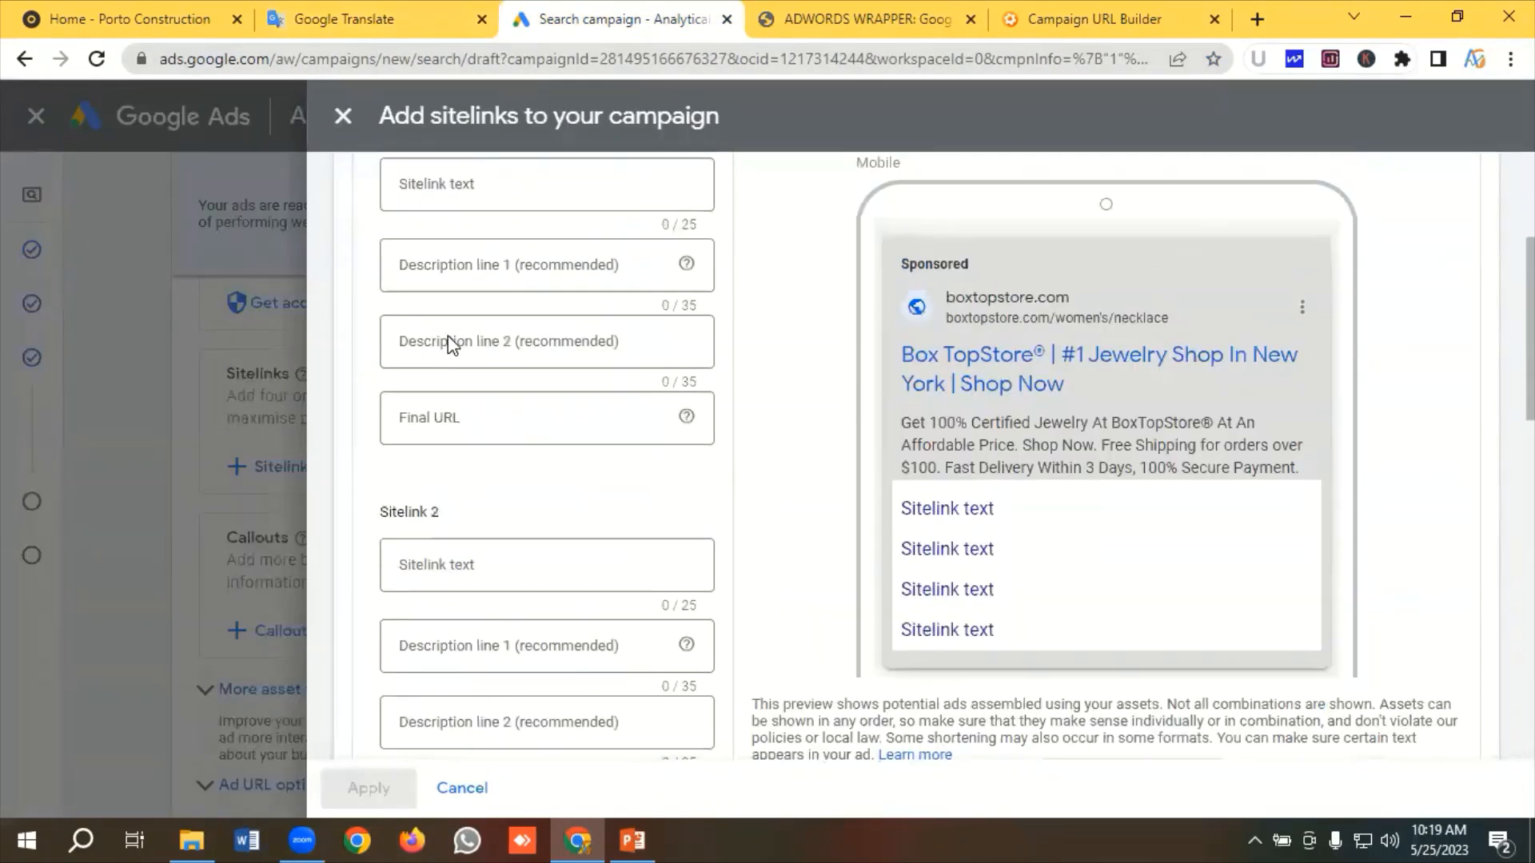
pyautogui.scroll(4, 448, 336)
pyautogui.click(431, 469)
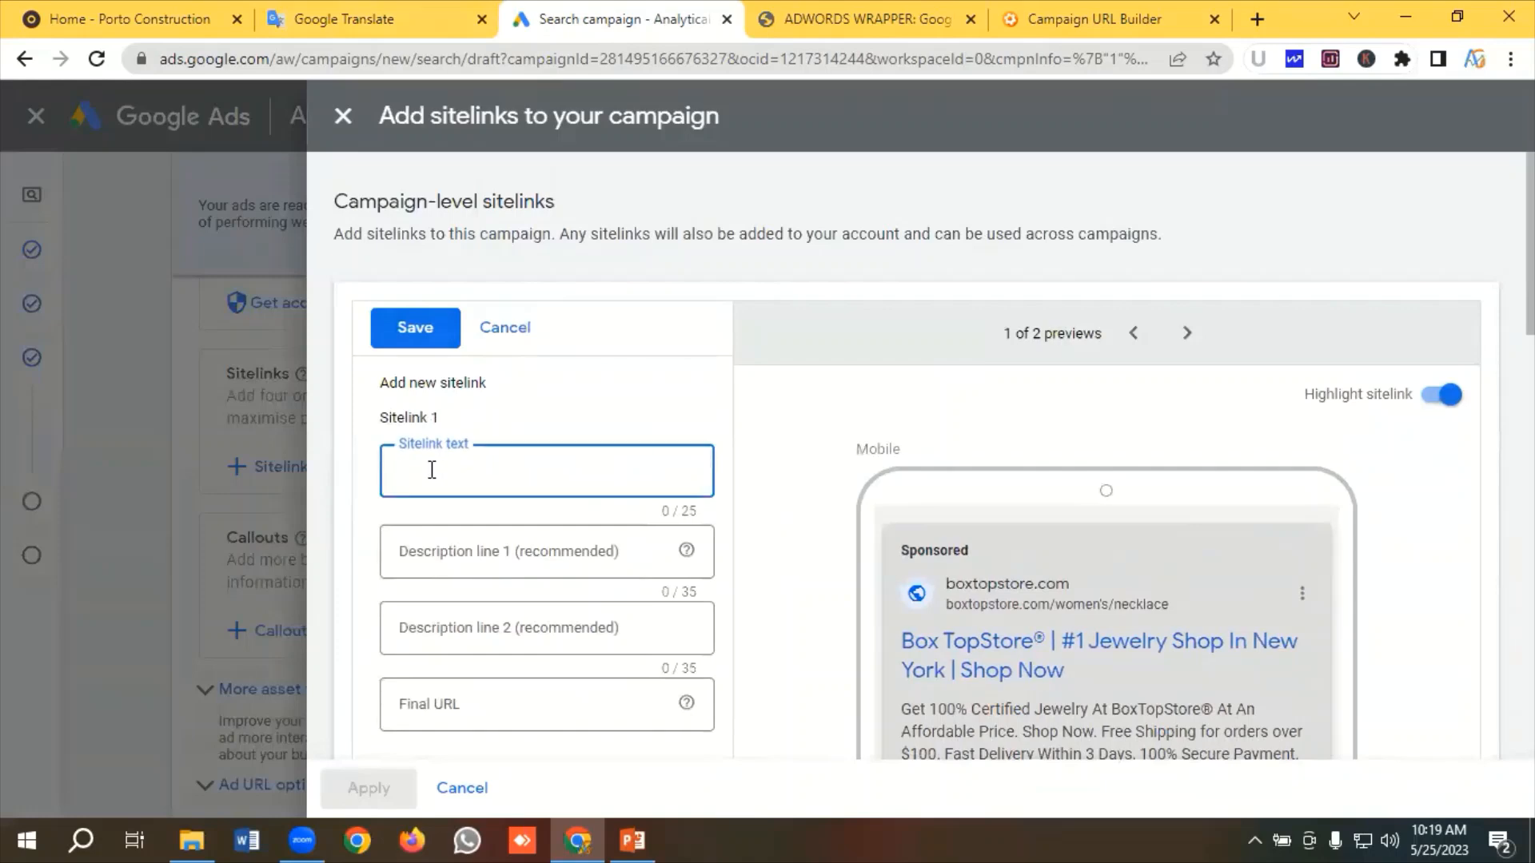
pyautogui.hotkey('ctrl', 'v')
# Copy "Reliable Steel Detailing Service" from the Google Translate notes into description line 1 of Sitelink 1 in Google Ads
pyautogui.click(432, 16)
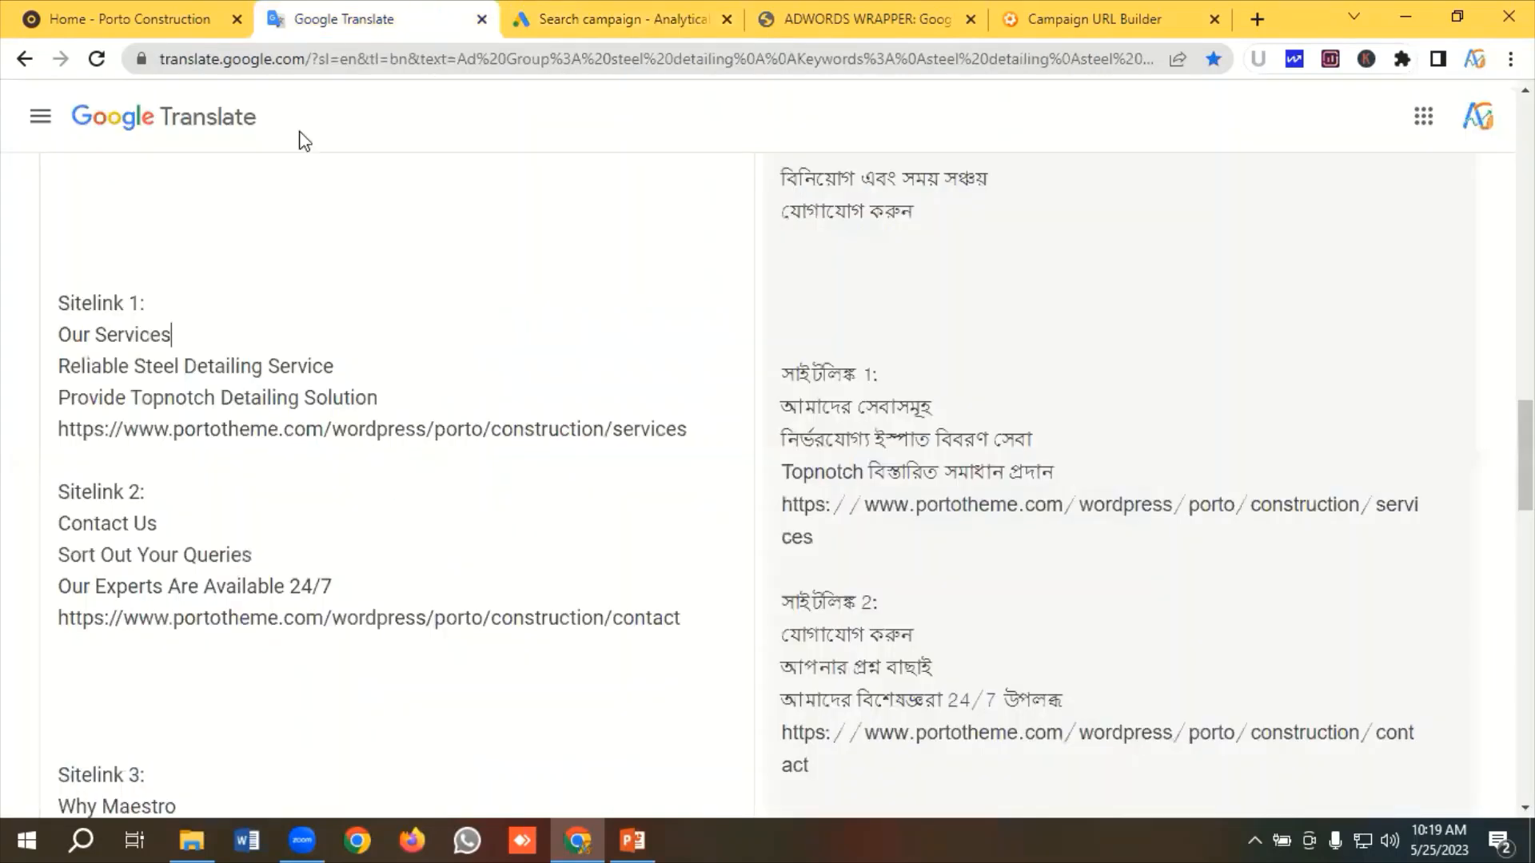
pyautogui.moveTo(360, 373); pyautogui.dragTo(85, 373)
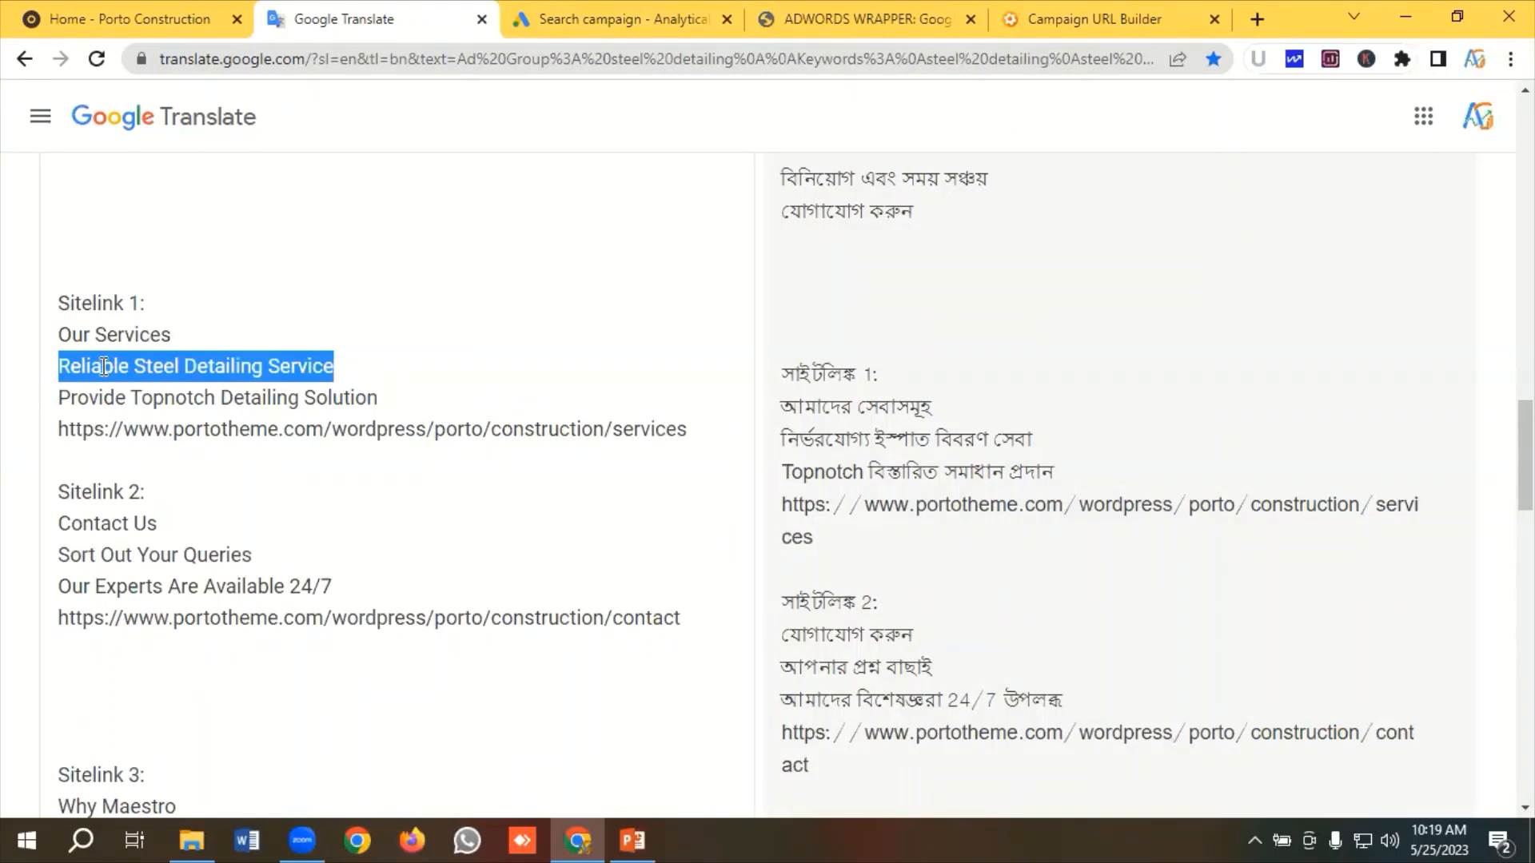
pyautogui.rightClick(104, 367)
pyautogui.click(168, 446)
pyautogui.click(564, 19)
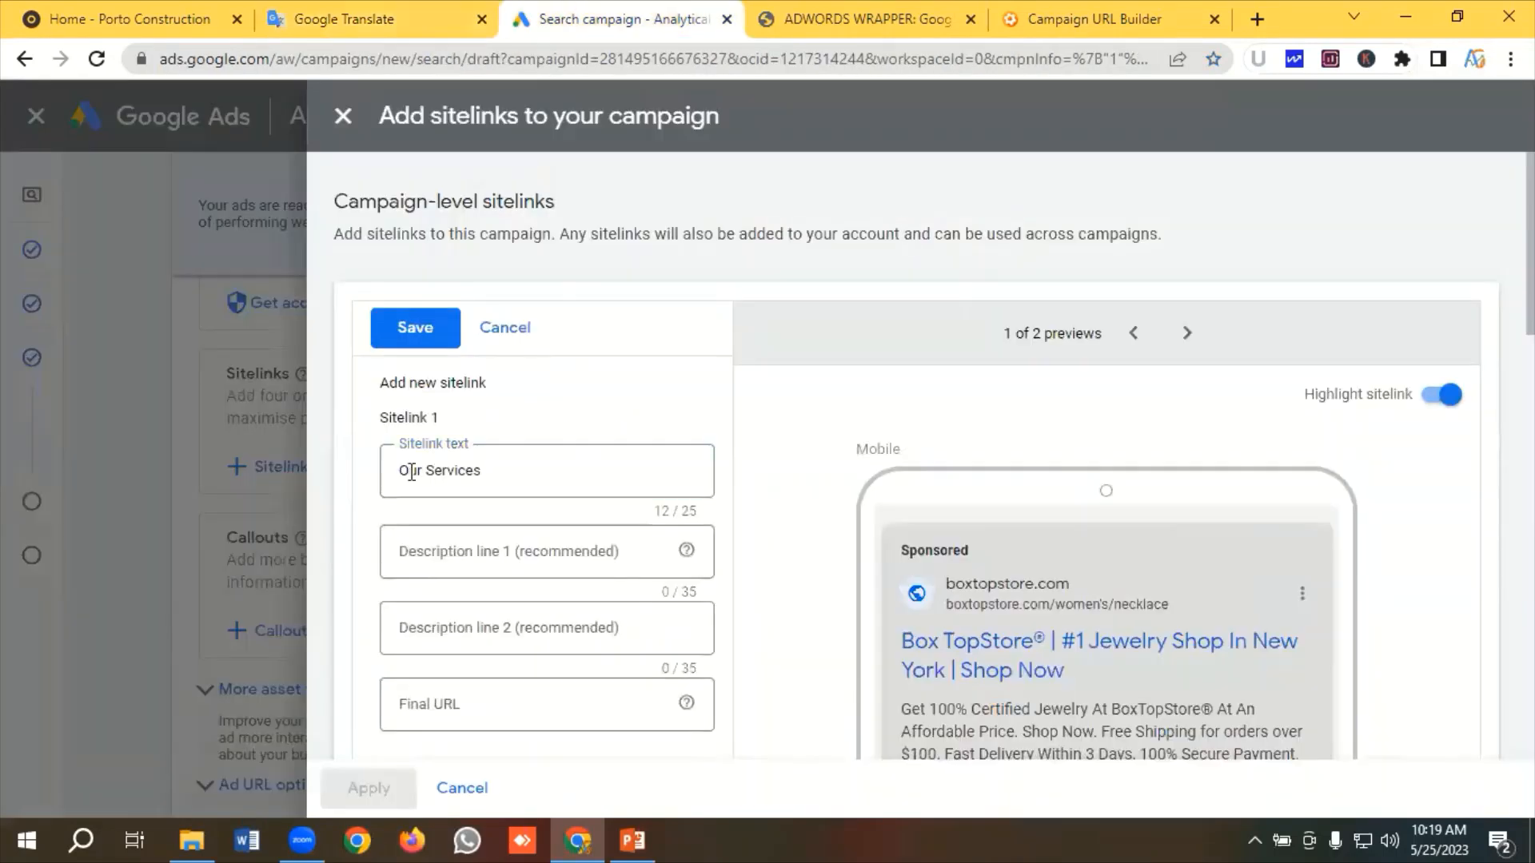
pyautogui.click(452, 559)
pyautogui.hotkey('ctrl', 'v')
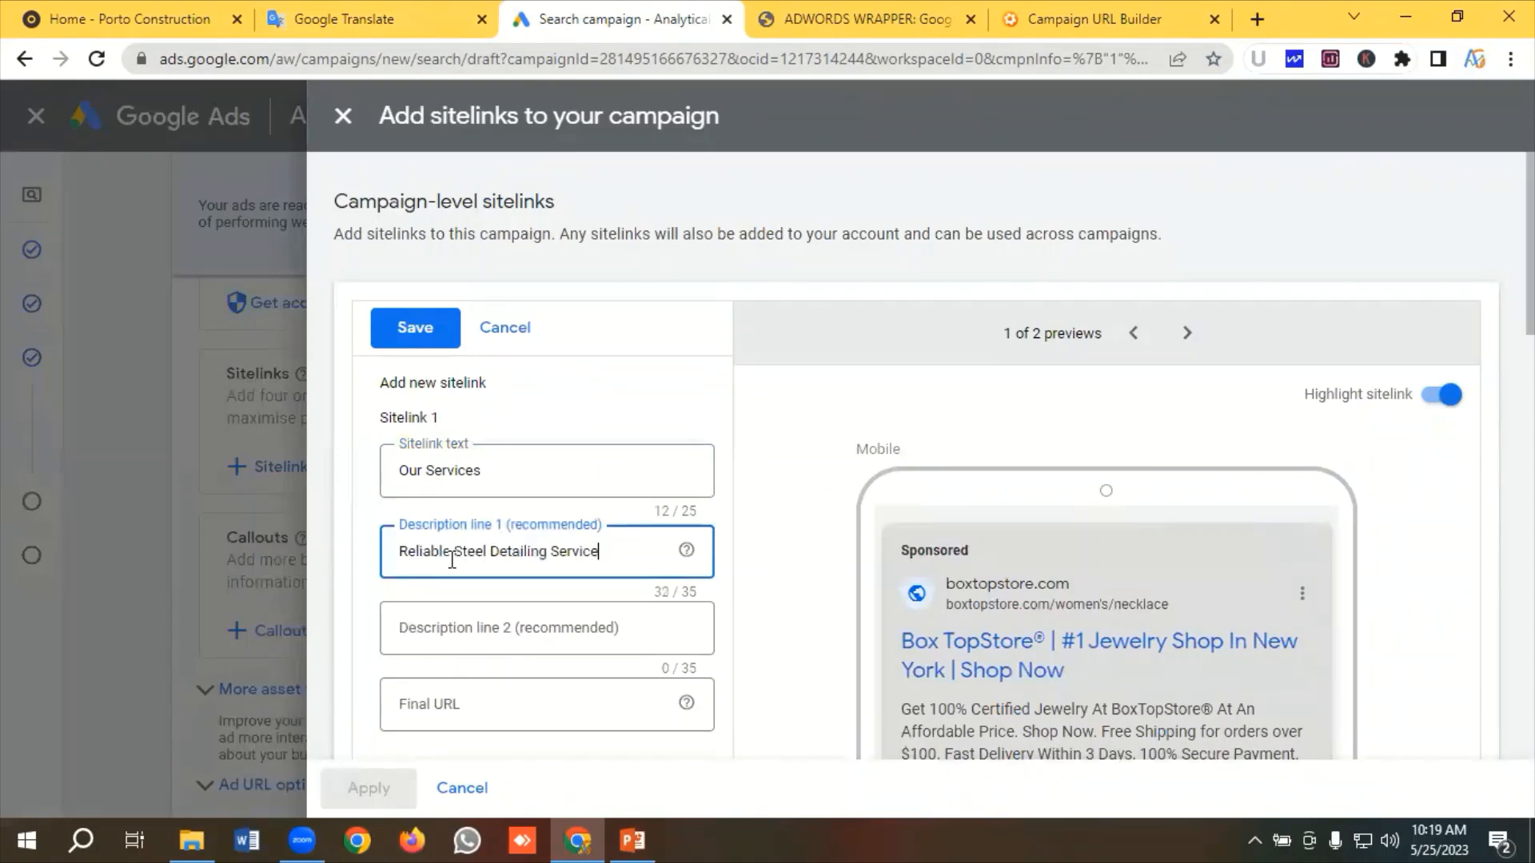
# Copy "Provide Topnotch Detailing Solution" from the Google Translate notes into description line 2 of Sitelink 1 in Google Ads
pyautogui.click(363, 10)
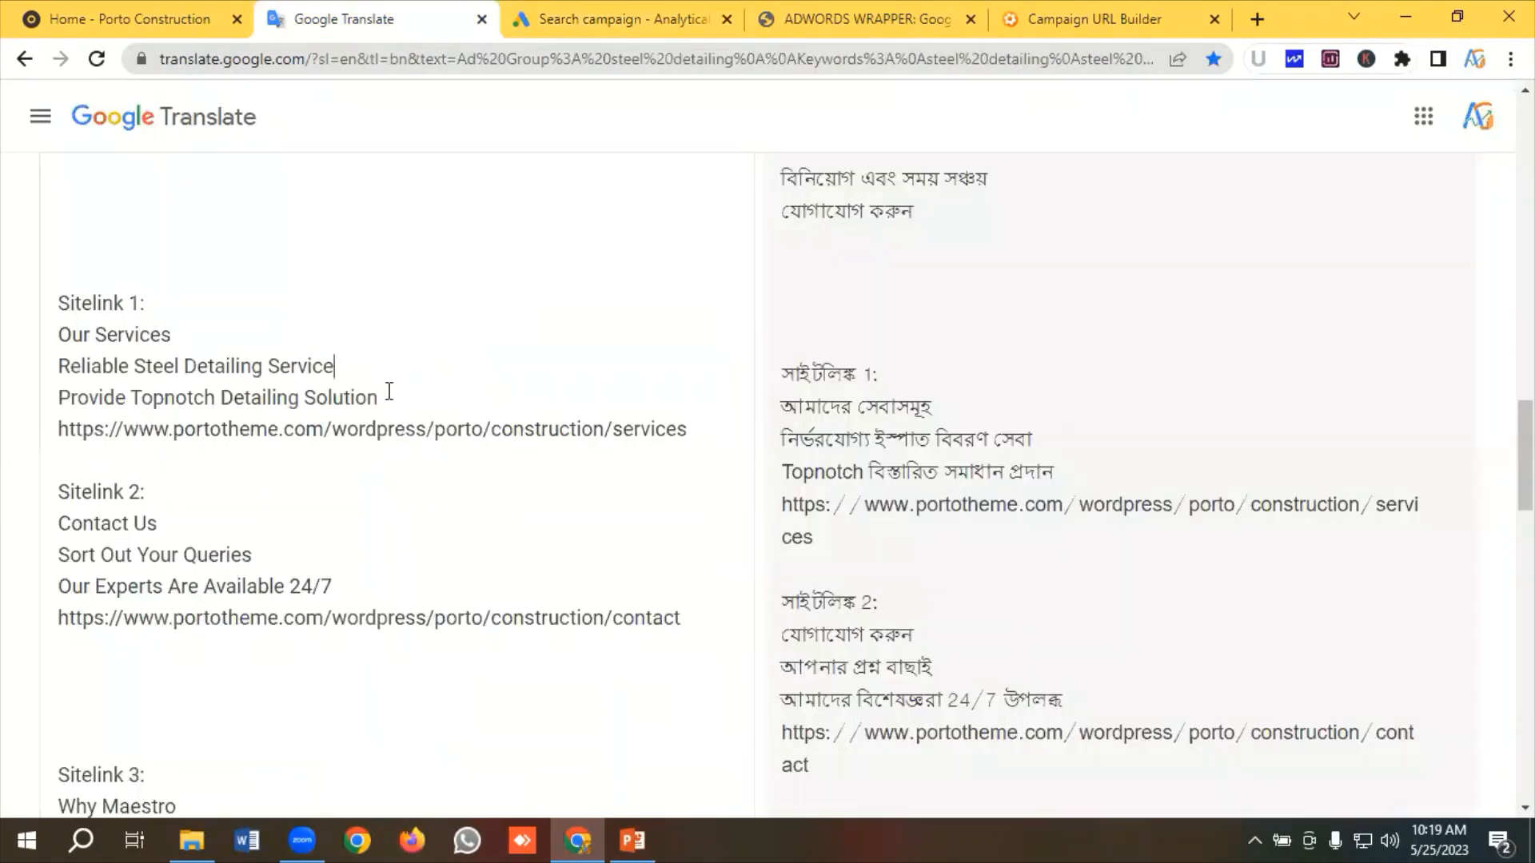
pyautogui.moveTo(378, 397); pyautogui.dragTo(64, 402)
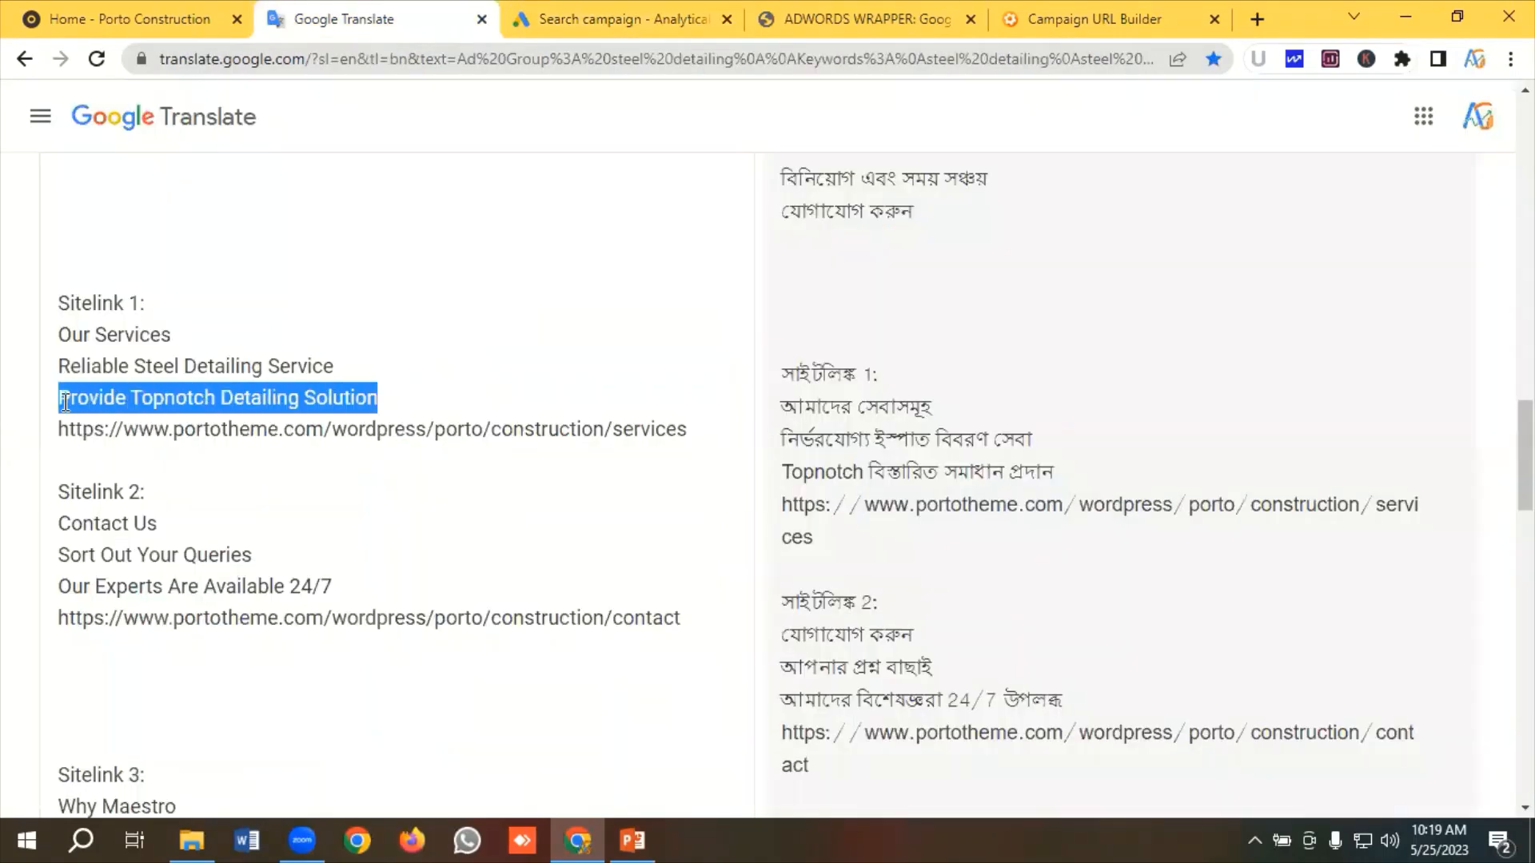
pyautogui.rightClick(132, 398)
pyautogui.click(185, 478)
pyautogui.click(568, 8)
pyautogui.click(466, 559)
pyautogui.press('Tab')
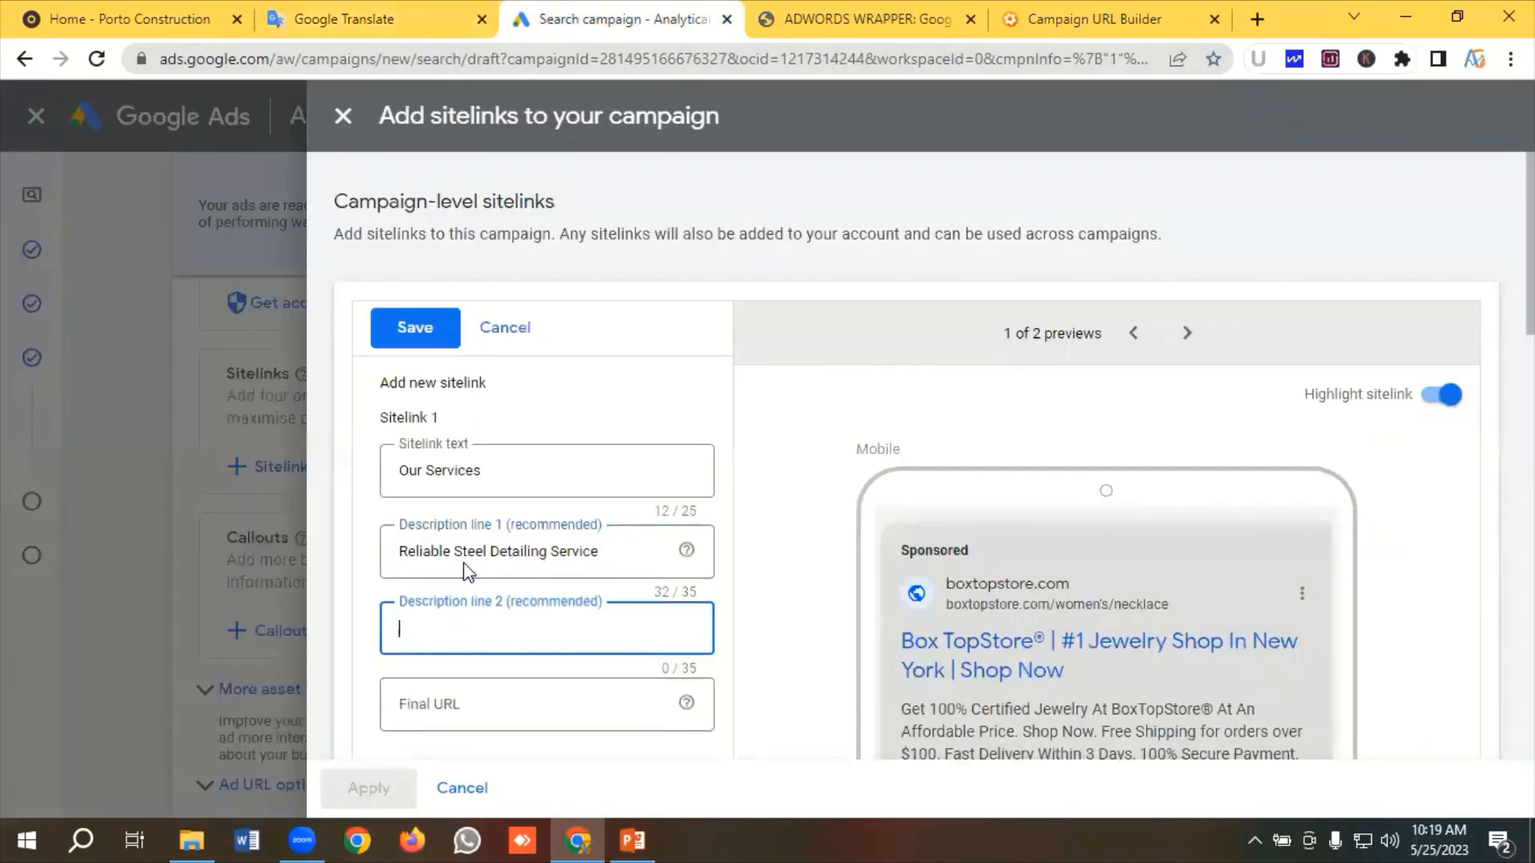
pyautogui.hotkey('ctrl', 'v')
pyautogui.scroll(-1, 470, 572)
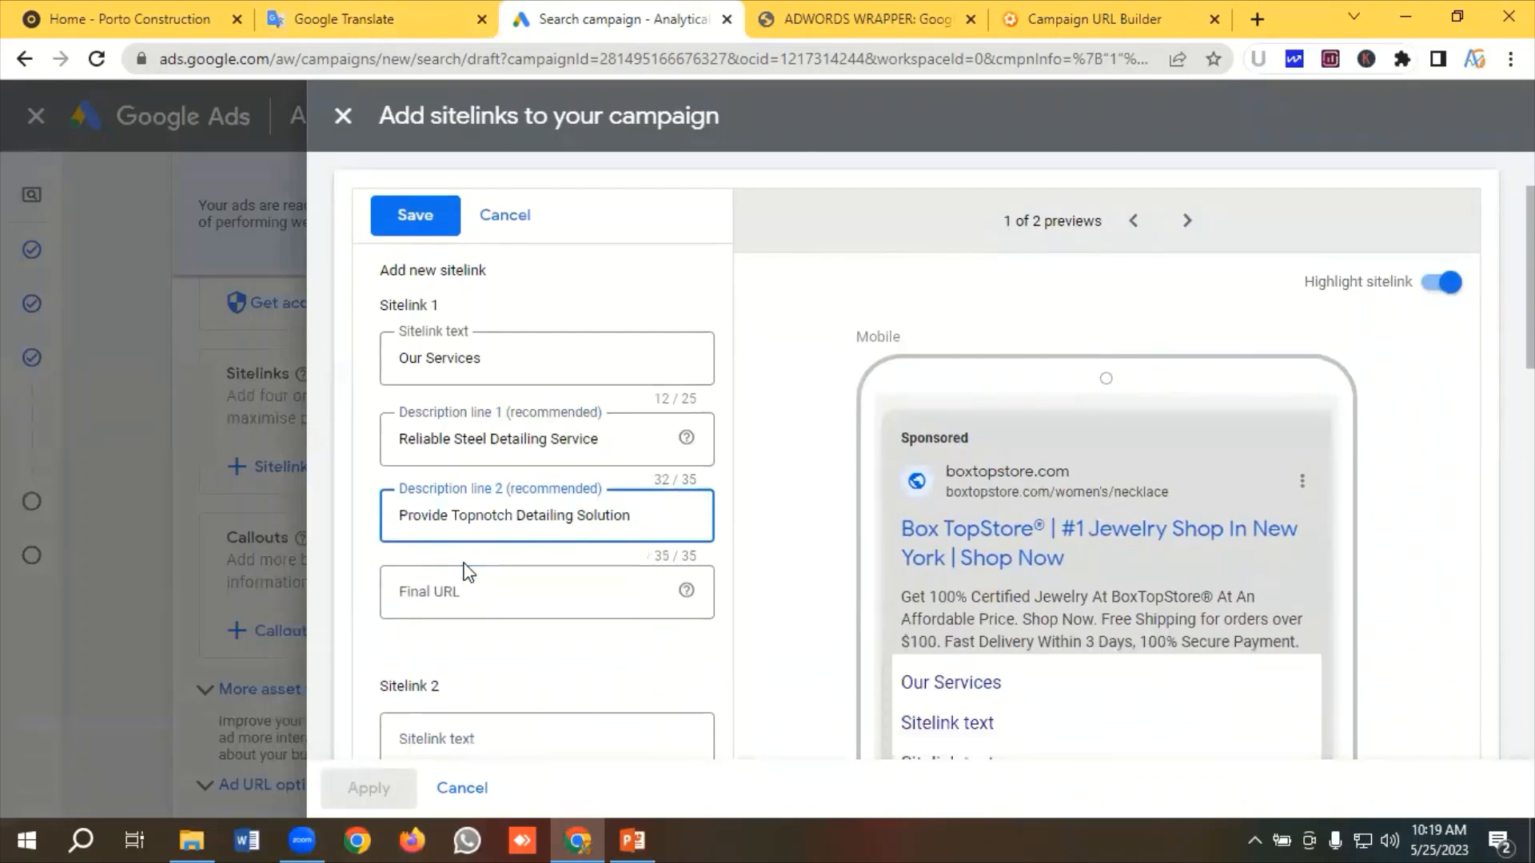
pyautogui.click(303, 12)
pyautogui.click(684, 429)
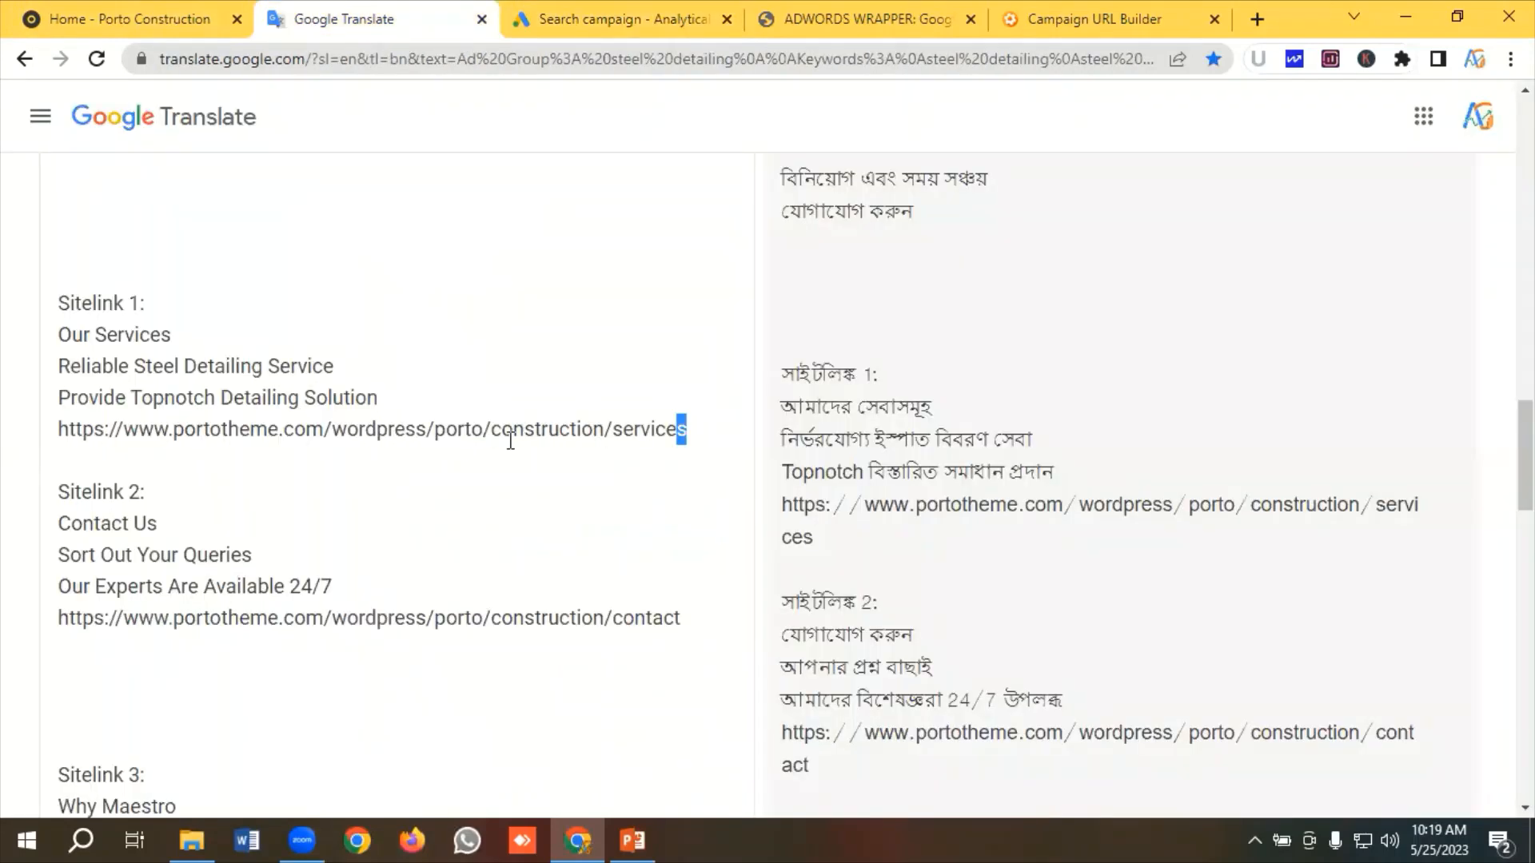
pyautogui.keyDown('shift'); pyautogui.click(54, 435); pyautogui.keyUp('shift')
pyautogui.rightClick(127, 430)
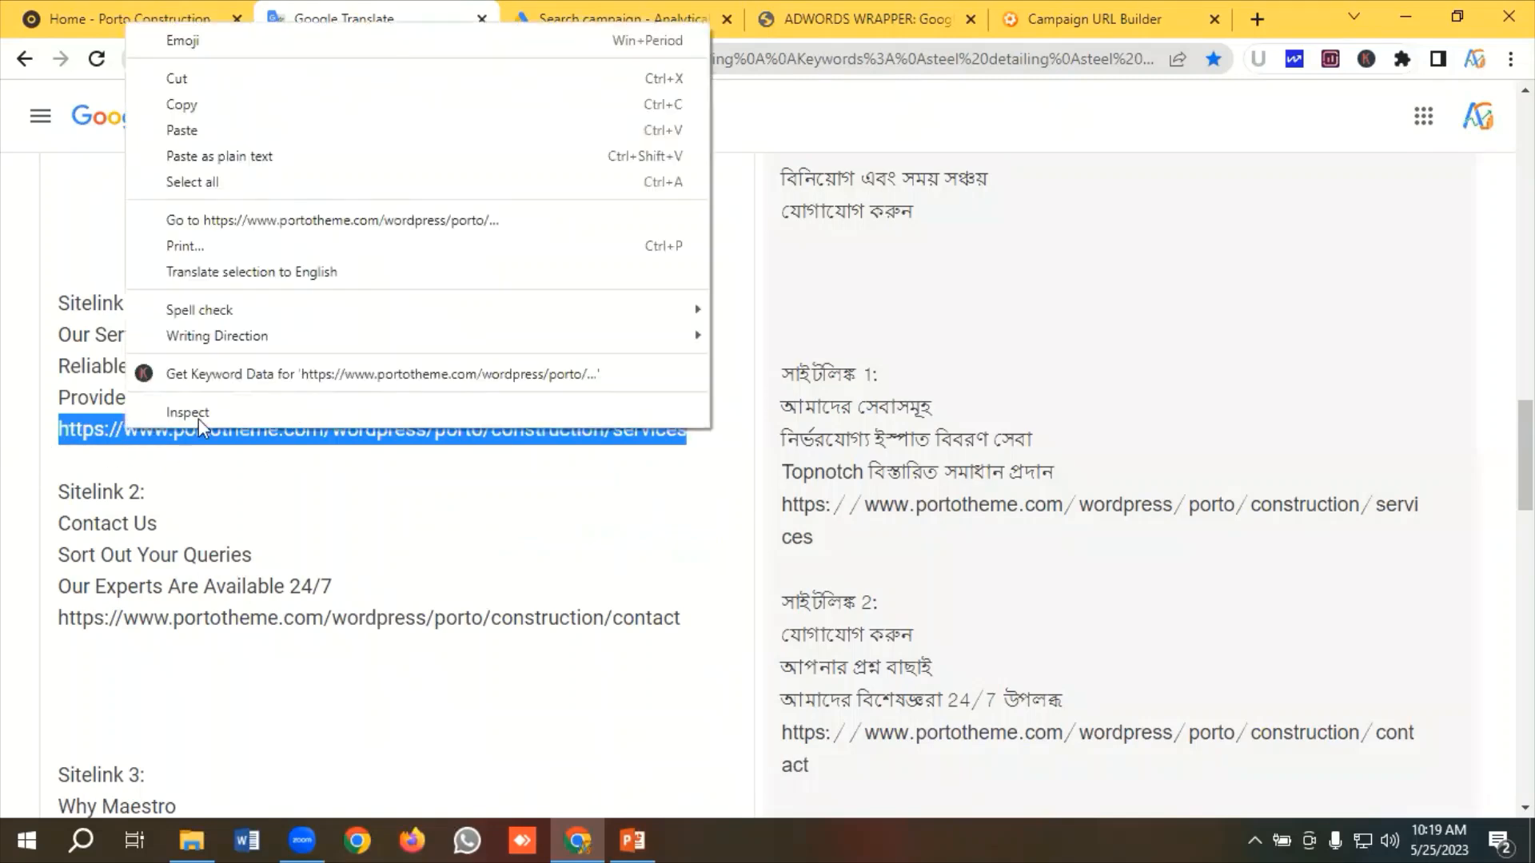
pyautogui.click(183, 108)
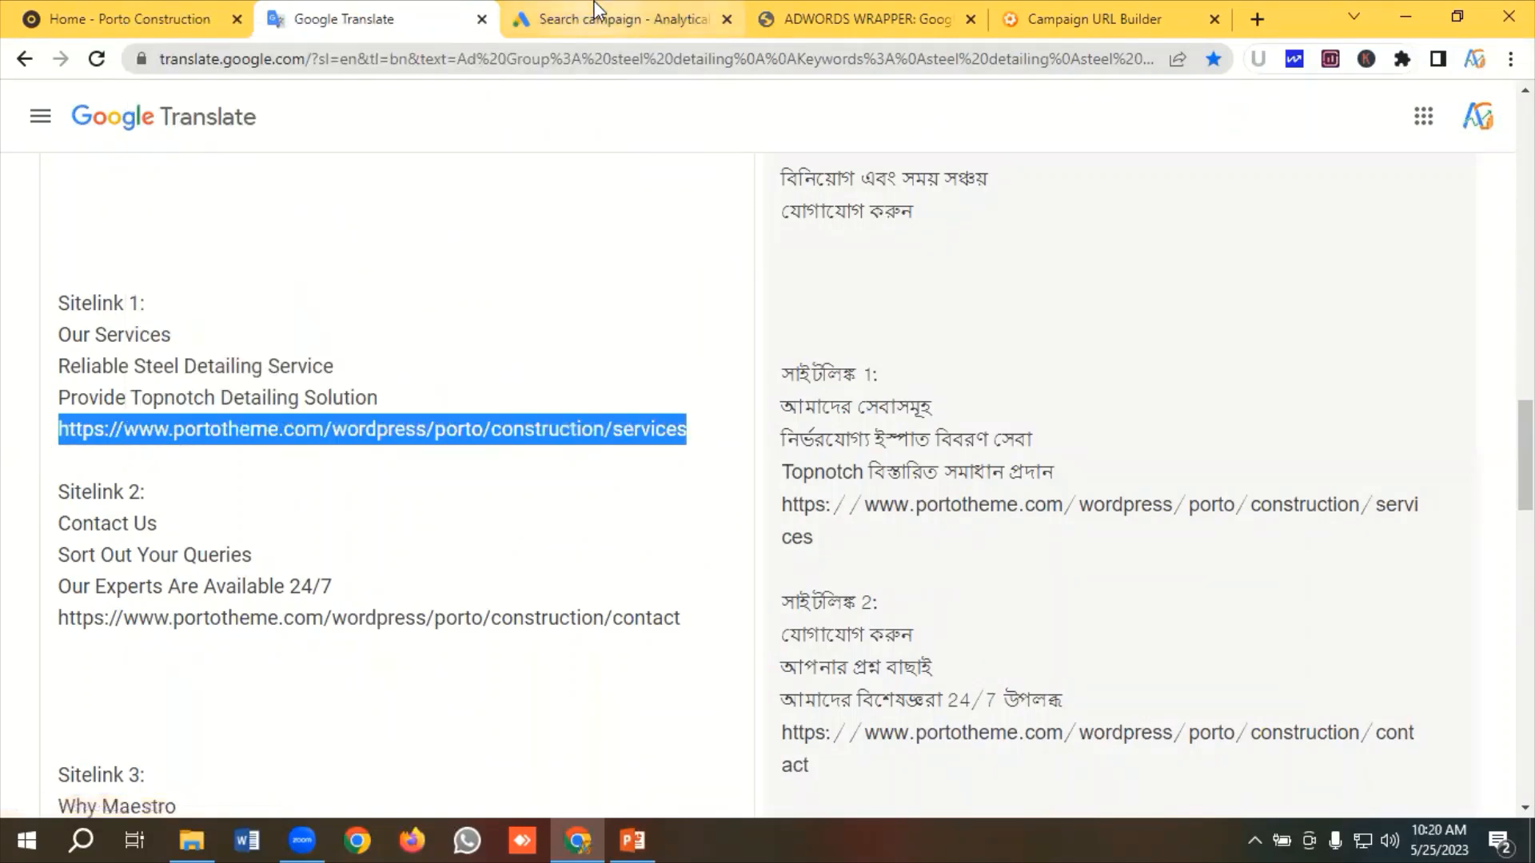
pyautogui.click(688, 18)
pyautogui.press('Tab')
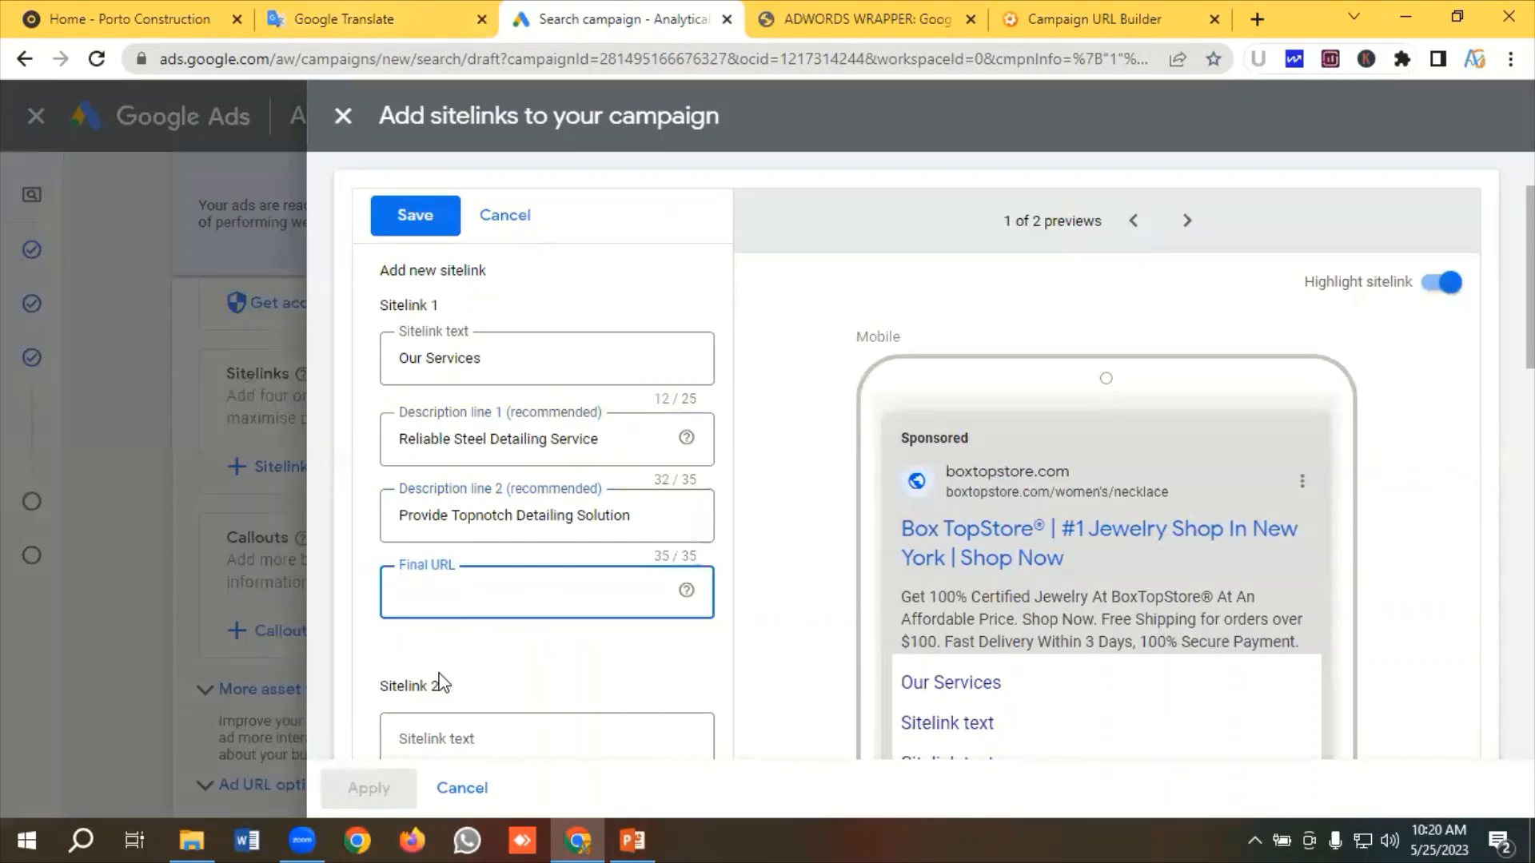
pyautogui.hotkey('ctrl', 'v')
# Copy "Contact Us" from the Google Translate notes into the sitelink text of Sitelink 2 in Google Ads
pyautogui.scroll(-3, 439, 683)
pyautogui.click(474, 508)
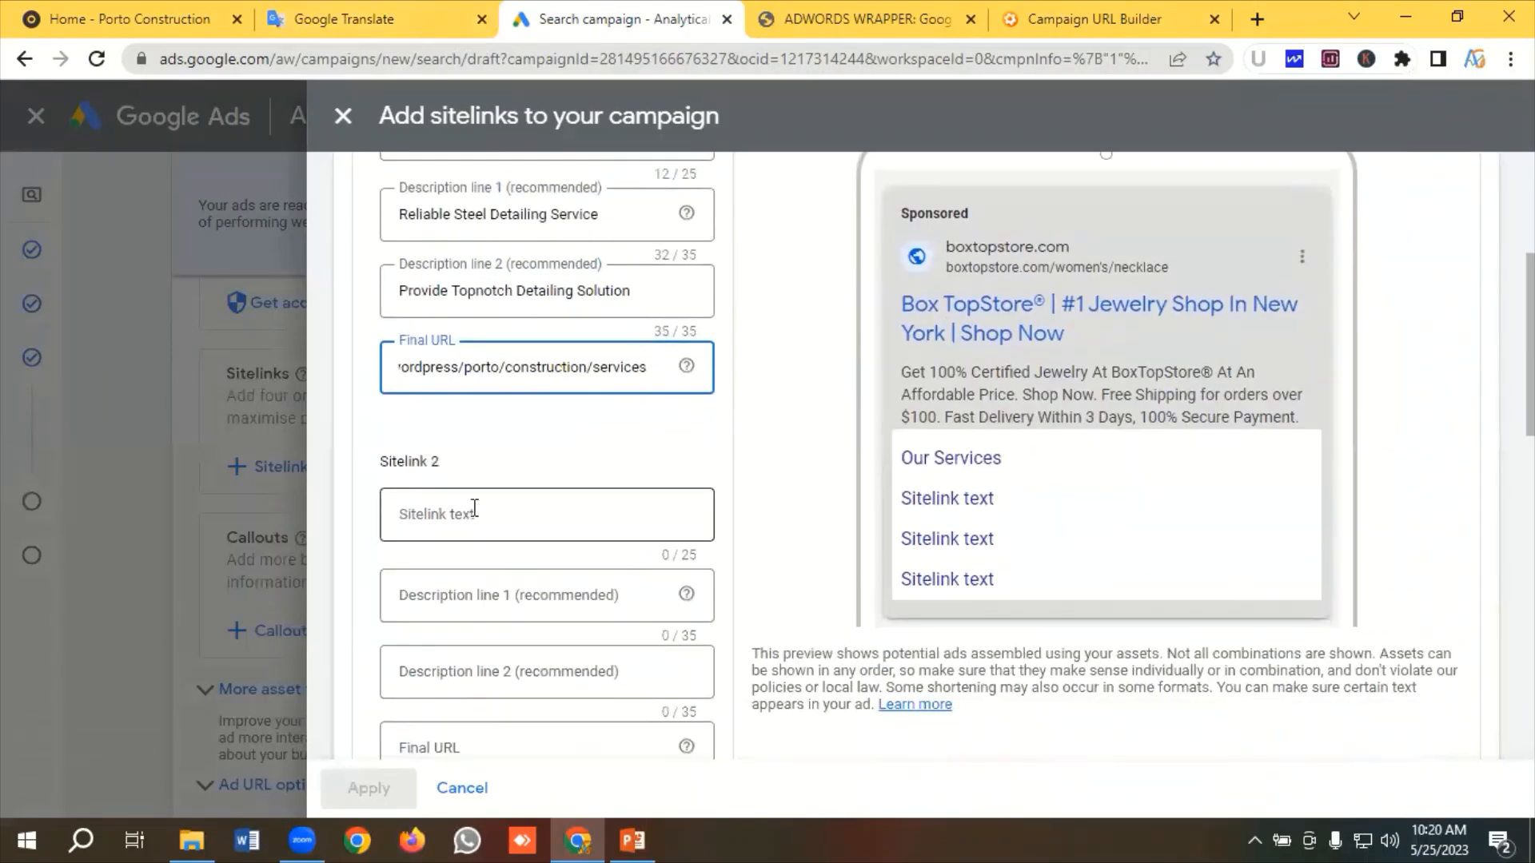
pyautogui.hotkey('ctrl', 'shift', 'Tab')
pyautogui.scroll(-2, 121, 457)
pyautogui.scroll(-1, 122, 458)
pyautogui.tripleClick(119, 299)
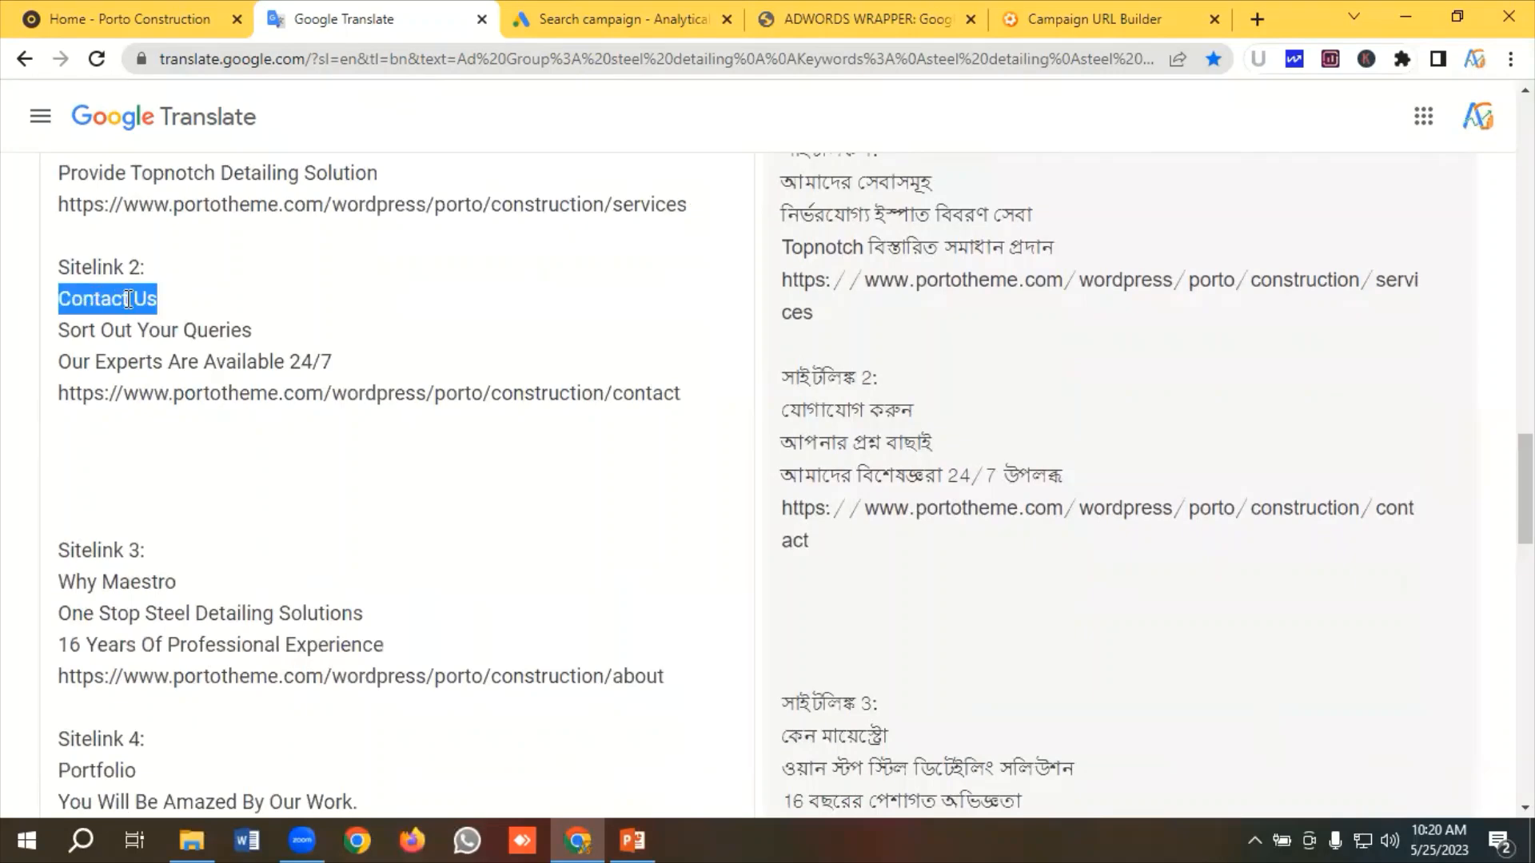
pyautogui.rightClick(128, 299)
pyautogui.click(192, 381)
pyautogui.click(576, 4)
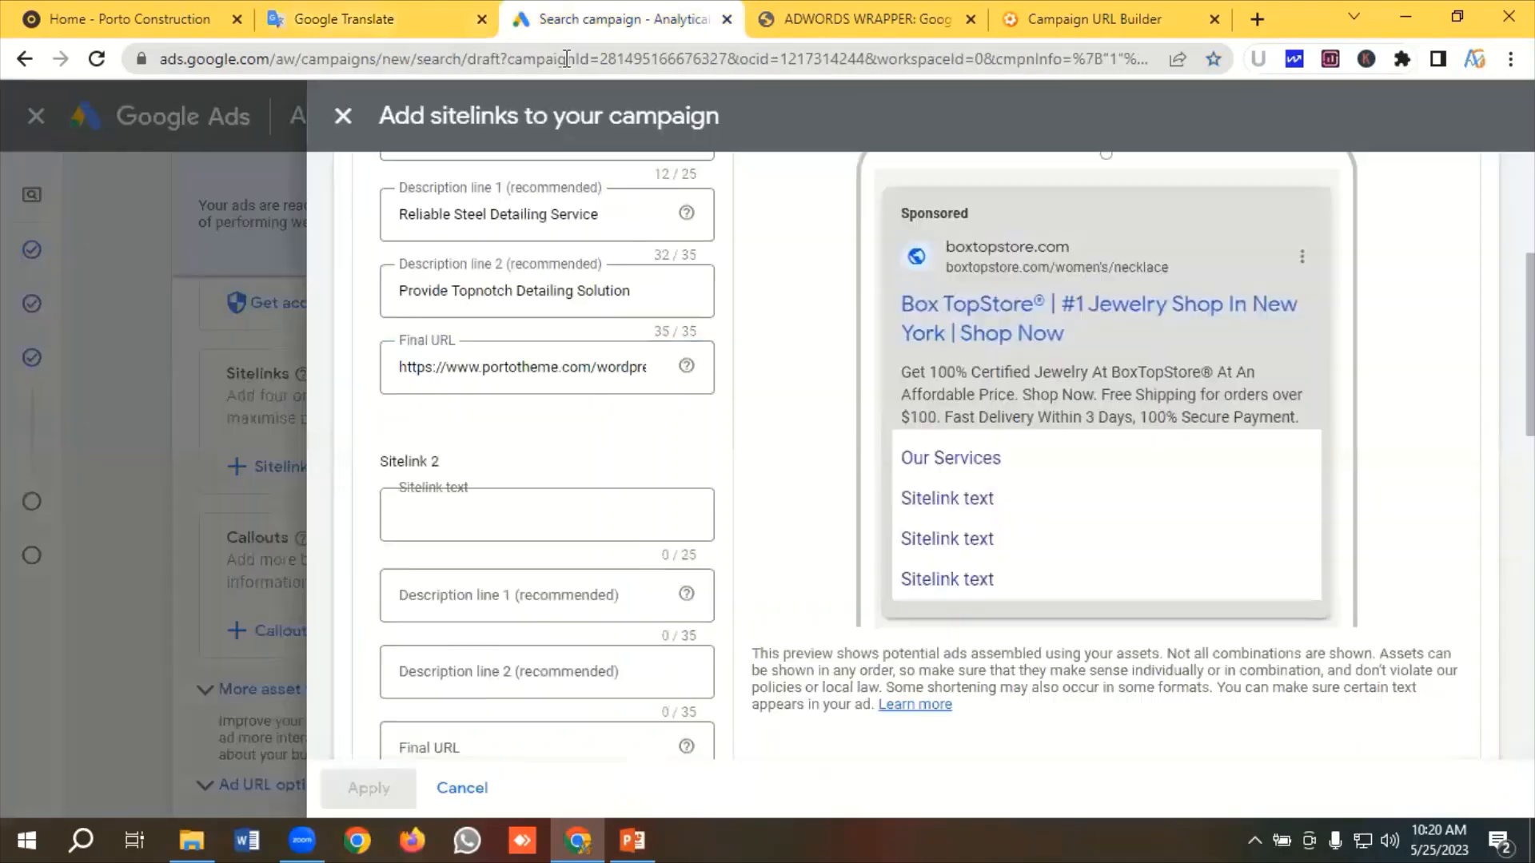
pyautogui.hotkey('ctrl', 'v')
# Copy "Sort Out Your Queries" from the Google Translate notes into description line 1 of Sitelink 2 in Google Ads
pyautogui.scroll(-2, 468, 474)
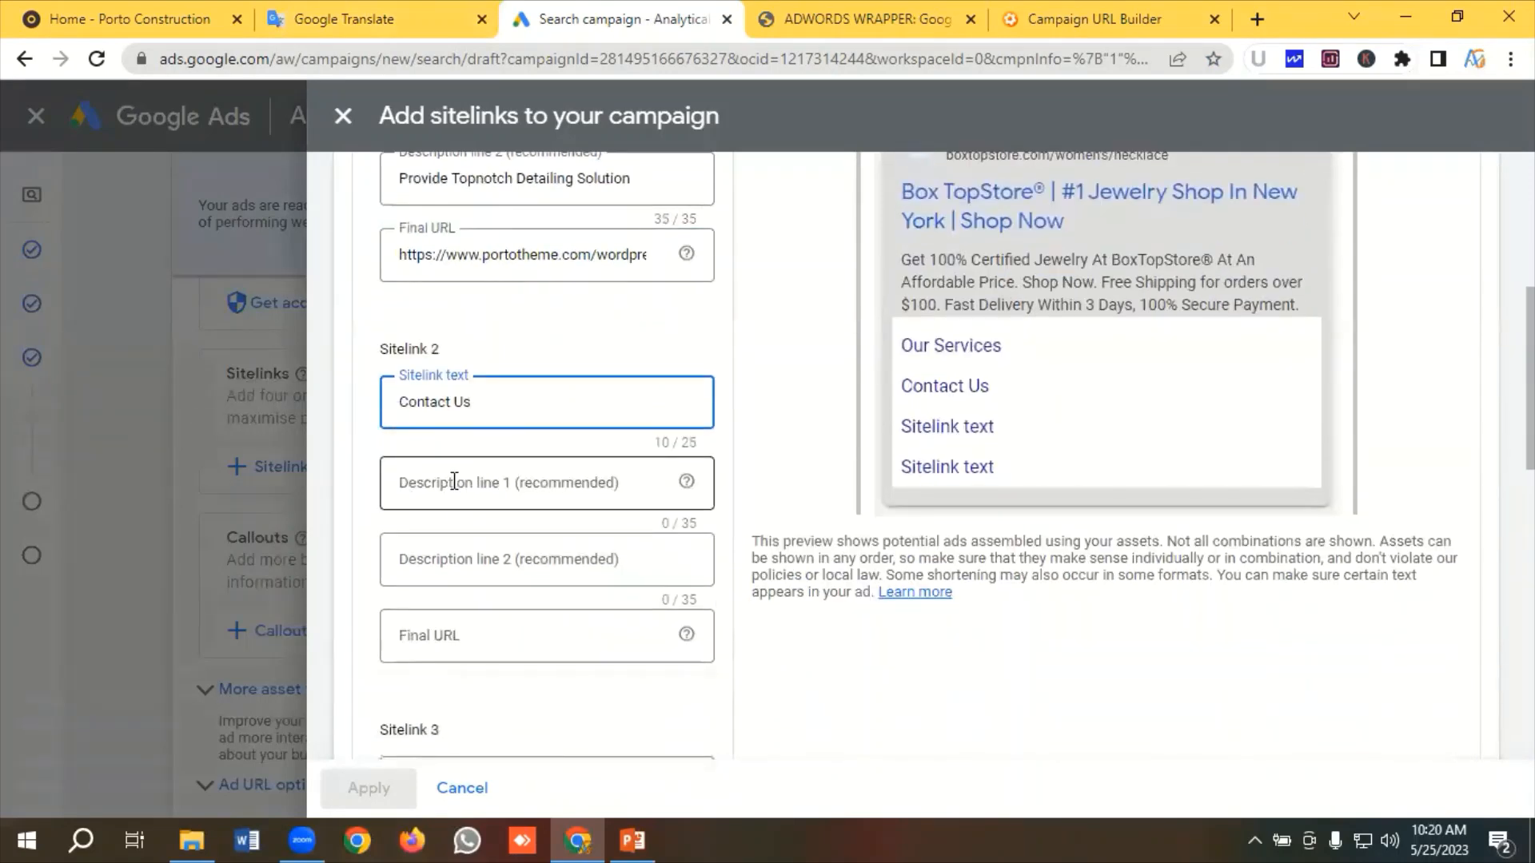
pyautogui.click(454, 482)
pyautogui.click(362, 3)
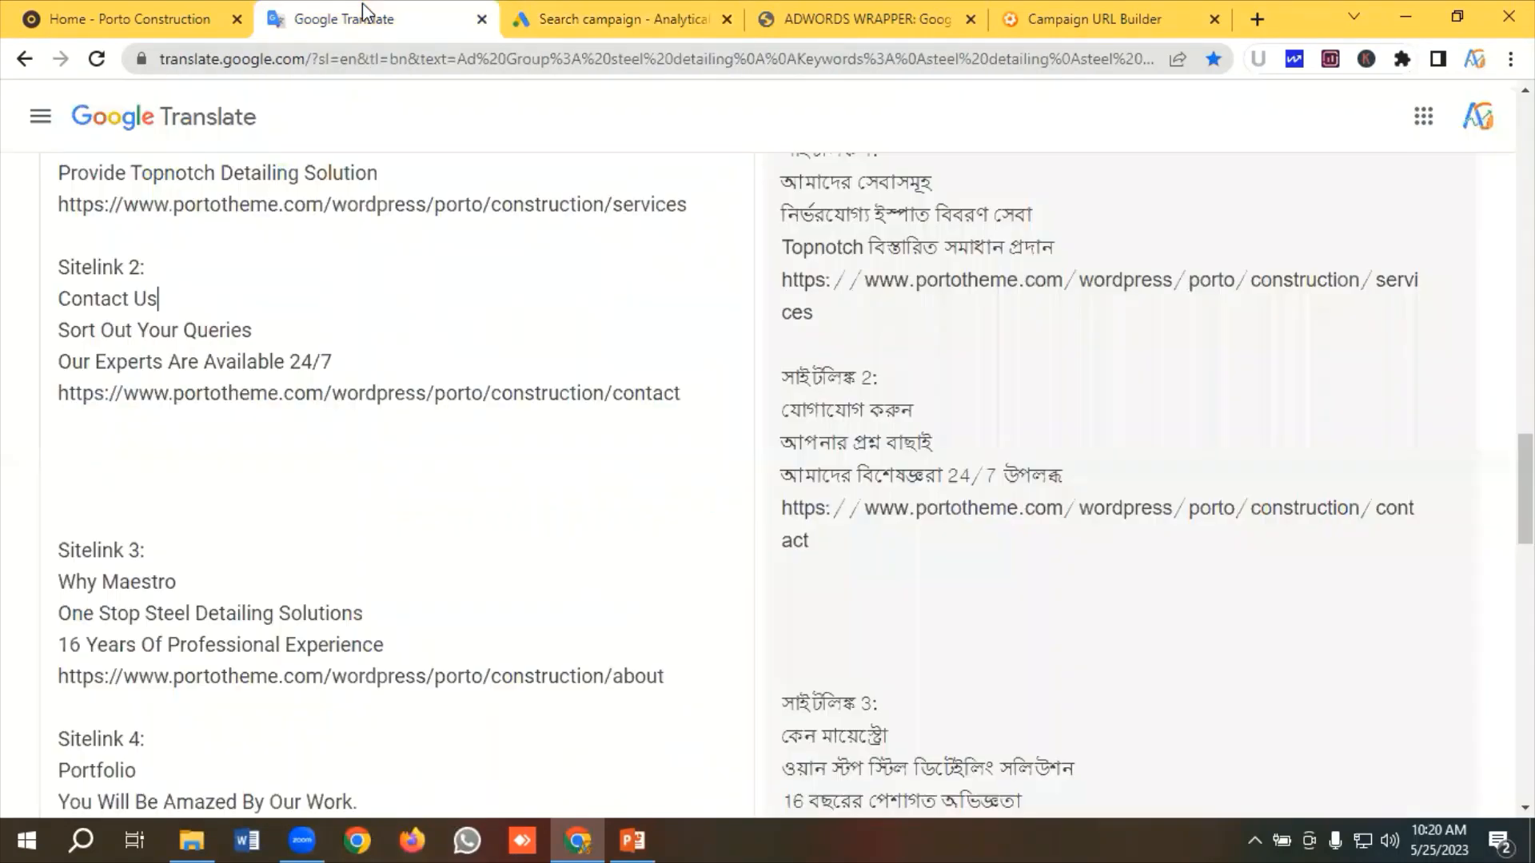
pyautogui.moveTo(253, 330); pyautogui.dragTo(59, 331)
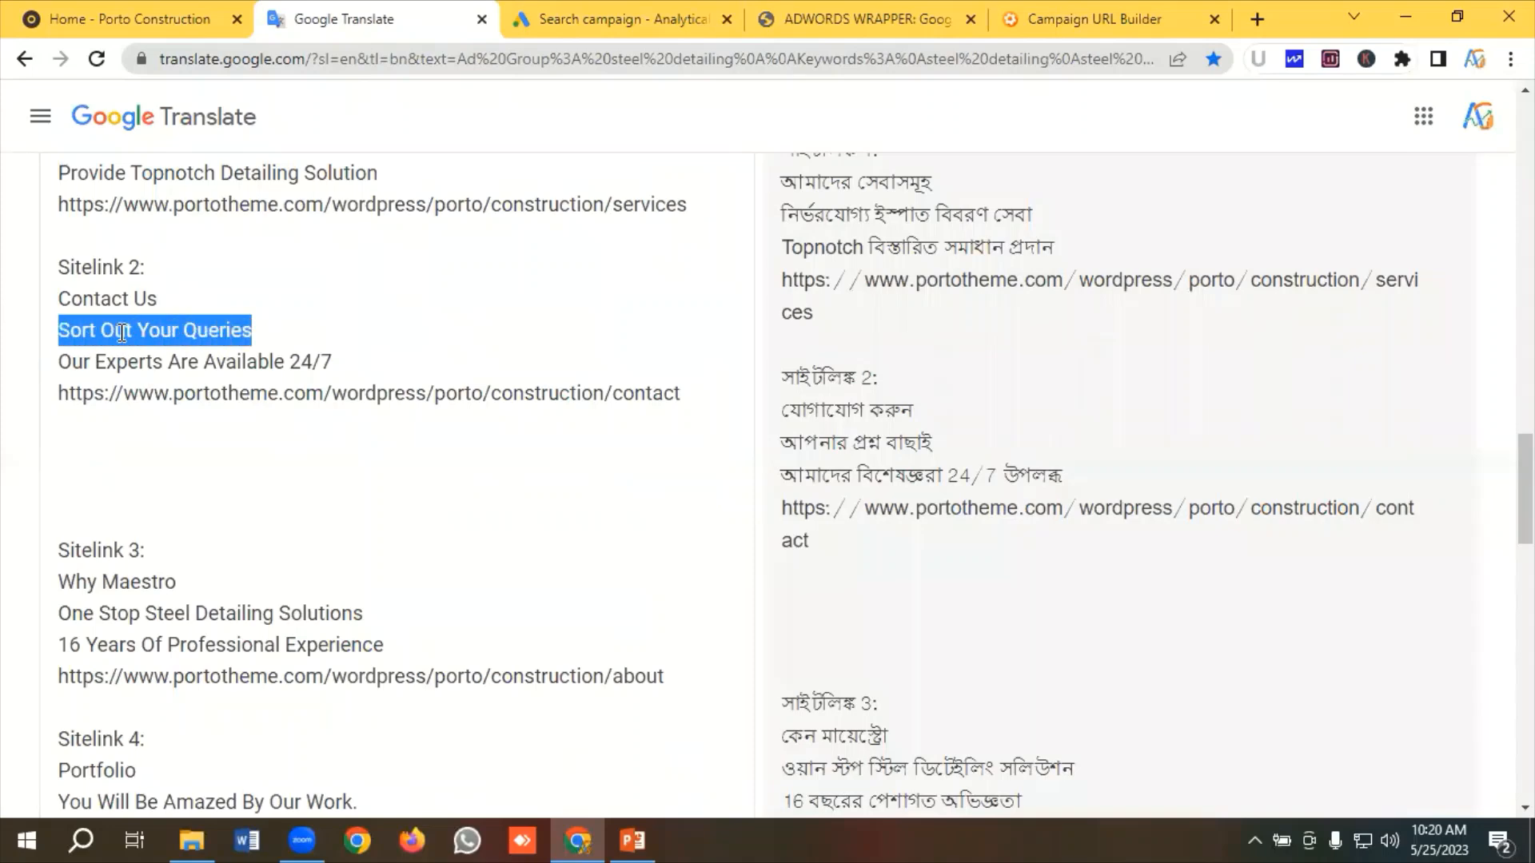
pyautogui.rightClick(189, 332)
pyautogui.click(240, 415)
pyautogui.click(562, 27)
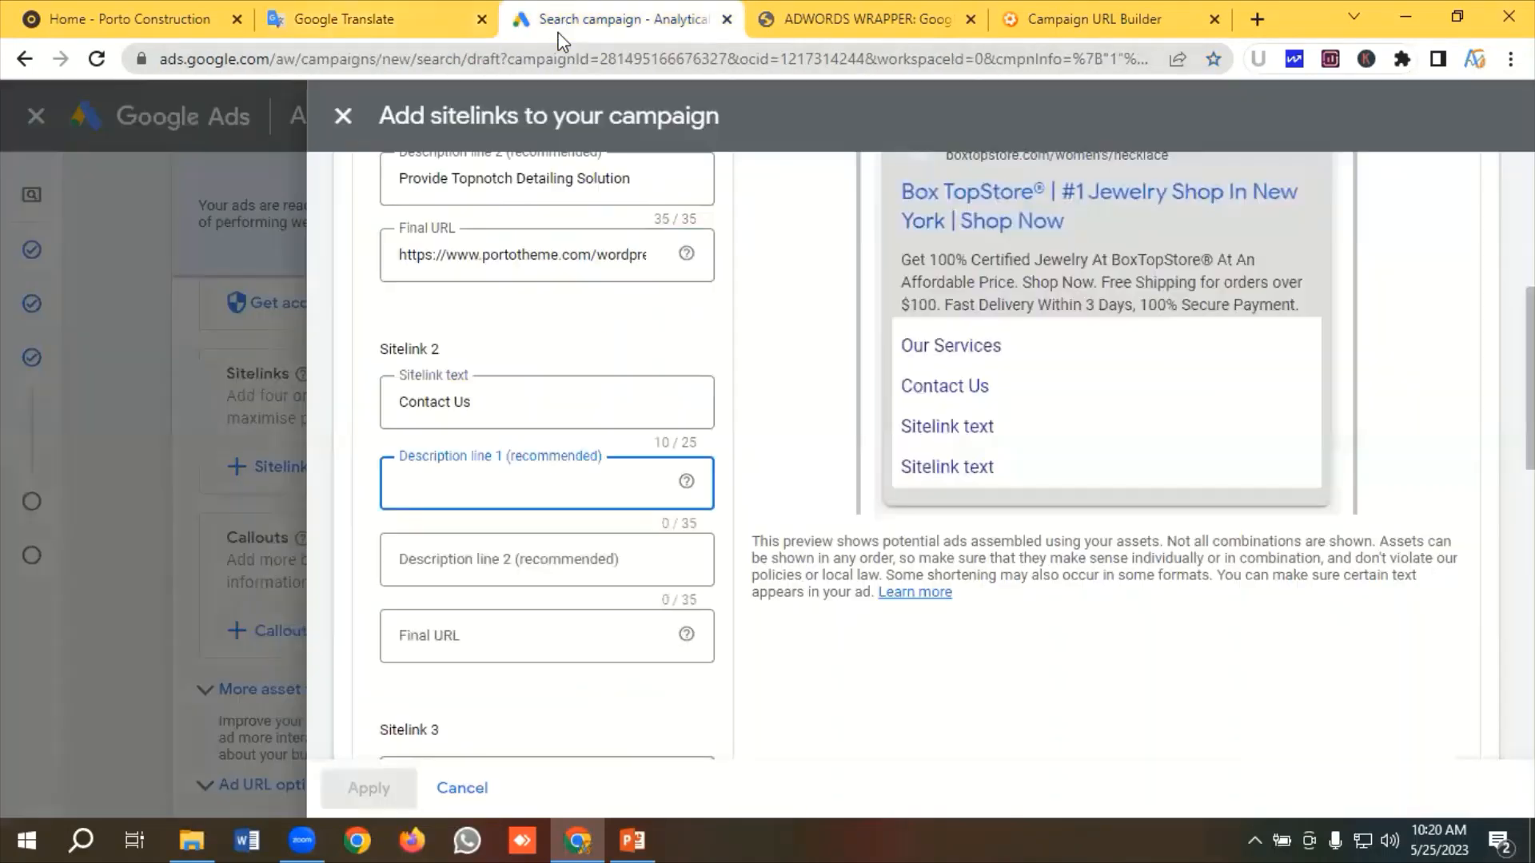
pyautogui.hotkey('ctrl', 'v')
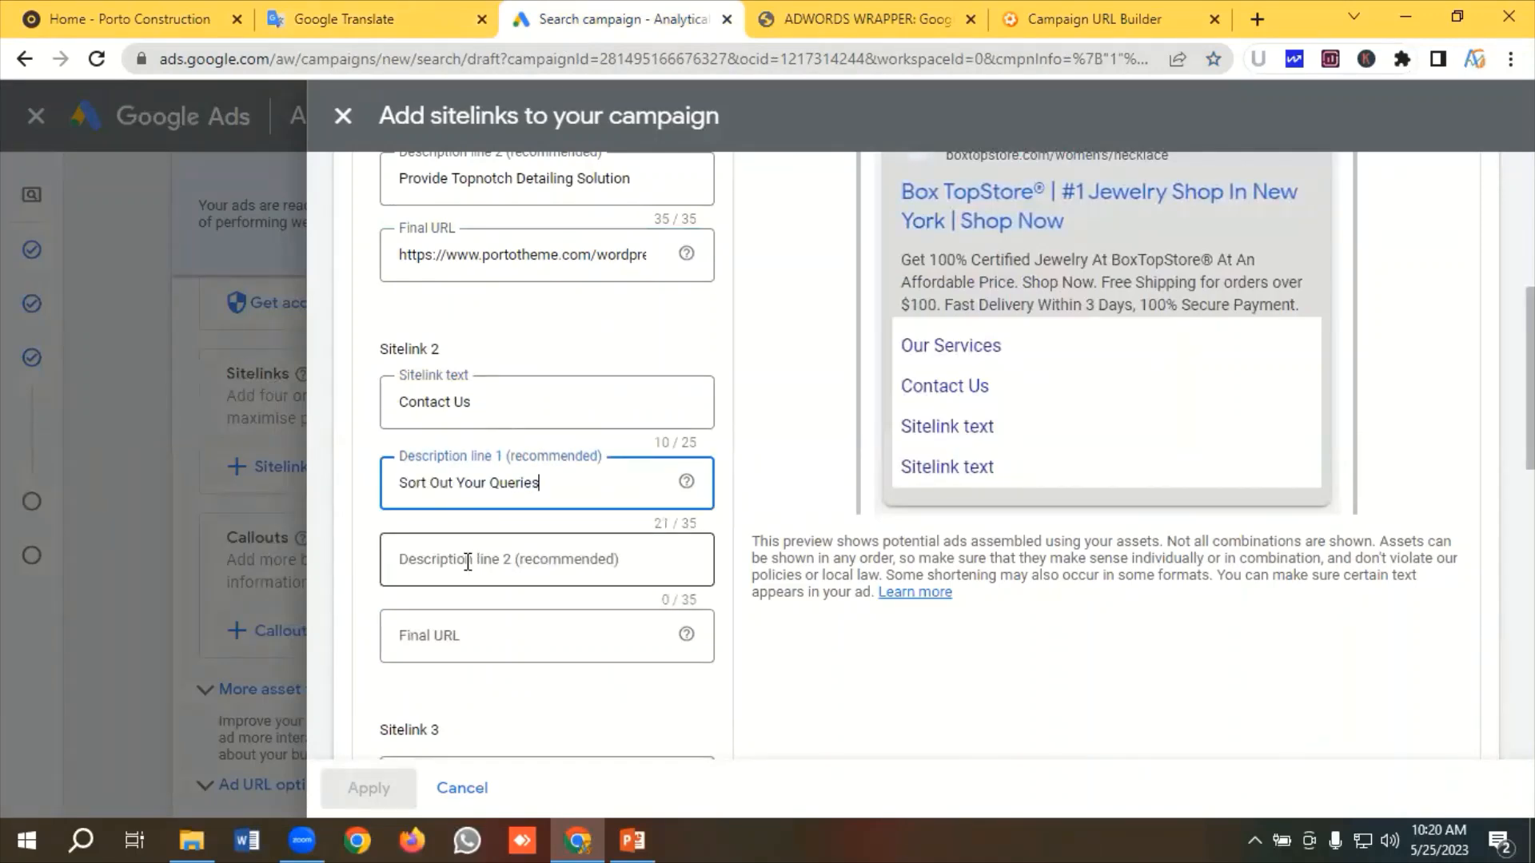
# Copy "Our Experts Are Available 24/7" from the Google Translate notes into description line 2 of Sitelink 2 in Google Ads
pyautogui.click(465, 564)
pyautogui.click(343, 21)
pyautogui.moveTo(379, 360); pyautogui.dragTo(79, 367)
pyautogui.rightClick(153, 361)
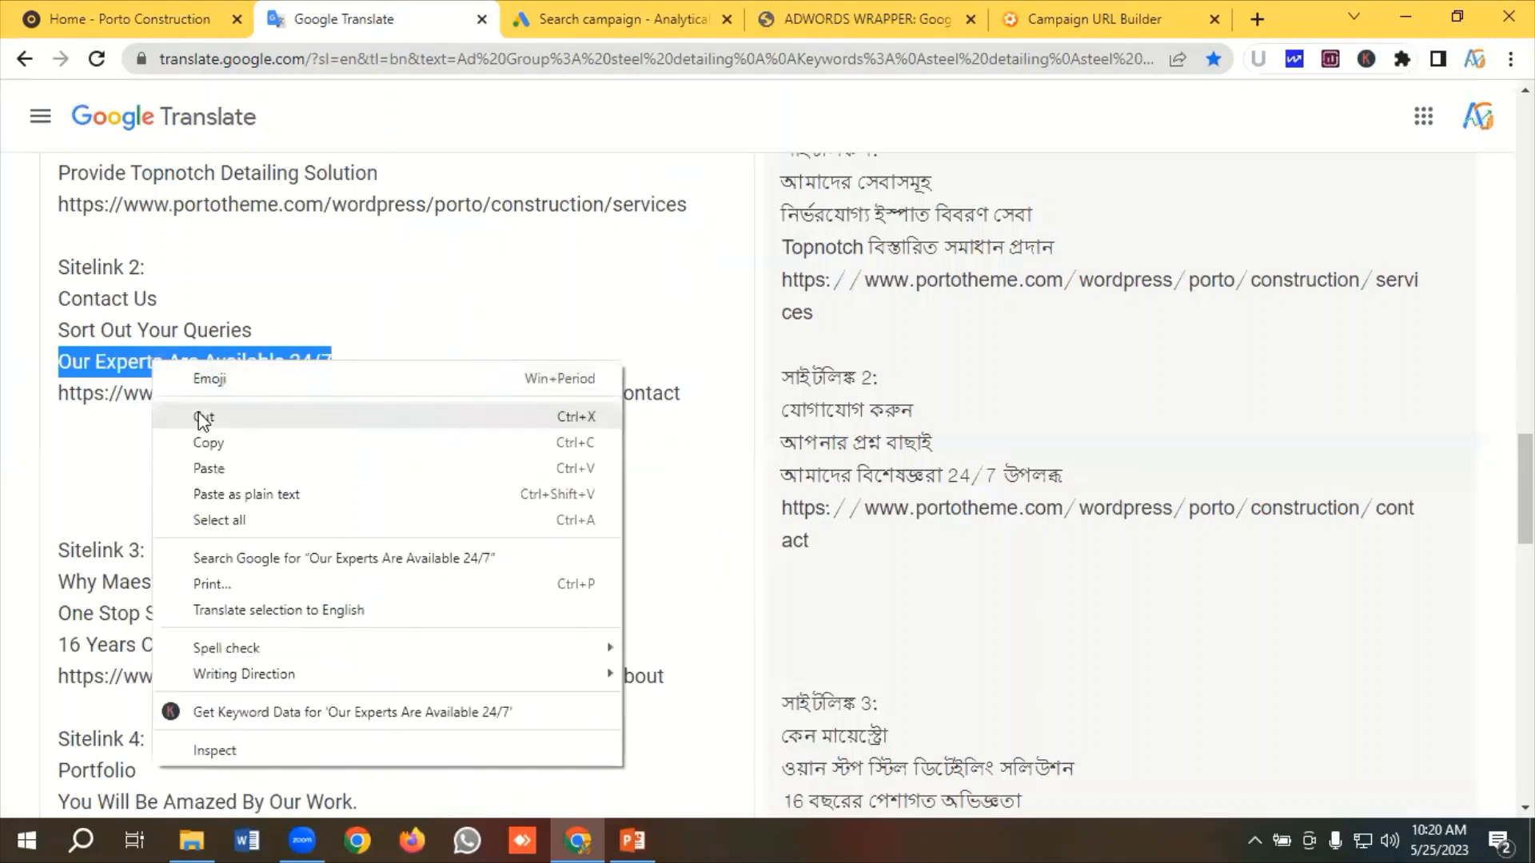
pyautogui.click(207, 442)
pyautogui.click(589, 11)
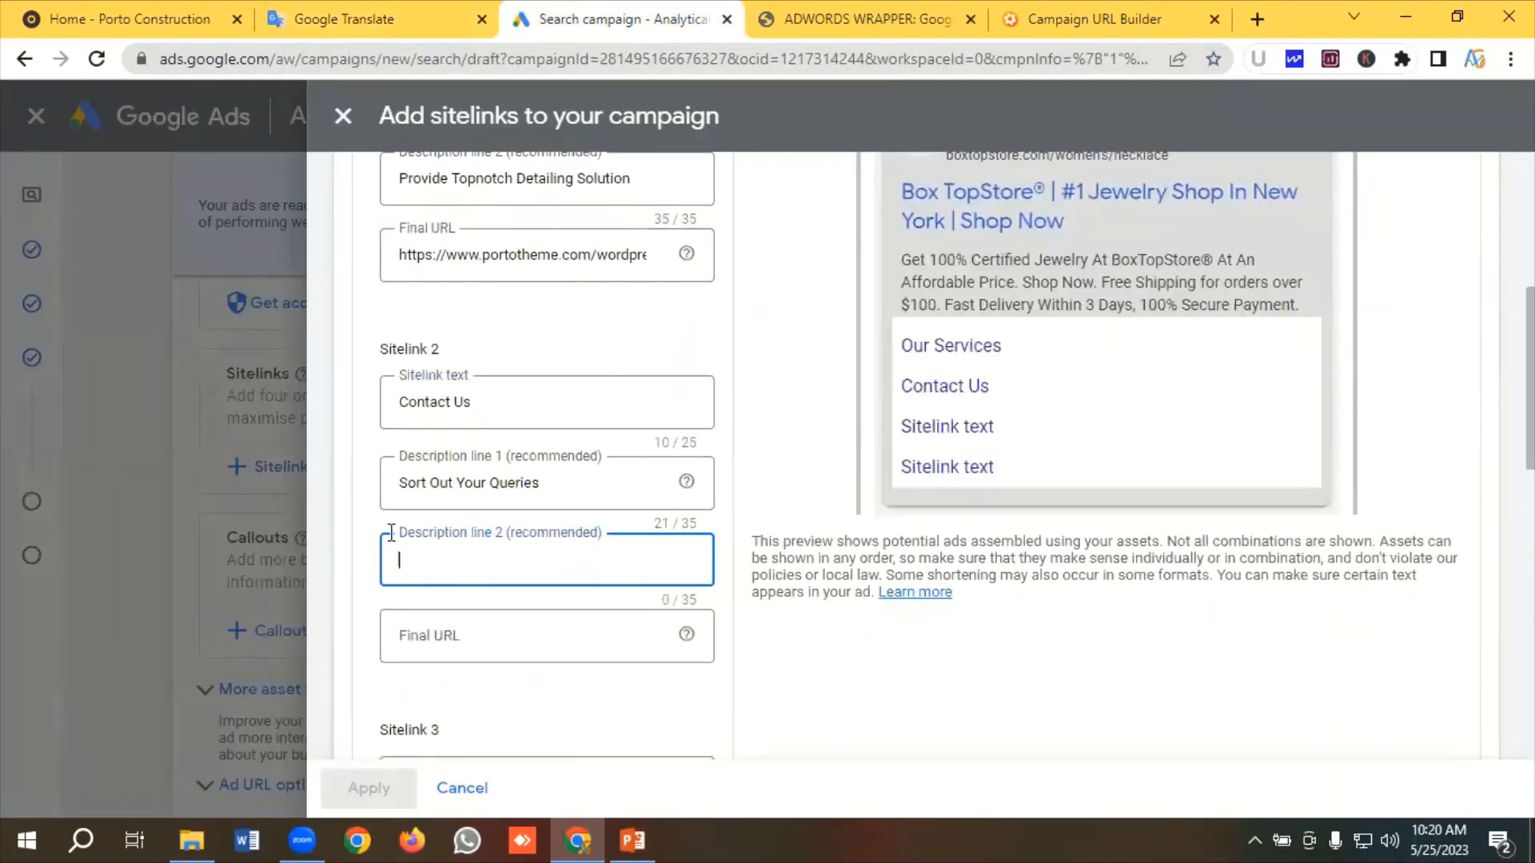
pyautogui.hotkey('ctrl', 'v')
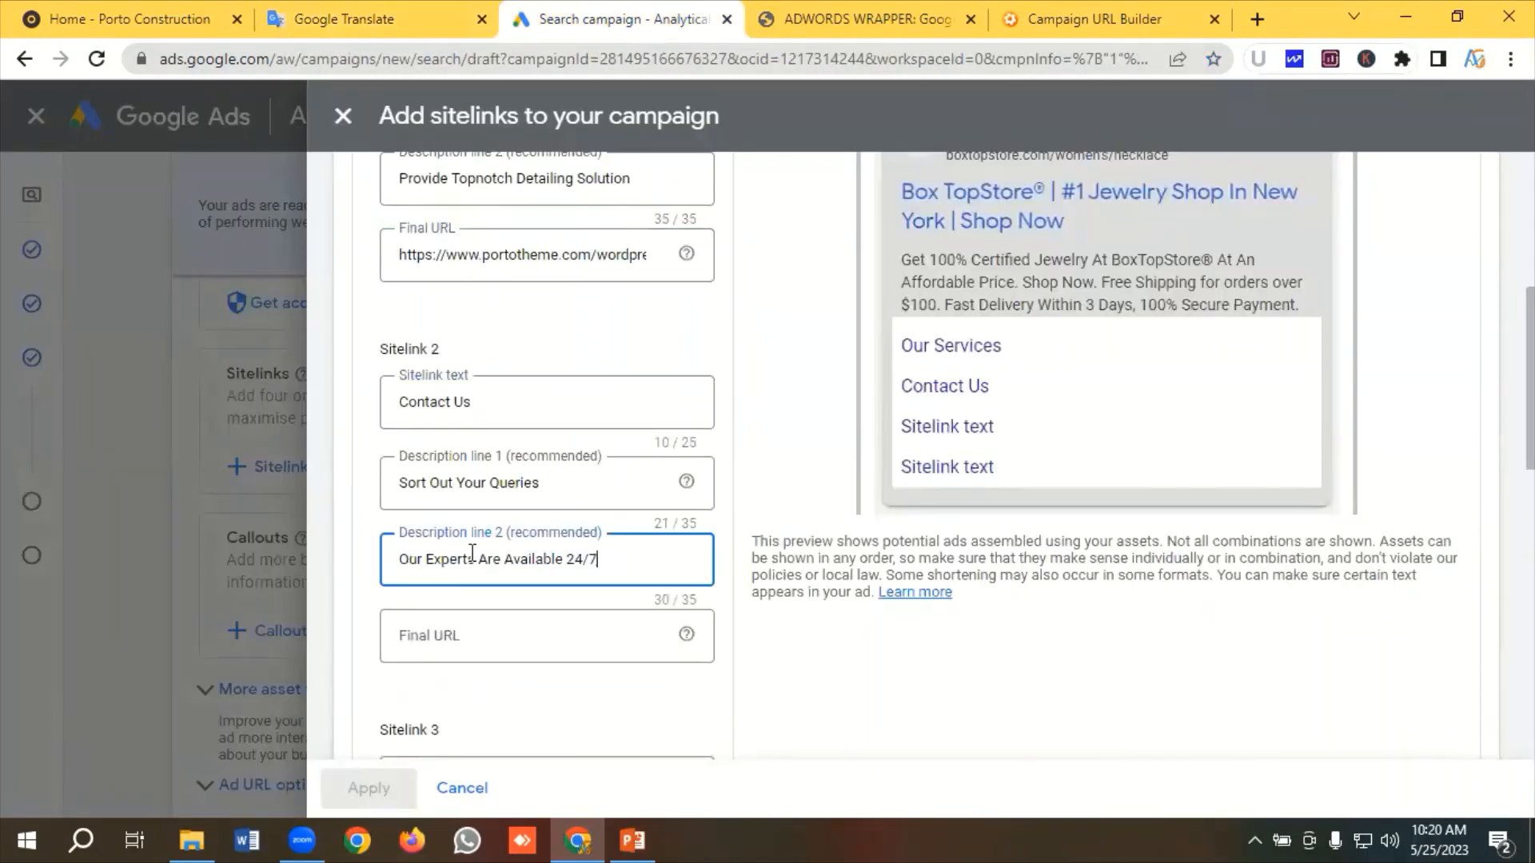
pyautogui.click(373, 8)
pyautogui.moveTo(686, 387); pyautogui.dragTo(102, 392)
pyautogui.tripleClick(58, 400)
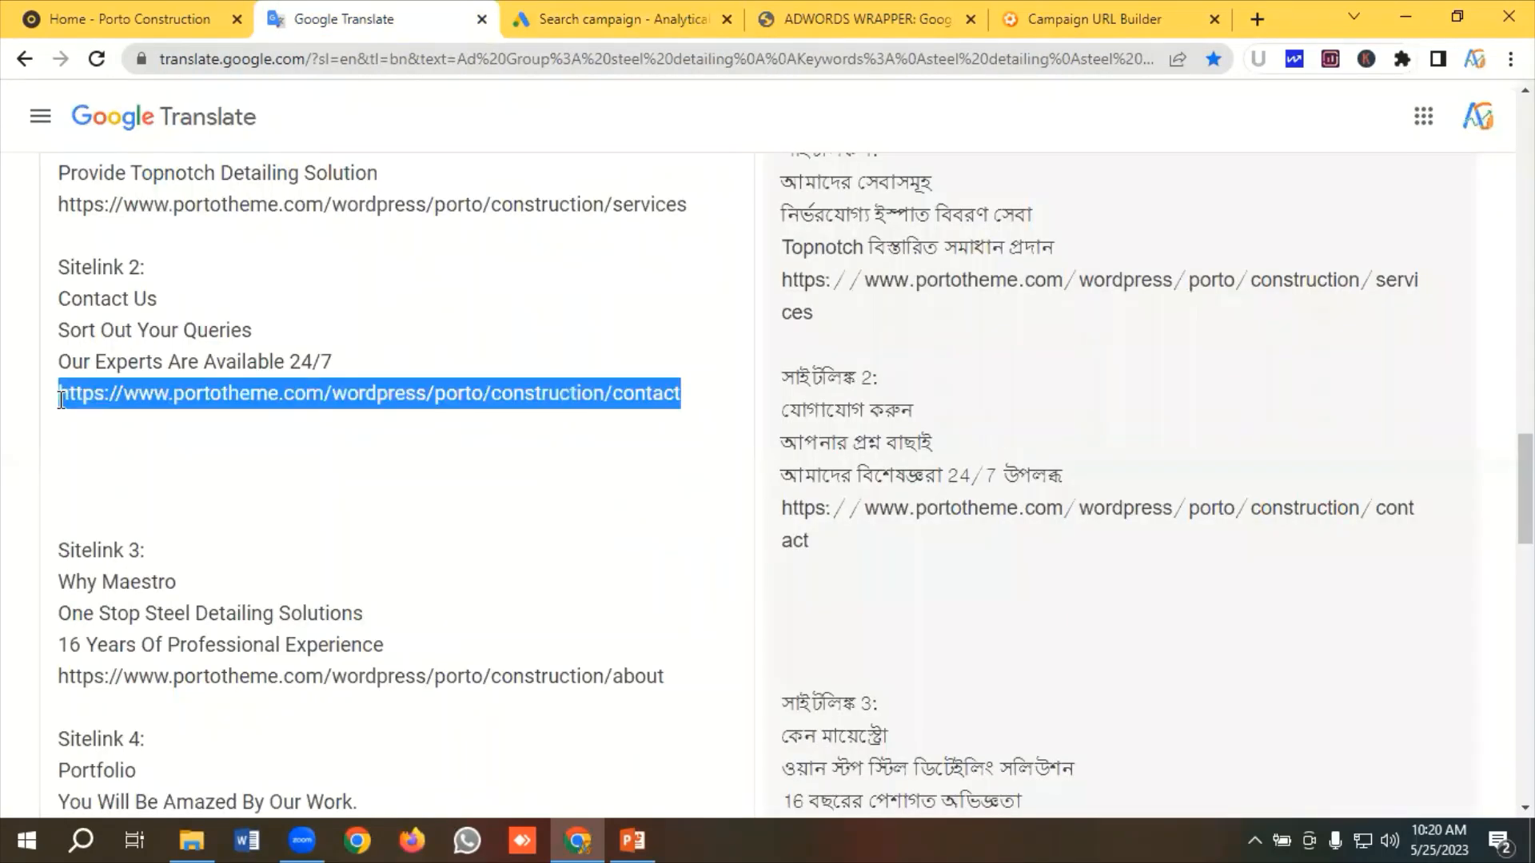
pyautogui.rightClick(140, 393)
pyautogui.click(209, 475)
pyautogui.click(624, 18)
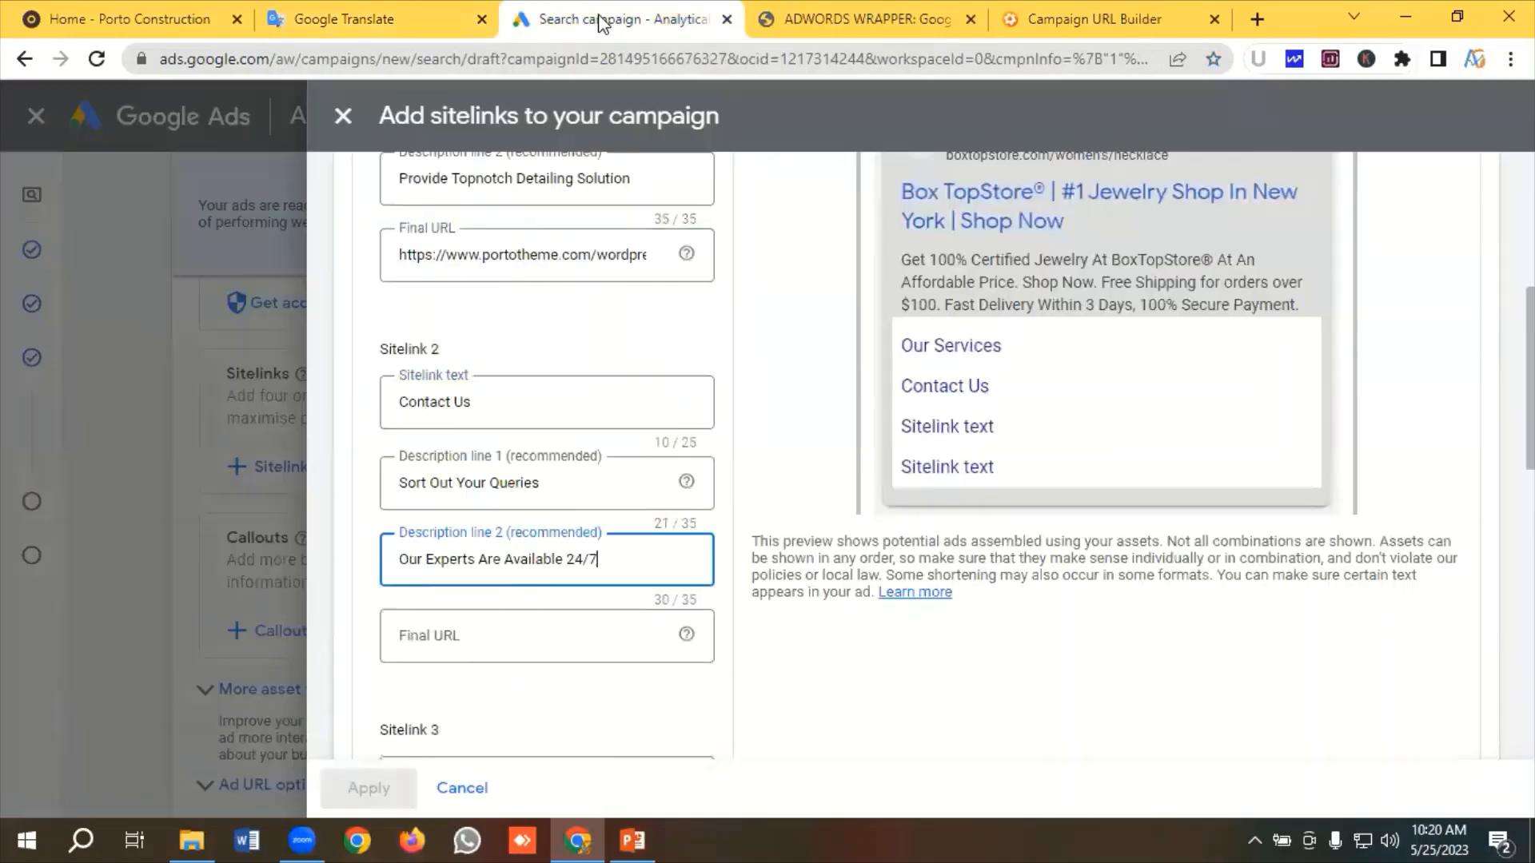
pyautogui.press('Tab')
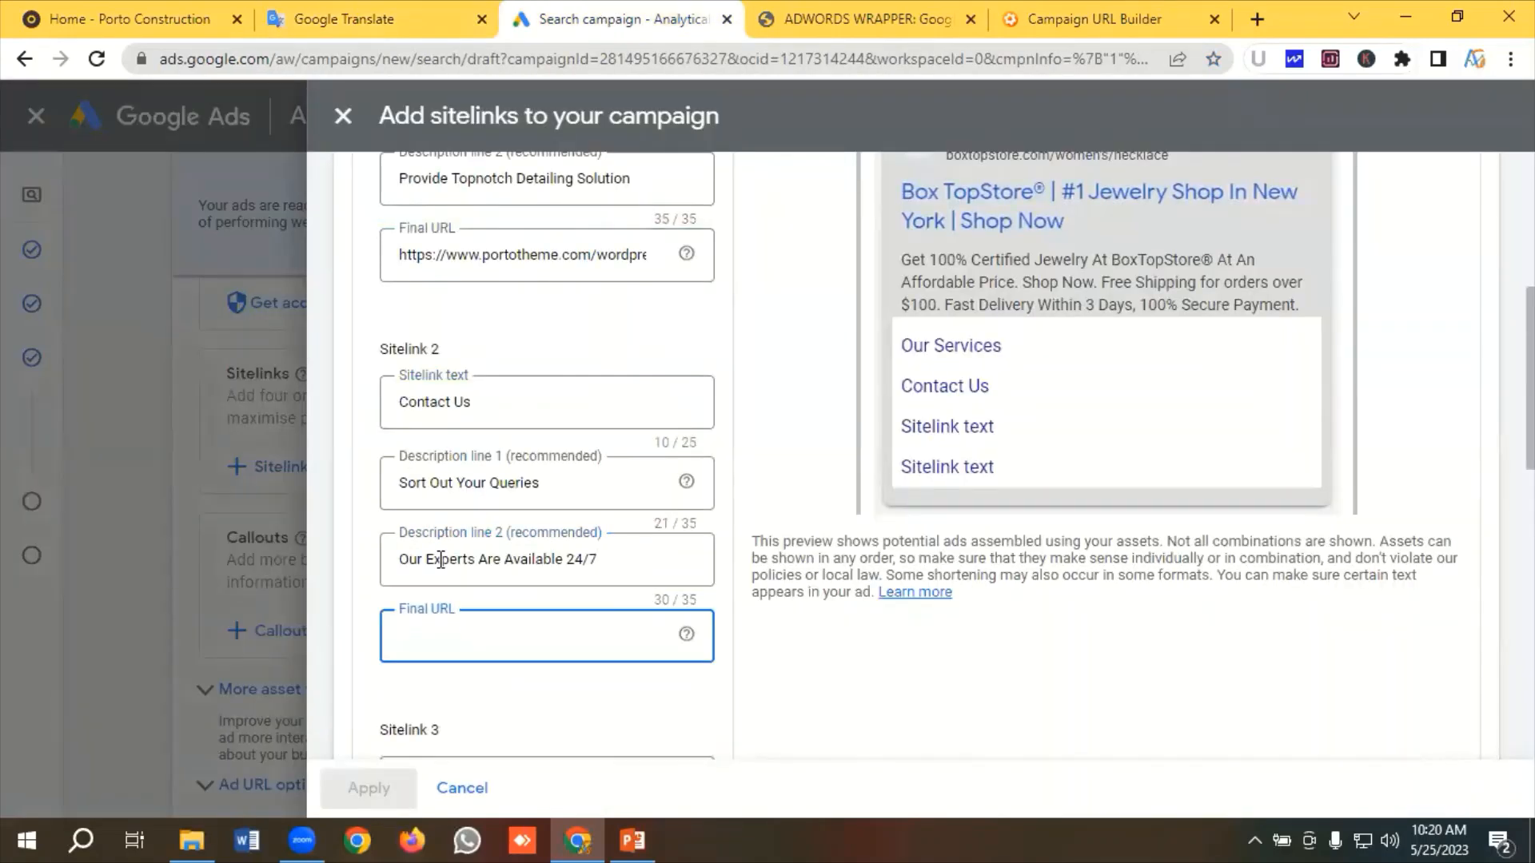
pyautogui.hotkey('ctrl', 'v')
# Copy "Why Maestro" from the Google Translate notes into the sitelink text of Sitelink 3 in Google Ads and change it to "Why Porto"
pyautogui.scroll(-4, 495, 475)
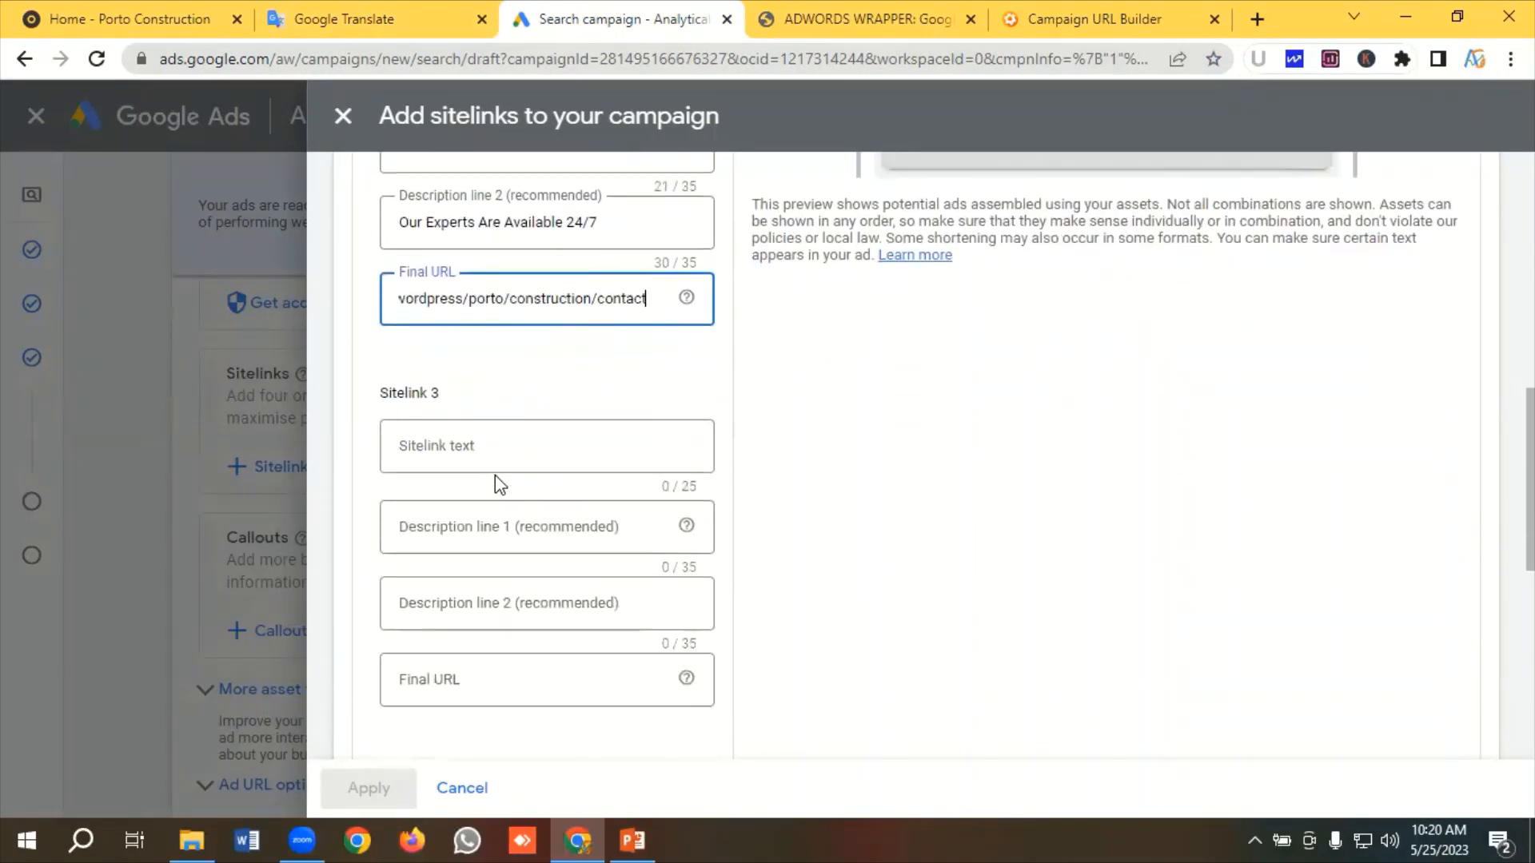
pyautogui.click(315, 19)
pyautogui.scroll(-1, 185, 458)
pyautogui.scroll(-1, 160, 432)
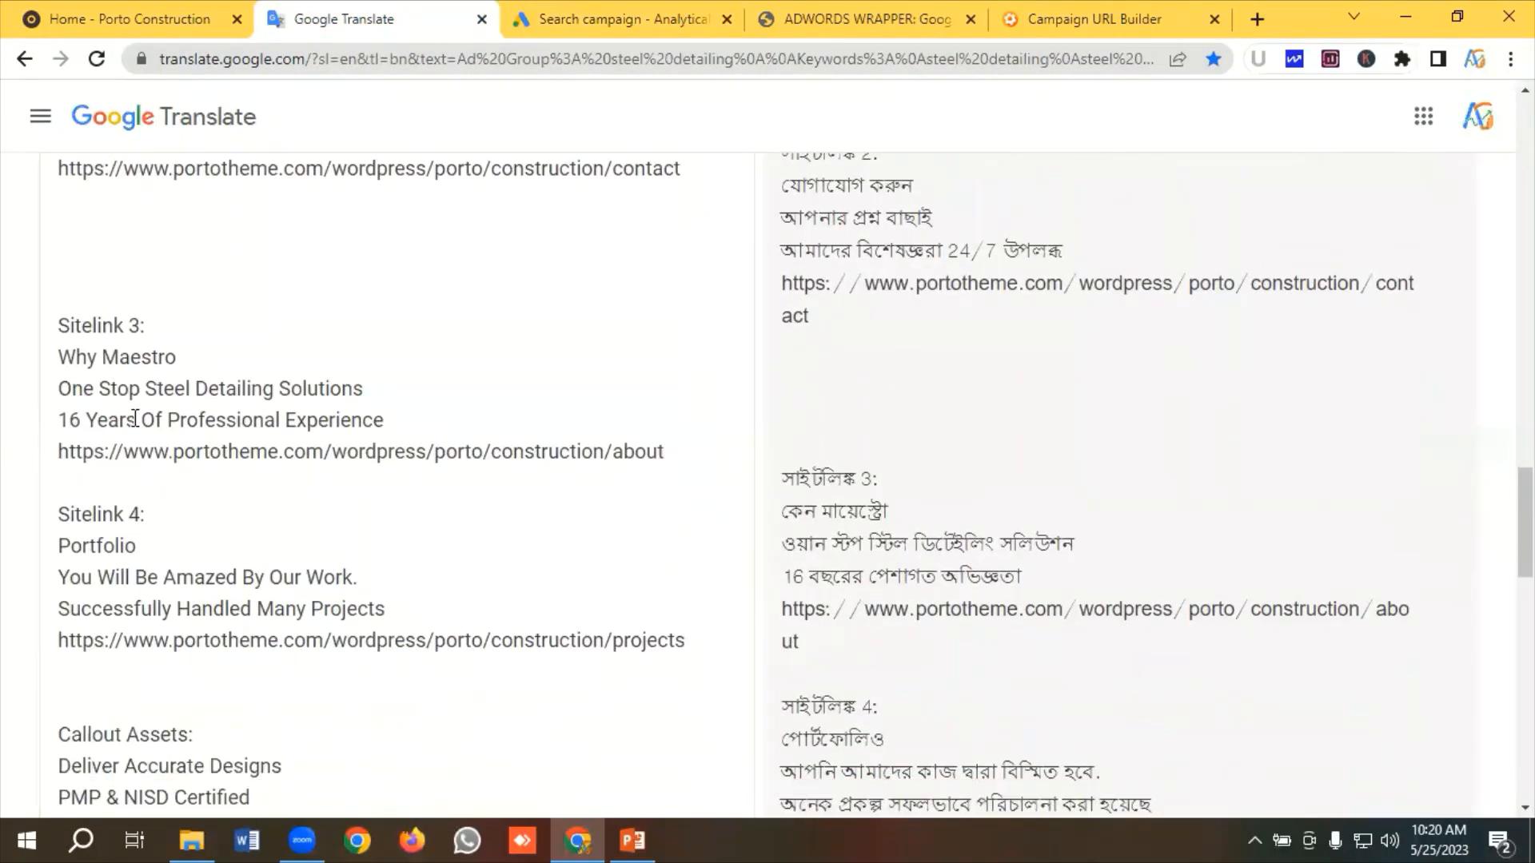
pyautogui.doubleClick(133, 359)
pyautogui.press('End')
pyautogui.hotkey('shift', 'Home')
pyautogui.rightClick(135, 361)
pyautogui.click(185, 444)
pyautogui.click(577, 8)
pyautogui.click(447, 447)
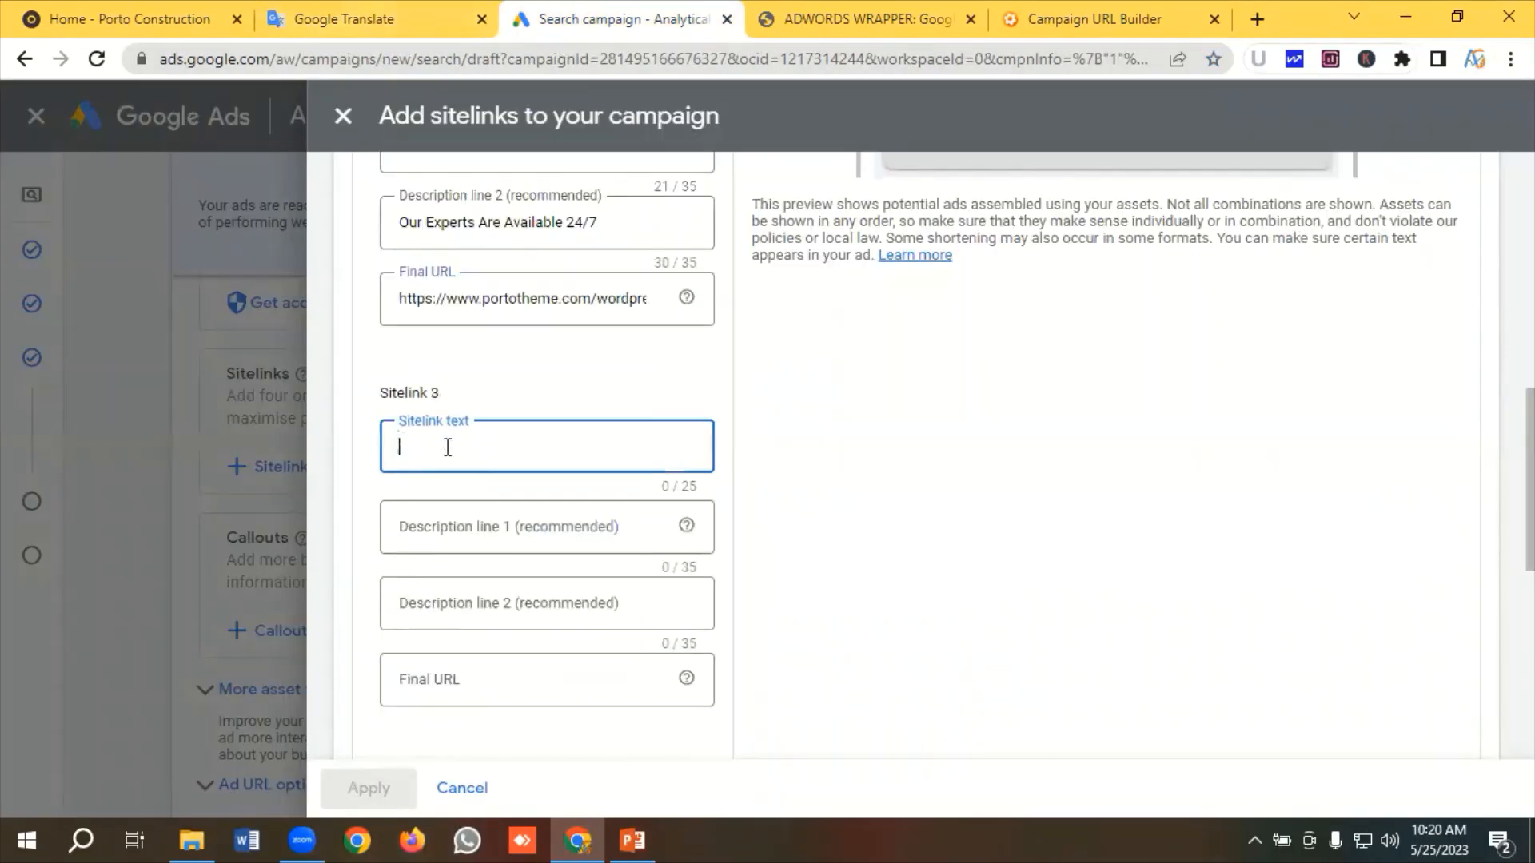
pyautogui.hotkey('ctrl', 'v')
pyautogui.doubleClick(458, 445)
pyautogui.press('BackSpace')
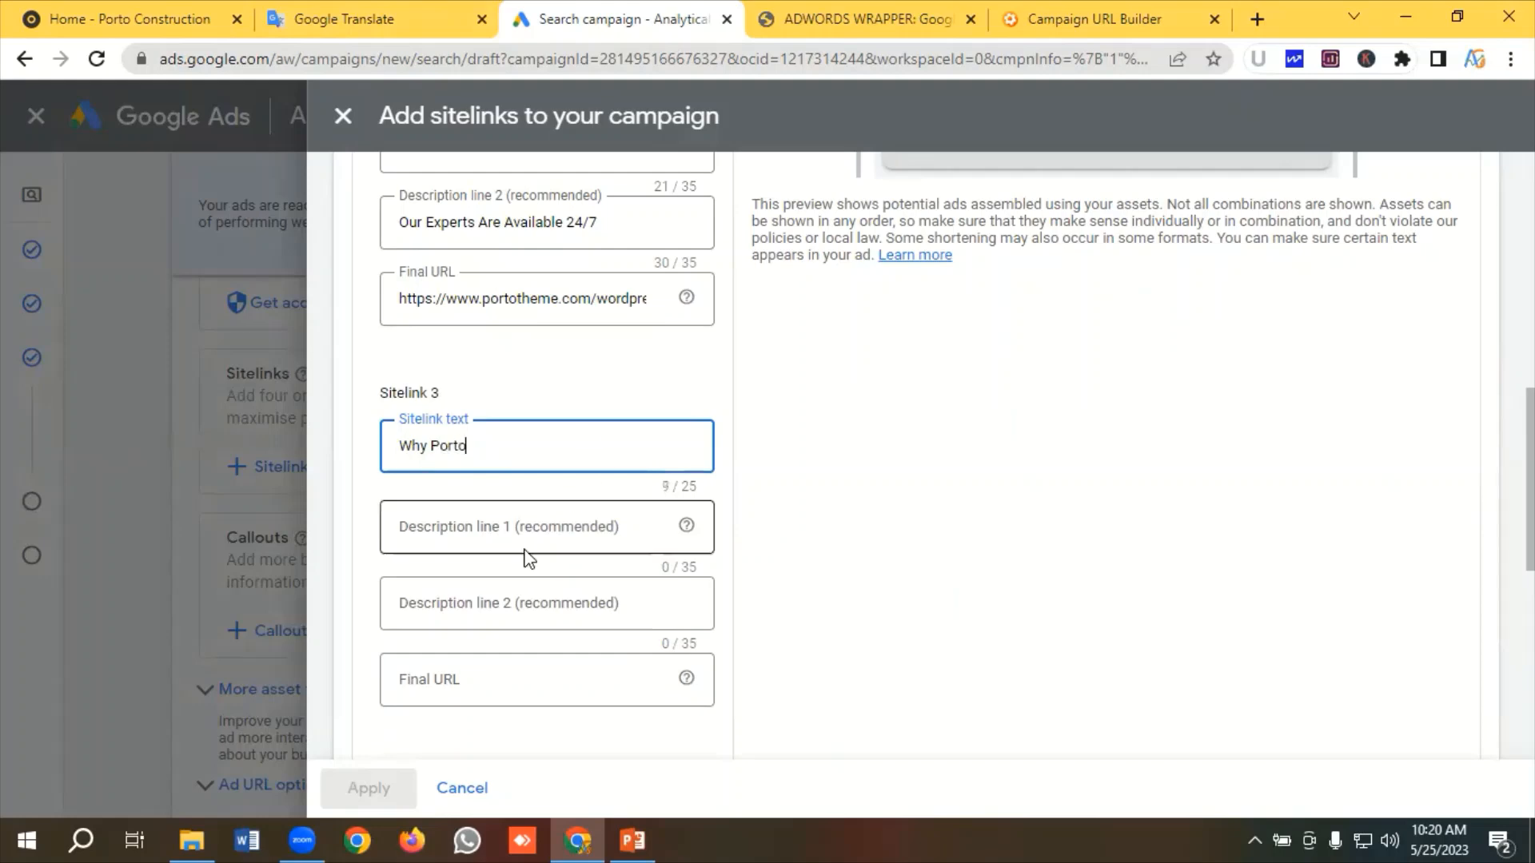
# Copy "One Stop Steel Detailing Solutions" from the Google Translate notes into description line 1 of Sitelink 3 in Google Ads
pyautogui.click(490, 529)
pyautogui.click(367, 18)
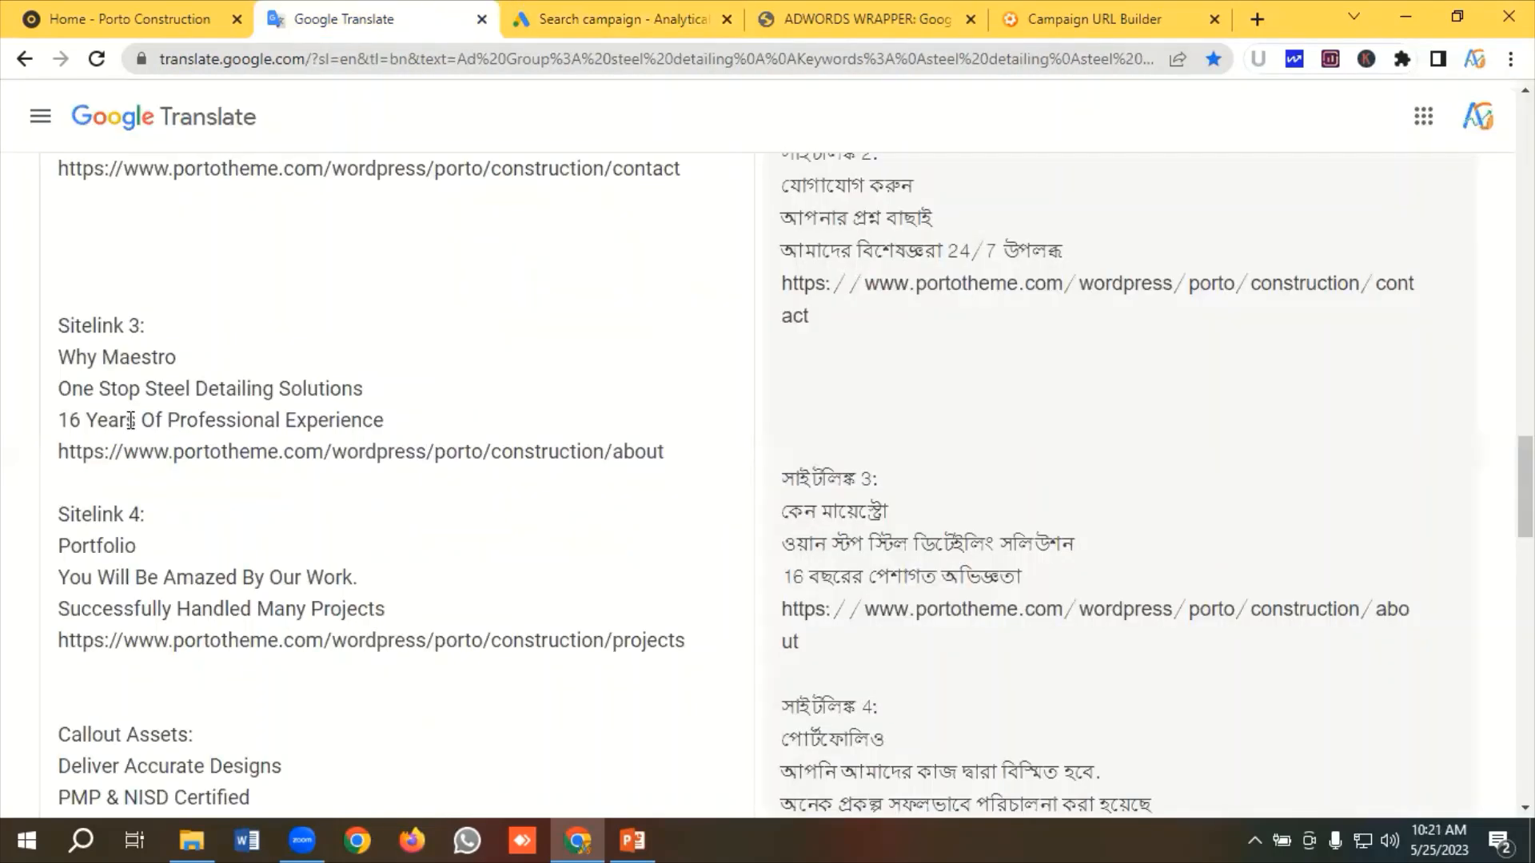
pyautogui.moveTo(389, 385); pyautogui.dragTo(58, 389)
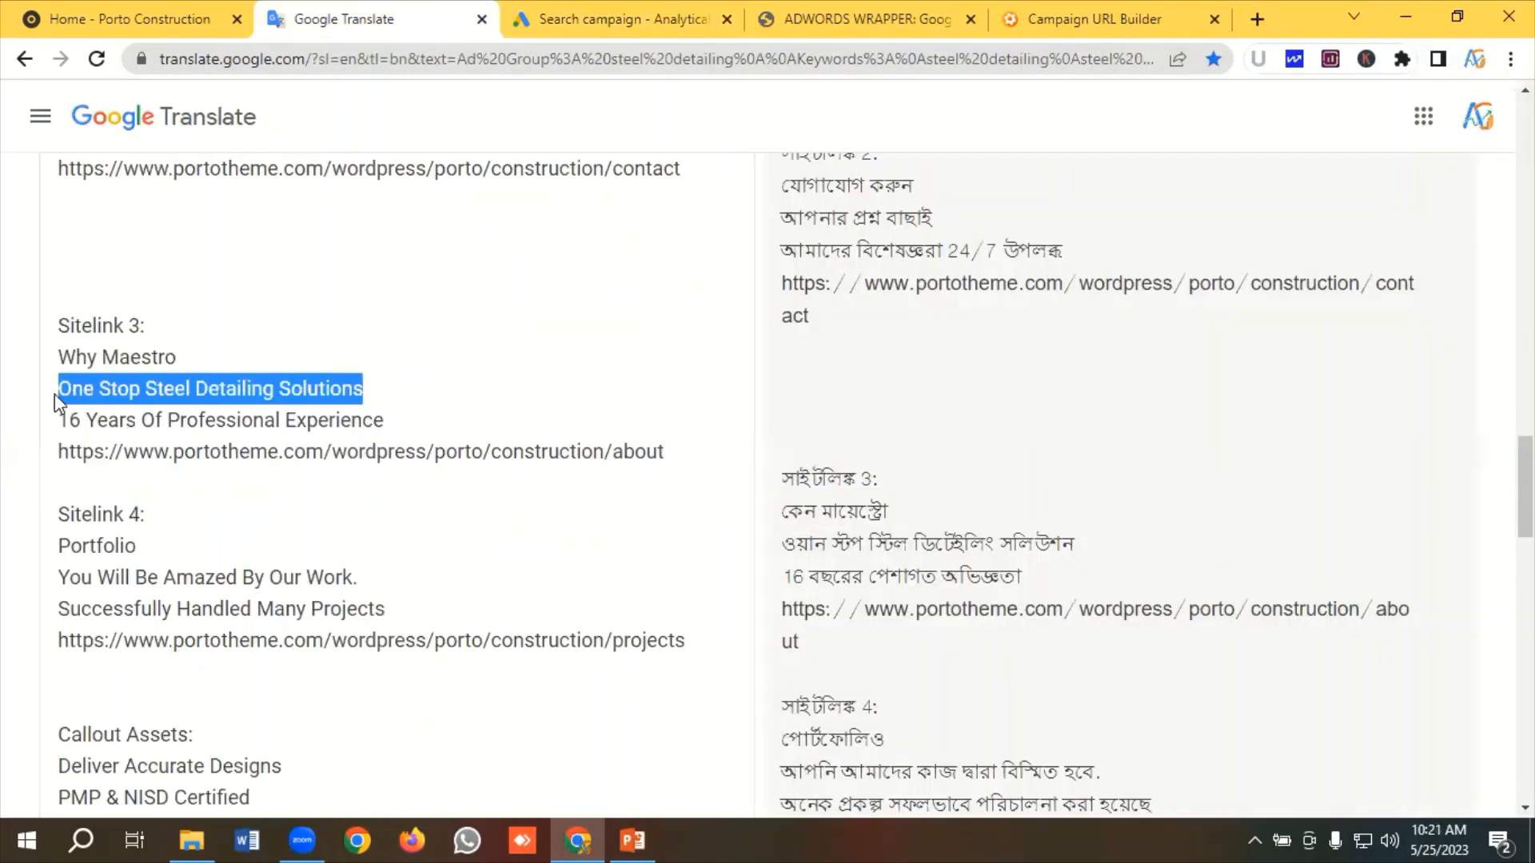
pyautogui.rightClick(189, 389)
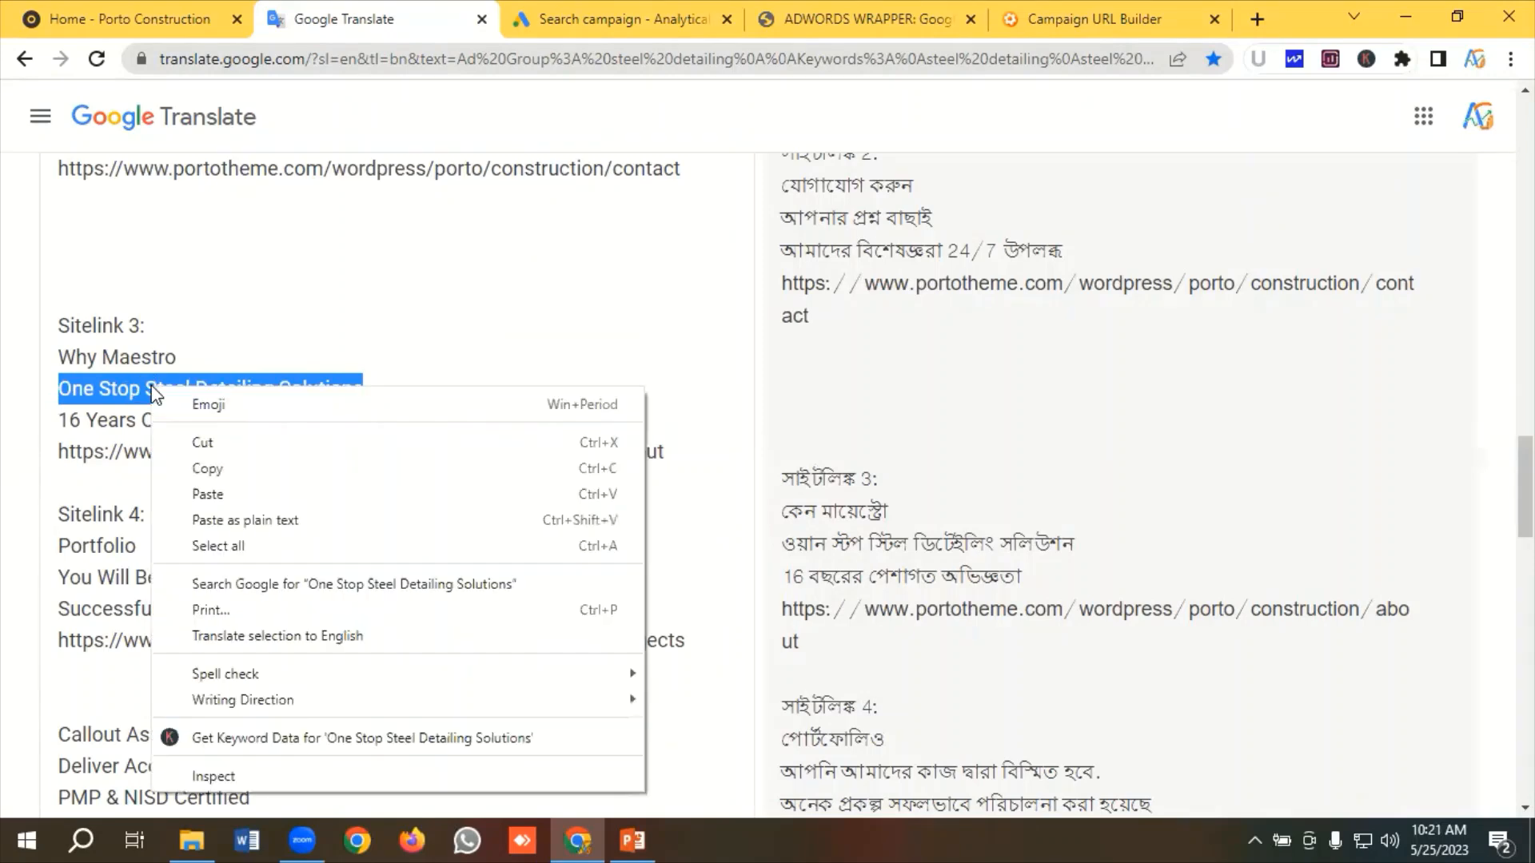
pyautogui.click(209, 467)
pyautogui.click(651, 16)
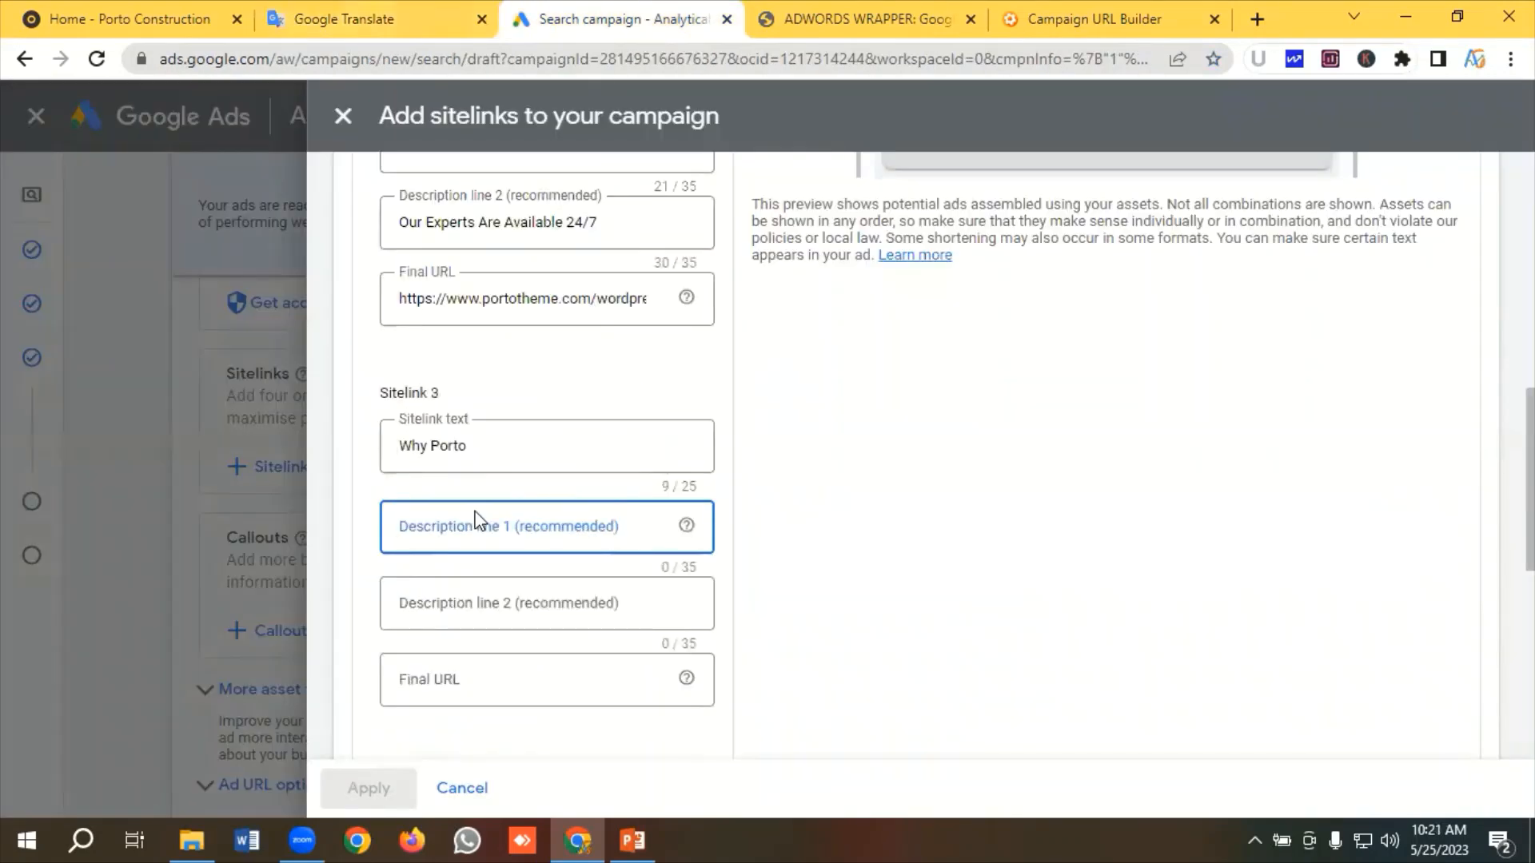
pyautogui.hotkey('ctrl', 'v')
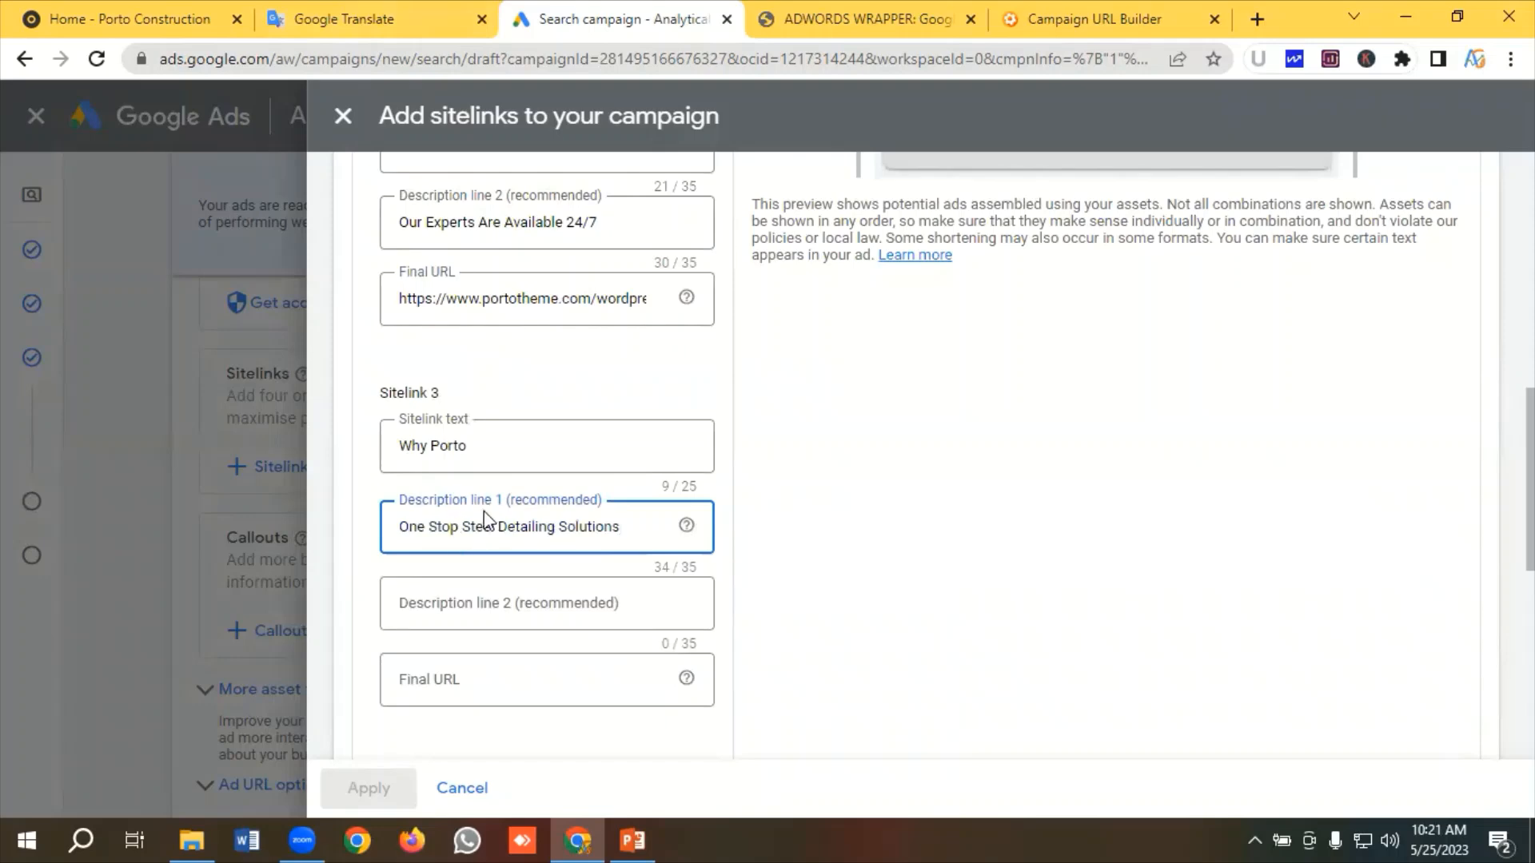
# Copy "16 Years Of Professional Experience" from the Google Translate notes into description line 2 of Sitelink 3 in Google Ads
pyautogui.scroll(-1, 480, 527)
pyautogui.click(476, 496)
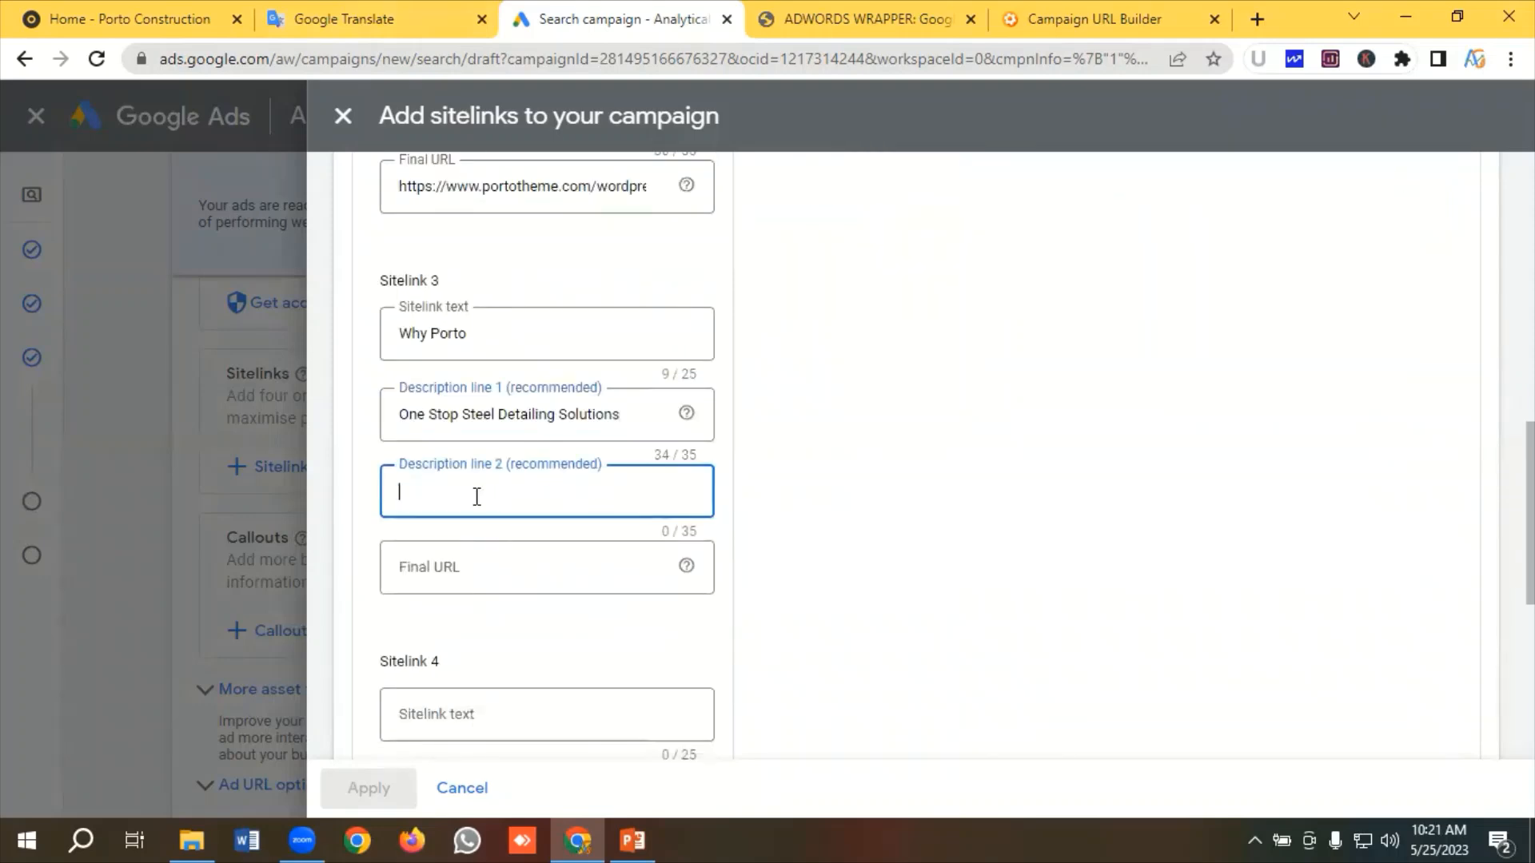
pyautogui.click(386, 11)
pyautogui.moveTo(383, 417); pyautogui.dragTo(107, 424)
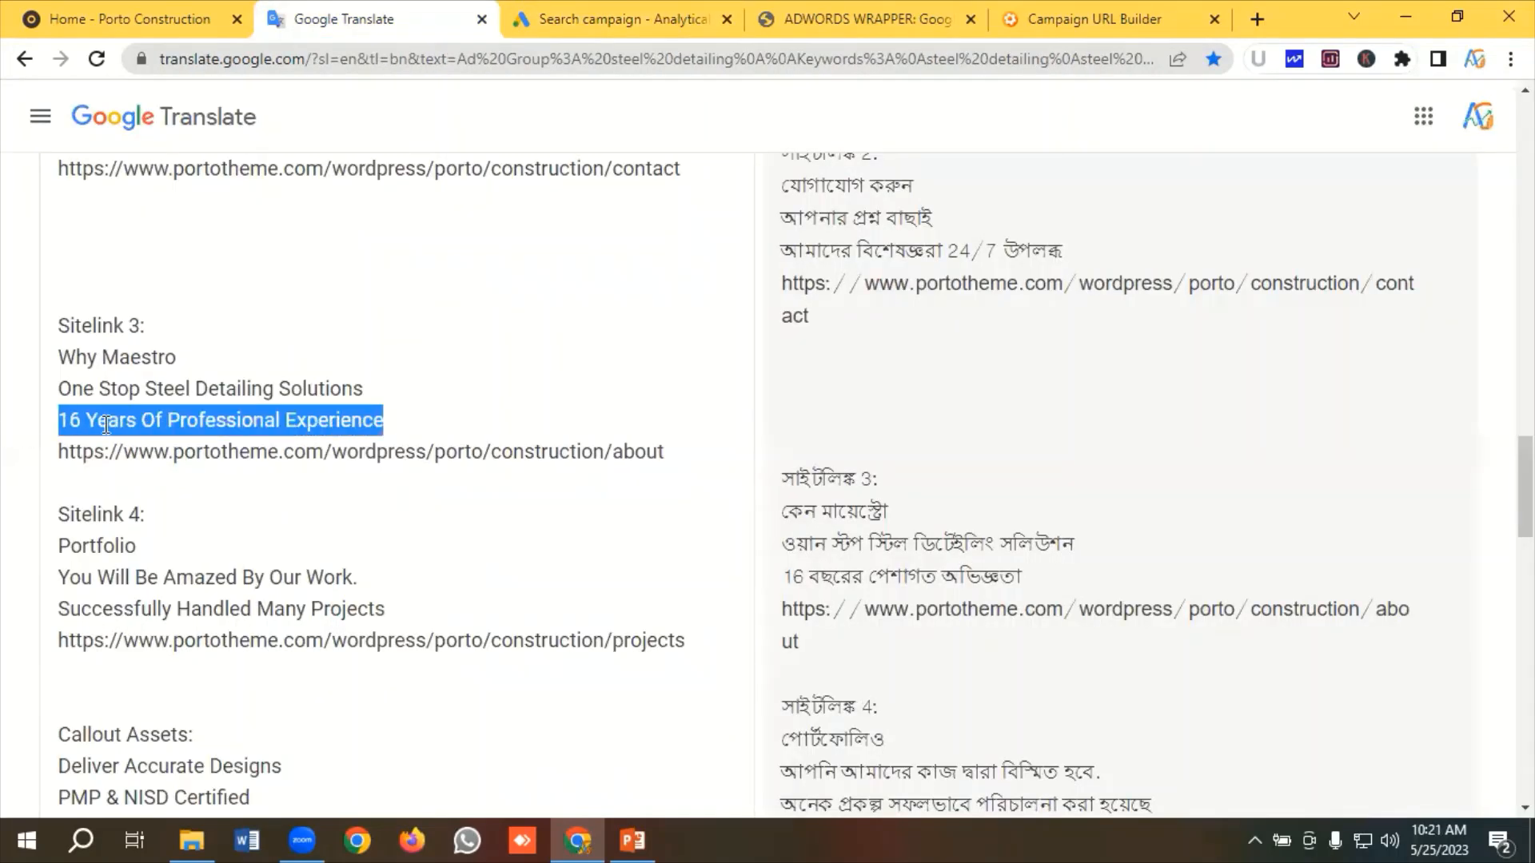
pyautogui.rightClick(111, 418)
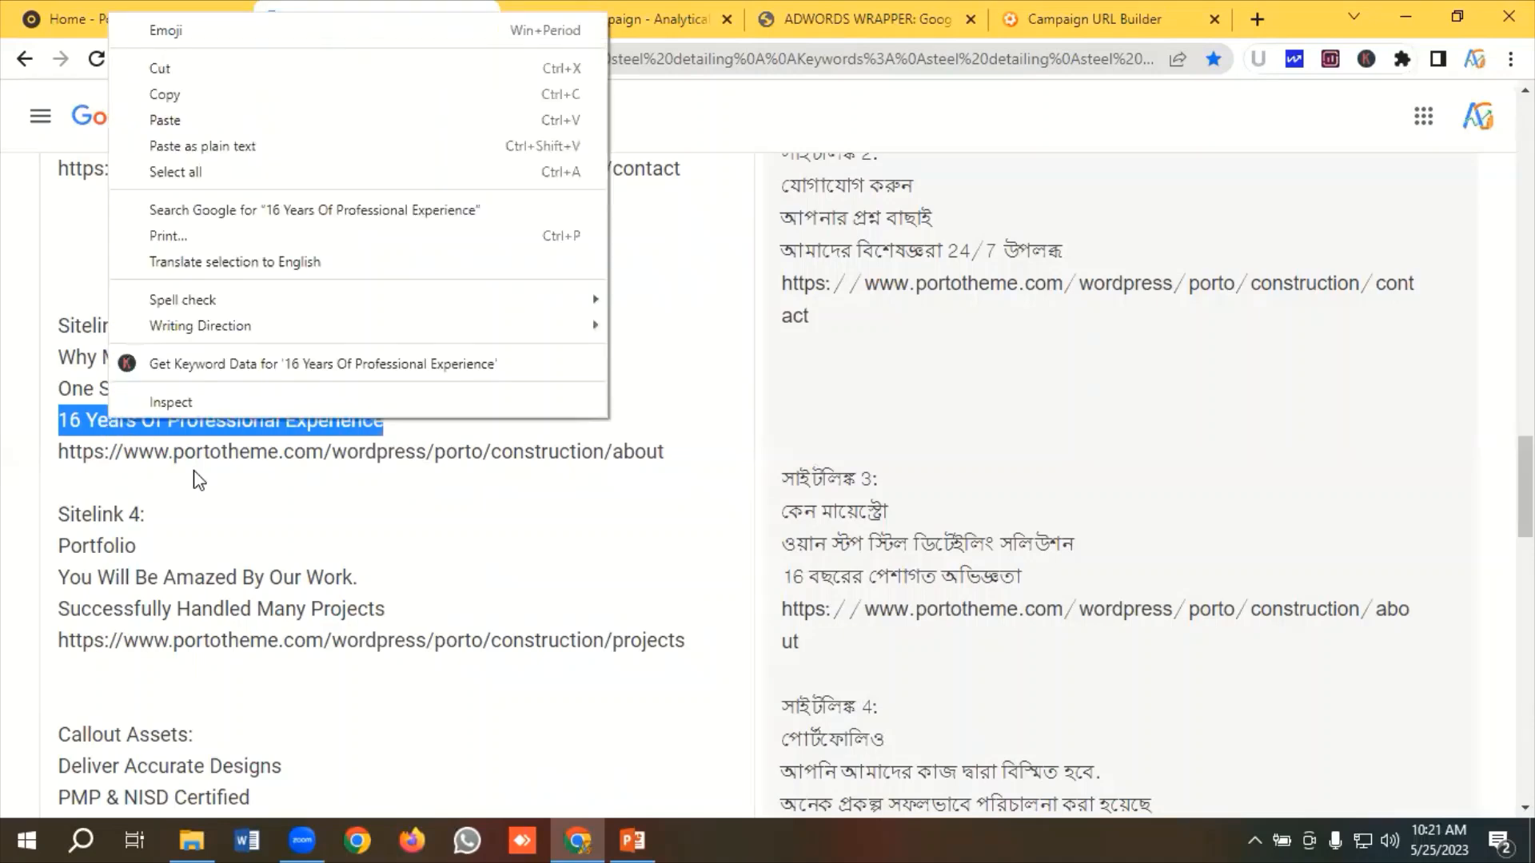
pyautogui.click(183, 97)
pyautogui.click(550, 10)
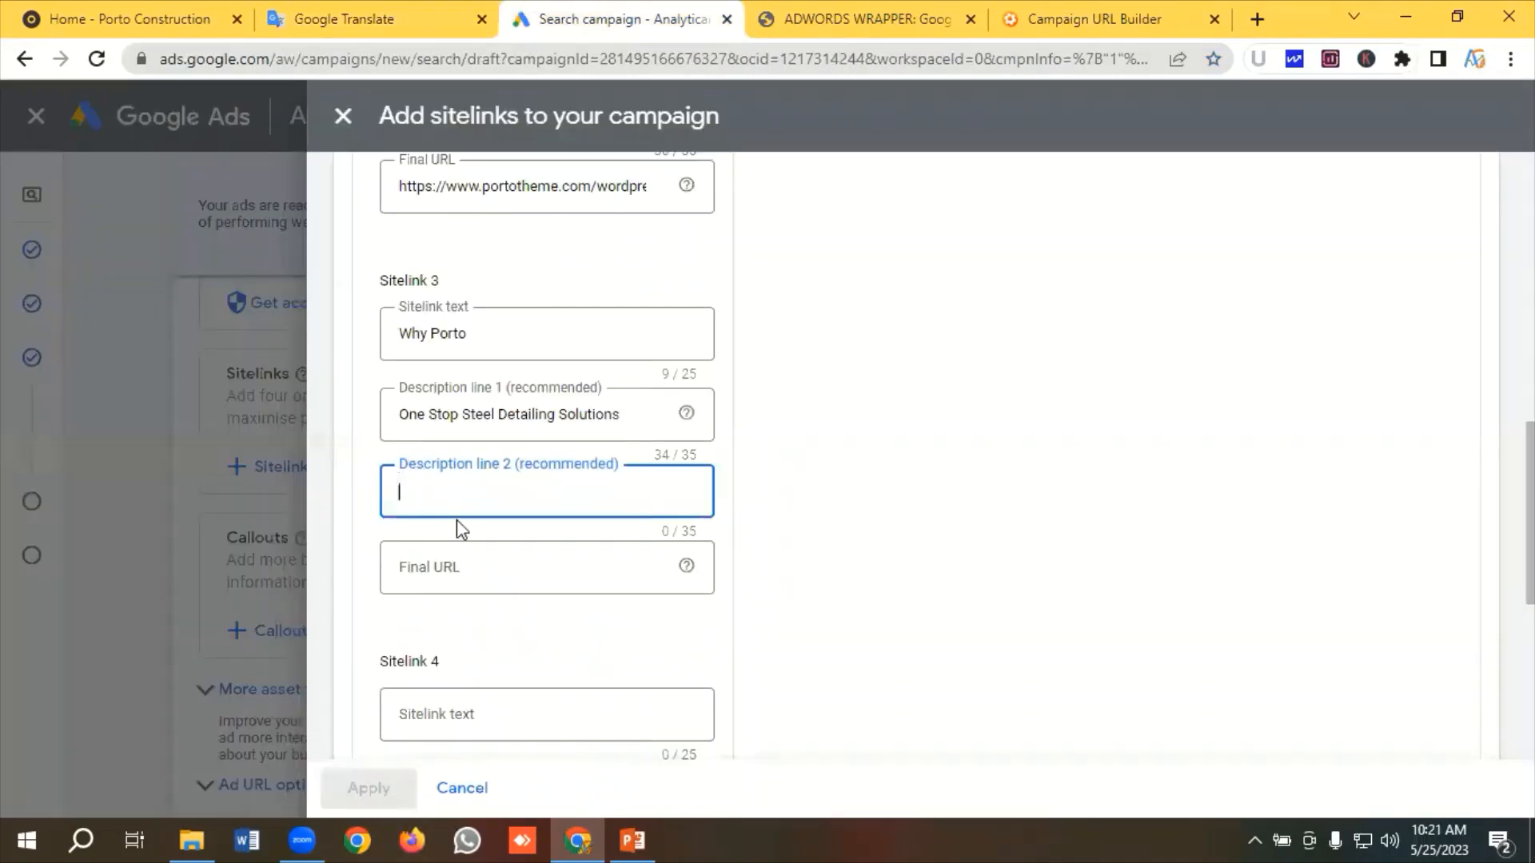
pyautogui.hotkey('ctrl', 'v')
pyautogui.scroll(-1, 476, 503)
pyautogui.click(449, 445)
pyautogui.click(344, 17)
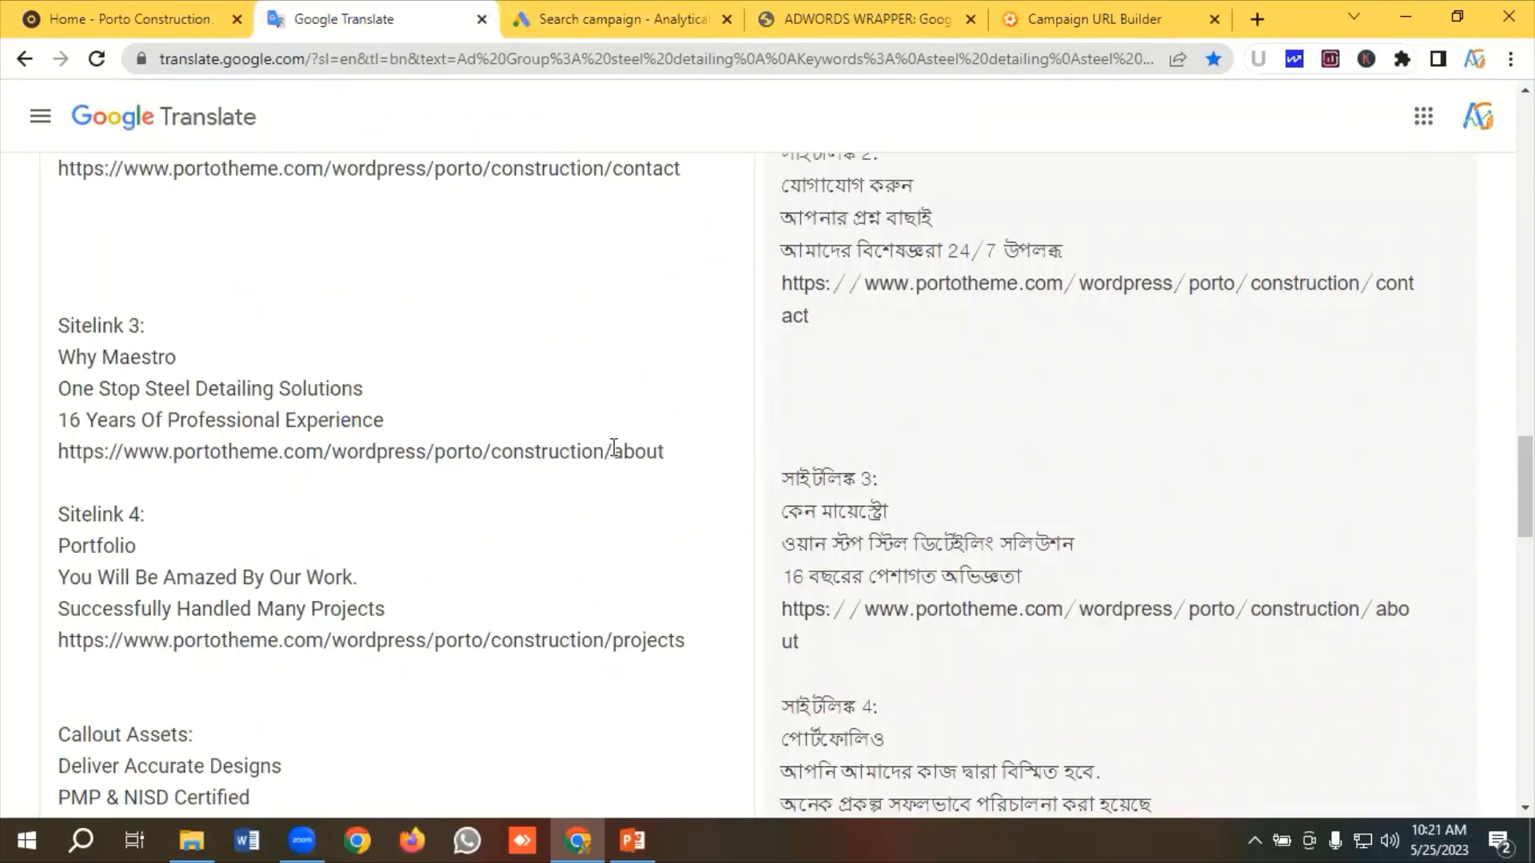
pyautogui.moveTo(679, 452); pyautogui.dragTo(44, 462)
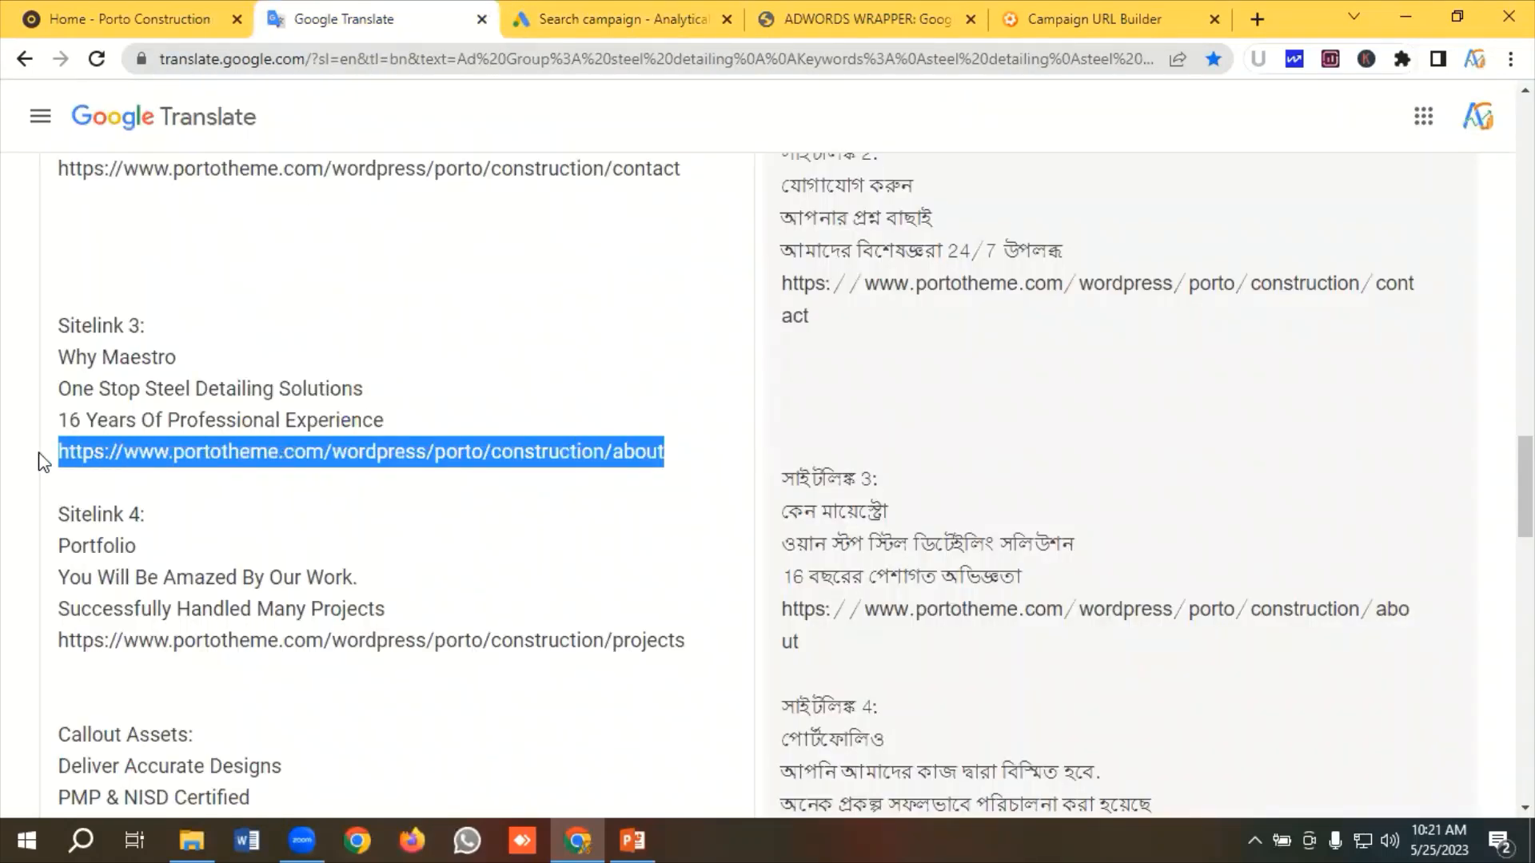
pyautogui.rightClick(133, 458)
pyautogui.click(209, 126)
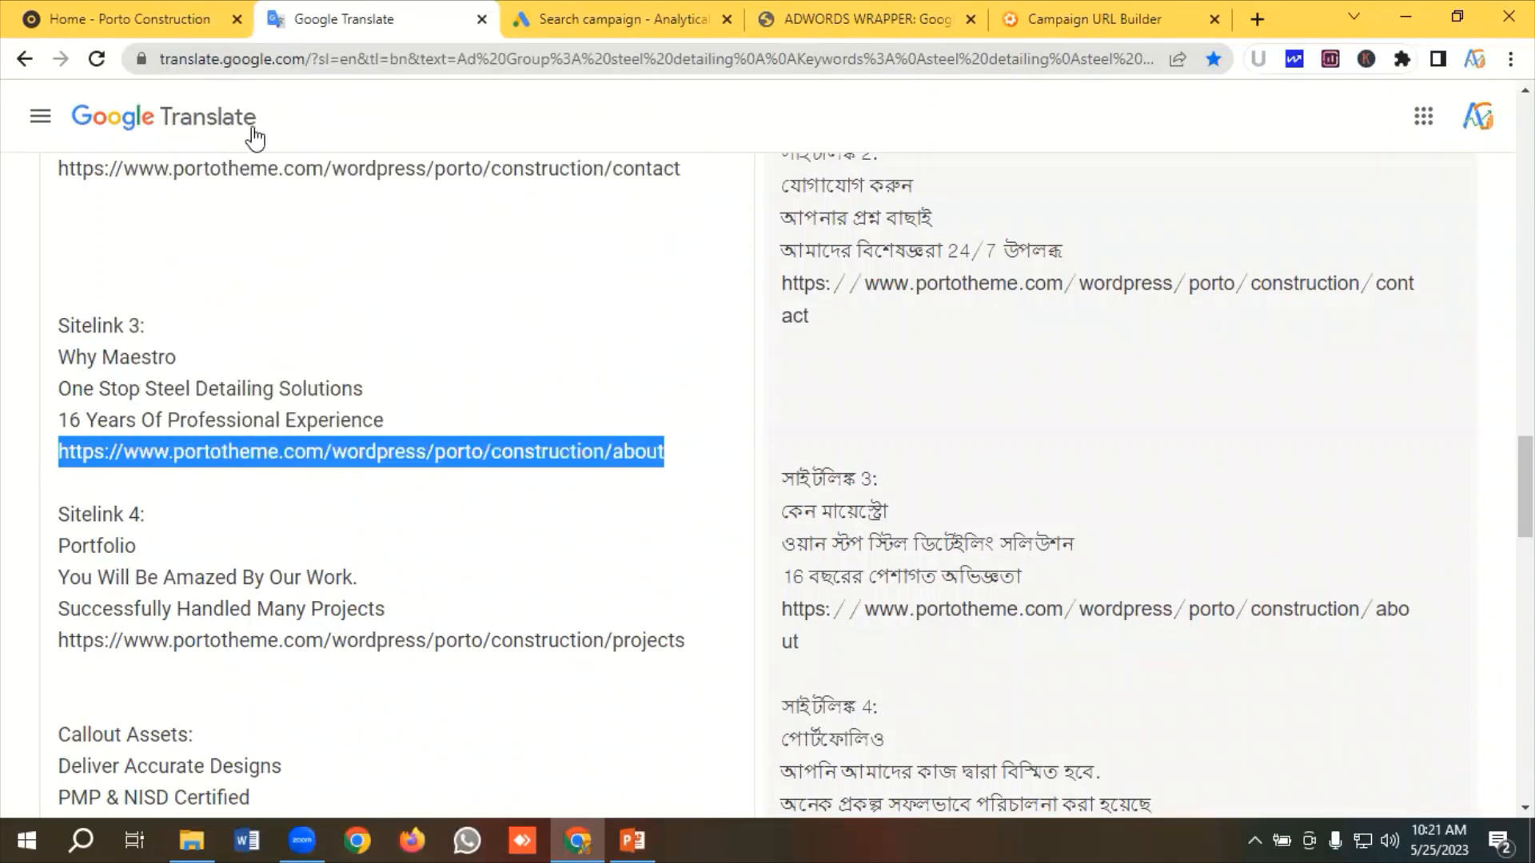
pyautogui.click(591, 17)
pyautogui.click(438, 452)
pyautogui.hotkey('ctrl', 'v')
# Copy "Portfolio" from the Google Translate notes into the sitelink text of Sitelink 4 in Google Ads
pyautogui.scroll(-3, 456, 456)
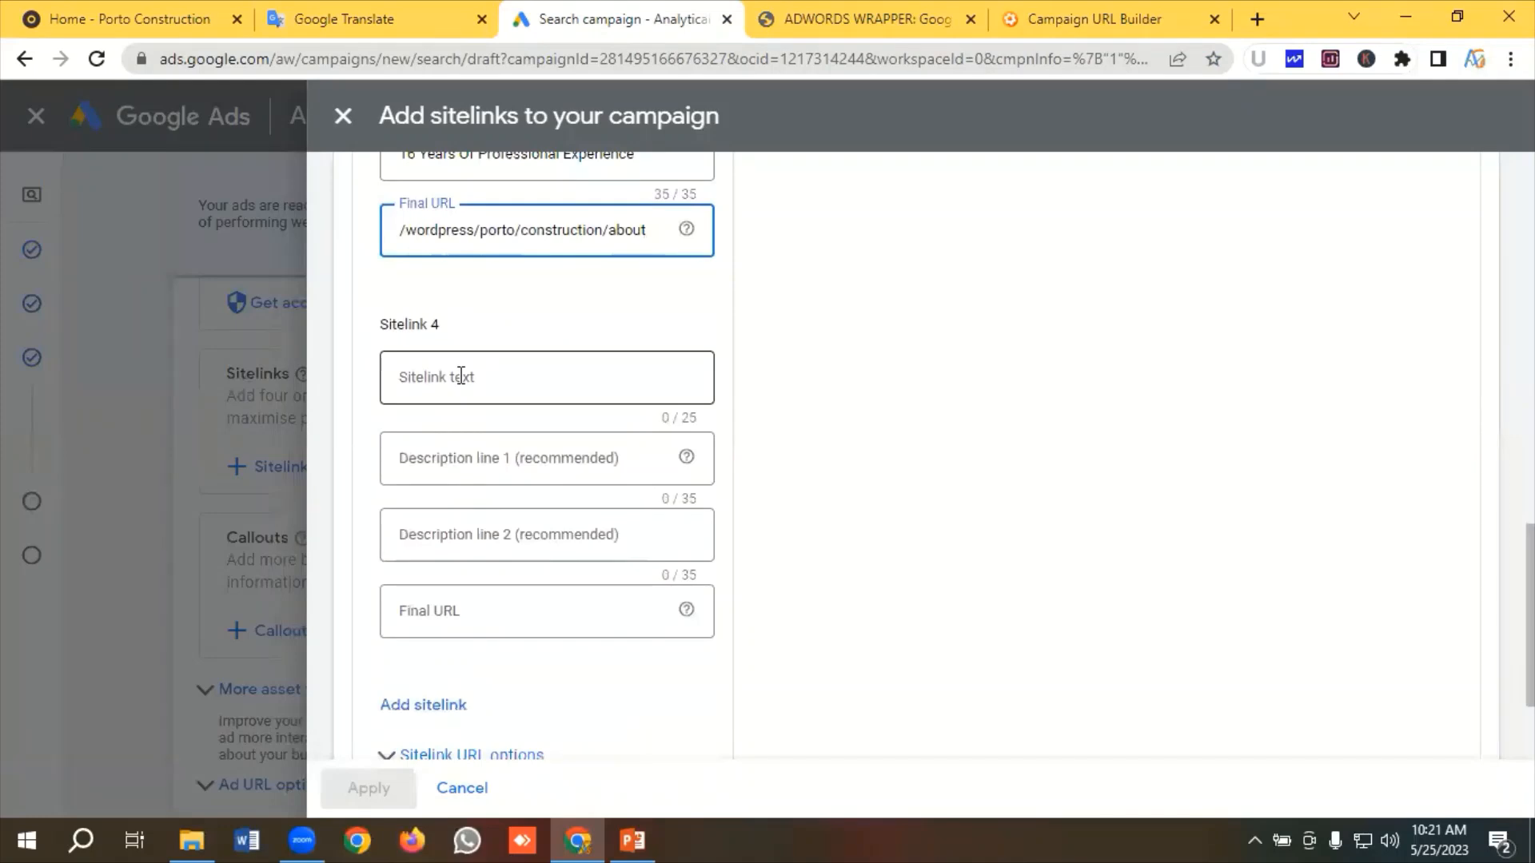
pyautogui.click(344, 19)
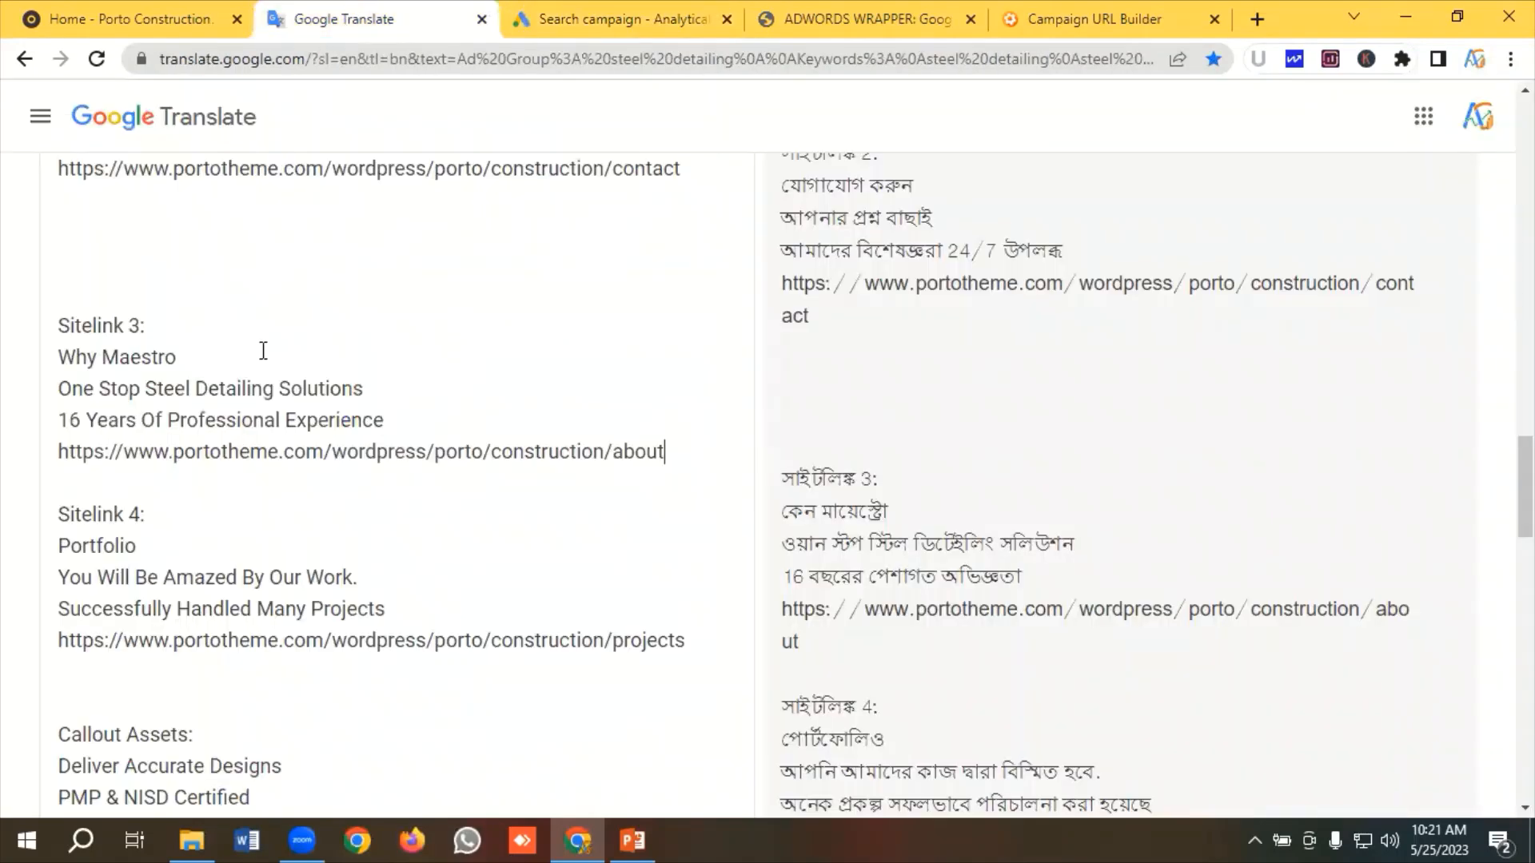
pyautogui.scroll(-2, 200, 400)
pyautogui.doubleClick(100, 433)
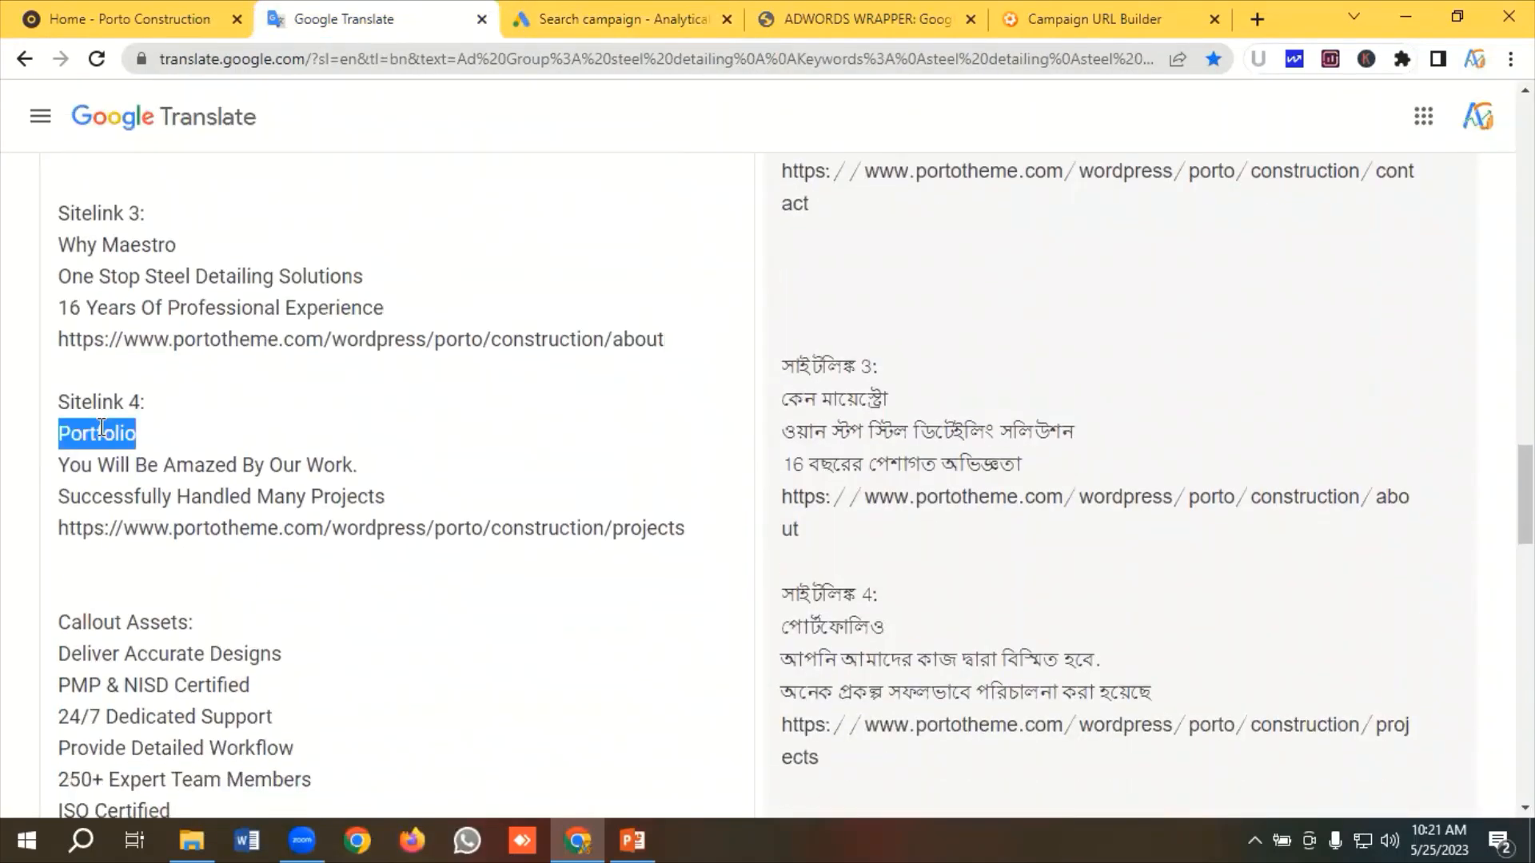
pyautogui.rightClick(100, 433)
pyautogui.click(182, 108)
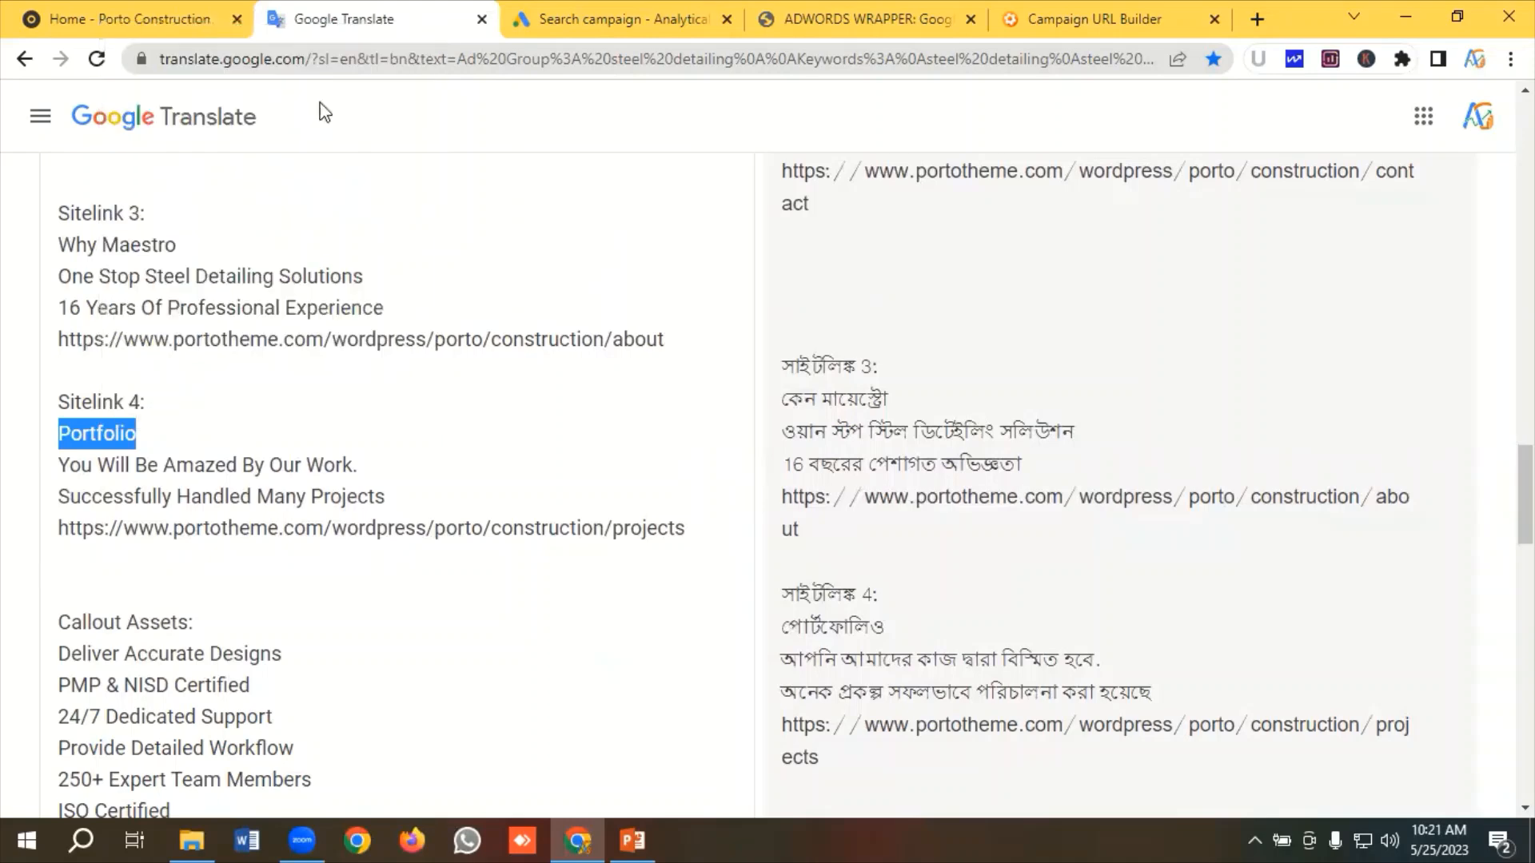
pyautogui.click(549, 19)
pyautogui.click(454, 371)
pyautogui.hotkey('ctrl', 'v')
# Copy "You Will Be Amazed By Our Work." from the Google Translate notes into description line 1 of Sitelink 4 in Google Ads
pyautogui.click(448, 458)
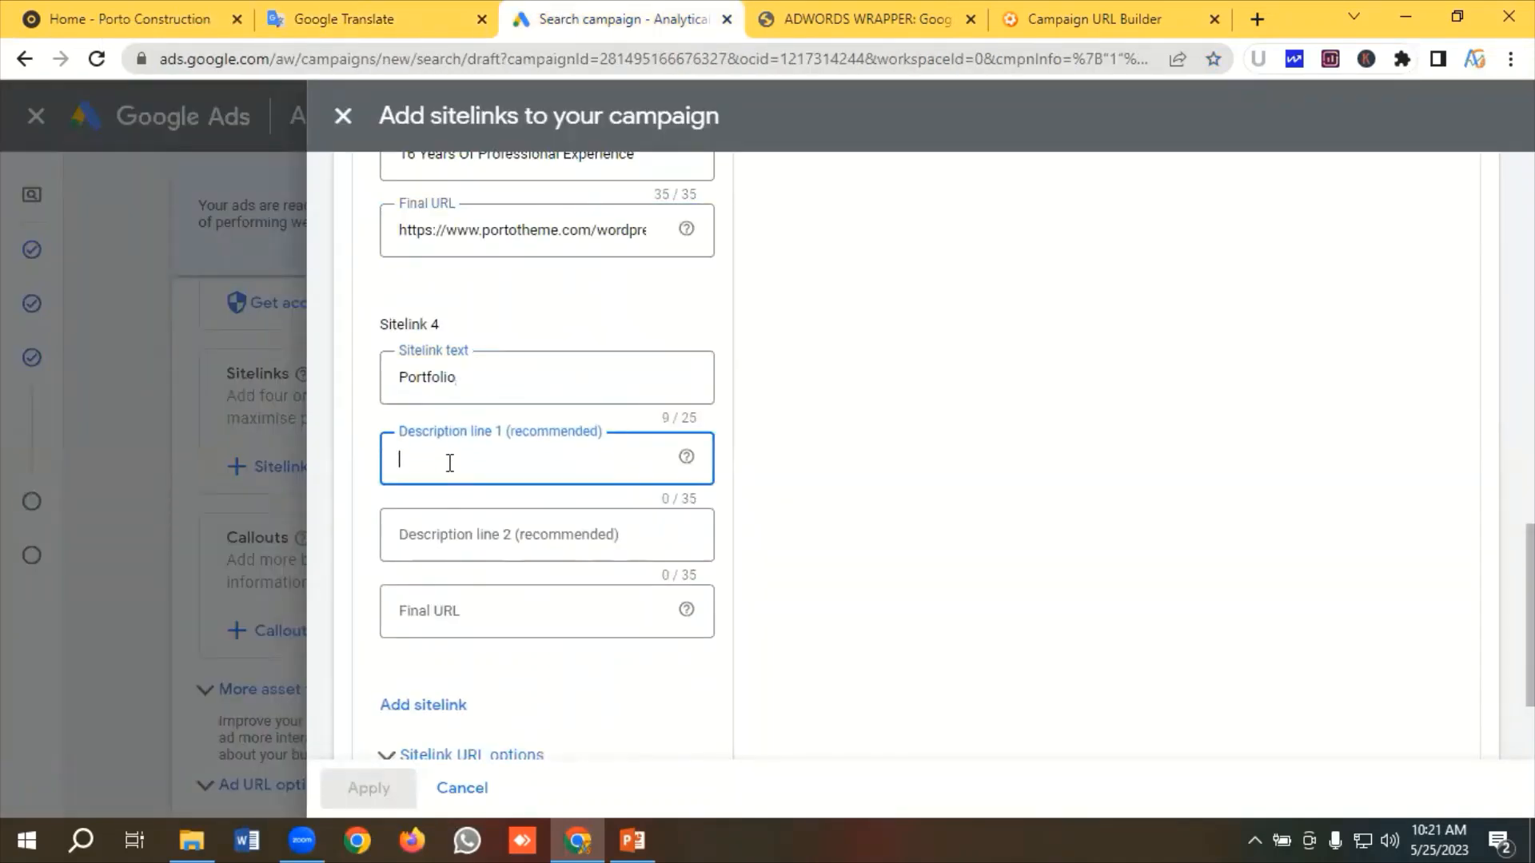
pyautogui.click(370, 18)
pyautogui.moveTo(357, 464); pyautogui.dragTo(49, 468)
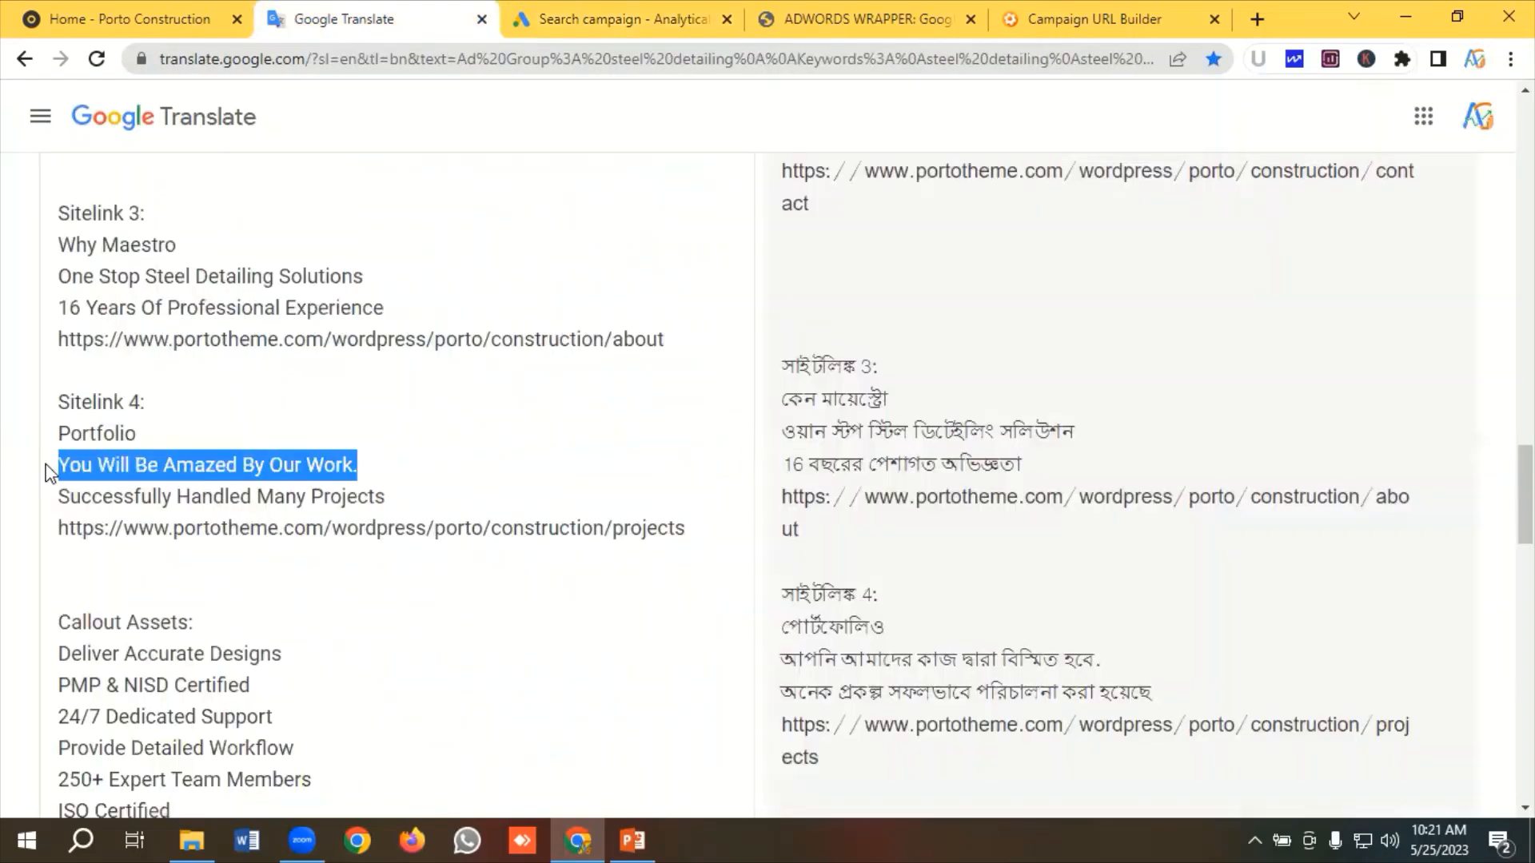
pyautogui.rightClick(120, 470)
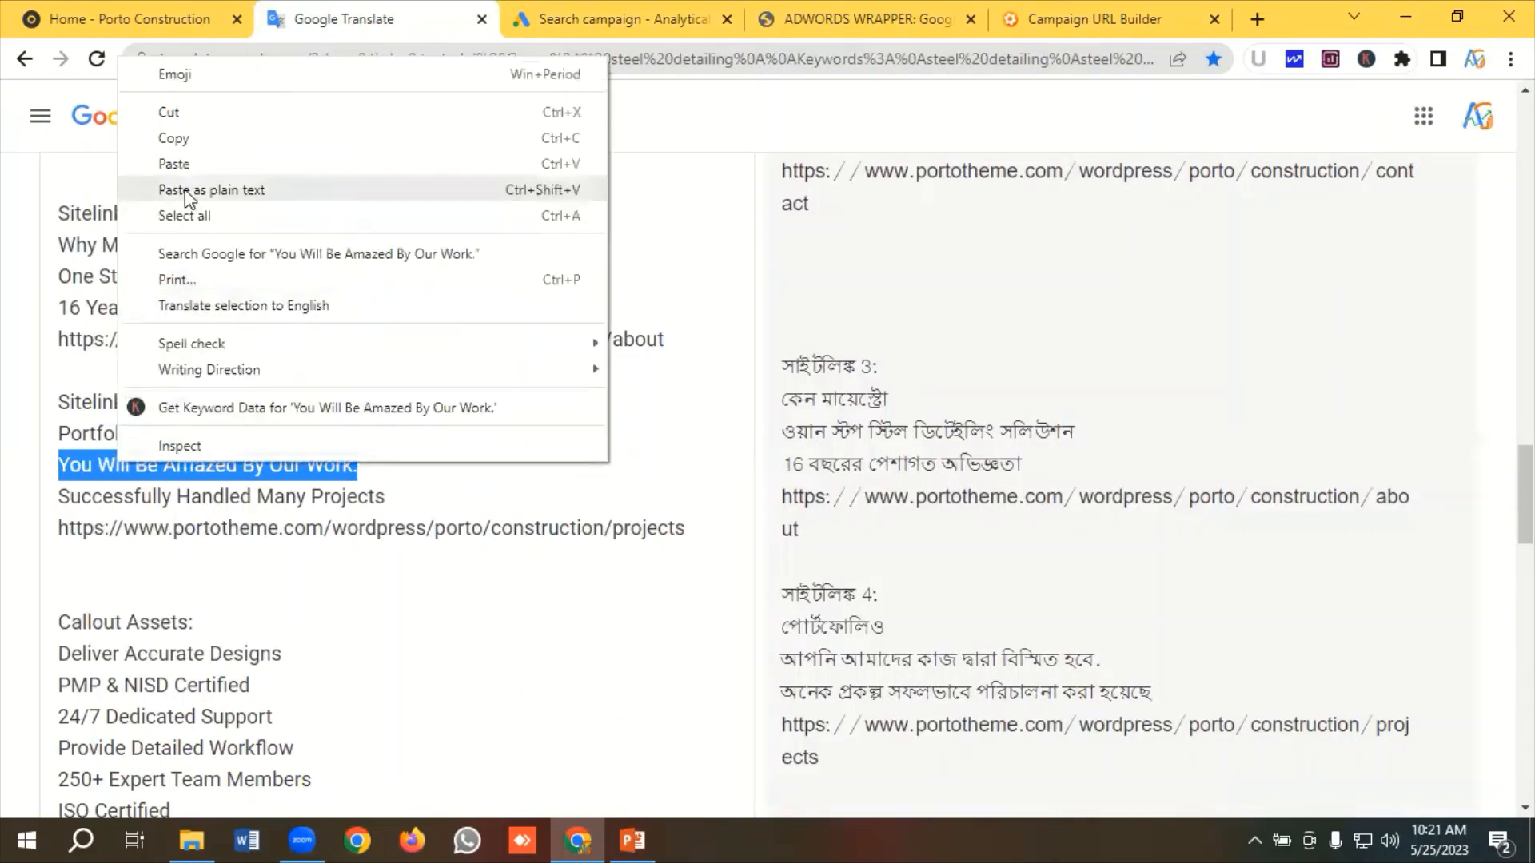
pyautogui.click(185, 141)
pyautogui.click(601, 12)
pyautogui.click(424, 458)
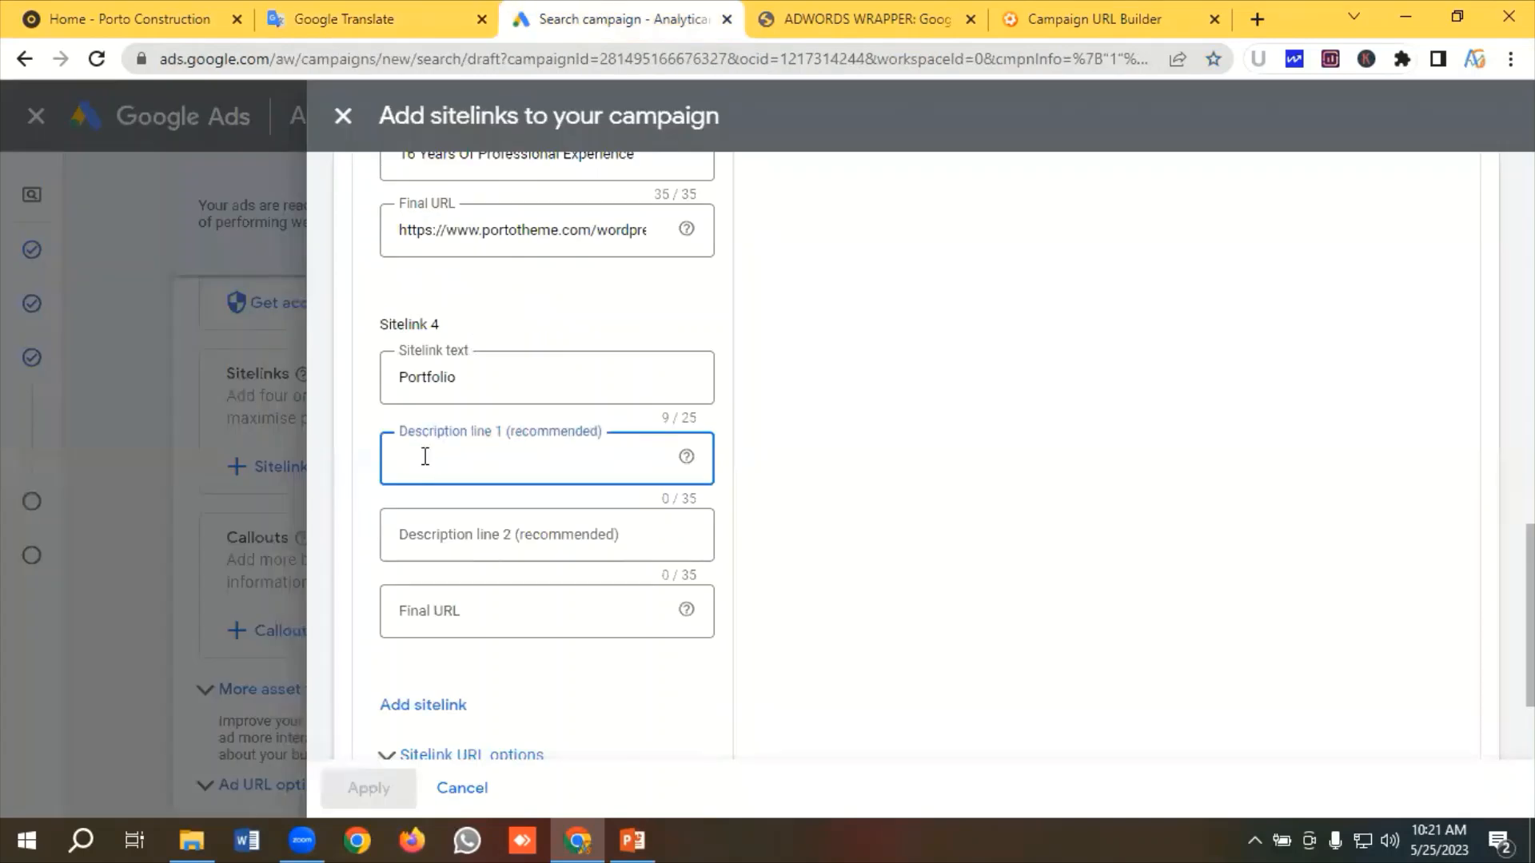
pyautogui.hotkey('ctrl', 'v')
# Copy "Successfully Handled Many Projects" from the Google Translate notes into description line 2 of Sitelink 4 in Google Ads
pyautogui.click(459, 531)
pyautogui.click(340, 11)
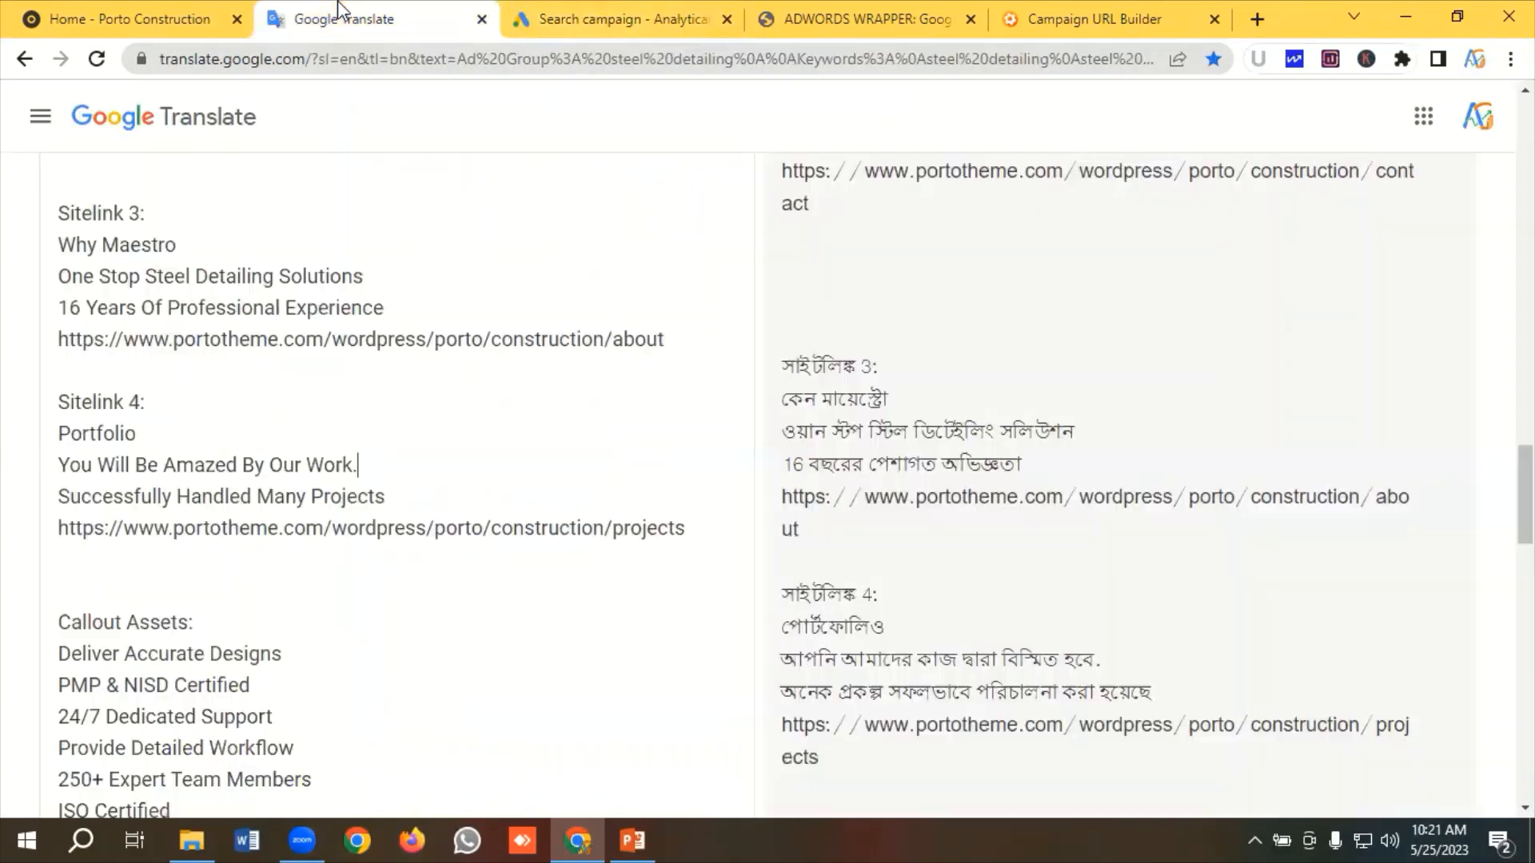
pyautogui.moveTo(401, 496); pyautogui.dragTo(14, 514)
pyautogui.rightClick(128, 498)
pyautogui.click(188, 171)
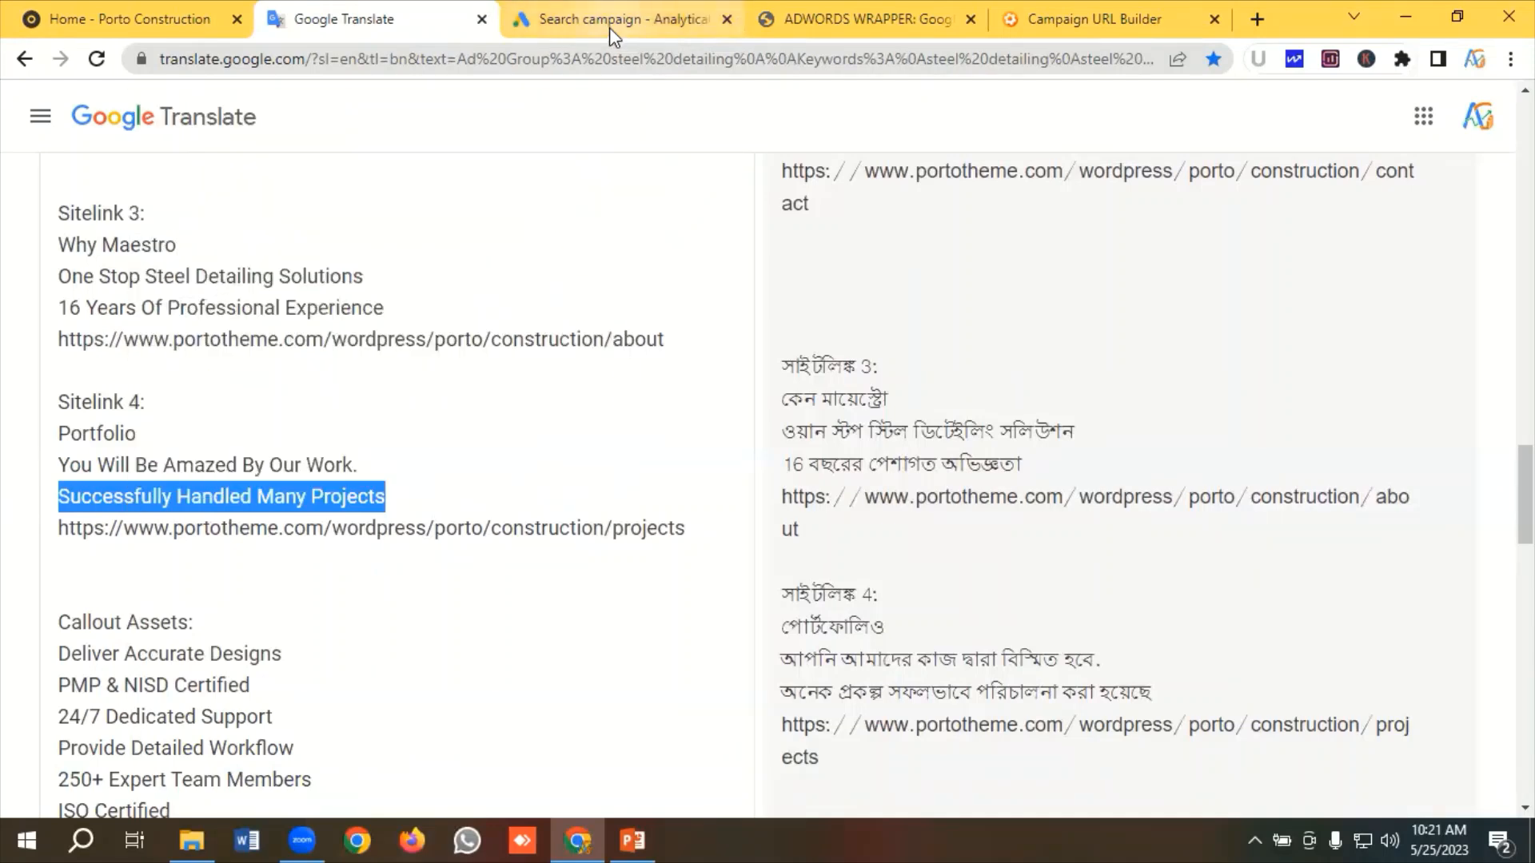
pyautogui.click(611, 28)
pyautogui.hotkey('ctrl', 'v')
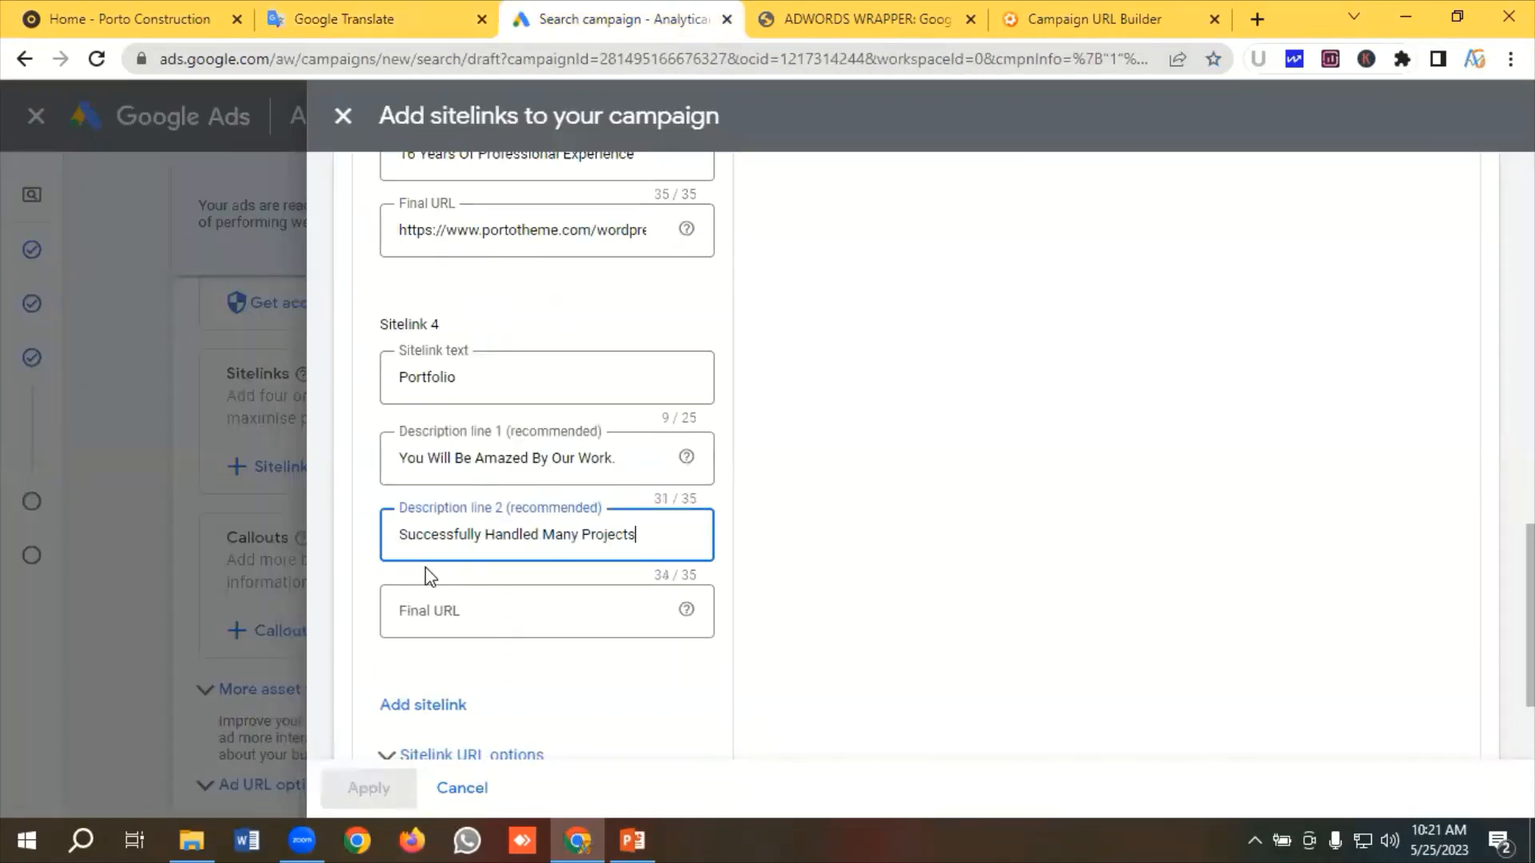
pyautogui.click(342, 18)
pyautogui.moveTo(695, 535); pyautogui.dragTo(24, 554)
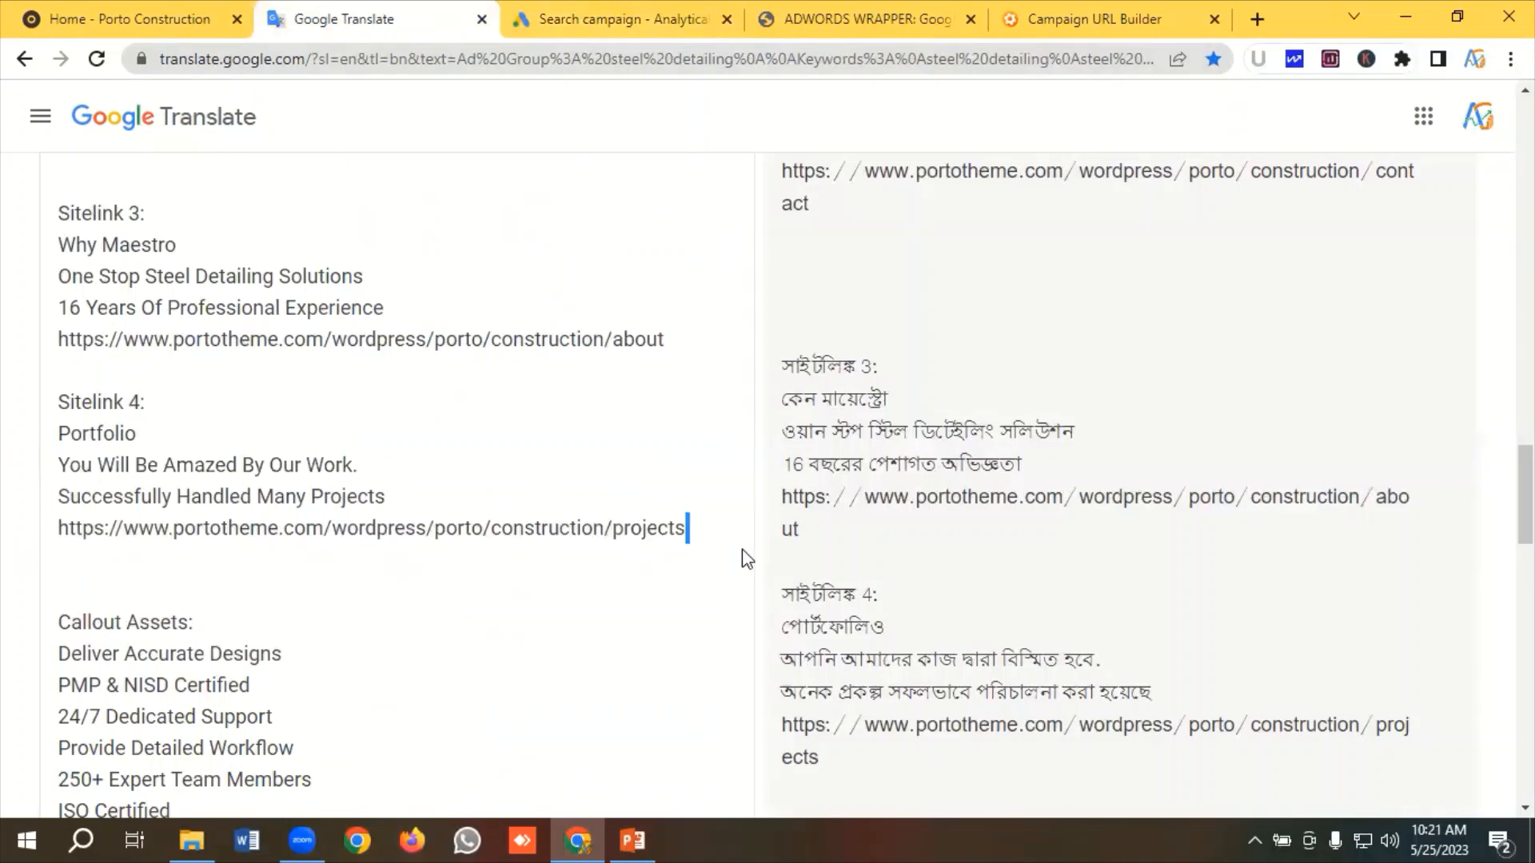
pyautogui.click(438, 529)
pyautogui.moveTo(61, 527); pyautogui.dragTo(761, 525)
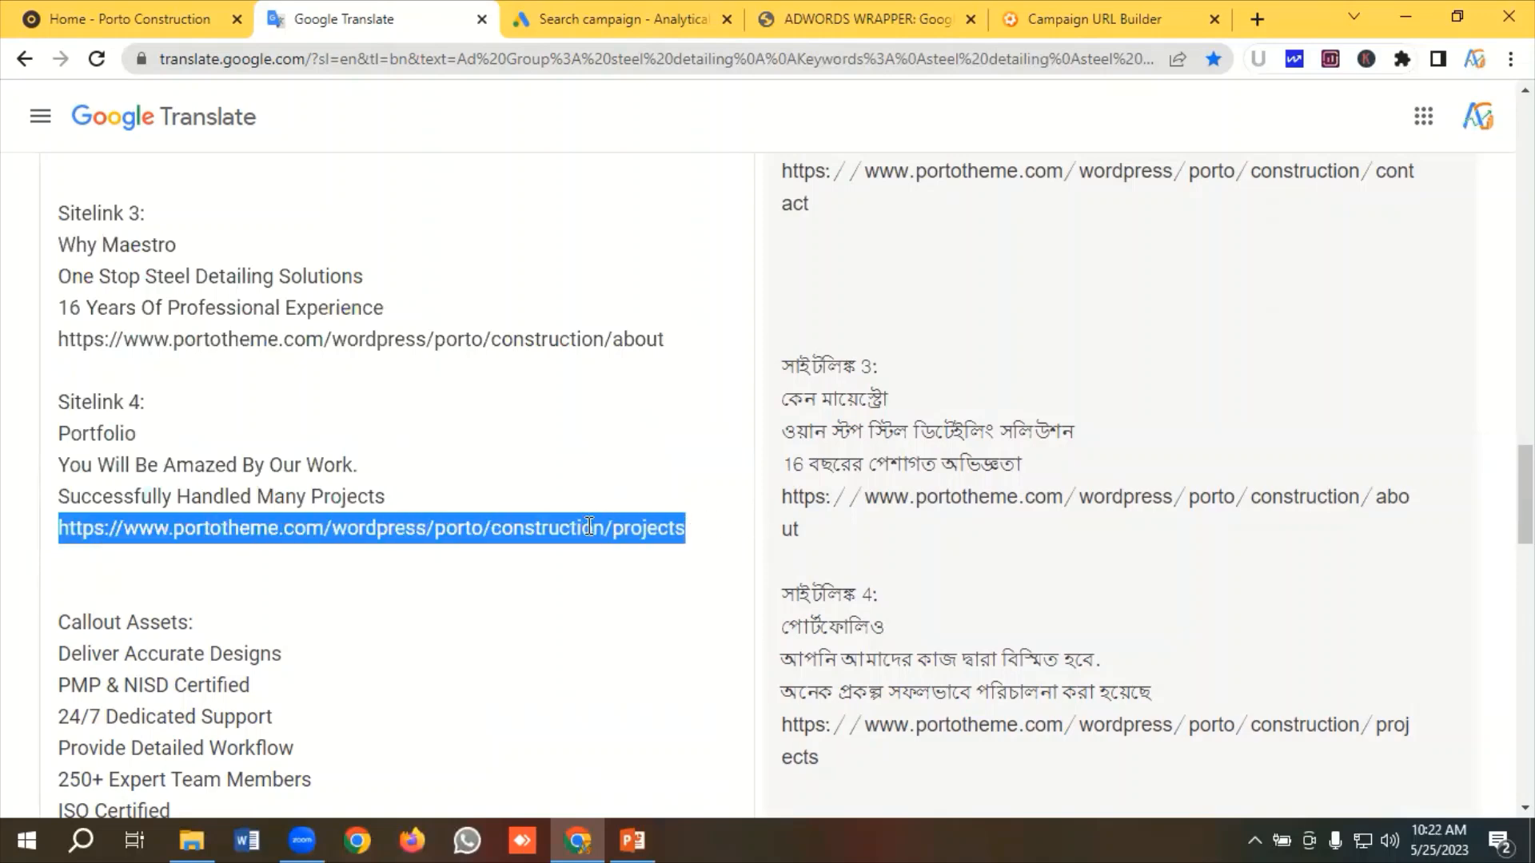
pyautogui.rightClick(589, 525)
pyautogui.click(647, 198)
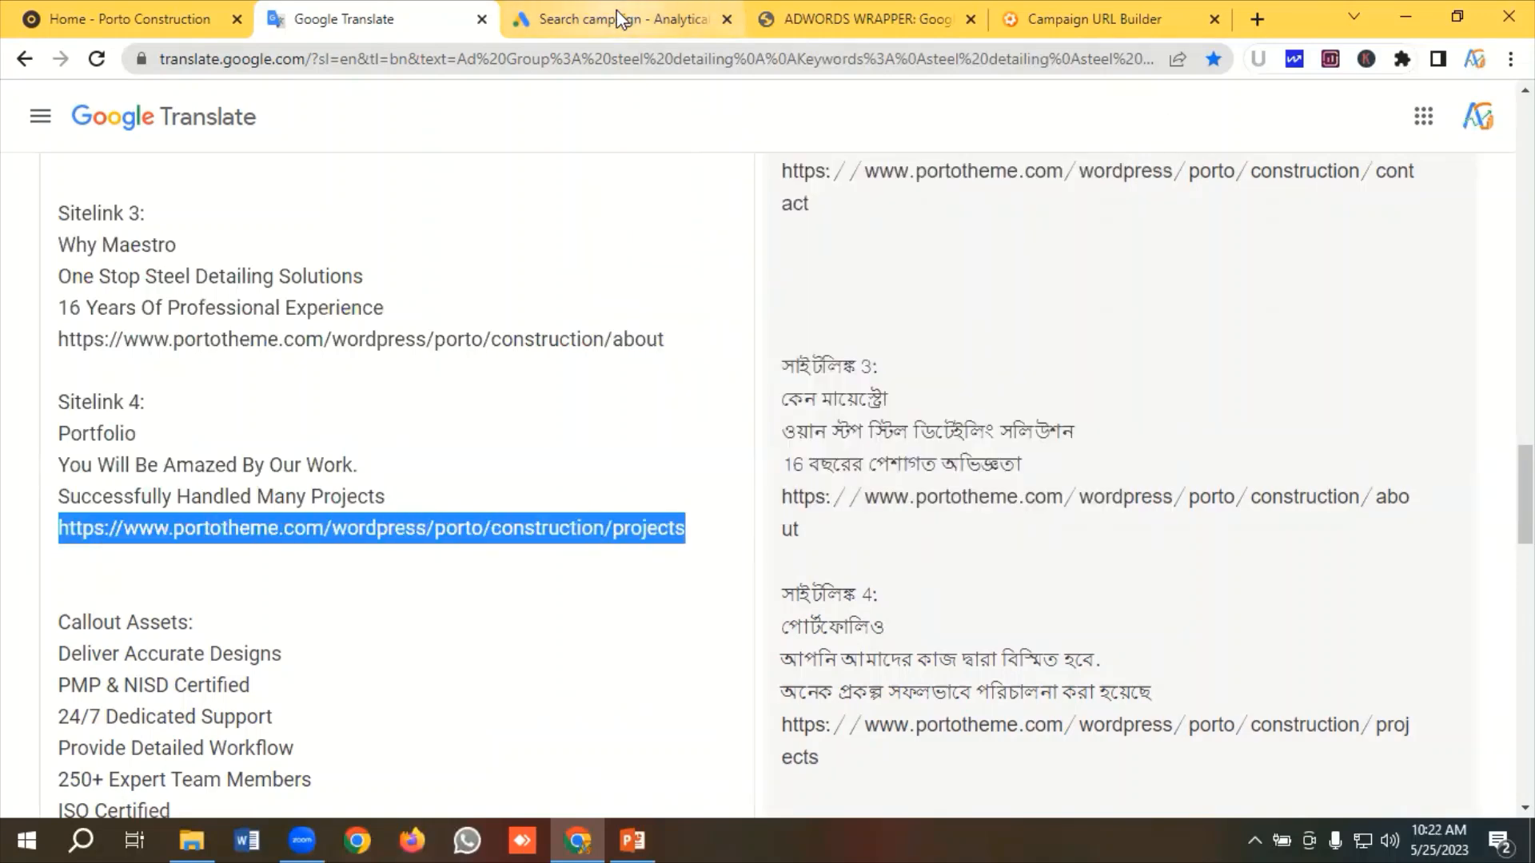
pyautogui.click(611, 19)
pyautogui.press('Tab')
pyautogui.hotkey('ctrl', 'v')
# Review the four sitelinks in the desktop ad preview and save them
pyautogui.scroll(10, 542, 555)
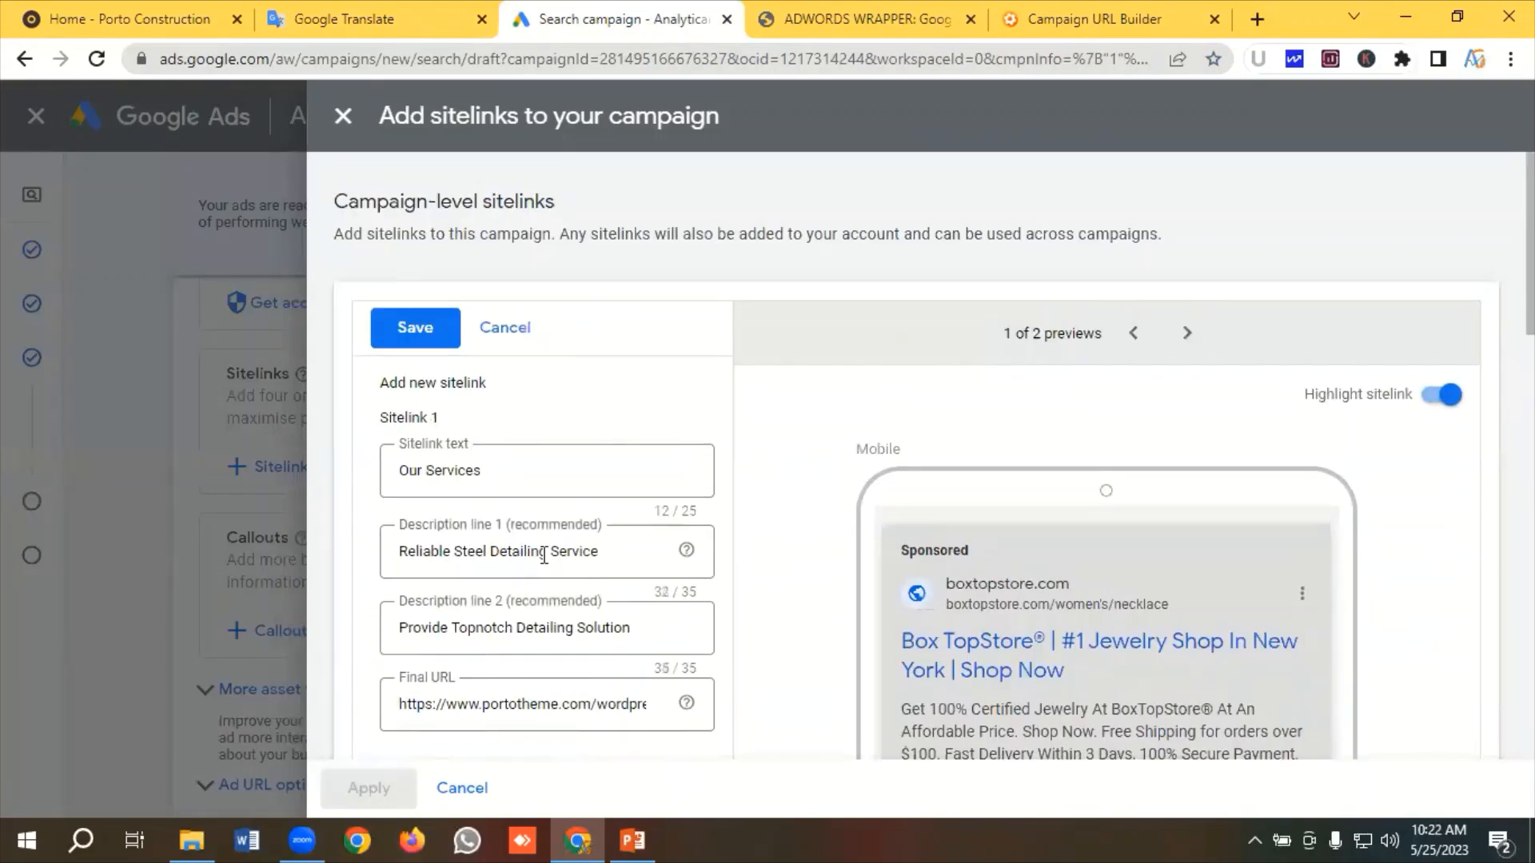
pyautogui.scroll(-4, 544, 555)
pyautogui.scroll(3, 892, 396)
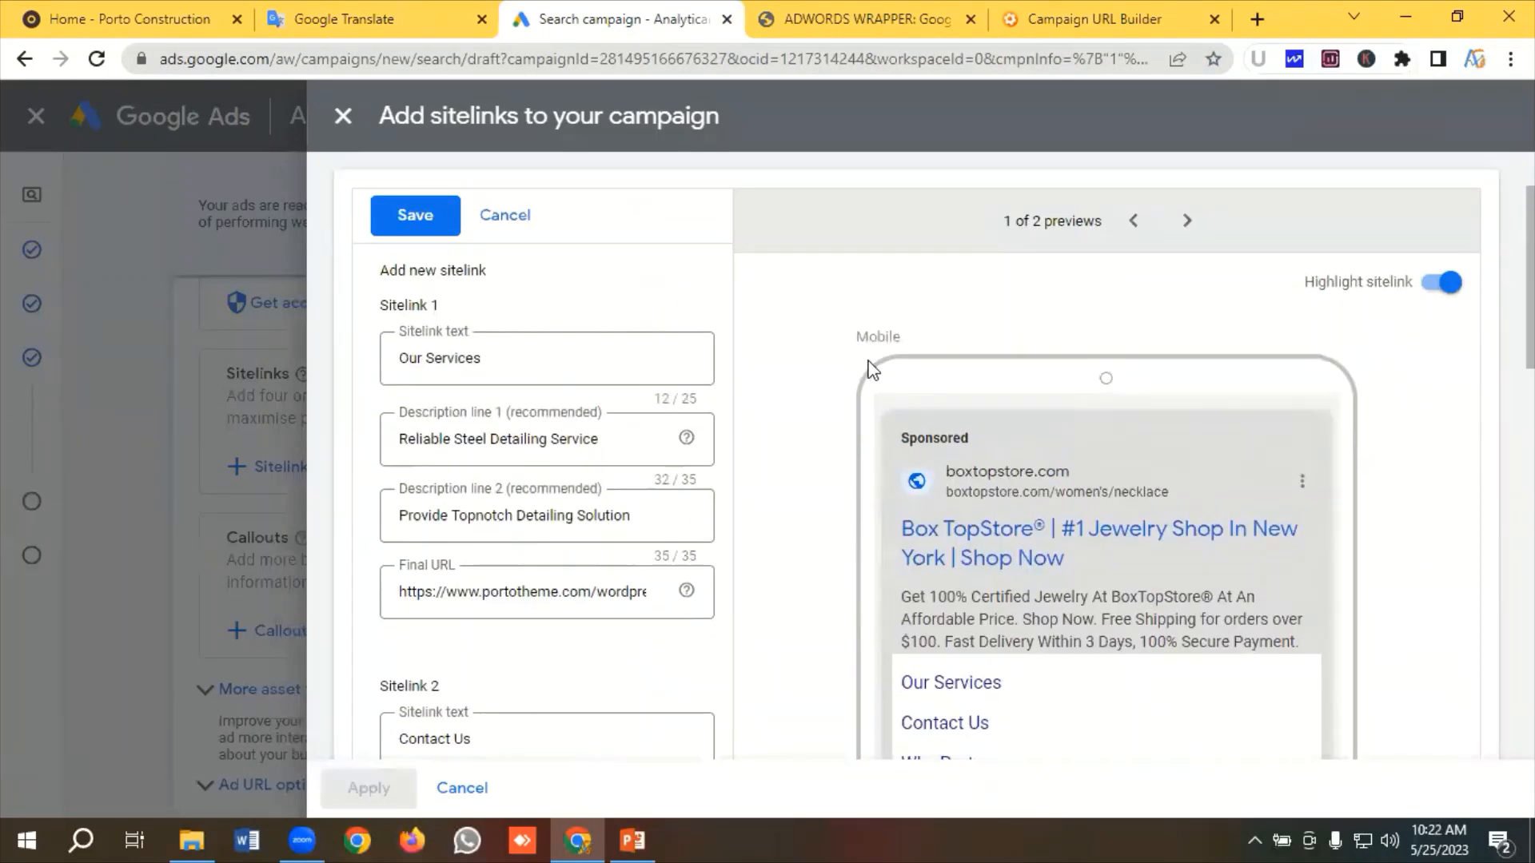
pyautogui.click(1187, 220)
pyautogui.scroll(-1, 867, 400)
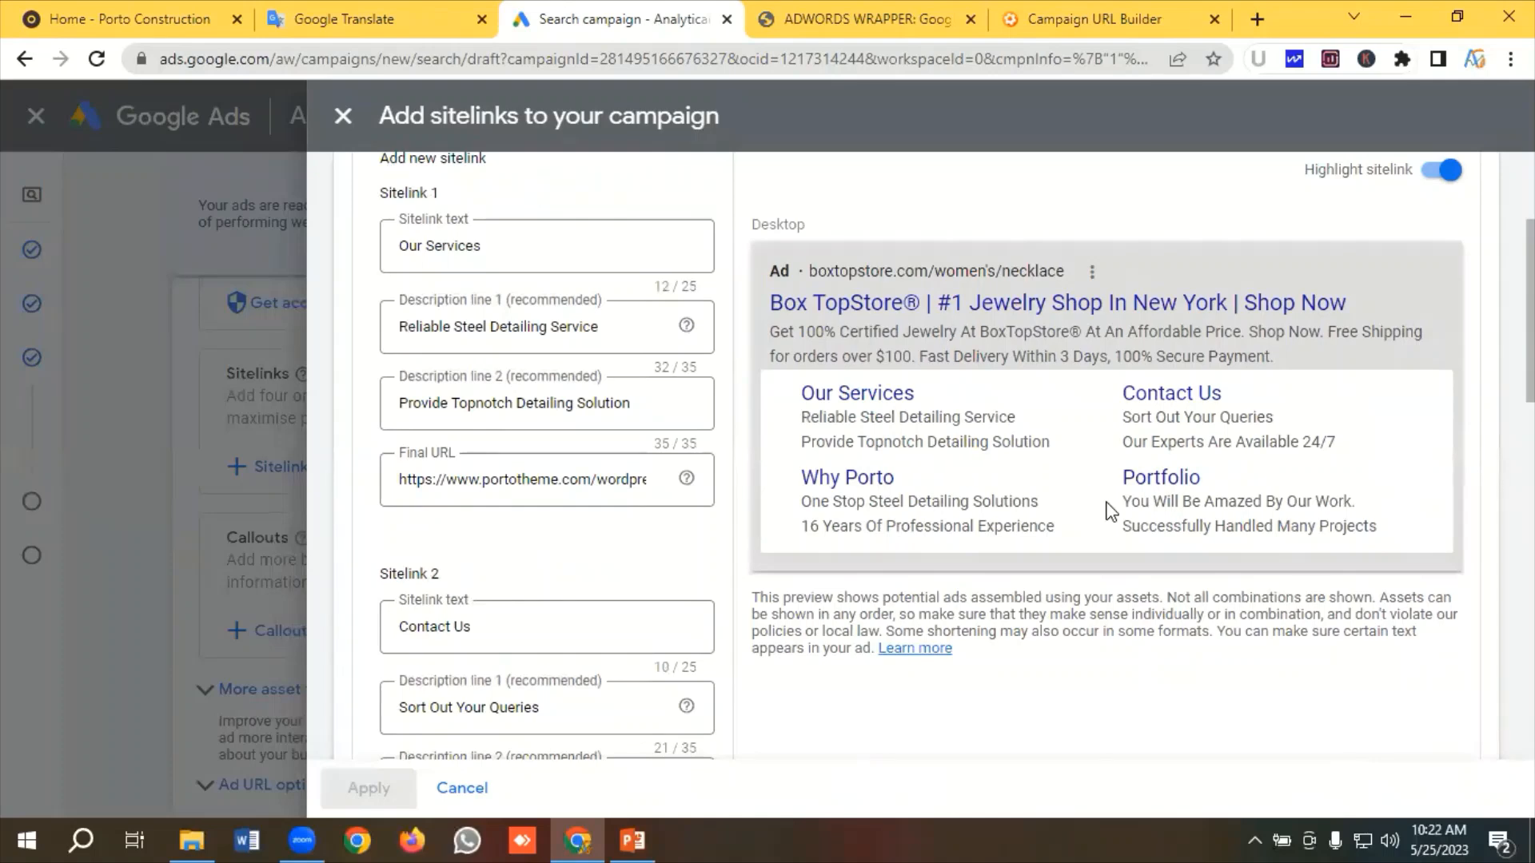
pyautogui.scroll(-10, 478, 565)
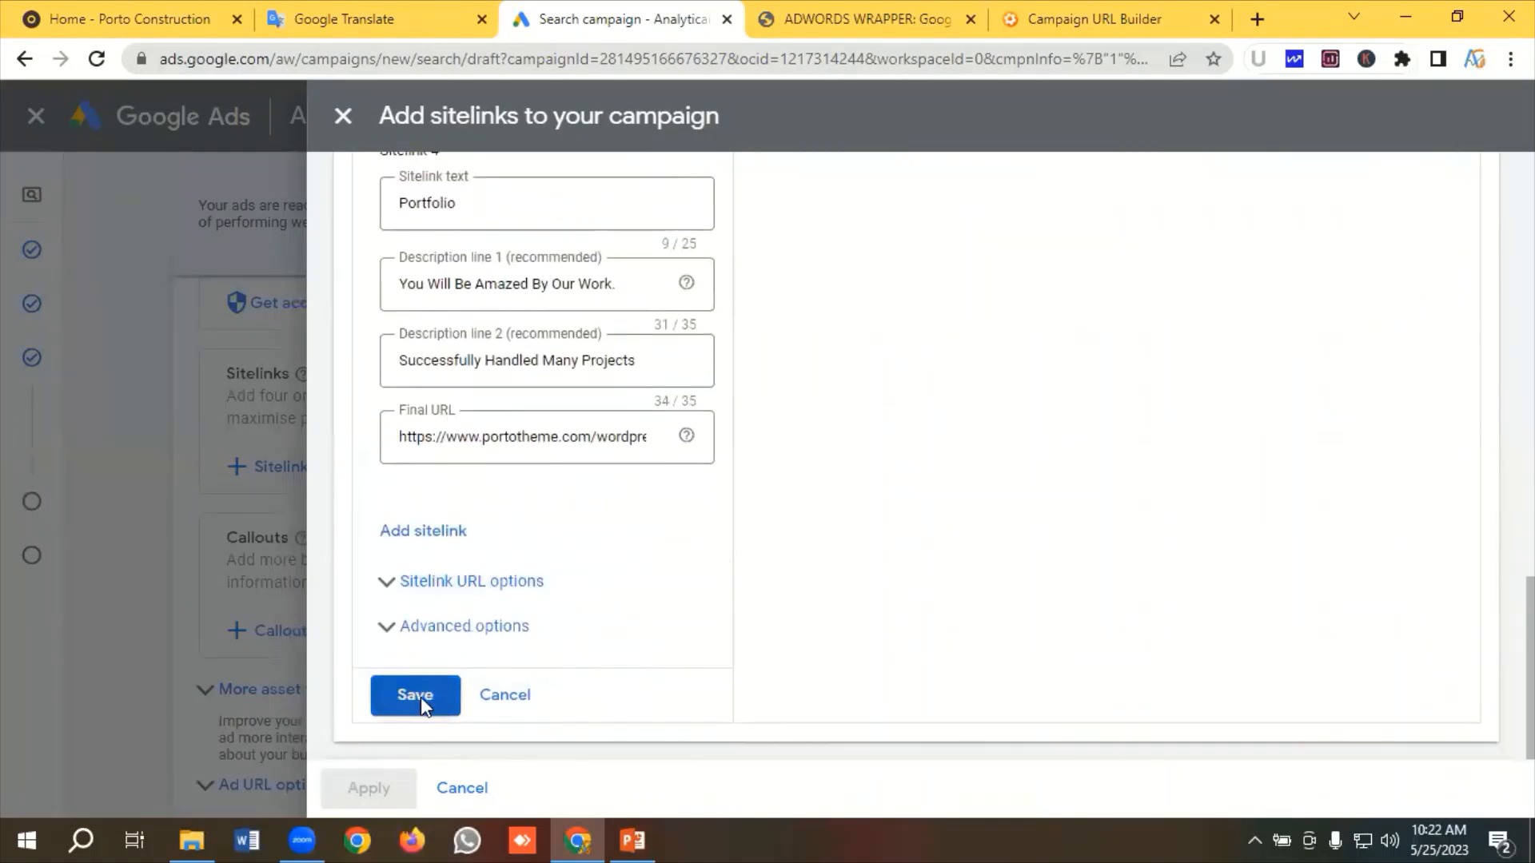
pyautogui.click(416, 696)
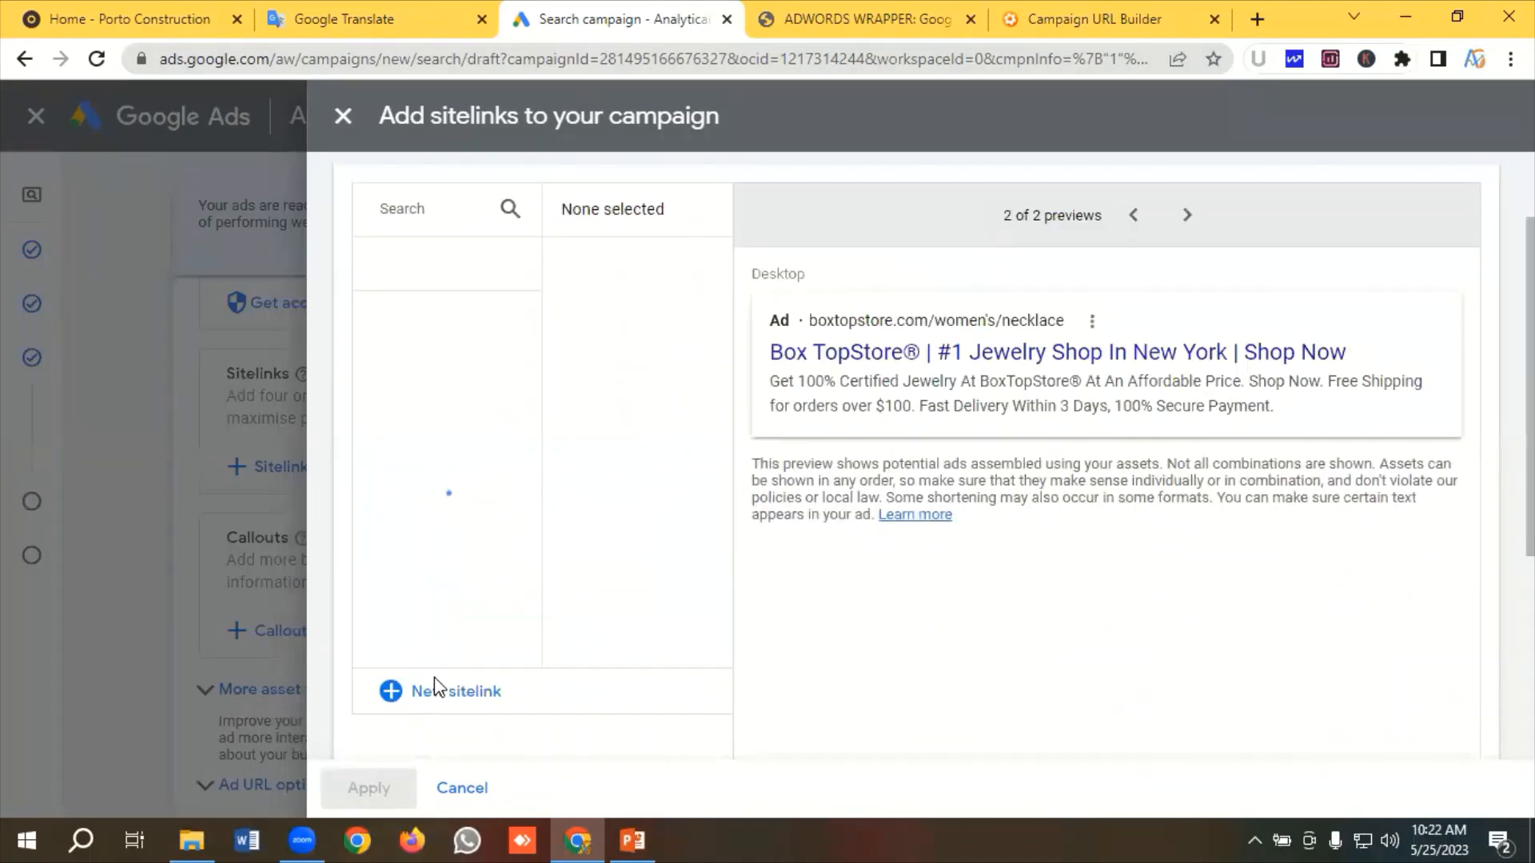
# Apply the four sitelinks to the campaign and start adding campaign-level callouts
pyautogui.click(369, 789)
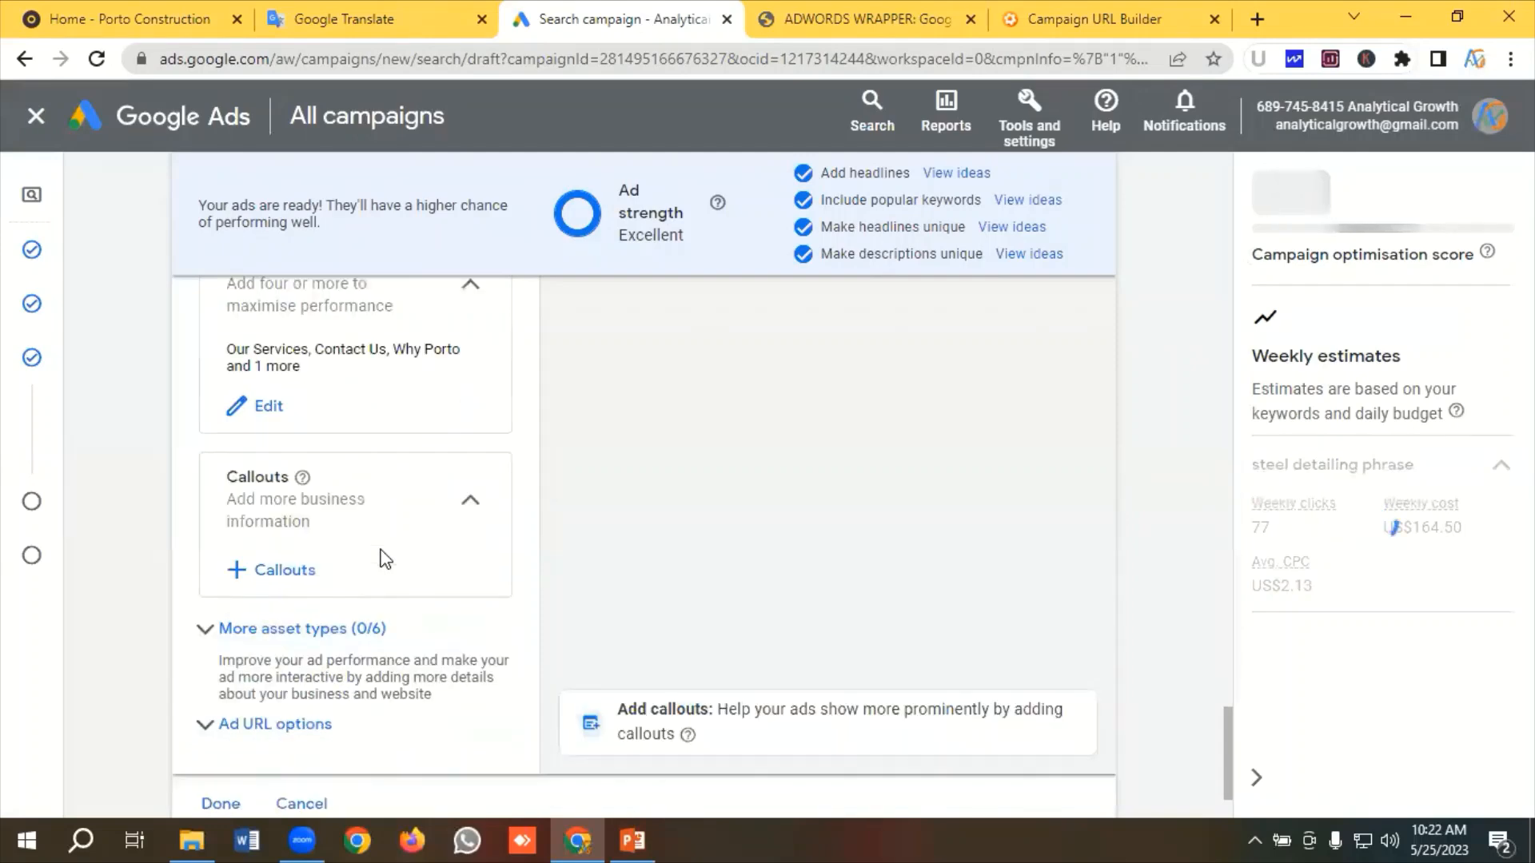
pyautogui.click(291, 569)
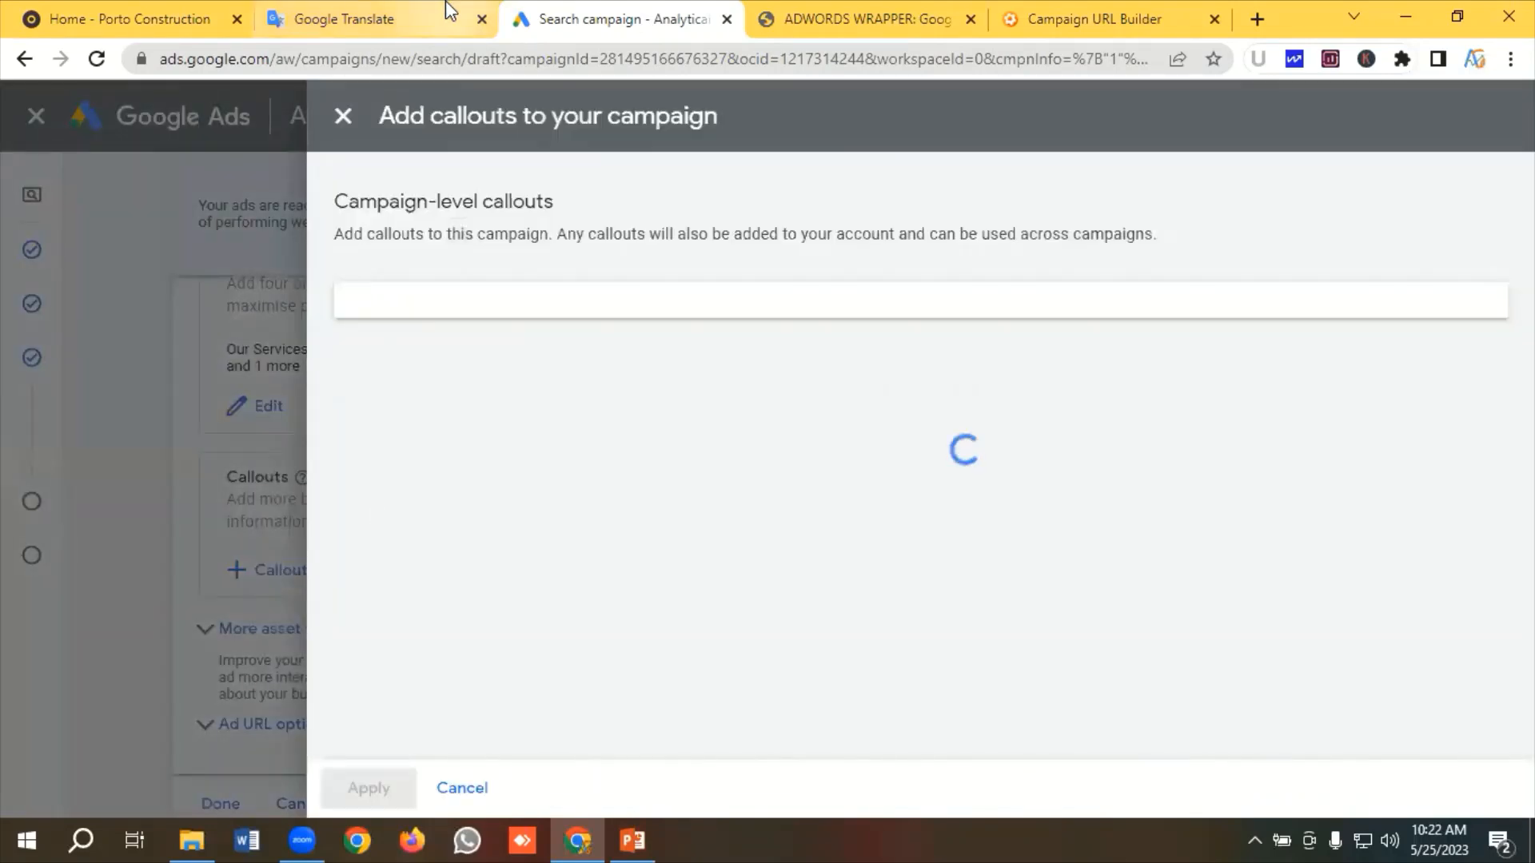
# Review the prepared Callout Assets list in the Google Translate notes and return to Google Ads
pyautogui.click(412, 16)
pyautogui.scroll(-4, 254, 398)
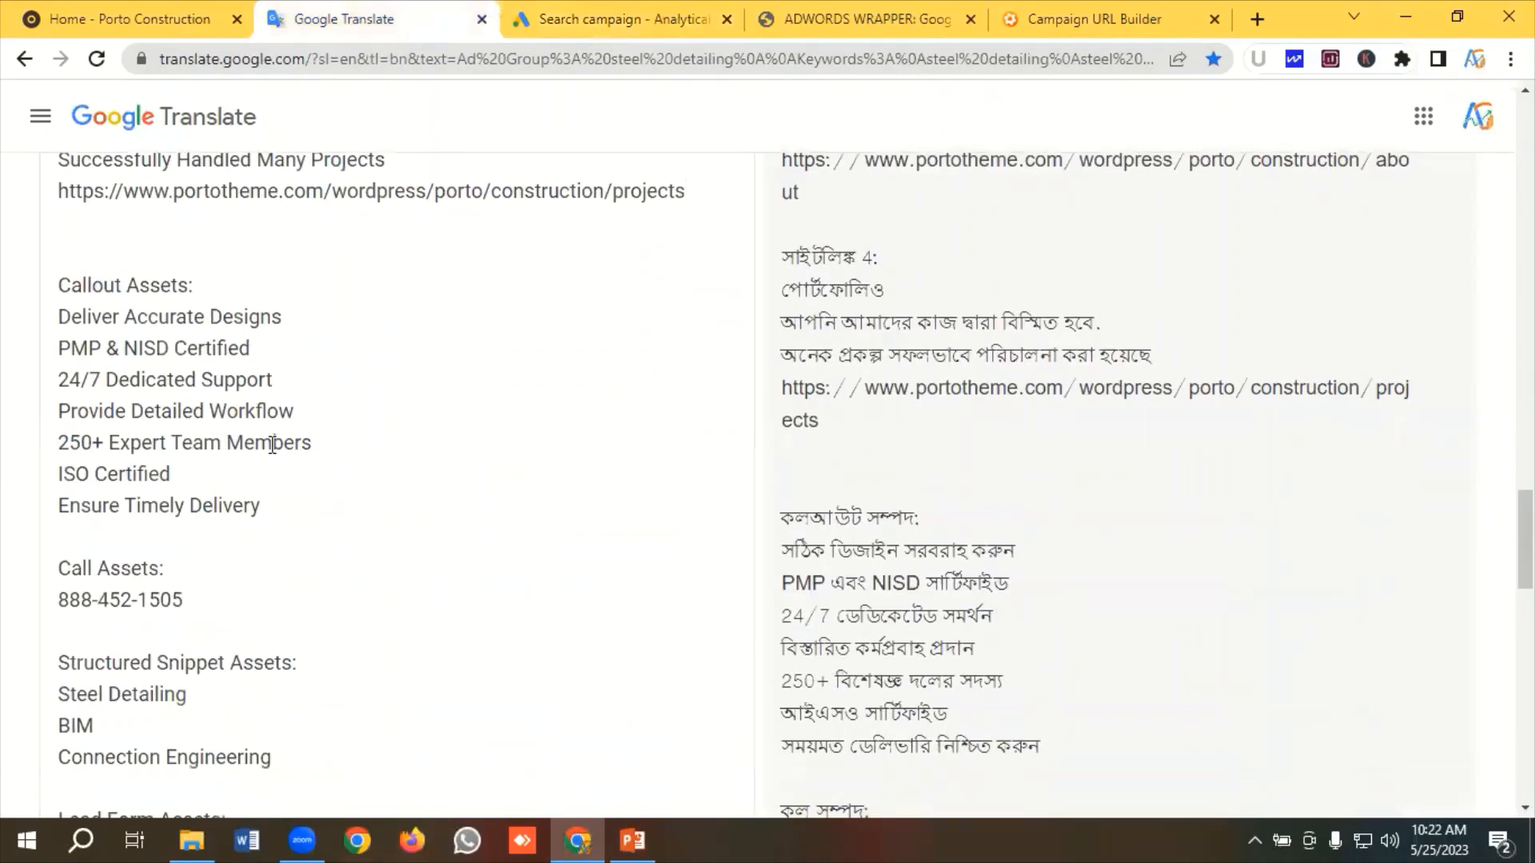
pyautogui.moveTo(286, 512); pyautogui.dragTo(50, 314)
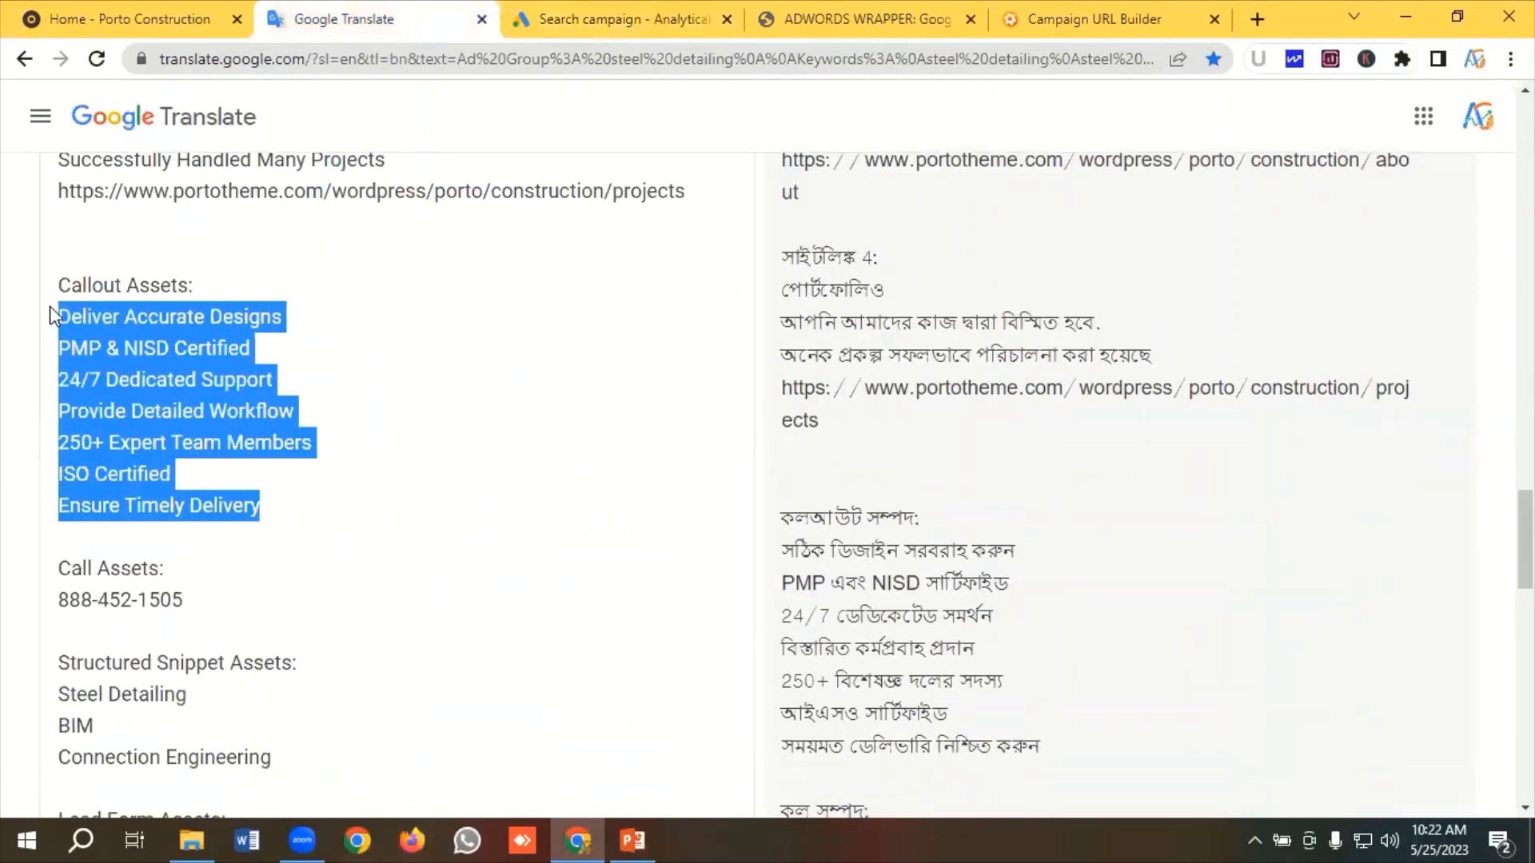
pyautogui.click(216, 349)
pyautogui.click(640, 9)
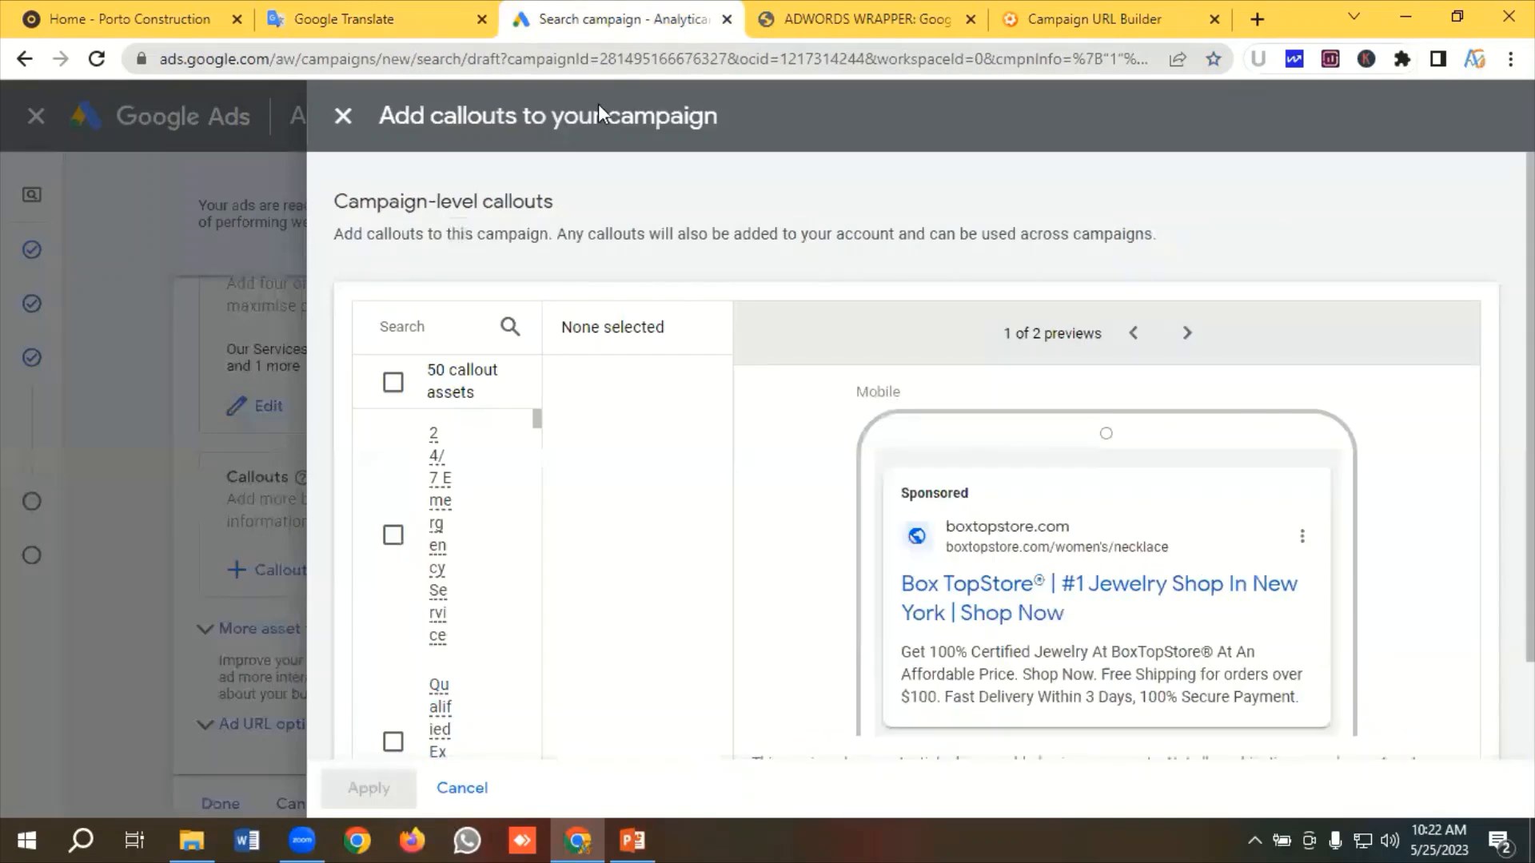
# Start a new callout below the list of existing callout assets, ready to enter callout text 1
pyautogui.scroll(-10, 538, 524)
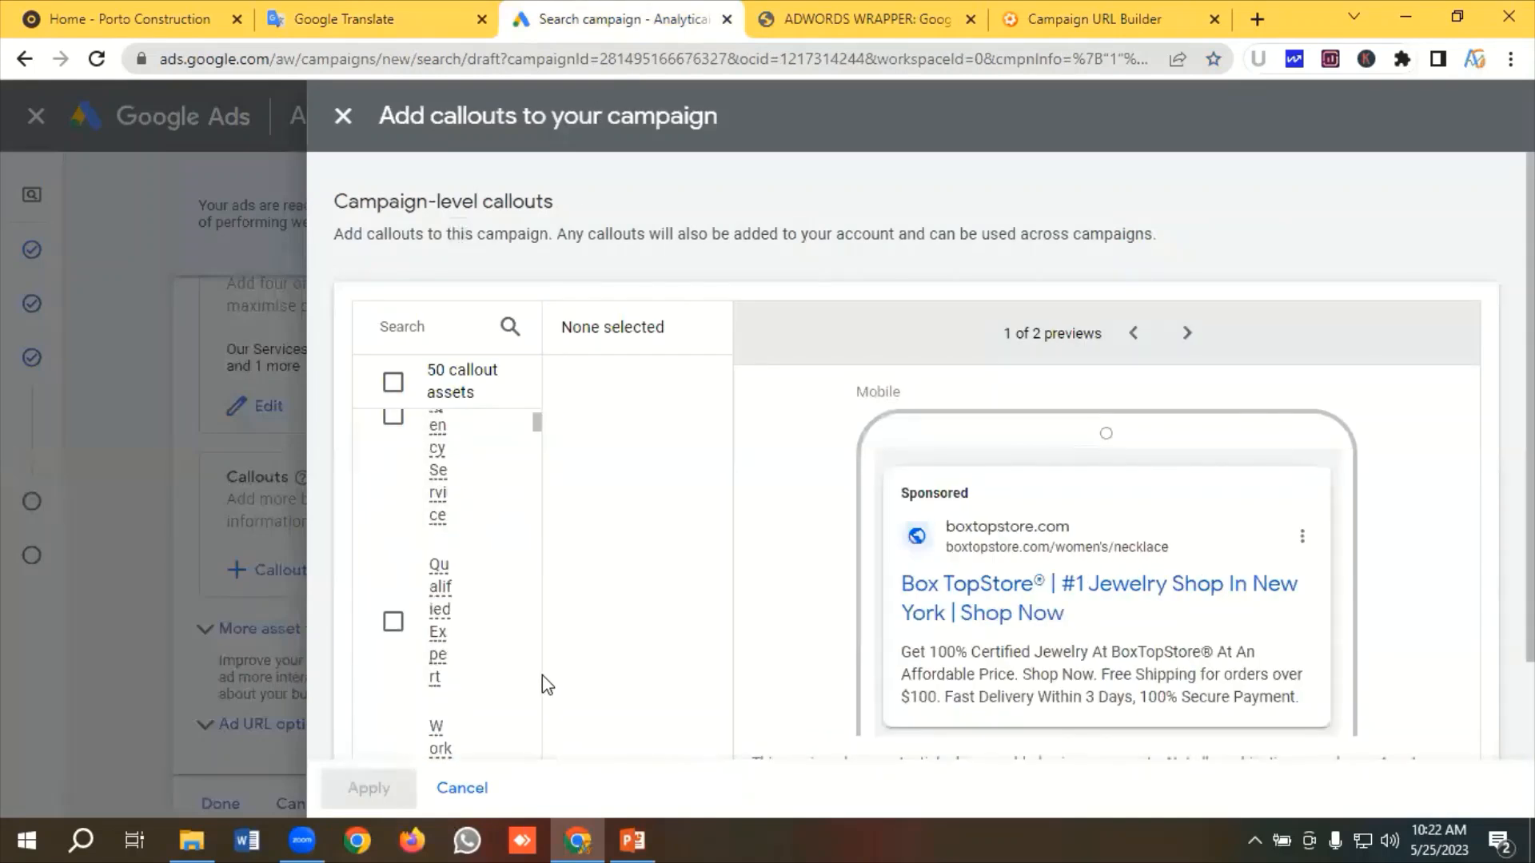
pyautogui.scroll(-5, 520, 608)
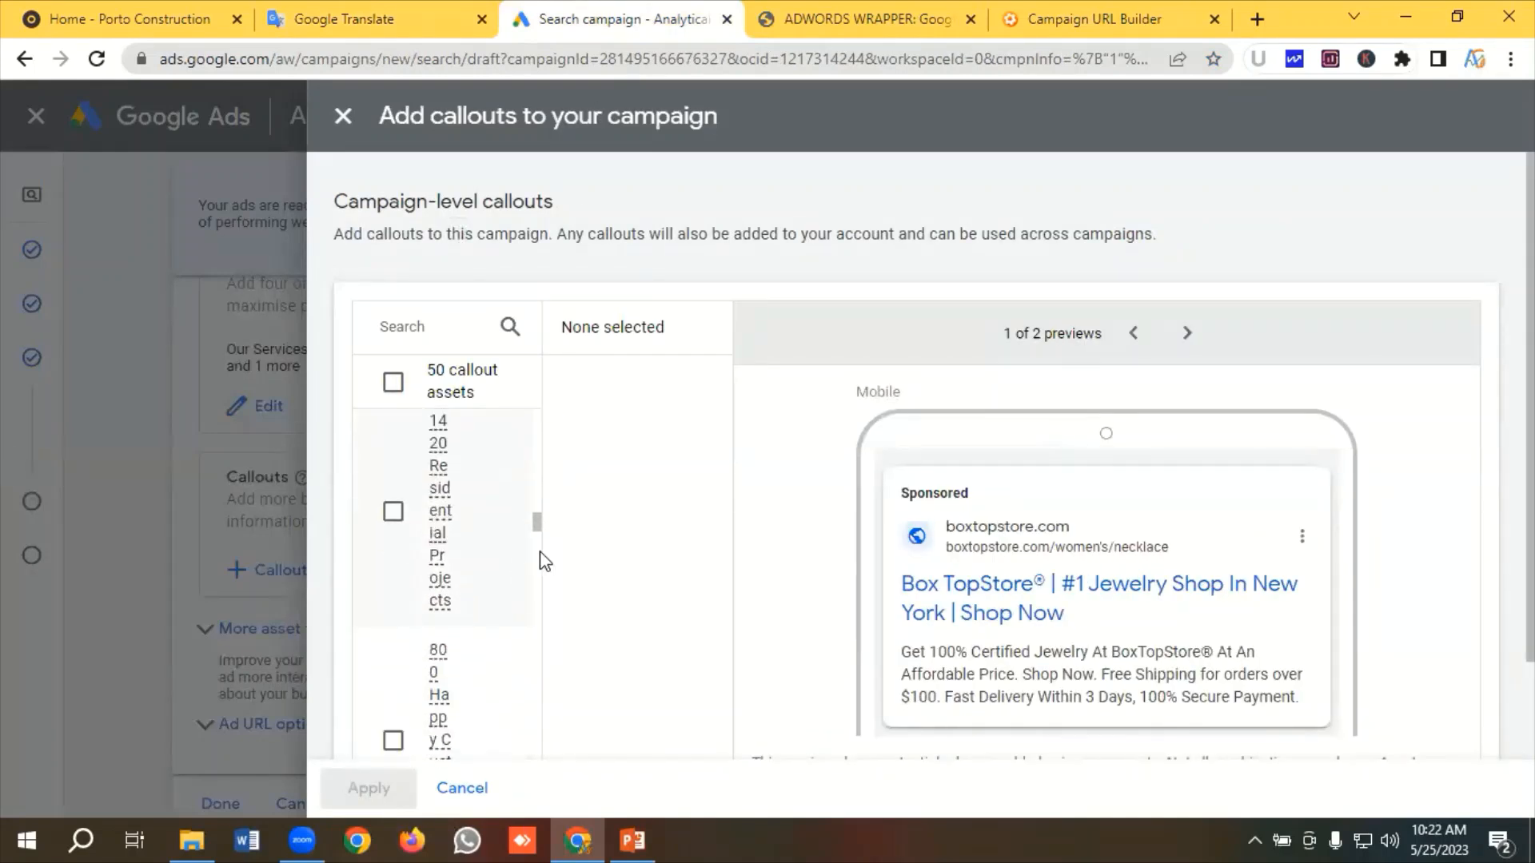
pyautogui.moveTo(538, 524); pyautogui.dragTo(541, 574)
pyautogui.scroll(-8, 509, 699)
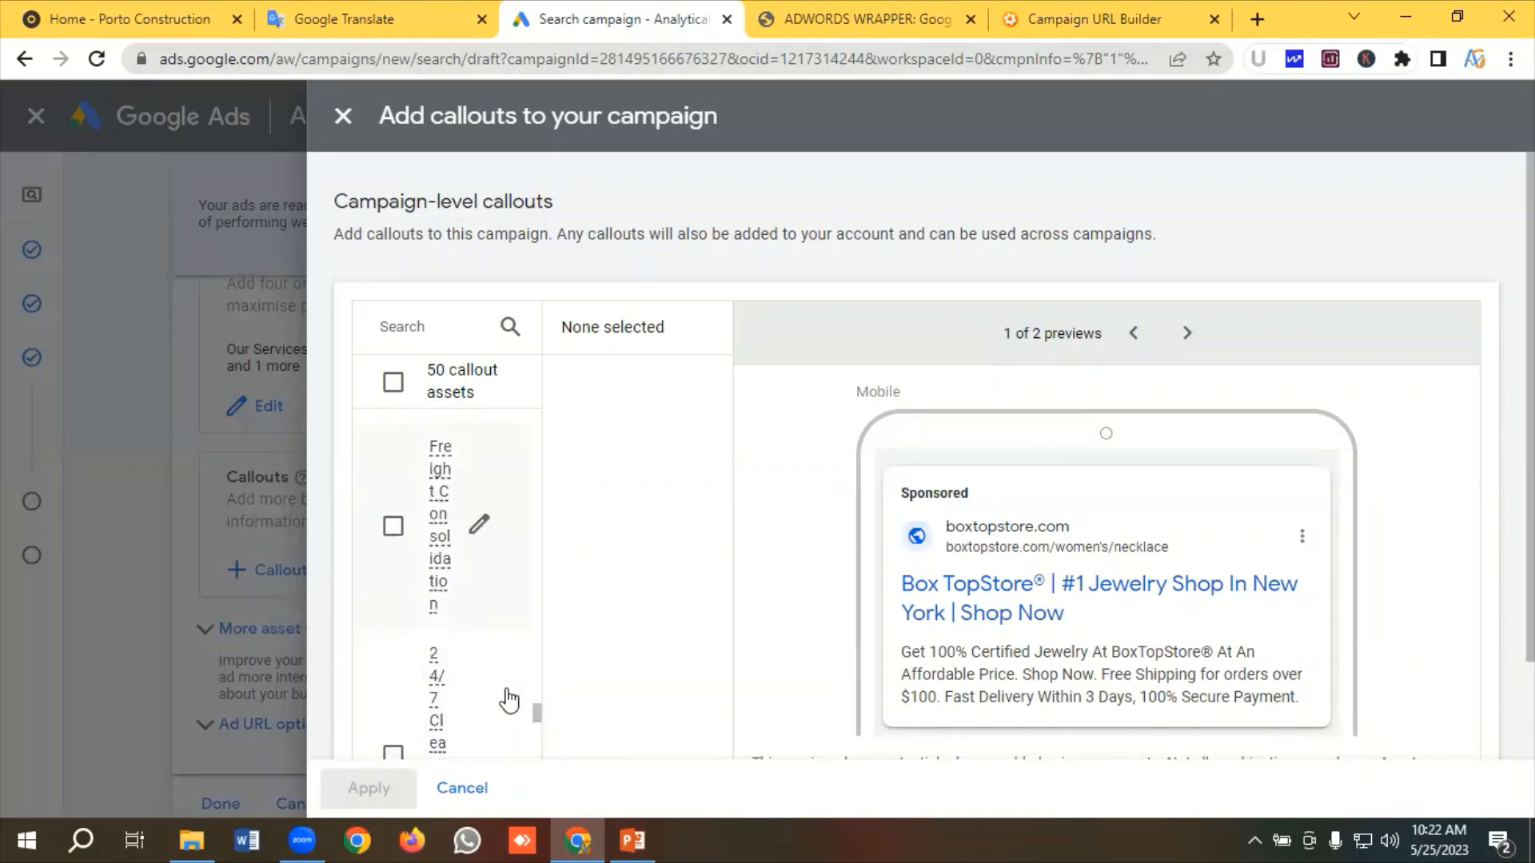
pyautogui.scroll(-5, 508, 701)
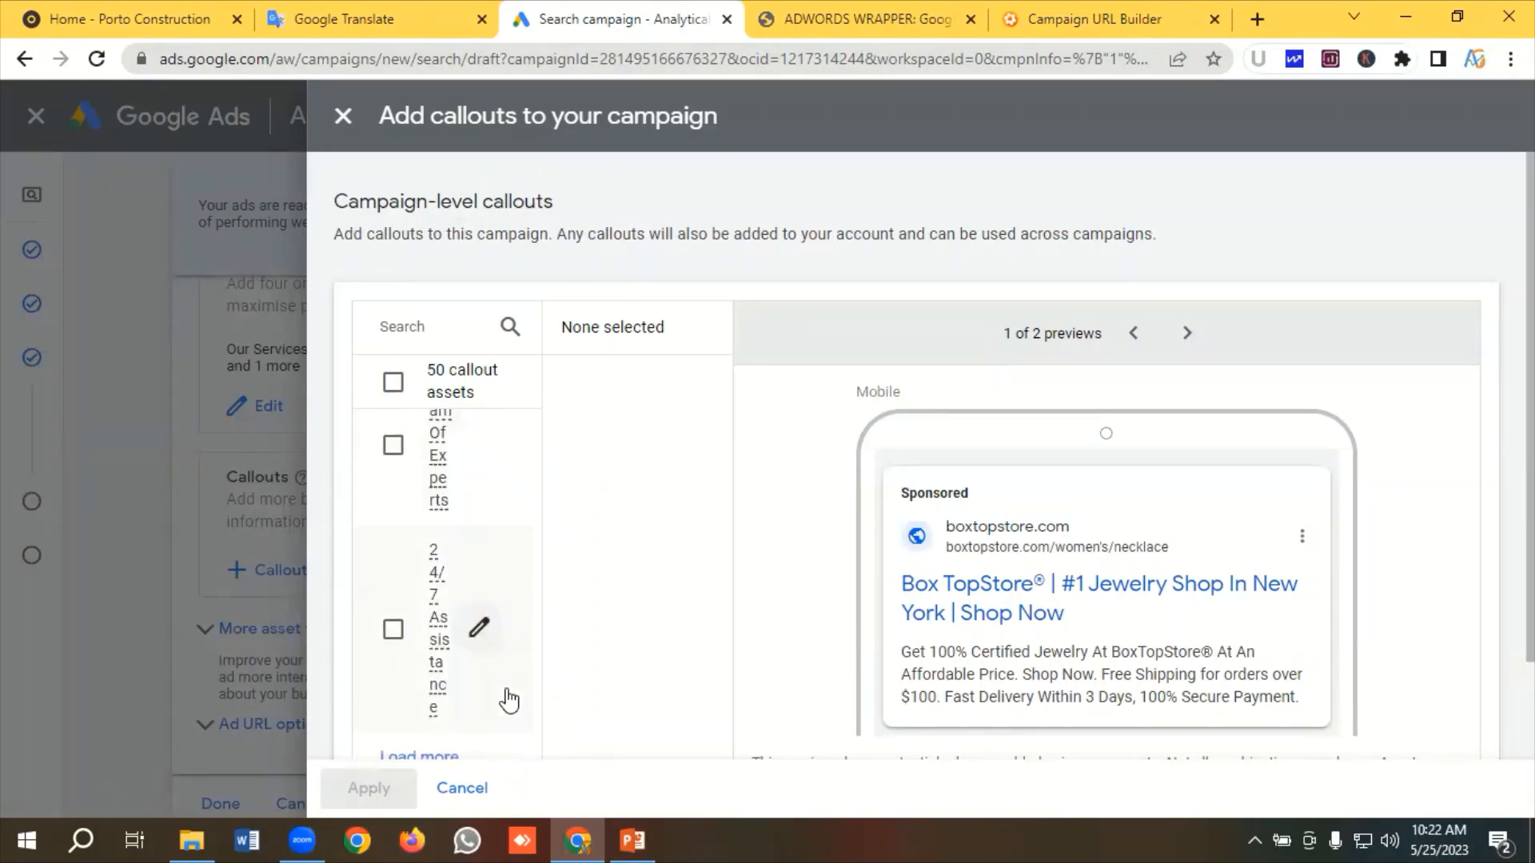
pyautogui.click(452, 702)
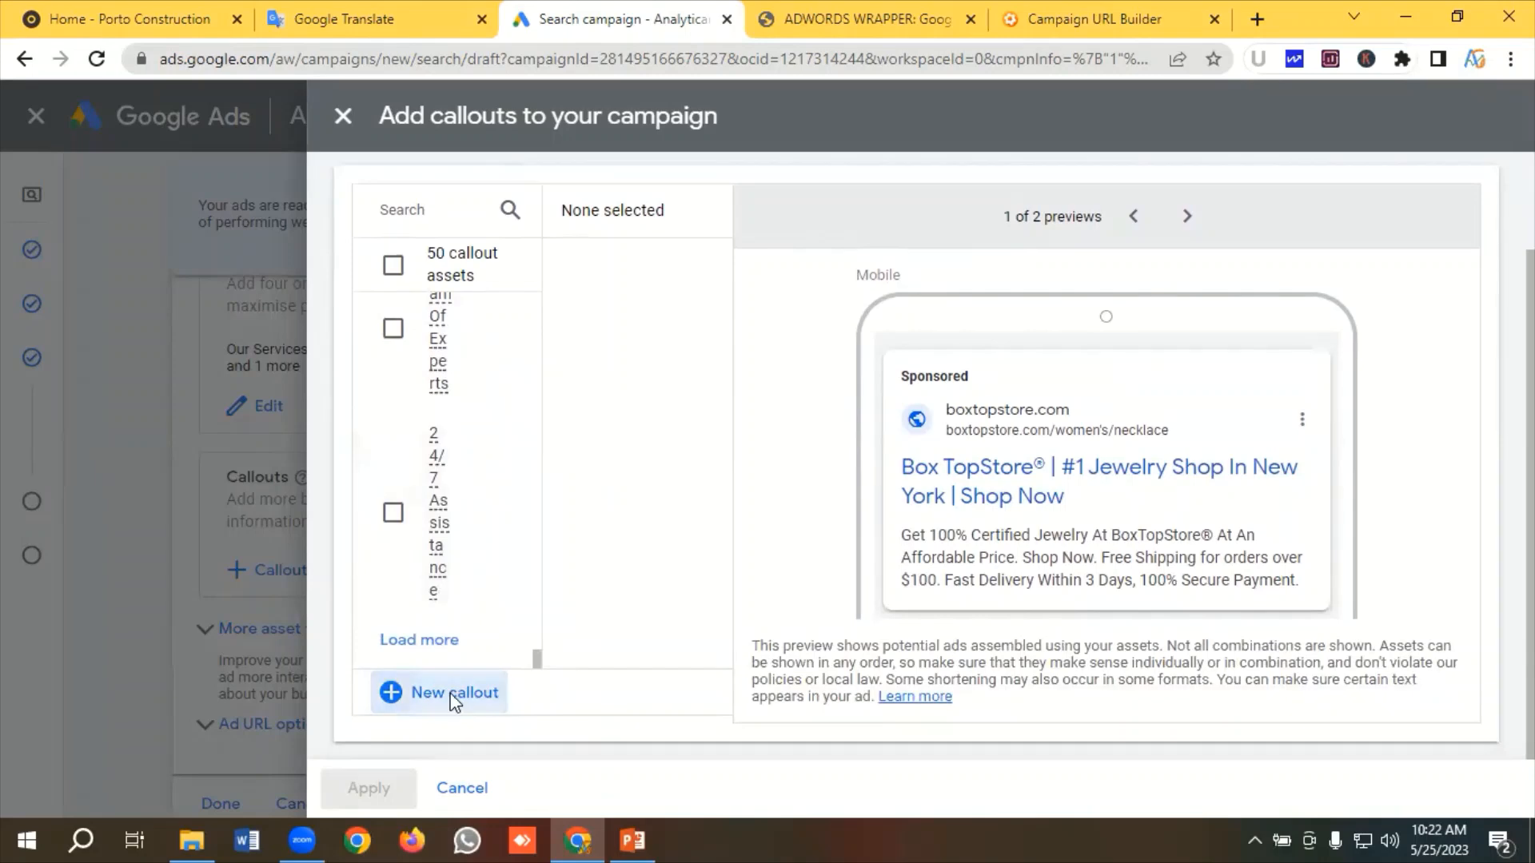
pyautogui.scroll(2, 515, 501)
pyautogui.click(503, 376)
# Copy "Deliver Accurate Designs" from the Google Translate notes into callout text 1 in Google Ads
pyautogui.click(374, 24)
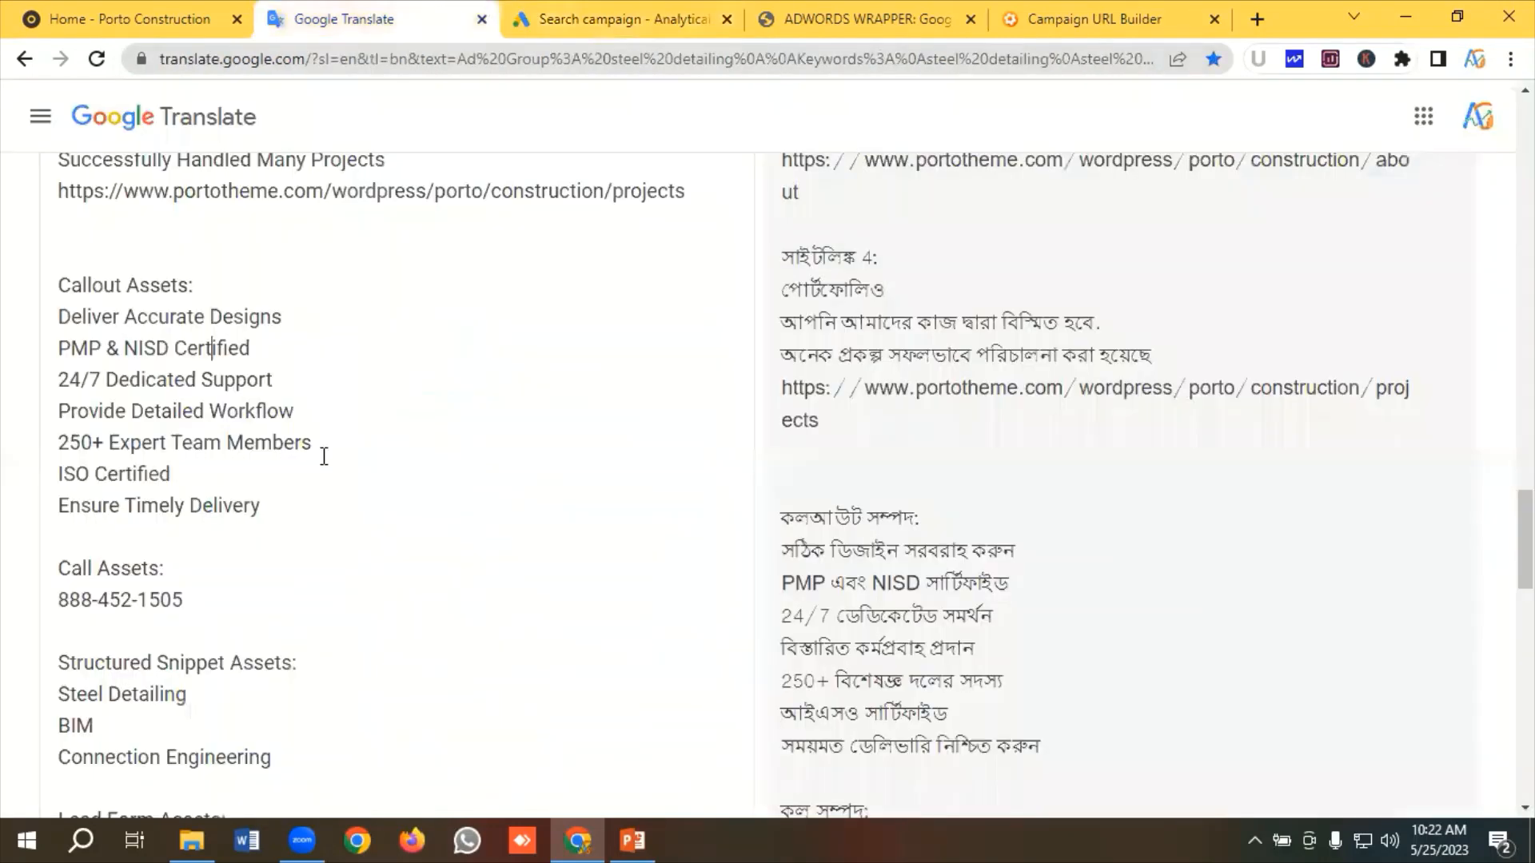
pyautogui.moveTo(233, 311); pyautogui.dragTo(24, 322)
pyautogui.rightClick(149, 317)
pyautogui.click(304, 397)
pyautogui.click(644, 17)
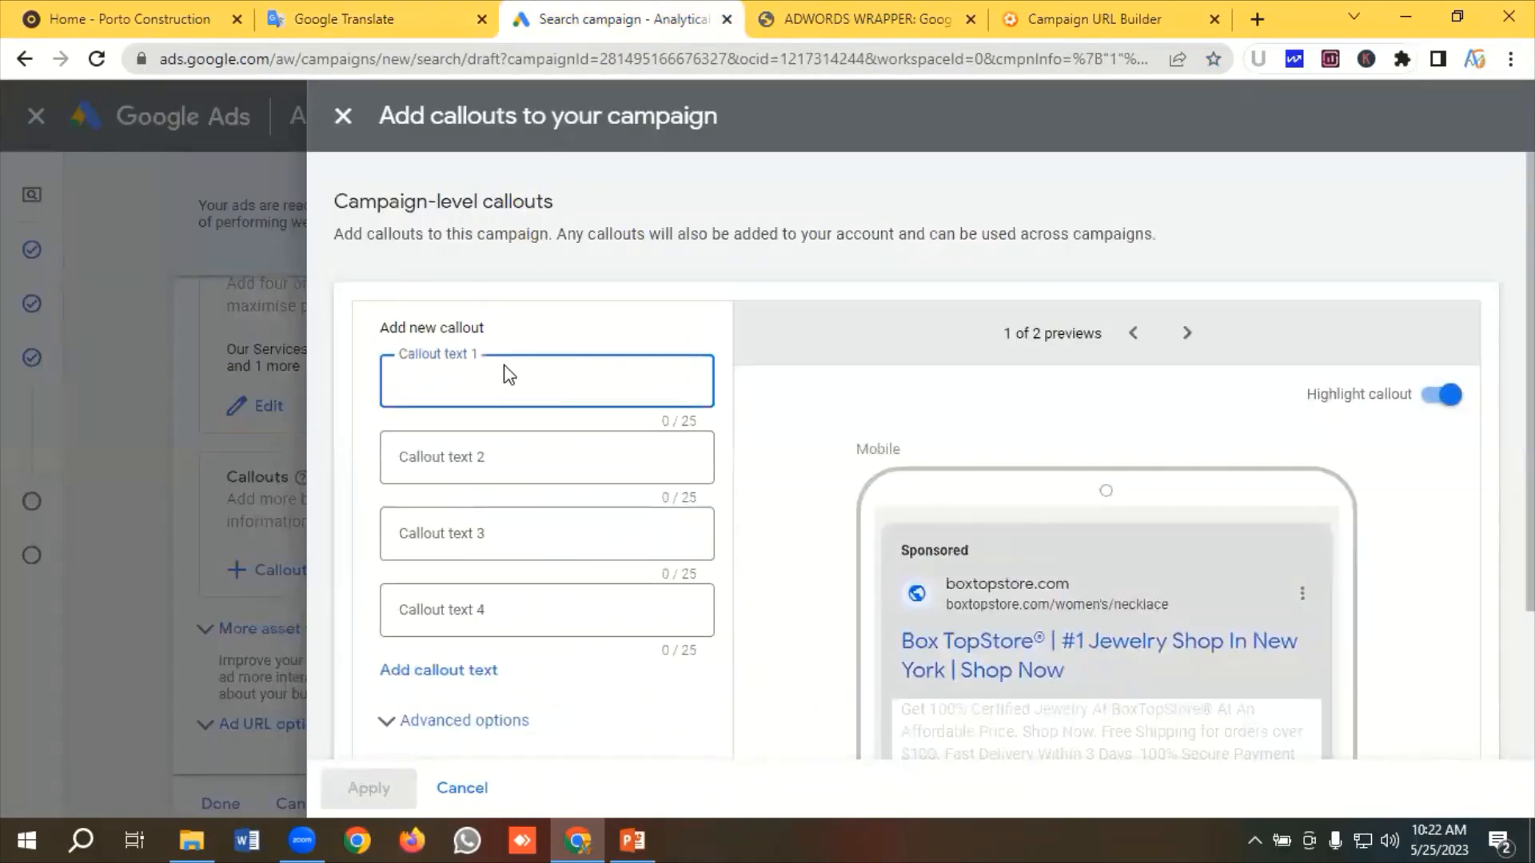
# Fill callout texts 1 and 2 with "Deliver Accurate Designs" and "PMP & NISD Certified" from the Google Translate notes
pyautogui.hotkey('ctrl', 'v')
pyautogui.click(376, 18)
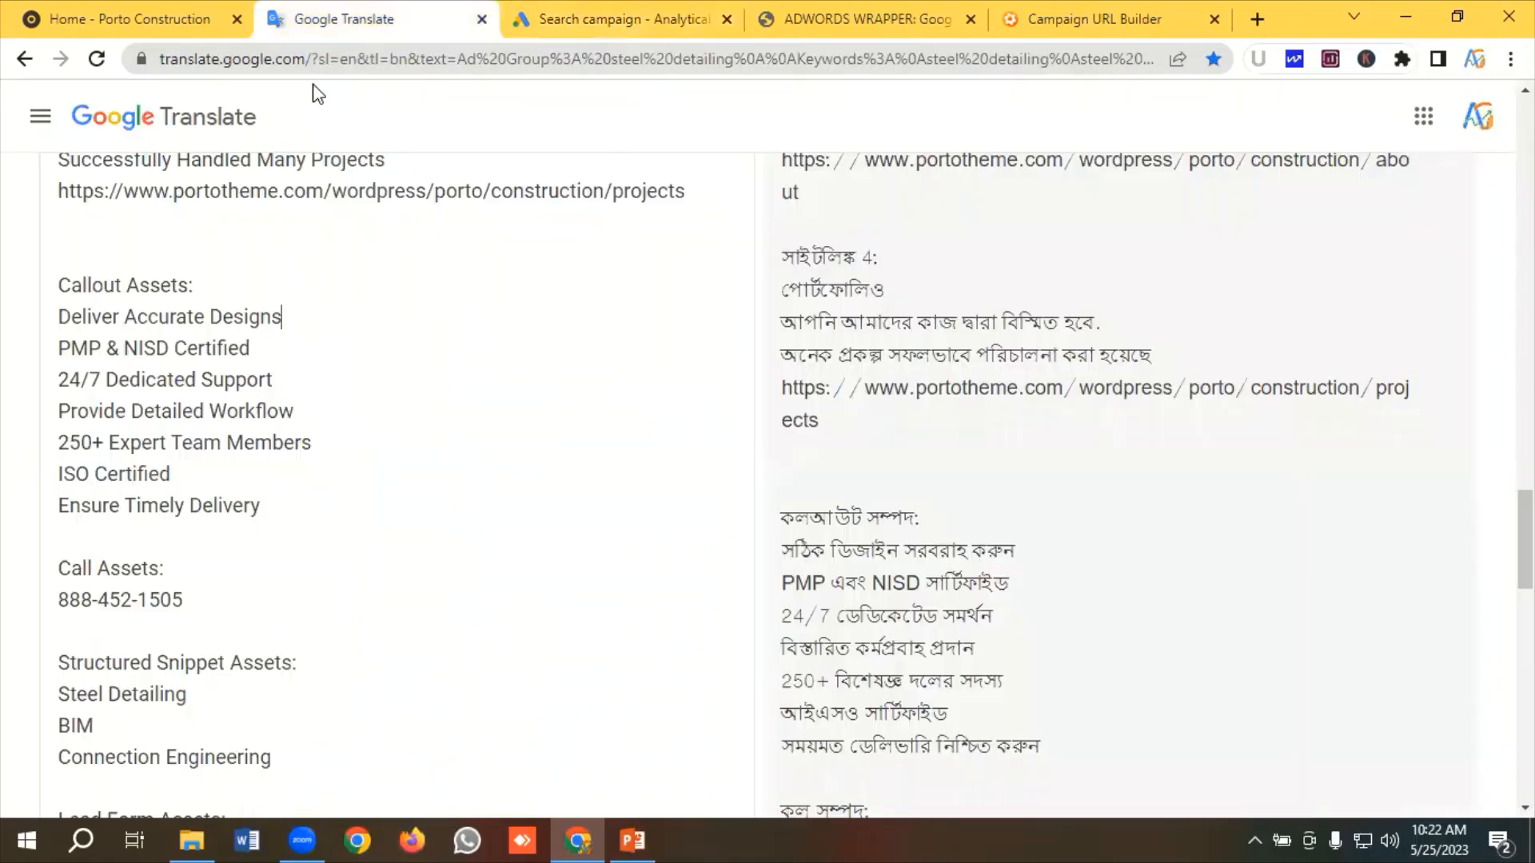
pyautogui.moveTo(259, 351); pyautogui.dragTo(61, 352)
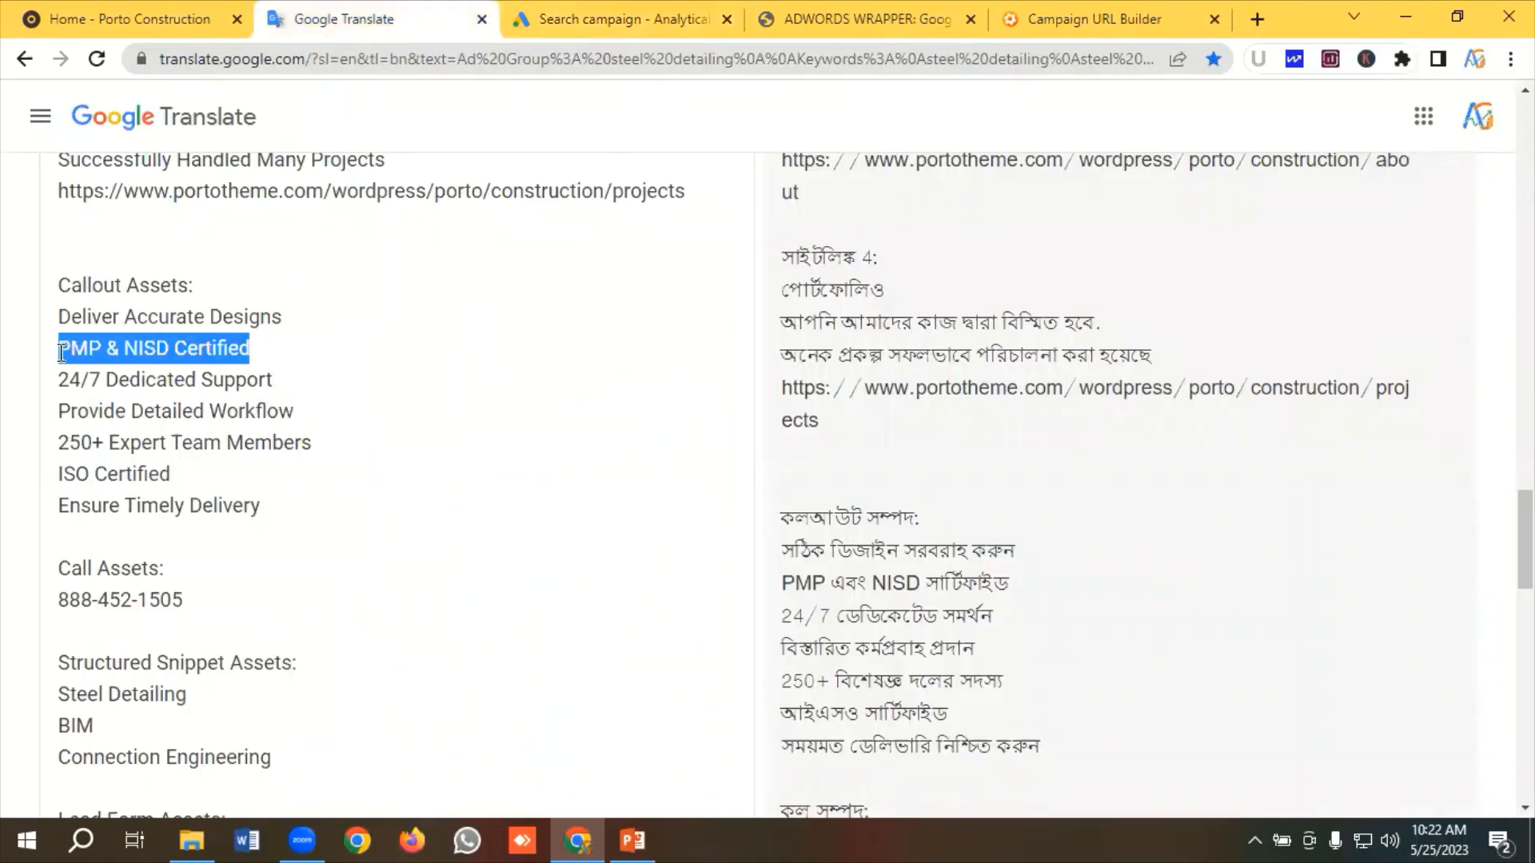
pyautogui.rightClick(162, 353)
pyautogui.click(230, 430)
pyautogui.click(616, 19)
pyautogui.click(457, 453)
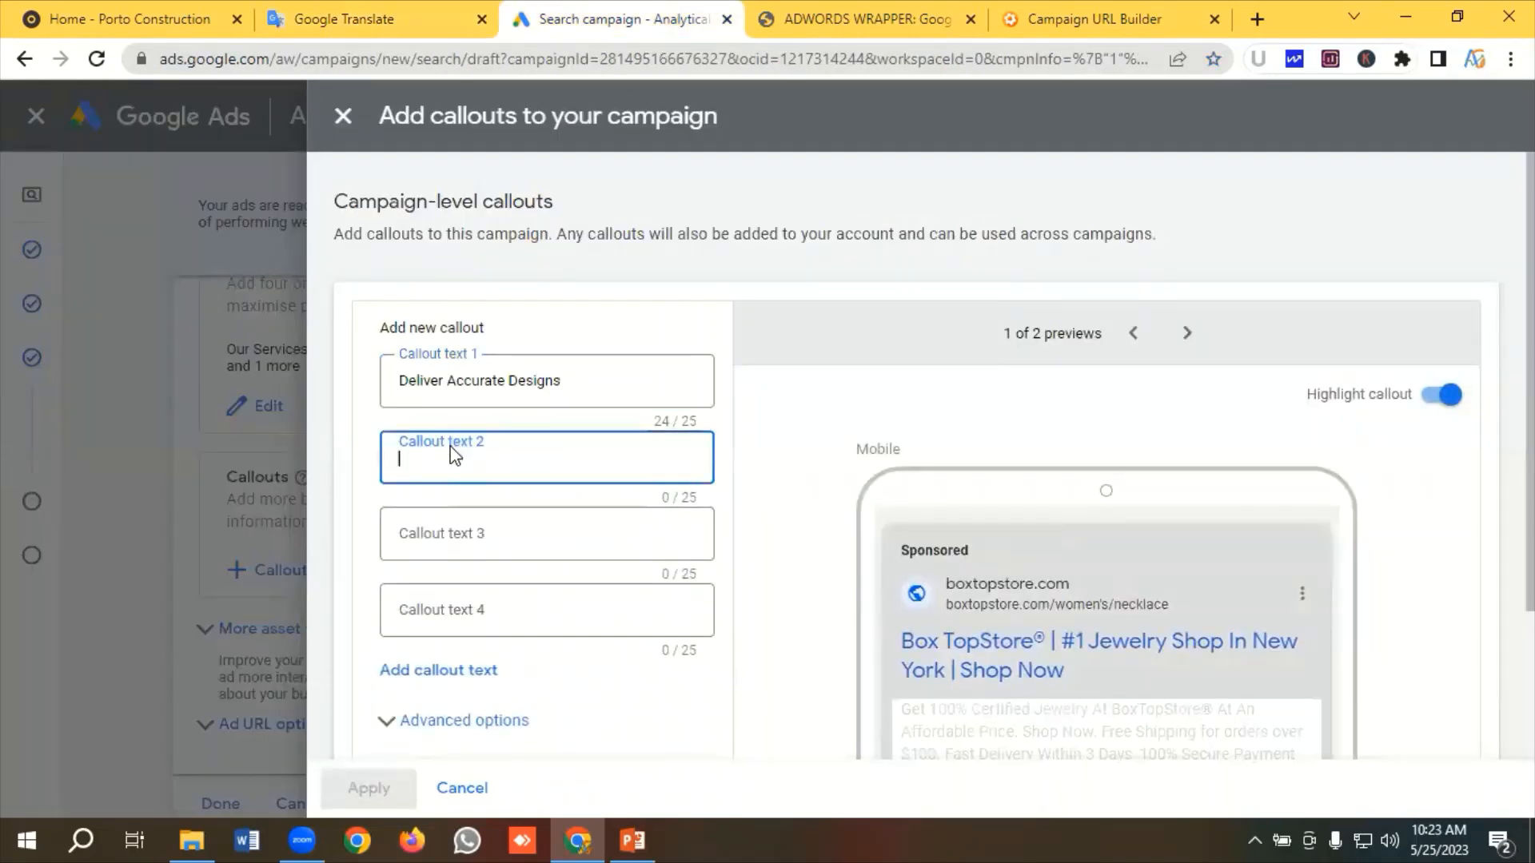
pyautogui.hotkey('ctrl', 'v')
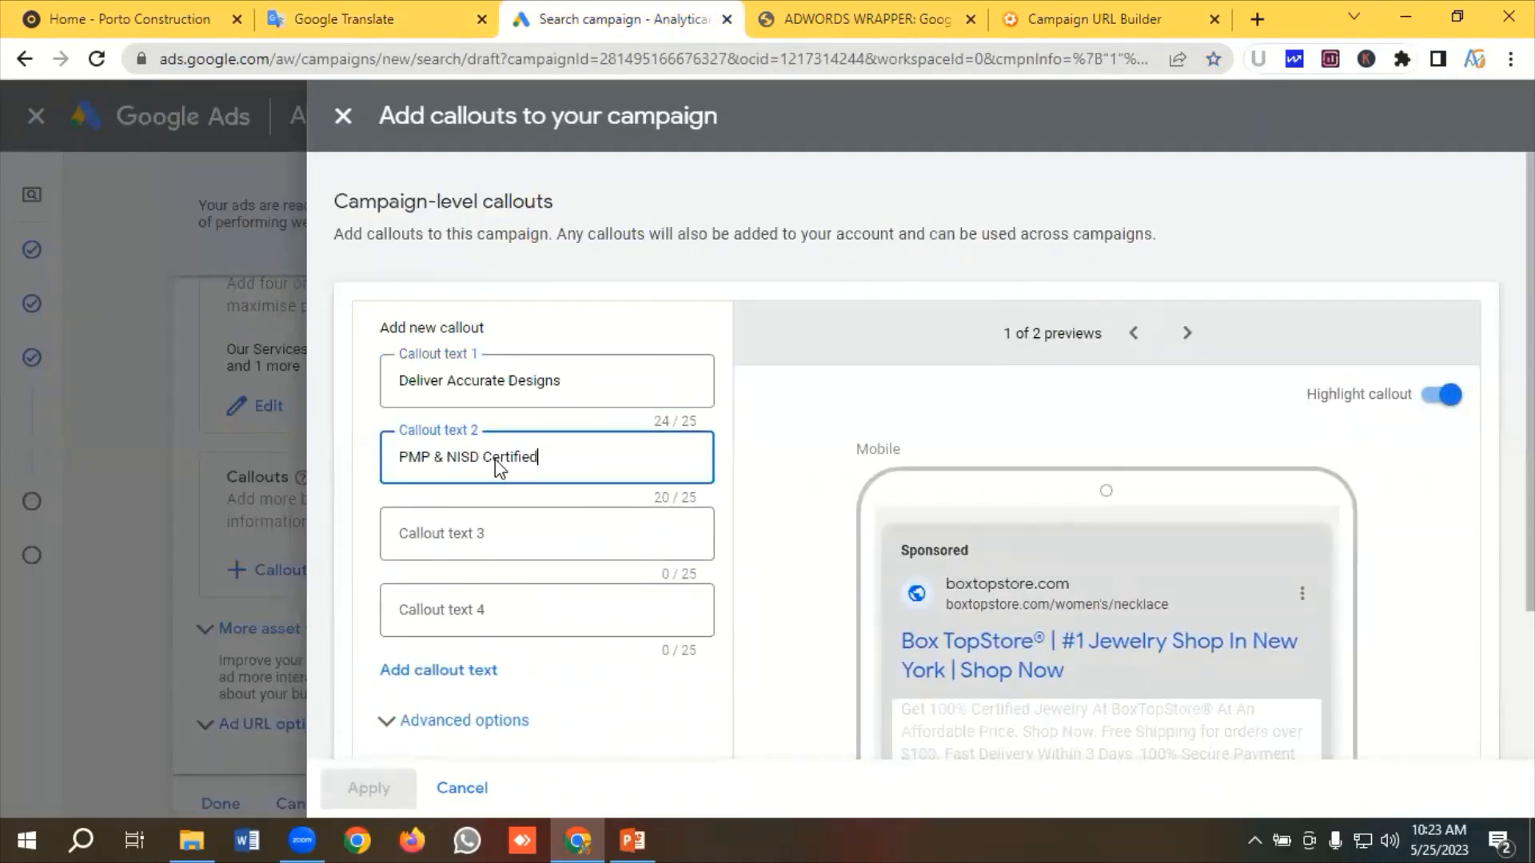
# Copy "24/7 Dedicated Support" from the Google Translate notes into callout text 3 in Google Ads
pyautogui.click(351, 10)
pyautogui.hotkey('shift', 'Home')
pyautogui.rightClick(178, 382)
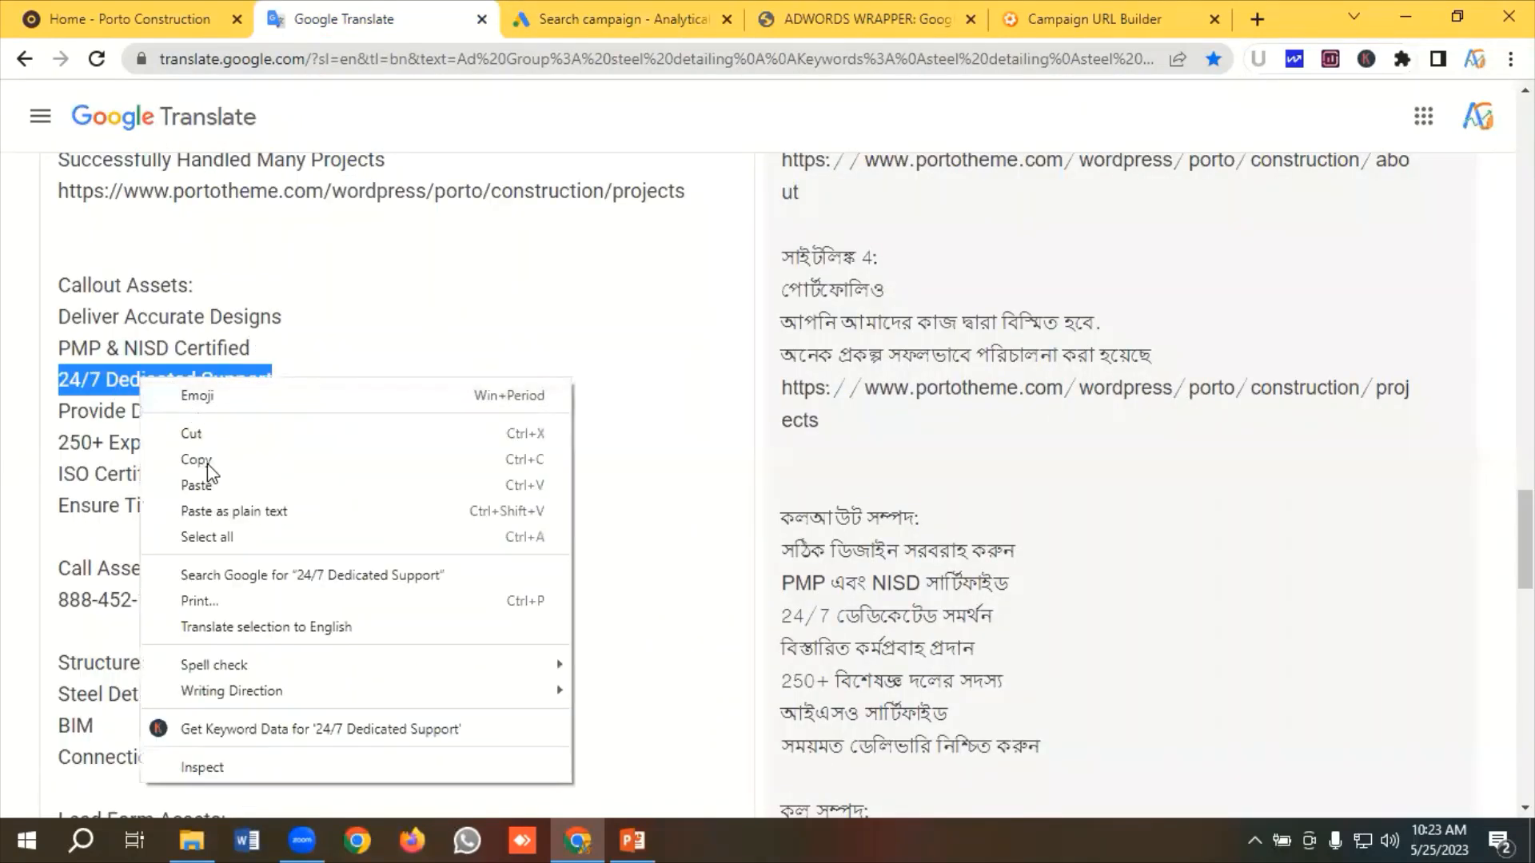
pyautogui.click(206, 458)
pyautogui.click(577, 18)
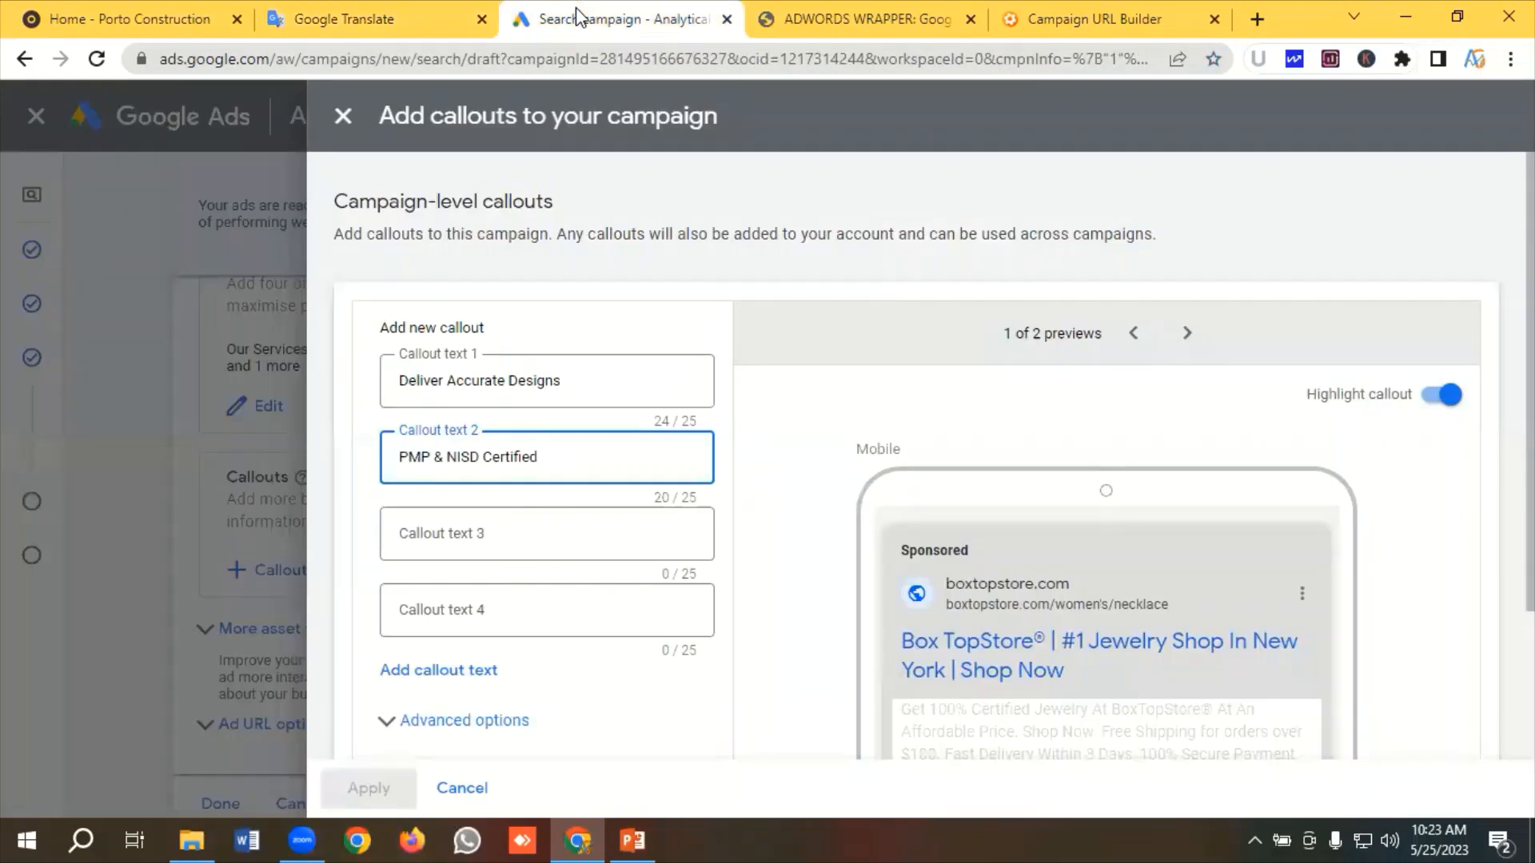
pyautogui.click(431, 533)
pyautogui.hotkey('ctrl', 'v')
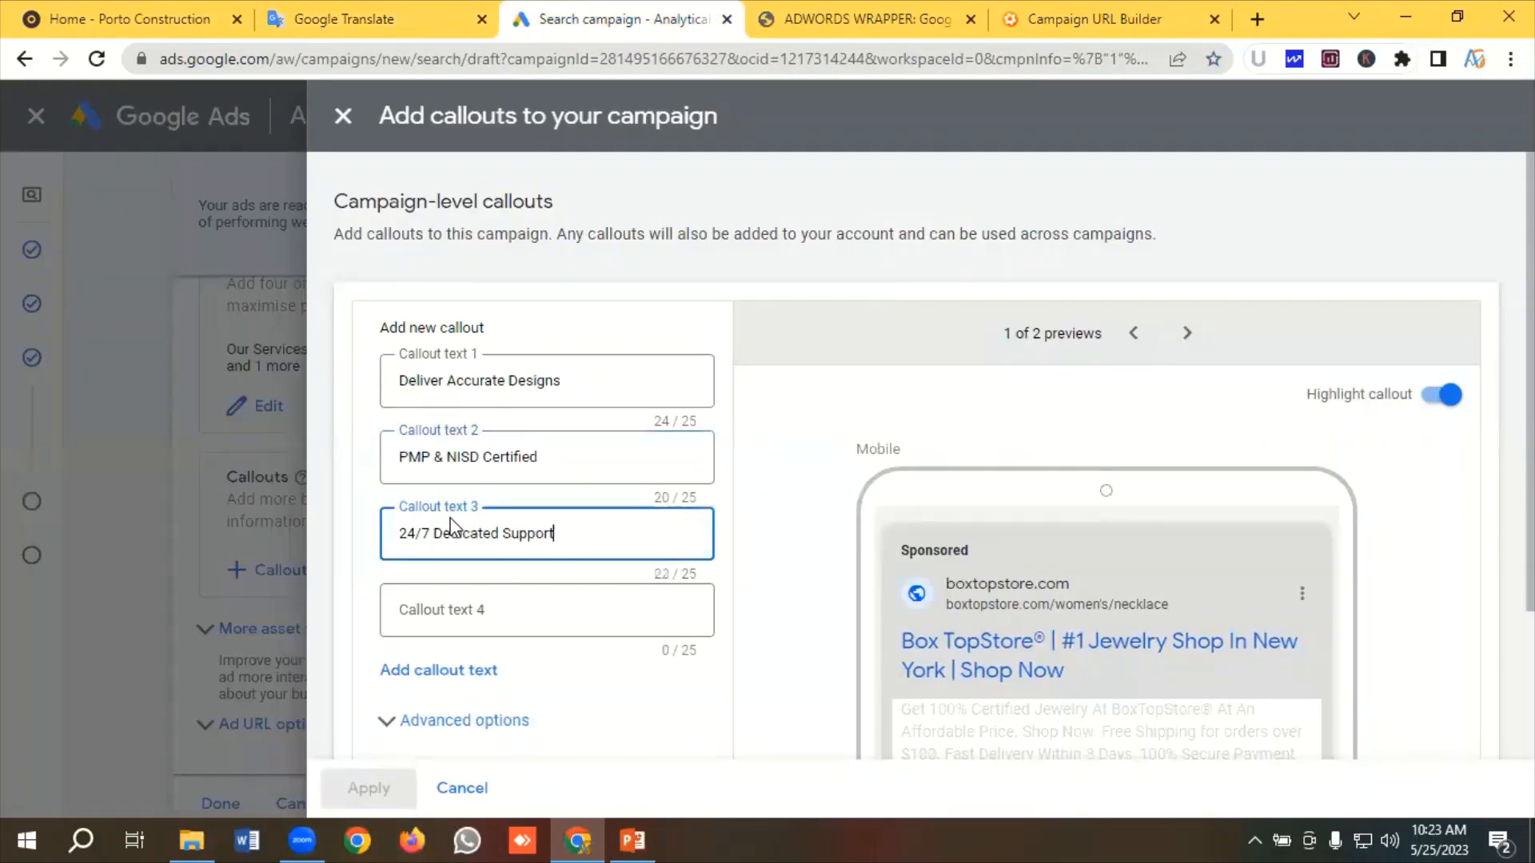
# Copy "Provide Detailed Workflow" from the Google Translate notes into callout text 4 in Google Ads
pyautogui.scroll(-2, 459, 513)
pyautogui.click(372, 18)
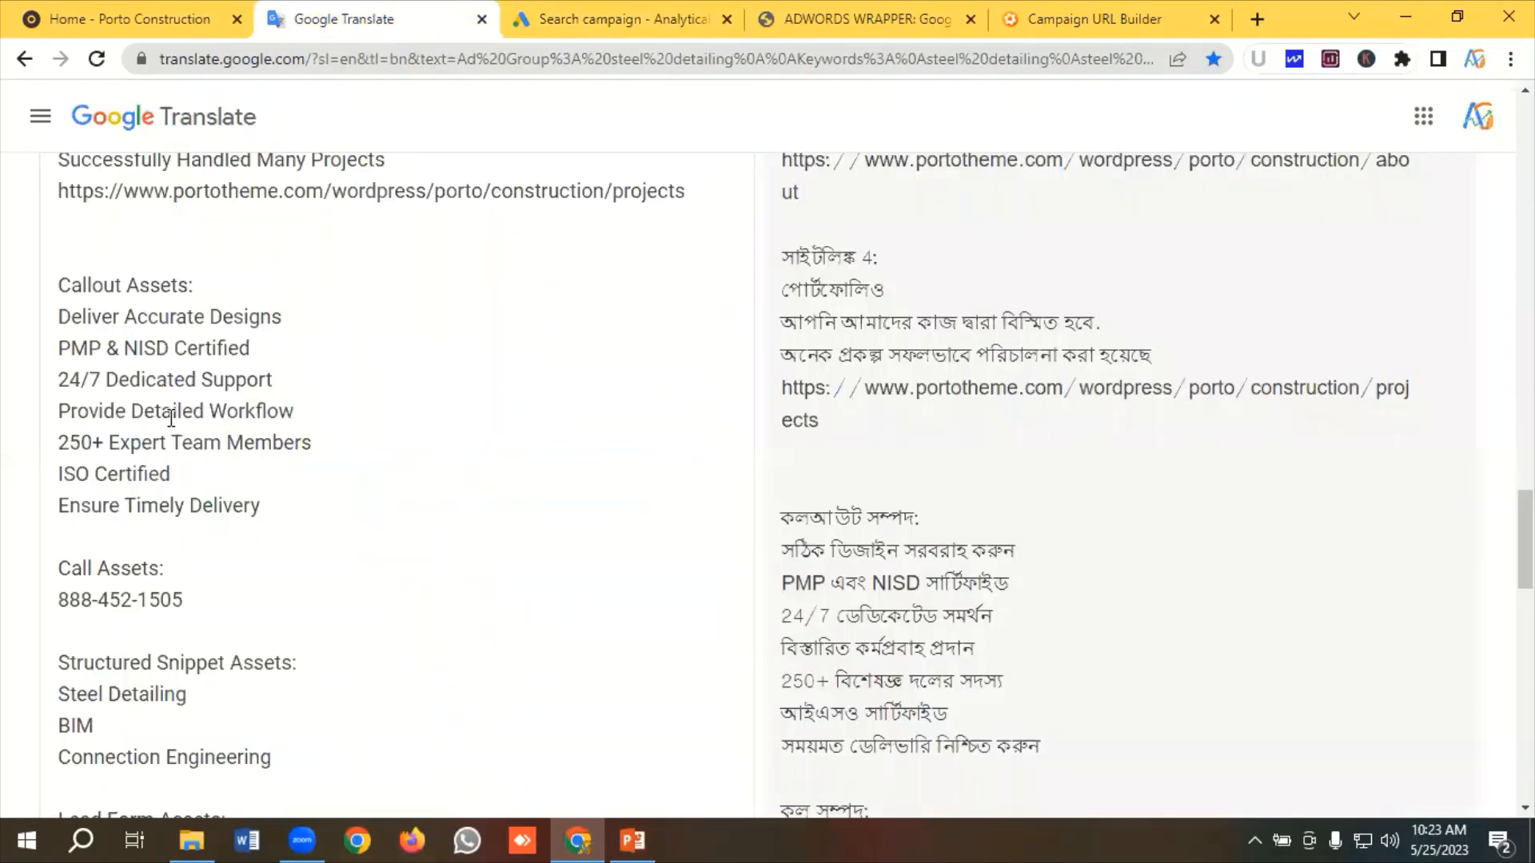
pyautogui.moveTo(327, 405); pyautogui.dragTo(4, 412)
pyautogui.rightClick(214, 412)
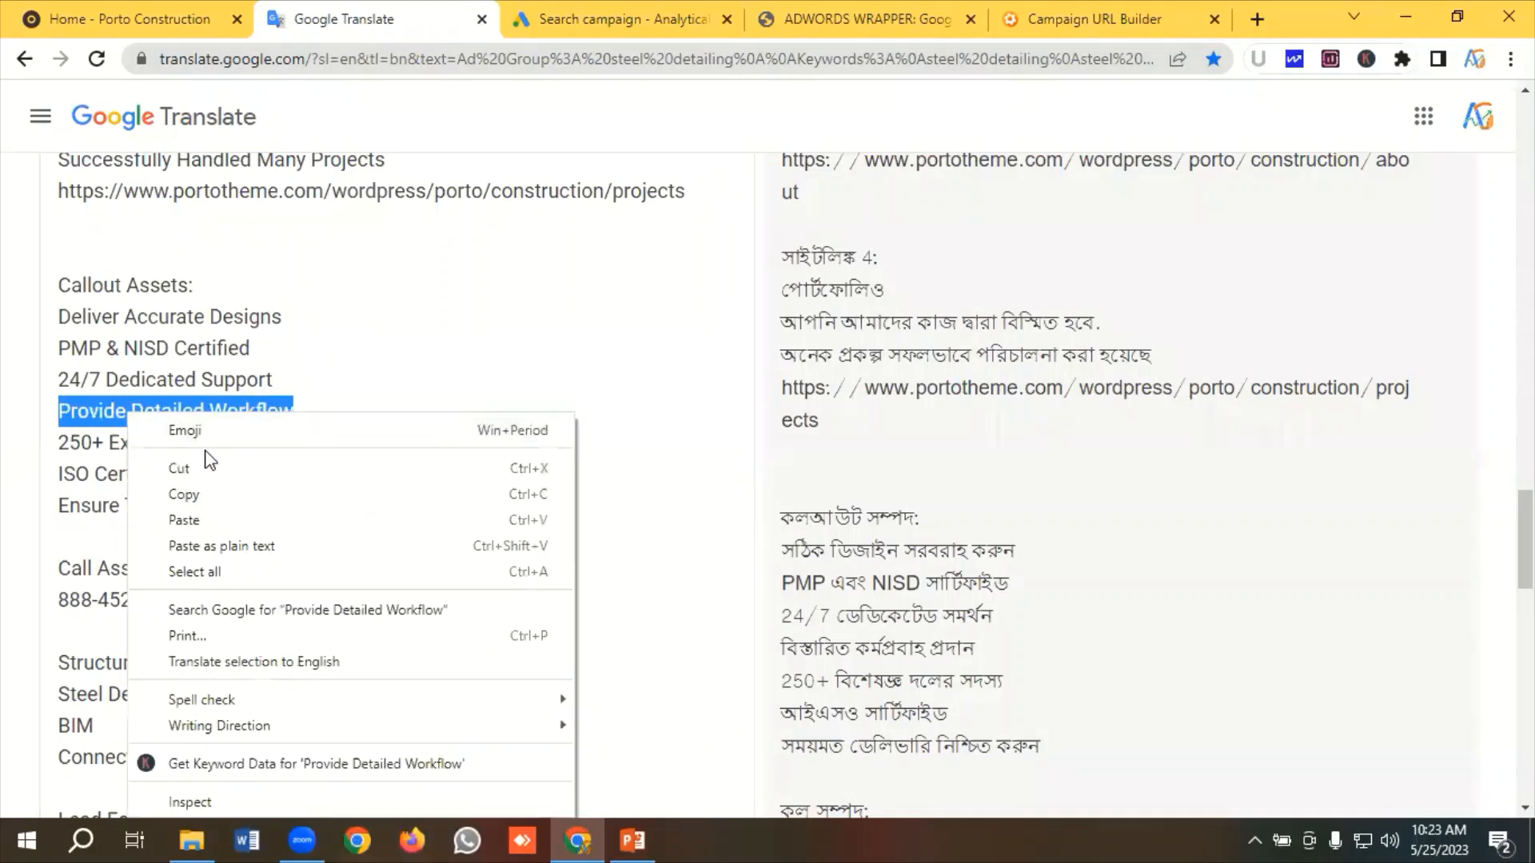
pyautogui.click(206, 497)
pyautogui.click(545, 3)
pyautogui.click(468, 503)
pyautogui.hotkey('ctrl', 'v')
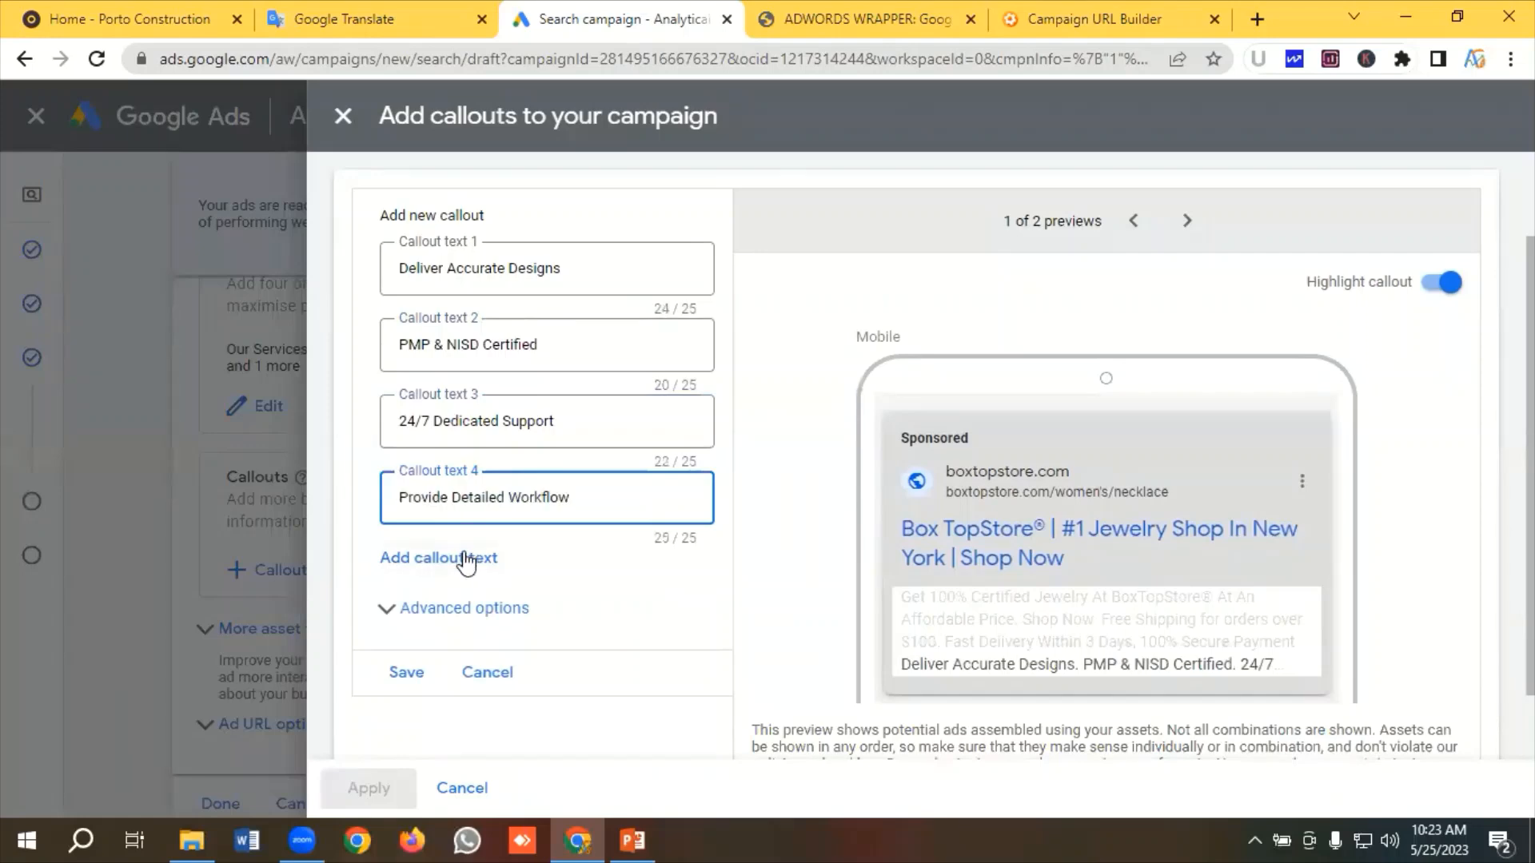
# Add three more empty callout text fields, up to callout text 7
pyautogui.click(438, 557)
pyautogui.scroll(-1, 520, 525)
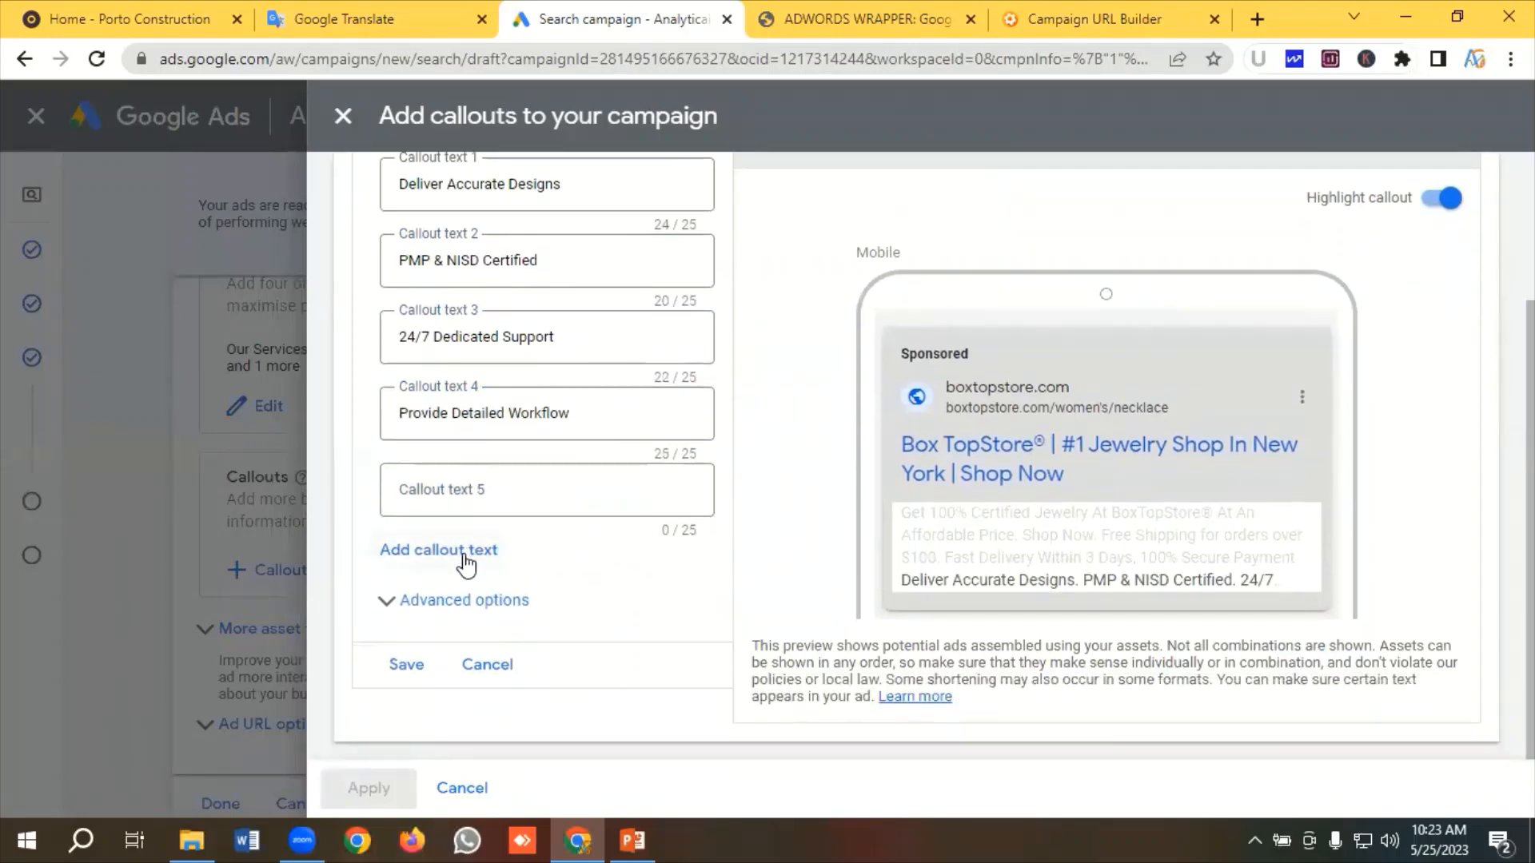
pyautogui.doubleClick(422, 550)
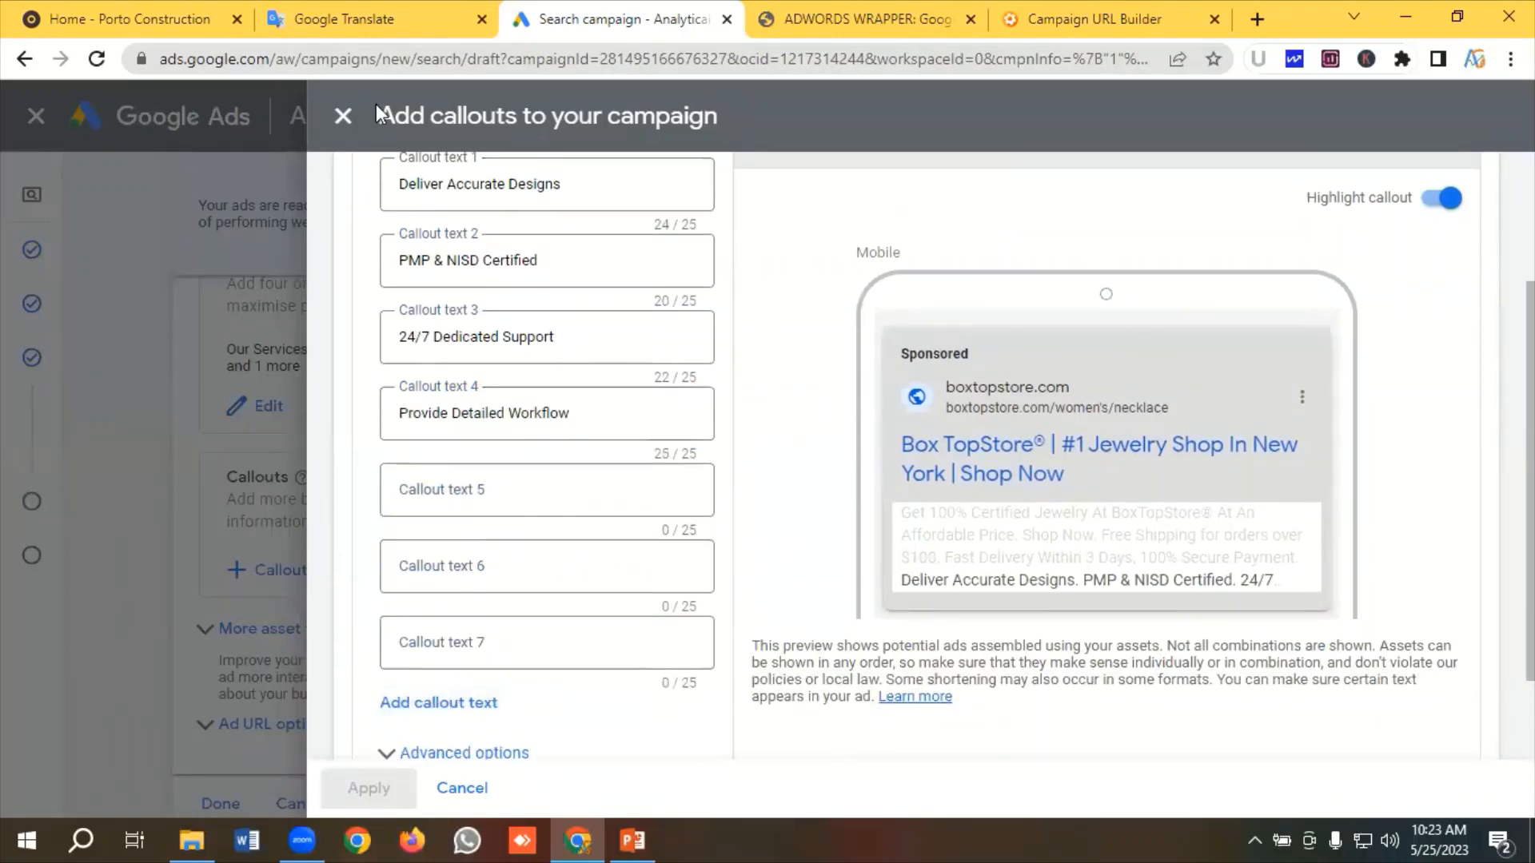
# Copy "250+ Expert Team Members" from the Google Translate notes into callout text 5 in Google Ads
pyautogui.click(371, 18)
pyautogui.moveTo(351, 447); pyautogui.dragTo(55, 444)
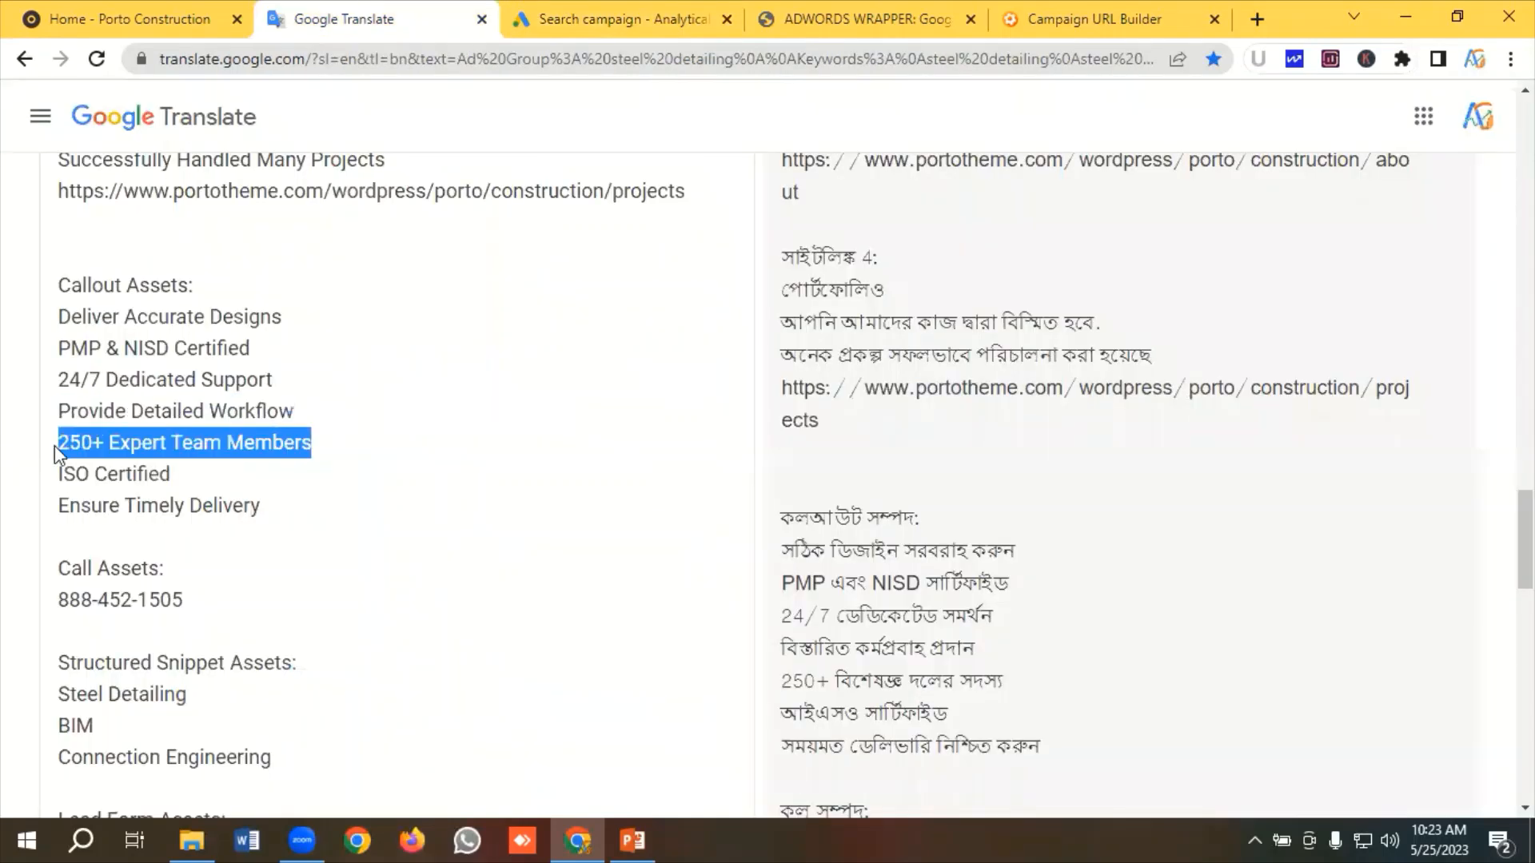
pyautogui.rightClick(142, 443)
pyautogui.click(215, 116)
pyautogui.click(601, 32)
pyautogui.click(462, 484)
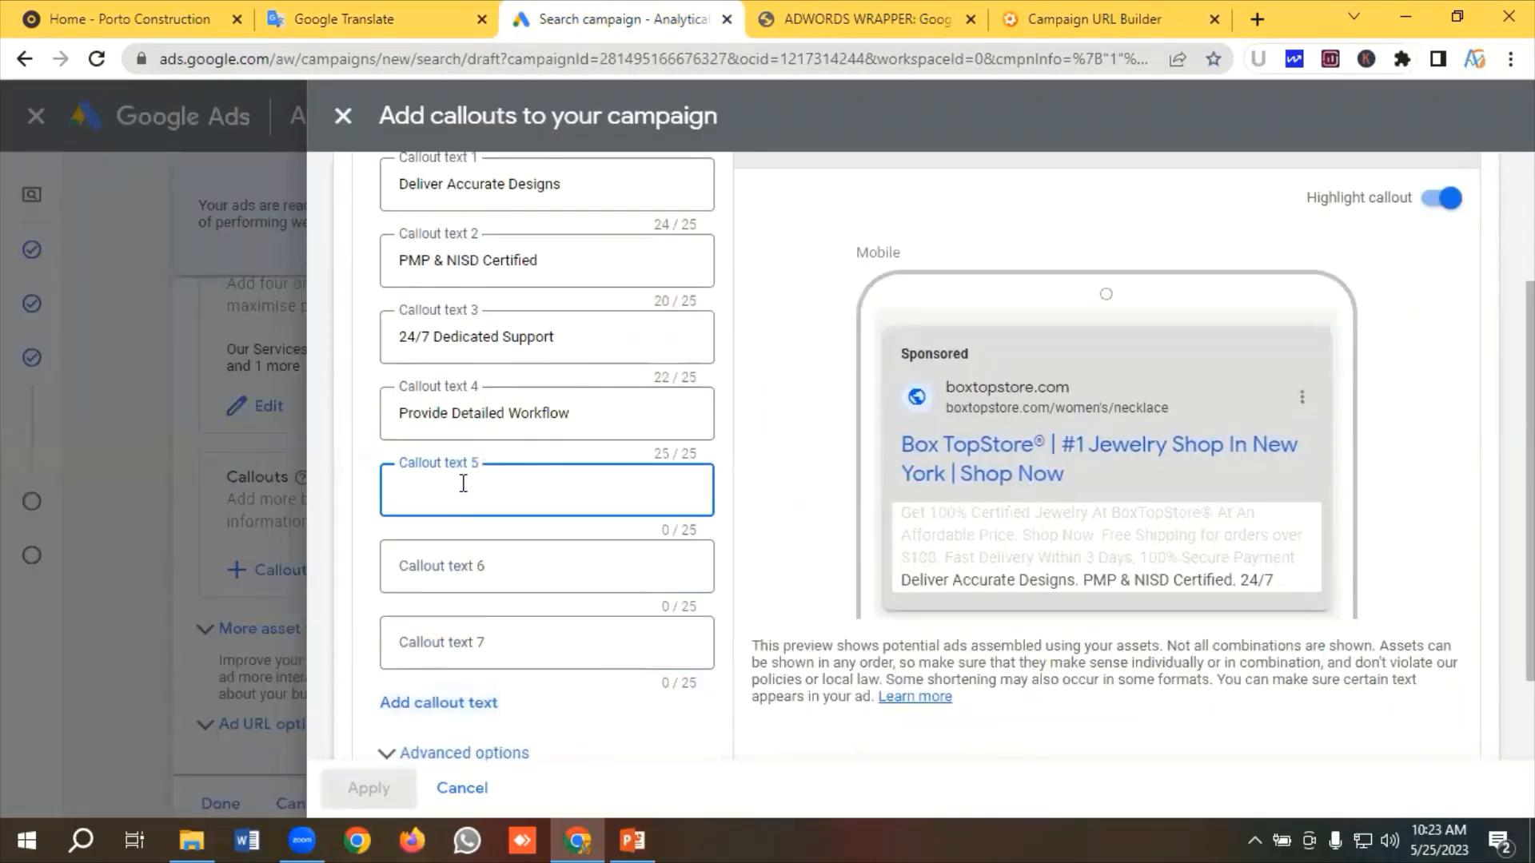
pyautogui.hotkey('ctrl', 'v')
# Copy "ISO Certified" from the Google Translate notes into callout text 6 in Google Ads
pyautogui.click(384, 18)
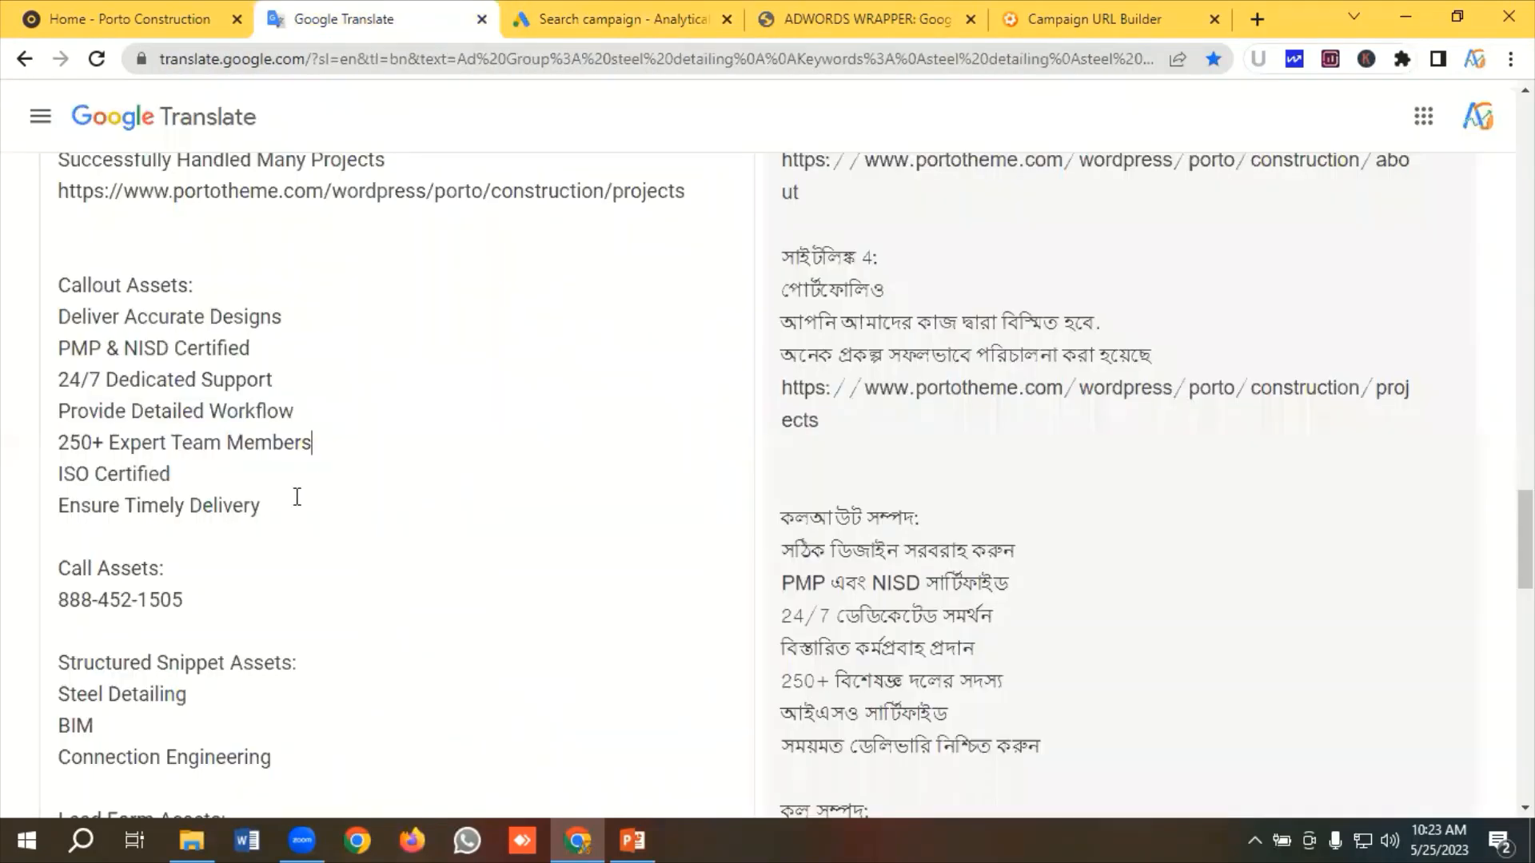
pyautogui.moveTo(194, 472); pyautogui.dragTo(51, 479)
pyautogui.rightClick(130, 475)
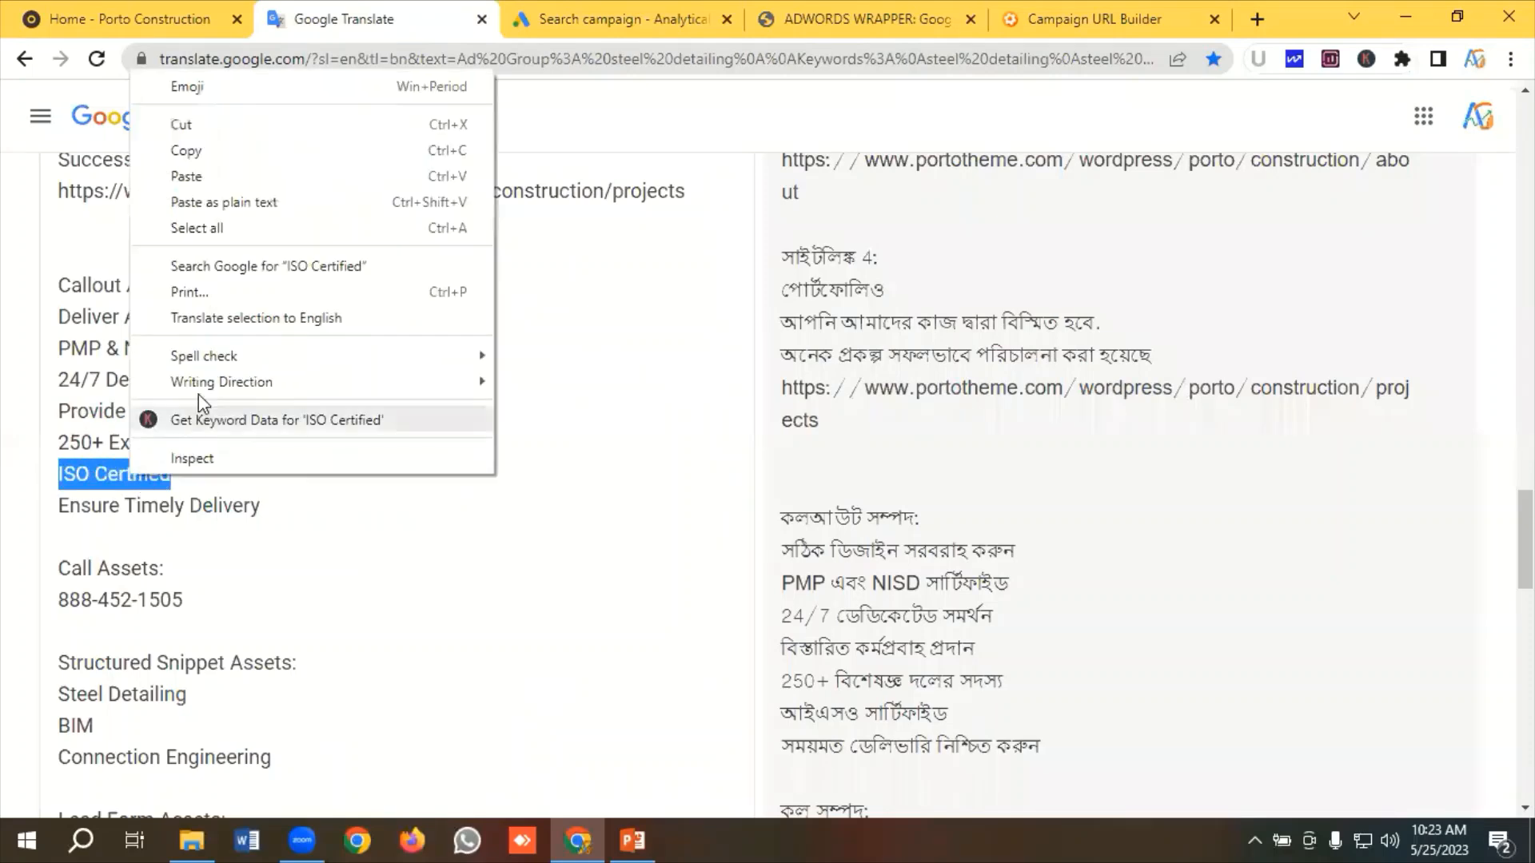
pyautogui.click(209, 151)
pyautogui.click(513, 11)
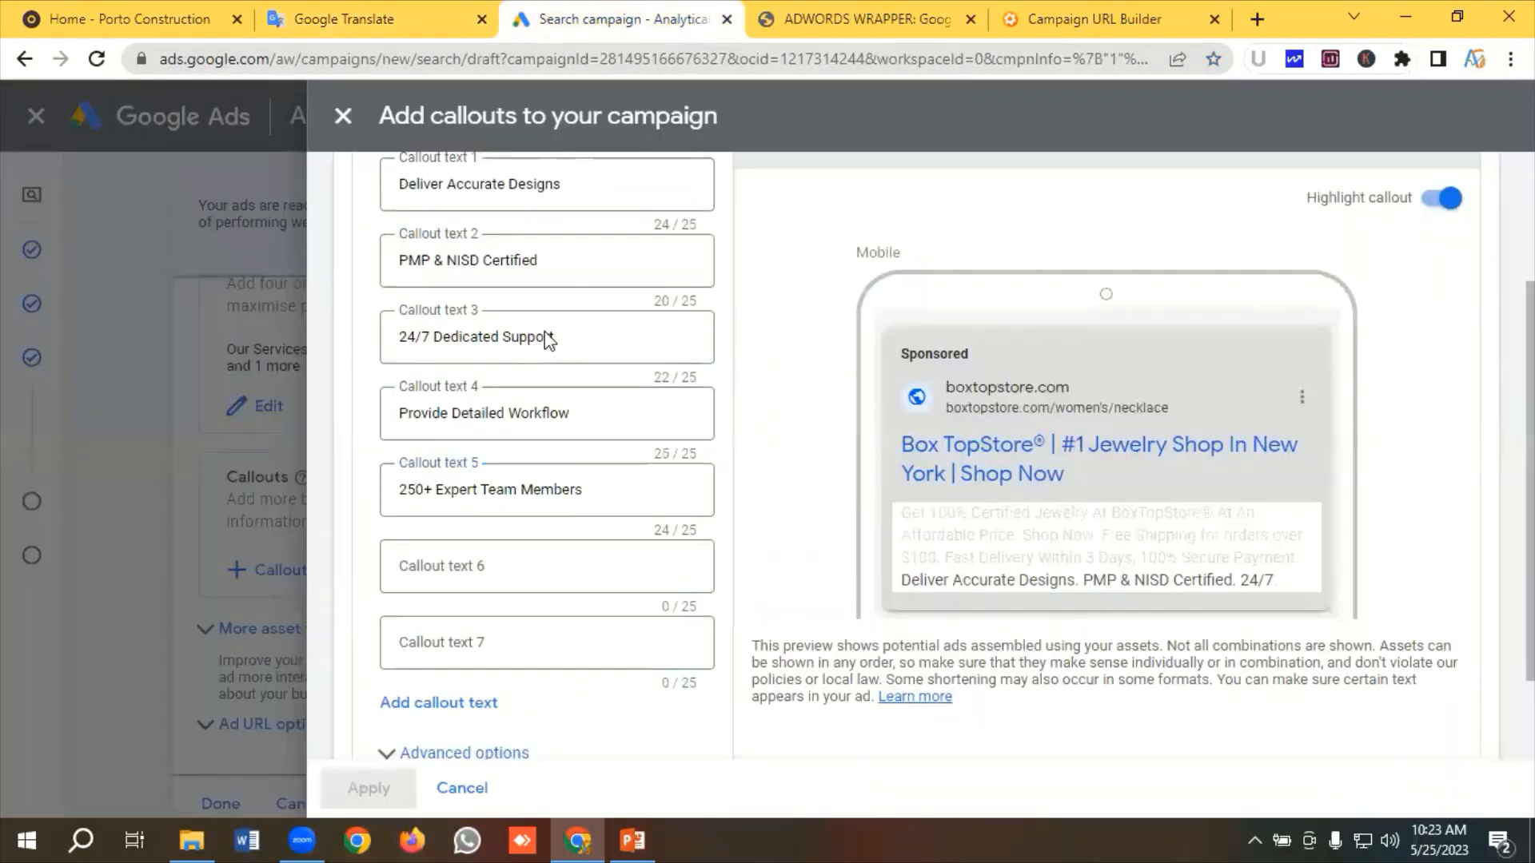
pyautogui.click(479, 570)
pyautogui.hotkey('ctrl', 'v')
# Copy "Ensure Timely Delivery" from the Google Translate notes into callout text 7 in Google Ads
pyautogui.click(468, 12)
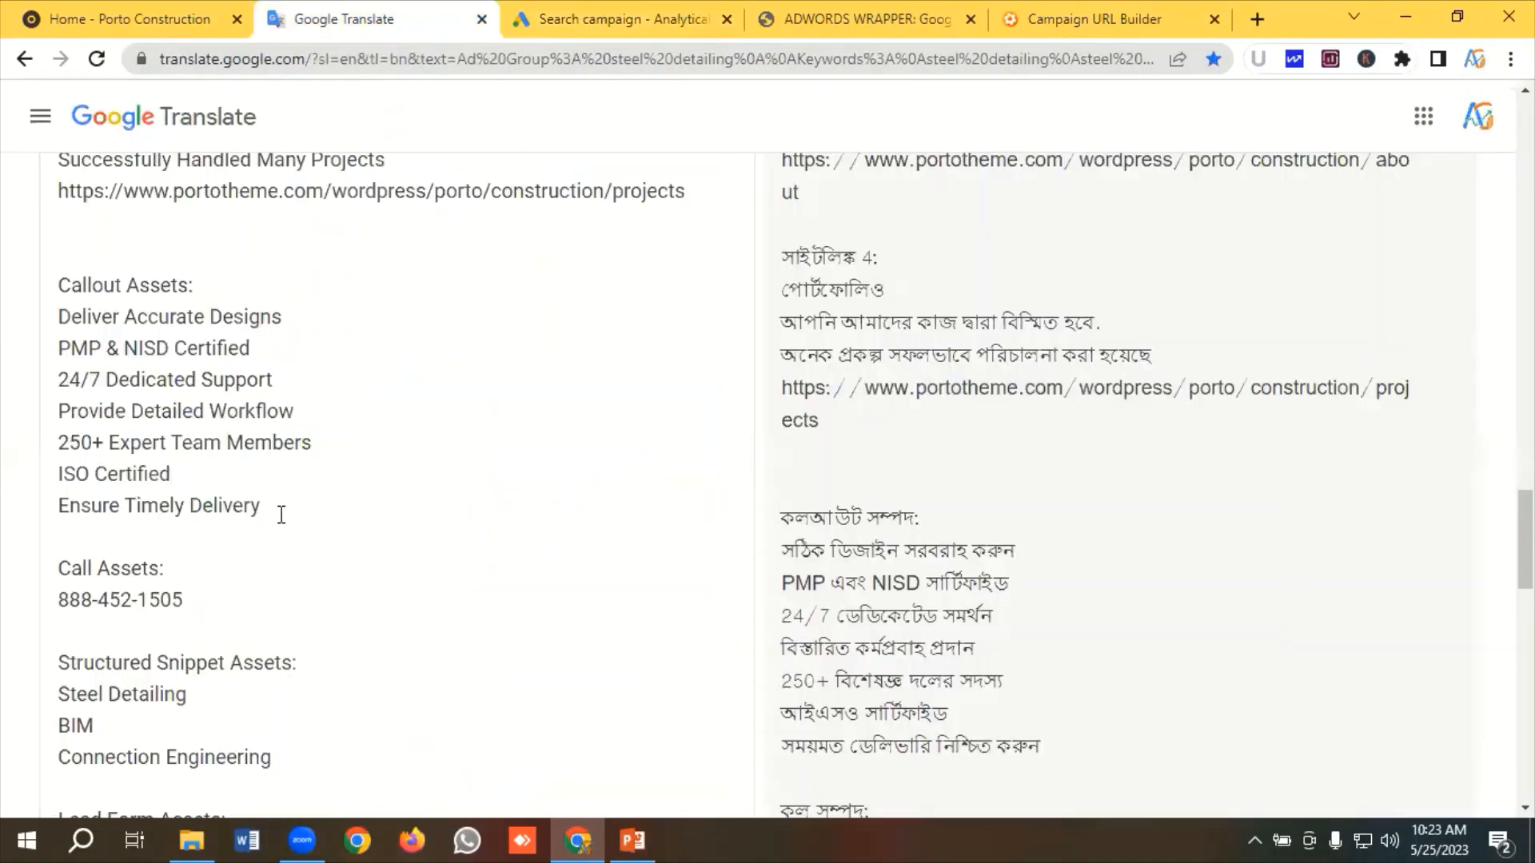
pyautogui.keyDown('shift'); pyautogui.click(32, 509); pyautogui.keyUp('shift')
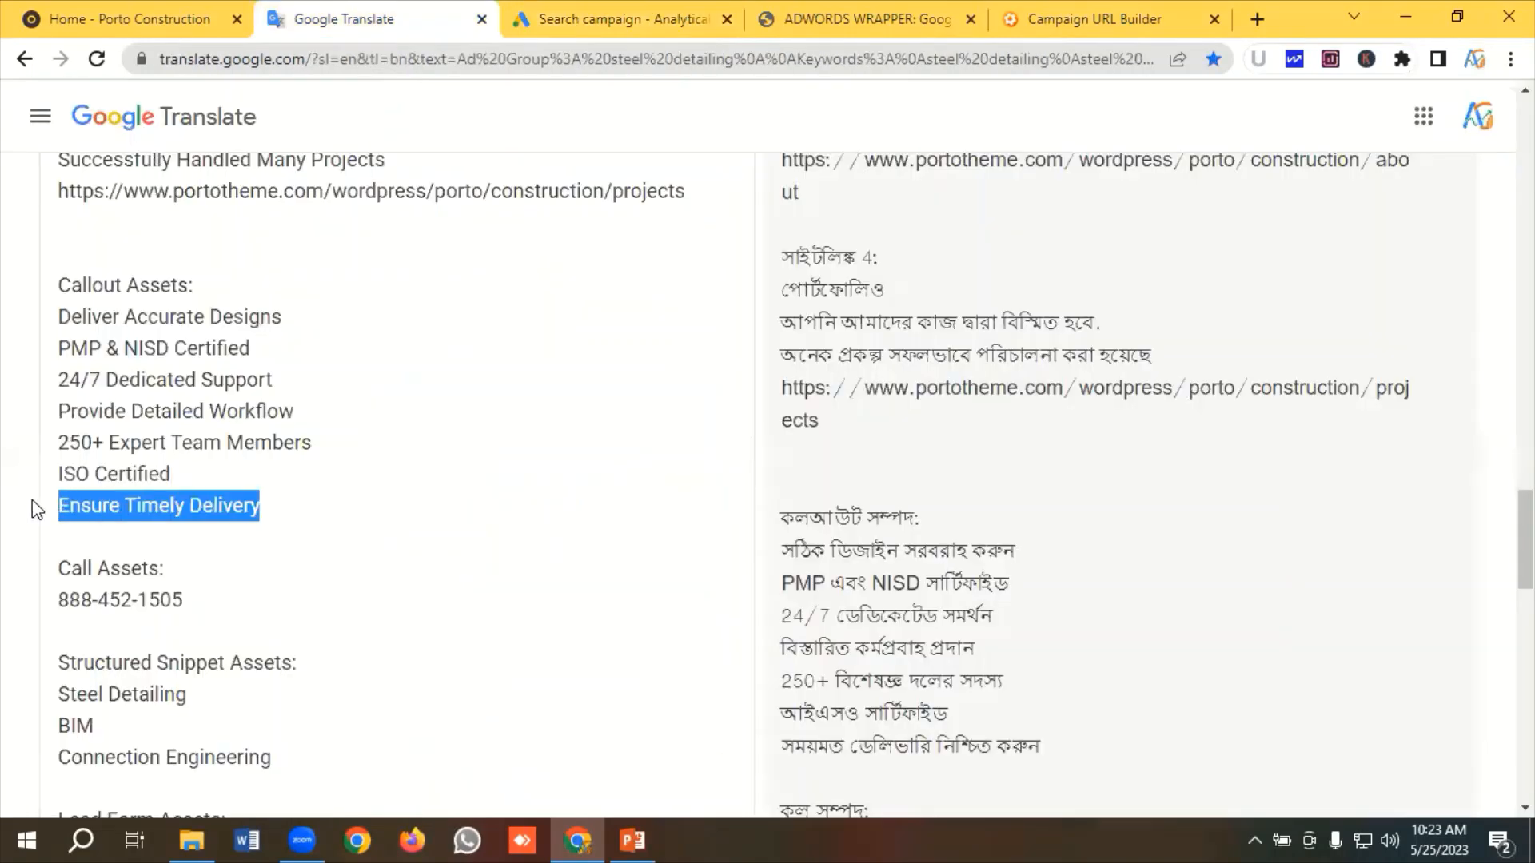
pyautogui.rightClick(99, 499)
pyautogui.click(170, 168)
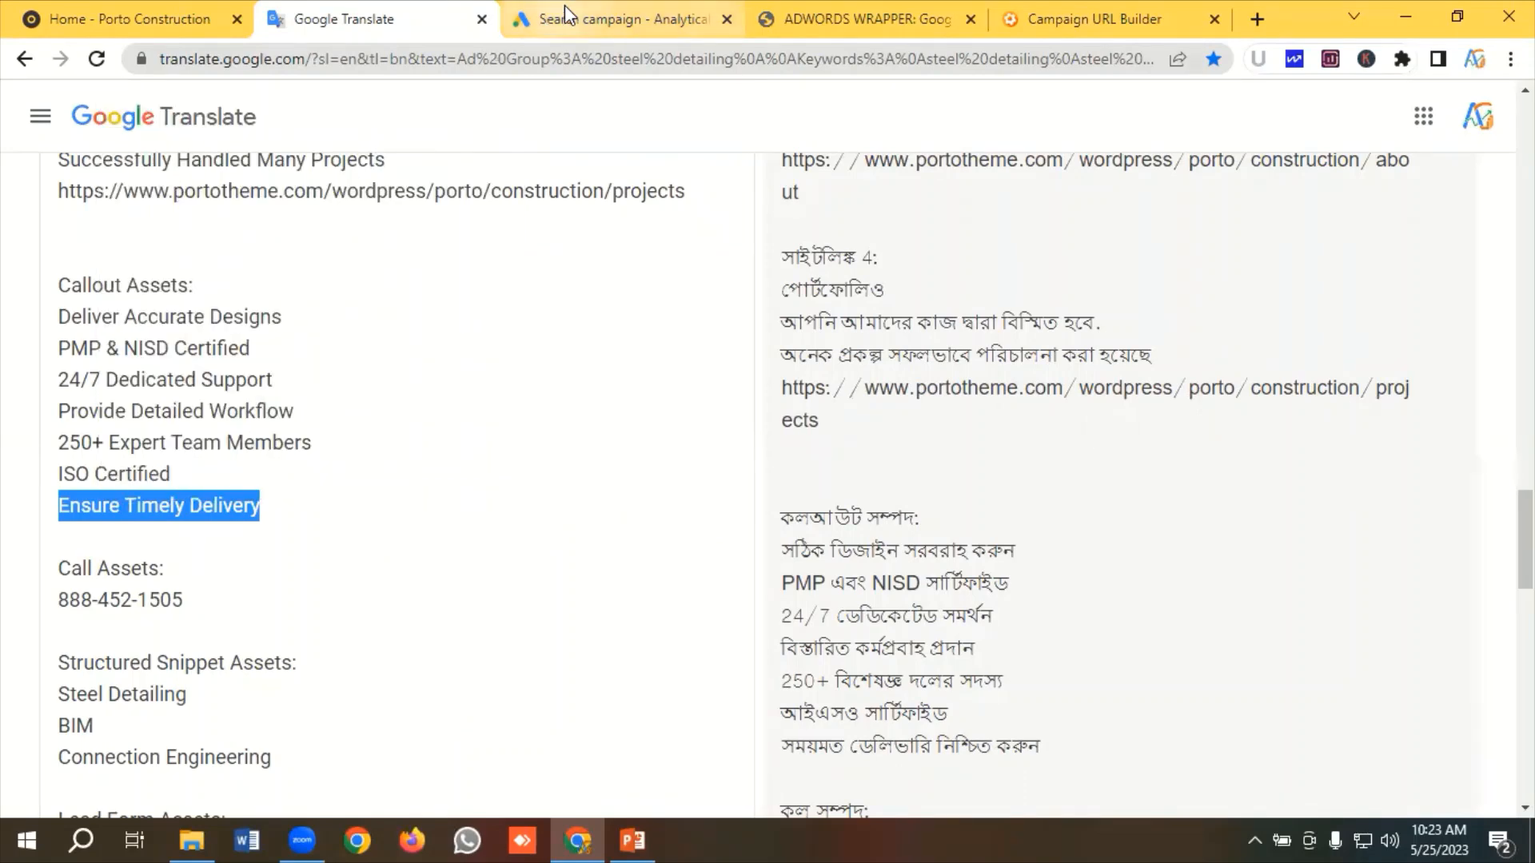
pyautogui.click(563, 16)
pyautogui.press('Tab')
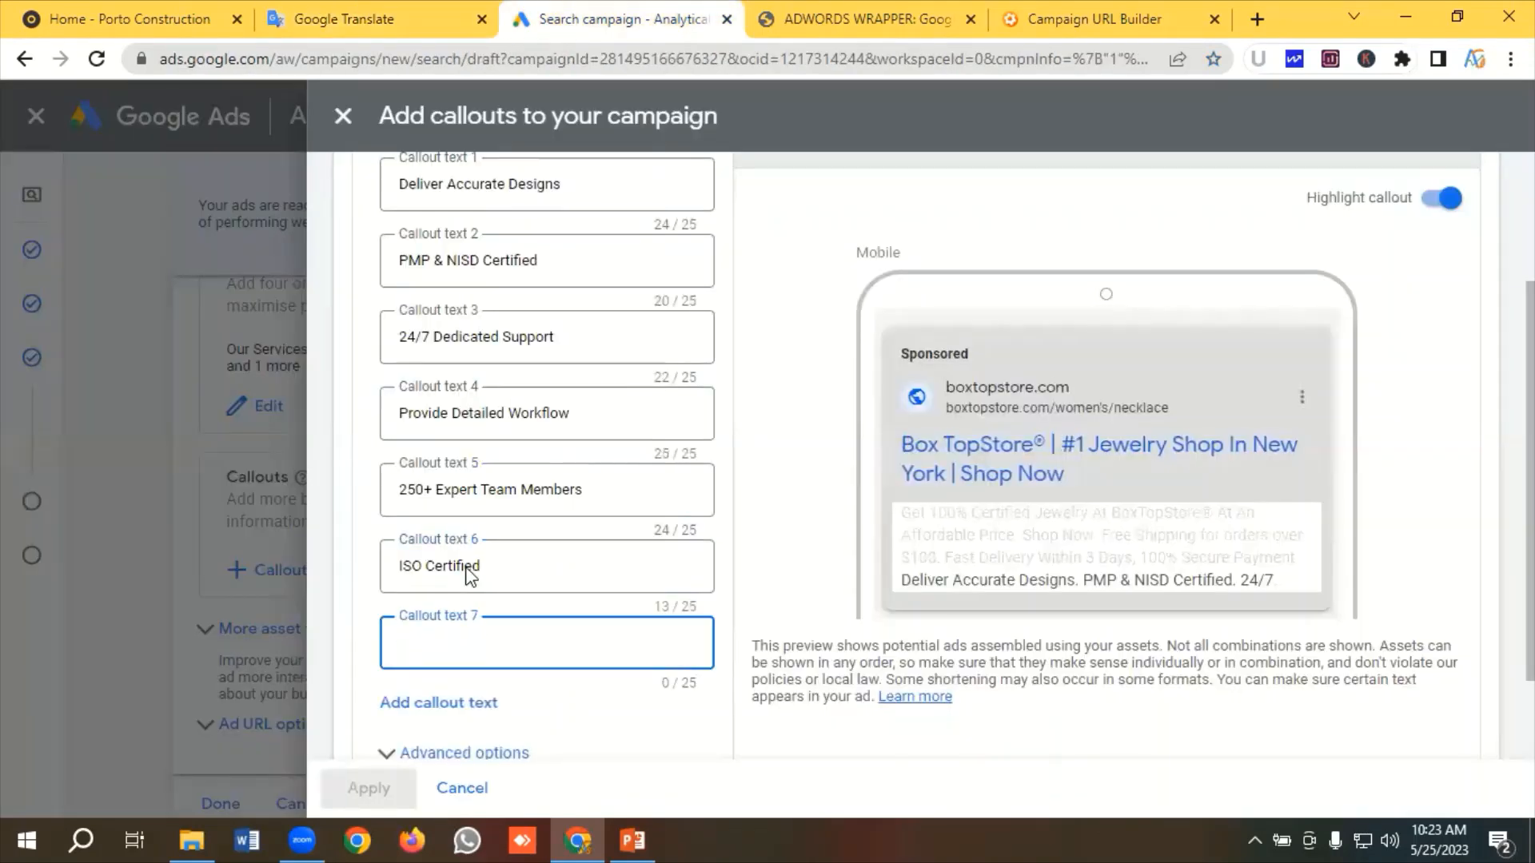
pyautogui.hotkey('ctrl', 'v')
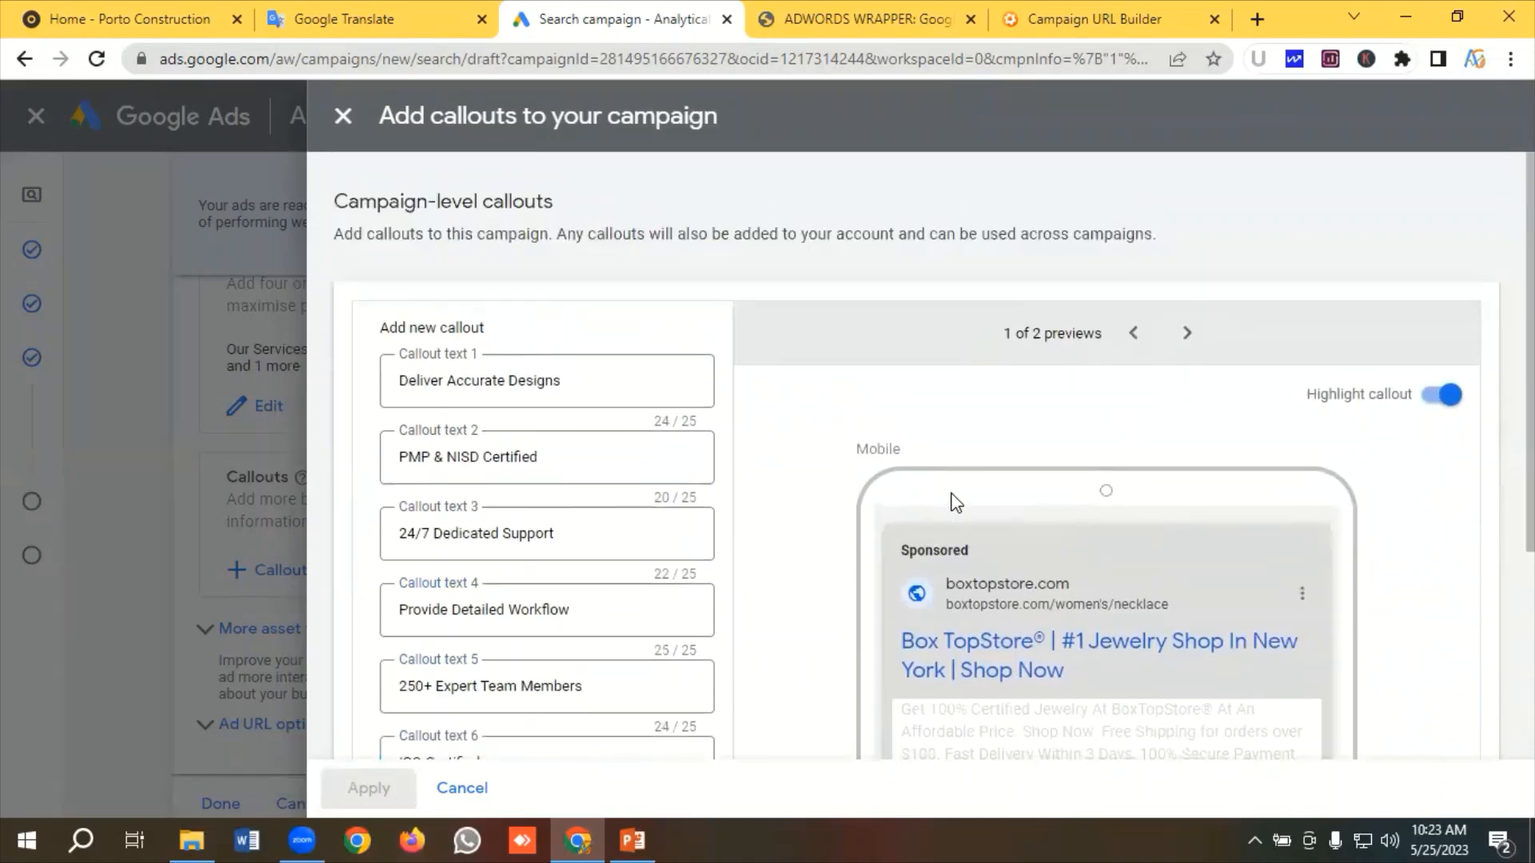
# Check the callouts in the desktop ad preview, and save and apply them to the campaign
pyautogui.click(1186, 333)
pyautogui.scroll(-1, 960, 420)
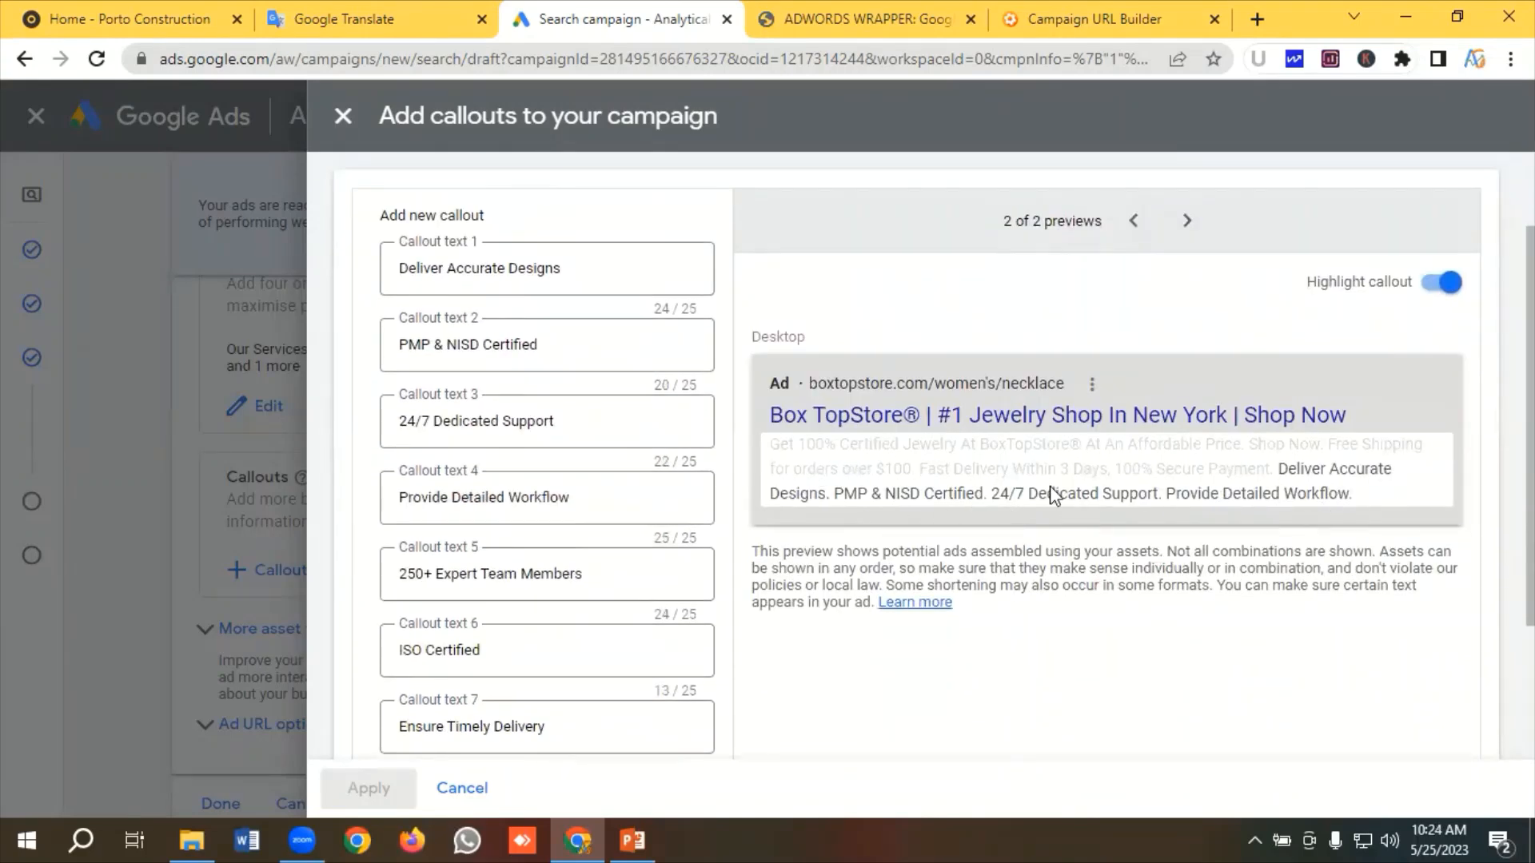
pyautogui.scroll(-2, 559, 520)
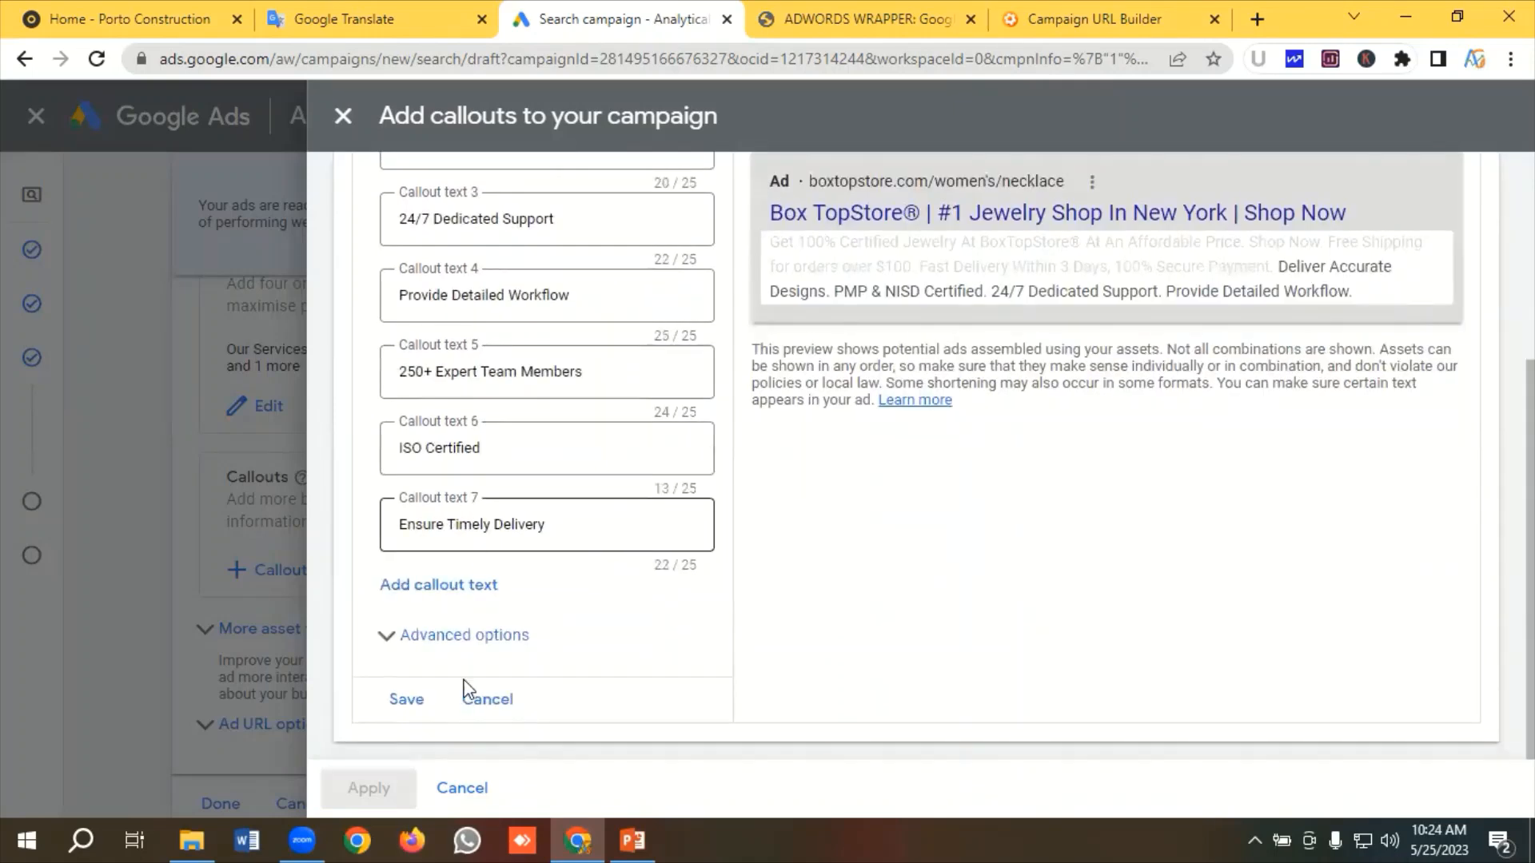
pyautogui.click(406, 700)
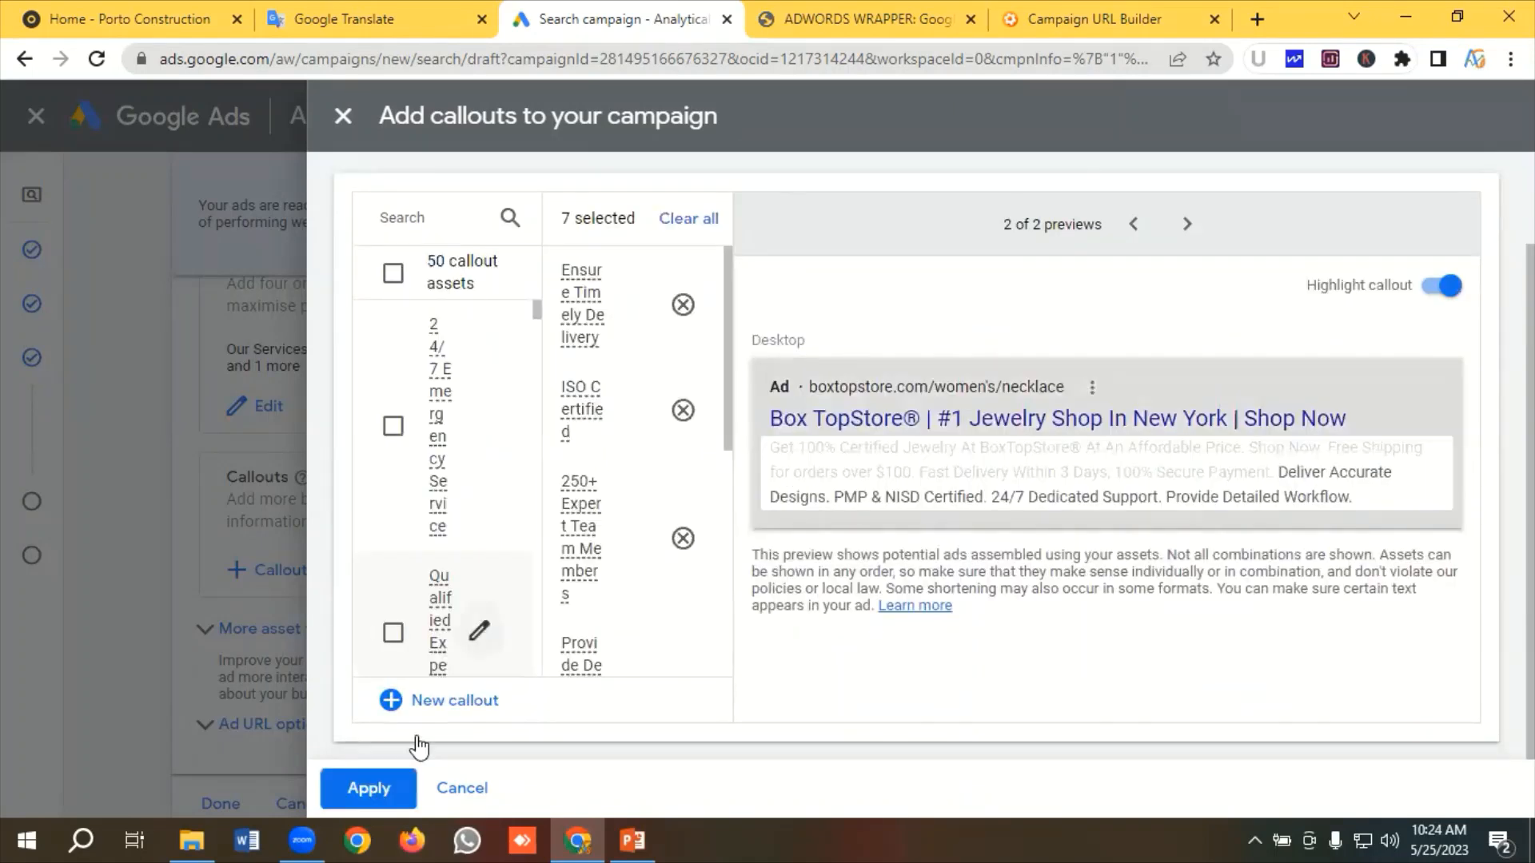
pyautogui.click(387, 792)
# Expand the additional asset types and open the structured snippets editor for the campaign
pyautogui.scroll(-3, 407, 580)
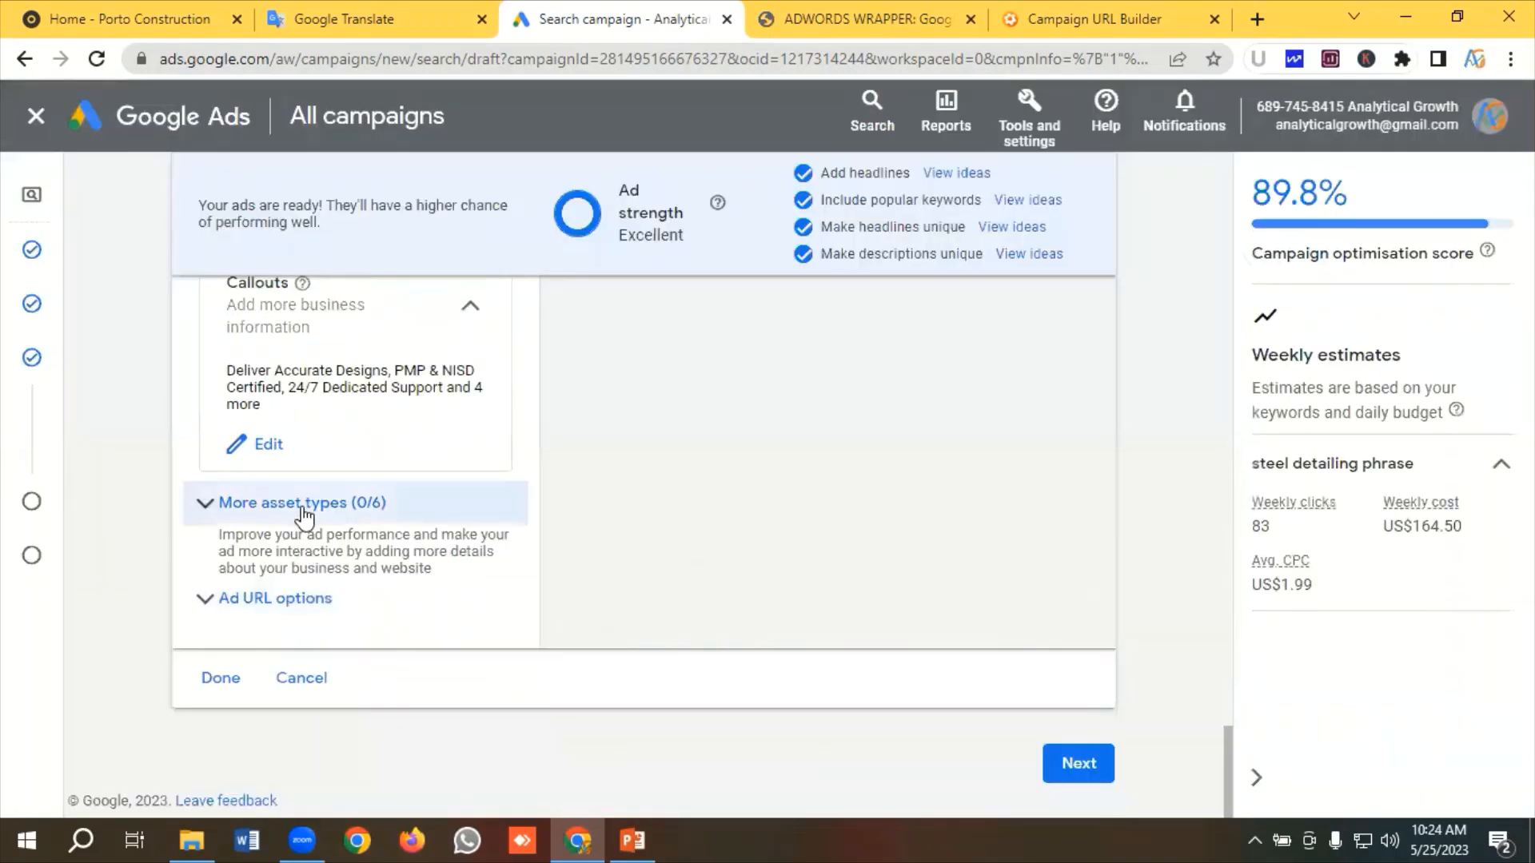
pyautogui.click(311, 507)
pyautogui.scroll(-2, 329, 516)
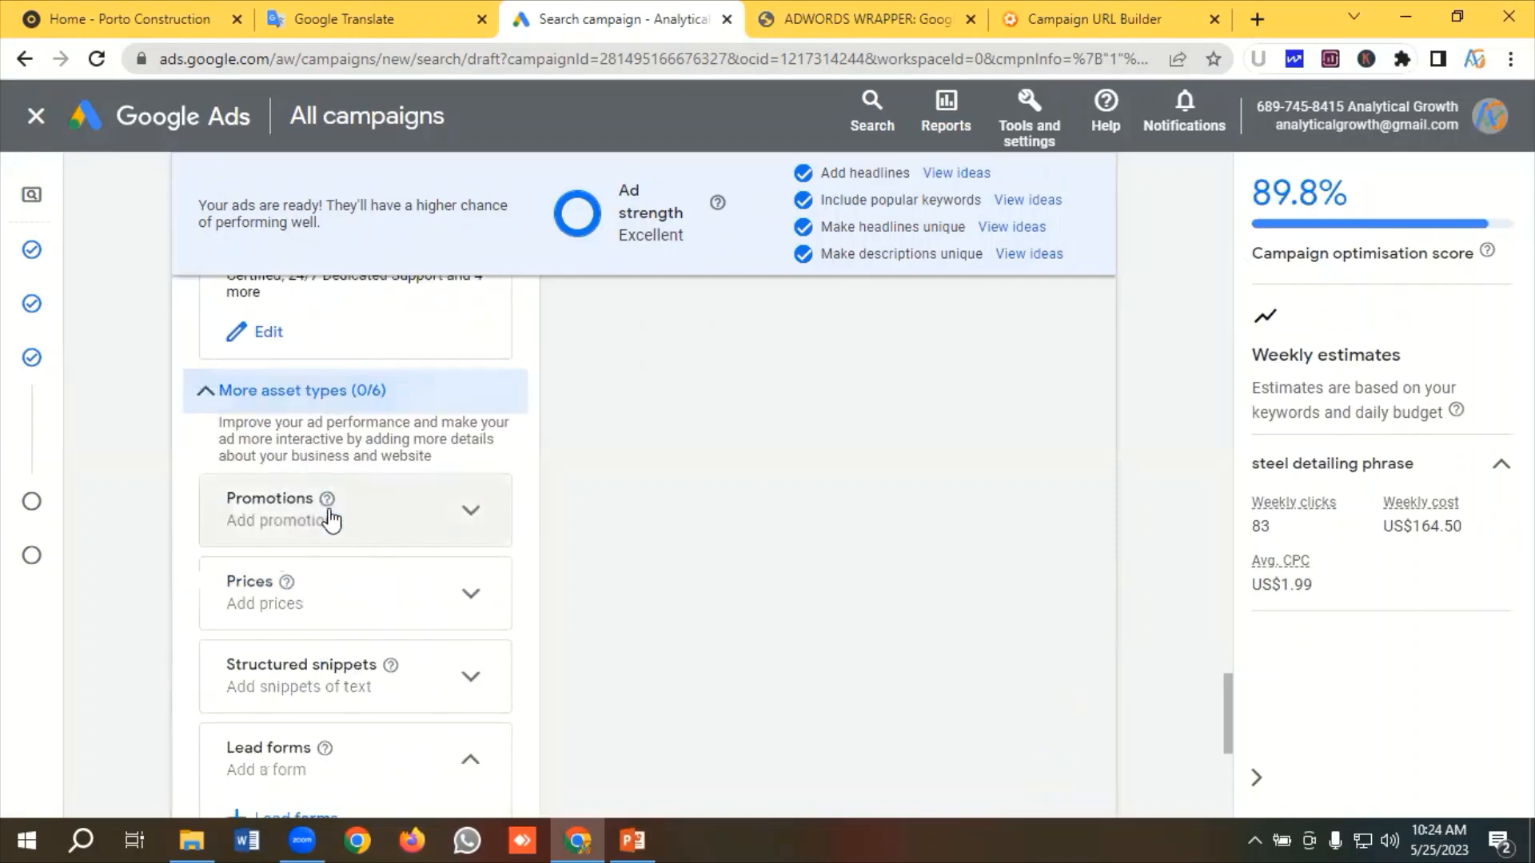
pyautogui.scroll(-2, 331, 520)
pyautogui.click(332, 564)
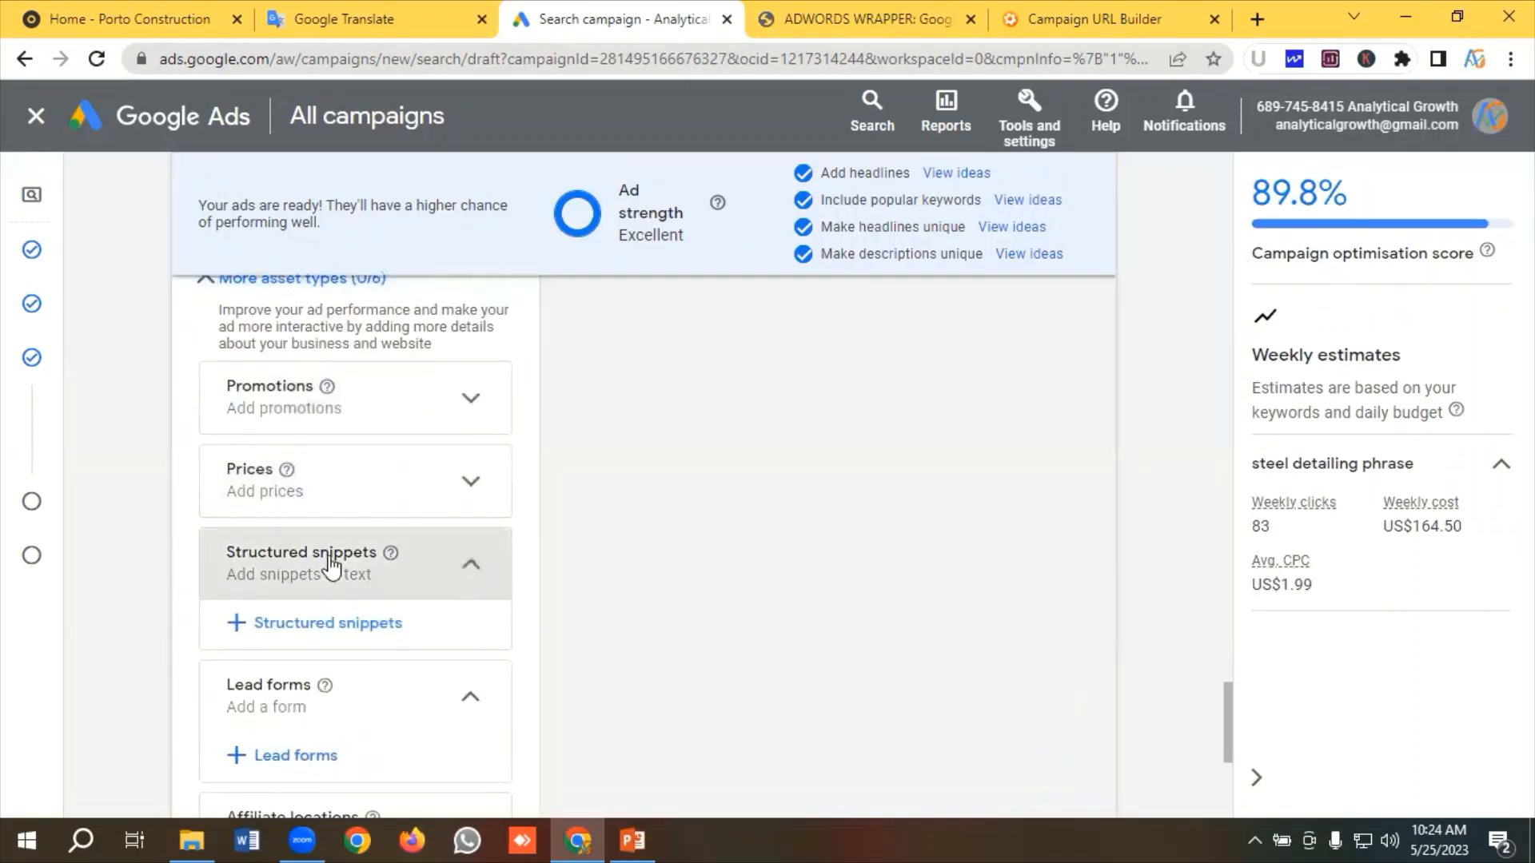
pyautogui.click(323, 625)
# Review the structured snippet assets listed in the Google Translate notes
pyautogui.click(352, 16)
pyautogui.scroll(-4, 218, 644)
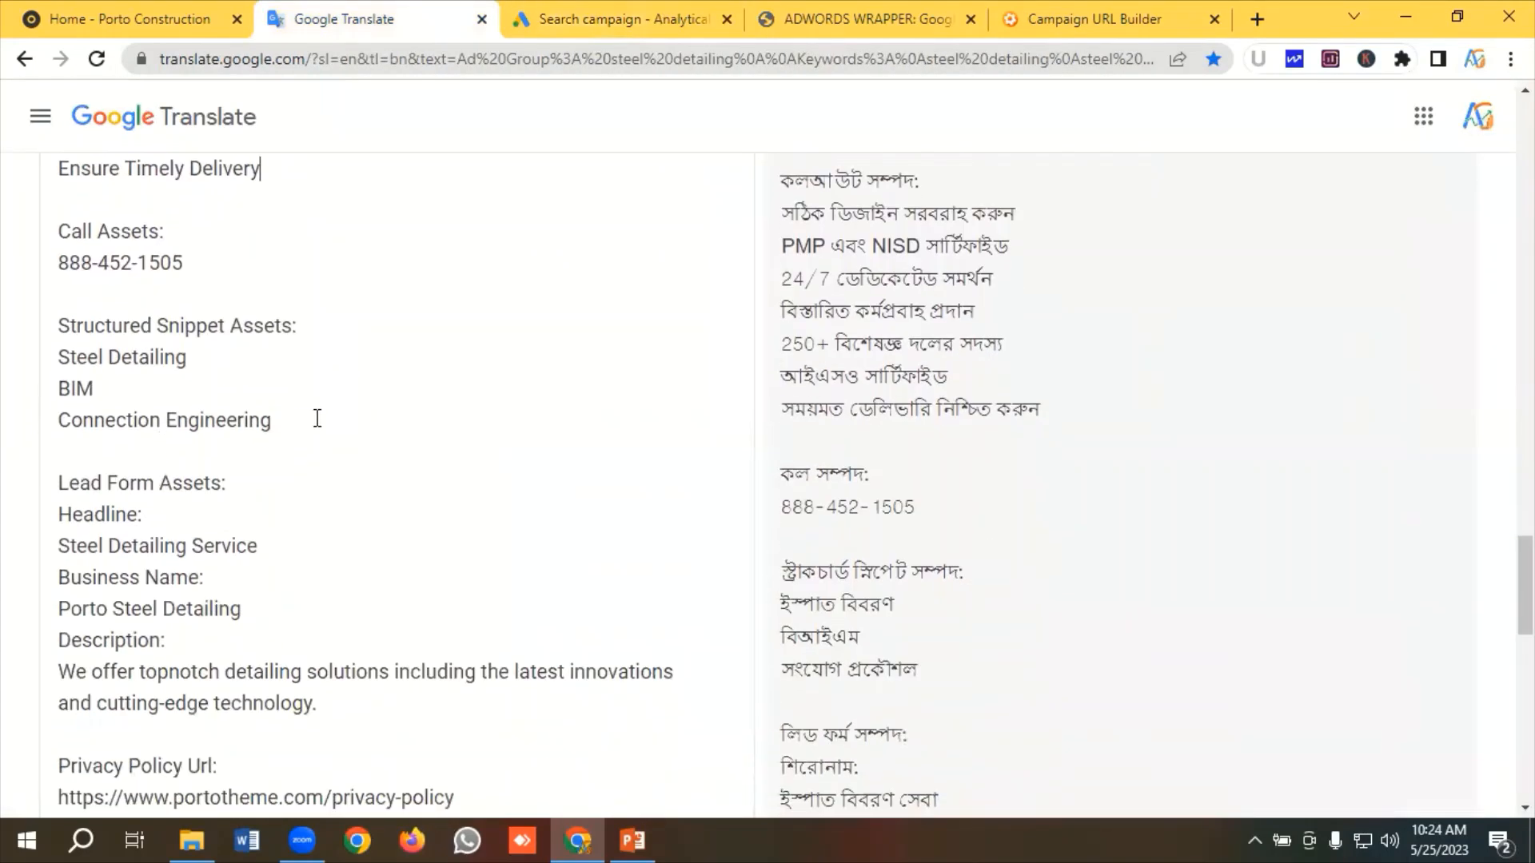
pyautogui.moveTo(317, 418); pyautogui.dragTo(49, 365)
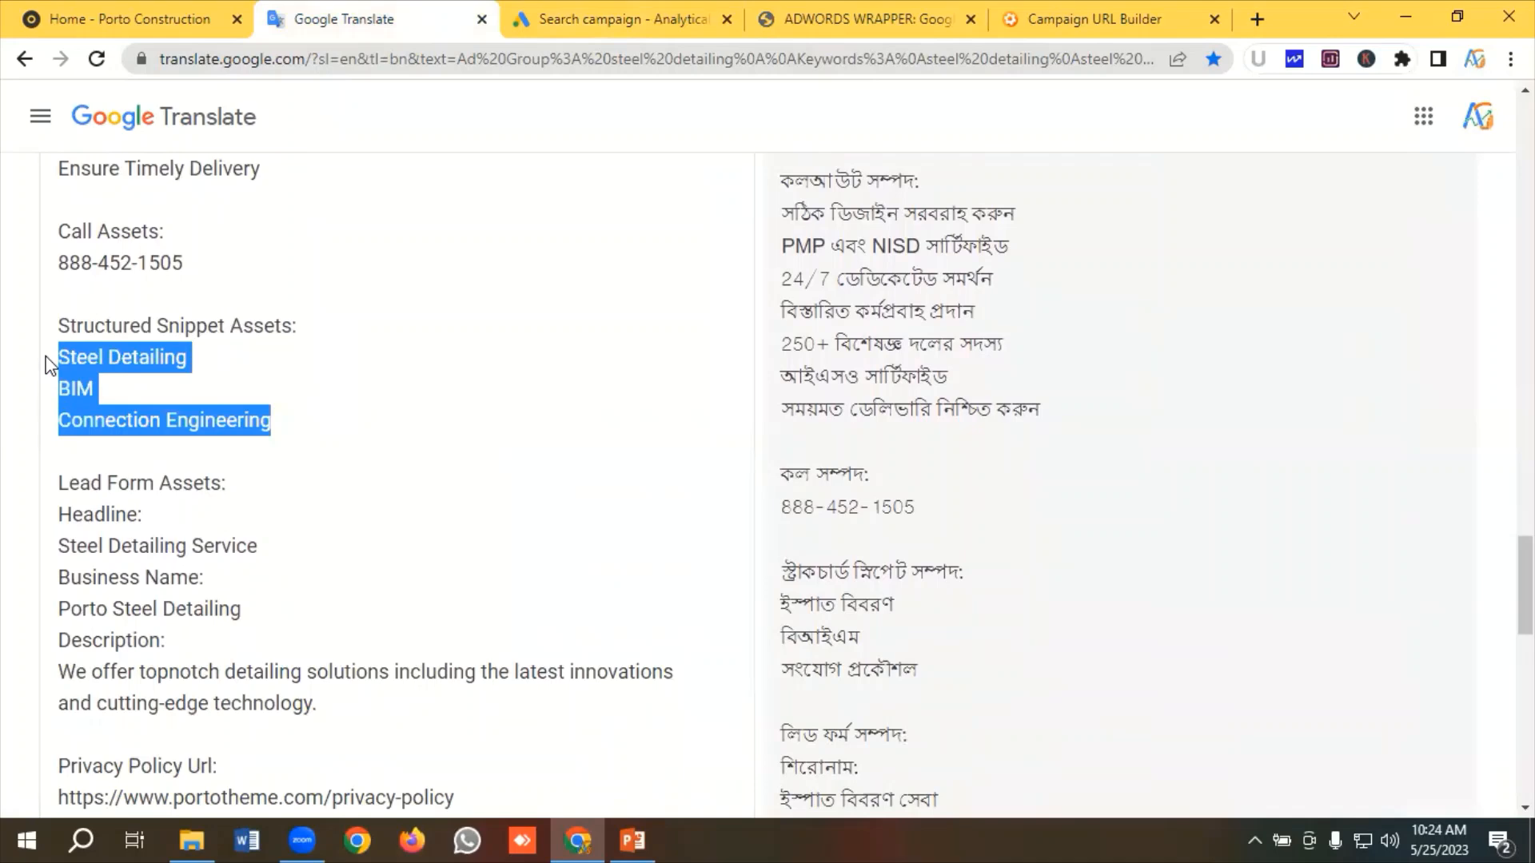
pyautogui.click(160, 362)
pyautogui.moveTo(271, 419); pyautogui.dragTo(121, 345)
pyautogui.click(171, 382)
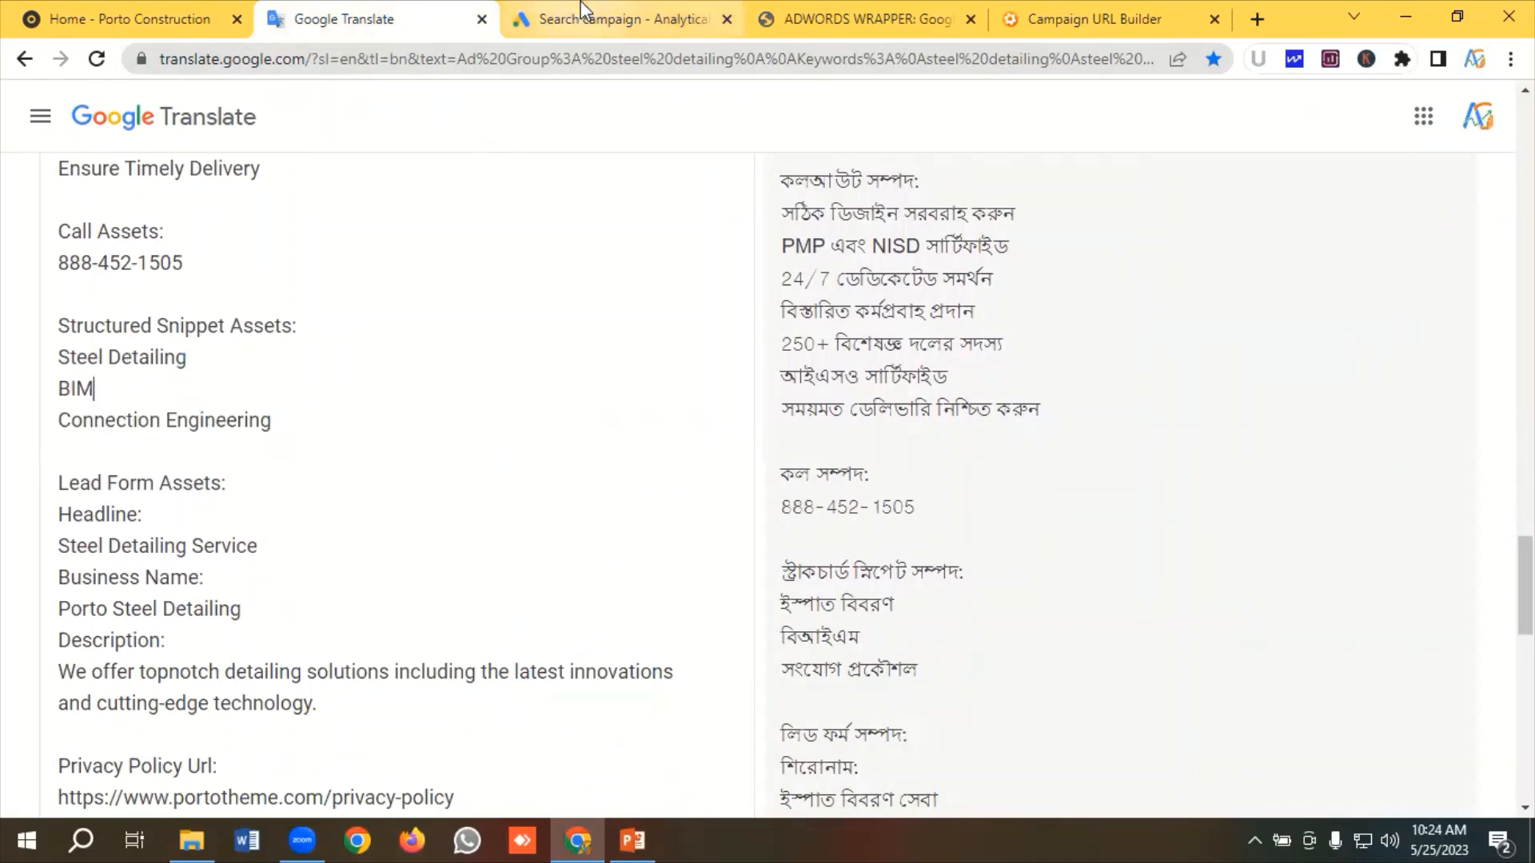
# Start a new structured snippet in Google Ads and set its header type to Service catalog
pyautogui.click(559, 19)
pyautogui.scroll(-2, 490, 555)
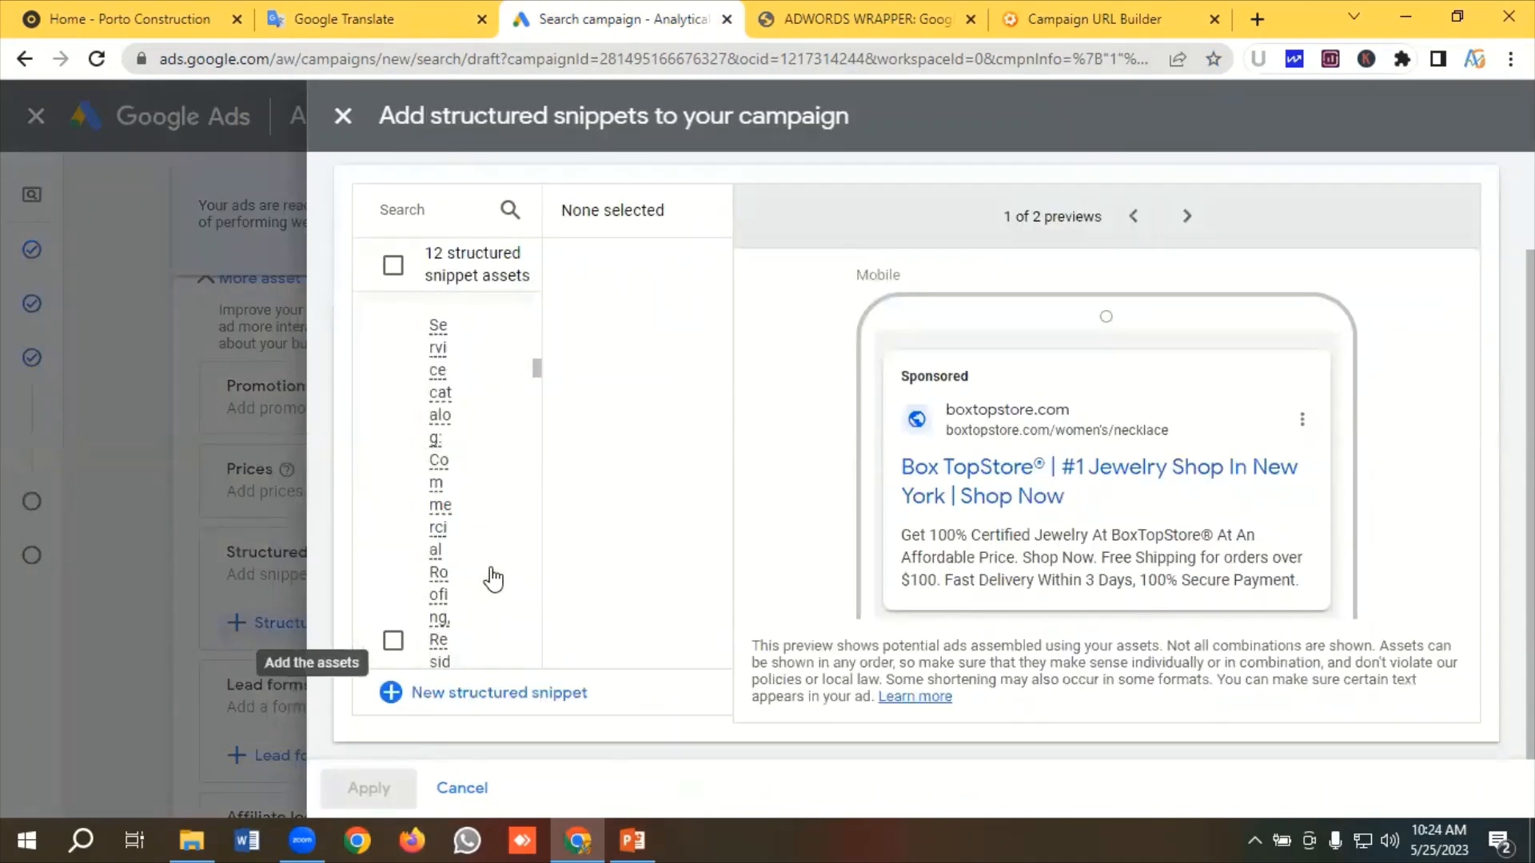
pyautogui.click(494, 693)
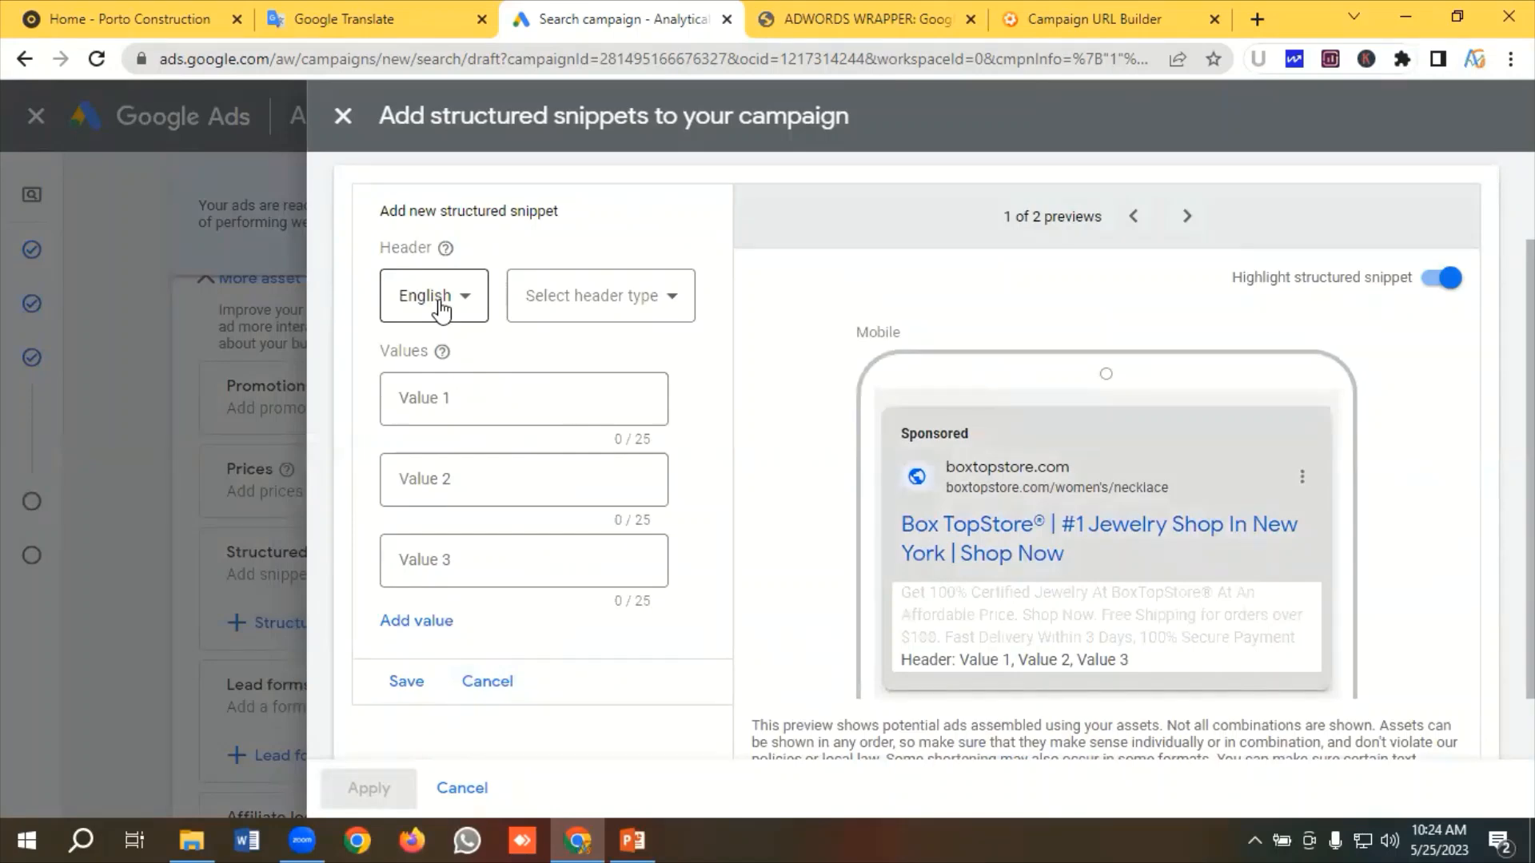
pyautogui.click(567, 304)
pyautogui.scroll(-4, 624, 520)
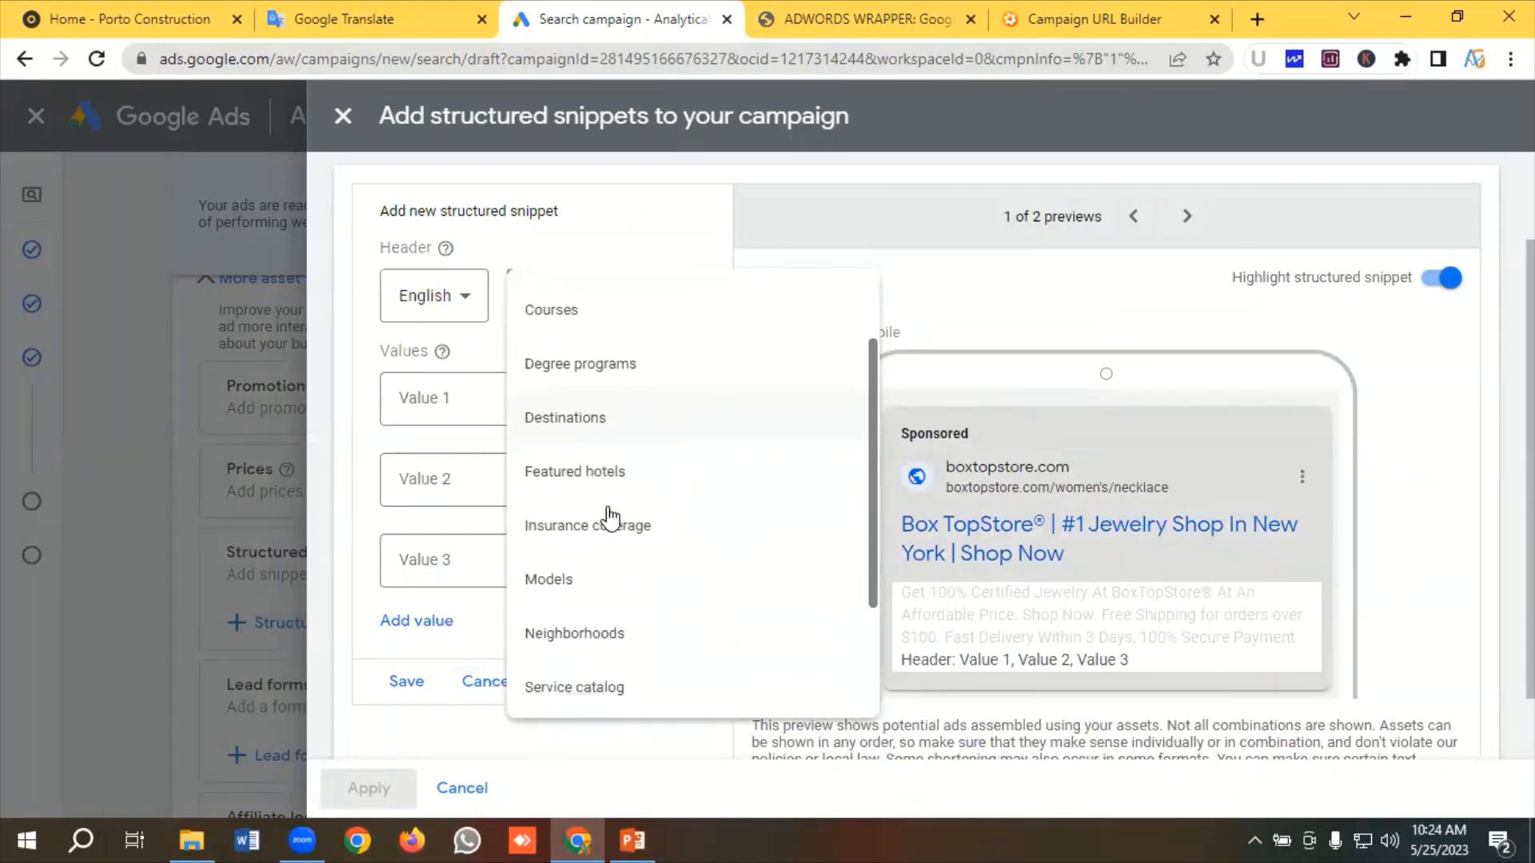
pyautogui.click(596, 516)
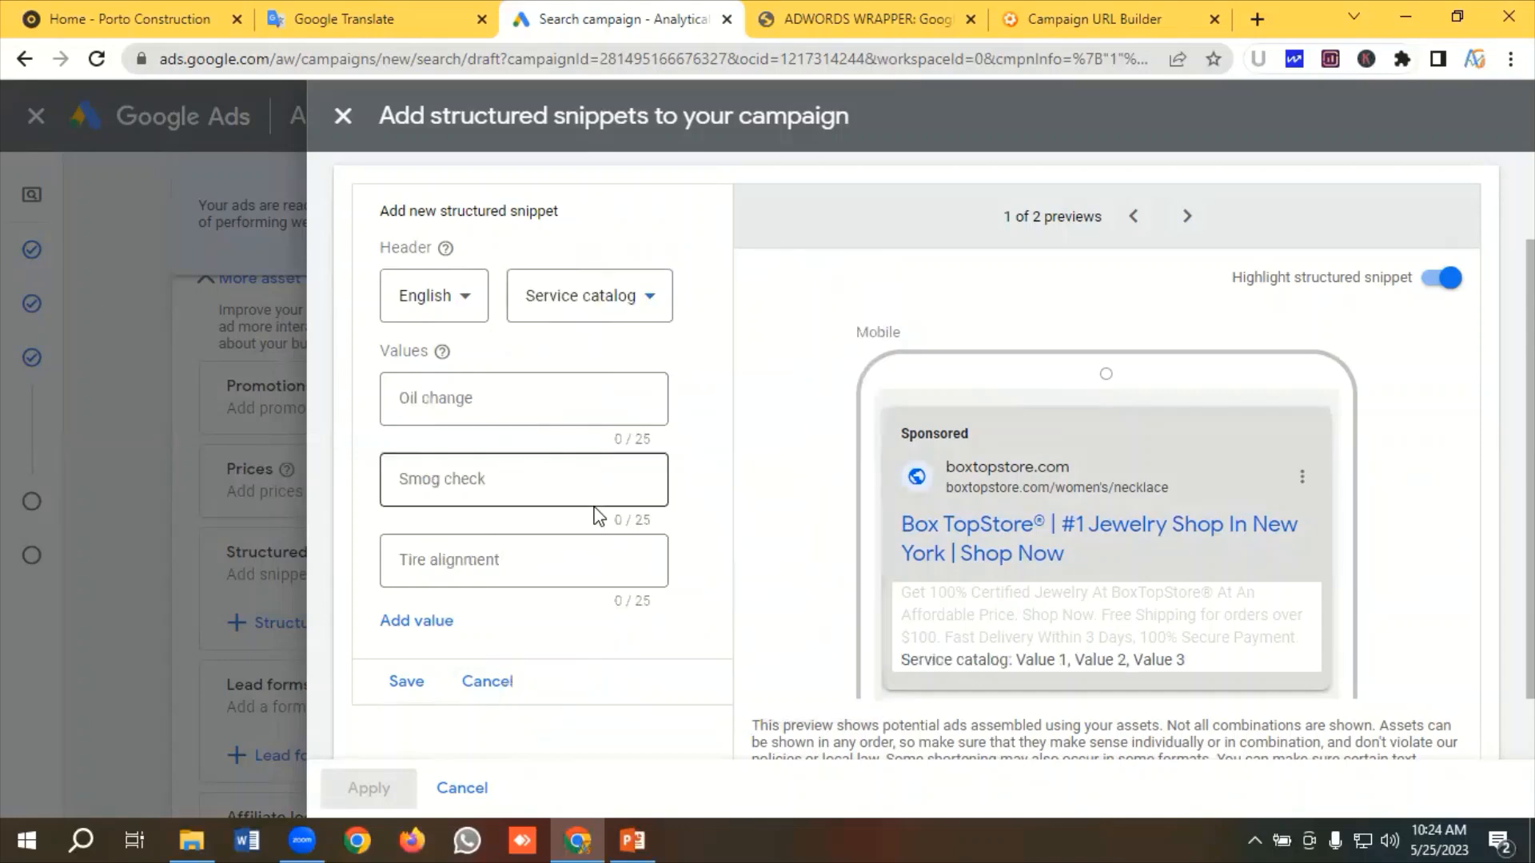
# Copy "Steel Detailing" from the Google Translate notes into the first value of the structured snippet in Google Ads
pyautogui.click(476, 398)
pyautogui.click(387, 12)
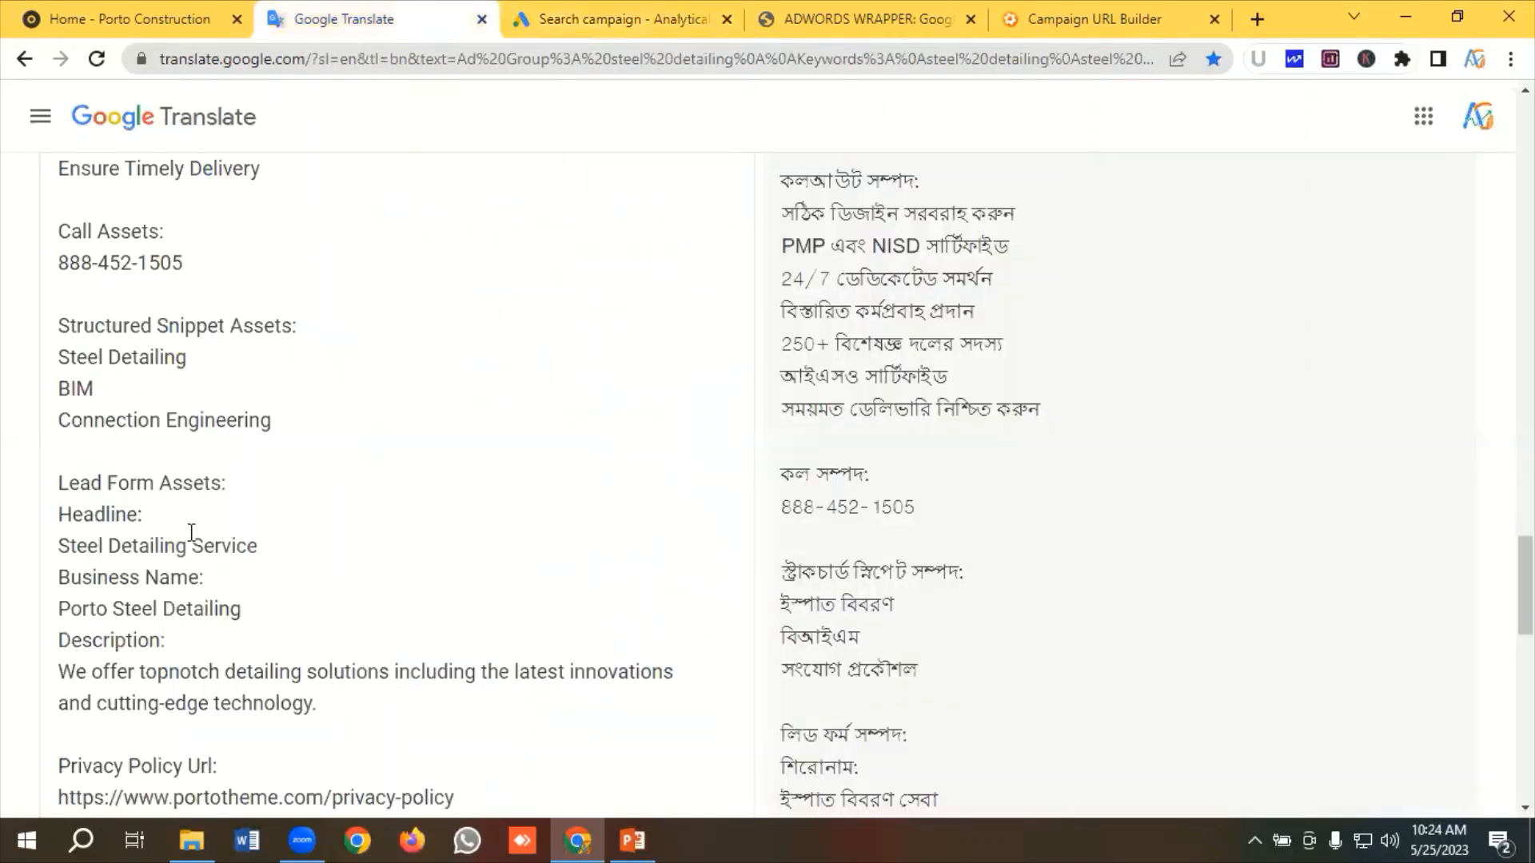
pyautogui.moveTo(194, 357); pyautogui.dragTo(51, 360)
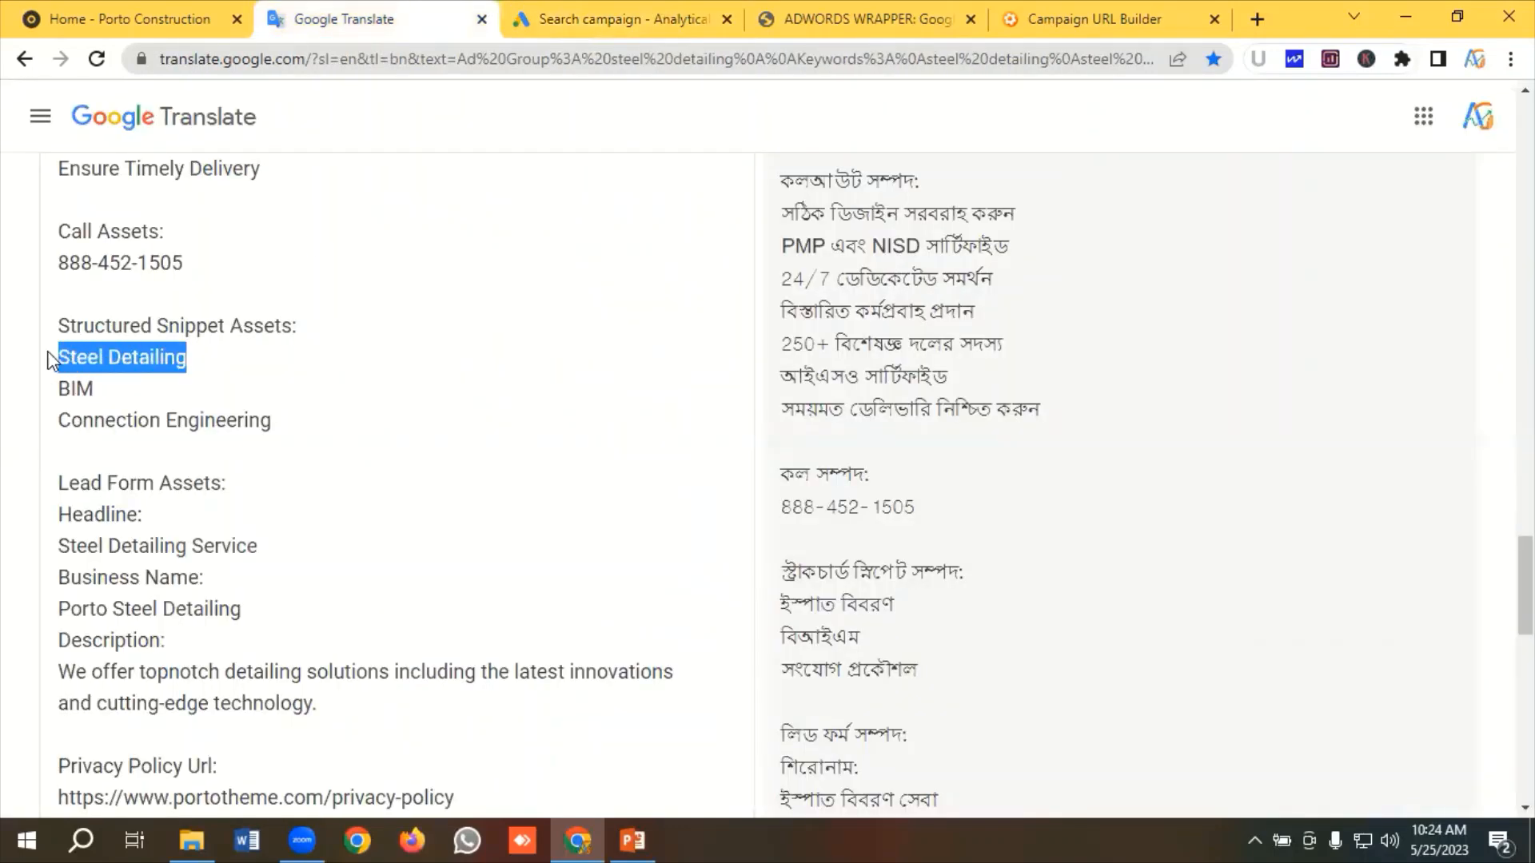
pyautogui.rightClick(92, 353)
pyautogui.click(148, 435)
pyautogui.click(624, 19)
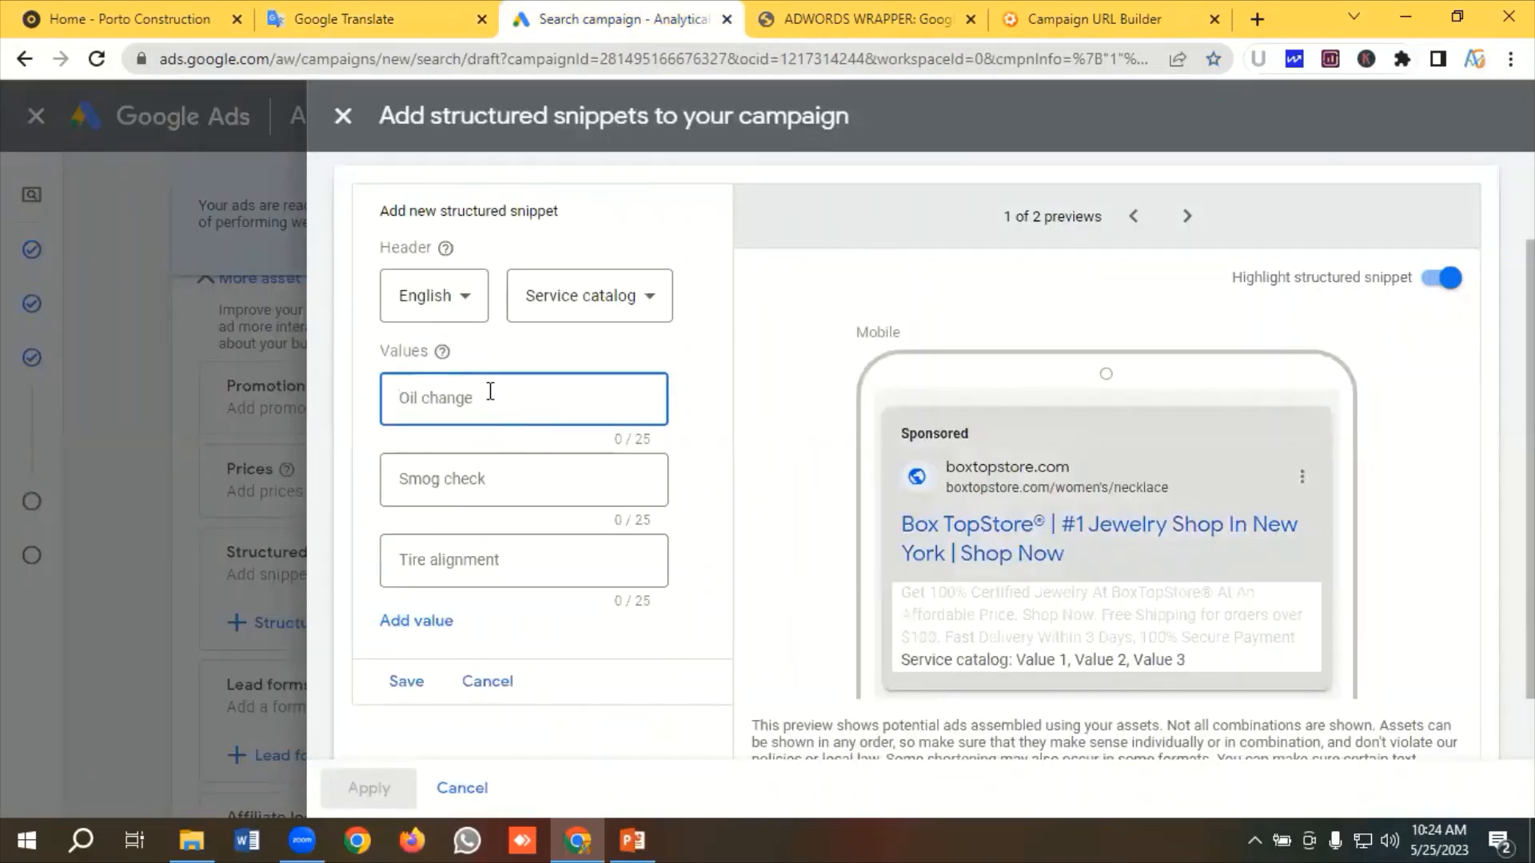
pyautogui.hotkey('ctrl', 'v')
# Copy "BIM" from the Google Translate notes into the second structured snippet value in Google Ads
pyautogui.click(364, 16)
pyautogui.moveTo(102, 390); pyautogui.dragTo(63, 391)
pyautogui.rightClick(79, 390)
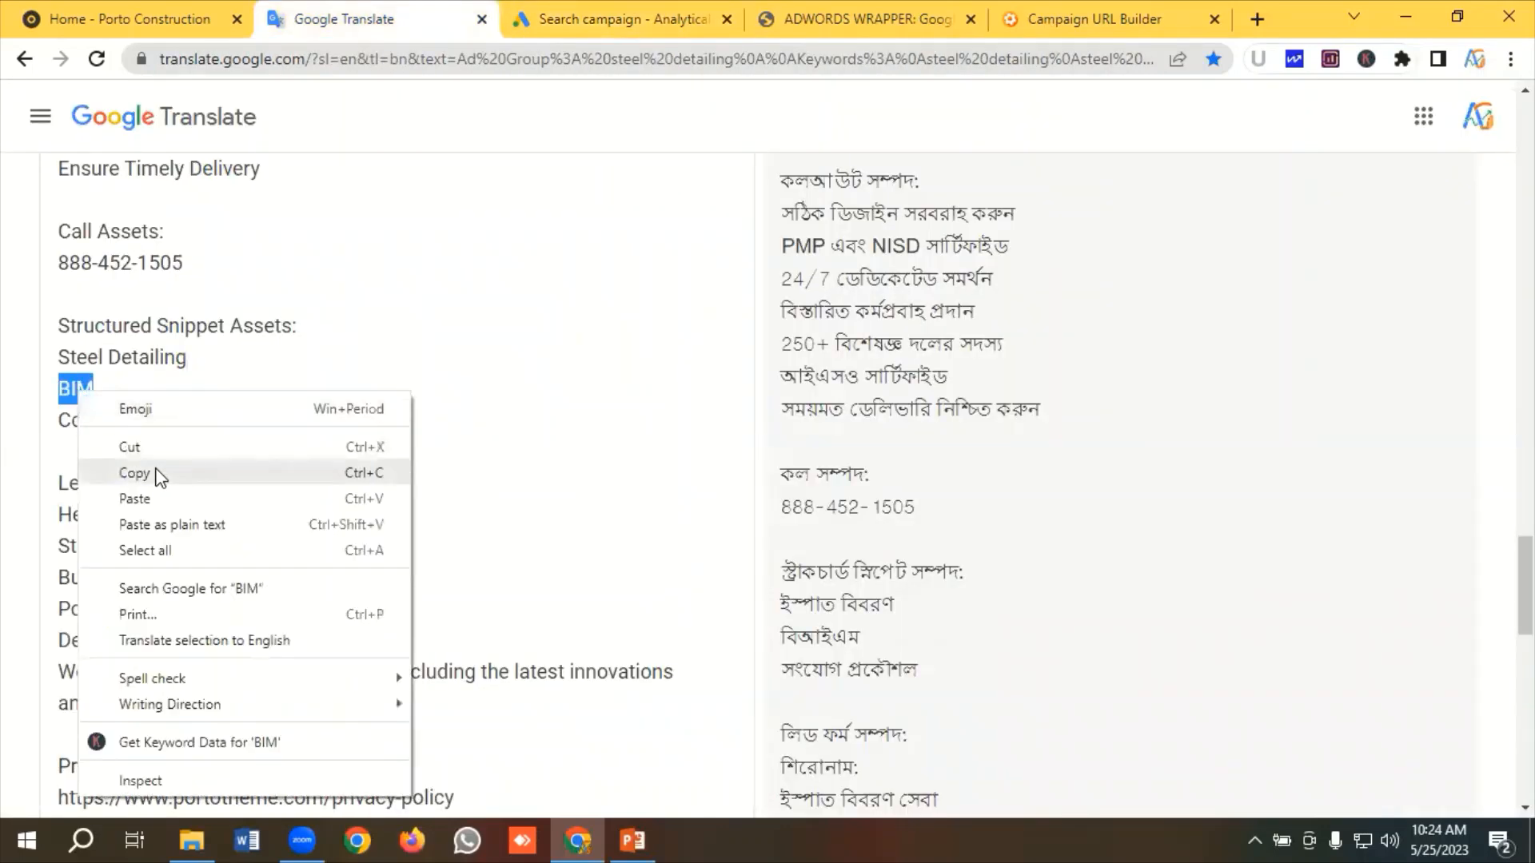
pyautogui.click(134, 473)
pyautogui.click(615, 18)
pyautogui.click(441, 478)
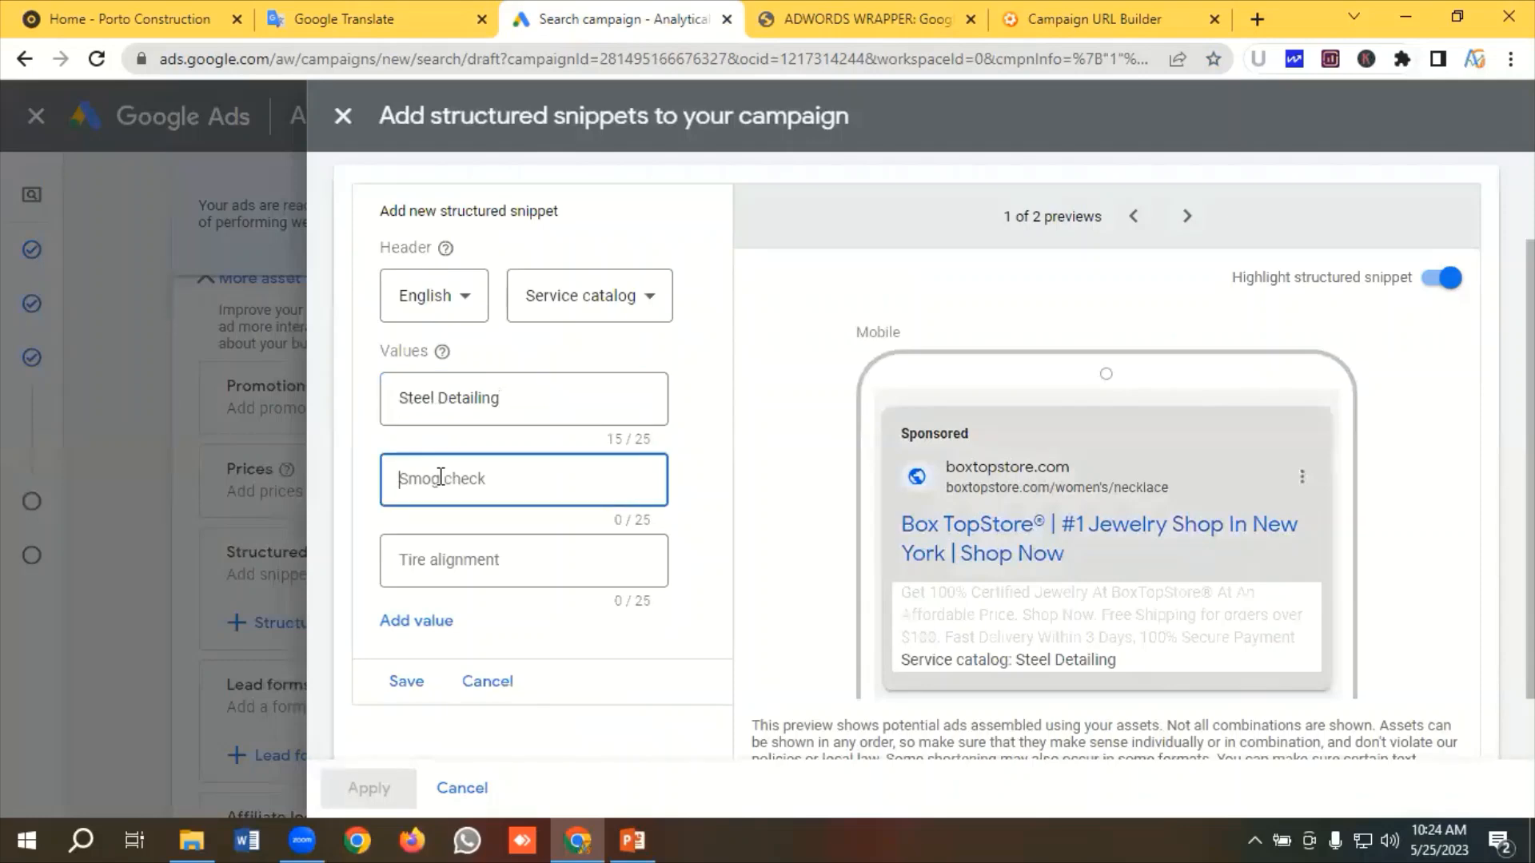
pyautogui.hotkey('ctrl', 'v')
# Copy "Connection Engineering" from the Google Translate notes into the third structured snippet value in Google Ads
pyautogui.click(365, 22)
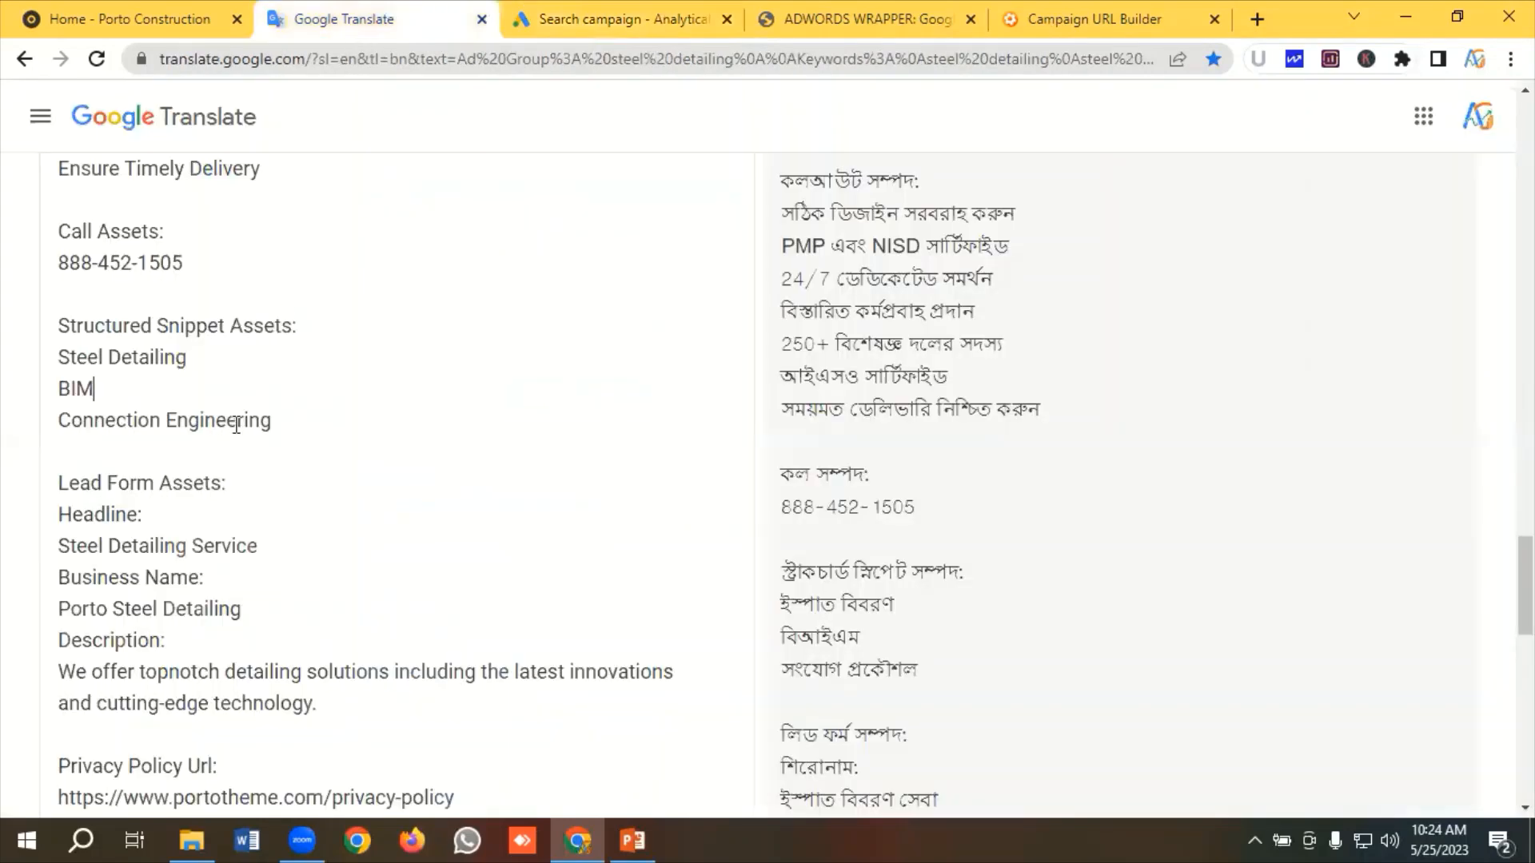
pyautogui.moveTo(281, 416); pyautogui.dragTo(43, 421)
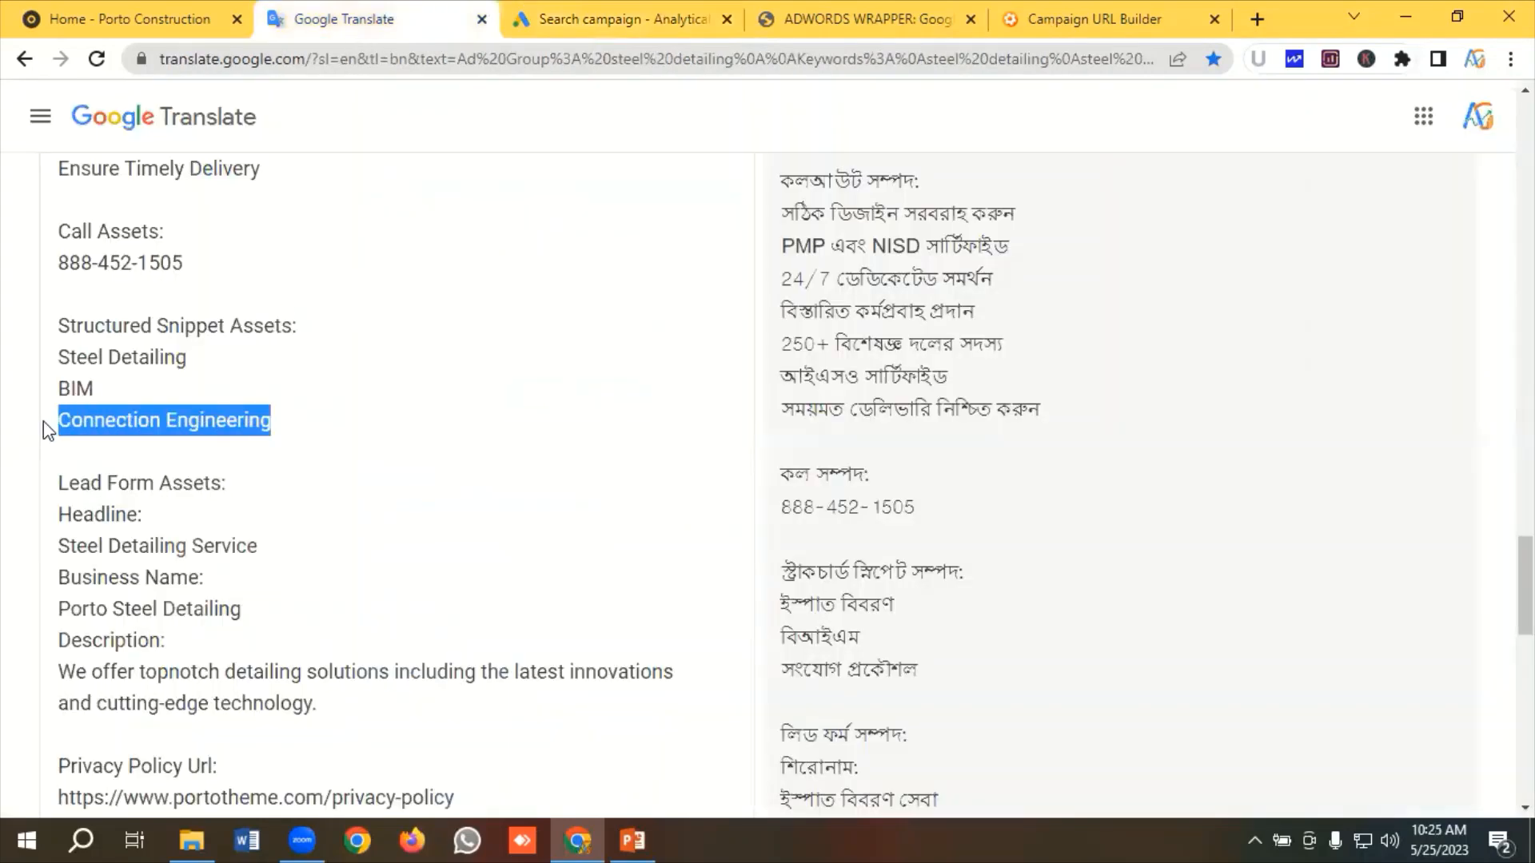
pyautogui.rightClick(109, 427)
pyautogui.click(184, 104)
pyautogui.click(553, 11)
pyautogui.click(456, 550)
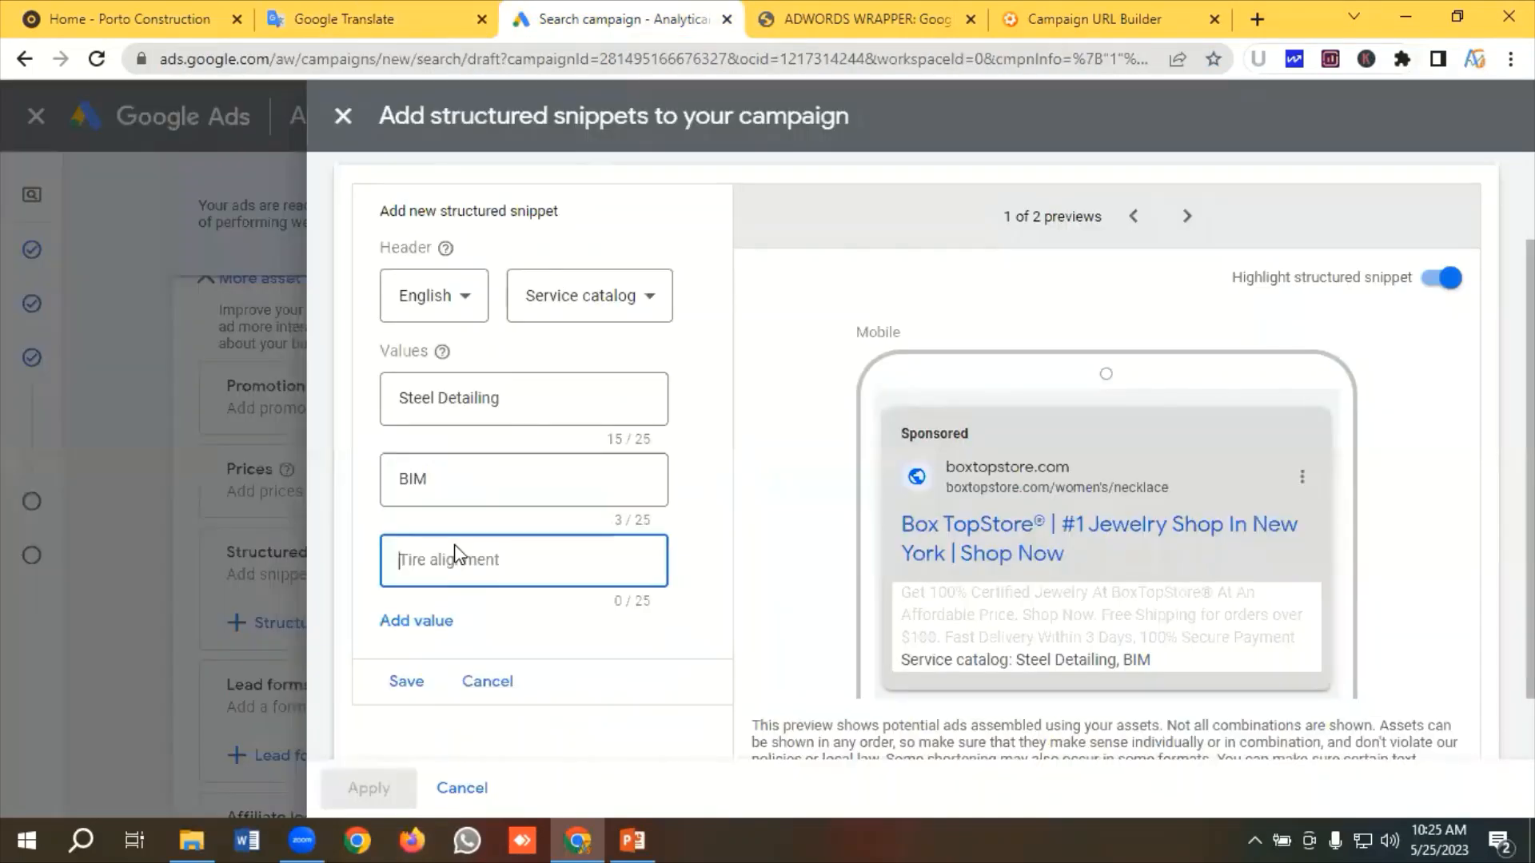
pyautogui.hotkey('ctrl', 'v')
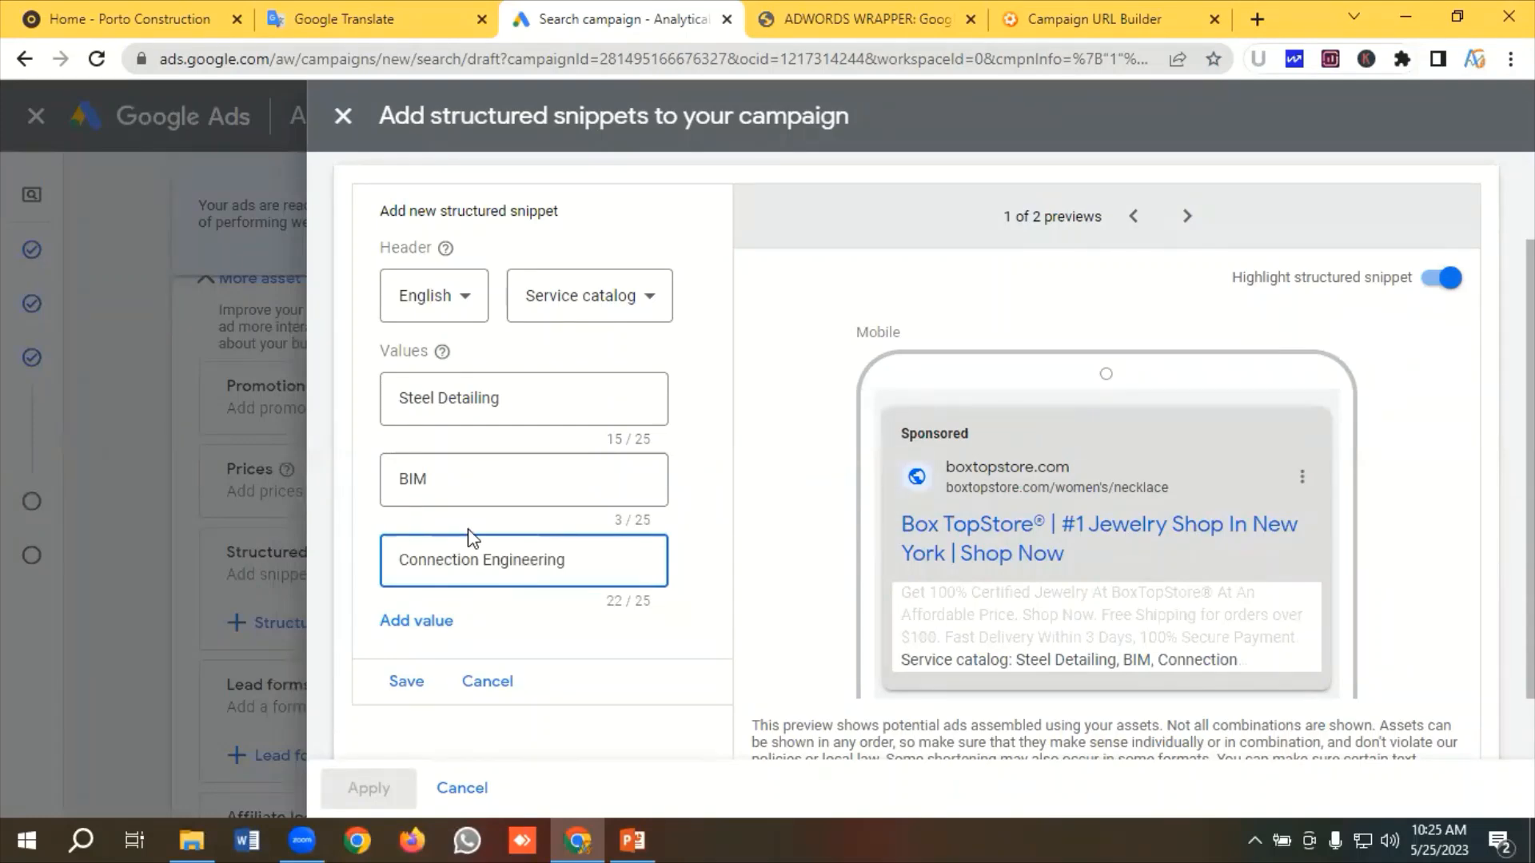
# Save the Service catalog structured snippet and apply it to the campaign
pyautogui.scroll(-1, 1041, 542)
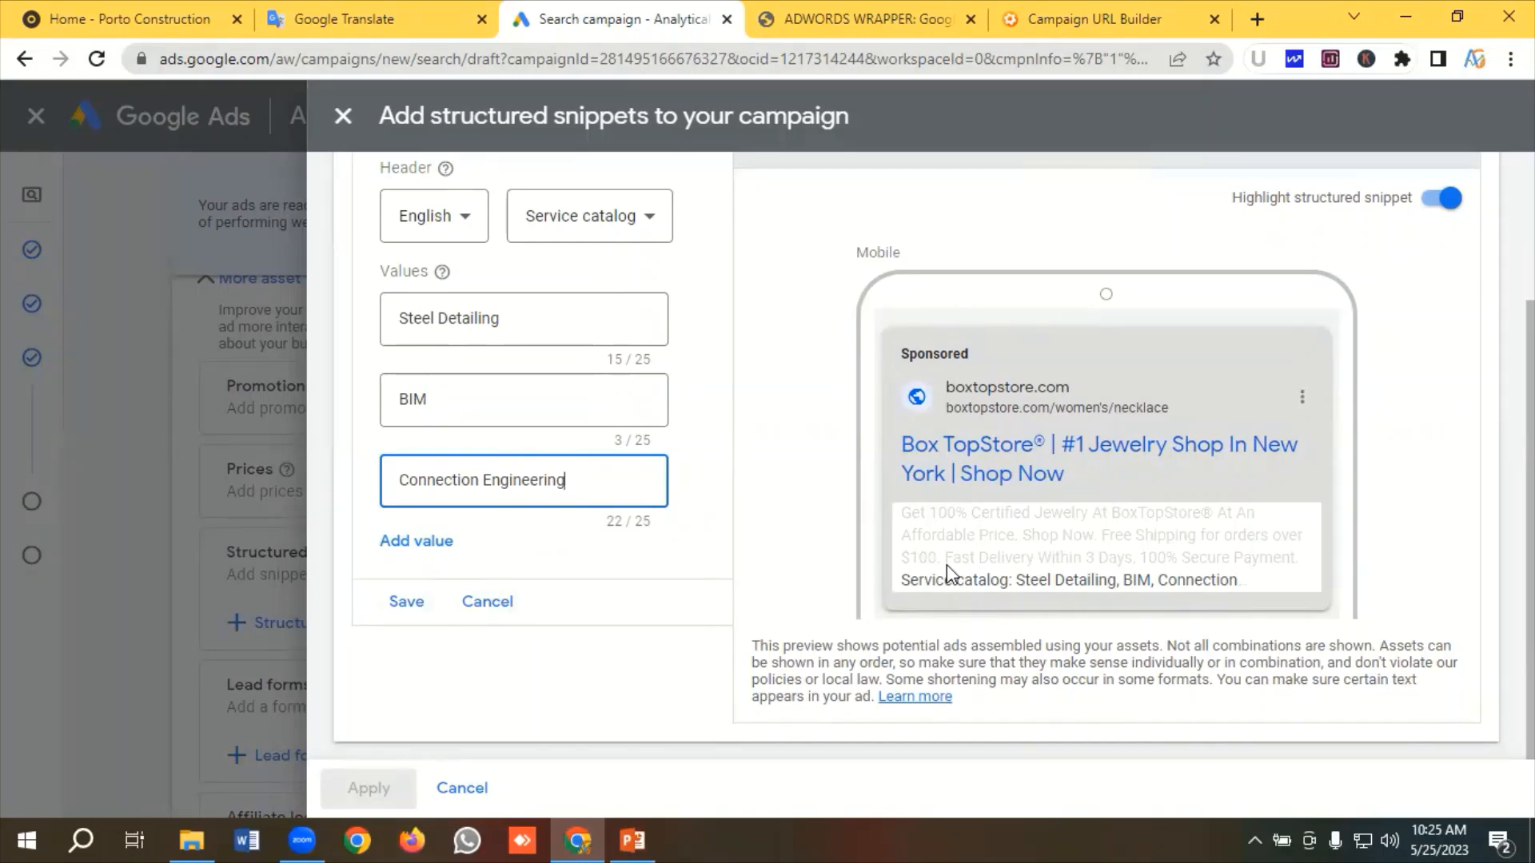
pyautogui.press('Return')
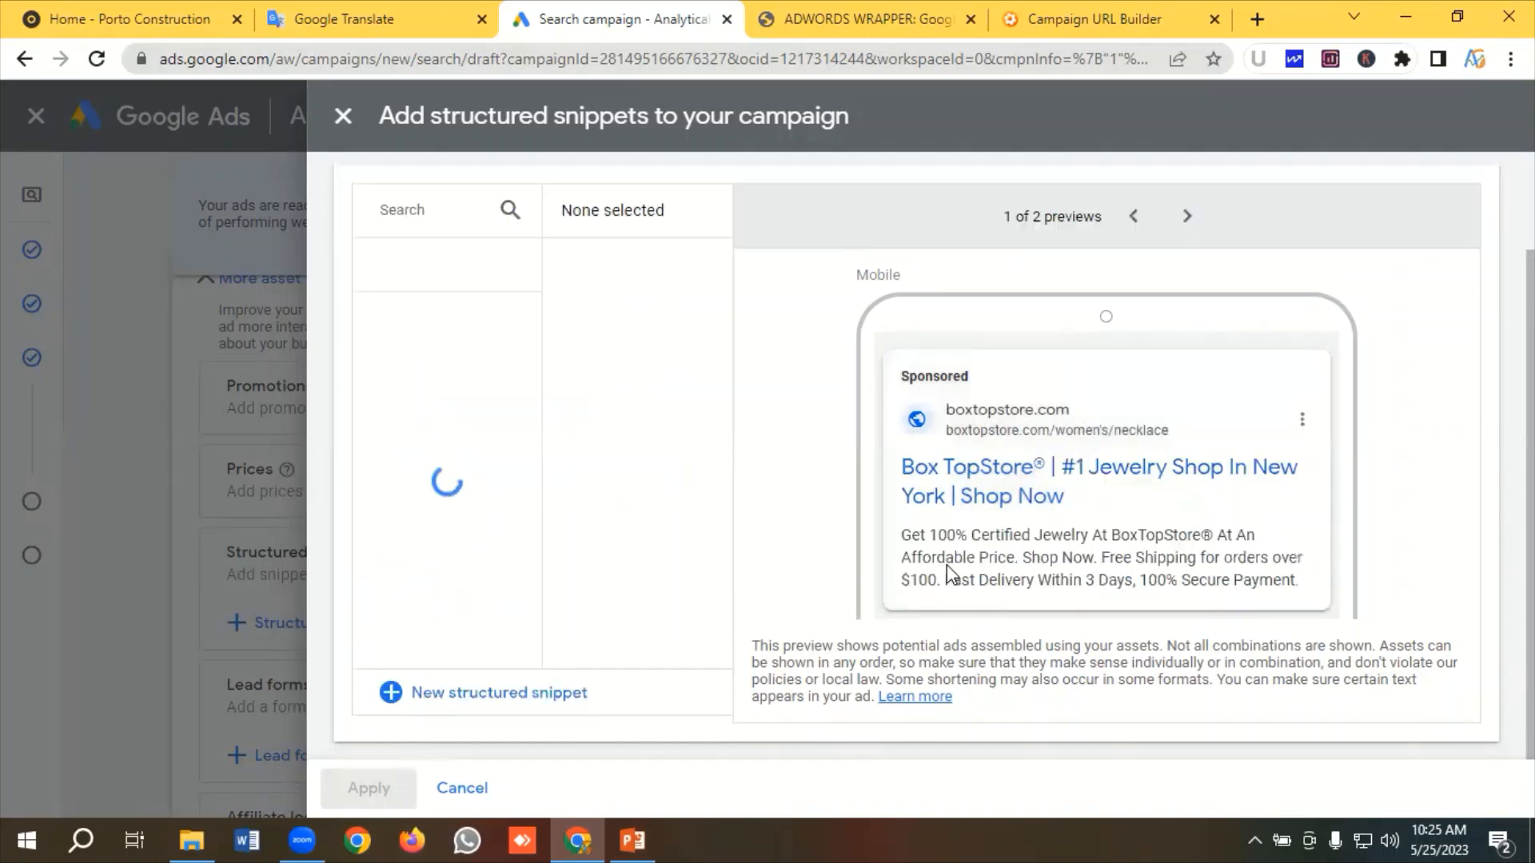
pyautogui.click(396, 789)
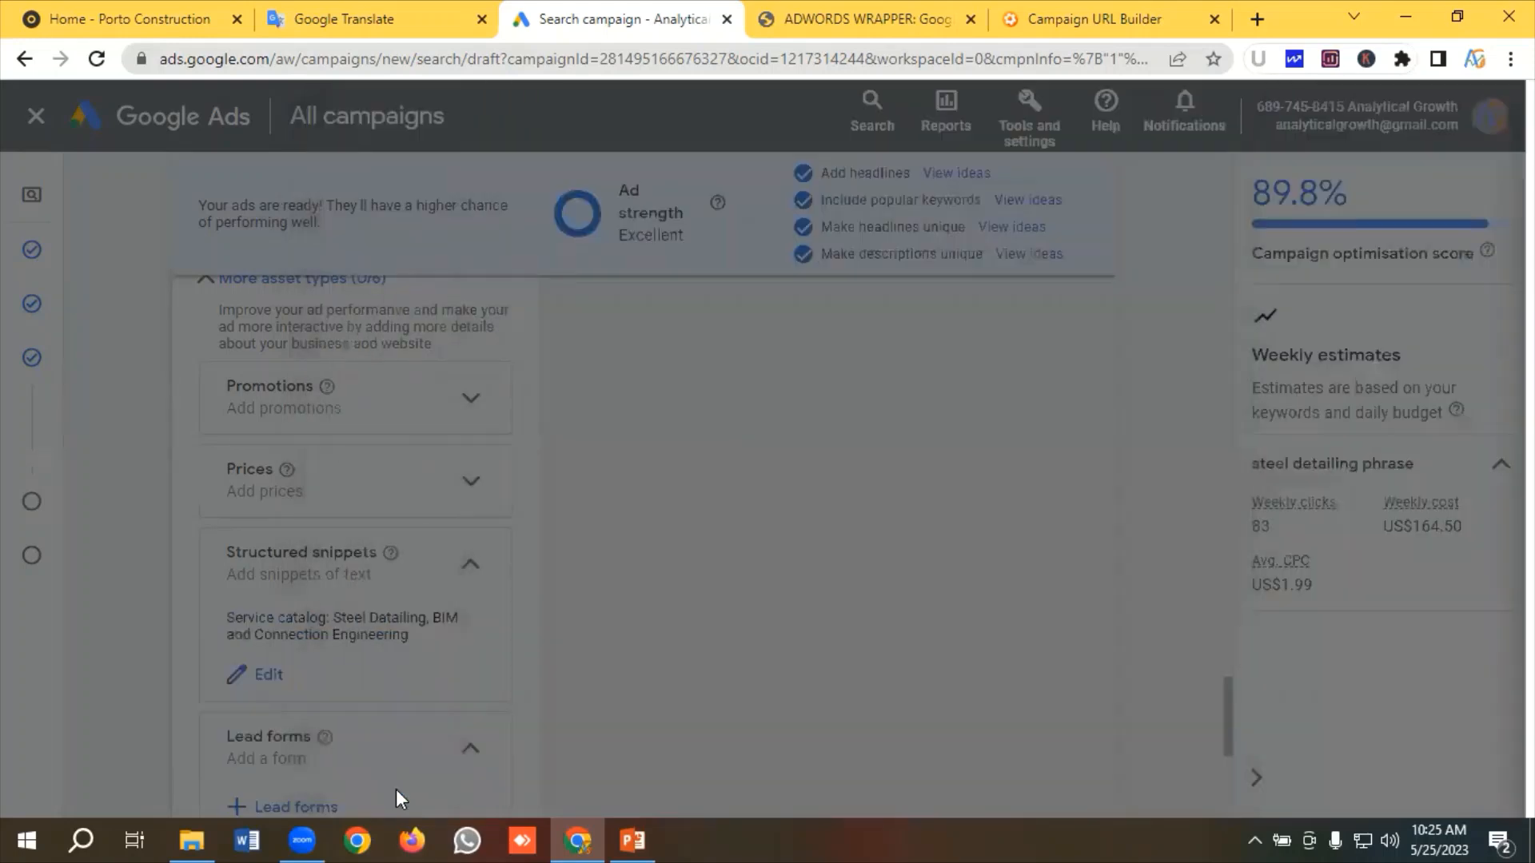
# Open the campaign's lead form assets and start creating a new lead form
pyautogui.scroll(-3, 469, 718)
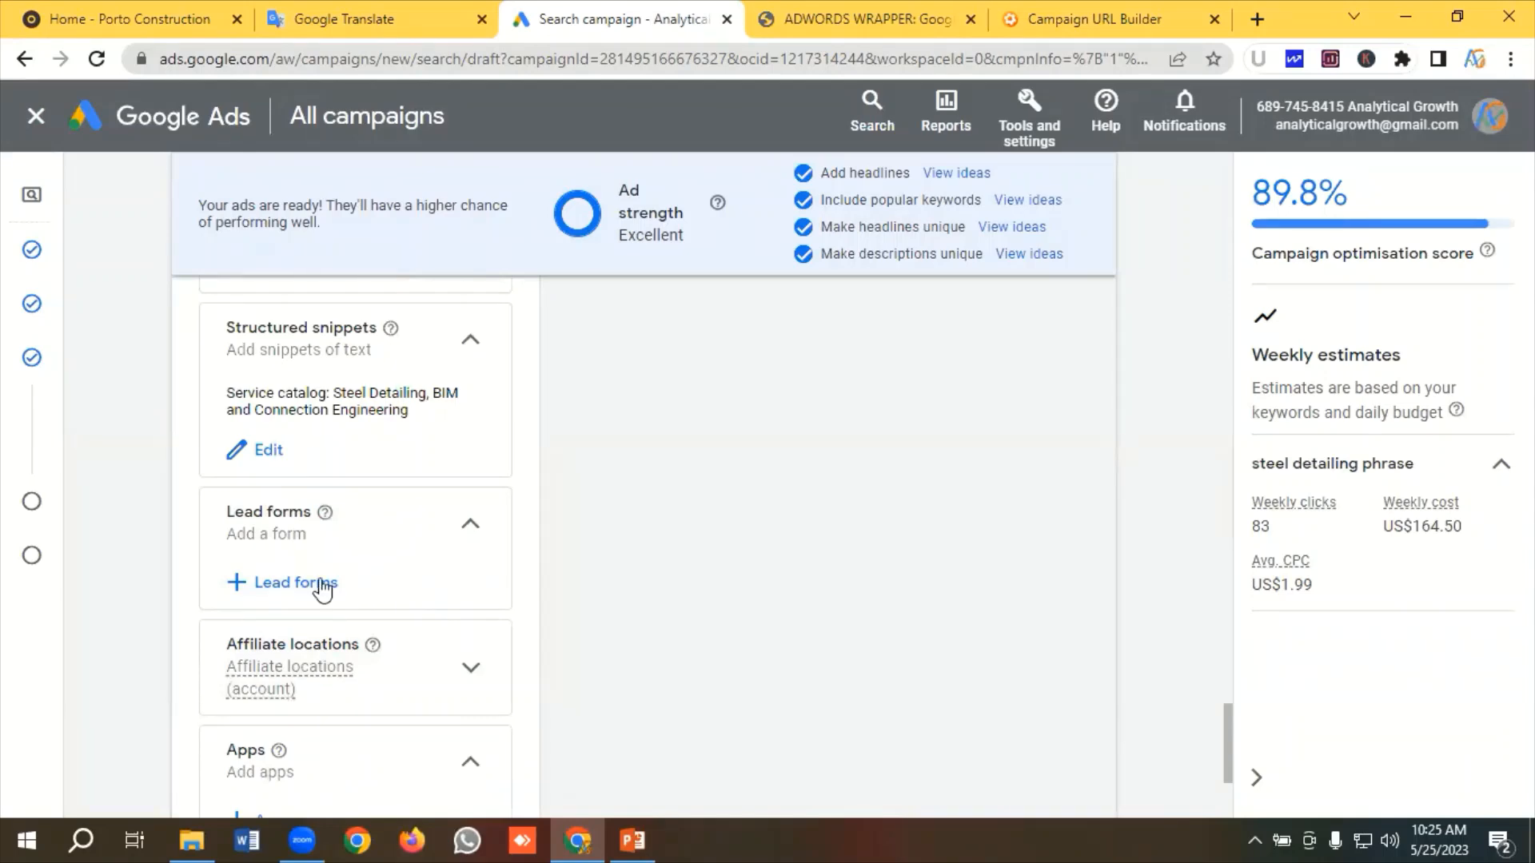
pyautogui.scroll(-1, 304, 503)
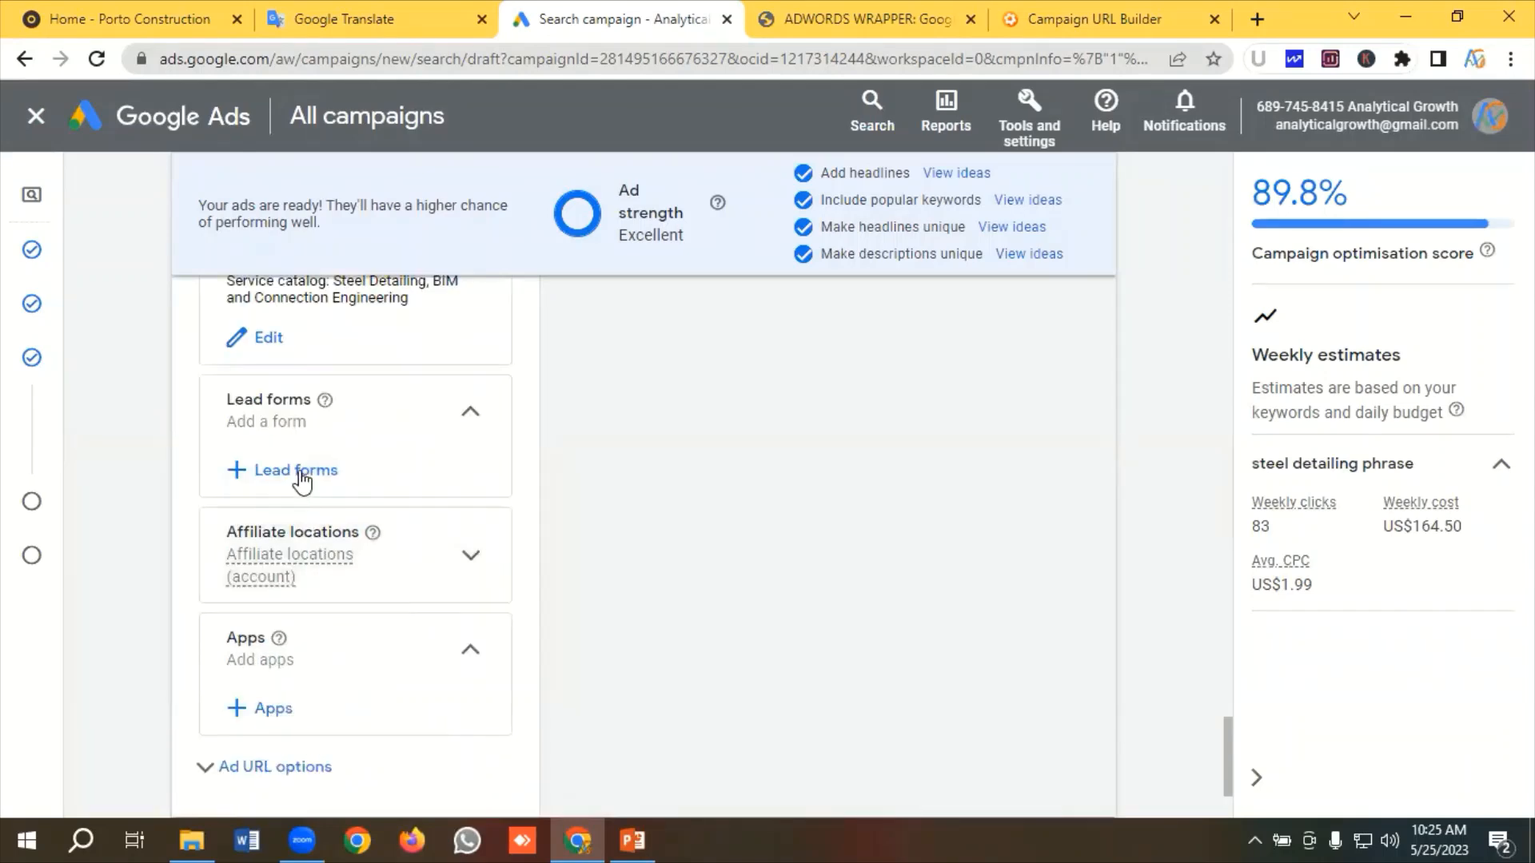
pyautogui.click(299, 470)
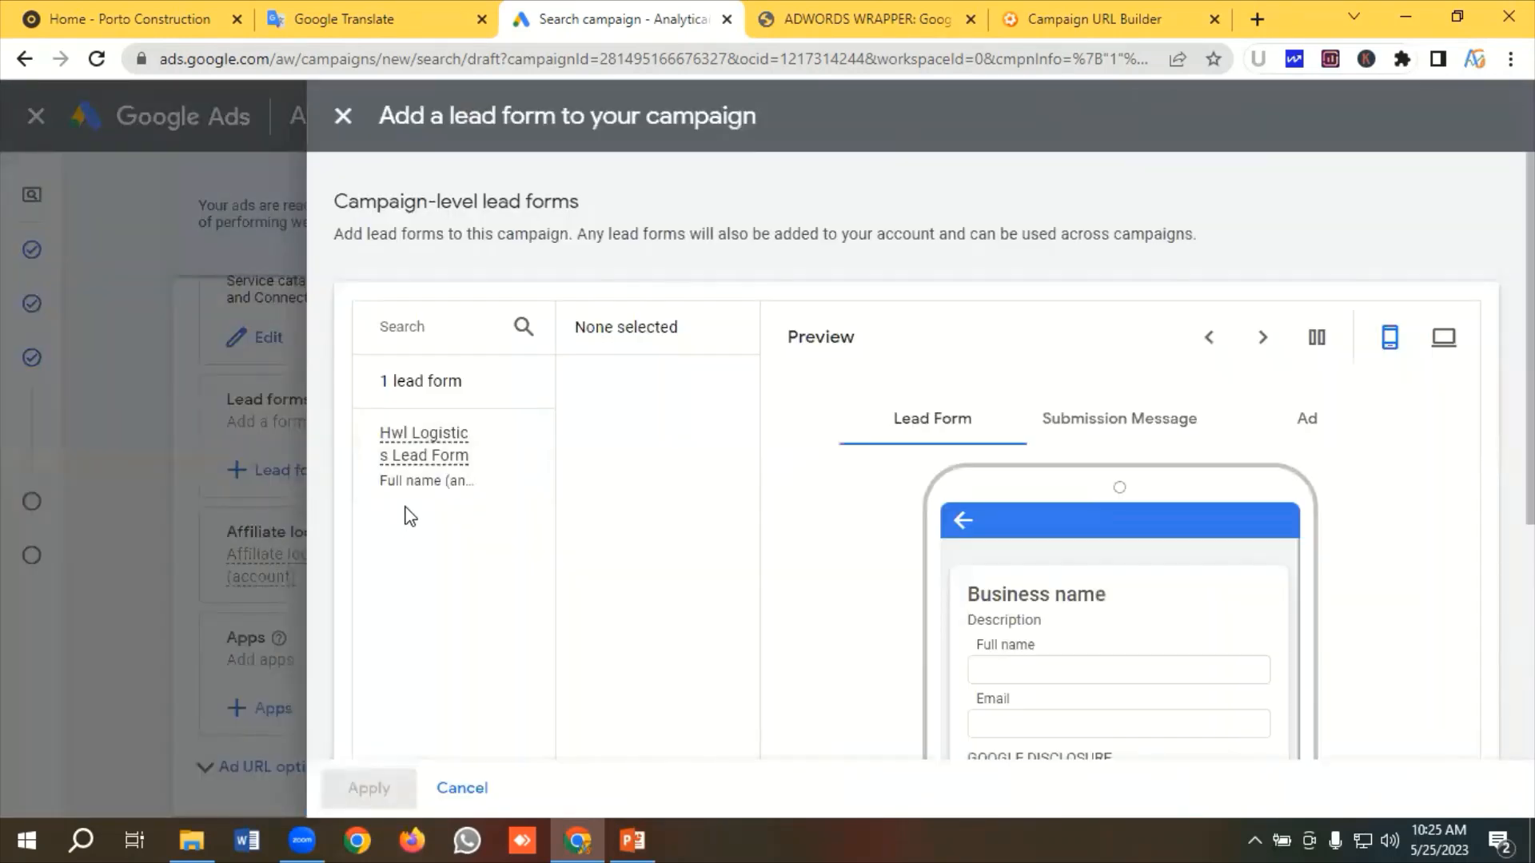
pyautogui.scroll(-3, 442, 514)
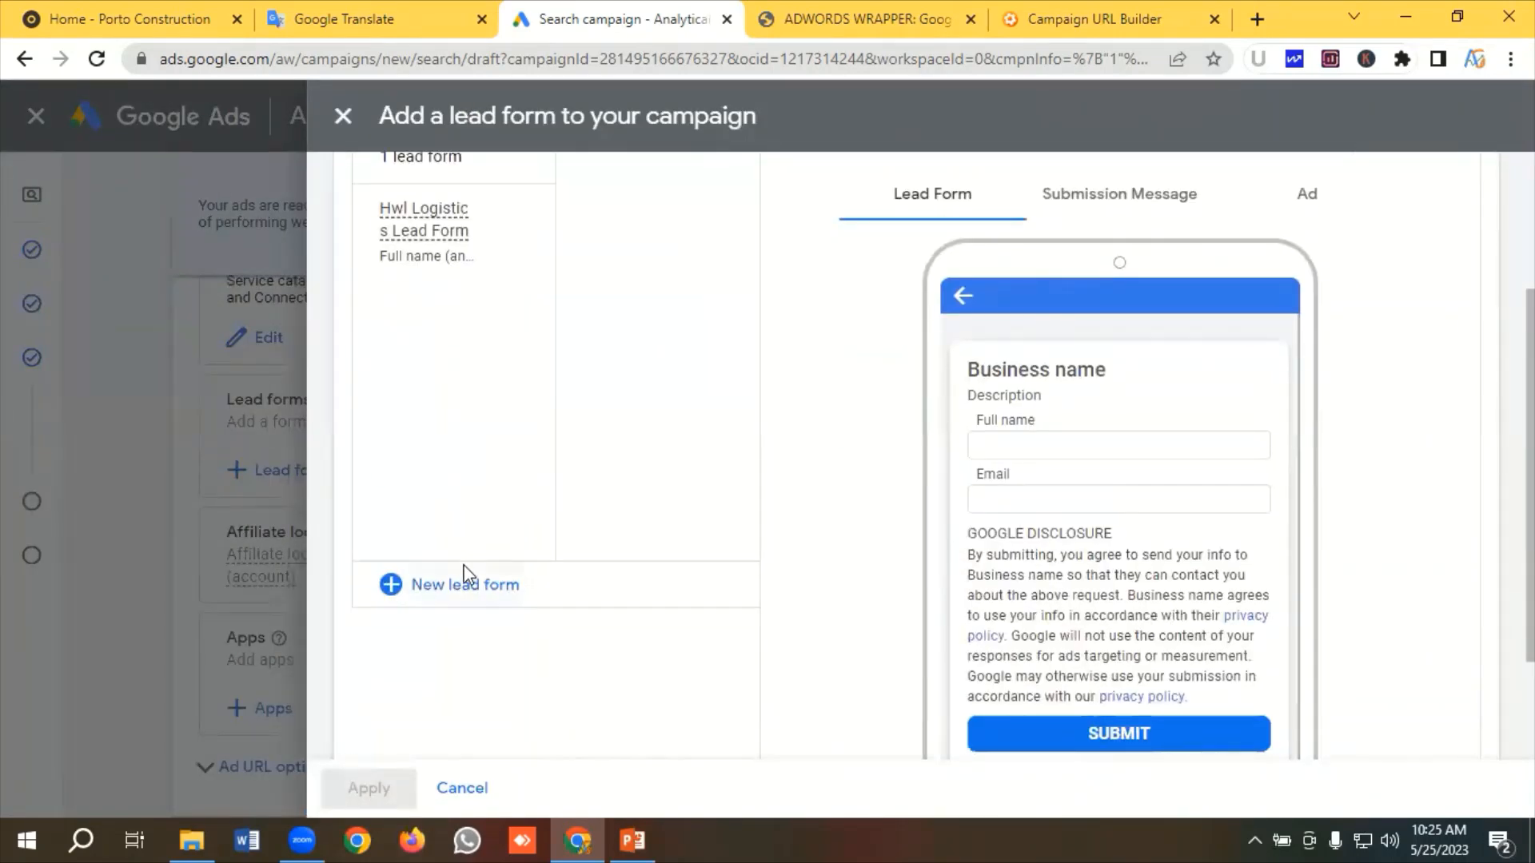
pyautogui.click(464, 574)
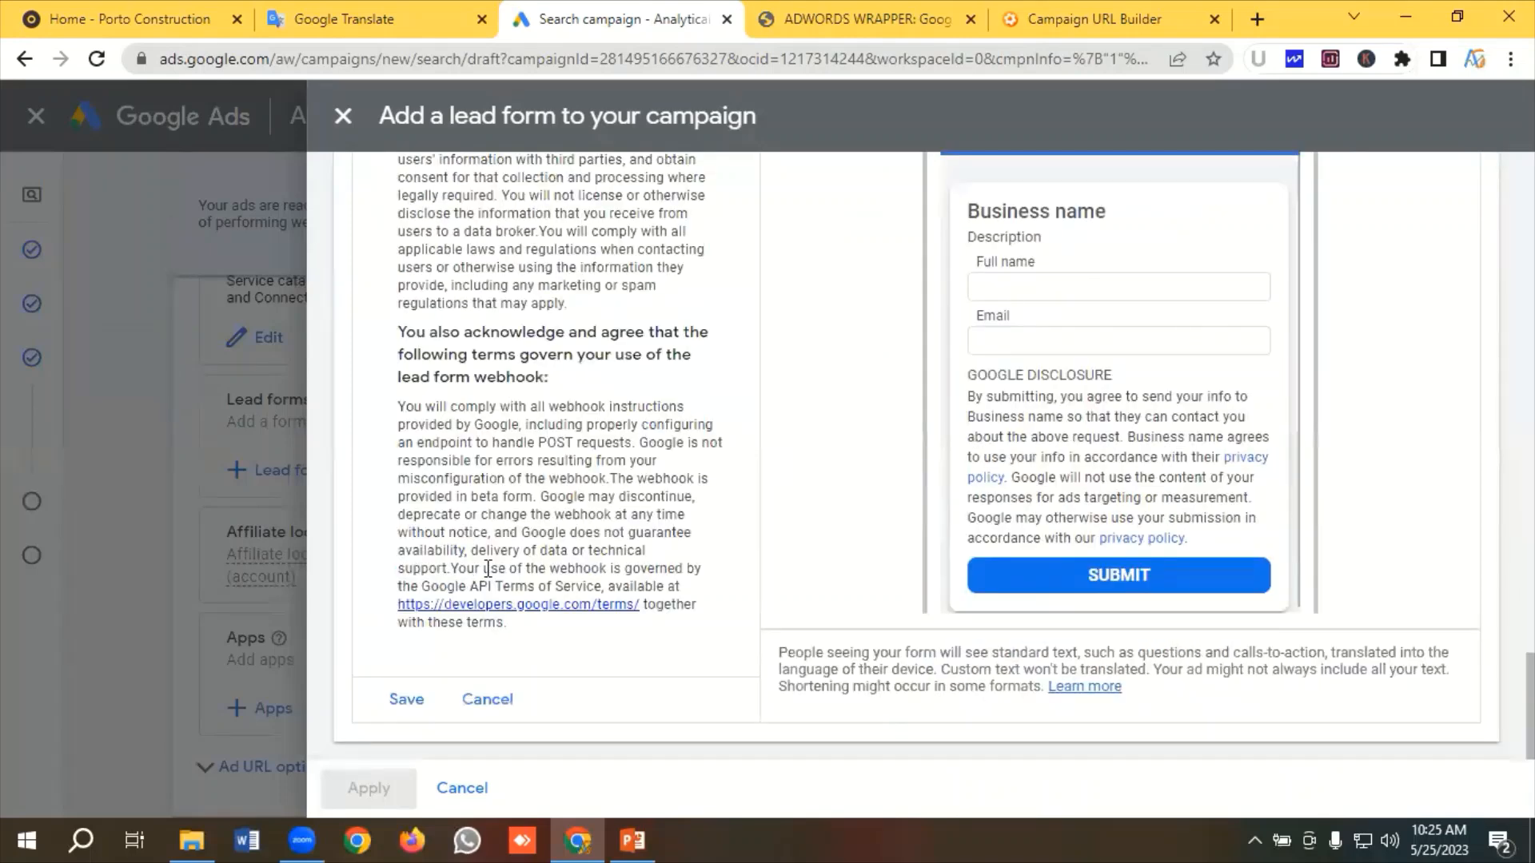
pyautogui.scroll(3, 500, 571)
pyautogui.scroll(10, 520, 571)
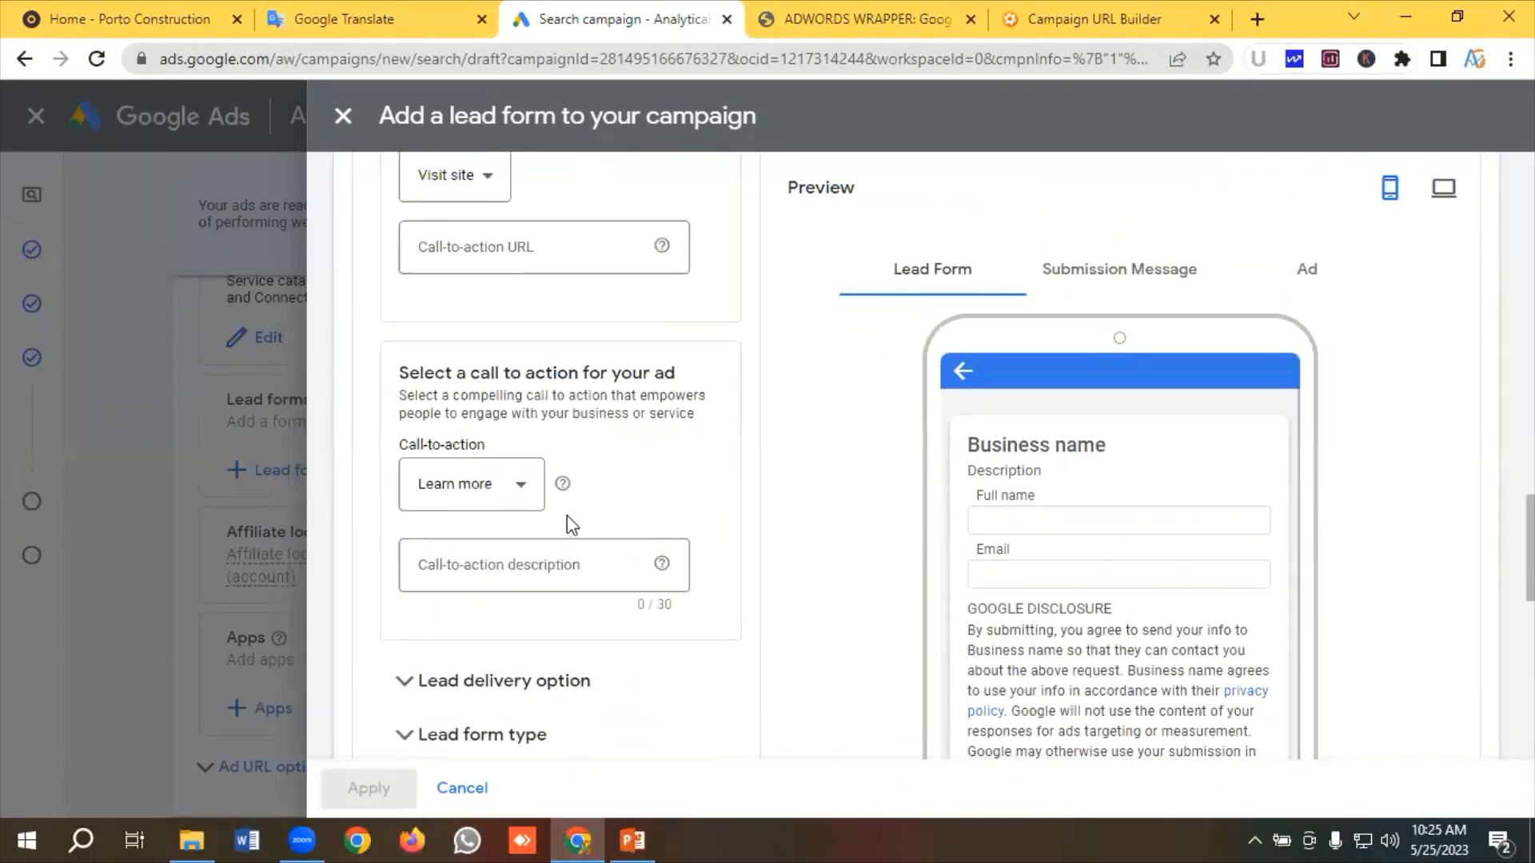
pyautogui.scroll(10, 579, 525)
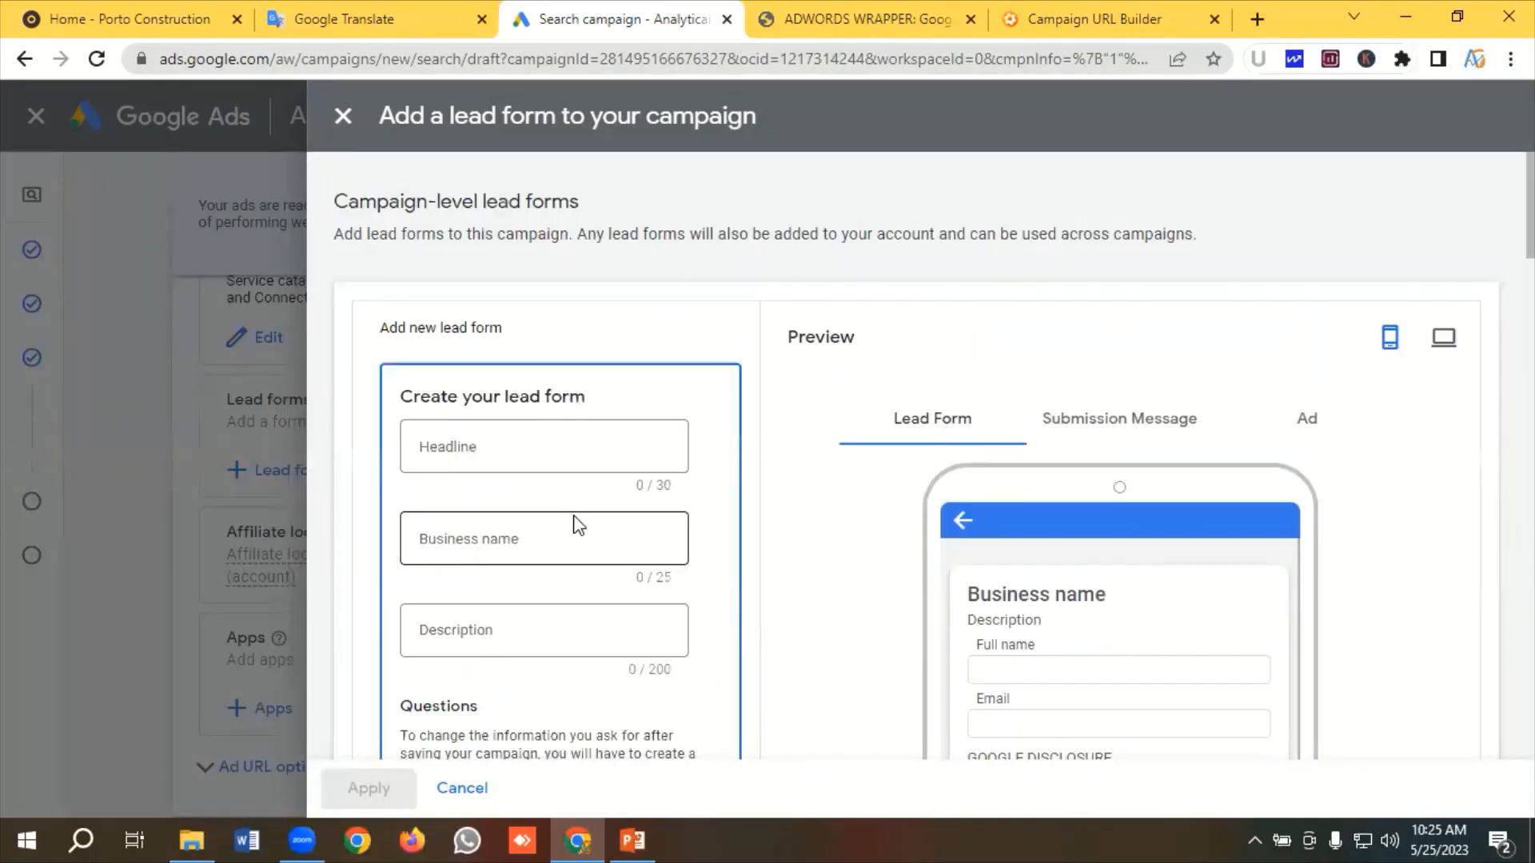
# Set the lead form headline to "Steel Detailing Service", copied from the Google Translate notes
pyautogui.click(479, 454)
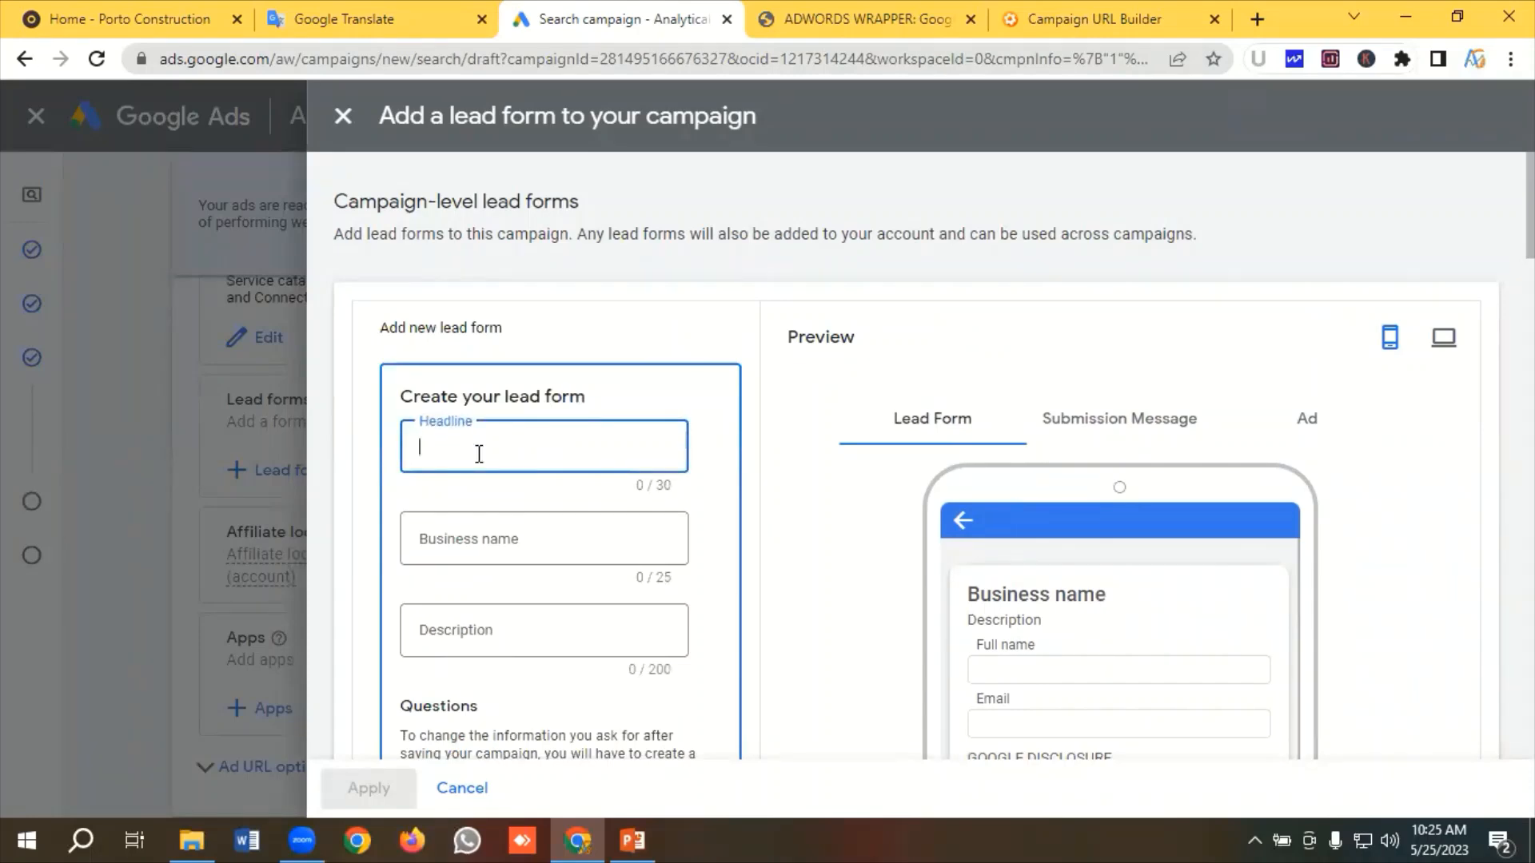
pyautogui.click(326, 9)
pyautogui.scroll(-2, 243, 395)
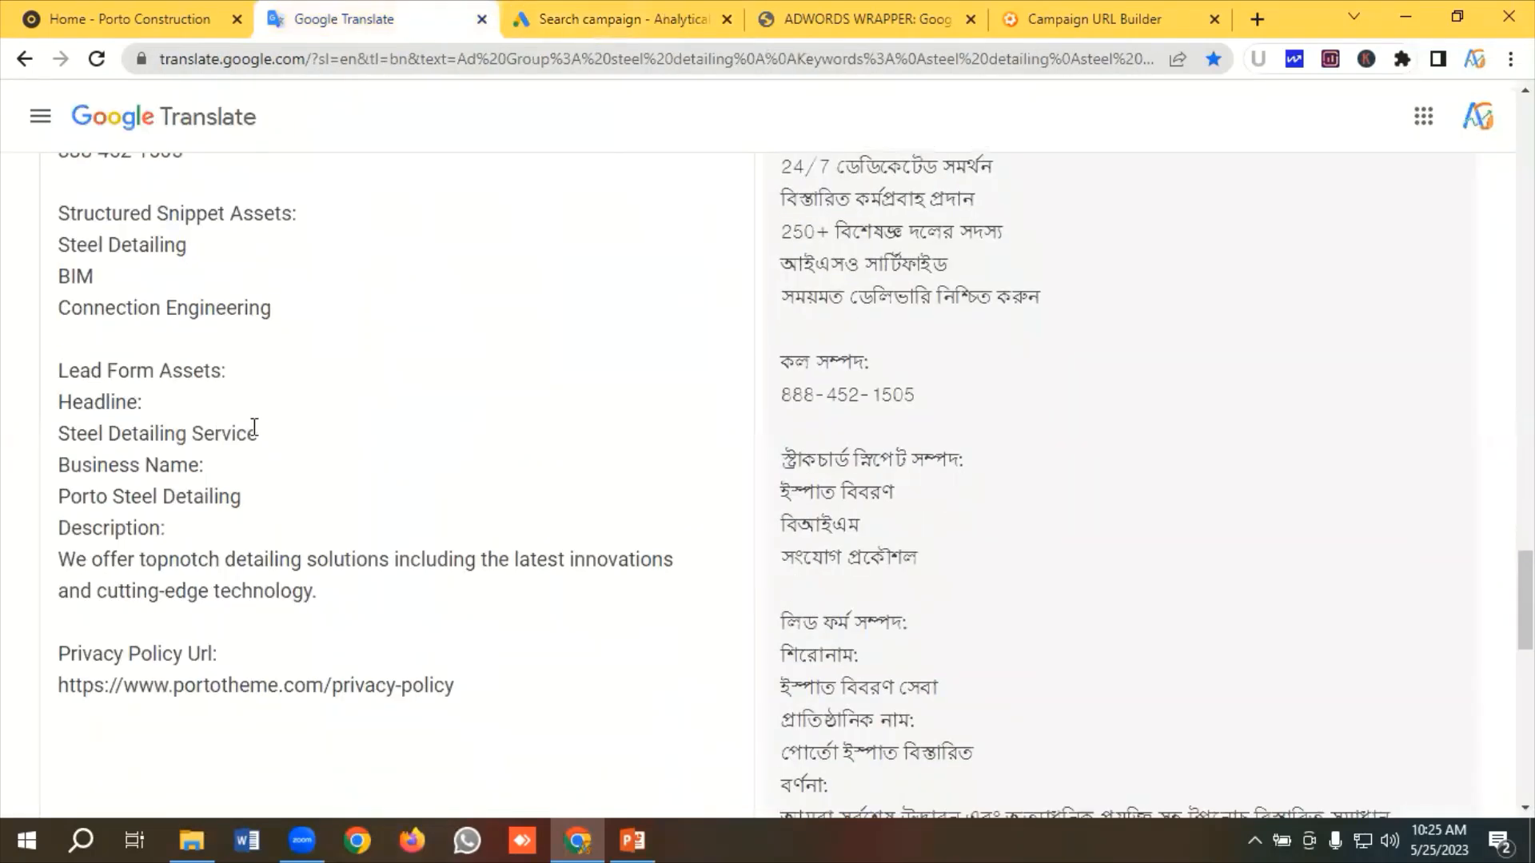
pyautogui.moveTo(270, 432); pyautogui.dragTo(51, 436)
pyautogui.hotkey('ctrl', 'c')
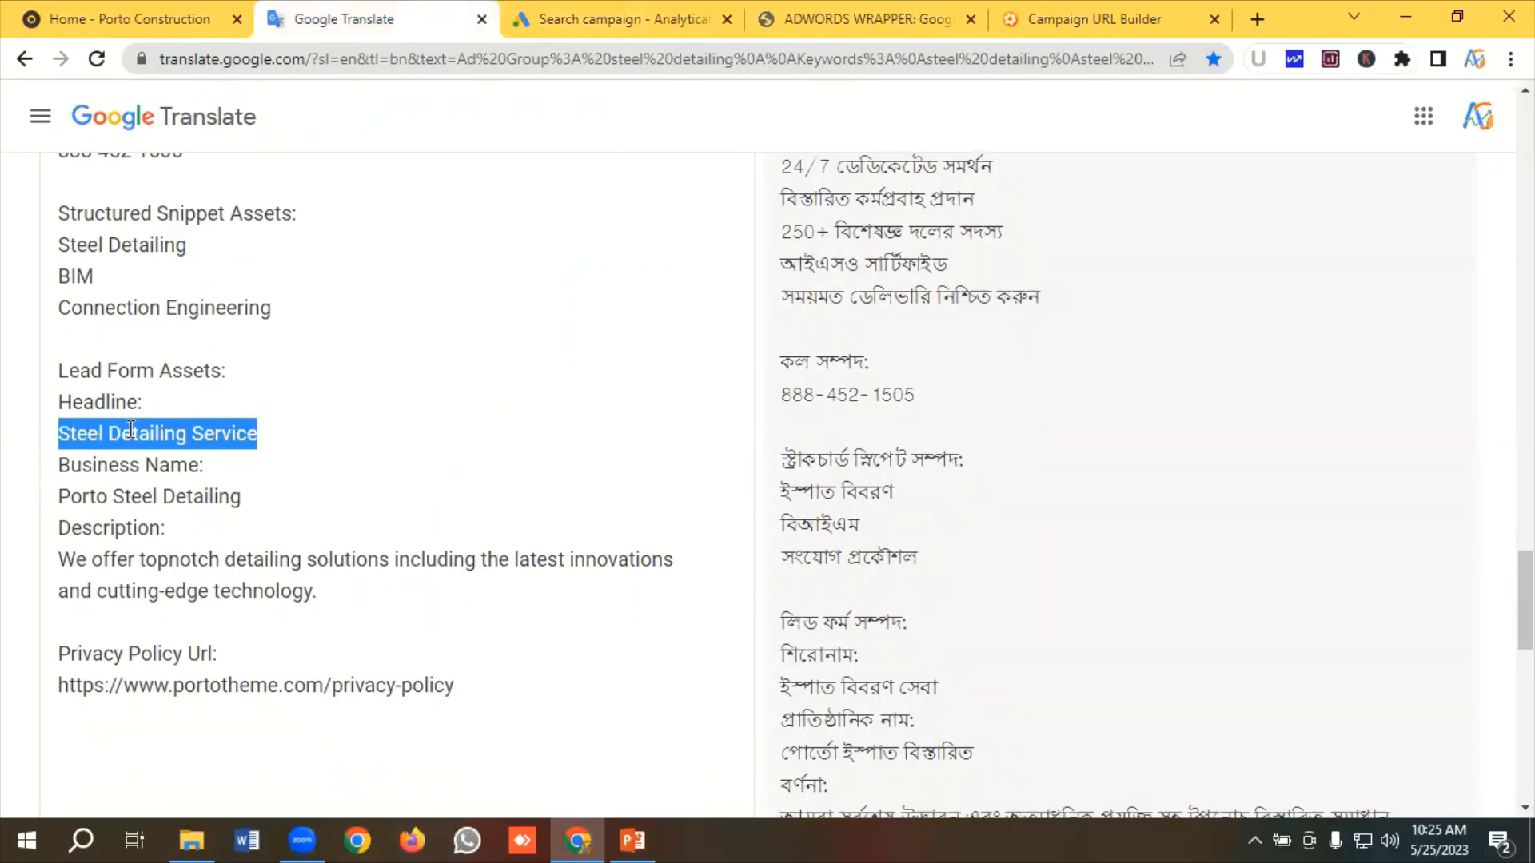
pyautogui.rightClick(130, 430)
pyautogui.click(192, 103)
pyautogui.click(591, 17)
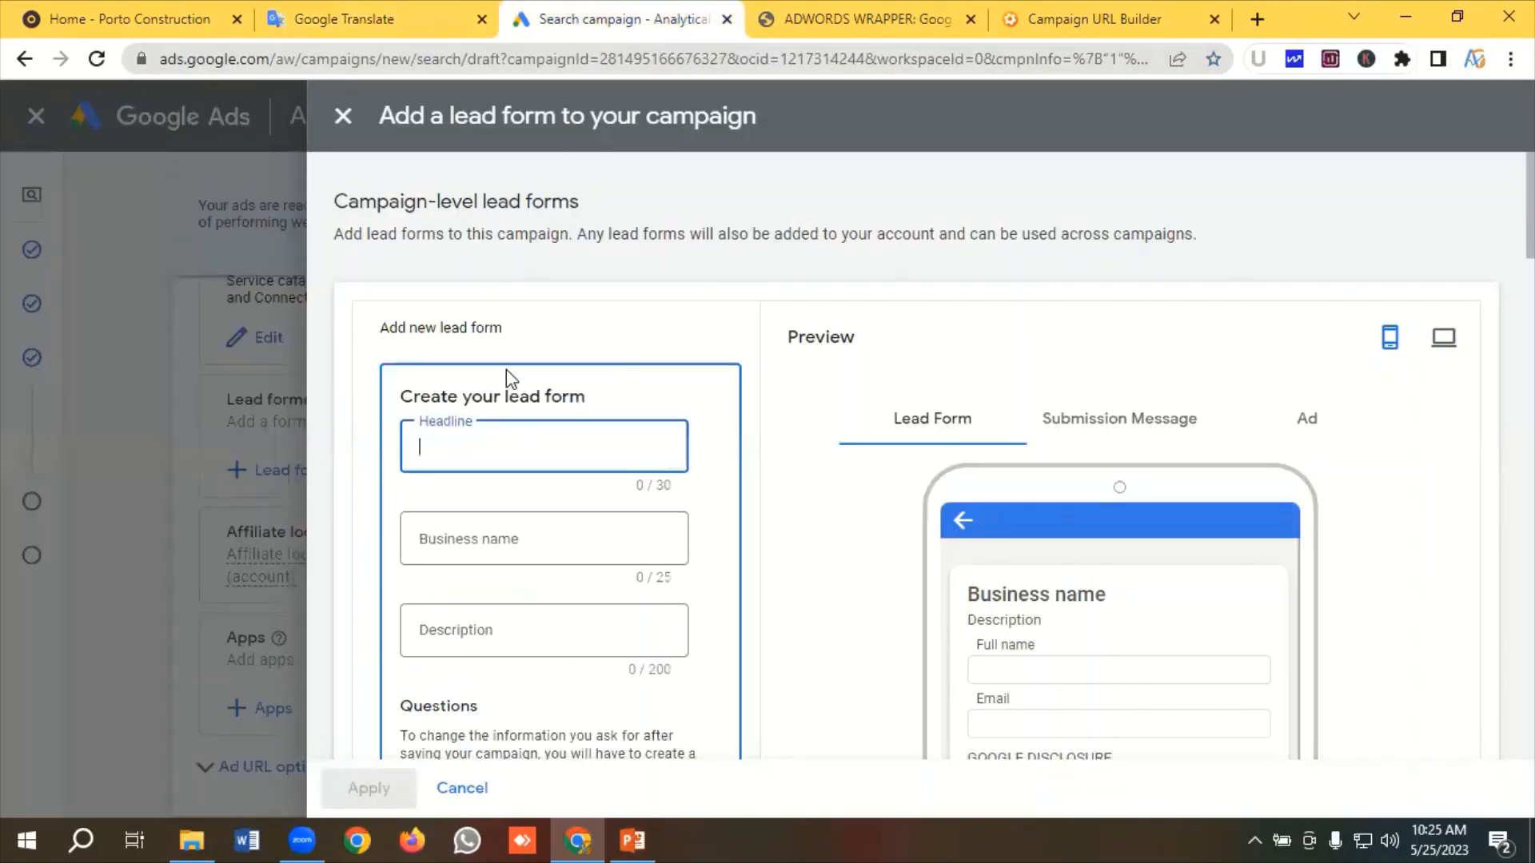
pyautogui.hotkey('ctrl', 'v')
# Set the lead form's business name to "Porto Steel Detailing", copied from the Google Translate notes
pyautogui.scroll(-1, 512, 427)
pyautogui.click(512, 426)
pyautogui.click(352, 19)
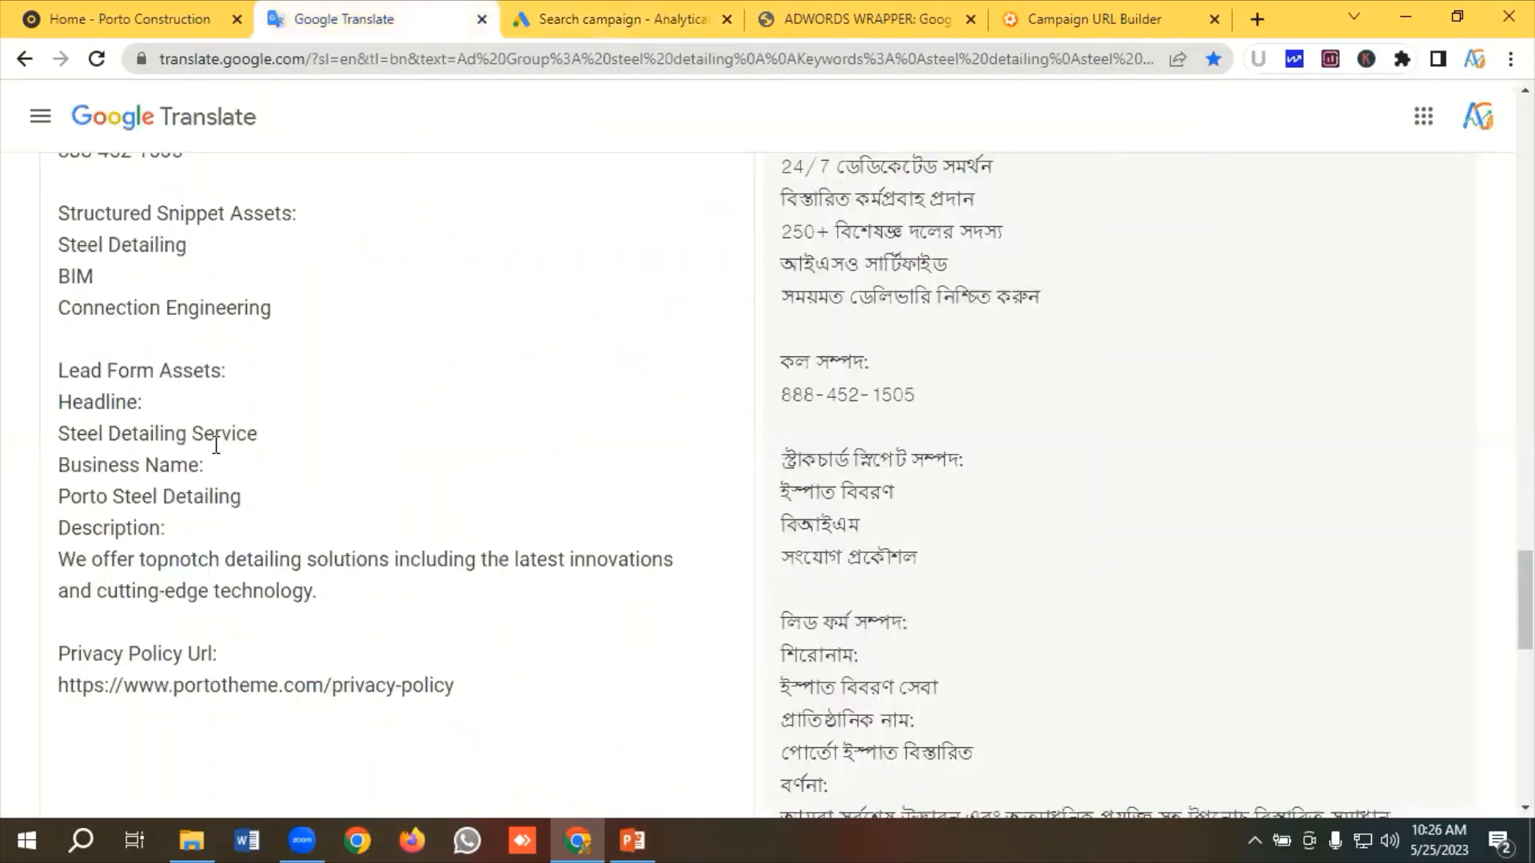
pyautogui.moveTo(255, 490); pyautogui.dragTo(32, 502)
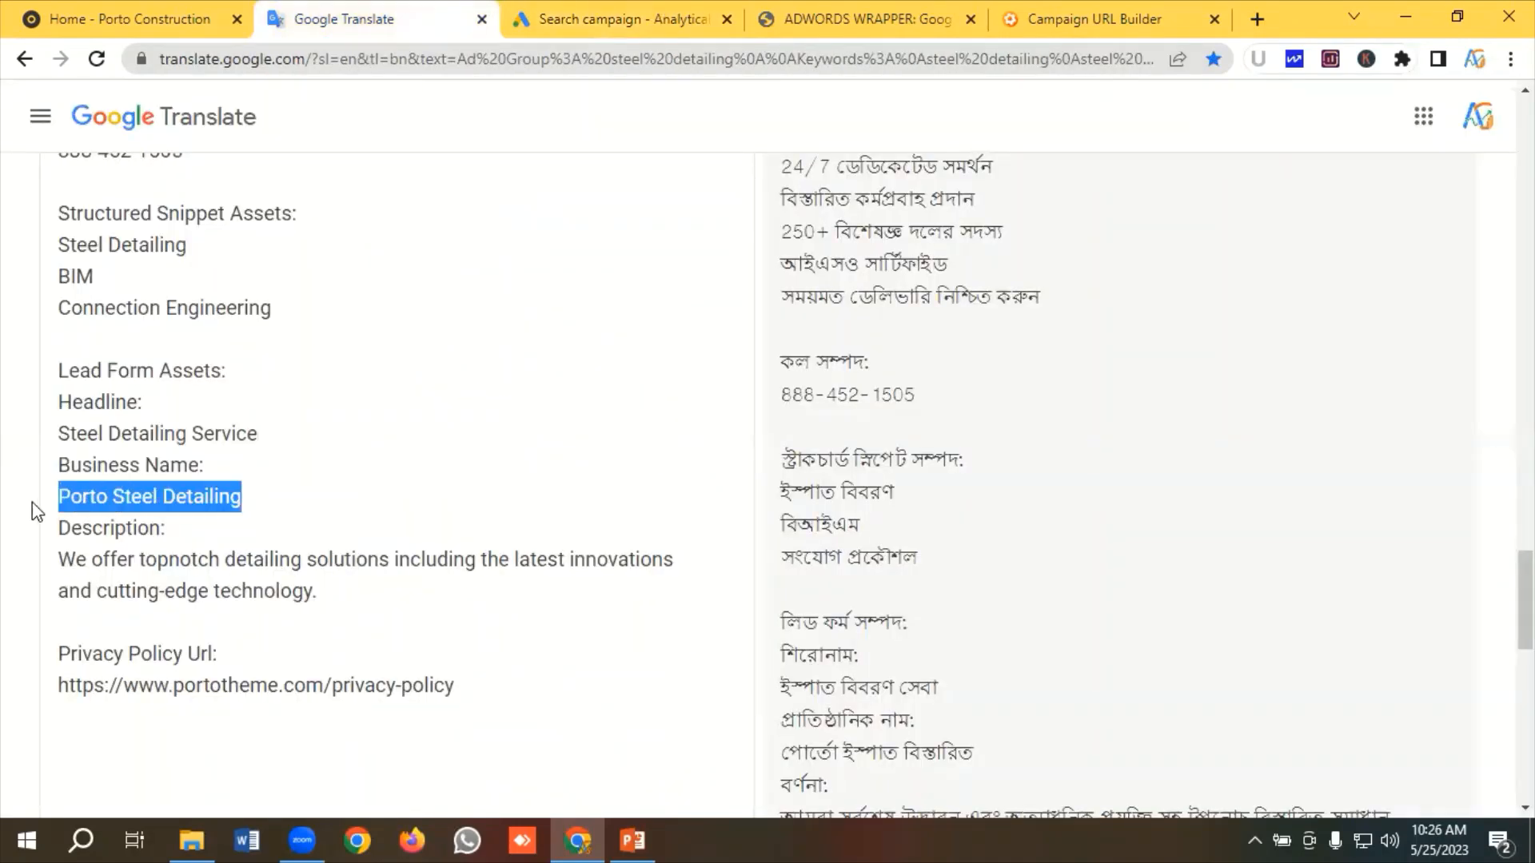
pyautogui.rightClick(108, 501)
pyautogui.click(164, 177)
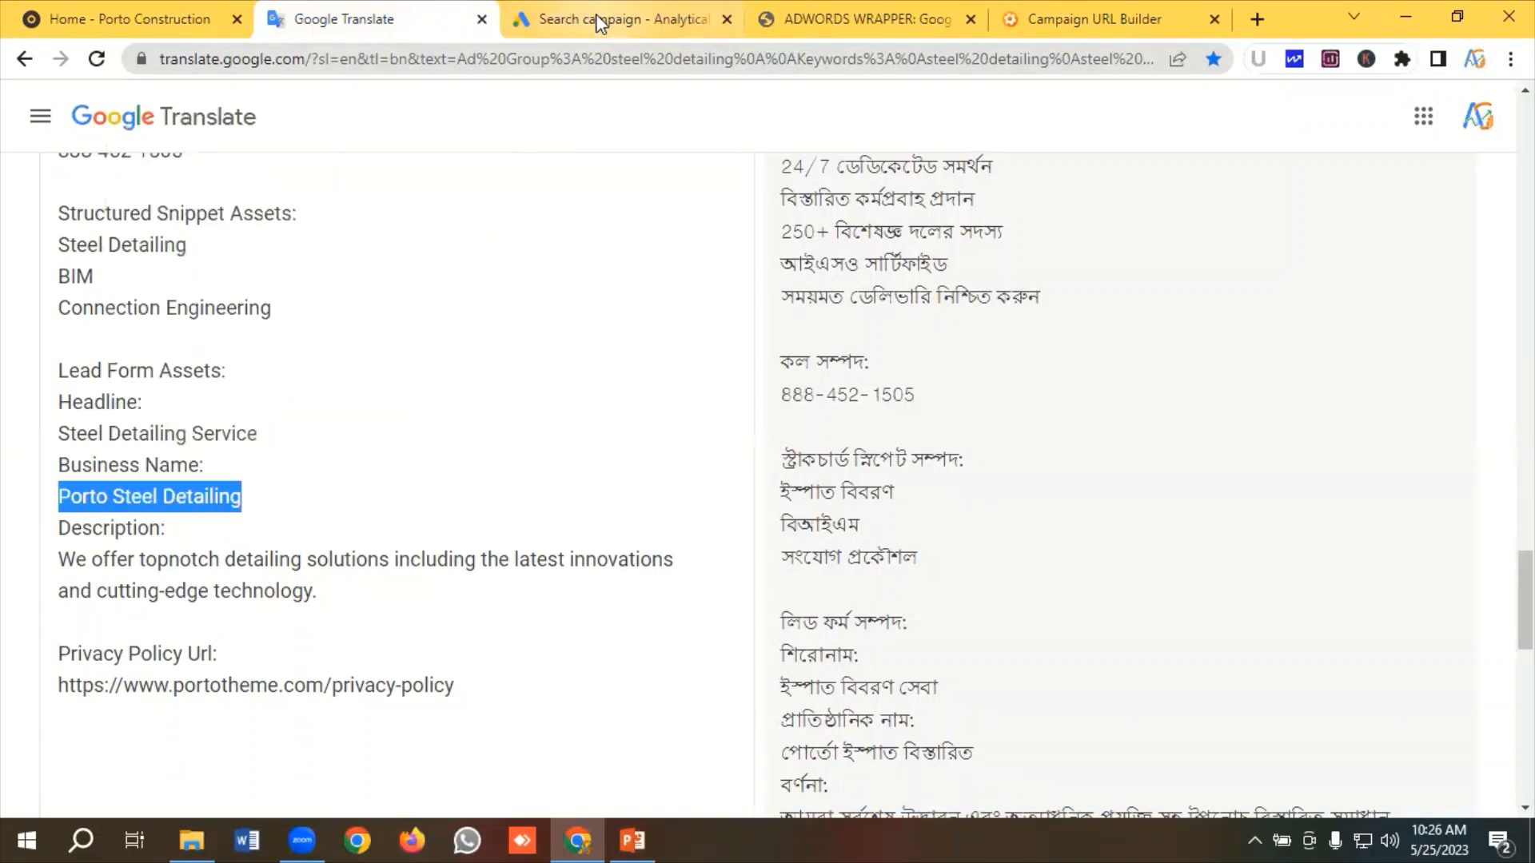
pyautogui.click(597, 17)
pyautogui.click(542, 408)
pyautogui.hotkey('ctrl', 'v')
# Copy the description "We offer topnotch detailing solutions including the latest innovations and cutting-edge technology." from the Google Translate notes into the lead form
pyautogui.scroll(-1, 488, 430)
pyautogui.click(485, 414)
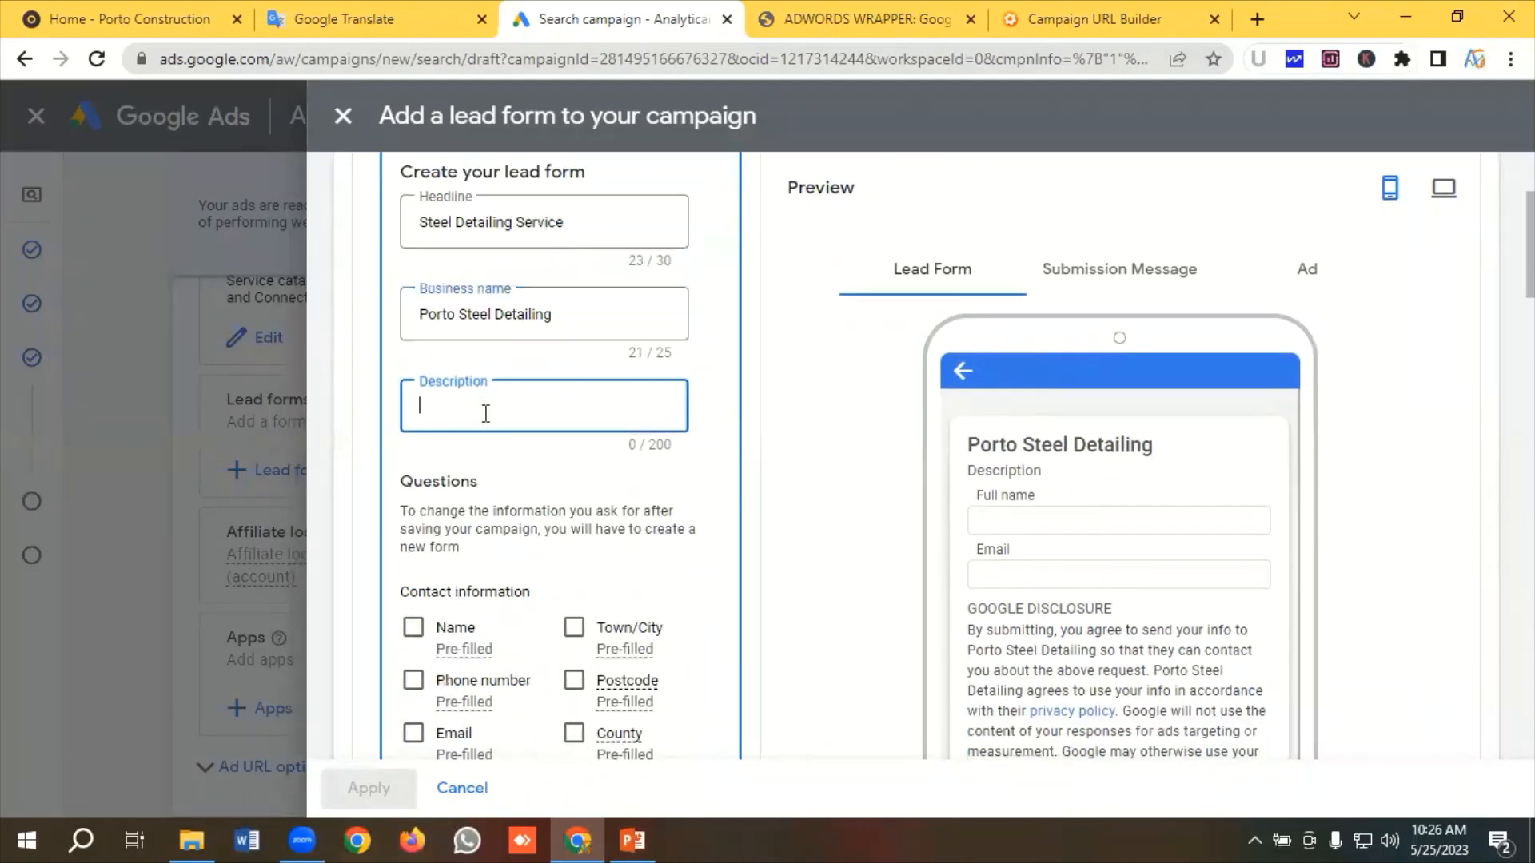
pyautogui.click(375, 17)
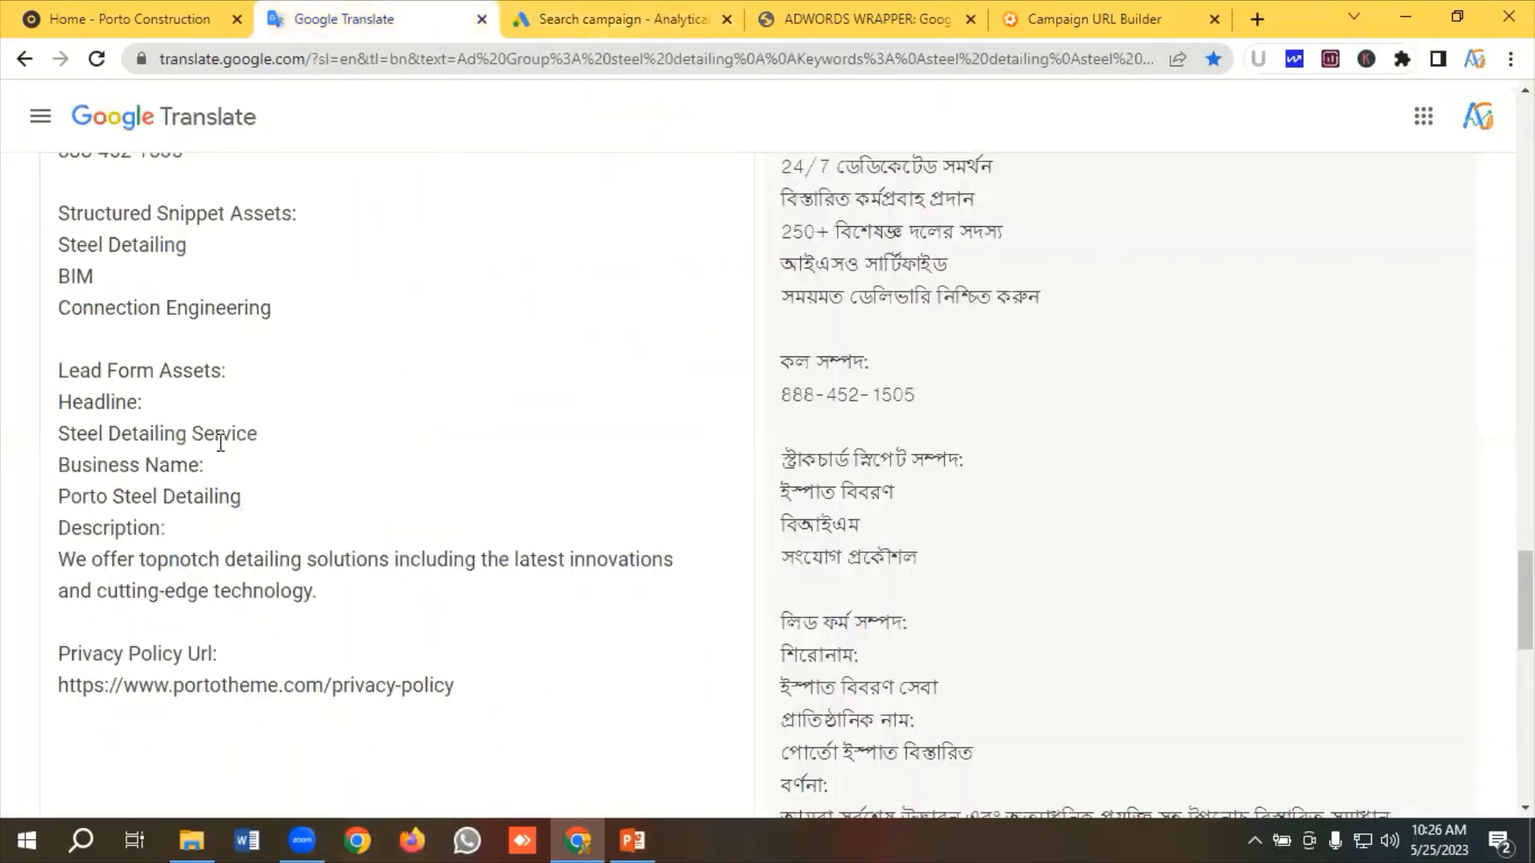
pyautogui.scroll(-1, 176, 478)
pyautogui.moveTo(332, 480); pyautogui.dragTo(60, 453)
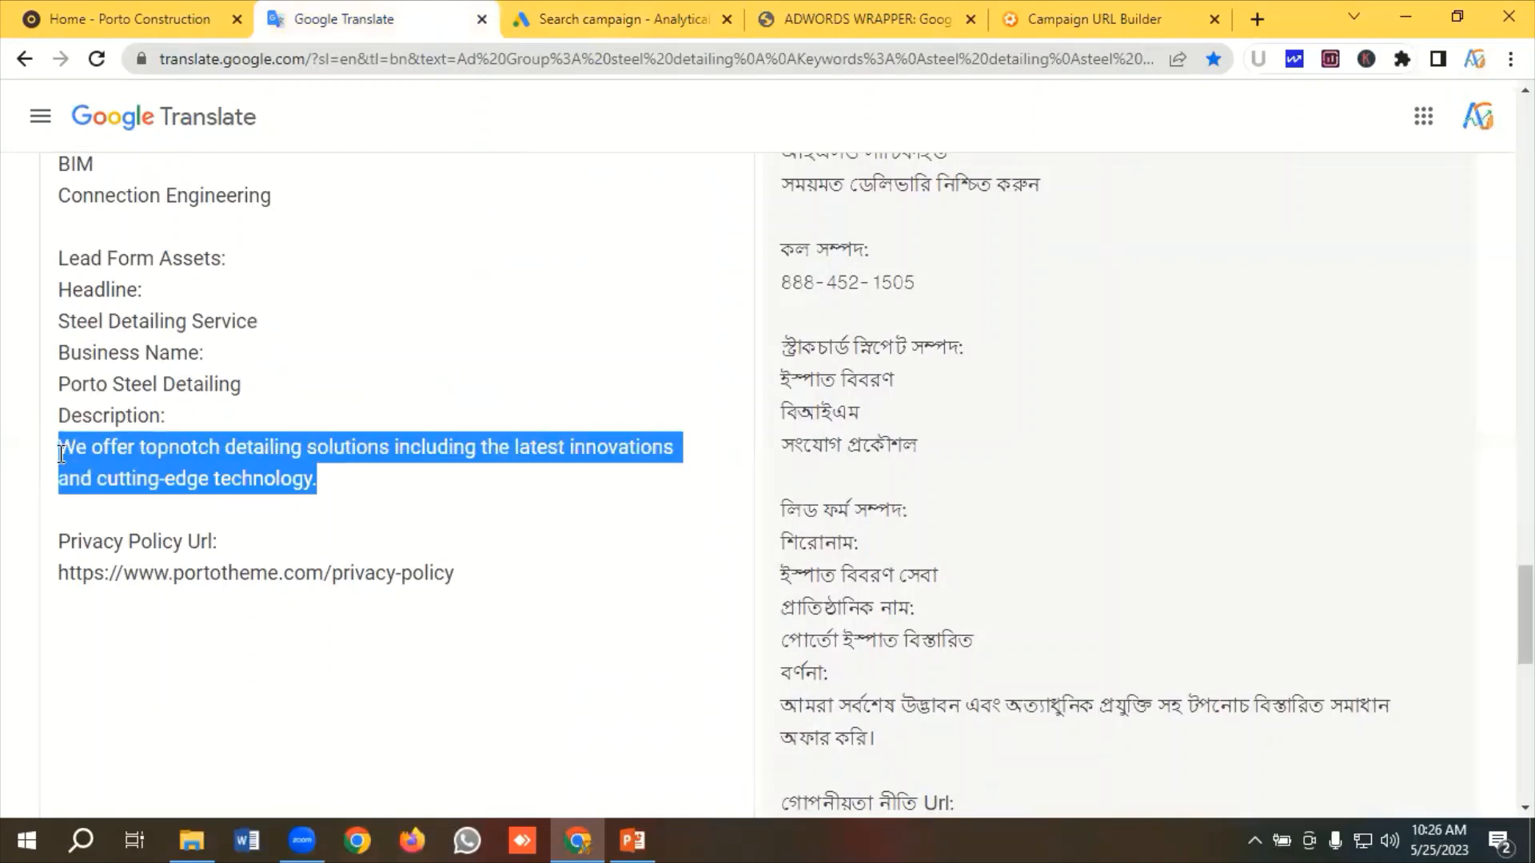
pyautogui.rightClick(236, 467)
pyautogui.click(301, 141)
pyautogui.click(575, 20)
pyautogui.click(463, 408)
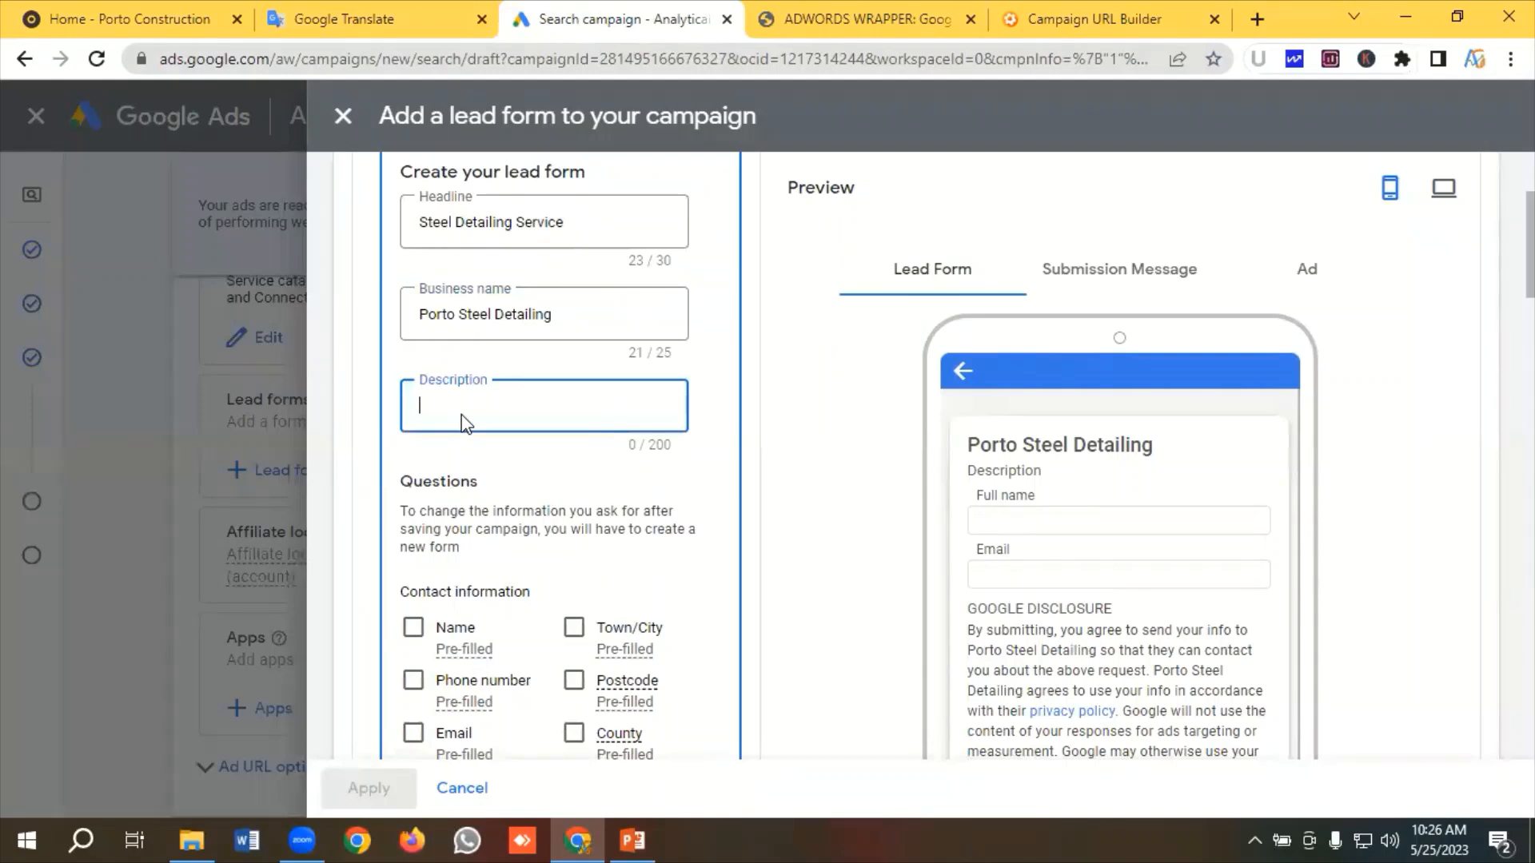
pyautogui.hotkey('ctrl', 'v')
# Include Name, Phone number and Email as the contact information questions of the lead form
pyautogui.scroll(-1, 448, 424)
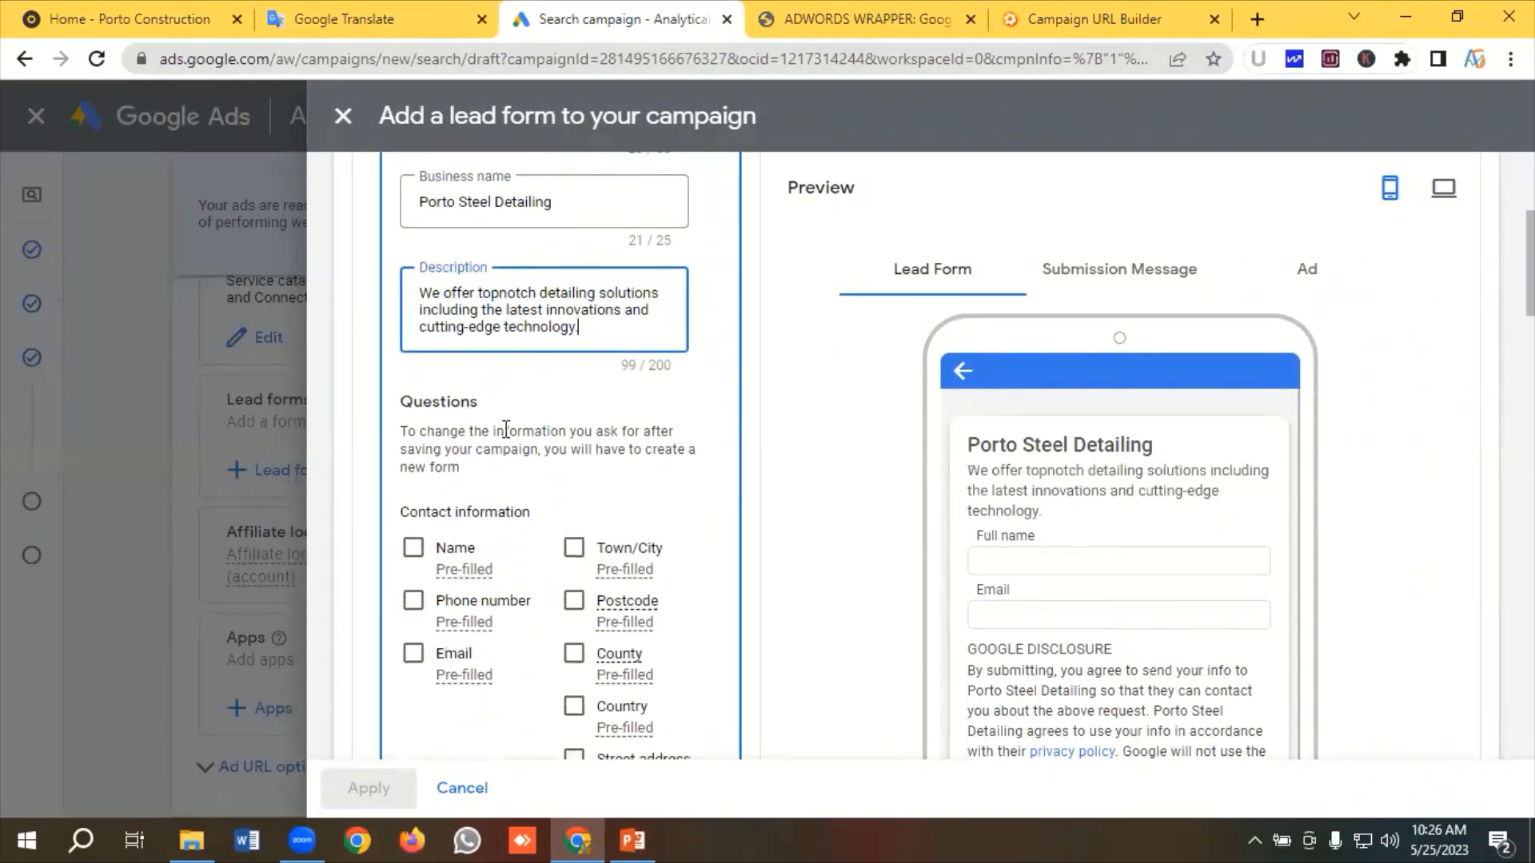
pyautogui.scroll(-1, 540, 430)
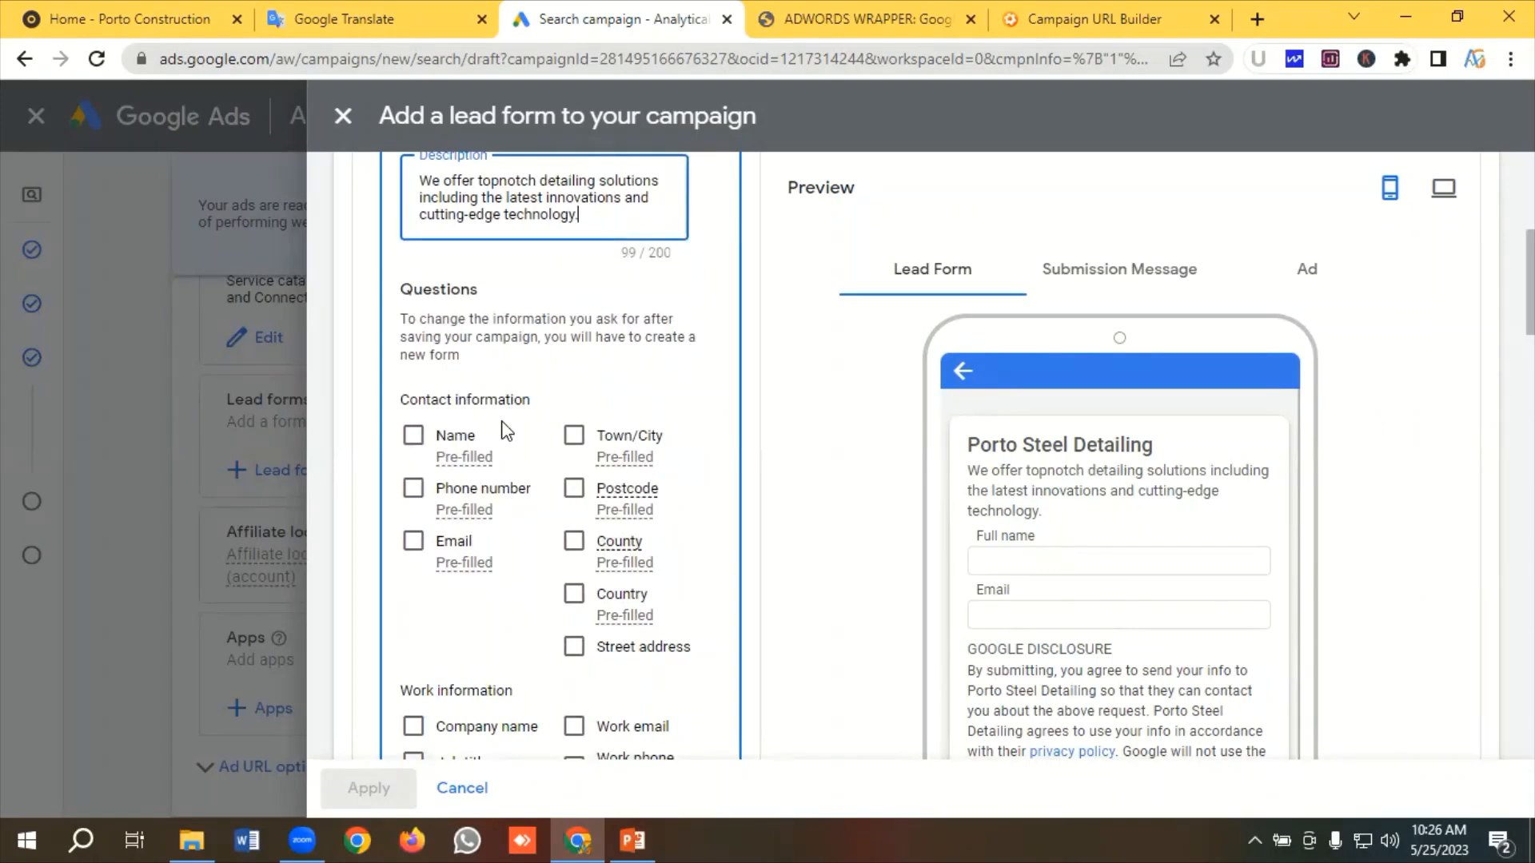
pyautogui.click(413, 436)
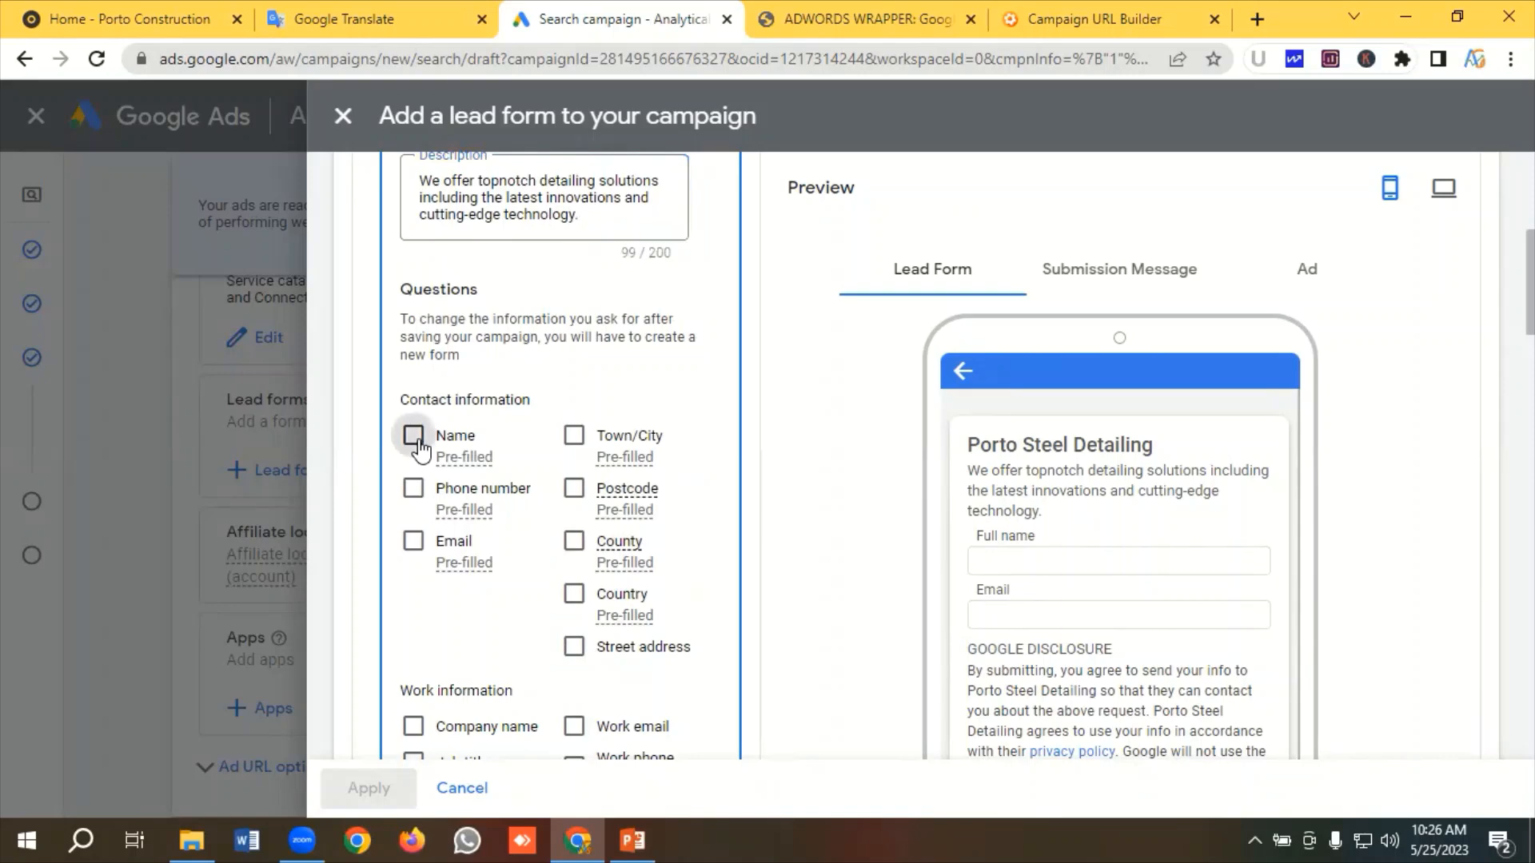
pyautogui.scroll(-1, 433, 511)
pyautogui.click(413, 459)
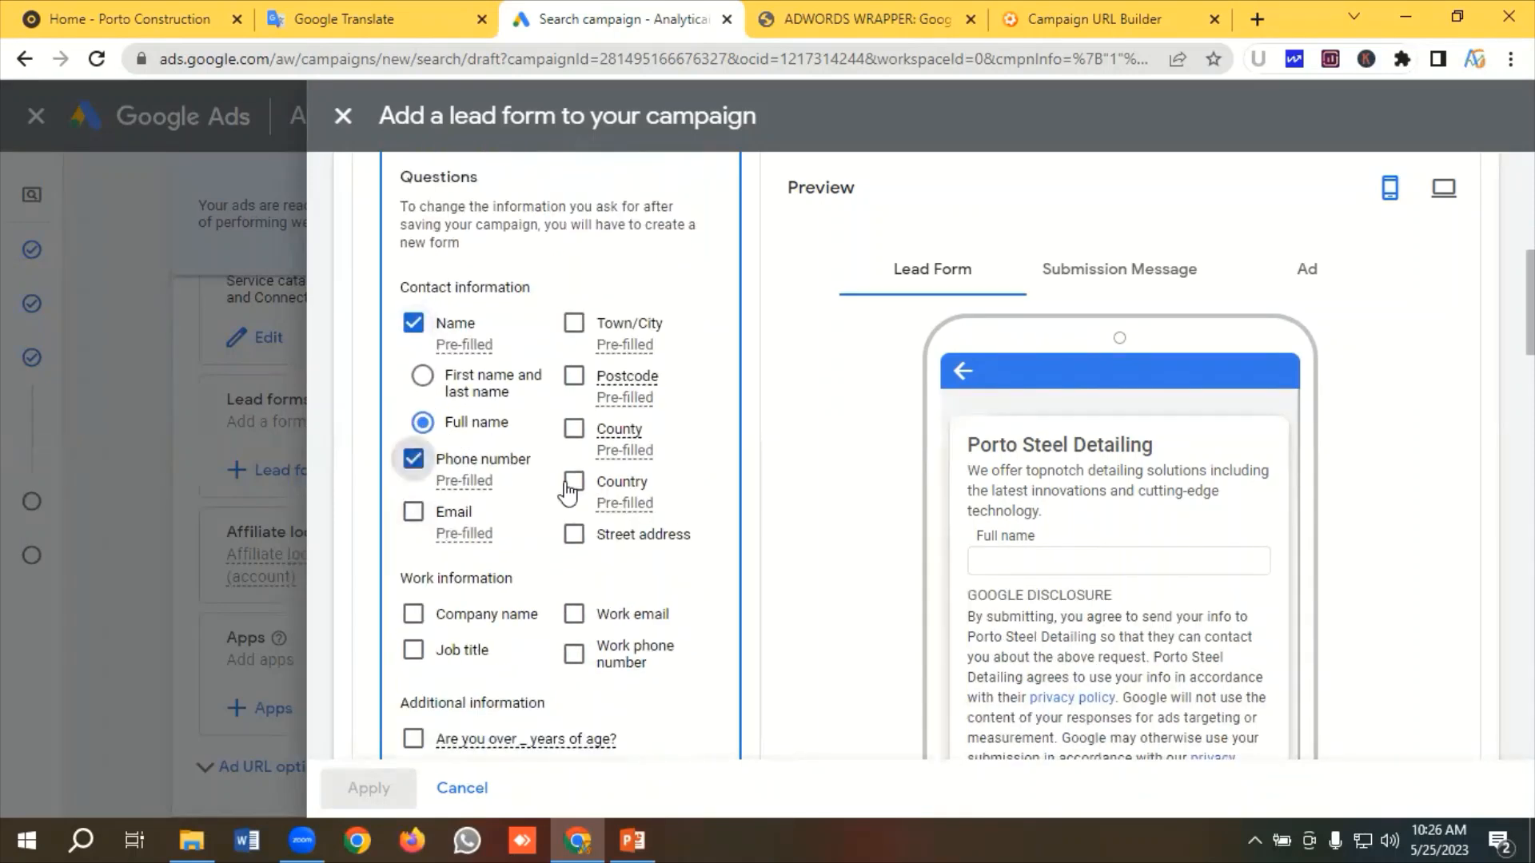
pyautogui.click(415, 514)
pyautogui.scroll(-1, 432, 516)
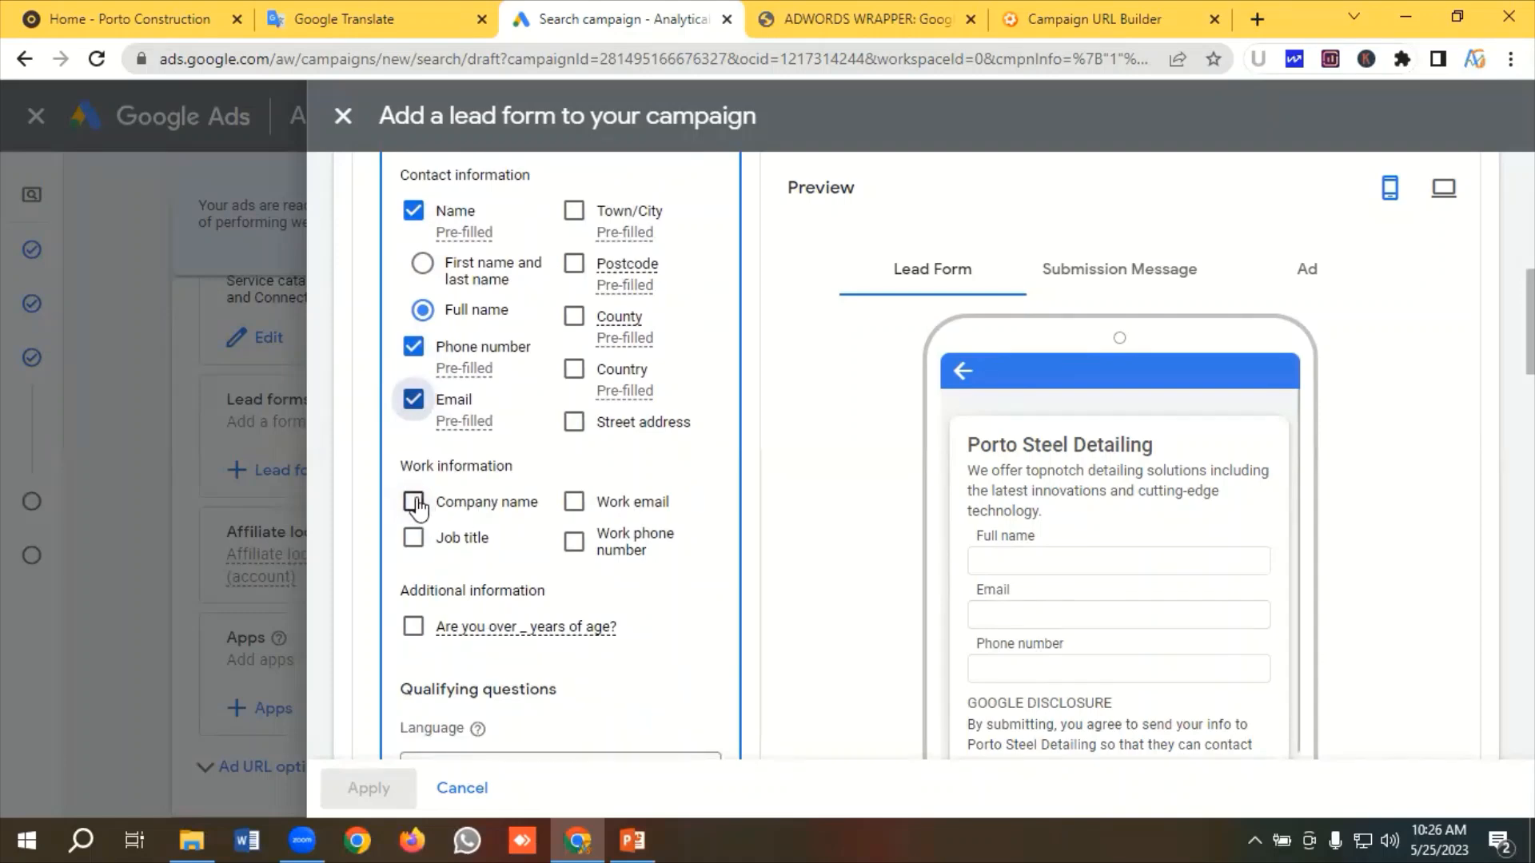
# Include Company name, Job title and Work email as the work information questions of the lead form
pyautogui.click(414, 504)
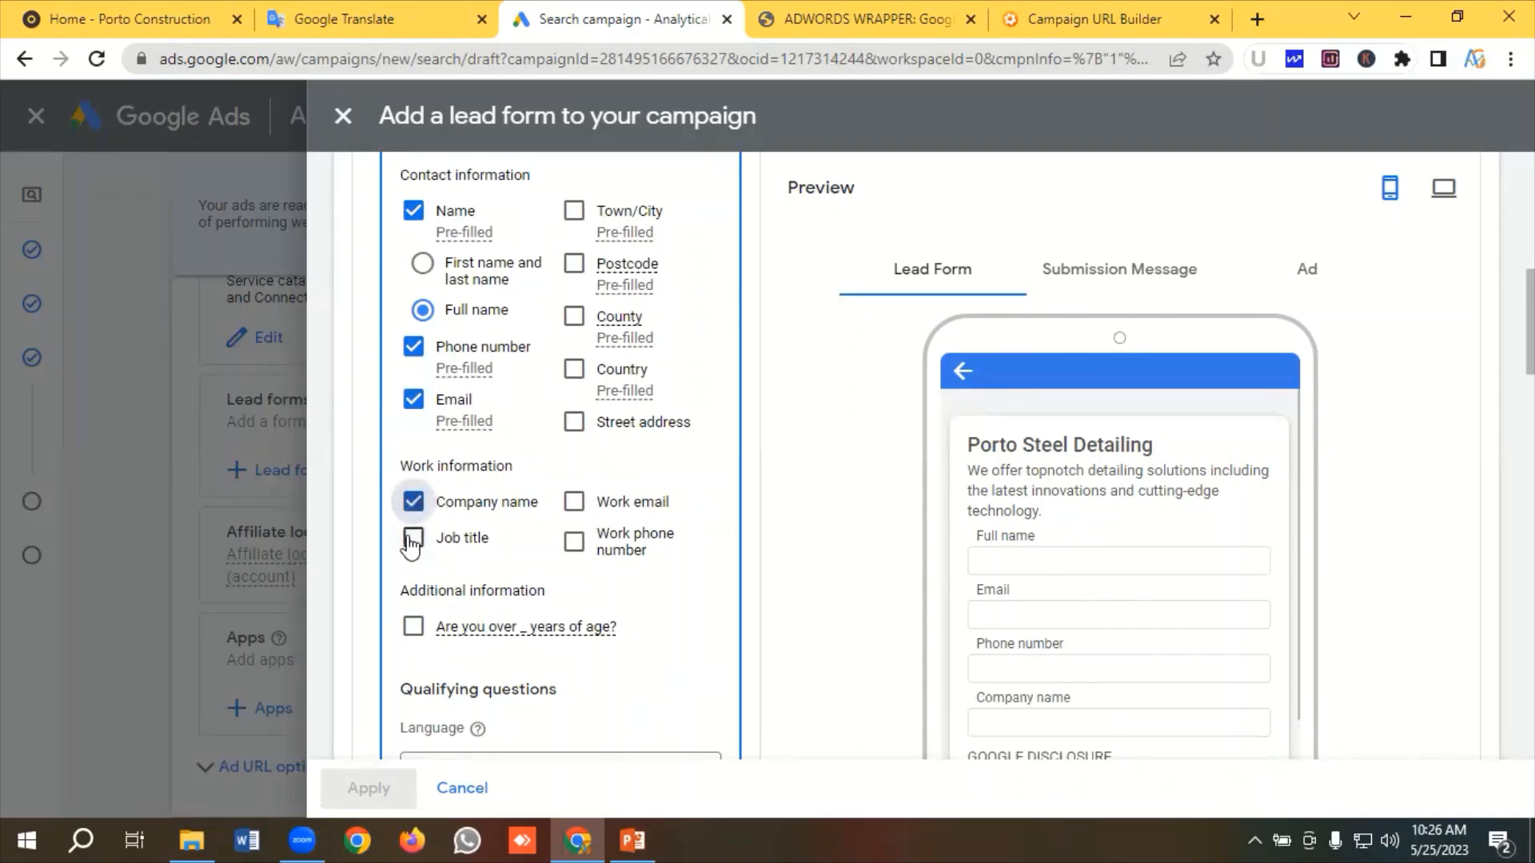
pyautogui.click(412, 541)
pyautogui.click(580, 506)
pyautogui.click(588, 508)
pyautogui.click(588, 509)
pyautogui.scroll(-3, 532, 508)
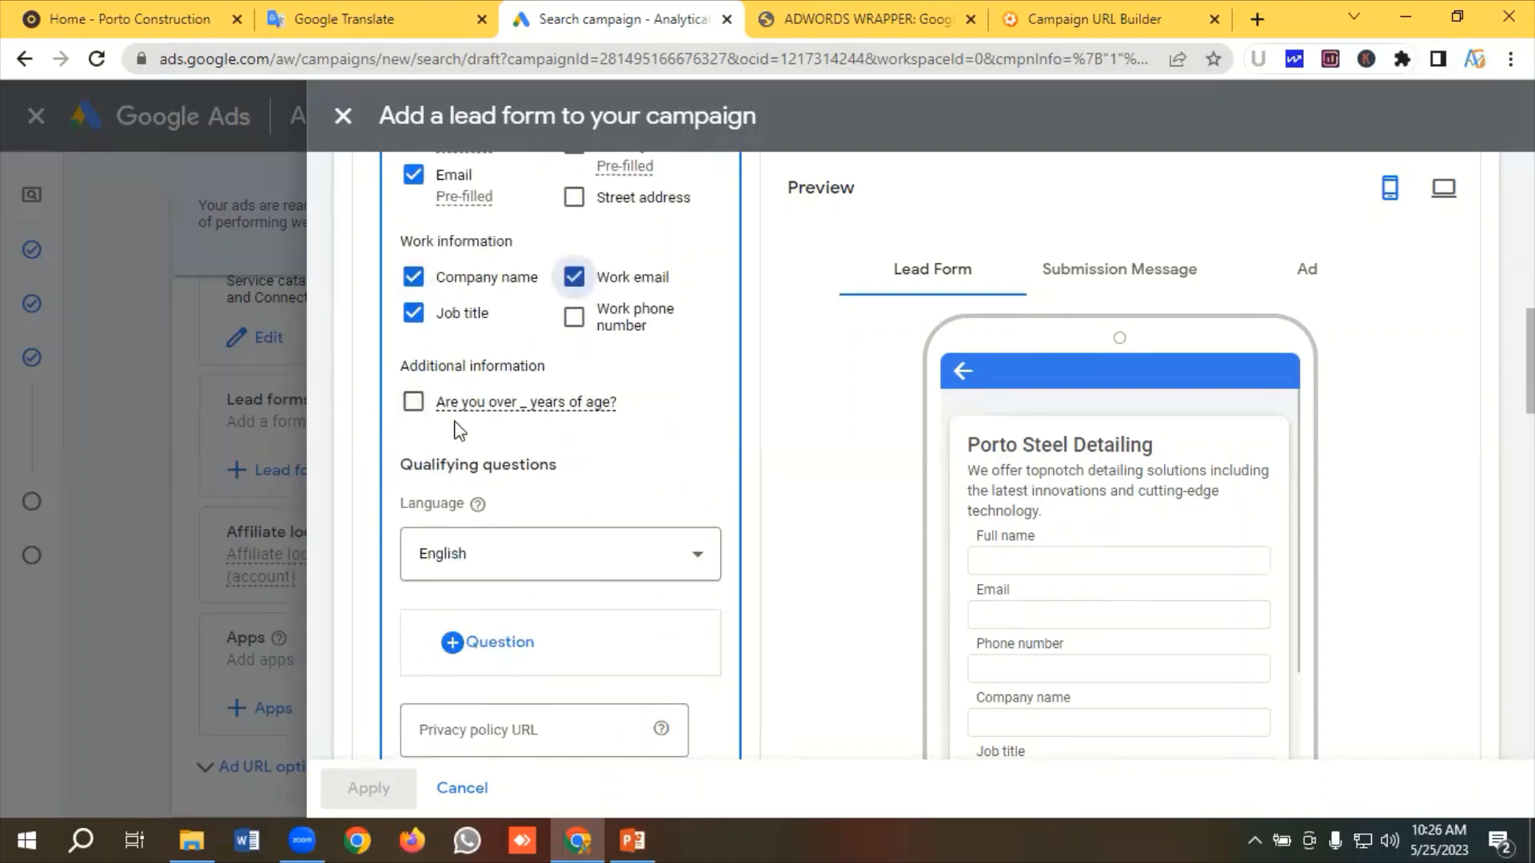
pyautogui.scroll(-2, 612, 436)
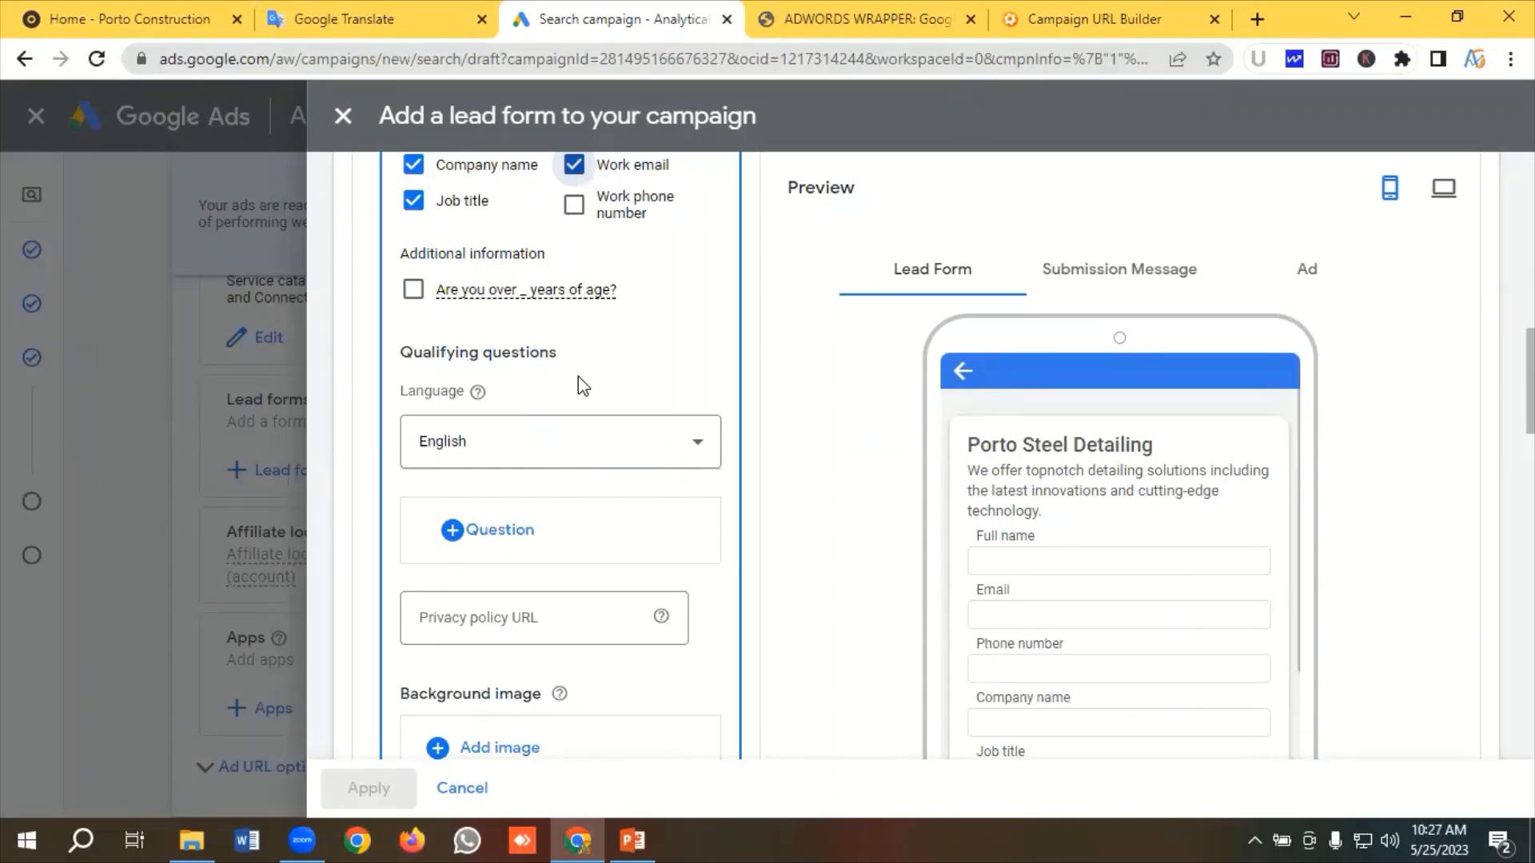
pyautogui.scroll(-1, 488, 457)
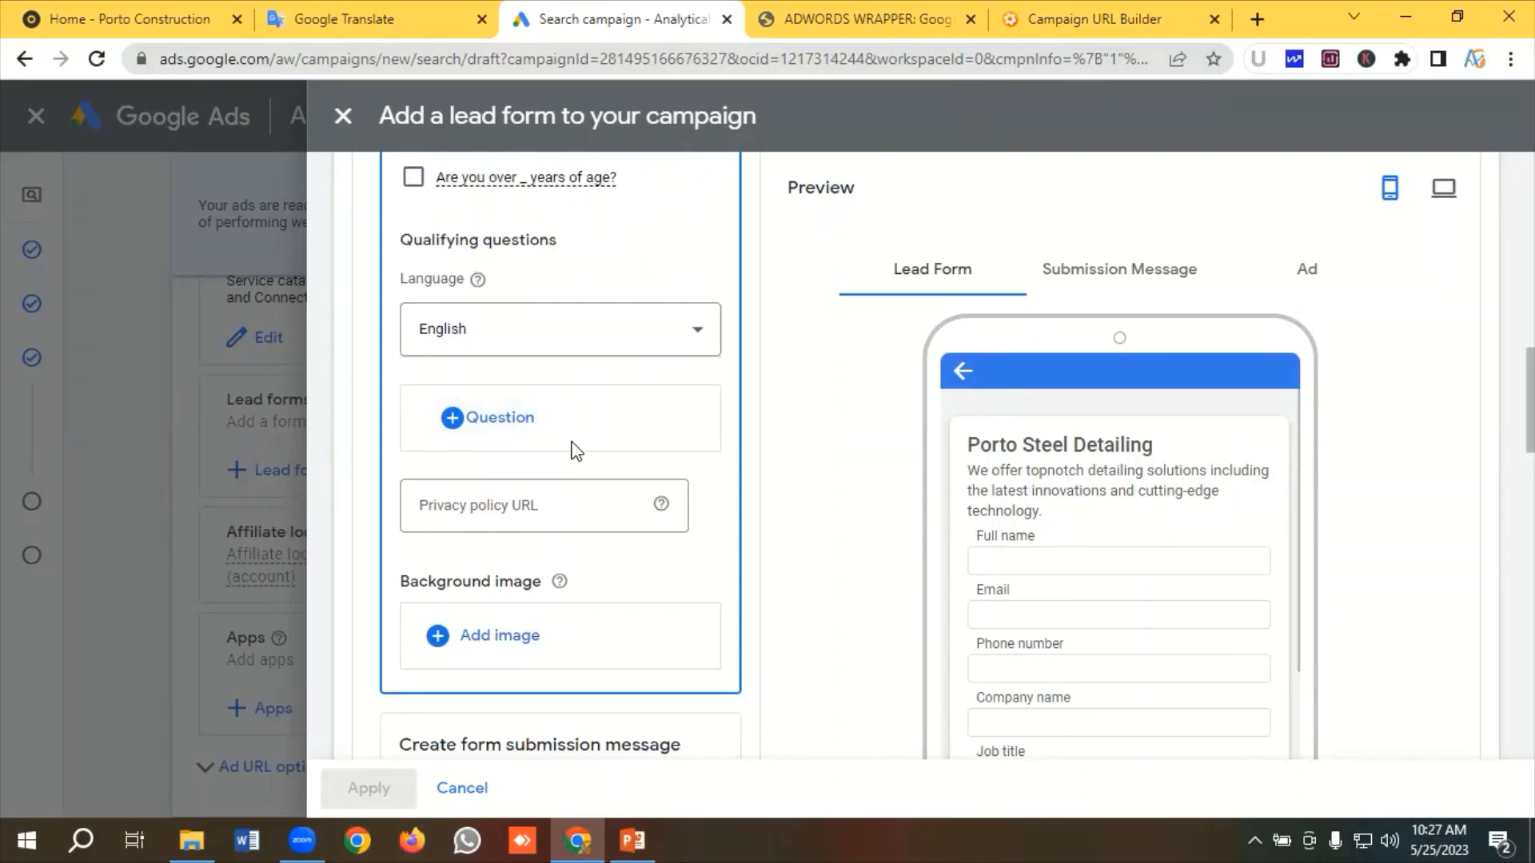
pyautogui.scroll(-1, 576, 450)
pyautogui.click(510, 395)
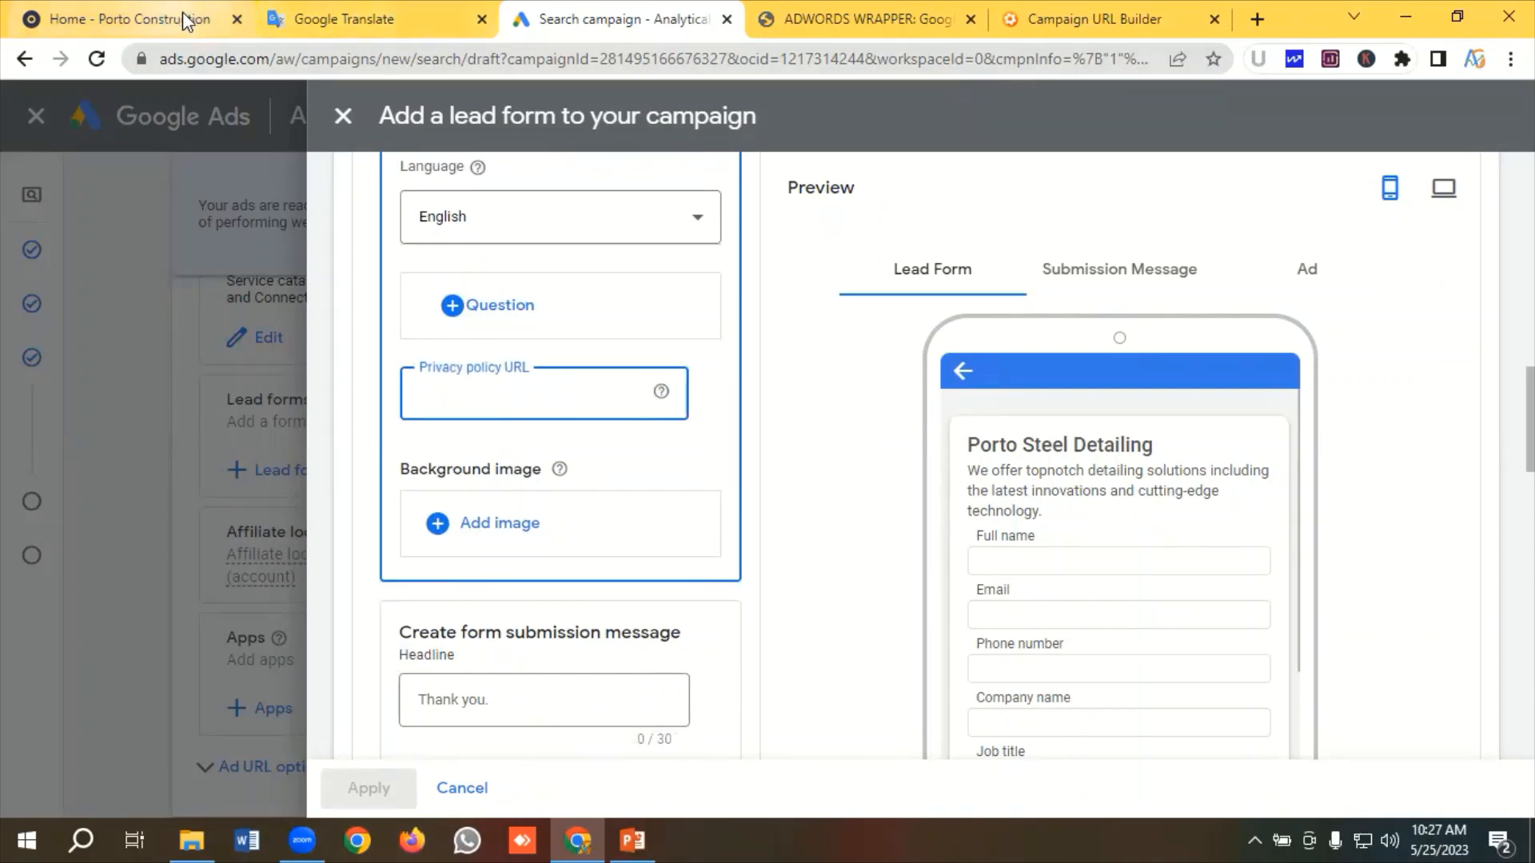
pyautogui.click(334, 17)
pyautogui.moveTo(454, 573); pyautogui.dragTo(45, 574)
pyautogui.rightClick(120, 574)
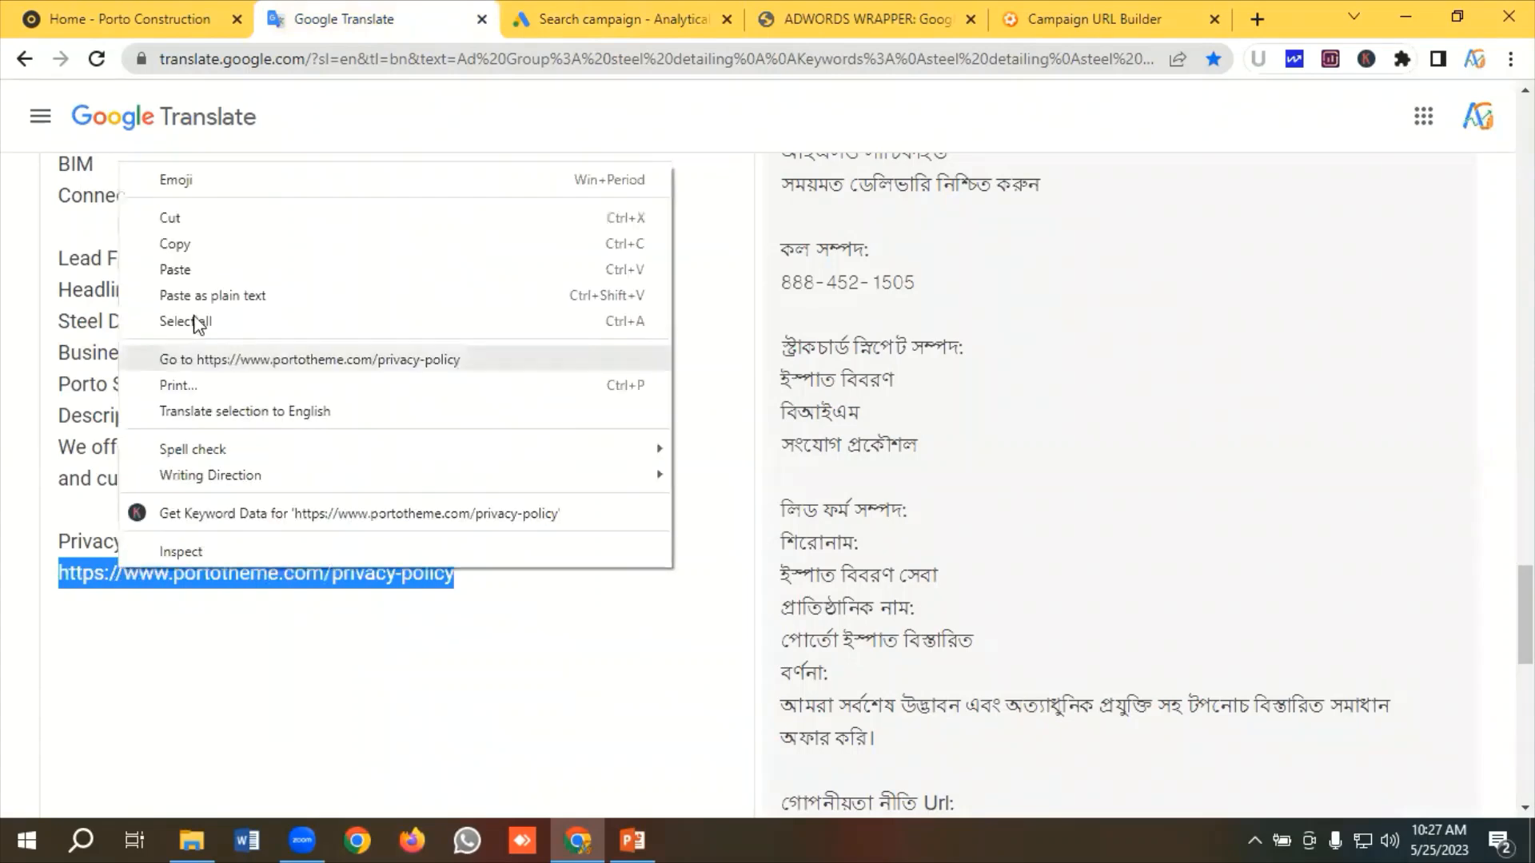
pyautogui.click(182, 243)
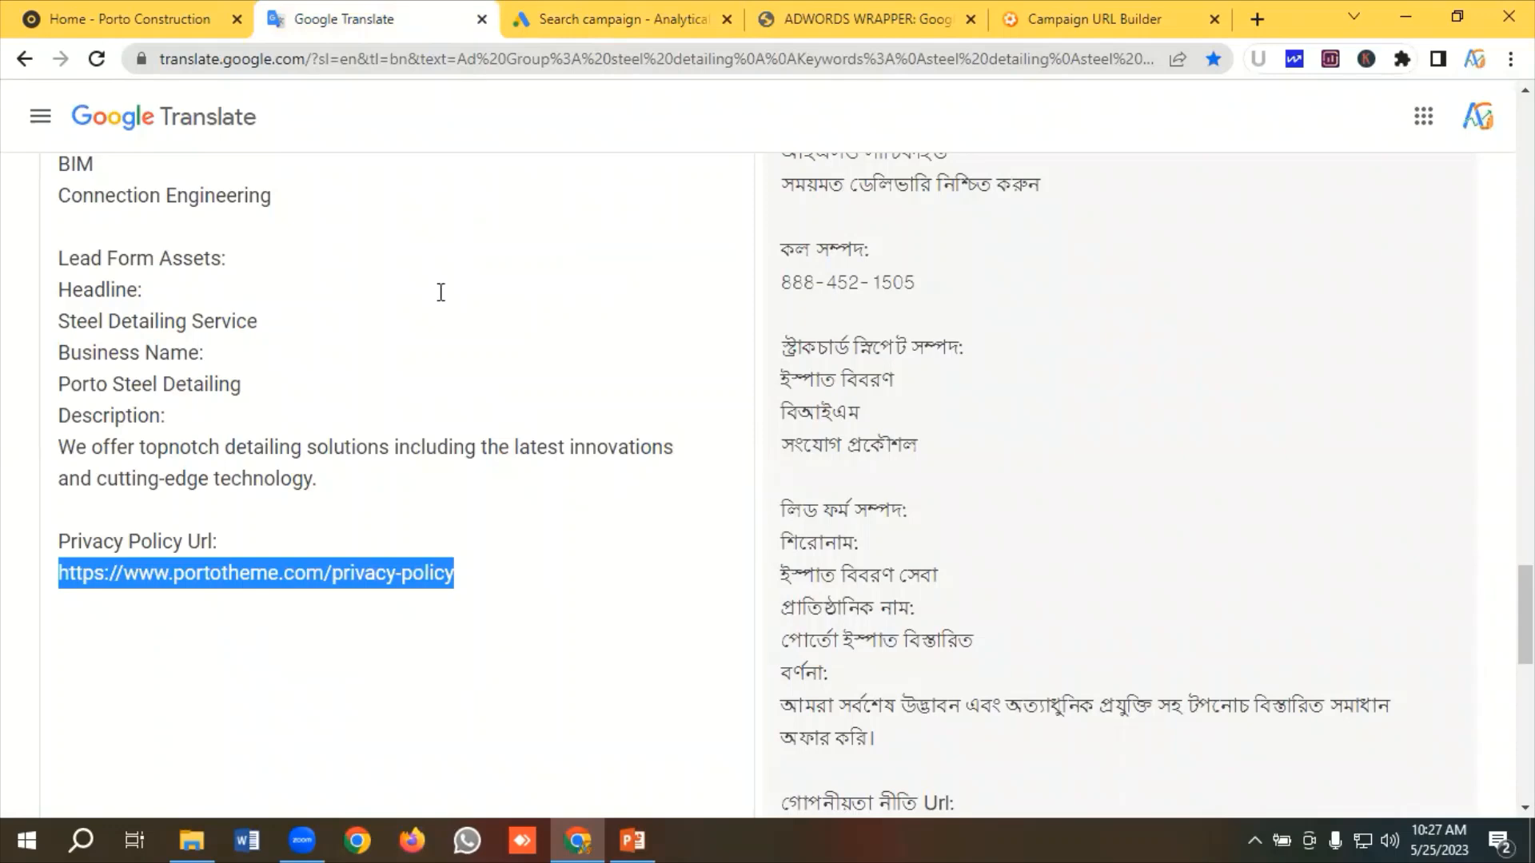
pyautogui.click(596, 24)
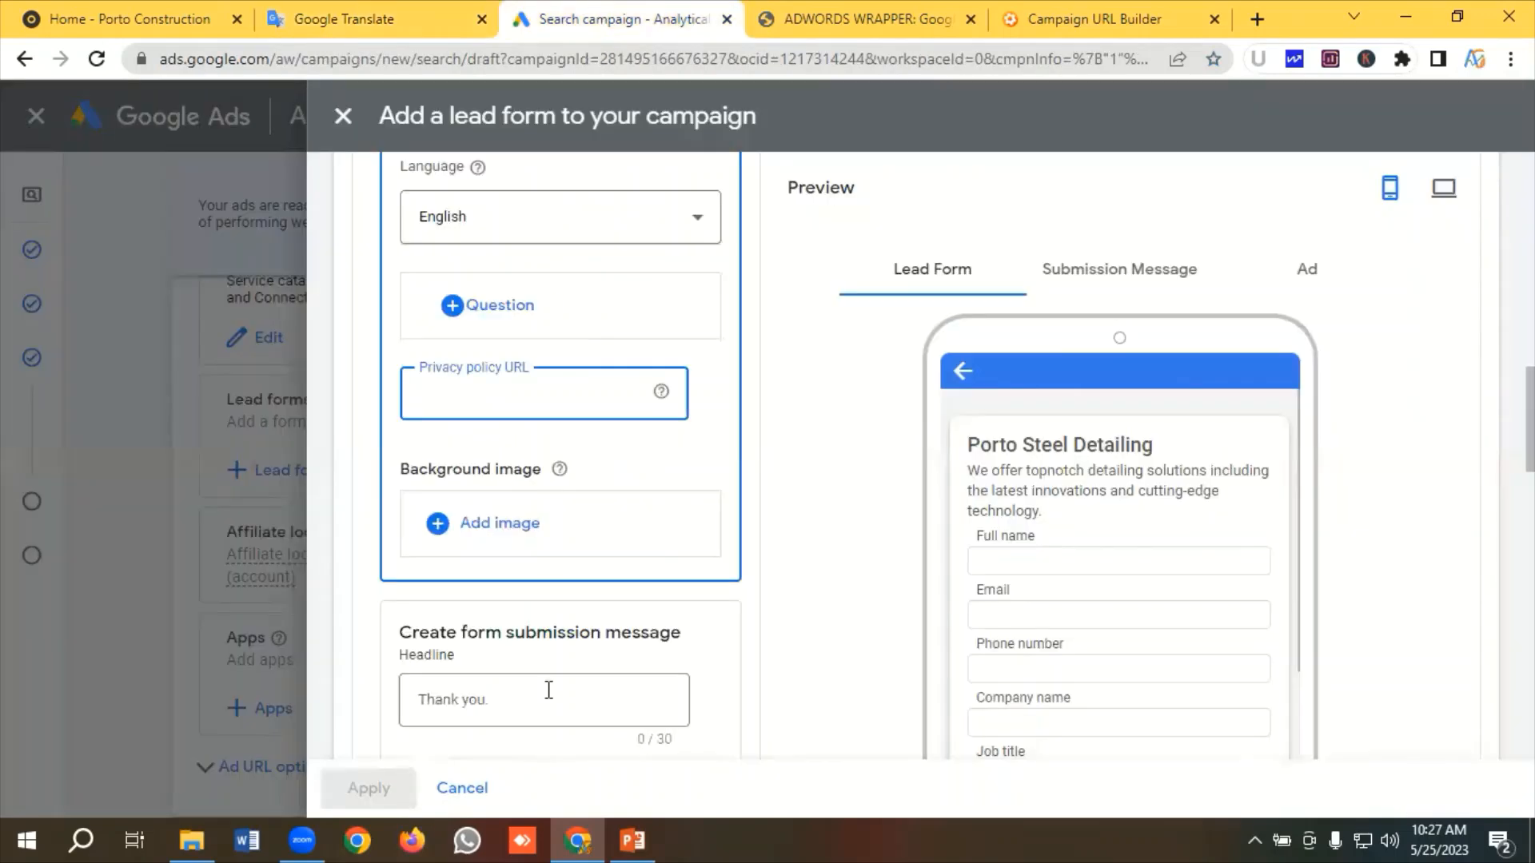
pyautogui.rightClick(470, 390)
pyautogui.click(537, 566)
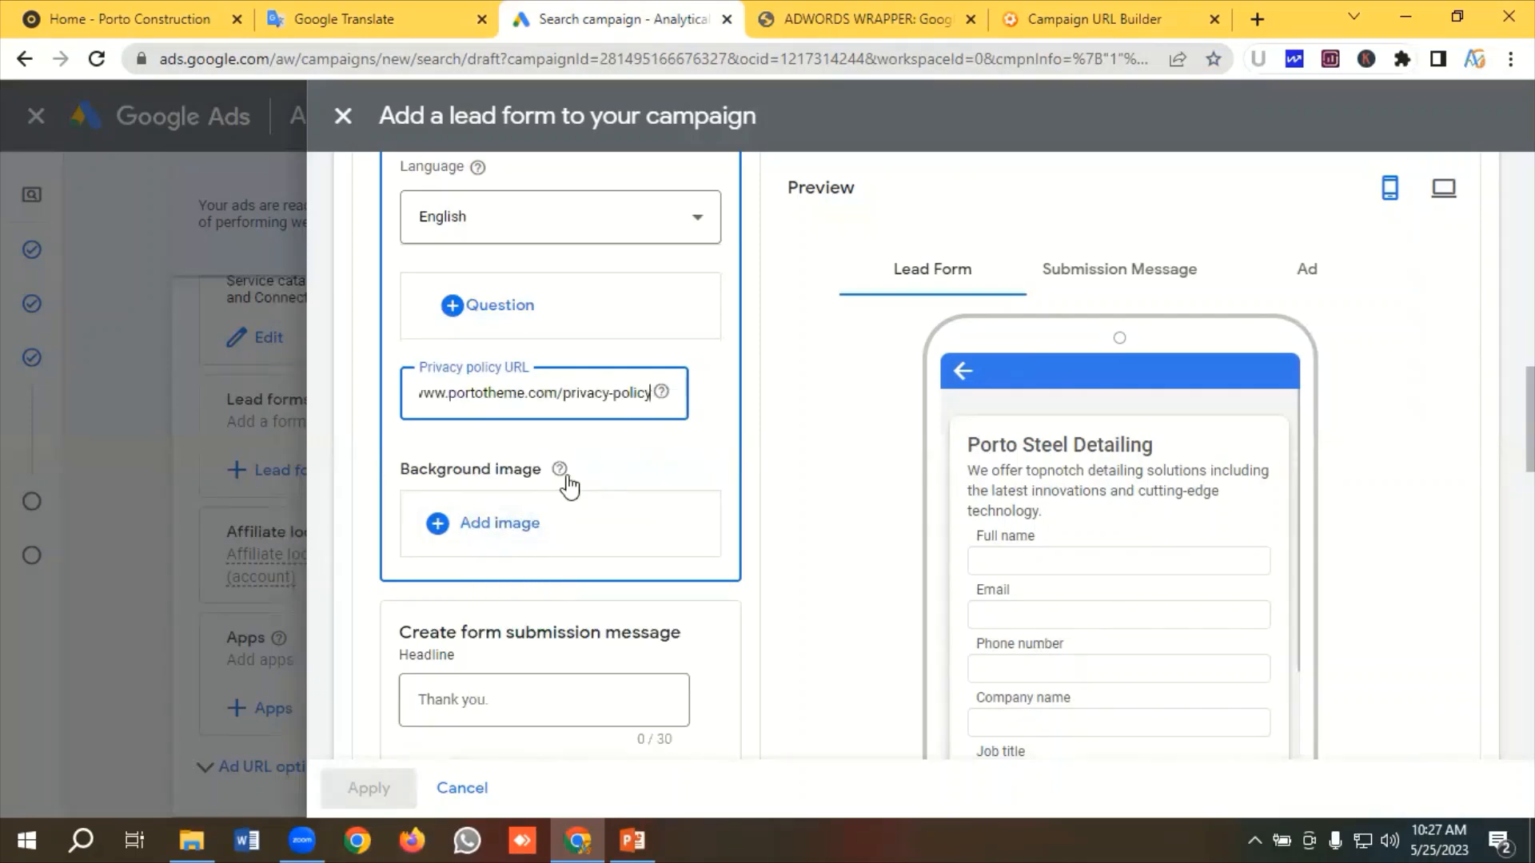
# Upload the logo-construction image from the computer's Downloads folder and save it as the lead form's background image
pyautogui.moveTo(563, 478)
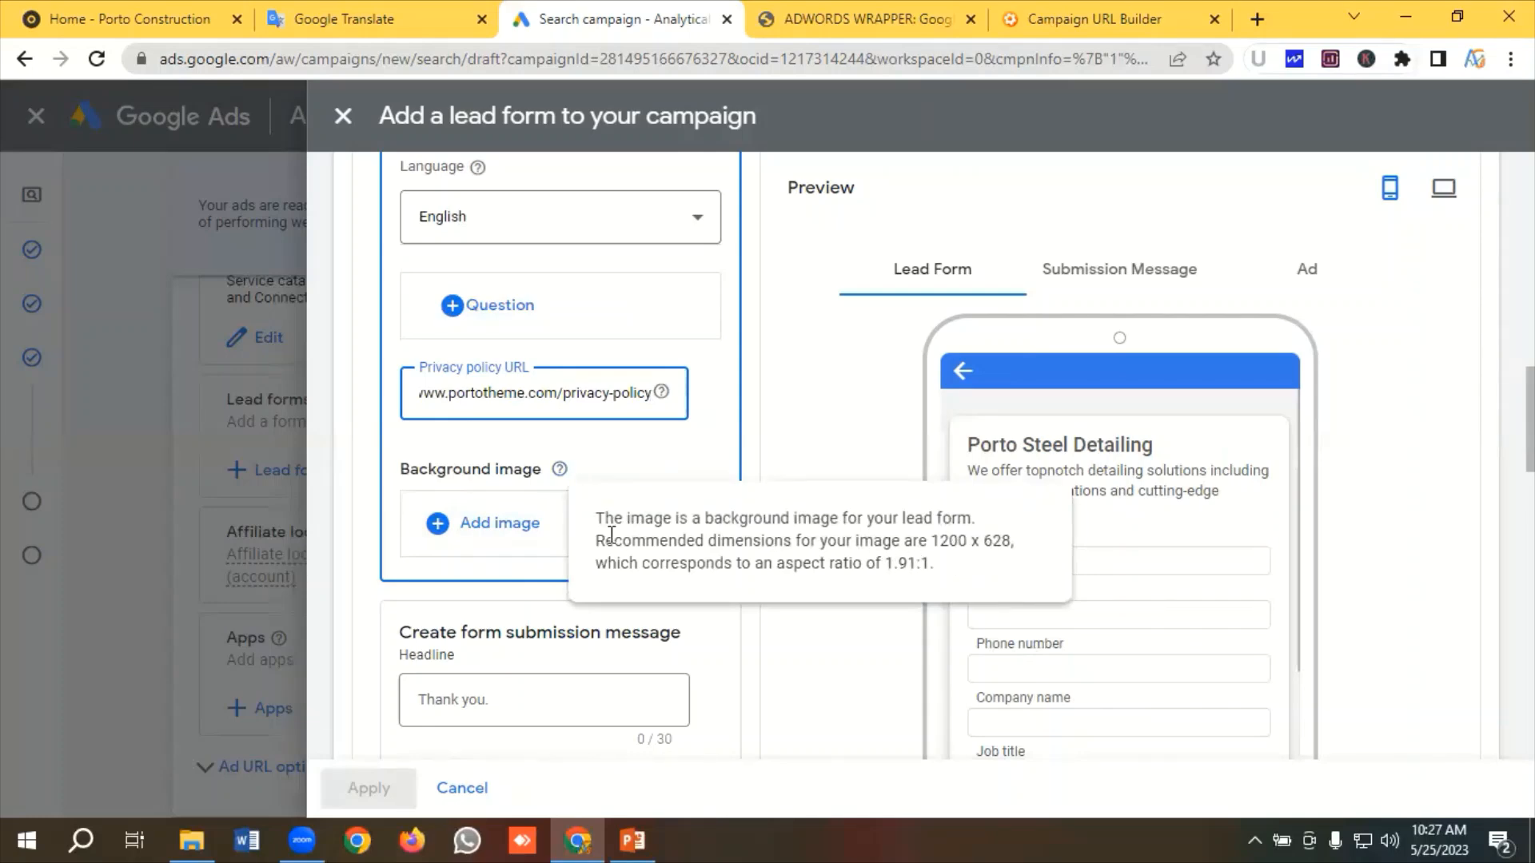
pyautogui.click(507, 524)
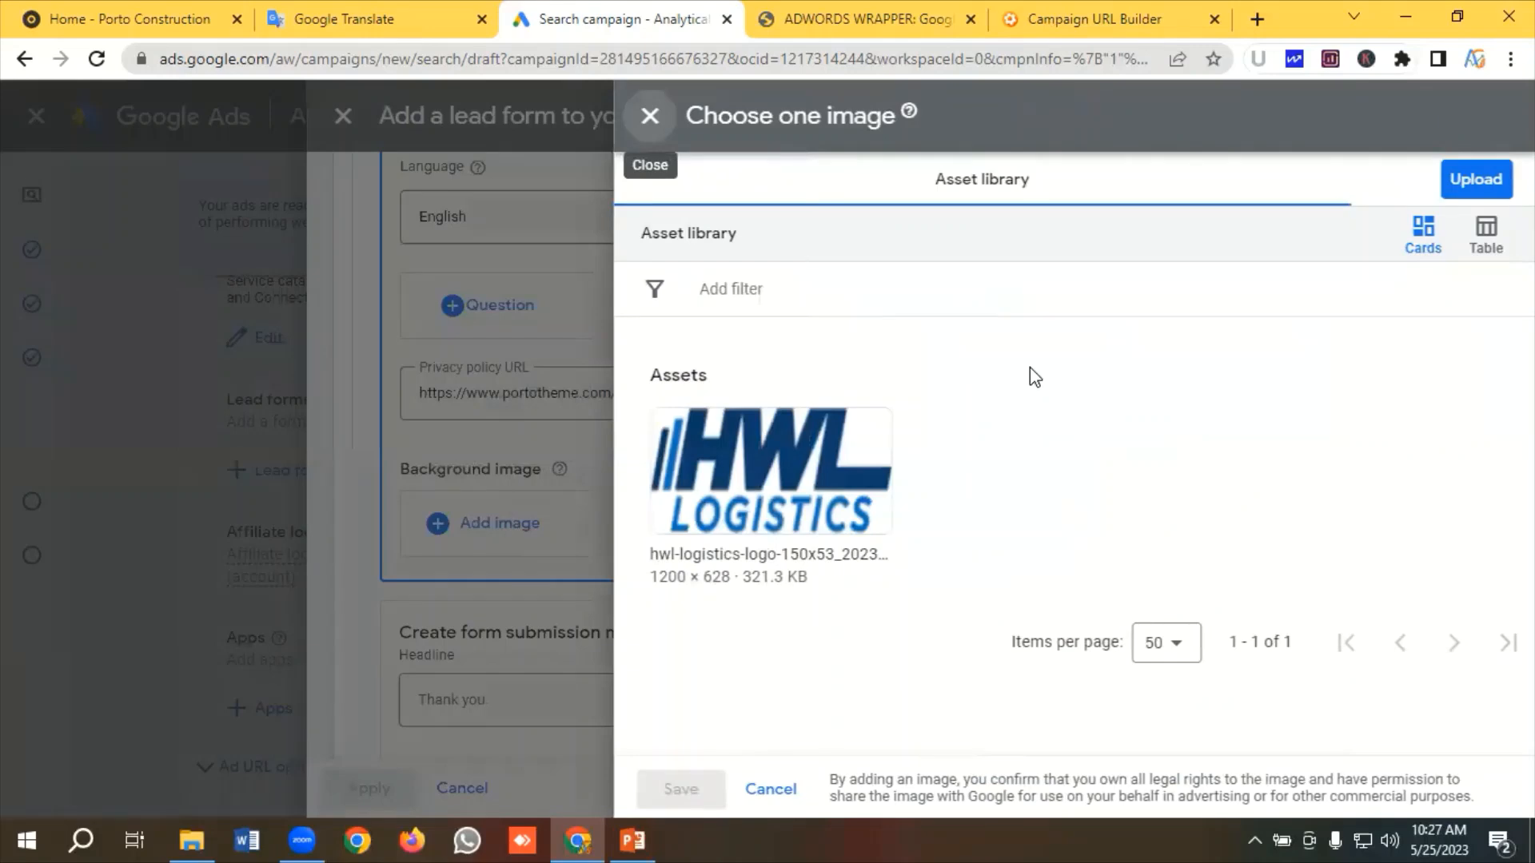
pyautogui.click(1475, 180)
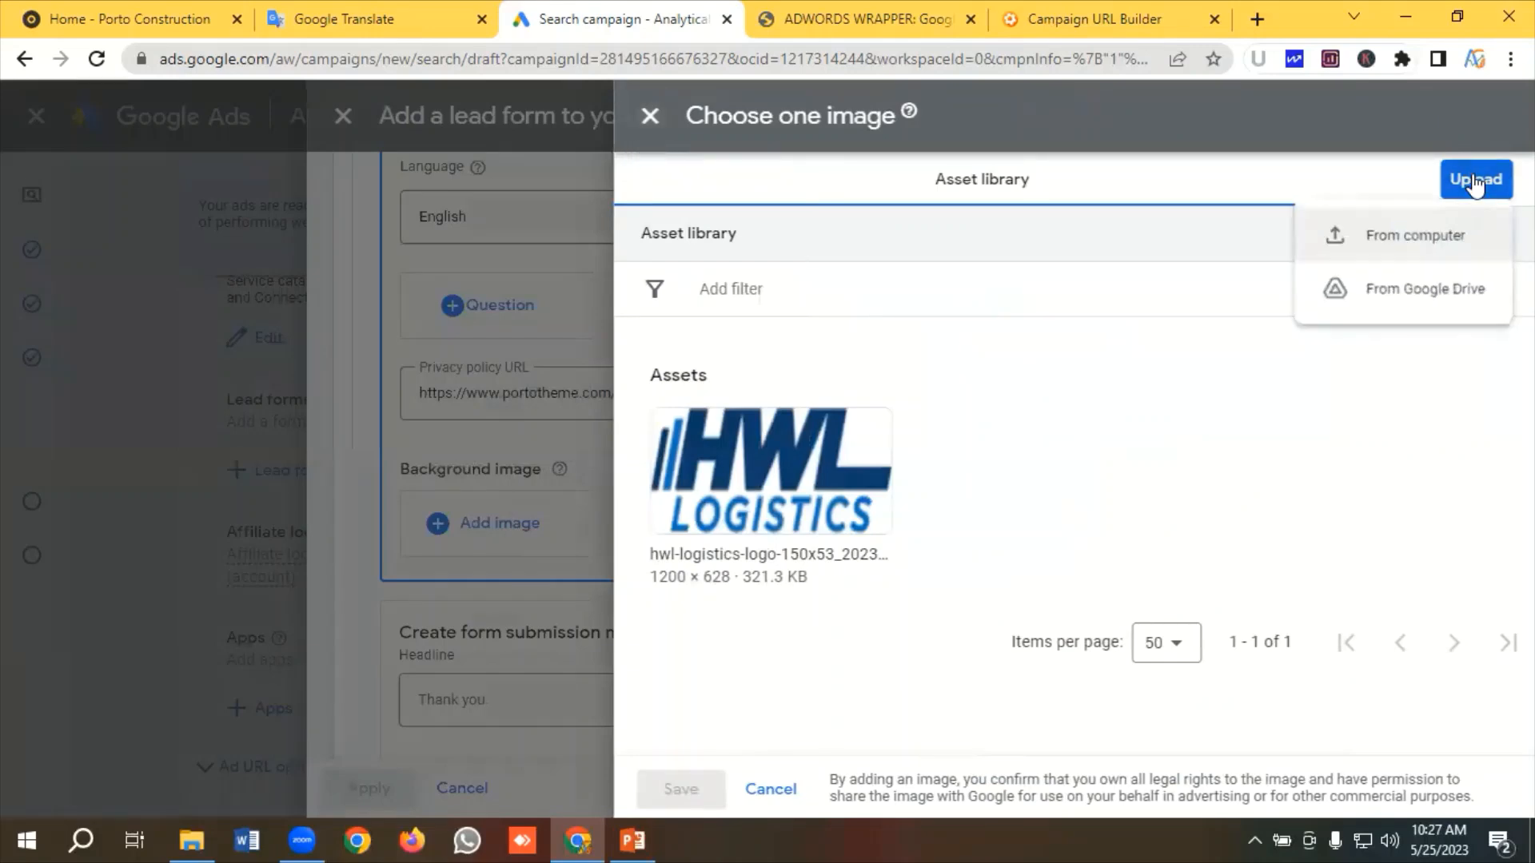
pyautogui.click(1432, 237)
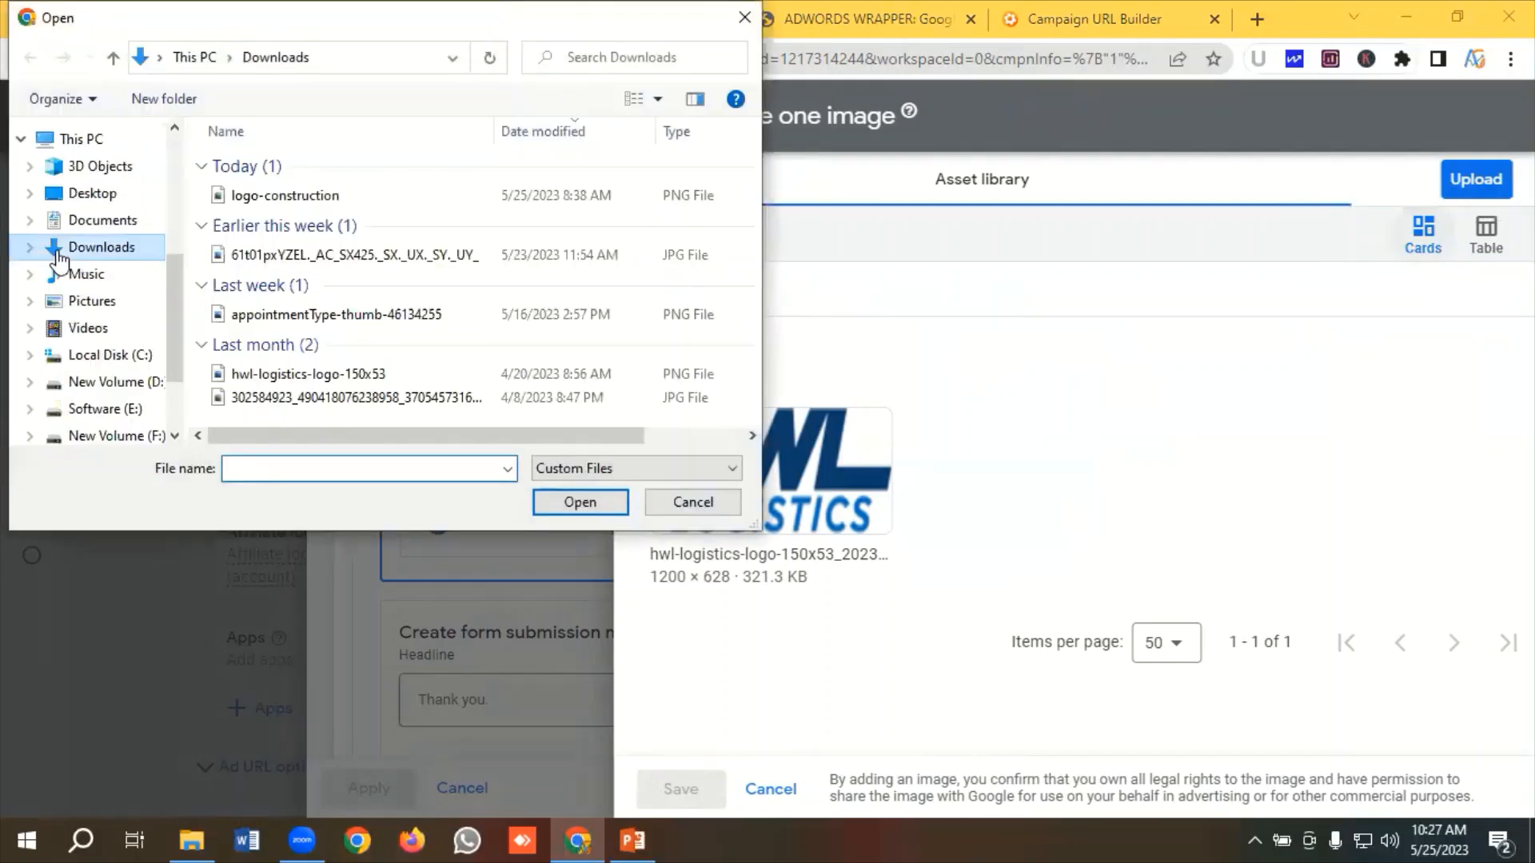
pyautogui.click(268, 207)
pyautogui.click(560, 502)
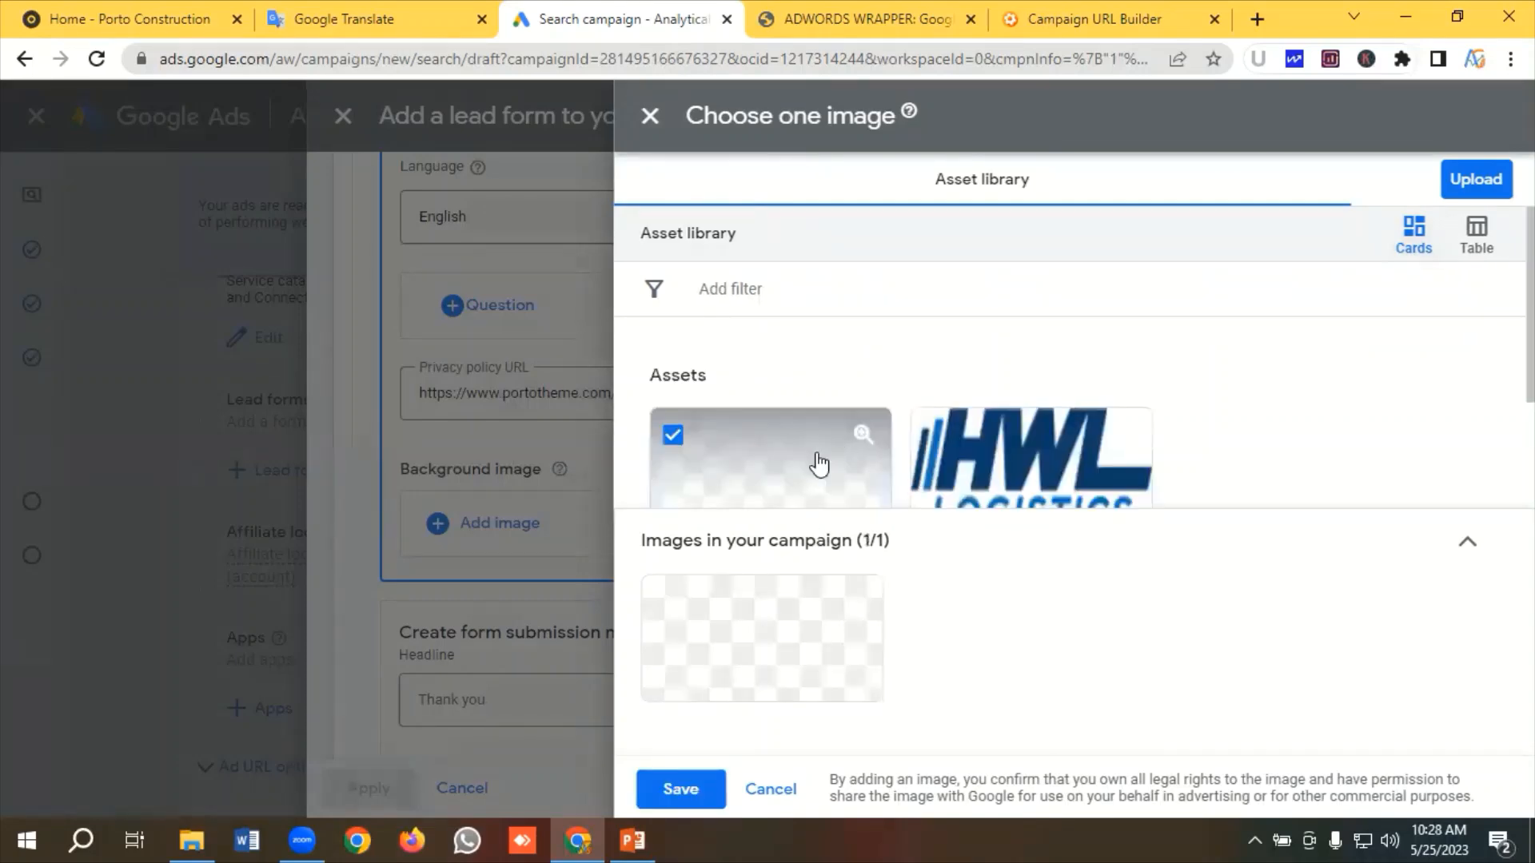
pyautogui.scroll(-2, 751, 454)
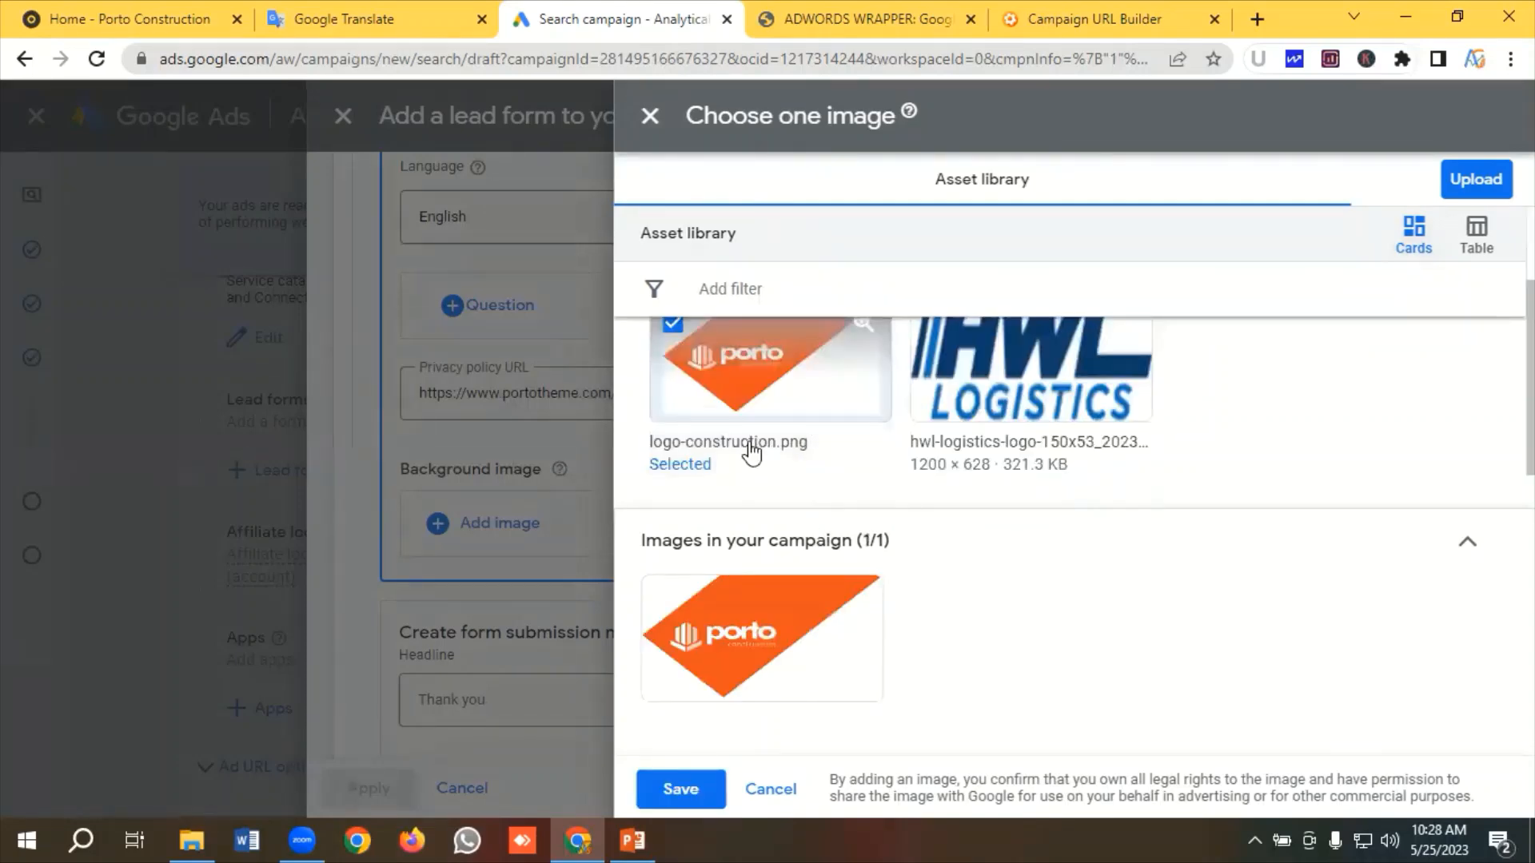
pyautogui.click(682, 790)
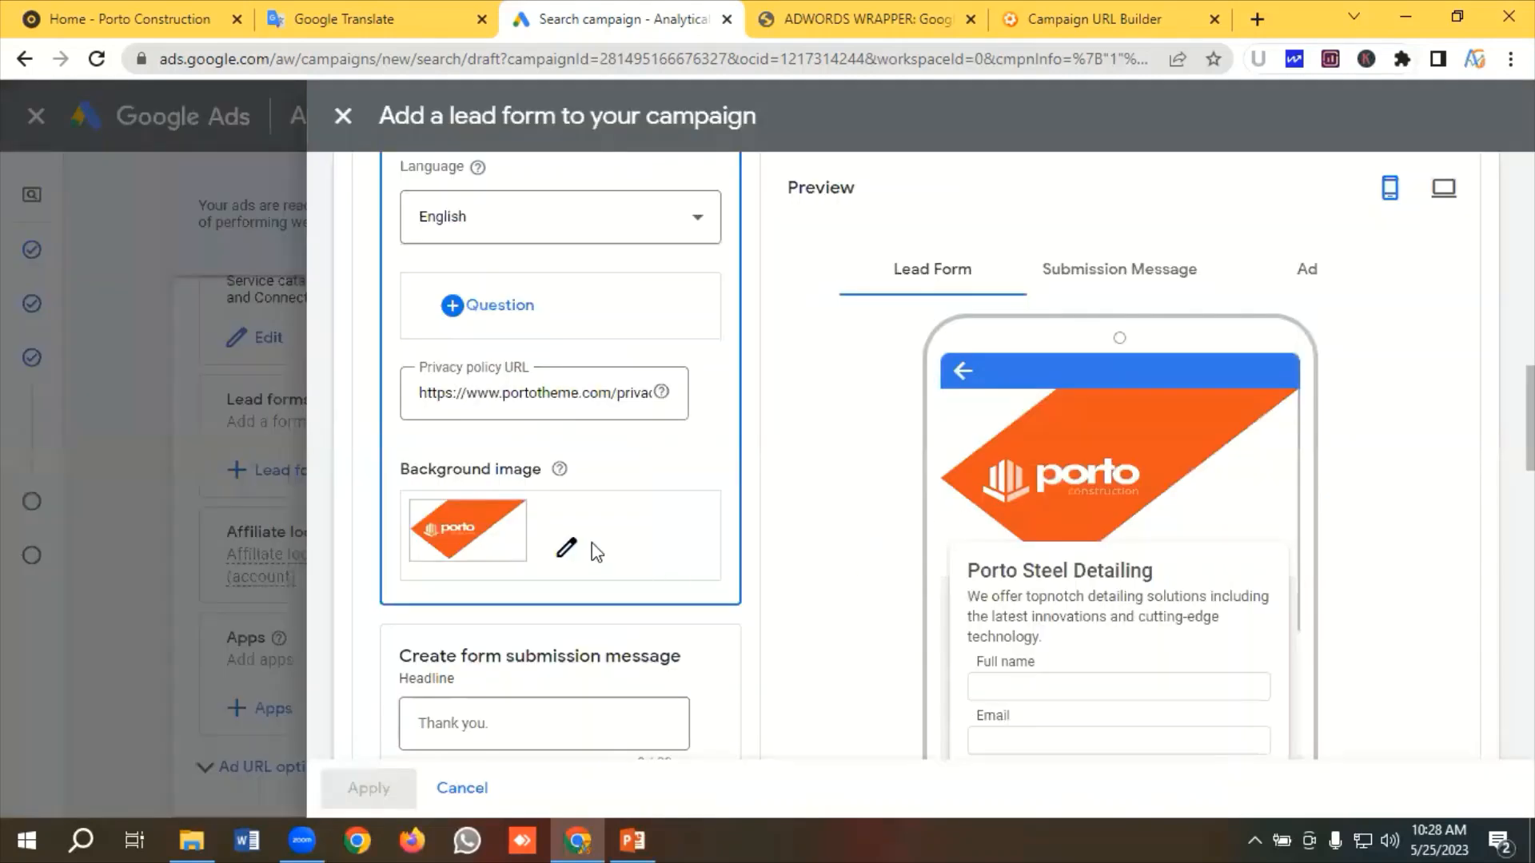
# Choose Visit site as the call-to-action of the form submission message
pyautogui.scroll(-1, 560, 540)
pyautogui.scroll(-3, 559, 539)
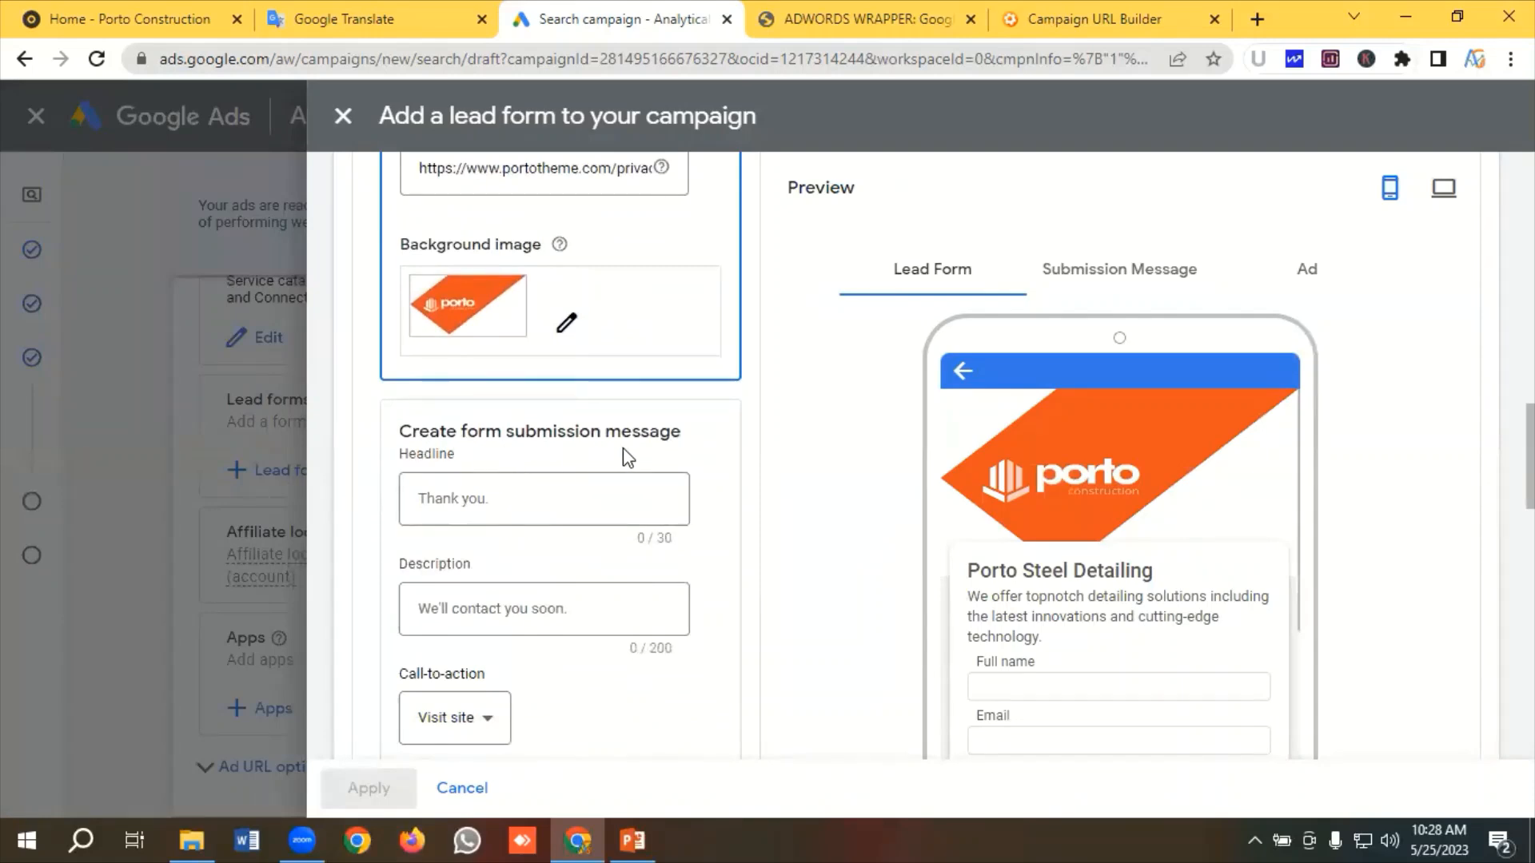
pyautogui.scroll(-2, 499, 501)
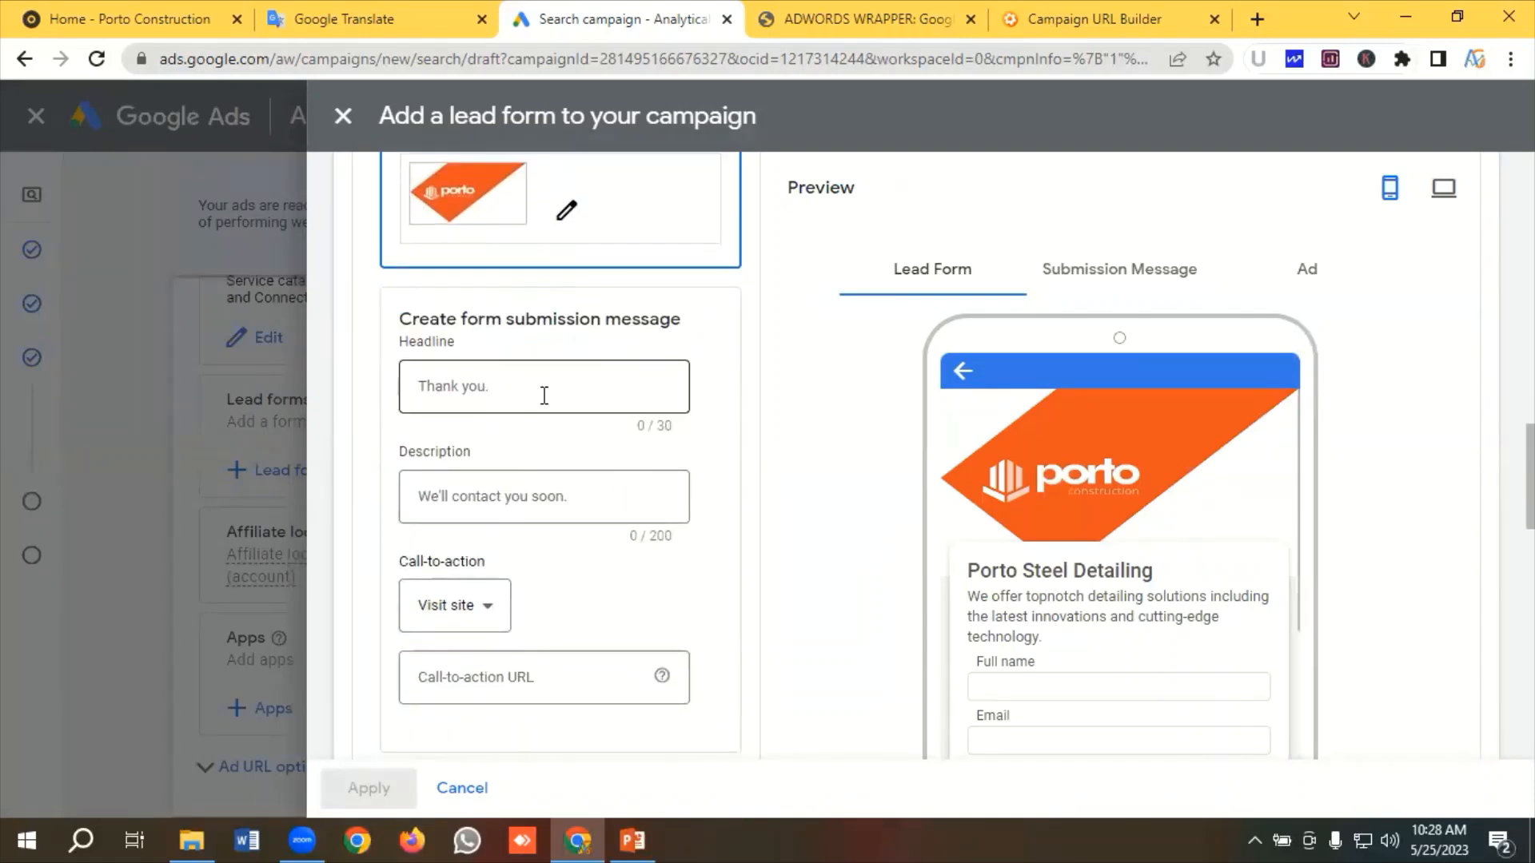
pyautogui.scroll(-2, 531, 436)
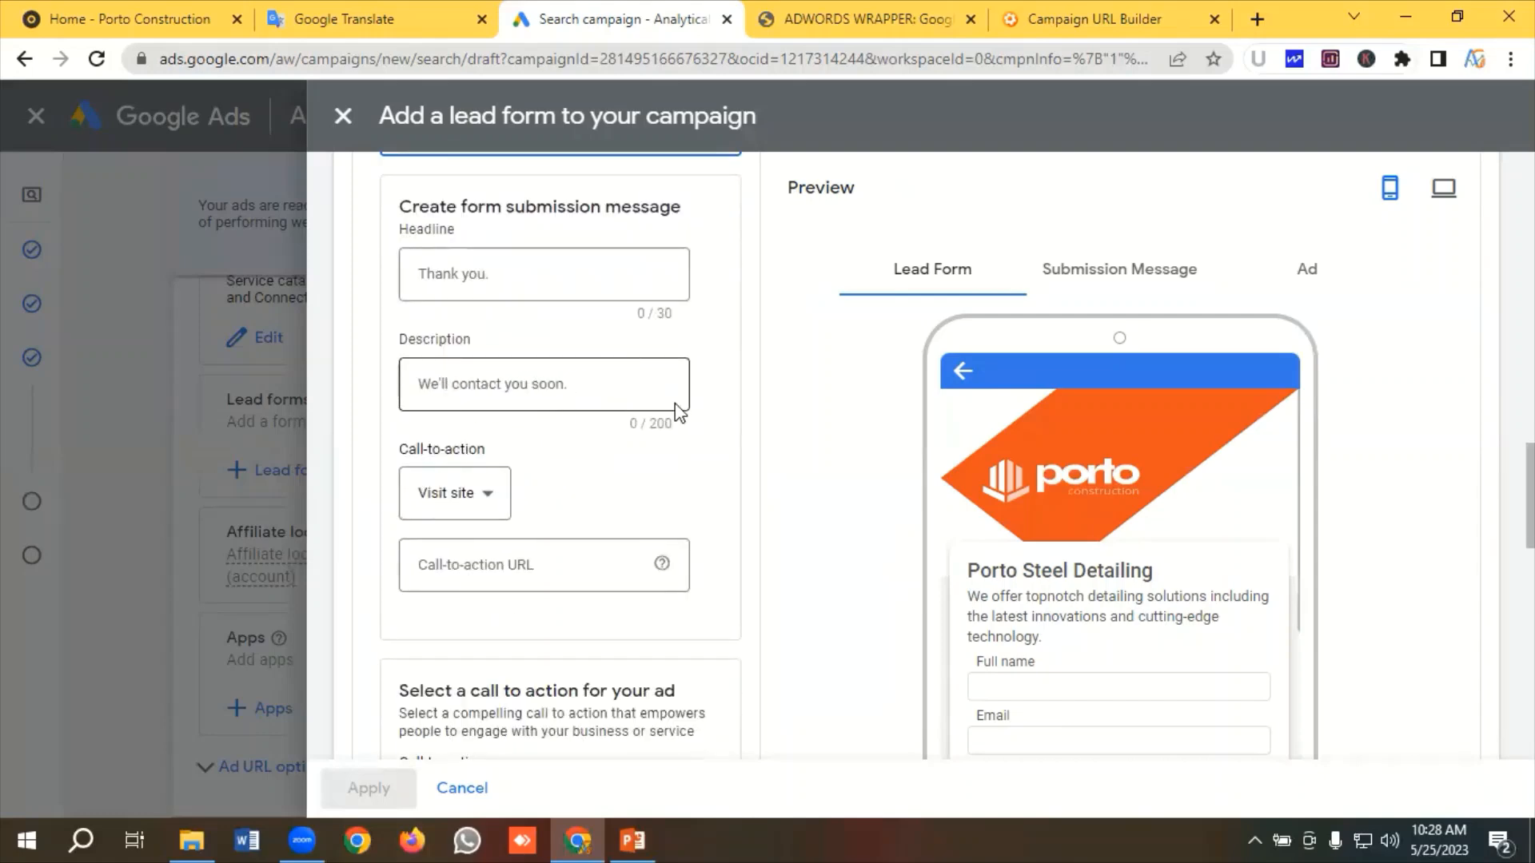
pyautogui.scroll(-2, 526, 402)
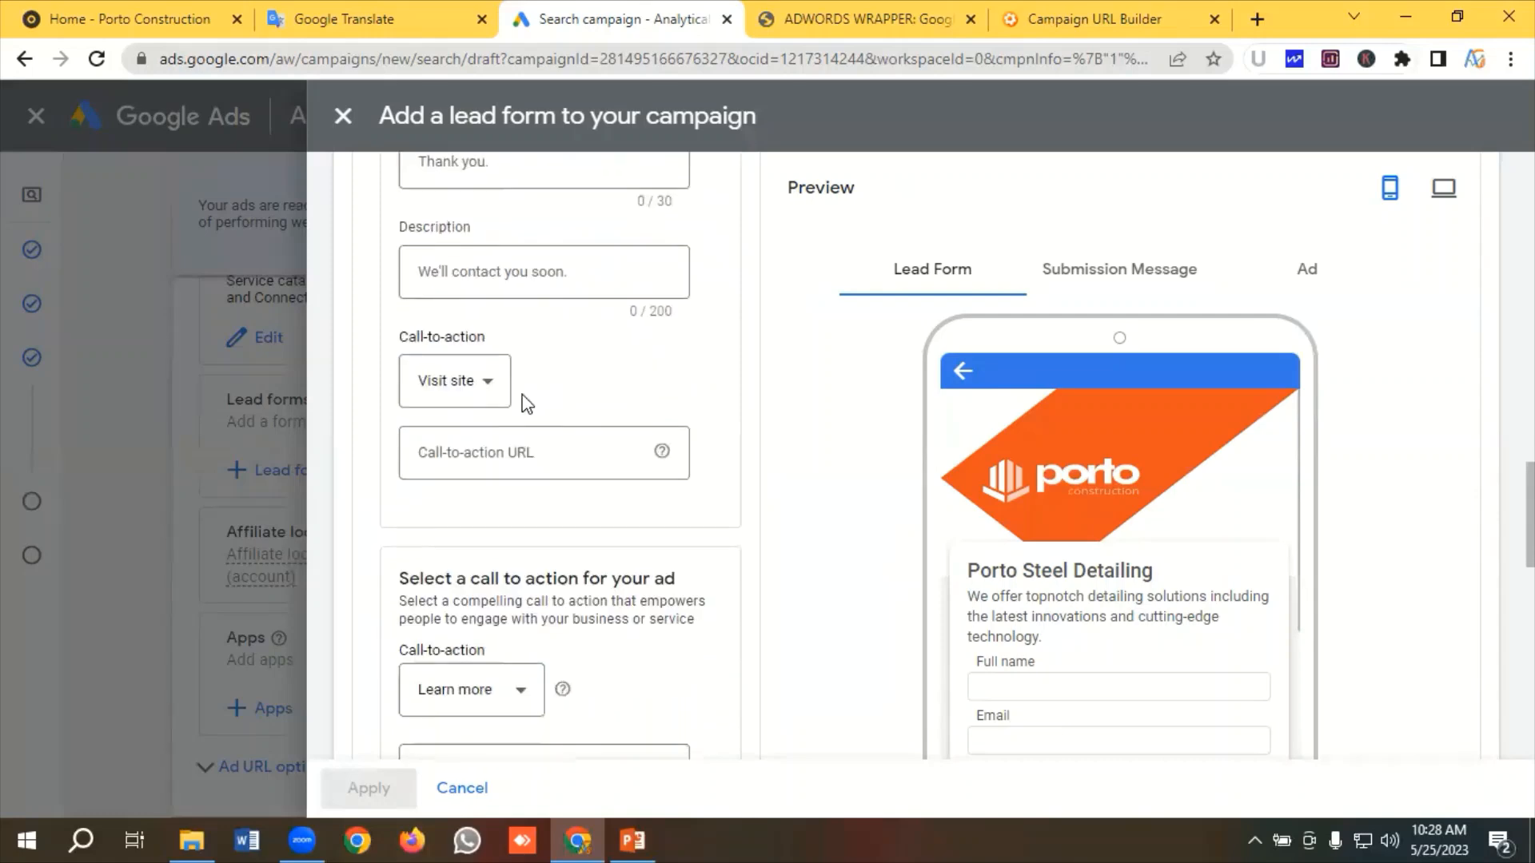
pyautogui.click(480, 393)
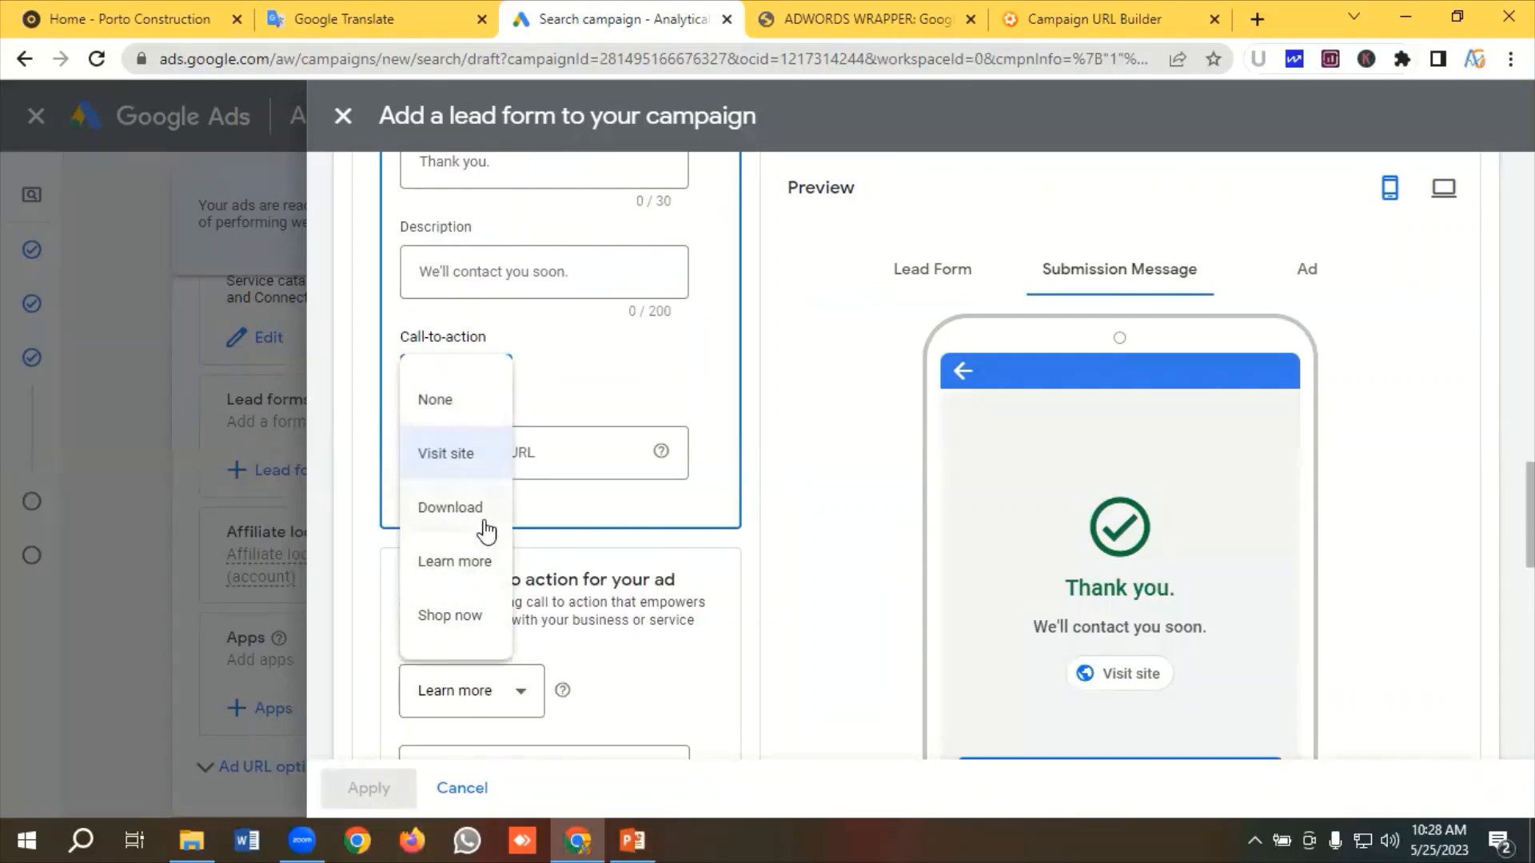
pyautogui.click(468, 458)
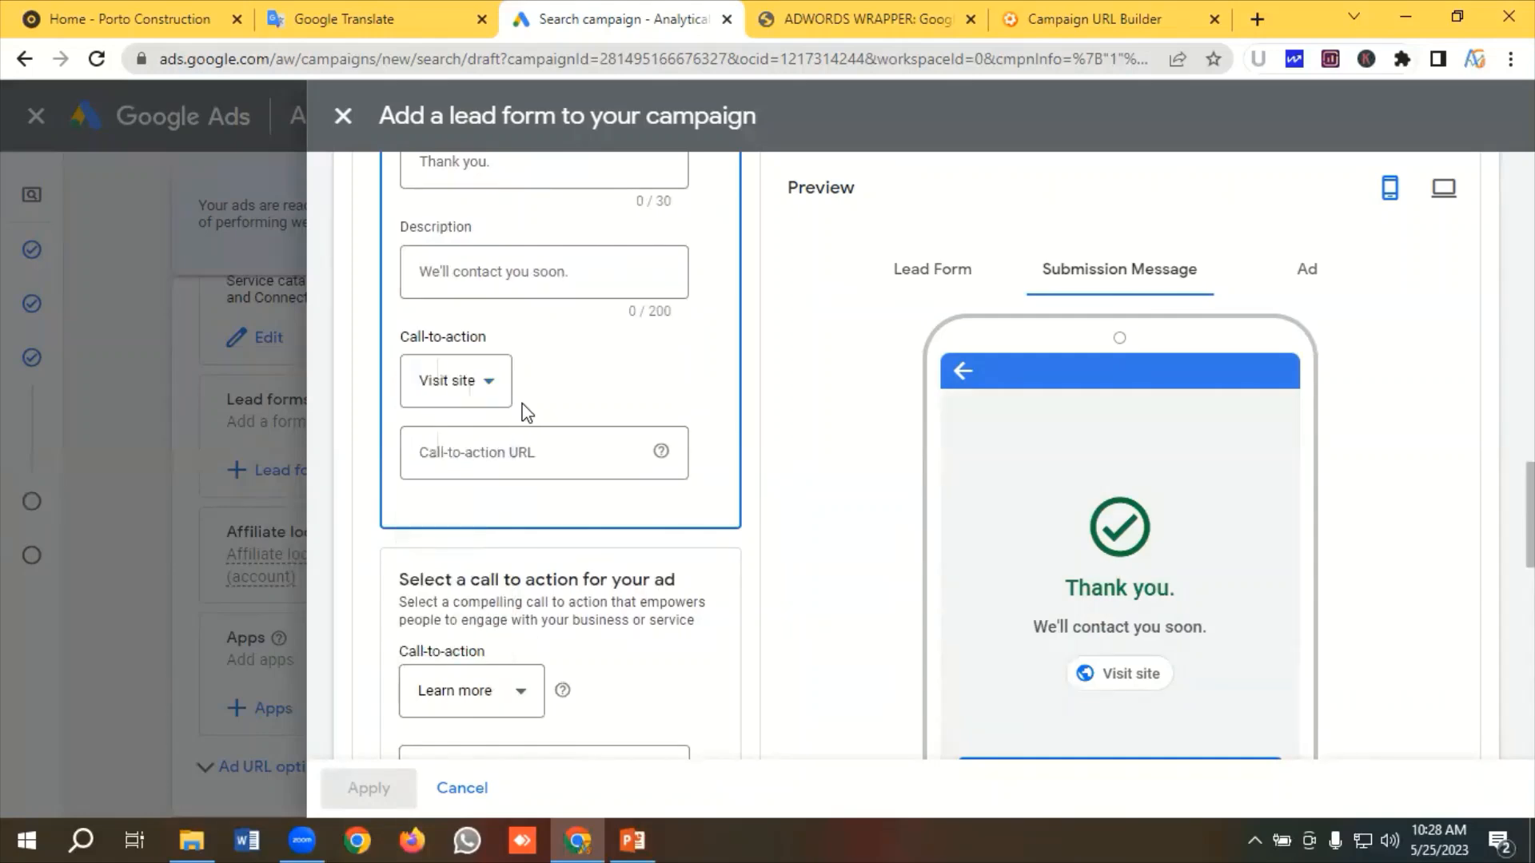
# Copy the Porto Construction home page address portotheme.com/wordpress/porto/construction/ into the submission message's call-to-action URL
pyautogui.click(518, 458)
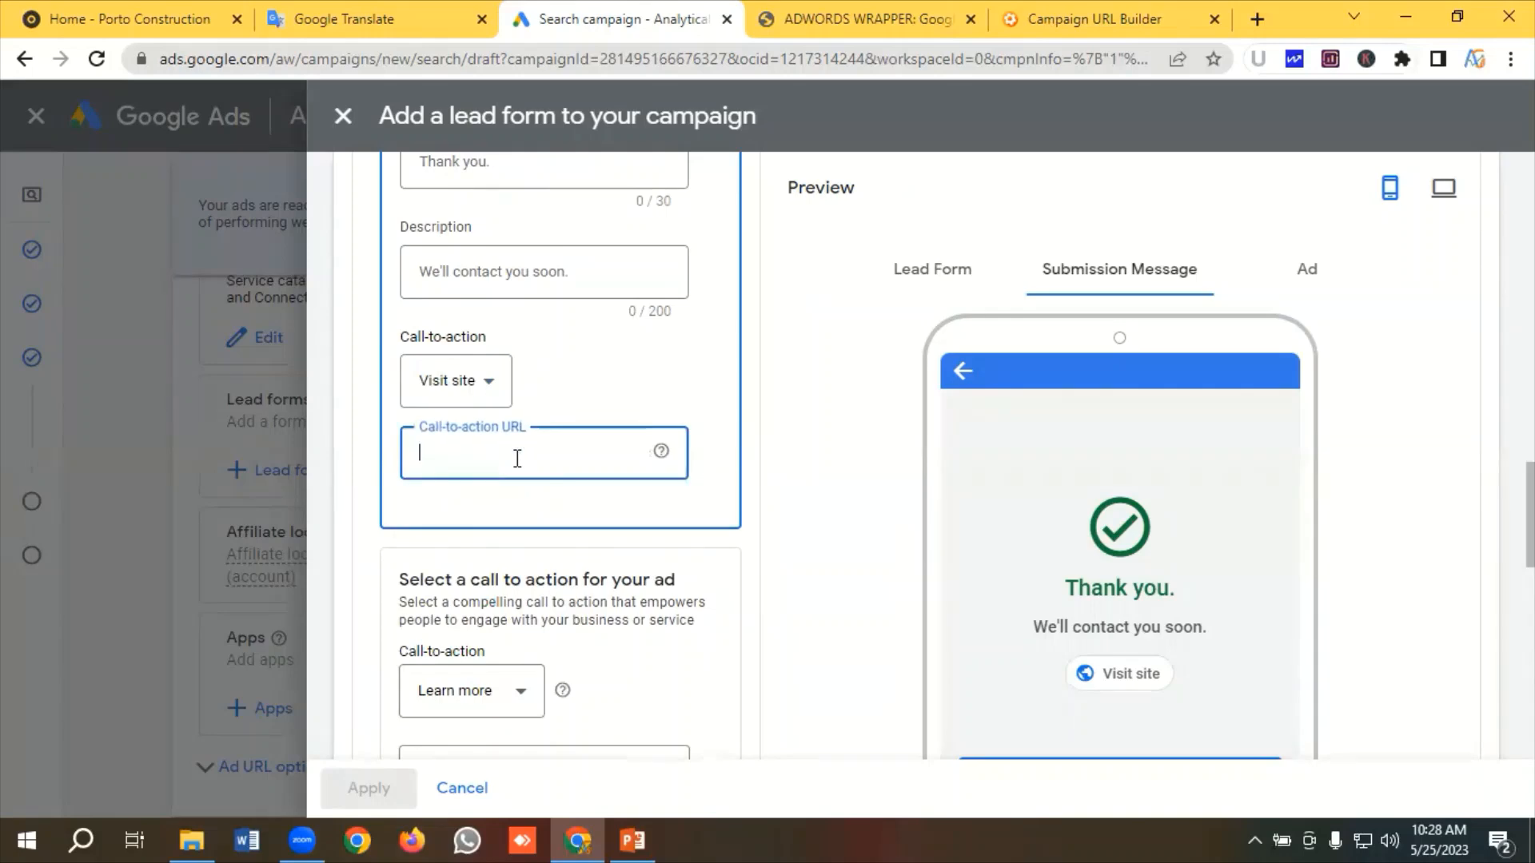
pyautogui.click(132, 18)
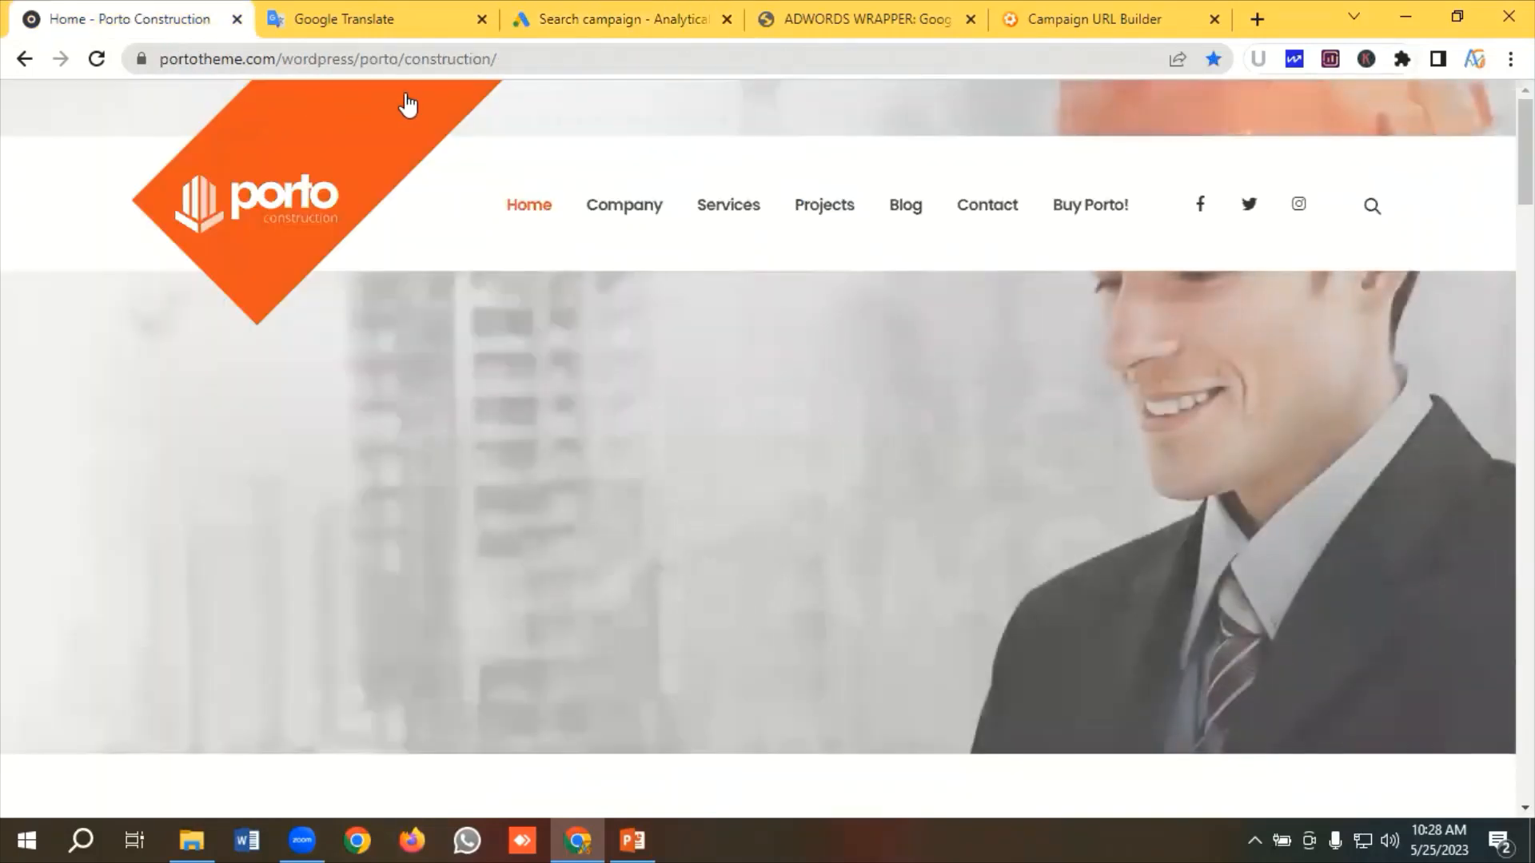
pyautogui.moveTo(510, 58); pyautogui.dragTo(178, 54)
pyautogui.rightClick(219, 60)
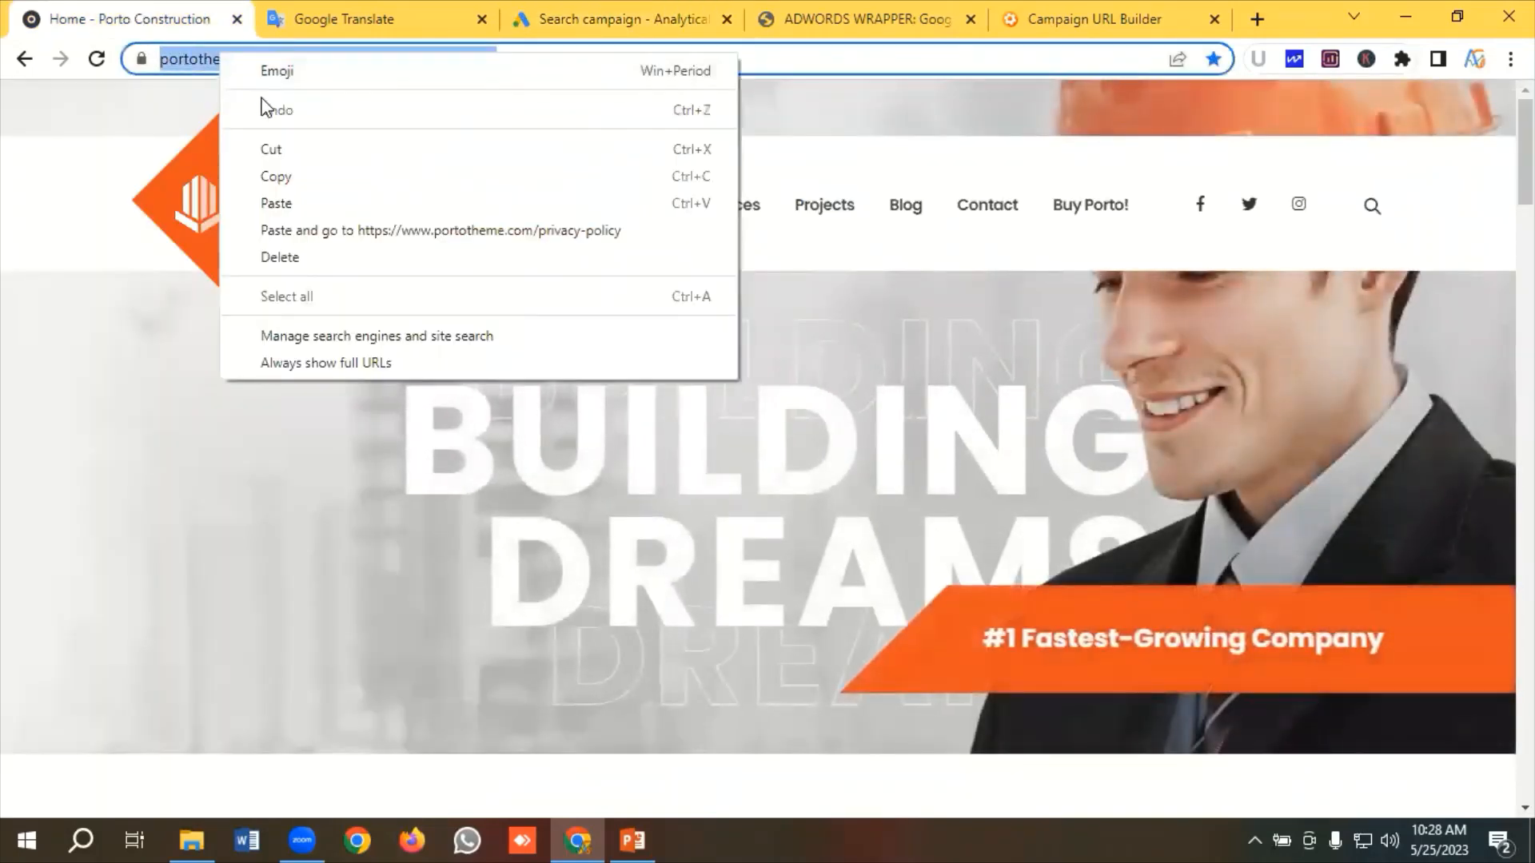
pyautogui.click(324, 164)
pyautogui.click(646, 12)
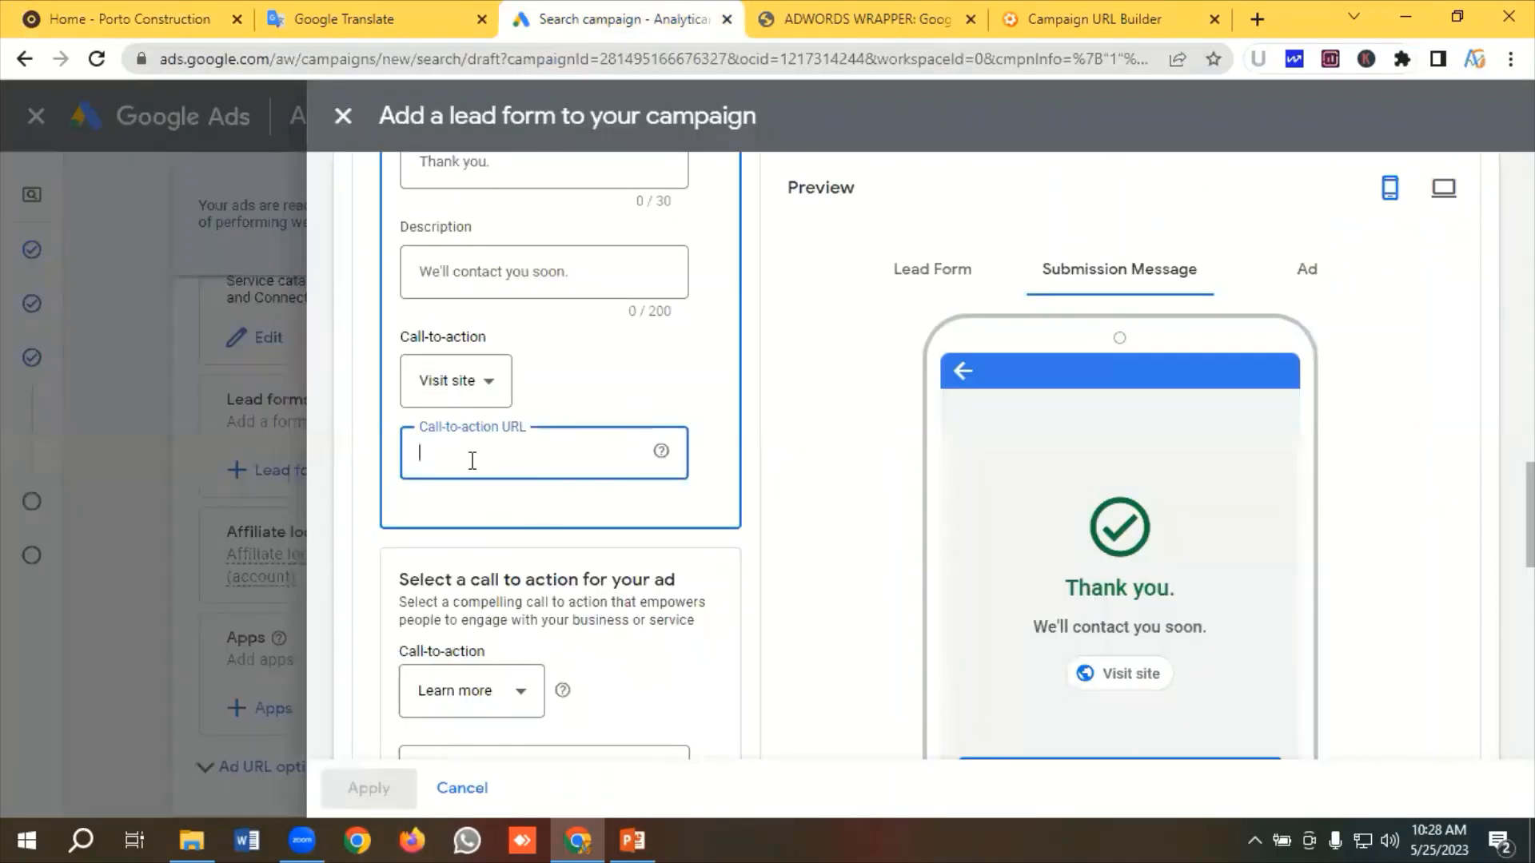
pyautogui.hotkey('ctrl', 'v')
# Set the ad's call-to-action to Get quote with the description "Porto Steel Detailing"
pyautogui.scroll(-3, 480, 464)
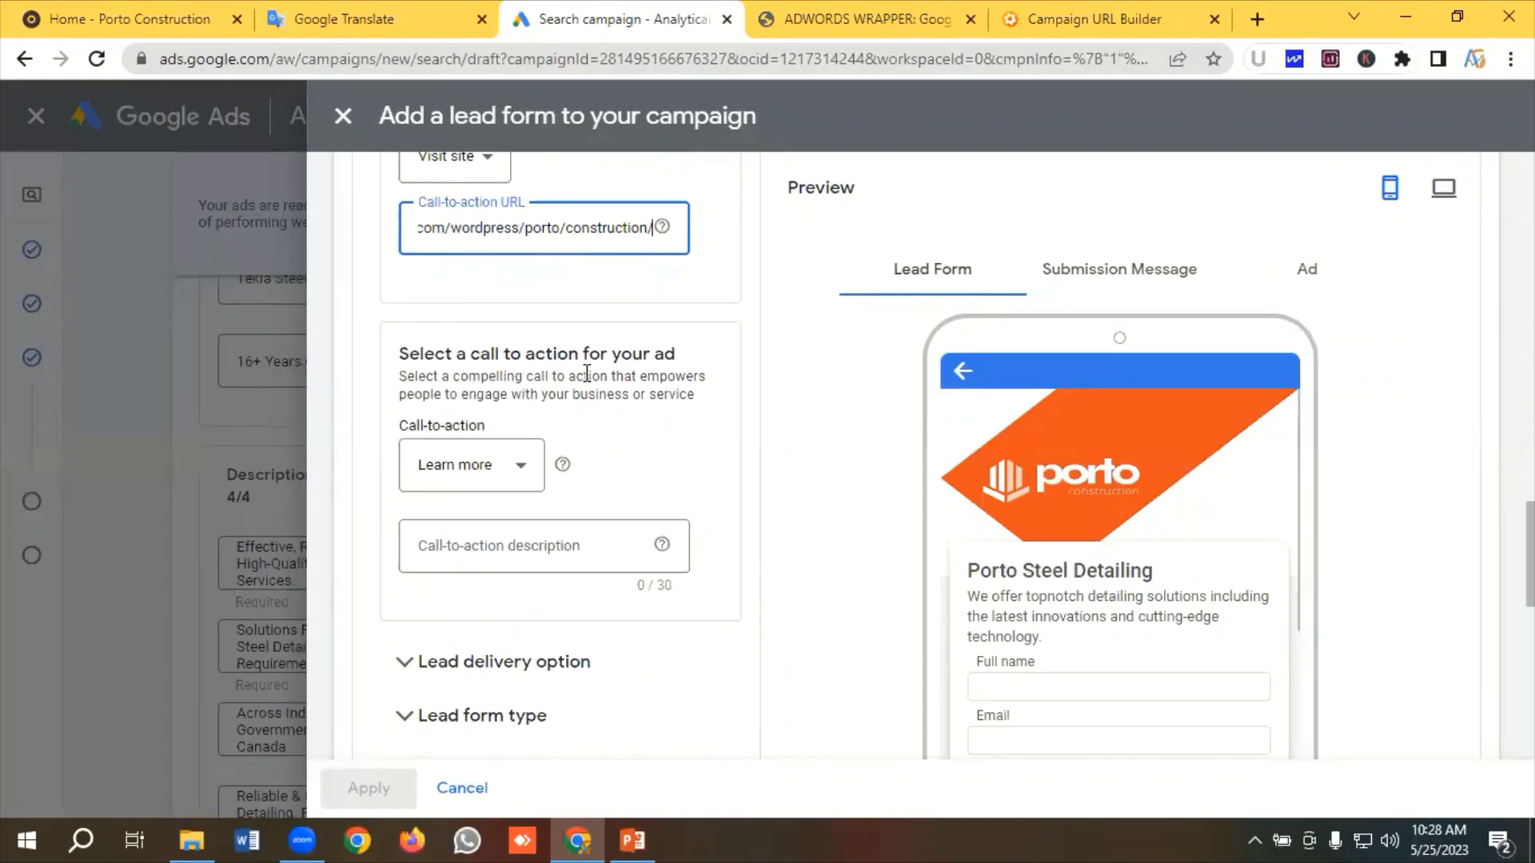
pyautogui.click(497, 473)
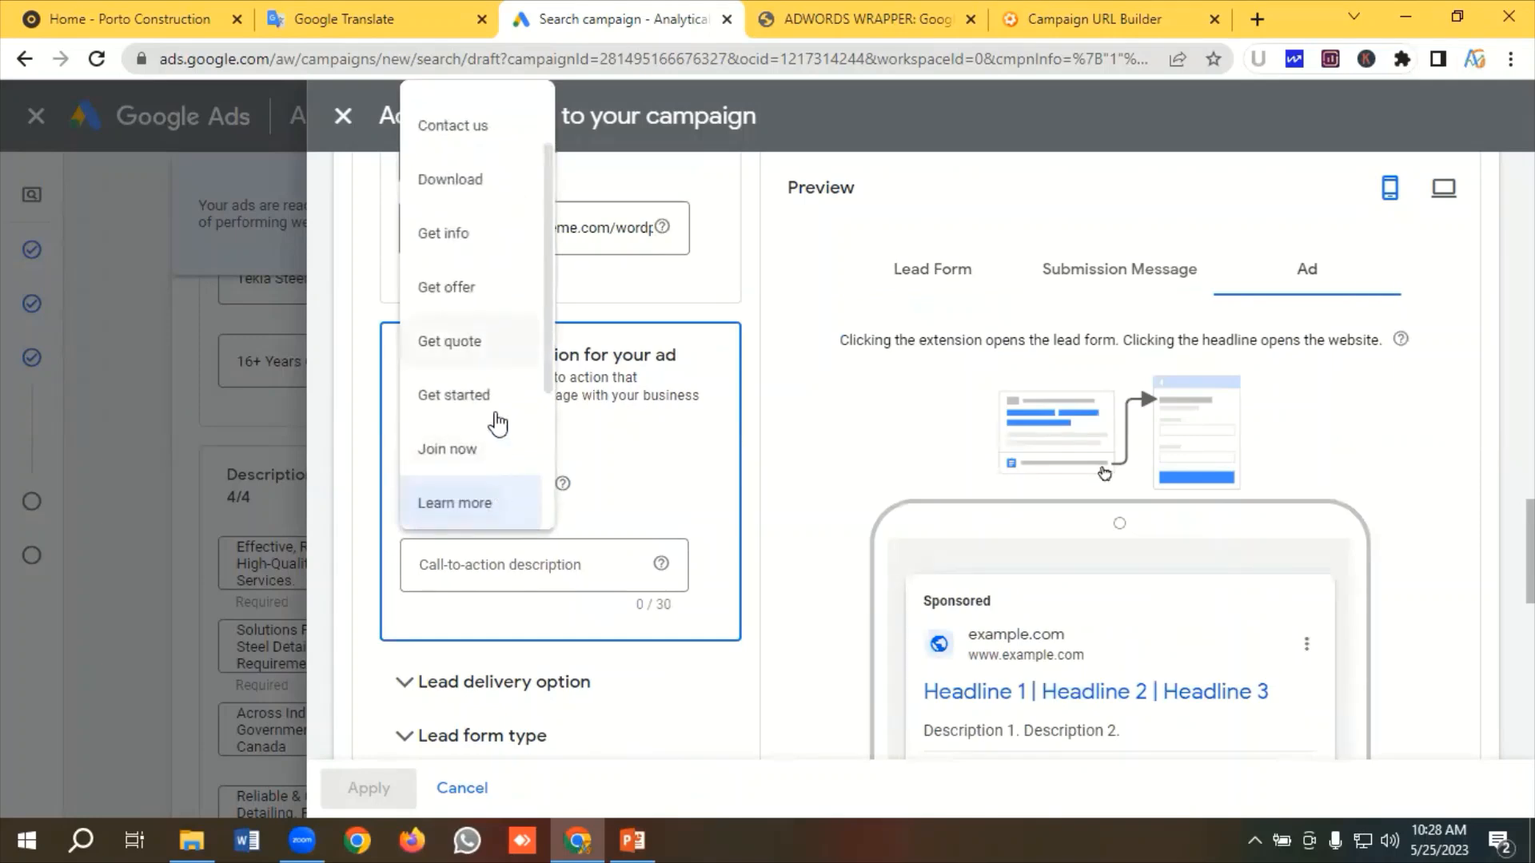
pyautogui.click(460, 357)
pyautogui.scroll(-2, 537, 434)
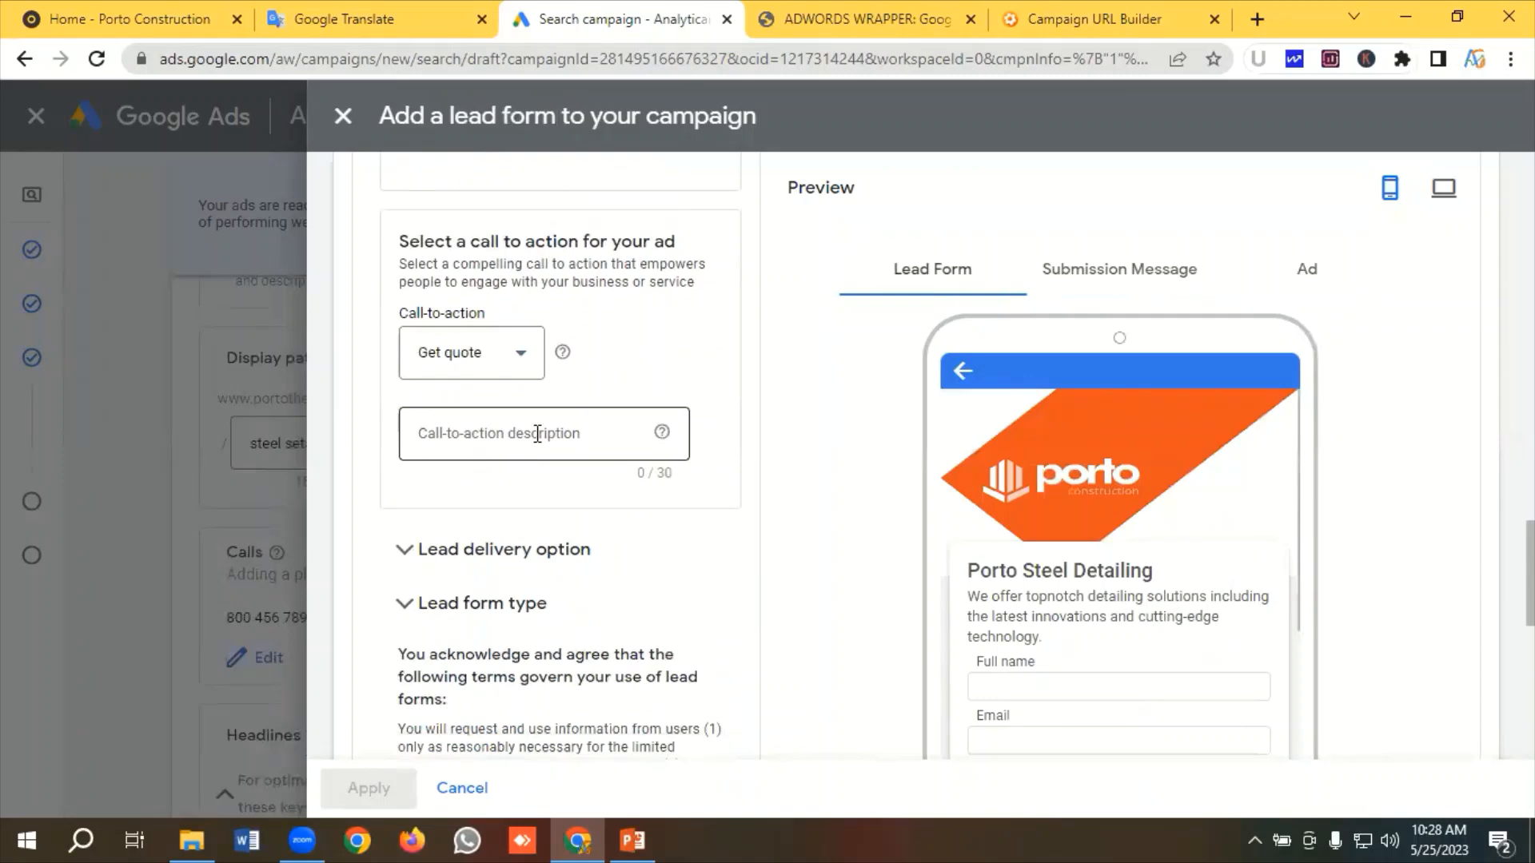
pyautogui.click(538, 434)
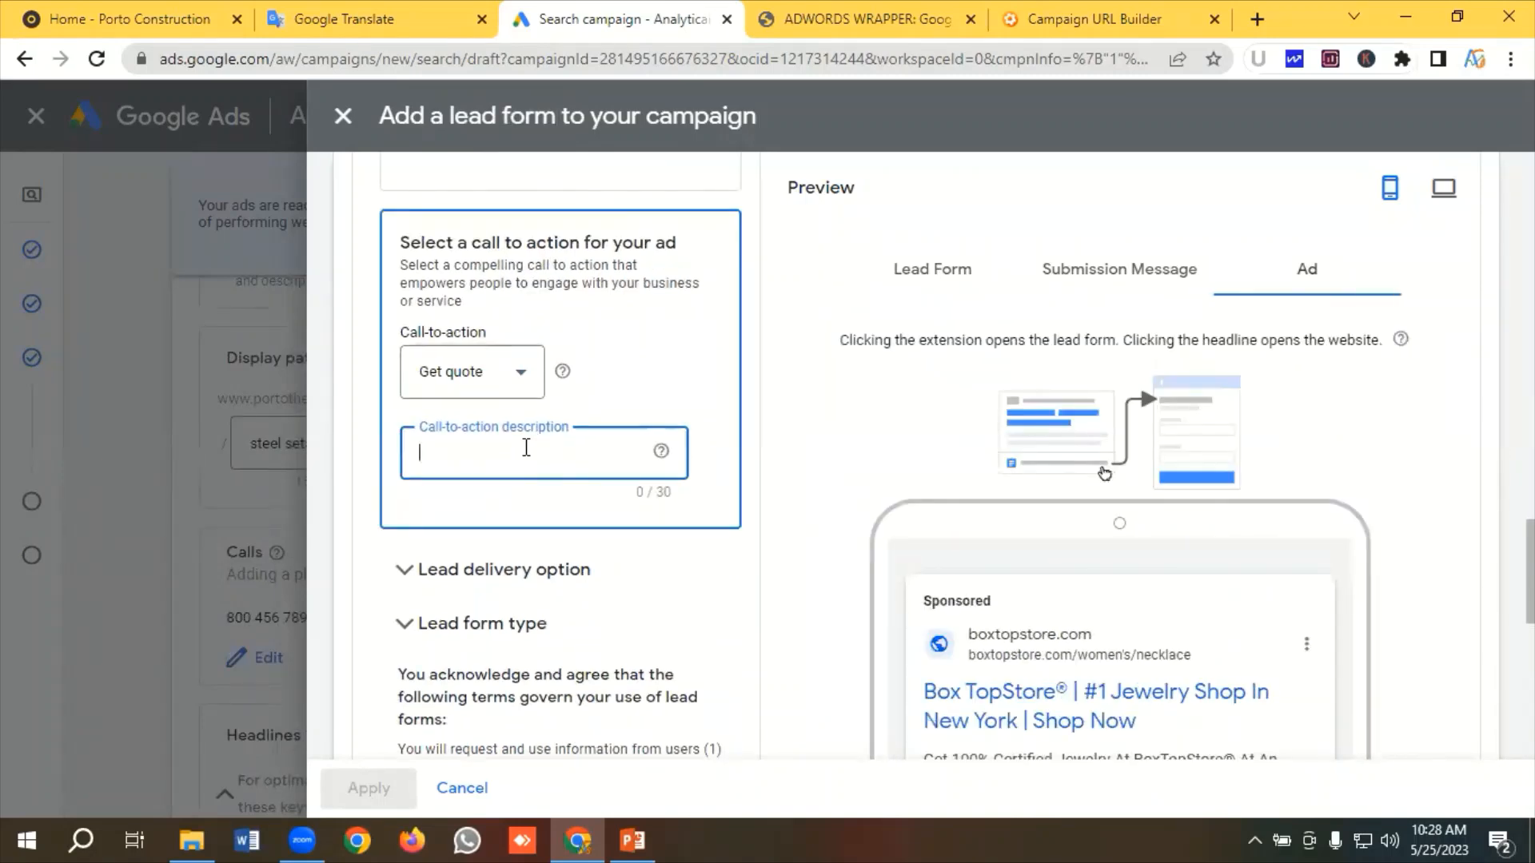
pyautogui.write('Porto Steel Detailing')
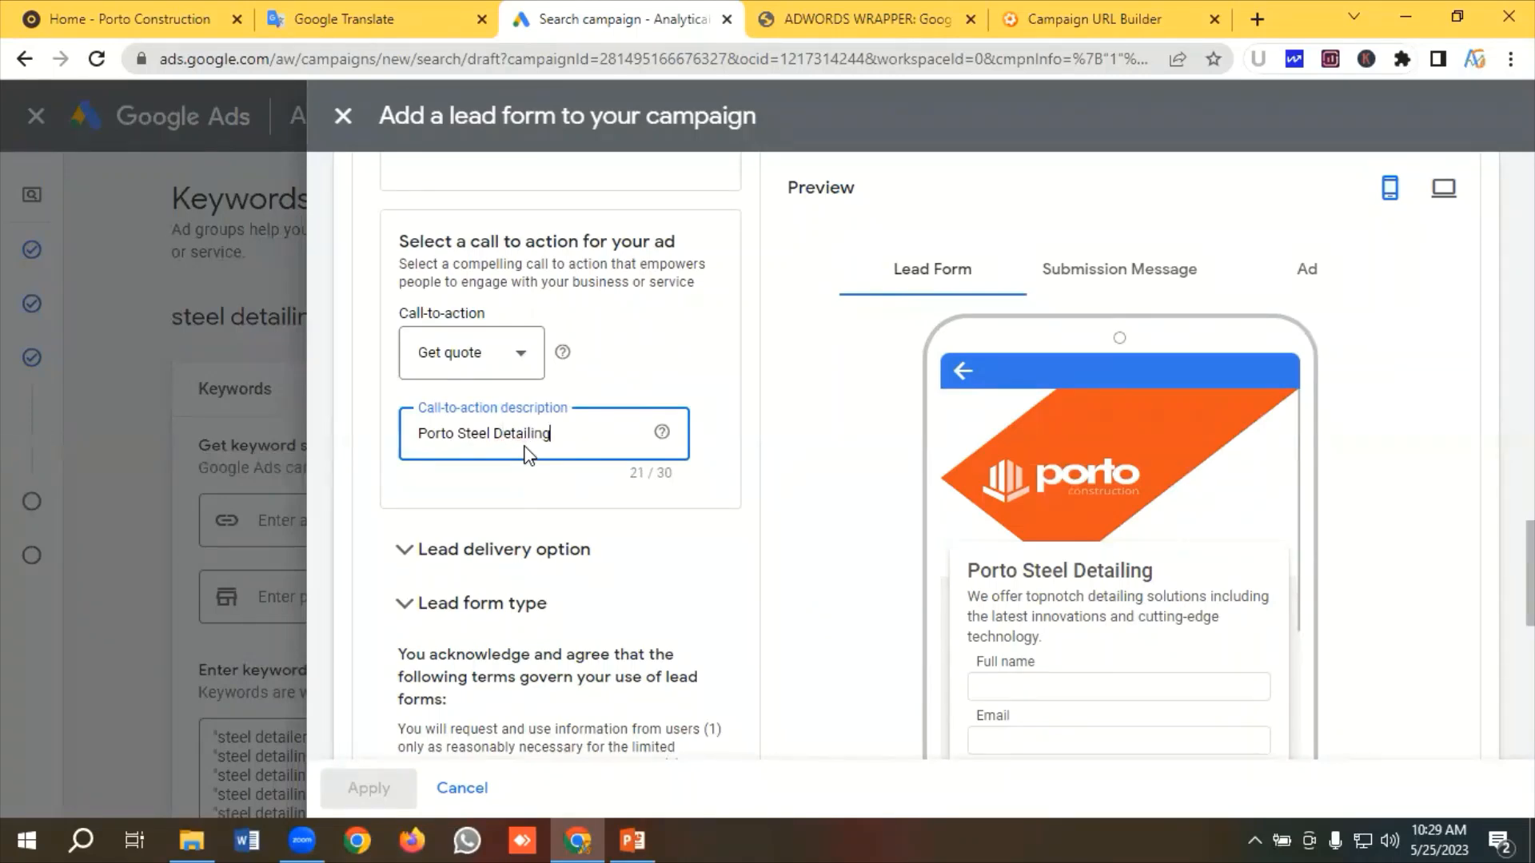
# Expand the lead delivery option and review its lead download and webhook integration settings
pyautogui.scroll(-1, 528, 452)
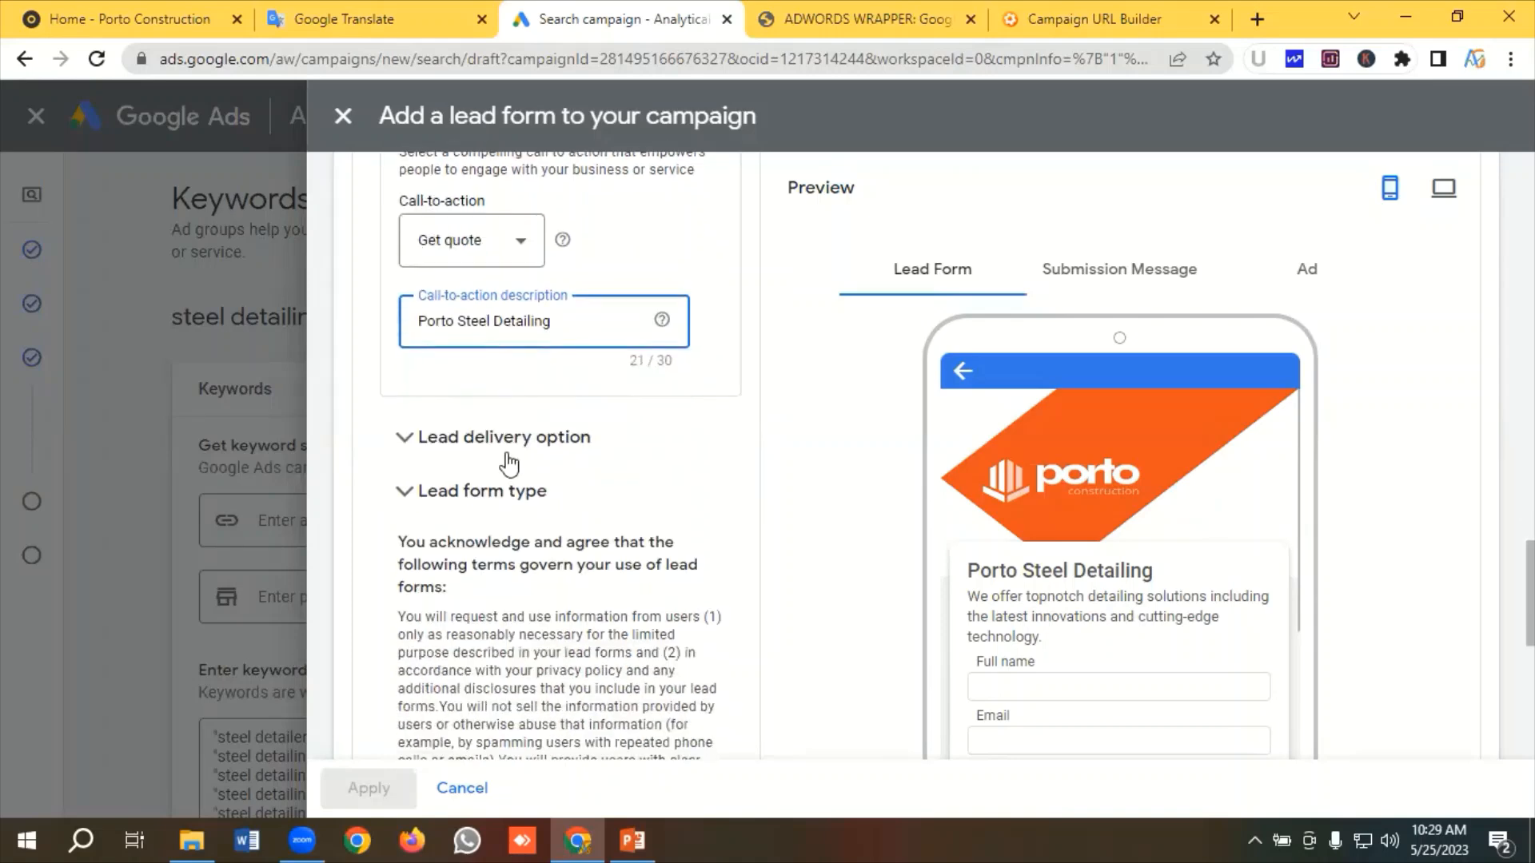
pyautogui.scroll(-1, 518, 464)
pyautogui.scroll(-1, 518, 463)
pyautogui.scroll(1, 511, 460)
pyautogui.click(504, 451)
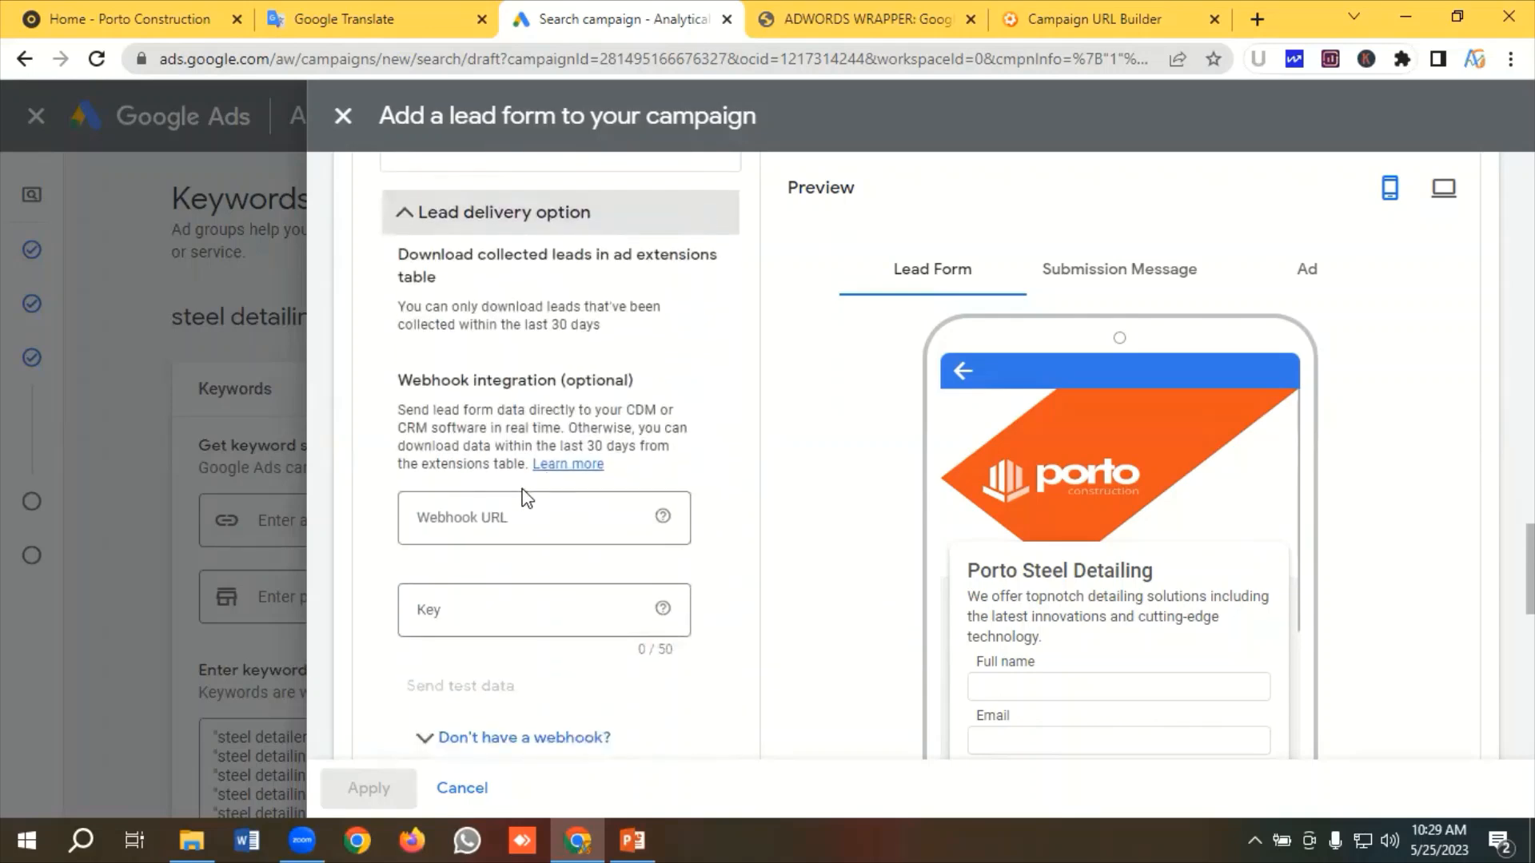
pyautogui.scroll(-1, 527, 498)
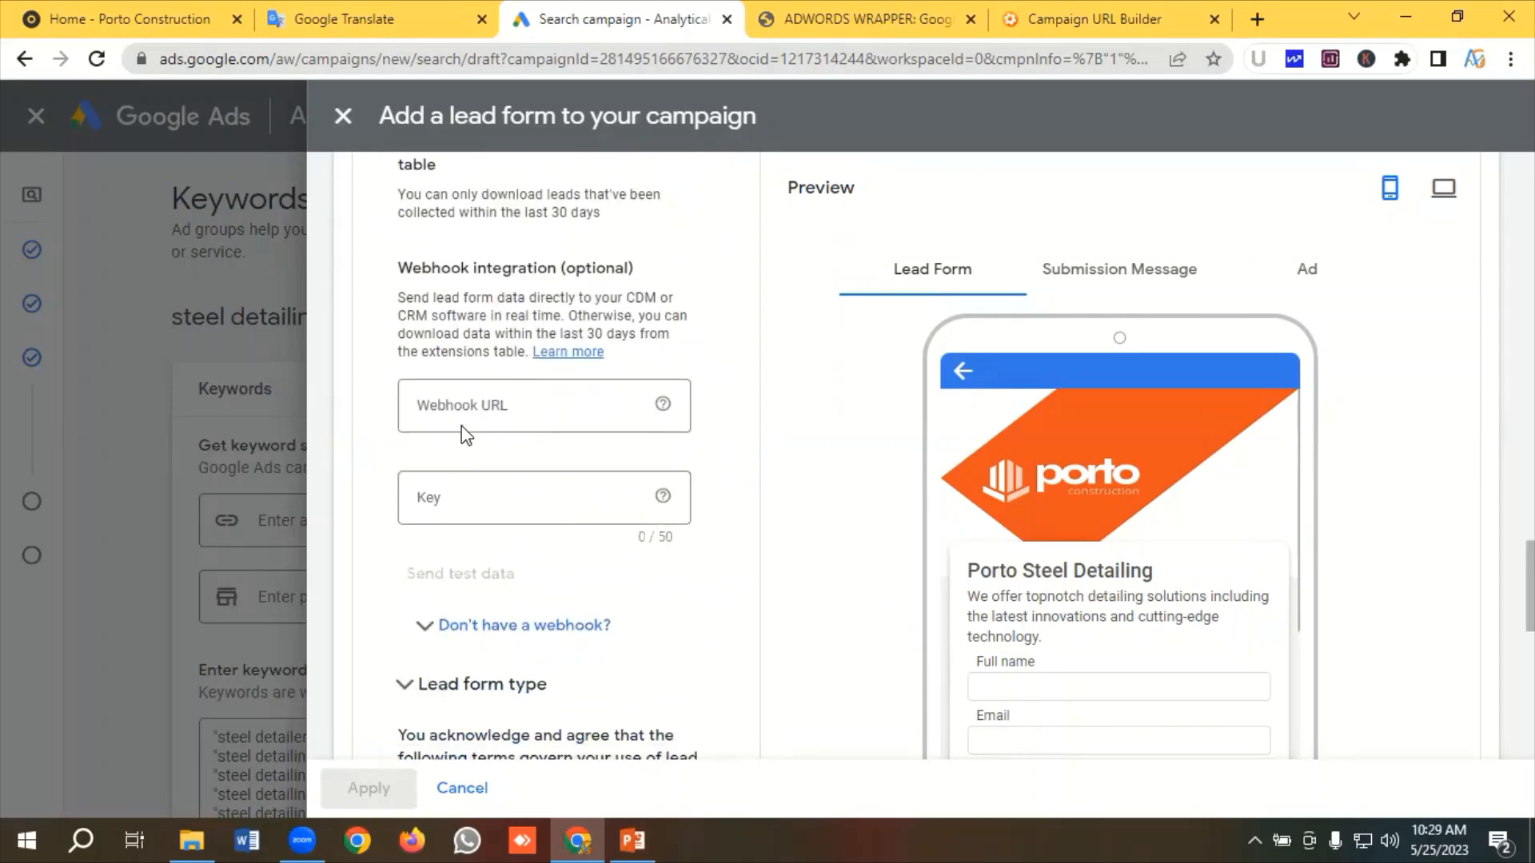
pyautogui.scroll(-5, 528, 412)
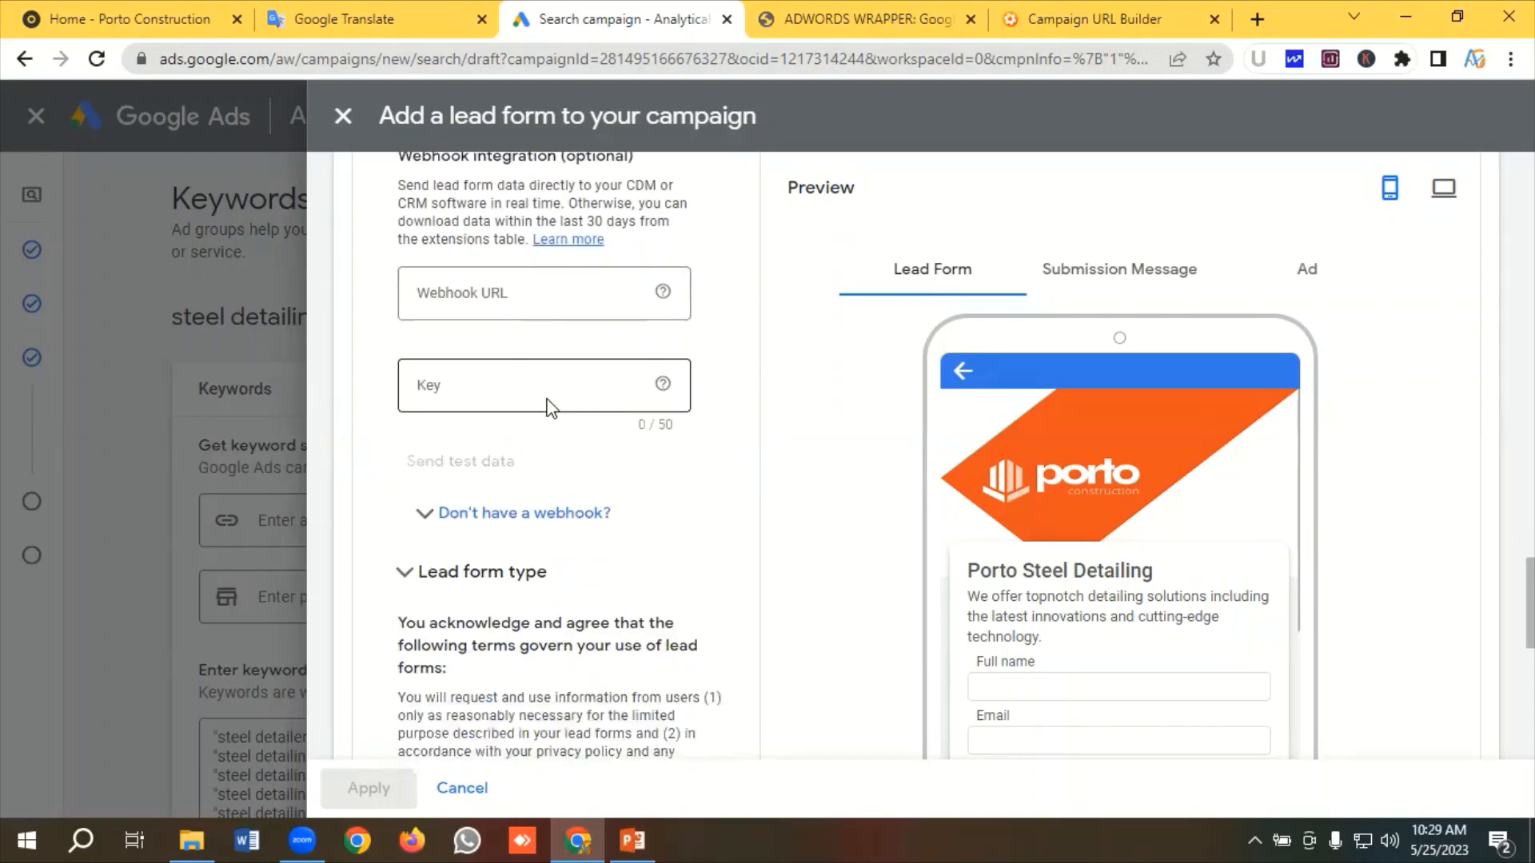
# Read through the lead form terms of use and examine the questions and disclosure in the mobile lead form preview
pyautogui.scroll(-4, 523, 452)
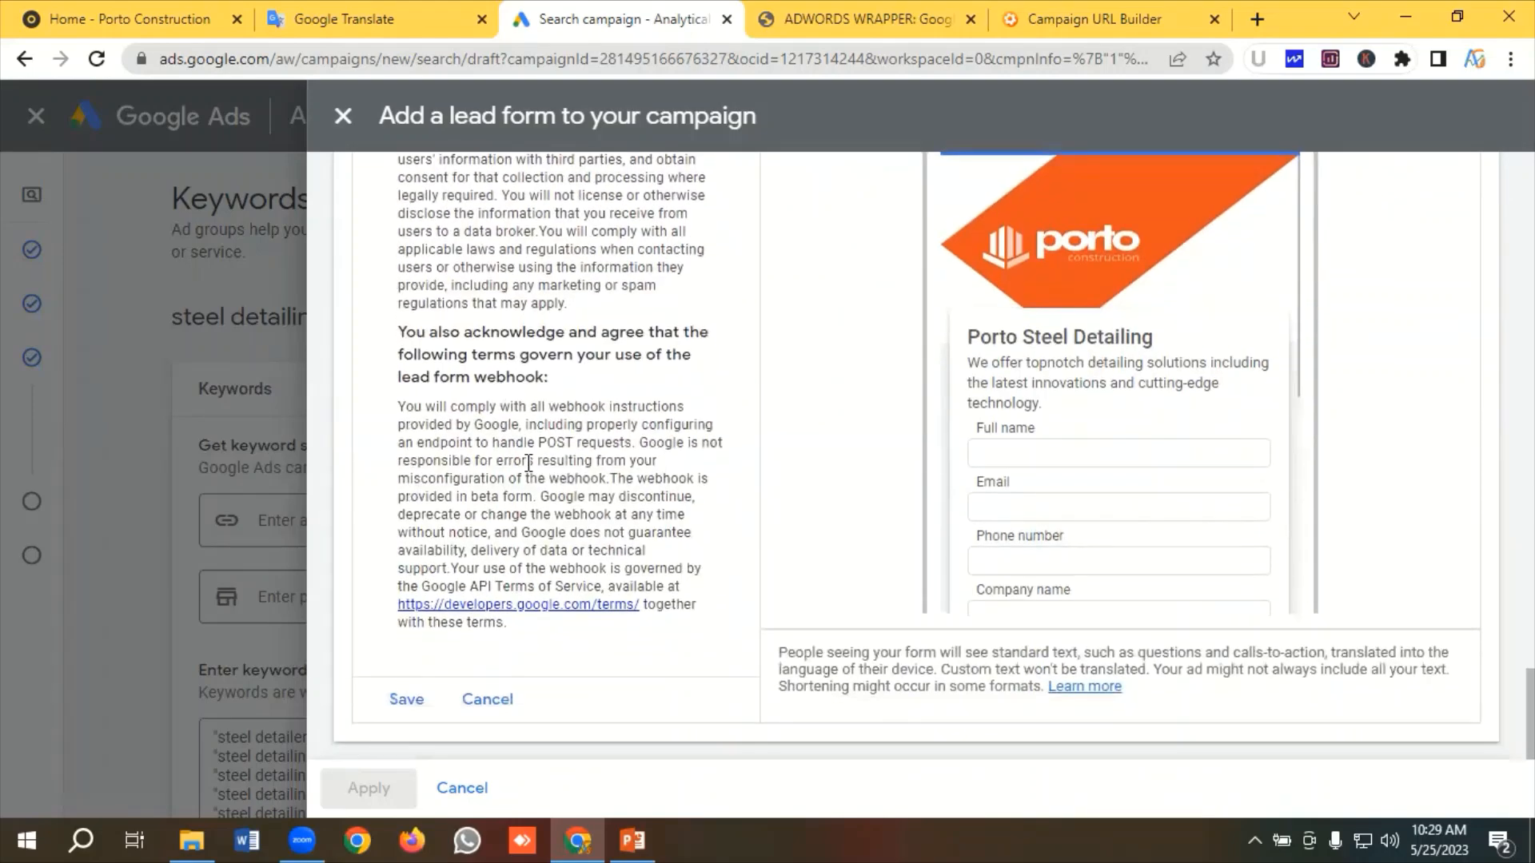
pyautogui.scroll(1, 791, 429)
pyautogui.scroll(-3, 910, 411)
pyautogui.scroll(-2, 1071, 441)
pyautogui.scroll(5, 1084, 449)
pyautogui.scroll(3, 1094, 459)
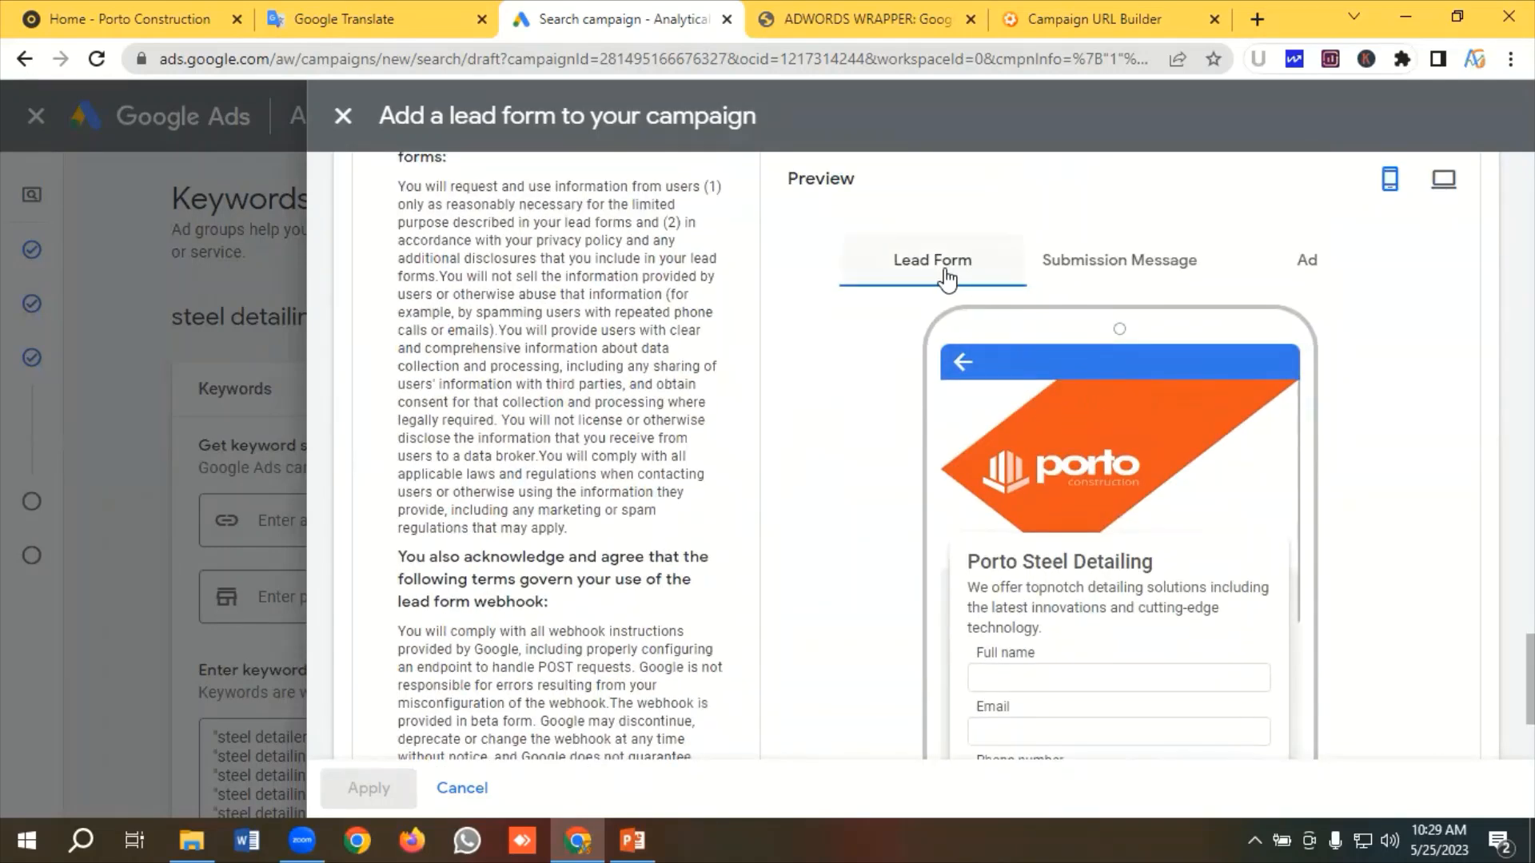
pyautogui.scroll(-2, 1033, 394)
pyautogui.scroll(-4, 1036, 412)
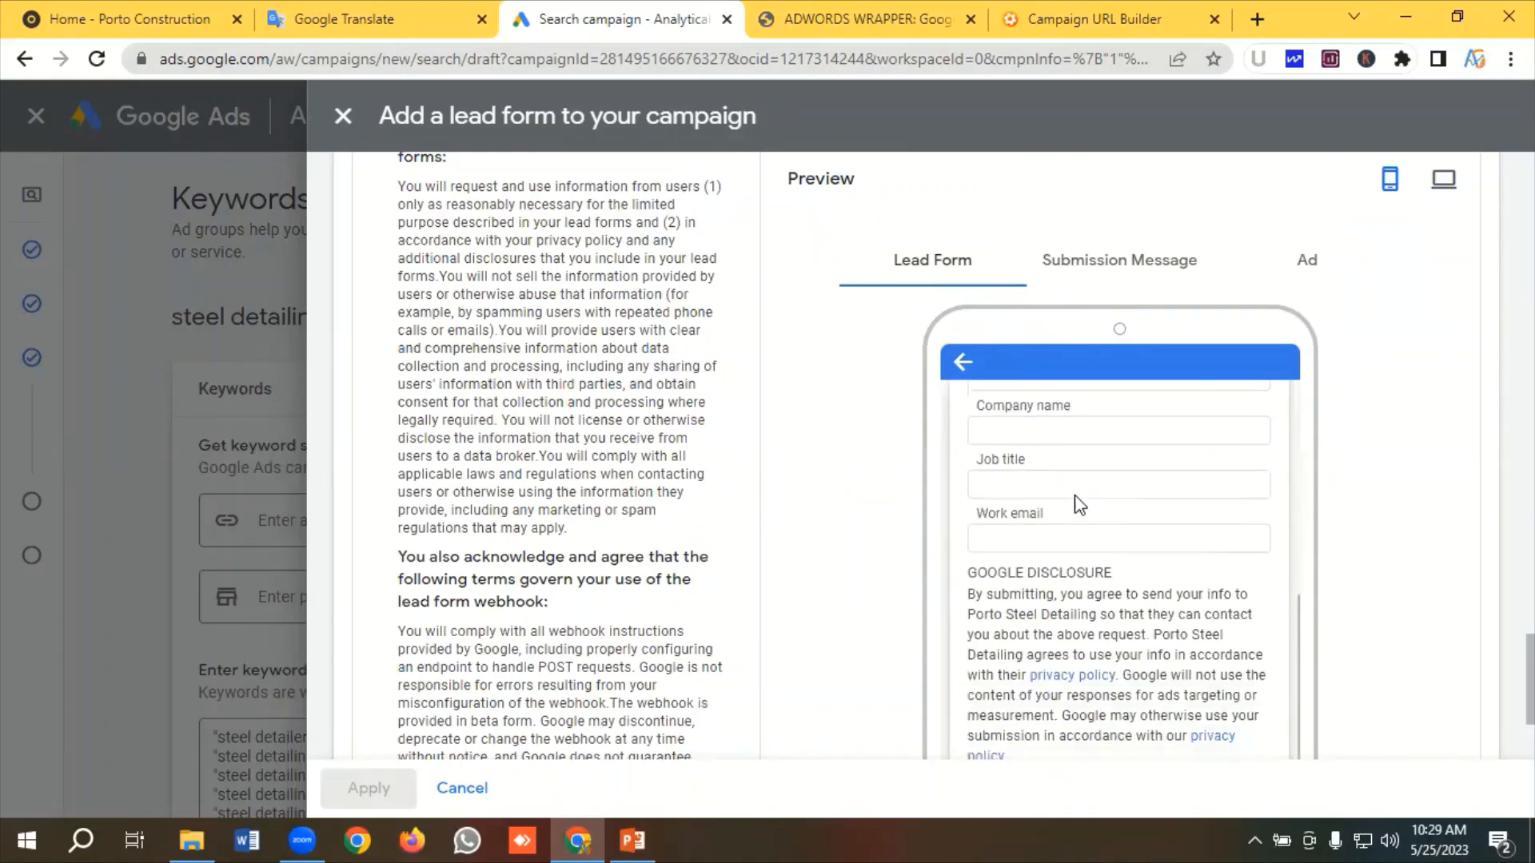
pyautogui.scroll(6, 1079, 495)
pyautogui.scroll(-5, 1079, 496)
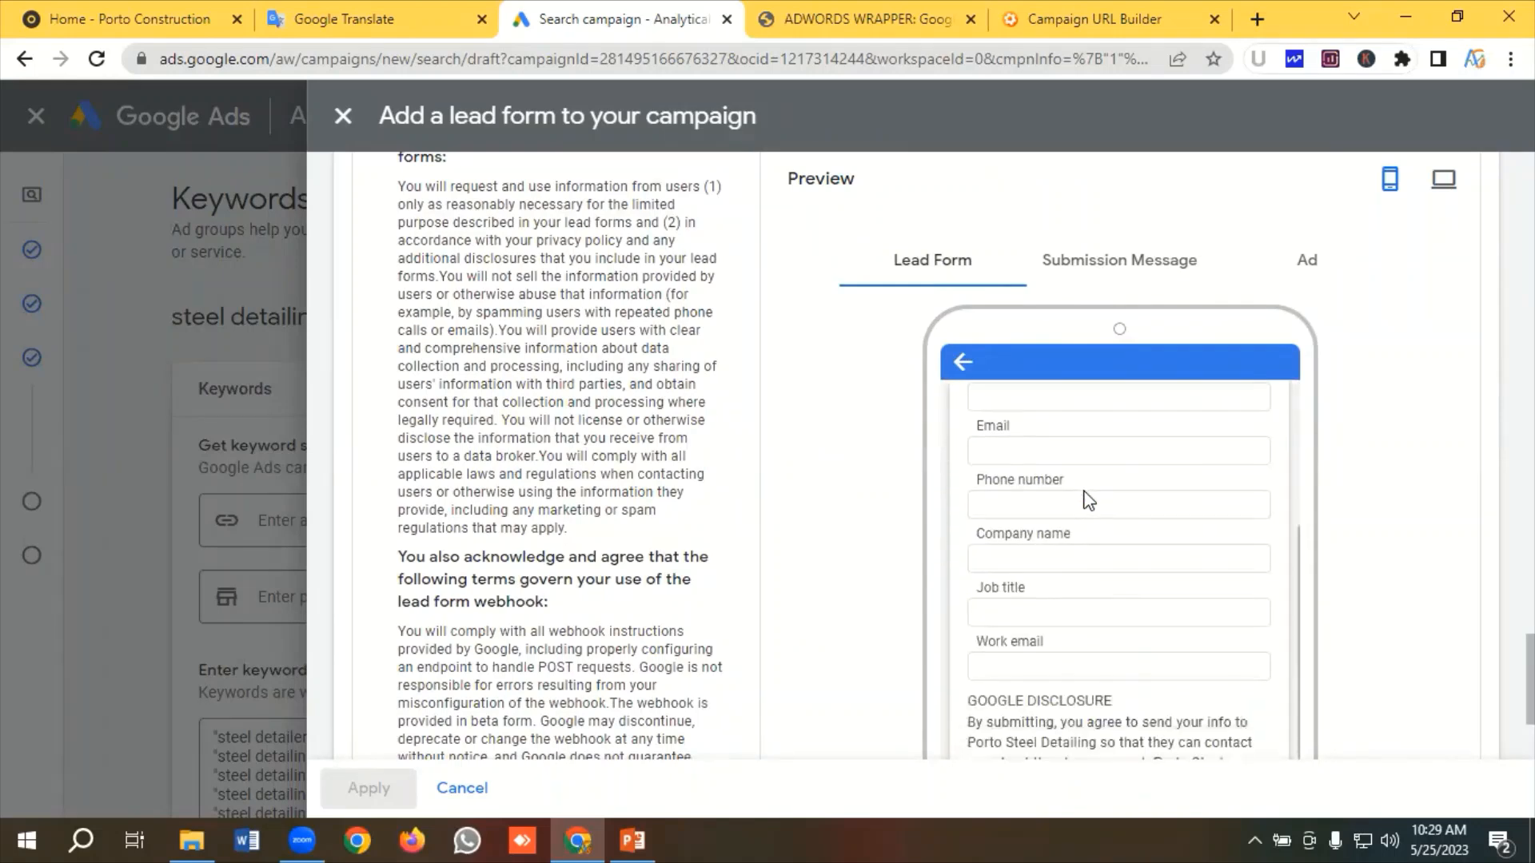
pyautogui.scroll(5, 1082, 491)
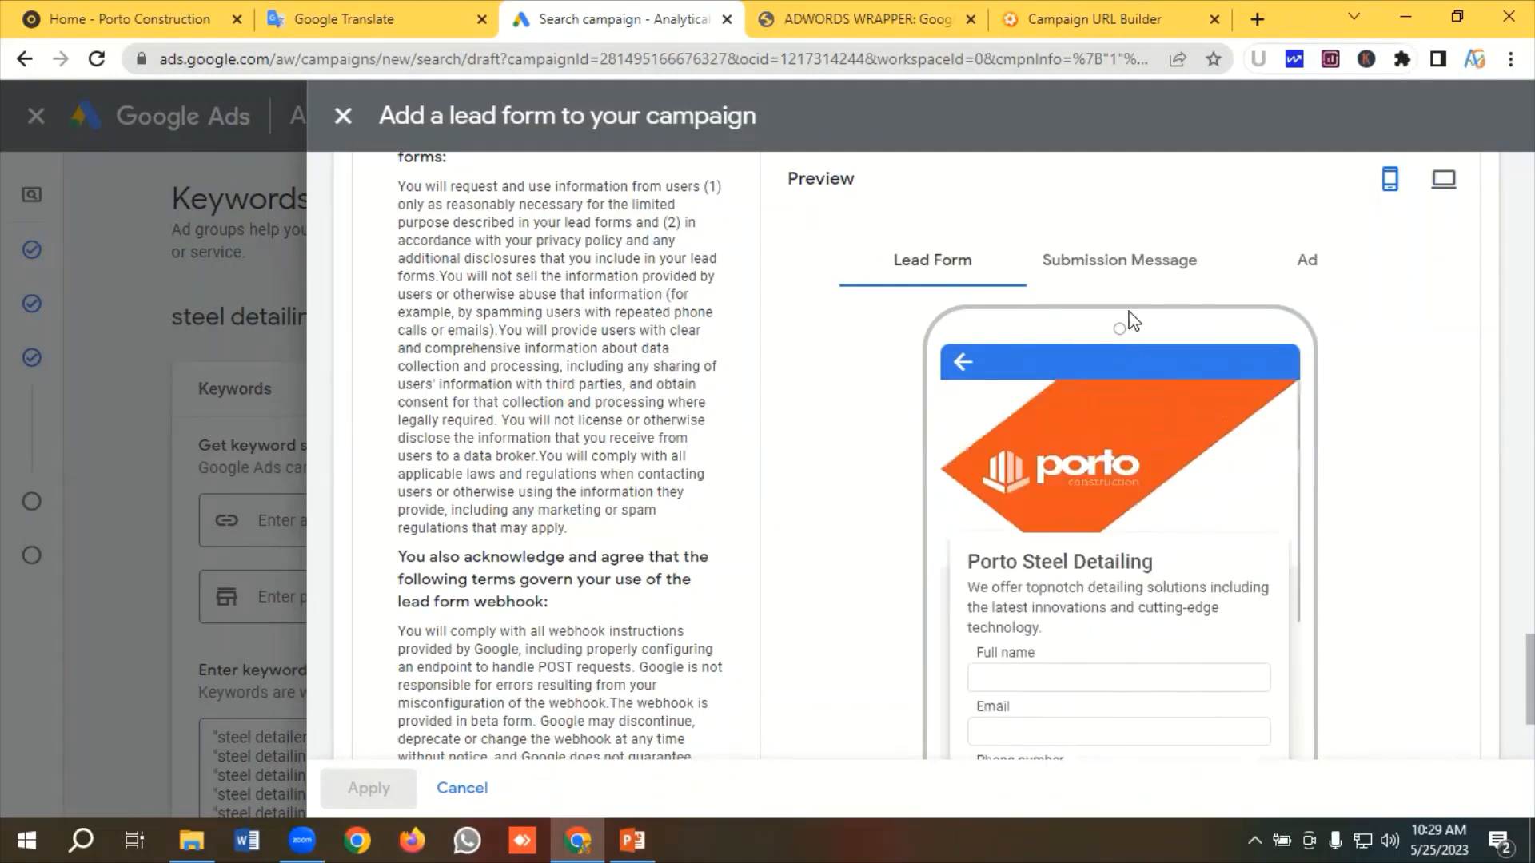
# Compare the submission message preview with the lead form preview
pyautogui.click(1090, 264)
pyautogui.scroll(-2, 1083, 384)
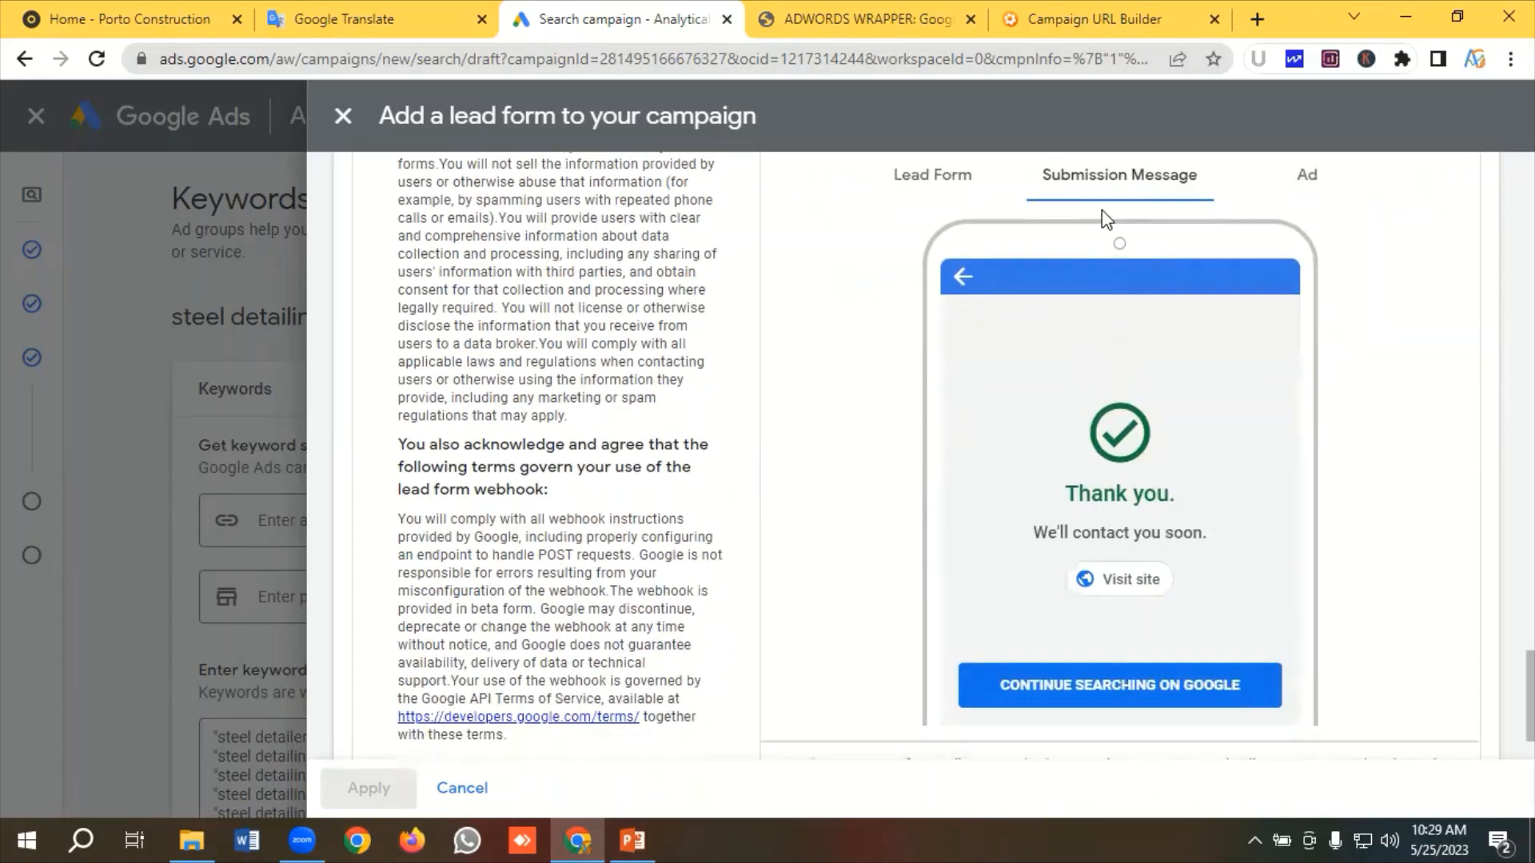
pyautogui.click(951, 186)
pyautogui.scroll(-2, 1068, 443)
pyautogui.scroll(-3, 1072, 442)
pyautogui.scroll(6, 1077, 444)
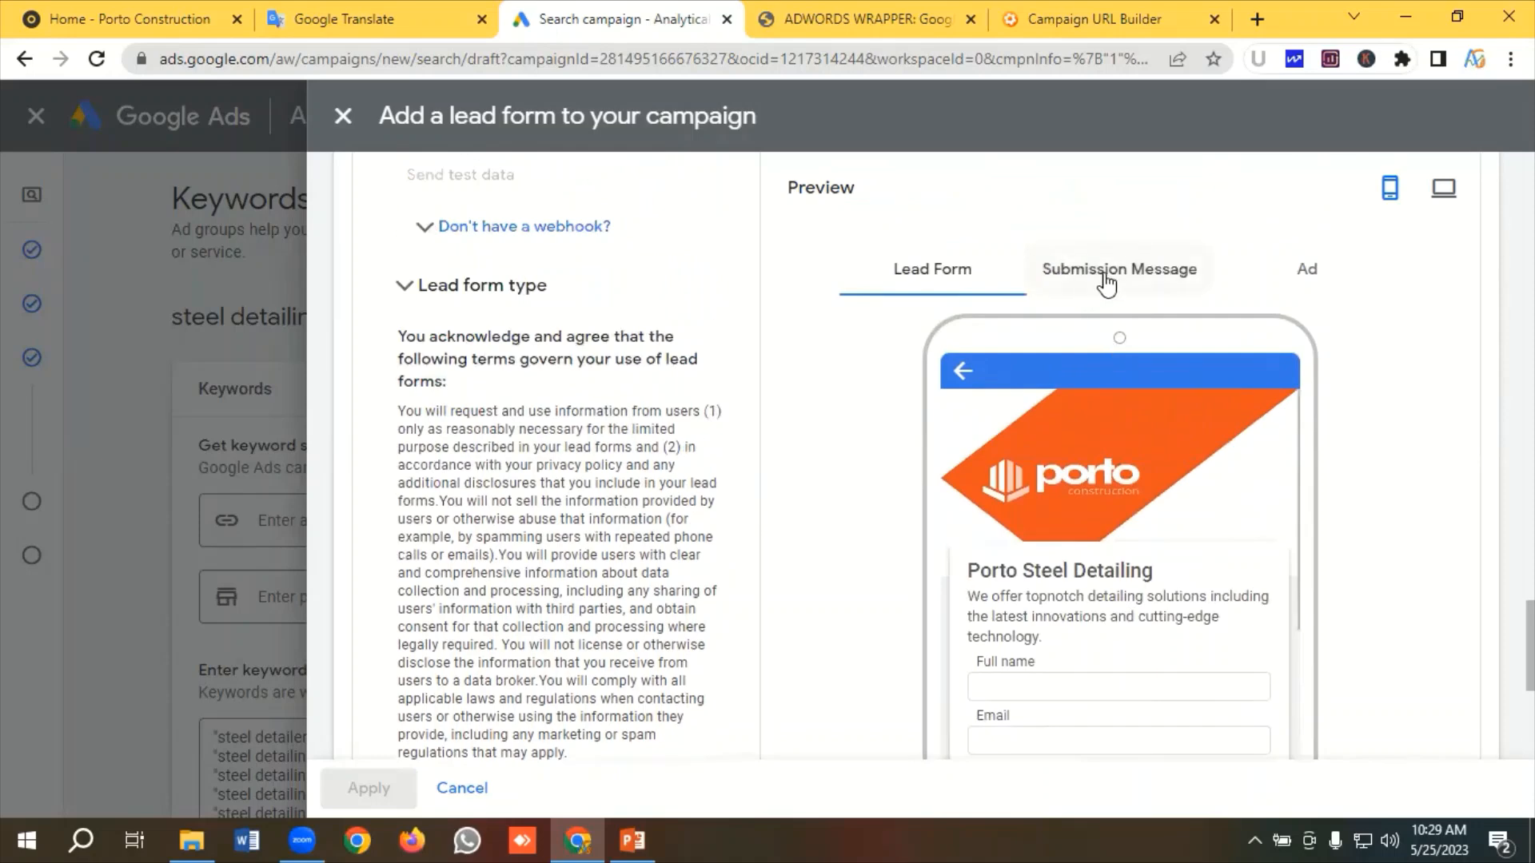
pyautogui.click(1106, 280)
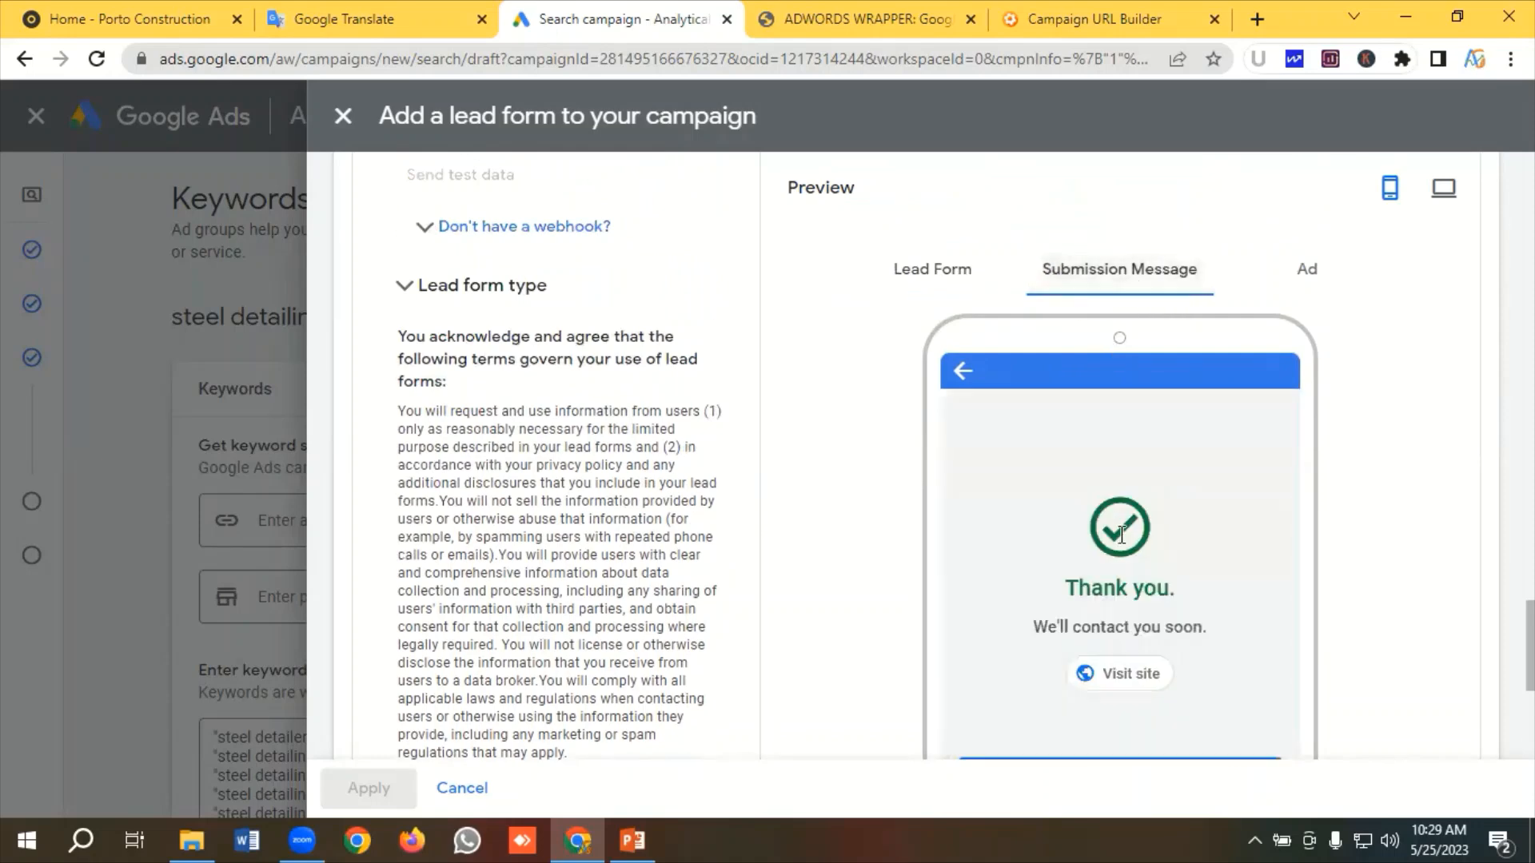
# Check how the lead form looks in the ad preview, save the form and apply it to the campaign
pyautogui.click(1309, 292)
pyautogui.scroll(-5, 1144, 407)
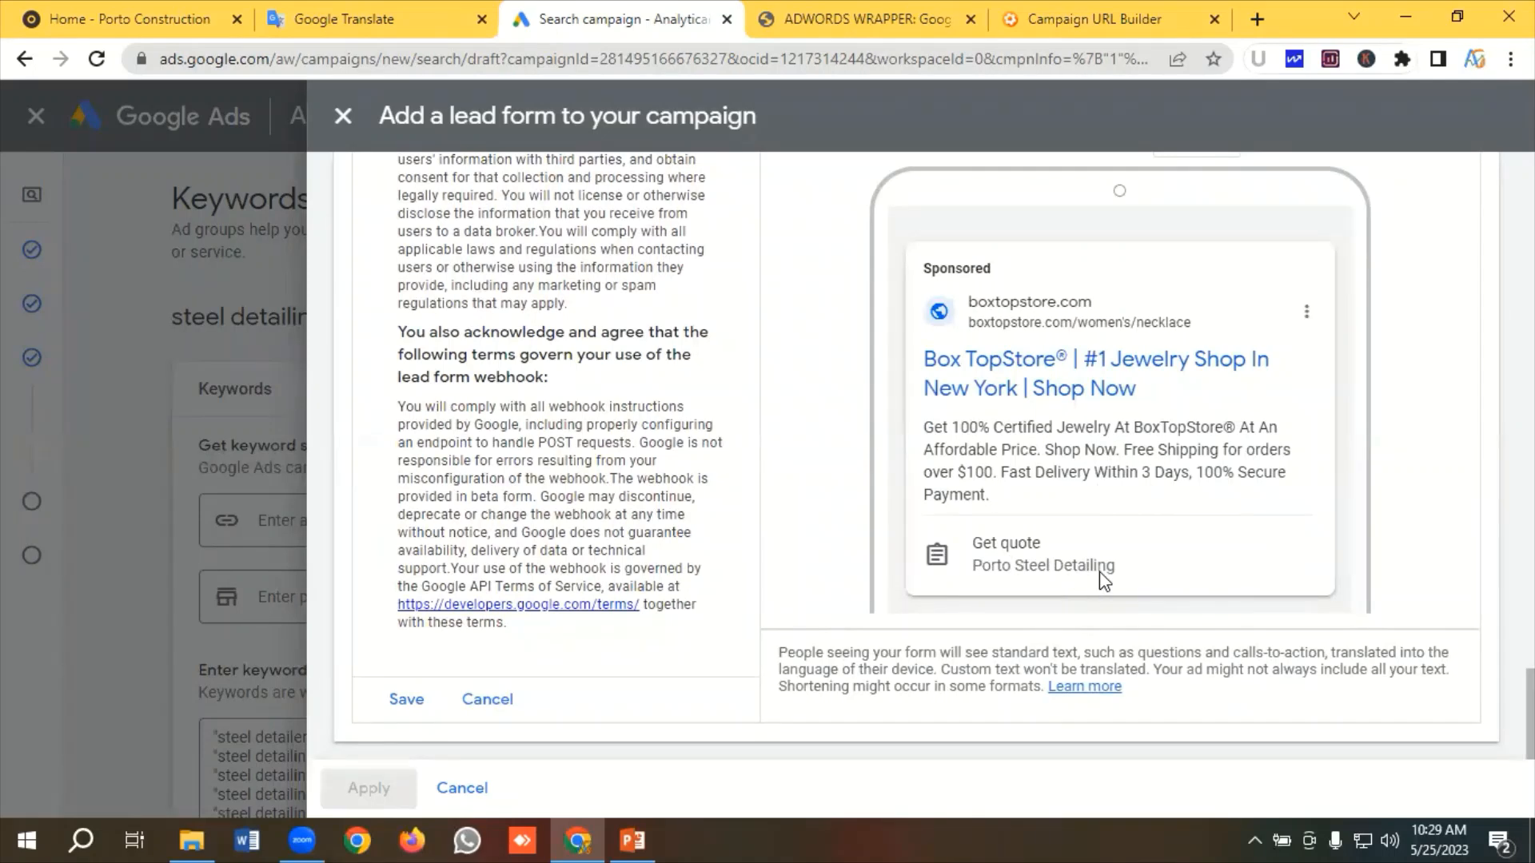
pyautogui.click(412, 707)
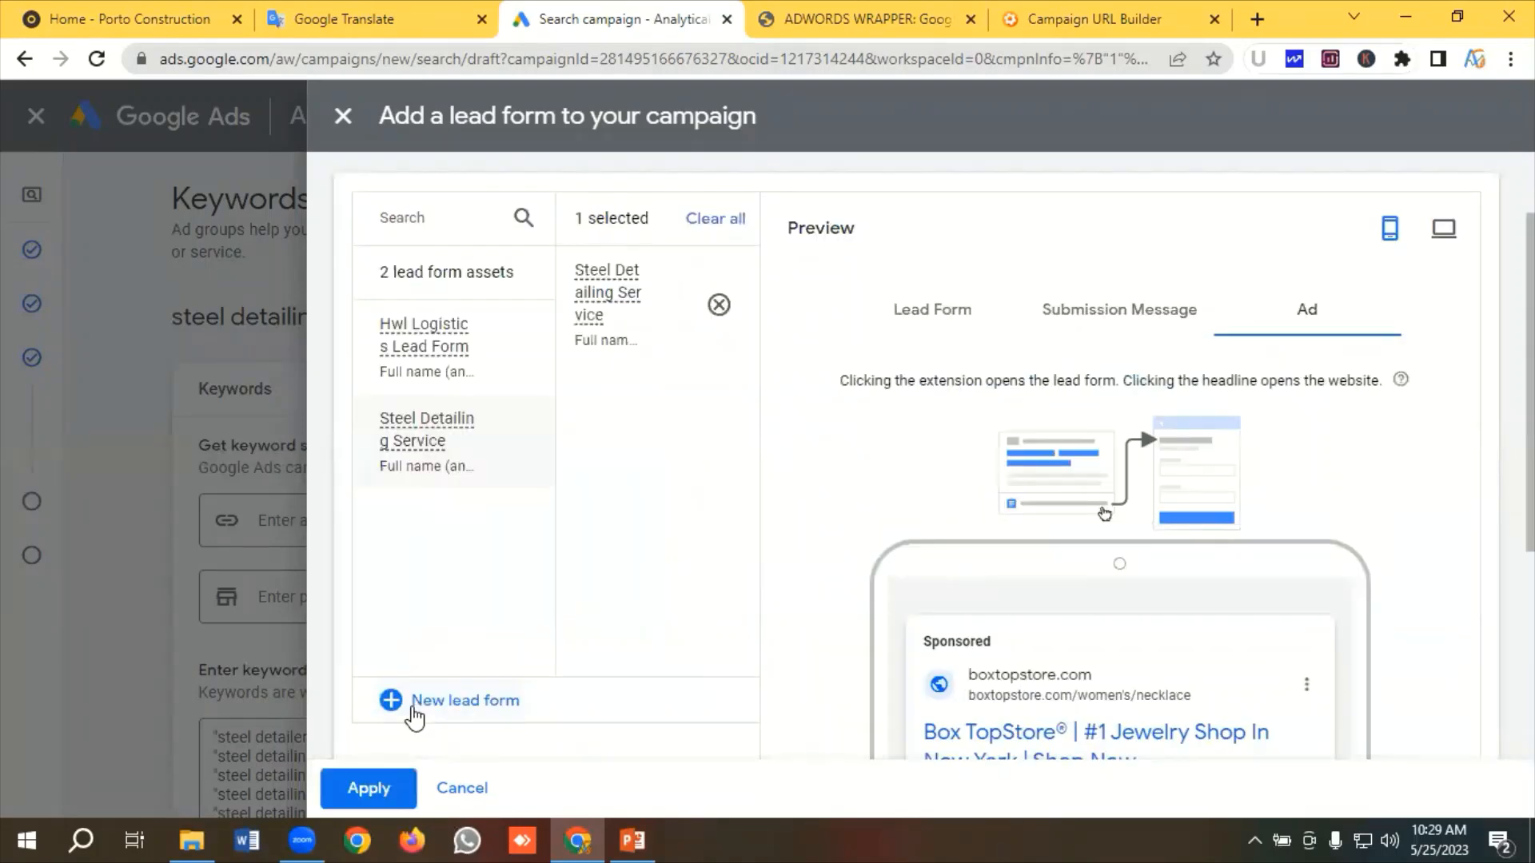
pyautogui.click(368, 789)
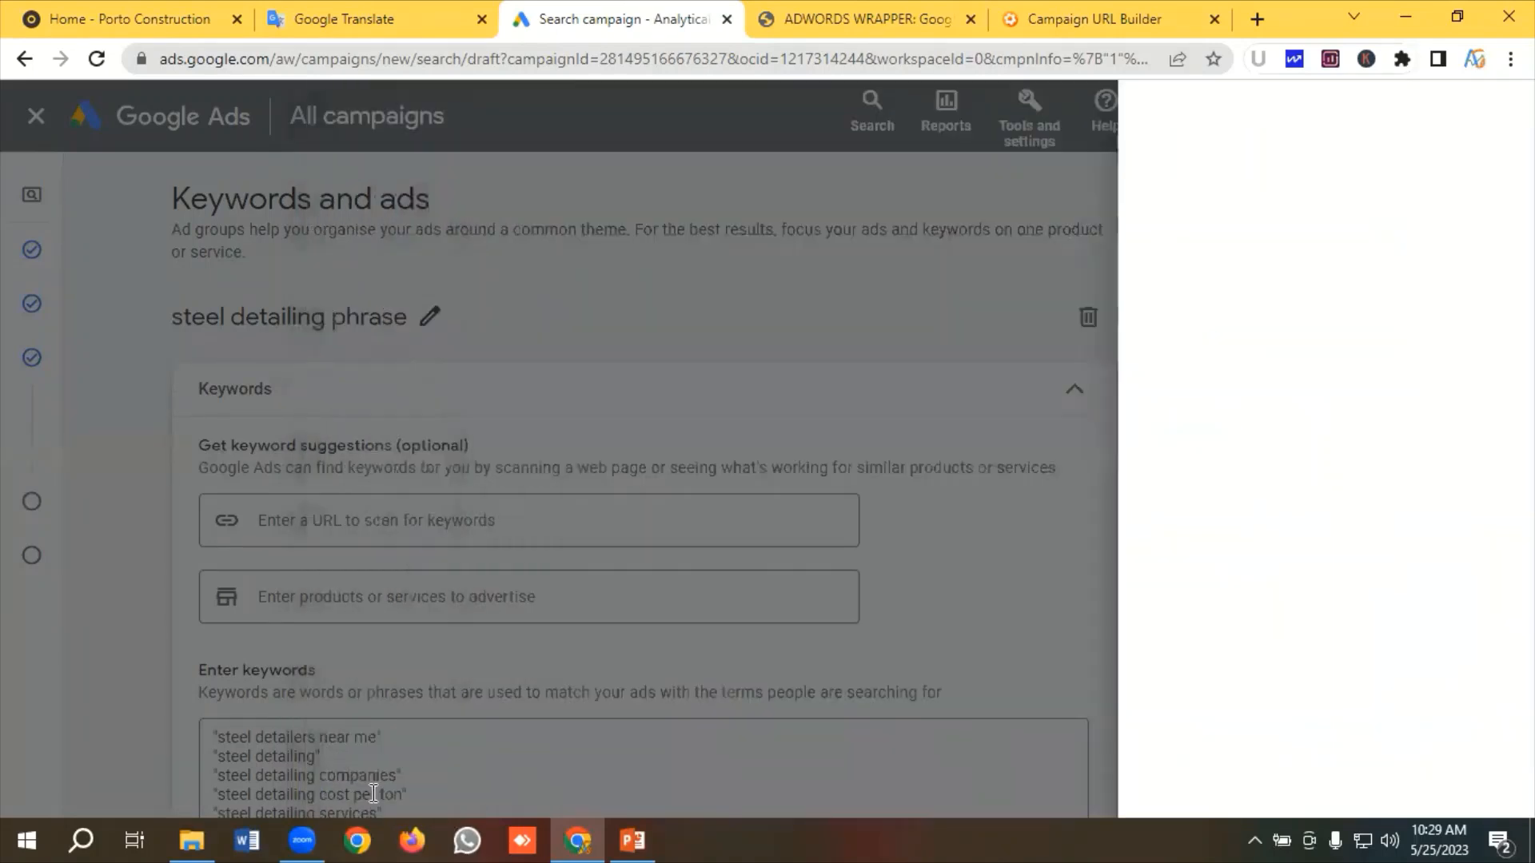
# Finish editing the steel detailing ad and continue to the campaign's budget settings
pyautogui.scroll(-5, 447, 512)
pyautogui.scroll(-10, 387, 552)
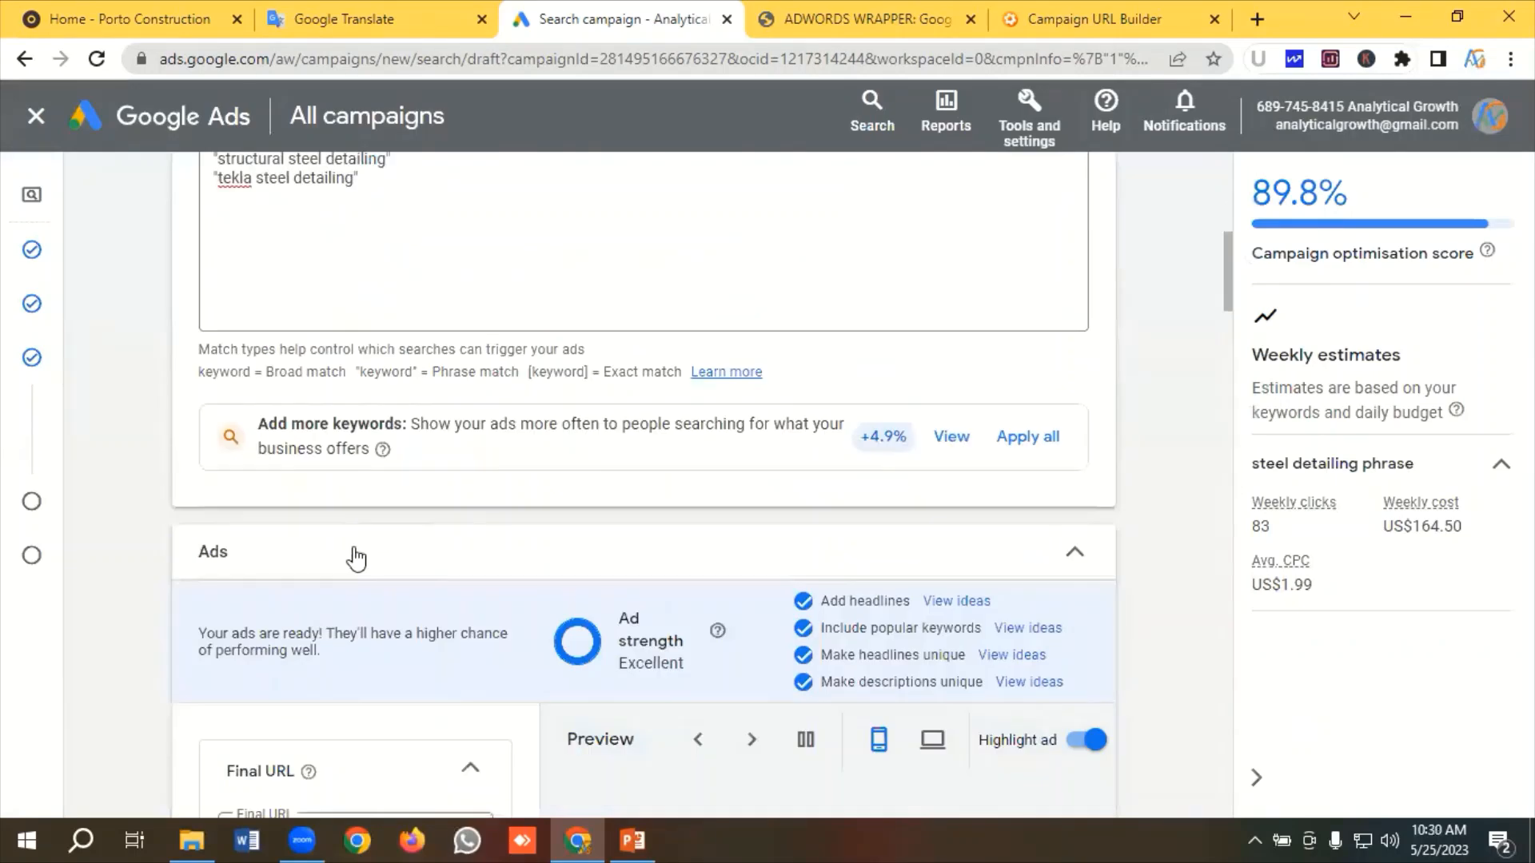
pyautogui.scroll(-15, 344, 571)
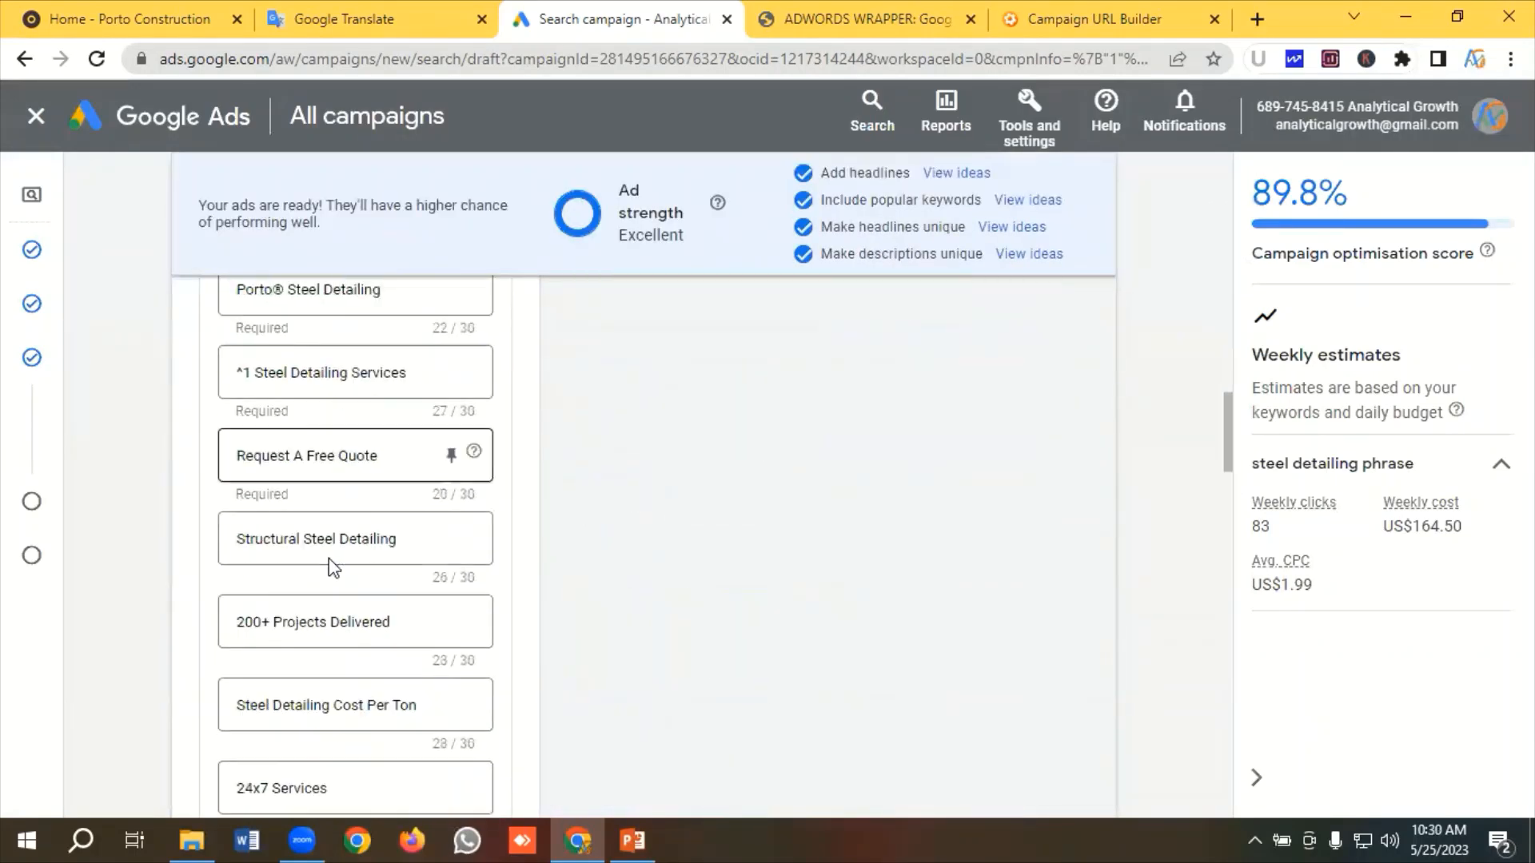
pyautogui.scroll(-15, 352, 574)
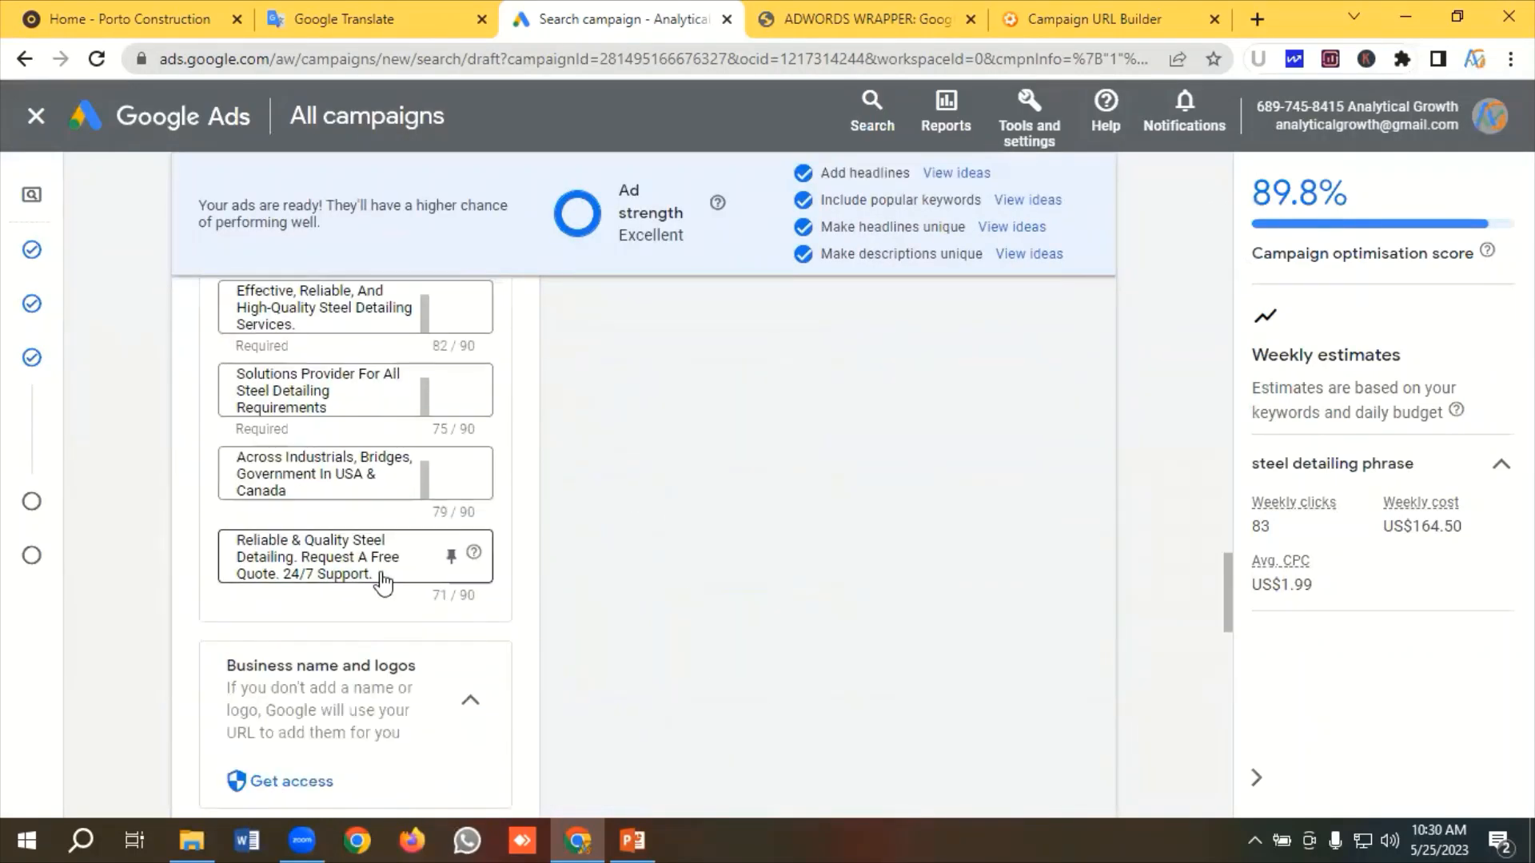
pyautogui.scroll(-5, 349, 574)
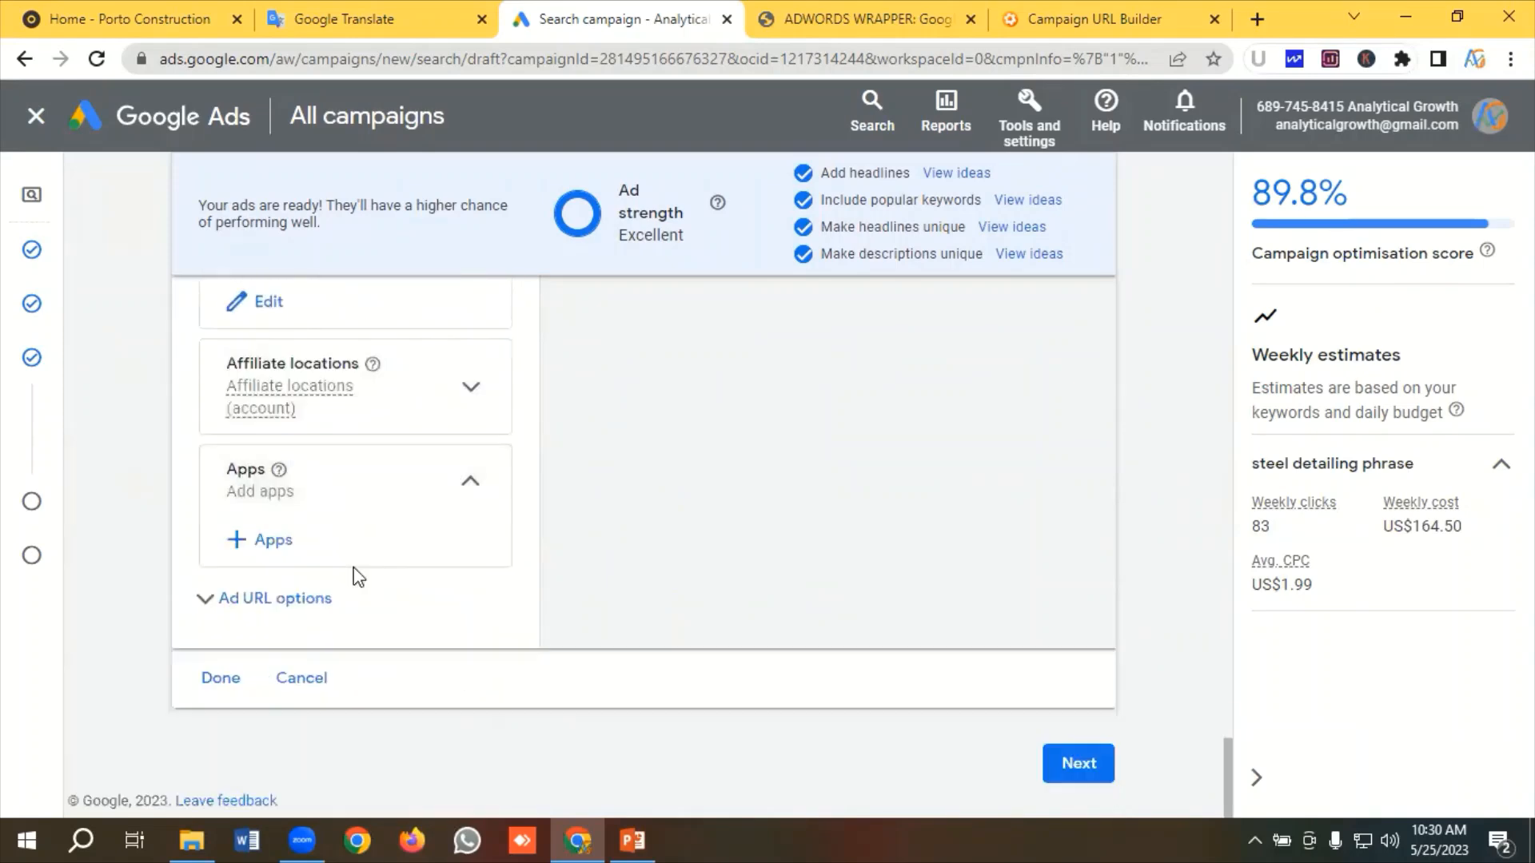
pyautogui.click(218, 680)
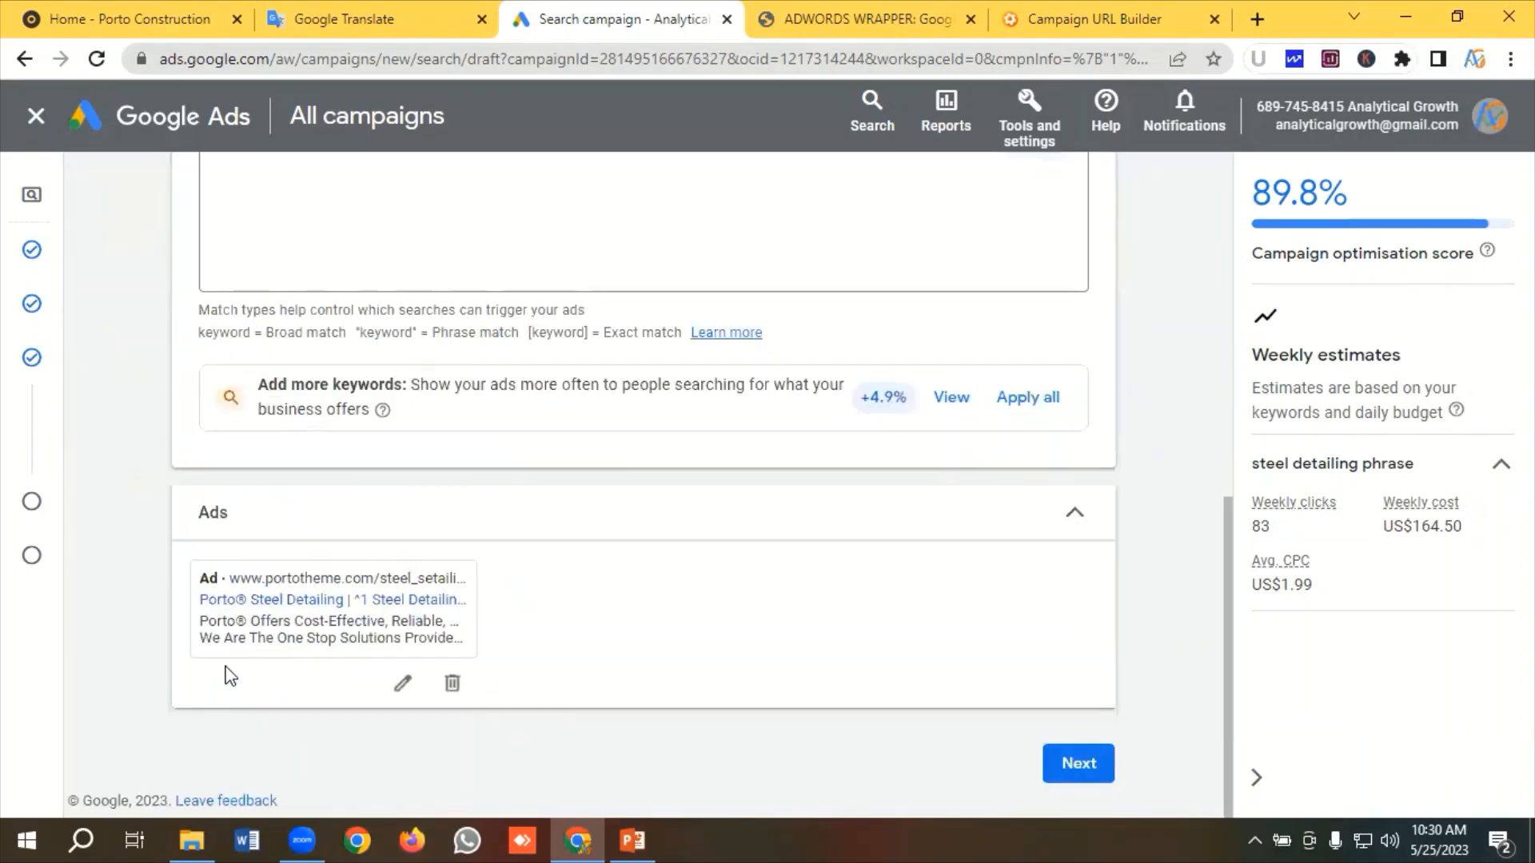
pyautogui.click(1077, 765)
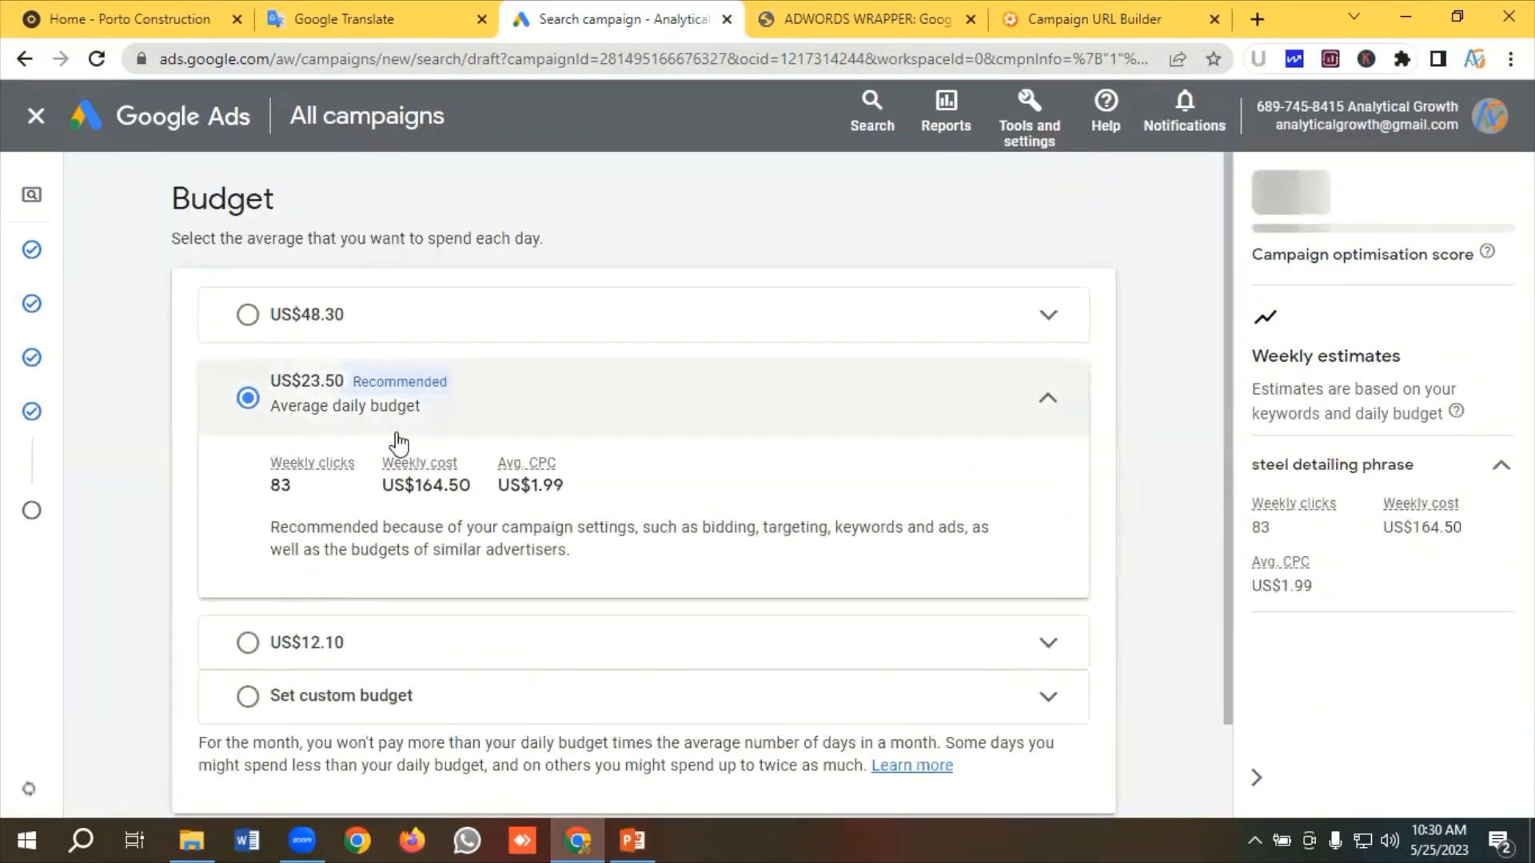
# Set a custom average daily budget of US$25 for the campaign and continue to the final review
pyautogui.scroll(-2, 399, 443)
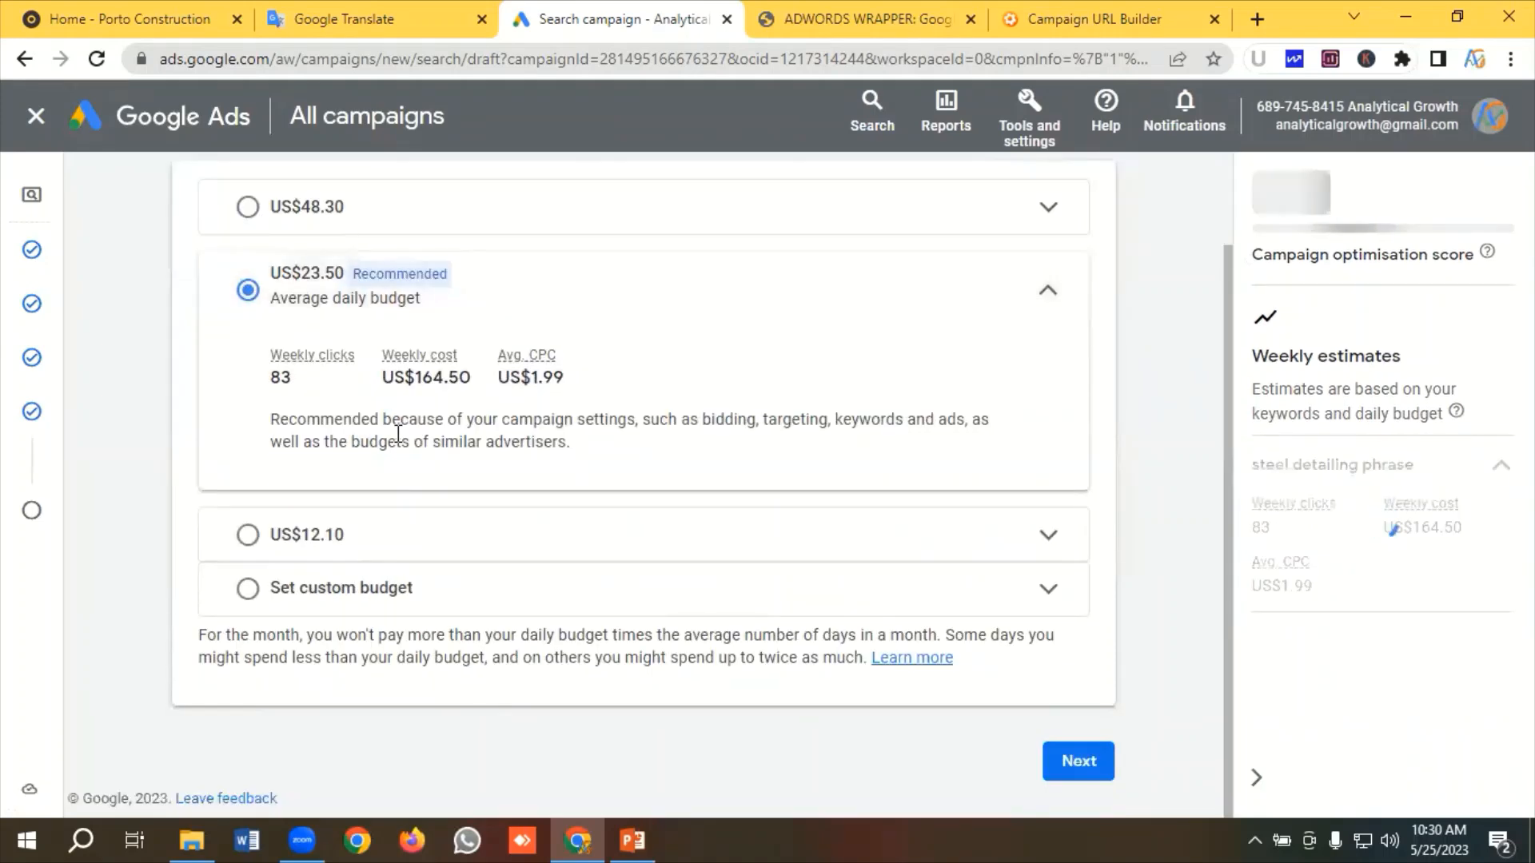
pyautogui.click(258, 591)
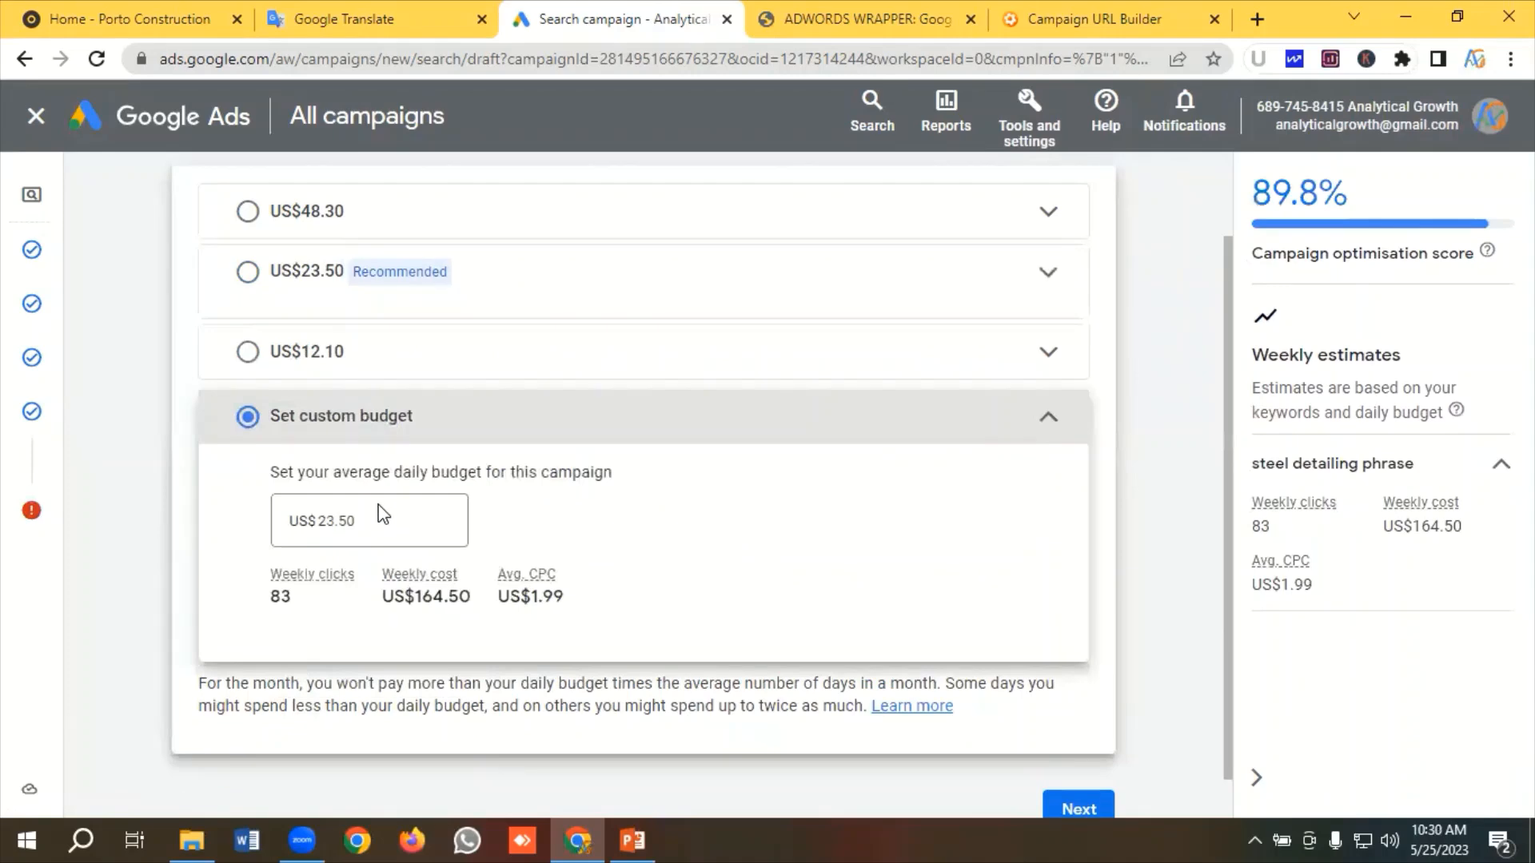
pyautogui.moveTo(380, 495); pyautogui.dragTo(323, 495)
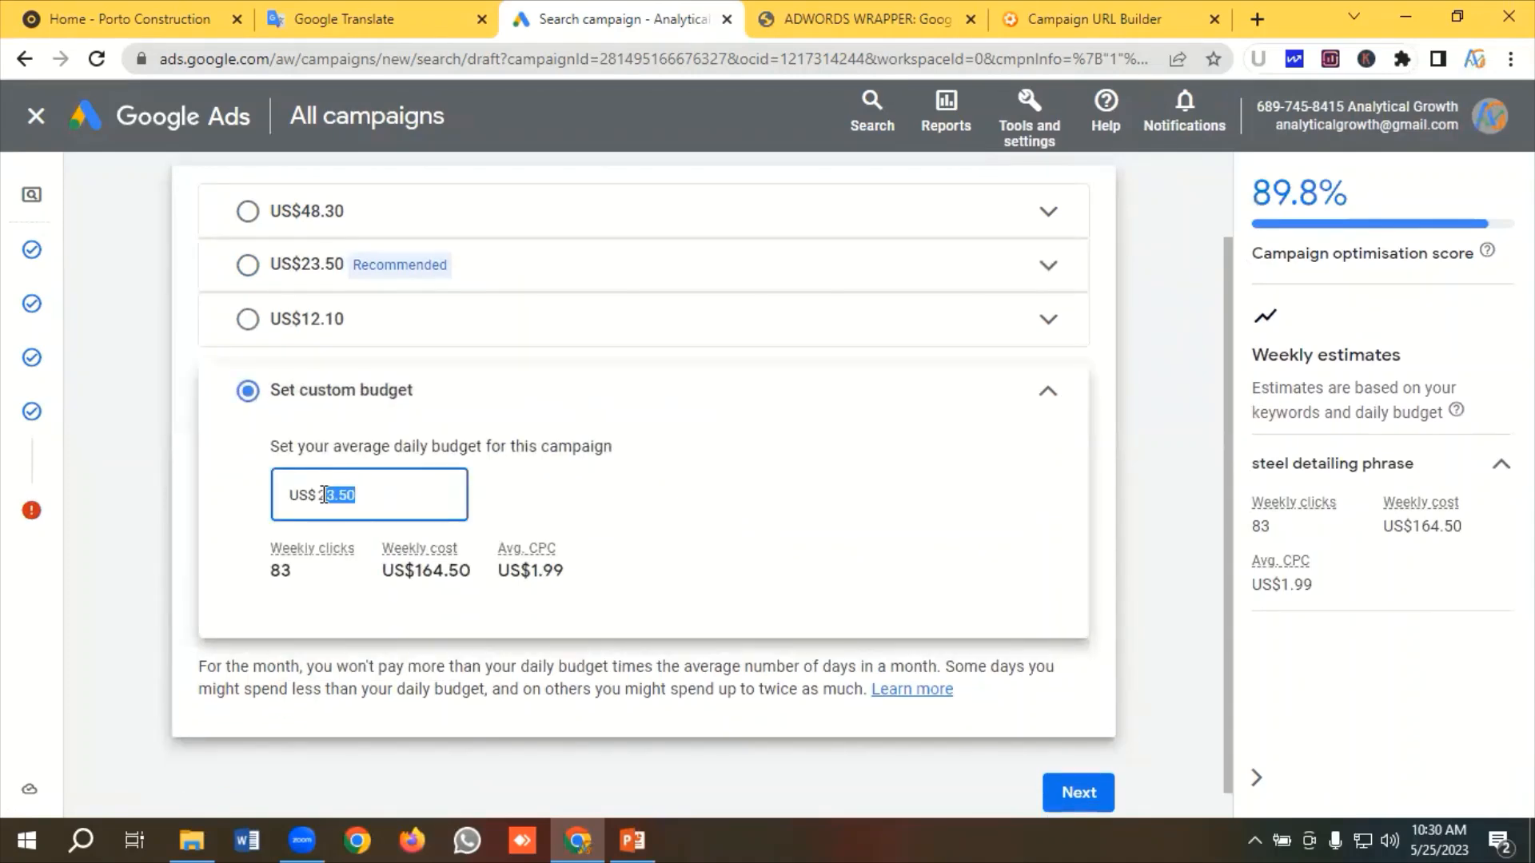
pyautogui.press('BackSpace')
pyautogui.write('25')
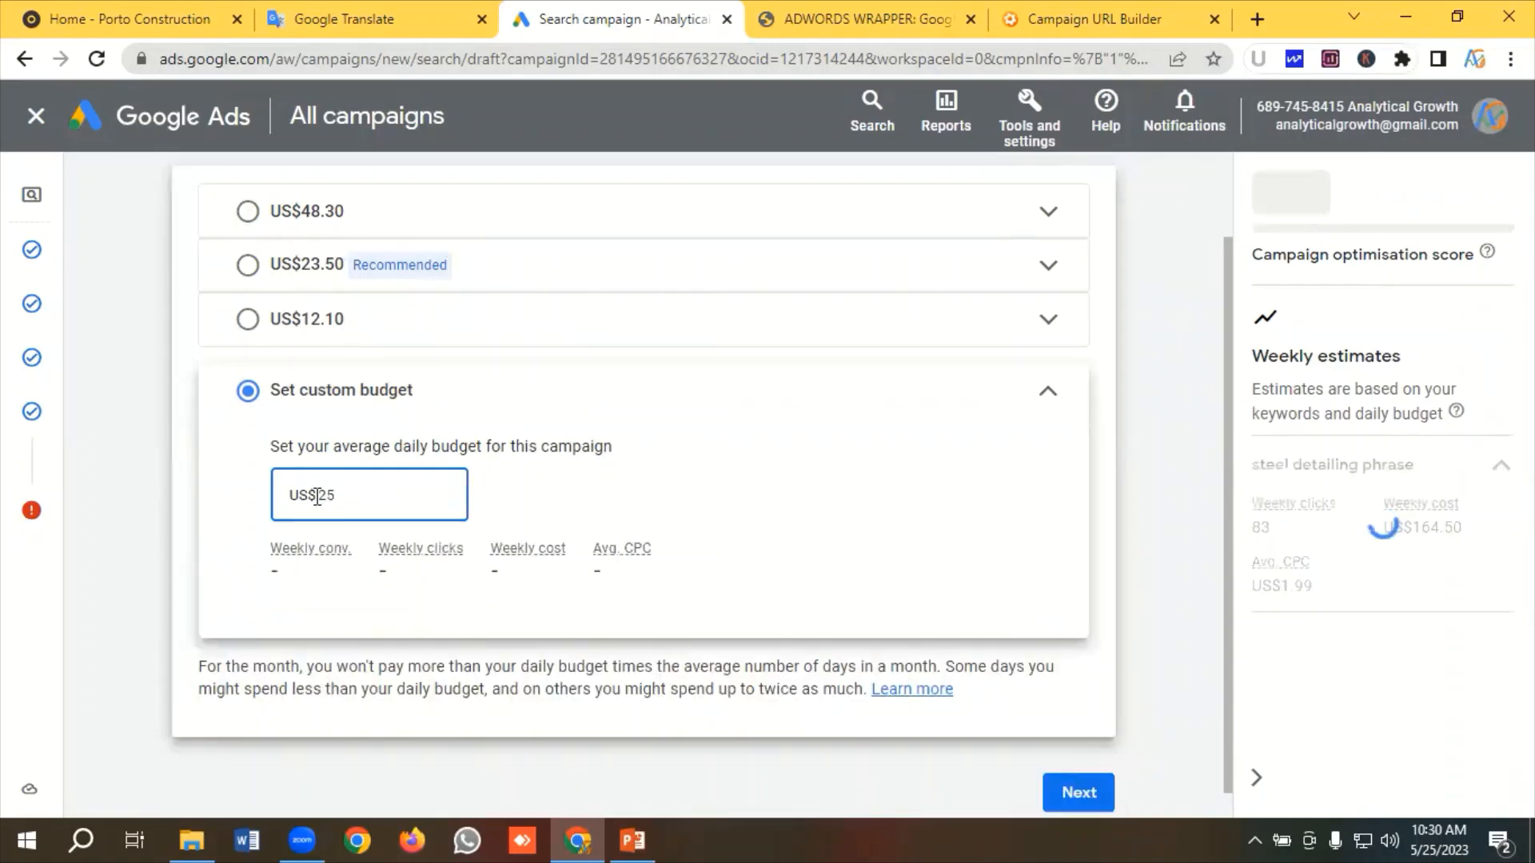
pyautogui.click(1079, 792)
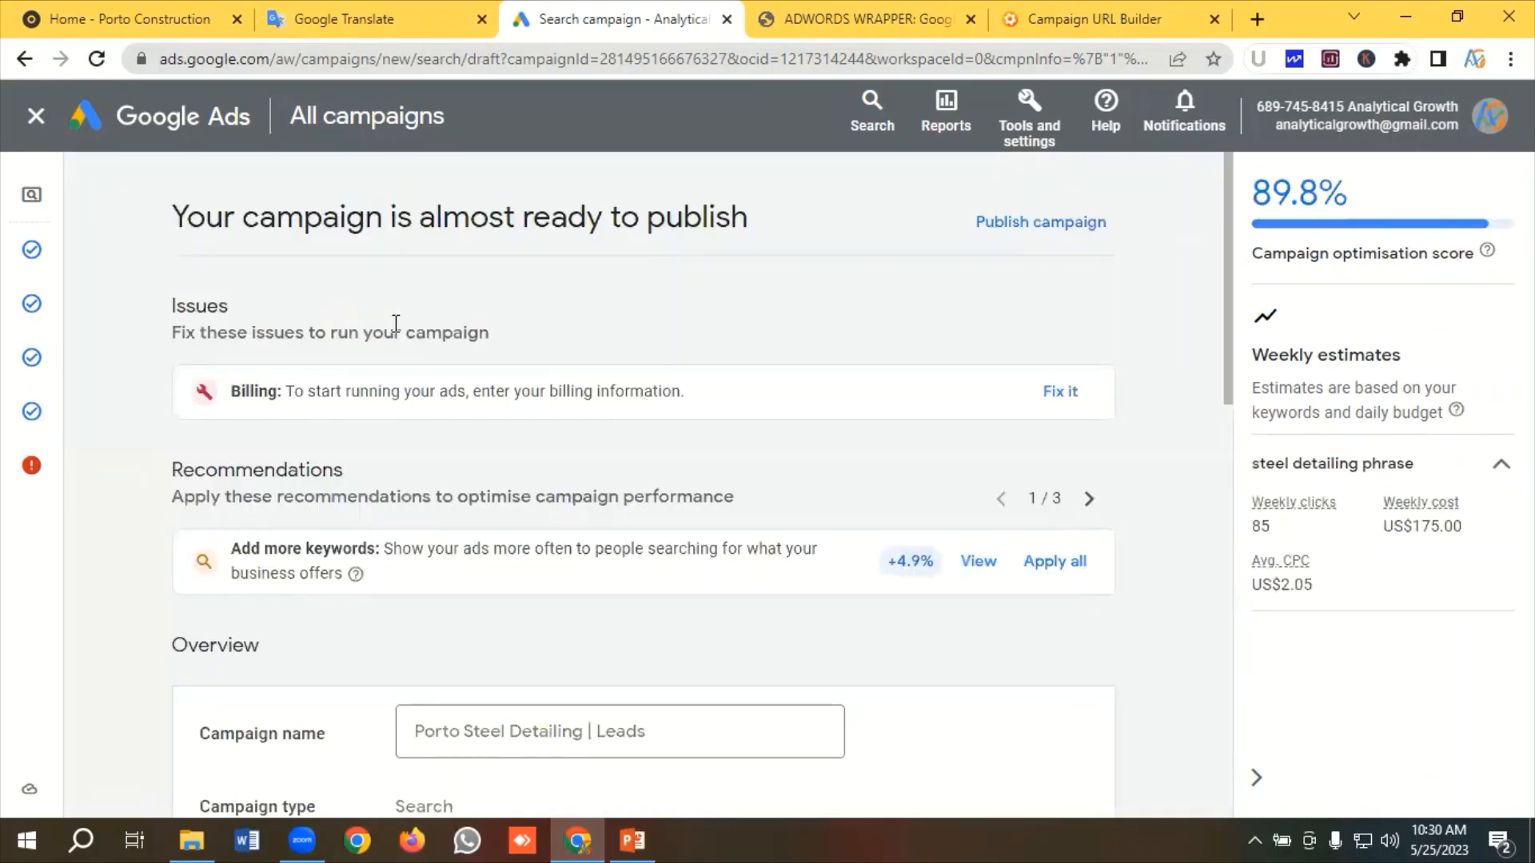
# Review the campaign summary, including issues, overview, bidding, campaign settings, keywords, ads and budget
pyautogui.scroll(-1, 336, 321)
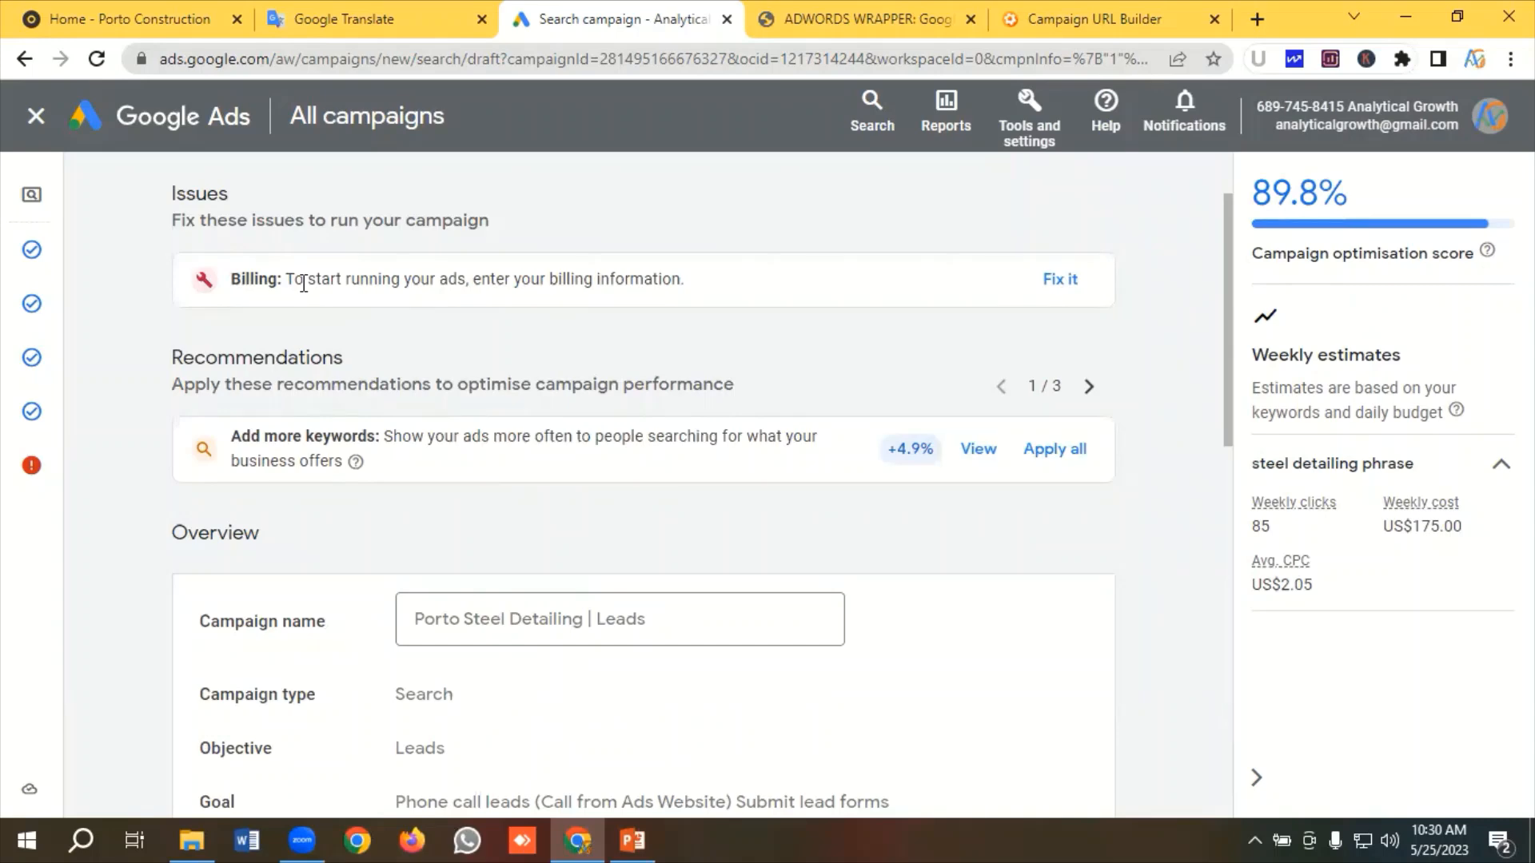
pyautogui.scroll(-1, 303, 284)
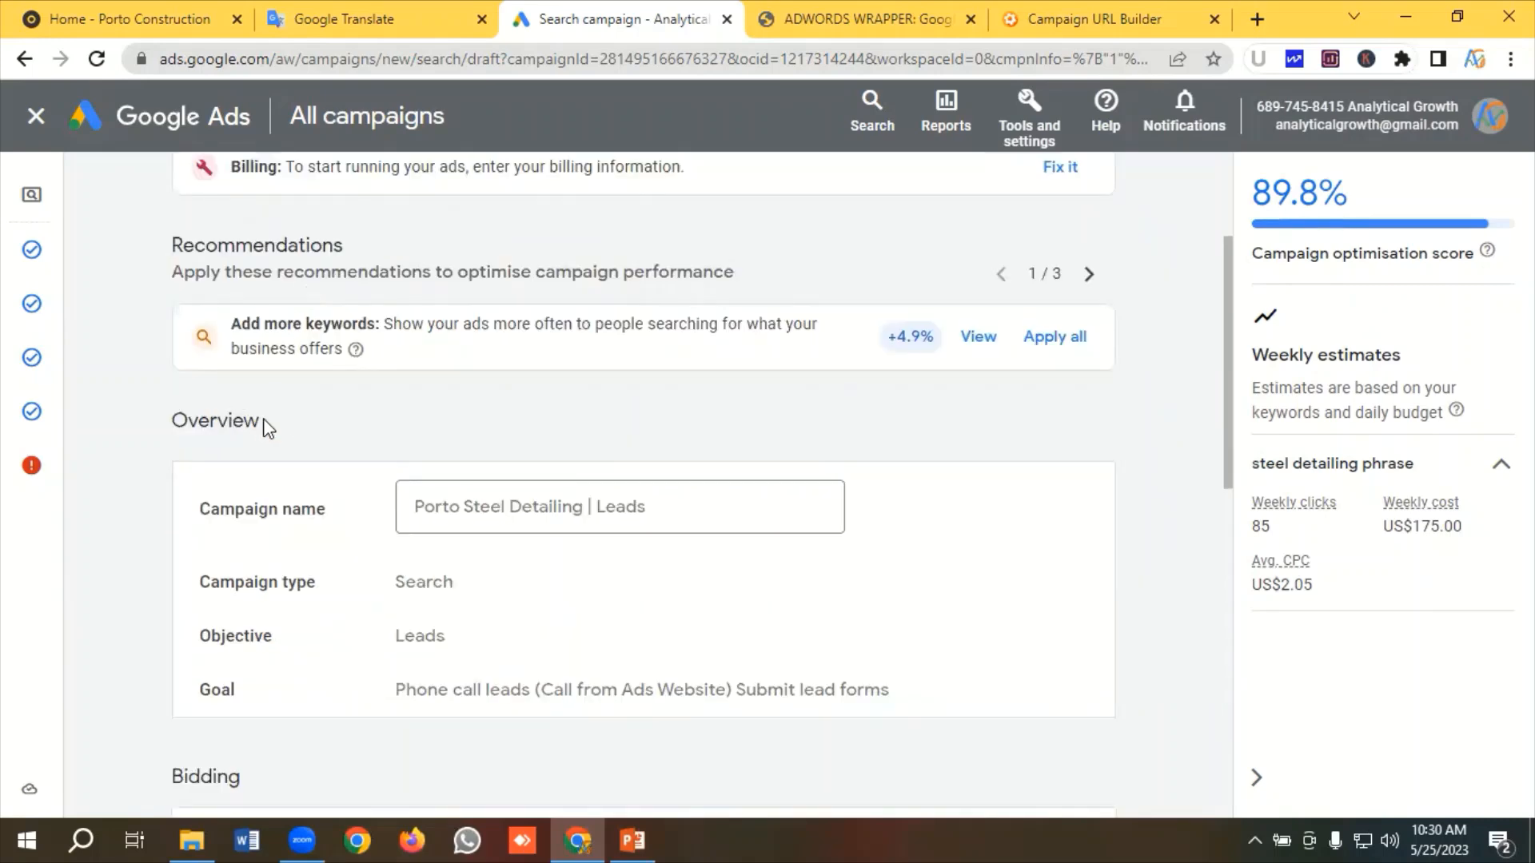
pyautogui.scroll(-1, 301, 411)
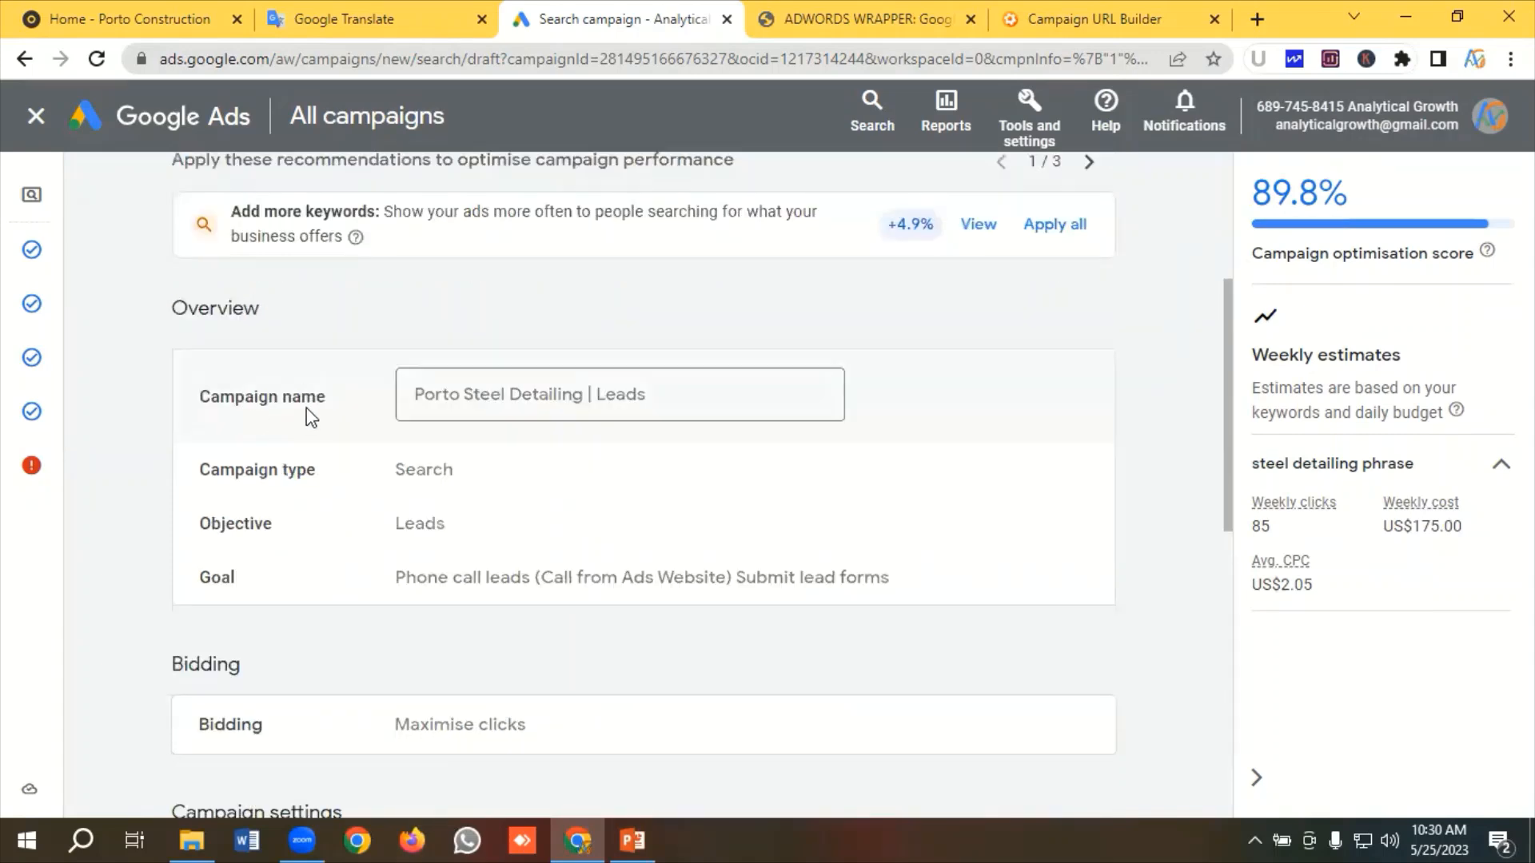
pyautogui.scroll(-2, 352, 435)
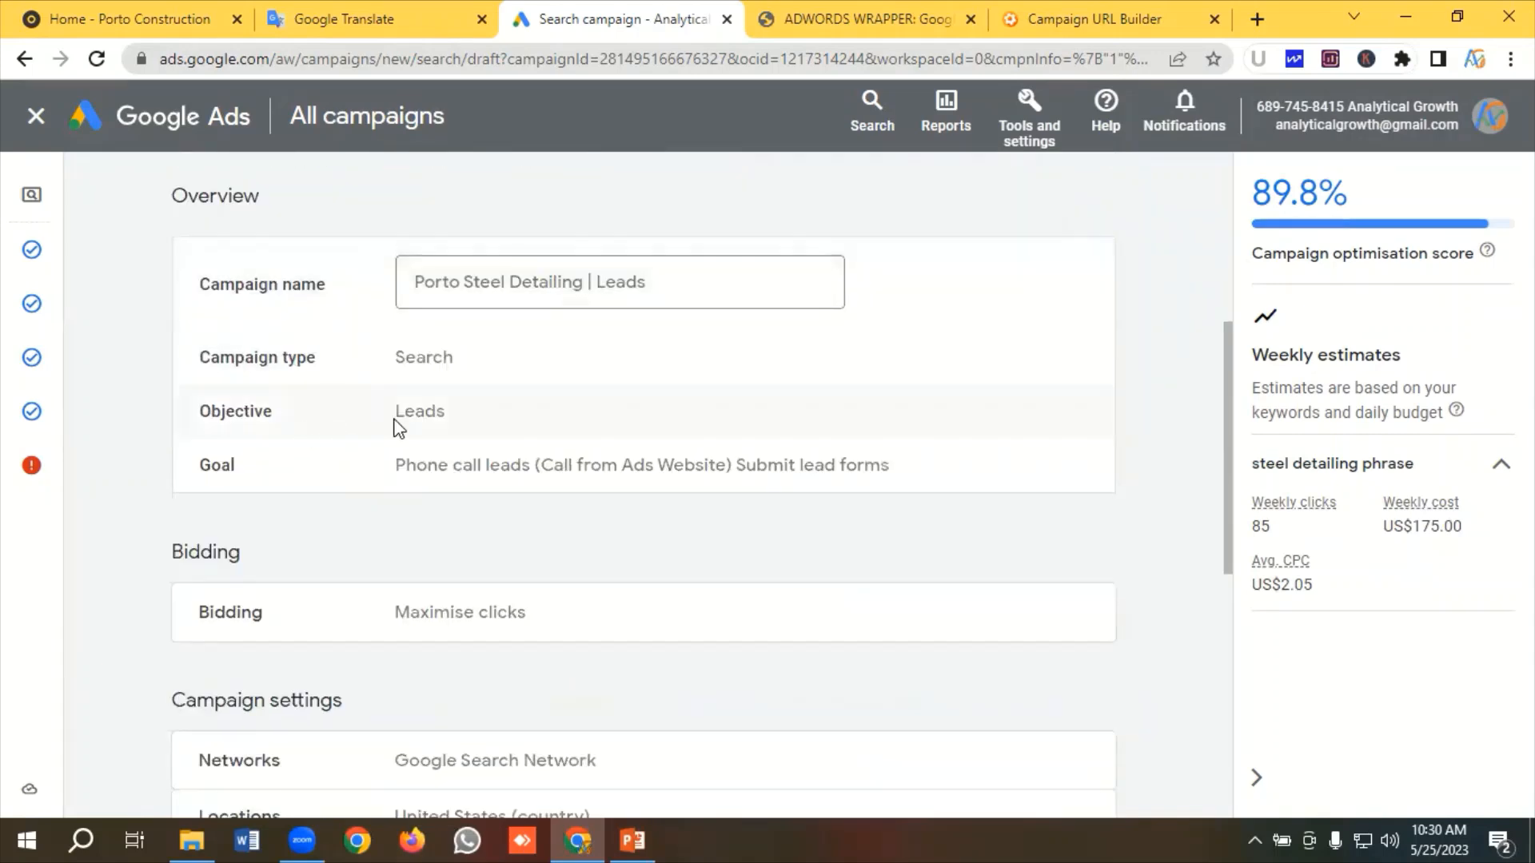
pyautogui.scroll(-1, 372, 424)
pyautogui.scroll(-1, 336, 432)
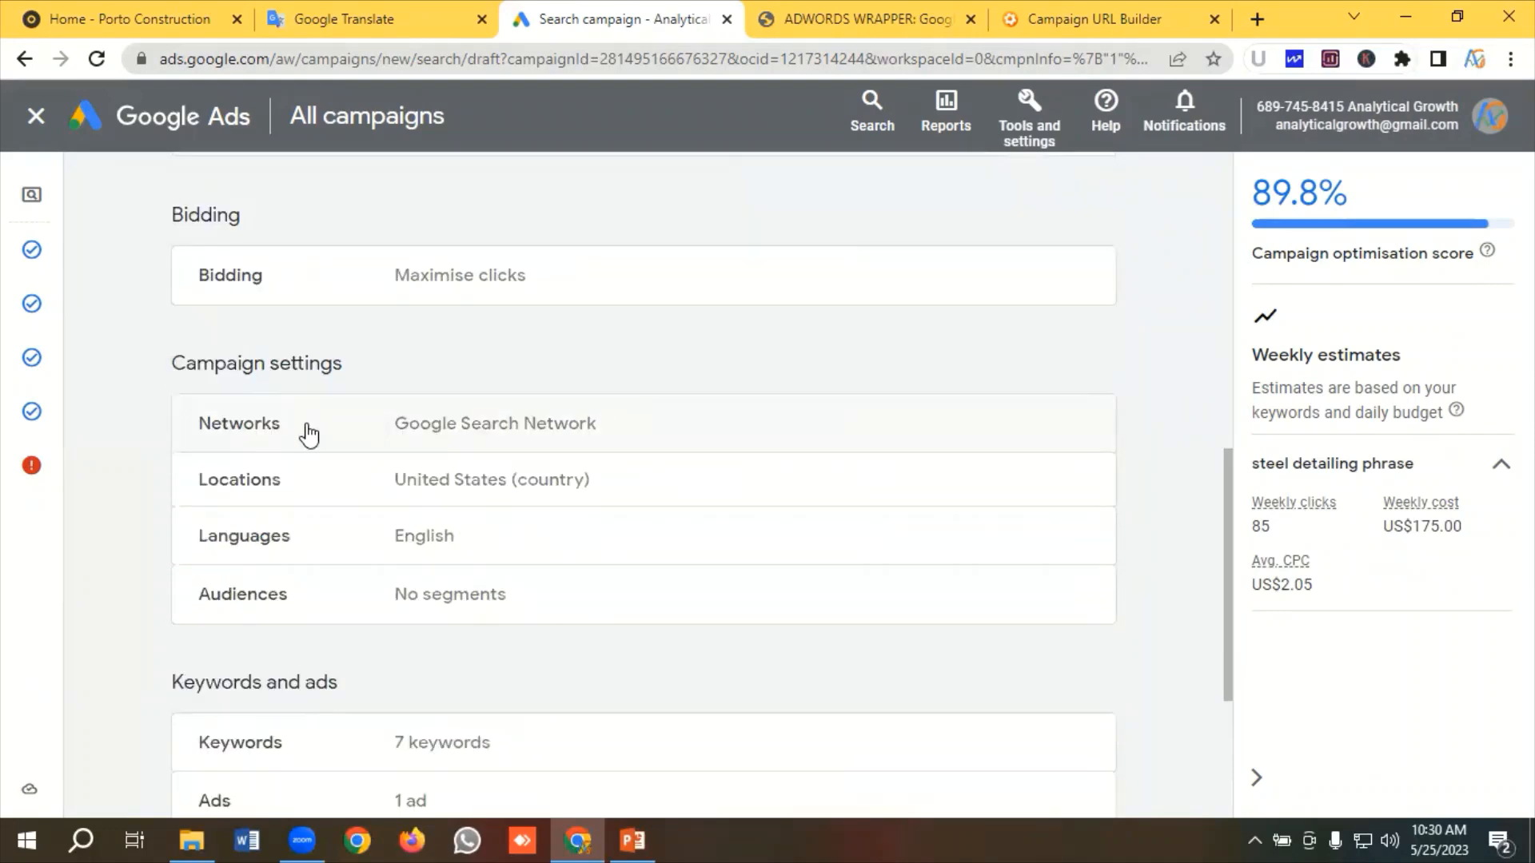
pyautogui.scroll(-1, 399, 435)
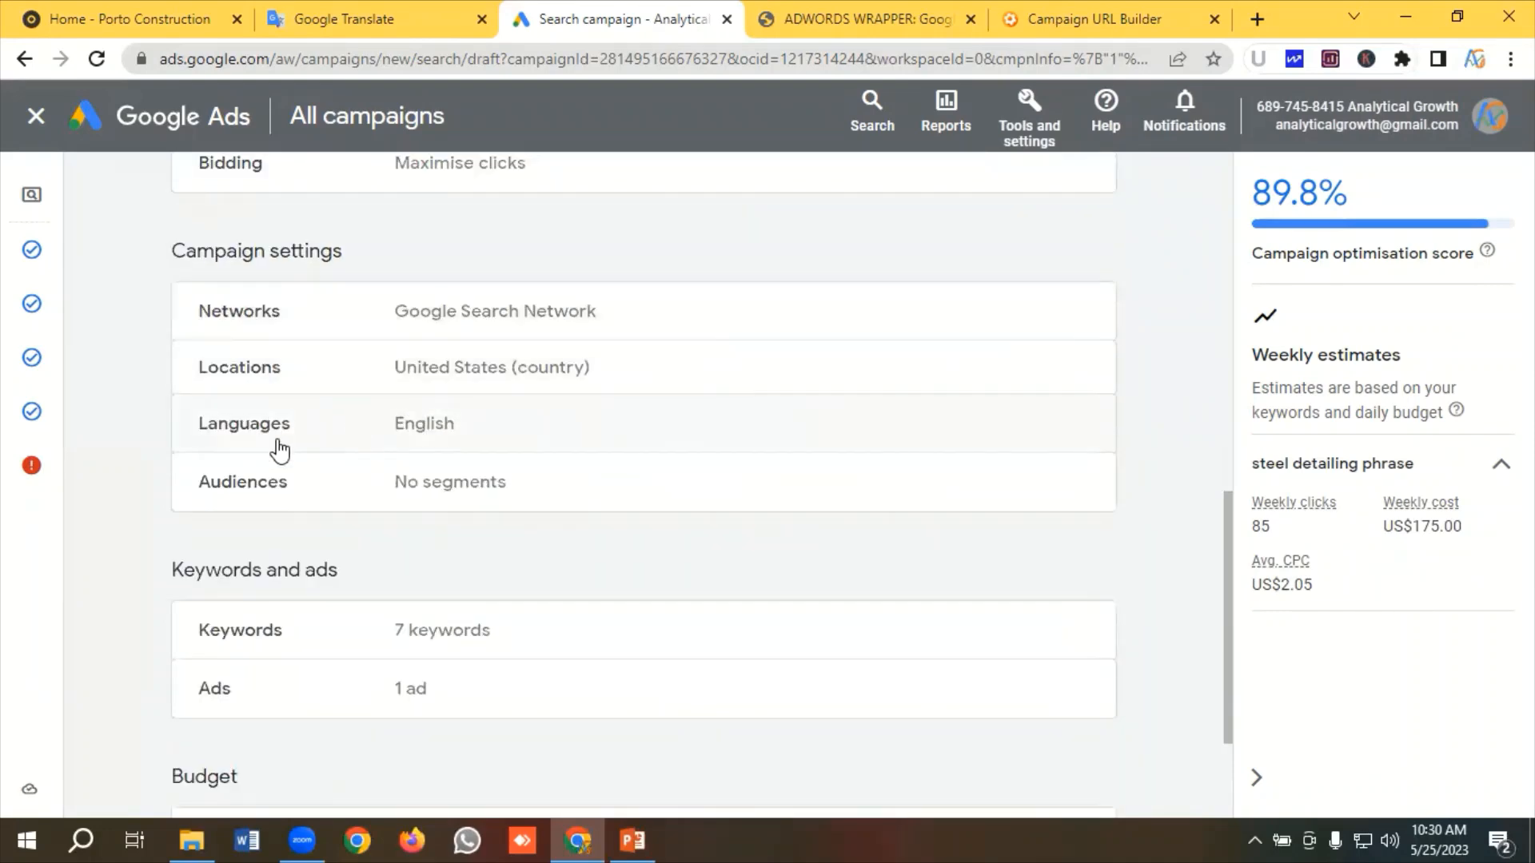
pyautogui.scroll(-1, 400, 436)
pyautogui.scroll(-1, 448, 421)
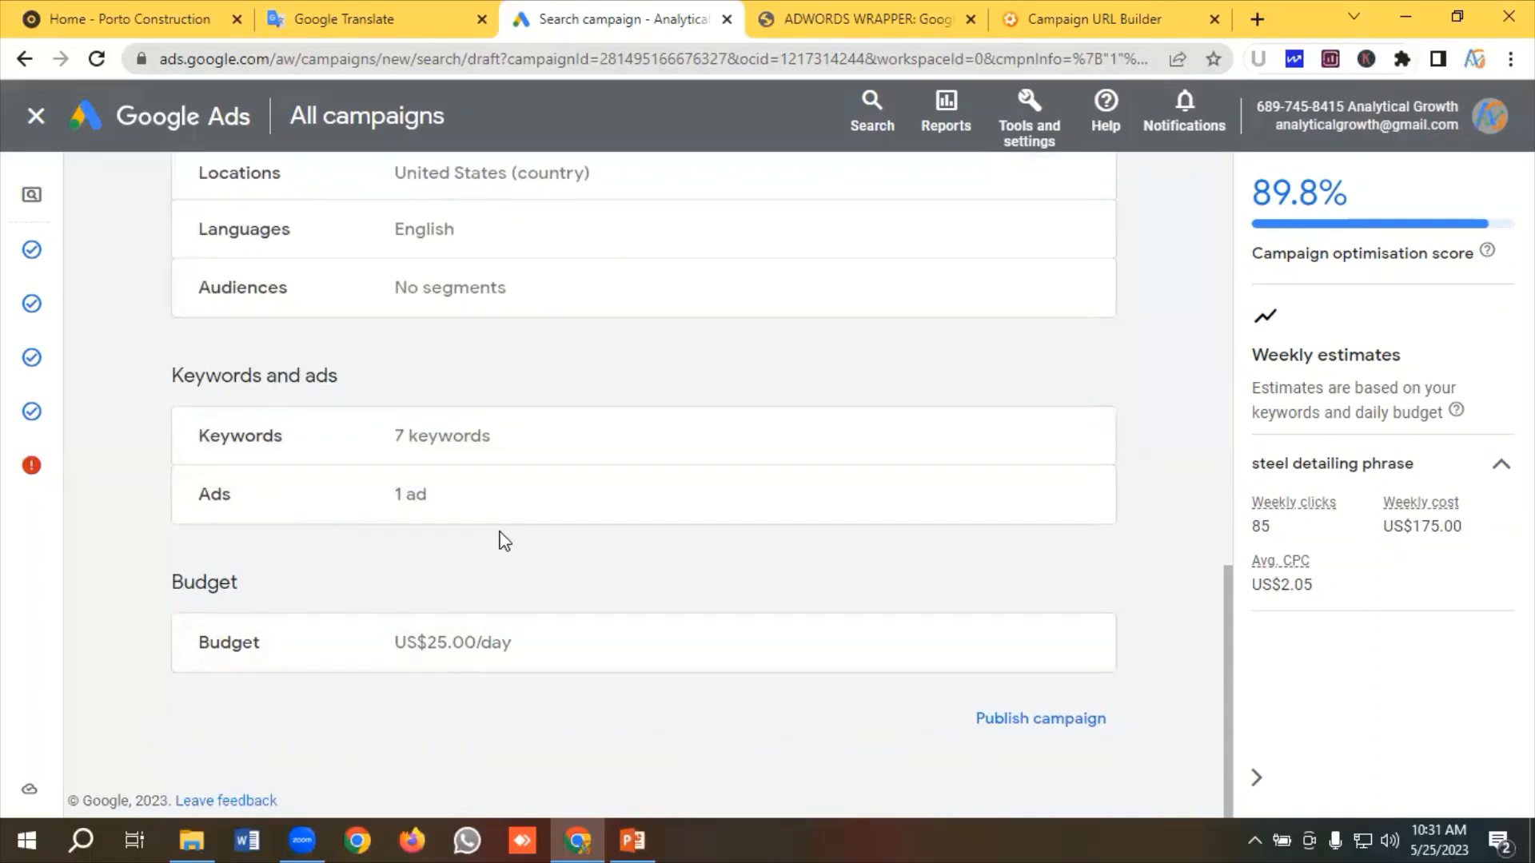
pyautogui.scroll(10, 512, 528)
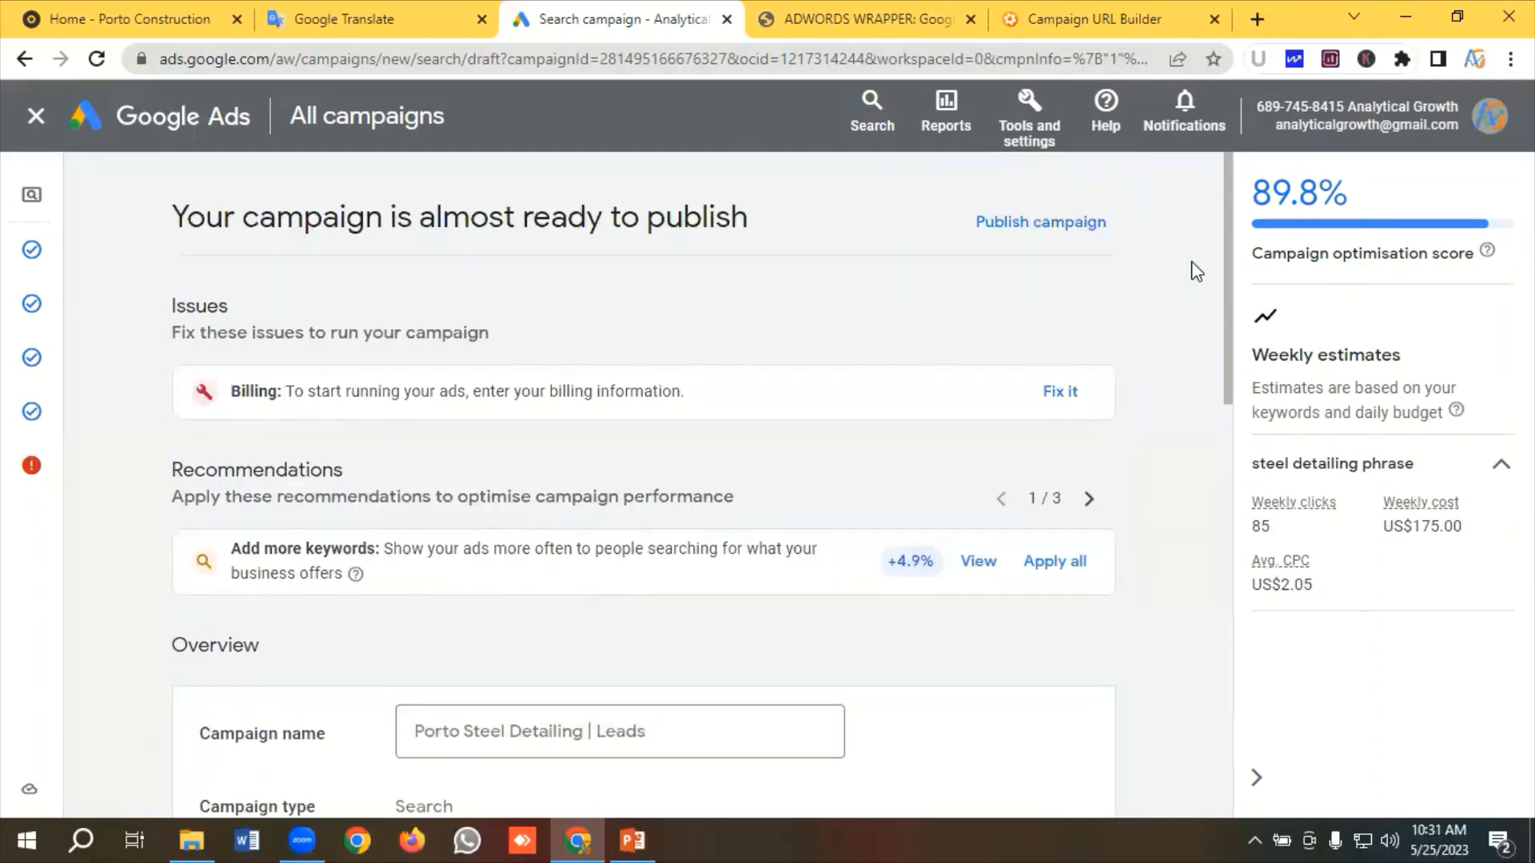
# Publish the campaign without billing information and check the diagnostic insights on its overview
pyautogui.click(1011, 229)
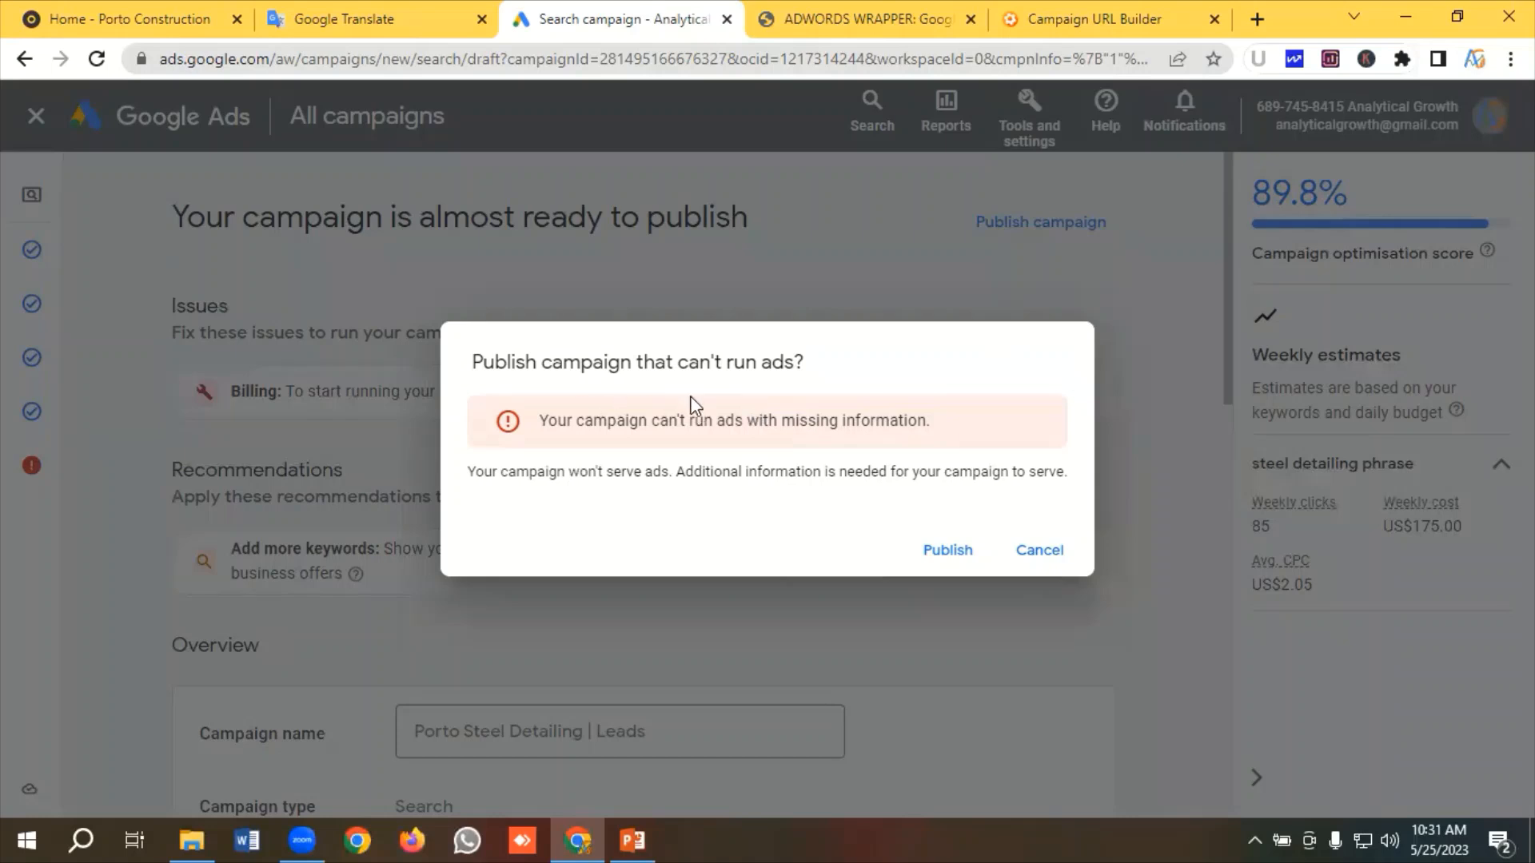
pyautogui.click(943, 552)
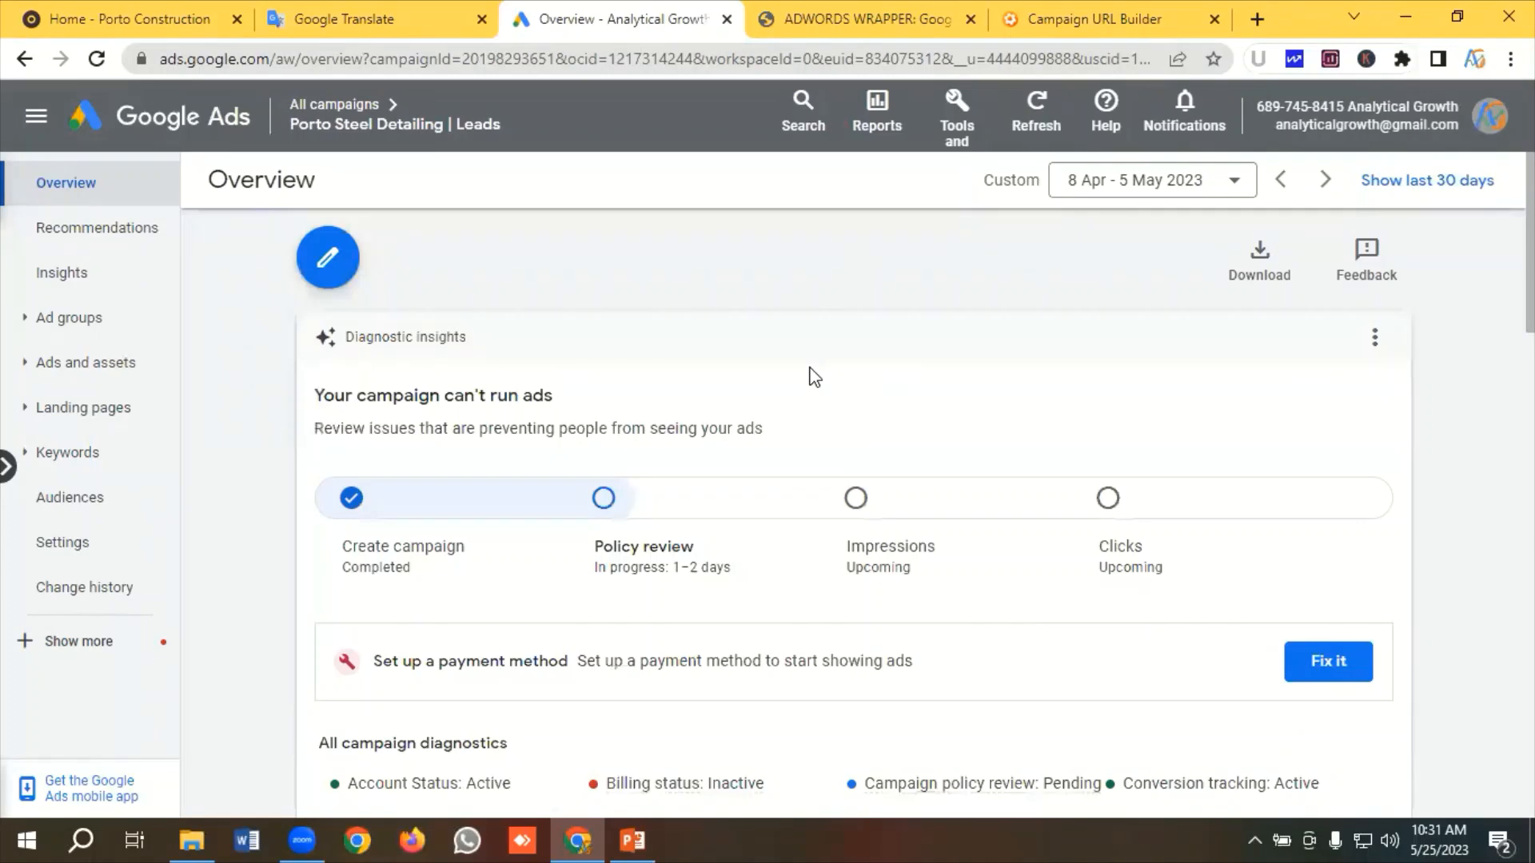
pyautogui.scroll(-2, 813, 376)
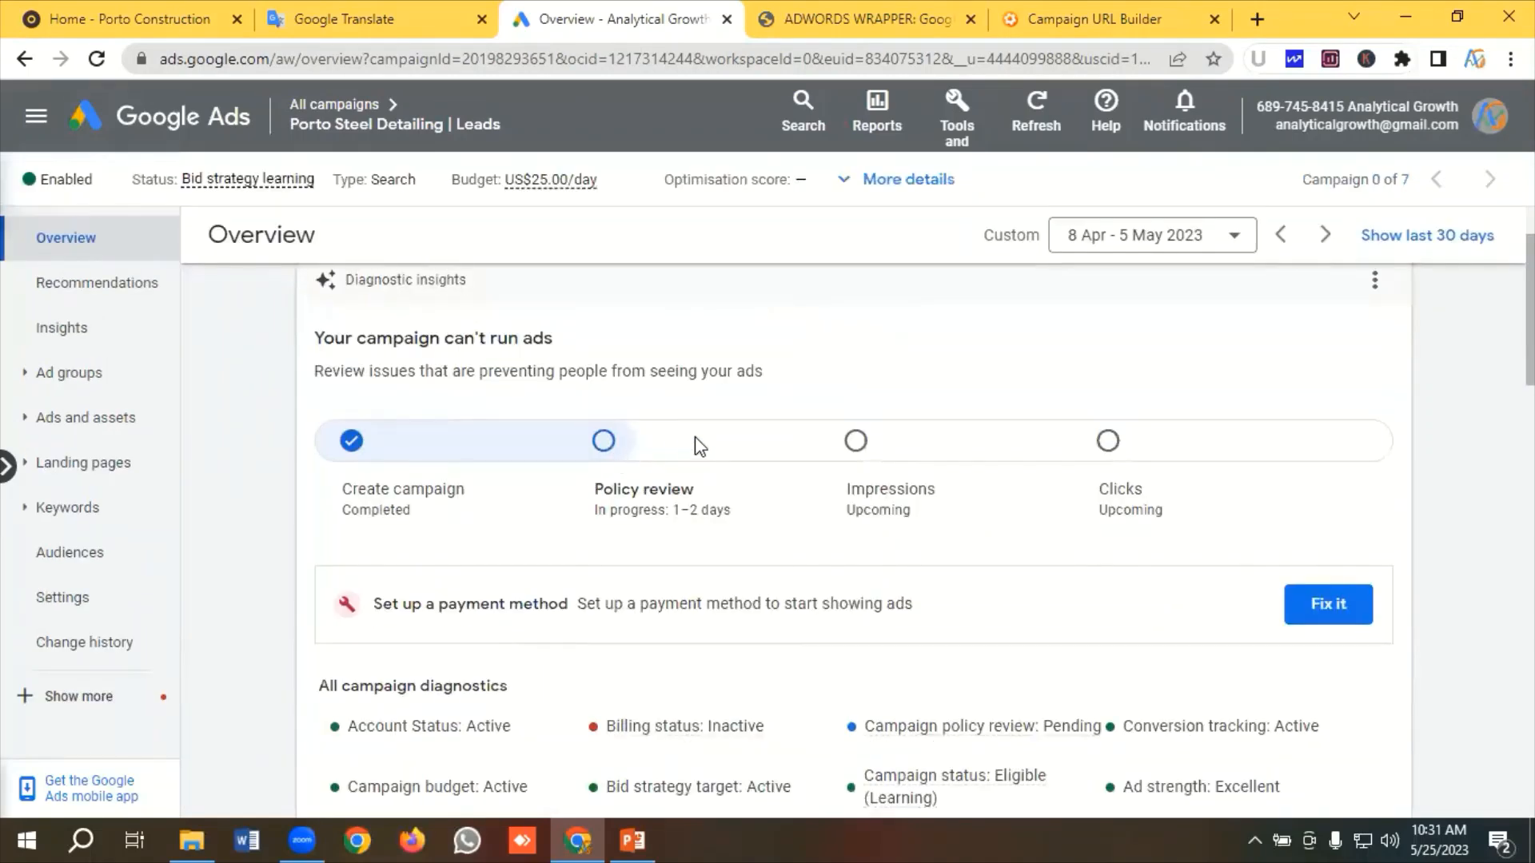
pyautogui.scroll(-2, 696, 446)
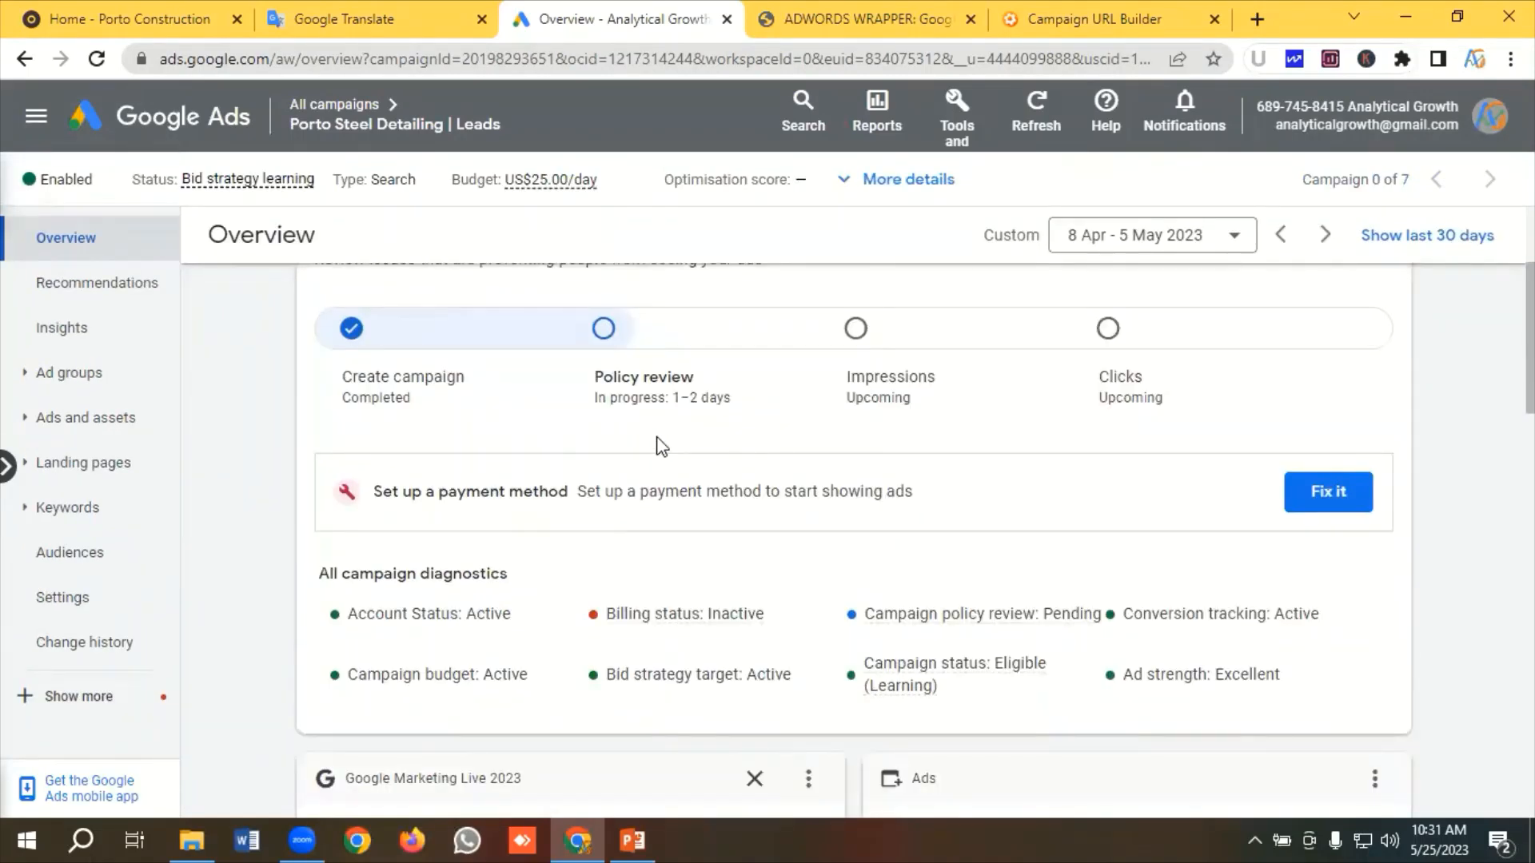
pyautogui.scroll(2, 660, 446)
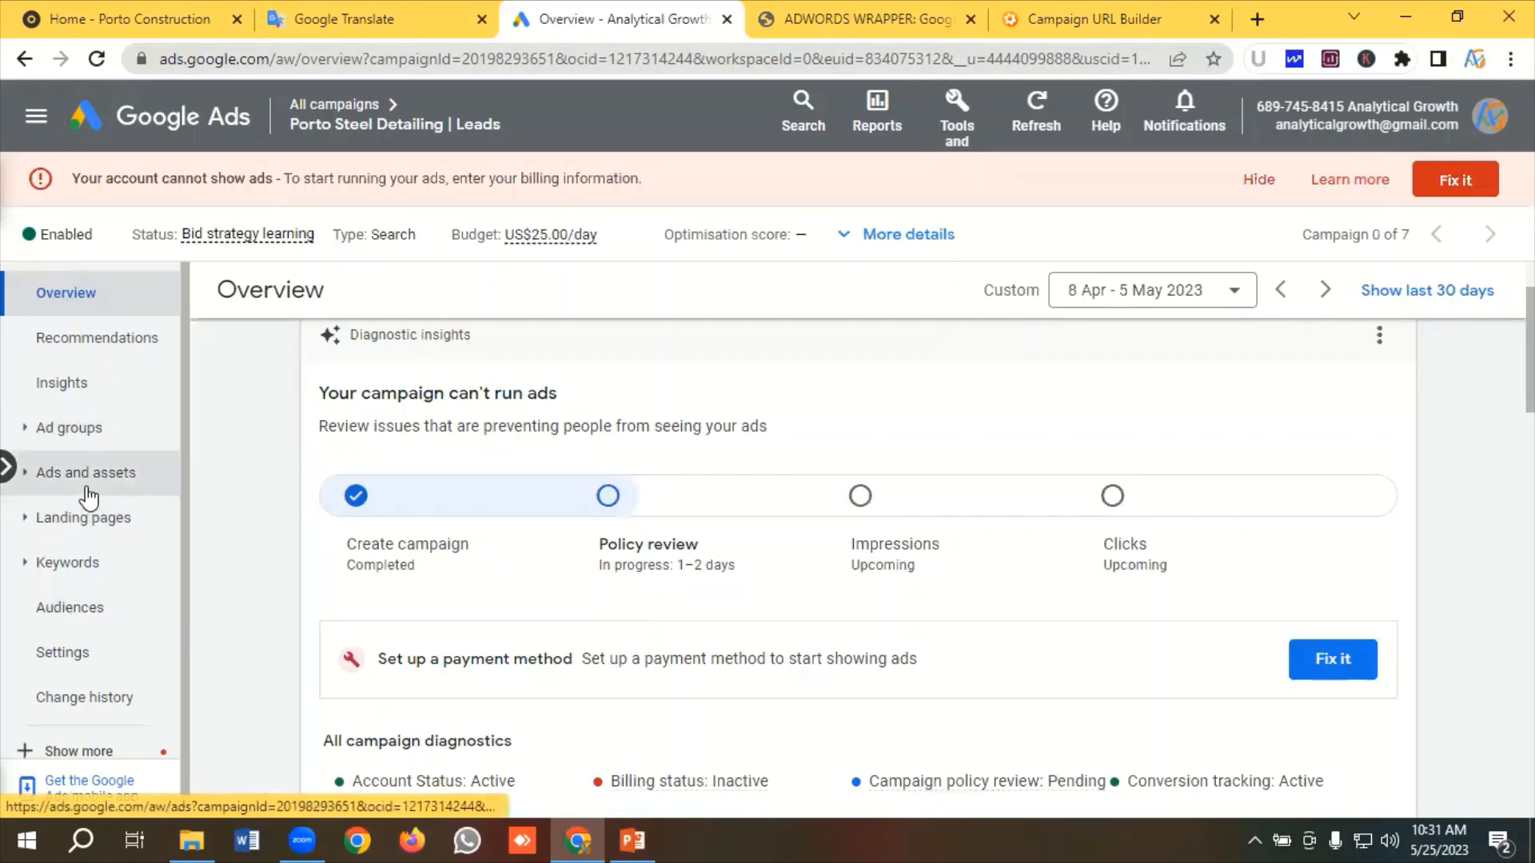
# Change the campaign's bid strategy to Manual CPC with Enhanced CPC optimised for conversions, and save the bidding settings
pyautogui.click(68, 656)
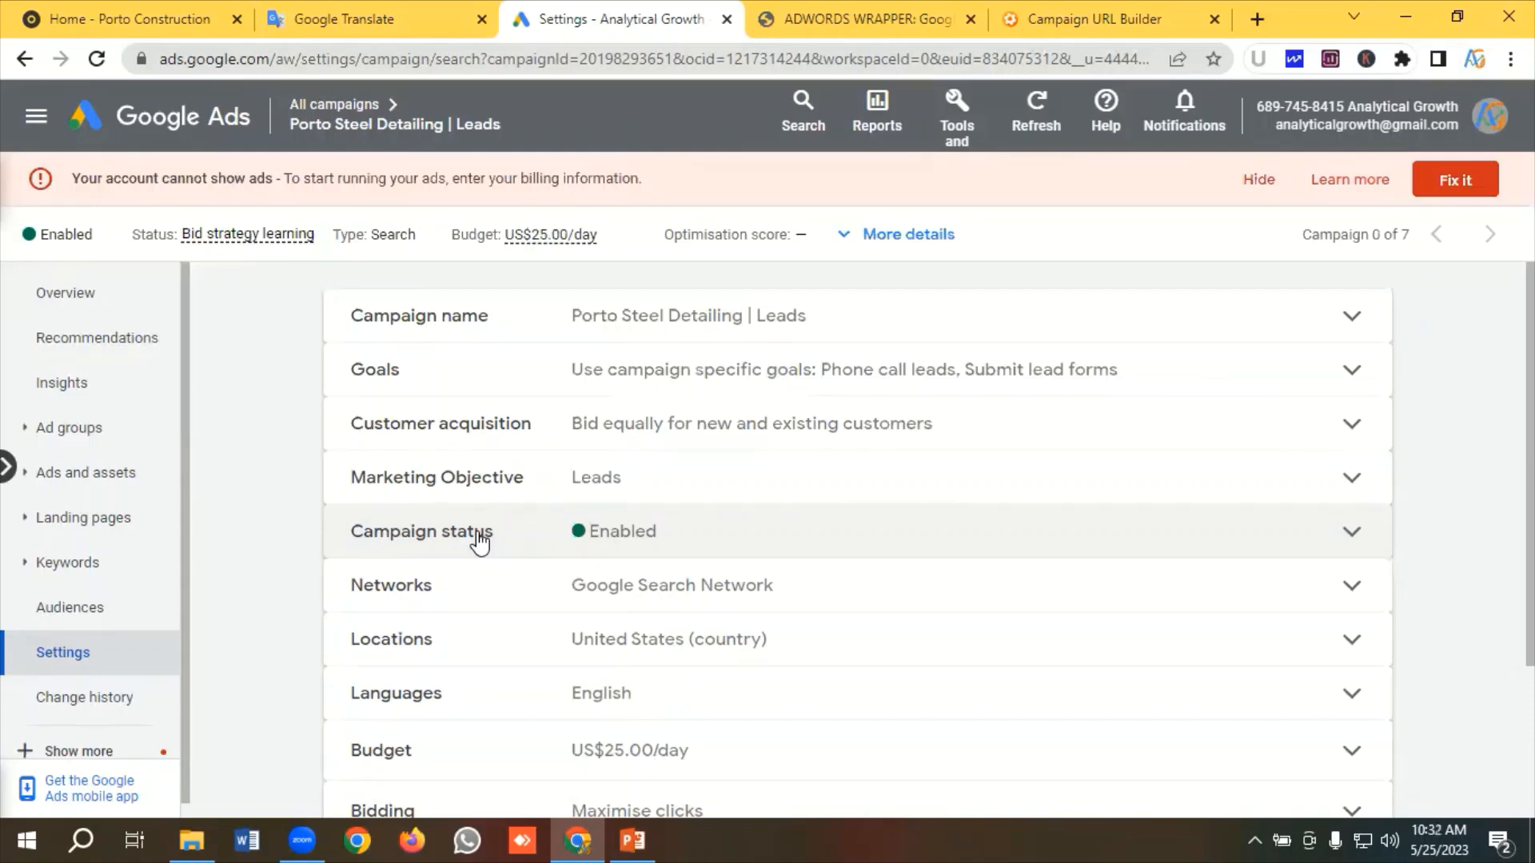
pyautogui.scroll(-3, 572, 520)
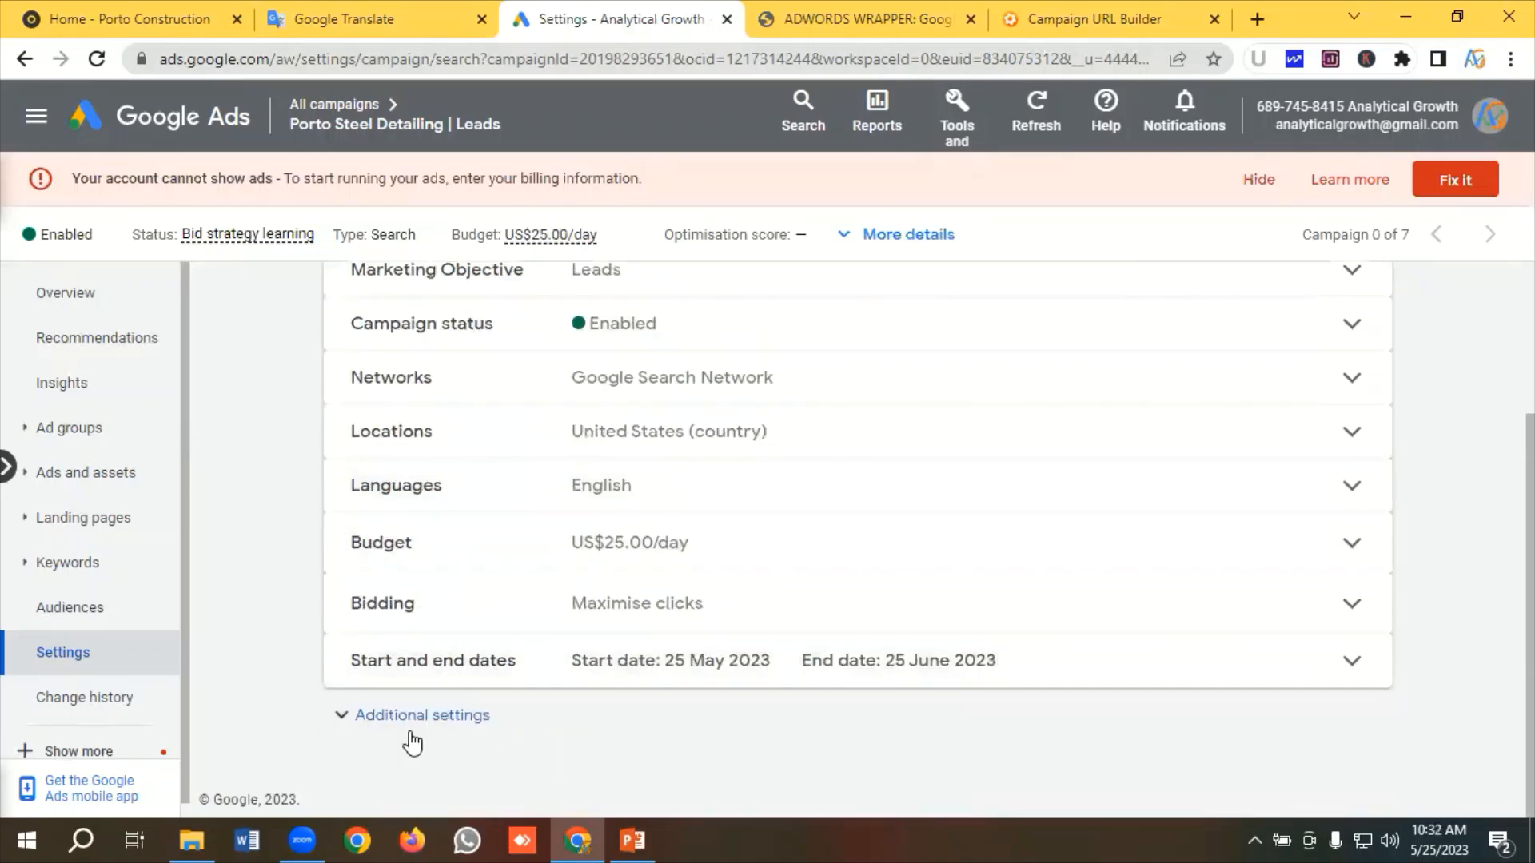
pyautogui.click(405, 616)
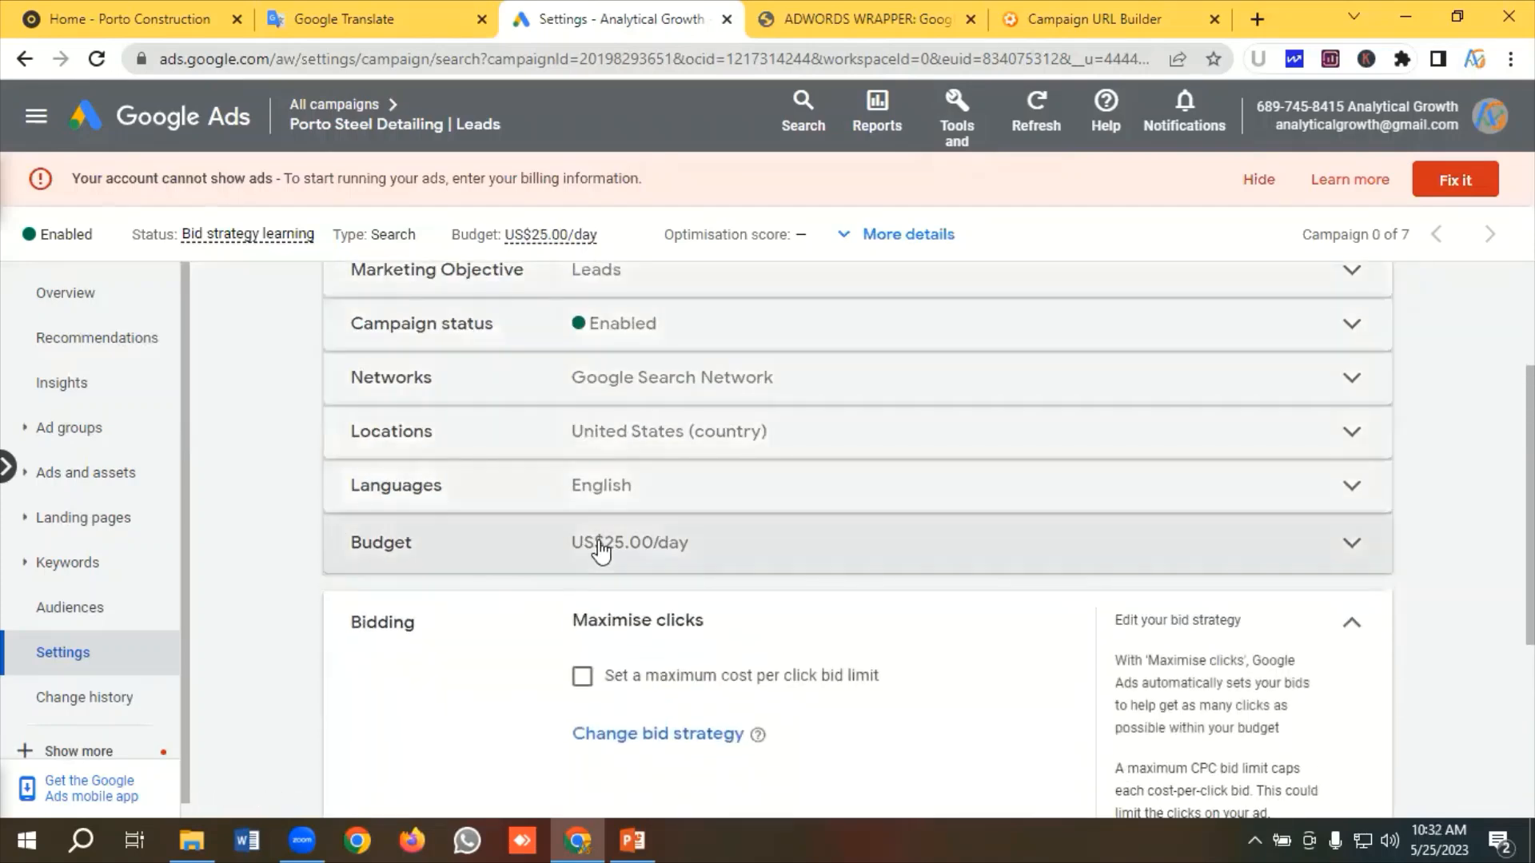
pyautogui.scroll(-3, 603, 547)
pyautogui.click(670, 512)
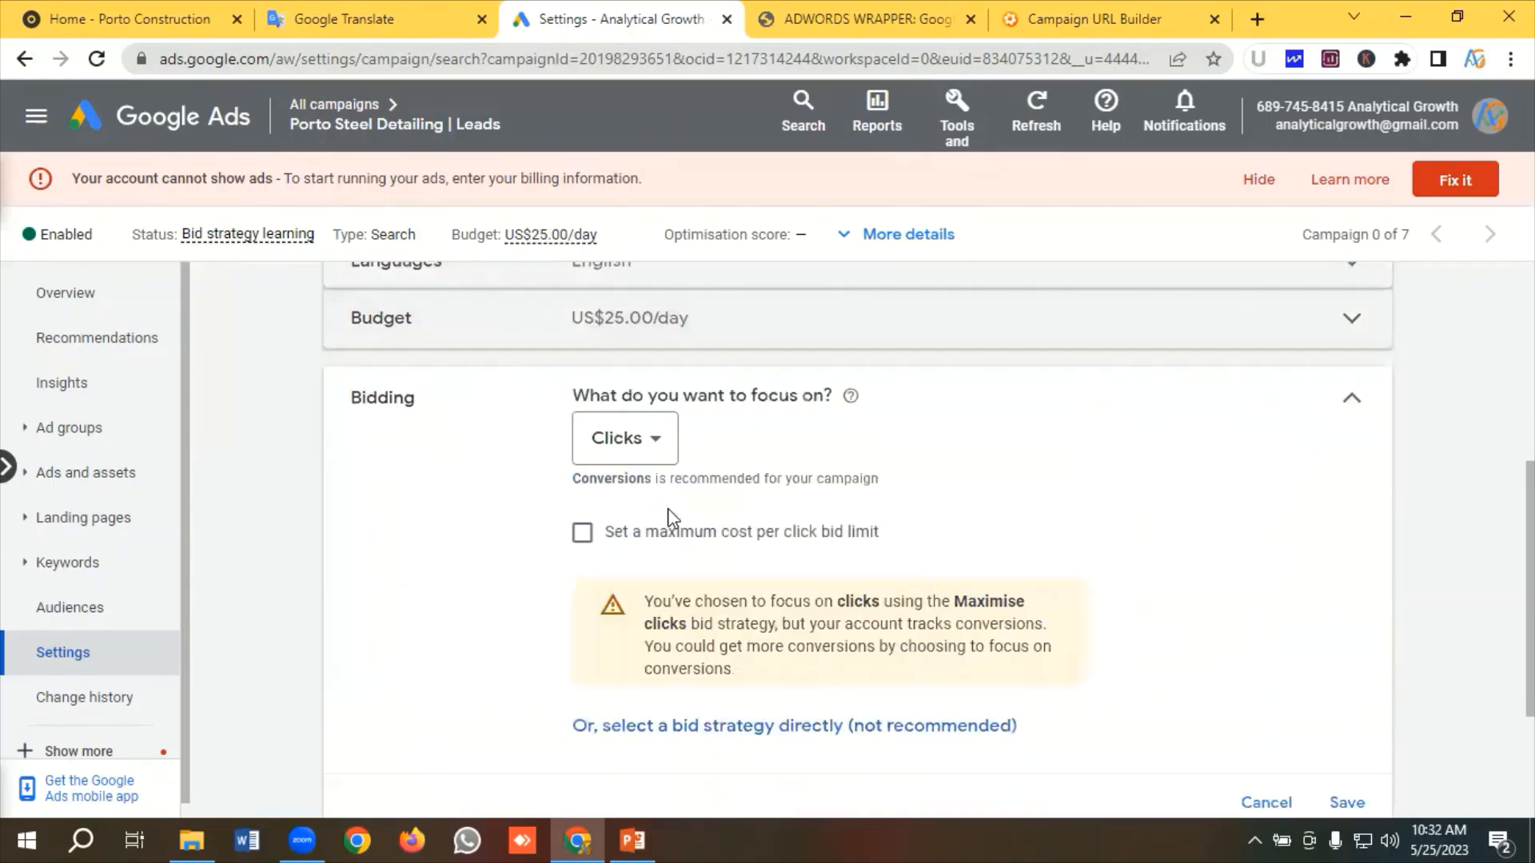
pyautogui.scroll(-2, 660, 570)
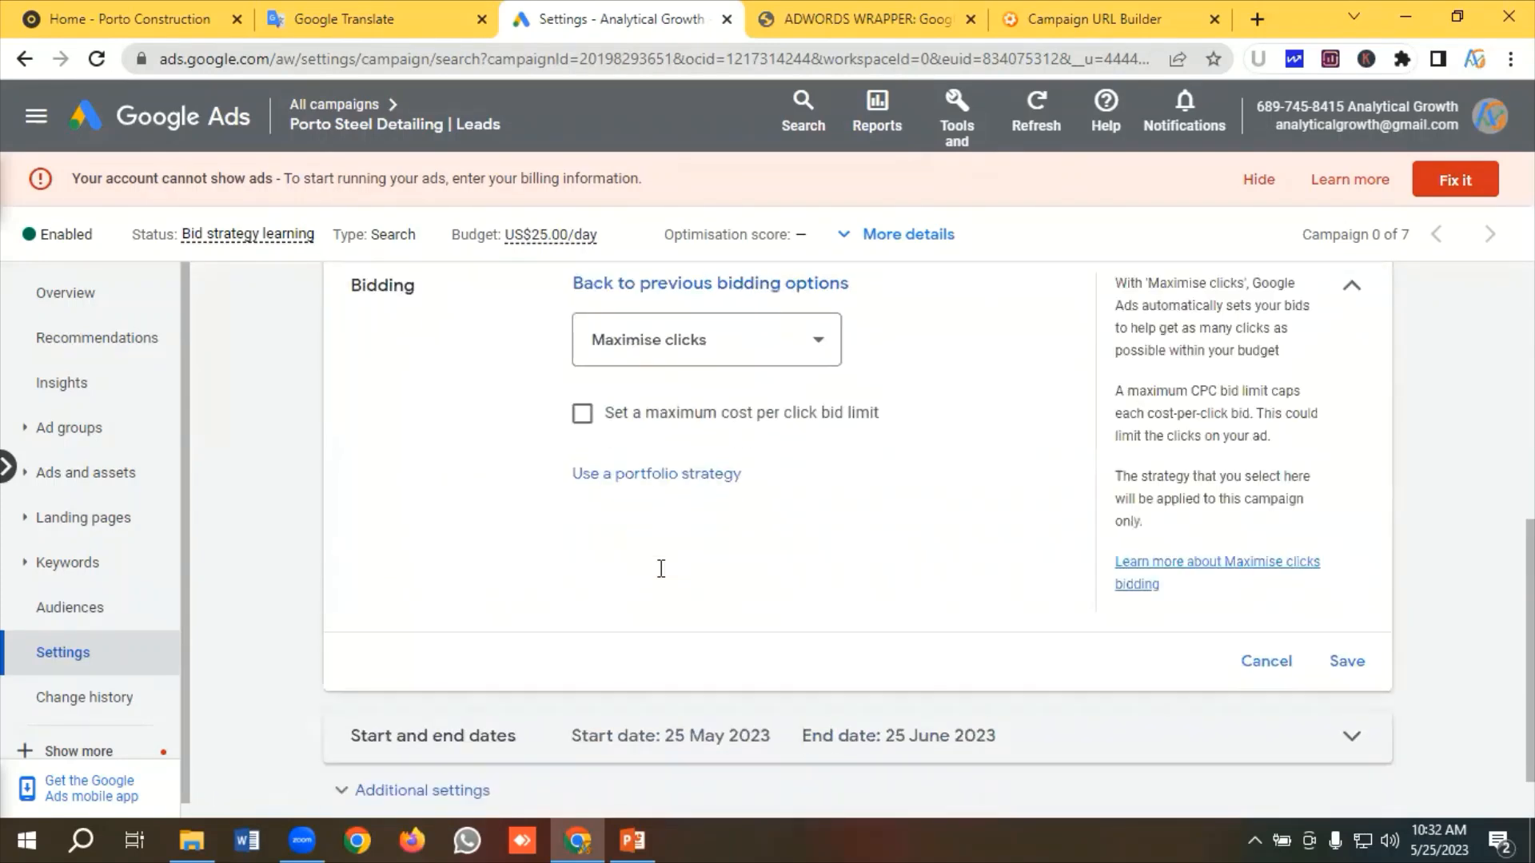
pyautogui.click(663, 342)
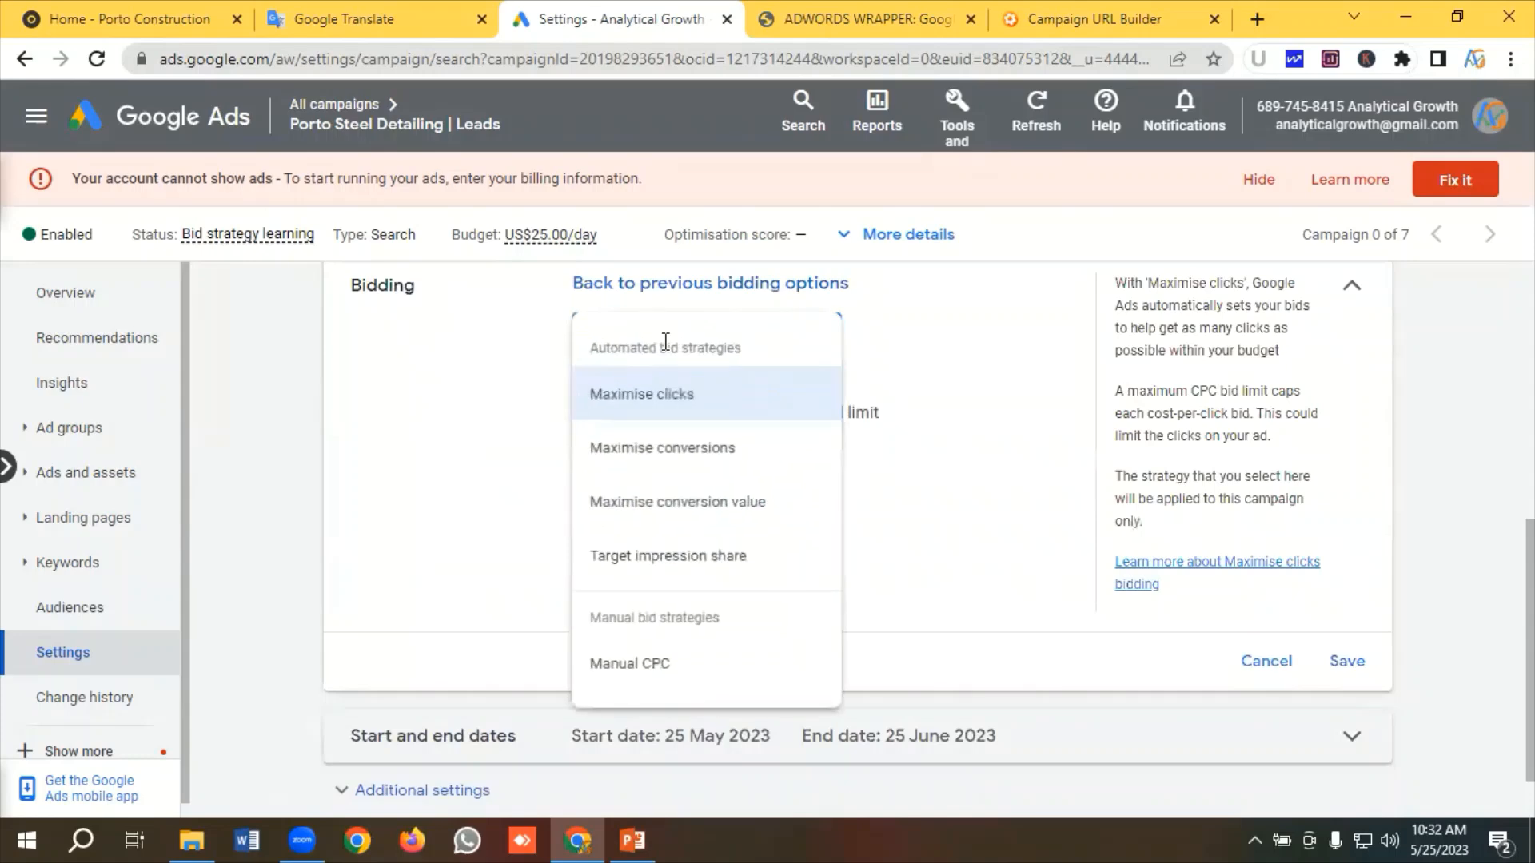
pyautogui.click(634, 670)
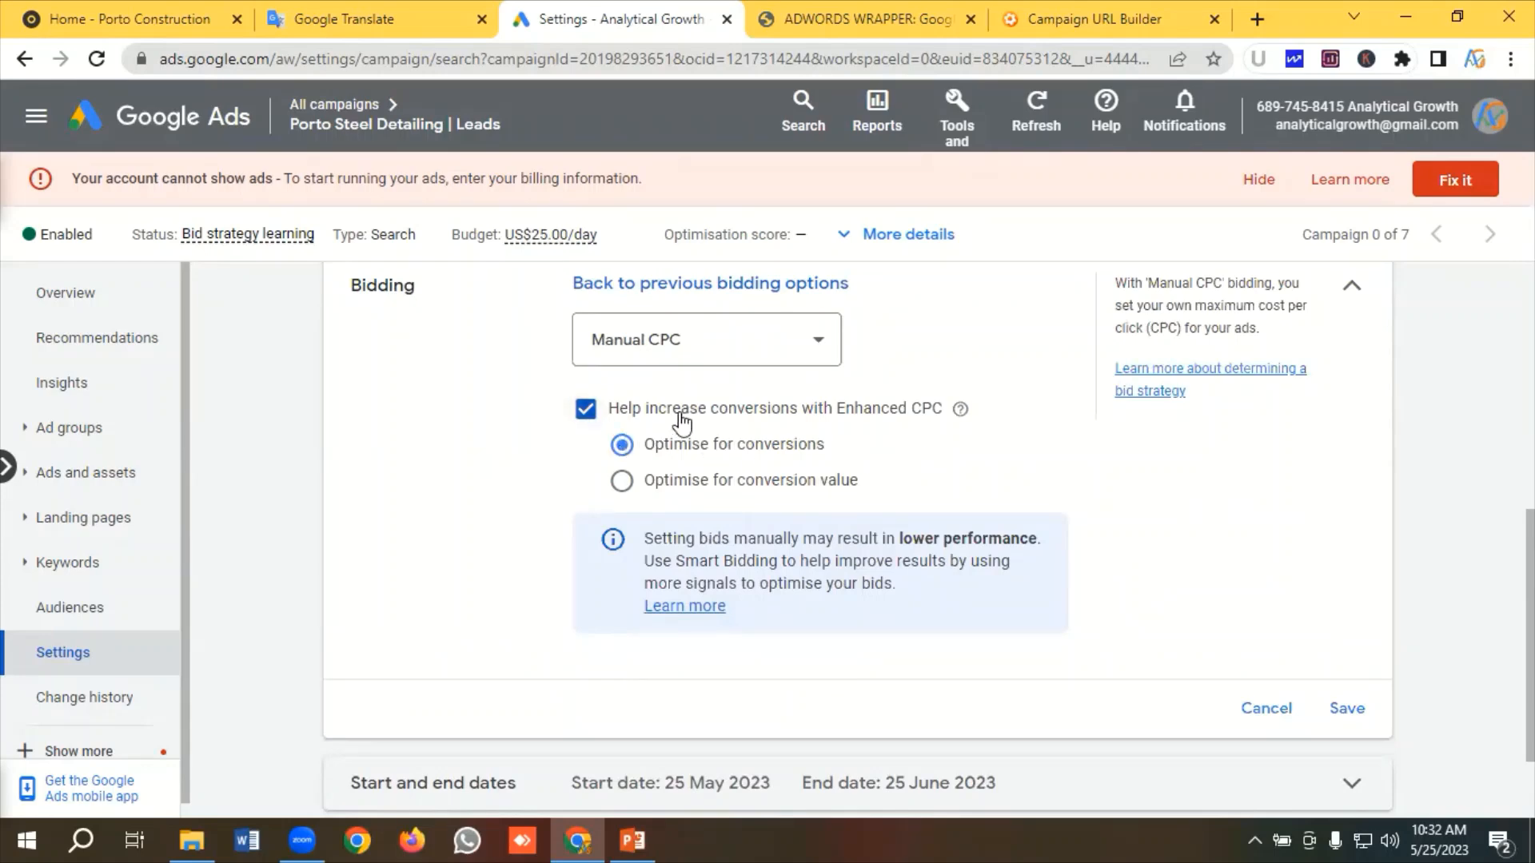
pyautogui.click(1327, 709)
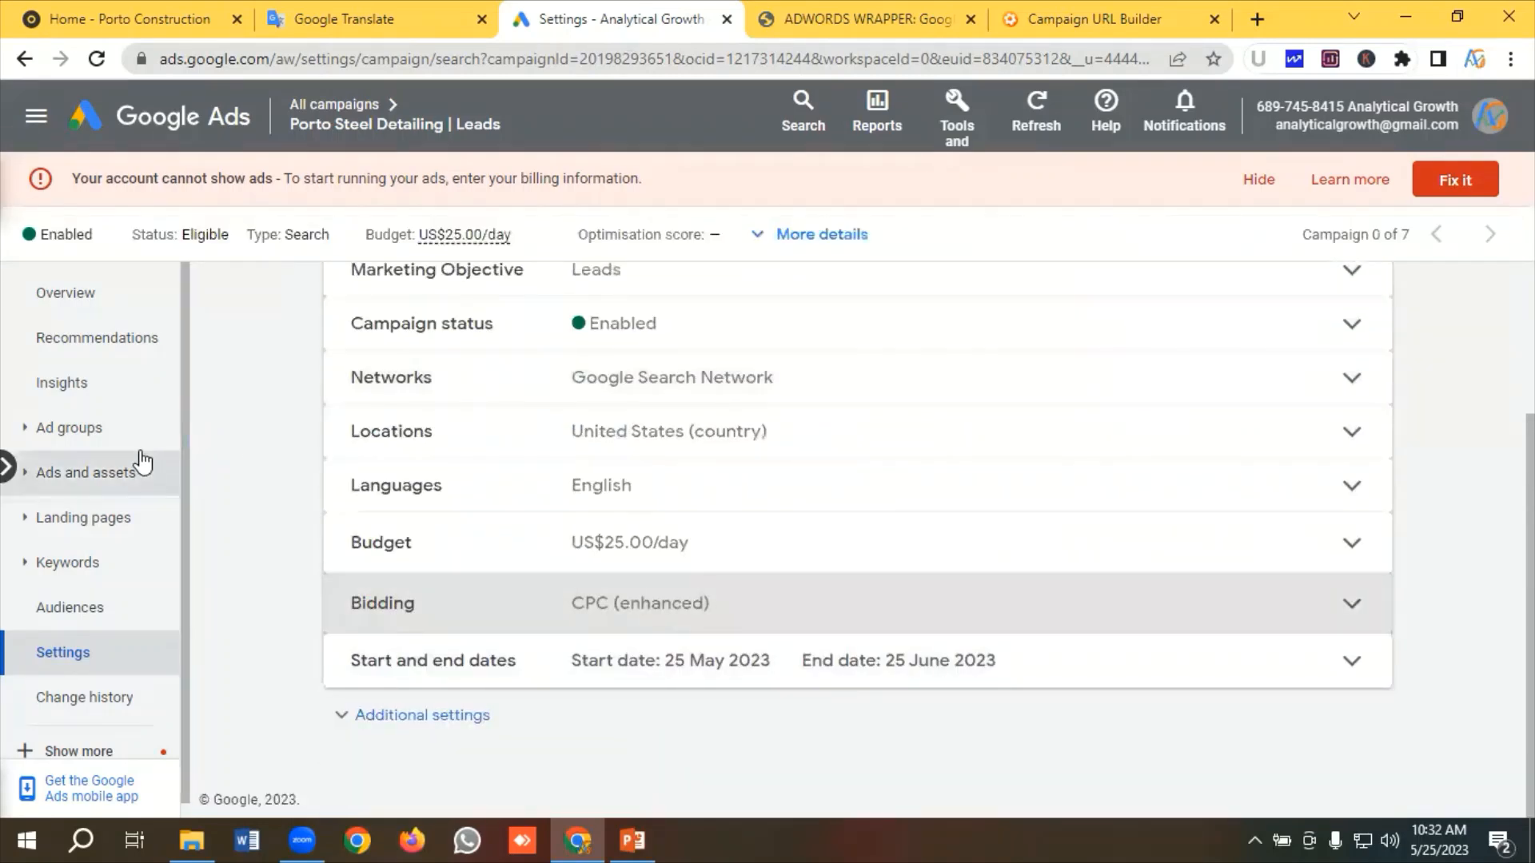
# Set the default max. CPC of the steel detailing phrase ad group to US$3.00 and save the large increase
pyautogui.click(80, 434)
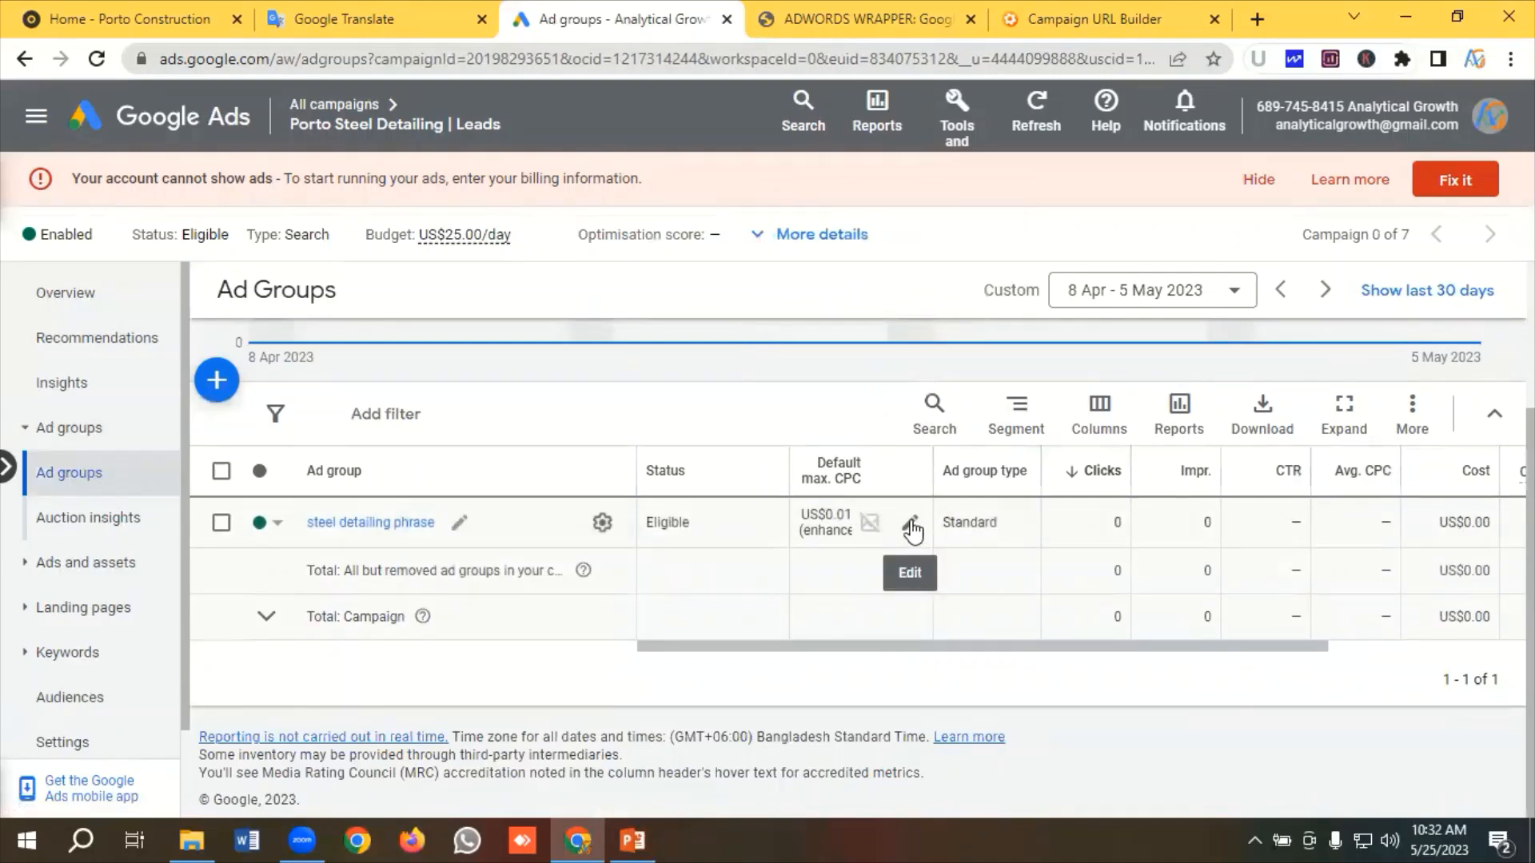
pyautogui.click(911, 524)
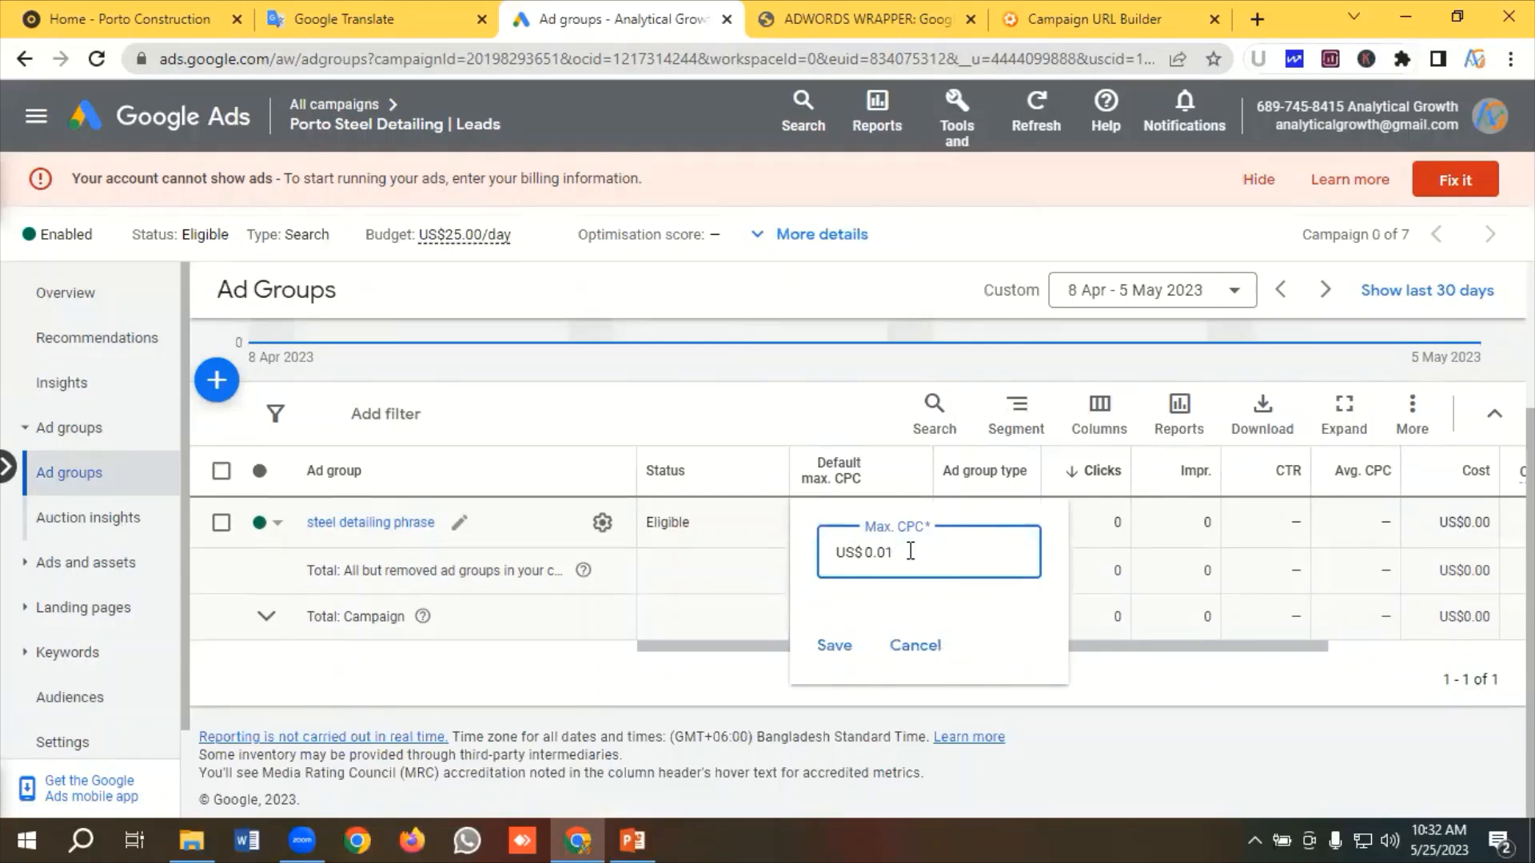
pyautogui.moveTo(907, 550); pyautogui.dragTo(861, 550)
pyautogui.press('BackSpace')
pyautogui.write('3')
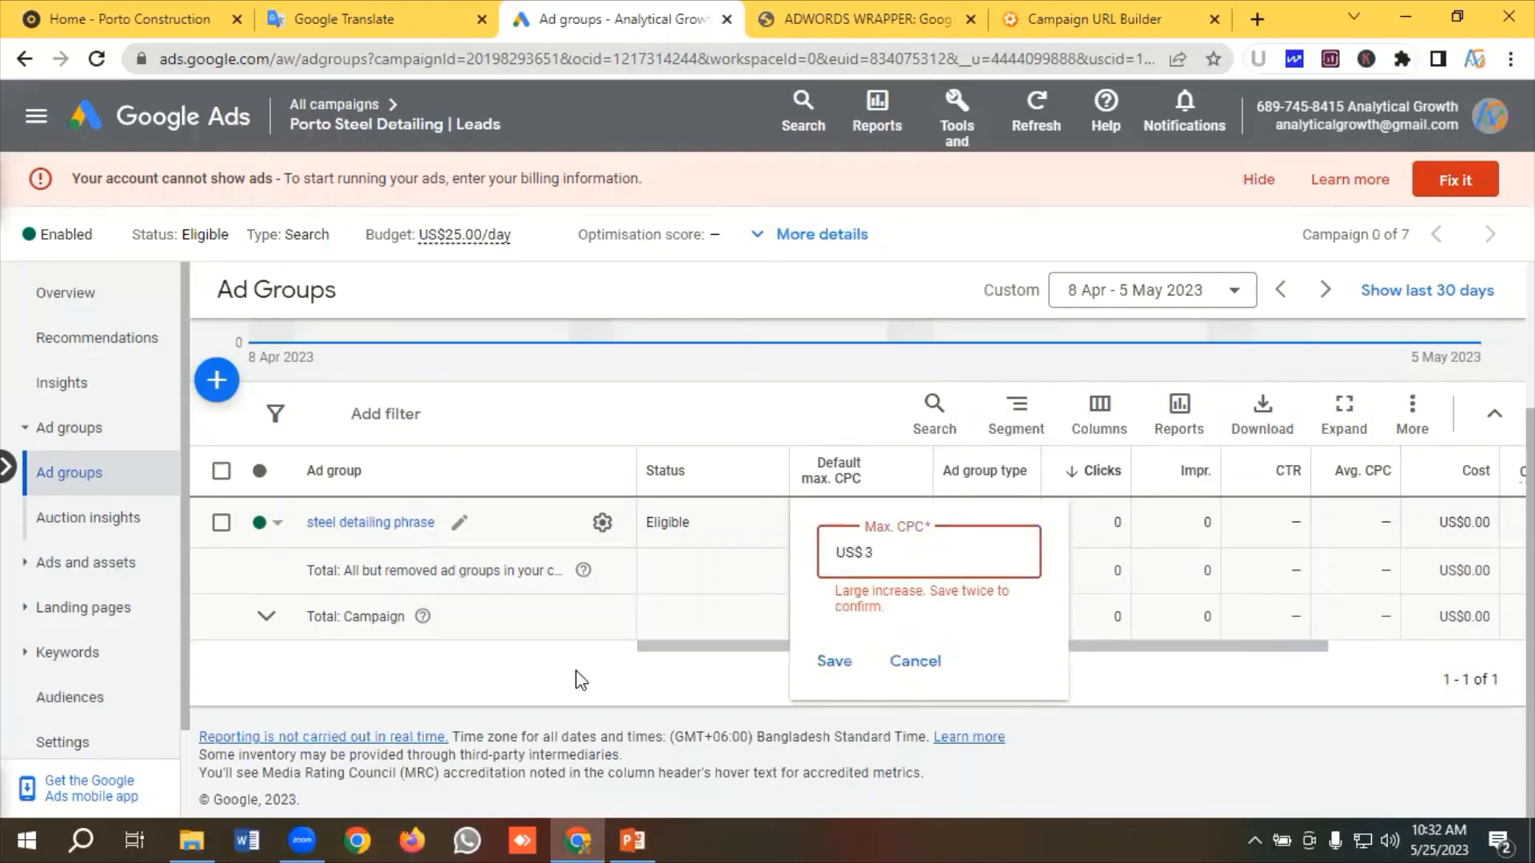
pyautogui.click(834, 663)
pyautogui.click(836, 664)
pyautogui.click(840, 667)
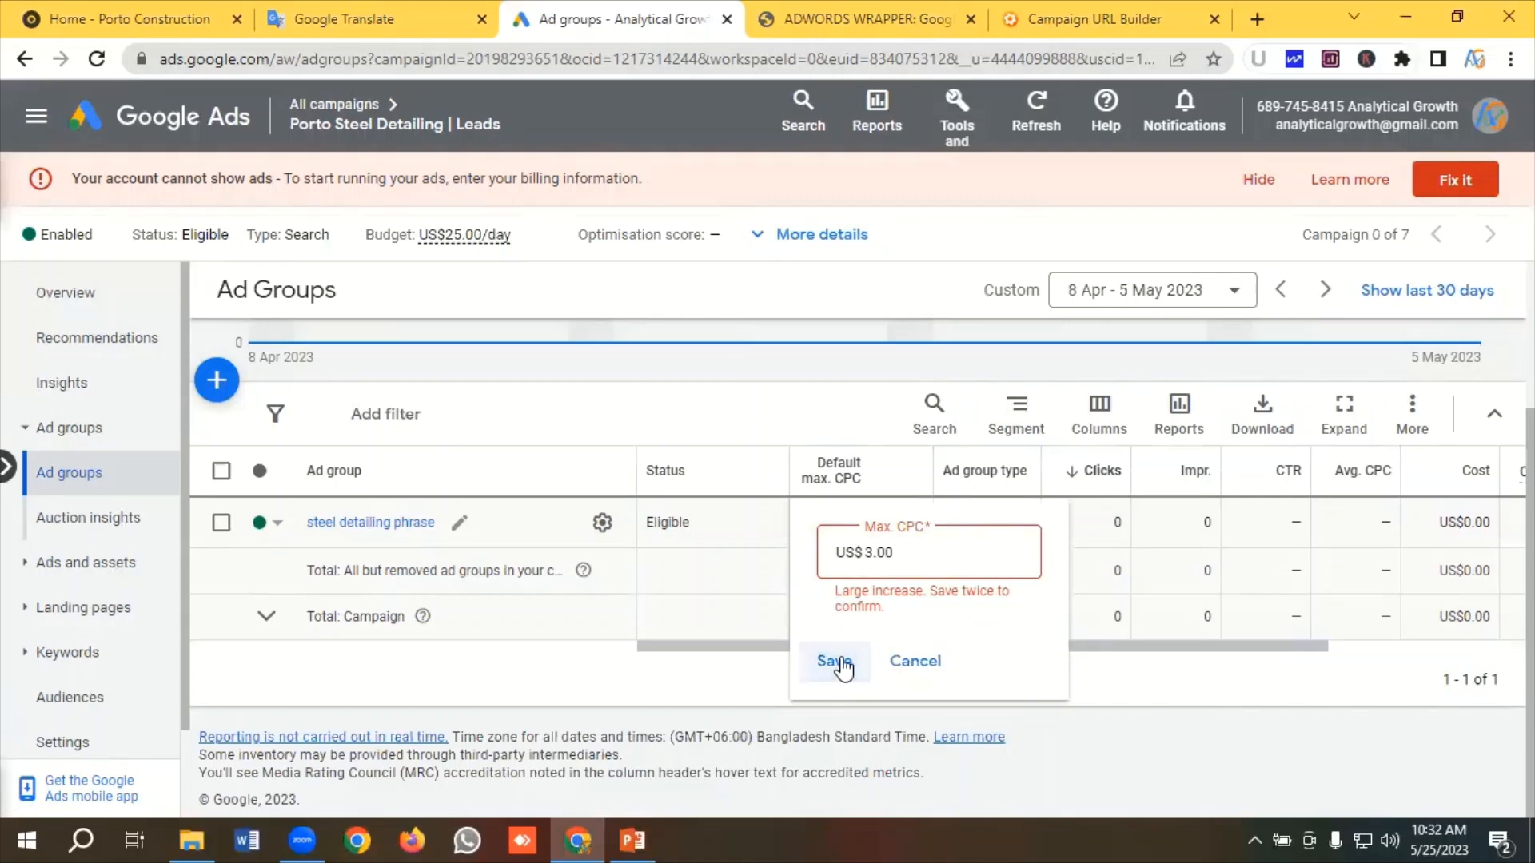
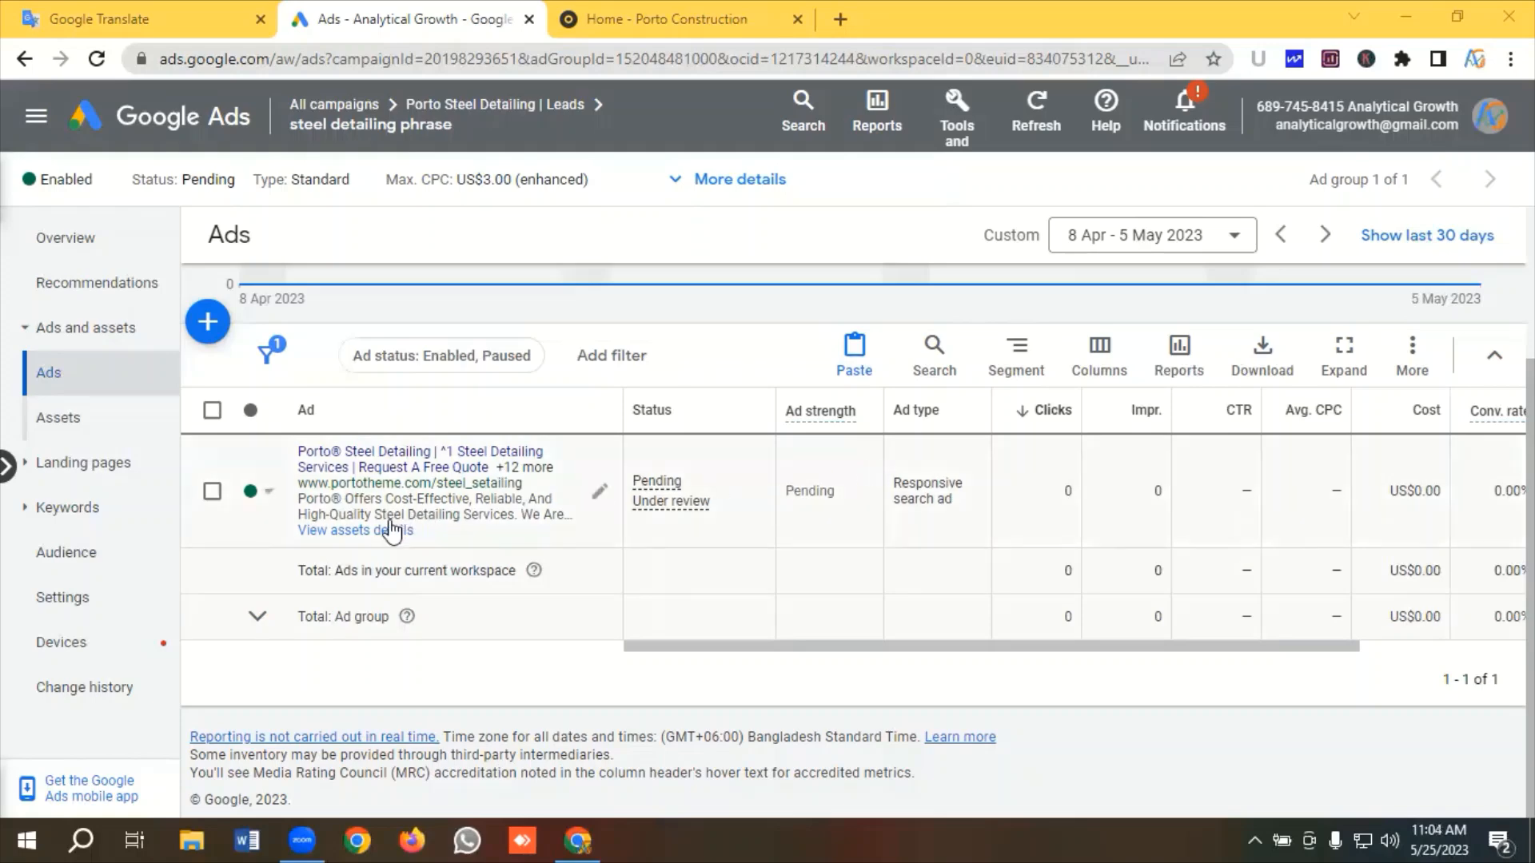
# Copy the steel detailing ad and paste it into the steel detailing phrase ad group of Porto Steel Detailing | Leads as a paused duplicate
pyautogui.click(212, 498)
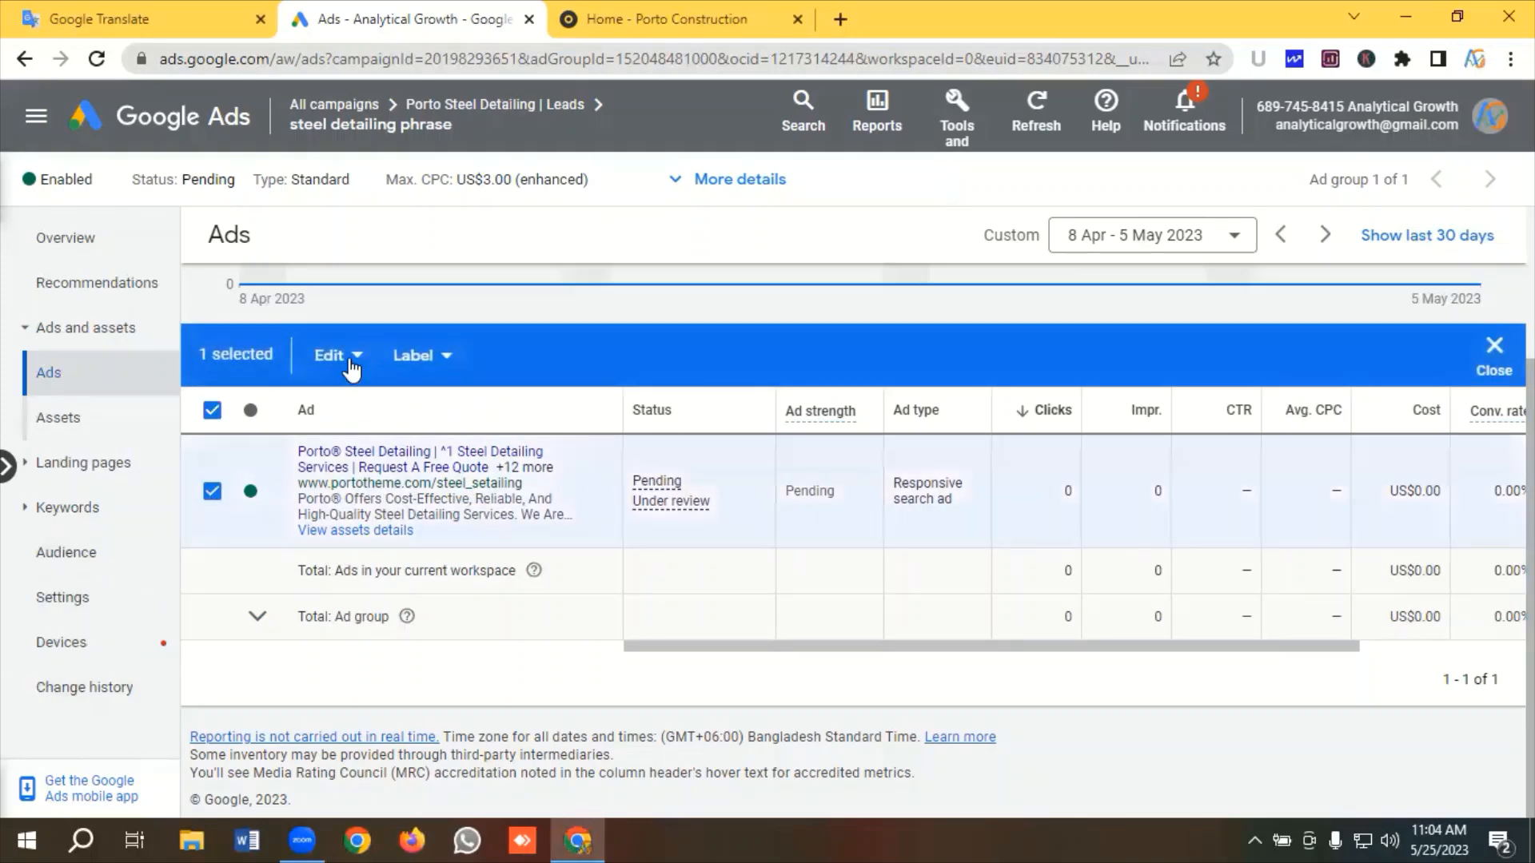
pyautogui.click(330, 360)
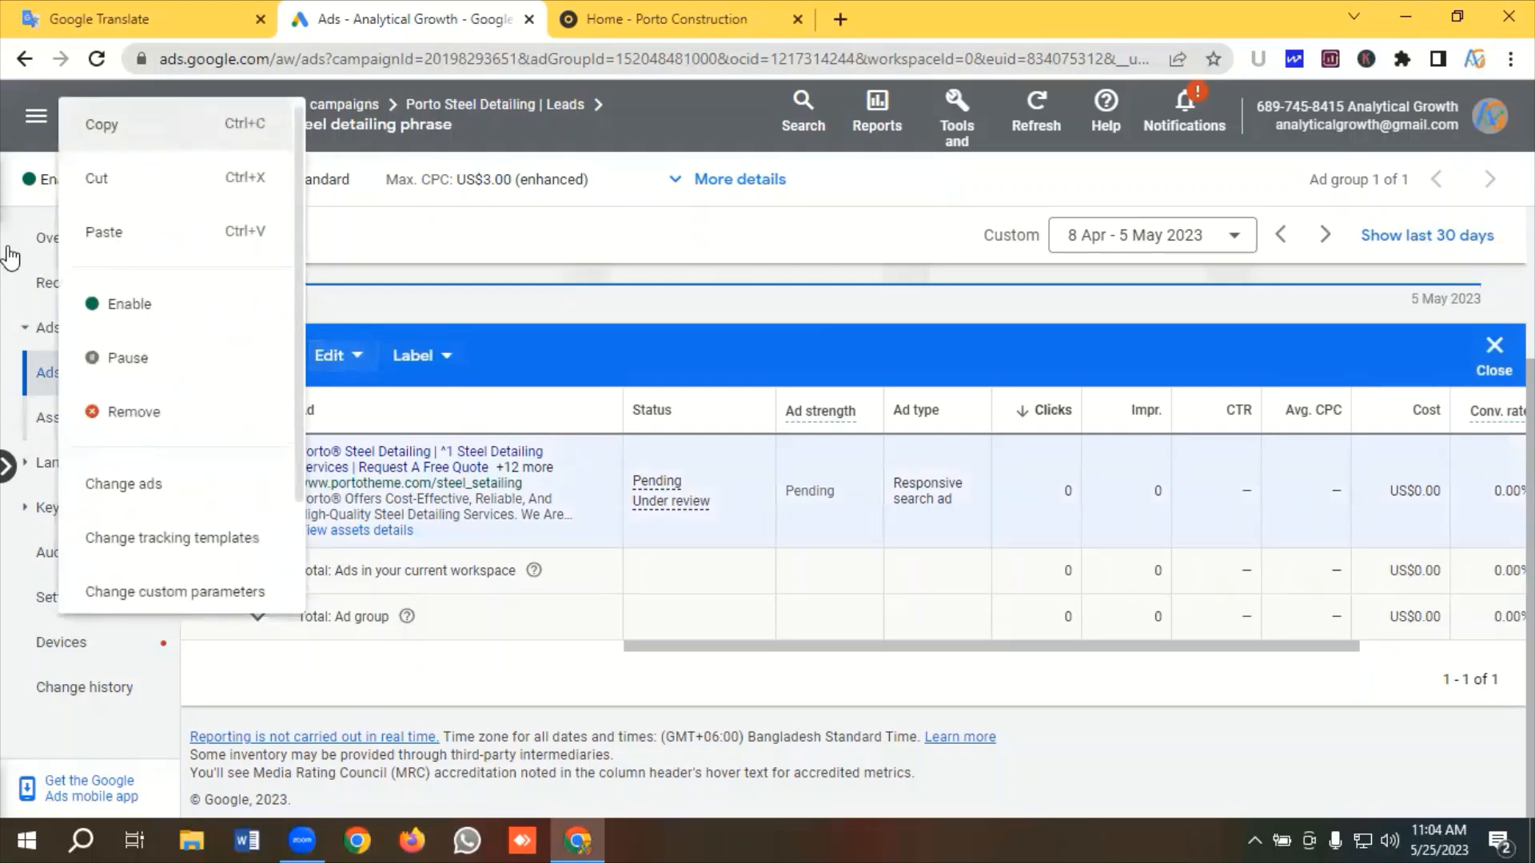
pyautogui.click(96, 136)
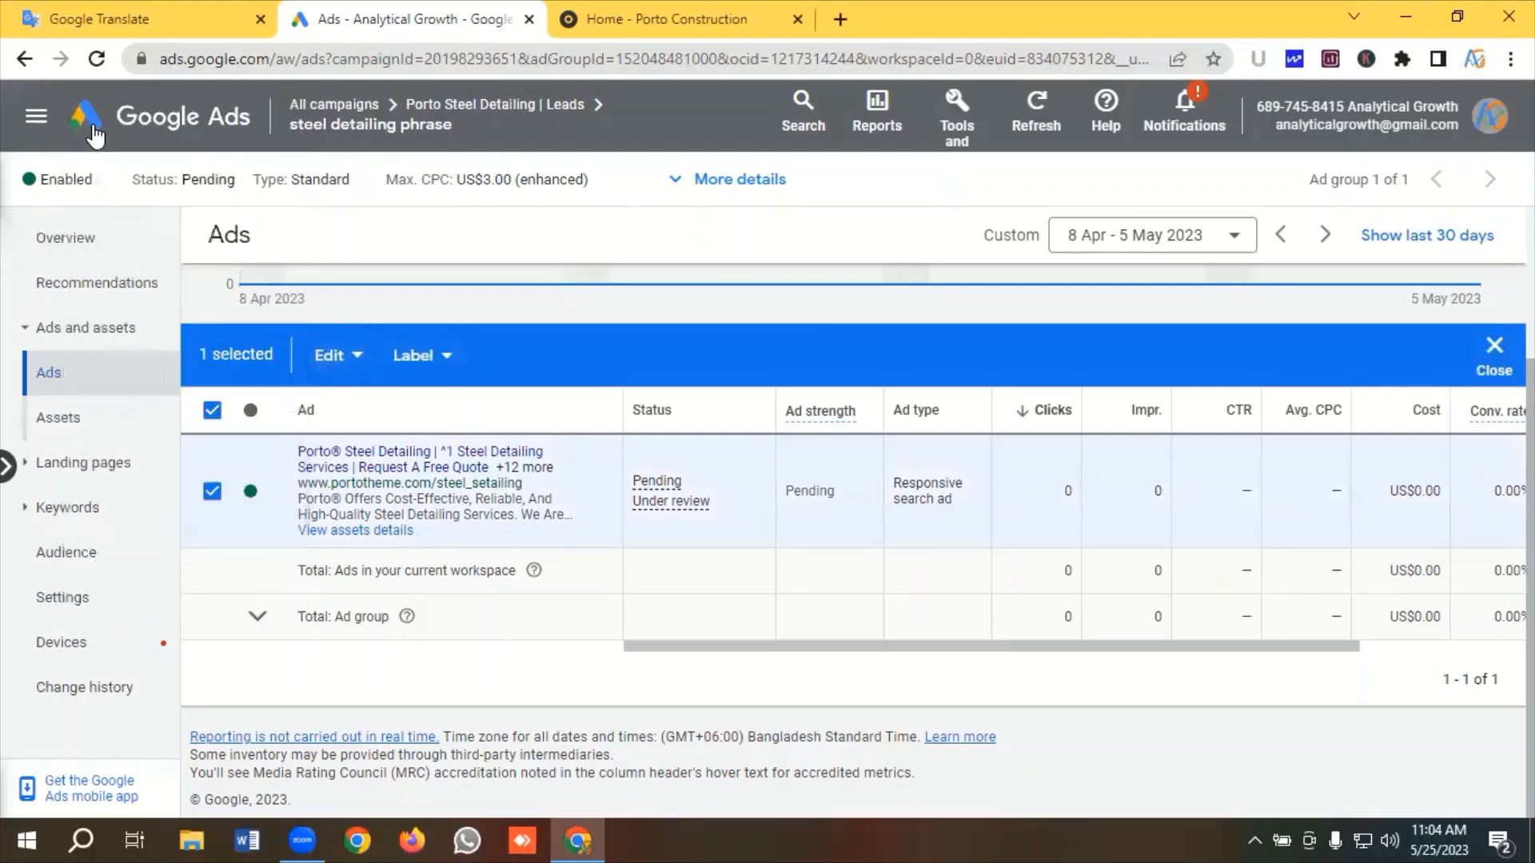
pyautogui.click(340, 364)
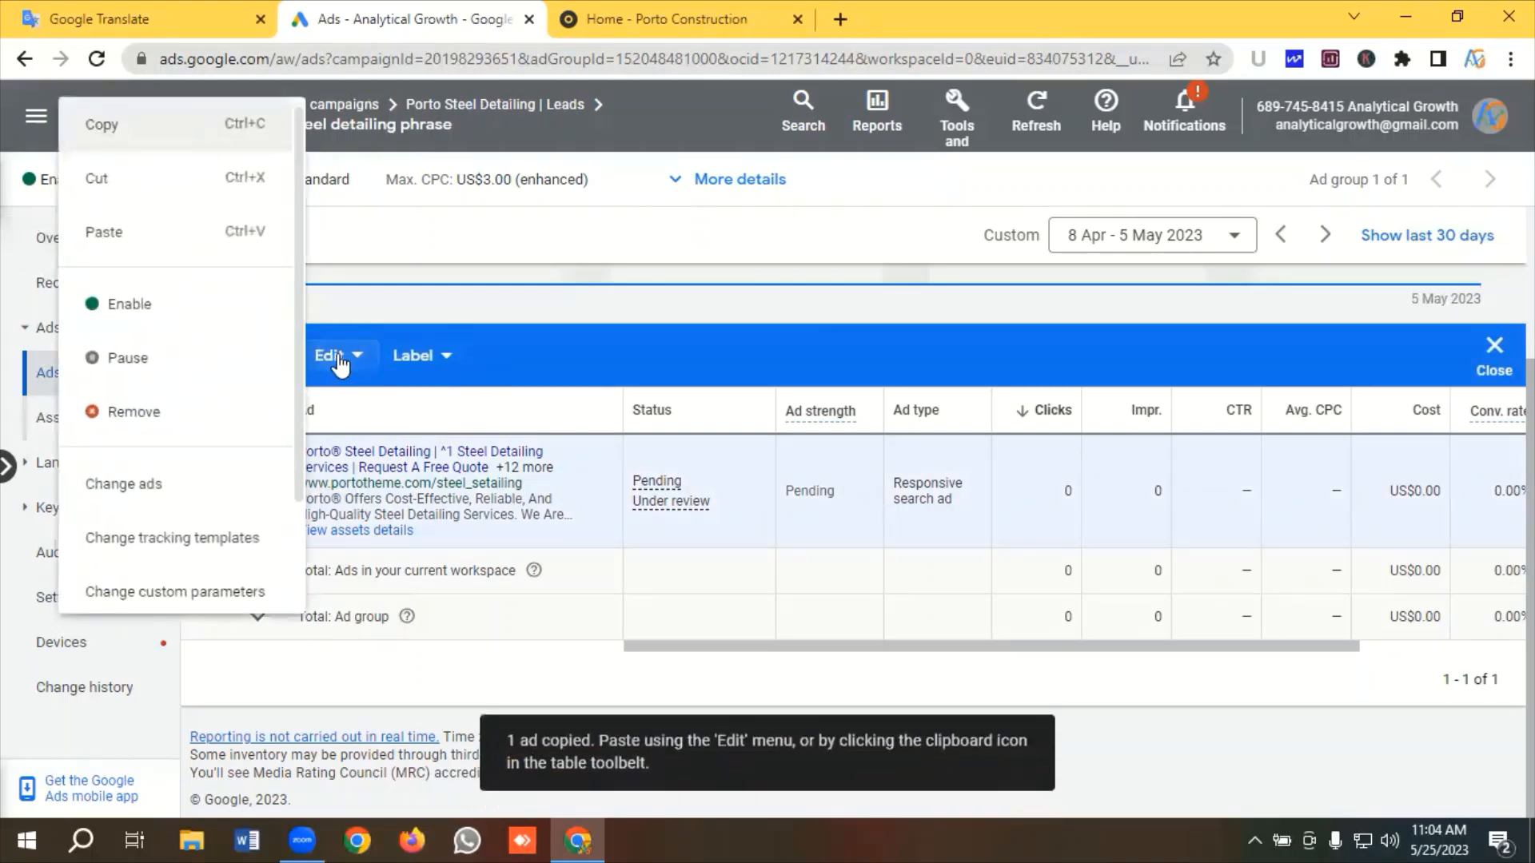
pyautogui.click(122, 234)
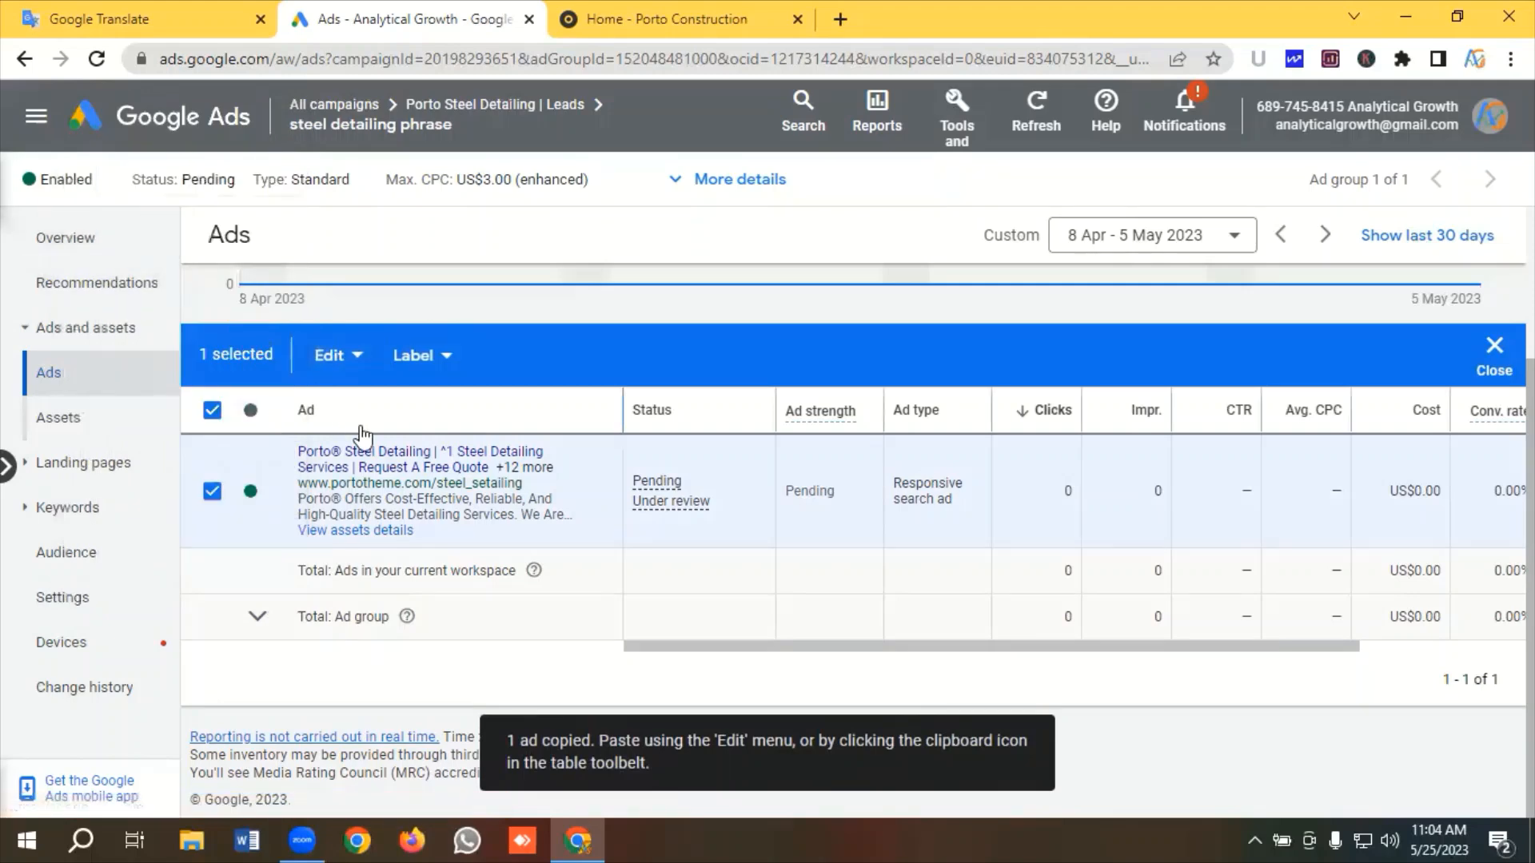
pyautogui.scroll(-3, 342, 554)
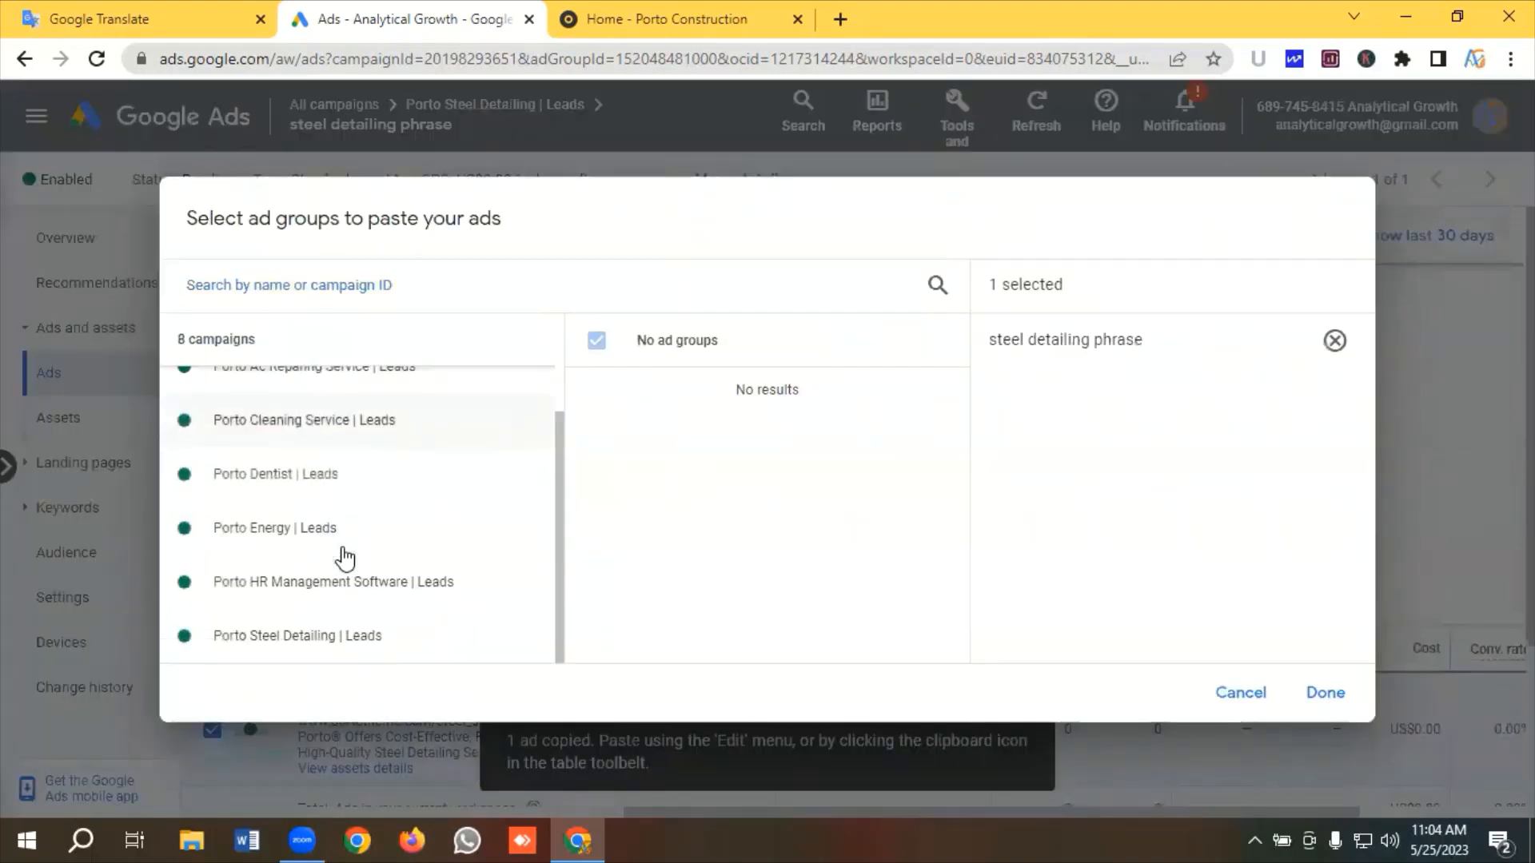
pyautogui.click(344, 644)
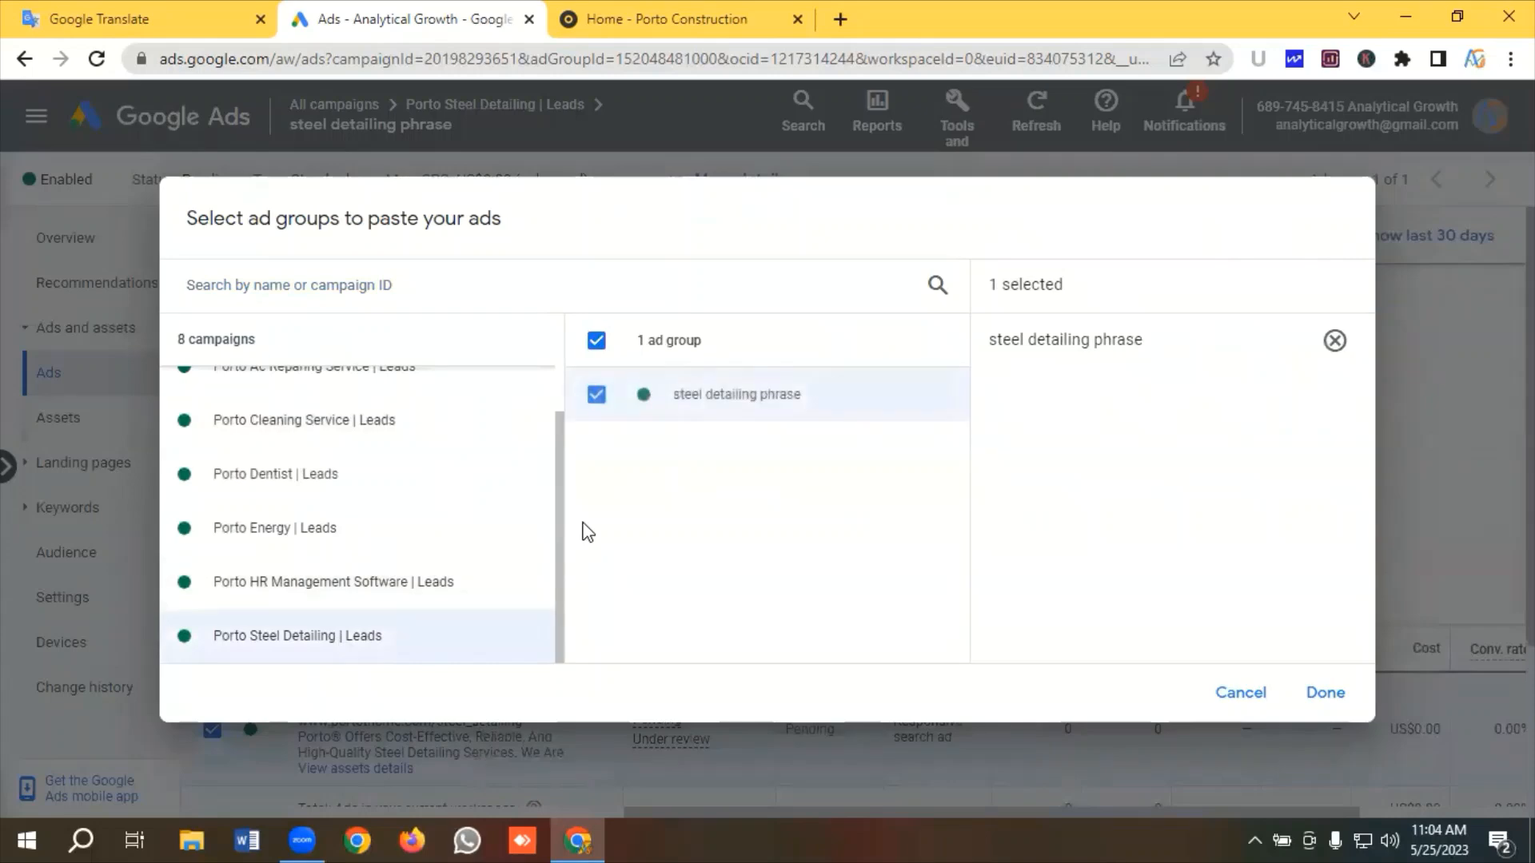
pyautogui.click(1329, 693)
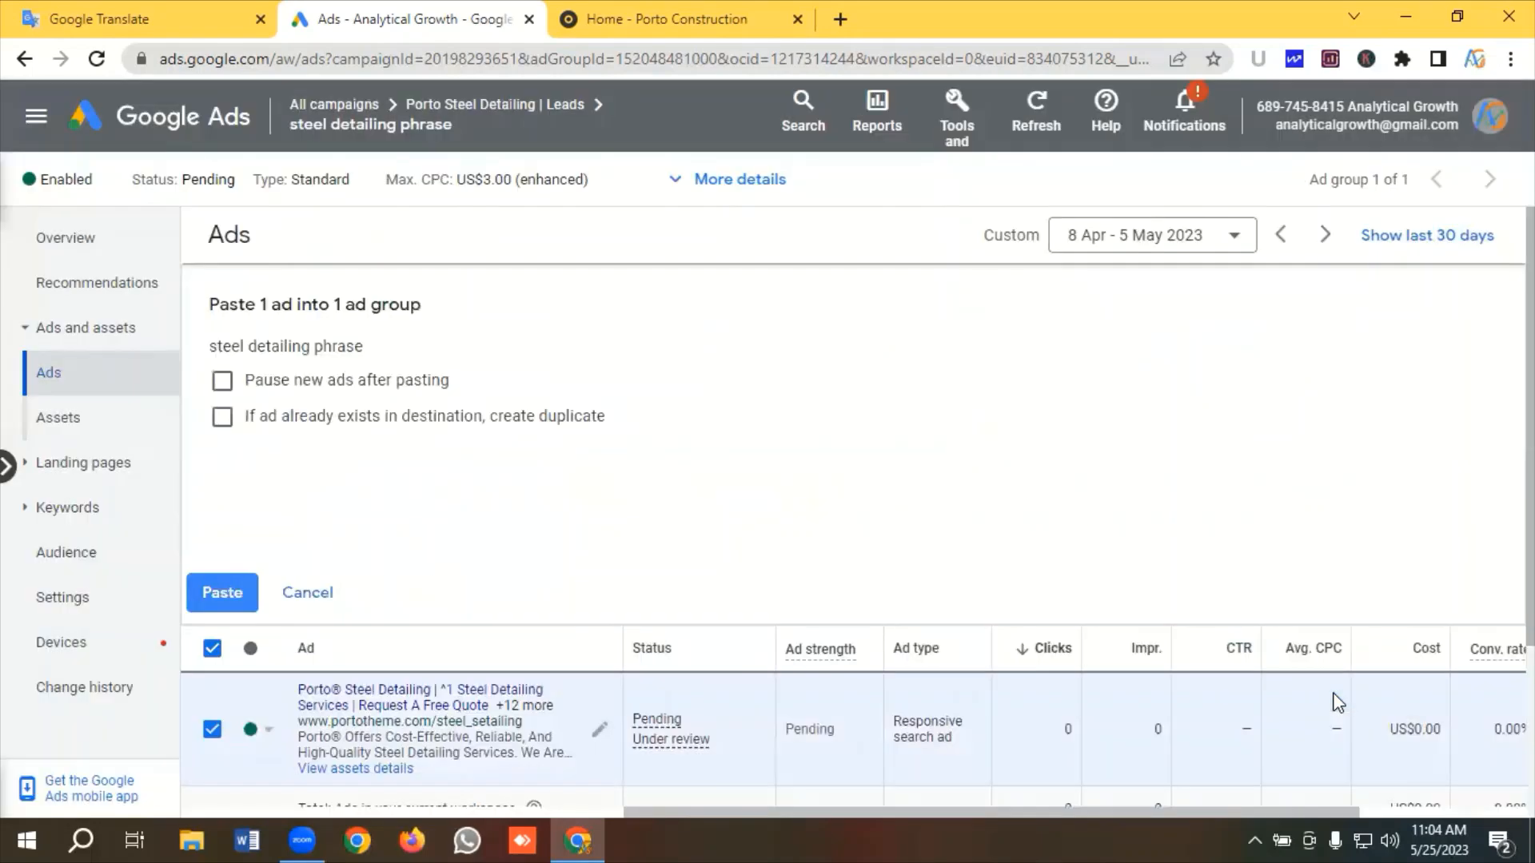
pyautogui.click(225, 383)
pyautogui.click(224, 421)
pyautogui.click(220, 593)
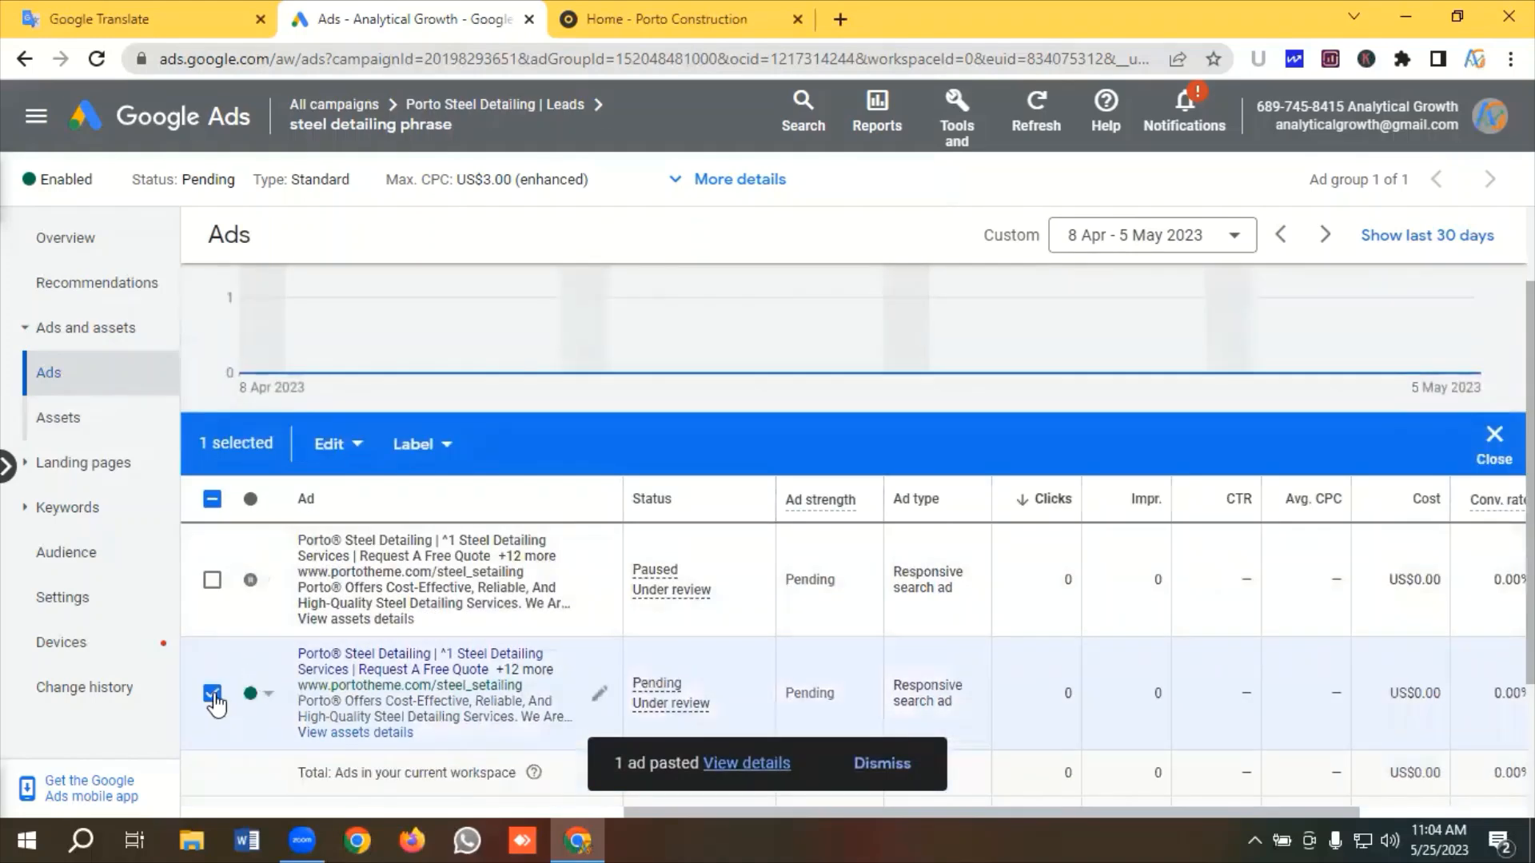
# Paste the copied ad once more into the steel detailing phrase ad group, pausing the new ad and allowing a duplicate
pyautogui.click(213, 694)
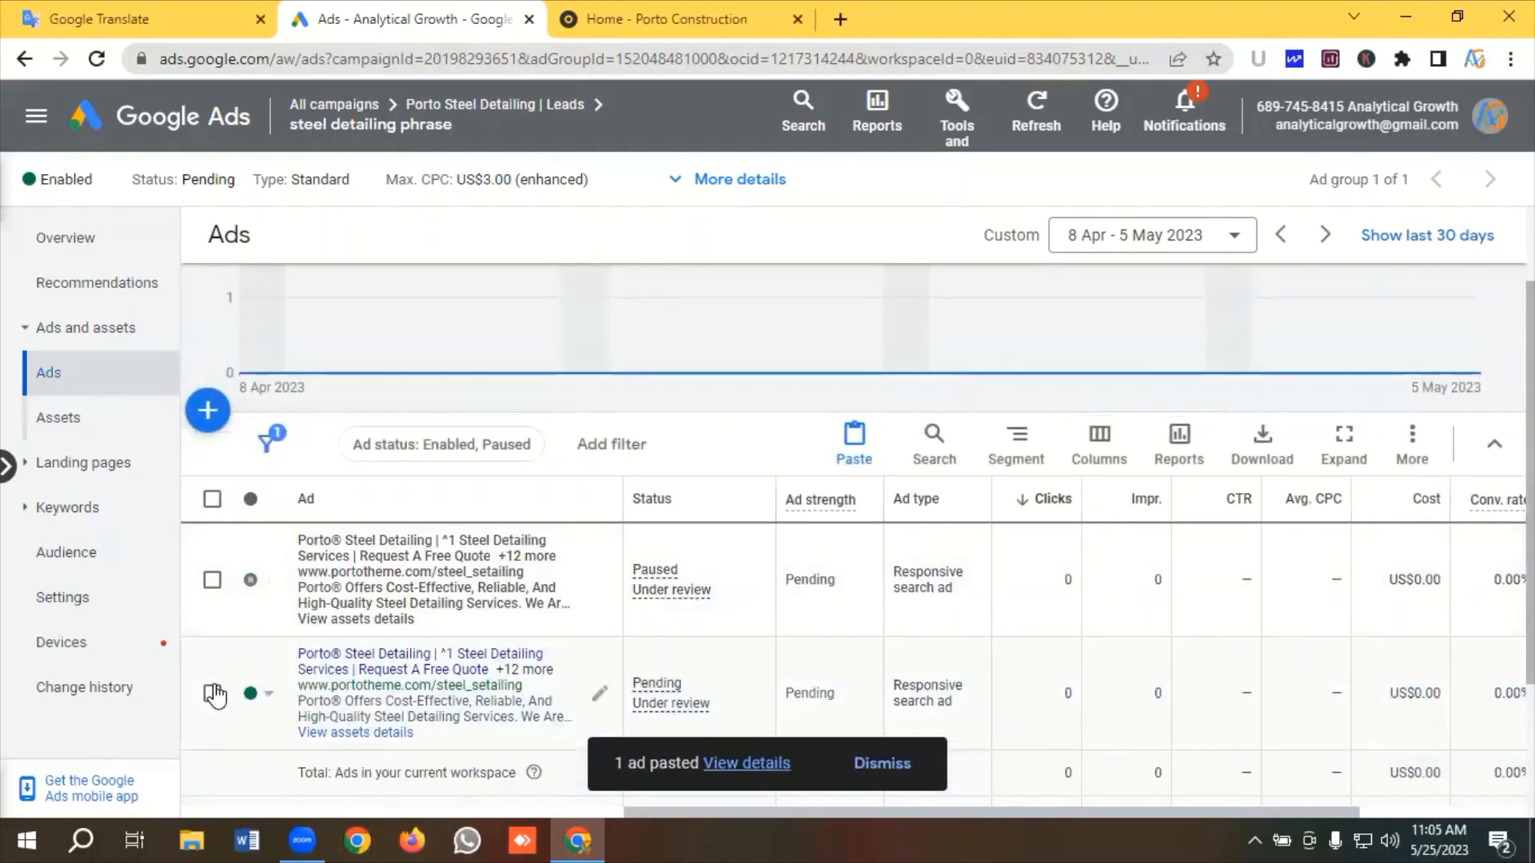
pyautogui.click(213, 694)
pyautogui.click(334, 444)
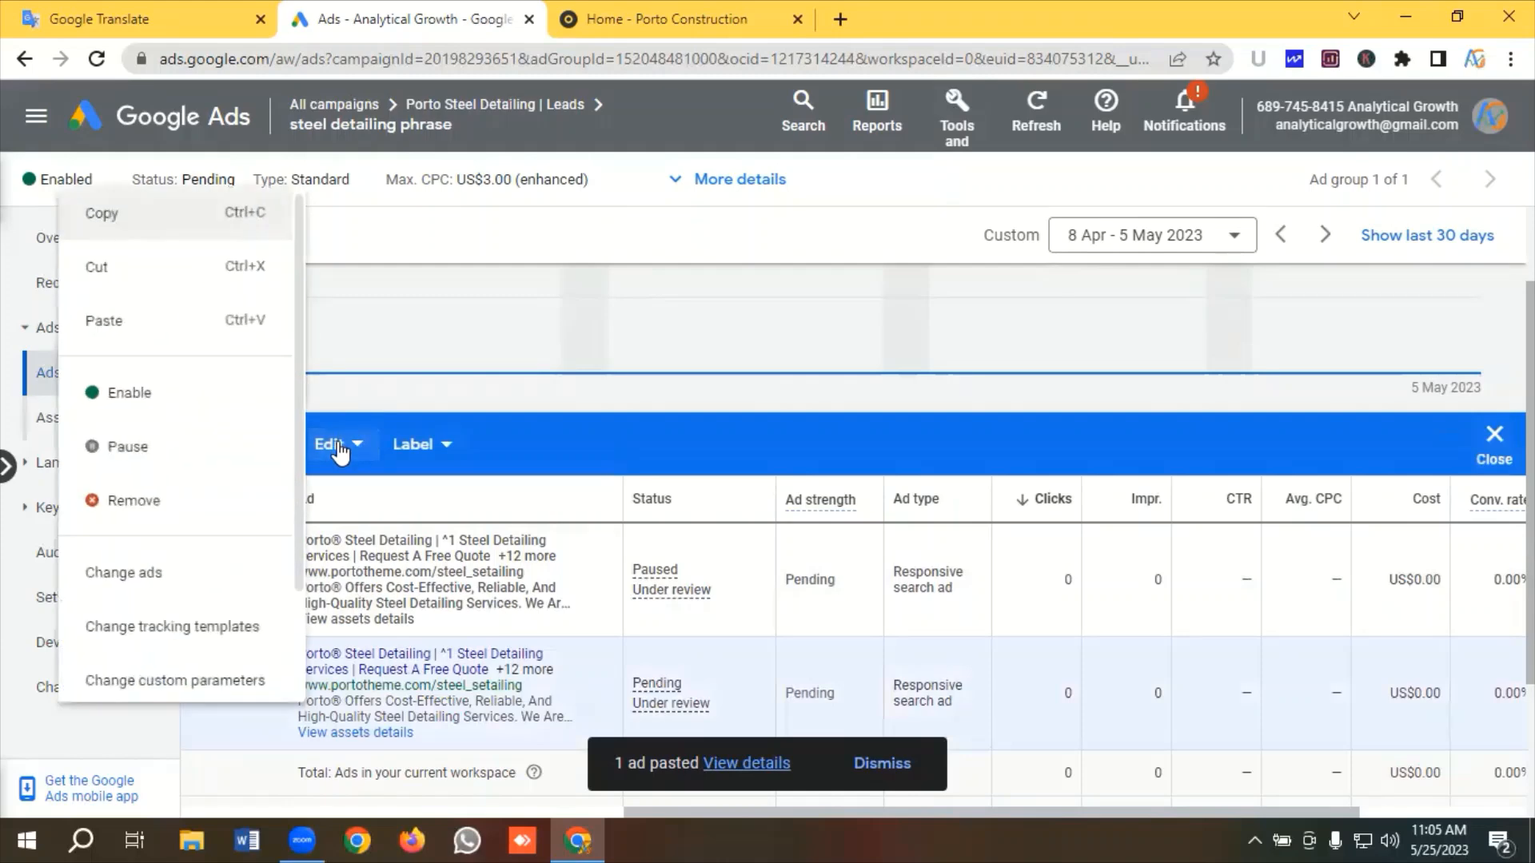
pyautogui.click(115, 328)
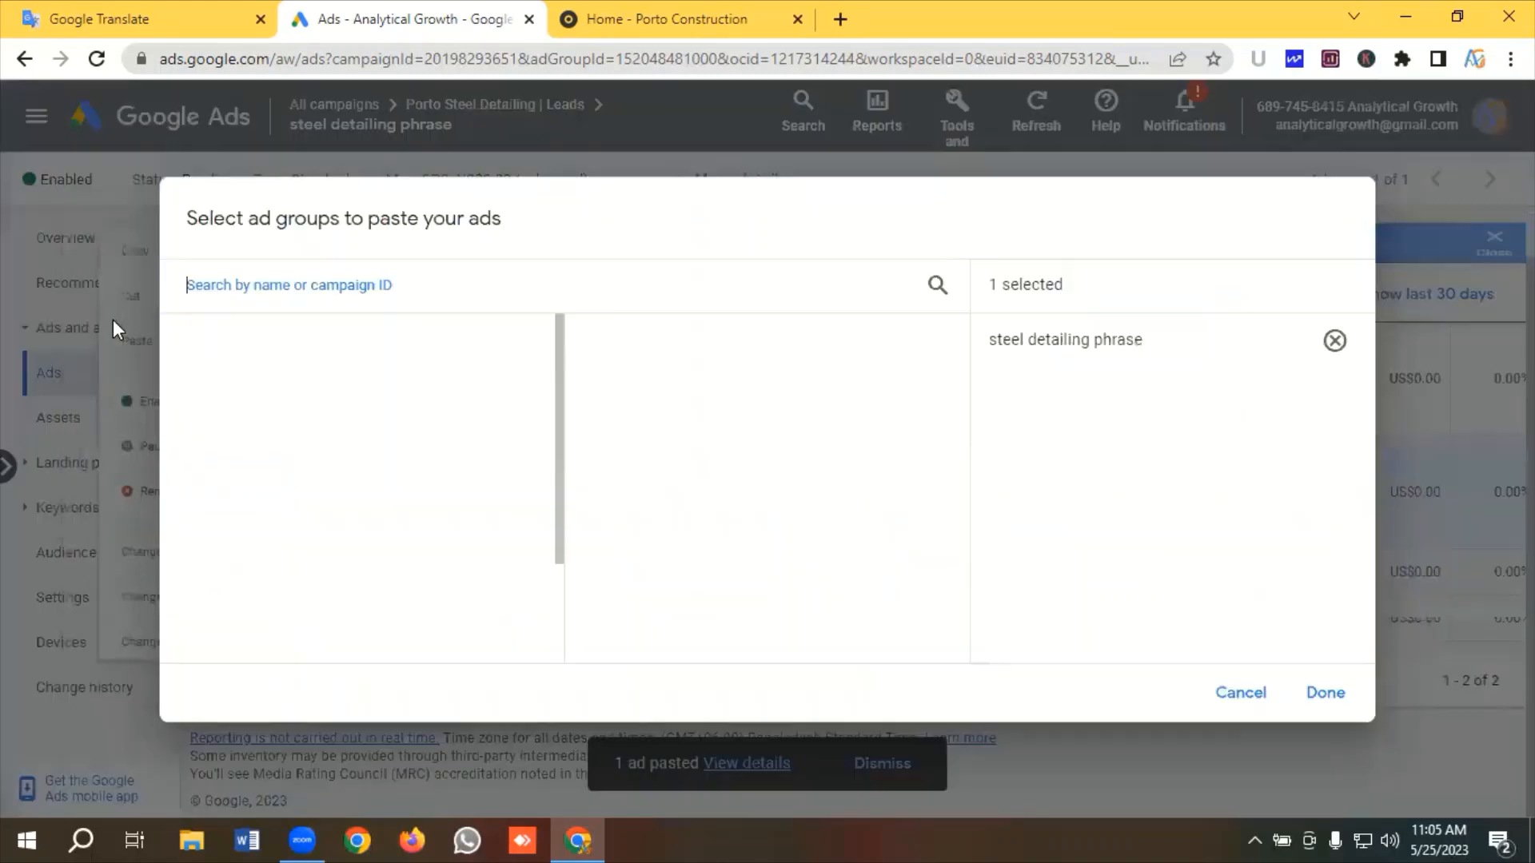
pyautogui.scroll(-3, 239, 415)
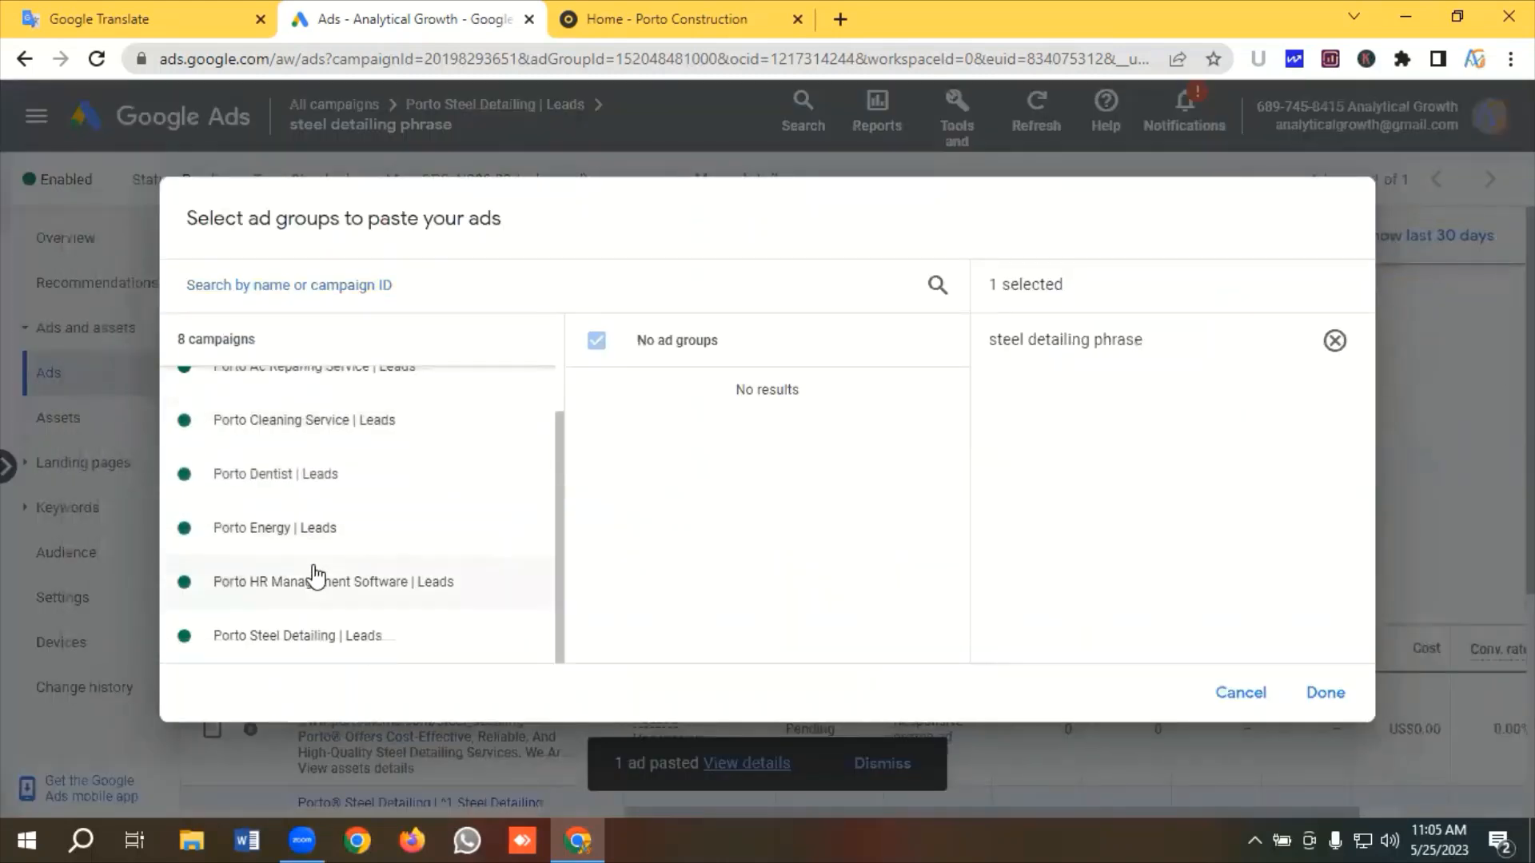
pyautogui.click(306, 640)
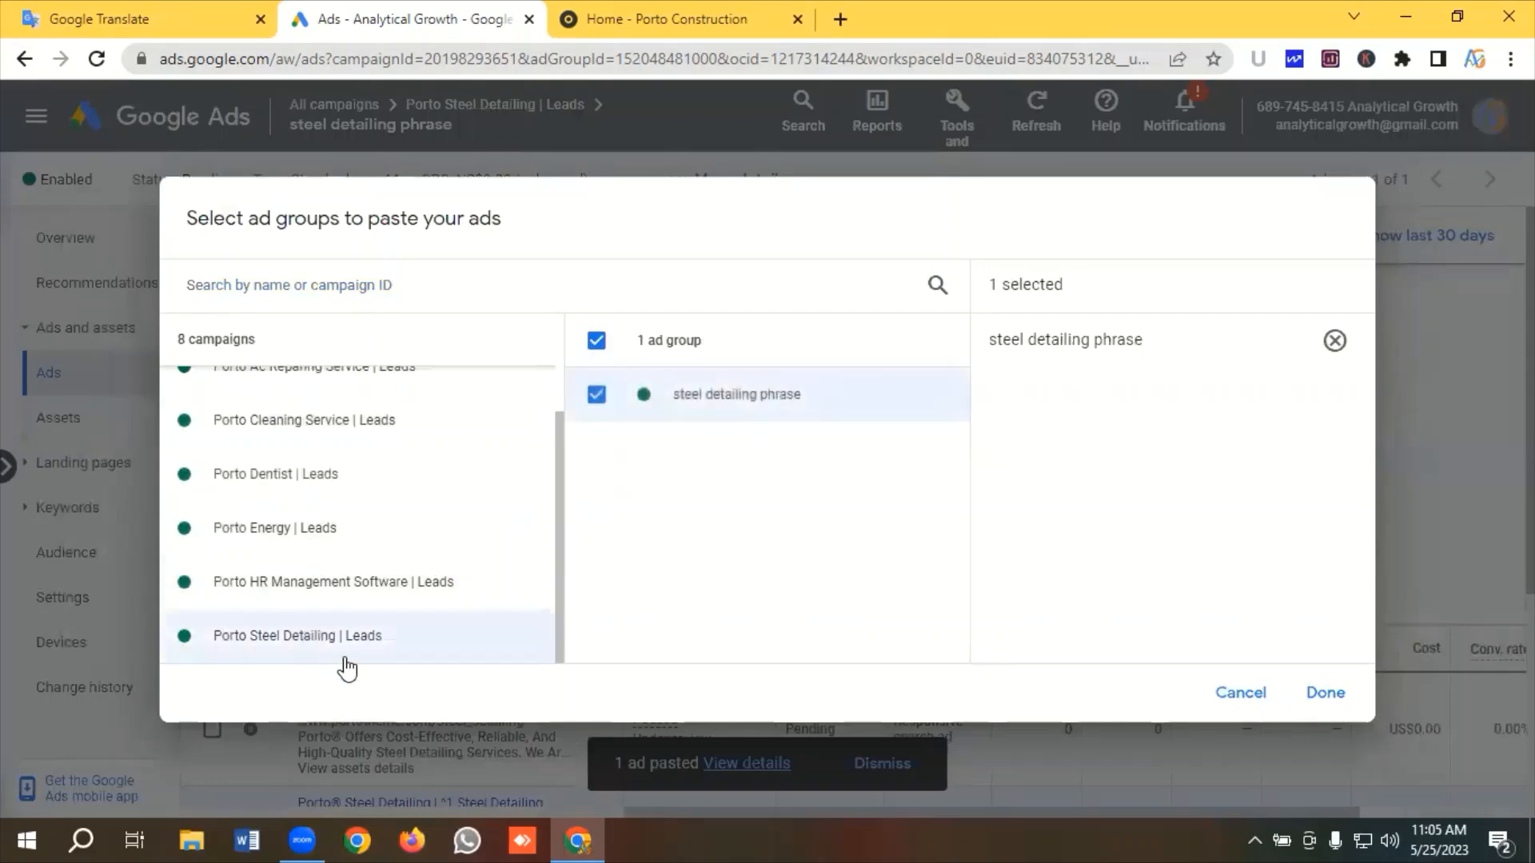
pyautogui.click(1325, 693)
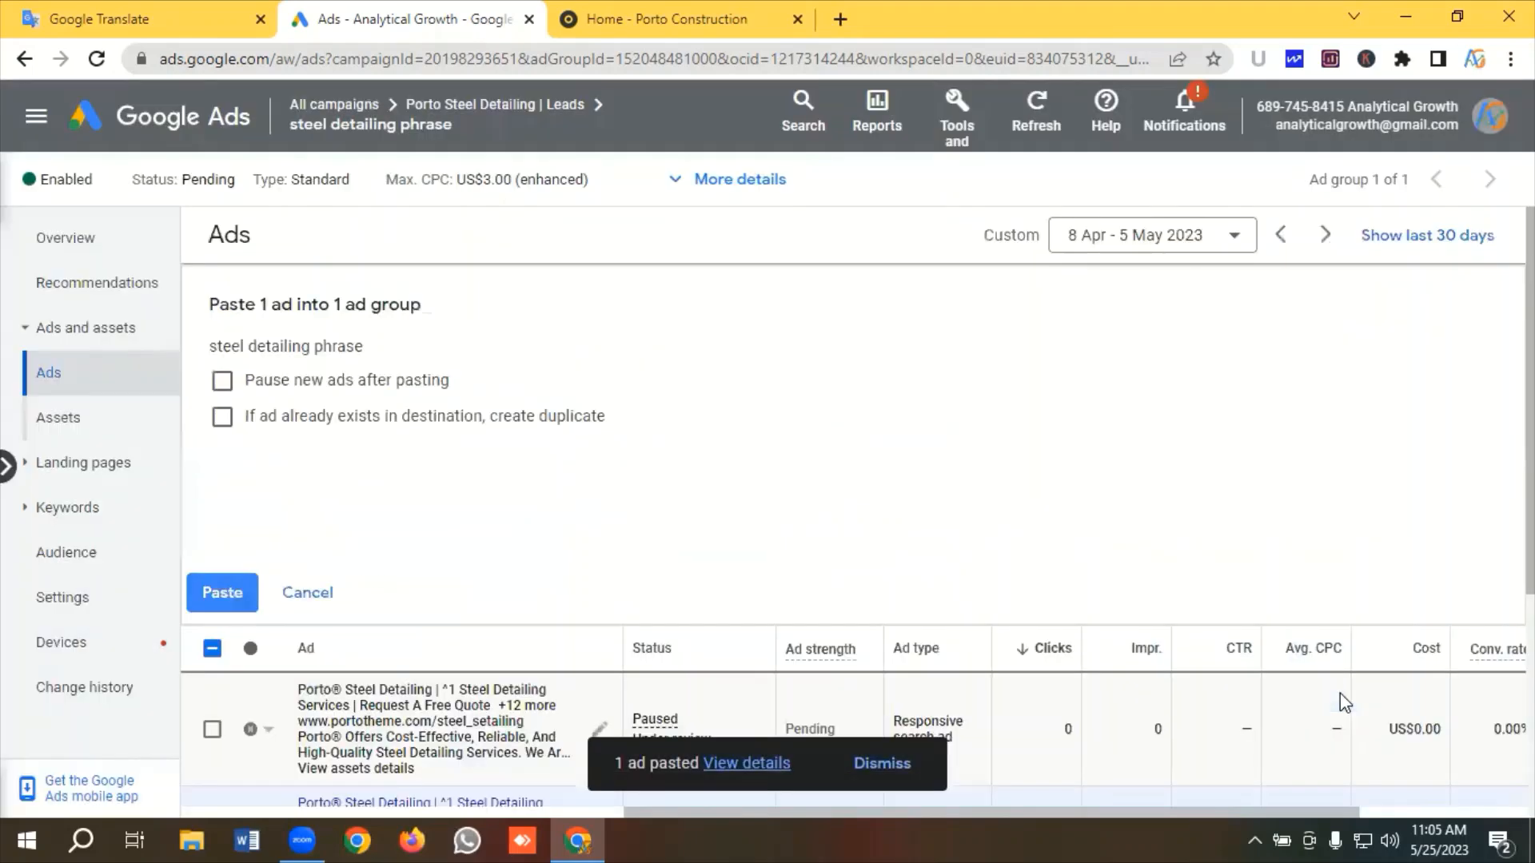
pyautogui.click(222, 381)
pyautogui.click(231, 425)
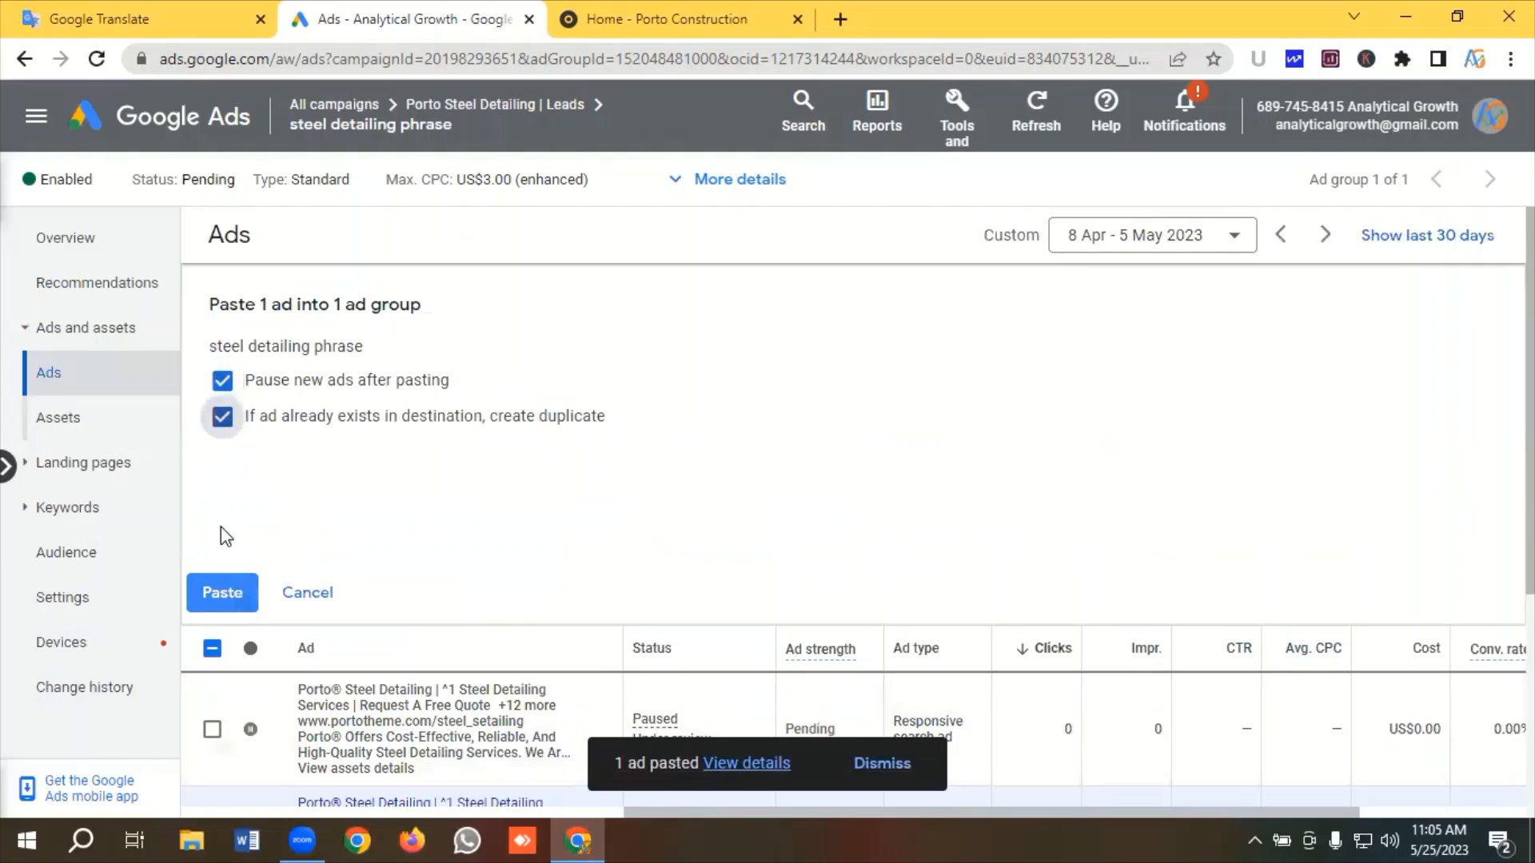
pyautogui.click(222, 593)
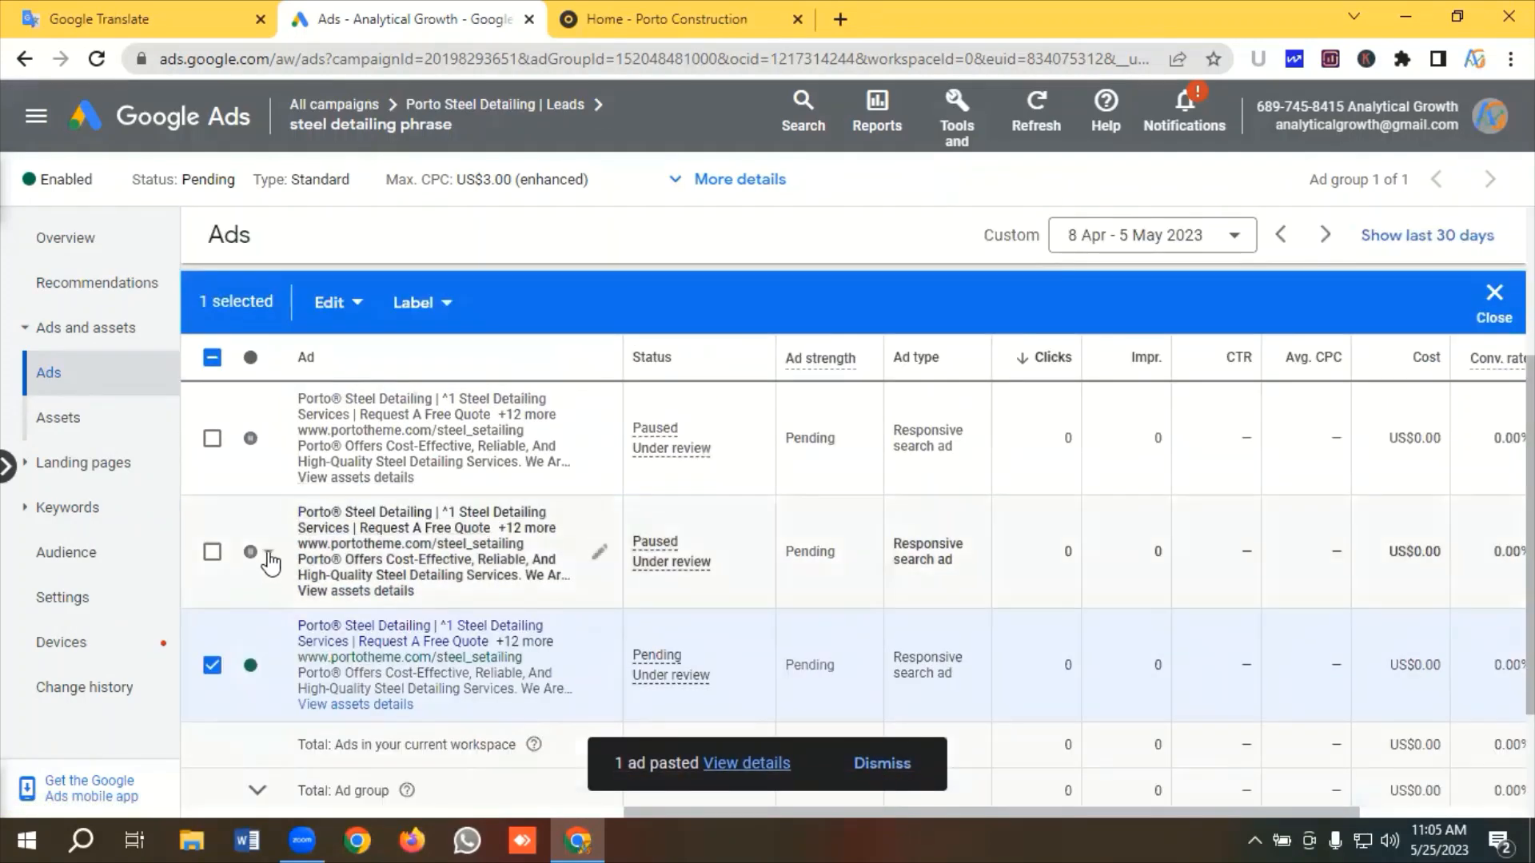
# Enable the paused ad directly above the selected one in the steel detailing phrase ad group and open it for editing
pyautogui.click(265, 553)
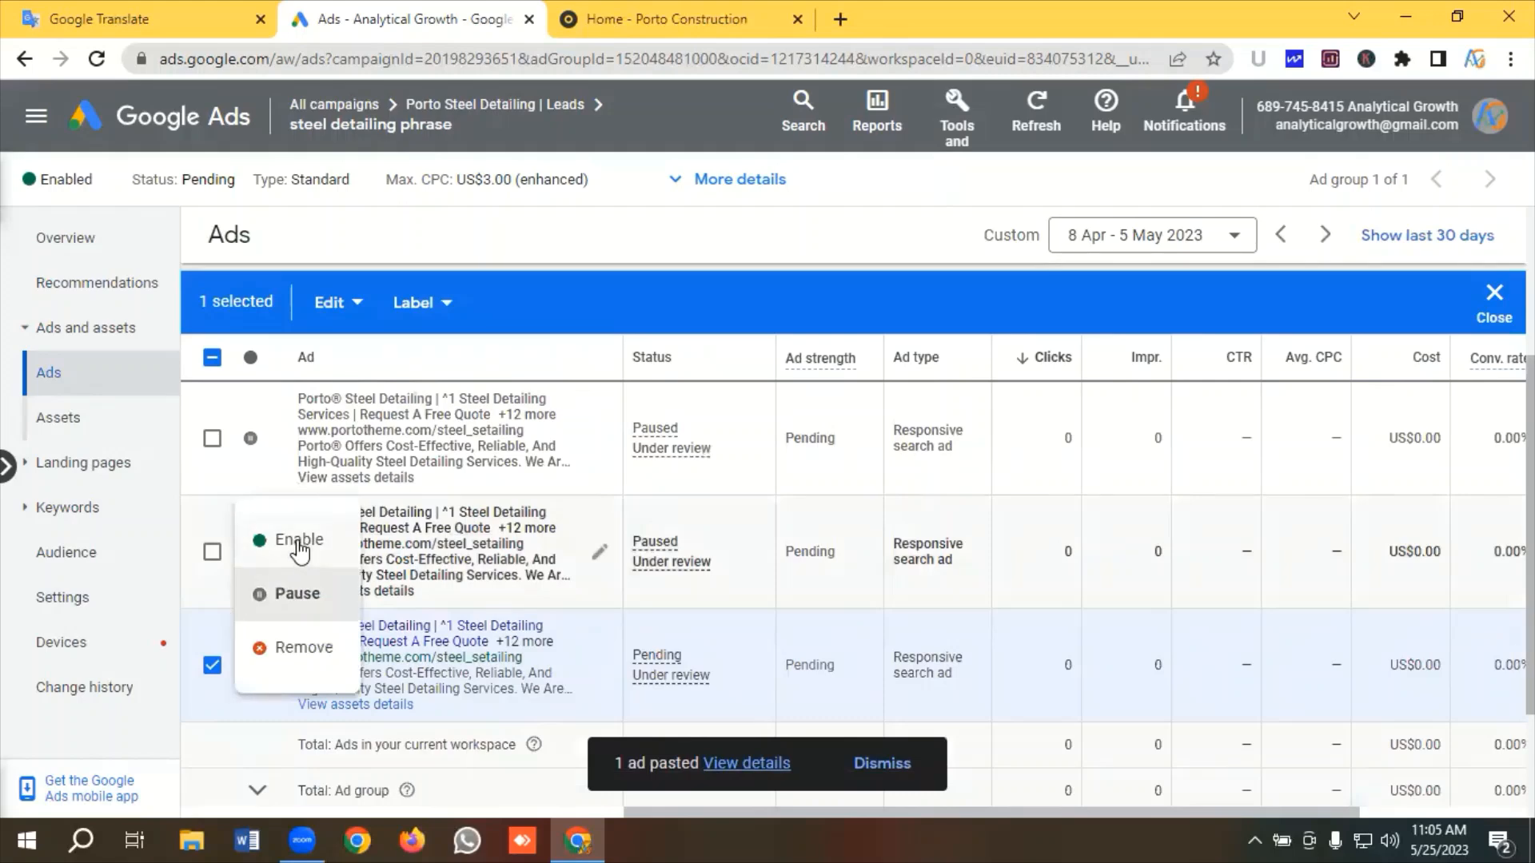
pyautogui.click(300, 548)
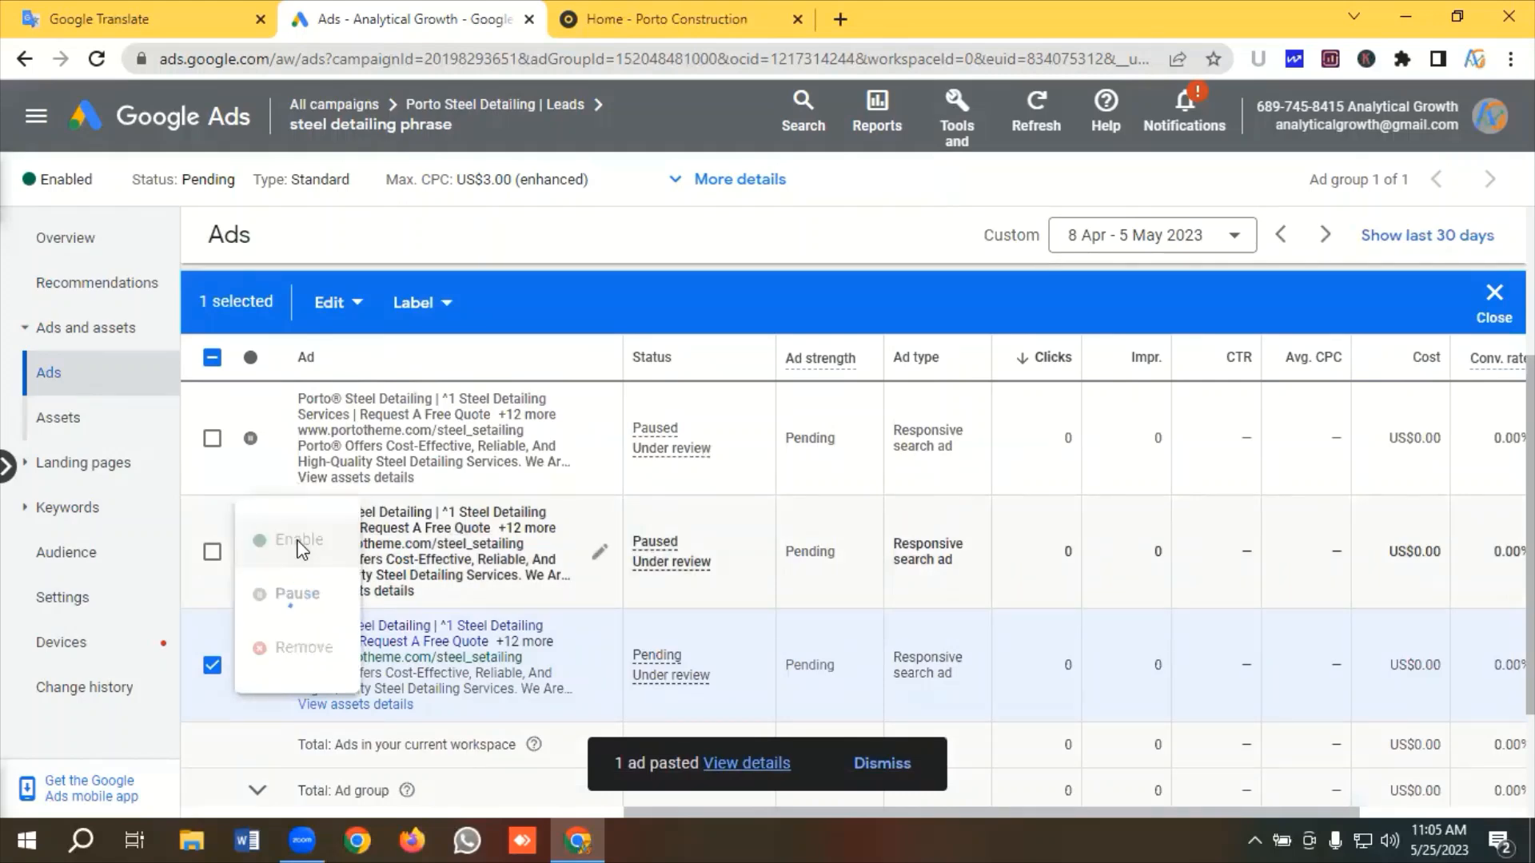
pyautogui.click(598, 556)
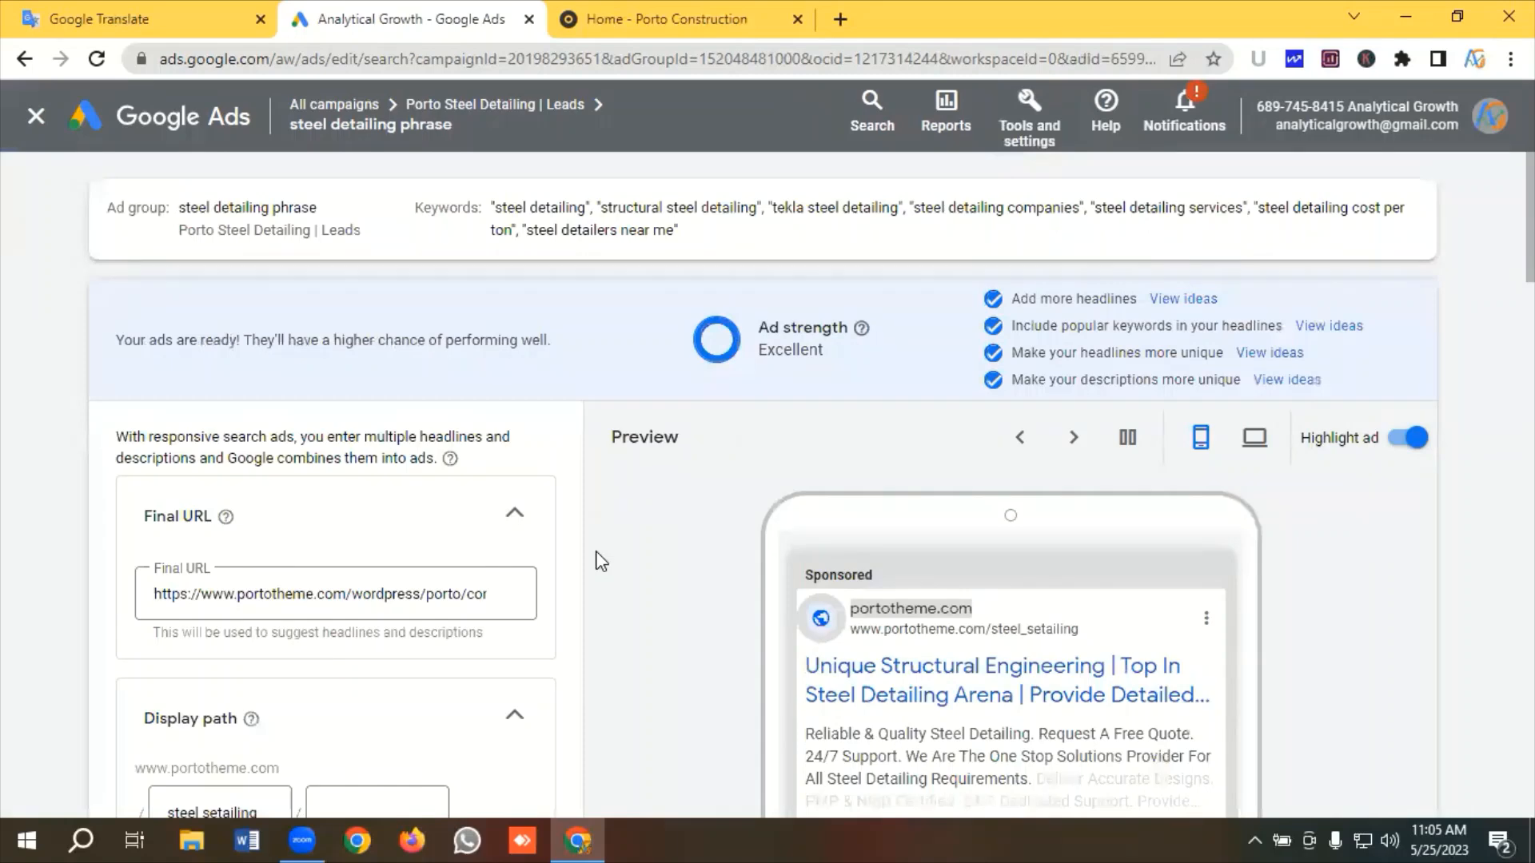
# Pin the headline Porto® Steel Detailing to position 1, ^1 Steel Detailing Services to position 2 and Request A Free Quote to position 3
pyautogui.scroll(-5, 411, 589)
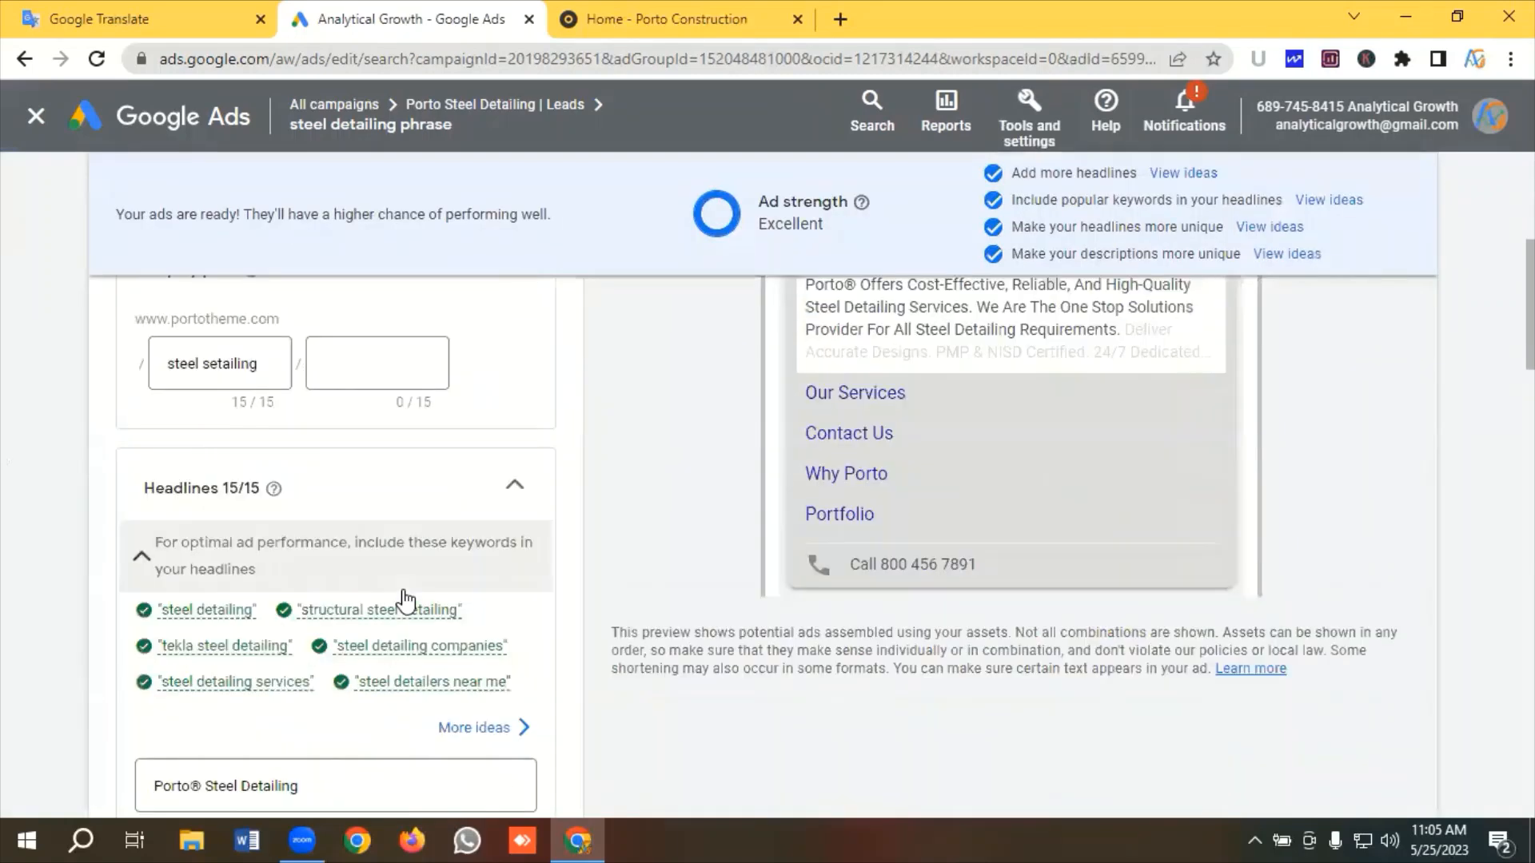
pyautogui.scroll(-4, 406, 600)
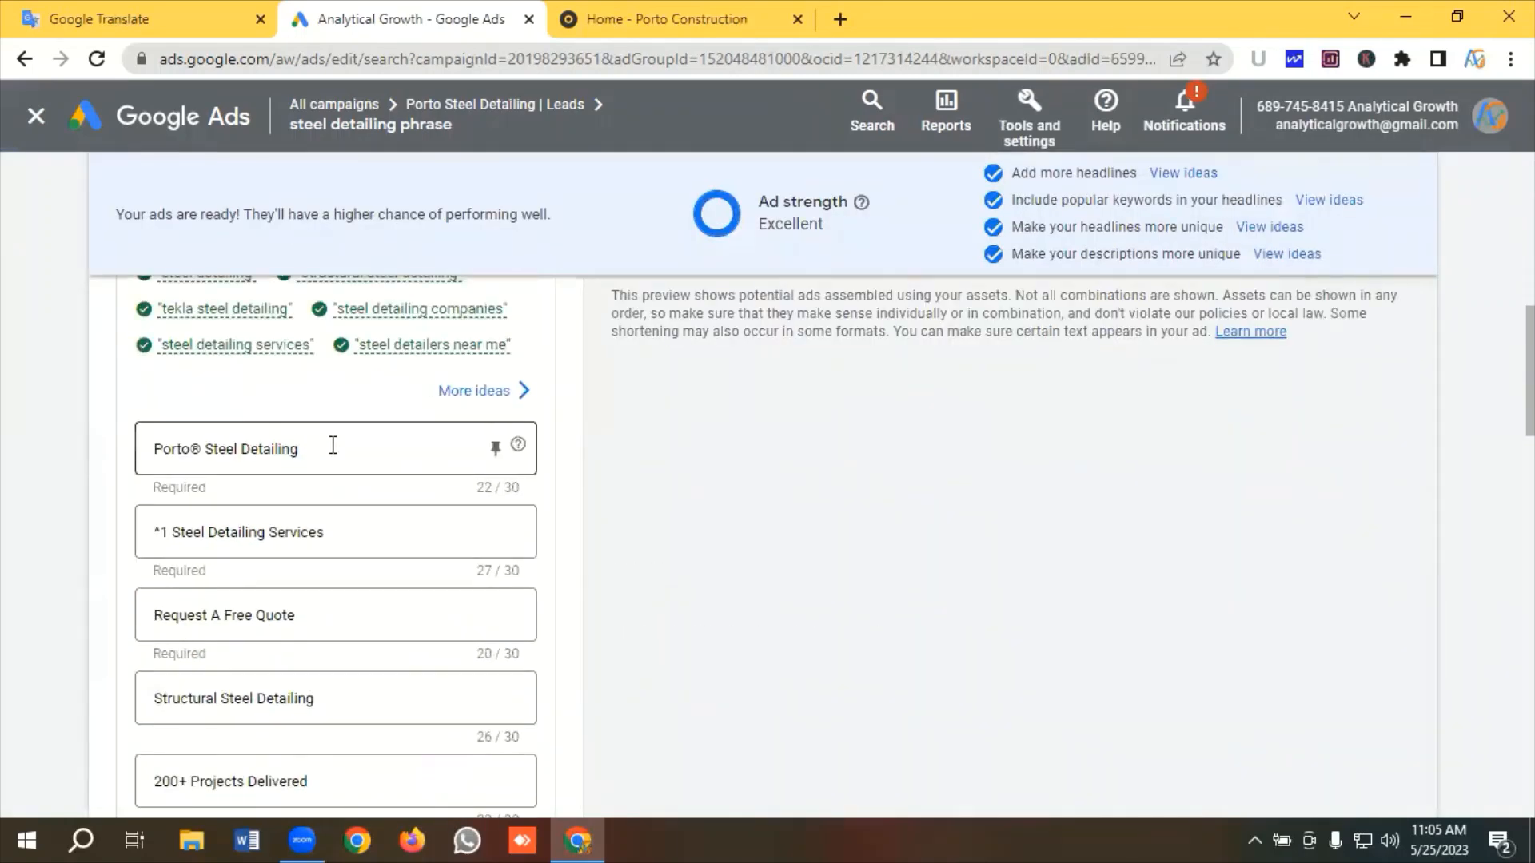
pyautogui.click(335, 450)
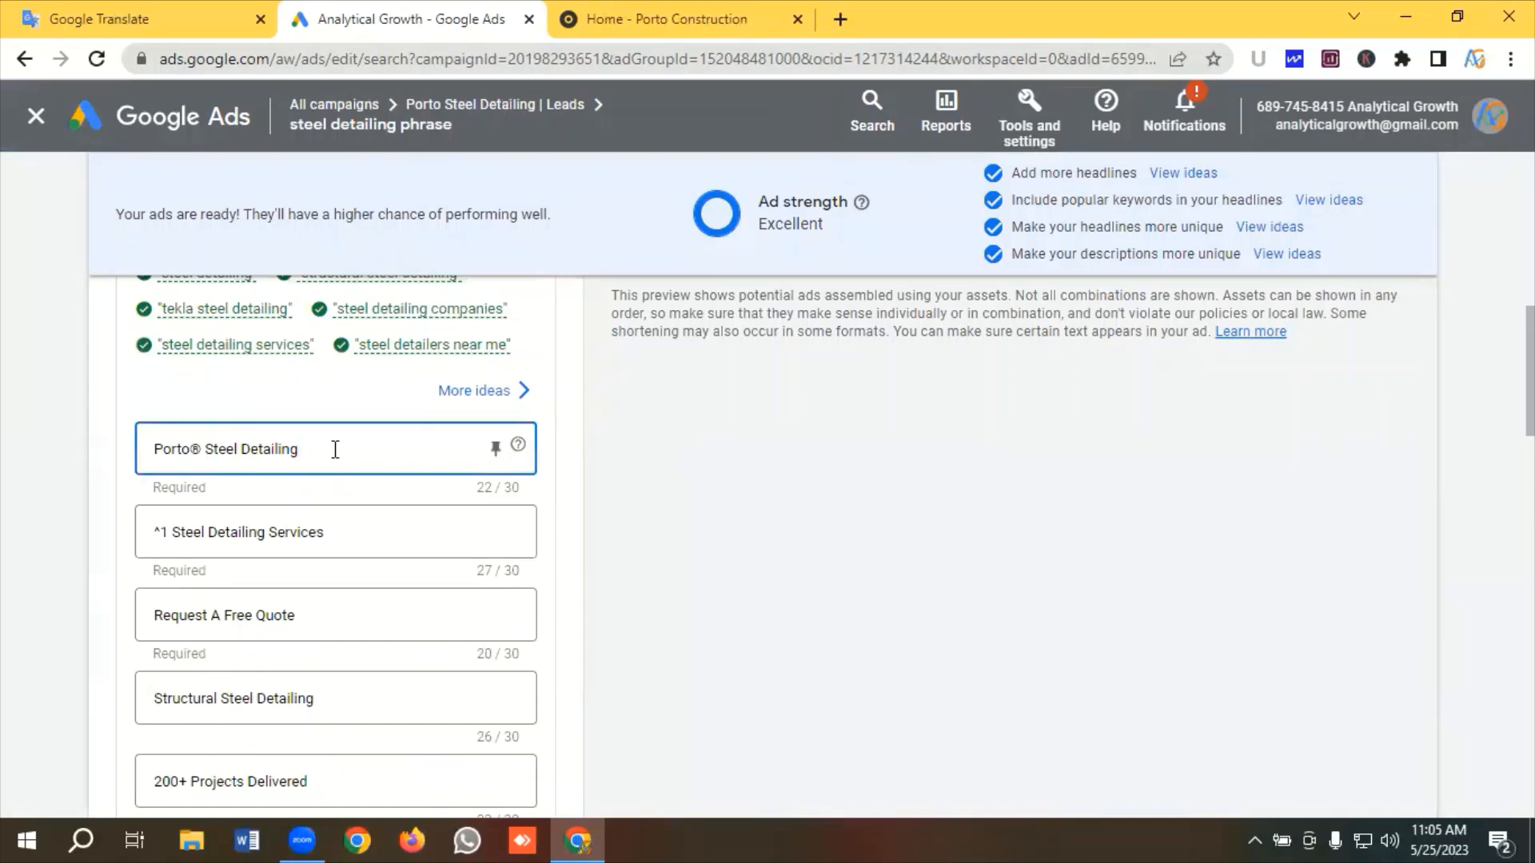
pyautogui.click(495, 448)
pyautogui.click(787, 485)
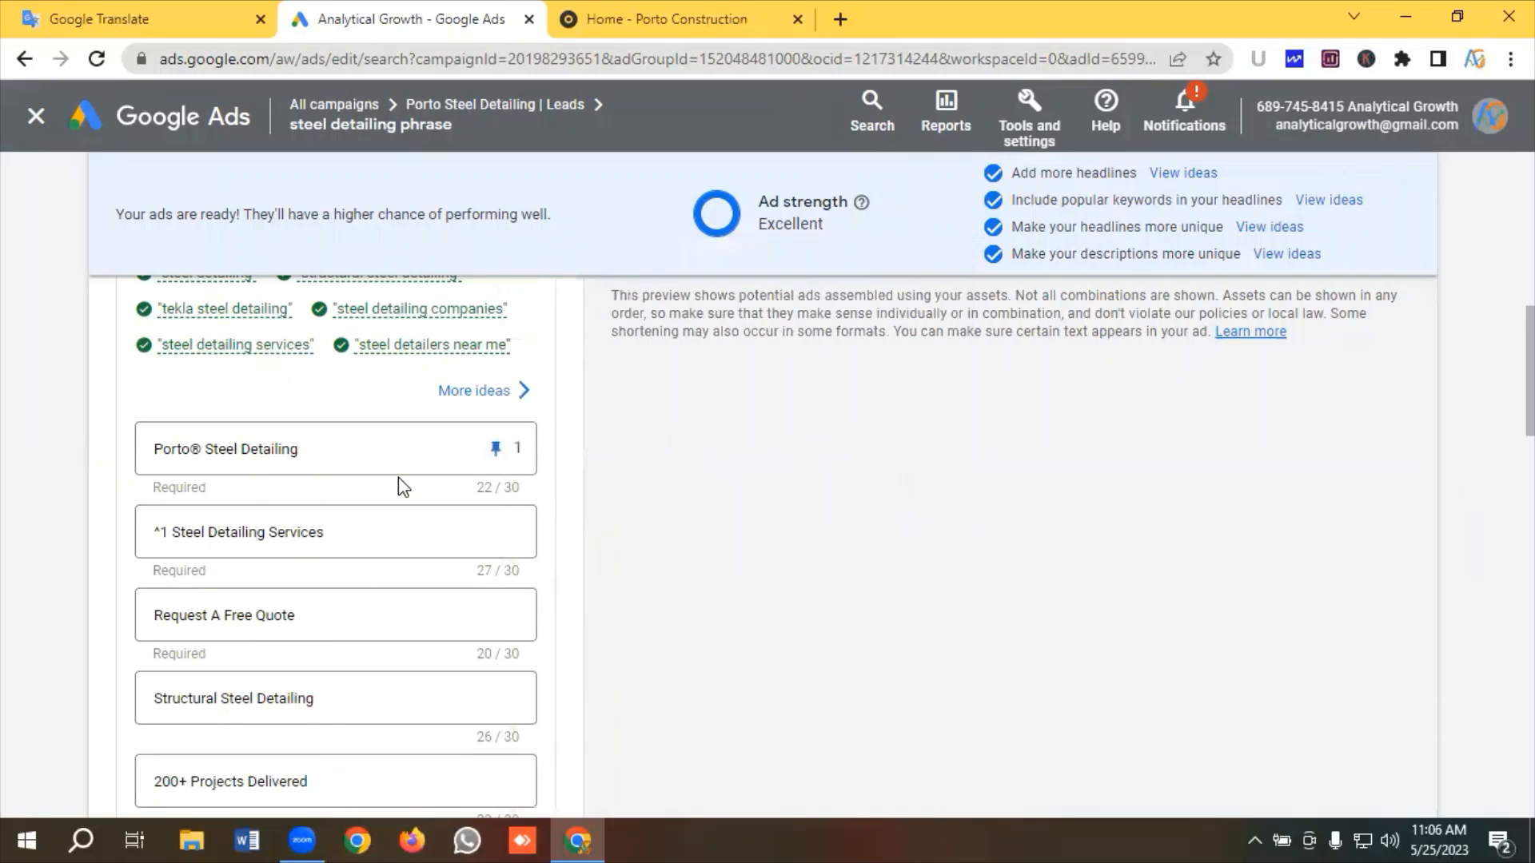
pyautogui.moveTo(496, 538)
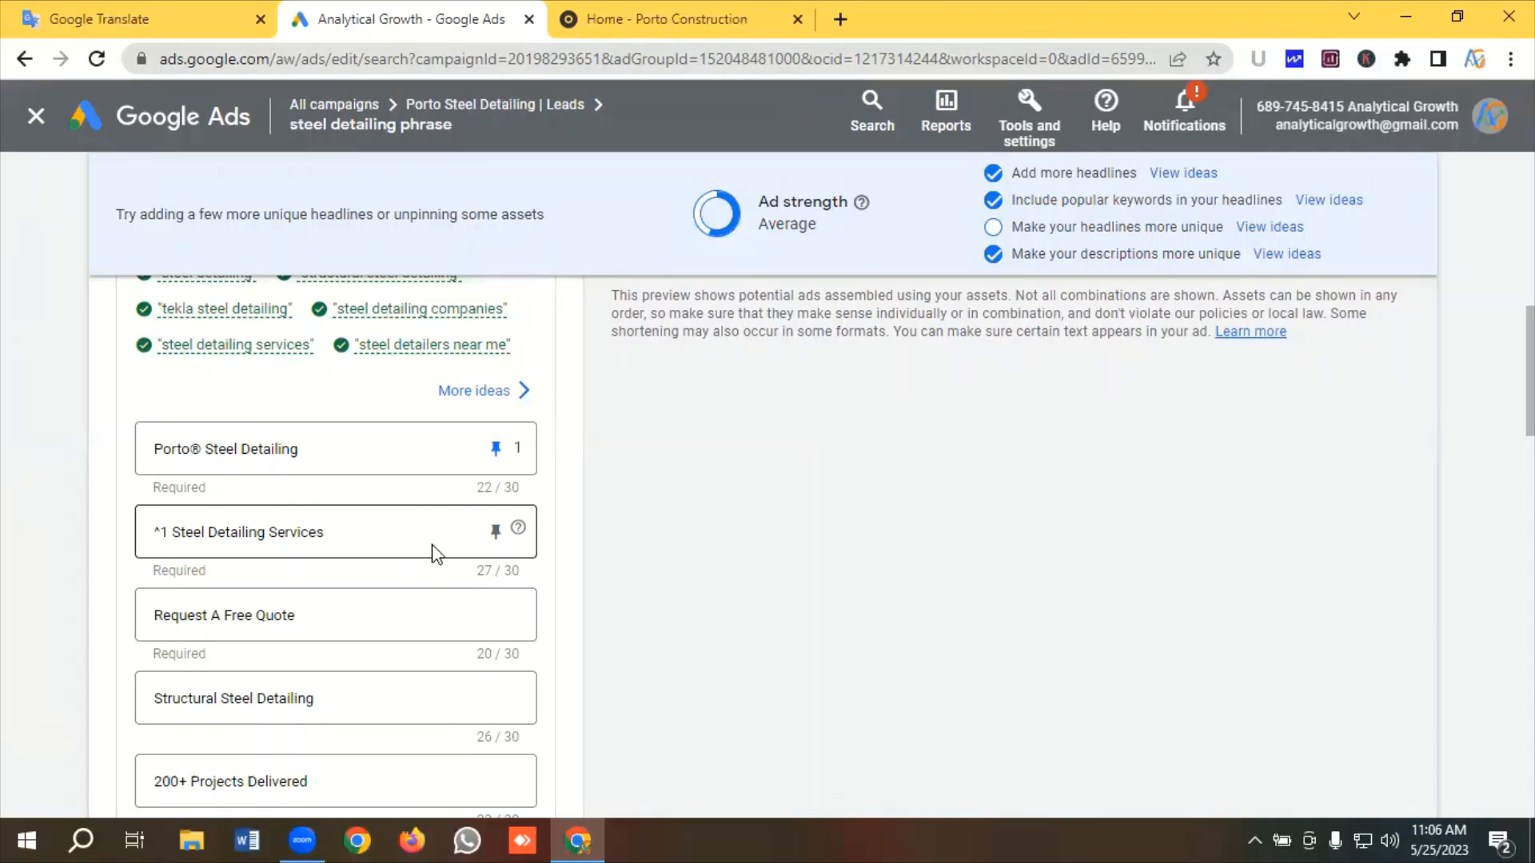
pyautogui.click(490, 533)
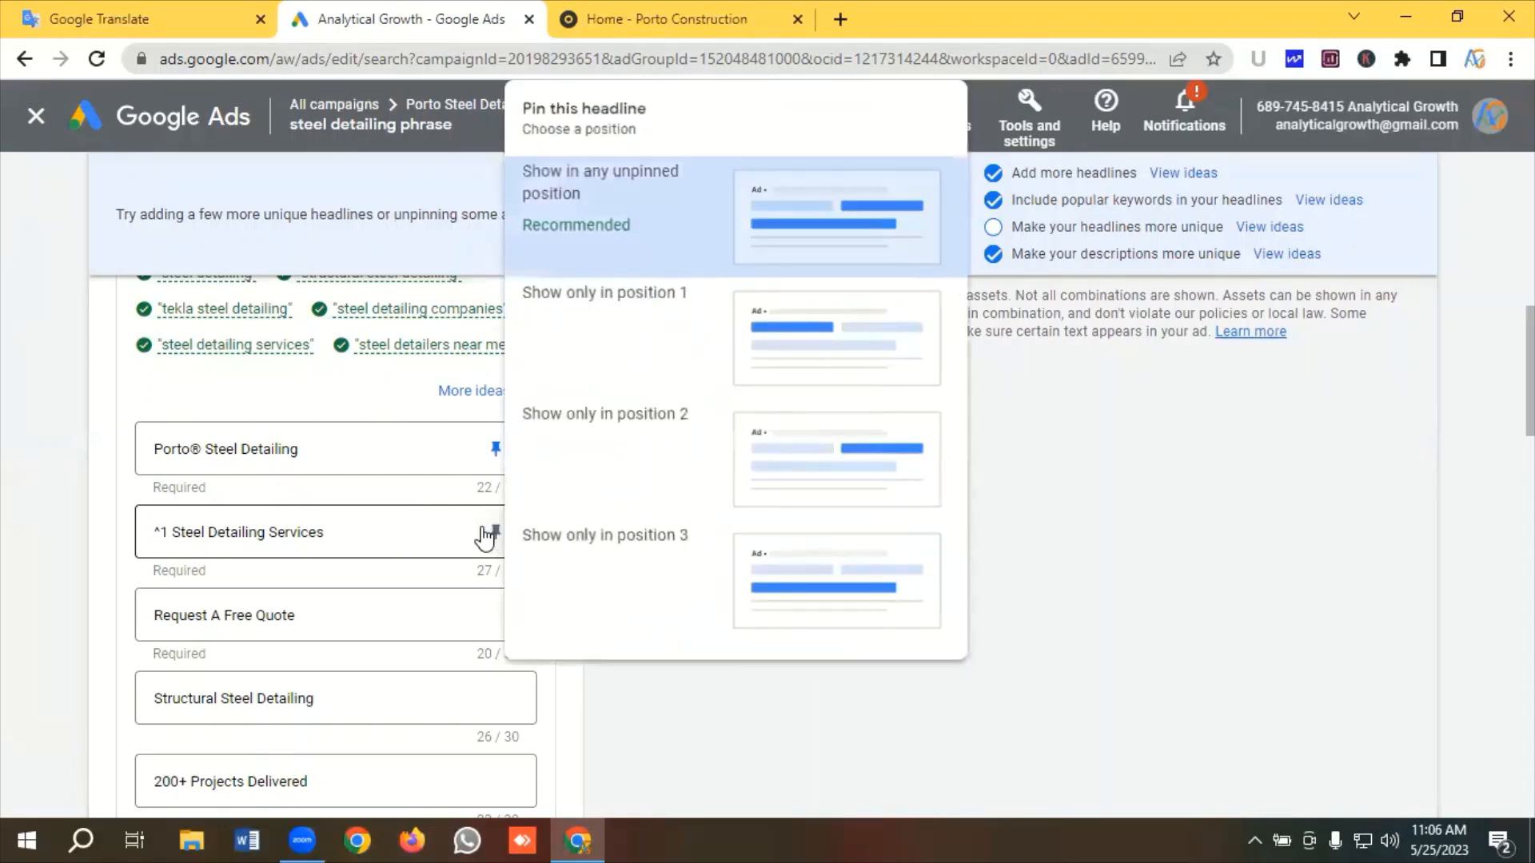
pyautogui.click(761, 459)
pyautogui.scroll(-2, 450, 502)
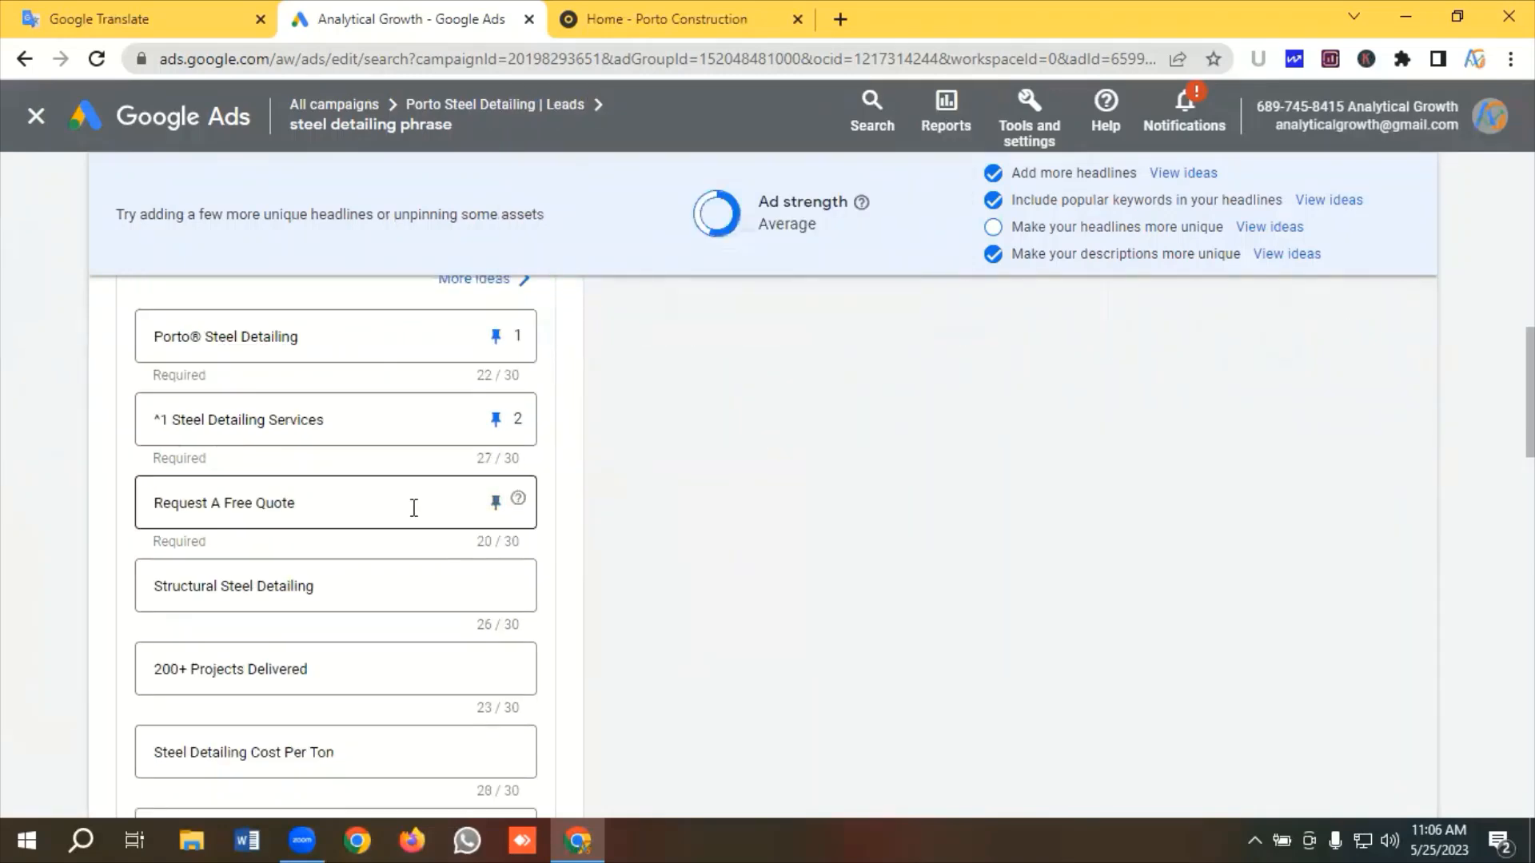
pyautogui.click(495, 503)
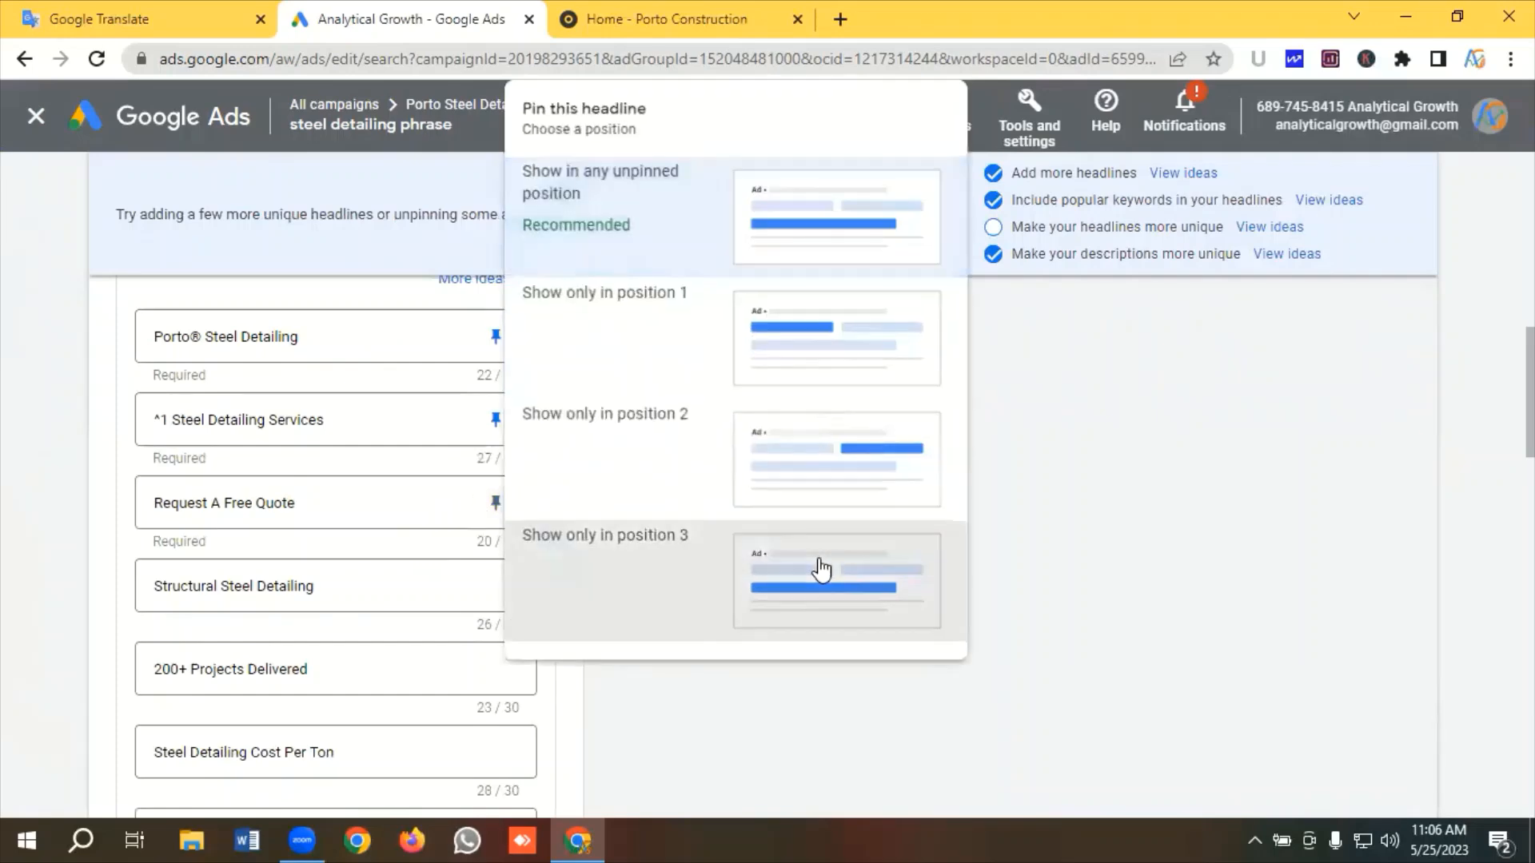
pyautogui.click(821, 569)
# Pin the headlines Structural Steel Detailing and Steel Detailing Cost Per Ton to position 2, and 200+ Projects Delivered to position 3
pyautogui.scroll(-2, 456, 536)
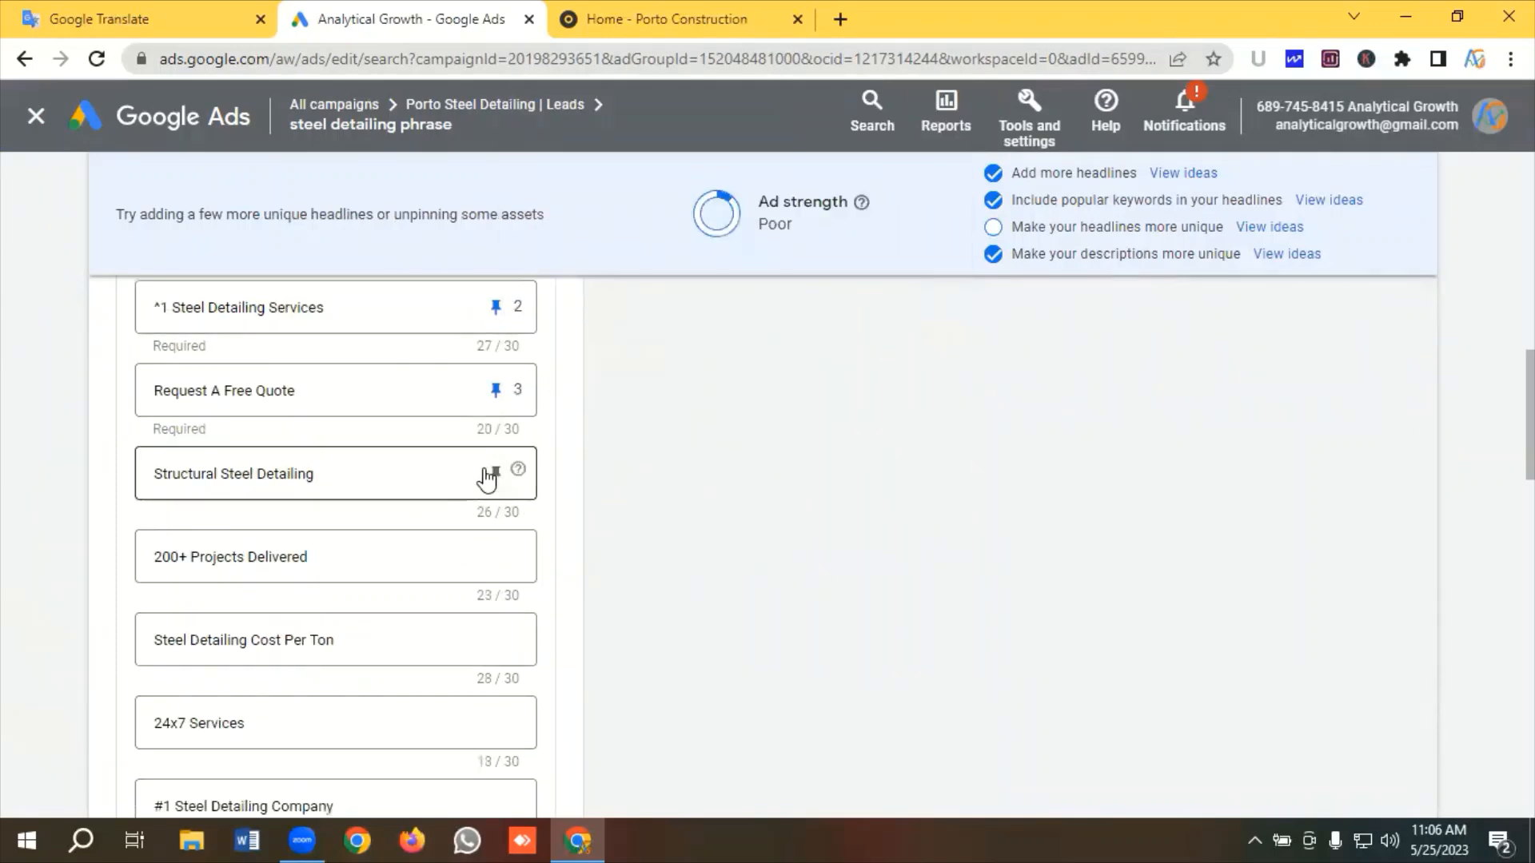
pyautogui.click(489, 475)
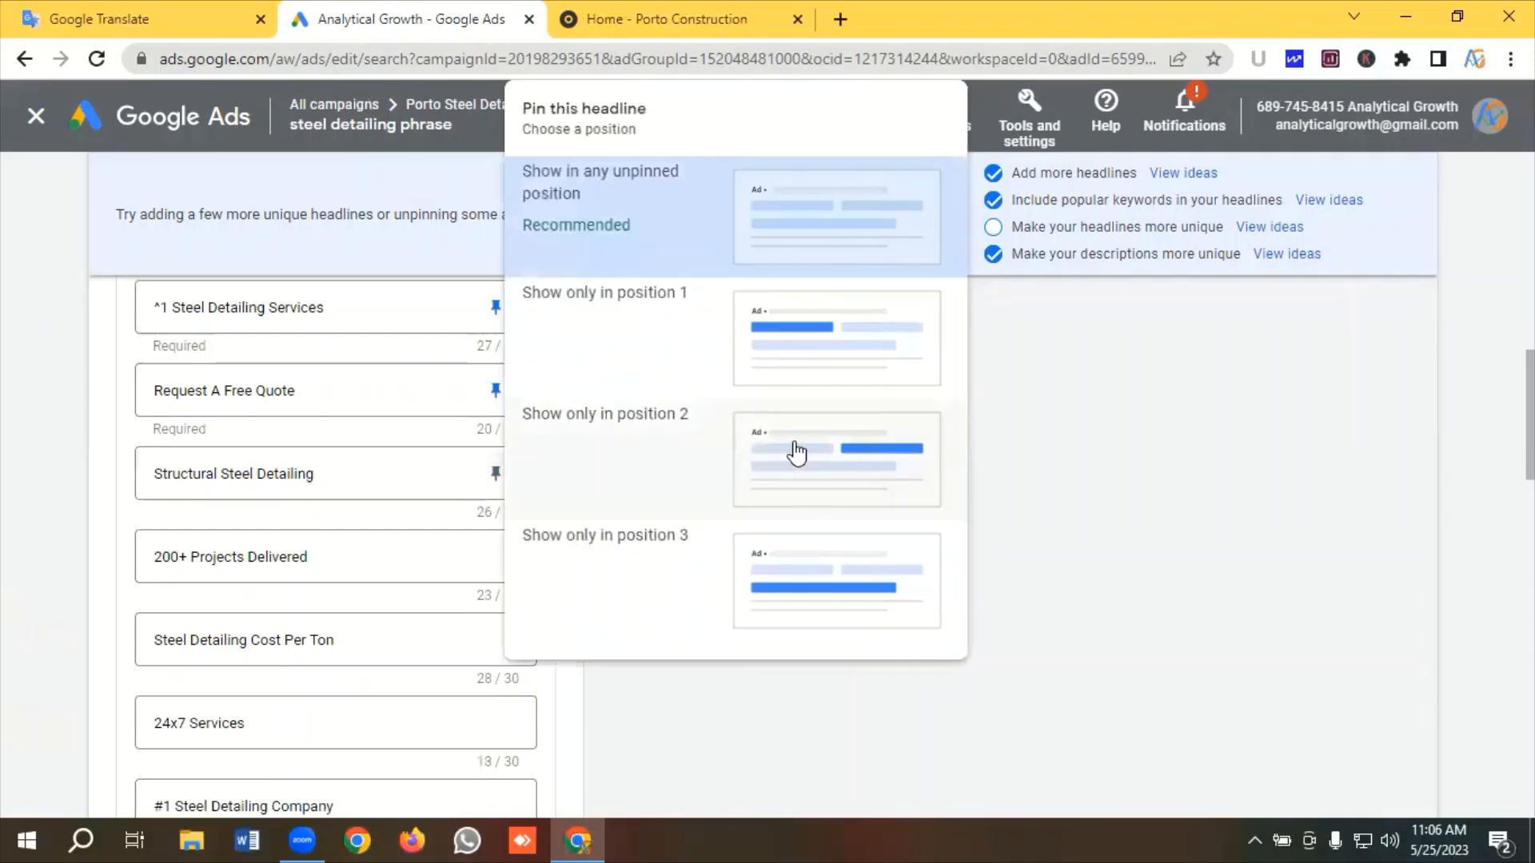
pyautogui.click(774, 448)
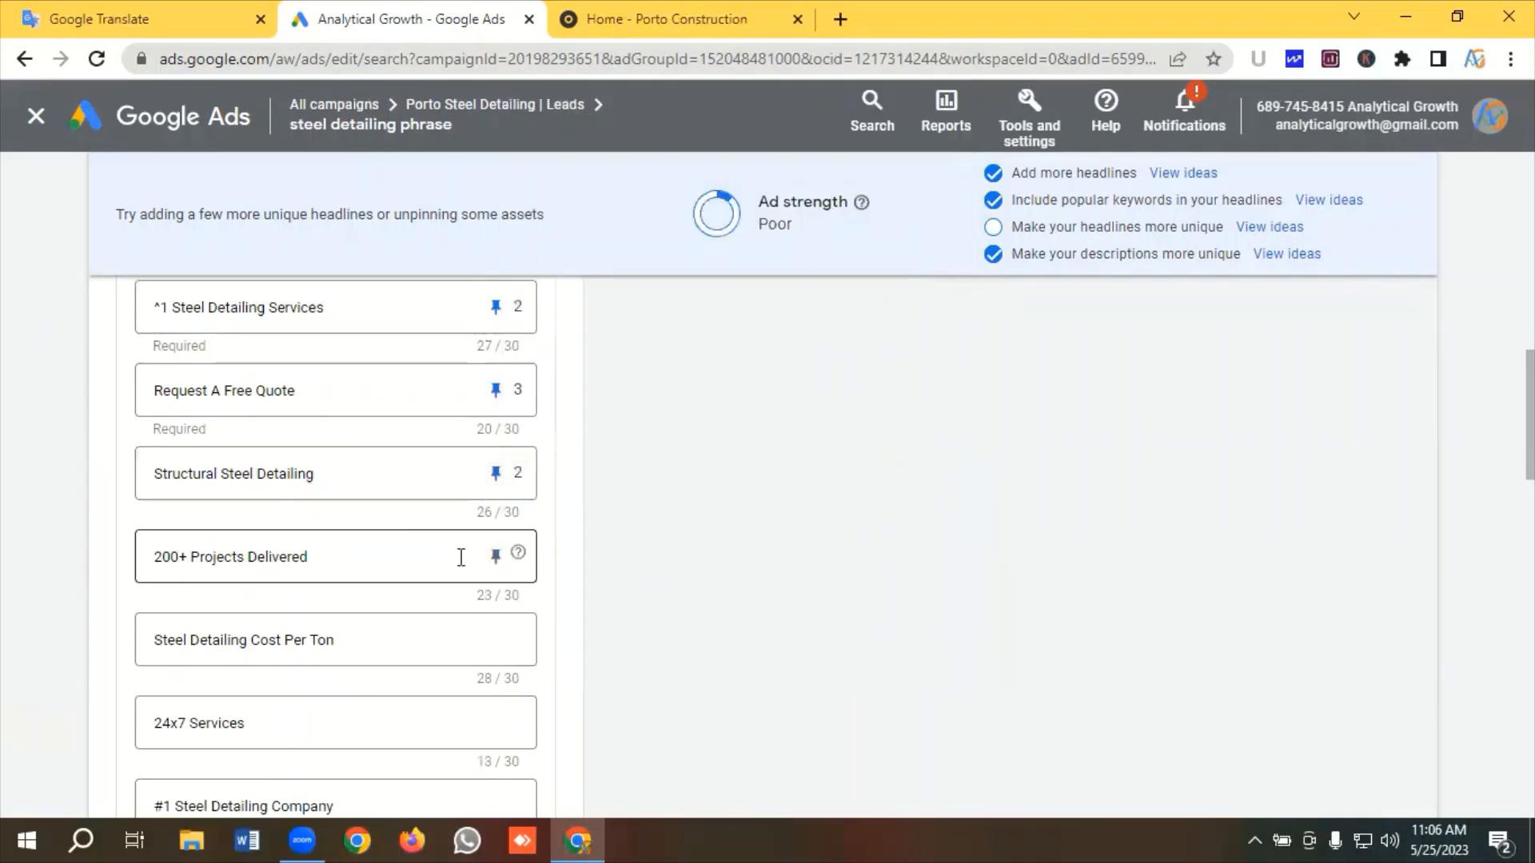
pyautogui.click(496, 557)
pyautogui.click(806, 582)
pyautogui.scroll(-1, 479, 526)
pyautogui.click(496, 529)
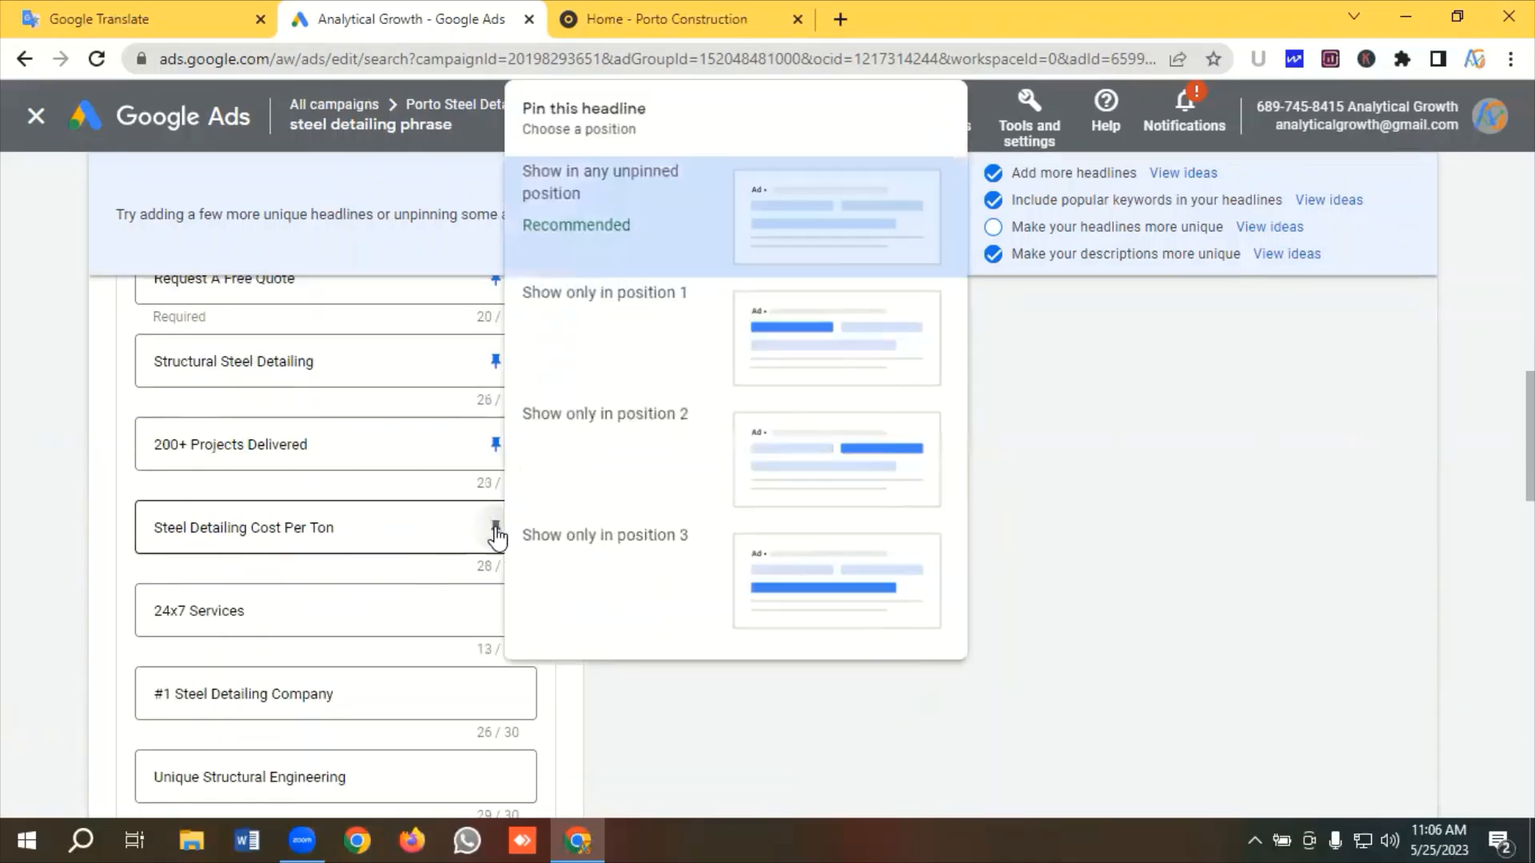
pyautogui.click(774, 452)
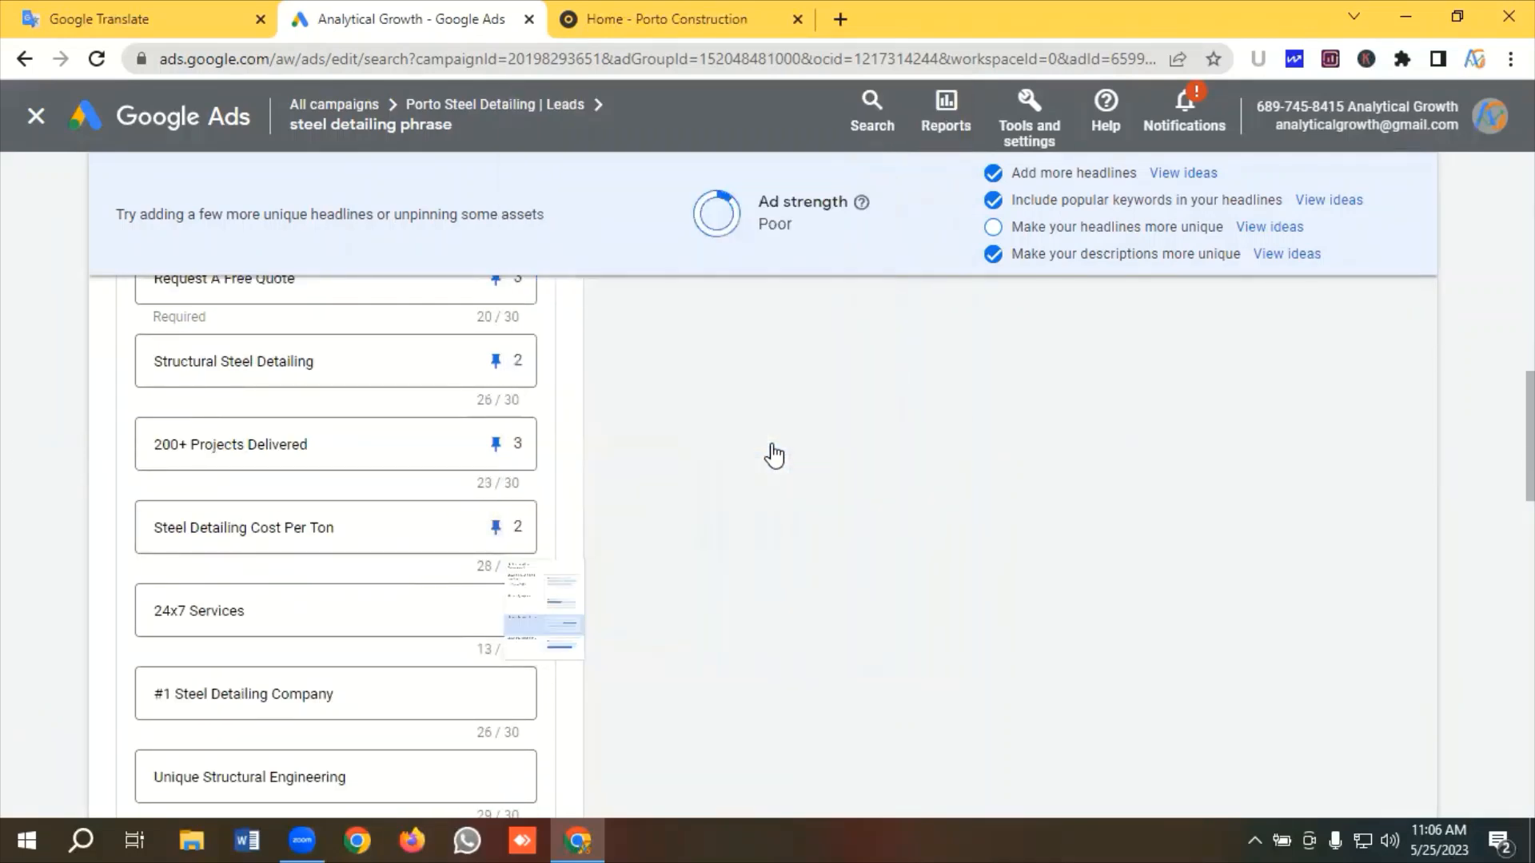
# Pin the headline 24x7 Services to position 3 and #1 Steel Detailing Company to position 2
pyautogui.scroll(-1, 463, 559)
pyautogui.click(484, 509)
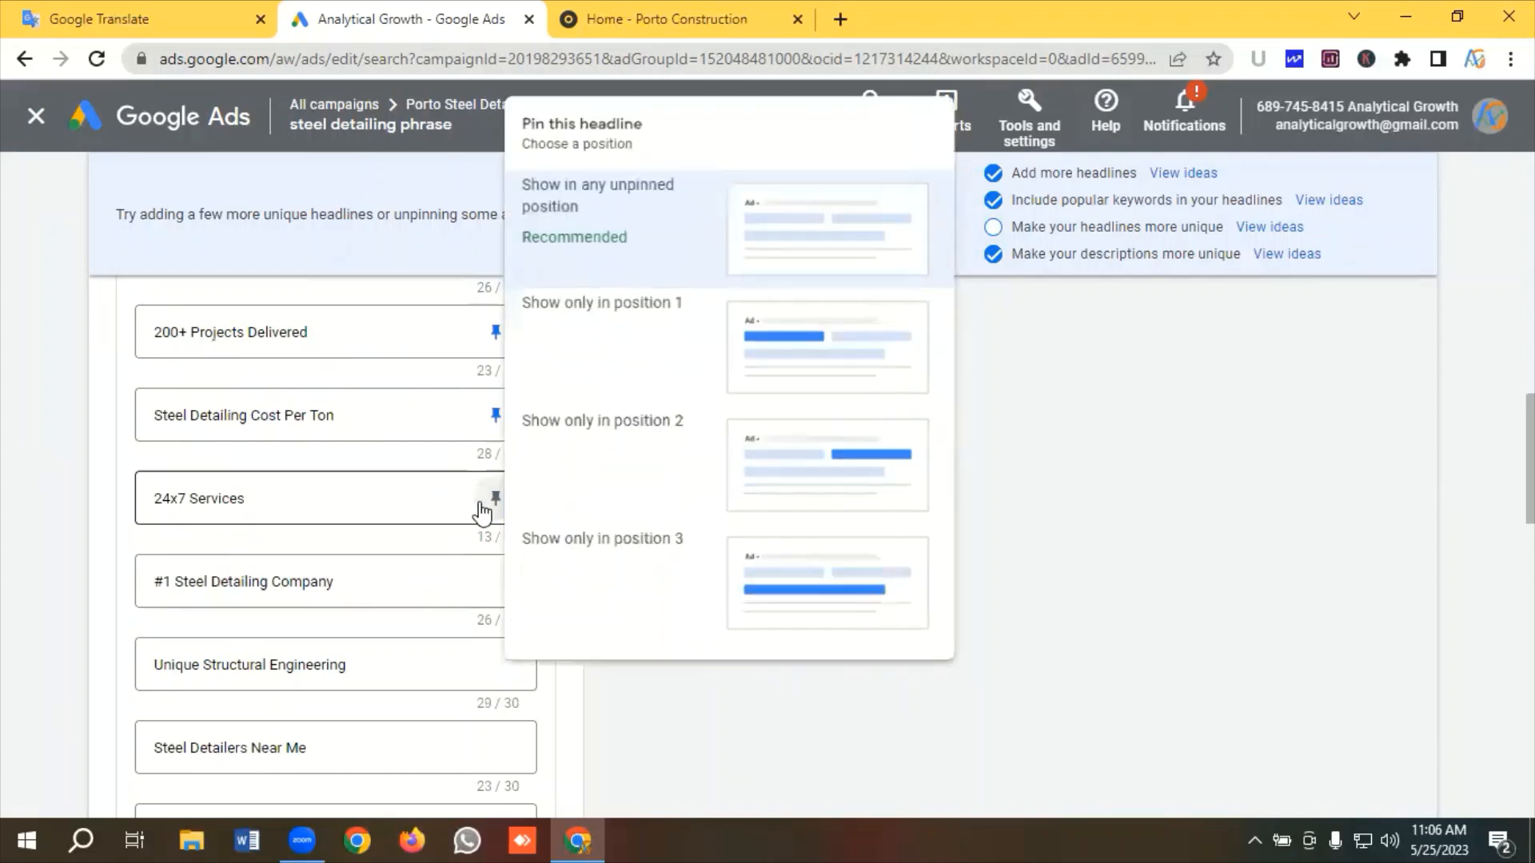
pyautogui.click(774, 573)
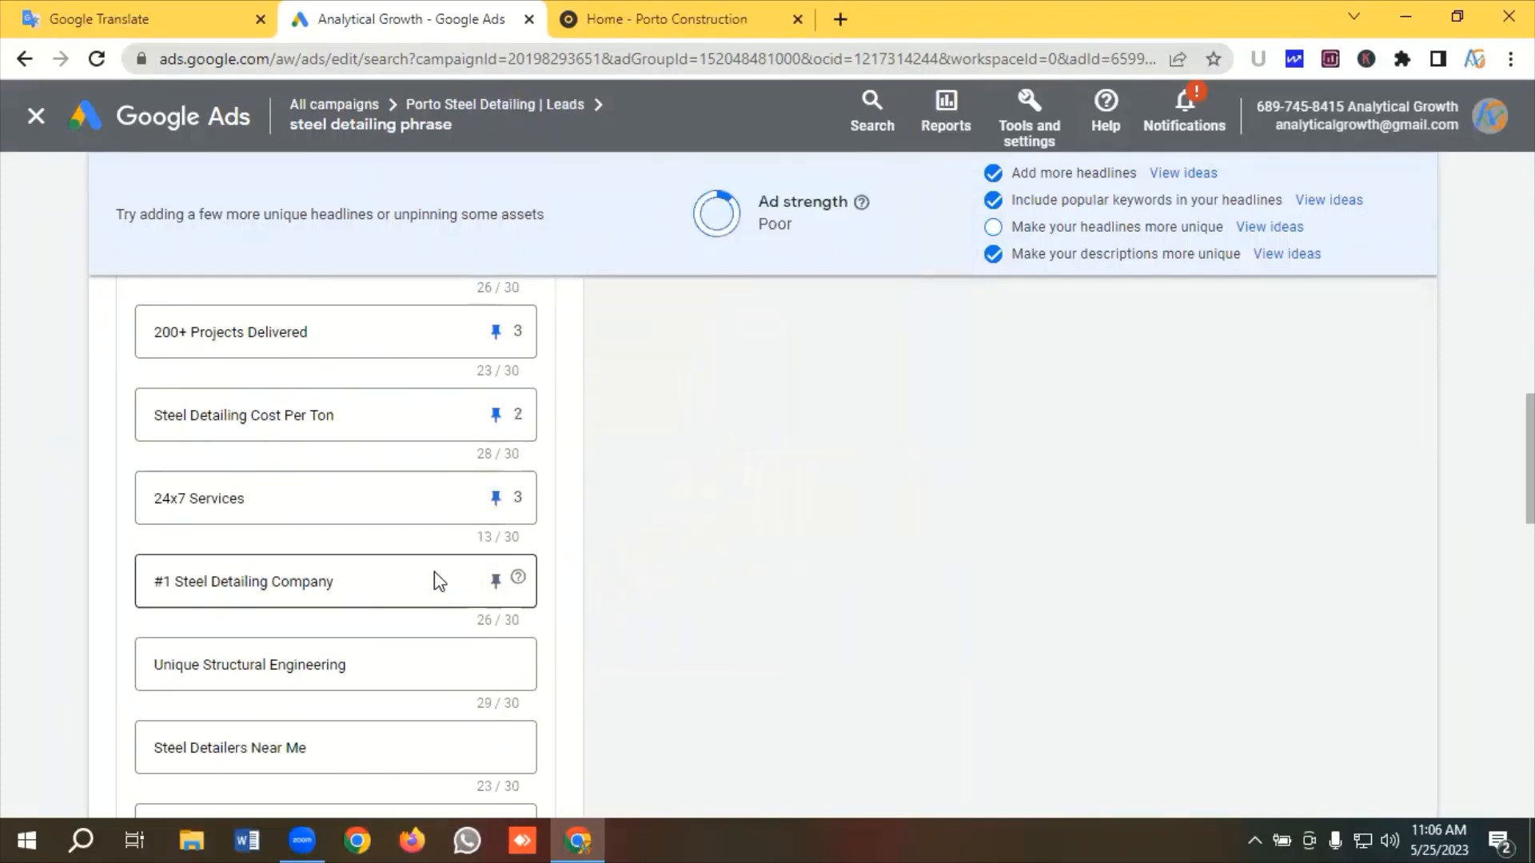
pyautogui.click(495, 581)
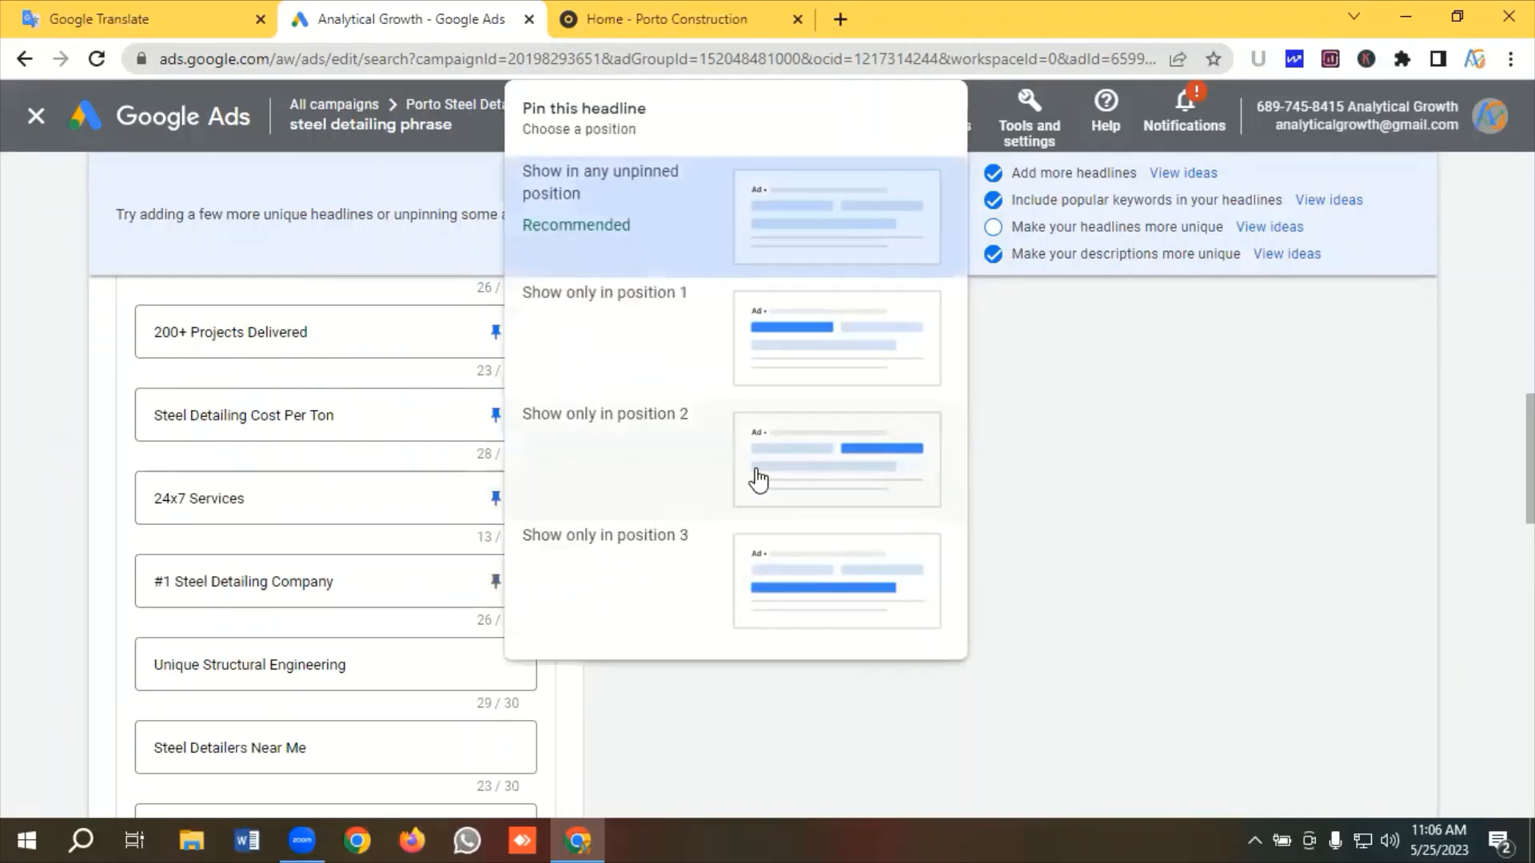
pyautogui.click(603, 512)
# Pin the headlines Unique Structural Engineering, Steel Detailers Near Me and Professional Steel Detailers to position 2
pyautogui.scroll(-2, 410, 526)
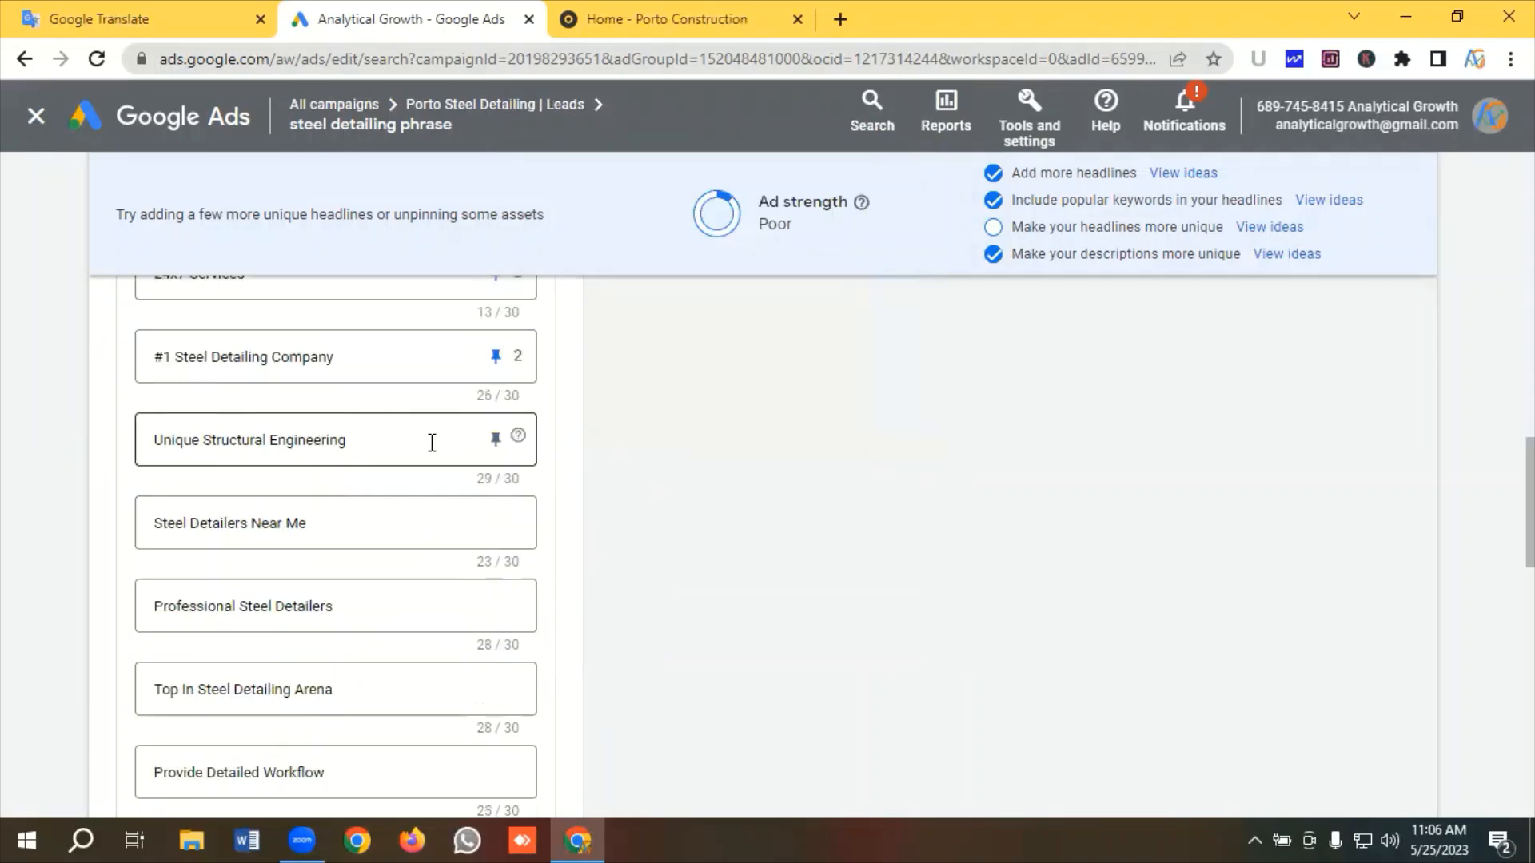
pyautogui.click(495, 440)
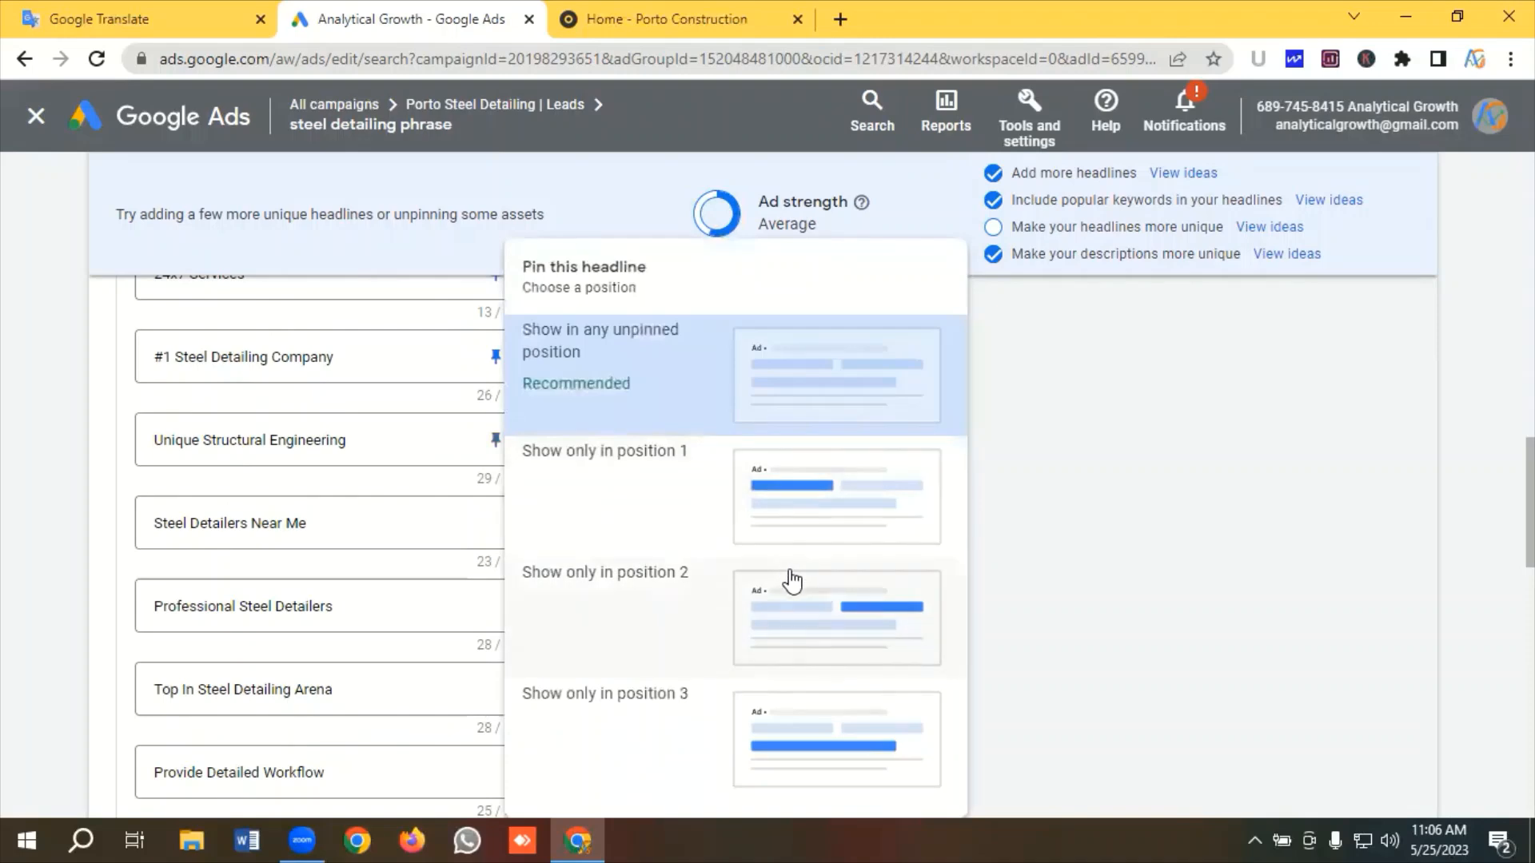
pyautogui.click(792, 588)
pyautogui.click(495, 522)
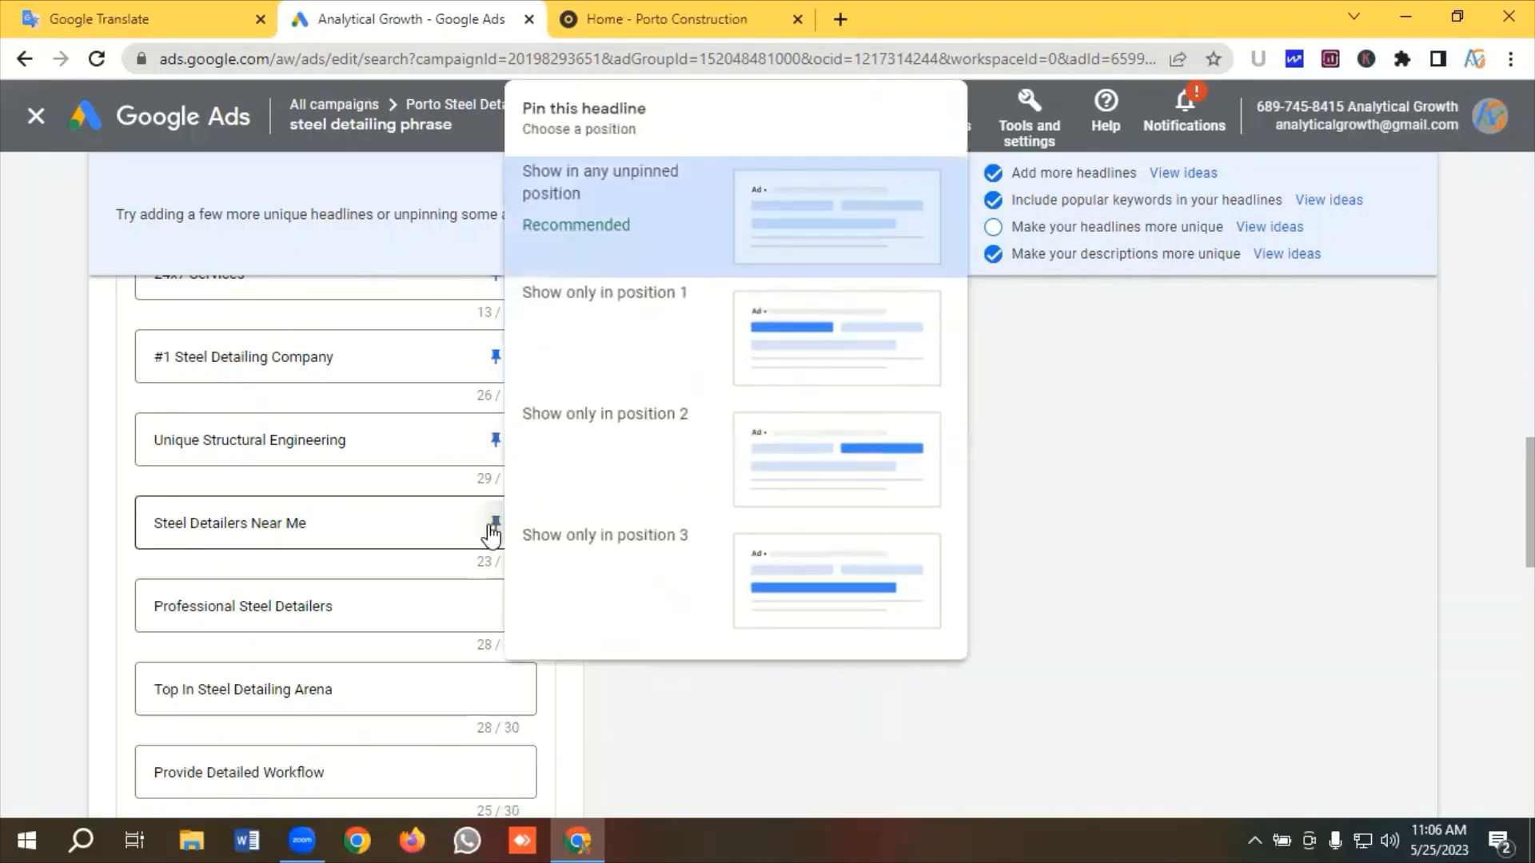
pyautogui.click(788, 493)
pyautogui.scroll(-1, 388, 524)
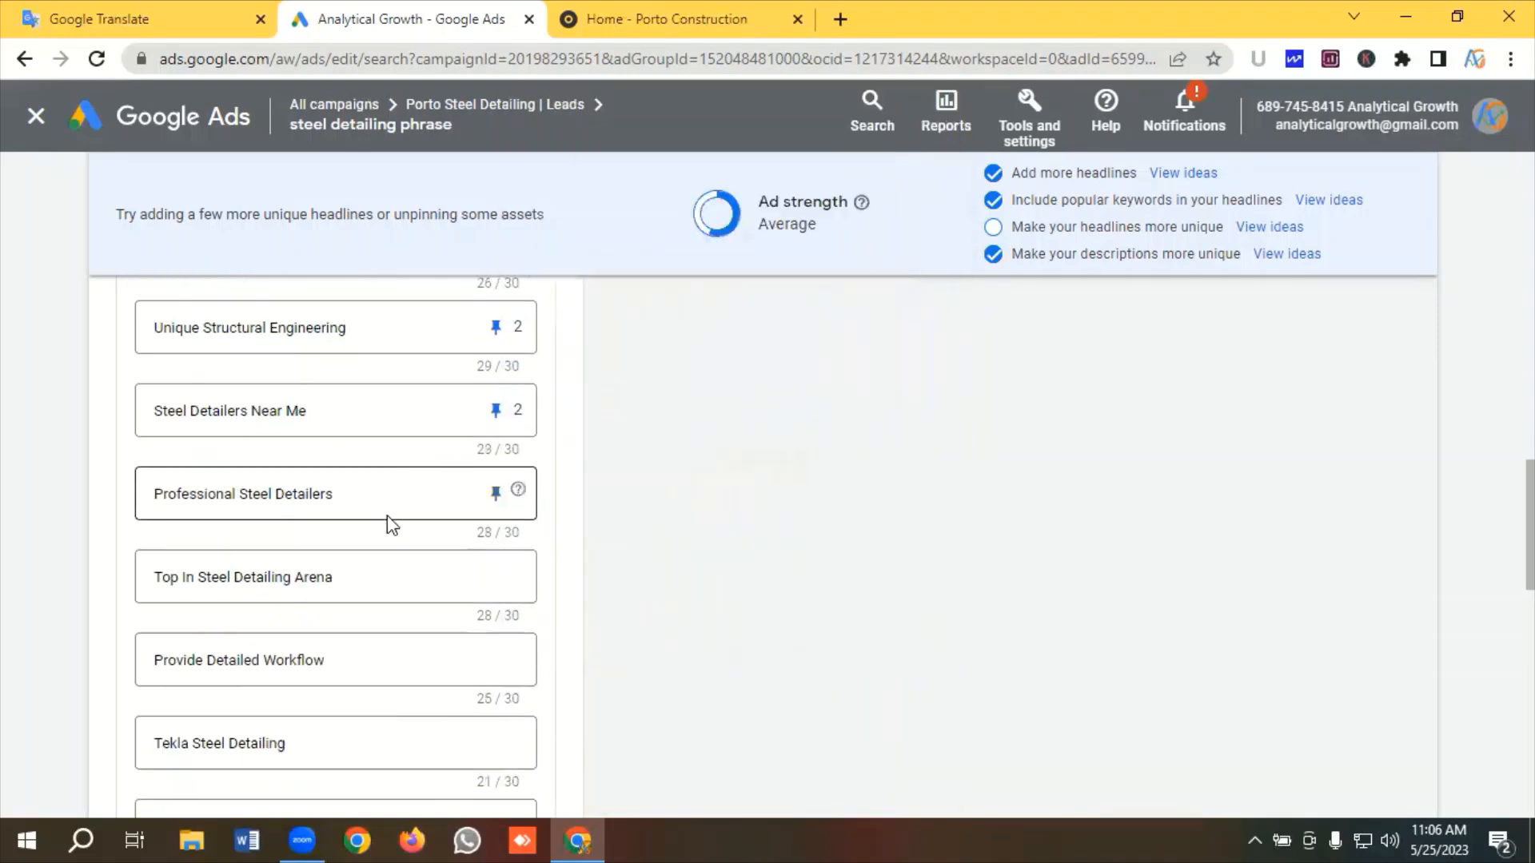
pyautogui.click(496, 492)
pyautogui.click(800, 485)
# Pin Top In Steel Detailing Arena and Tekla Steel Detailing to position 2, and Provide Detailed Workflow and 16+ Years Of Experience to position 3
pyautogui.scroll(-1, 398, 514)
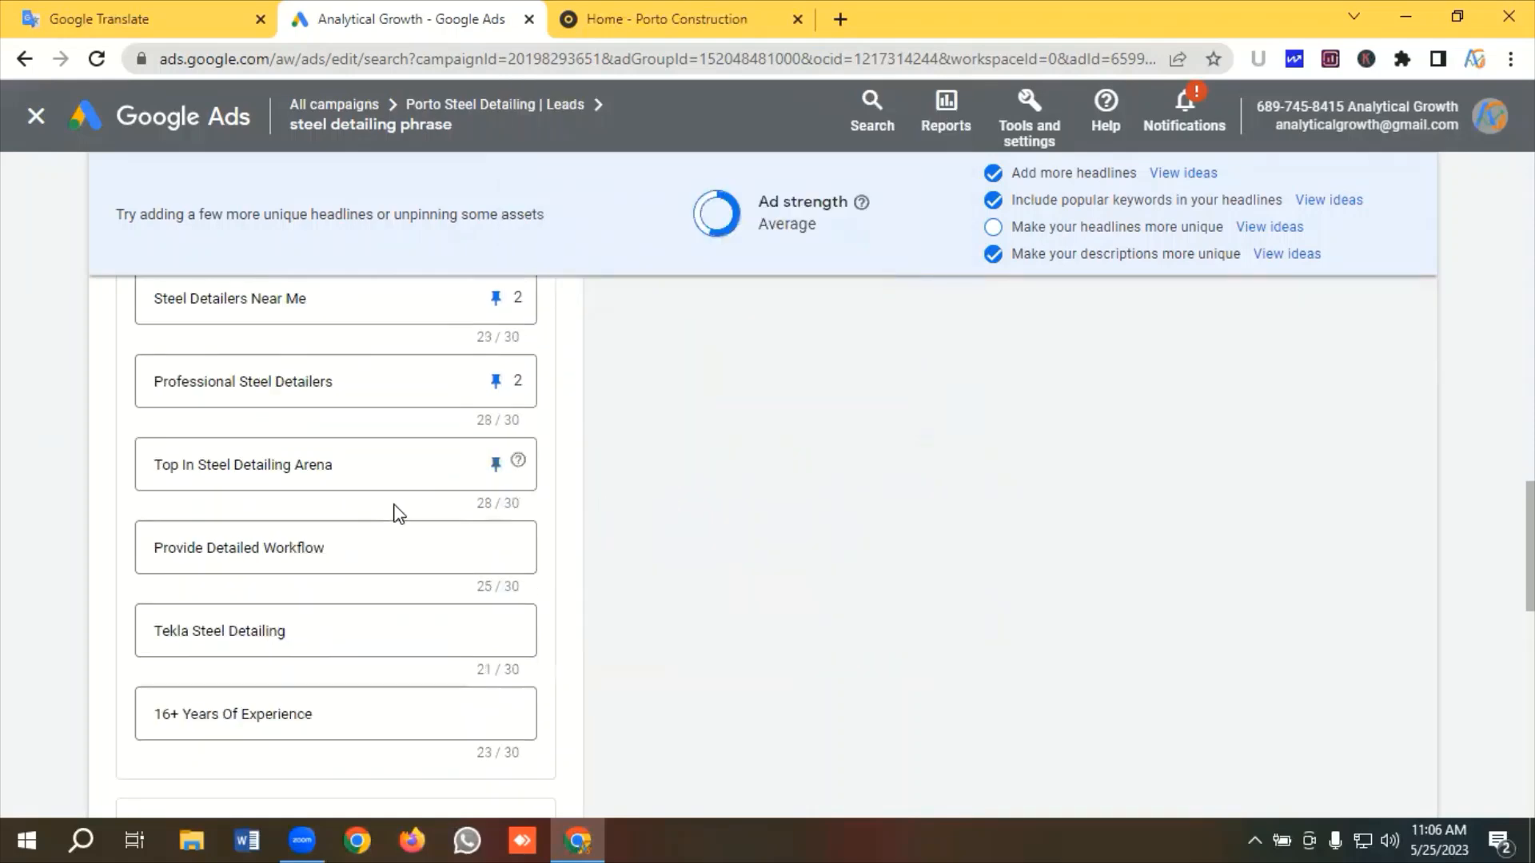
pyautogui.click(496, 466)
pyautogui.click(826, 456)
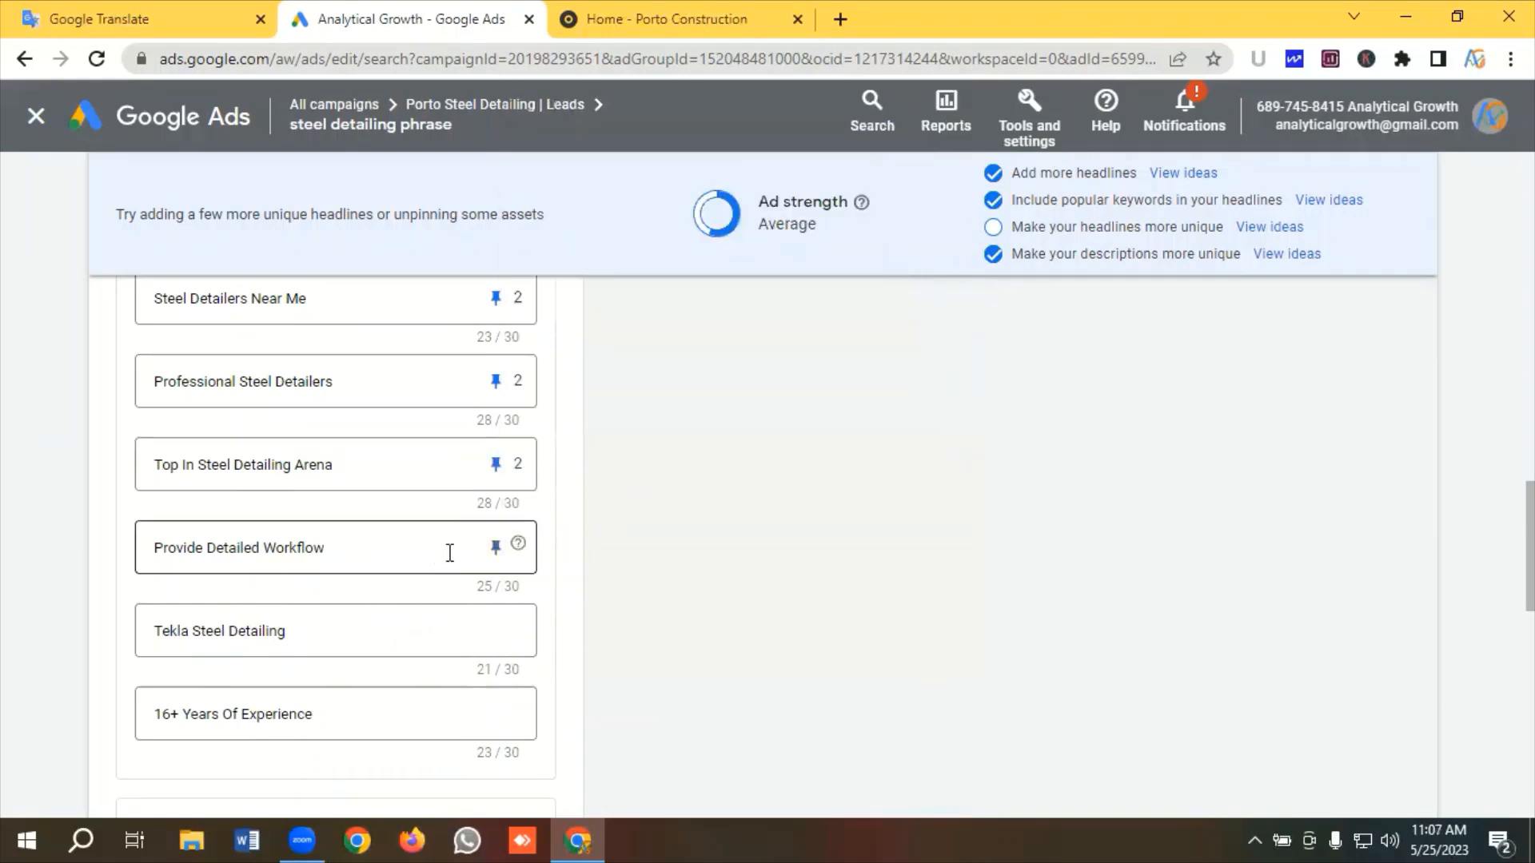
pyautogui.click(496, 547)
pyautogui.click(770, 562)
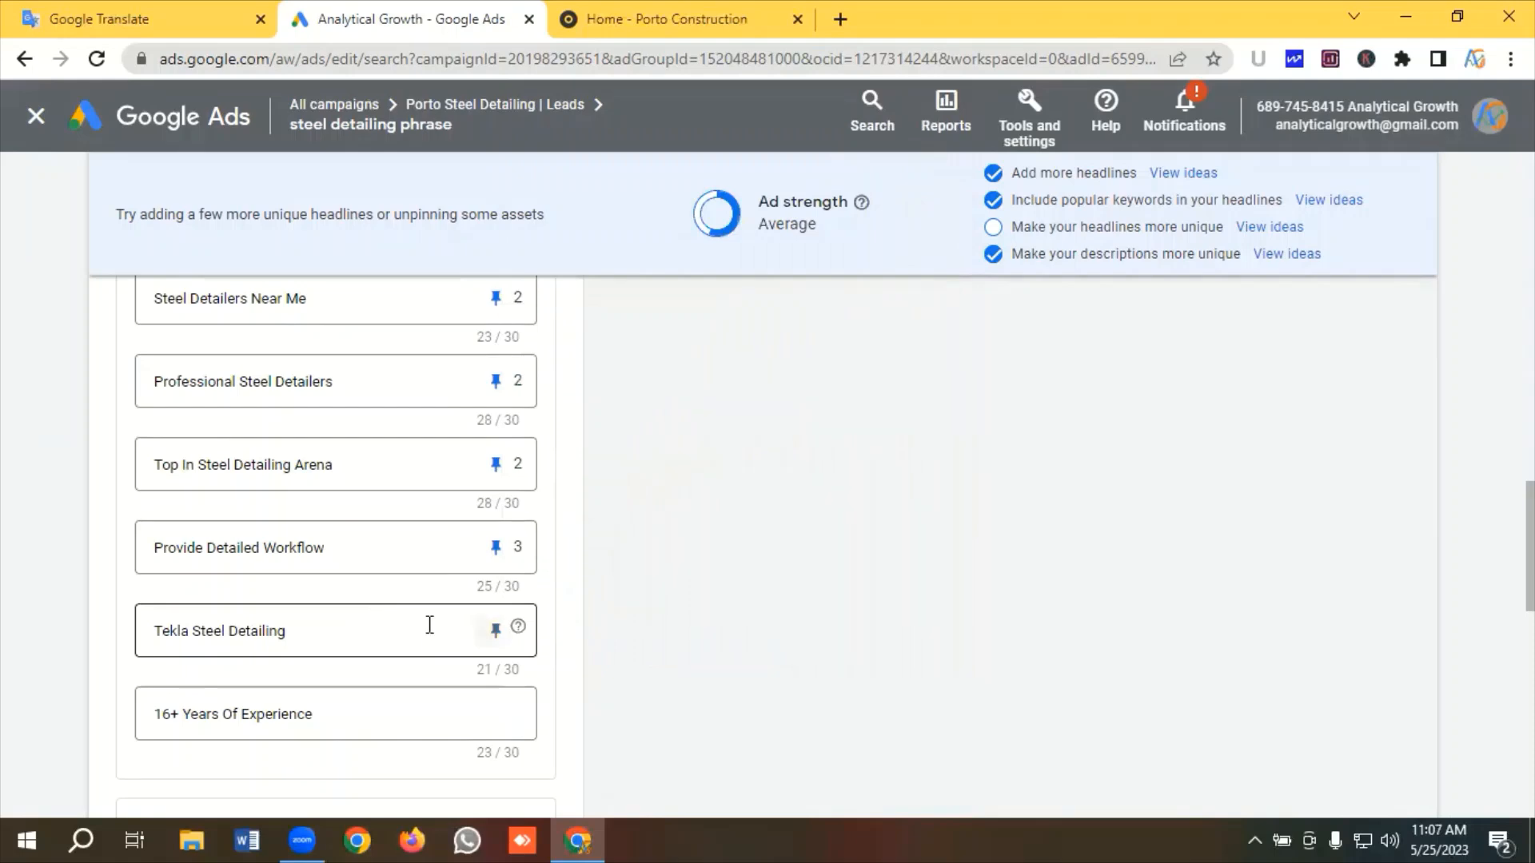
pyautogui.click(496, 631)
pyautogui.click(823, 483)
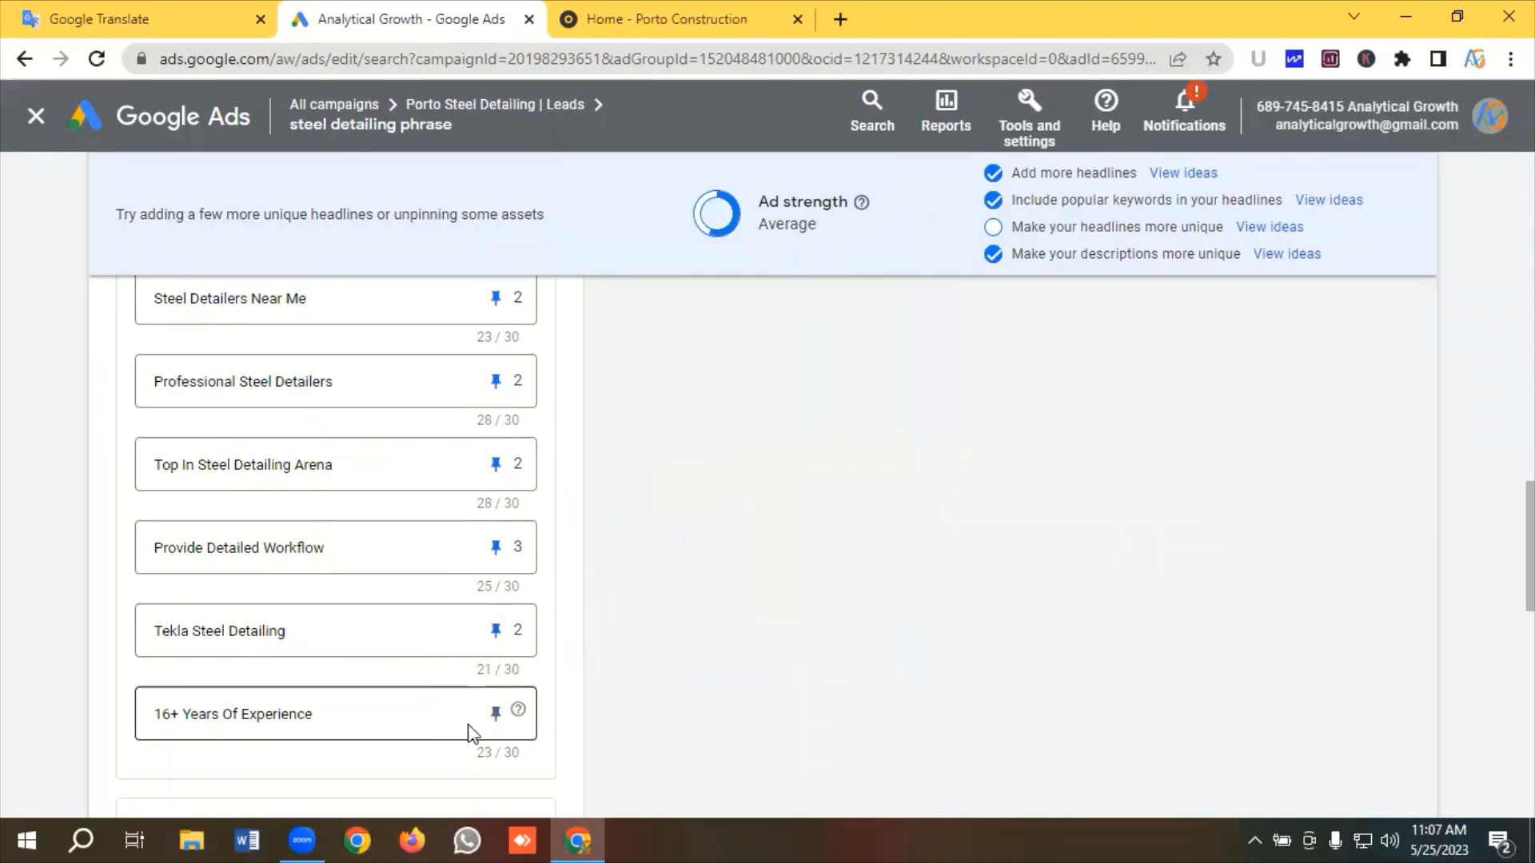
pyautogui.click(496, 713)
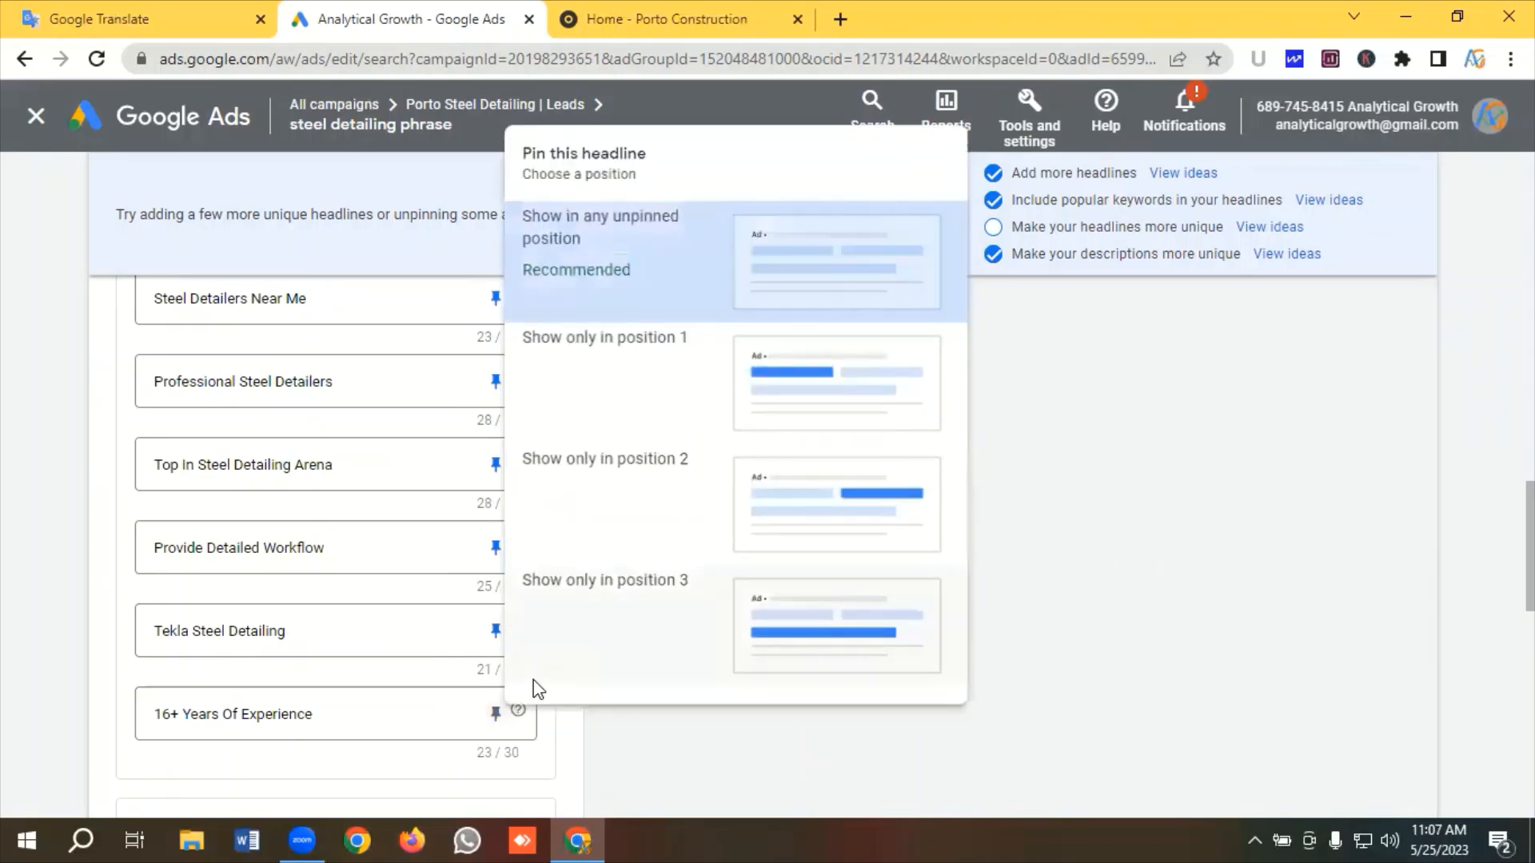
pyautogui.click(534, 686)
# Pin the "Porto® Offers Cost-Effective" description to position 1 and the "We Are The One Stop Solutions Provider" description to position 2
pyautogui.scroll(-3, 412, 595)
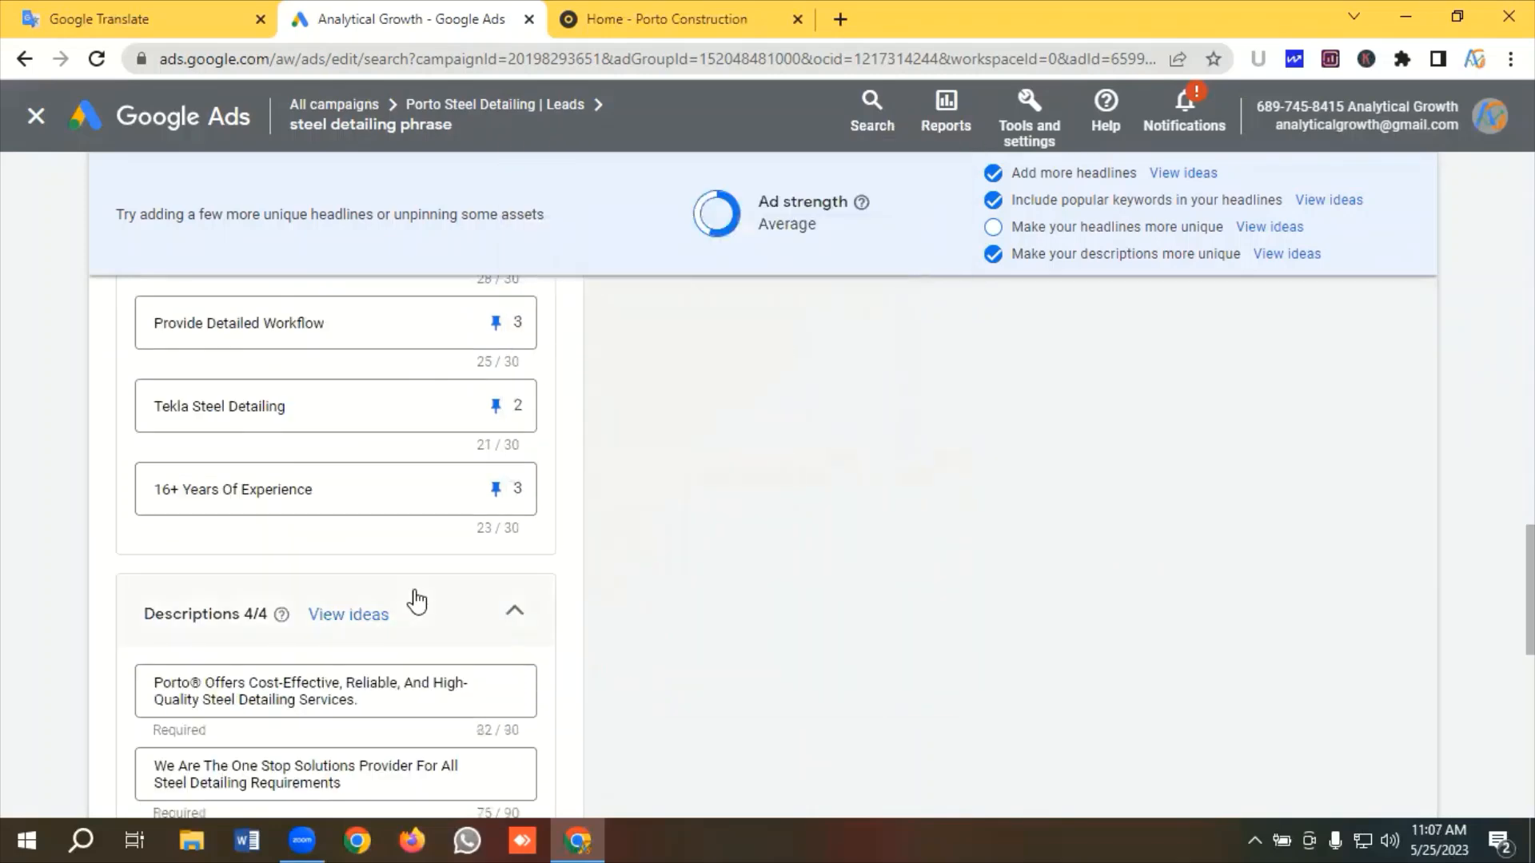
pyautogui.scroll(-1, 416, 601)
pyautogui.scroll(-1, 419, 620)
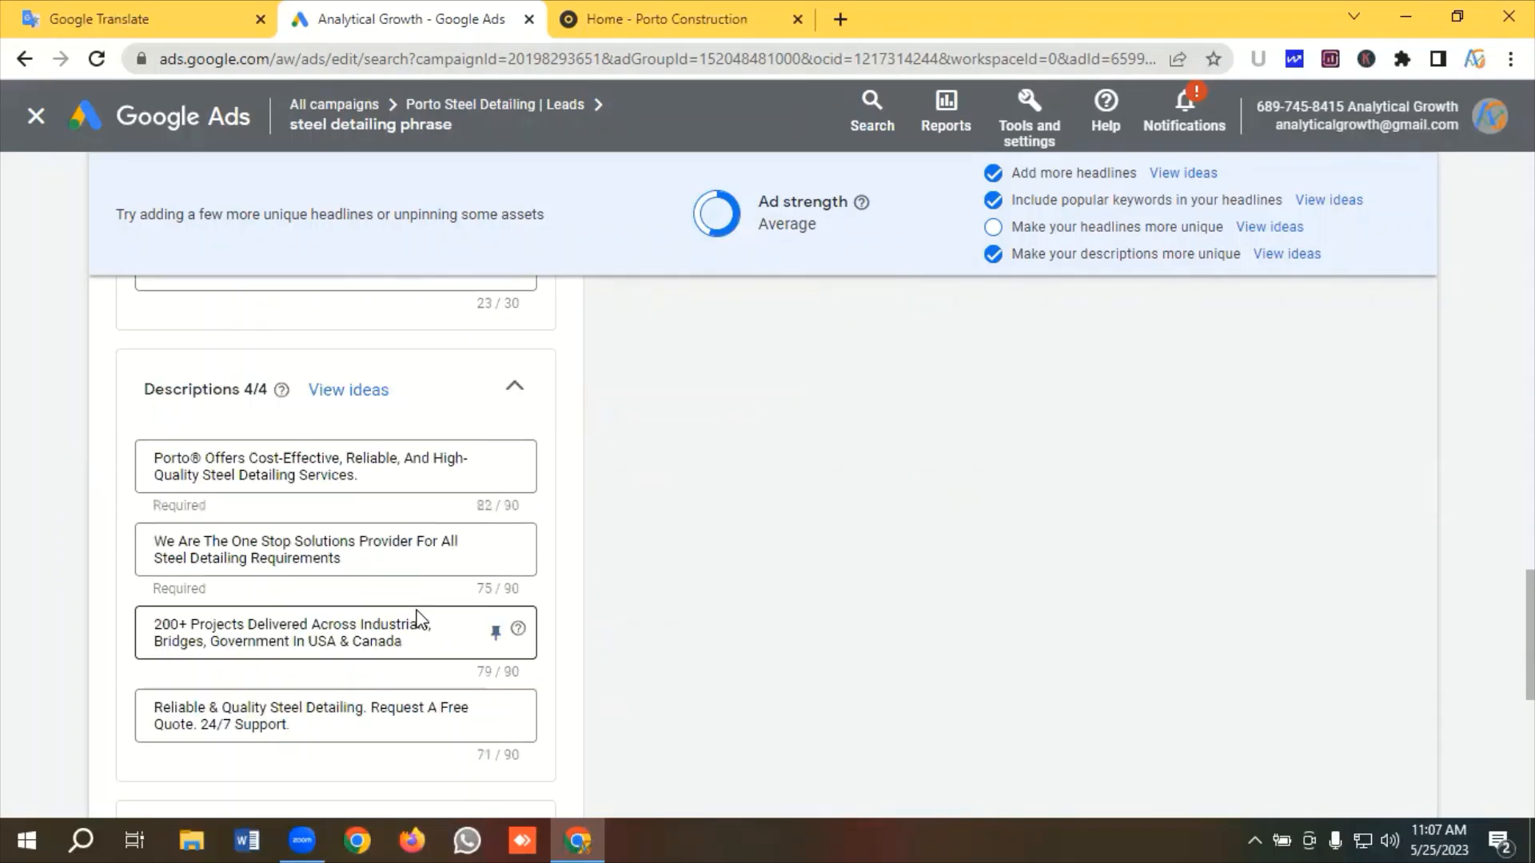
pyautogui.click(494, 472)
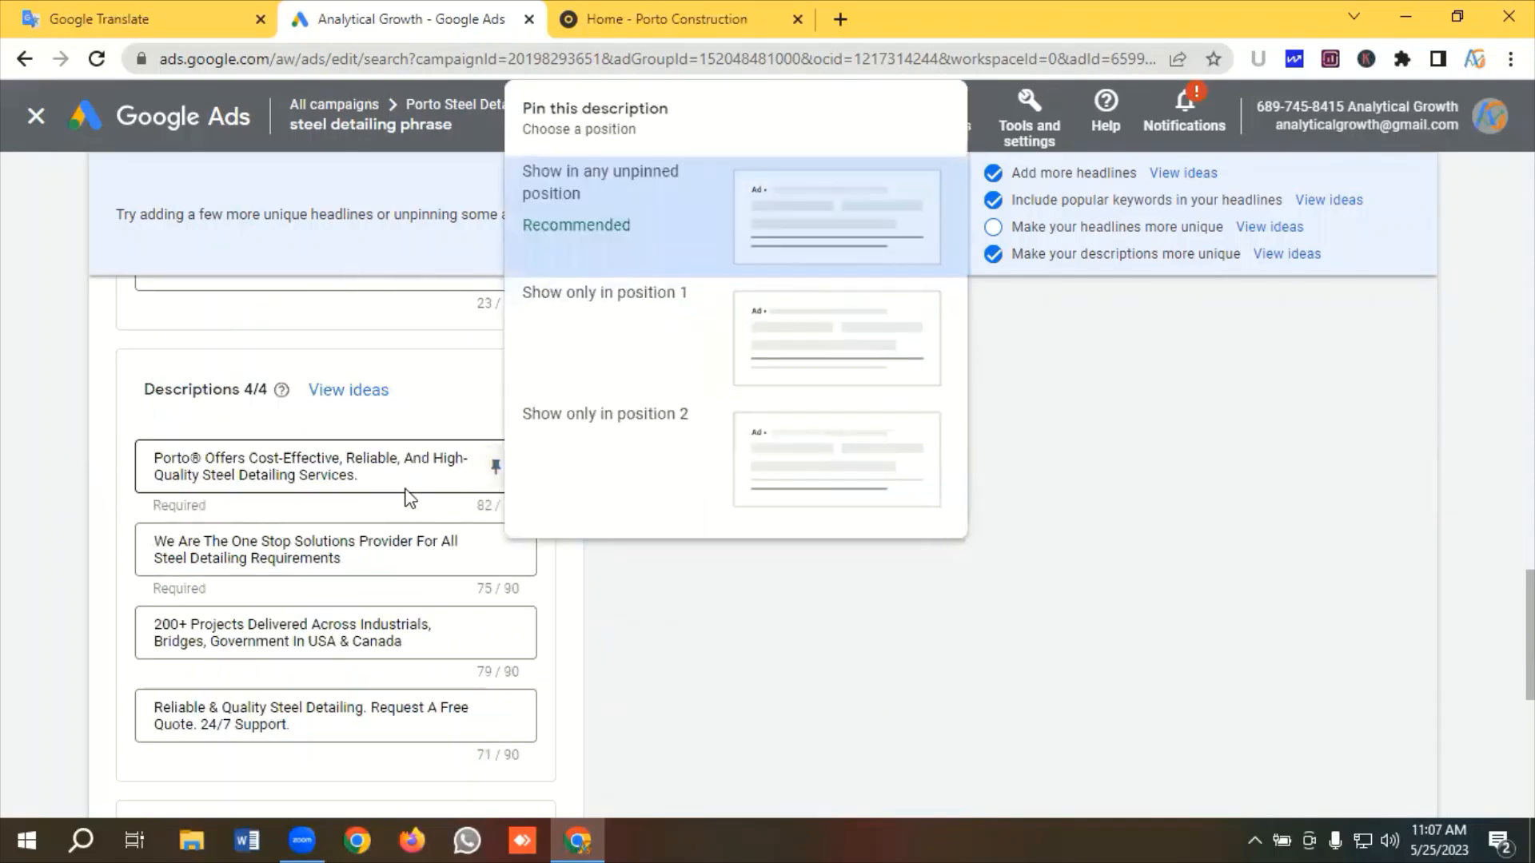
pyautogui.click(802, 357)
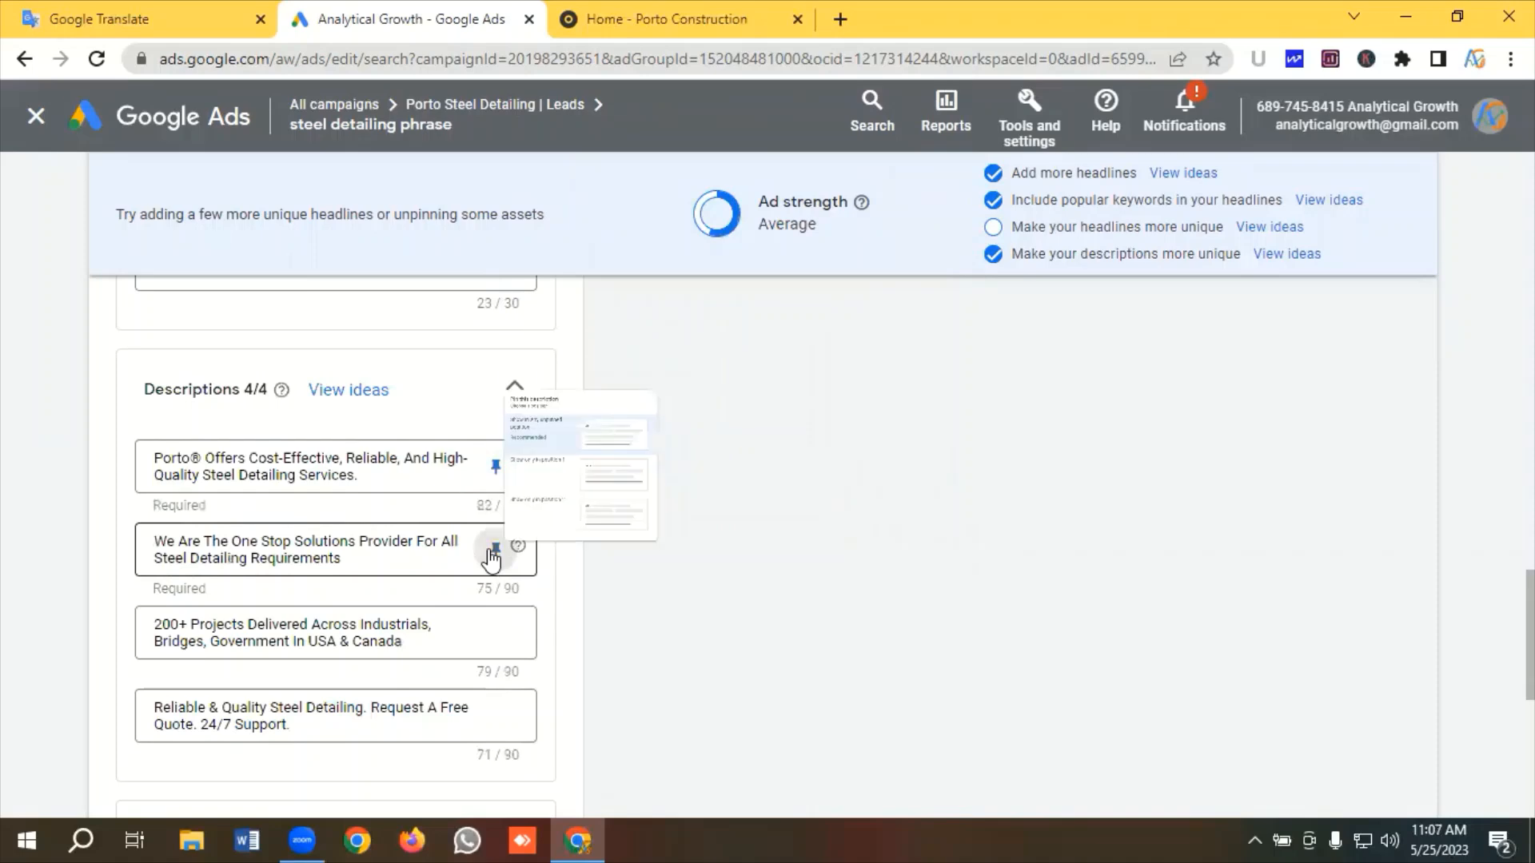
pyautogui.click(494, 550)
pyautogui.click(806, 462)
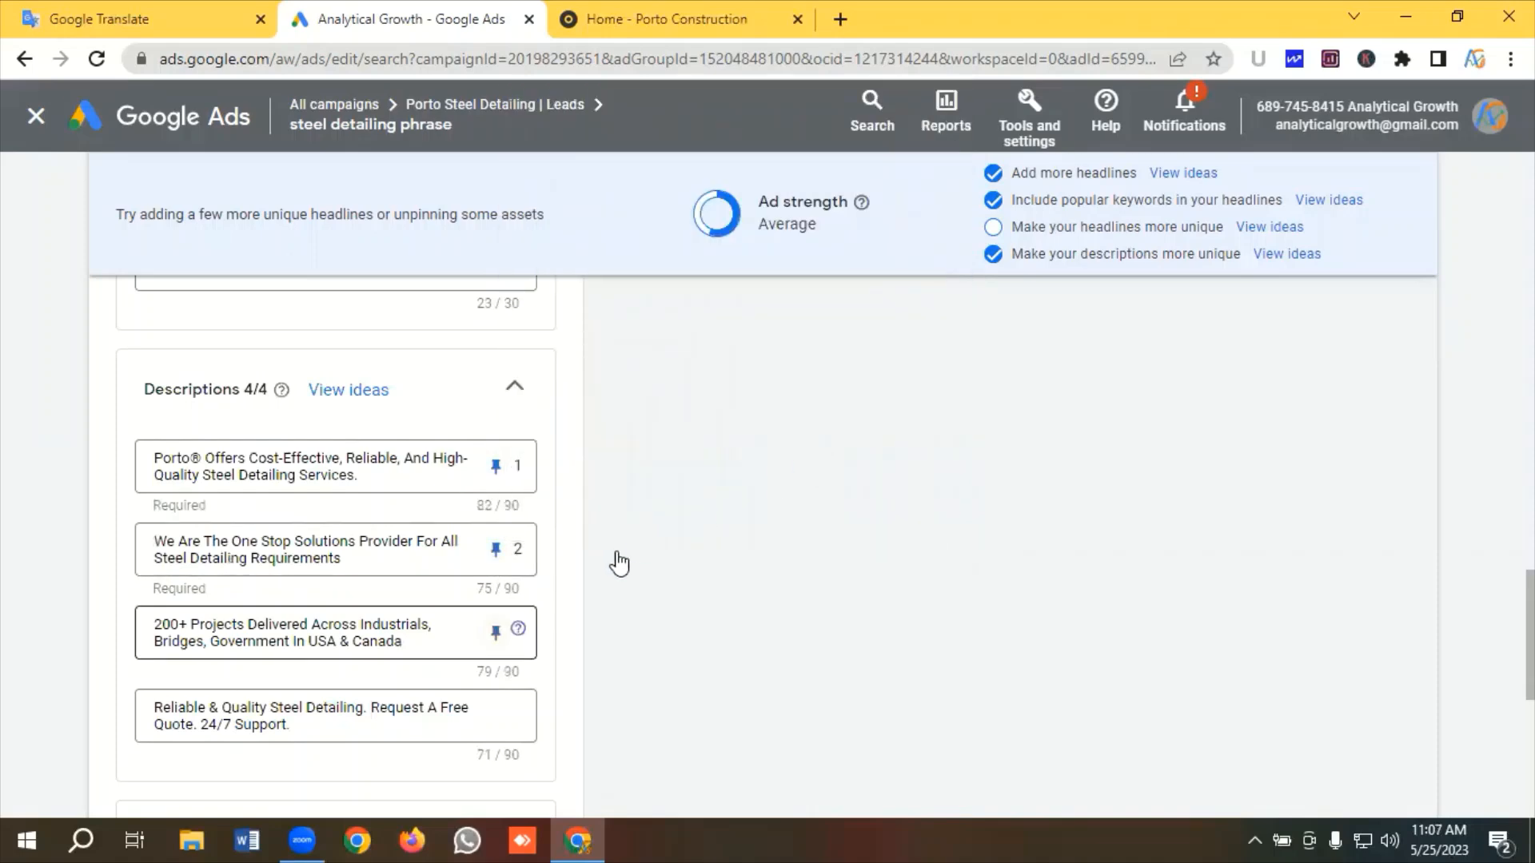
# Pin the "200+ Projects Delivered" description to position 1 and the "Reliable & Quality Steel Detailing" description to position 2
pyautogui.click(496, 633)
pyautogui.click(816, 418)
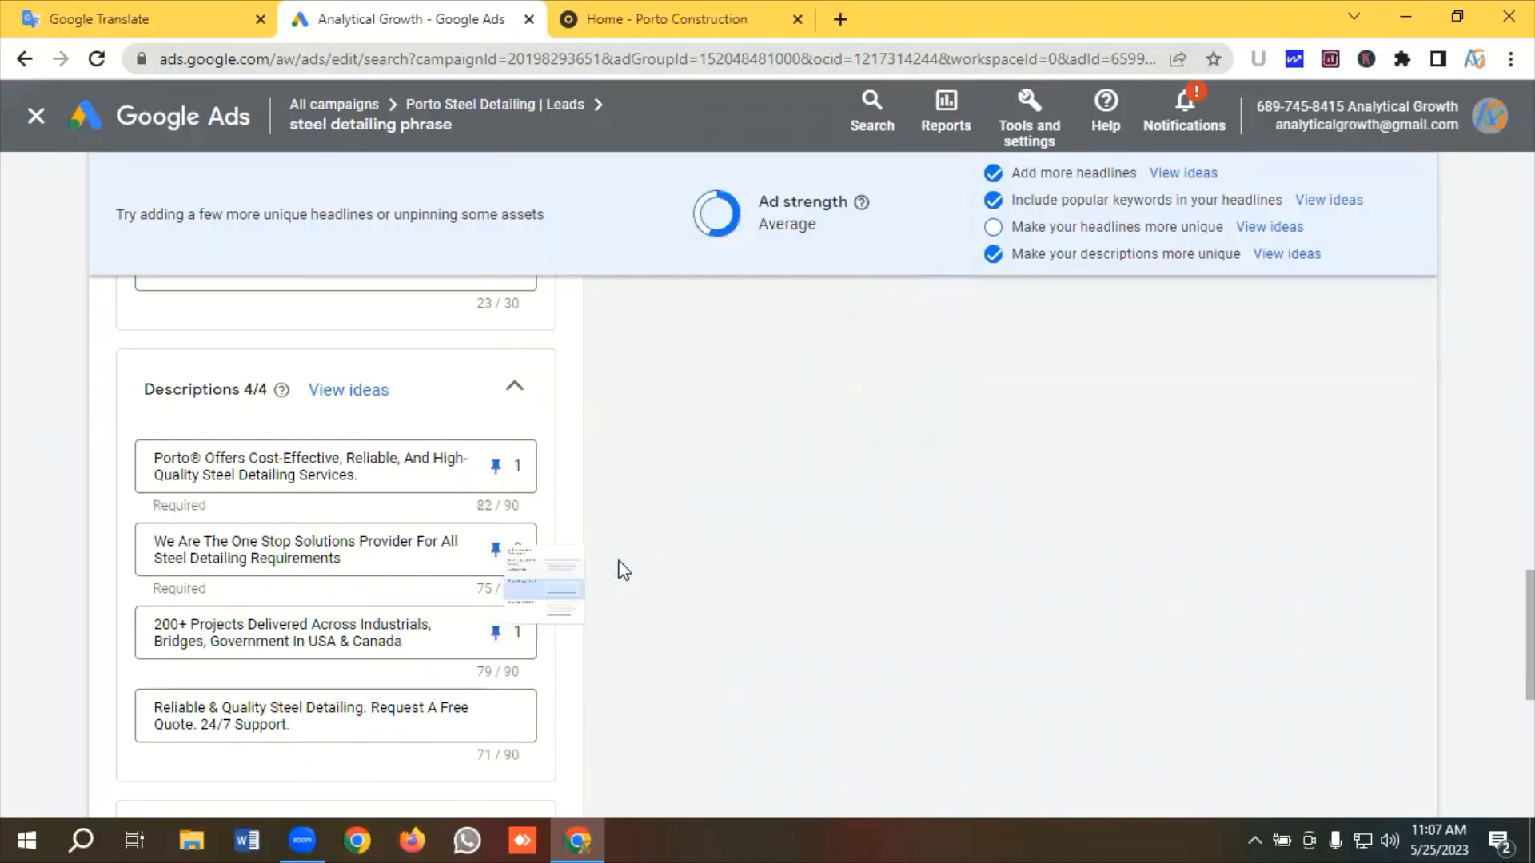
pyautogui.click(496, 720)
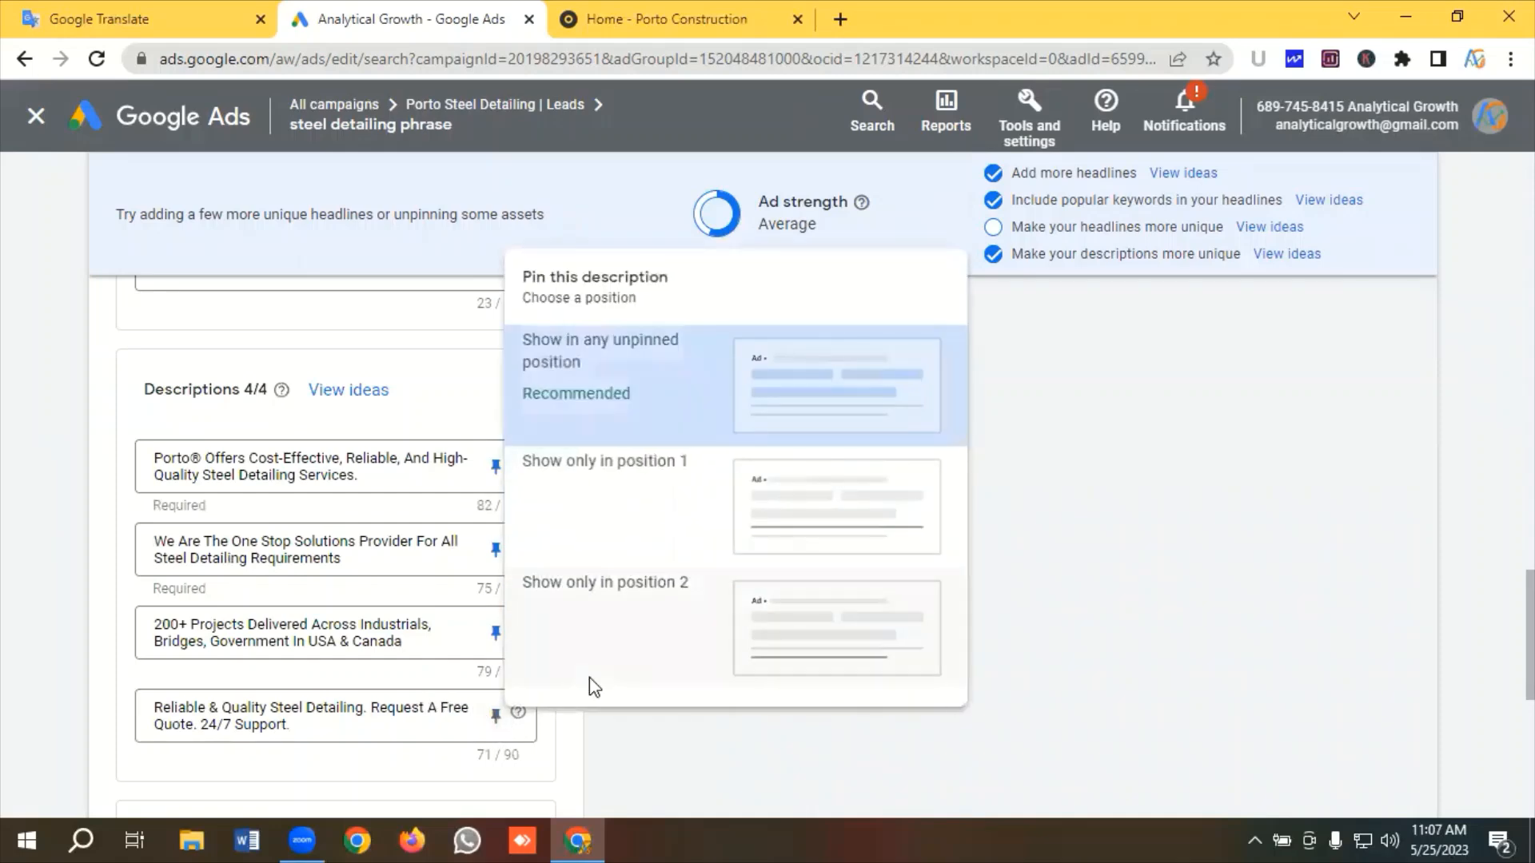
pyautogui.click(589, 687)
# Review the ad's pinned assets and preview, and save the ad
pyautogui.scroll(-7, 483, 572)
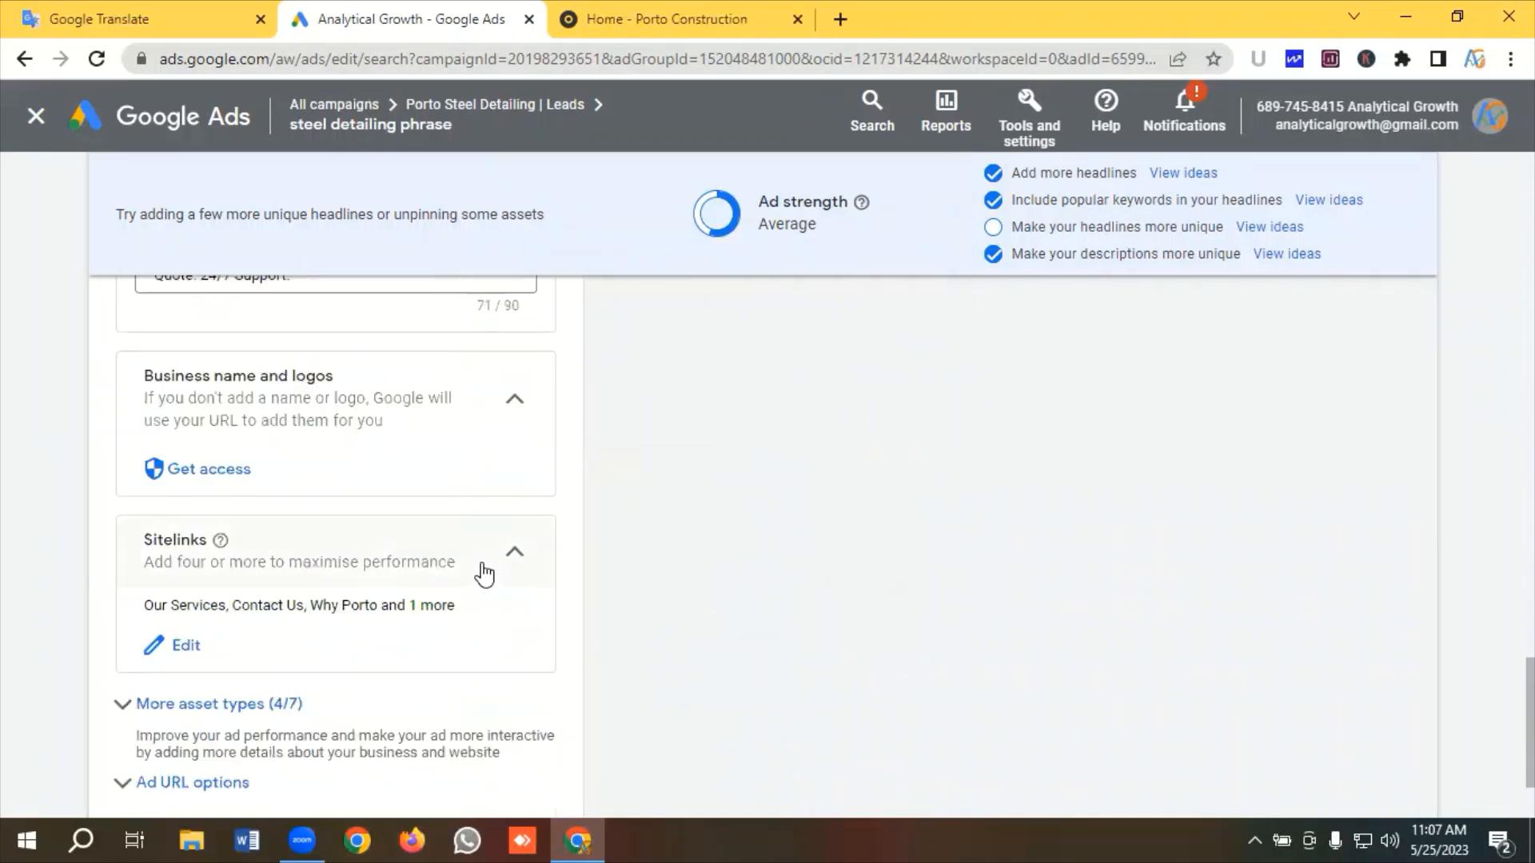
pyautogui.scroll(1, 328, 564)
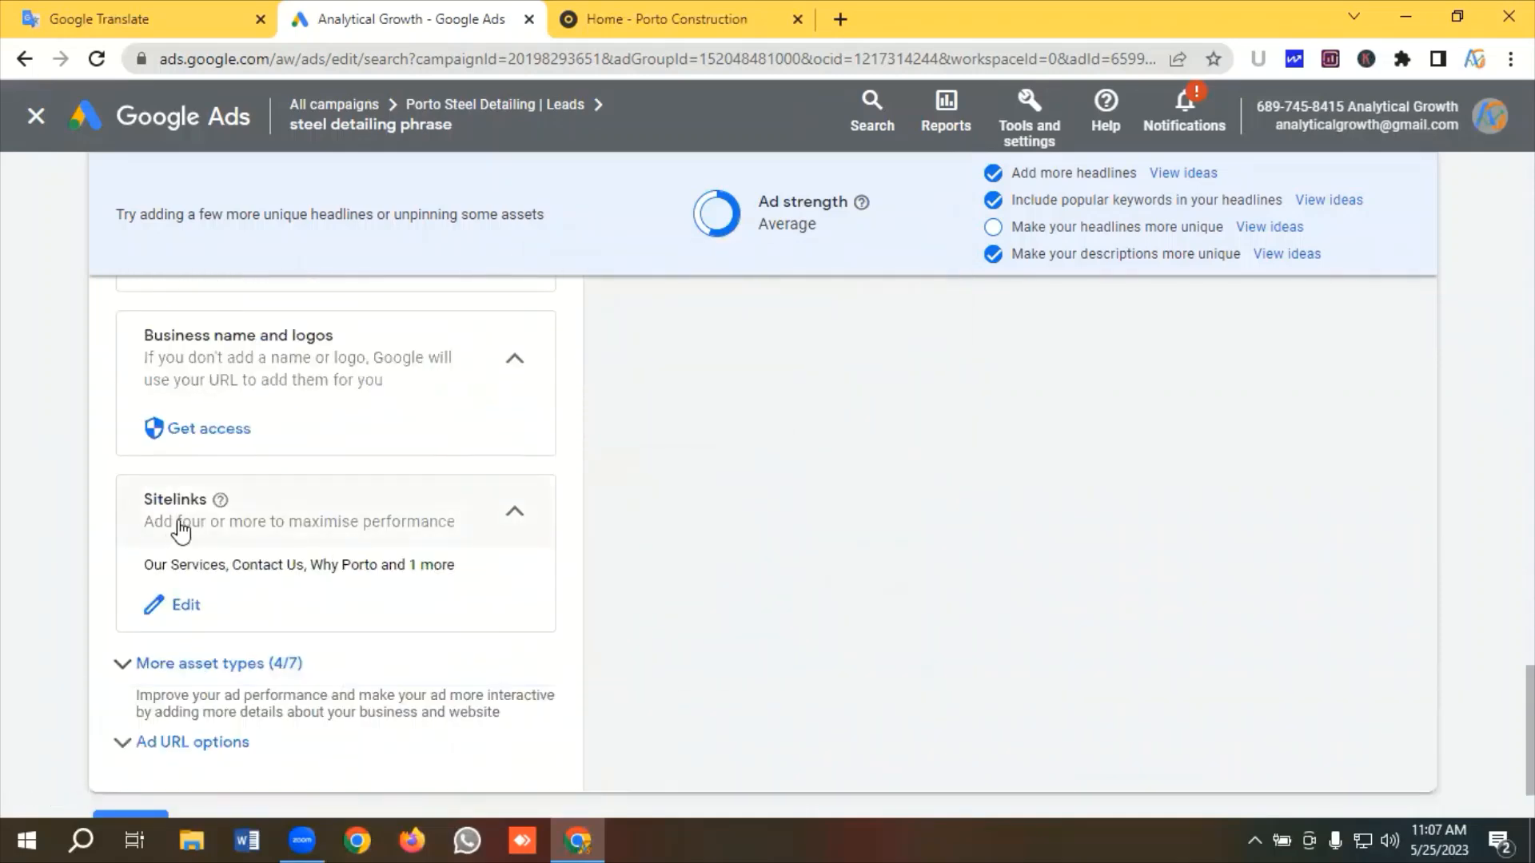
pyautogui.scroll(-1, 328, 520)
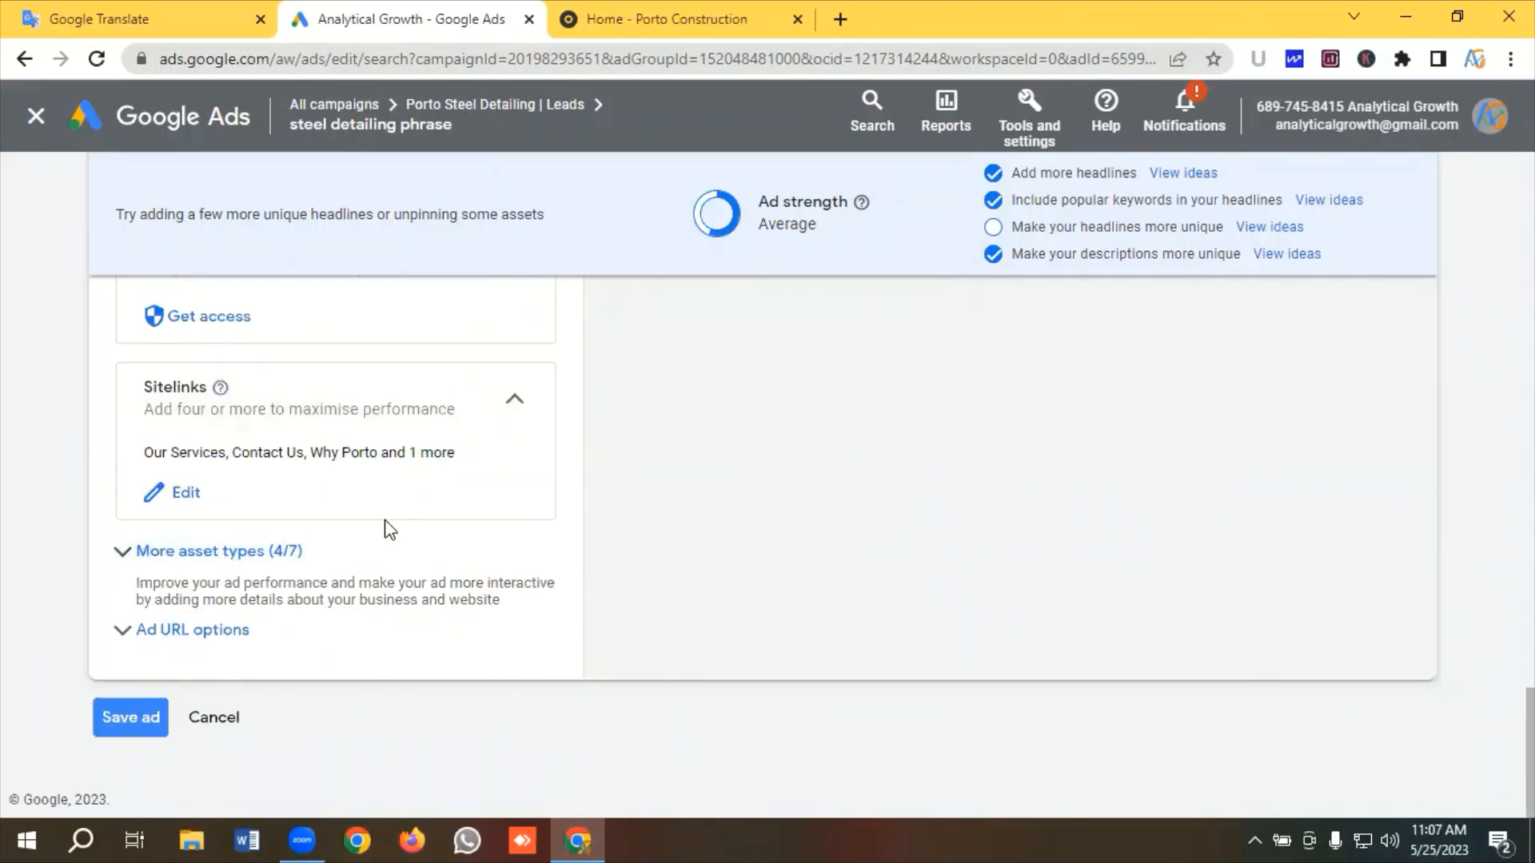
pyautogui.click(127, 720)
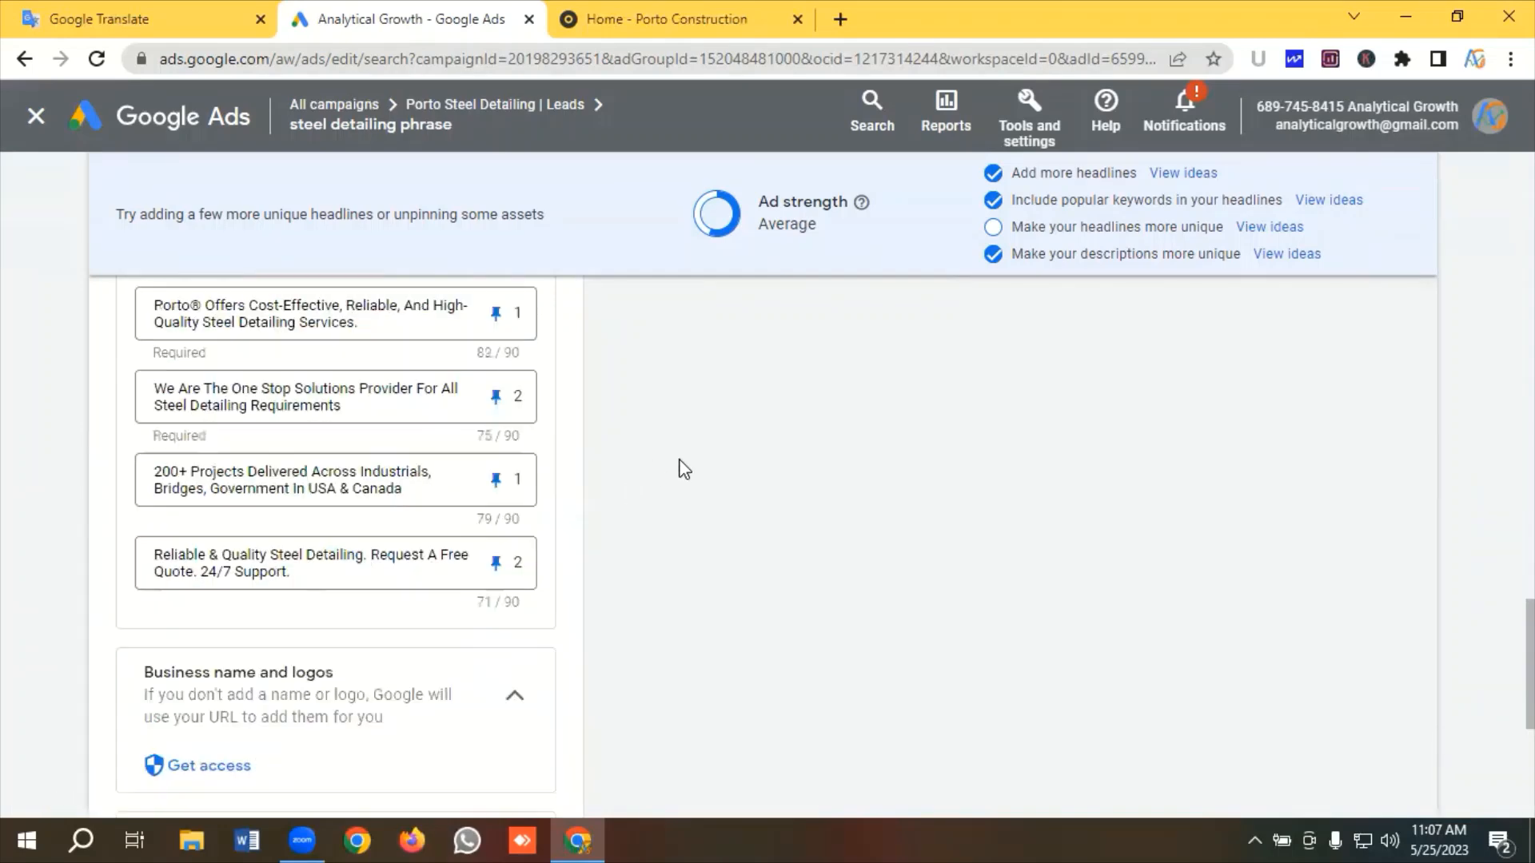
pyautogui.scroll(10, 684, 468)
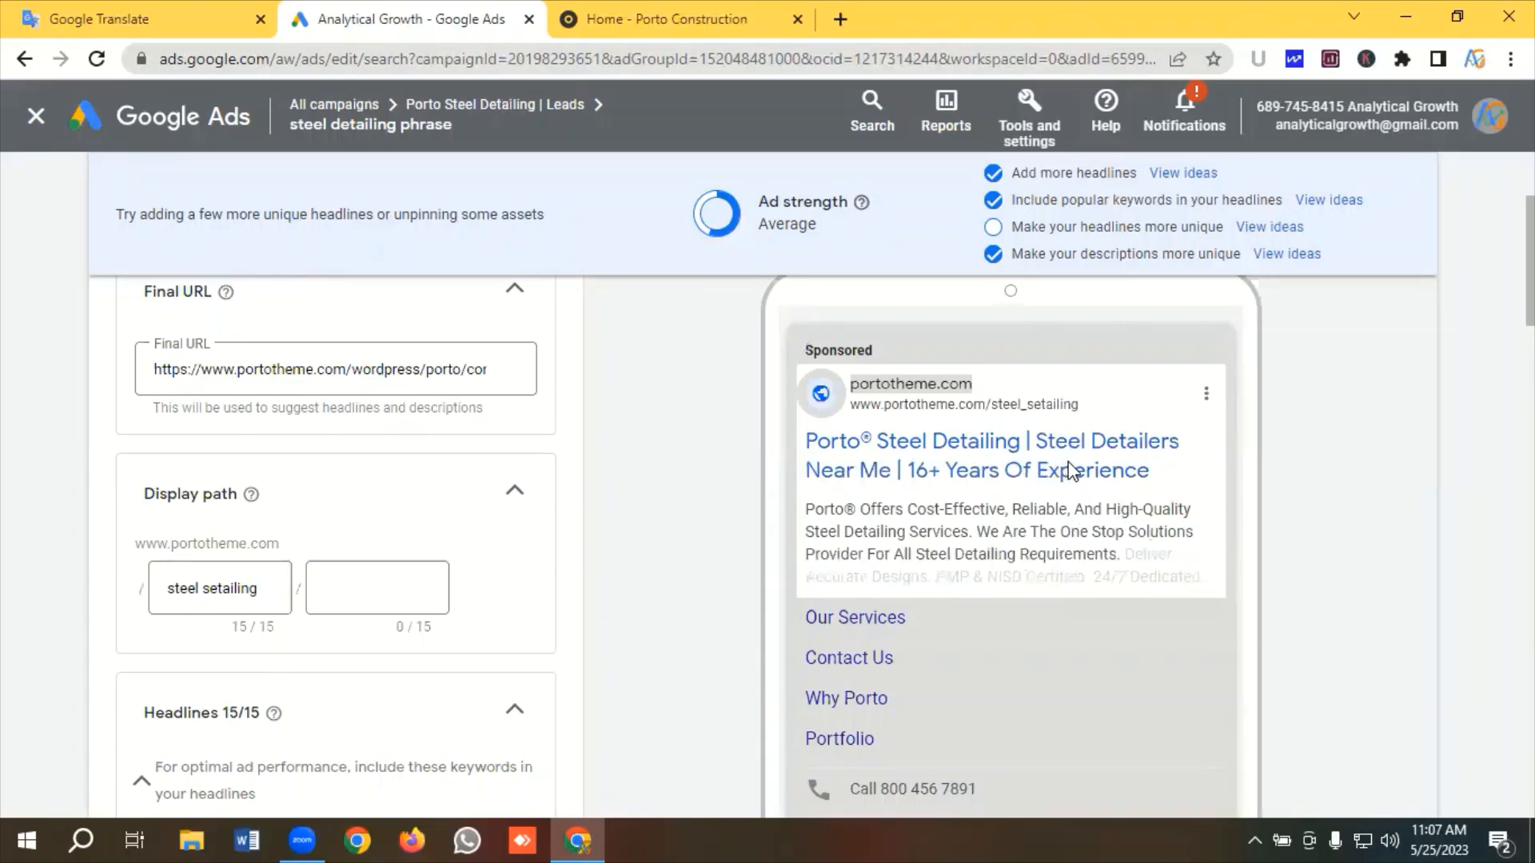
pyautogui.scroll(-20, 527, 506)
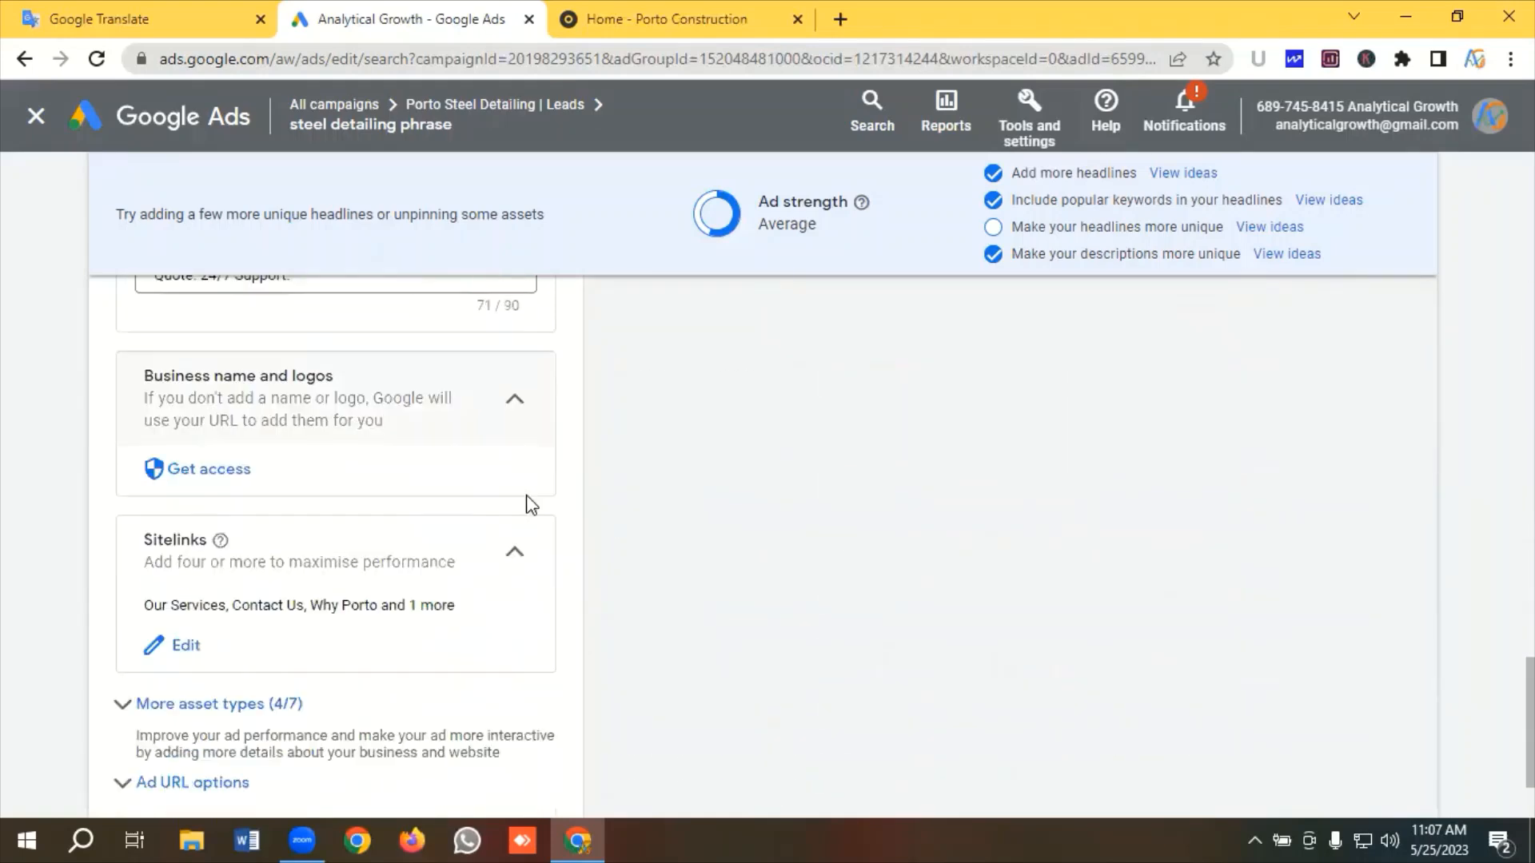
pyautogui.scroll(-3, 528, 506)
pyautogui.click(128, 717)
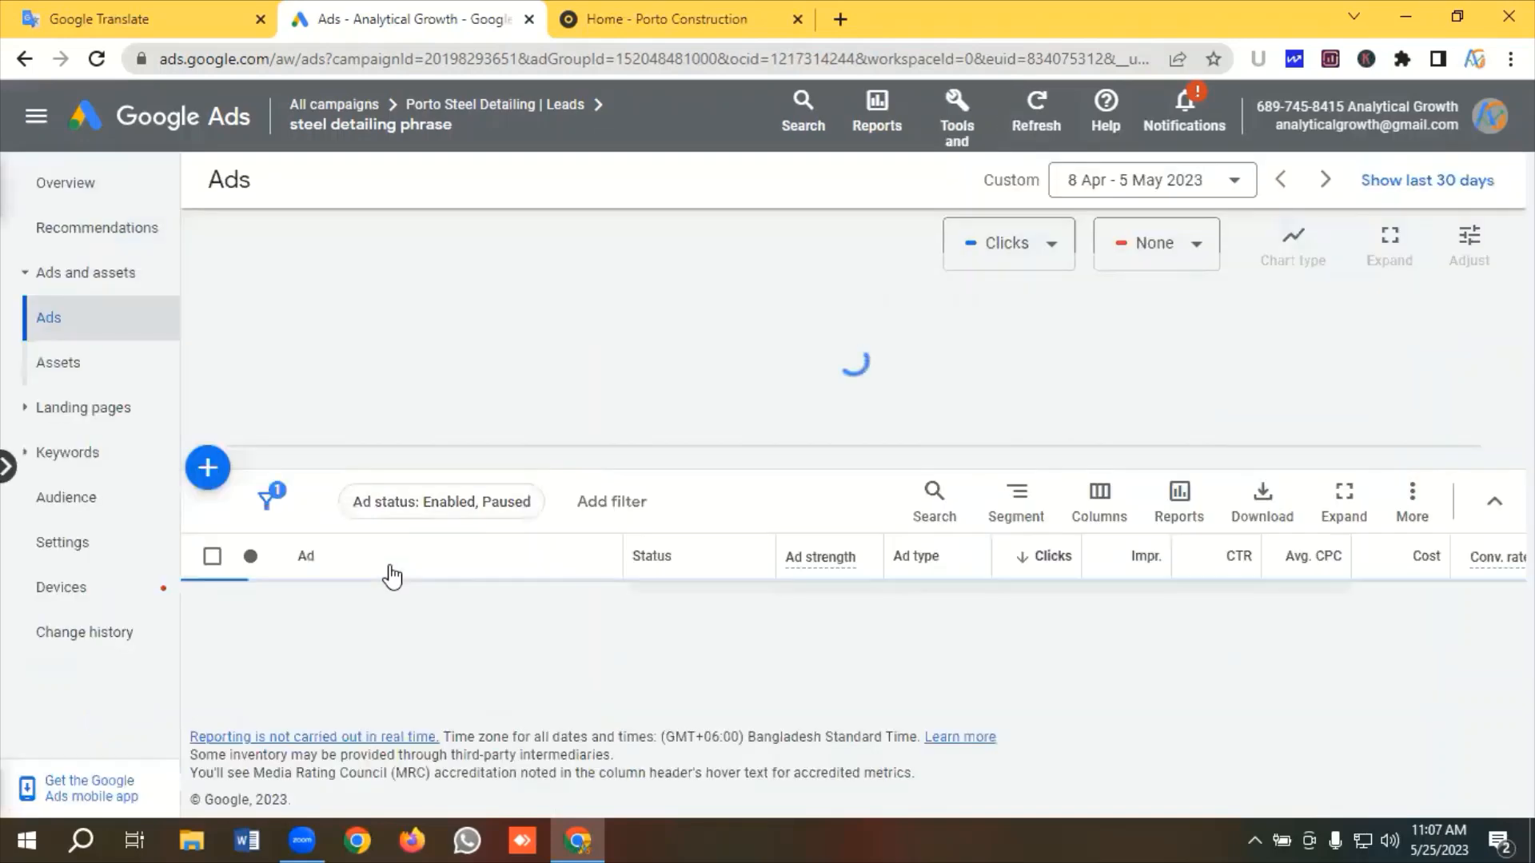
# Enable the paused responsive search ad in the steel detailing phrase ad group
pyautogui.scroll(-3, 392, 576)
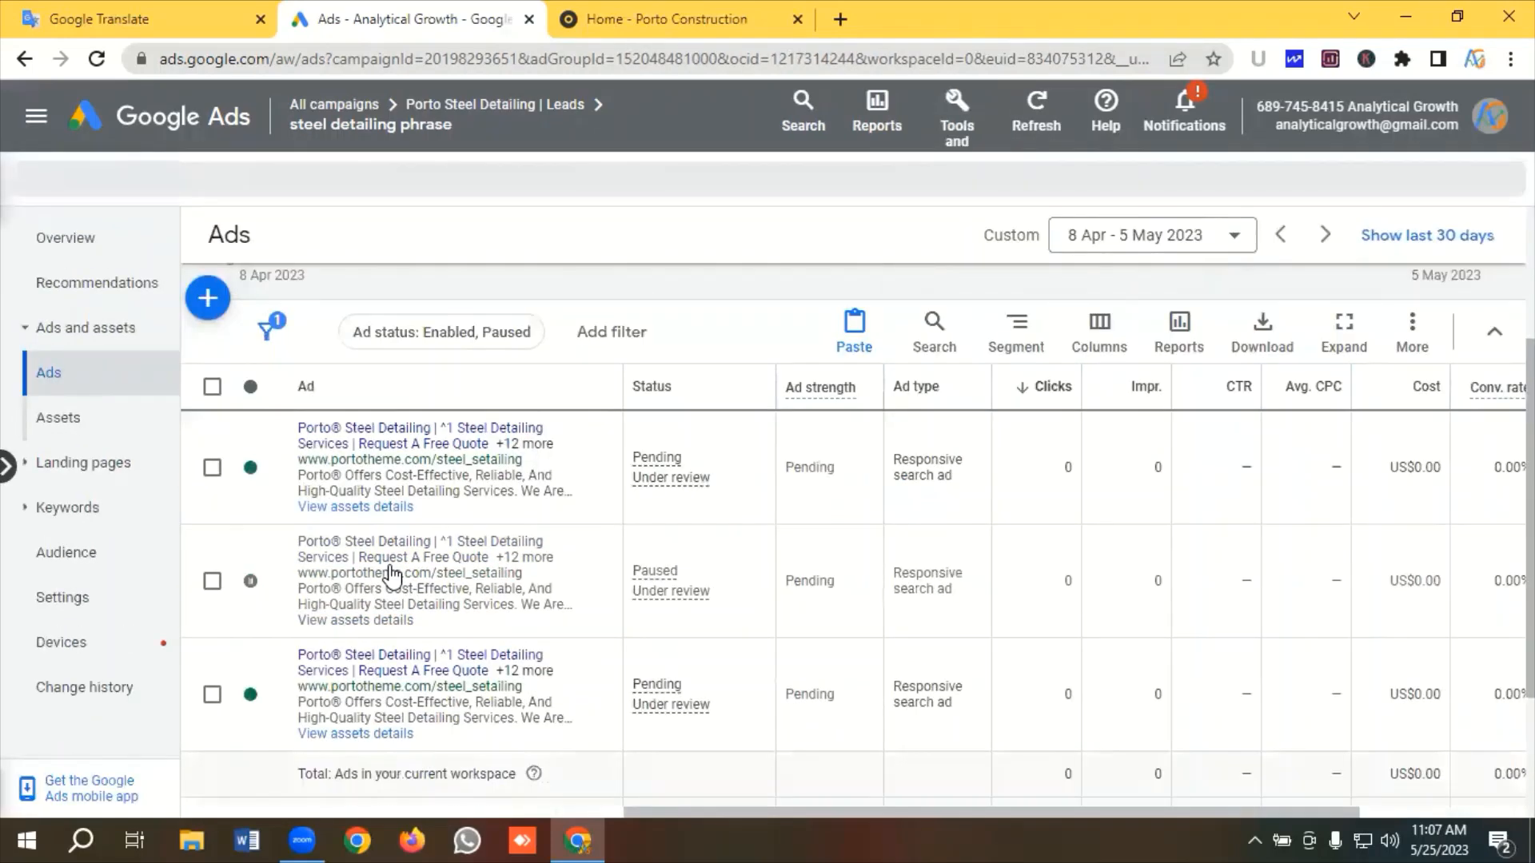
pyautogui.scroll(-2, 392, 574)
pyautogui.click(267, 477)
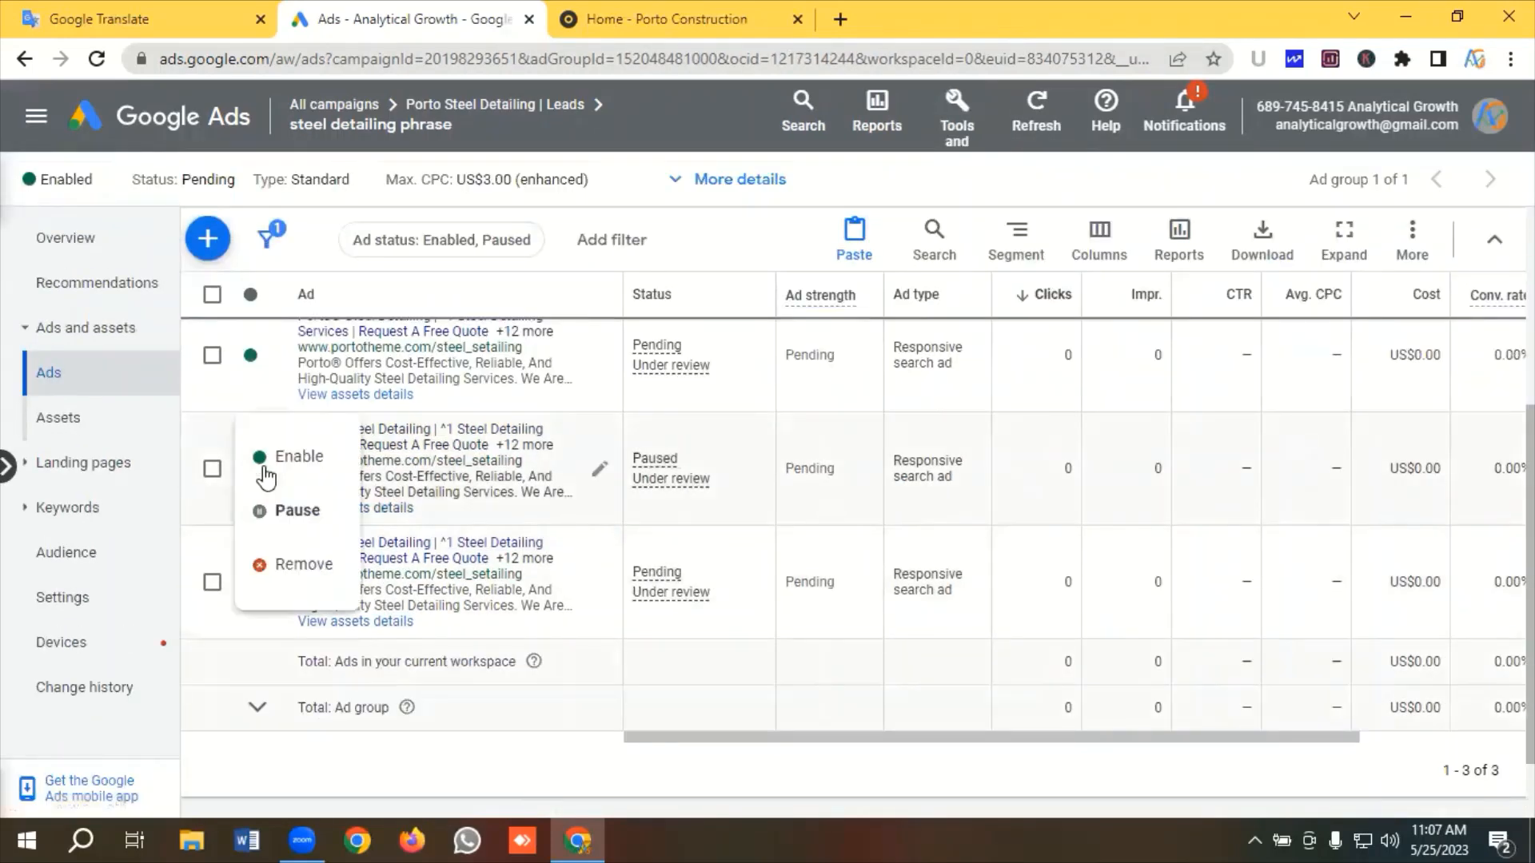
pyautogui.click(299, 458)
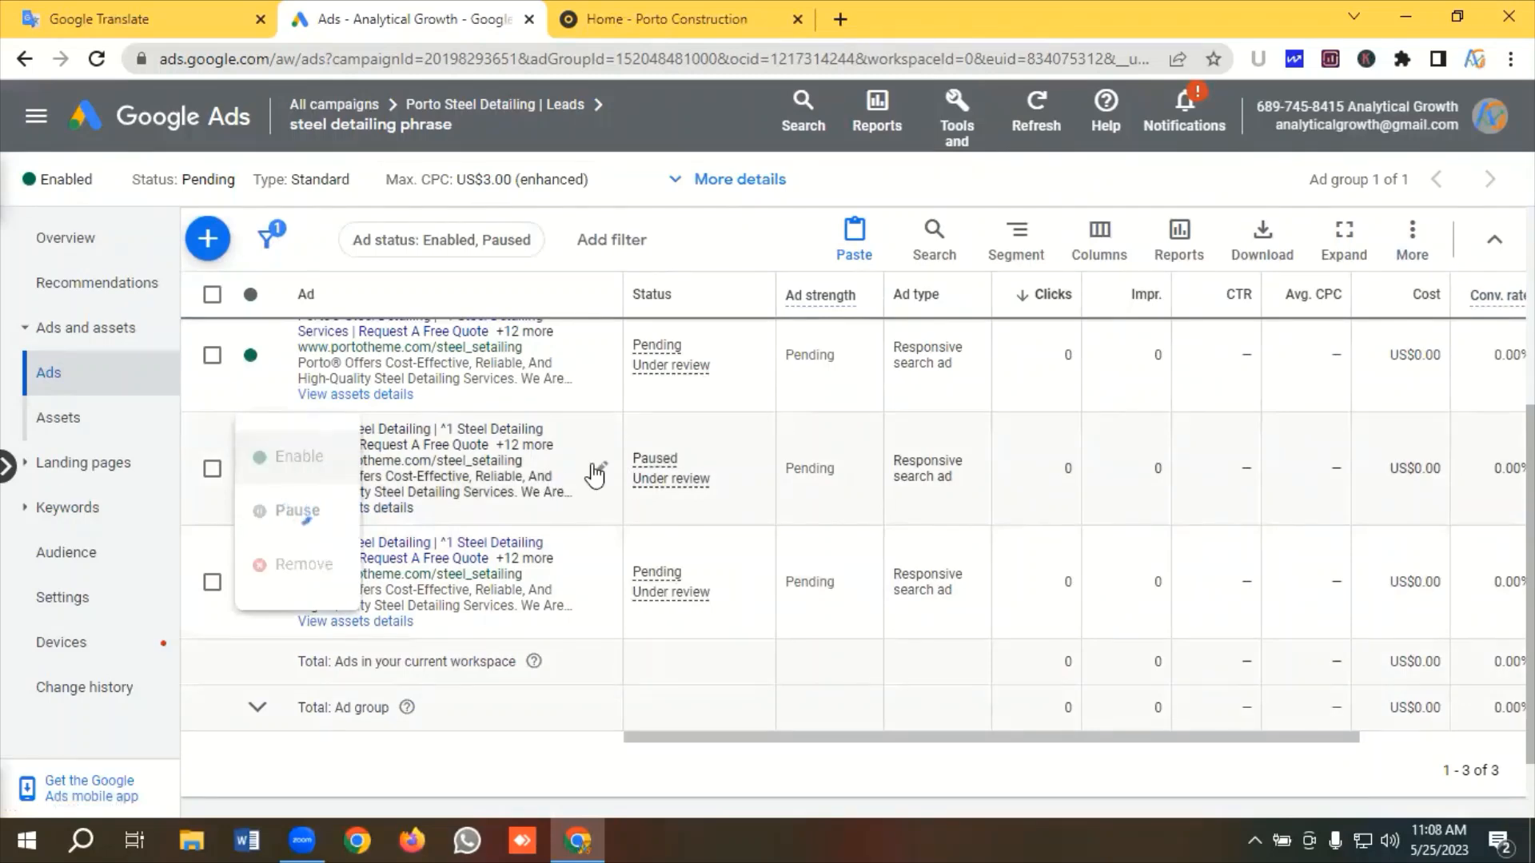
# Open the newly enabled ad for editing at its headlines section
pyautogui.click(603, 474)
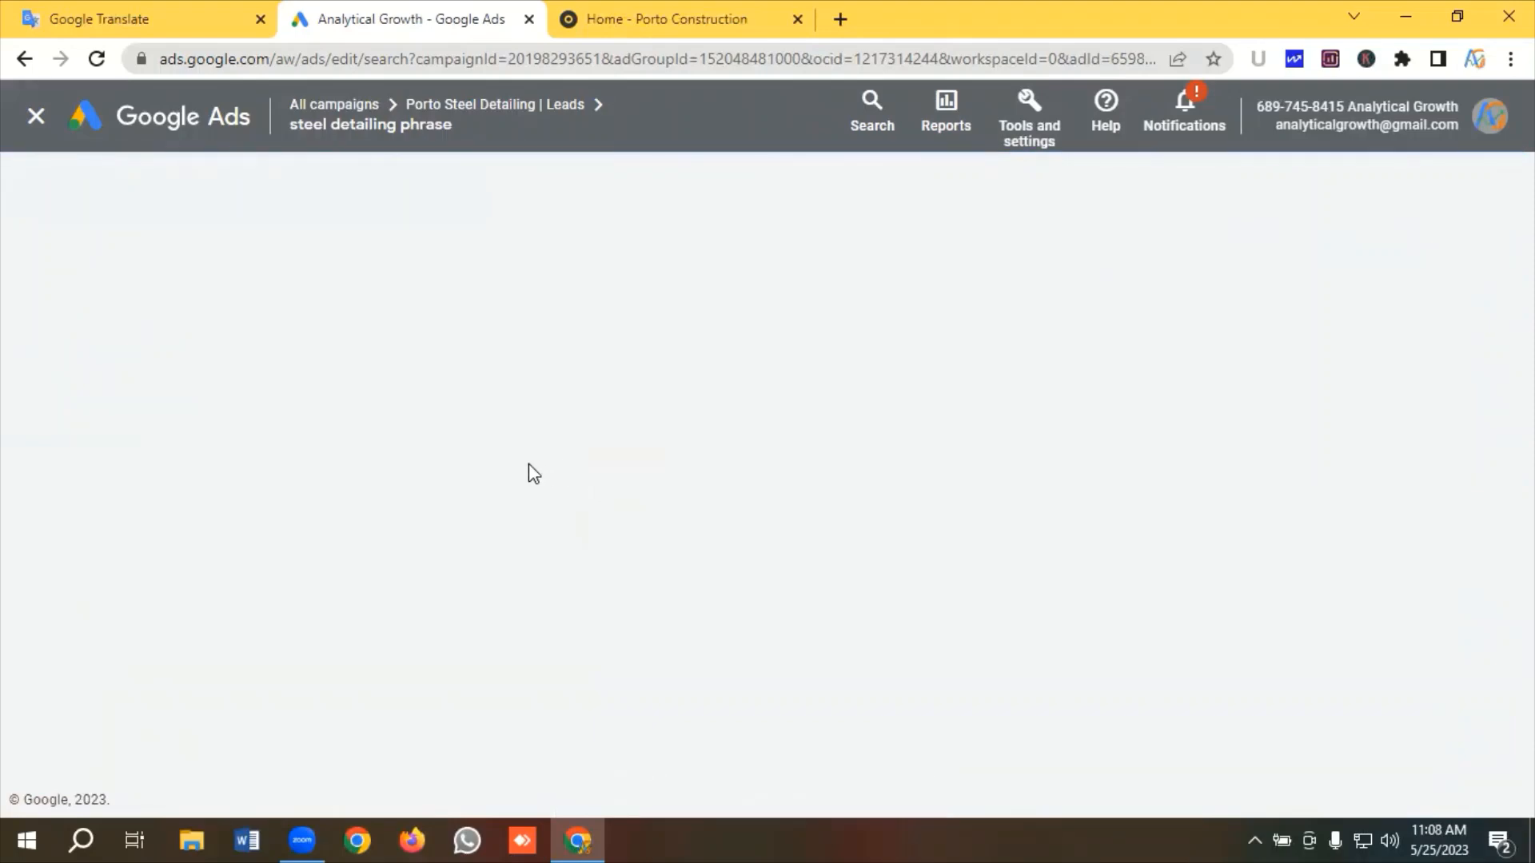
pyautogui.scroll(-1, 459, 548)
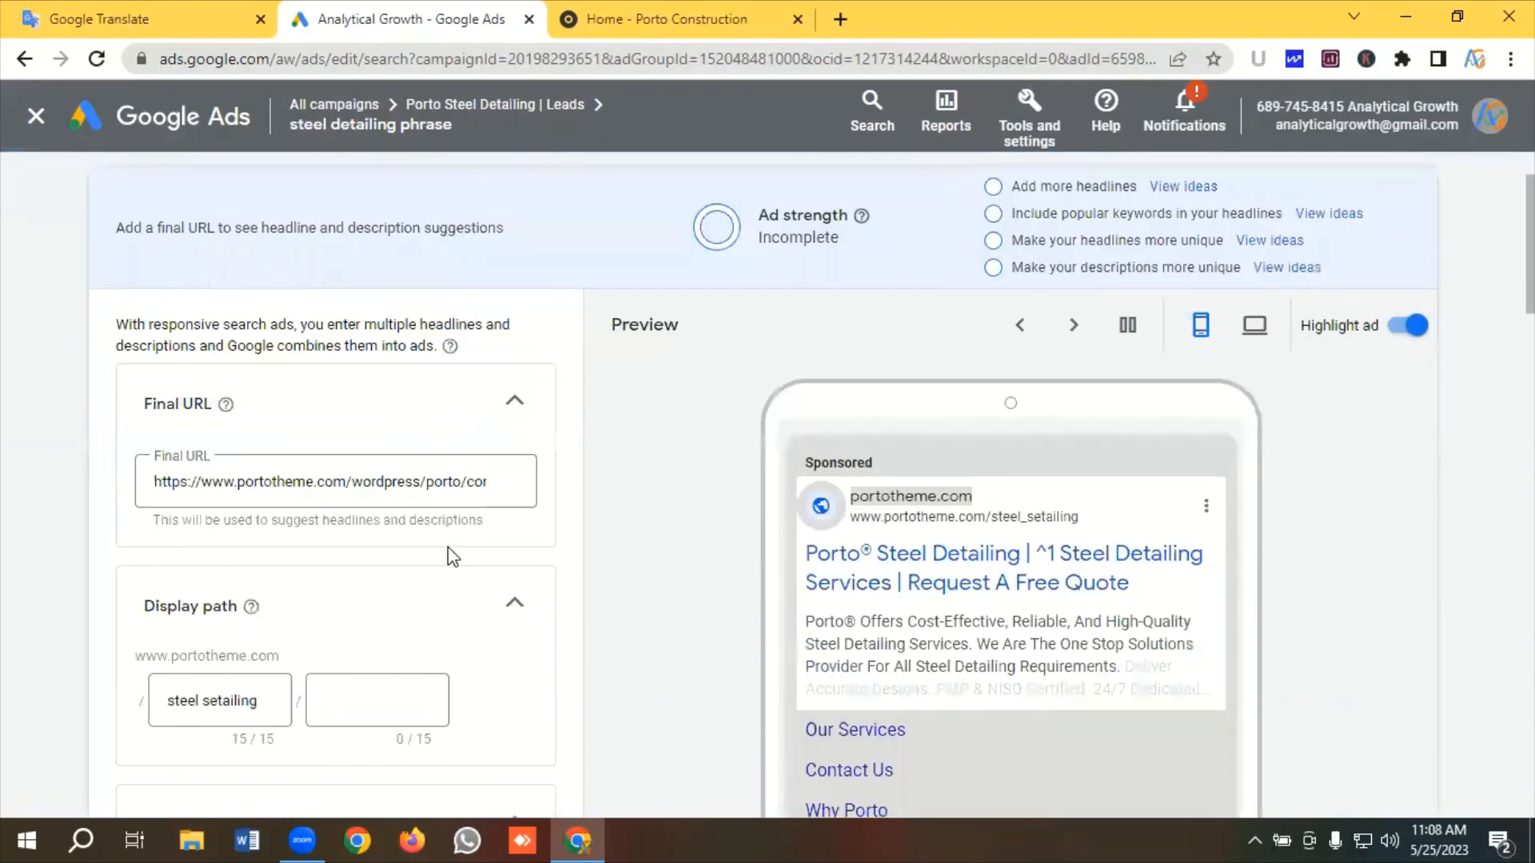
pyautogui.scroll(-1, 452, 553)
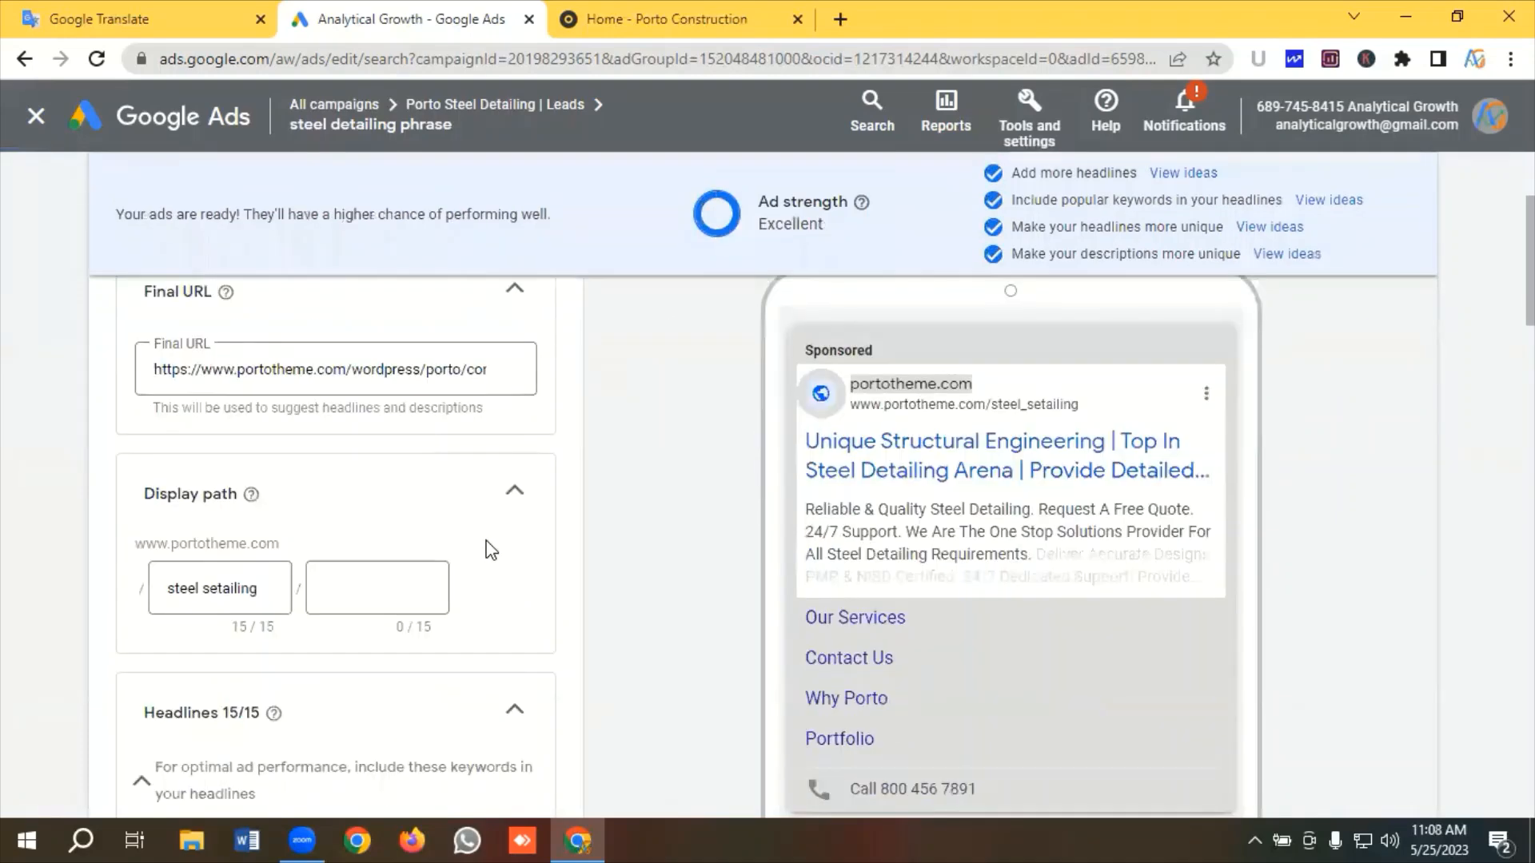
pyautogui.scroll(-2, 491, 550)
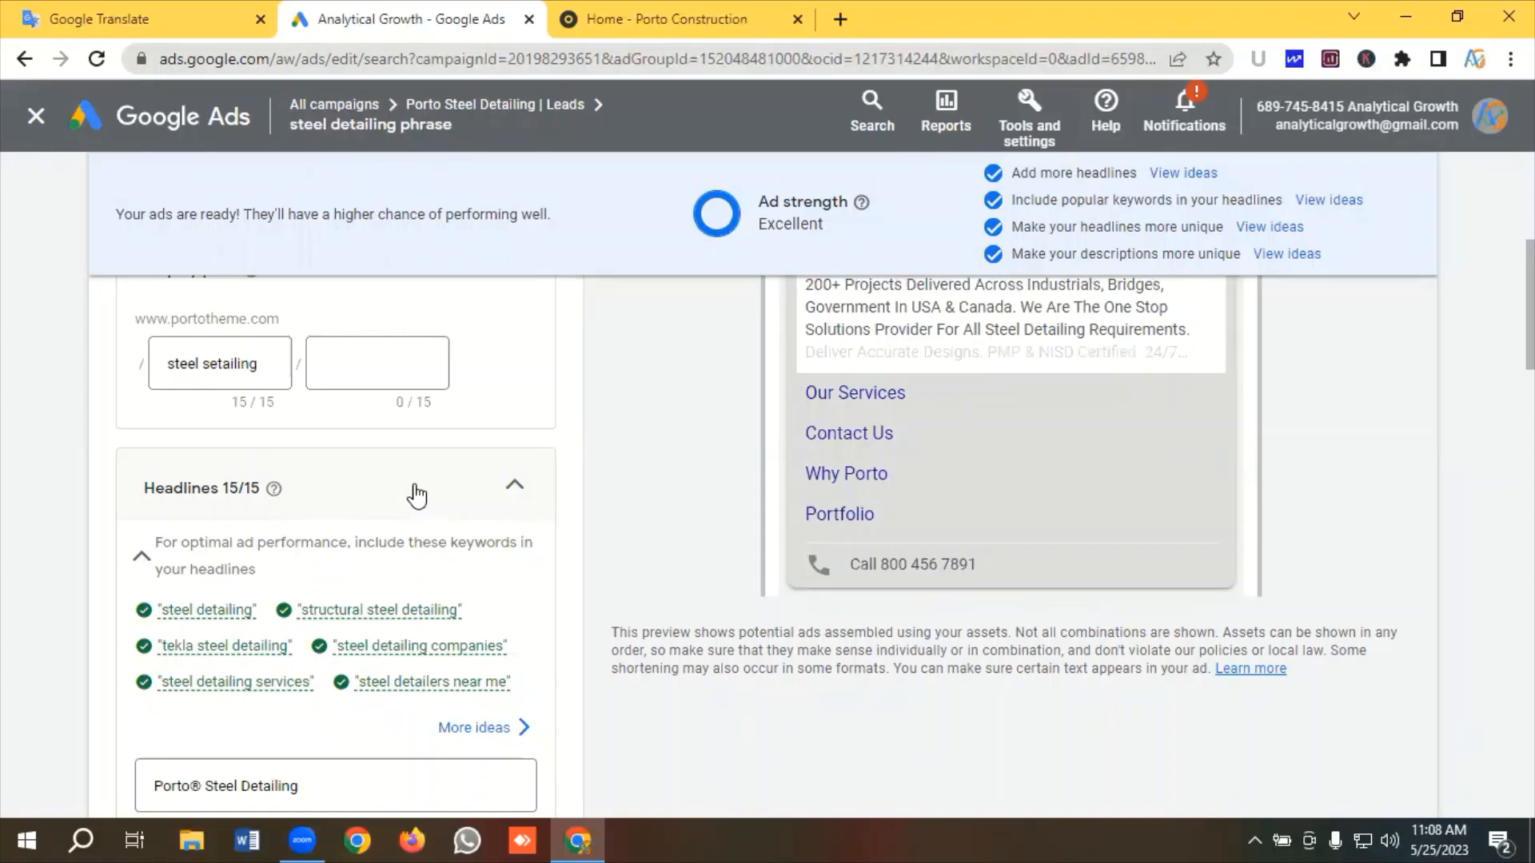
pyautogui.scroll(-3, 416, 496)
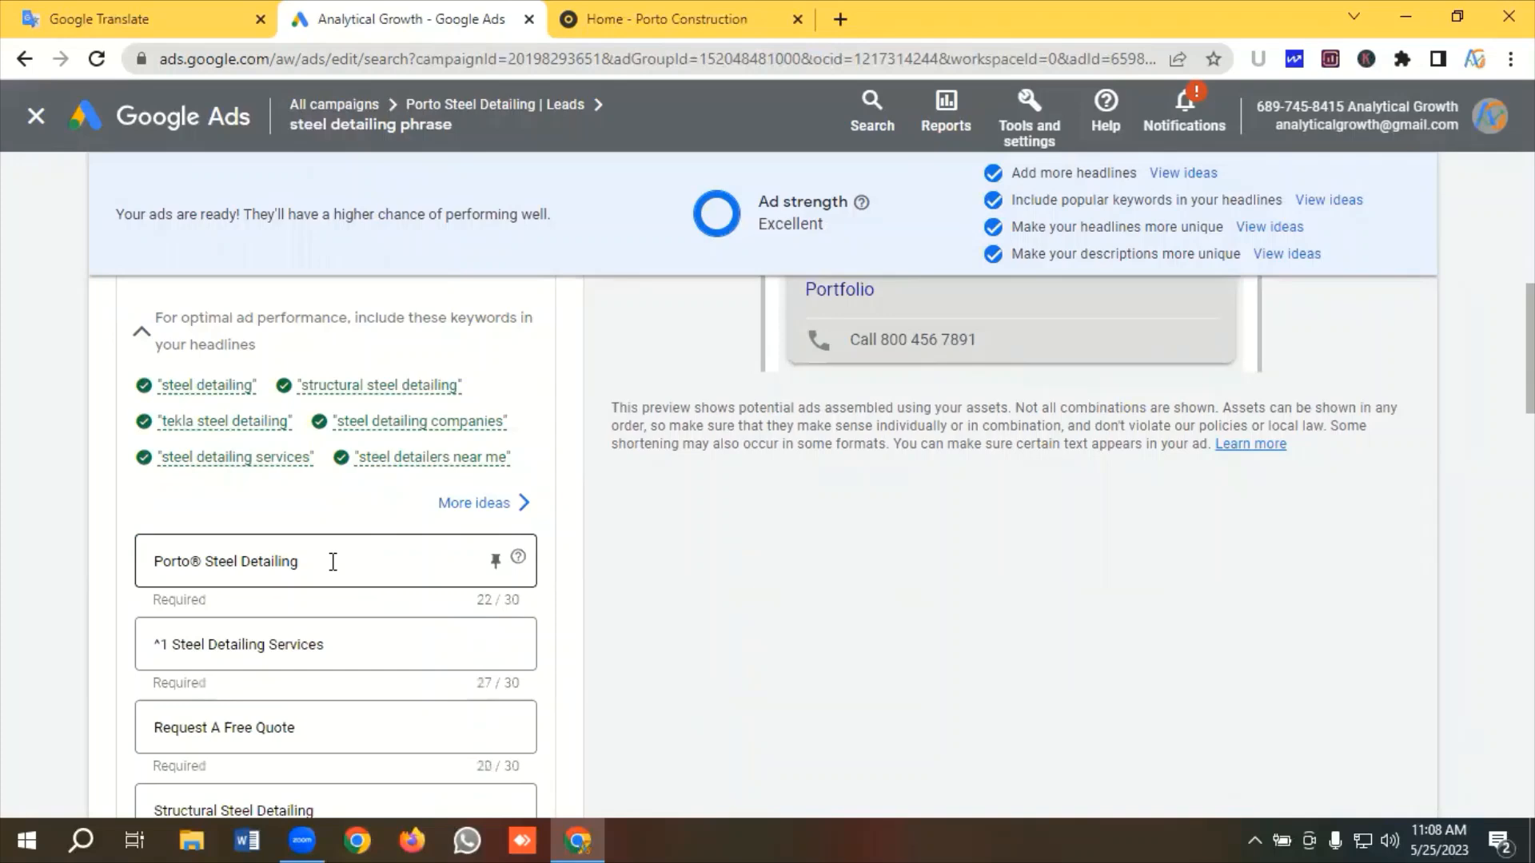
# Check the dynamic ads headlines list in Google Translate and pin the ad's headline Porto® Steel Detailing to position 1
pyautogui.click(124, 5)
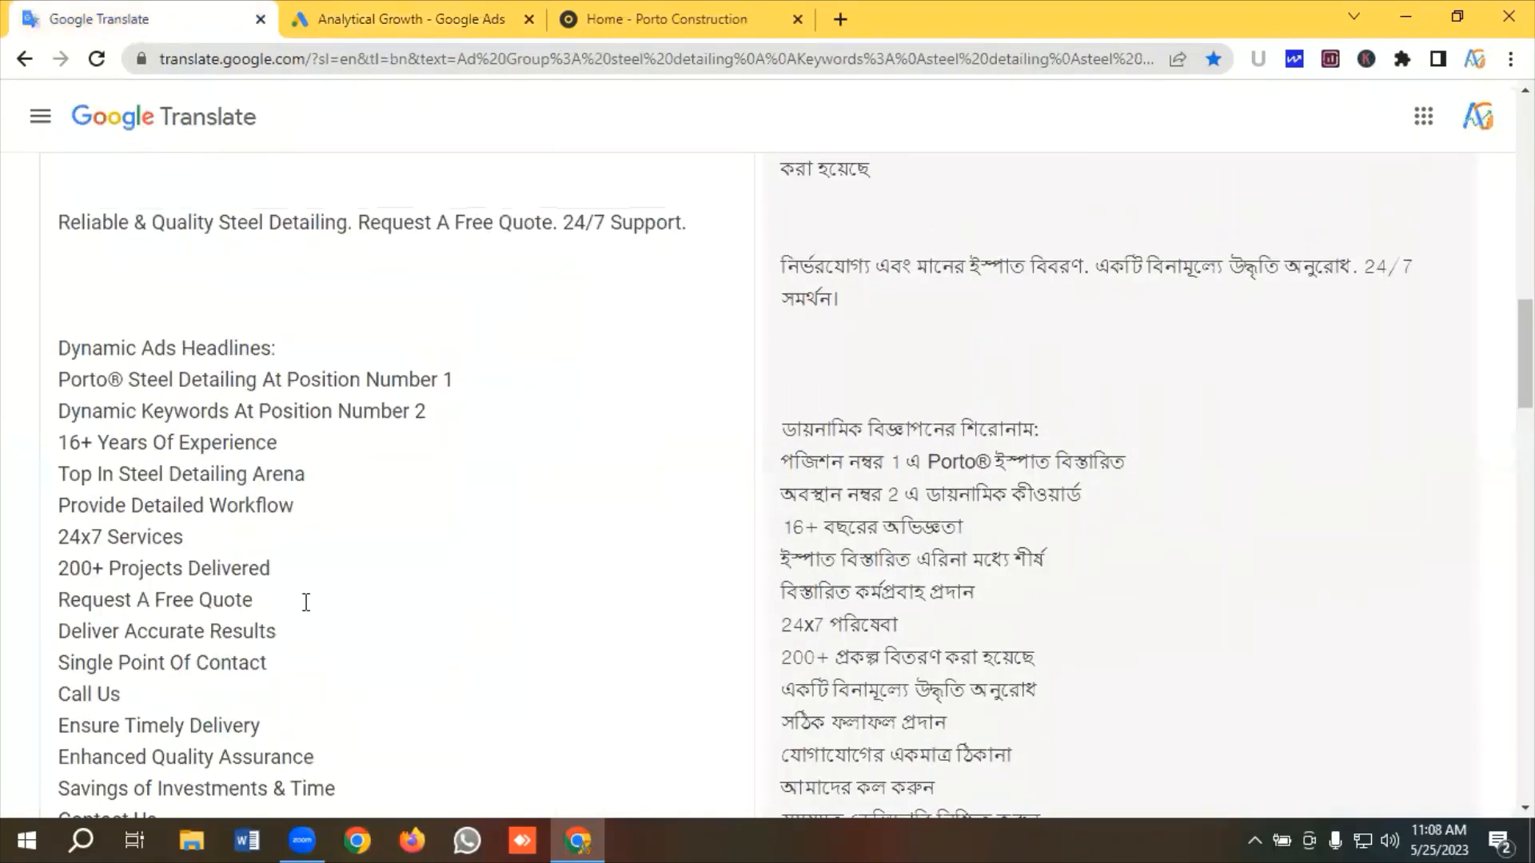
pyautogui.scroll(-2, 308, 552)
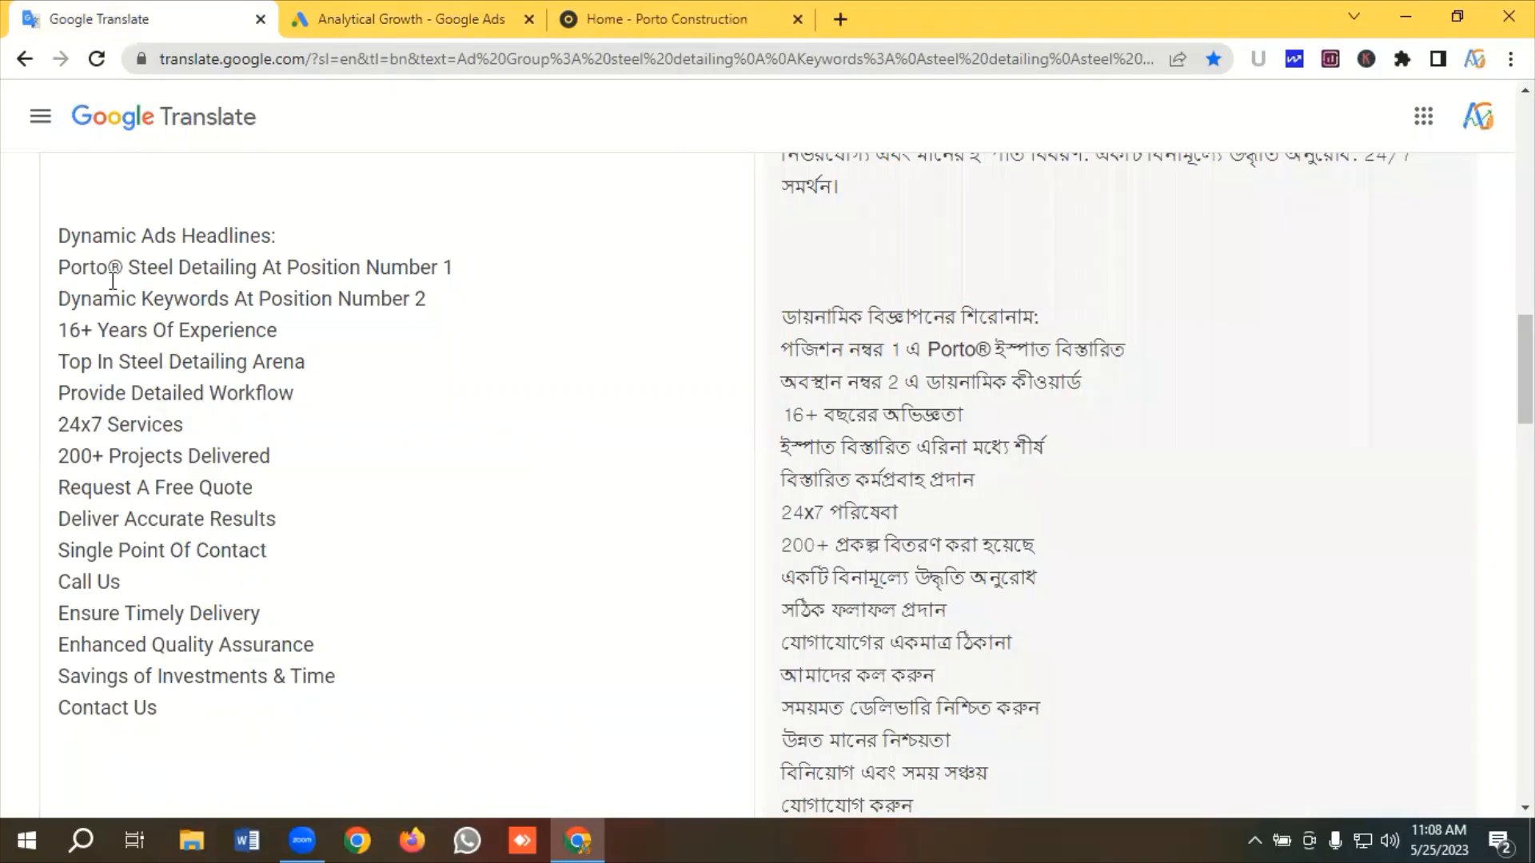
pyautogui.click(414, 19)
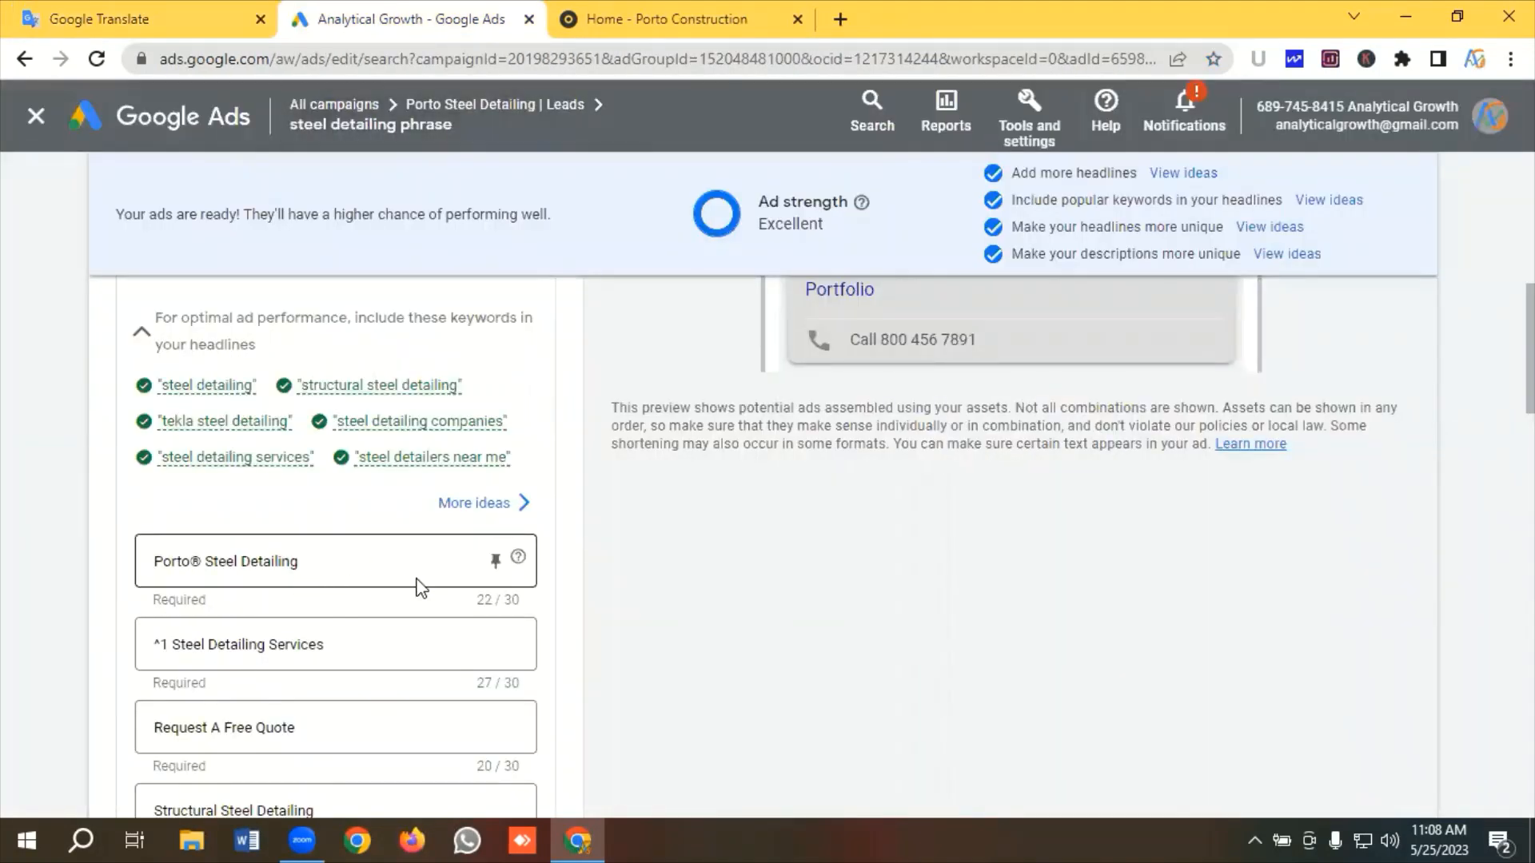
pyautogui.click(496, 563)
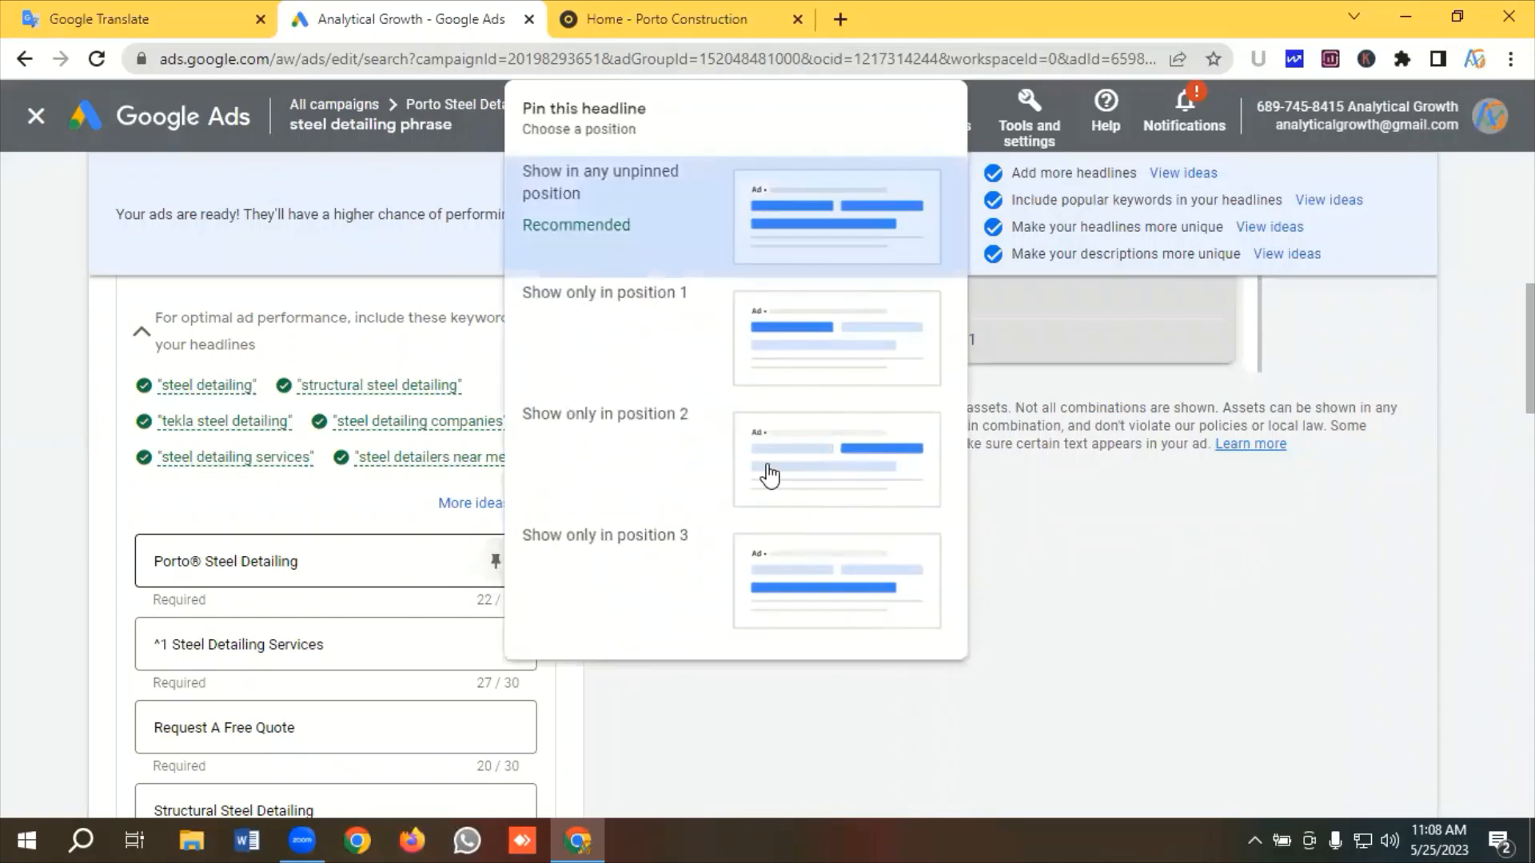
pyautogui.click(783, 355)
# Replace the headline ^1 Steel Detailing Services with a sentence-case keyword insertion using default text Steel Detailing Service, pinned to position 2
pyautogui.scroll(-1, 274, 610)
pyautogui.moveTo(425, 524)
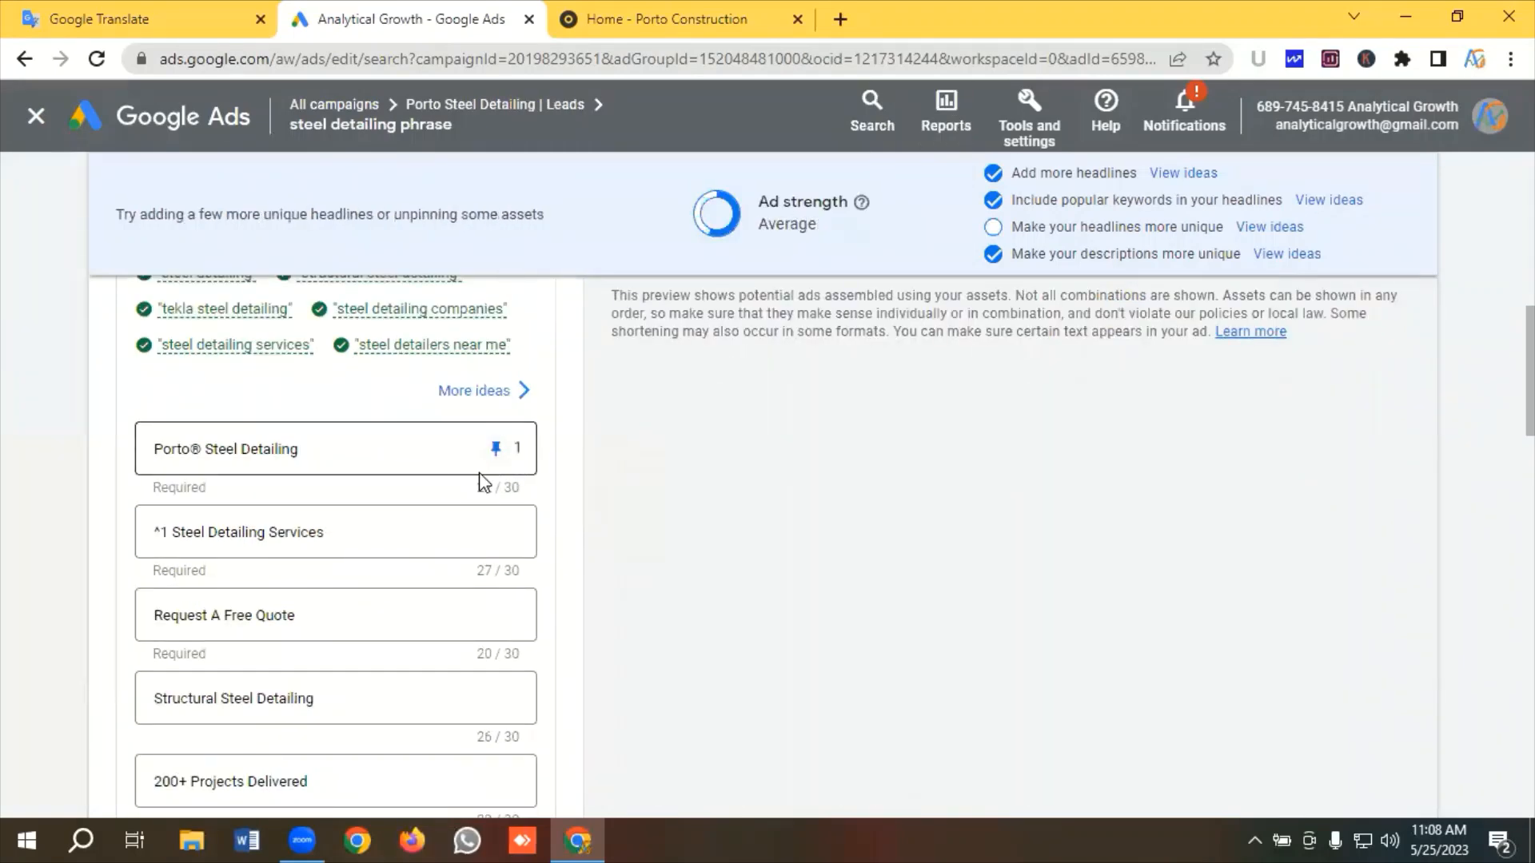
pyautogui.moveTo(365, 532); pyautogui.dragTo(151, 541)
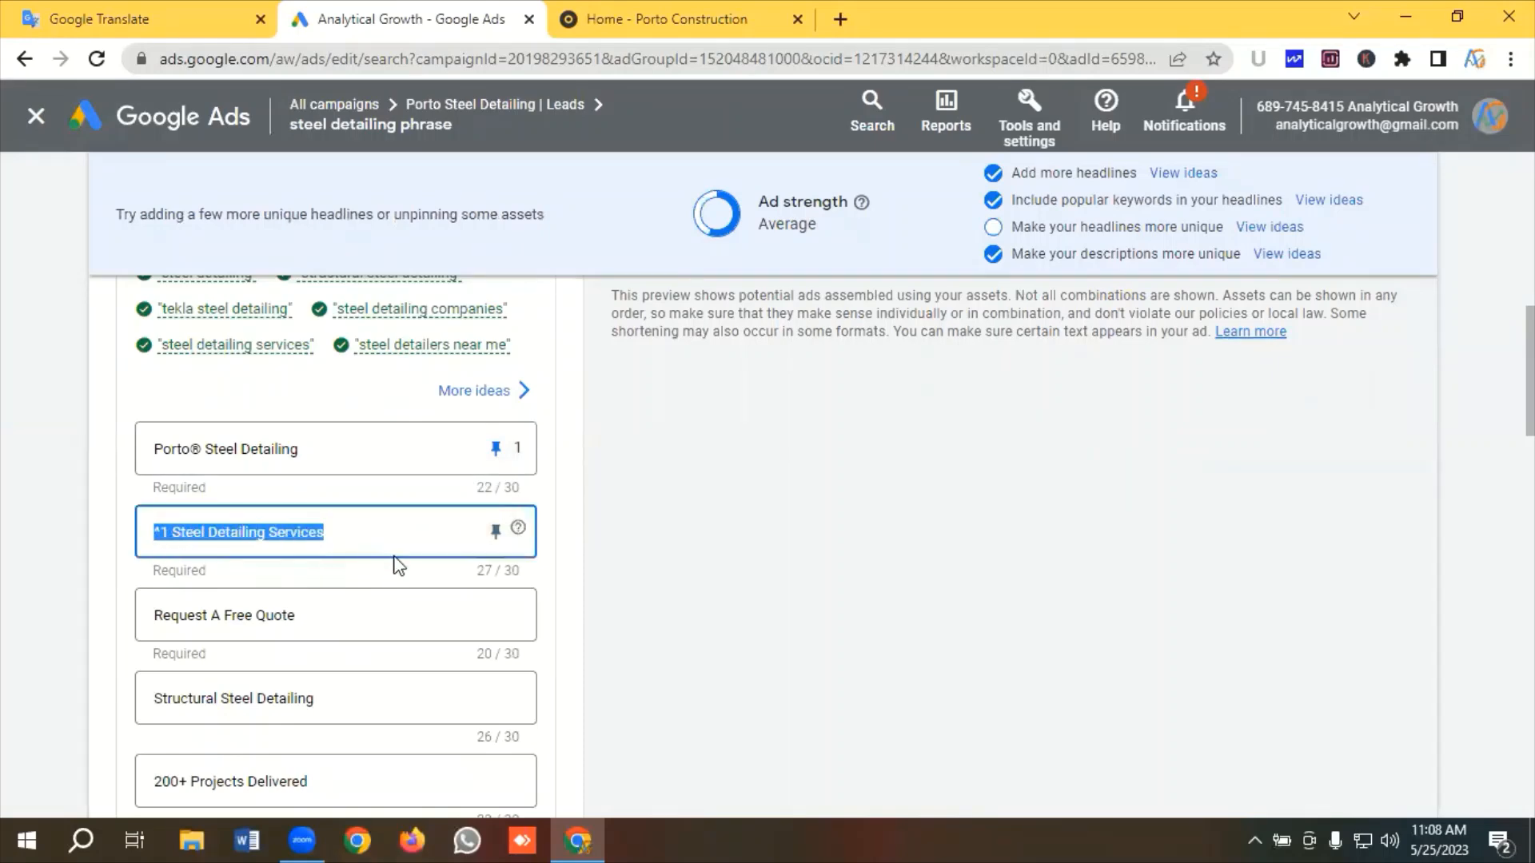
pyautogui.press('BackSpace')
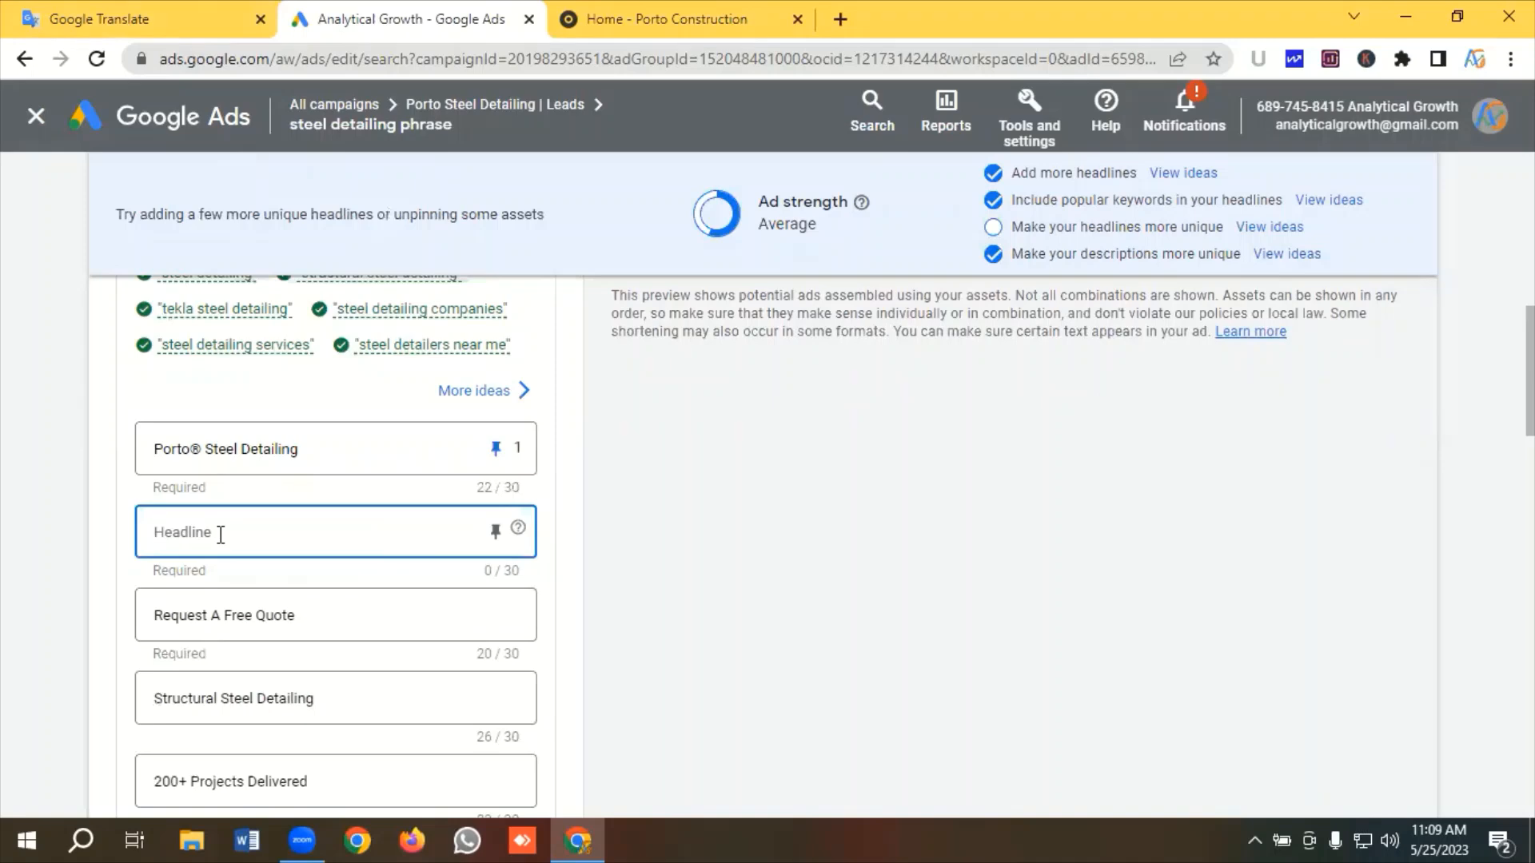
pyautogui.write('{')
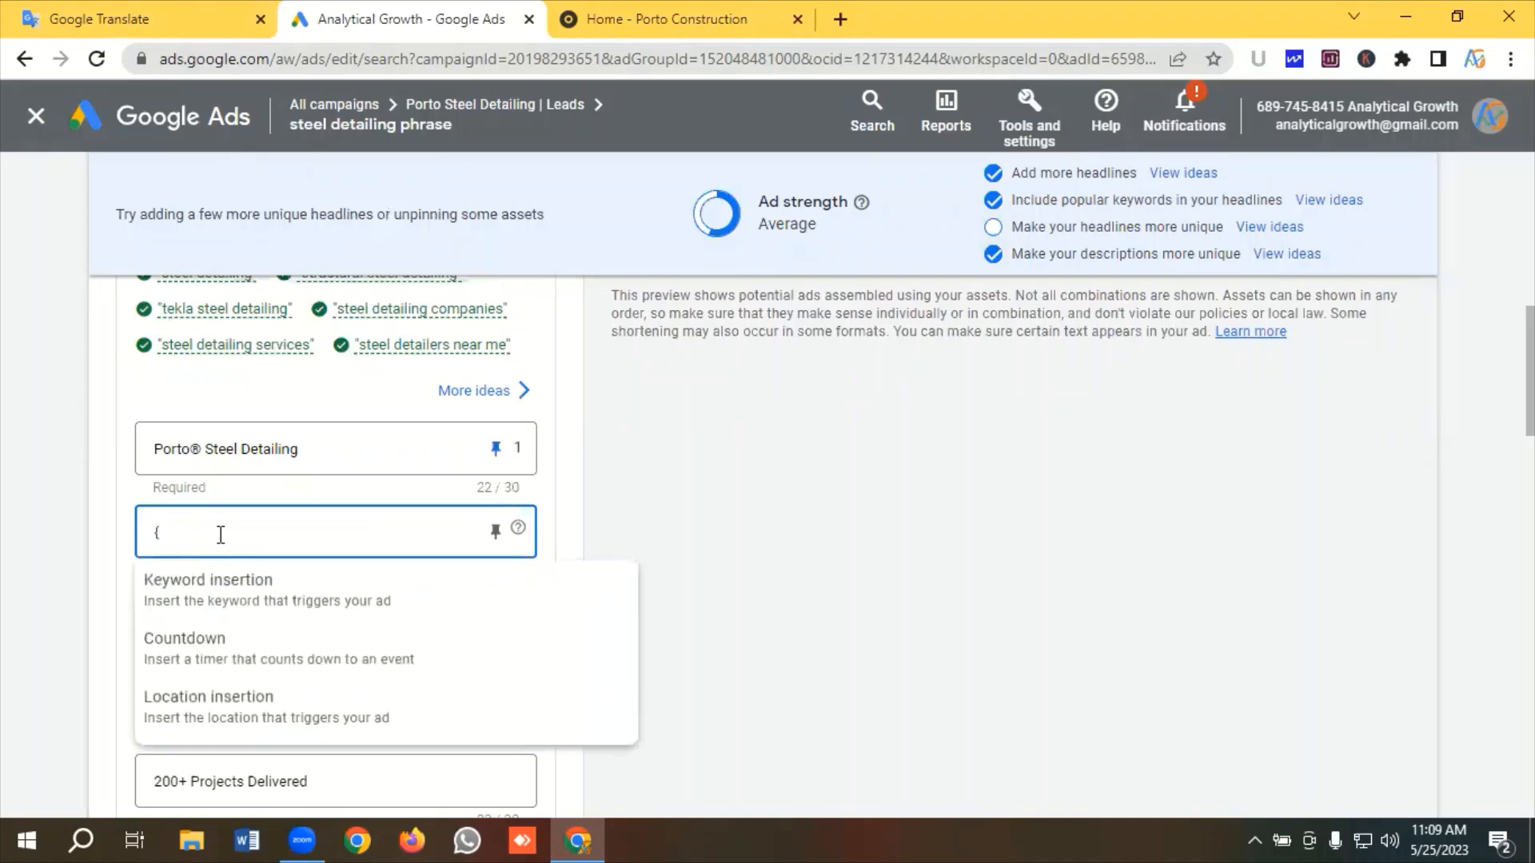
pyautogui.click(207, 582)
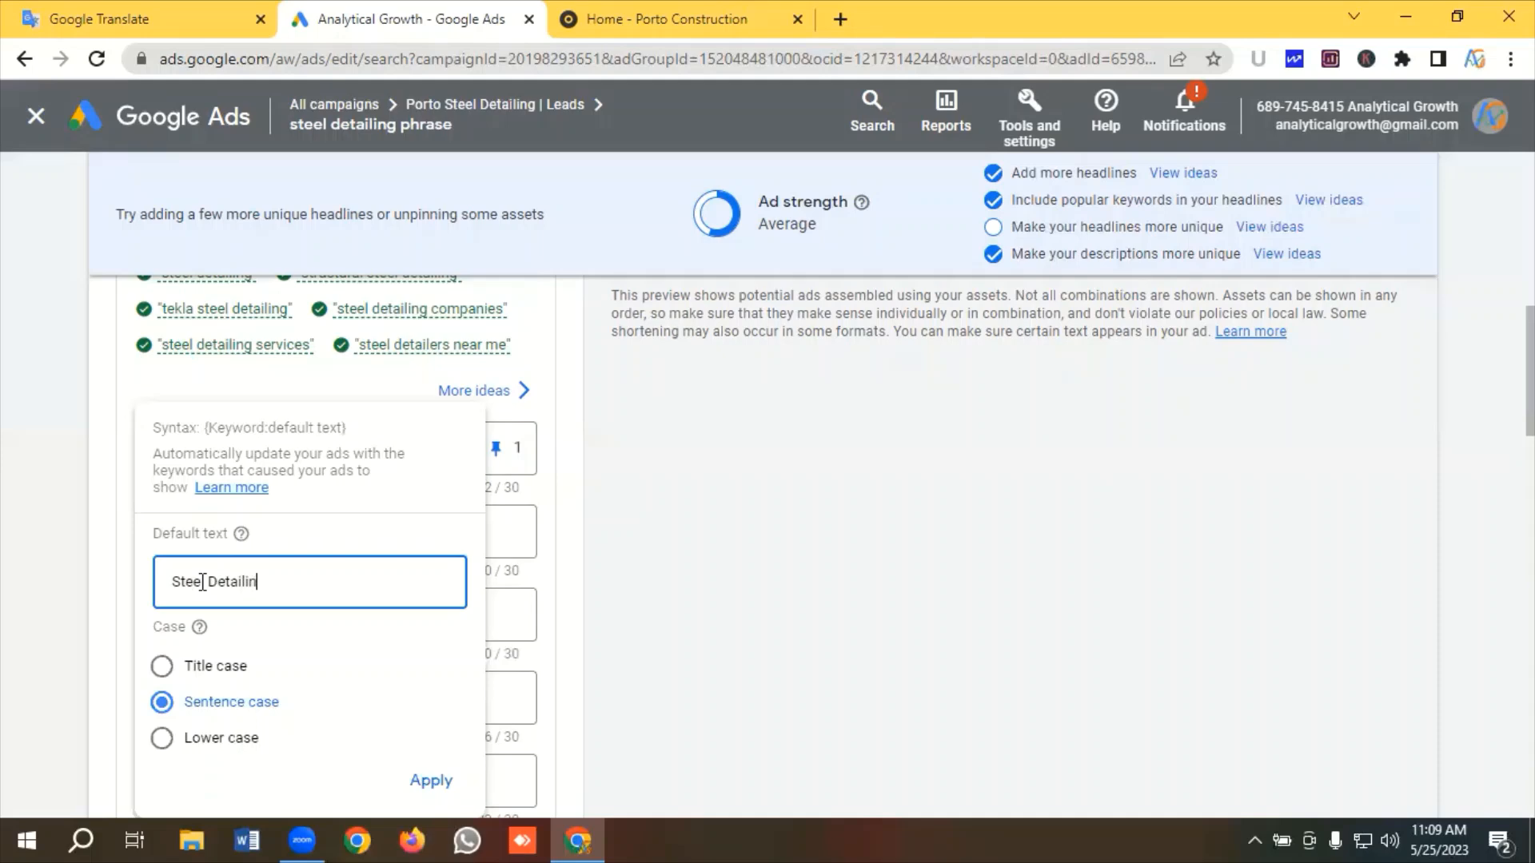
pyautogui.write('Service')
pyautogui.click(444, 785)
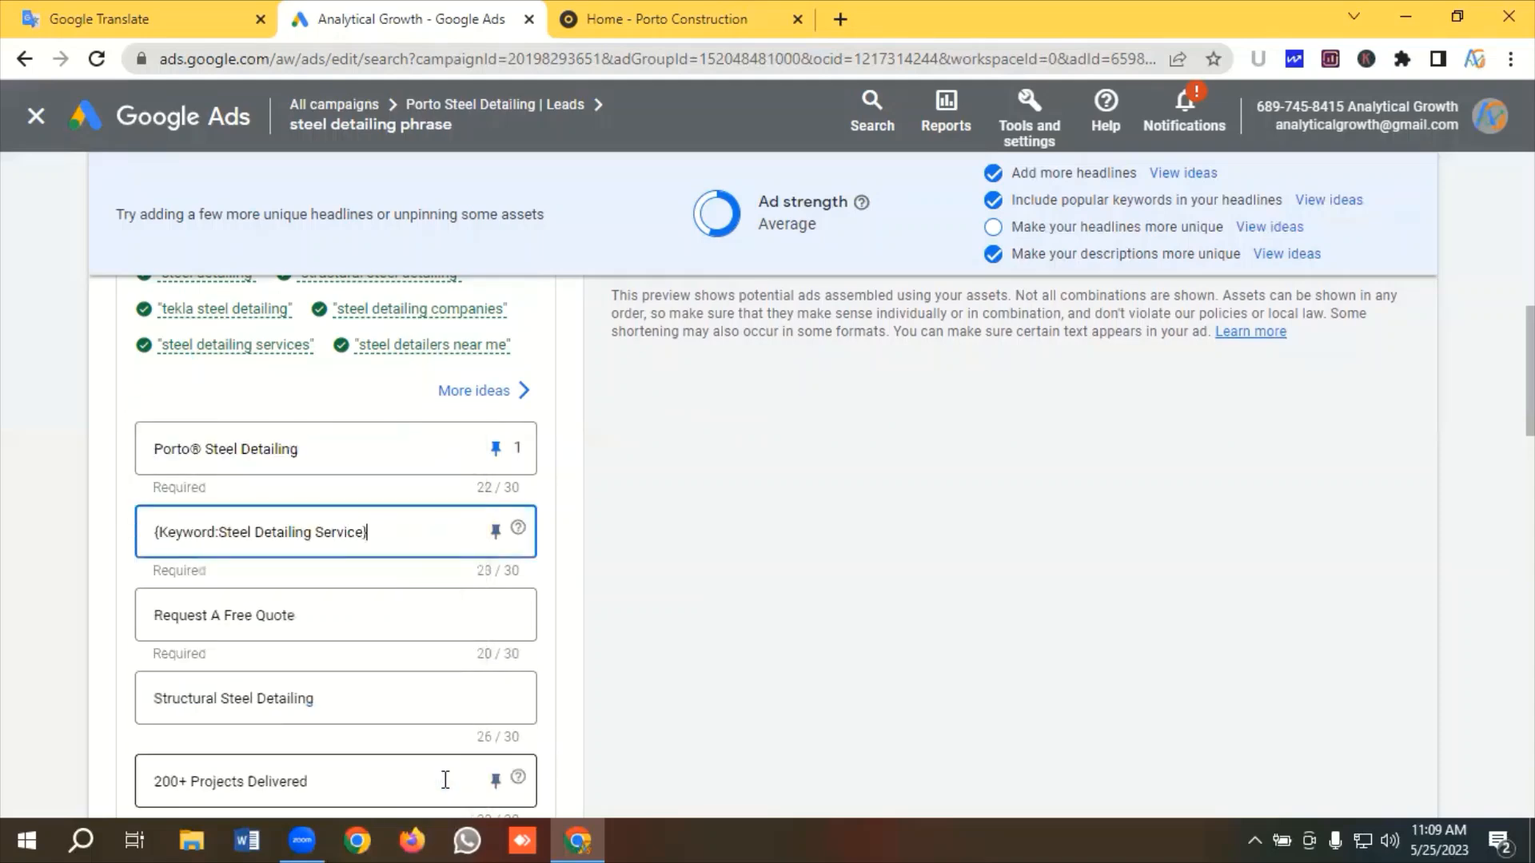
pyautogui.click(496, 531)
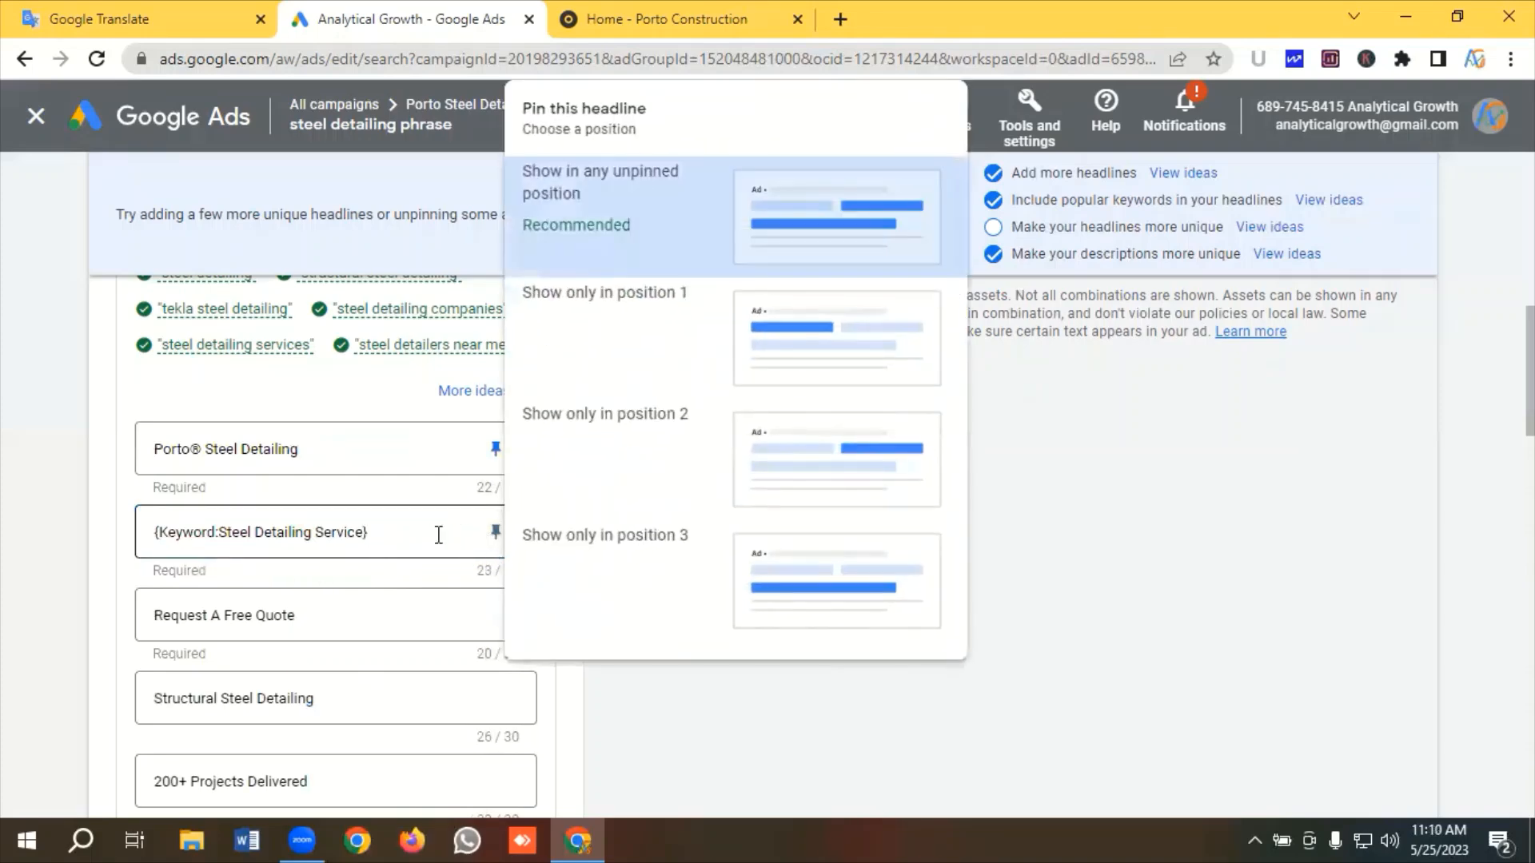
pyautogui.click(797, 469)
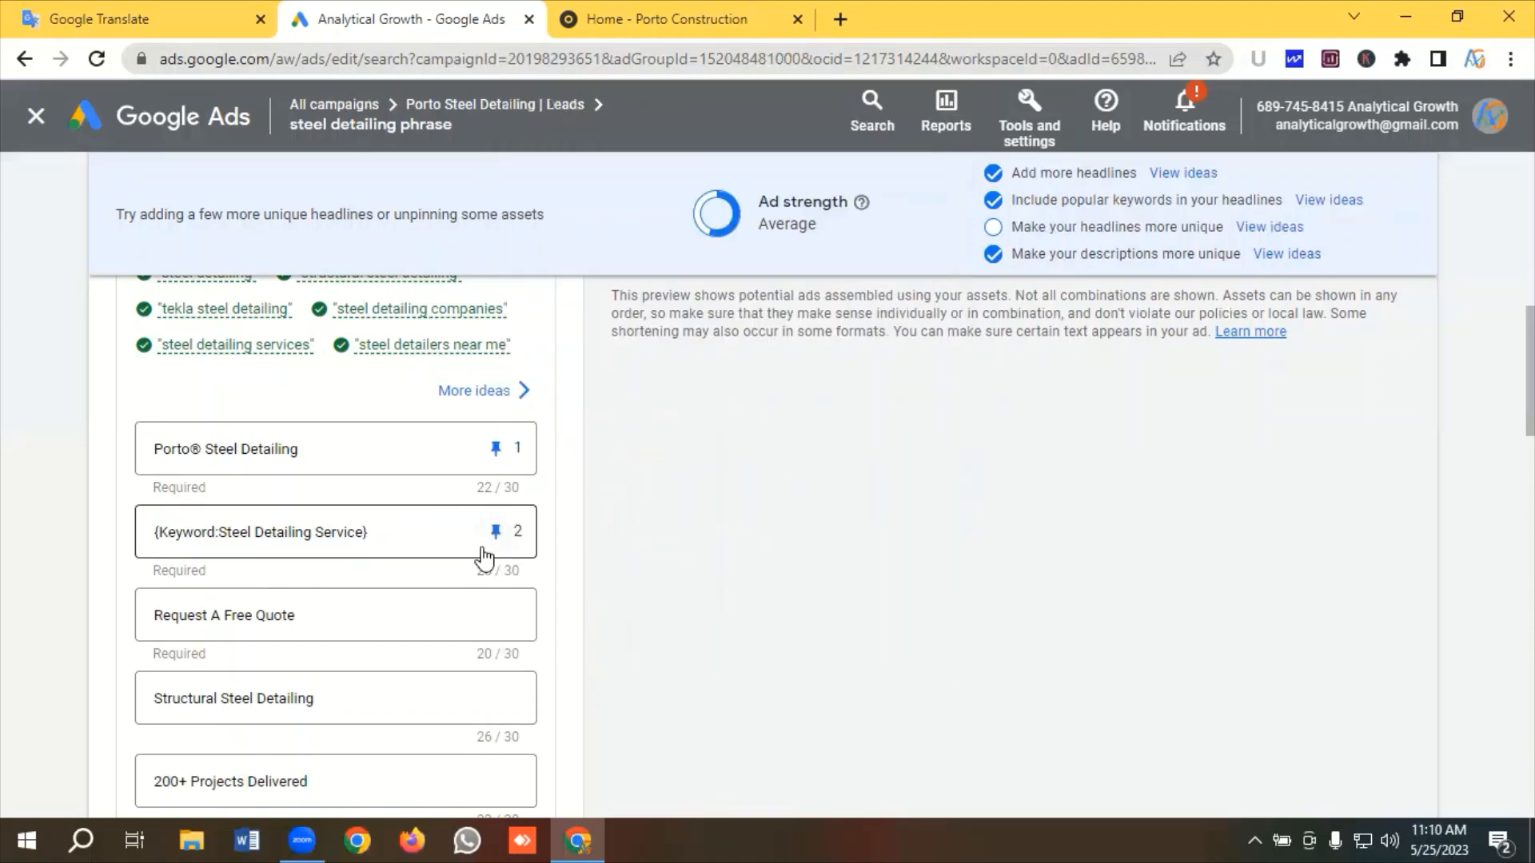
# Clear the headlines Request A Free Quote, Structural Steel Detailing and 200+ Projects Delivered
pyautogui.scroll(-2, 483, 546)
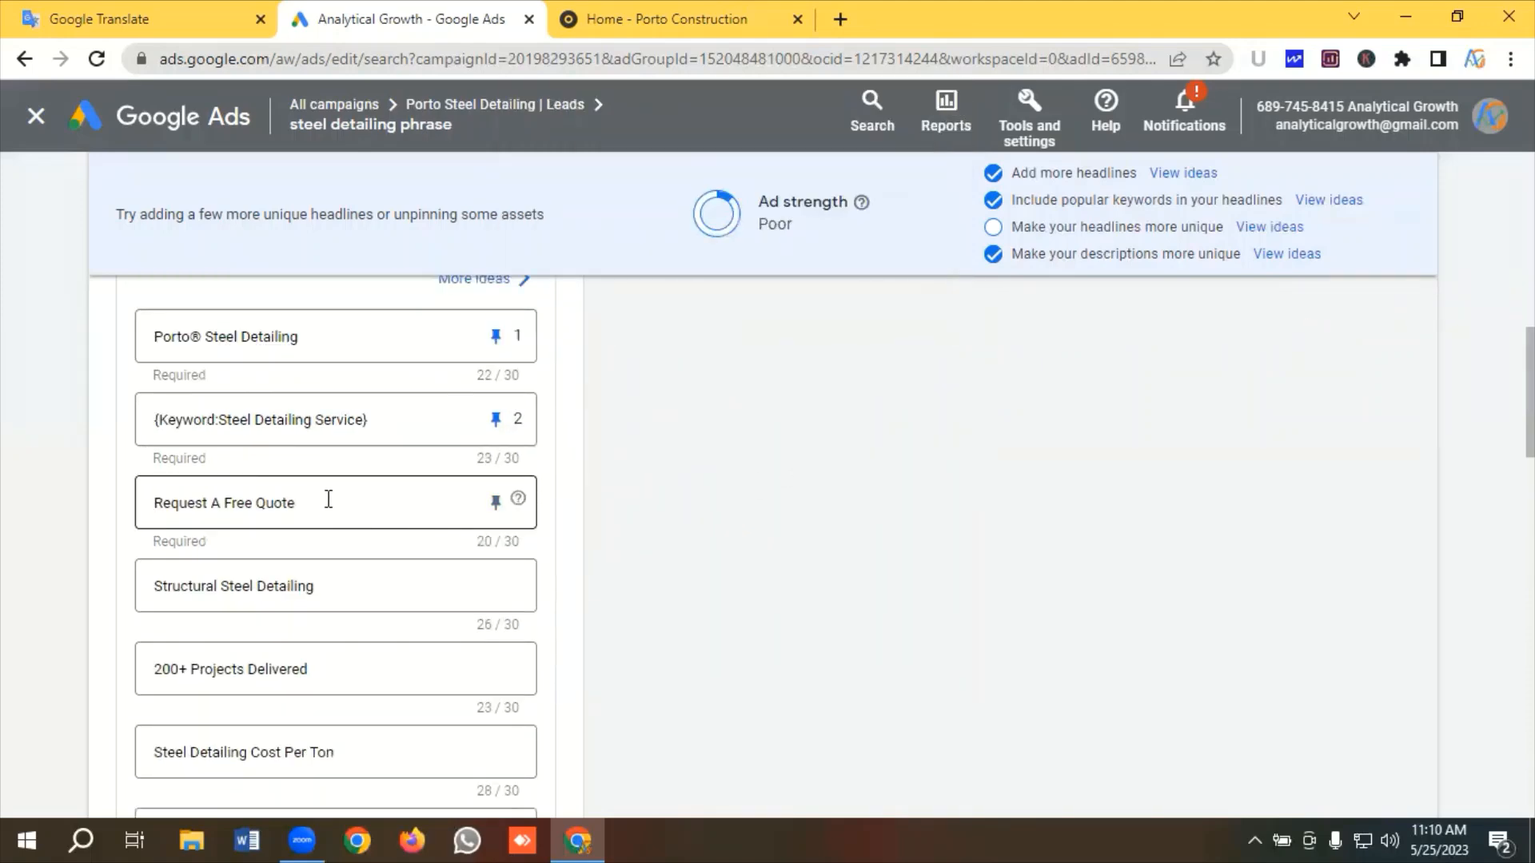
pyautogui.moveTo(337, 504); pyautogui.dragTo(178, 504)
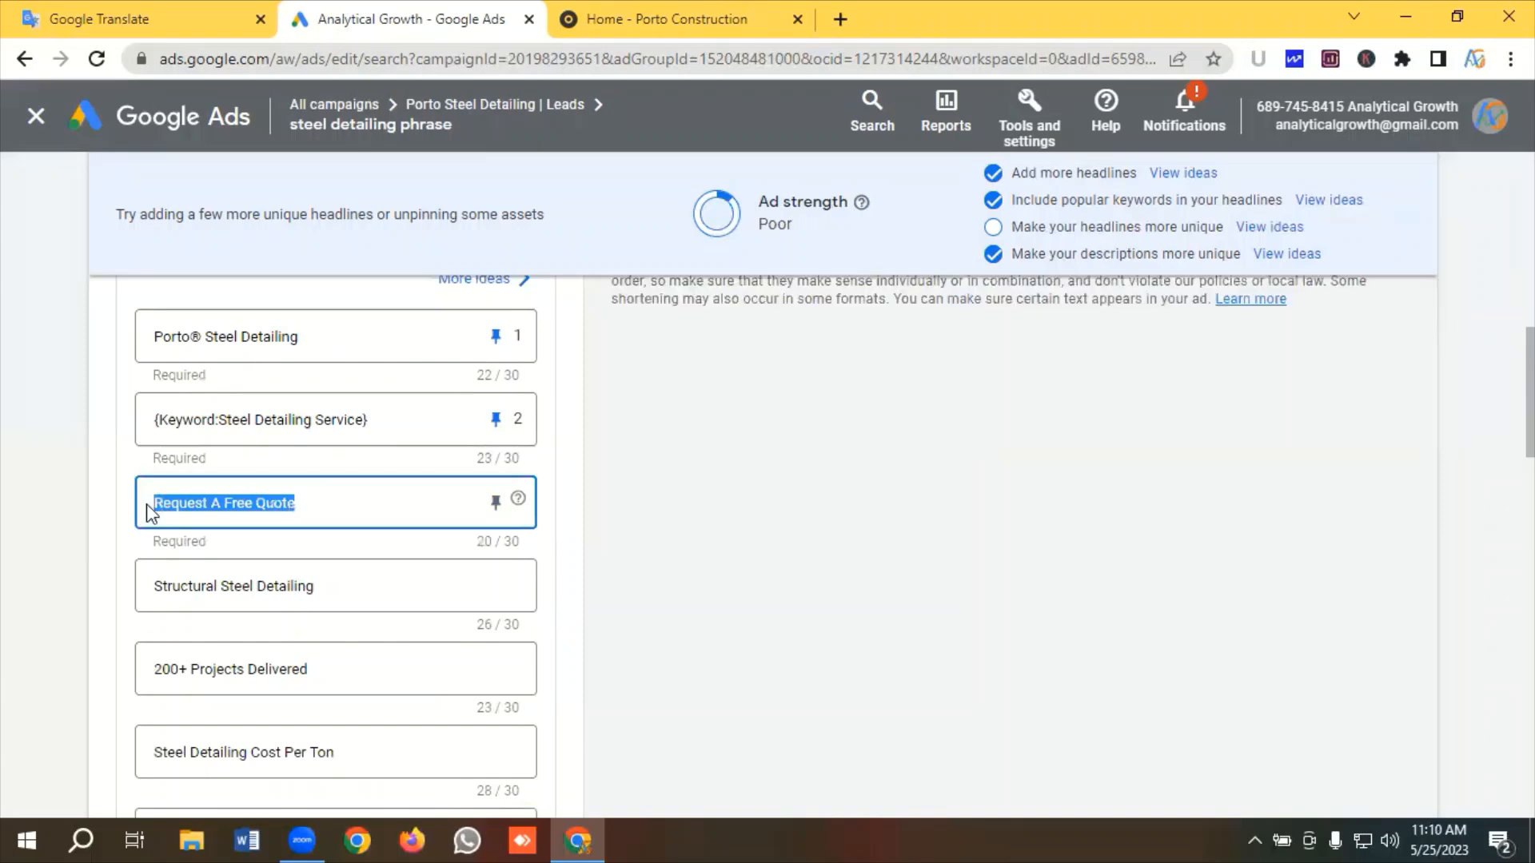
pyautogui.press('BackSpace')
pyautogui.moveTo(349, 592); pyautogui.dragTo(130, 583)
pyautogui.press('BackSpace')
pyautogui.moveTo(358, 672); pyautogui.dragTo(148, 670)
pyautogui.press('BackSpace')
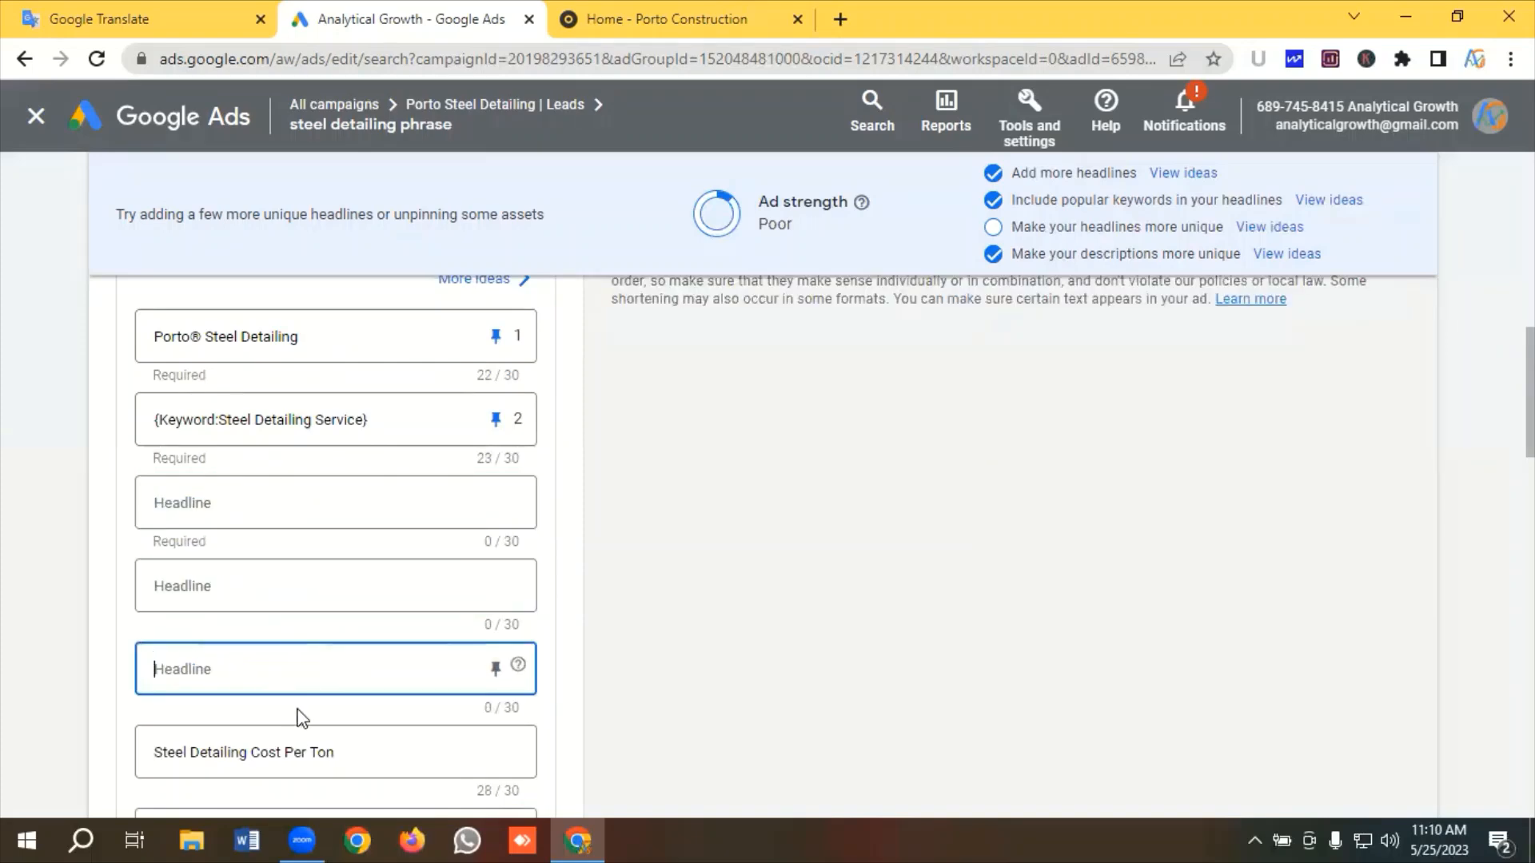
# Clear the headlines Steel Detailing Cost Per Ton, 24x7 Services and #1 Steel Detailing Company
pyautogui.scroll(-1, 315, 678)
pyautogui.moveTo(353, 643); pyautogui.dragTo(124, 646)
pyautogui.press('BackSpace')
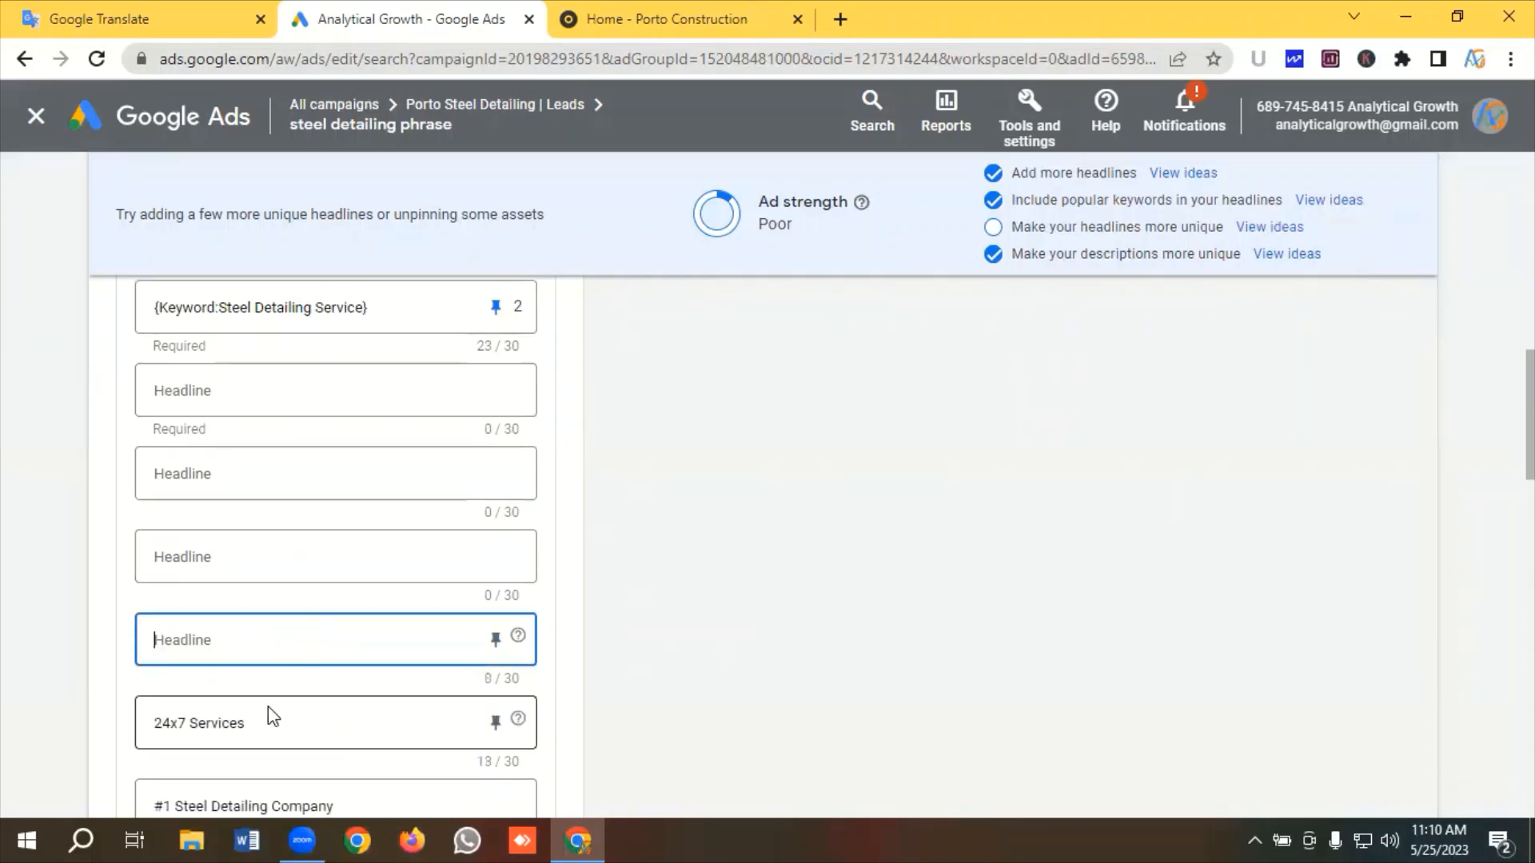
pyautogui.moveTo(280, 723); pyautogui.dragTo(113, 717)
pyautogui.press('BackSpace')
pyautogui.scroll(-1, 261, 661)
pyautogui.moveTo(353, 696); pyautogui.dragTo(106, 700)
pyautogui.press('BackSpace')
# Clear the headlines Unique Structural Engineering and Steel Detailers Near Me
pyautogui.scroll(-1, 324, 658)
pyautogui.moveTo(368, 664); pyautogui.dragTo(264, 670)
pyautogui.press('BackSpace')
pyautogui.scroll(-1, 272, 663)
pyautogui.moveTo(333, 634); pyautogui.dragTo(120, 637)
pyautogui.press('BackSpace')
# Clear the headlines Professional Steel Detailers, Top In Steel Detailing Arena and Provide Detailed Workflow
pyautogui.moveTo(373, 714); pyautogui.dragTo(104, 724)
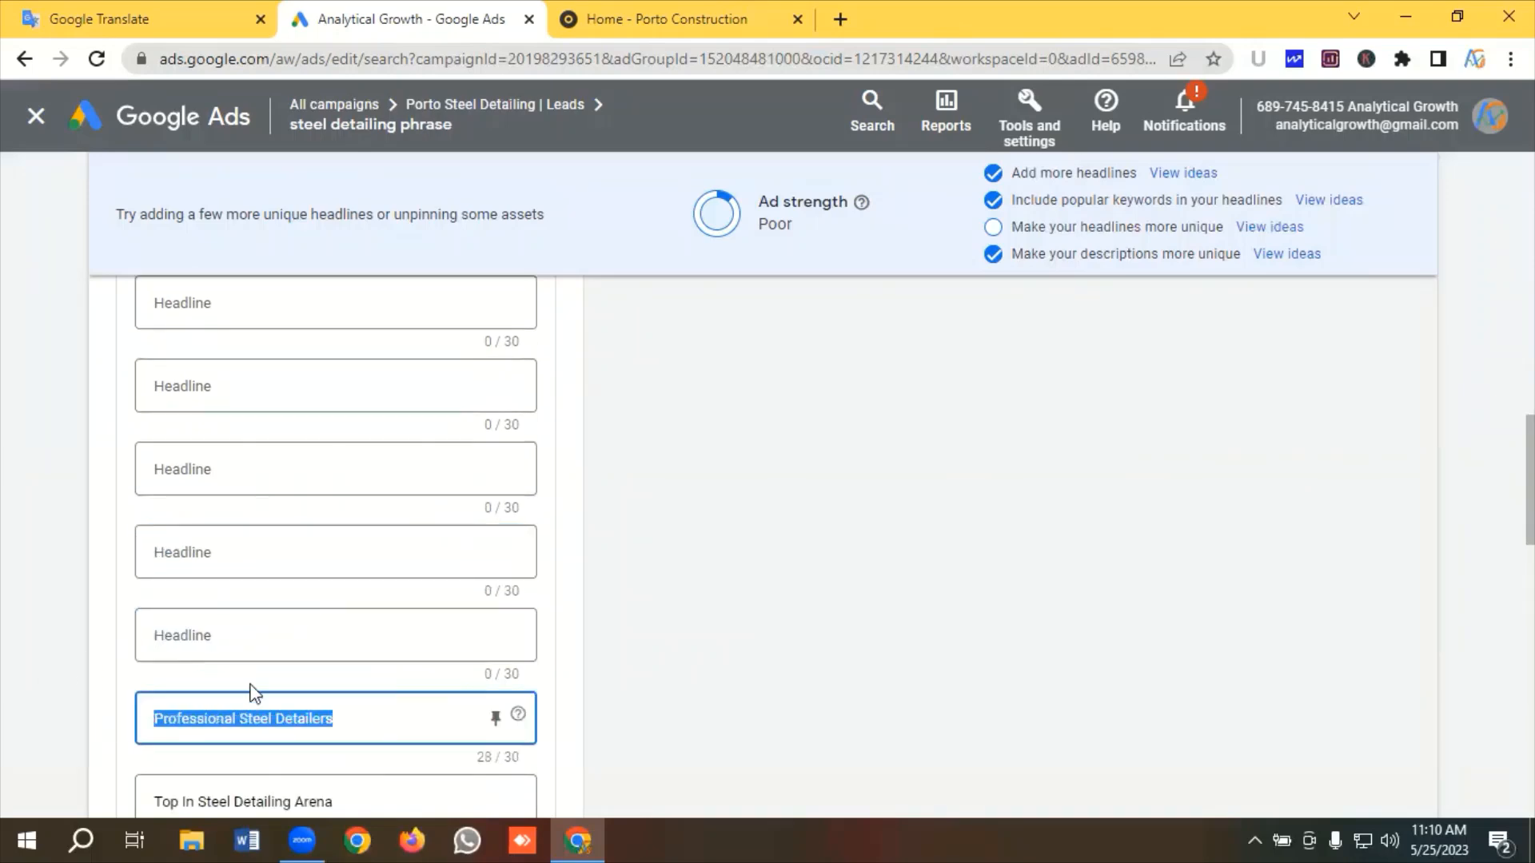
pyautogui.press('BackSpace')
pyautogui.scroll(-1, 240, 691)
pyautogui.moveTo(365, 707); pyautogui.dragTo(100, 698)
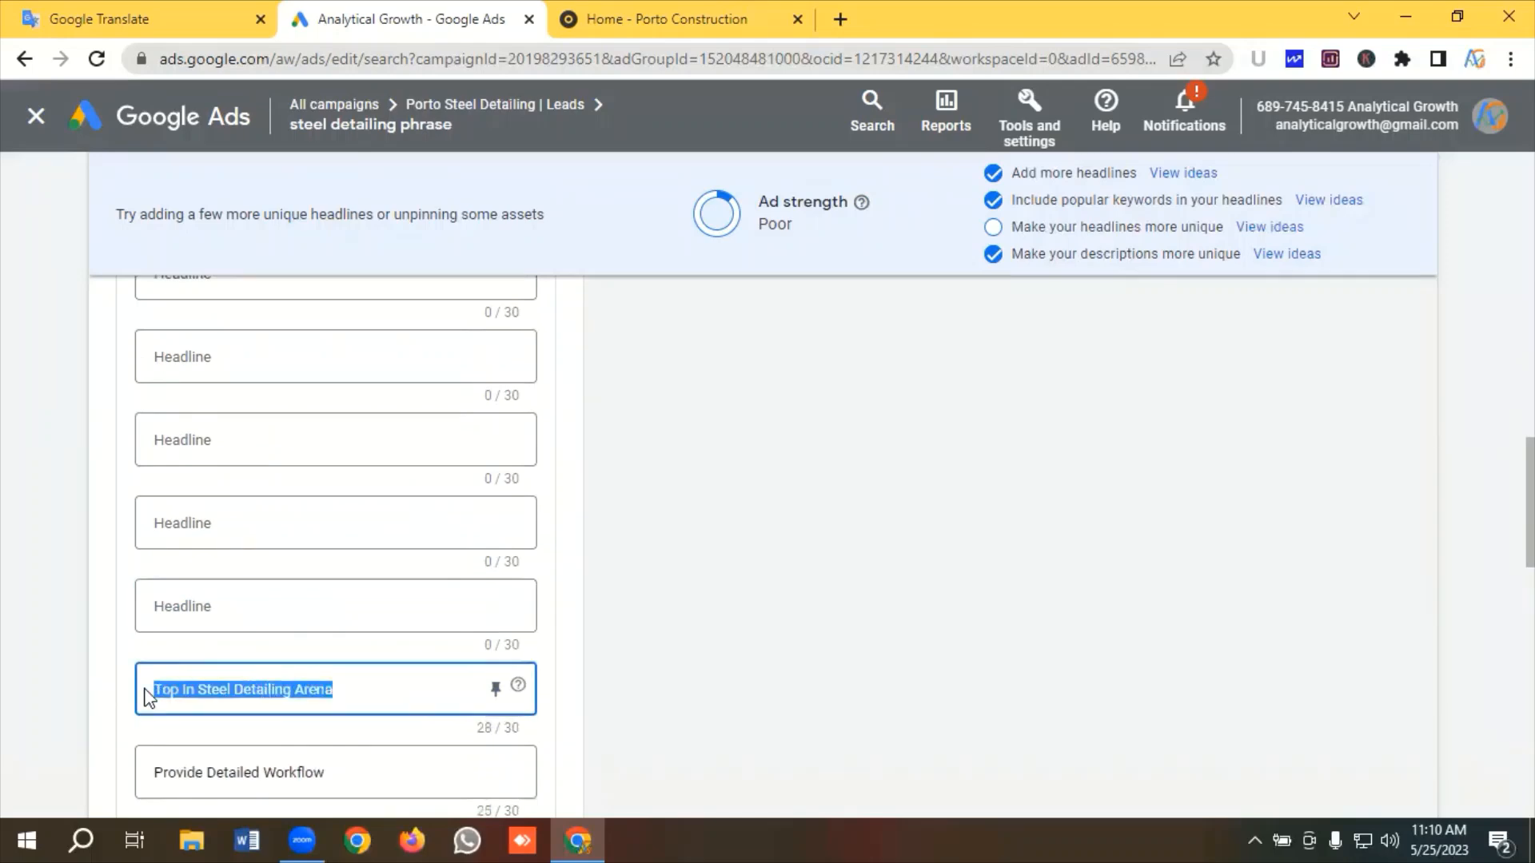
pyautogui.press('BackSpace')
pyautogui.scroll(-1, 320, 691)
pyautogui.moveTo(348, 661); pyautogui.dragTo(202, 686)
pyautogui.press('BackSpace')
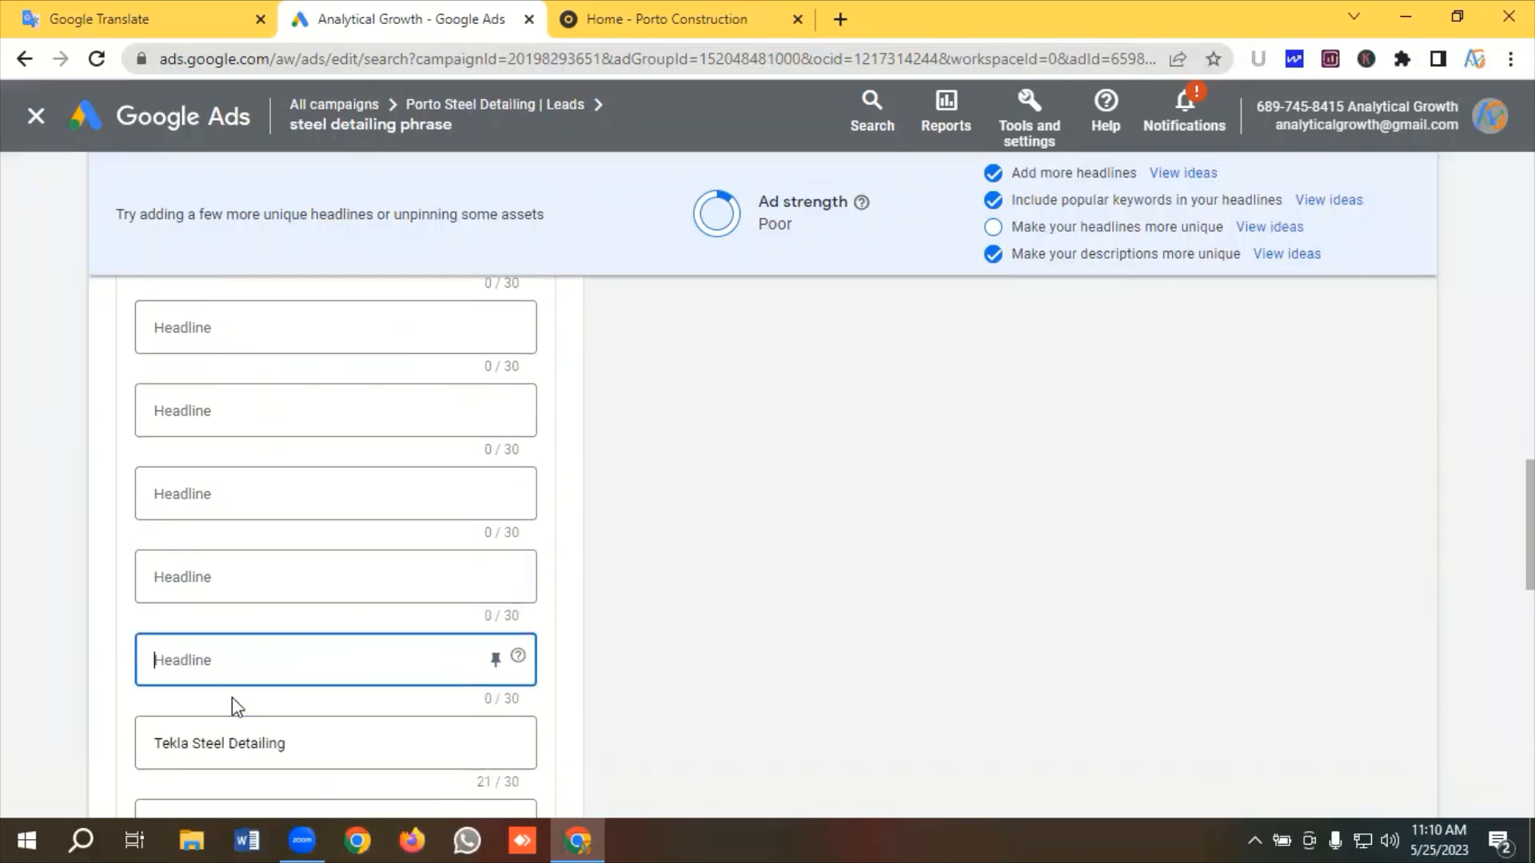
# Clear the headline Tekla Steel Detailing and the headline directly below it
pyautogui.scroll(-1, 333, 713)
pyautogui.click(316, 631)
pyautogui.moveTo(286, 631); pyautogui.dragTo(138, 632)
pyautogui.press('BackSpace')
pyautogui.click(316, 714)
pyautogui.moveTo(314, 714); pyautogui.dragTo(100, 704)
pyautogui.press('BackSpace')
# Copy 16+ Years Of Experience from the Dynamic Ads Headlines list in Google Translate into the ad's third headline
pyautogui.scroll(5, 272, 679)
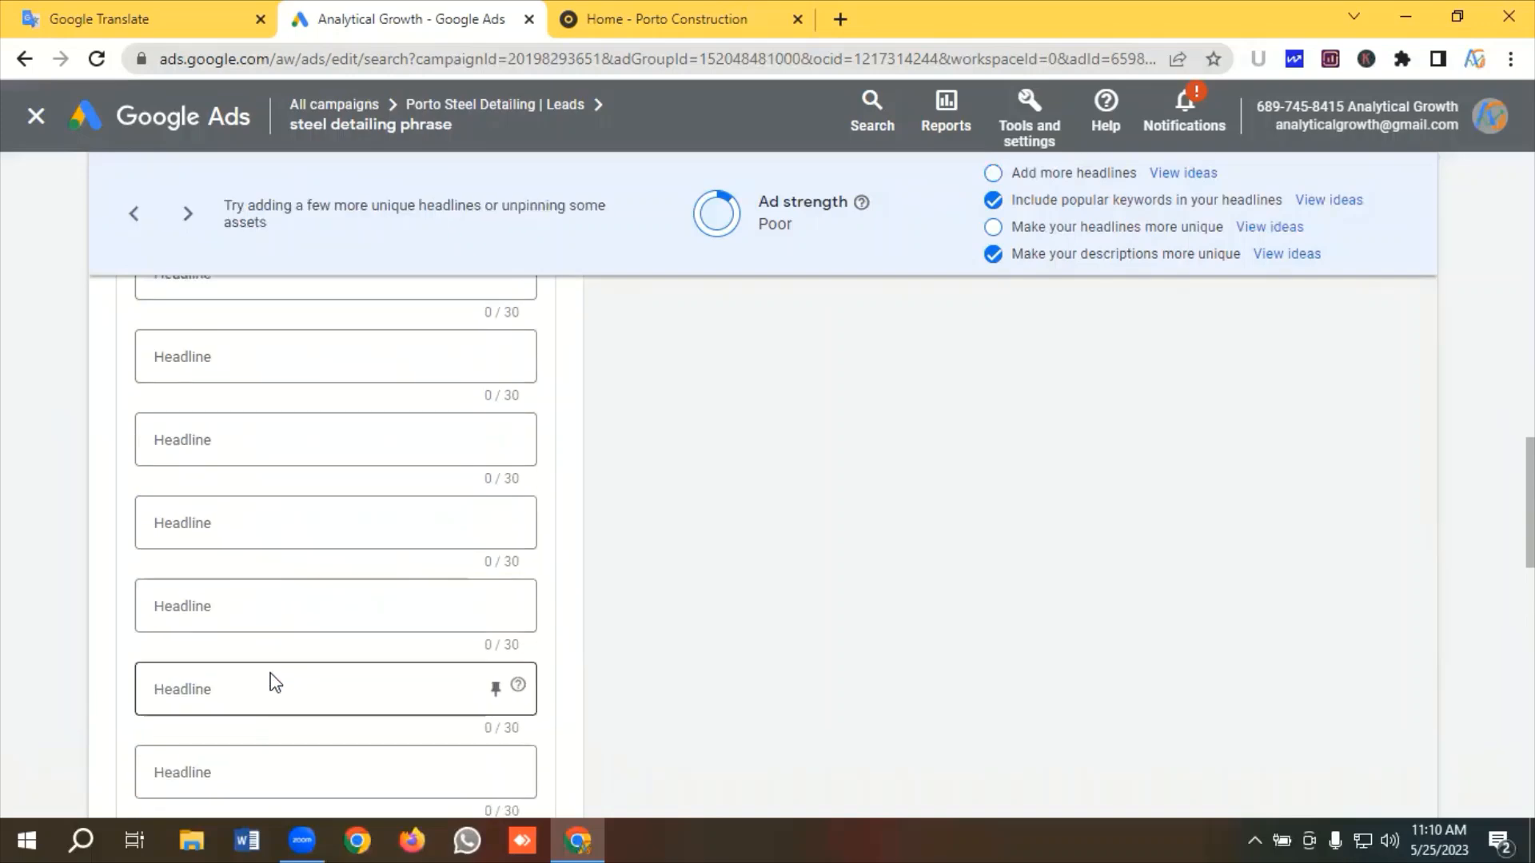
pyautogui.scroll(3, 264, 688)
pyautogui.click(145, 27)
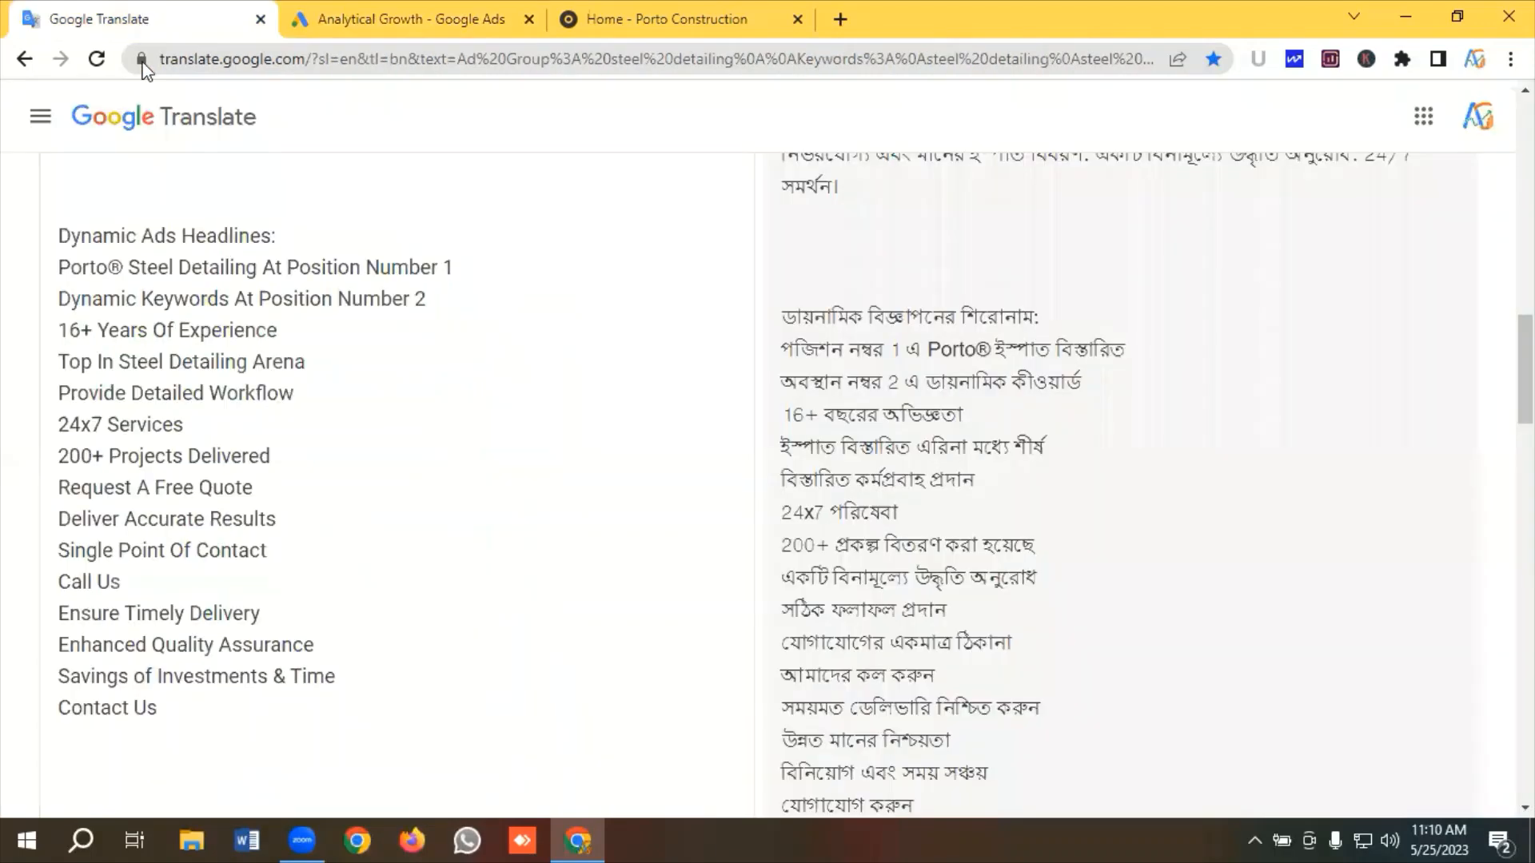
pyautogui.moveTo(288, 344); pyautogui.dragTo(49, 352)
pyautogui.hotkey('ctrl', 'c')
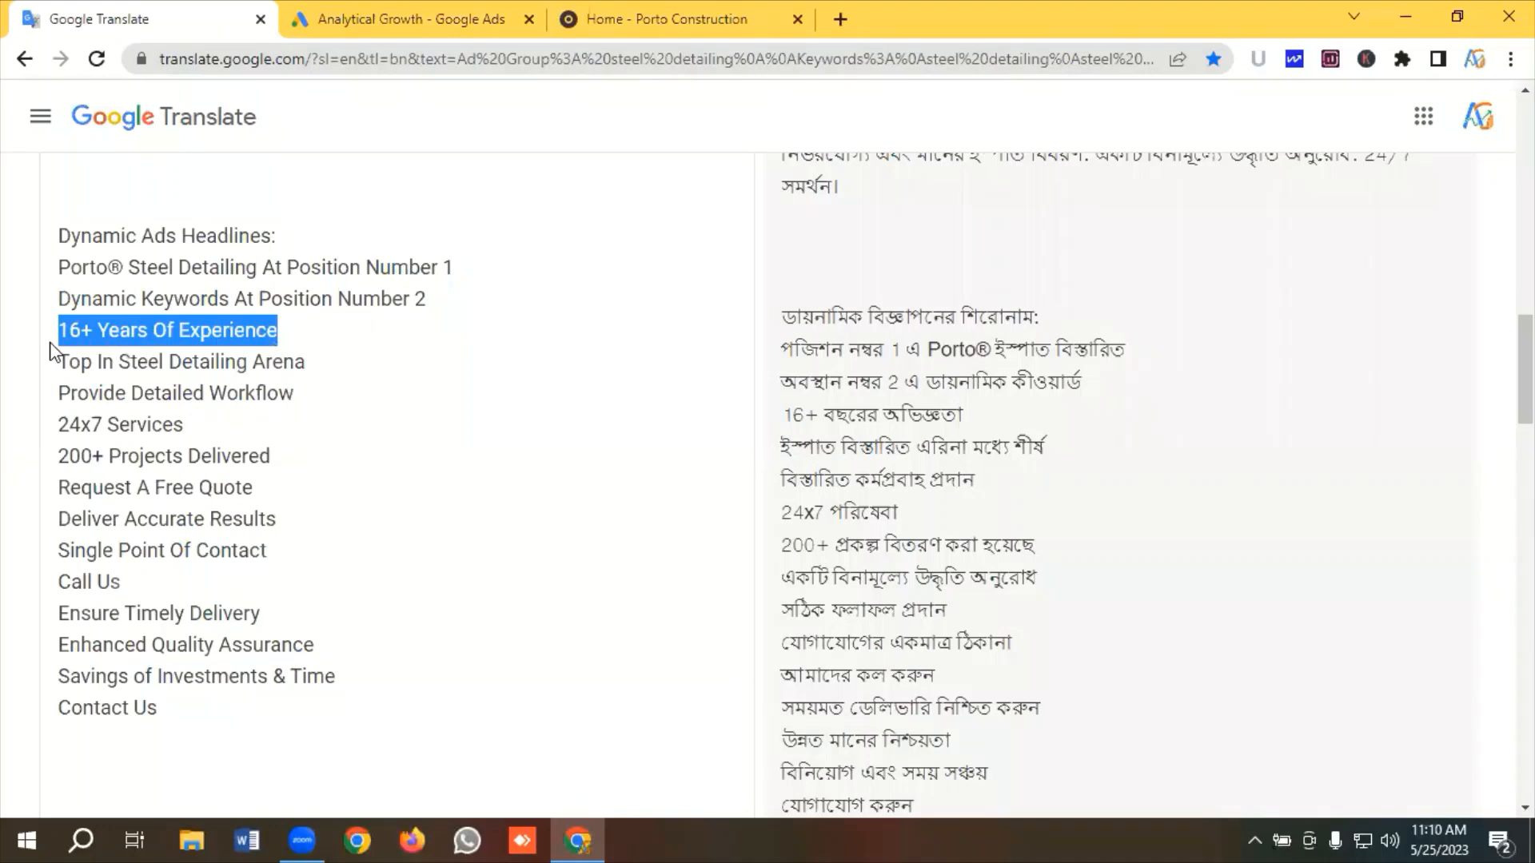
pyautogui.click(458, 3)
pyautogui.click(232, 614)
pyautogui.click(232, 614)
pyautogui.hotkey('ctrl', 'v')
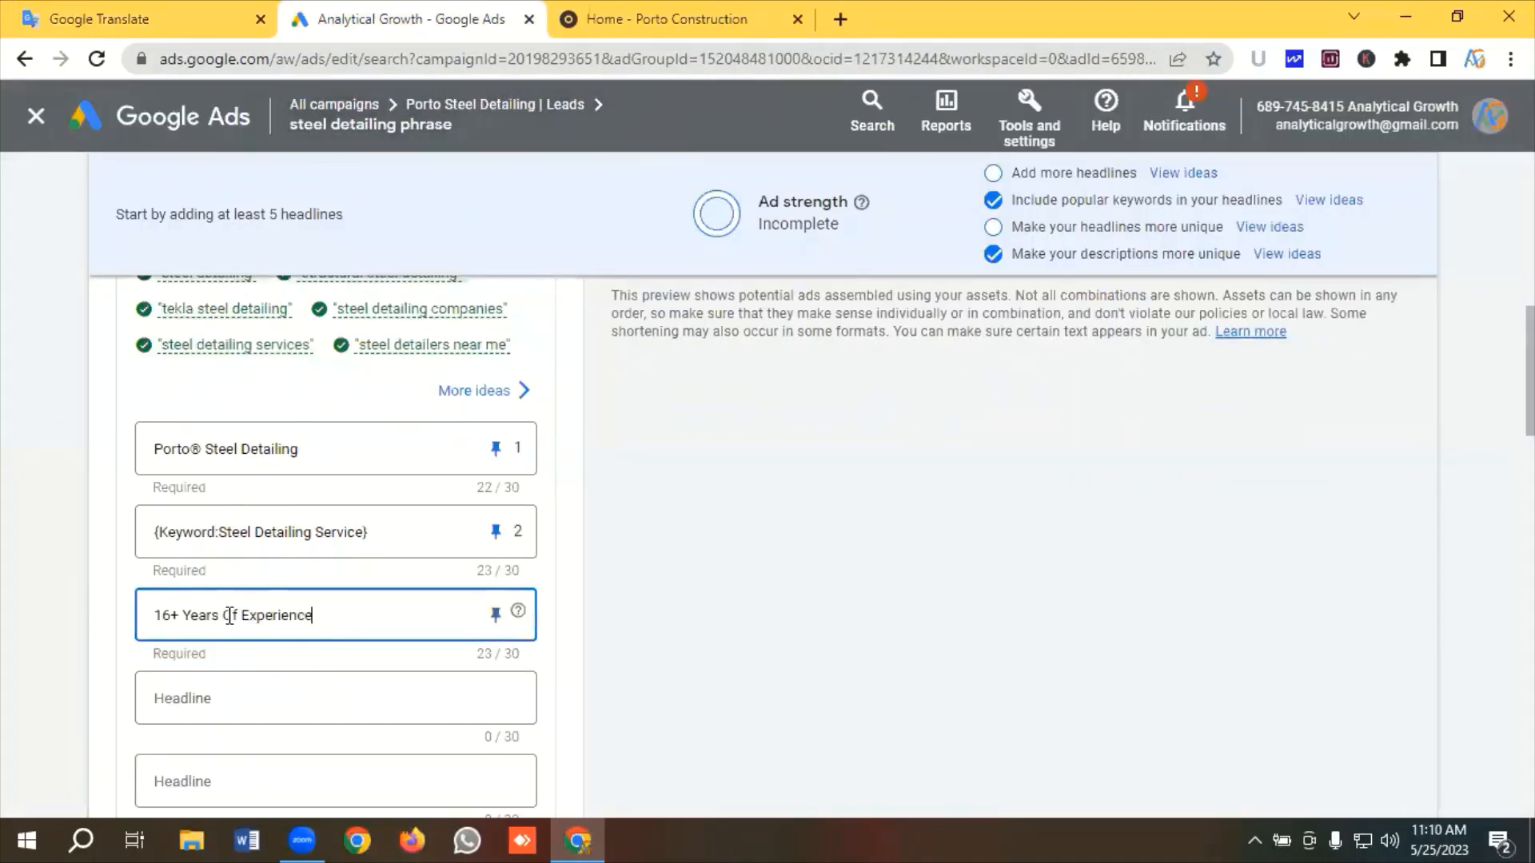
# Copy Top In Steel Detailing Arena from the Google Translate list into the ad's fourth headline
pyautogui.click(144, 19)
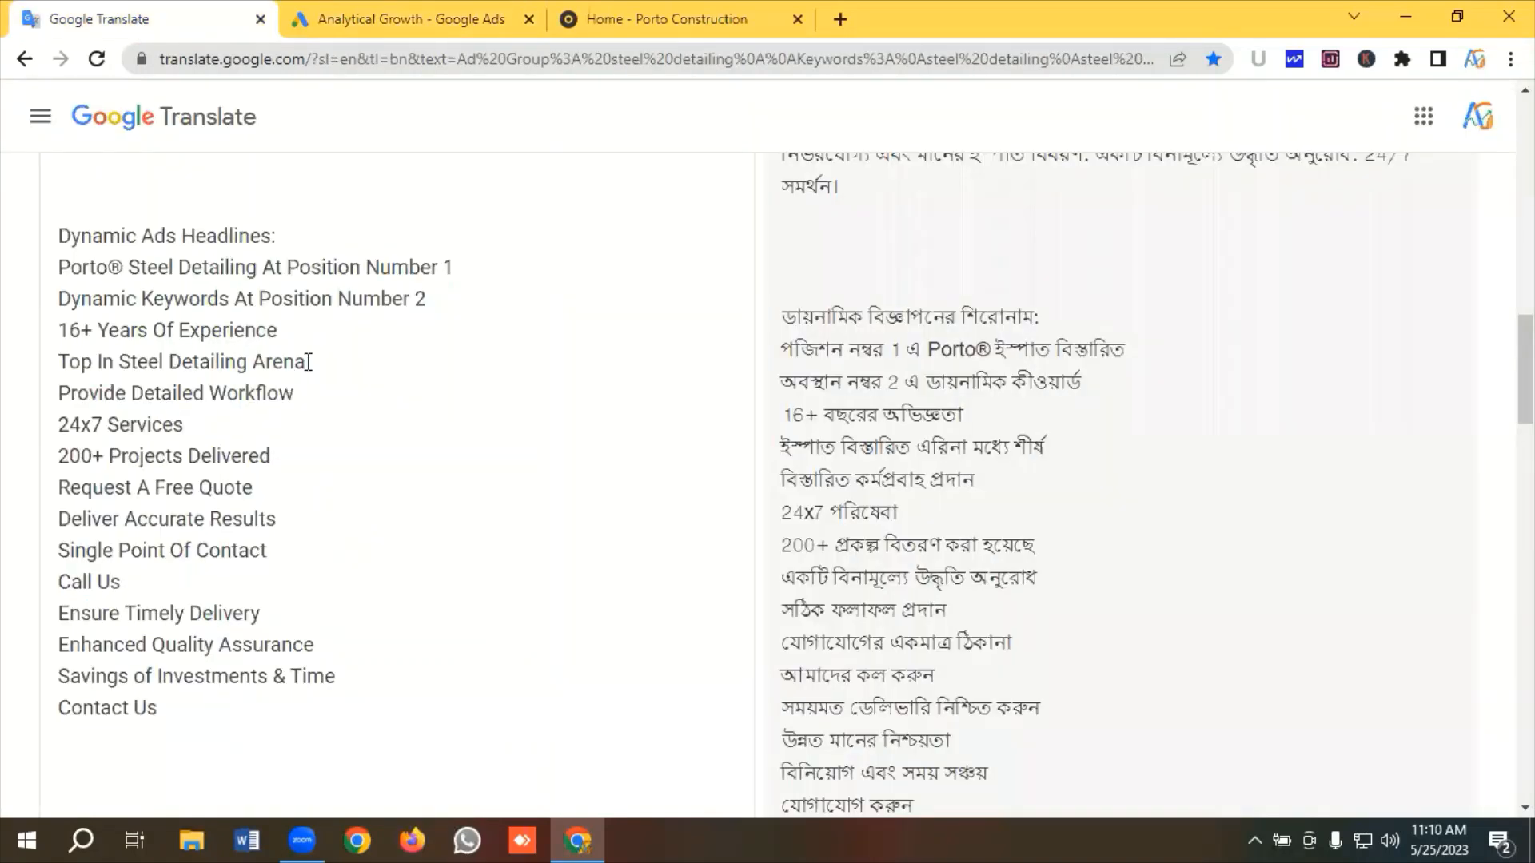
pyautogui.moveTo(352, 364); pyautogui.dragTo(29, 364)
pyautogui.rightClick(153, 357)
pyautogui.click(205, 433)
pyautogui.click(345, 9)
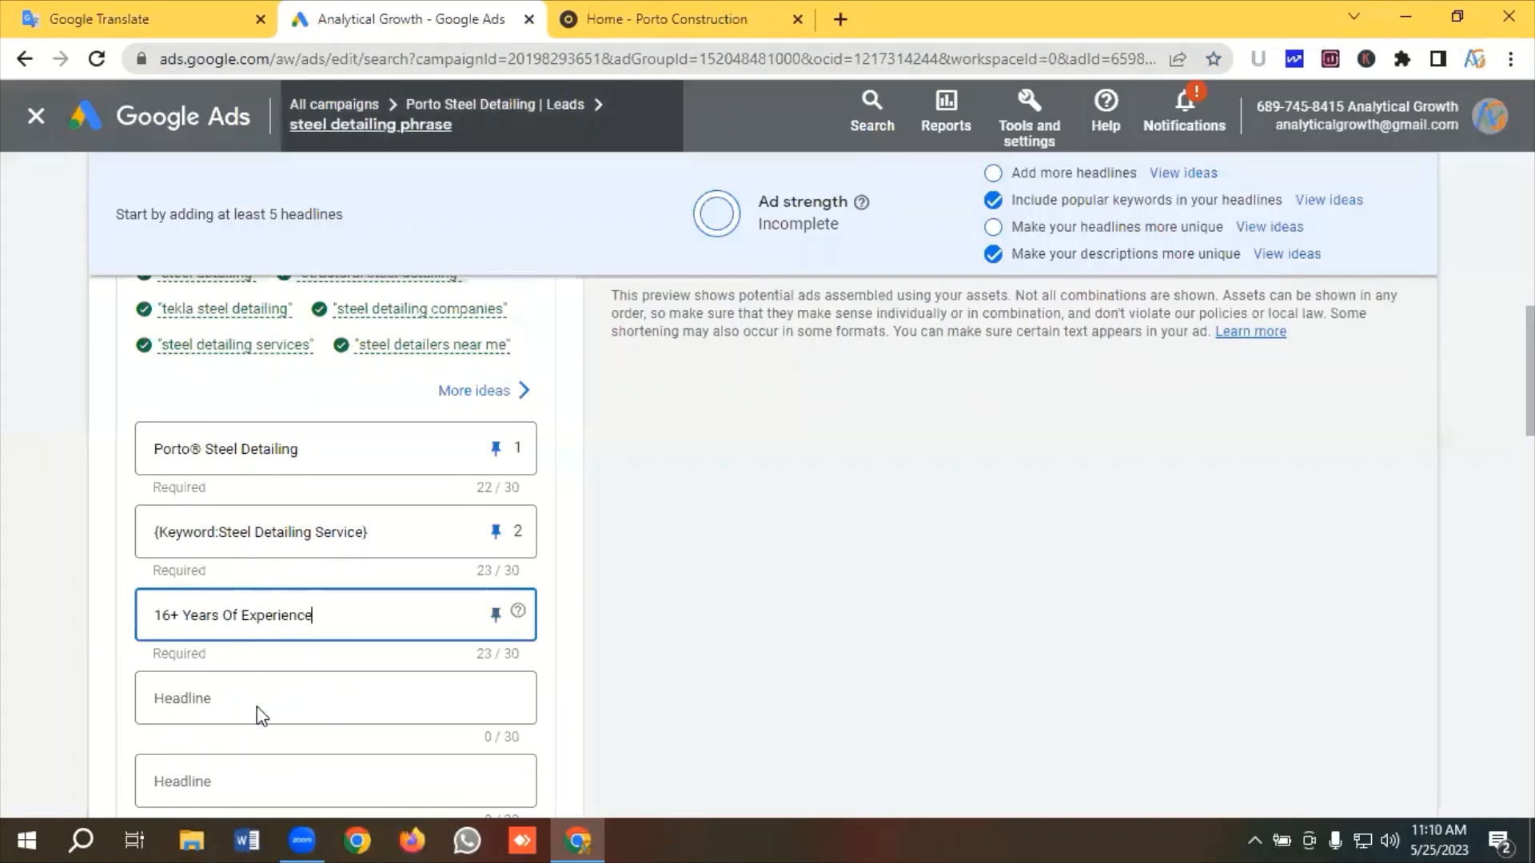
pyautogui.click(220, 698)
pyautogui.hotkey('ctrl', 'v')
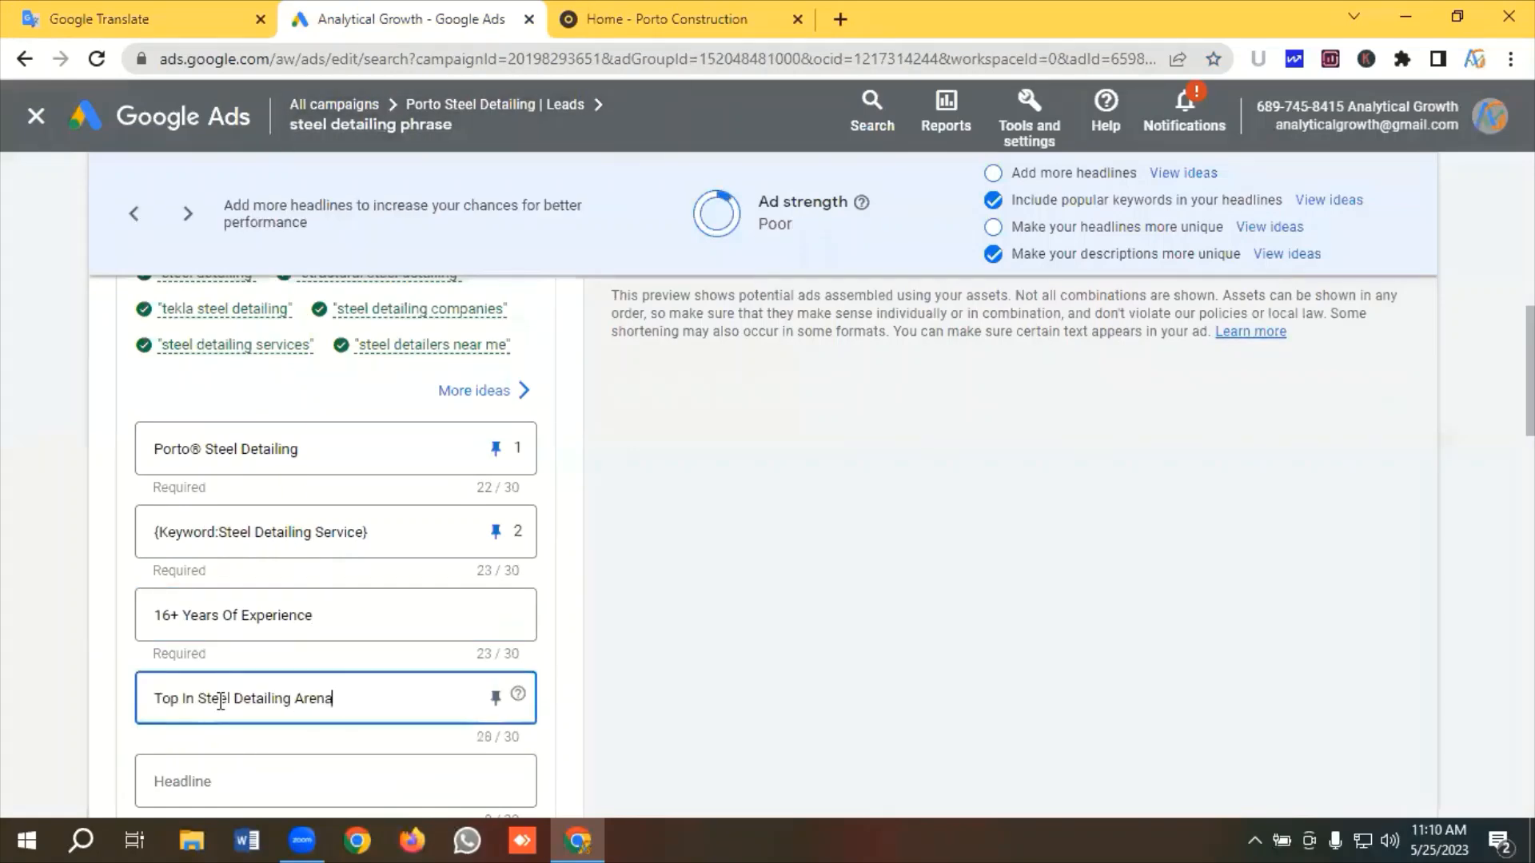
# Copy Provide Detailed Workflow from the Google Translate list into the ad's fifth headline
pyautogui.click(195, 19)
pyautogui.scroll(-1, 225, 184)
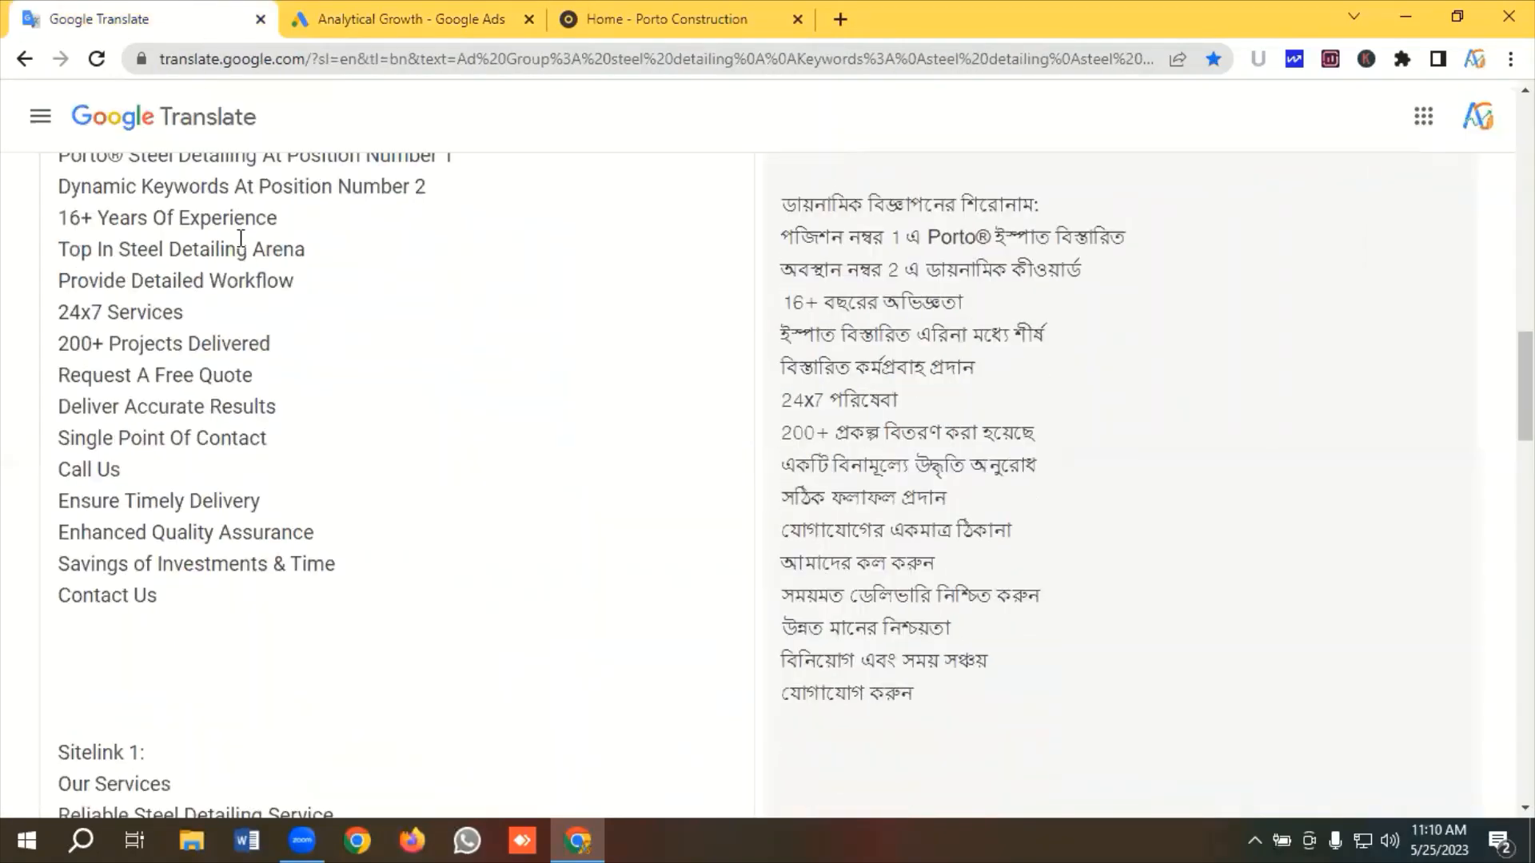
pyautogui.moveTo(342, 288); pyautogui.dragTo(18, 284)
pyautogui.rightClick(149, 287)
pyautogui.click(157, 364)
pyautogui.click(400, 19)
pyautogui.scroll(-3, 376, 516)
pyautogui.click(289, 574)
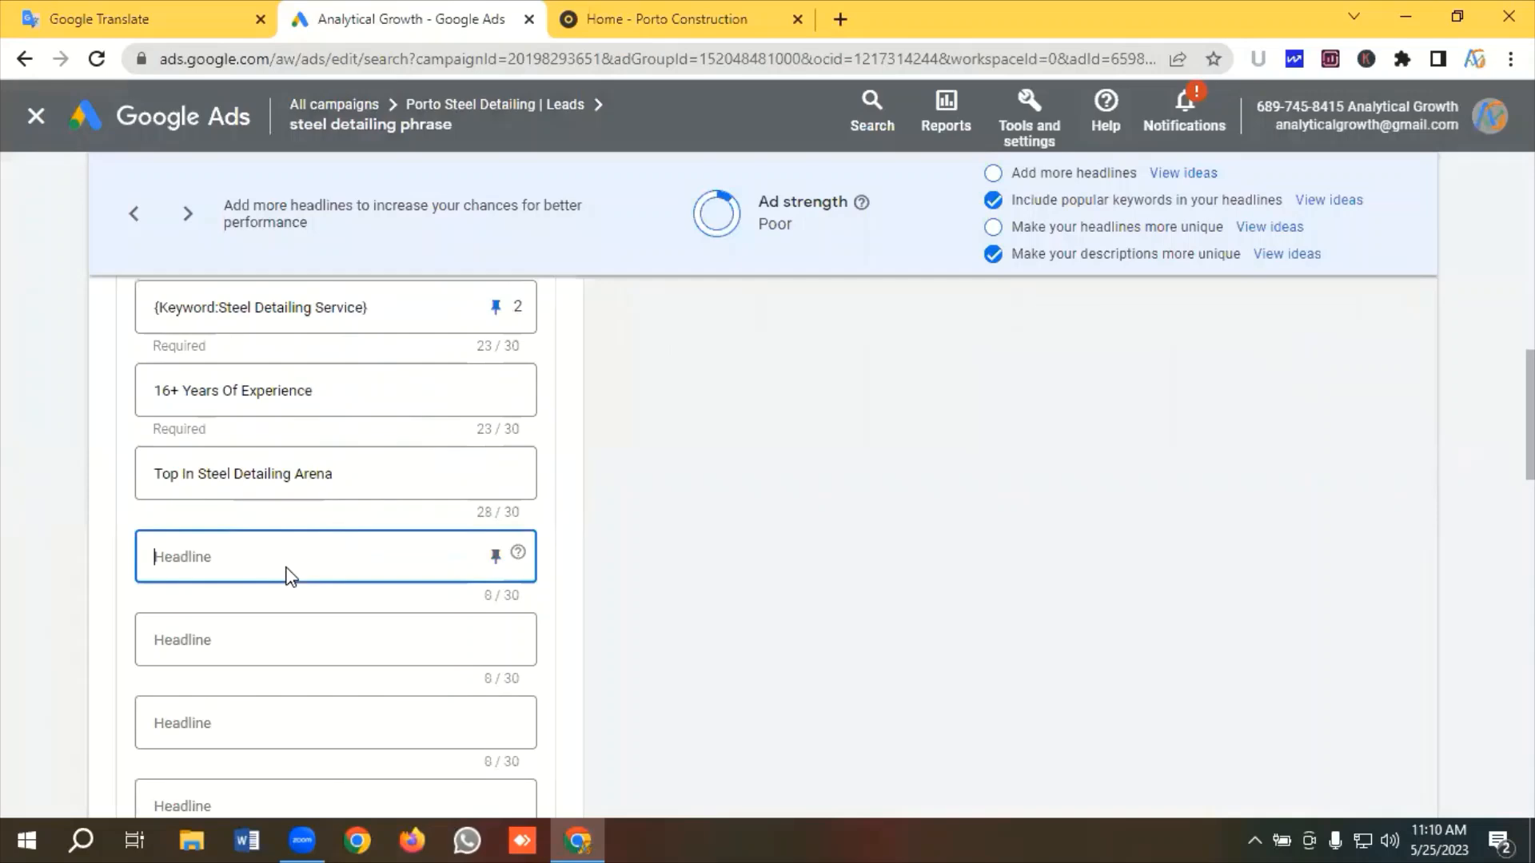
pyautogui.hotkey('ctrl', 'v')
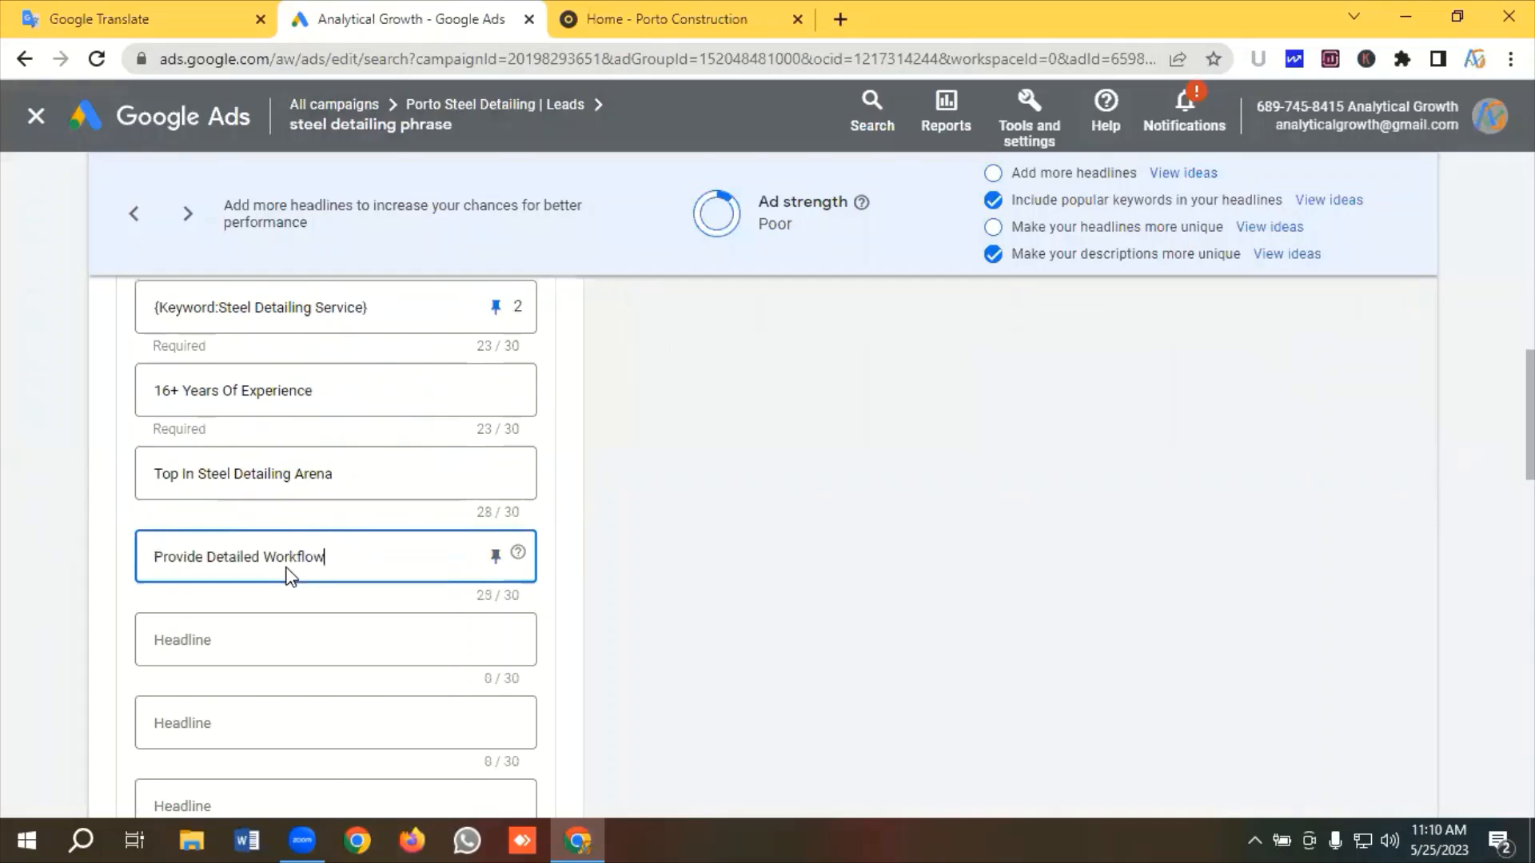
# Copy 24x7 Services from the Google Translate list into the ad's sixth headline
pyautogui.click(247, 639)
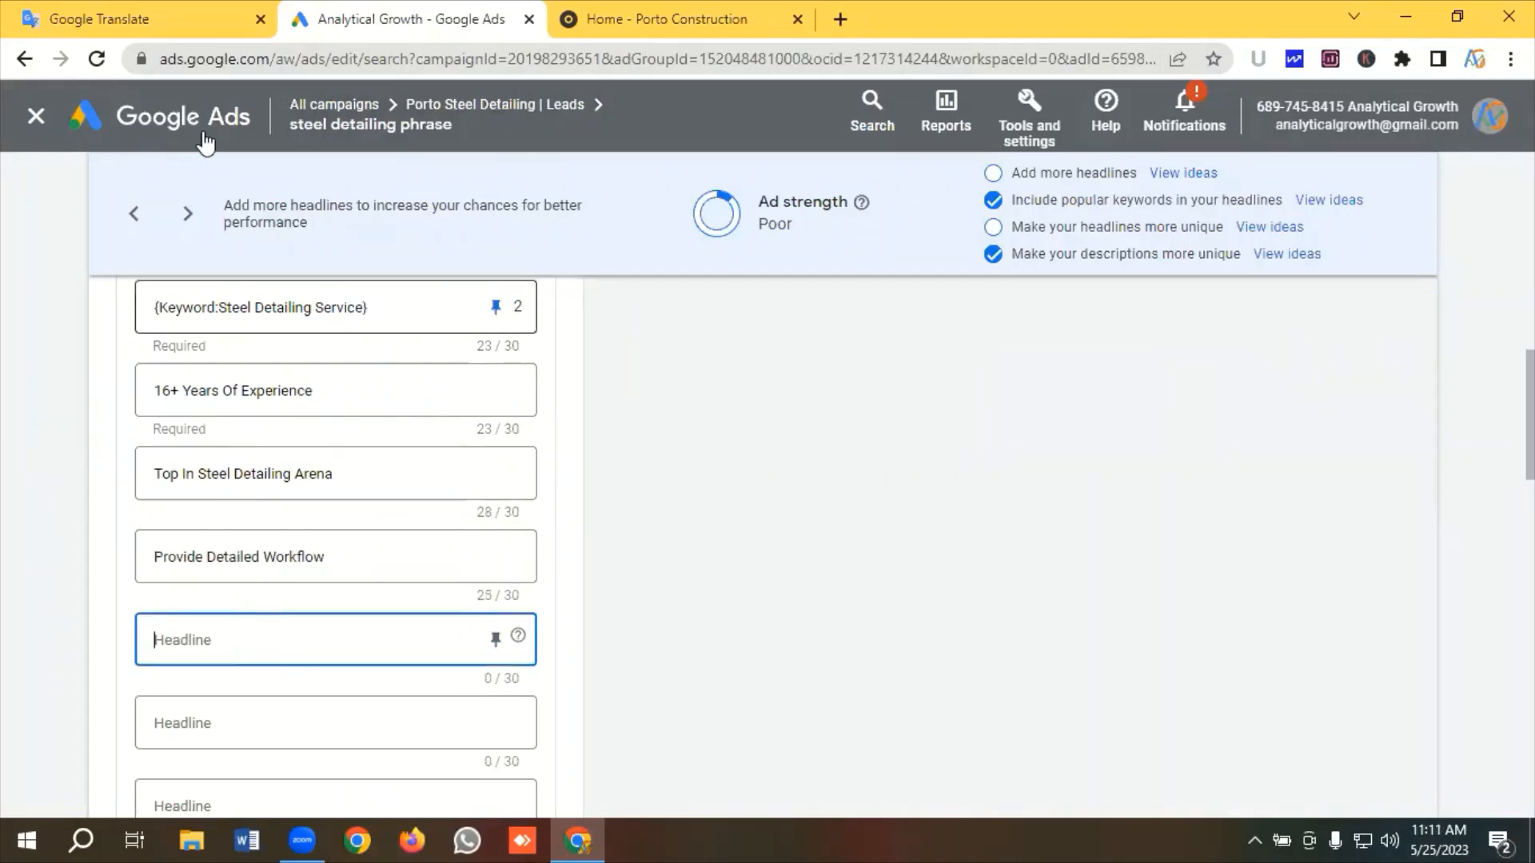
pyautogui.click(126, 8)
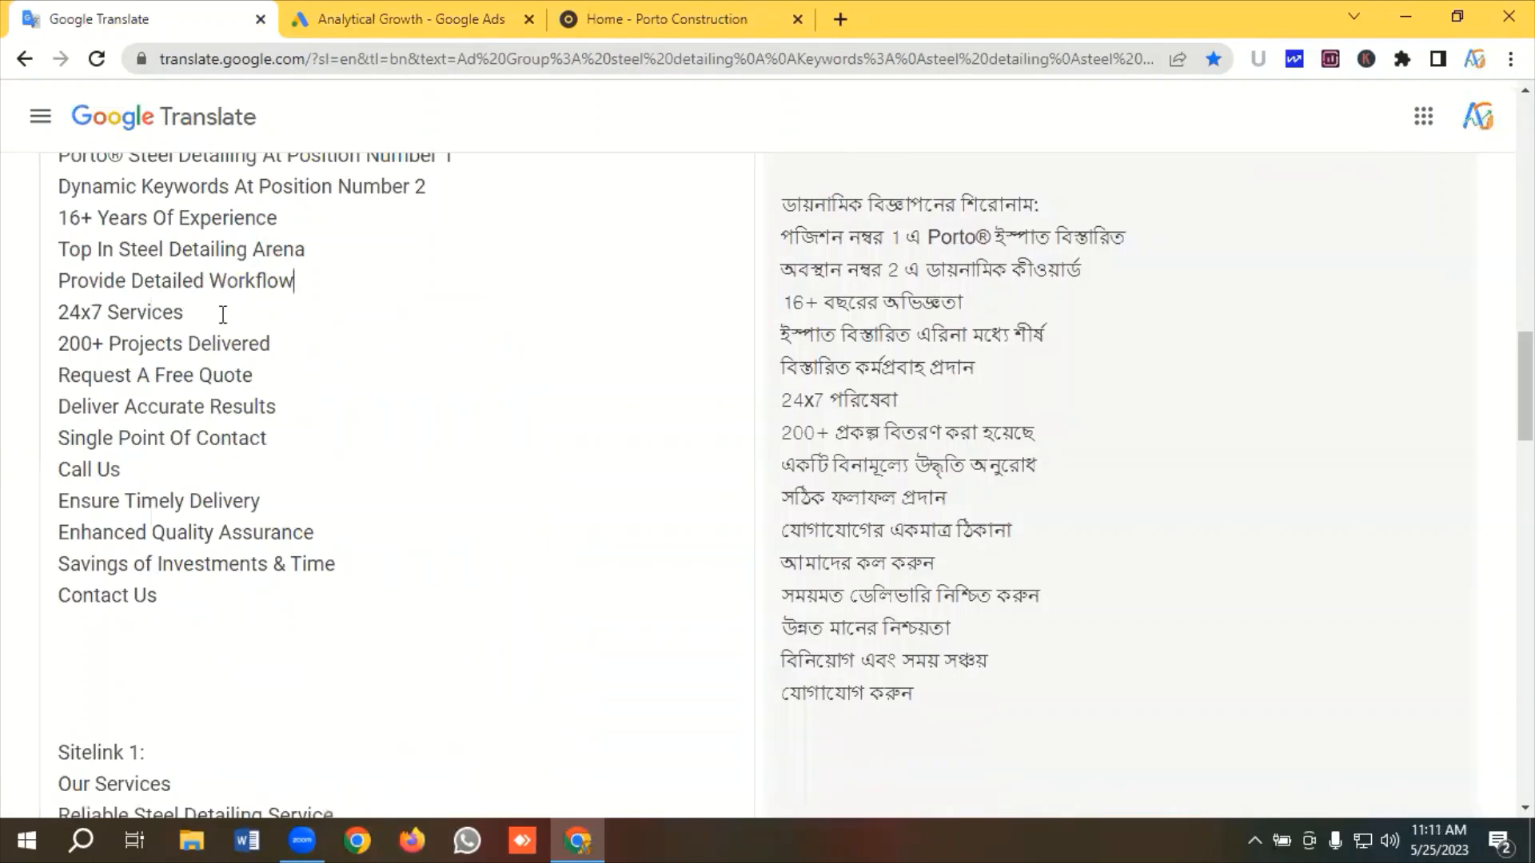
pyautogui.tripleClick(73, 312)
pyautogui.rightClick(95, 312)
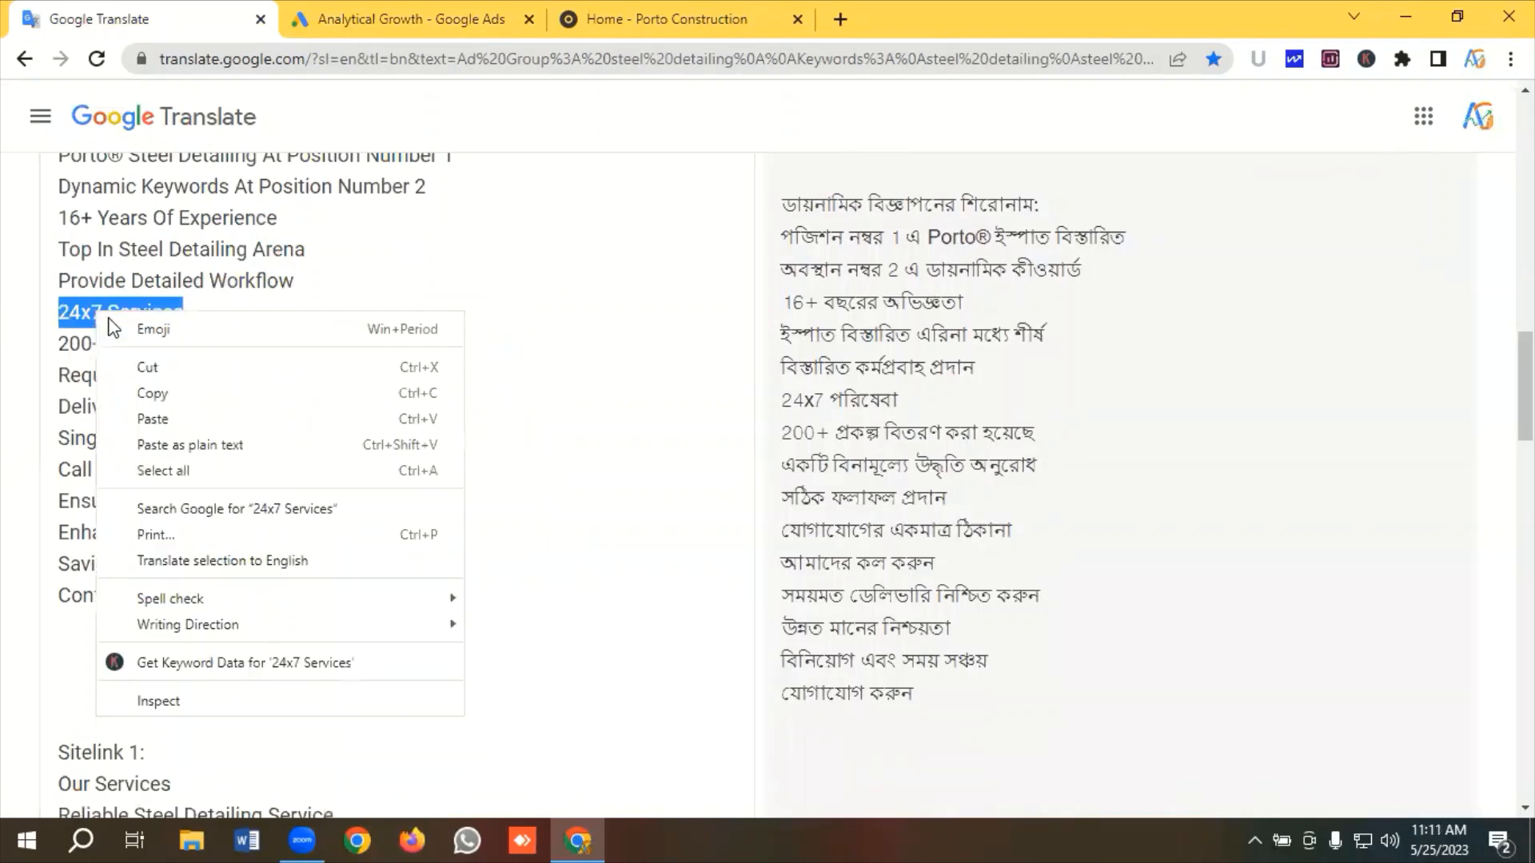
pyautogui.click(145, 393)
pyautogui.click(400, 18)
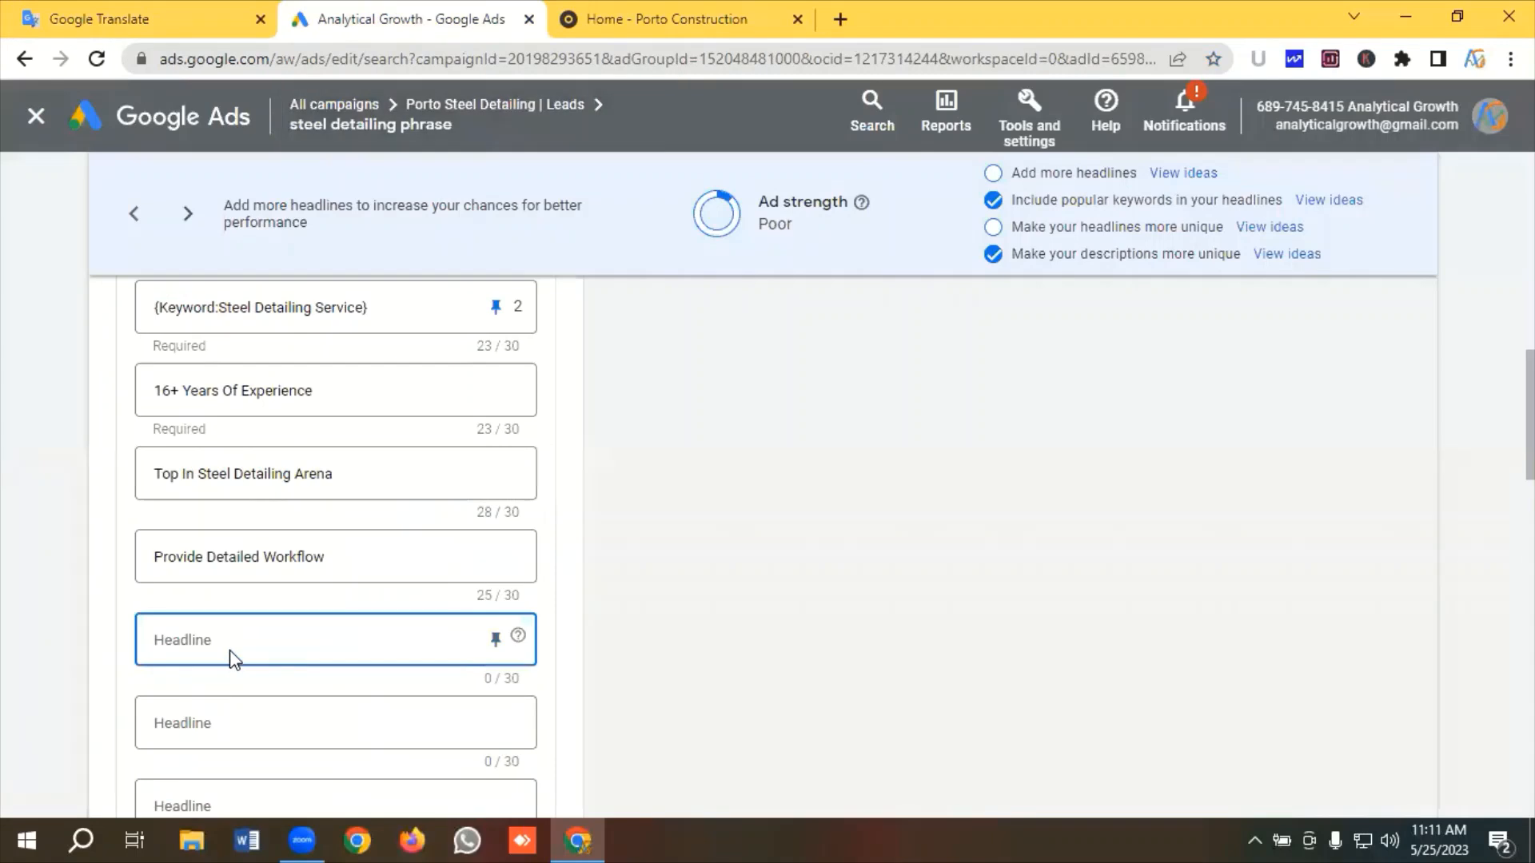
pyautogui.hotkey('ctrl', 'v')
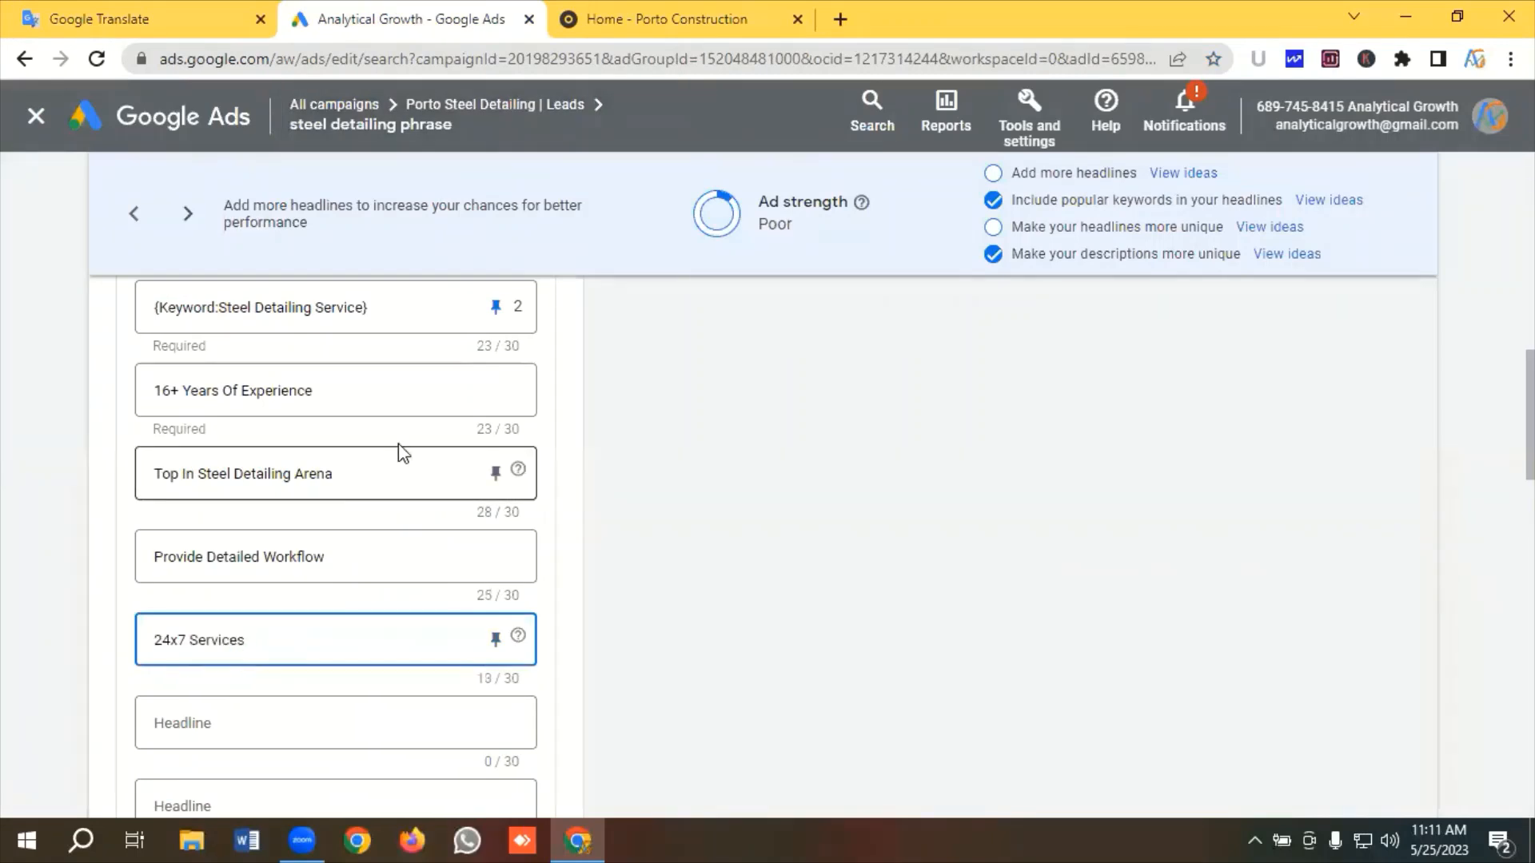
# Pin the headlines 16+ Years Of Experience, Top In Steel Detailing Arena, Provide Detailed Workflow and 24x7 Services to position 3
pyautogui.click(497, 391)
pyautogui.click(756, 723)
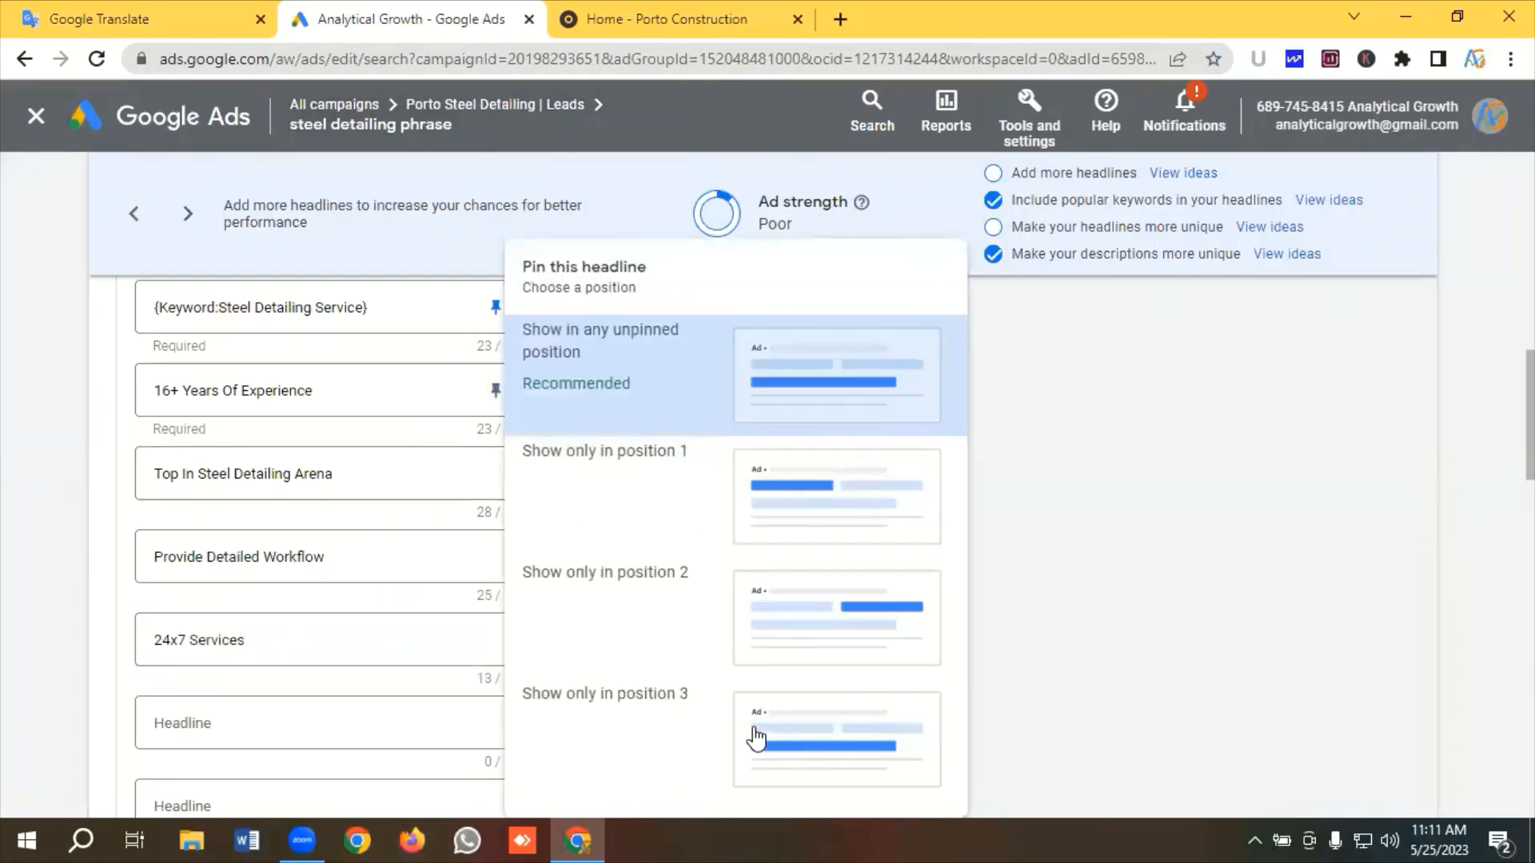
pyautogui.click(495, 474)
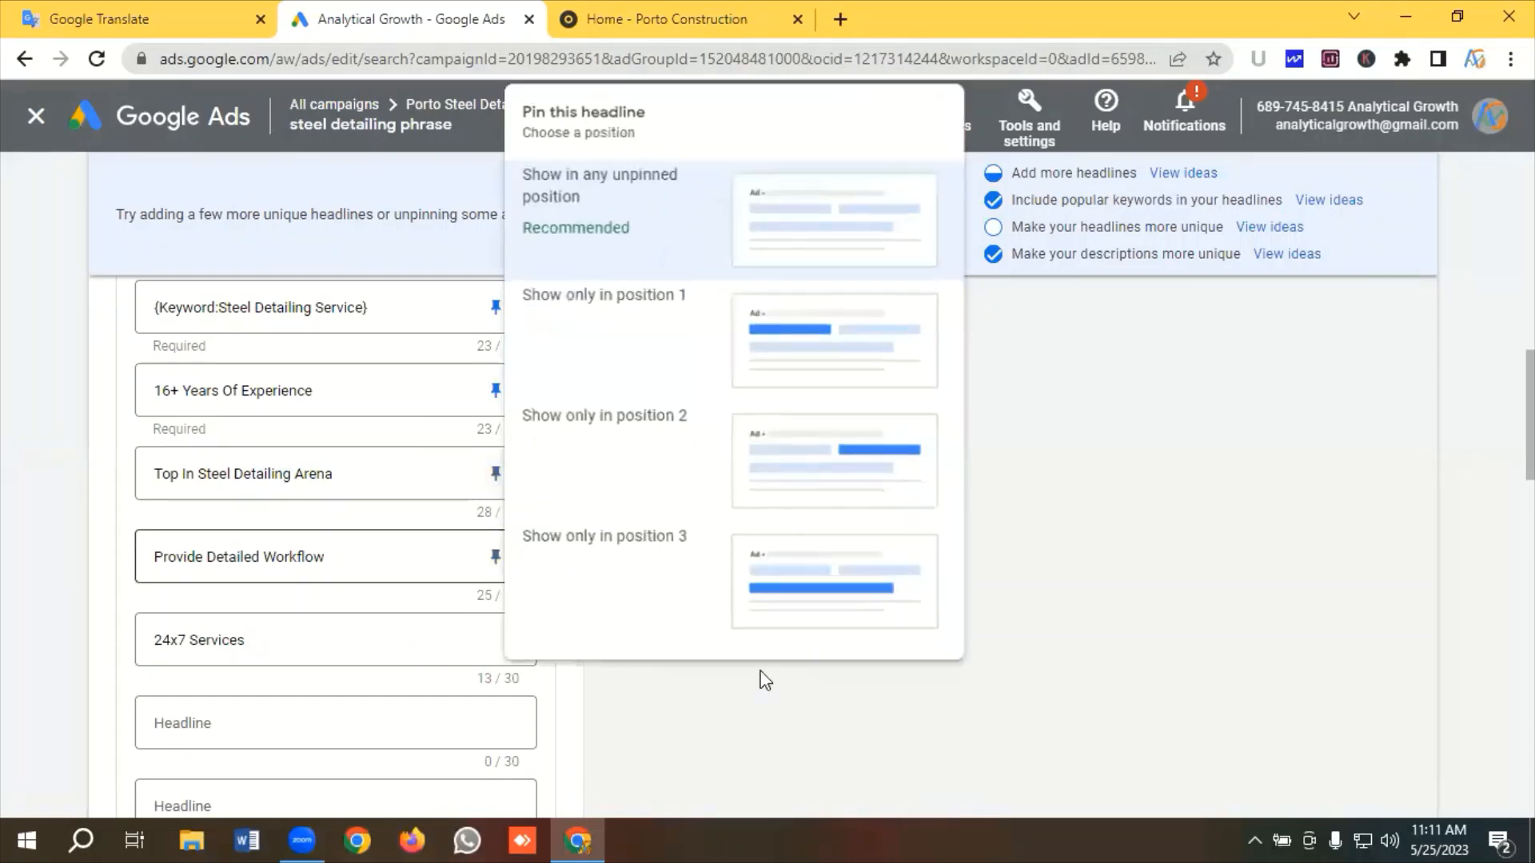
pyautogui.click(765, 680)
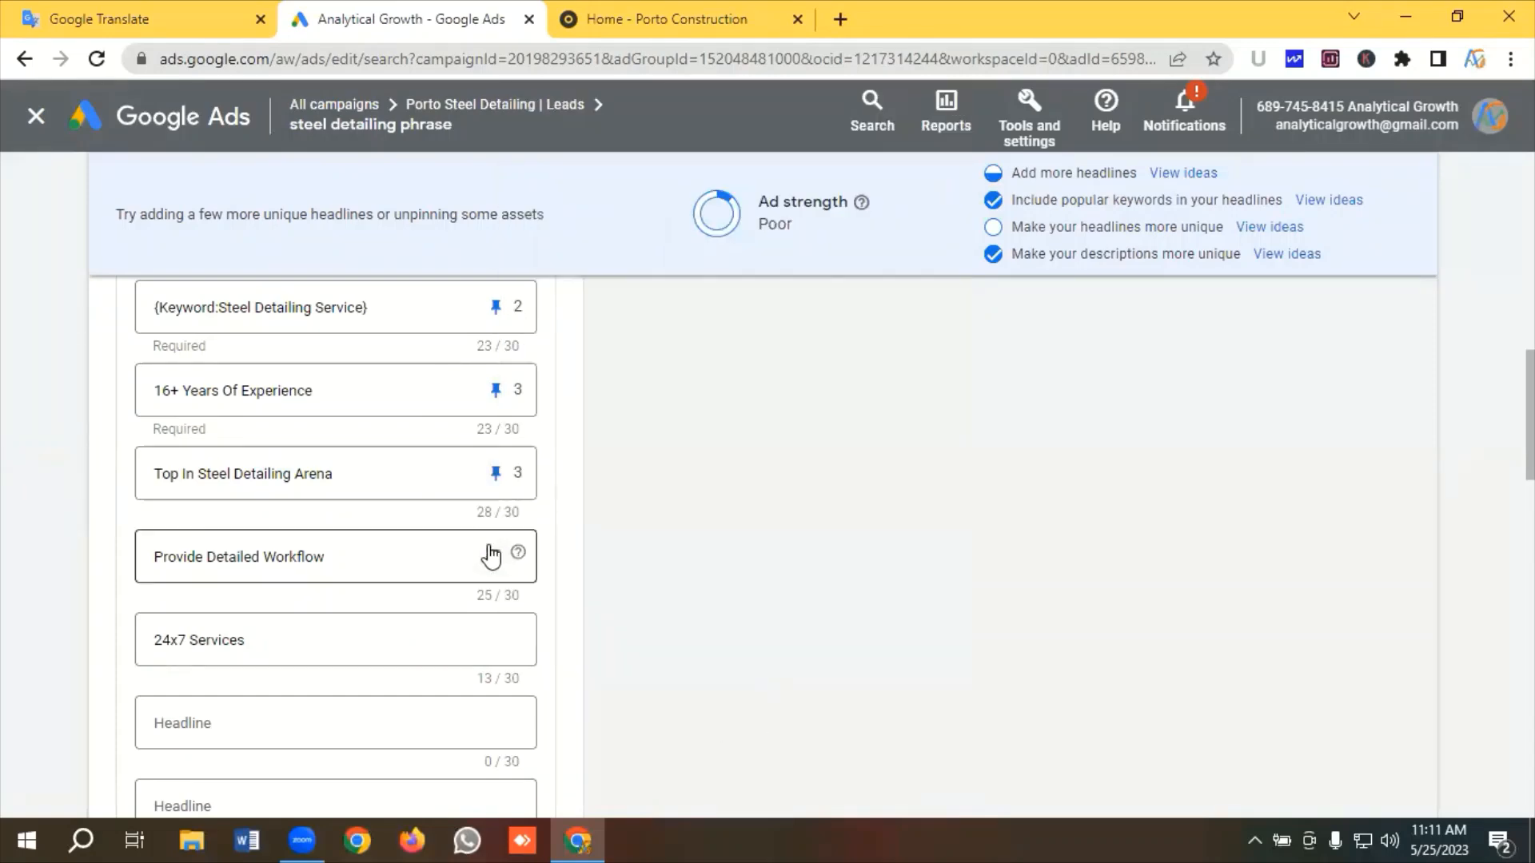
pyautogui.click(496, 556)
pyautogui.click(696, 575)
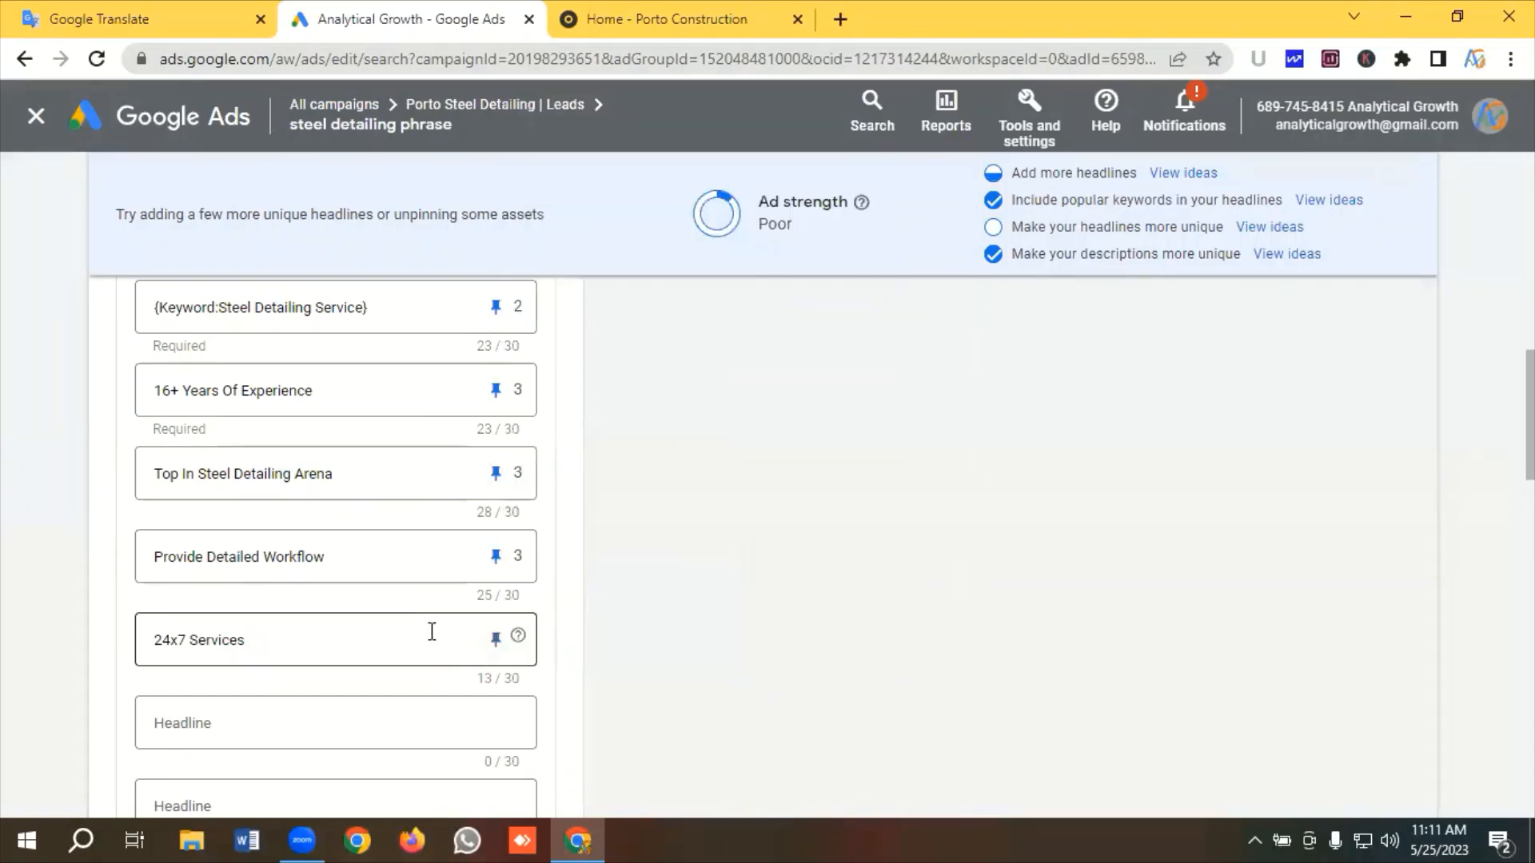
pyautogui.click(496, 639)
pyautogui.press('Down')
pyautogui.press('Down')
pyautogui.press('Down')
pyautogui.press('Return')
# Copy 200+ Projects Delivered from the Google Translate list into the next empty headline and pin it to position 3
pyautogui.scroll(-3, 228, 496)
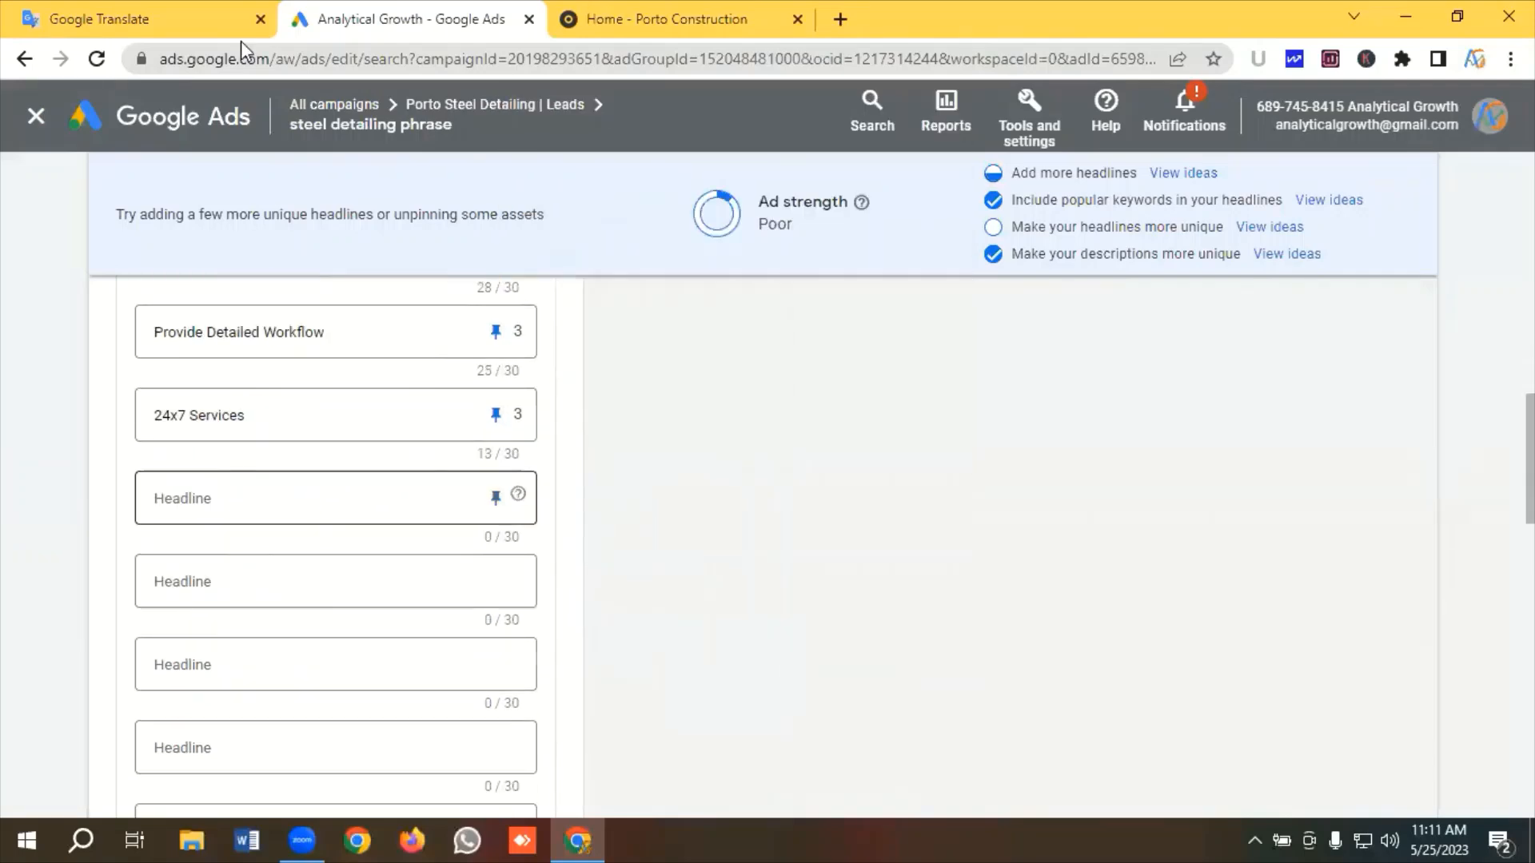
pyautogui.click(164, 14)
pyautogui.moveTo(319, 346); pyautogui.dragTo(50, 345)
pyautogui.rightClick(132, 350)
pyautogui.click(182, 419)
pyautogui.click(420, 16)
pyautogui.click(261, 490)
pyautogui.hotkey('ctrl', 'v')
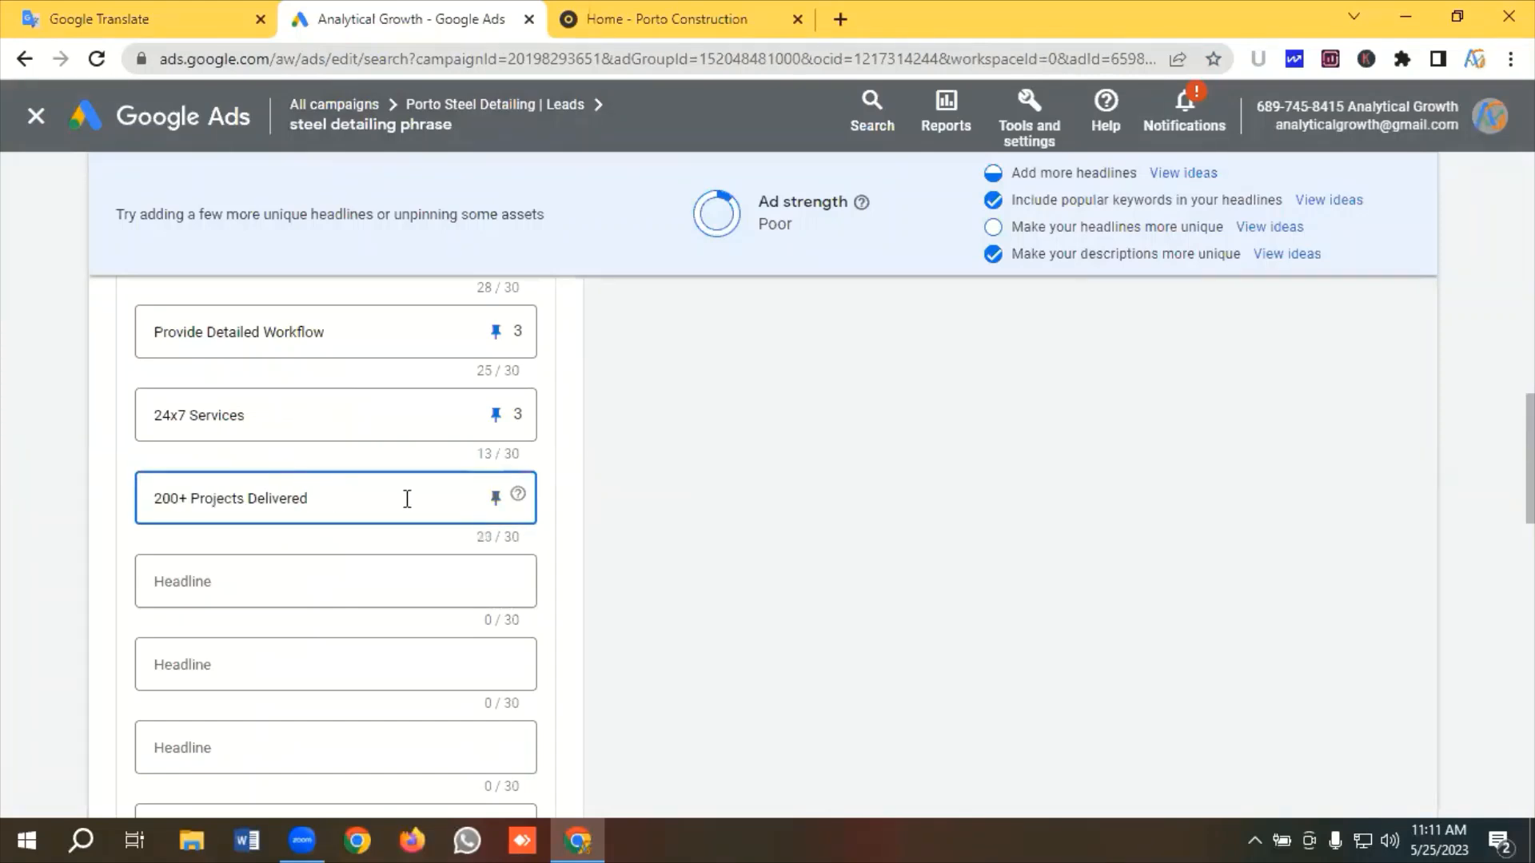
pyautogui.click(495, 497)
pyautogui.click(810, 581)
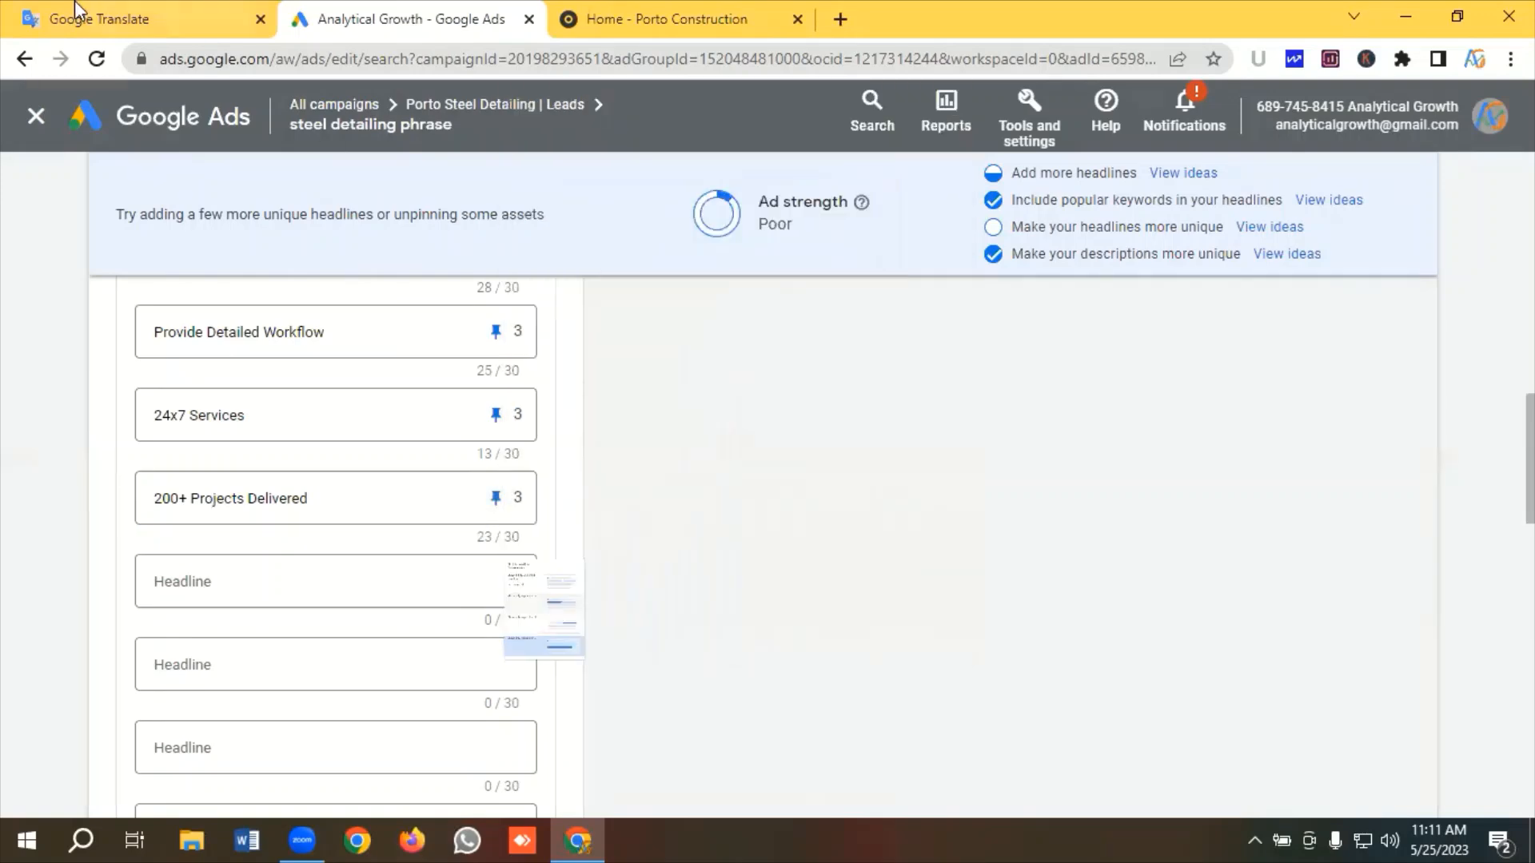
# Copy Request A Free Quote from the Google Translate list into the next empty headline and pin it to position 3
pyautogui.click(68, 9)
pyautogui.moveTo(272, 368); pyautogui.dragTo(9, 376)
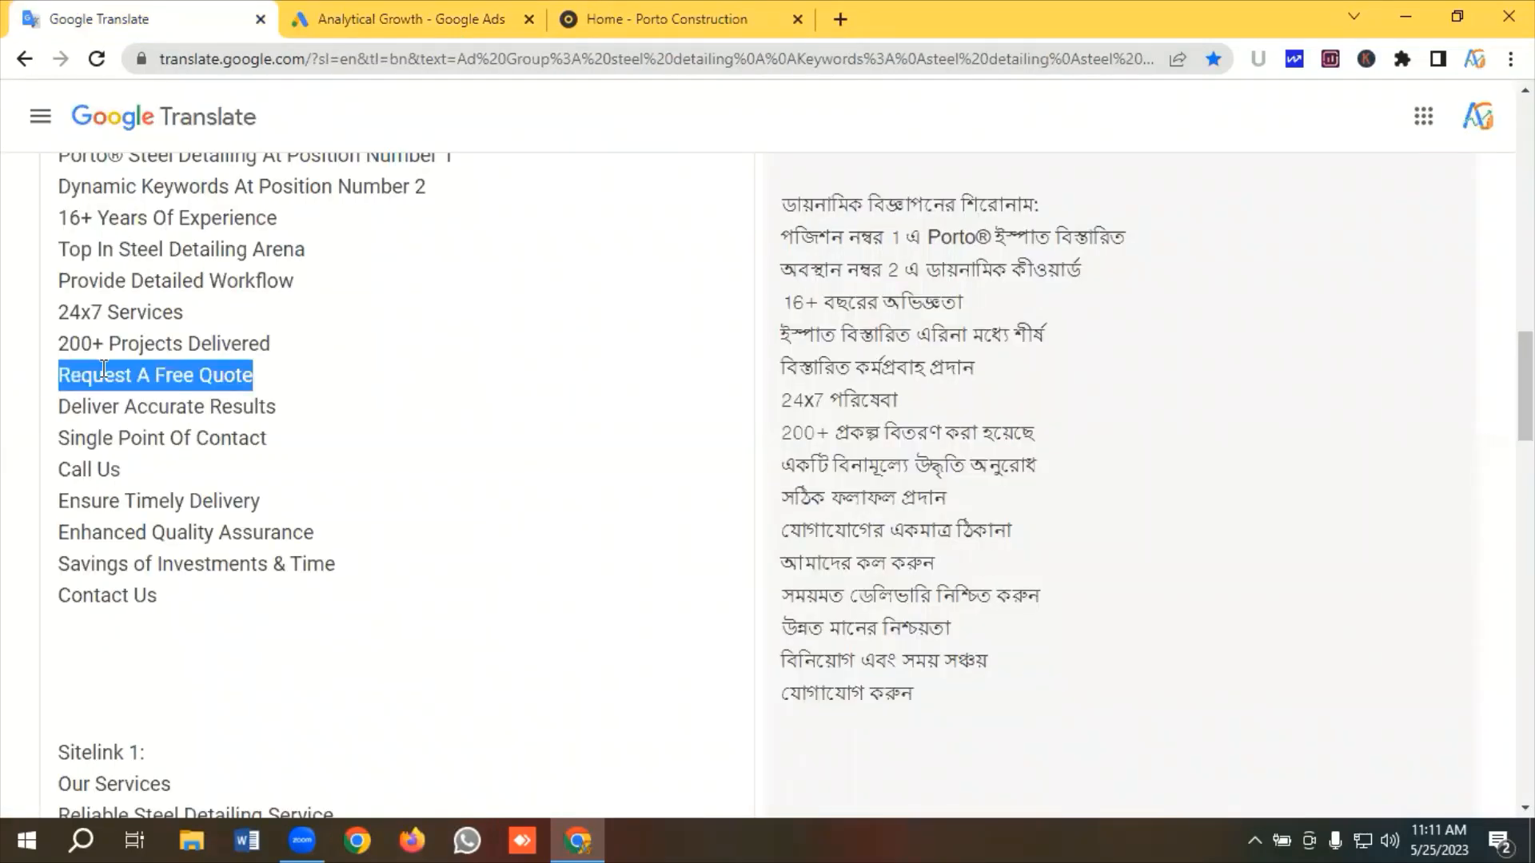
pyautogui.rightClick(104, 372)
pyautogui.click(160, 452)
pyautogui.click(399, 18)
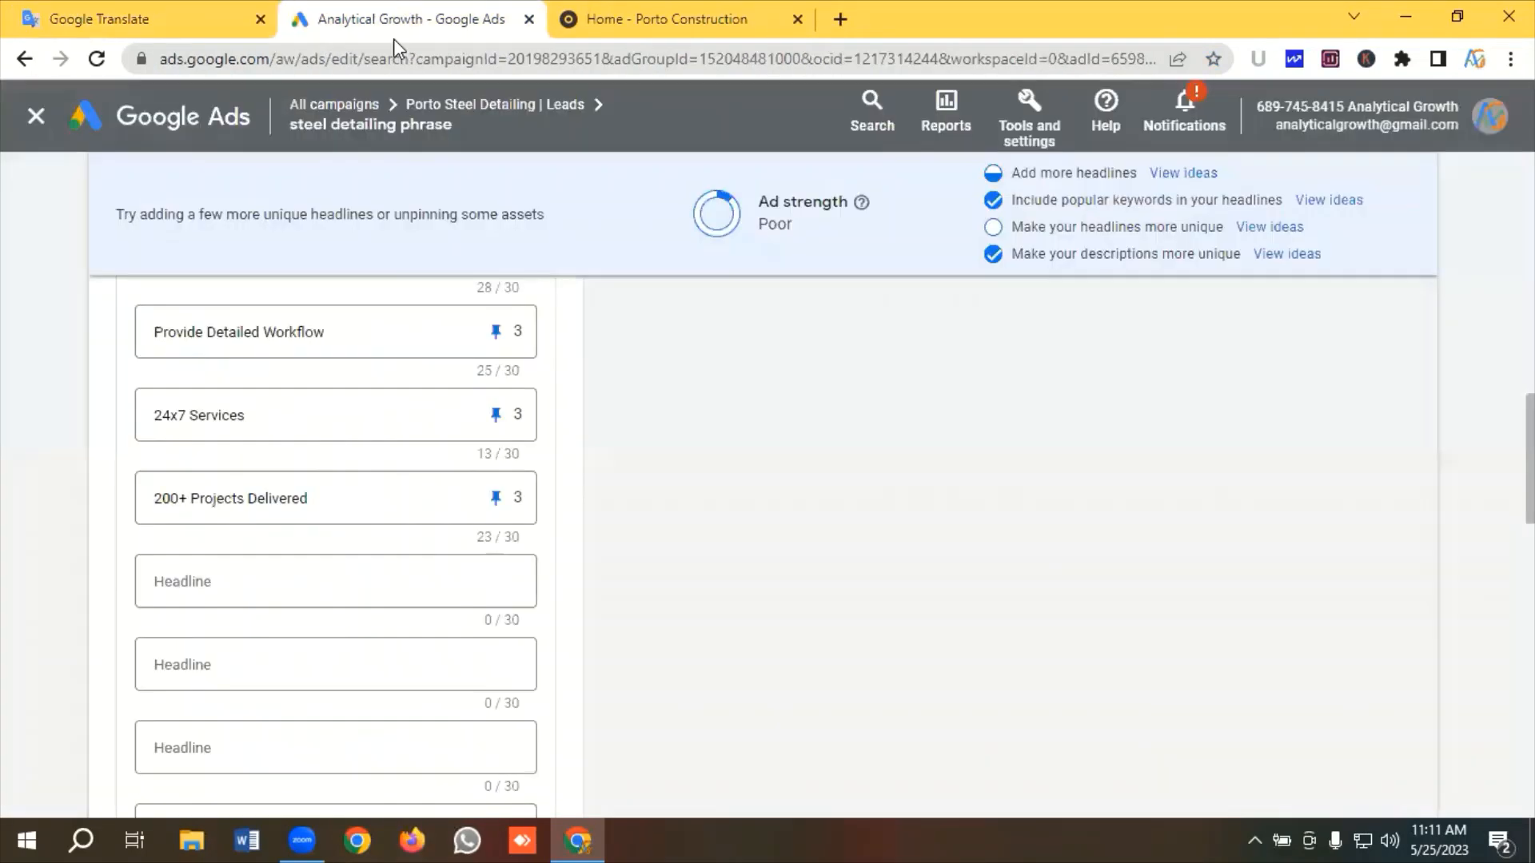
pyautogui.click(213, 587)
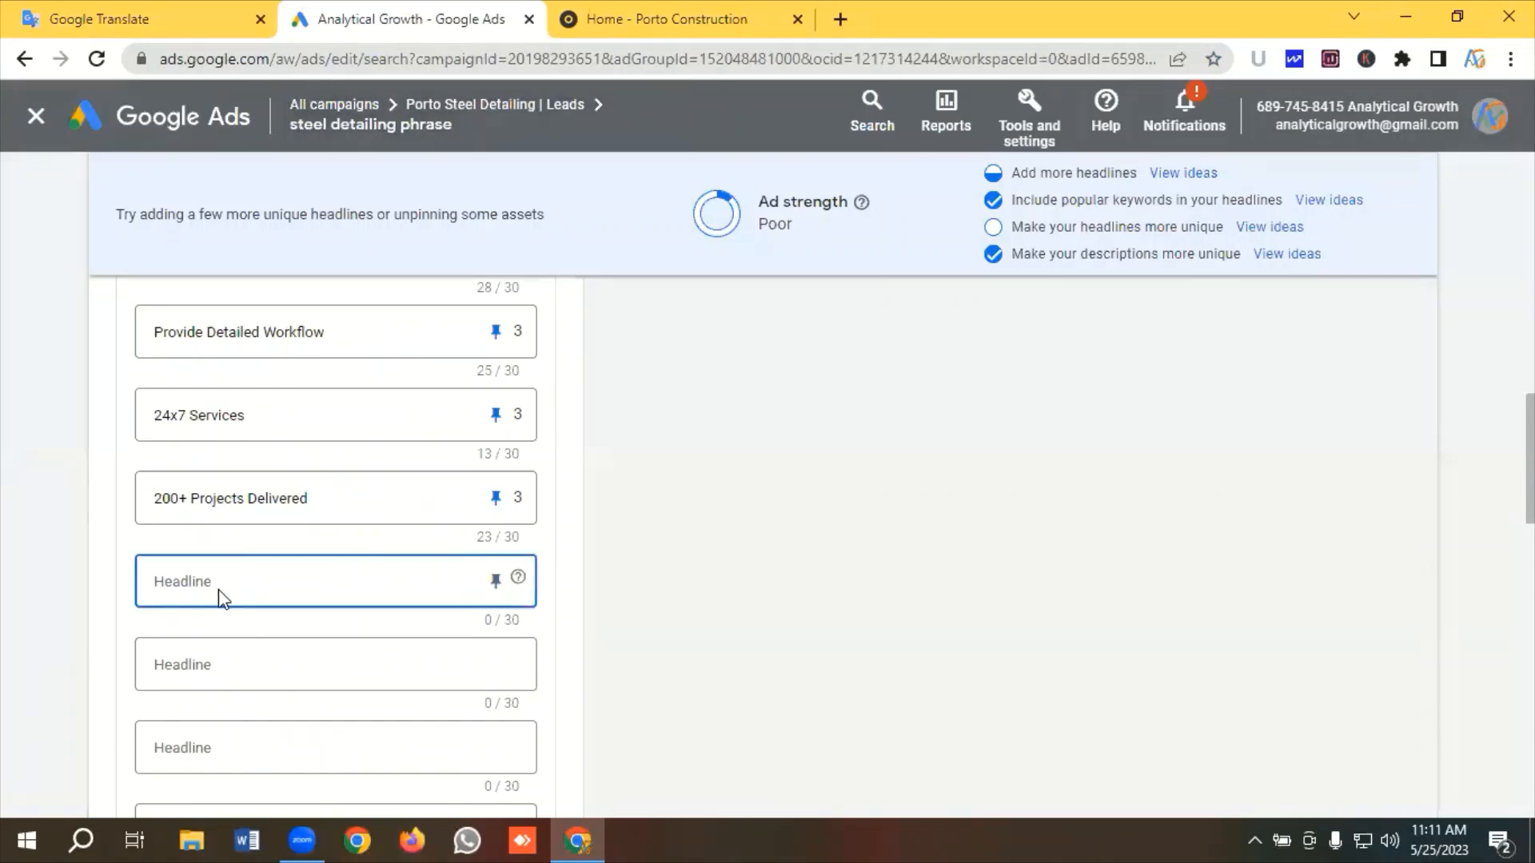
pyautogui.hotkey('ctrl', 'v')
pyautogui.click(496, 581)
pyautogui.click(790, 554)
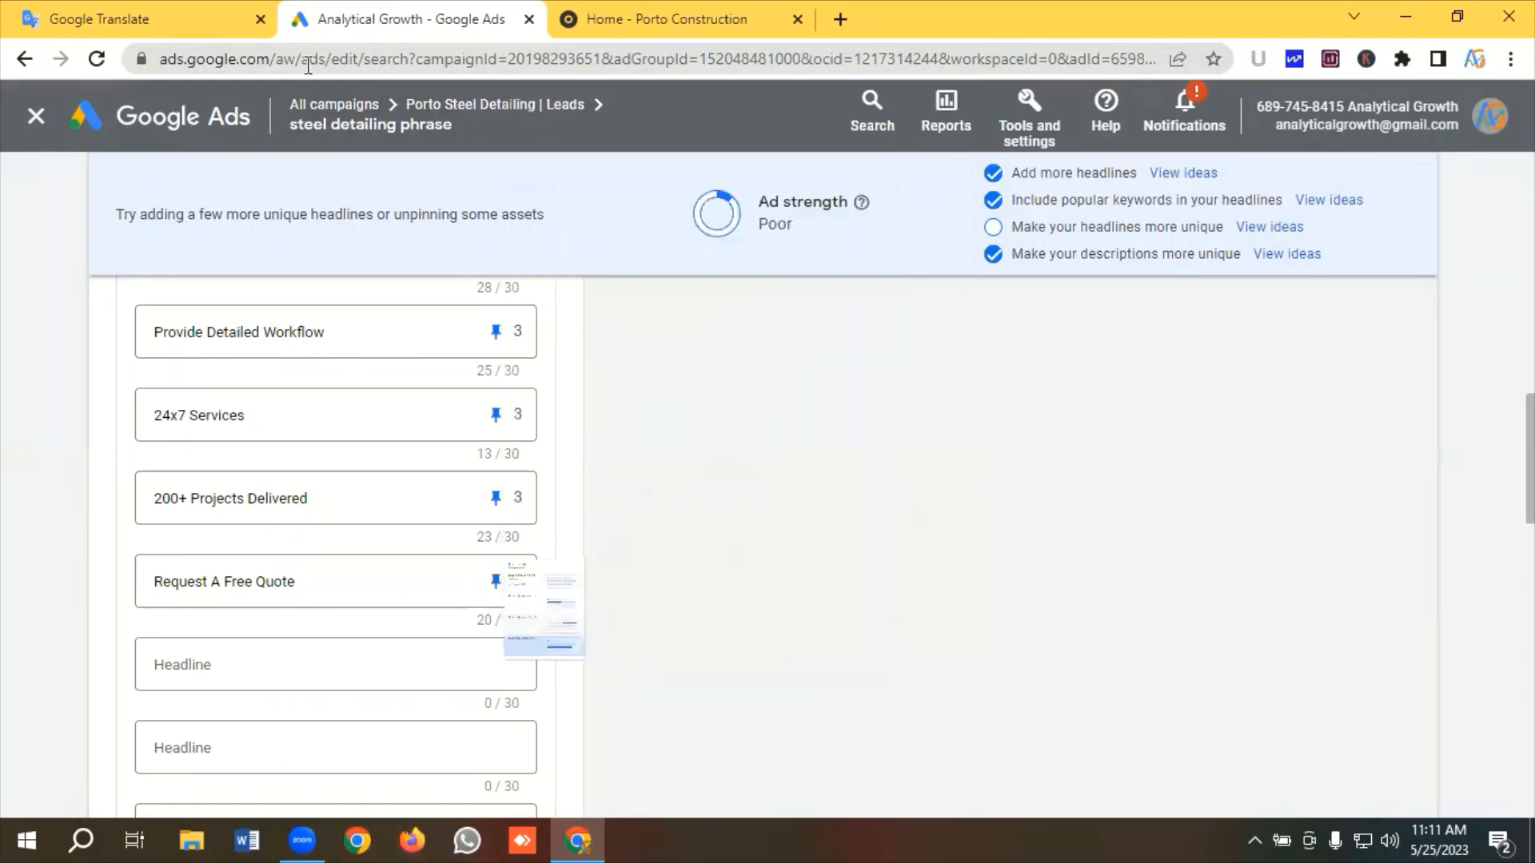
# Copy Deliver Accurate Results from the Google Translate list into the next empty headline and pin it to position 3
pyautogui.click(184, 18)
pyautogui.moveTo(275, 404); pyautogui.dragTo(56, 400)
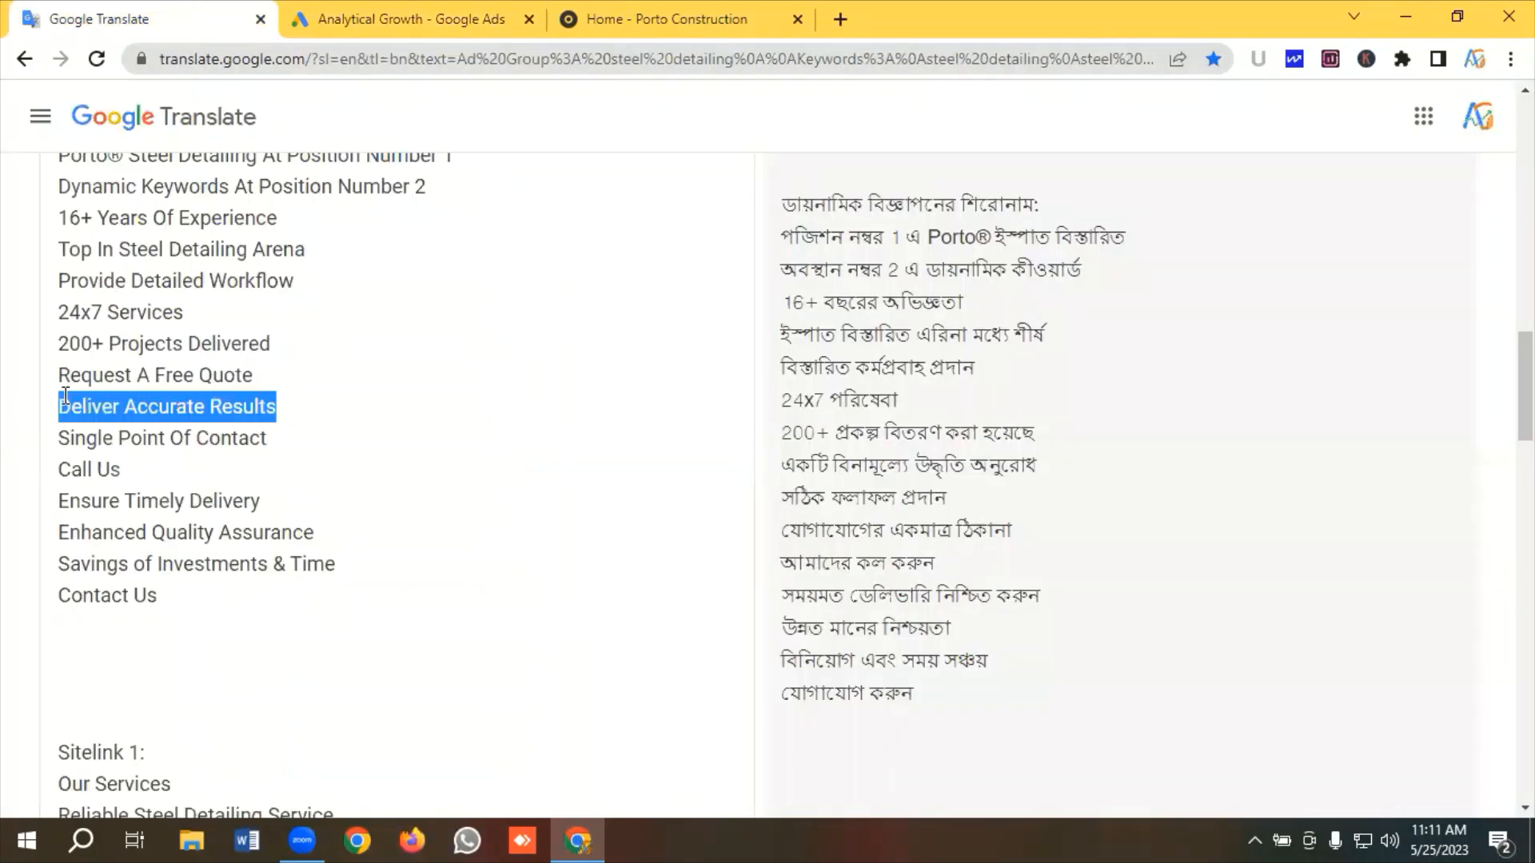
pyautogui.rightClick(122, 411)
pyautogui.click(214, 484)
pyautogui.click(366, 11)
pyautogui.scroll(-1, 306, 622)
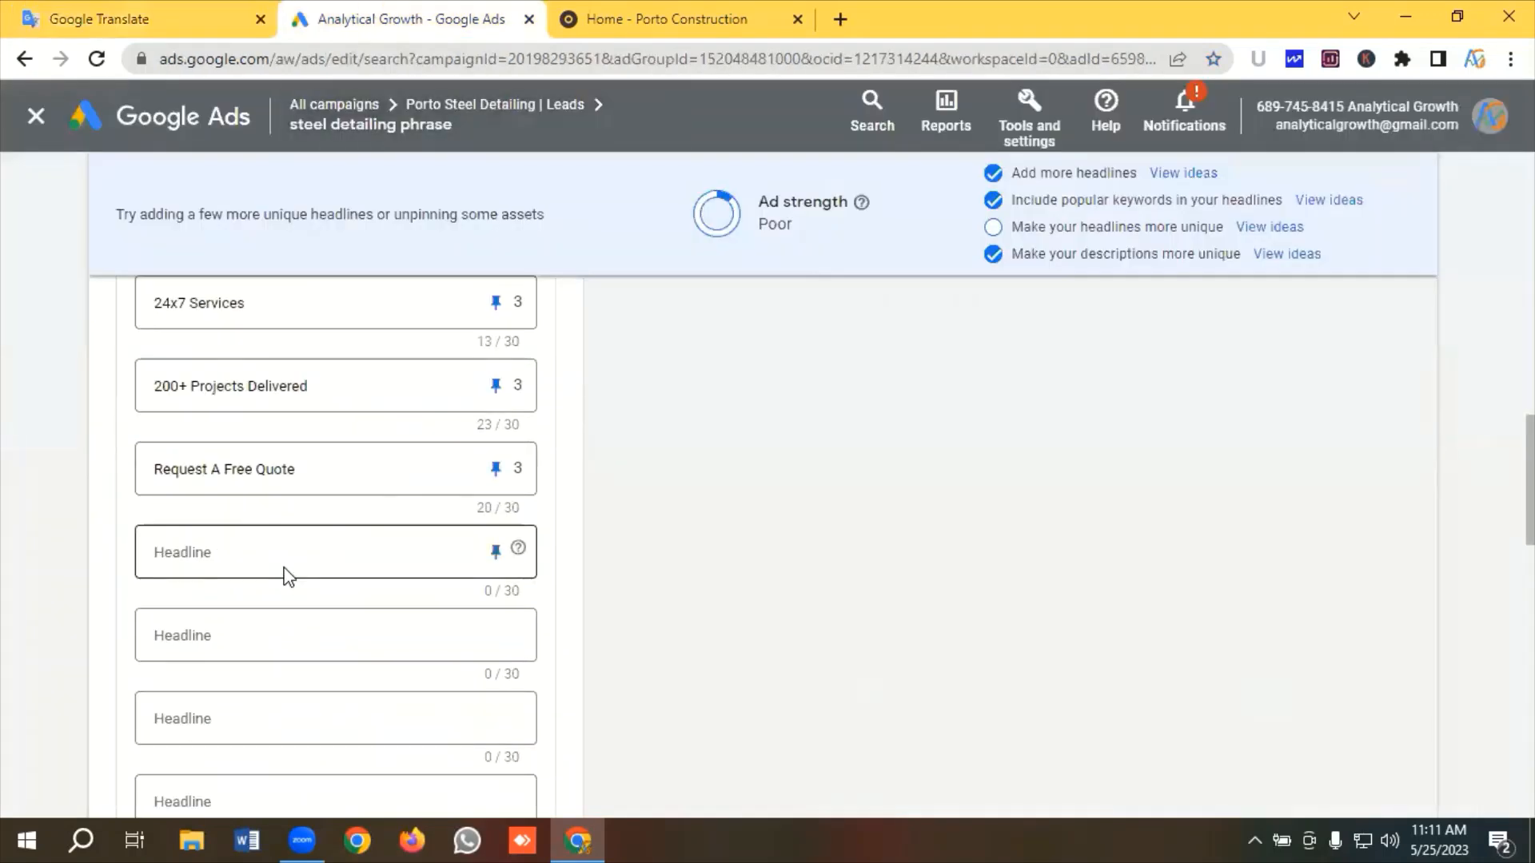
pyautogui.click(231, 549)
pyautogui.hotkey('ctrl', 'v')
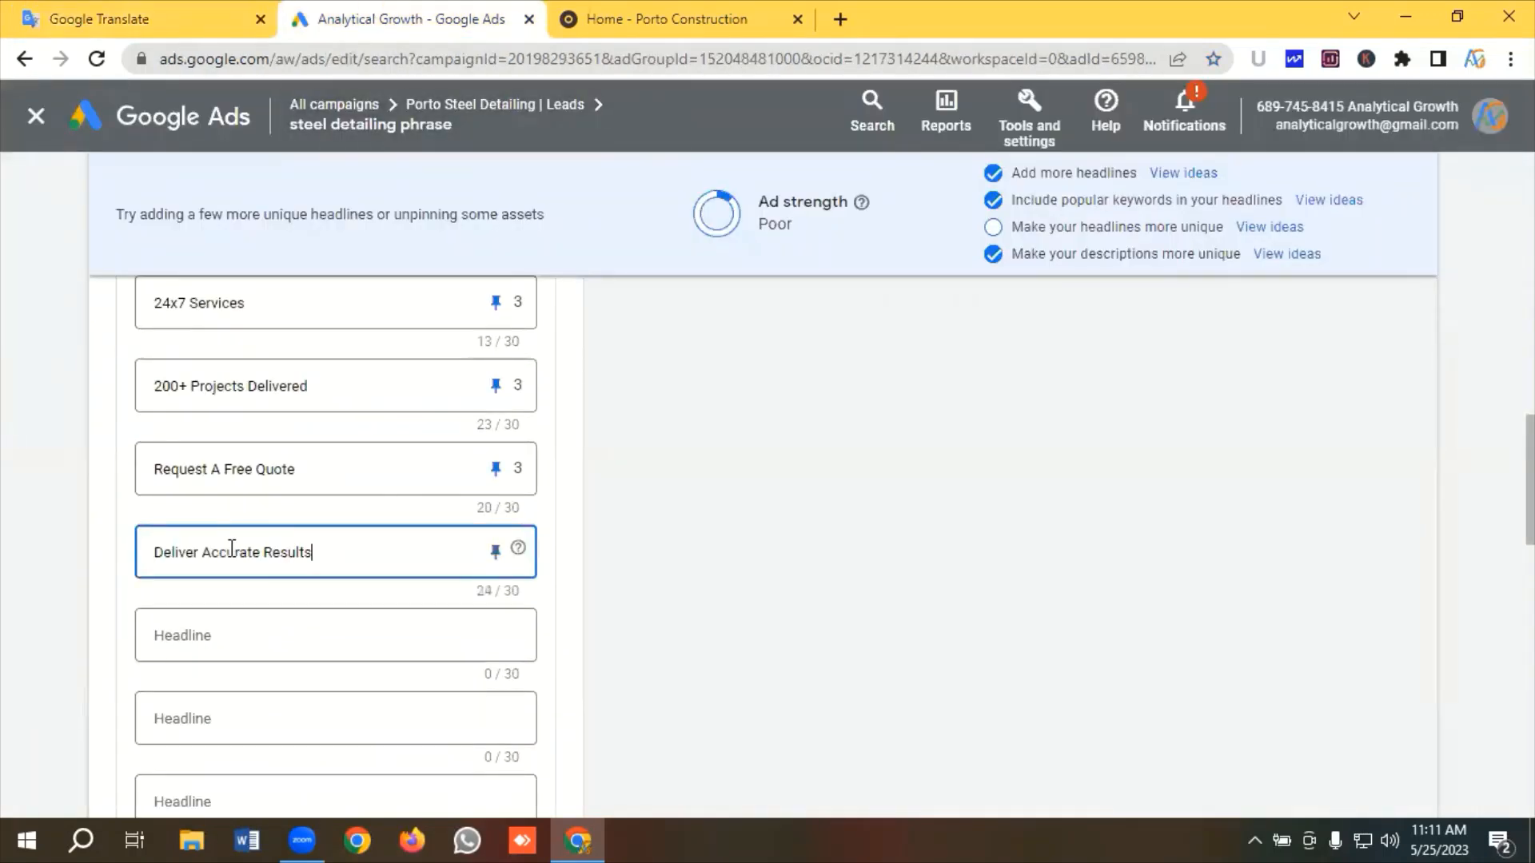
pyautogui.click(496, 552)
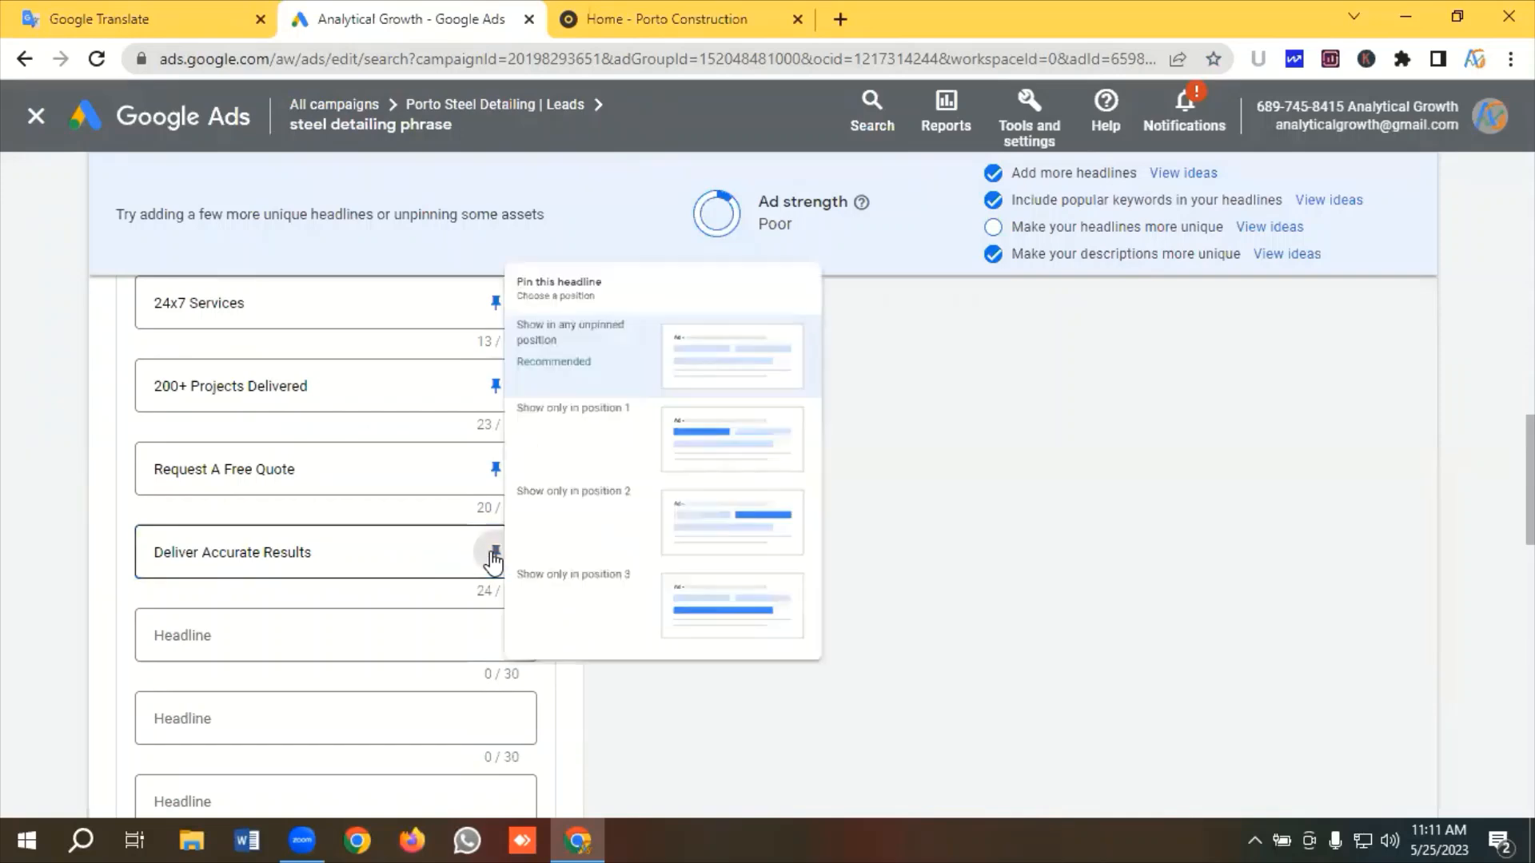
pyautogui.click(788, 564)
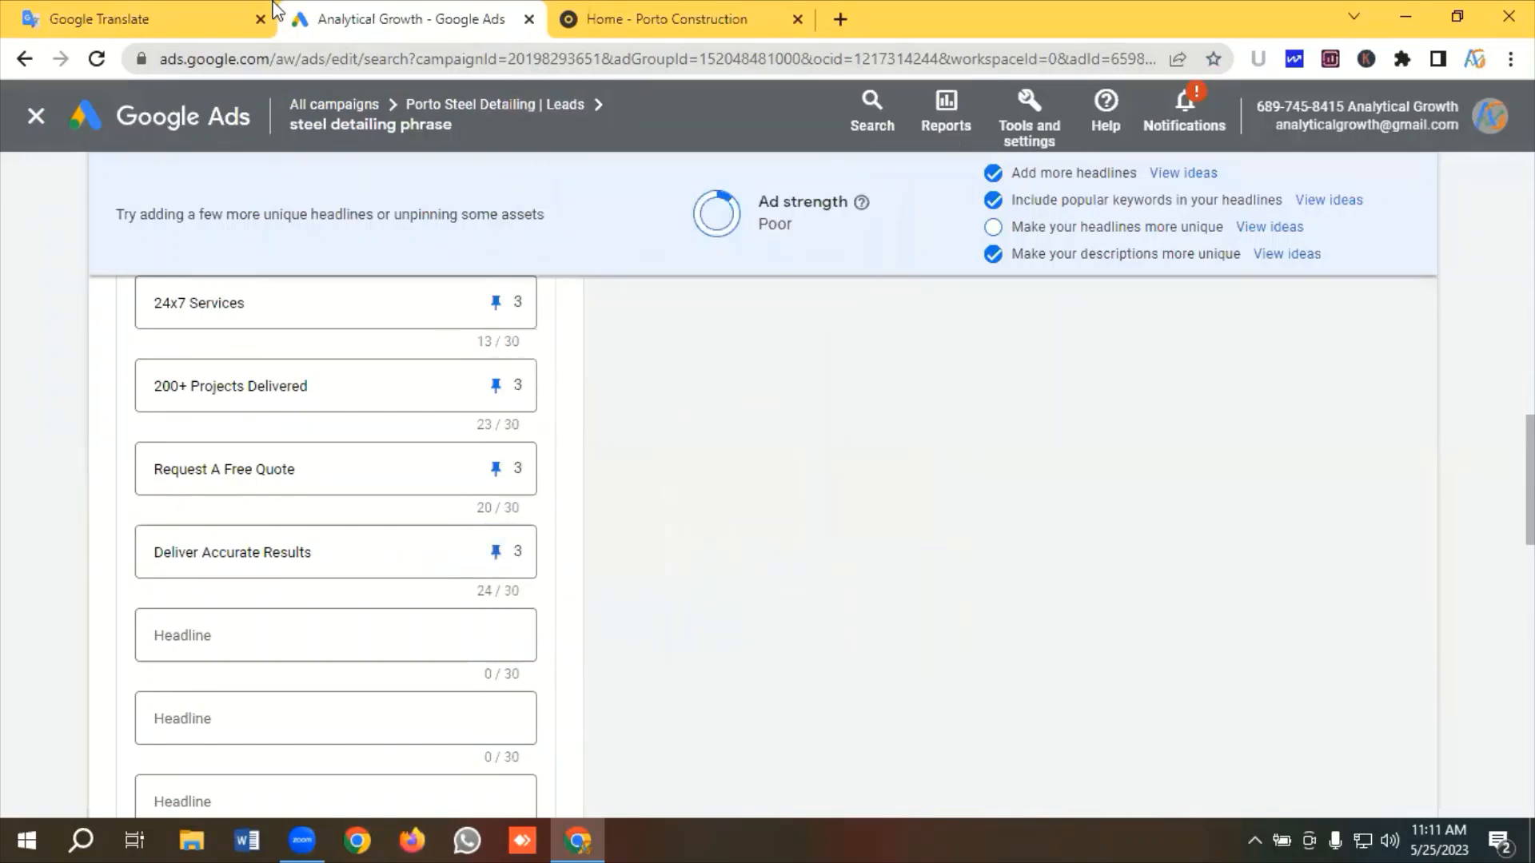
# Copy Single Point Of Contact from the Google Translate list into the next empty headline and pin it to position 3
pyautogui.click(188, 16)
pyautogui.moveTo(269, 441); pyautogui.dragTo(17, 441)
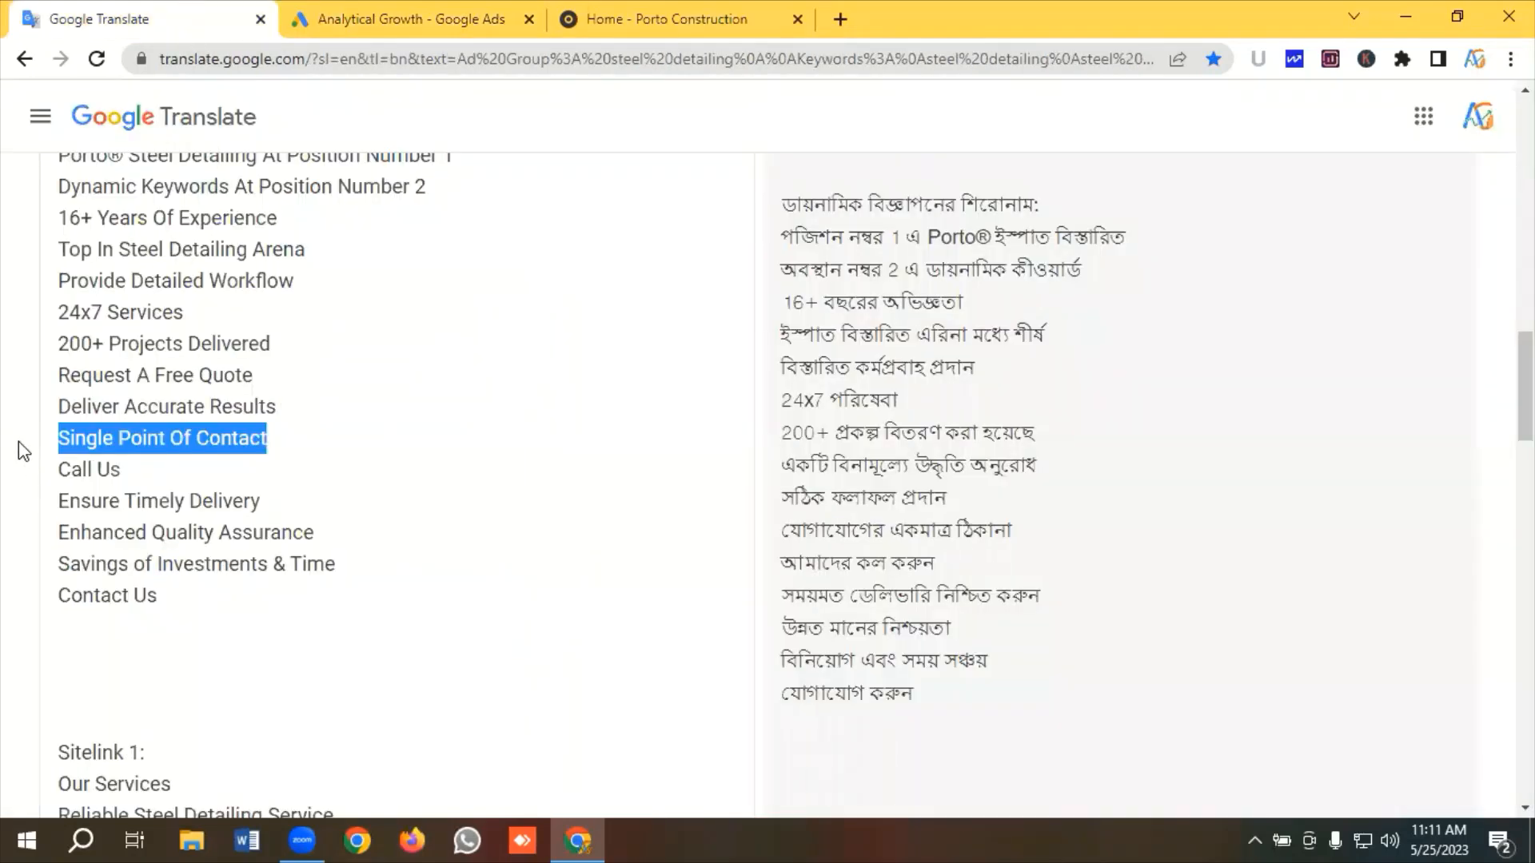
pyautogui.rightClick(148, 436)
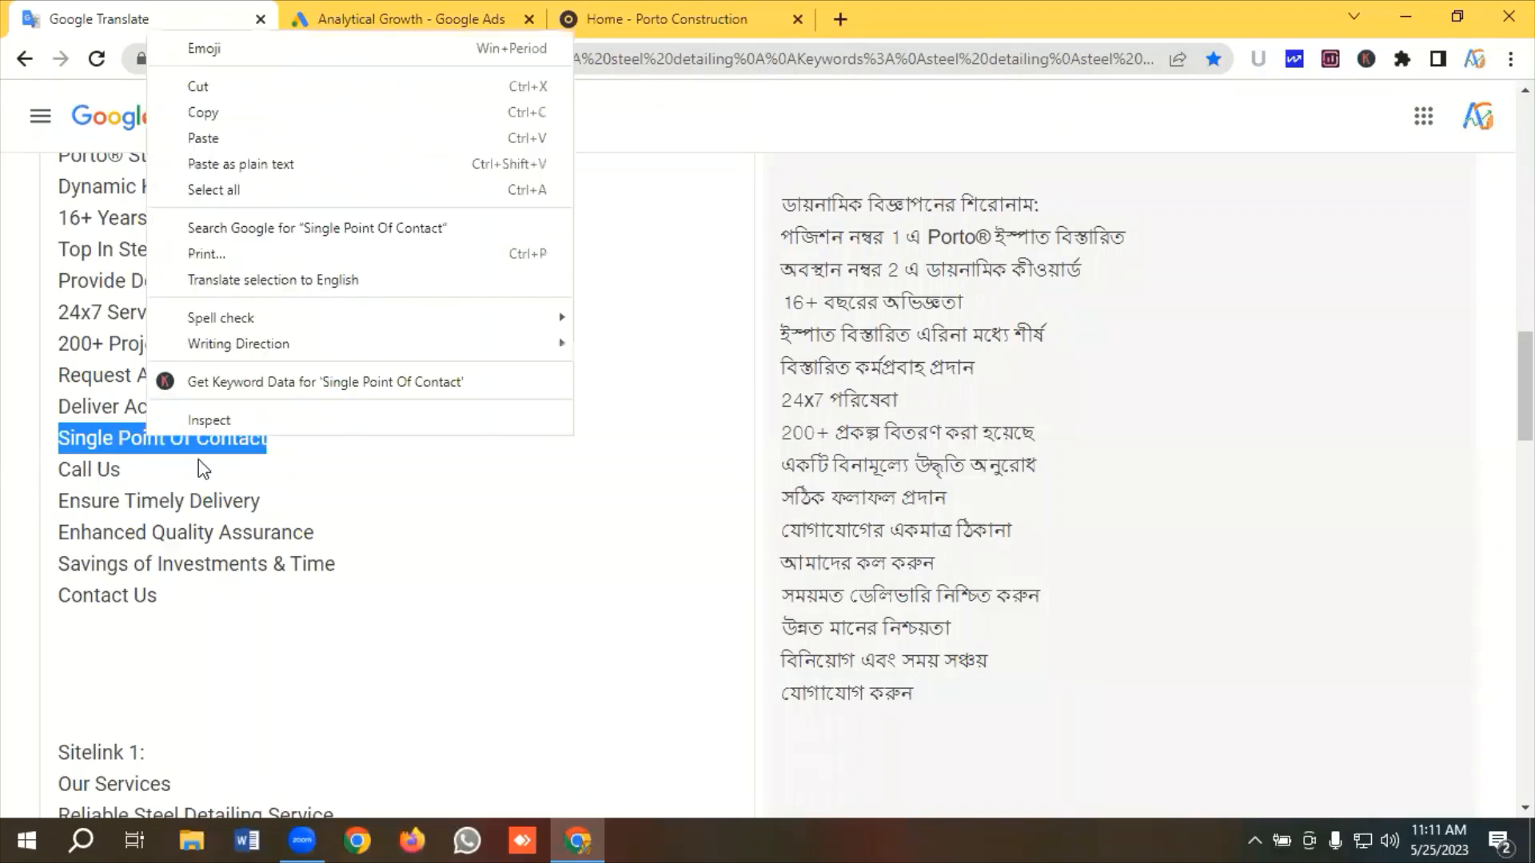
pyautogui.click(212, 116)
pyautogui.click(365, 16)
pyautogui.click(252, 631)
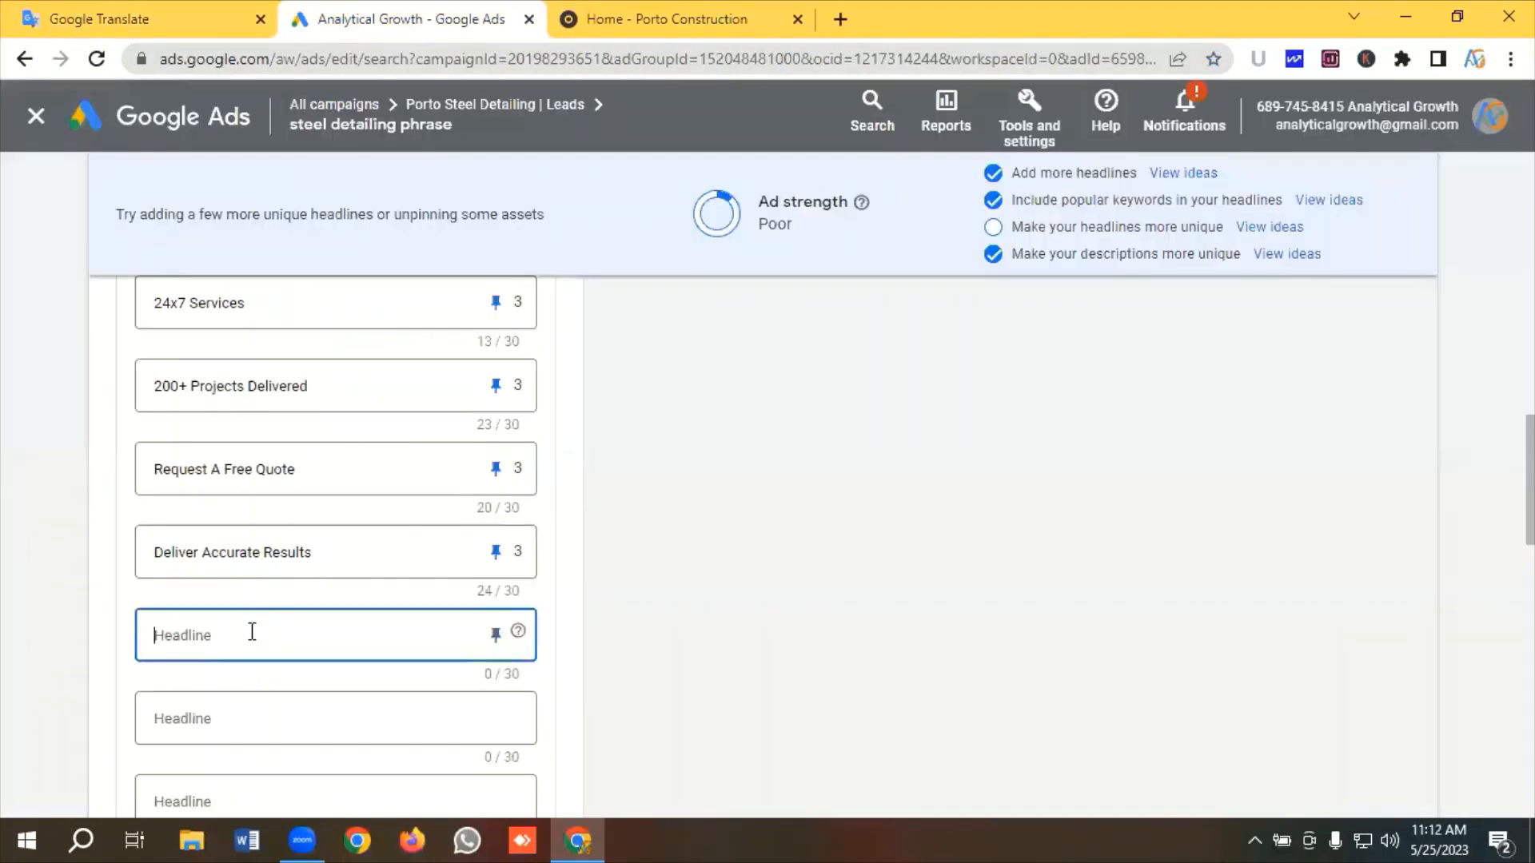
pyautogui.hotkey('ctrl', 'v')
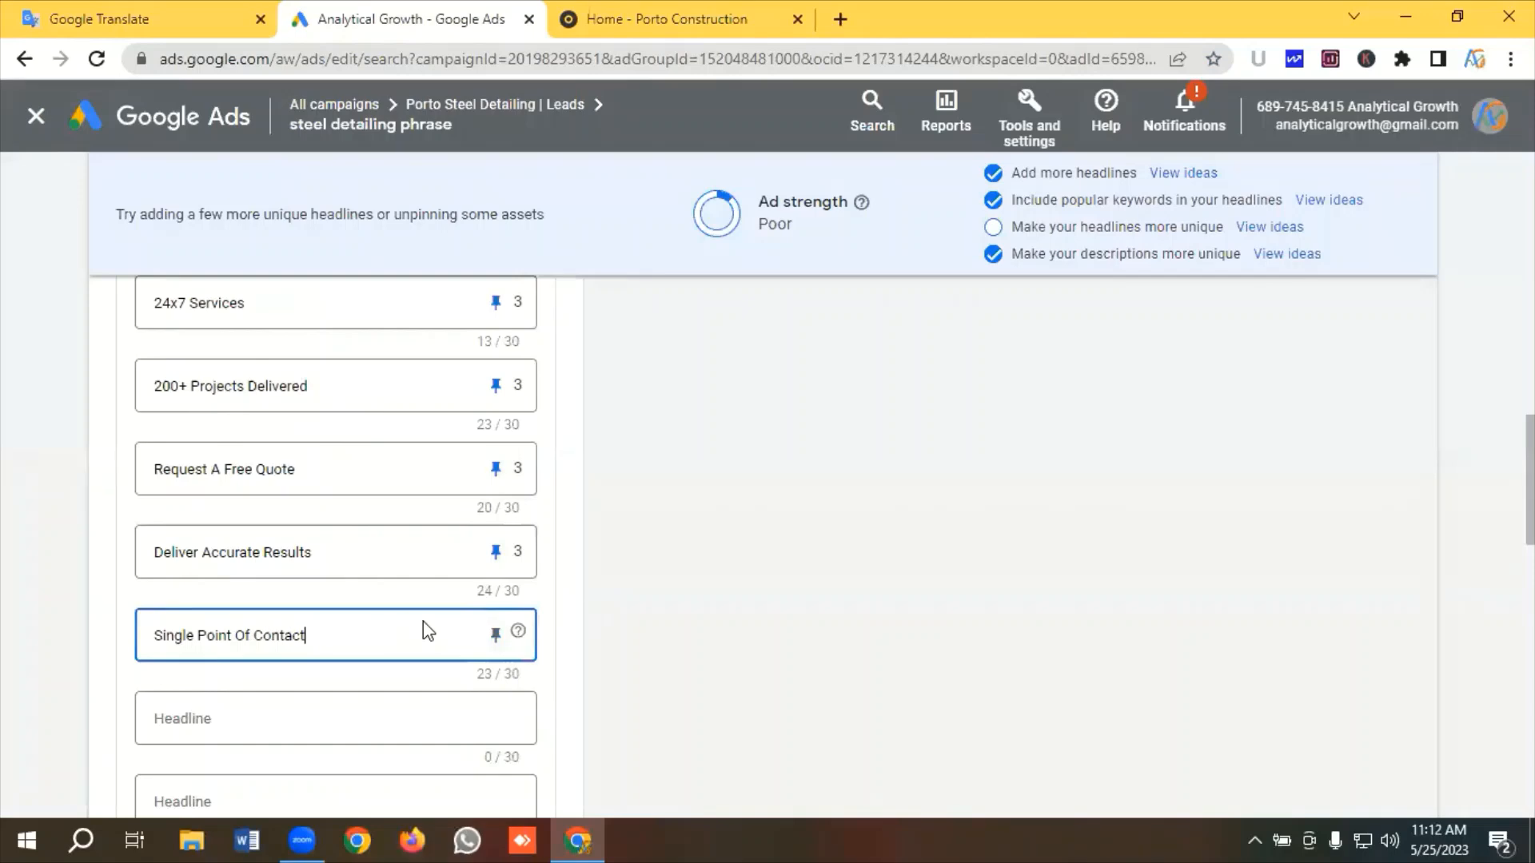
pyautogui.click(496, 635)
pyautogui.click(786, 571)
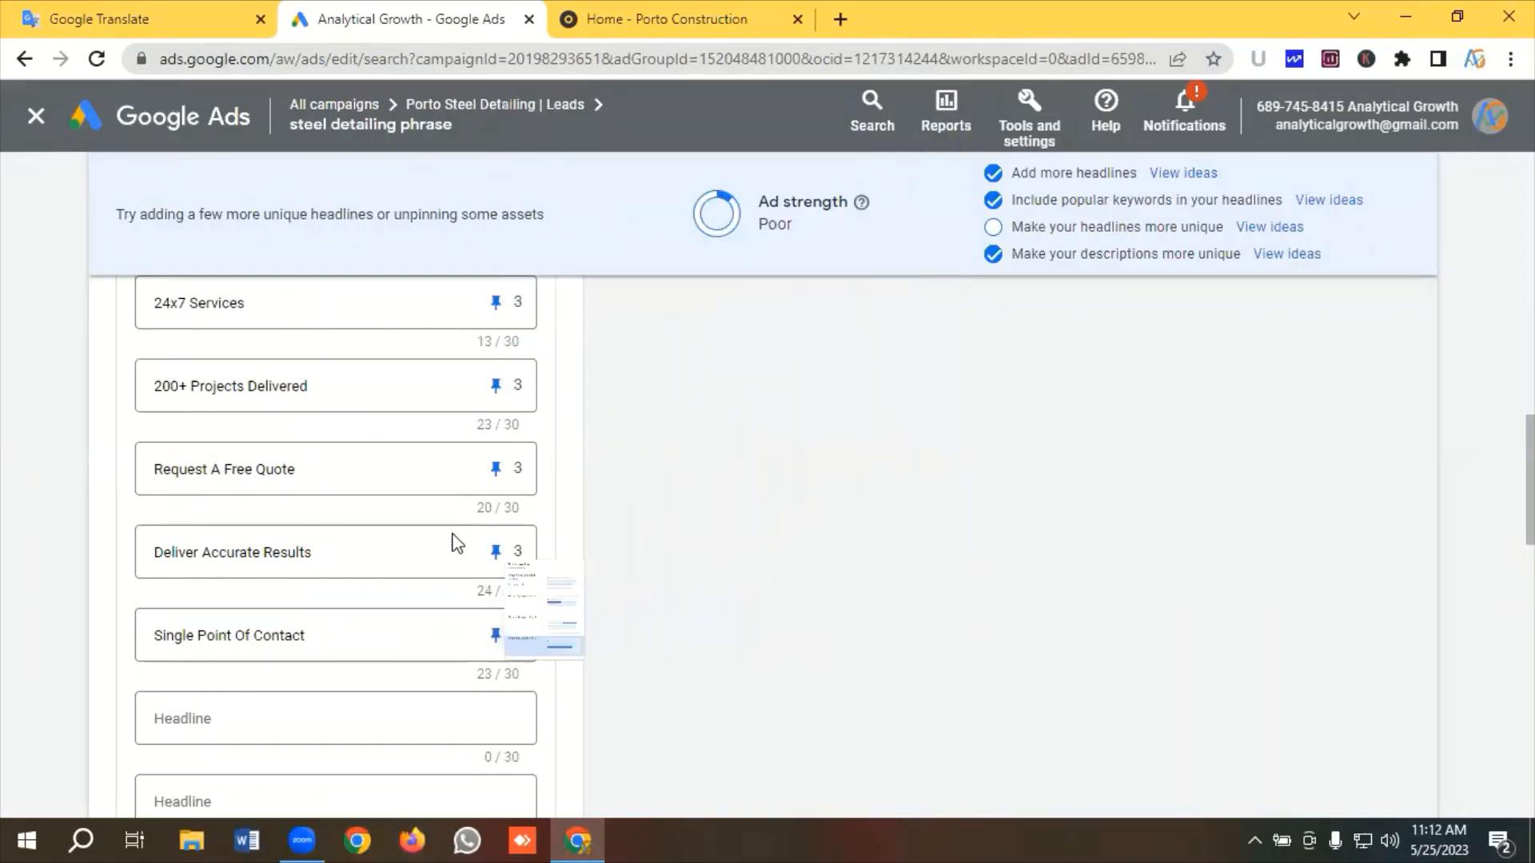
# Copy Call Us from the Google Translate list into the next empty headline and pin it to position 3
pyautogui.scroll(-1, 384, 483)
pyautogui.click(168, 22)
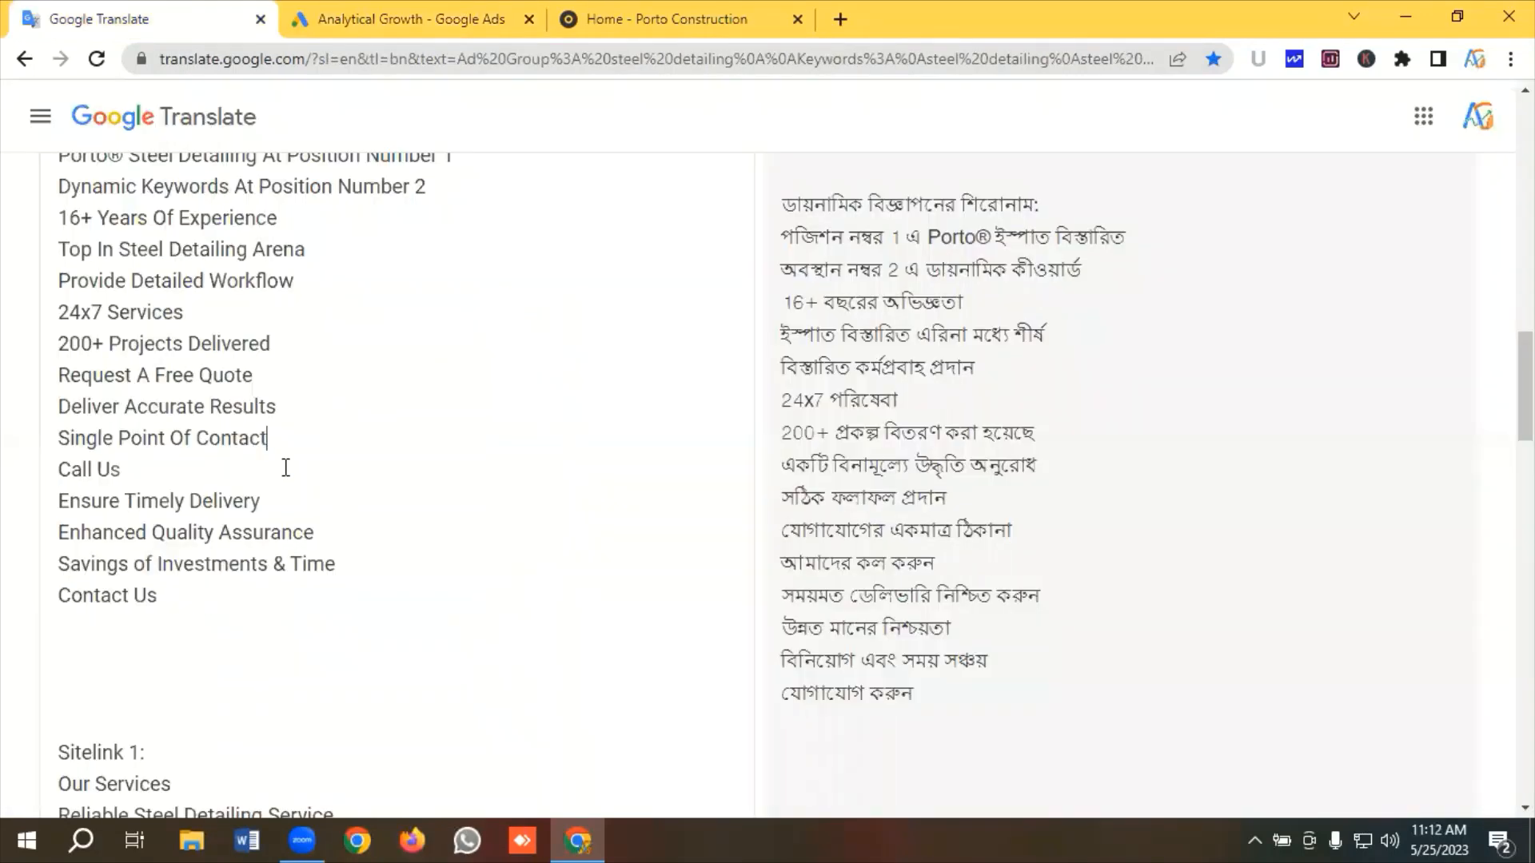
pyautogui.moveTo(149, 478); pyautogui.dragTo(32, 472)
pyautogui.rightClick(72, 464)
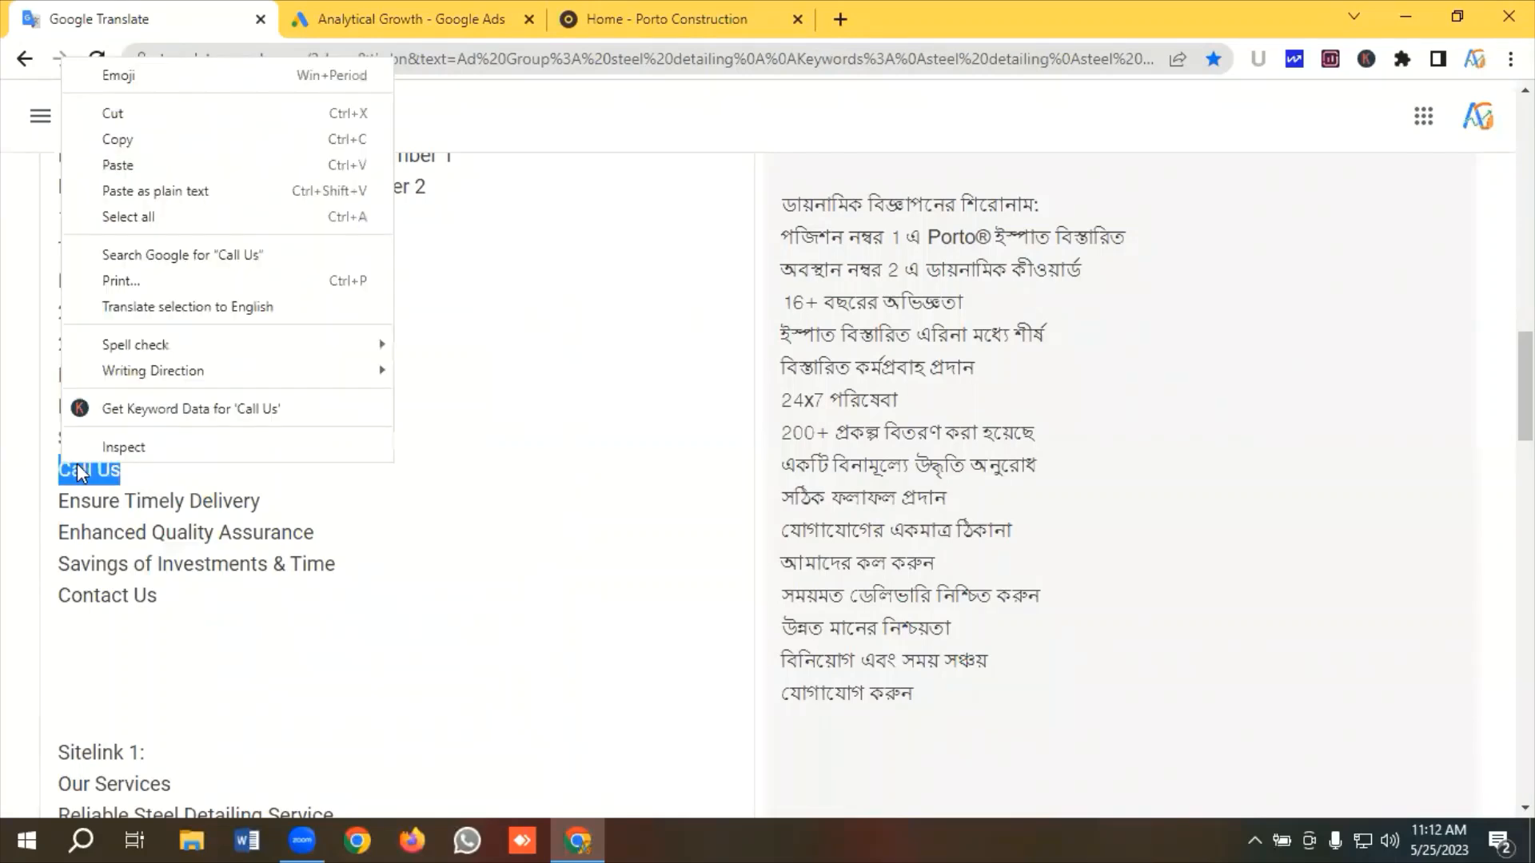
pyautogui.click(146, 140)
pyautogui.click(356, 19)
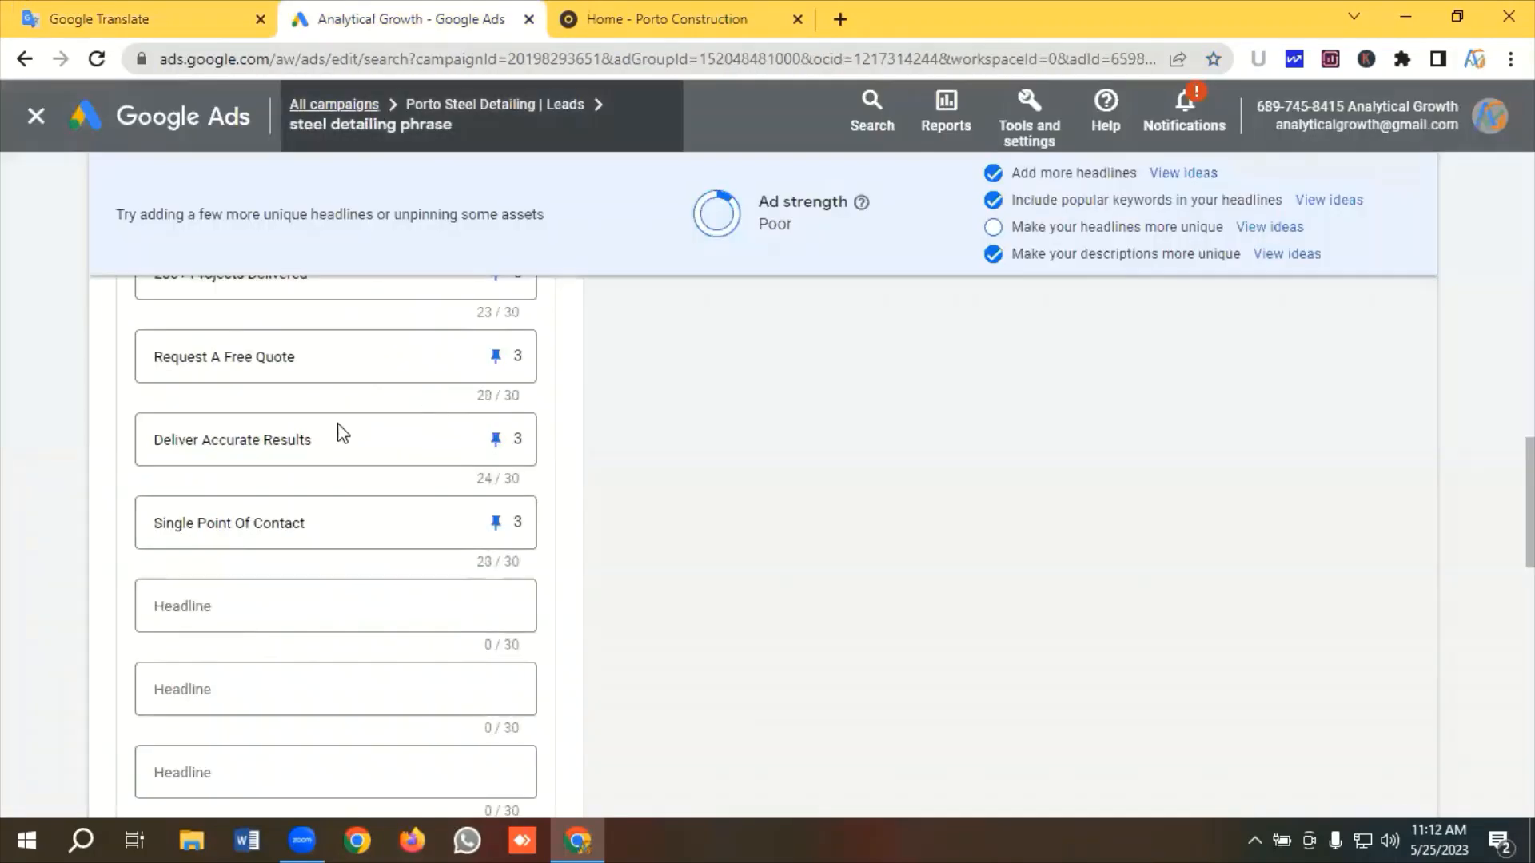
pyautogui.click(250, 496)
pyautogui.hotkey('ctrl', 'v')
pyautogui.click(495, 493)
pyautogui.click(838, 574)
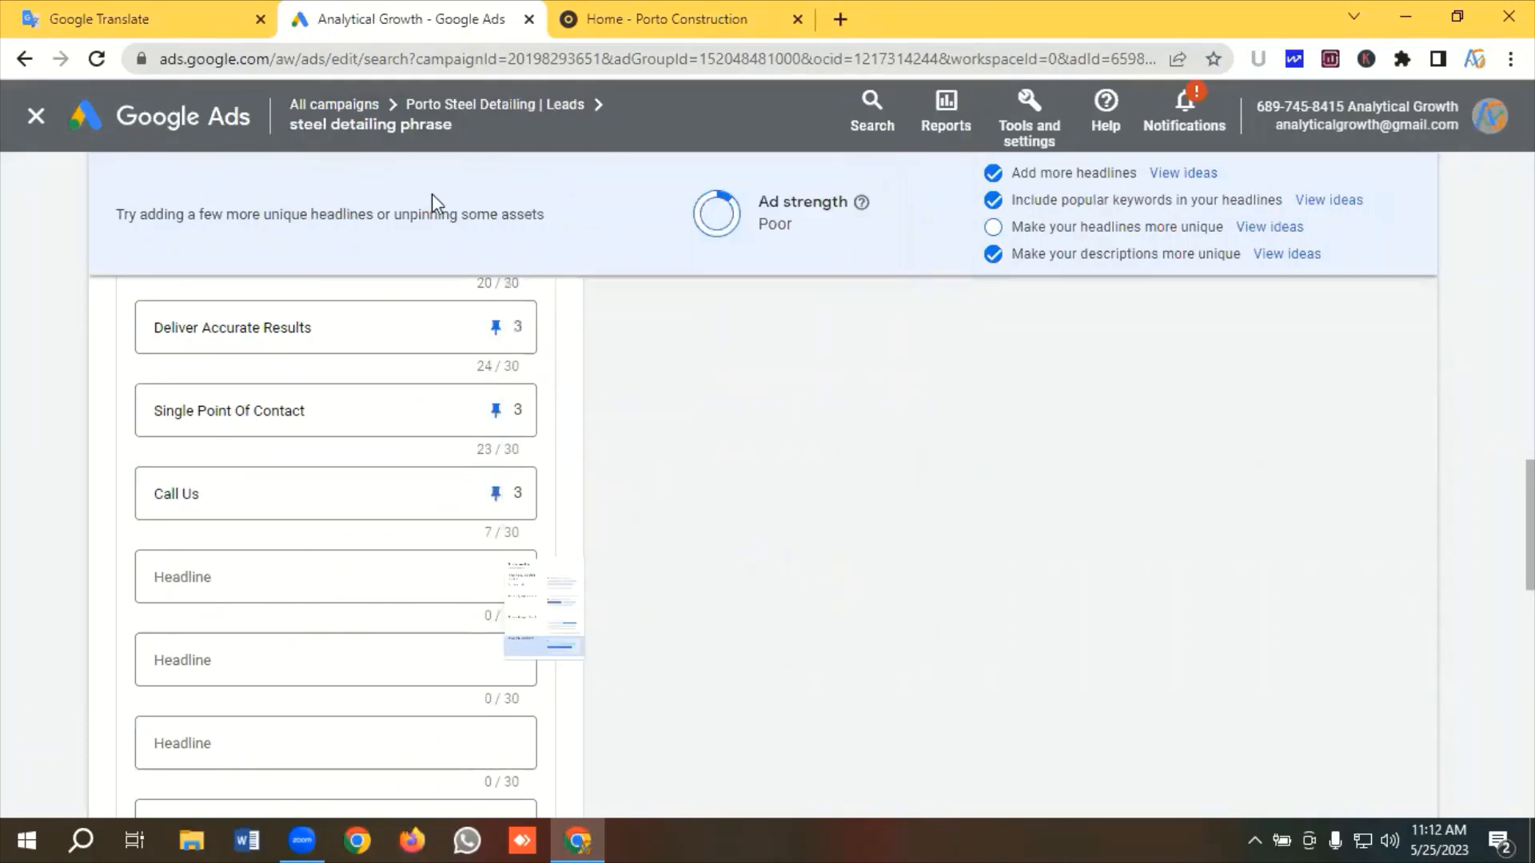
# Copy Ensure Timely Delivery from the Google Translate list into the next empty headline
pyautogui.click(206, 16)
pyautogui.moveTo(261, 501); pyautogui.dragTo(44, 502)
pyautogui.rightClick(180, 493)
pyautogui.click(240, 165)
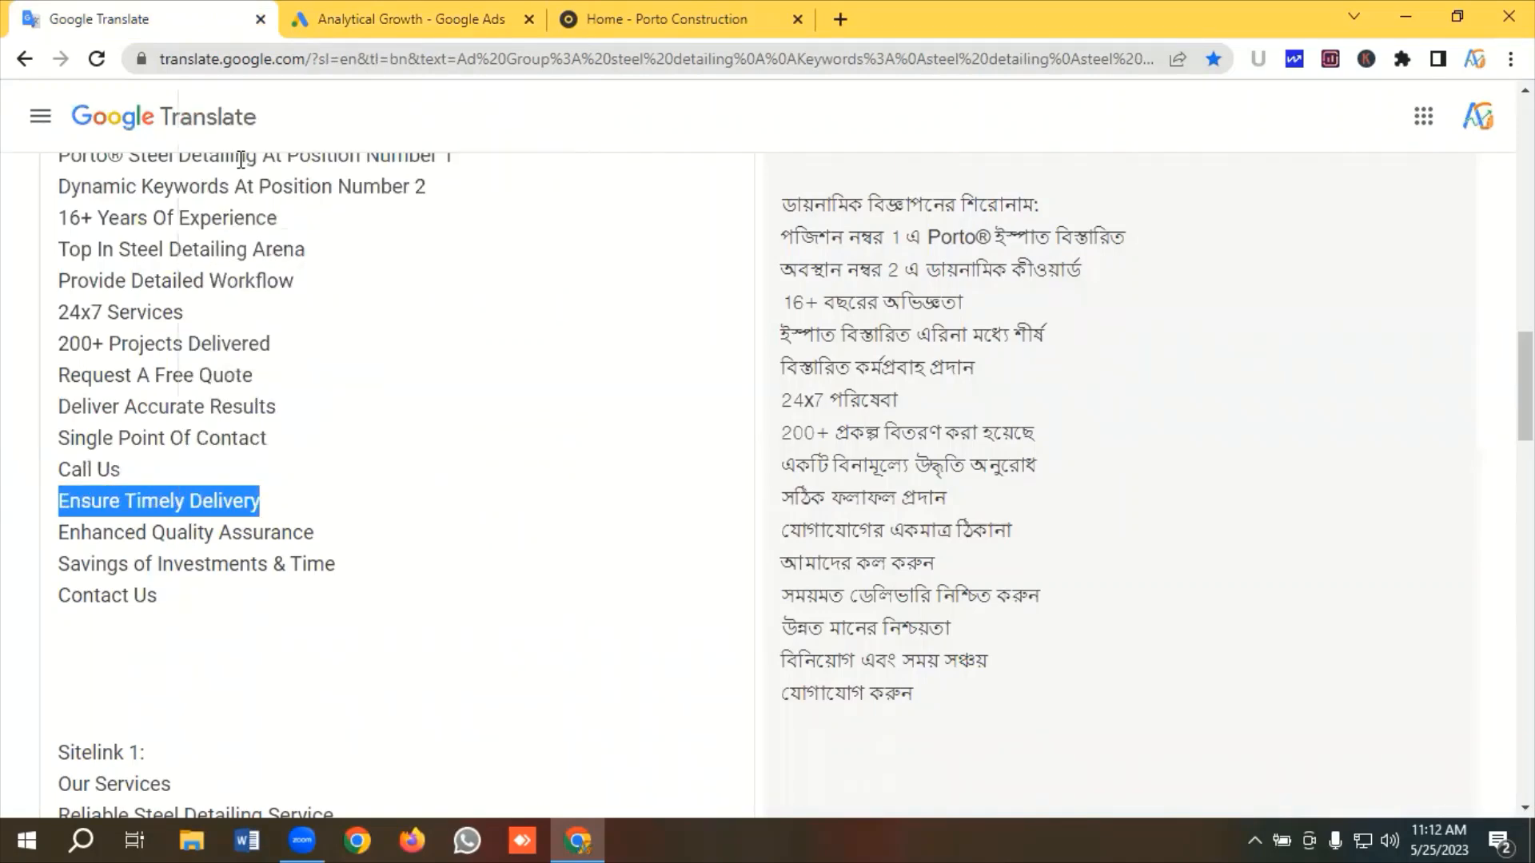
pyautogui.click(339, 17)
pyautogui.click(213, 576)
pyautogui.hotkey('ctrl', 'v')
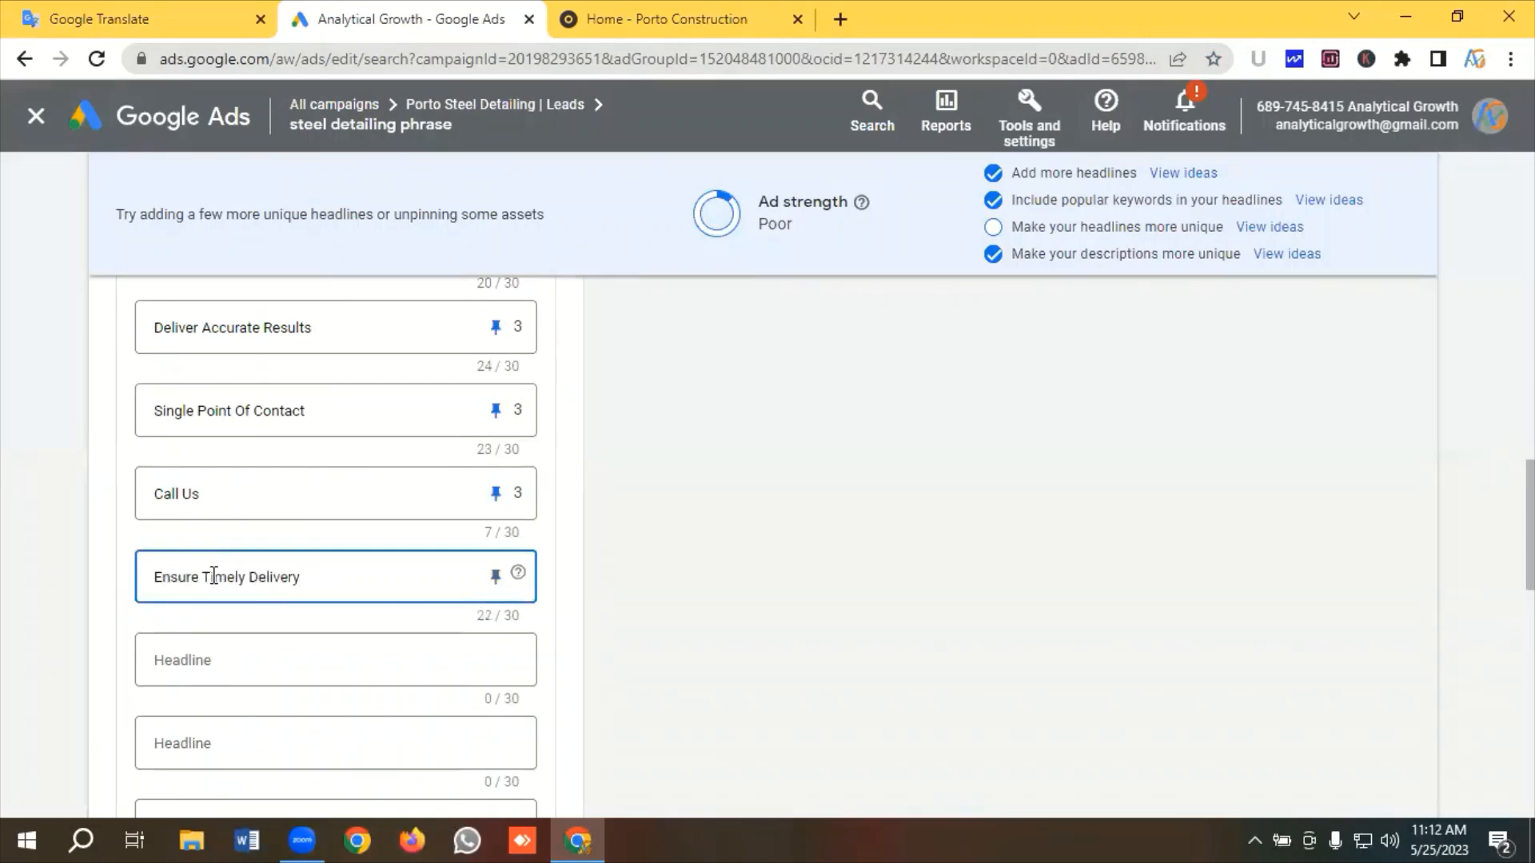
# Copy Enhanced Quality Assurance from the Google Translate list into the next empty headline
pyautogui.click(120, 18)
pyautogui.moveTo(351, 531); pyautogui.dragTo(8, 533)
pyautogui.rightClick(141, 525)
pyautogui.click(196, 200)
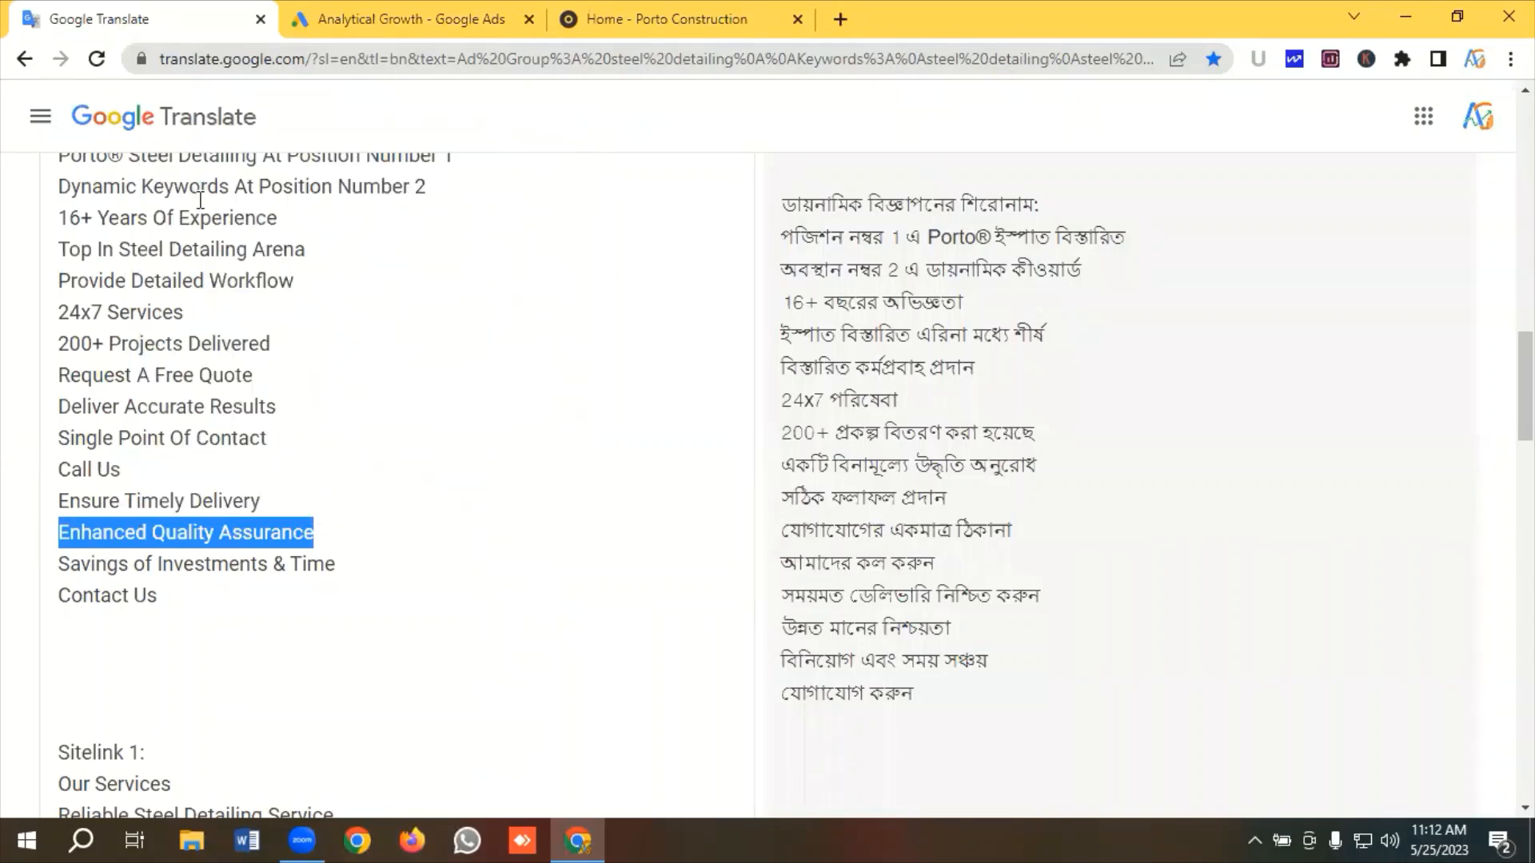
pyautogui.click(400, 17)
pyautogui.click(238, 659)
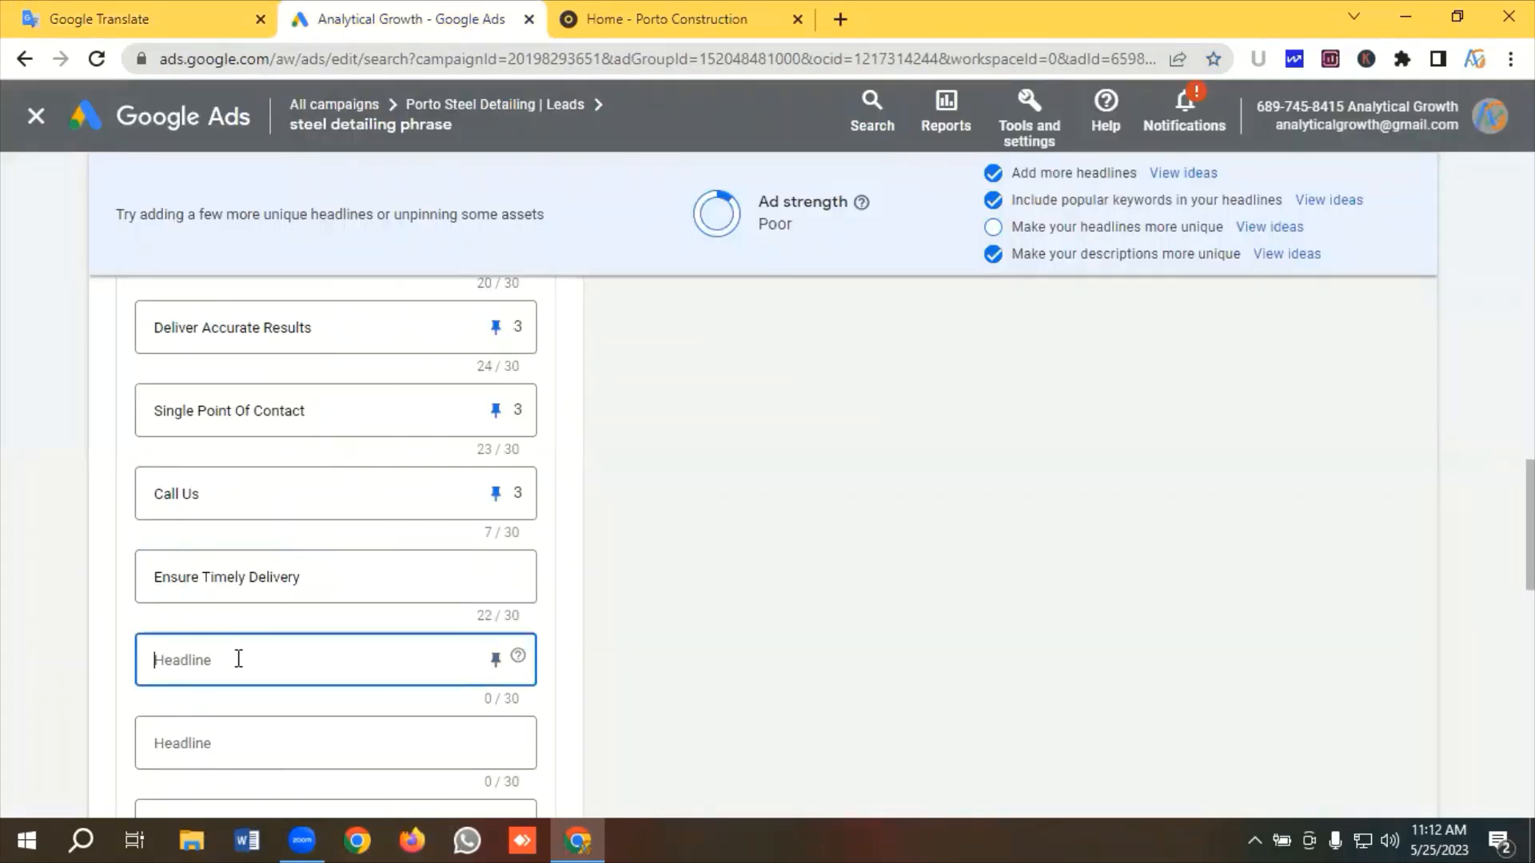
pyautogui.hotkey('ctrl', 'v')
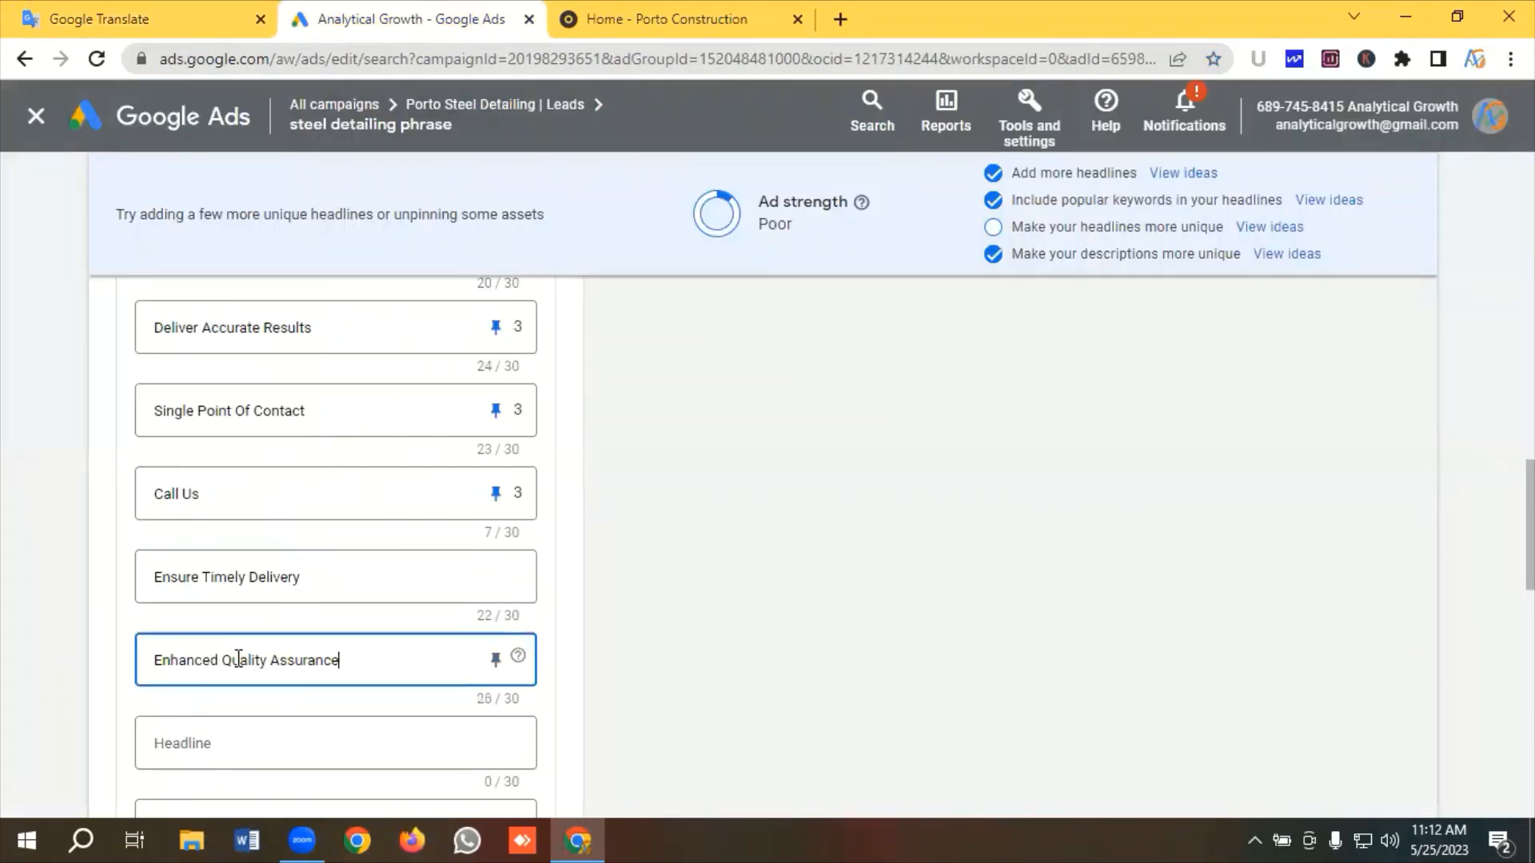
# Copy Savings of Investments & Time from the Google Translate list into the next empty headline
pyautogui.click(120, 17)
pyautogui.moveTo(380, 566); pyautogui.dragTo(9, 569)
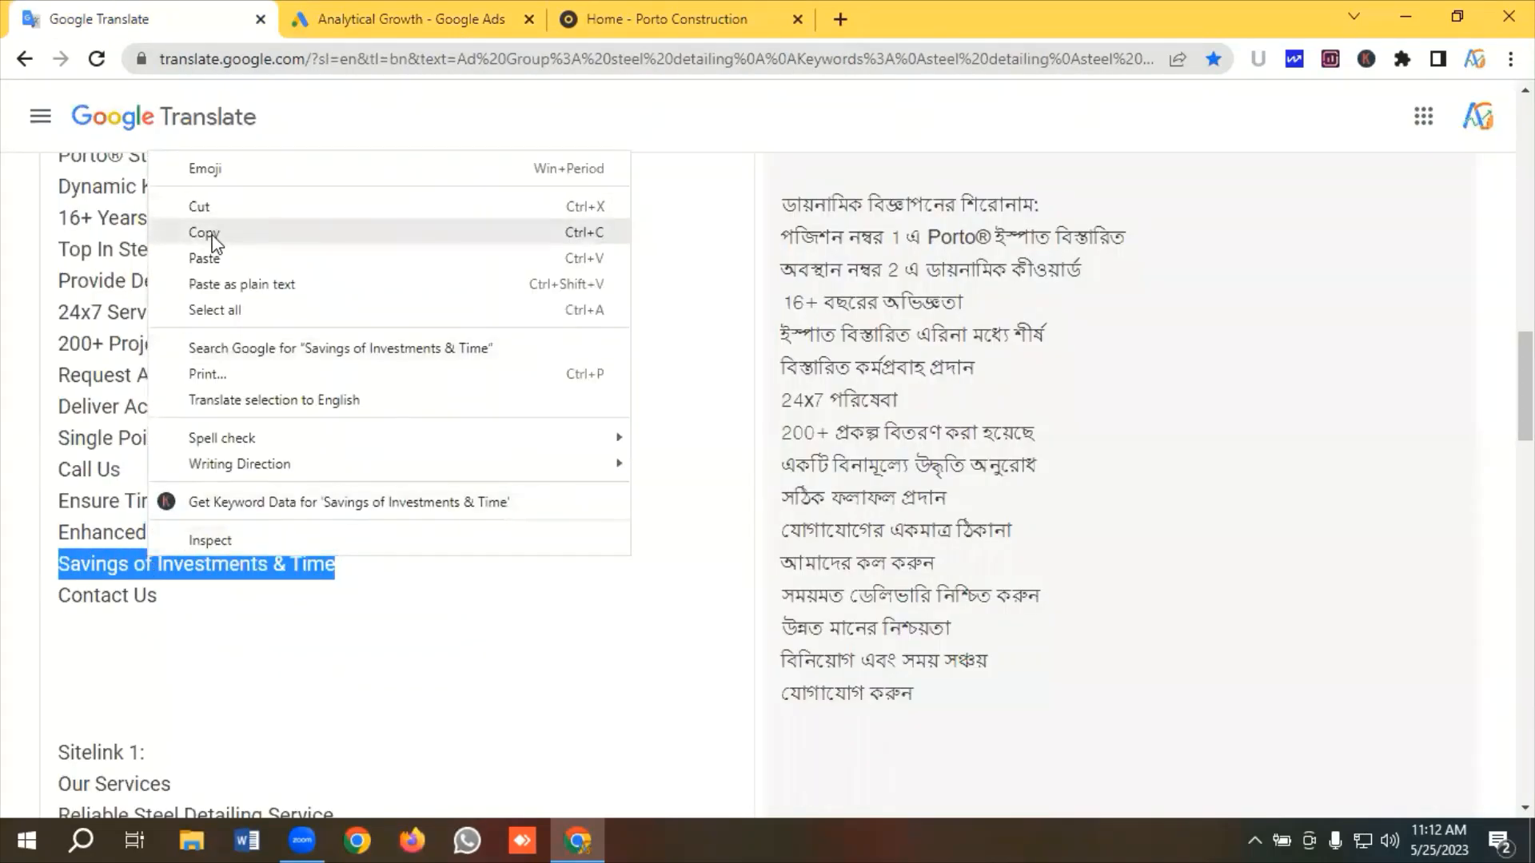
pyautogui.click(234, 231)
pyautogui.click(400, 18)
pyautogui.scroll(-2, 331, 373)
pyautogui.scroll(-3, 331, 373)
pyautogui.click(265, 405)
pyautogui.hotkey('ctrl', 'v')
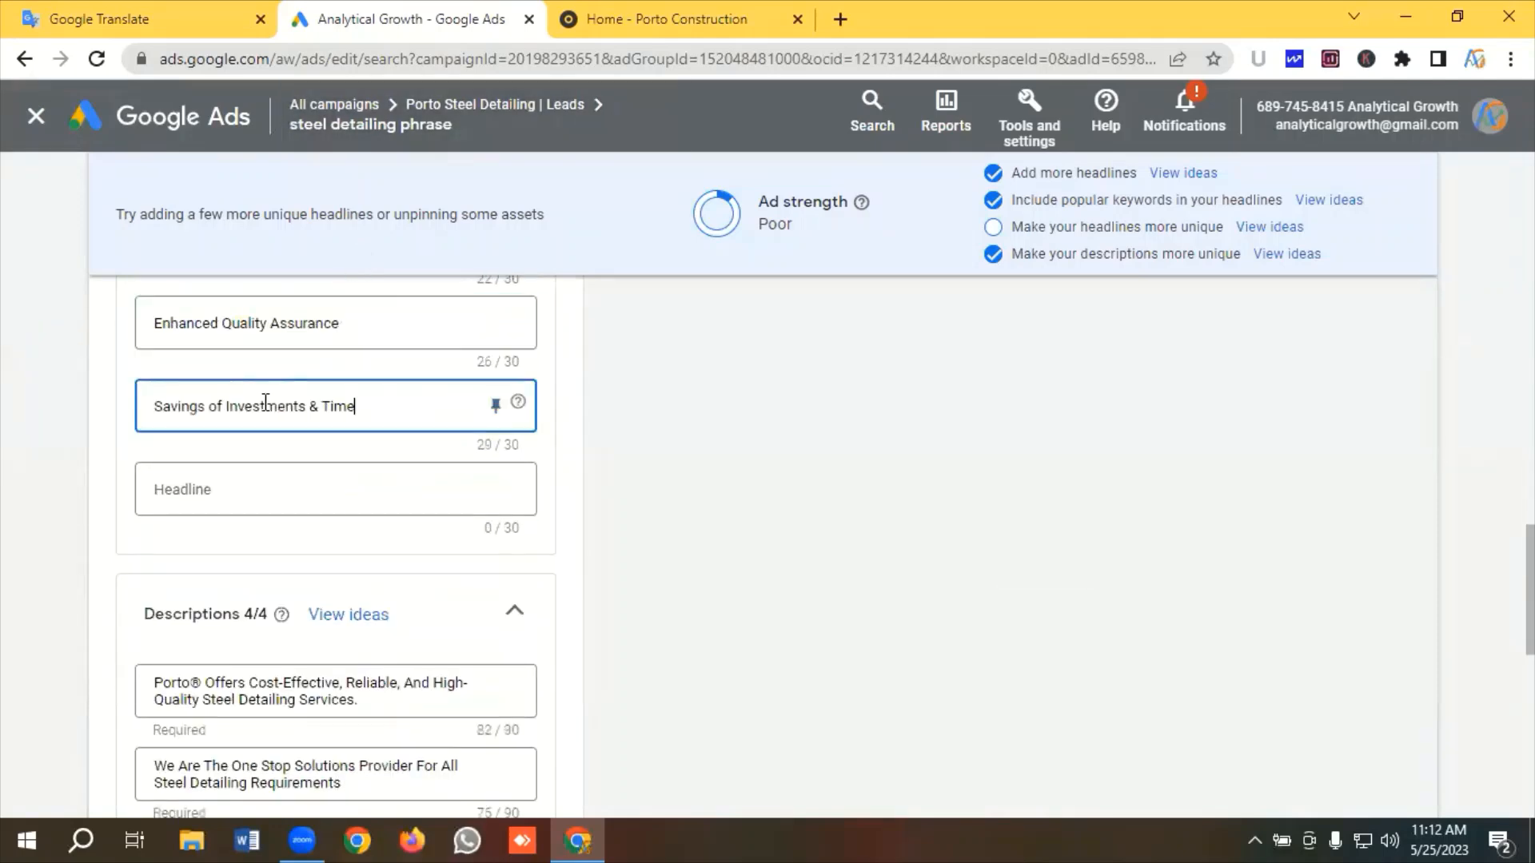
# Copy Contact Us from the Google Translate list into the last empty headline and pin it to position 3
pyautogui.click(181, 11)
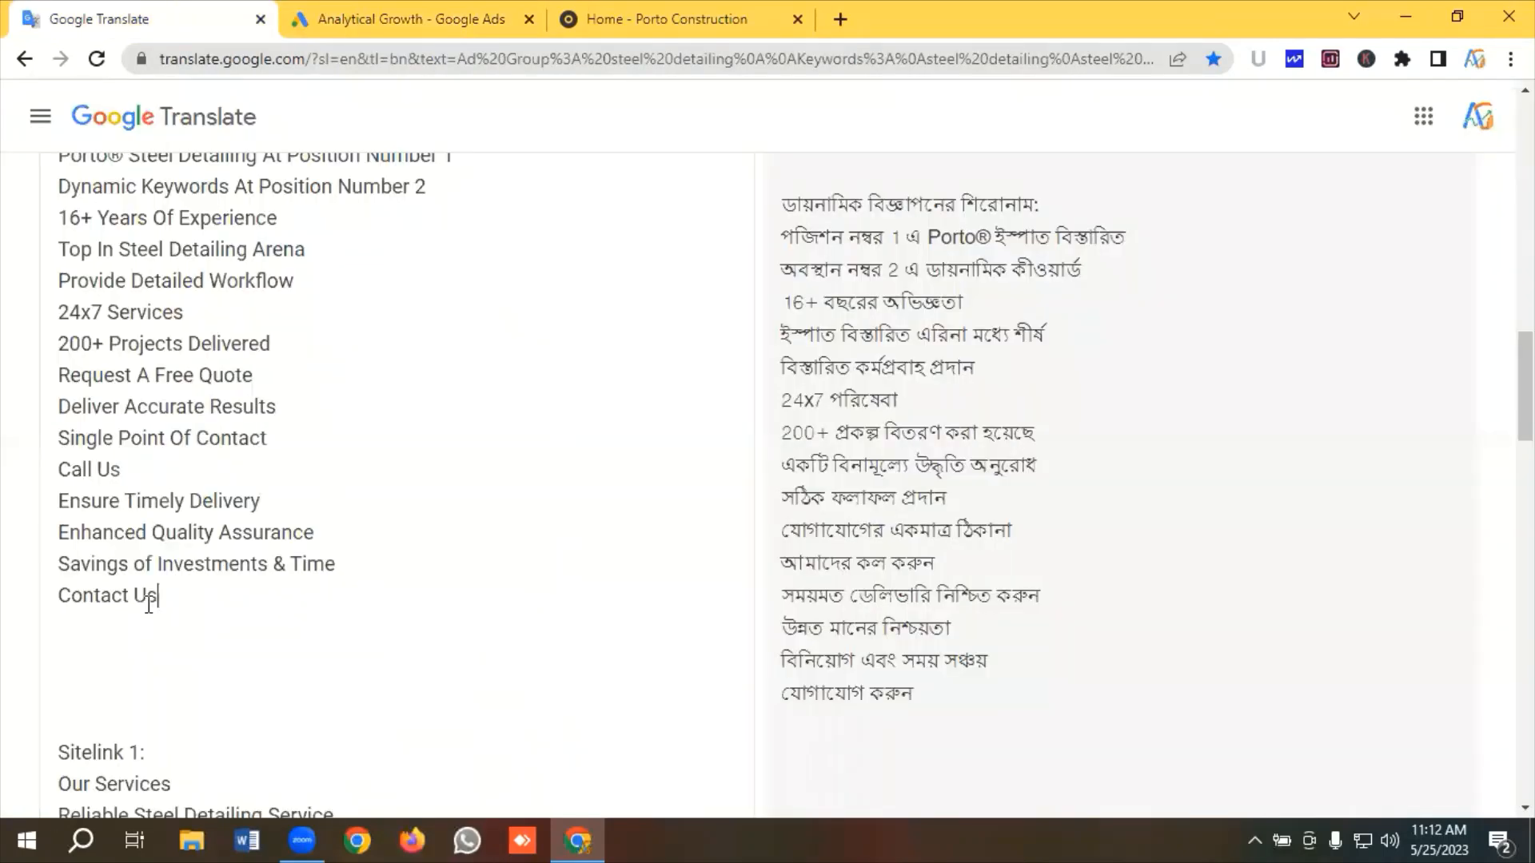
pyautogui.moveTo(202, 605); pyautogui.dragTo(50, 608)
pyautogui.rightClick(113, 605)
pyautogui.click(188, 274)
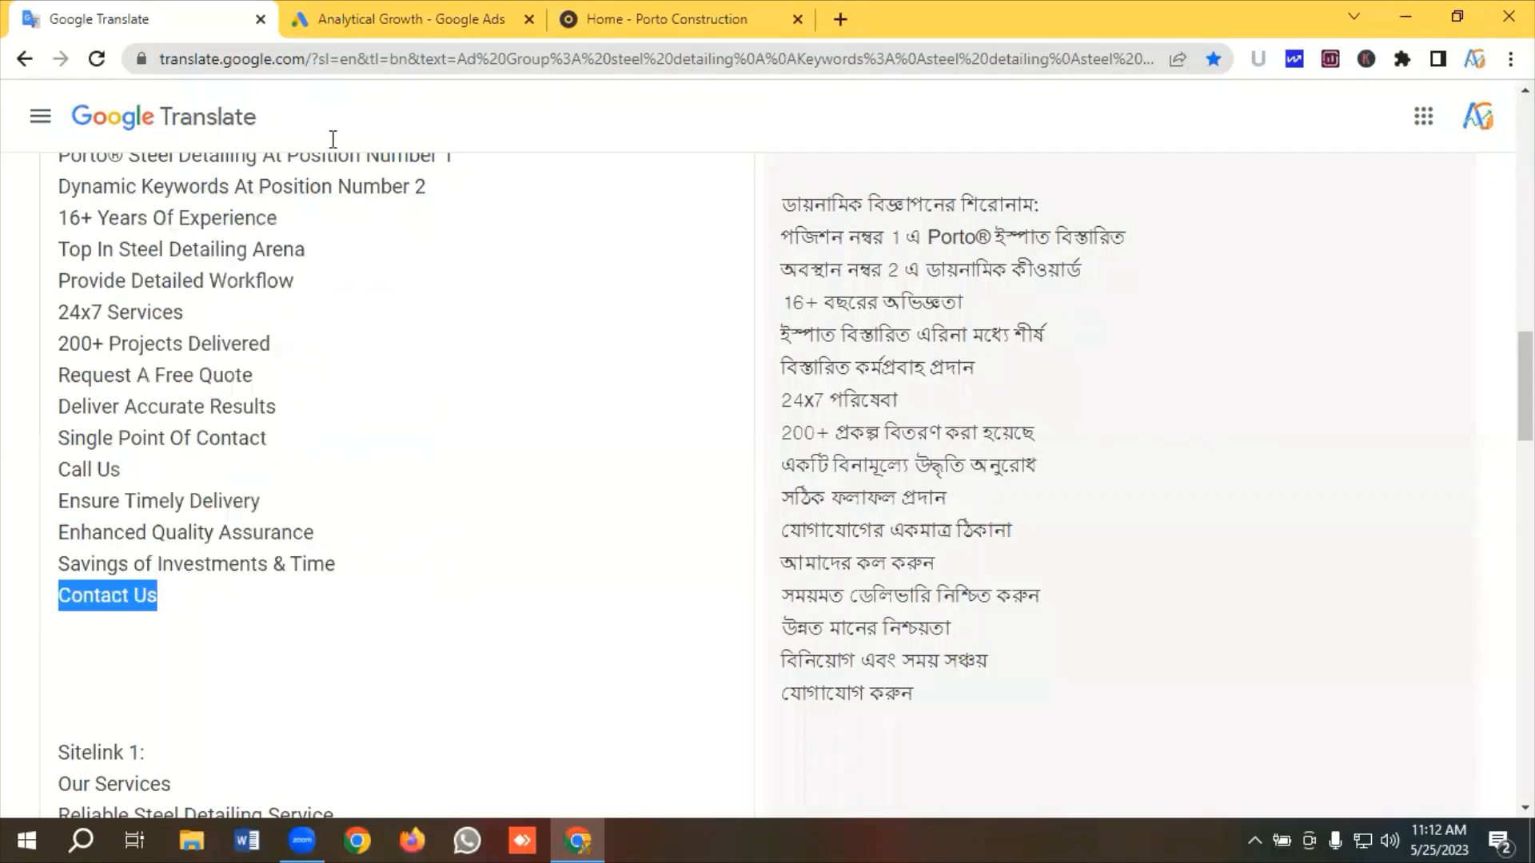
pyautogui.click(397, 16)
pyautogui.click(210, 491)
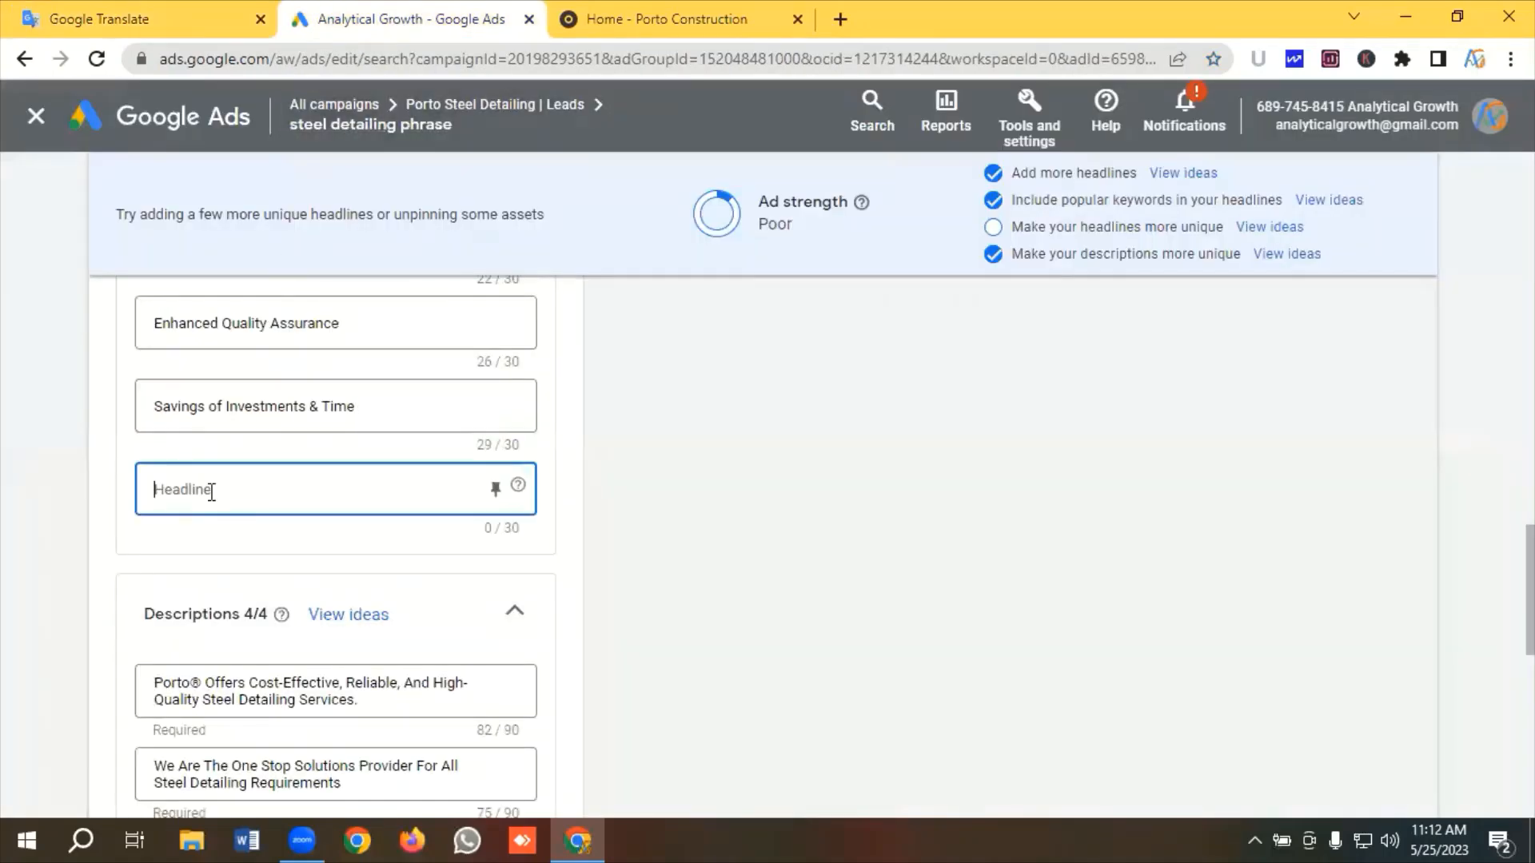
pyautogui.hotkey('ctrl', 'v')
pyautogui.click(496, 490)
pyautogui.click(781, 565)
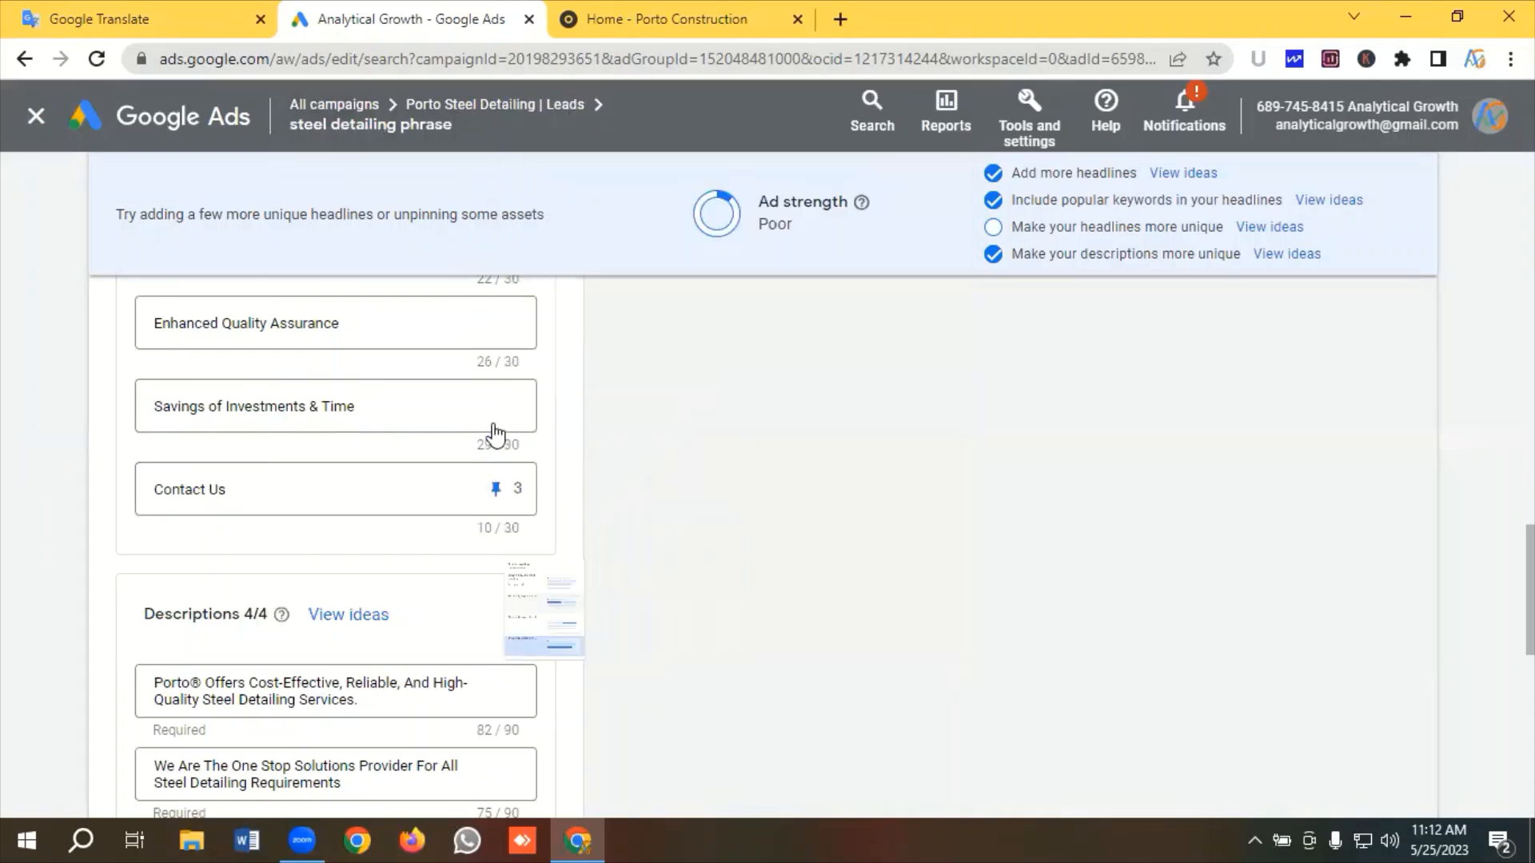
# Pin the headlines Savings of Investments & Time, Enhanced Quality Assurance and Ensure Timely Delivery to position 3
pyautogui.click(496, 406)
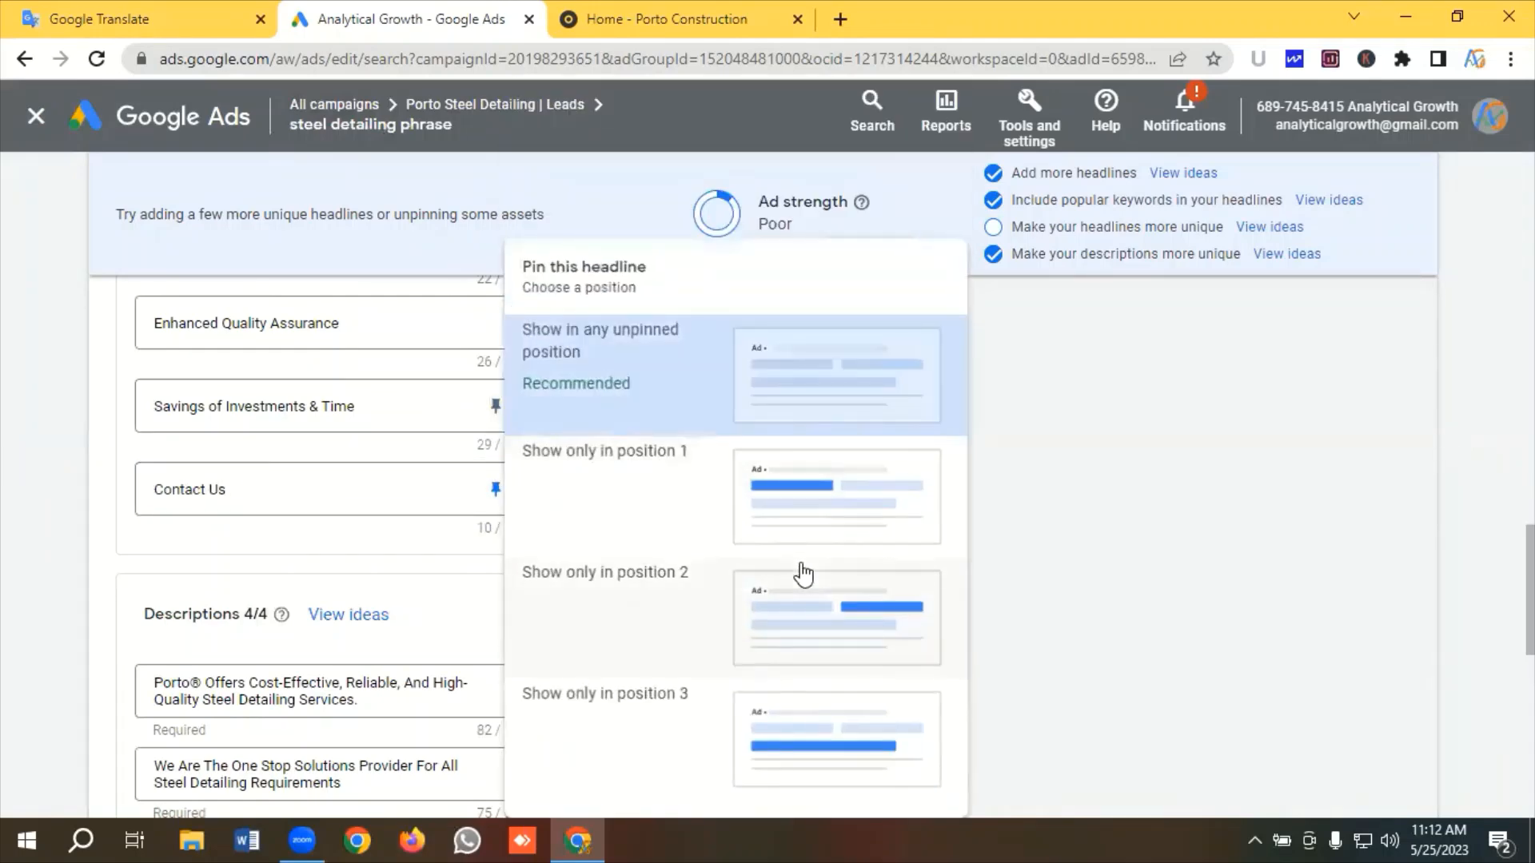
pyautogui.click(803, 574)
pyautogui.scroll(1, 394, 487)
pyautogui.click(496, 435)
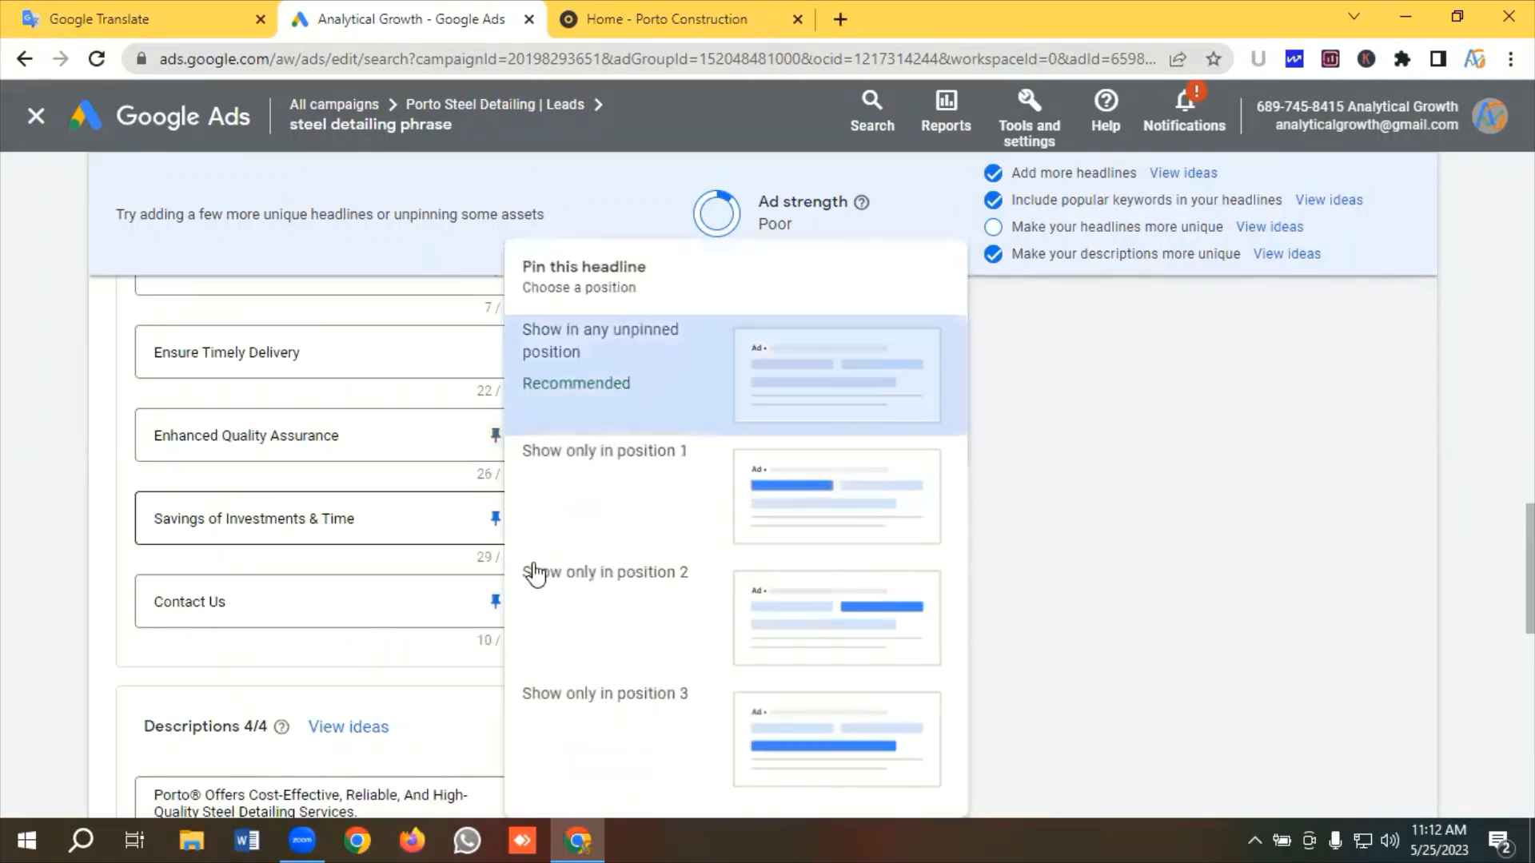
pyautogui.click(782, 733)
pyautogui.scroll(1, 408, 515)
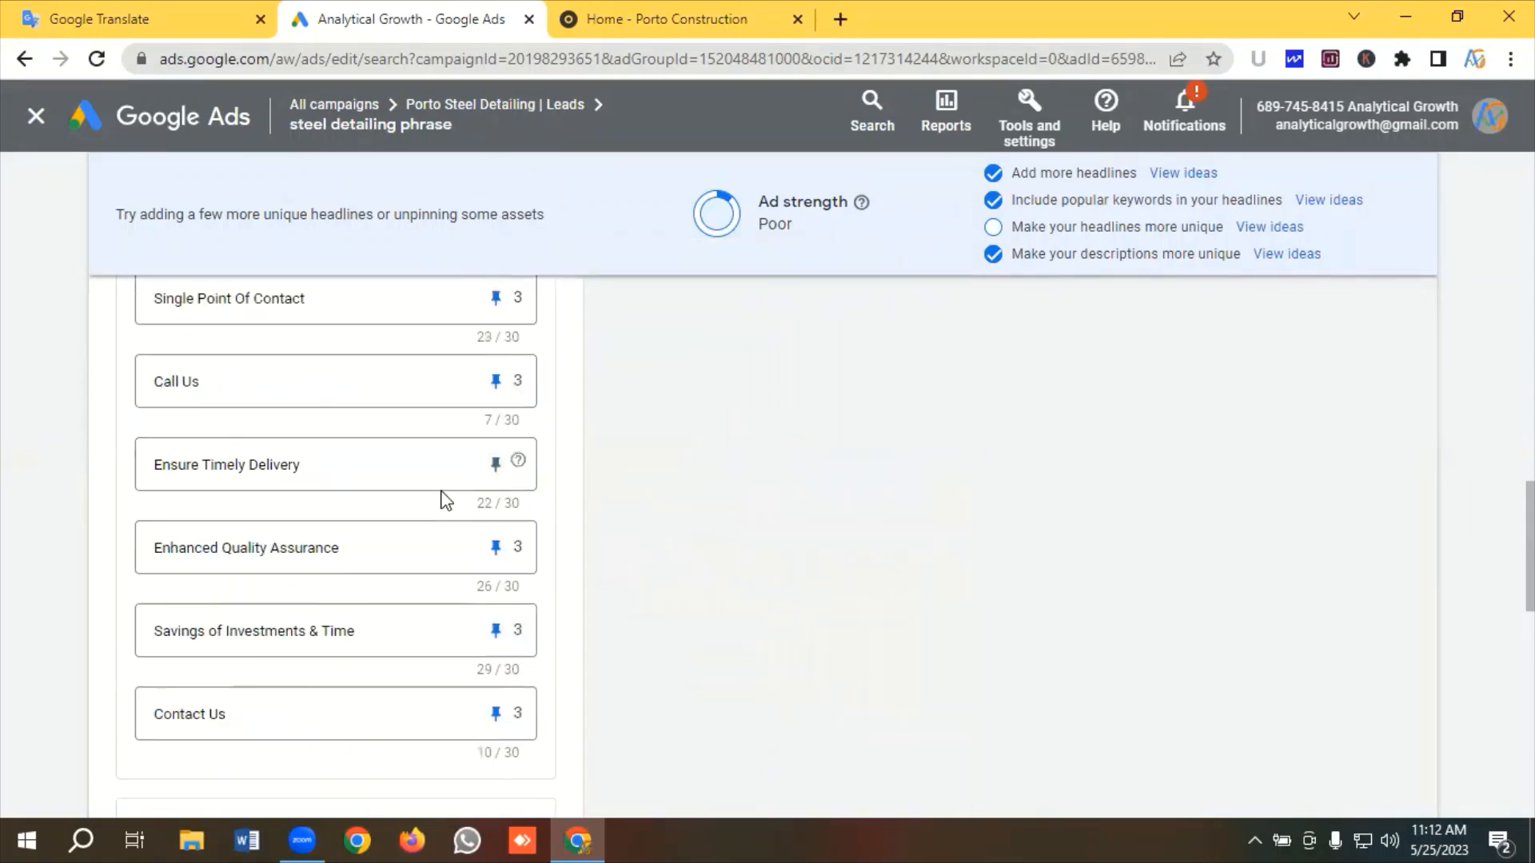
pyautogui.click(496, 464)
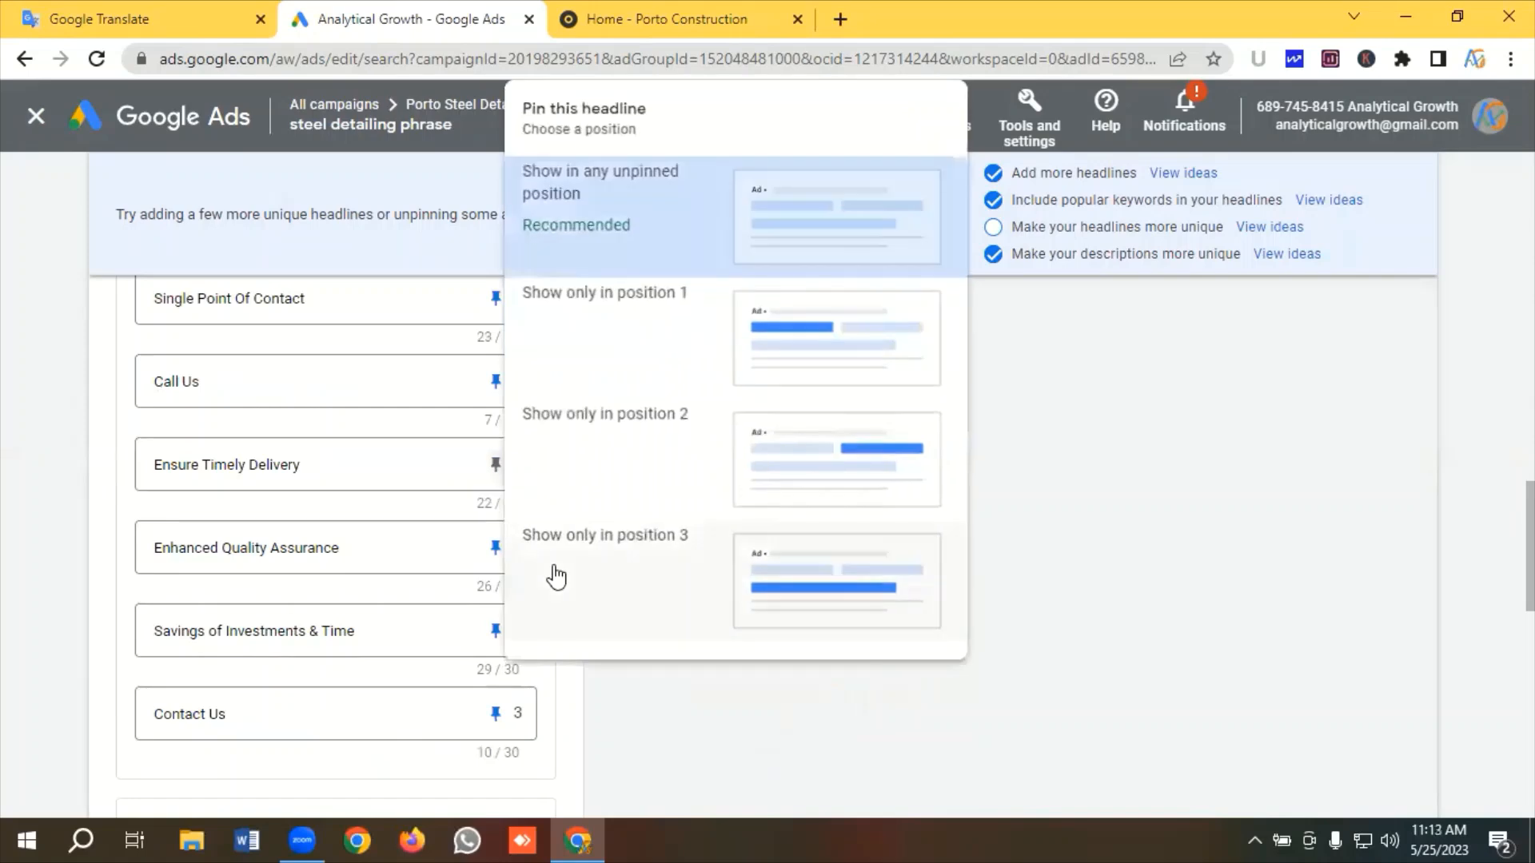
pyautogui.click(555, 575)
# Check the ad preview, headlines, descriptions and sitelinks of the dynamic keyword ad, and save the ad
pyautogui.scroll(10, 459, 523)
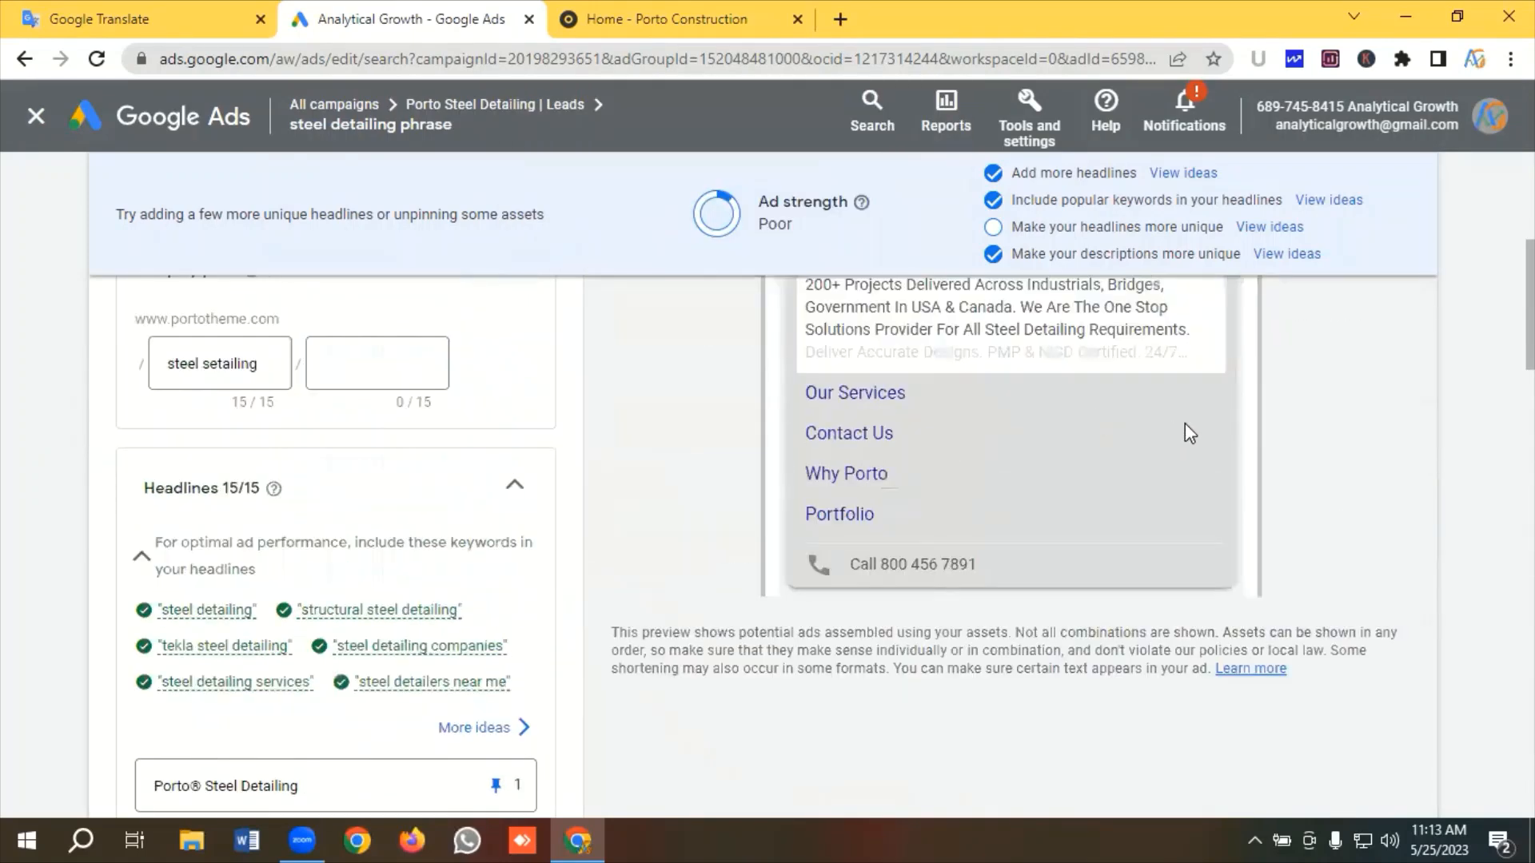
pyautogui.scroll(3, 1158, 424)
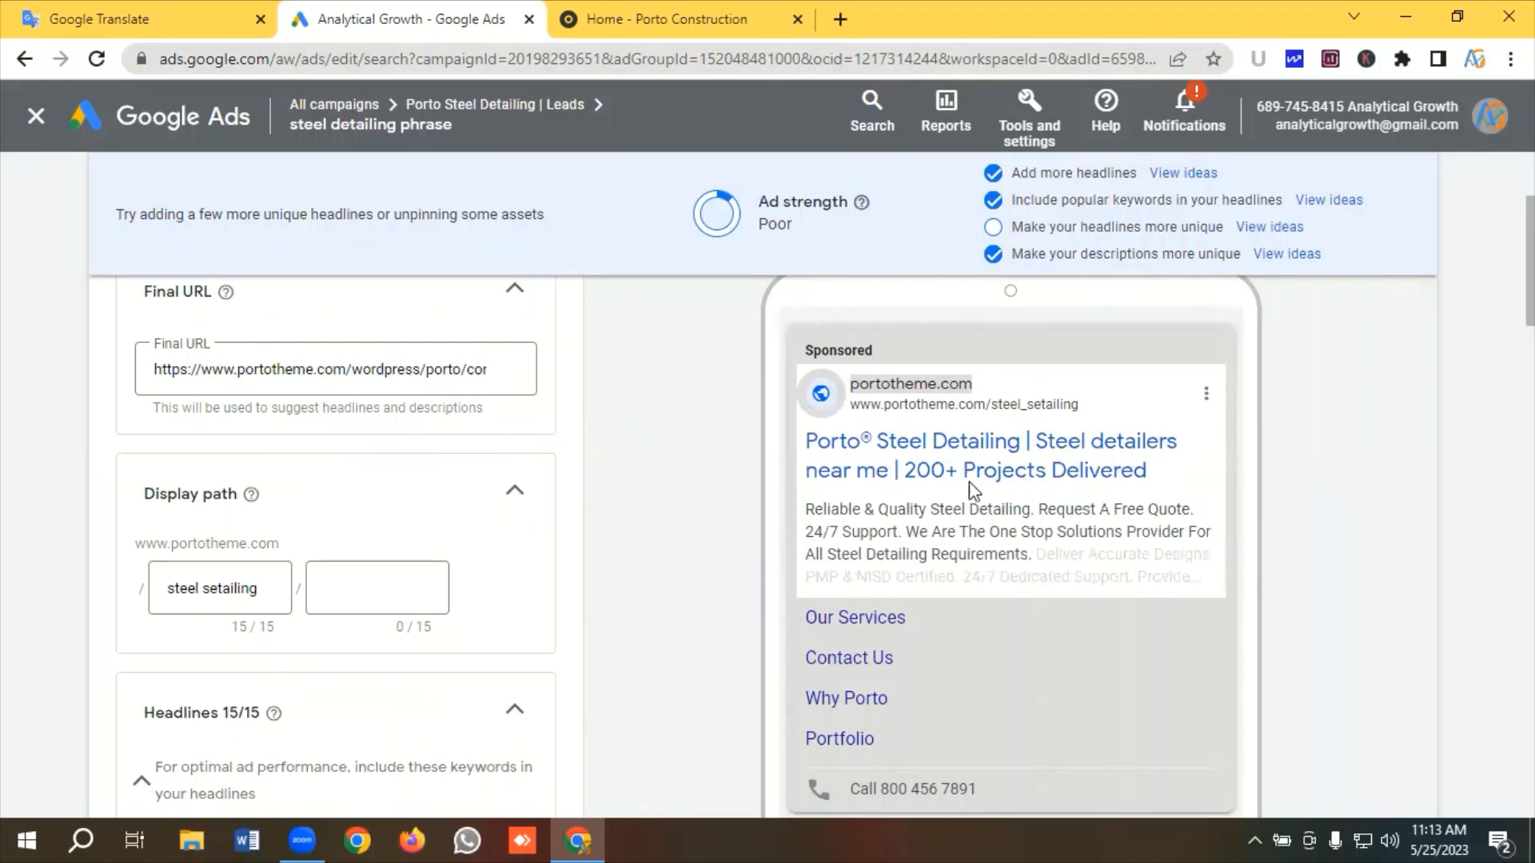
pyautogui.scroll(-18, 252, 543)
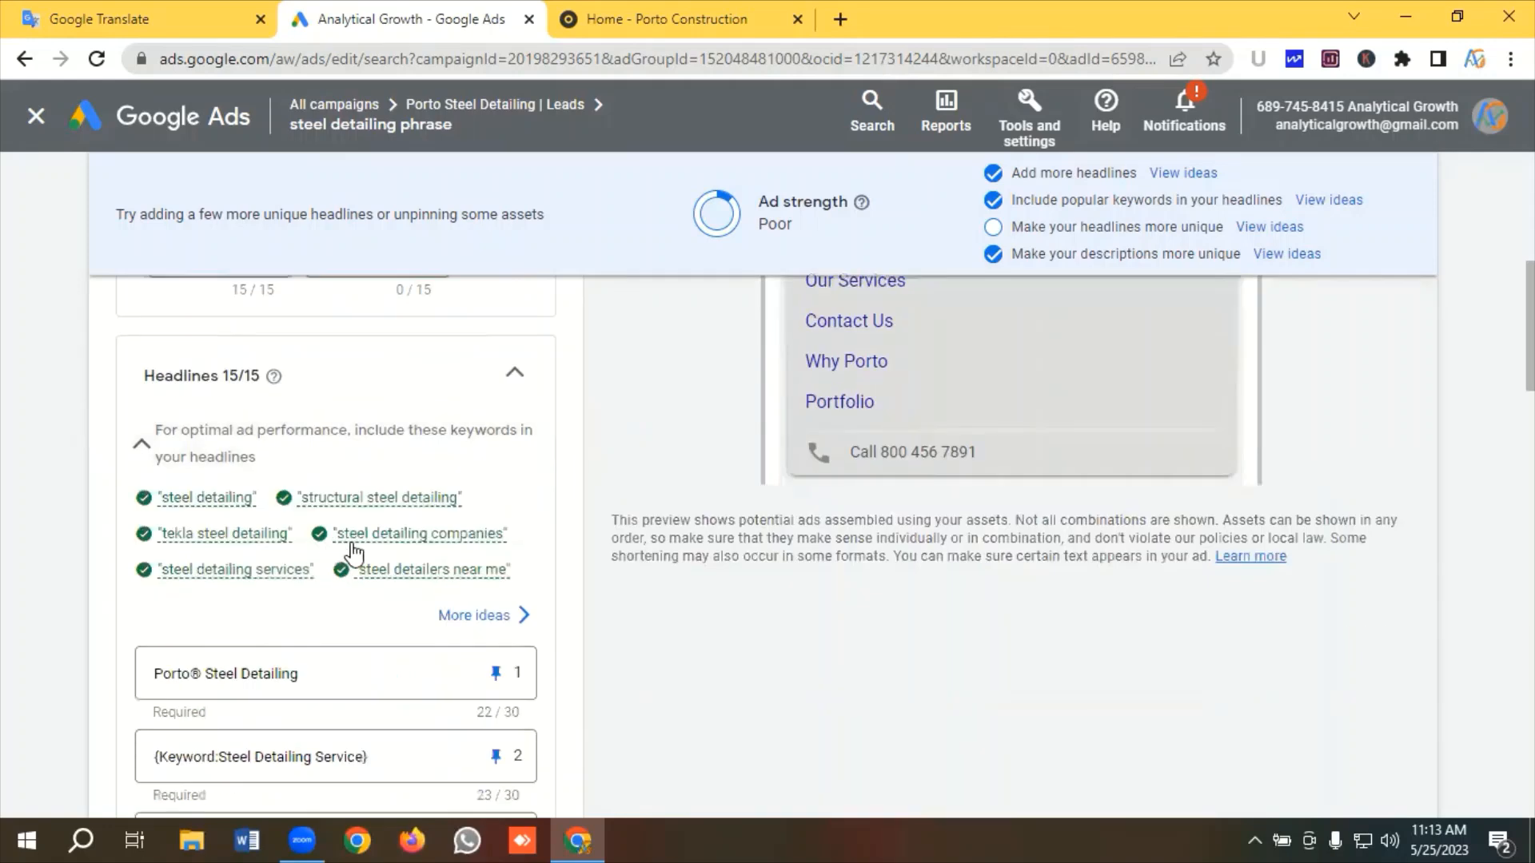
pyautogui.scroll(-10, 353, 544)
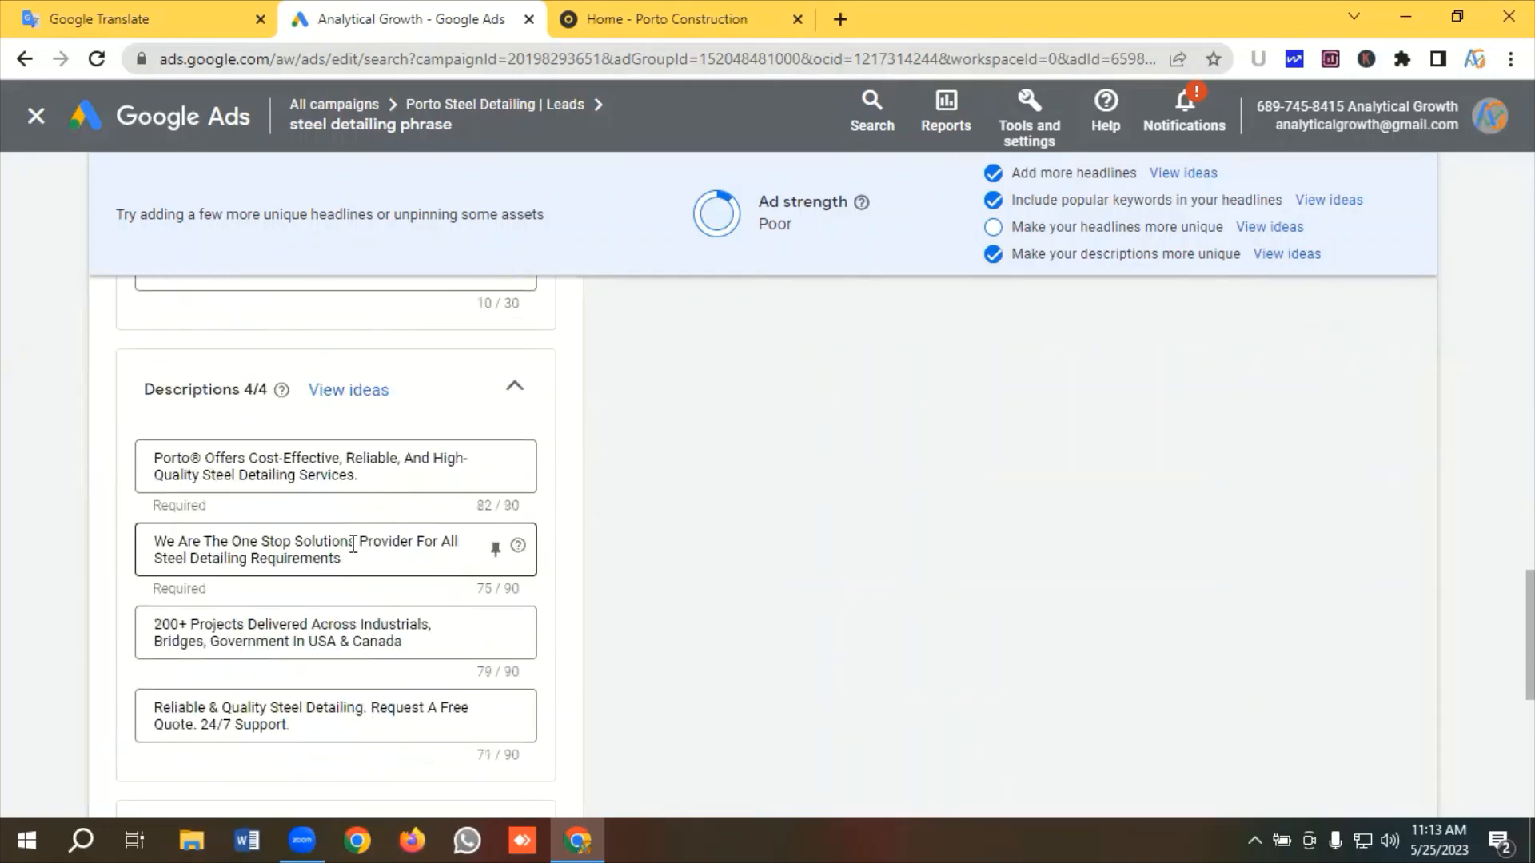
pyautogui.scroll(-1, 355, 553)
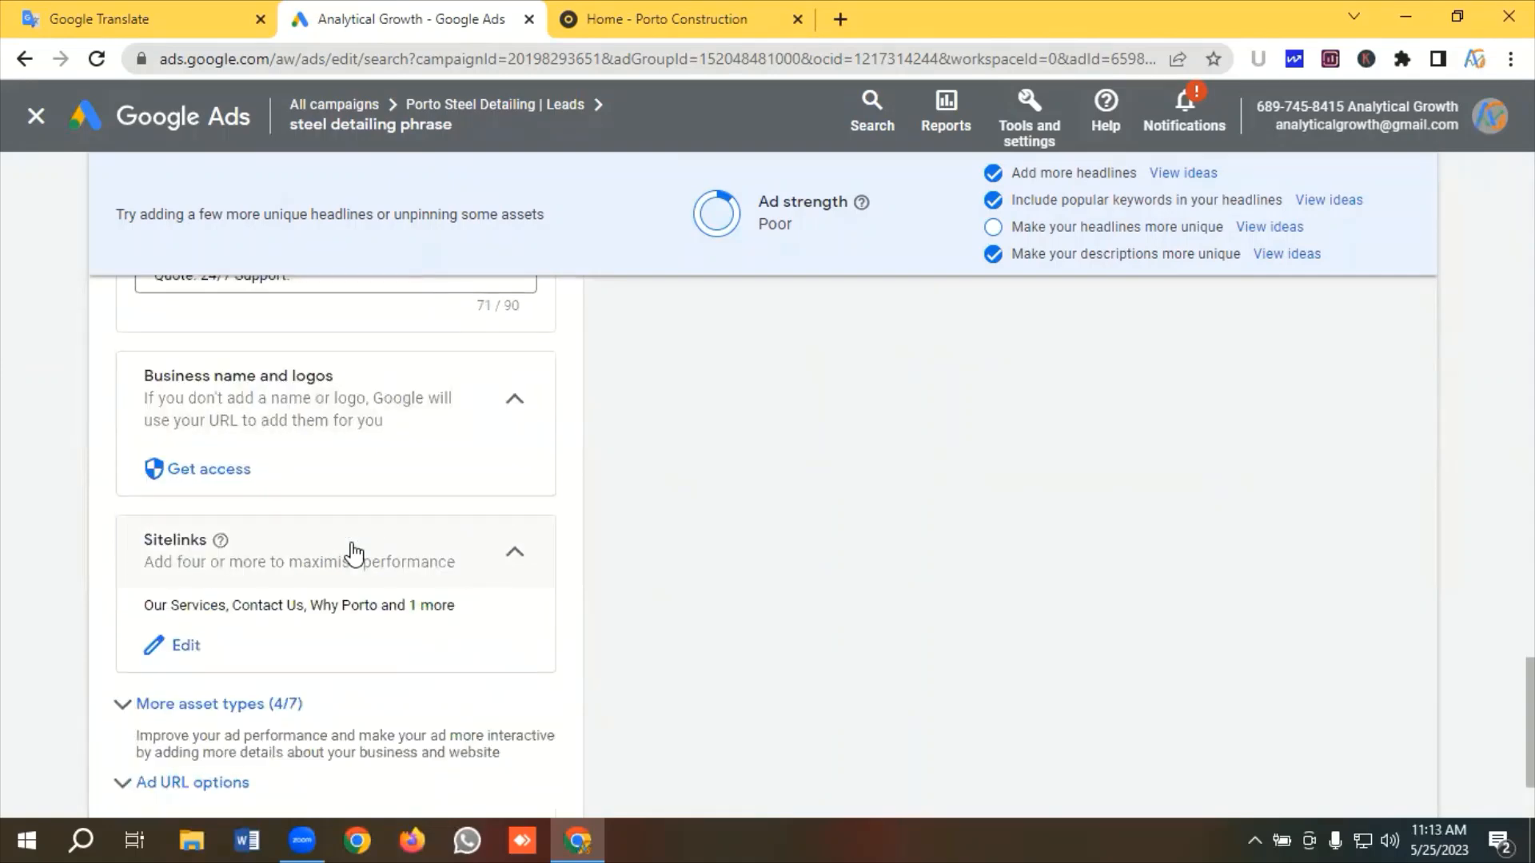
pyautogui.scroll(-1, 356, 552)
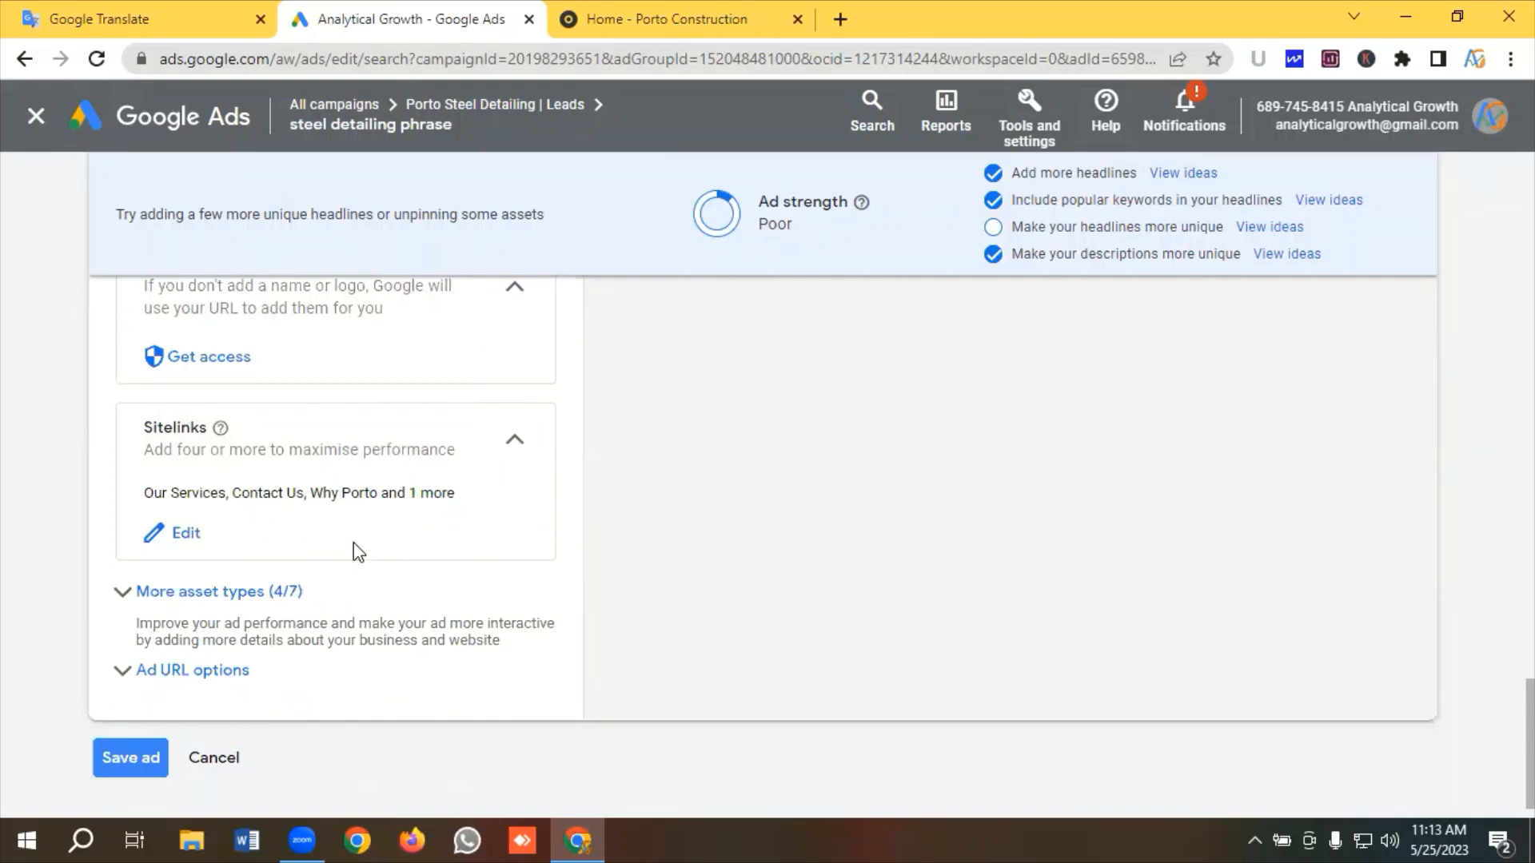
pyautogui.click(128, 759)
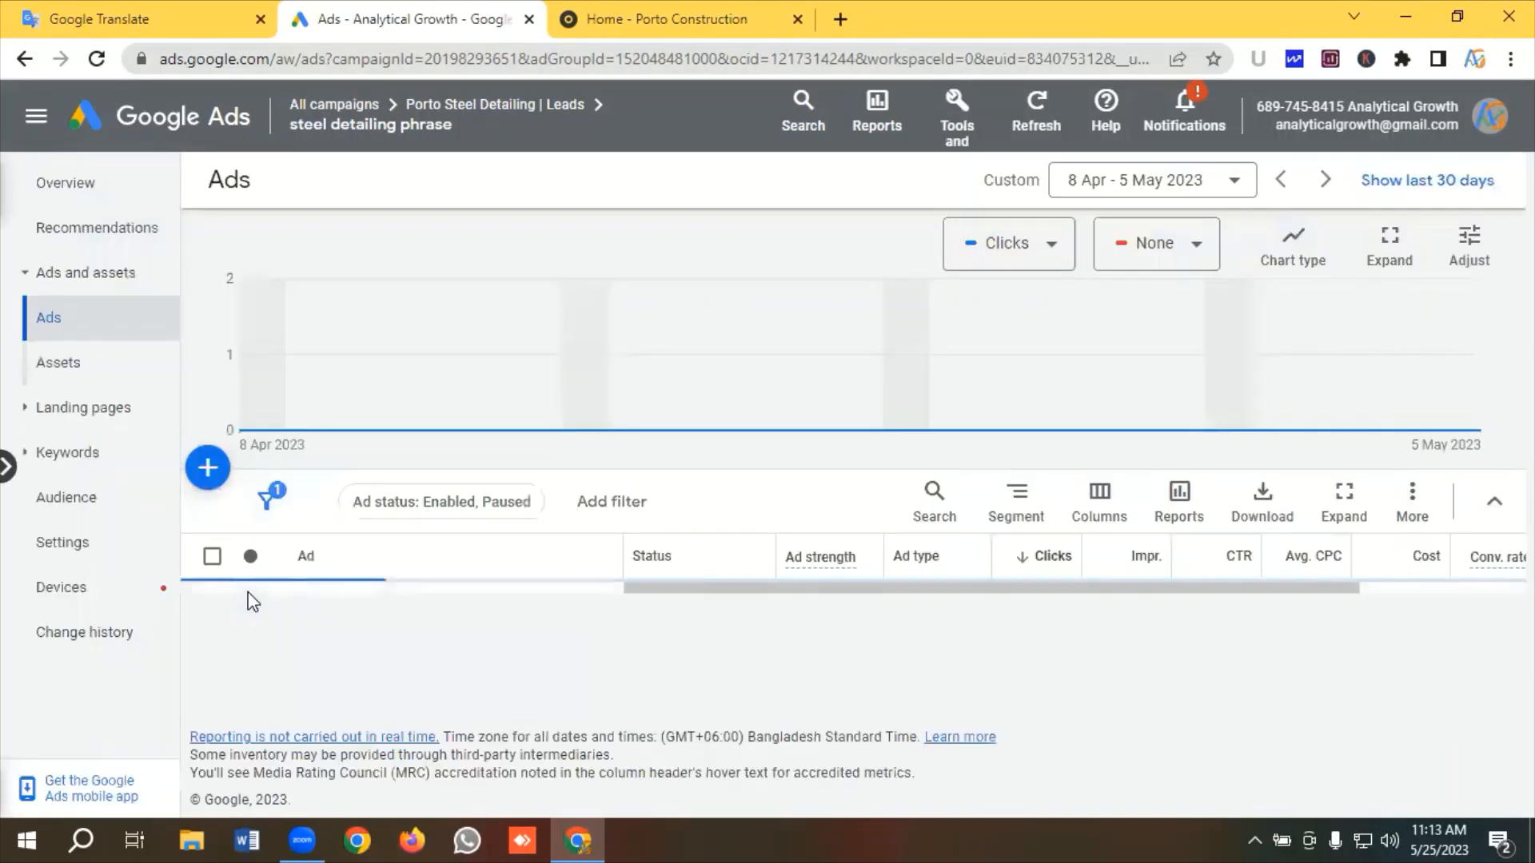
# Look over the ad group's ads, and open the list of all campaigns to find Porto Steel Detailing | Leads
pyautogui.scroll(-3, 396, 520)
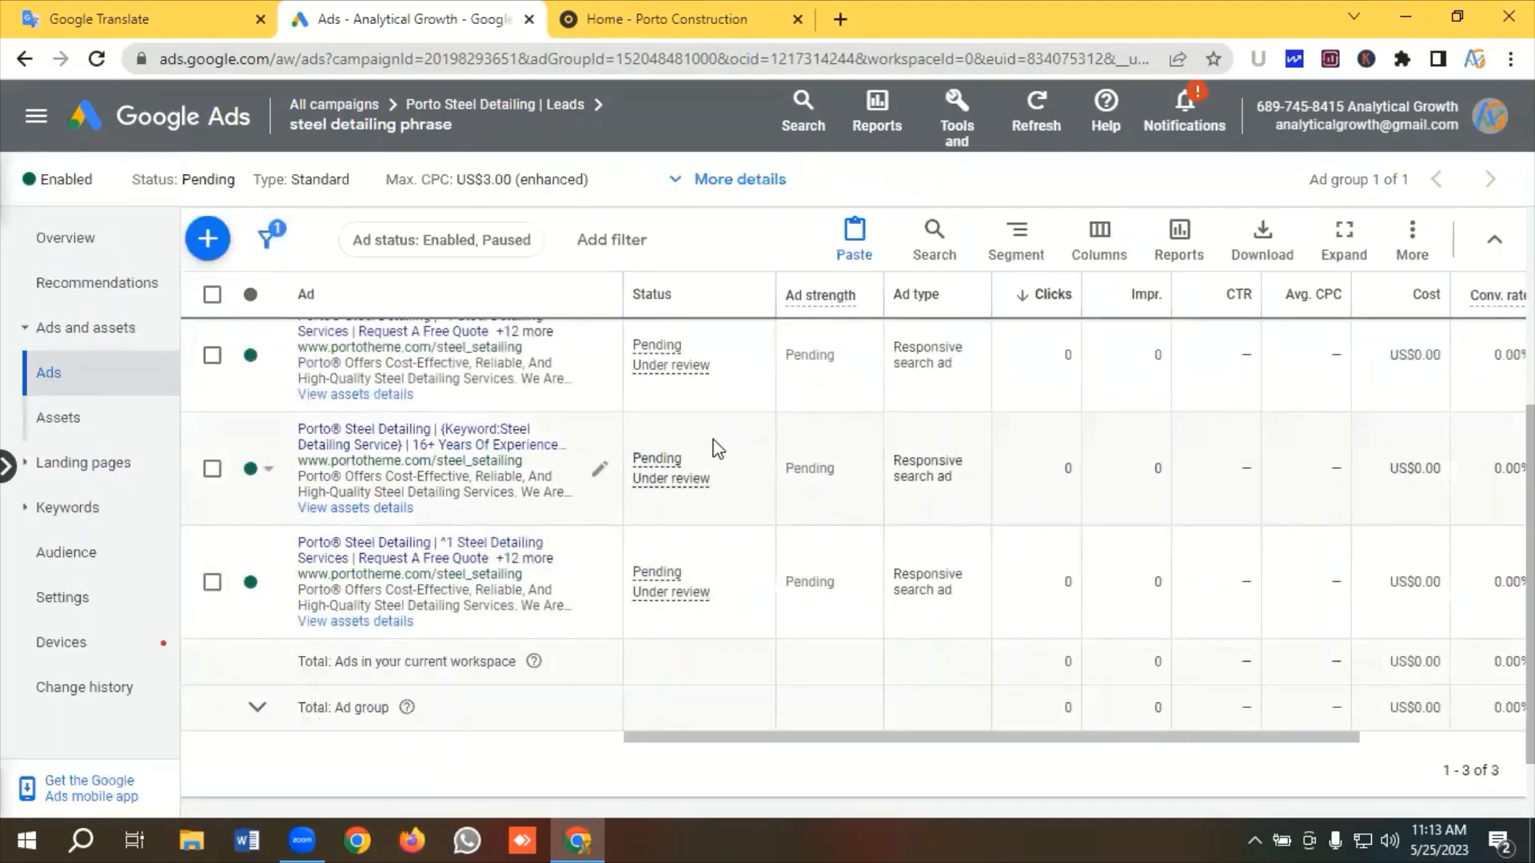
pyautogui.scroll(1, 544, 552)
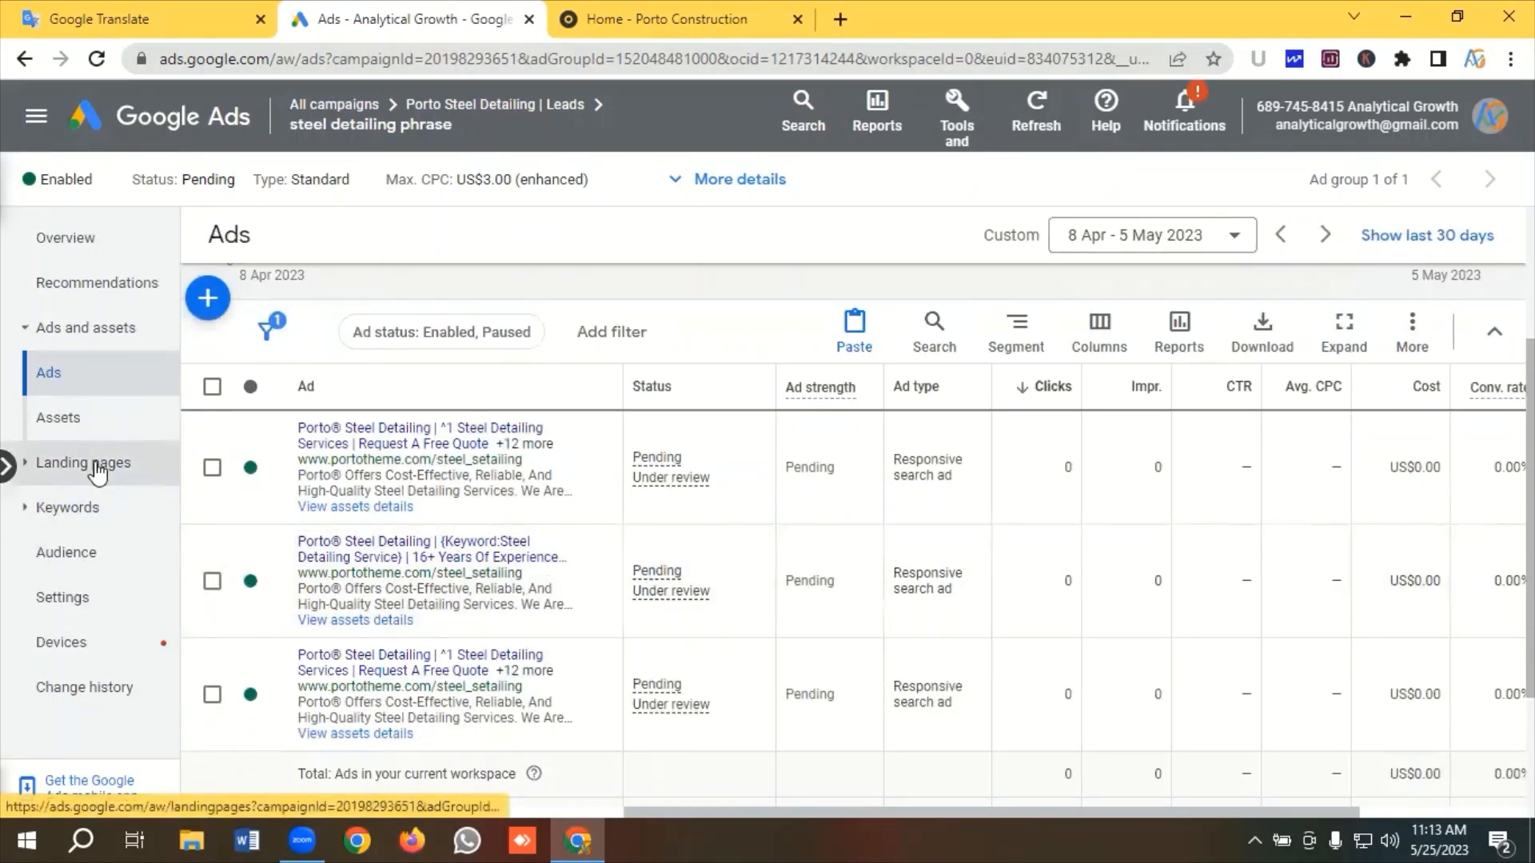
pyautogui.click(361, 108)
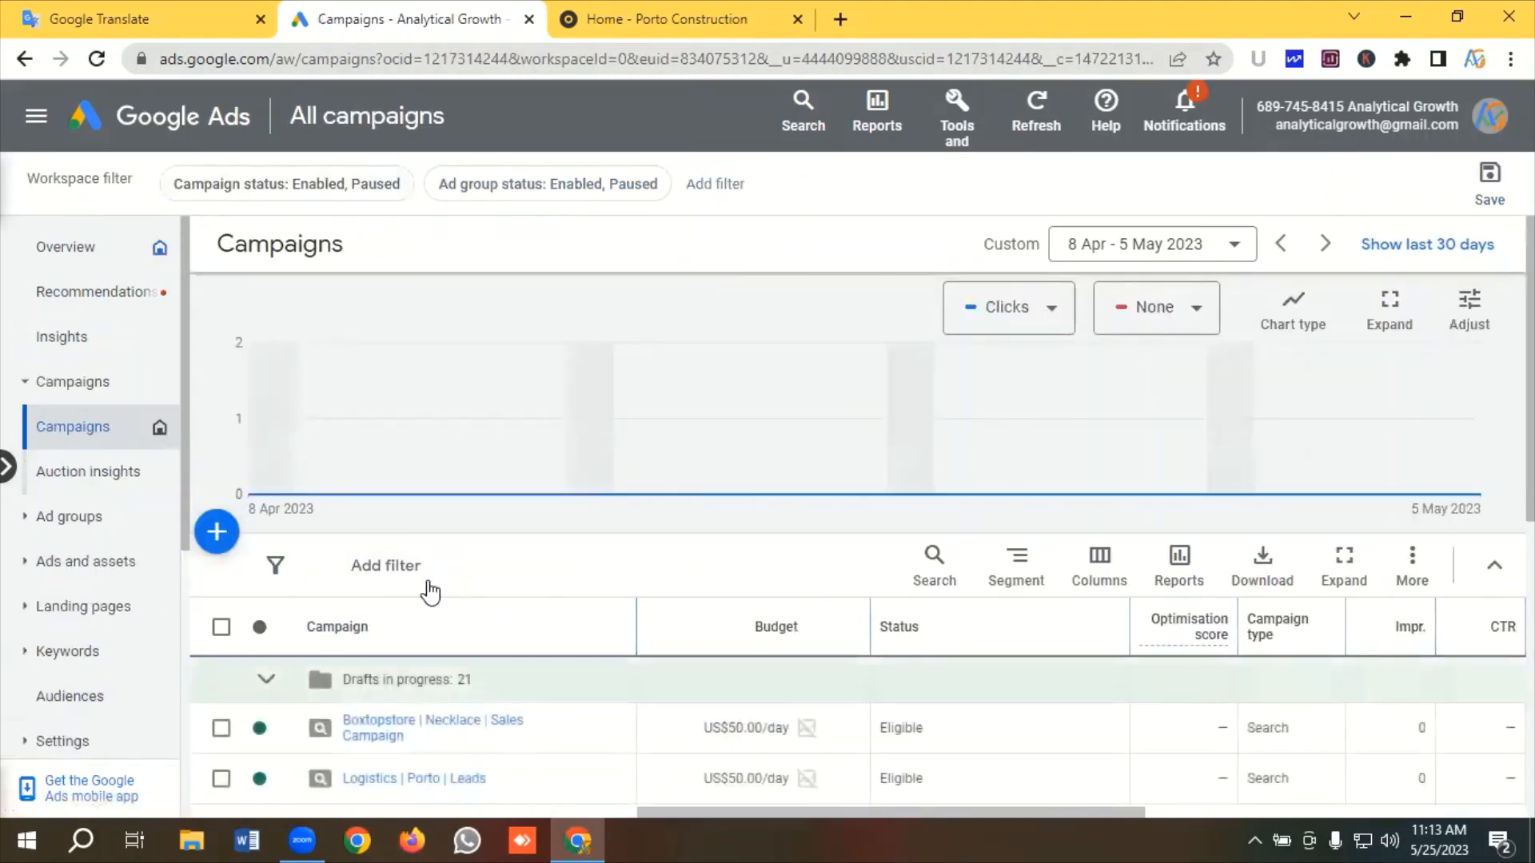
pyautogui.scroll(-4, 429, 592)
pyautogui.scroll(-2, 432, 592)
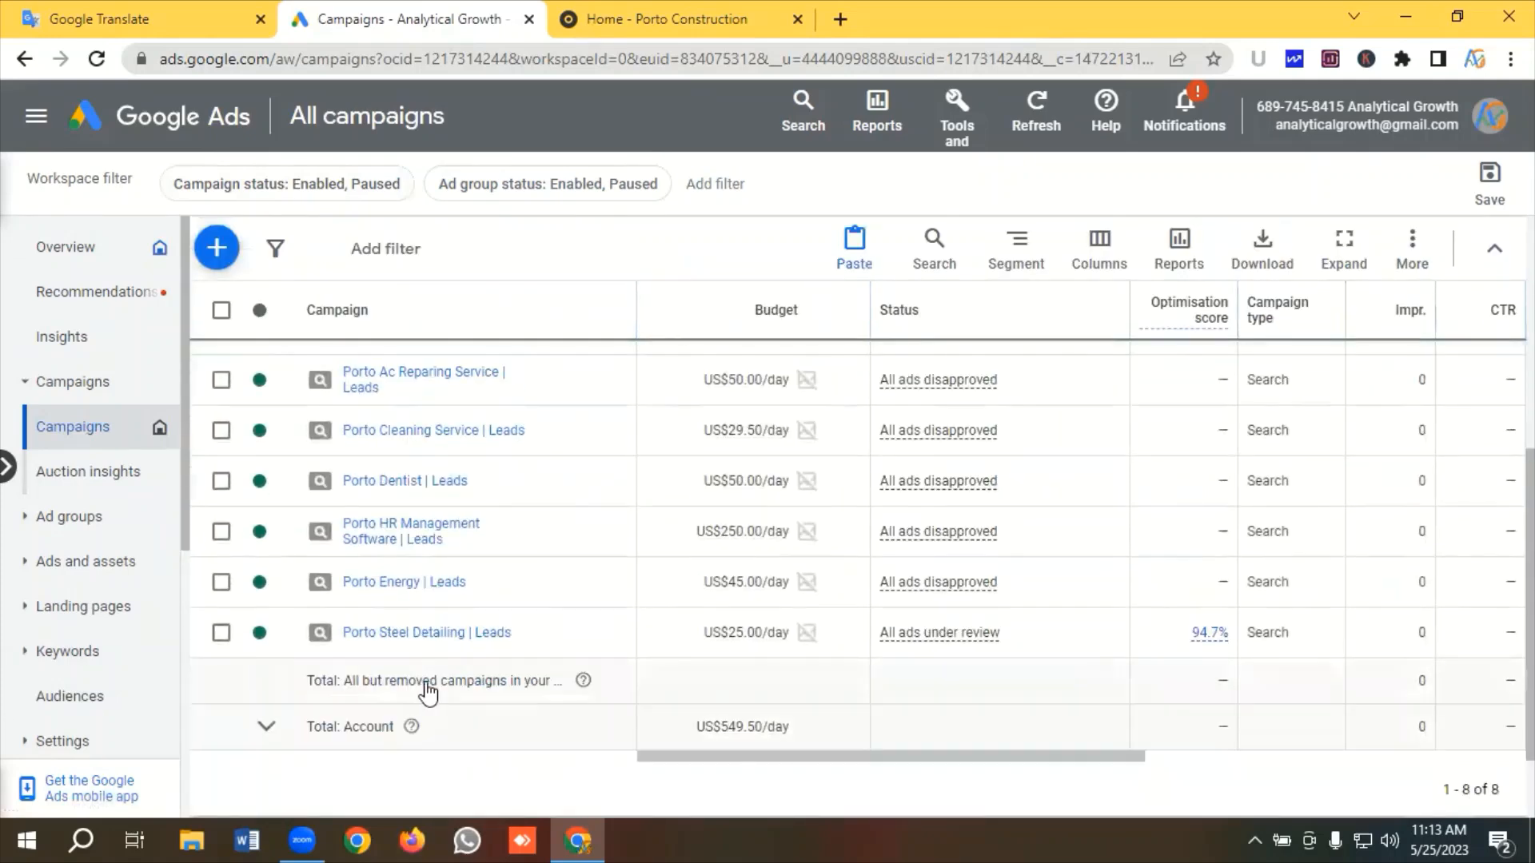
# Open the Porto Steel Detailing | Leads campaign and copy its steel detailing phrase ad group
pyautogui.click(409, 637)
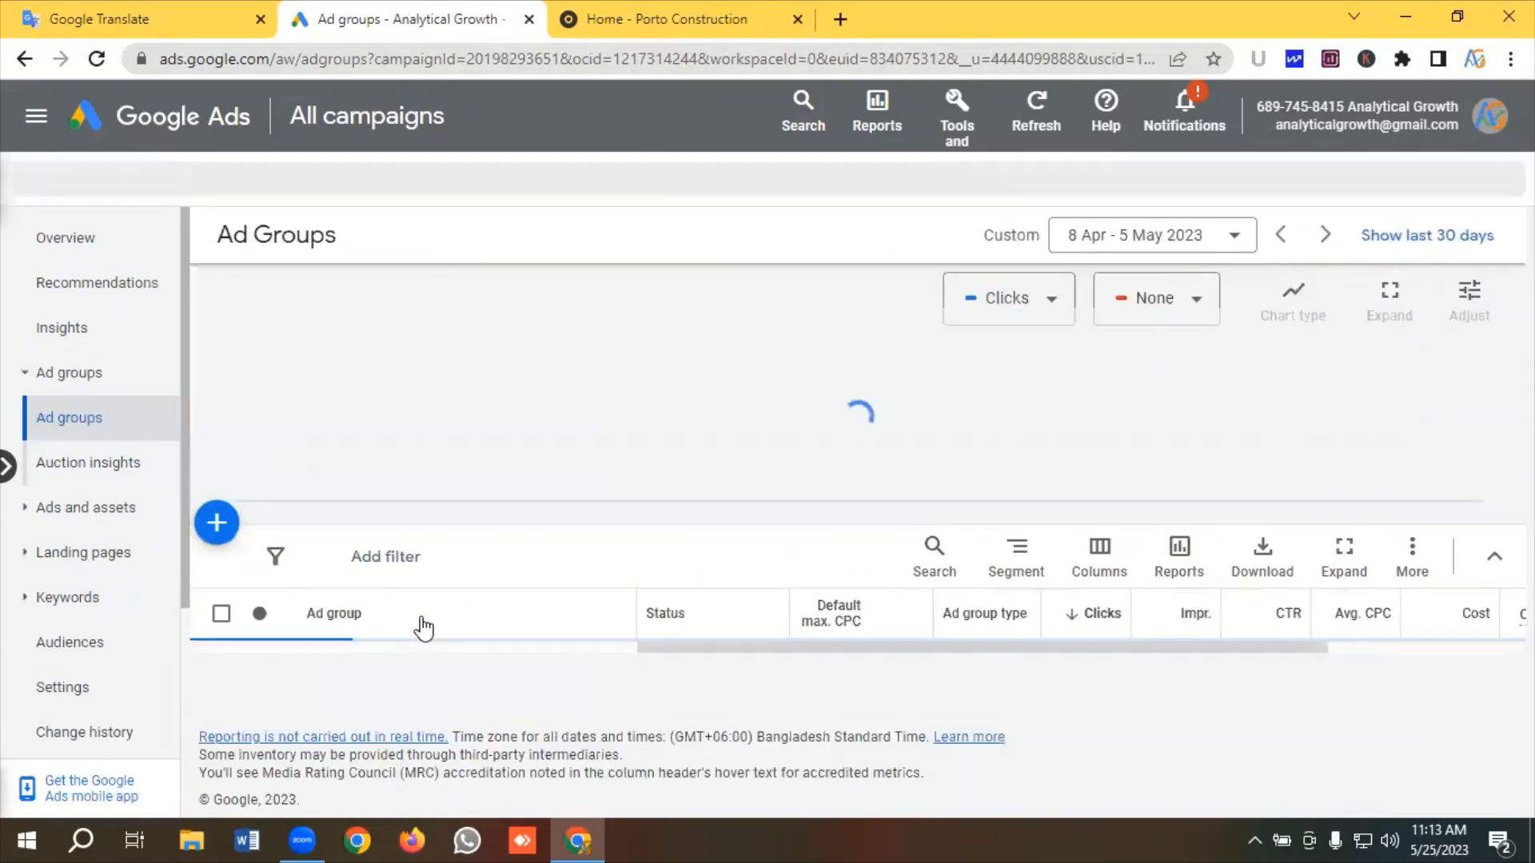
pyautogui.scroll(-2, 430, 618)
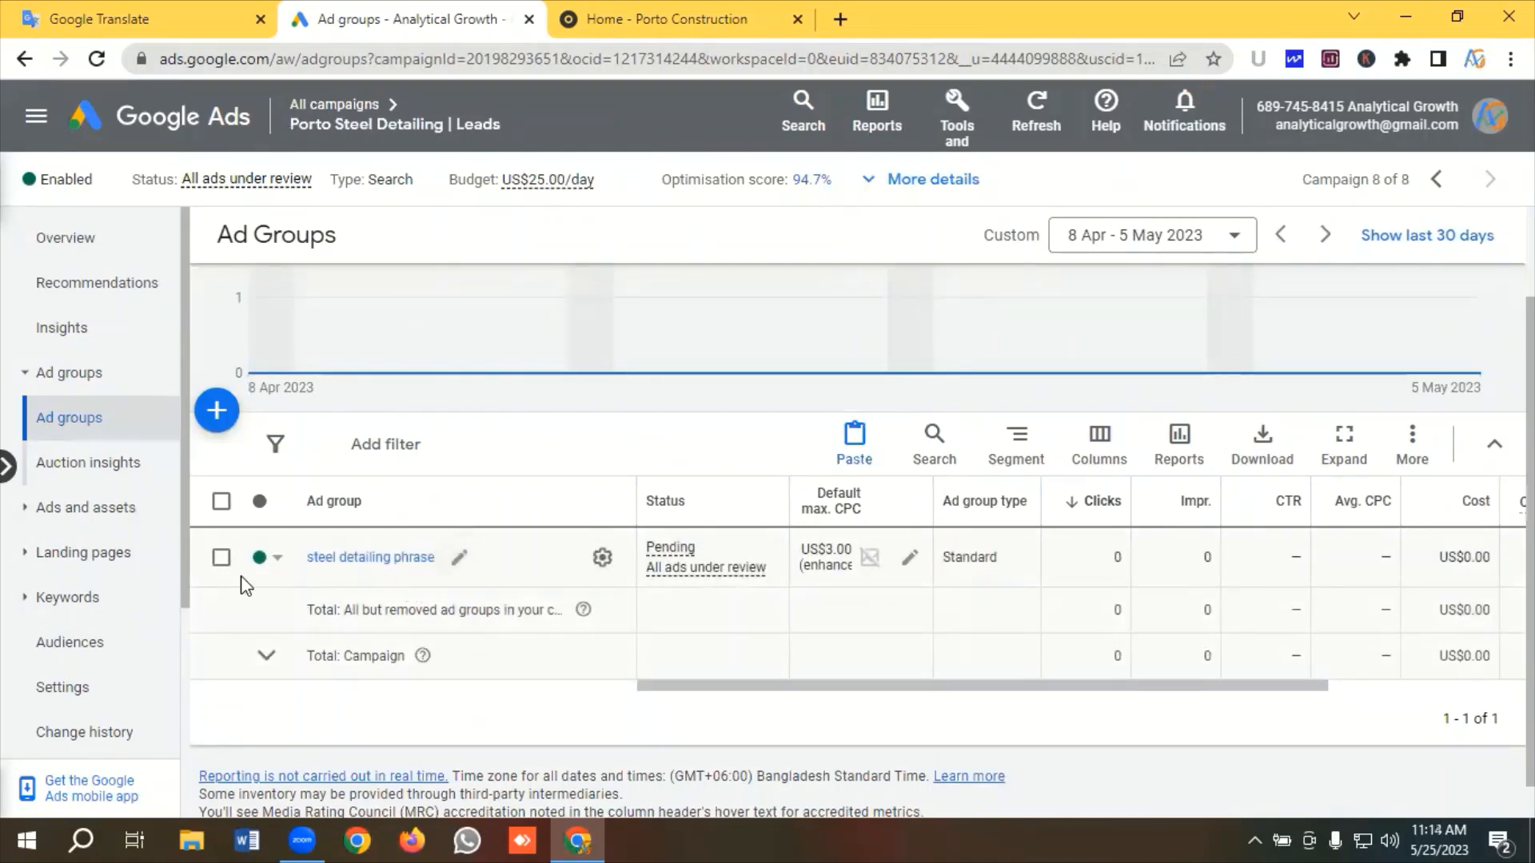
pyautogui.click(221, 558)
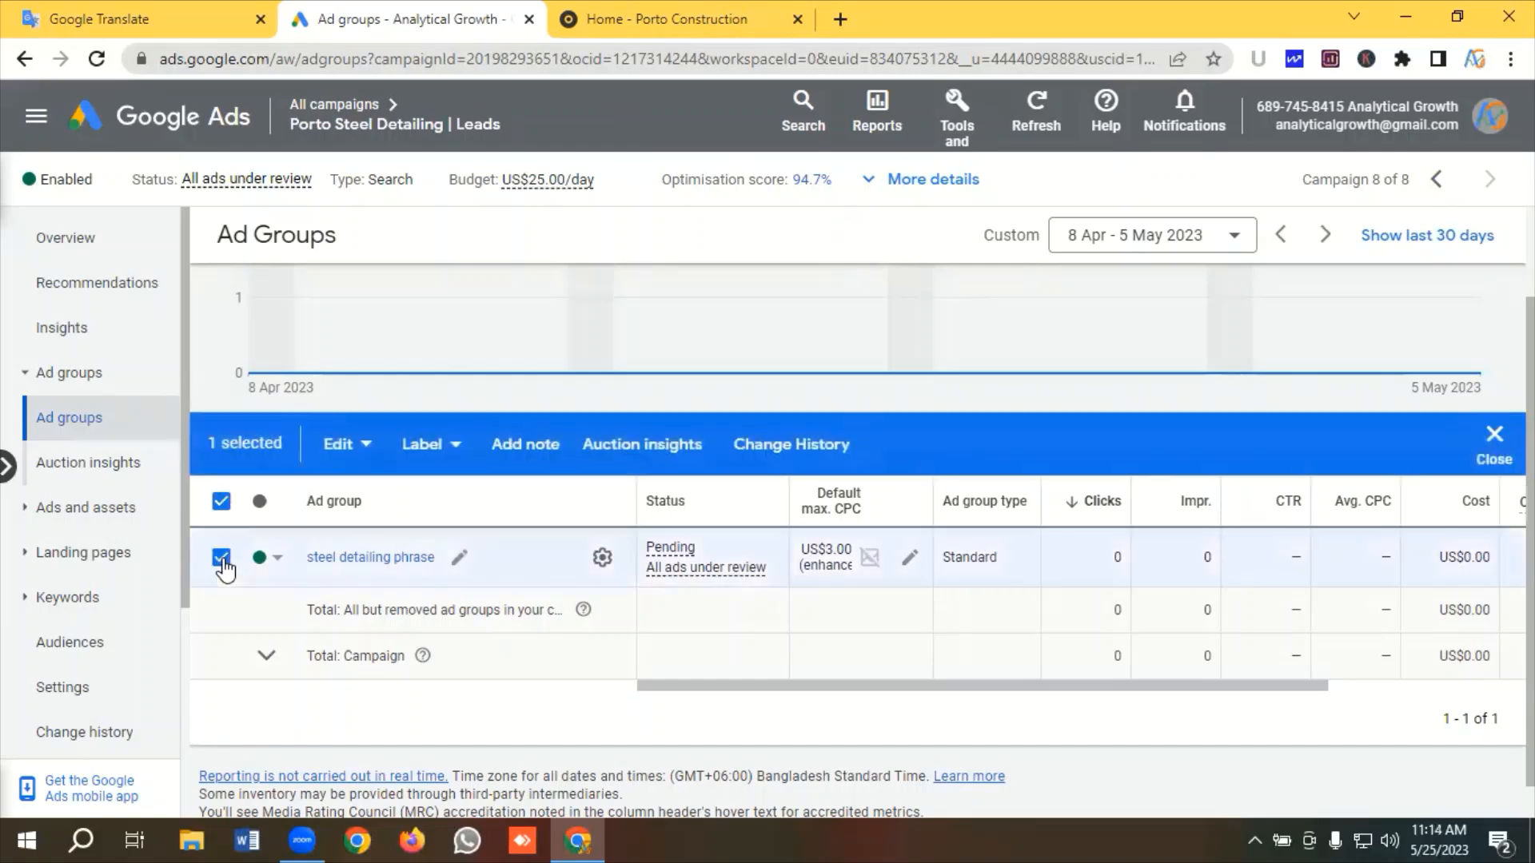
pyautogui.click(342, 445)
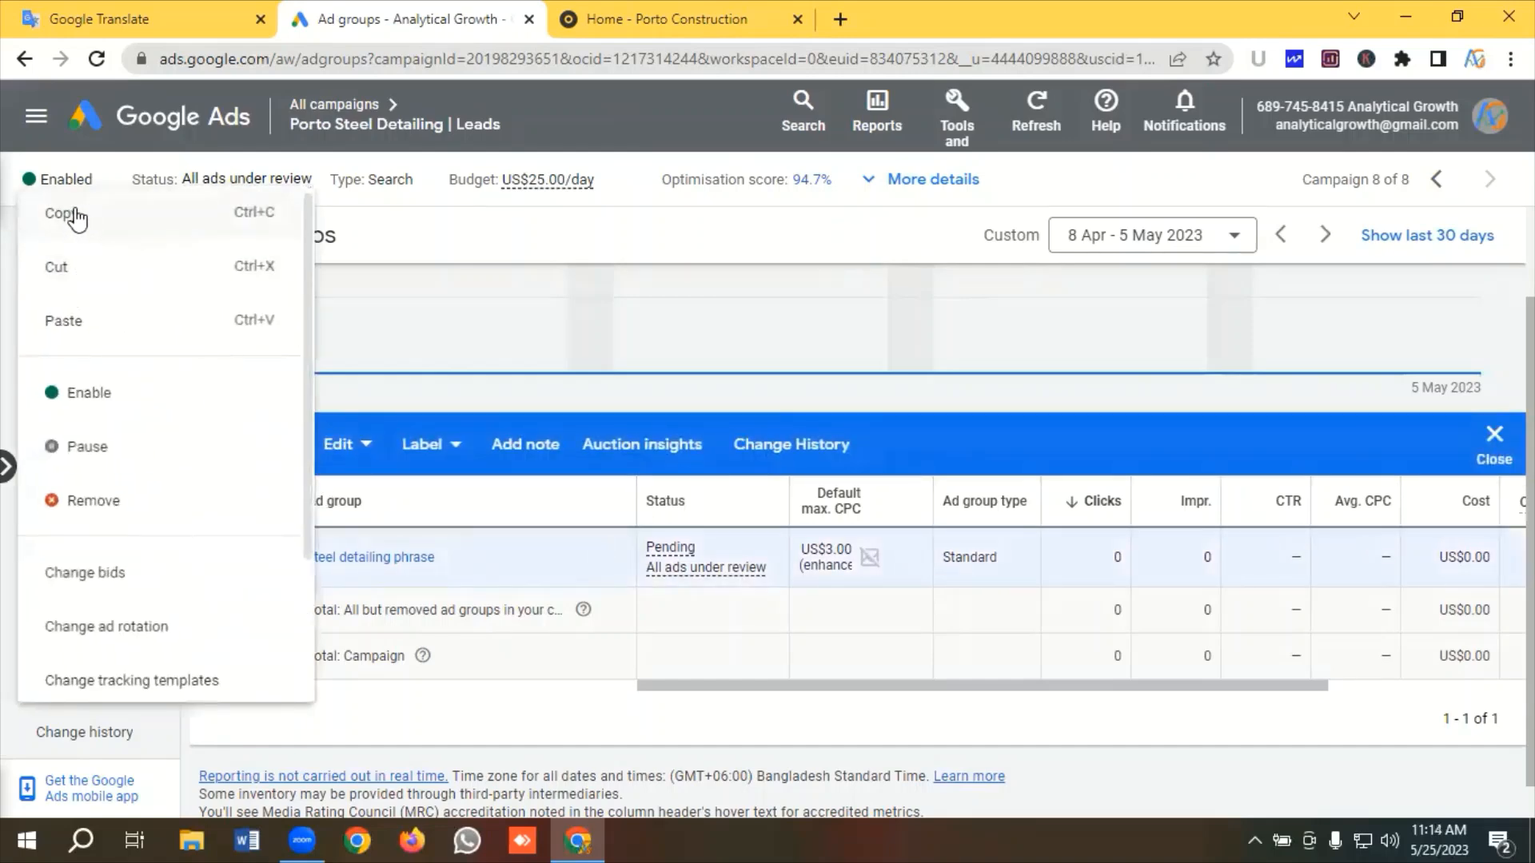
pyautogui.click(72, 214)
# Paste the copied ad group into the Porto Steel Detailing | Leads campaign, with new ad groups paused after pasting
pyautogui.click(335, 445)
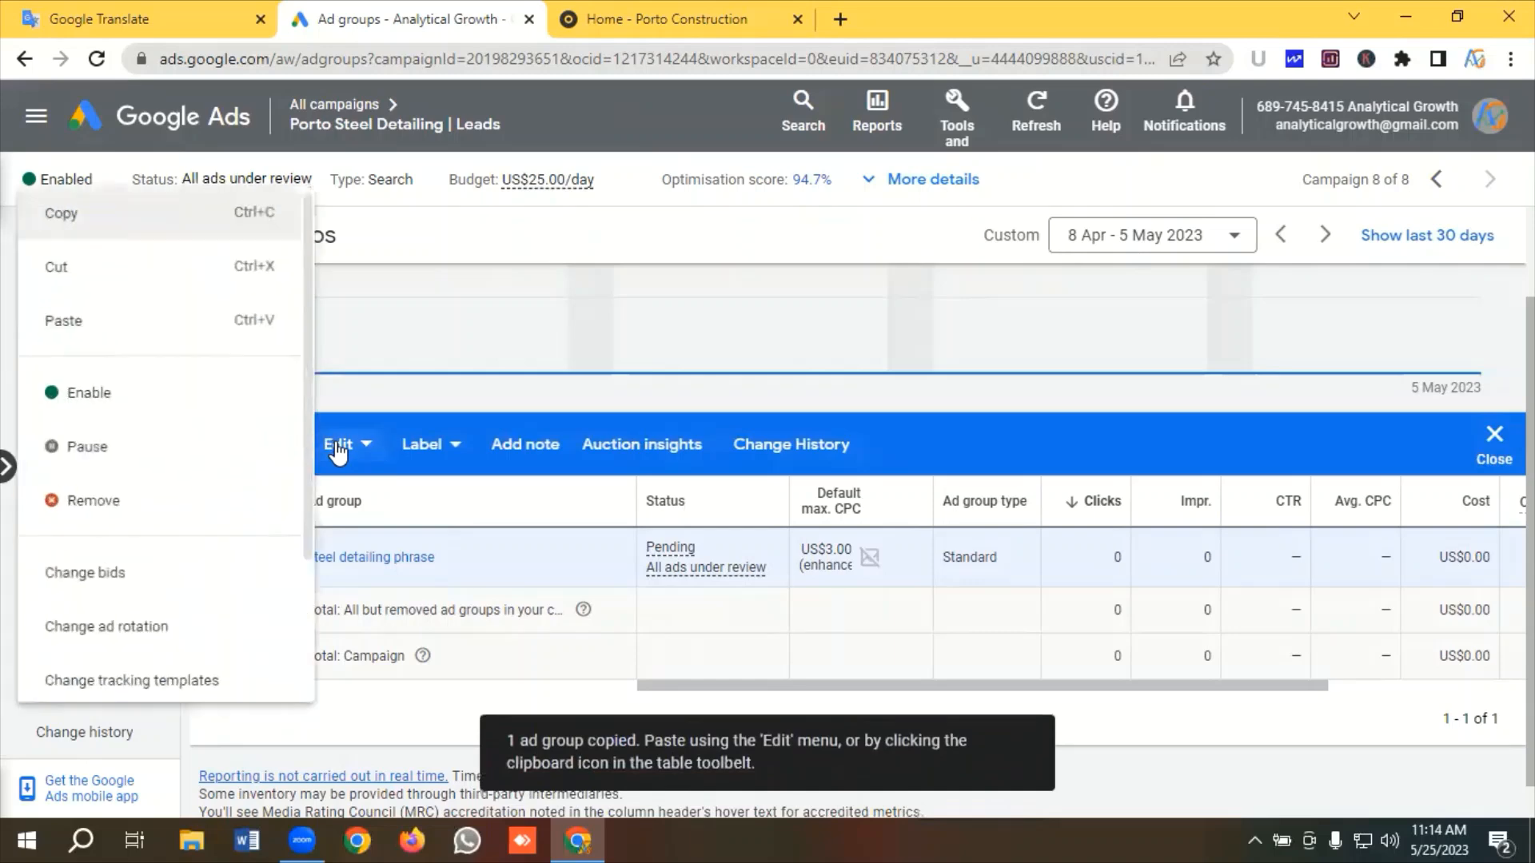
pyautogui.click(56, 337)
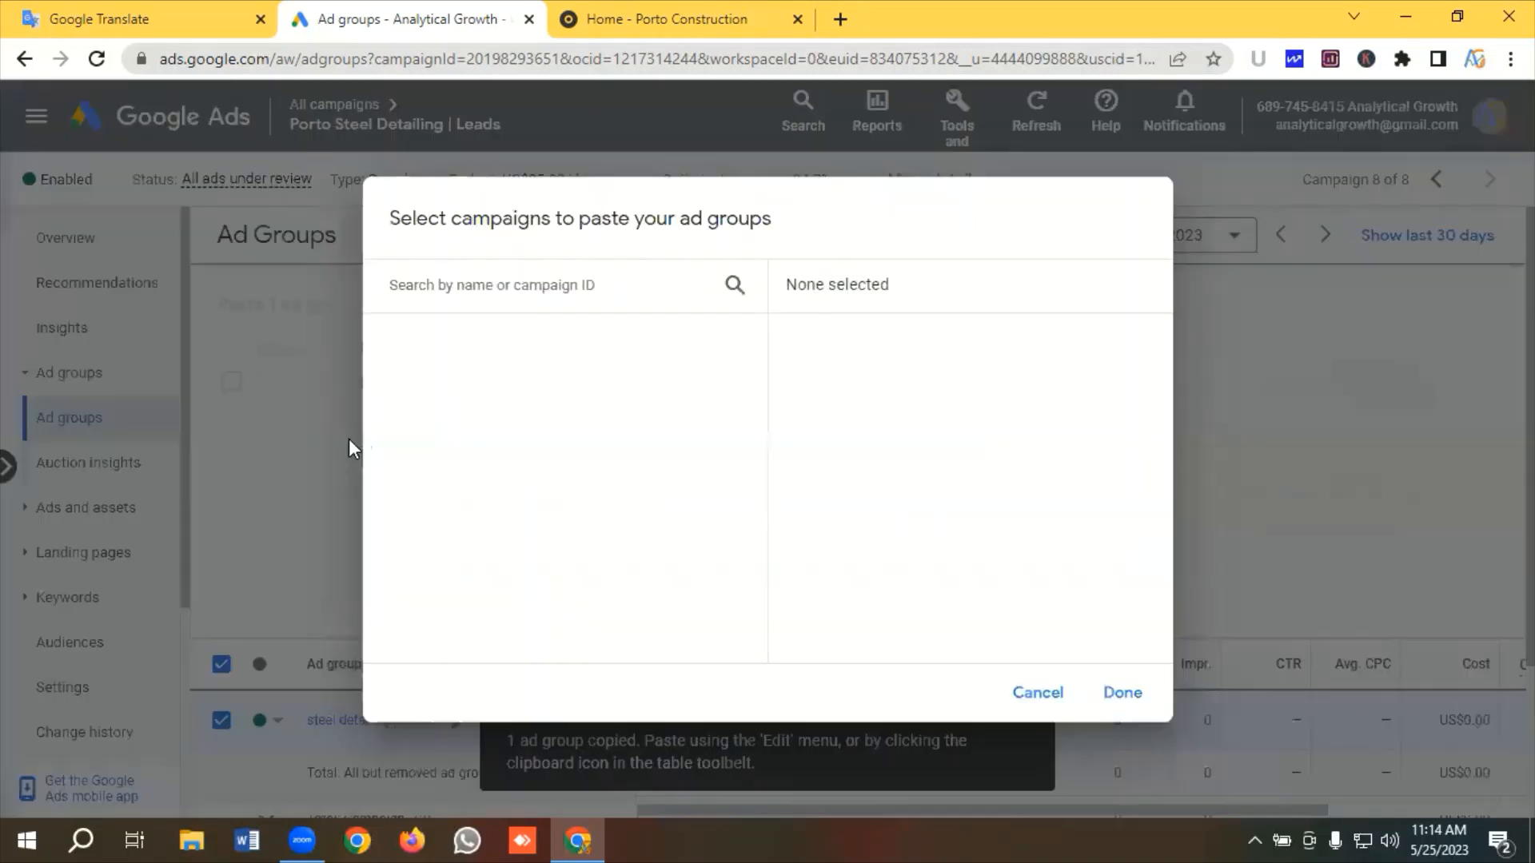
pyautogui.scroll(-2, 594, 508)
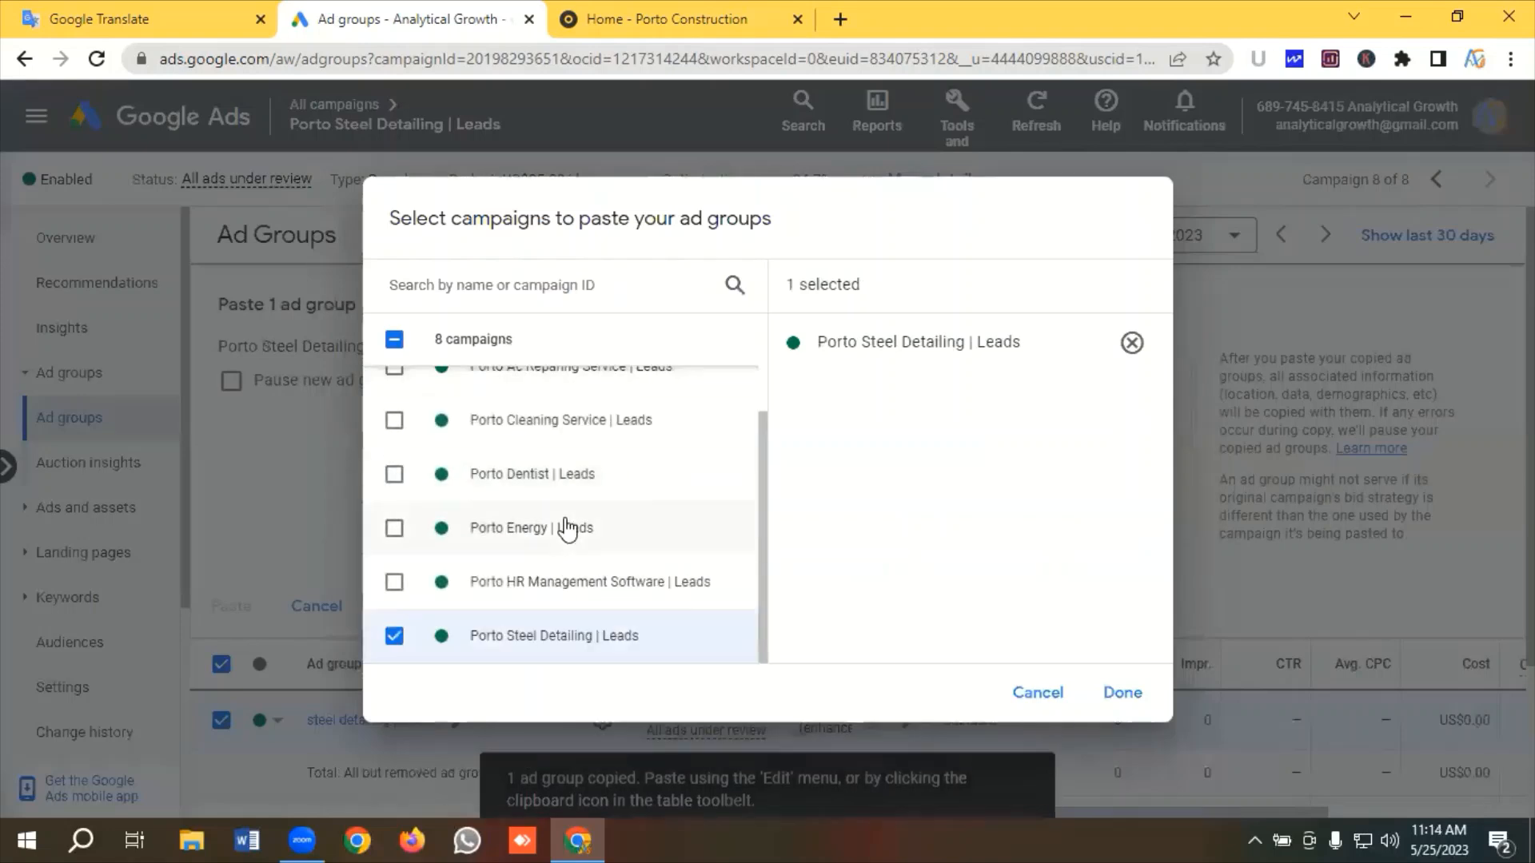
pyautogui.click(1121, 694)
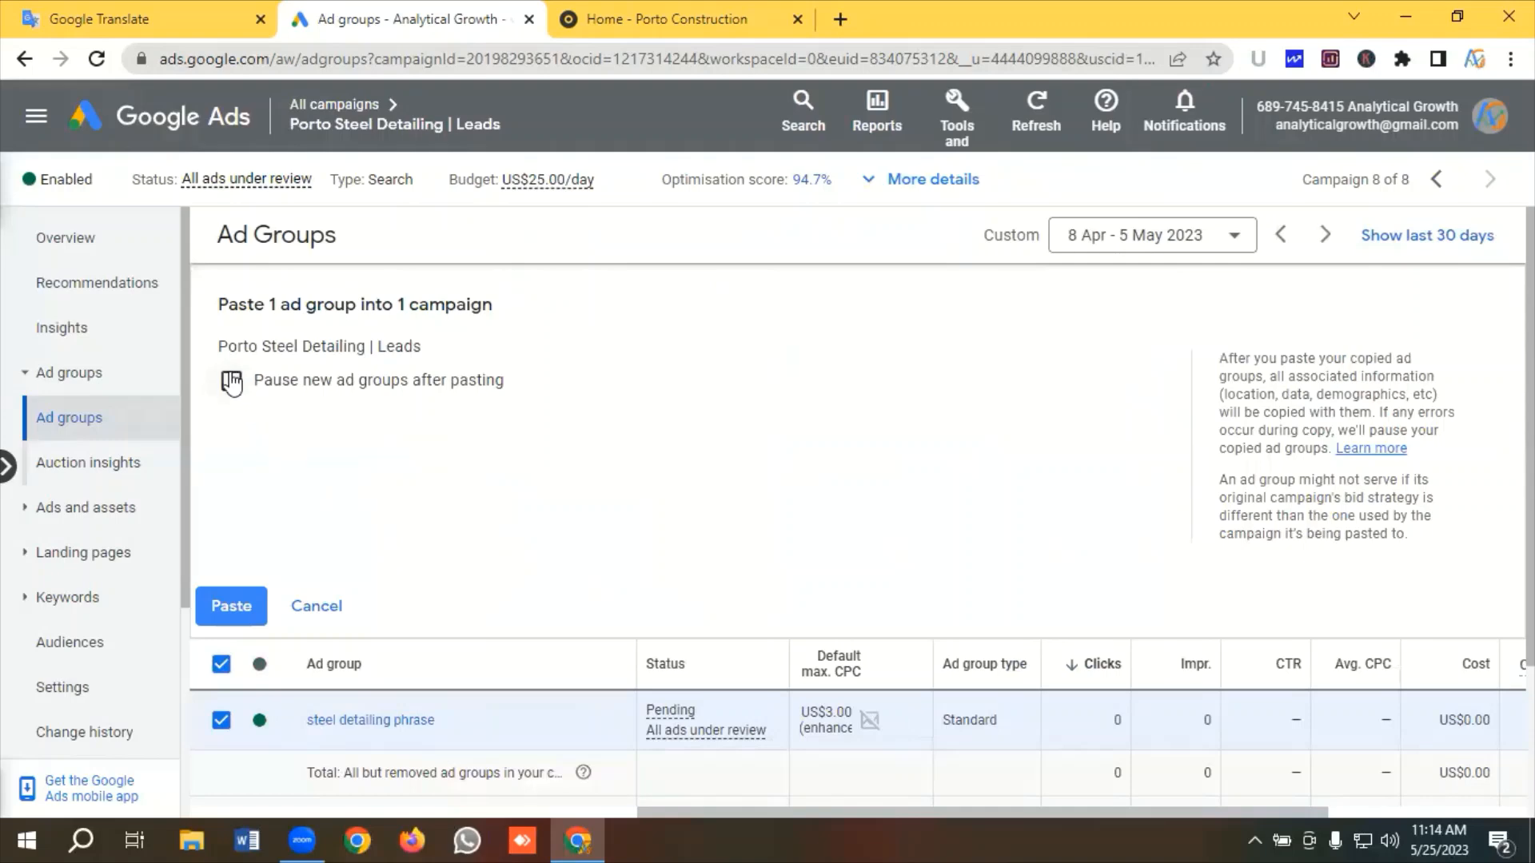
pyautogui.click(232, 383)
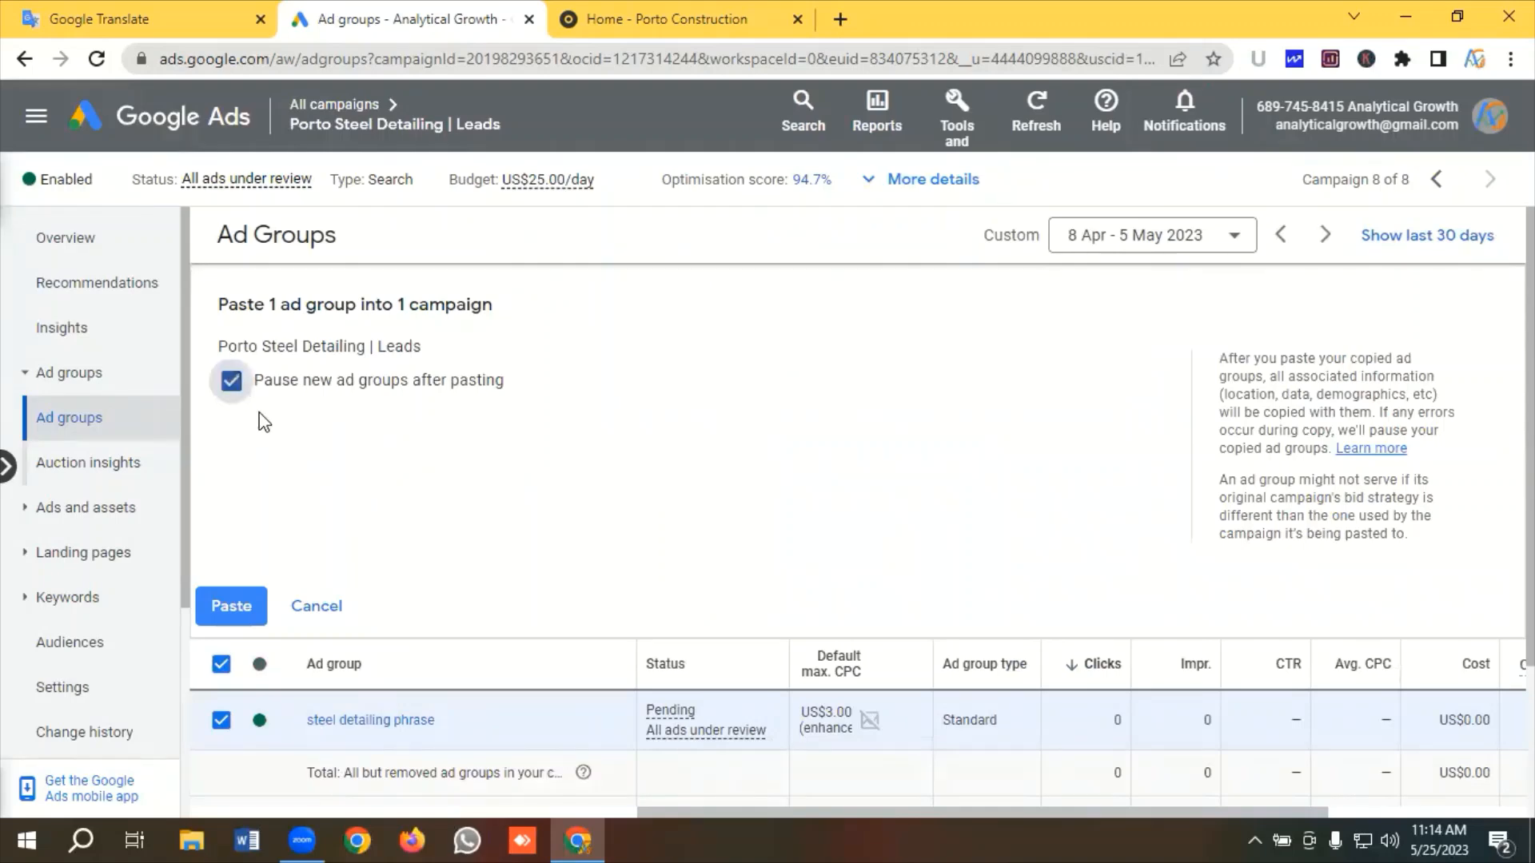
pyautogui.click(232, 608)
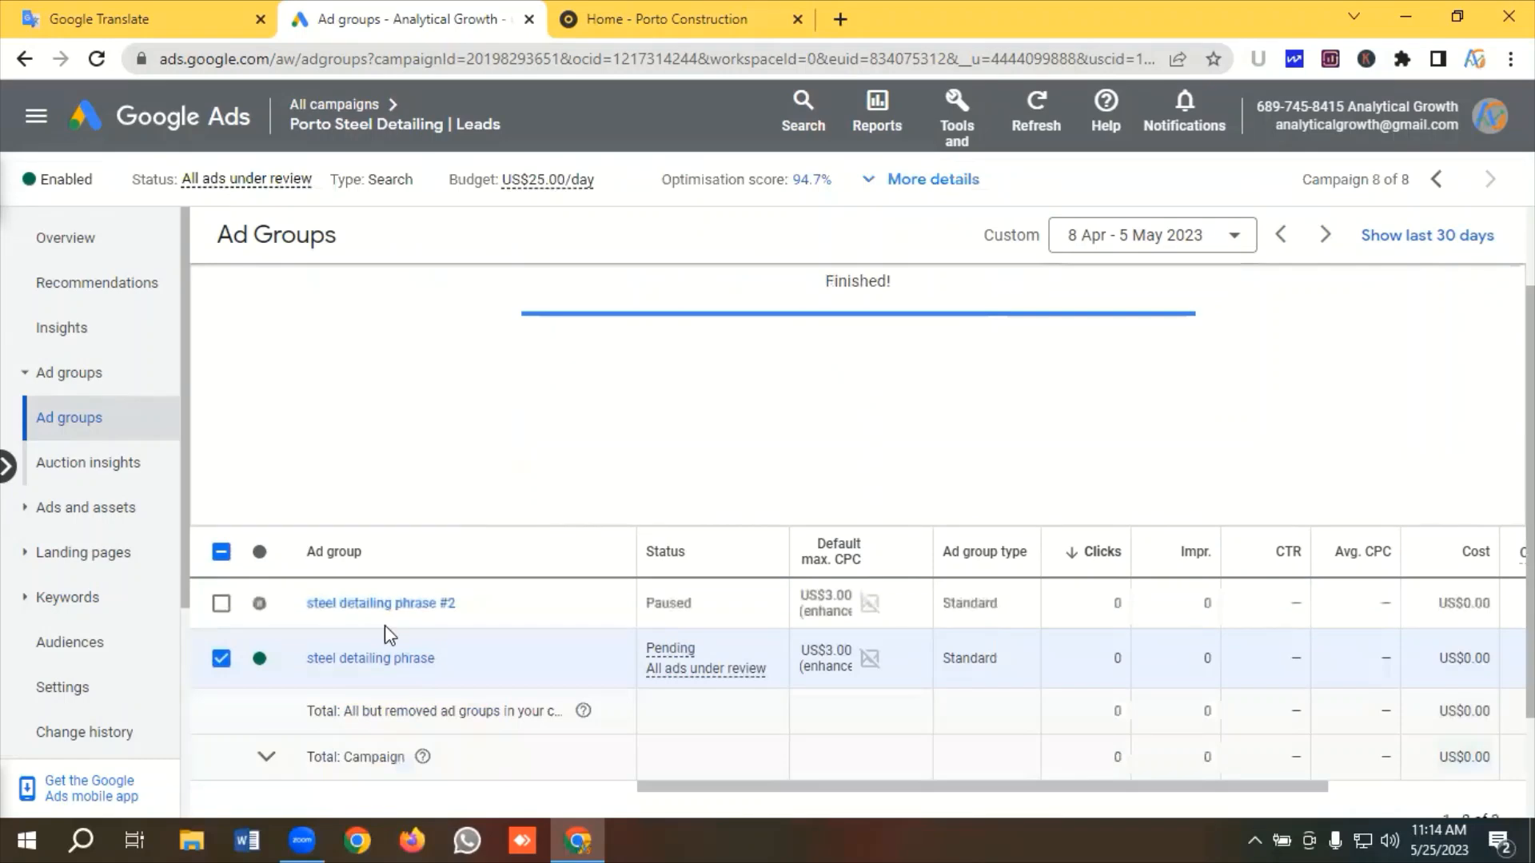
# Enable the pasted ad group steel detailing phrase #2 and rename it steel detailing exact
pyautogui.click(222, 720)
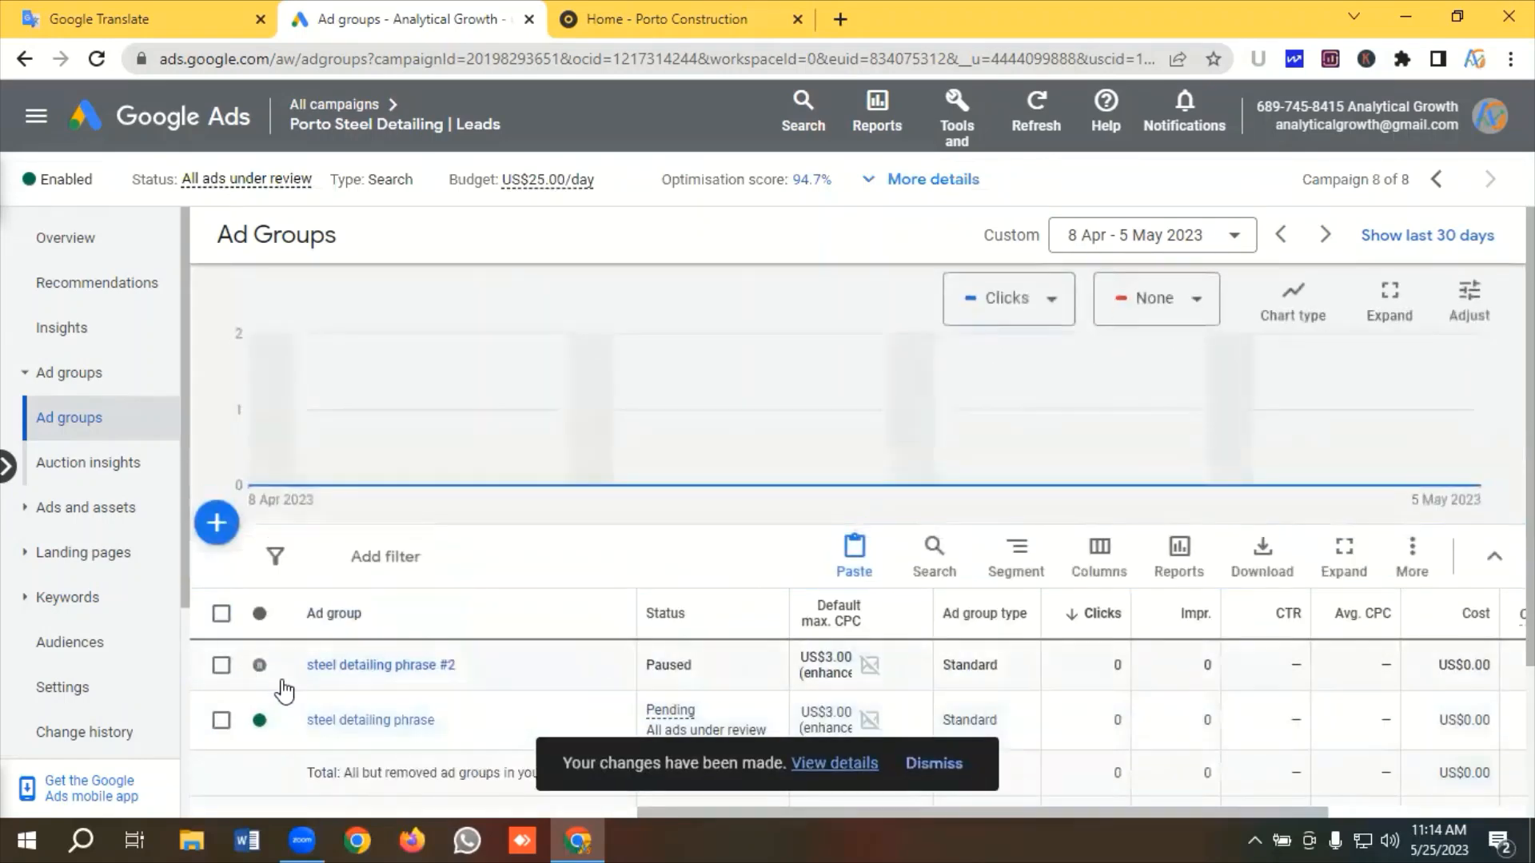
pyautogui.click(268, 671)
pyautogui.click(308, 668)
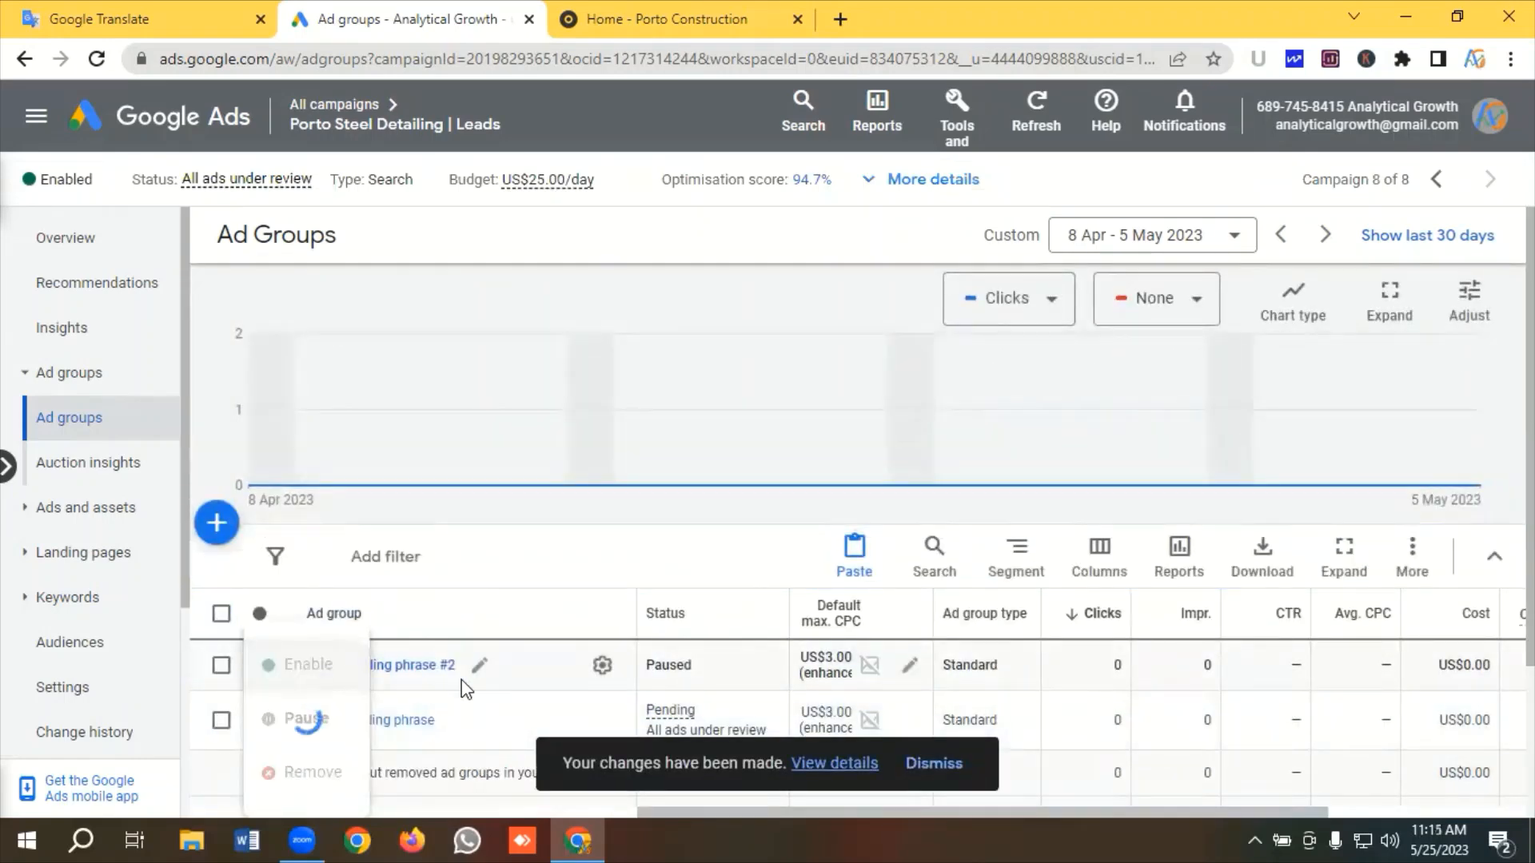
pyautogui.click(475, 672)
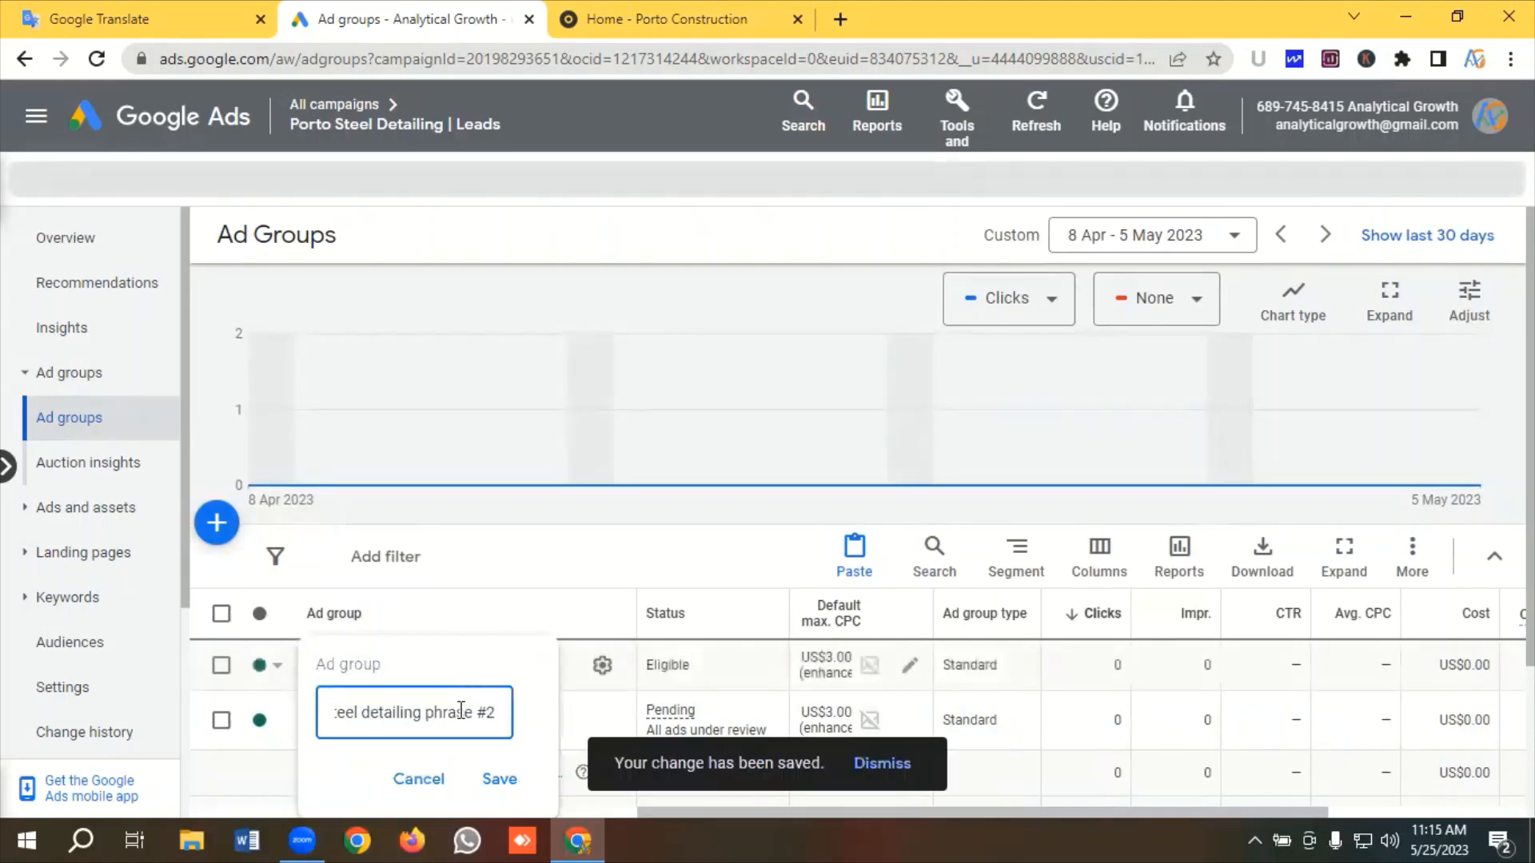
pyautogui.moveTo(426, 712); pyautogui.dragTo(482, 716)
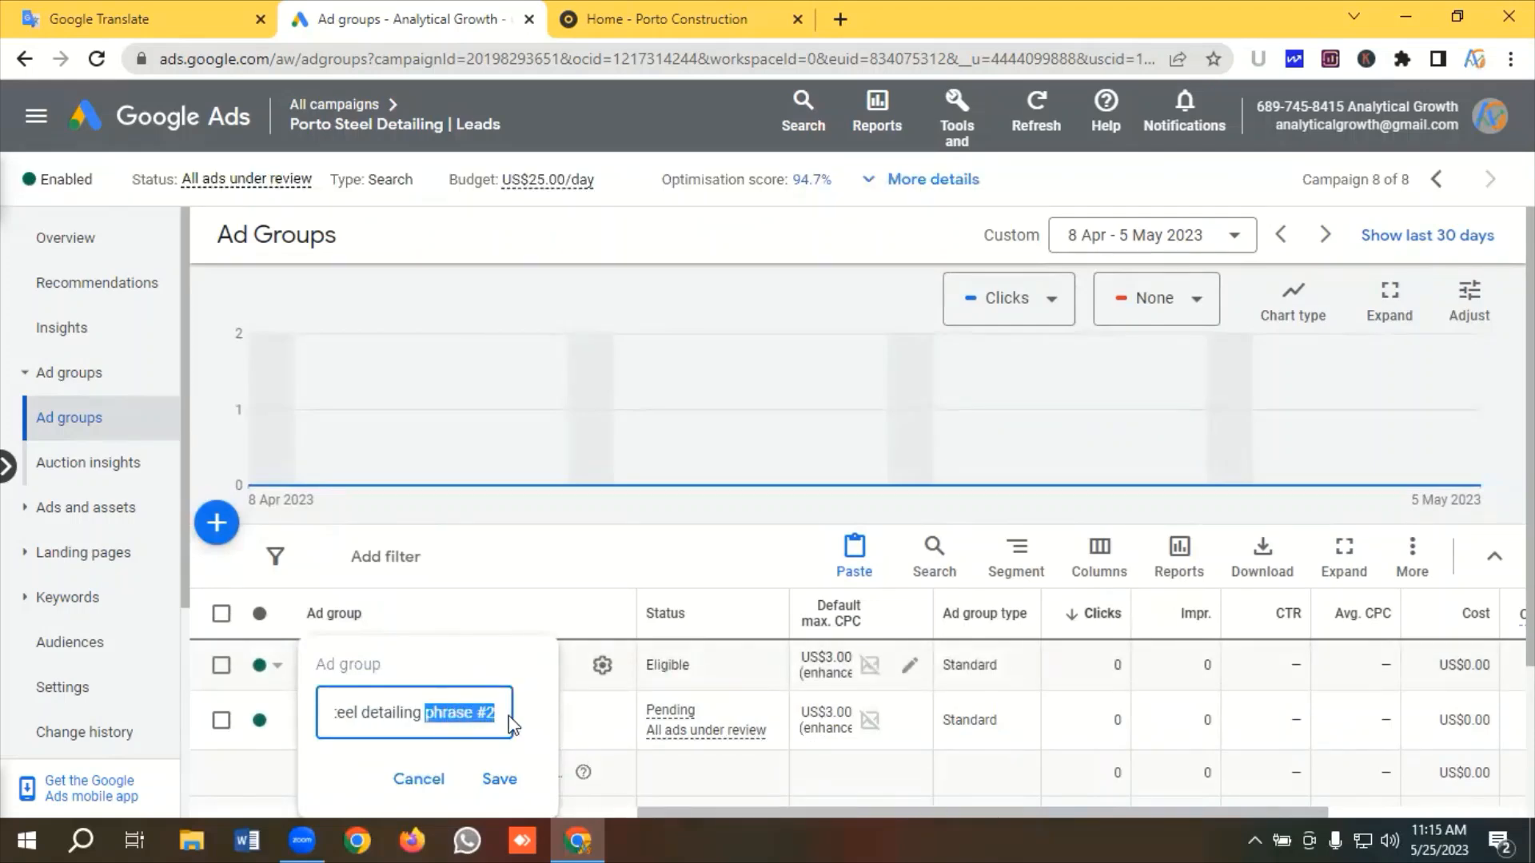
pyautogui.press('BackSpace')
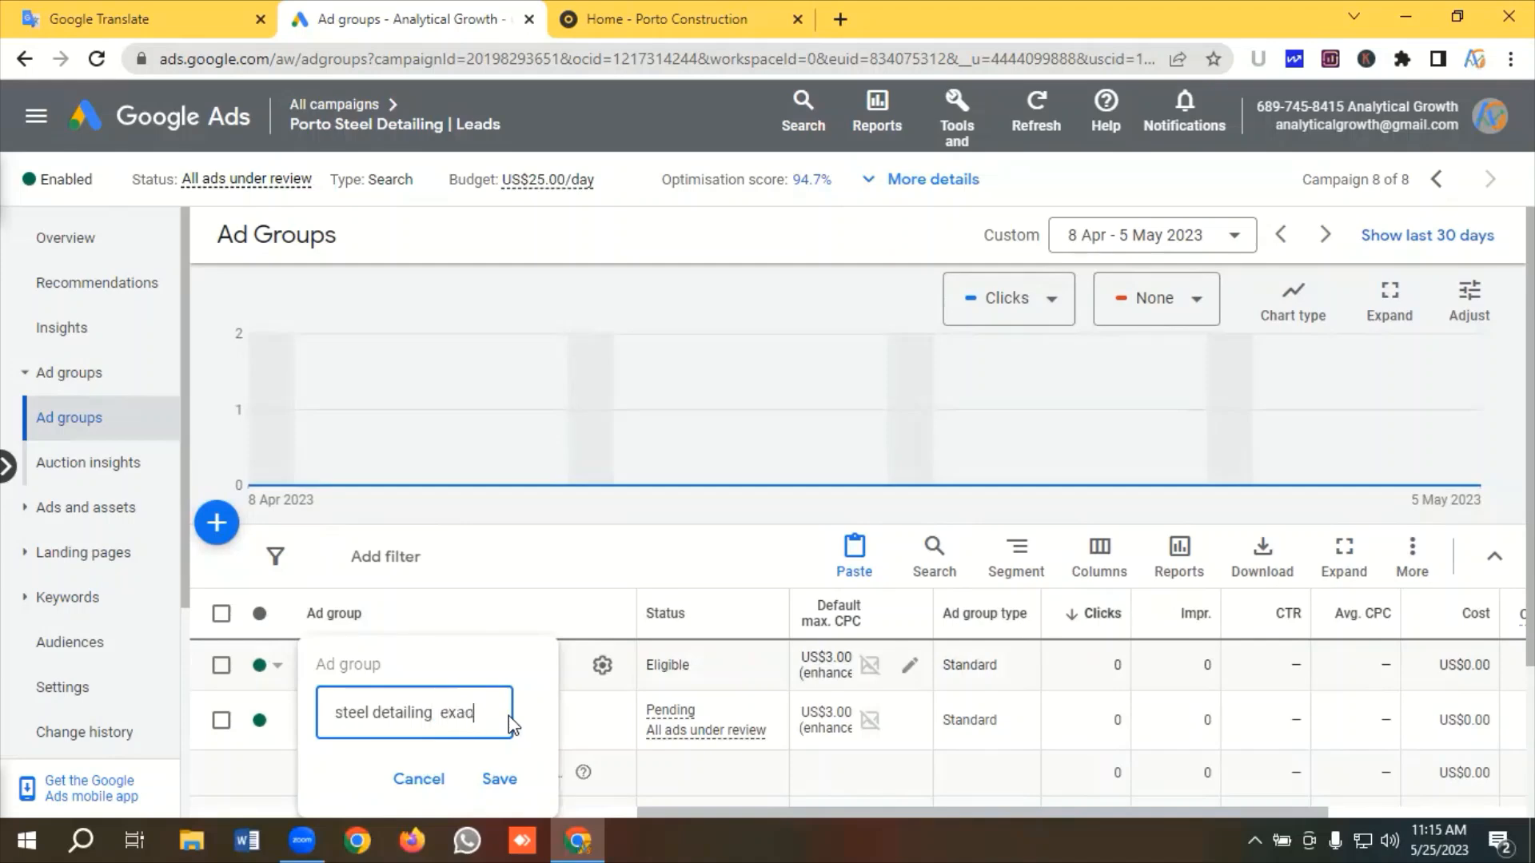
pyautogui.click(502, 779)
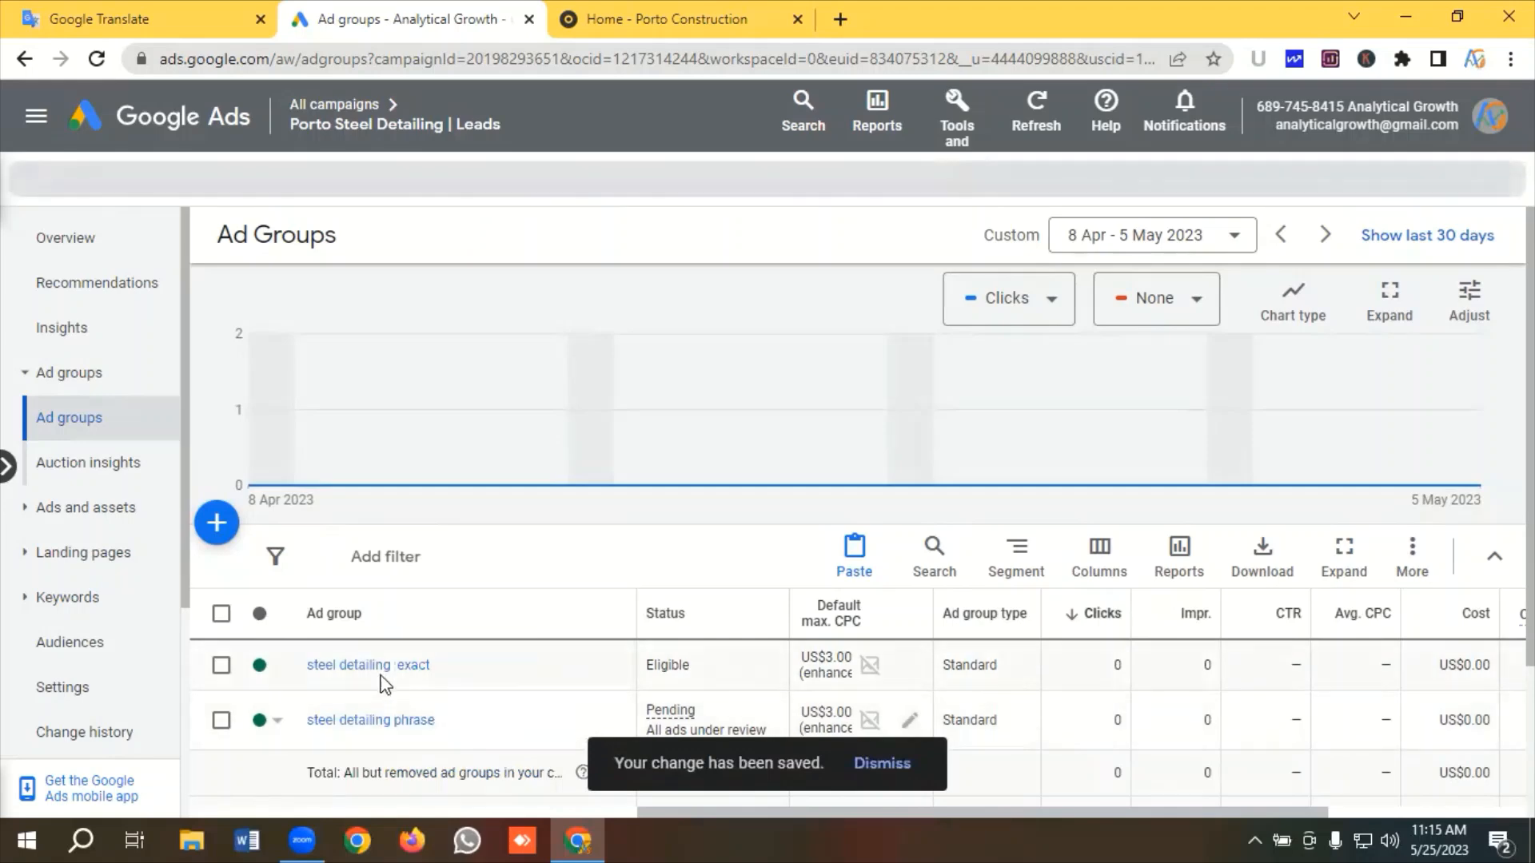
# Change all keywords in the steel detailing exact ad group to Exact match, without keeping the original keywords
pyautogui.click(374, 666)
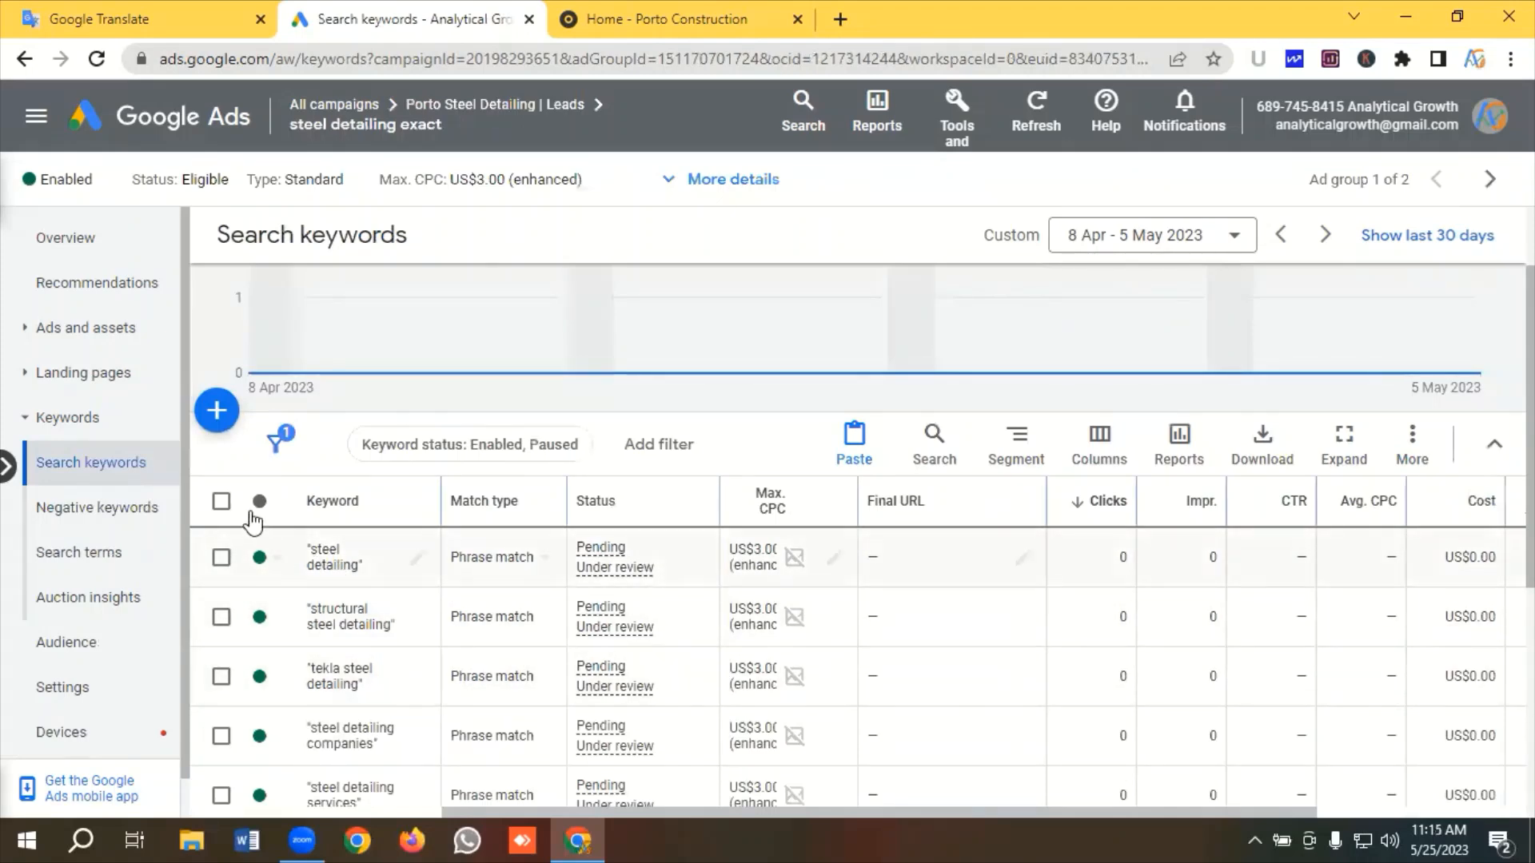
pyautogui.click(221, 501)
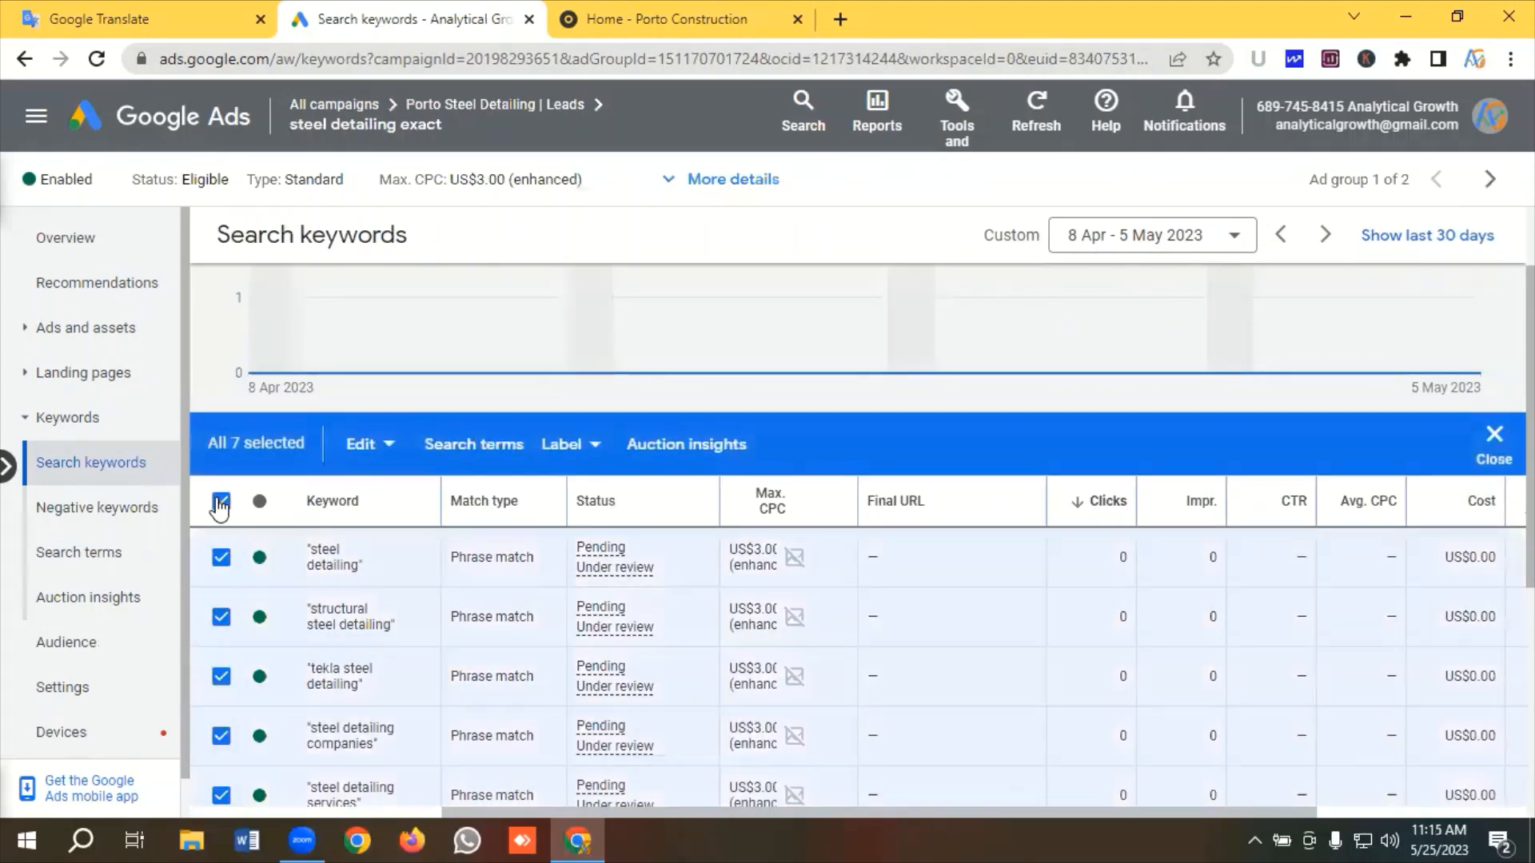
pyautogui.click(368, 444)
pyautogui.scroll(-3, 216, 488)
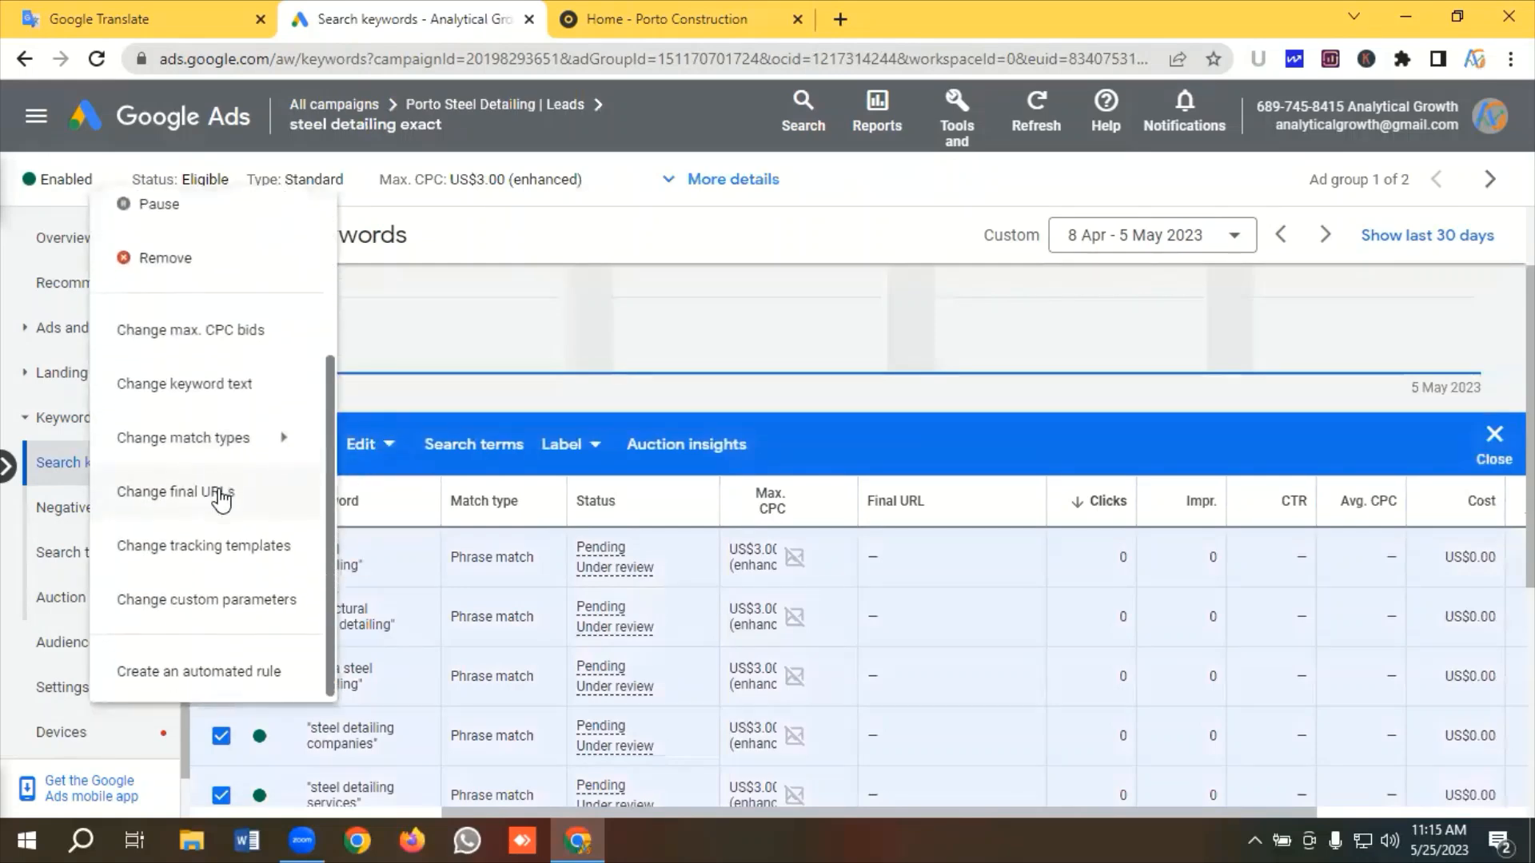
pyautogui.moveTo(201, 450)
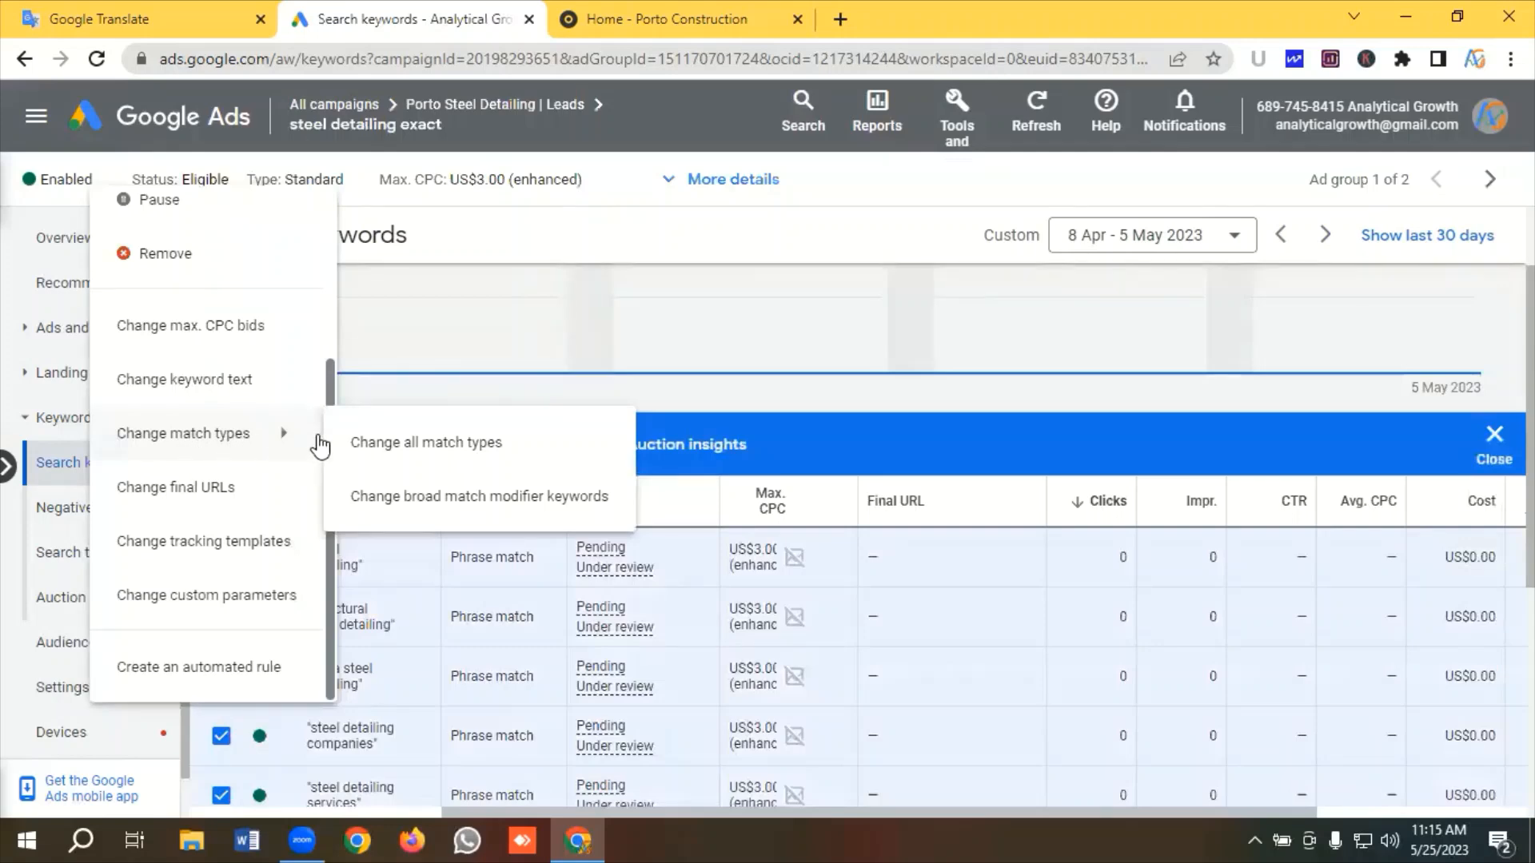
pyautogui.click(392, 450)
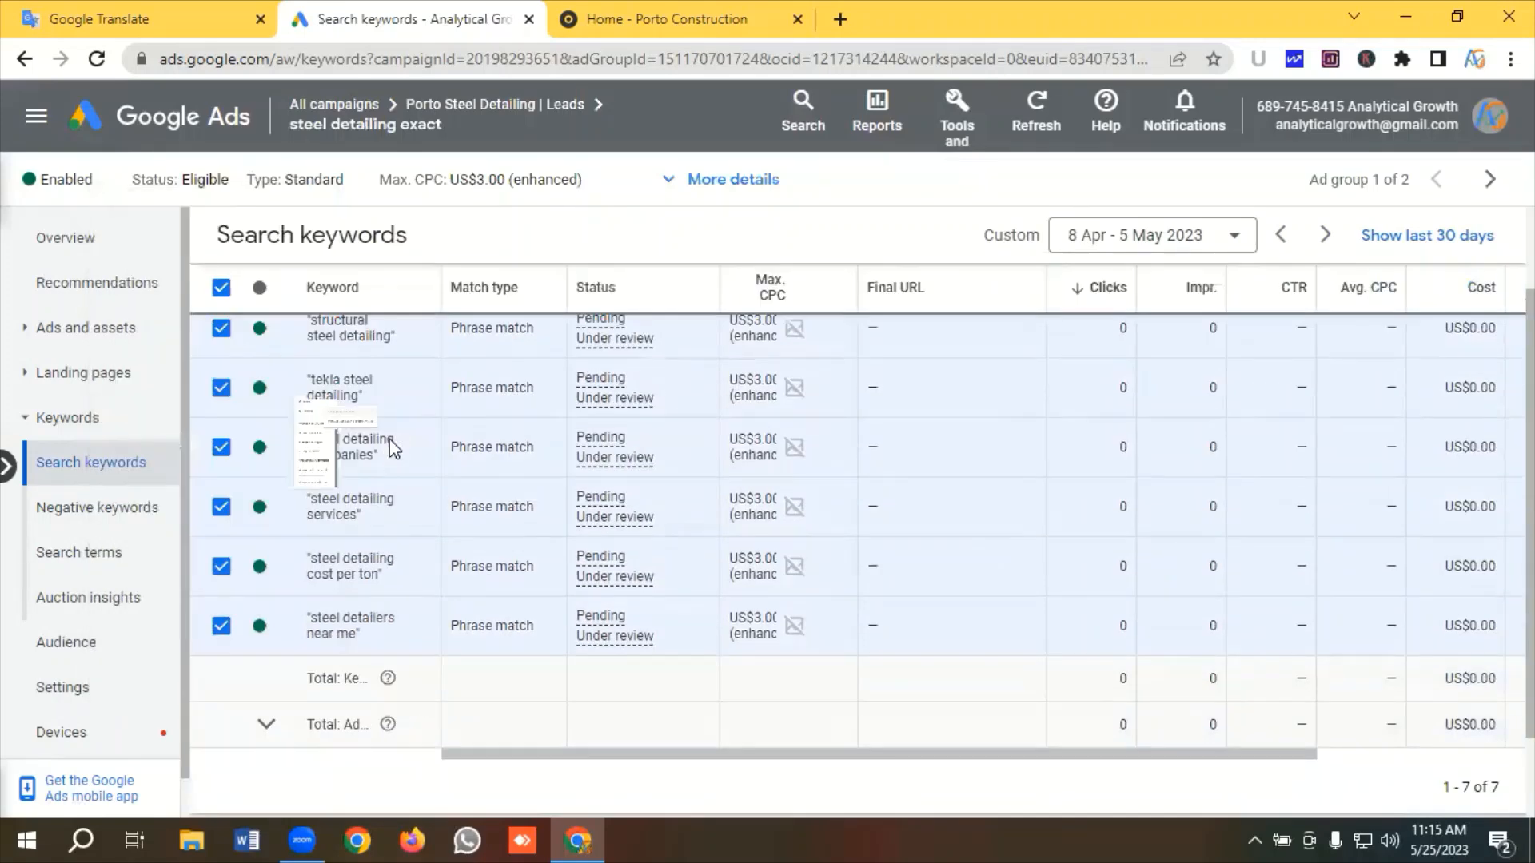
pyautogui.click(318, 371)
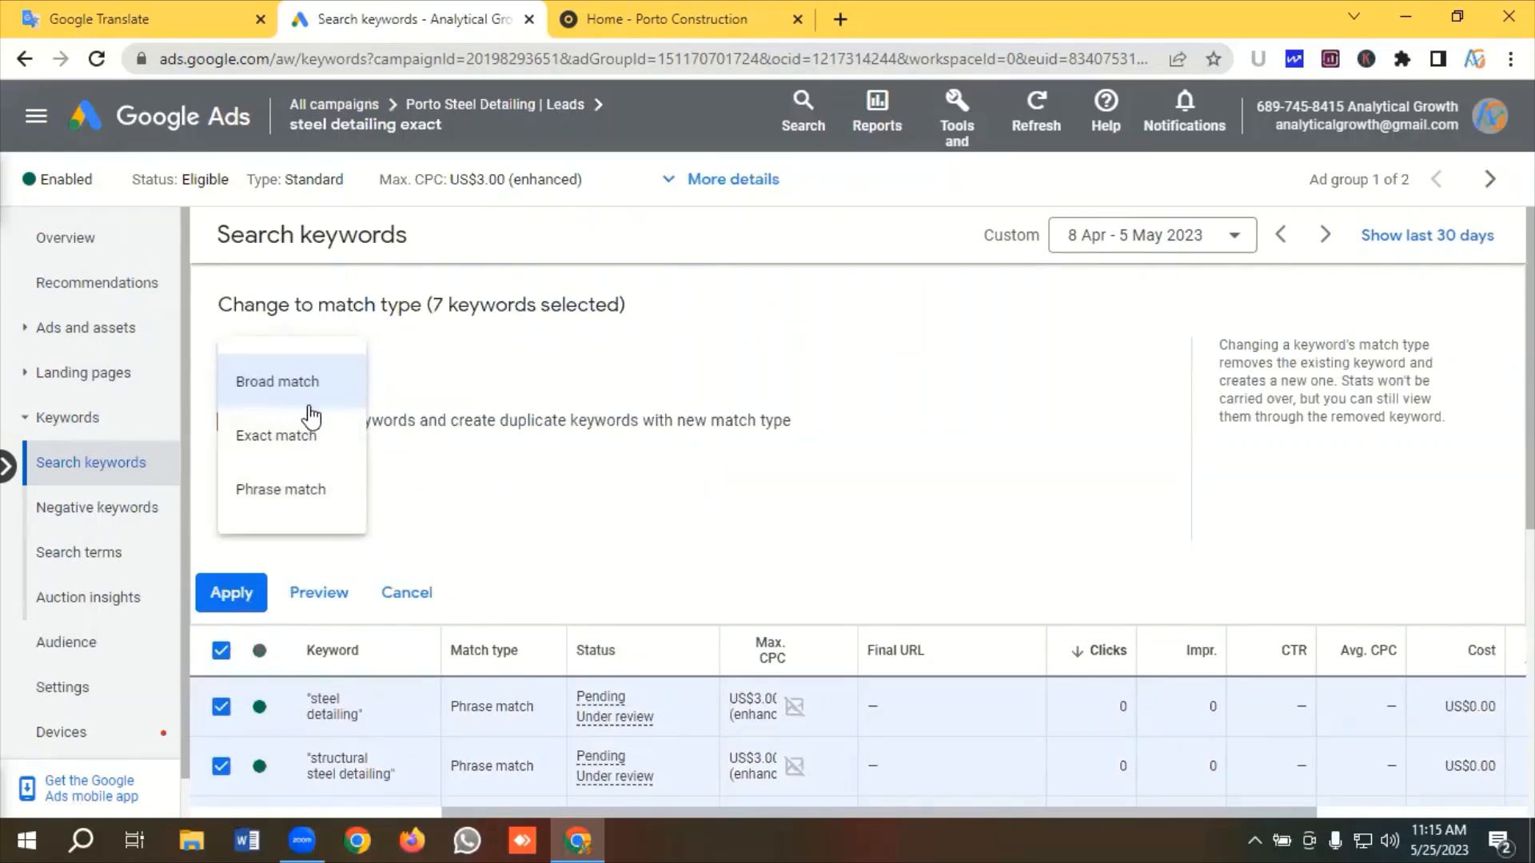
pyautogui.click(275, 440)
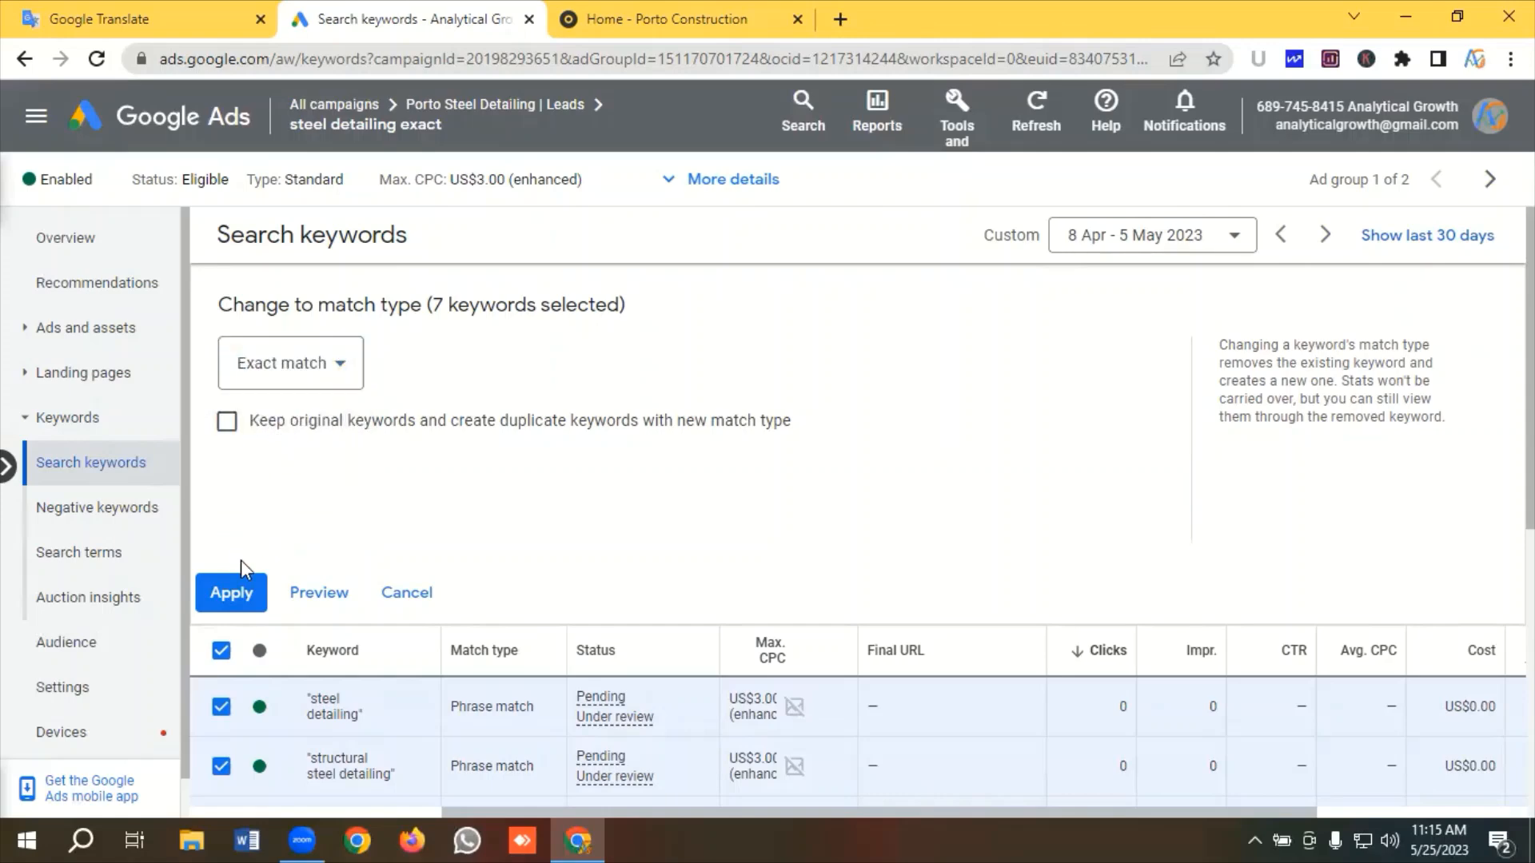
pyautogui.click(235, 594)
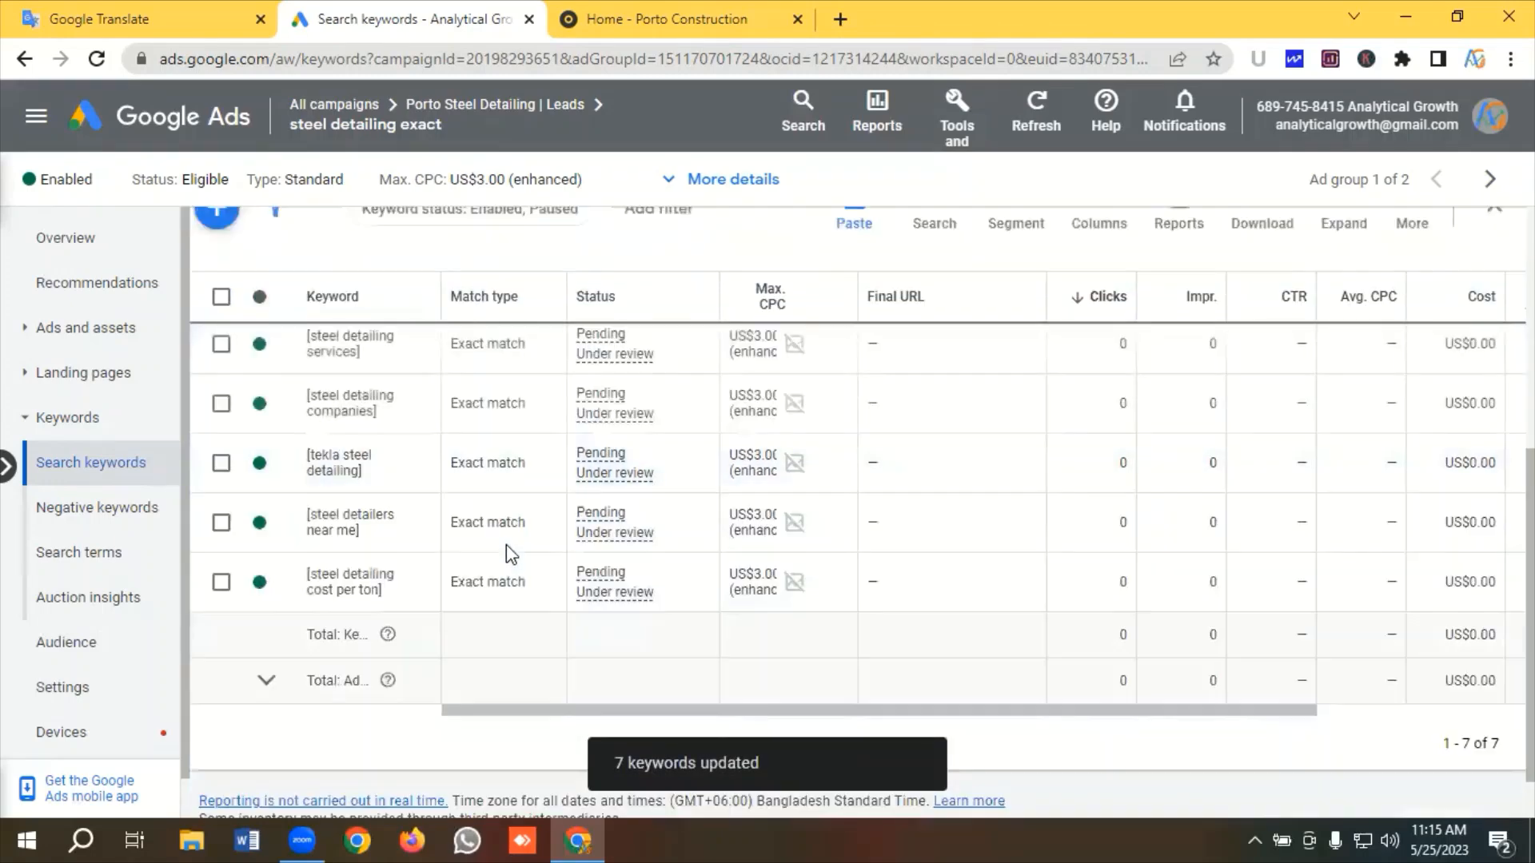
pyautogui.scroll(6, 508, 560)
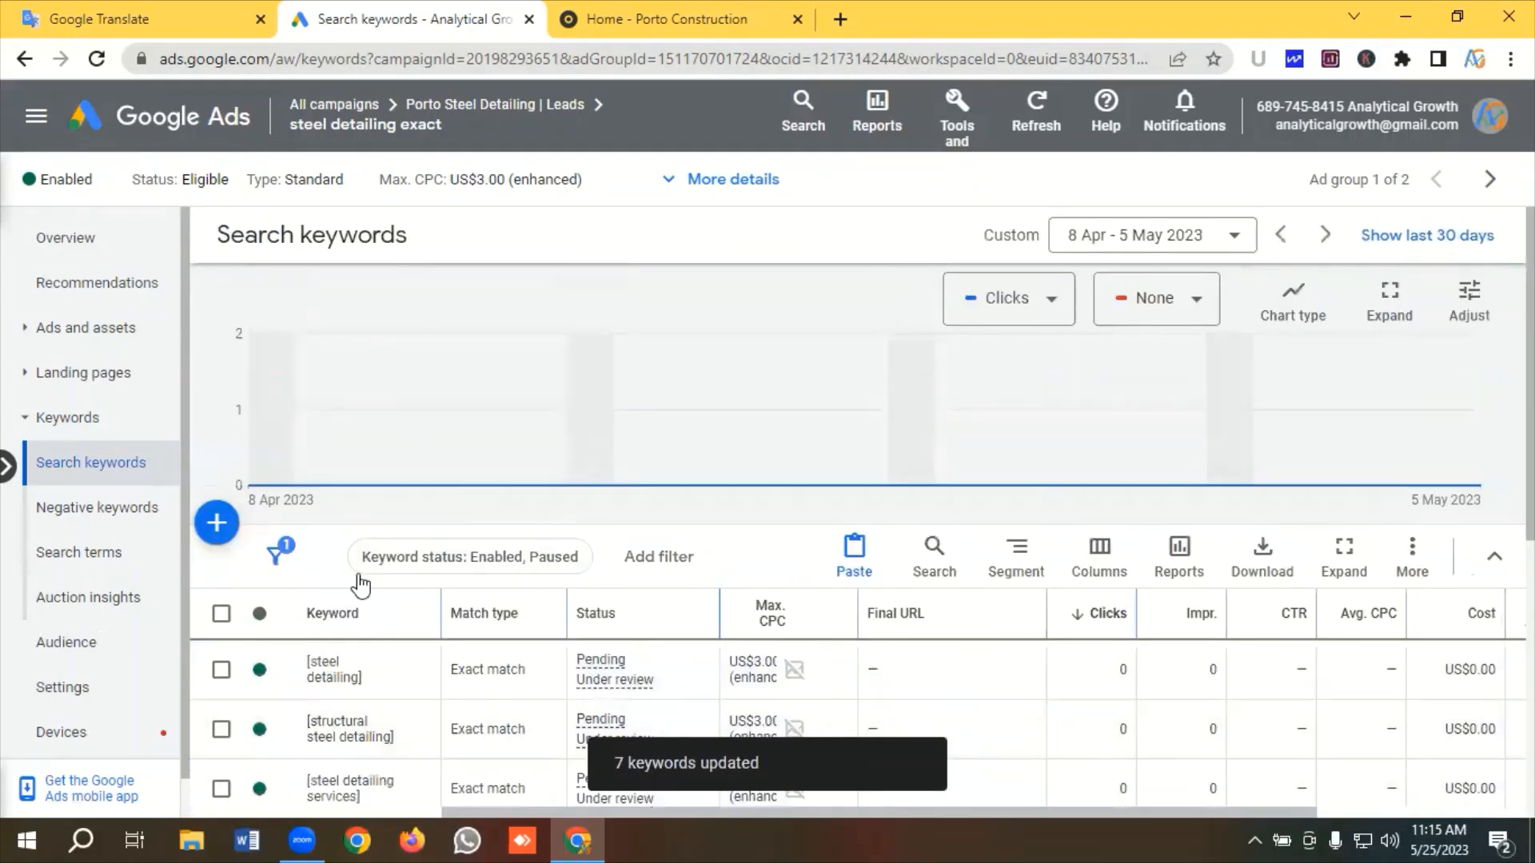
# Check the ads in the steel detailing exact ad group, and view the campaign's list of ad groups
pyautogui.click(95, 339)
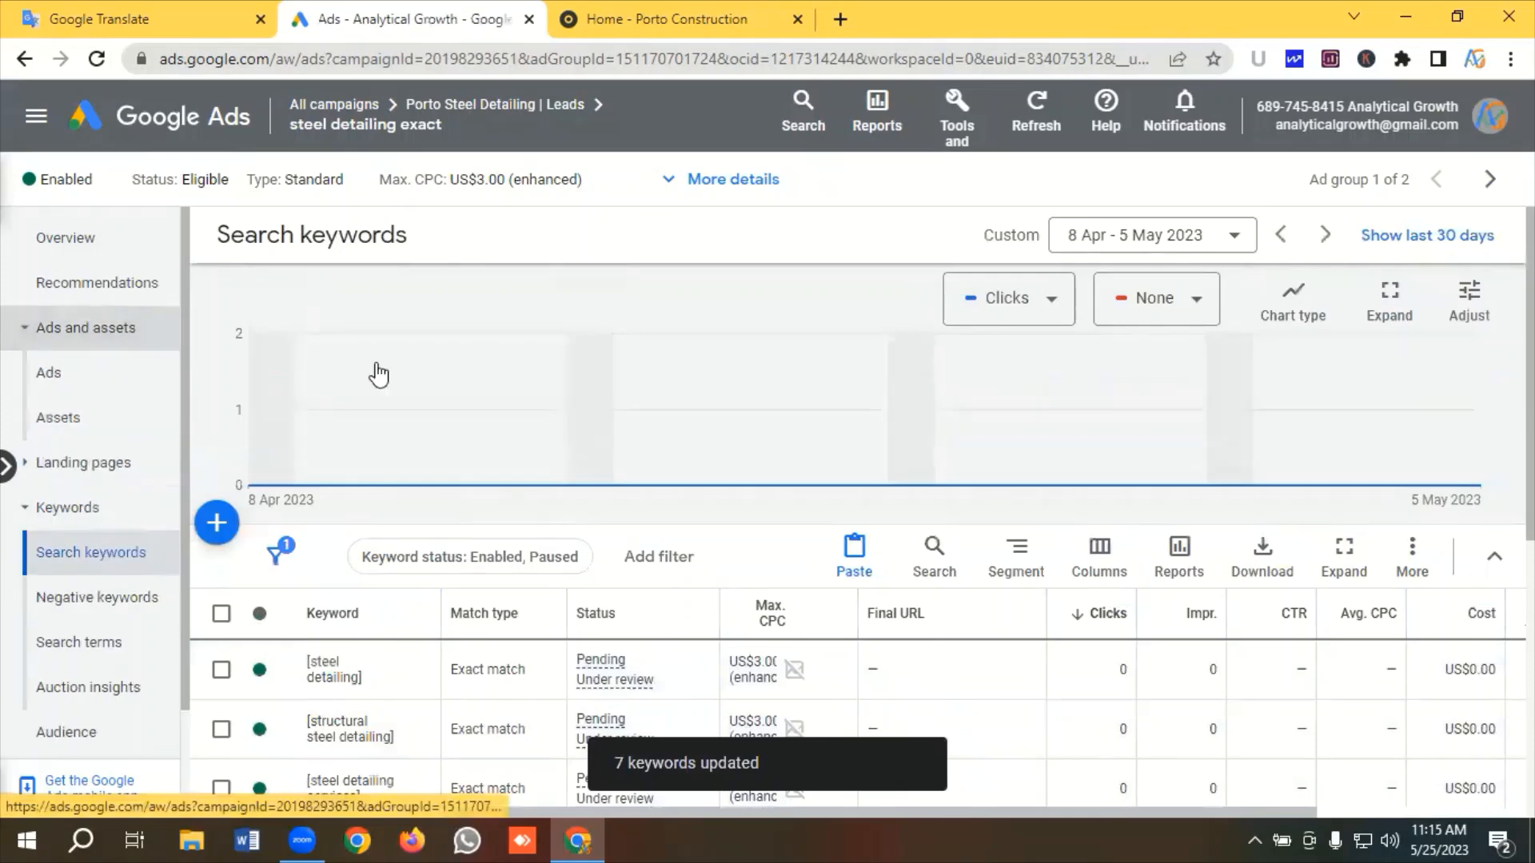
pyautogui.scroll(-4, 412, 560)
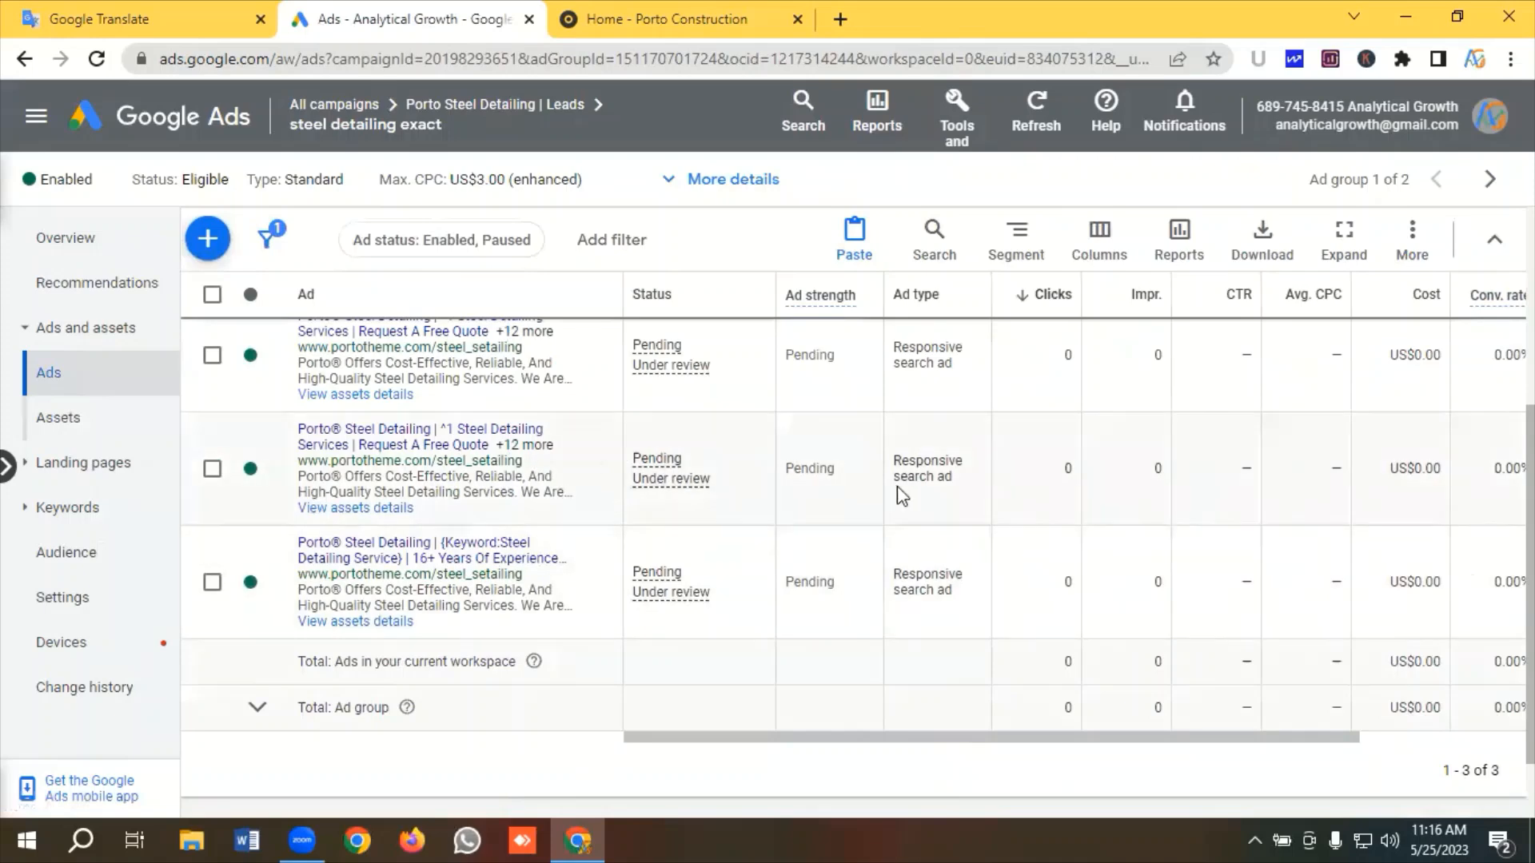
pyautogui.scroll(4, 680, 496)
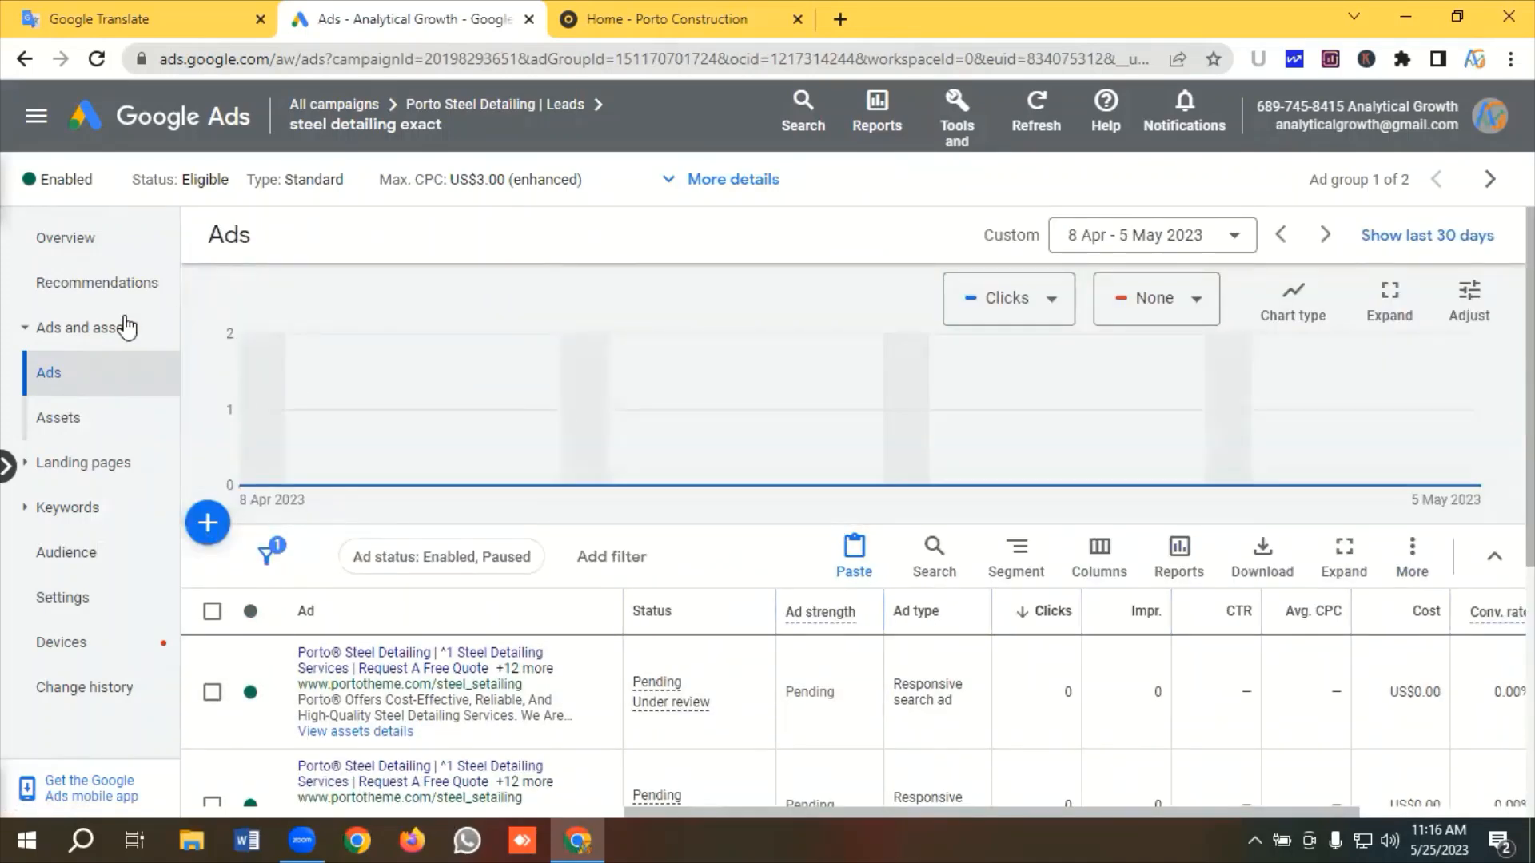
pyautogui.click(429, 105)
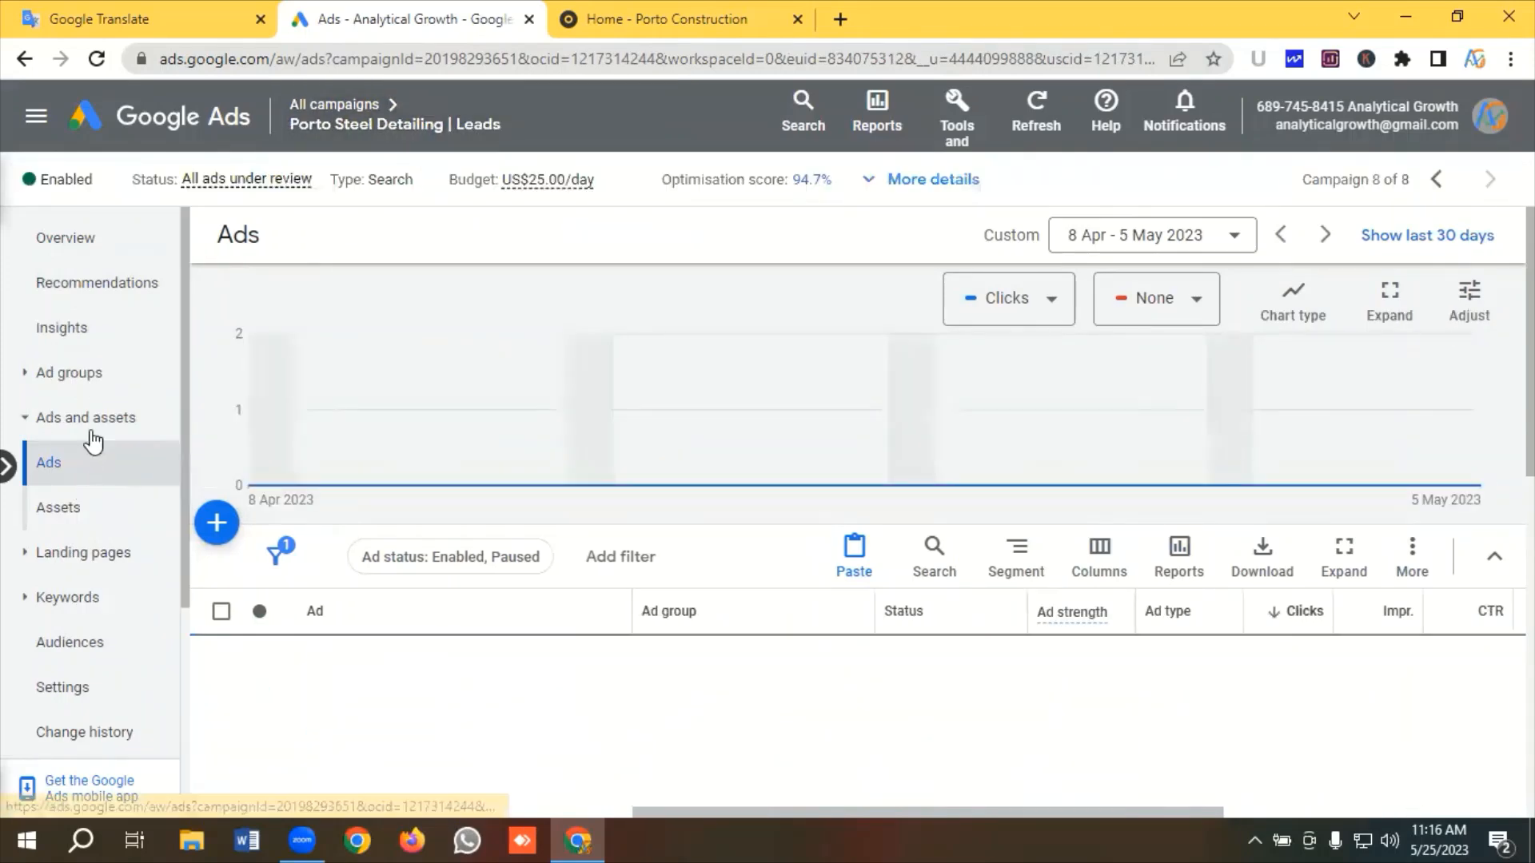
pyautogui.click(96, 376)
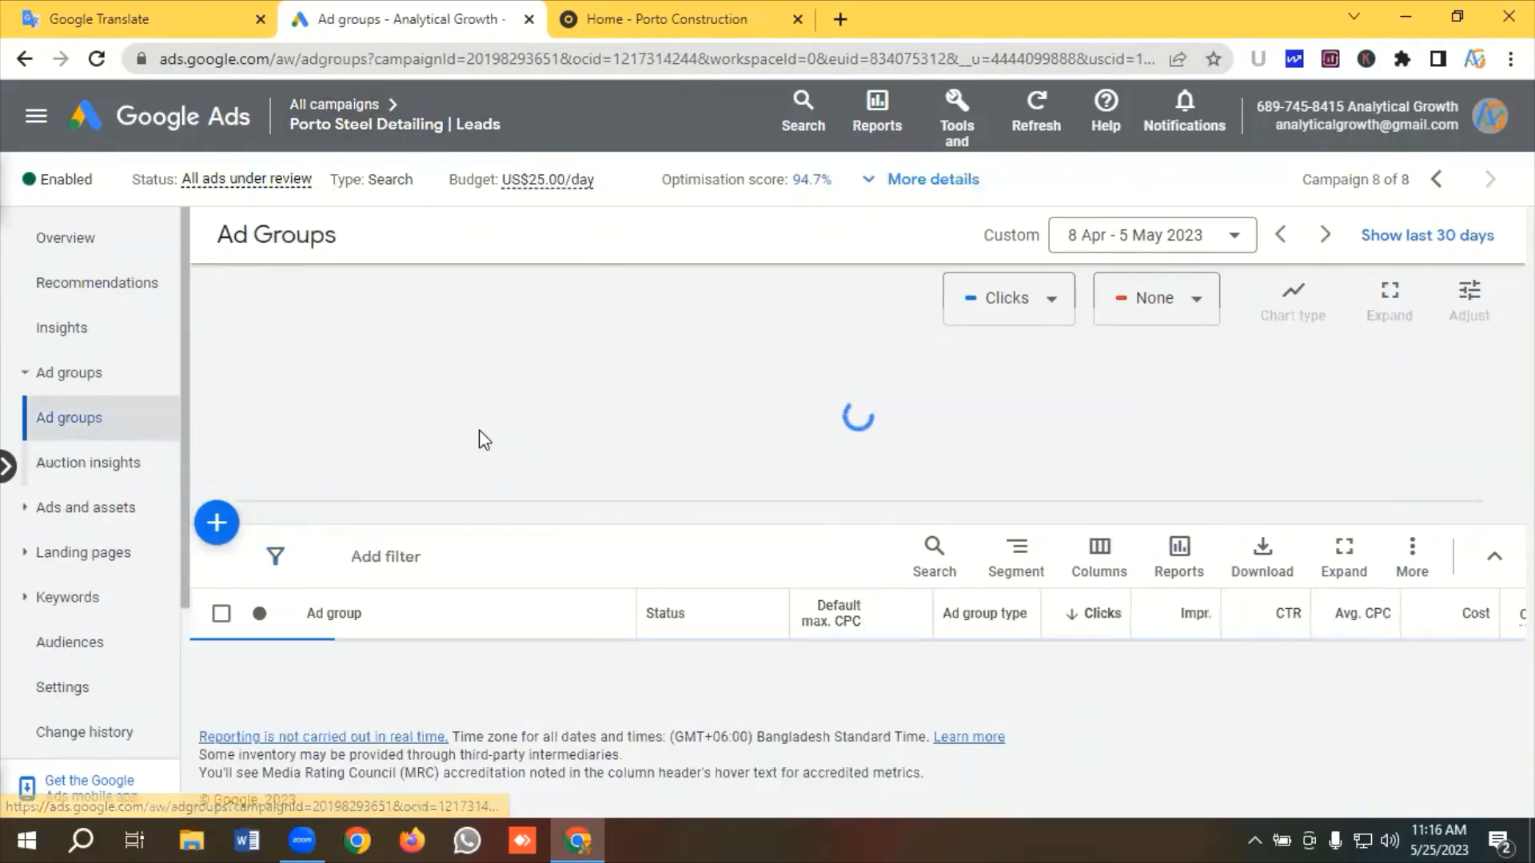
pyautogui.scroll(-3, 456, 445)
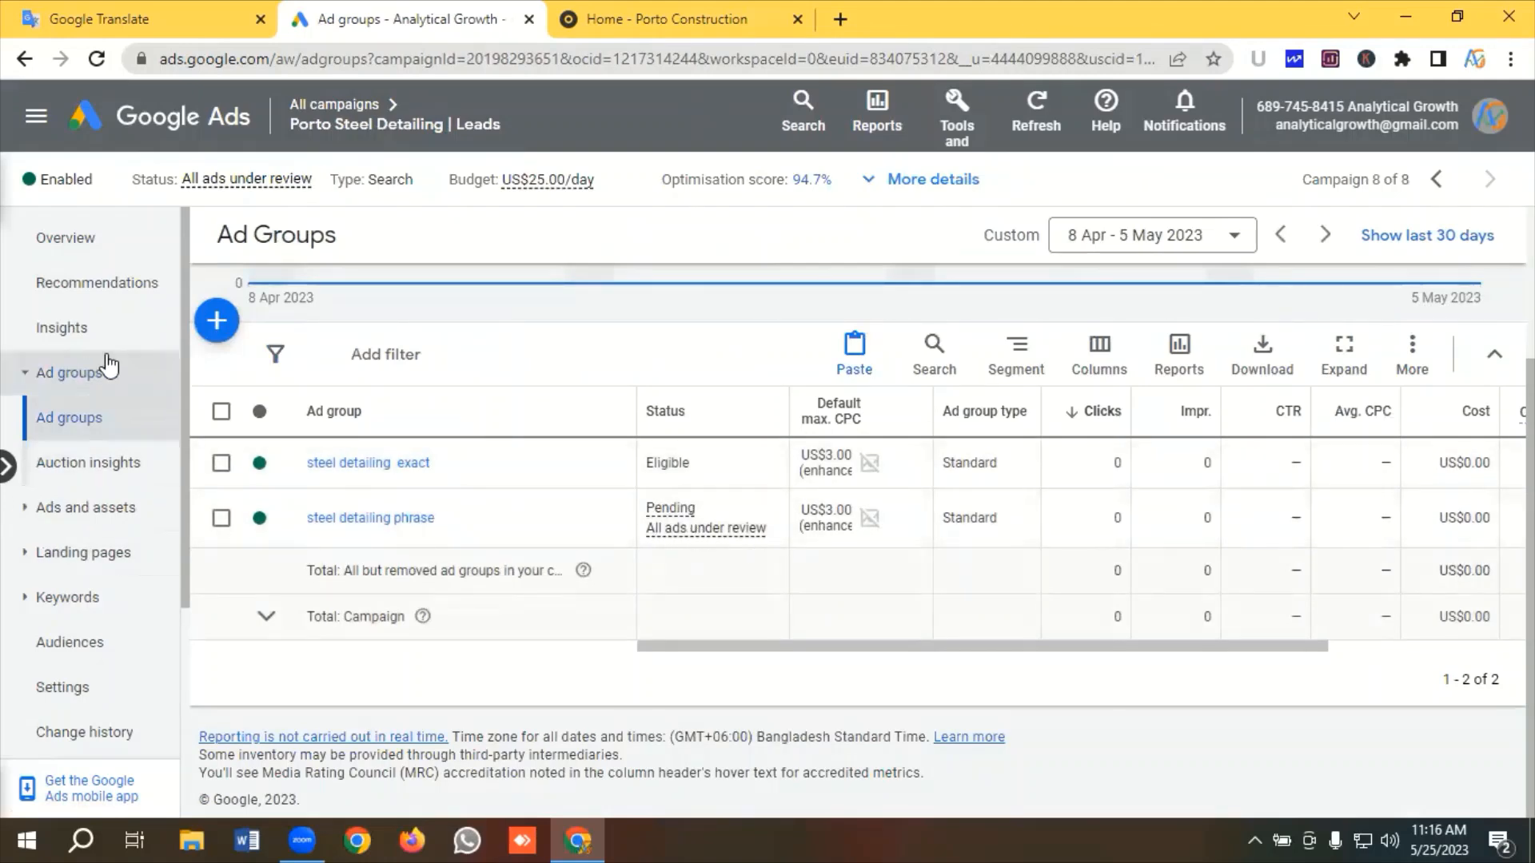
# Review the ads of both ad groups in the Porto Steel Detailing campaign, and return to the account overview
pyautogui.click(44, 510)
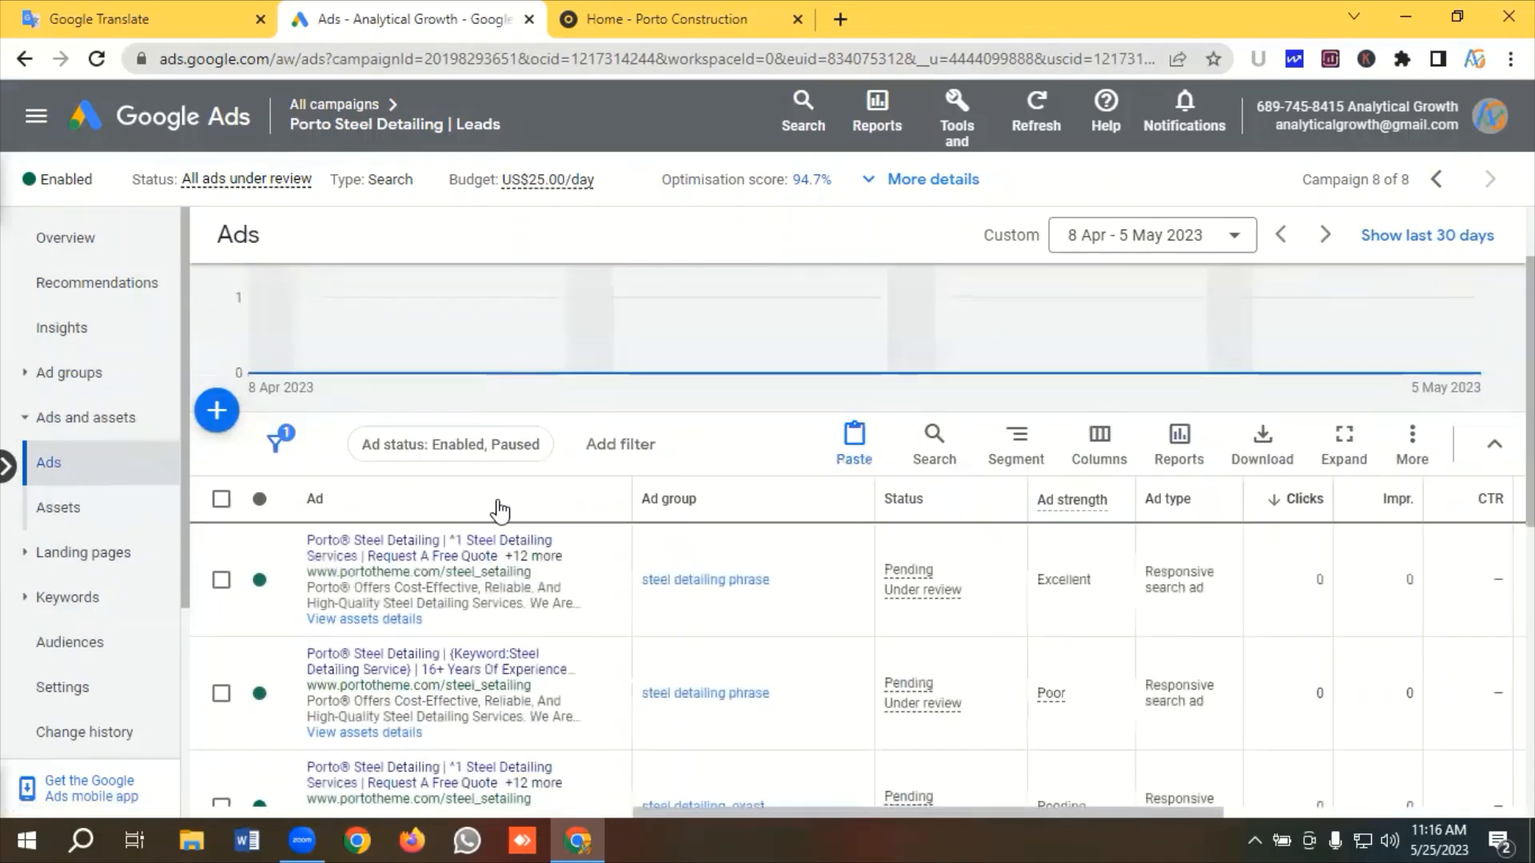
pyautogui.scroll(-3, 500, 511)
pyautogui.scroll(-4, 767, 464)
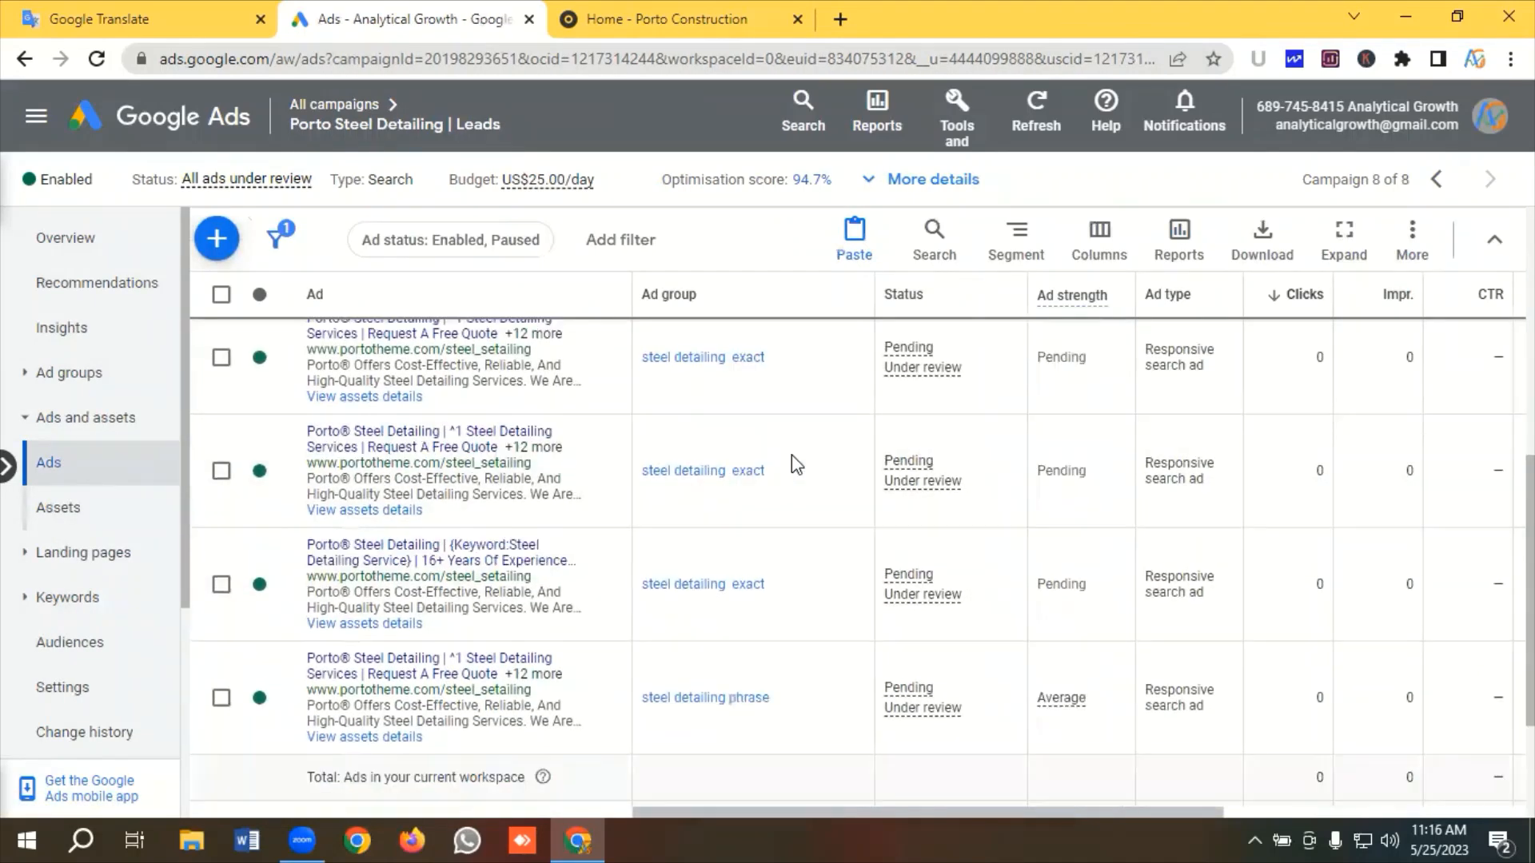
pyautogui.scroll(-1, 731, 464)
pyautogui.scroll(5, 731, 473)
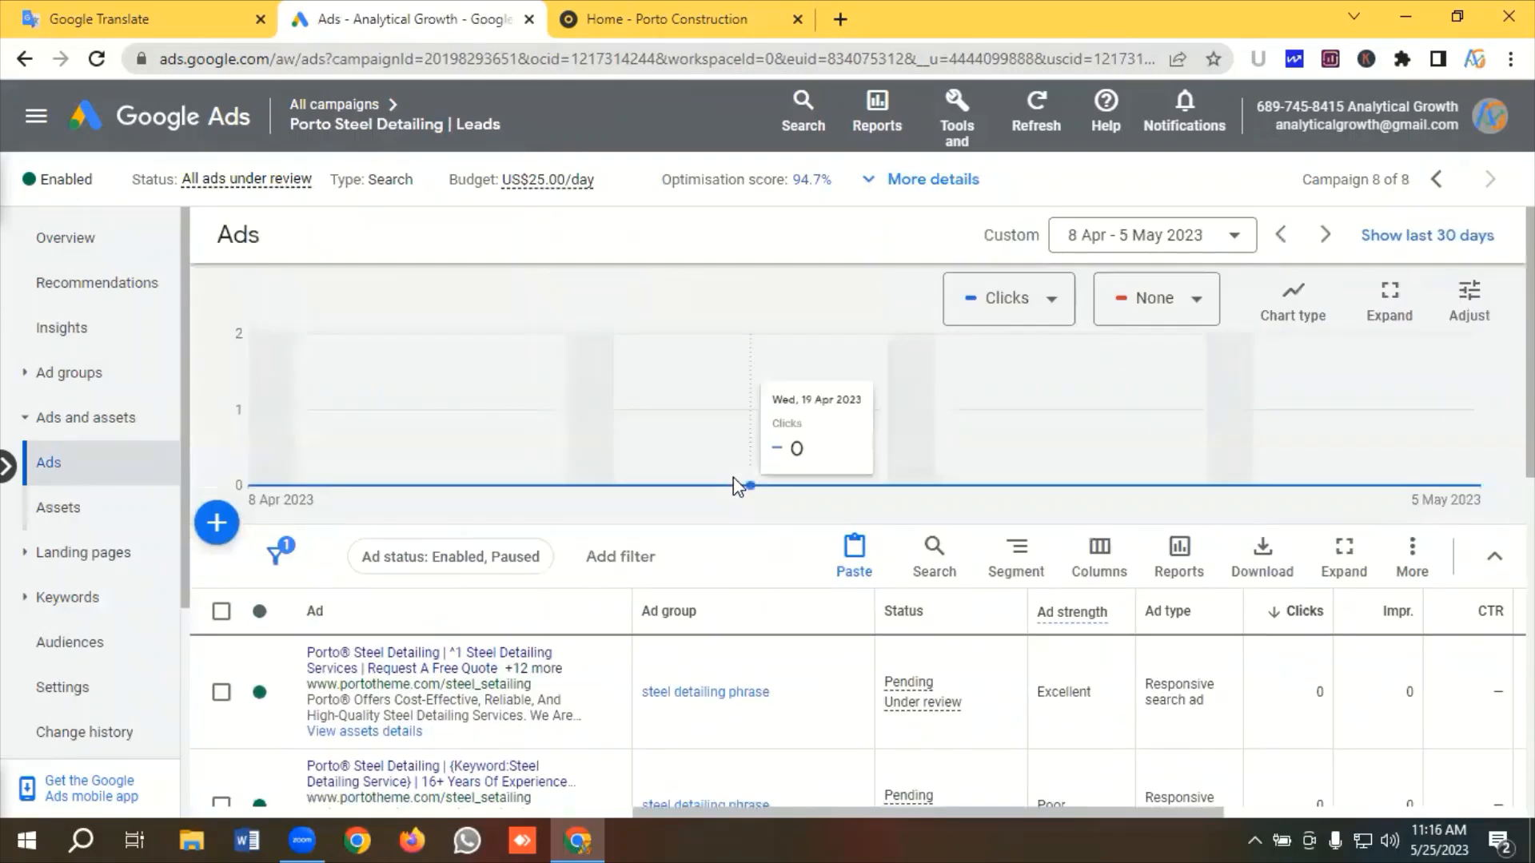
pyautogui.scroll(-2, 733, 478)
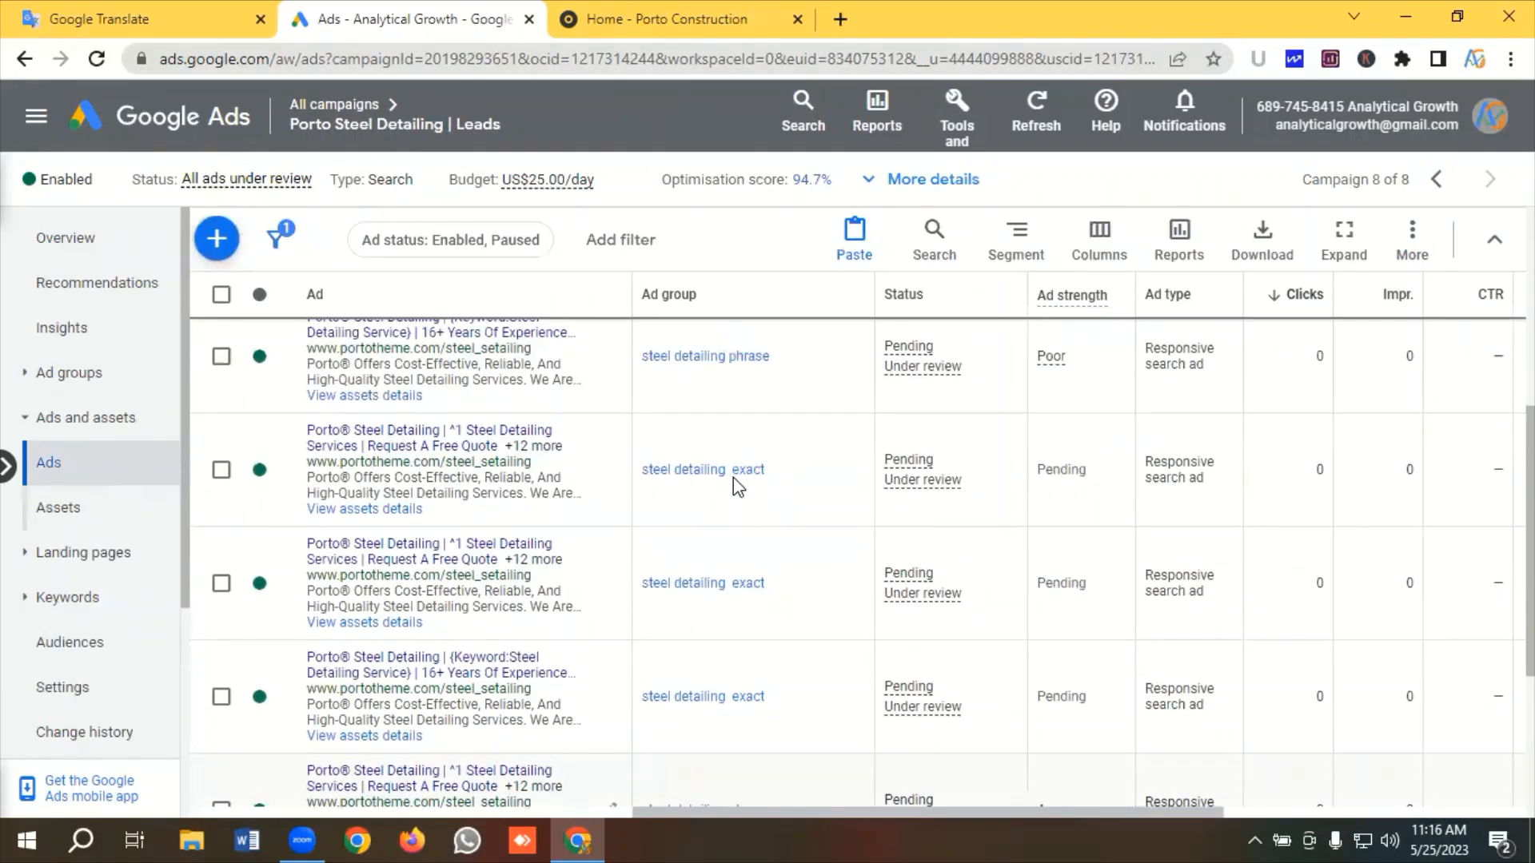
pyautogui.scroll(-3, 732, 477)
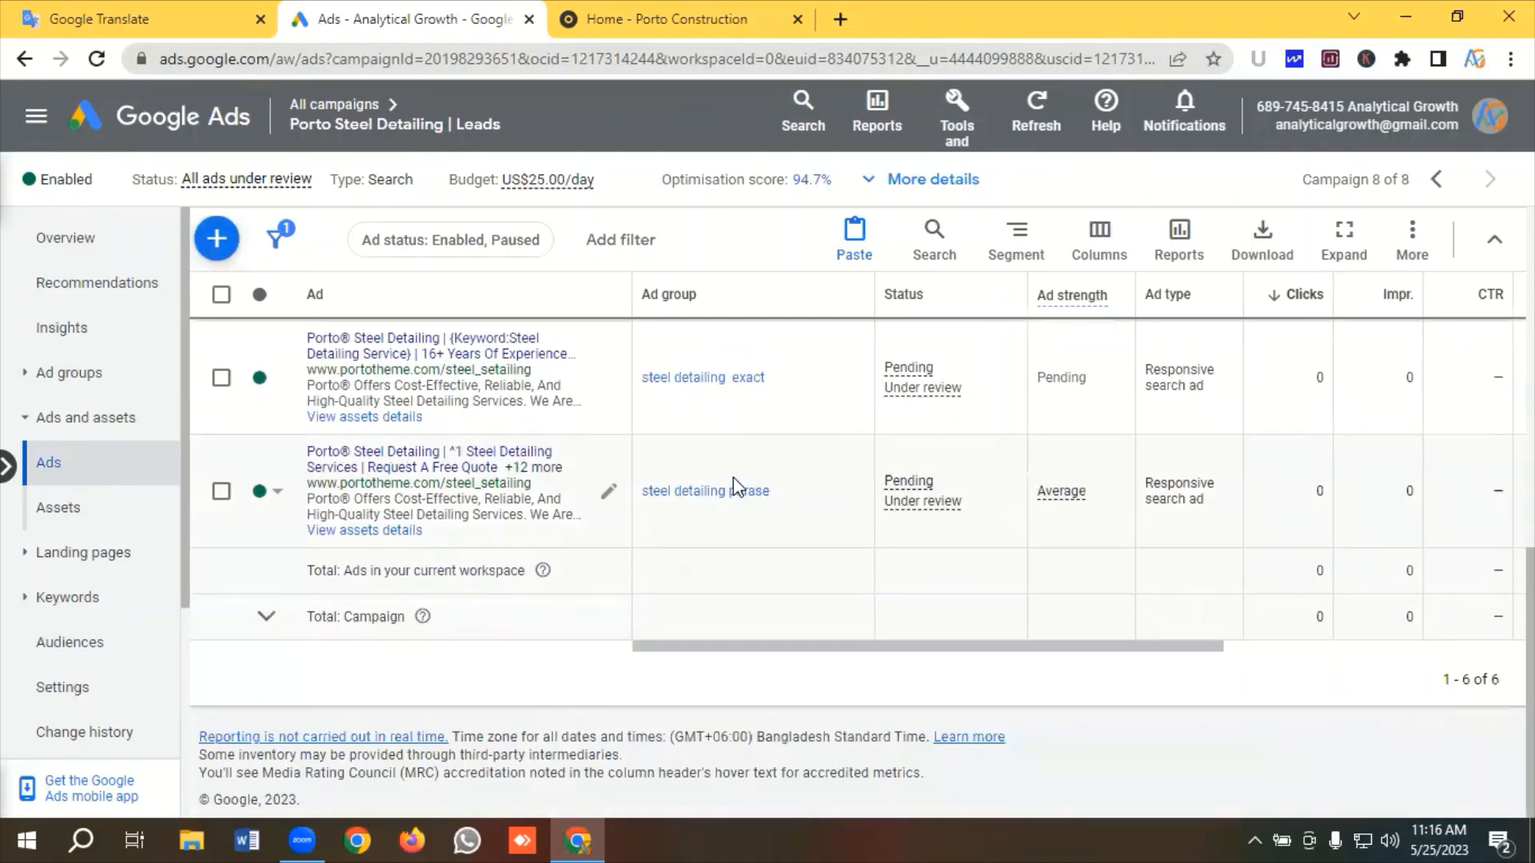
pyautogui.scroll(6, 733, 477)
pyautogui.click(168, 120)
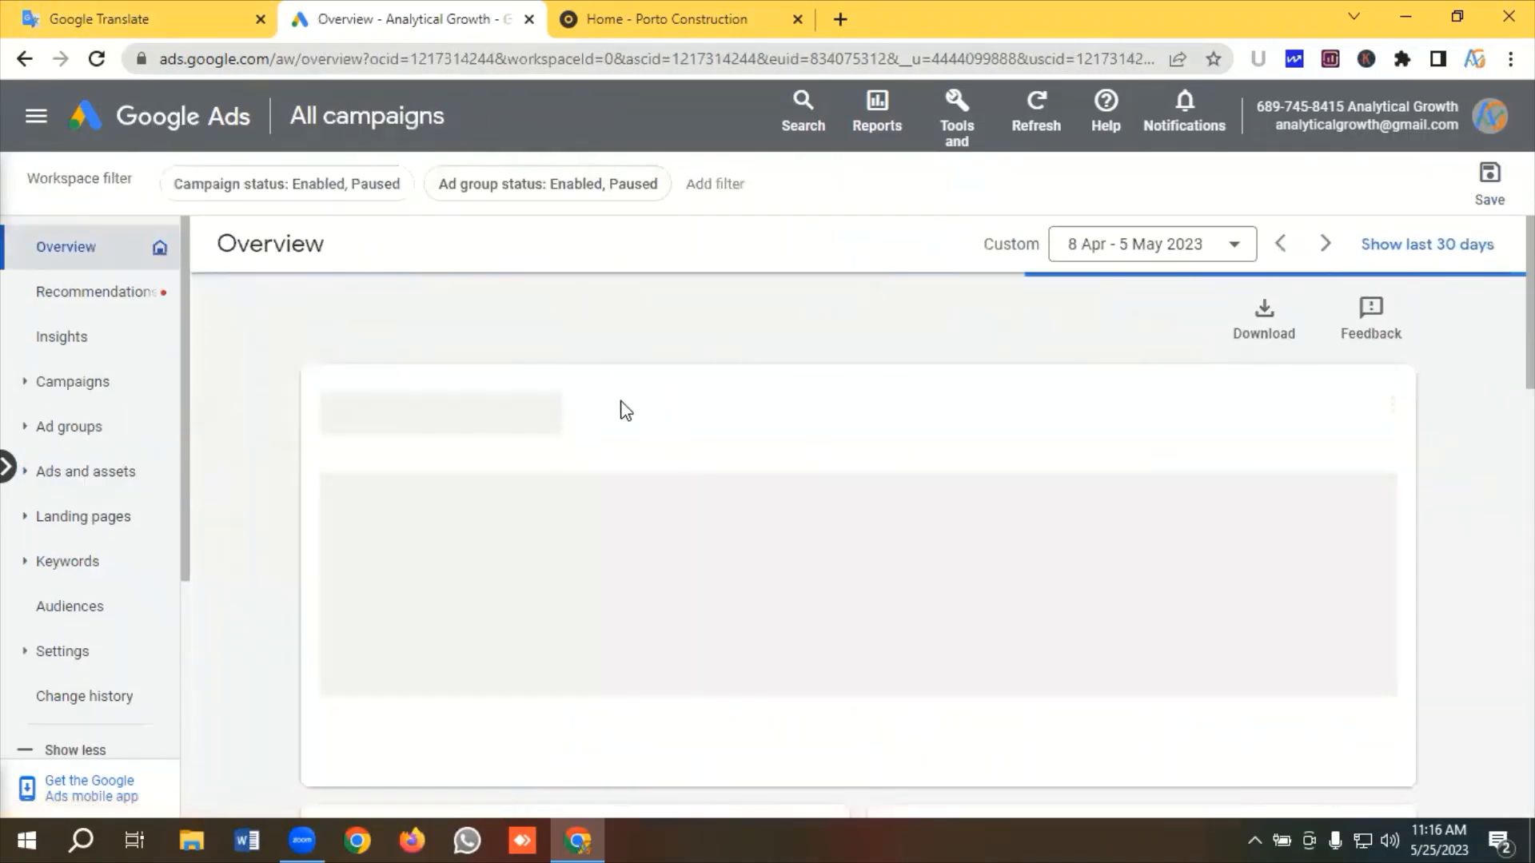